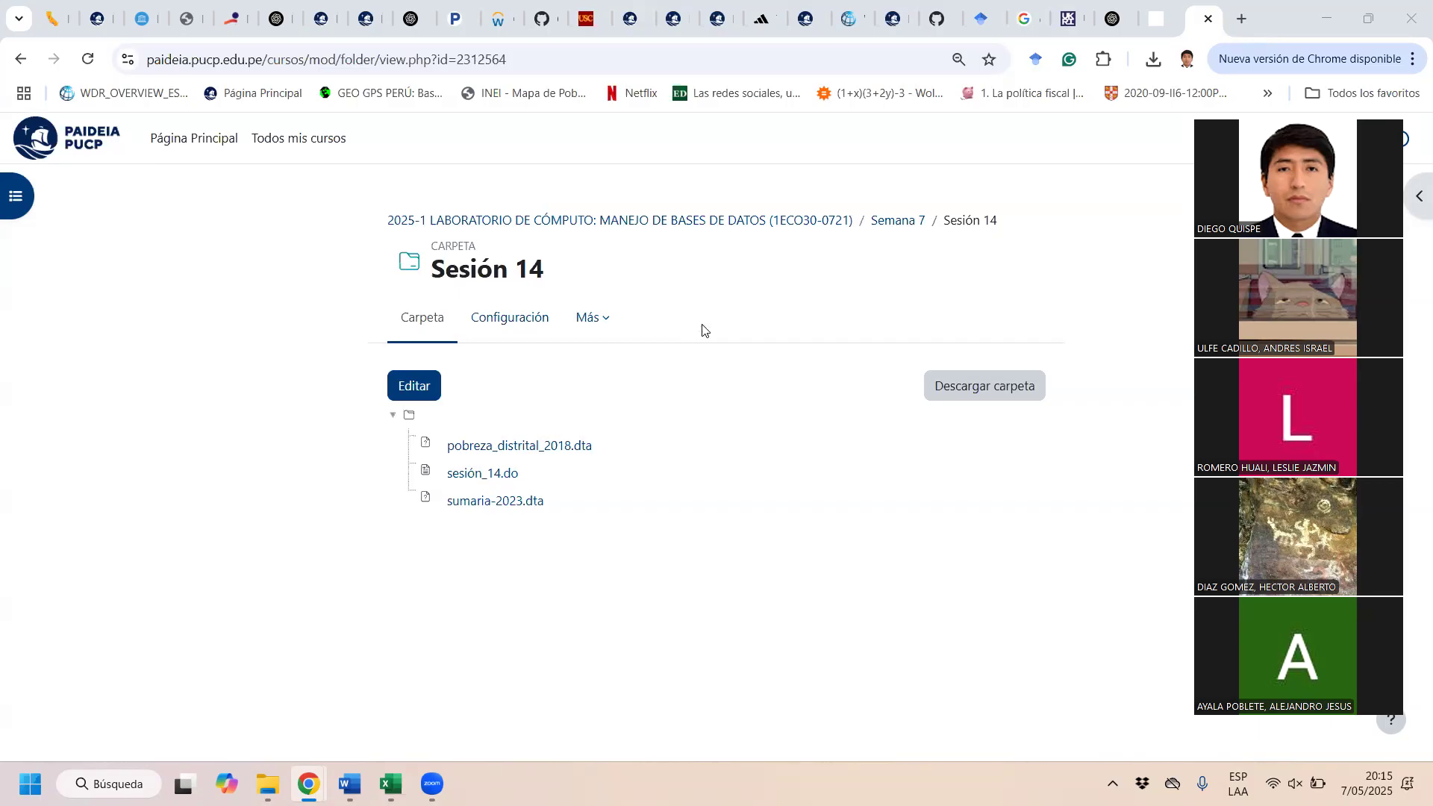
Step: Search the web for "inei microdatos" in a new browser tab
left_click(1244, 20)
type("ine")
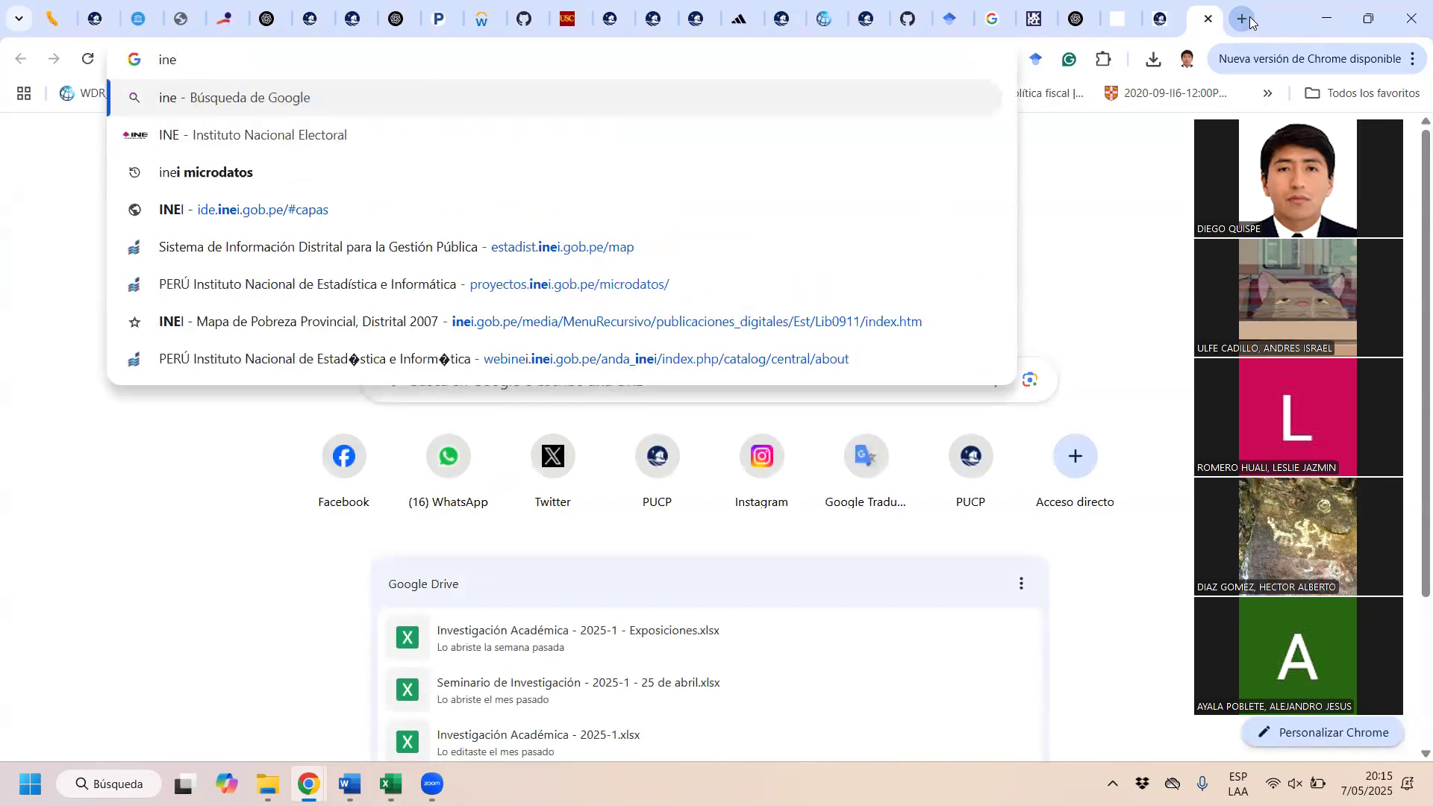
type("i mc")
key("BackSpace")
key("BackSpace")
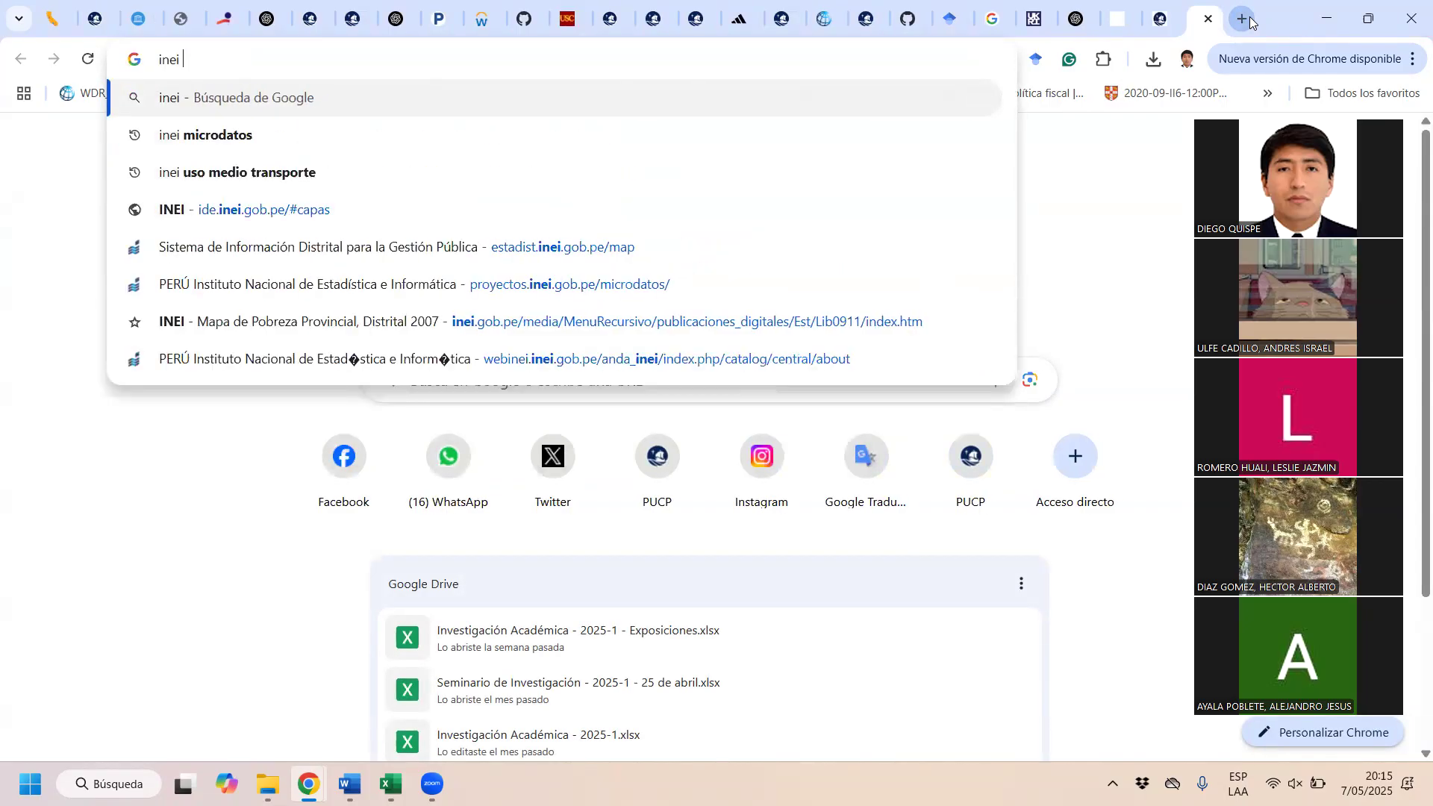
key("Down")
key("Return")
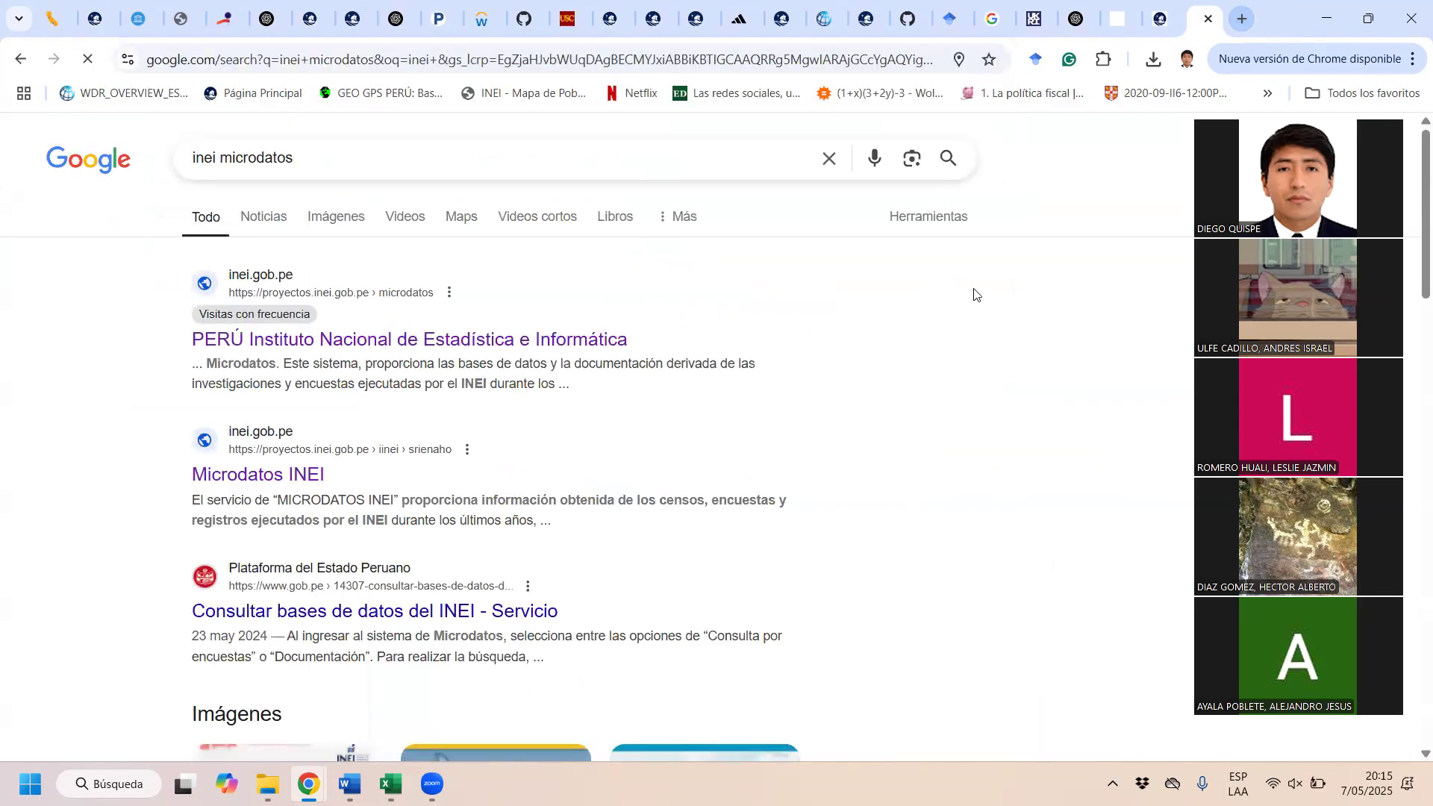
Step: Open INEI's microdata database site at proyectos.inei.gob.pe/microdatos and go to its documentation query
left_click(310, 474)
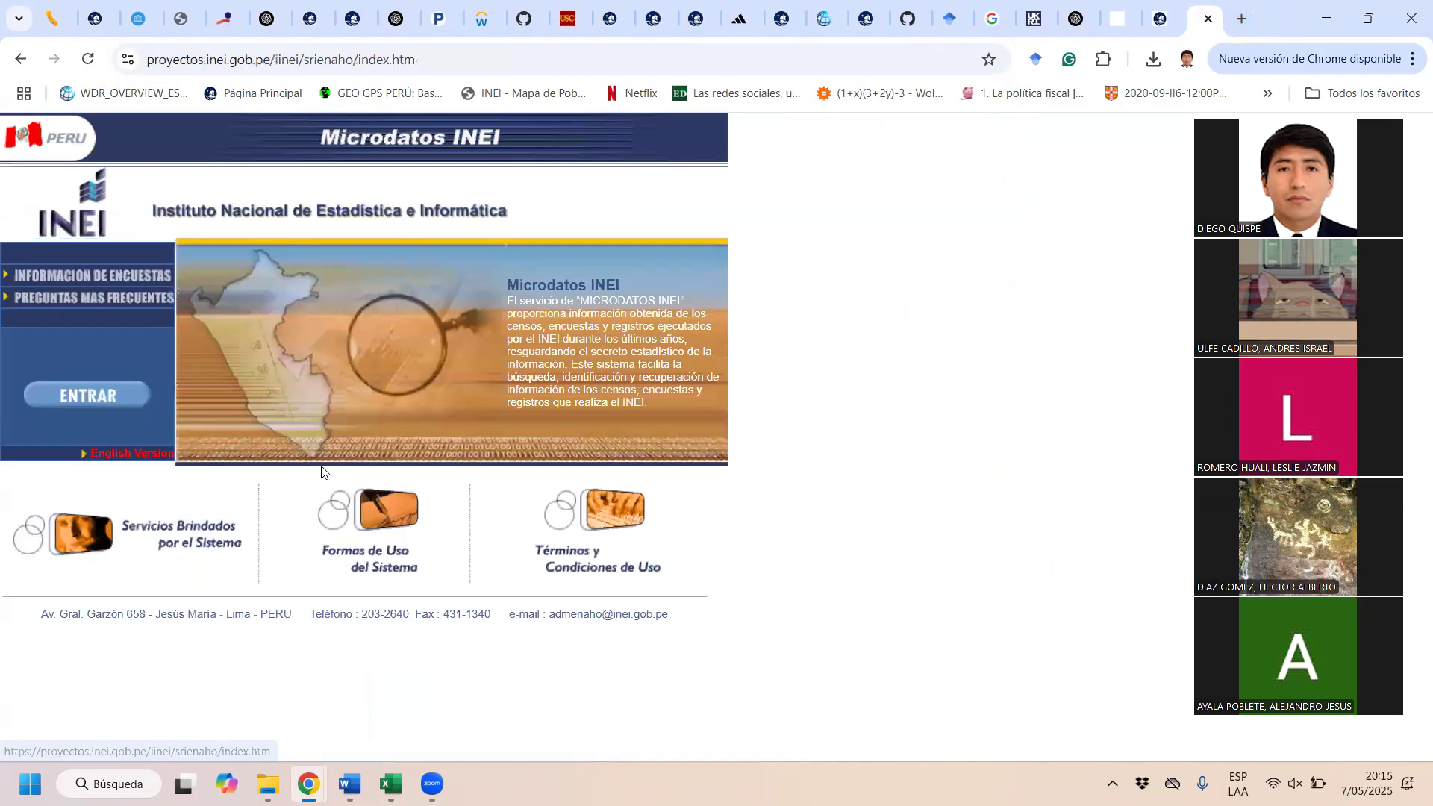
left_click(22, 60)
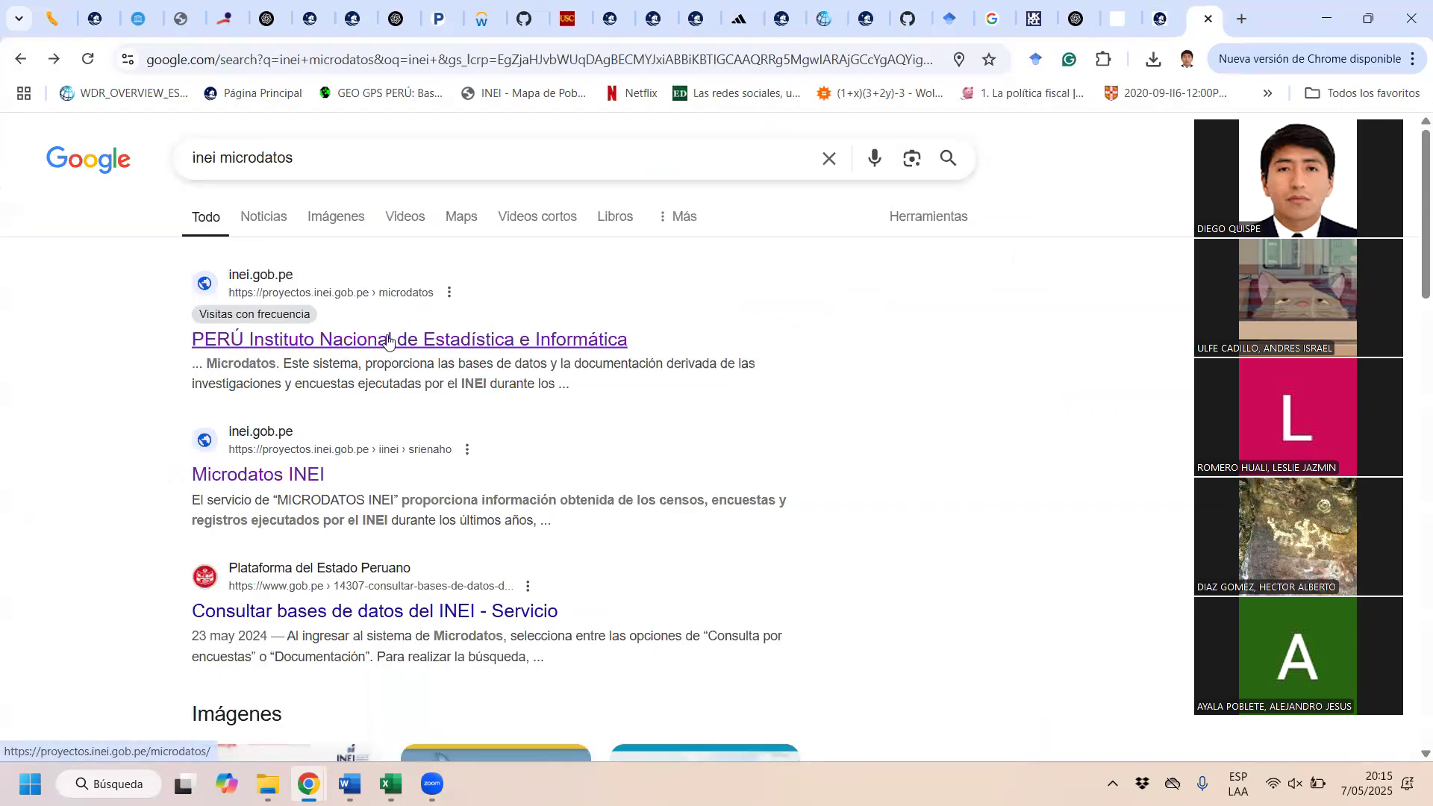
left_click(387, 341)
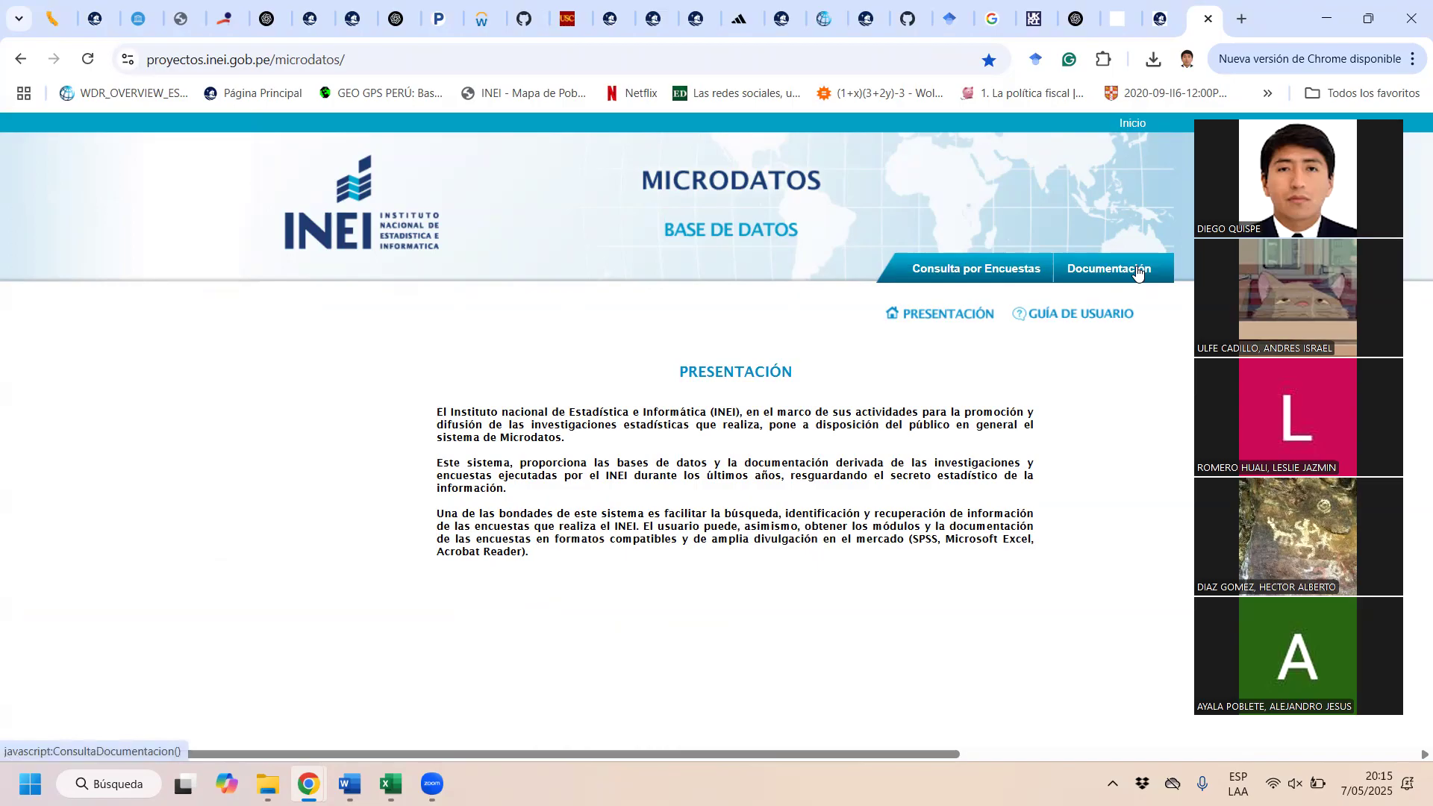
left_click(1136, 273)
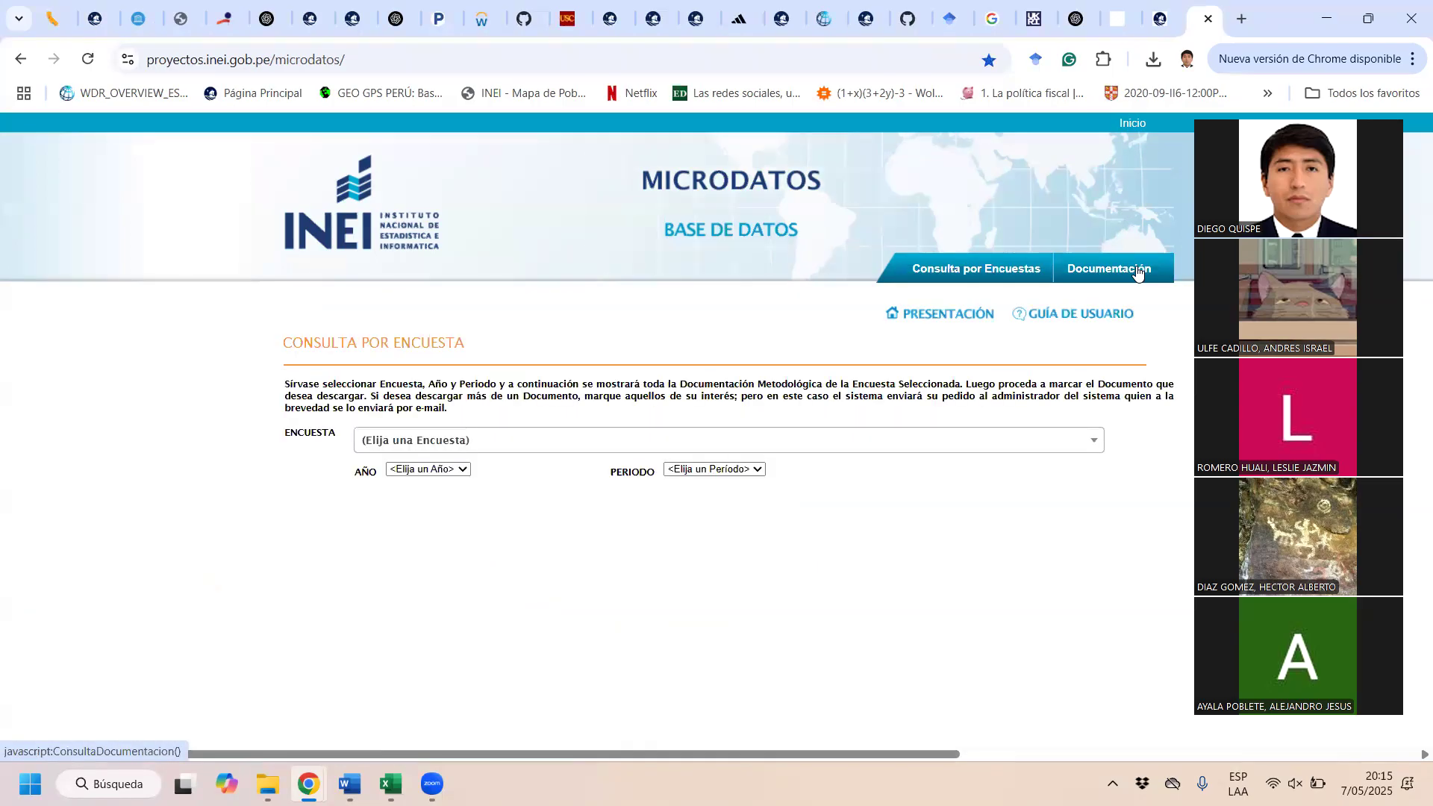
Step: List the documents for the MAPA DE POBREZA survey, year 2018, department Loreto
left_click(416, 445)
scroll(533, 538, "down", 15)
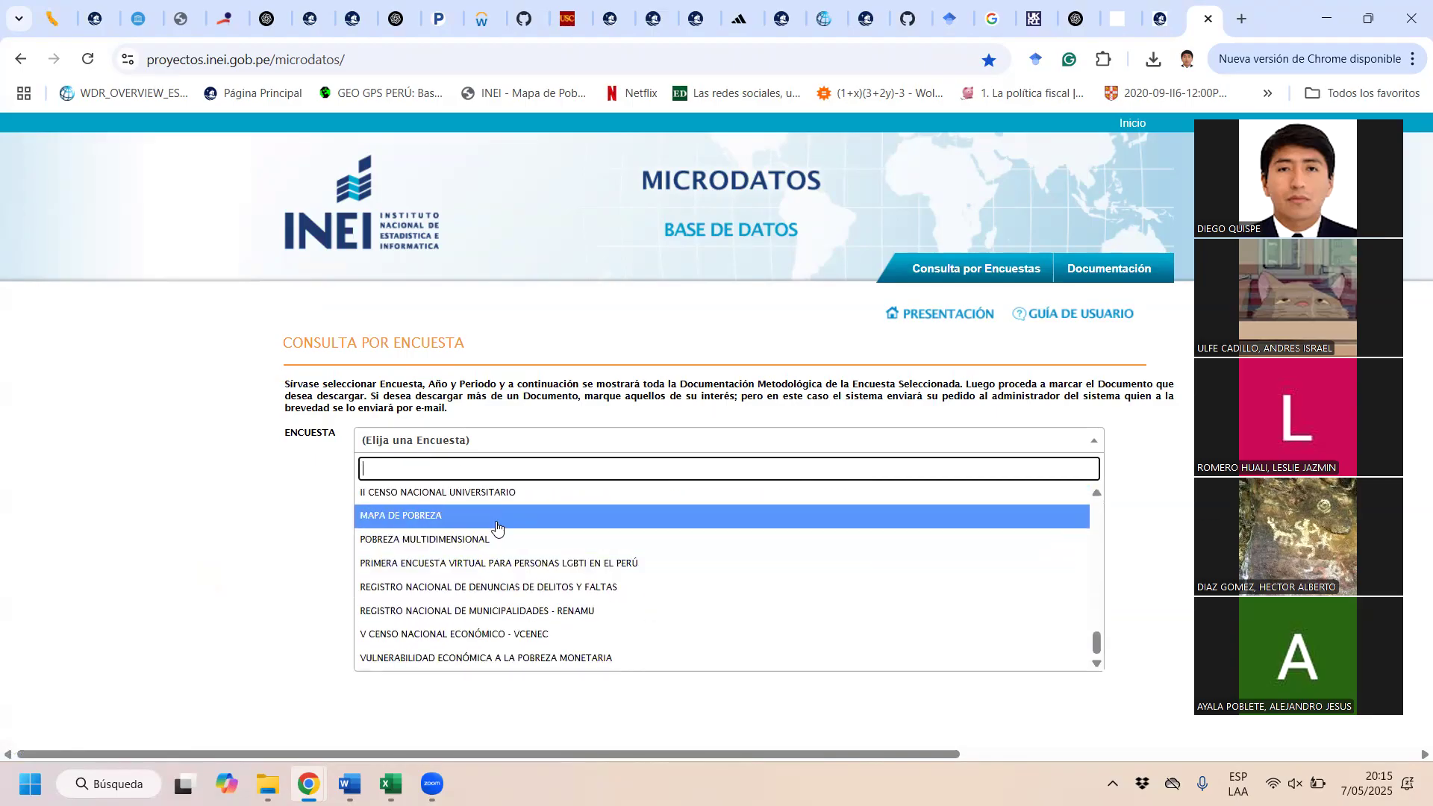
left_click(496, 526)
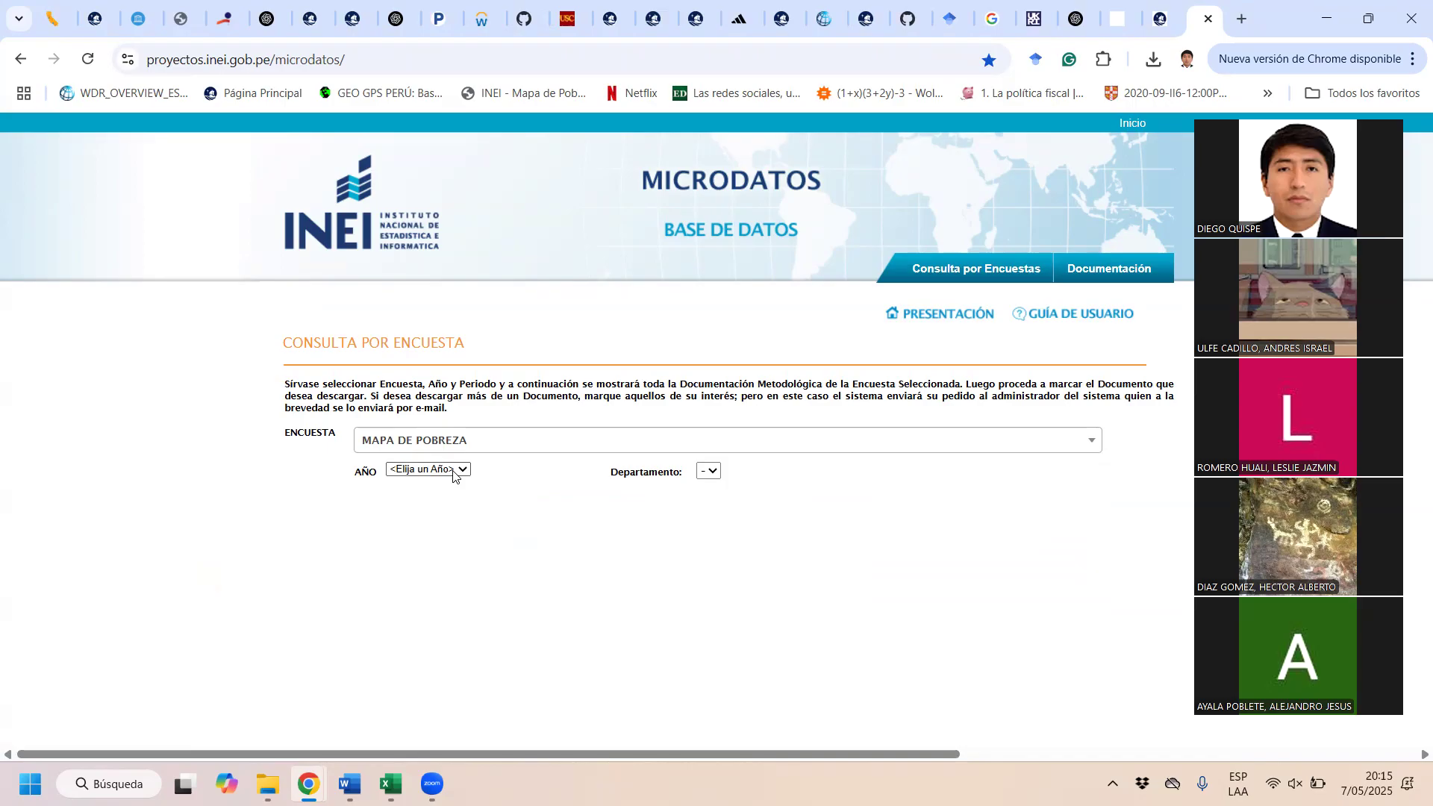
left_click(452, 470)
left_click(430, 532)
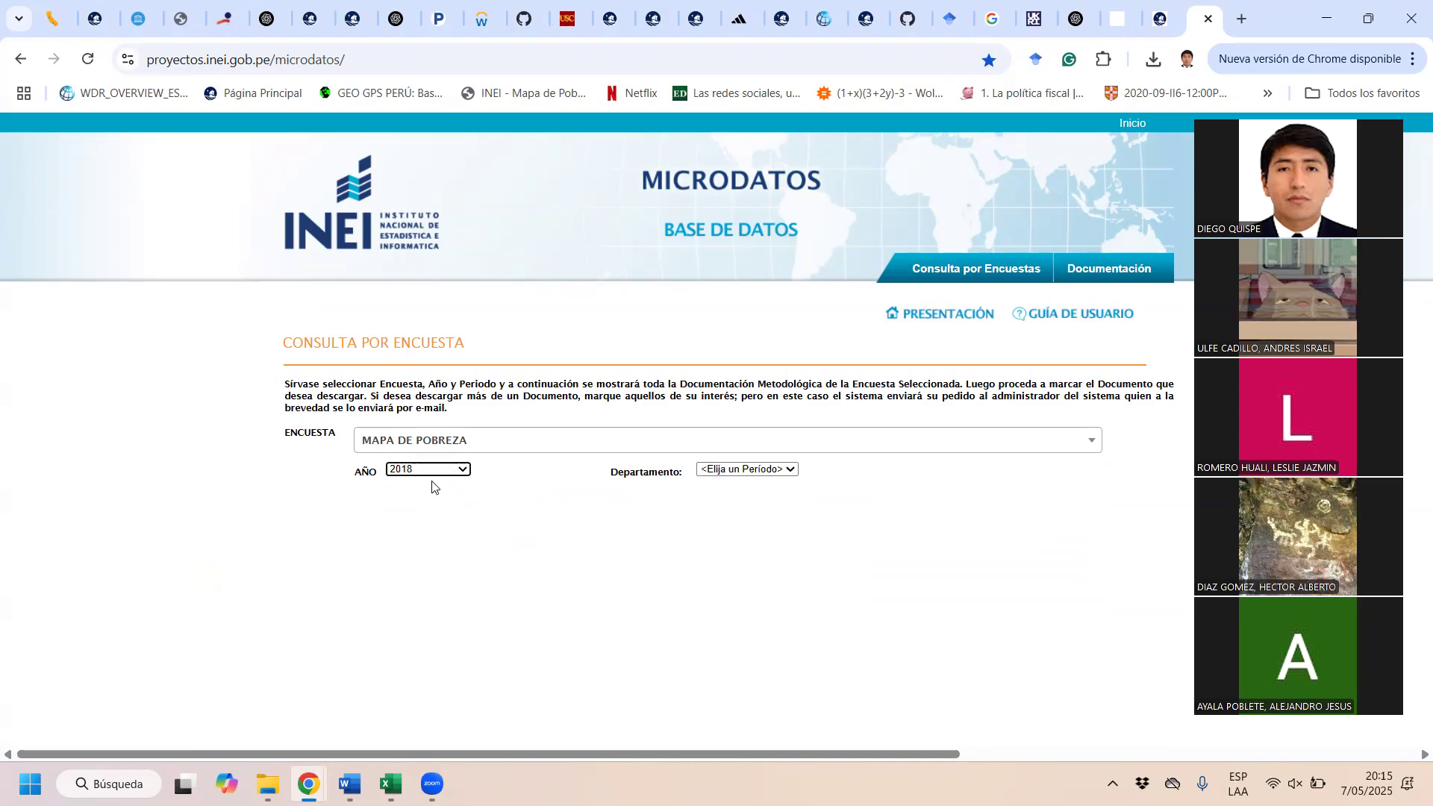
left_click(767, 471)
scroll(755, 434, "down", 1)
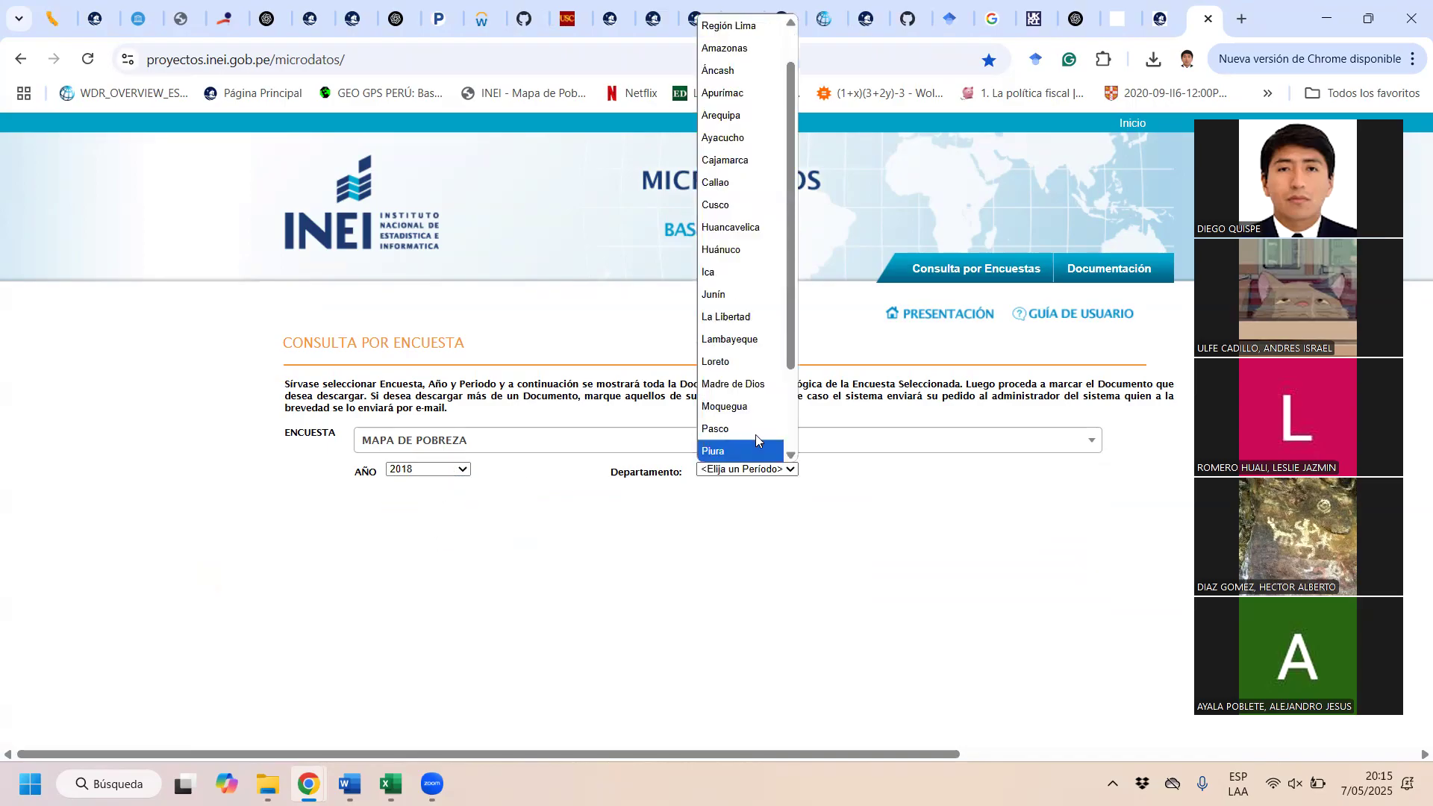
left_click(725, 362)
scroll(821, 366, "down", 1)
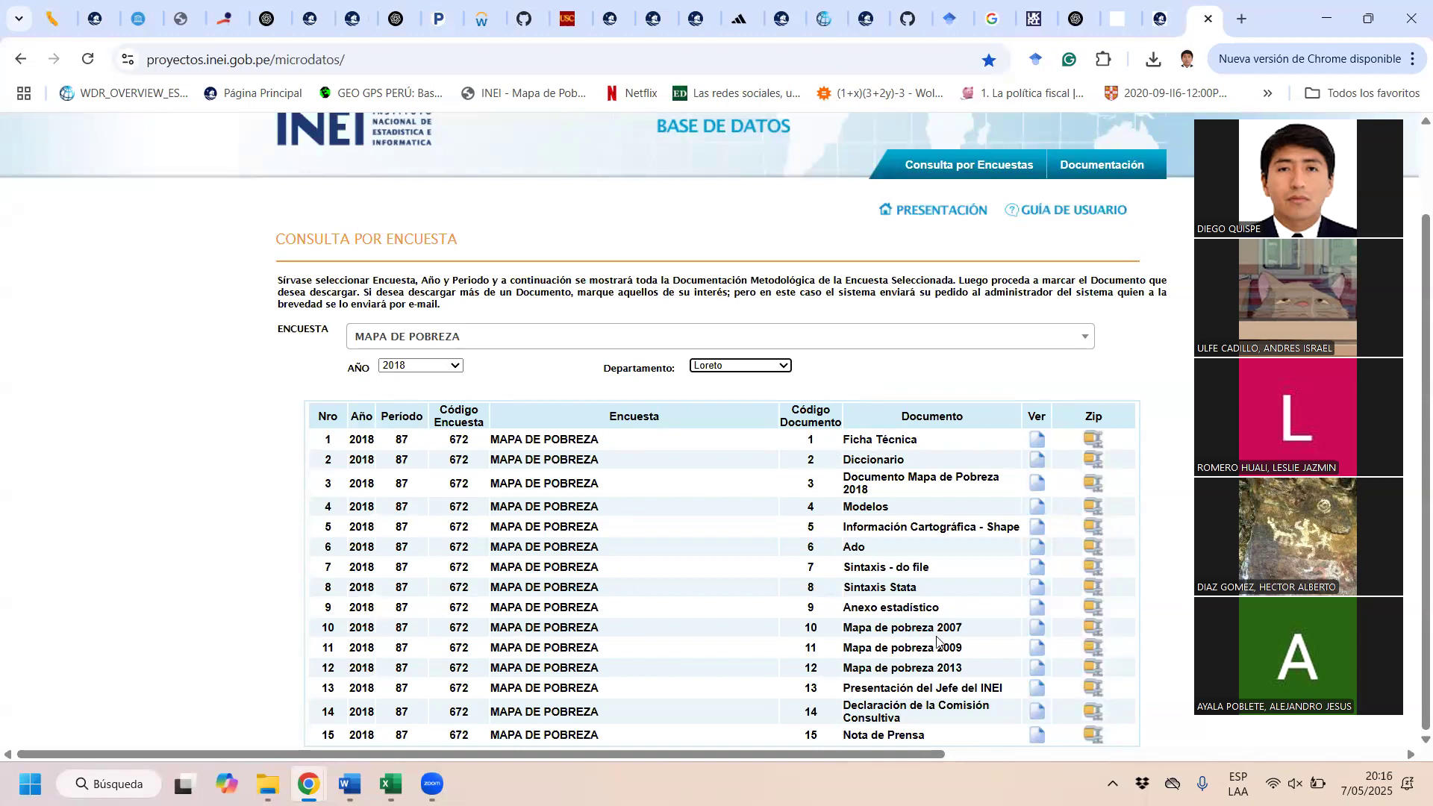
Step: Download the zip file of the Información Cartográfica - Shape document to the Descargas folder
left_click_drag(842, 530, 1020, 532)
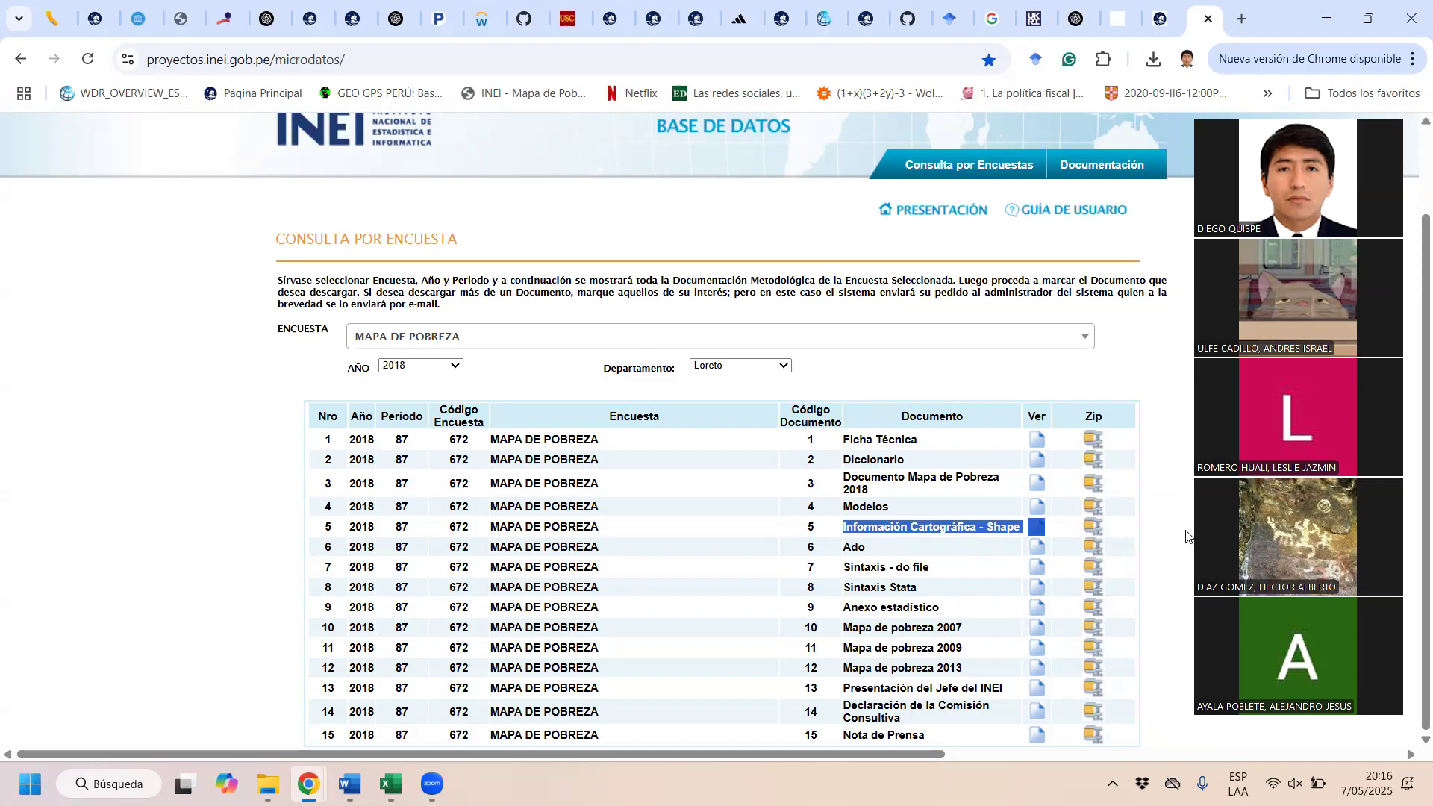
left_click(1144, 507)
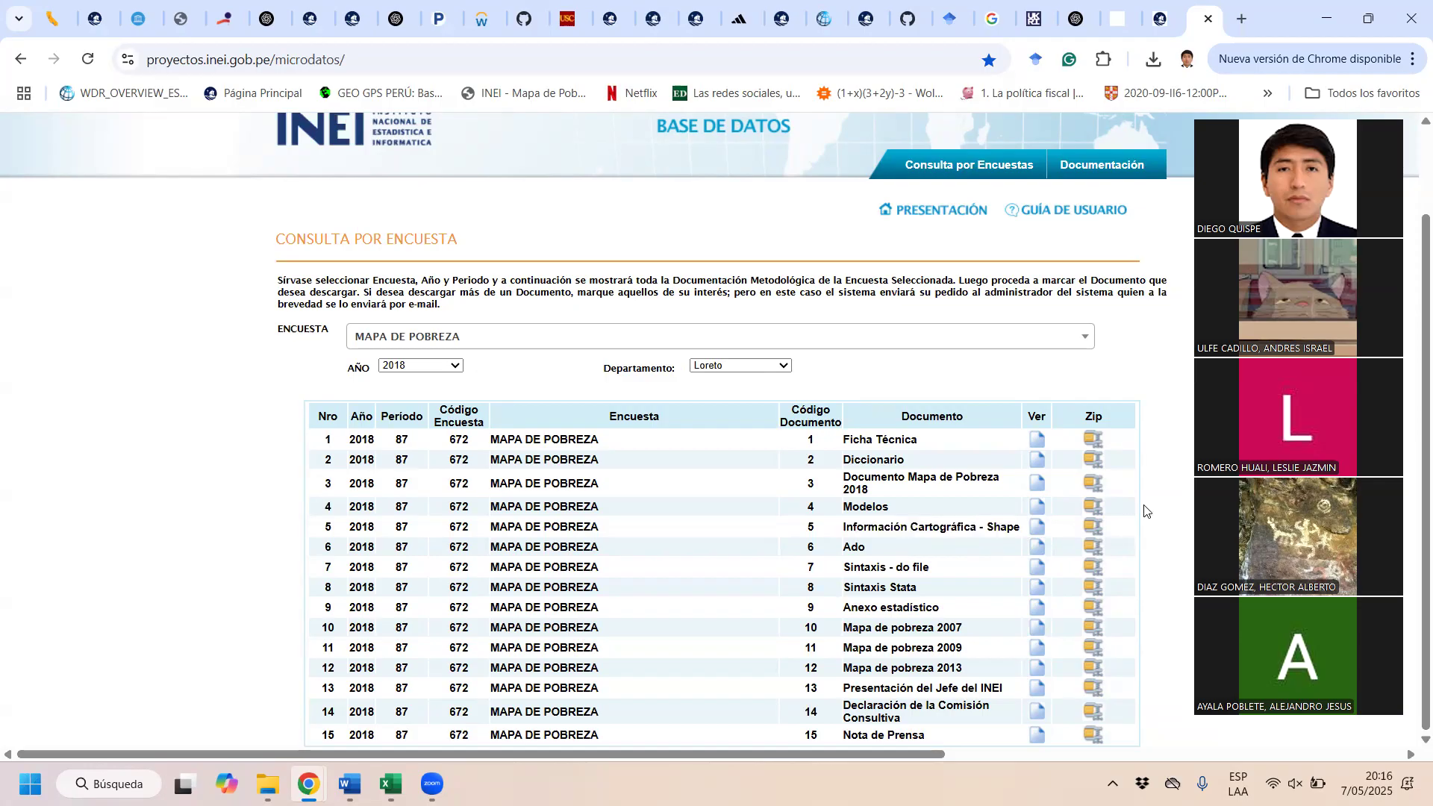
left_click(1093, 525)
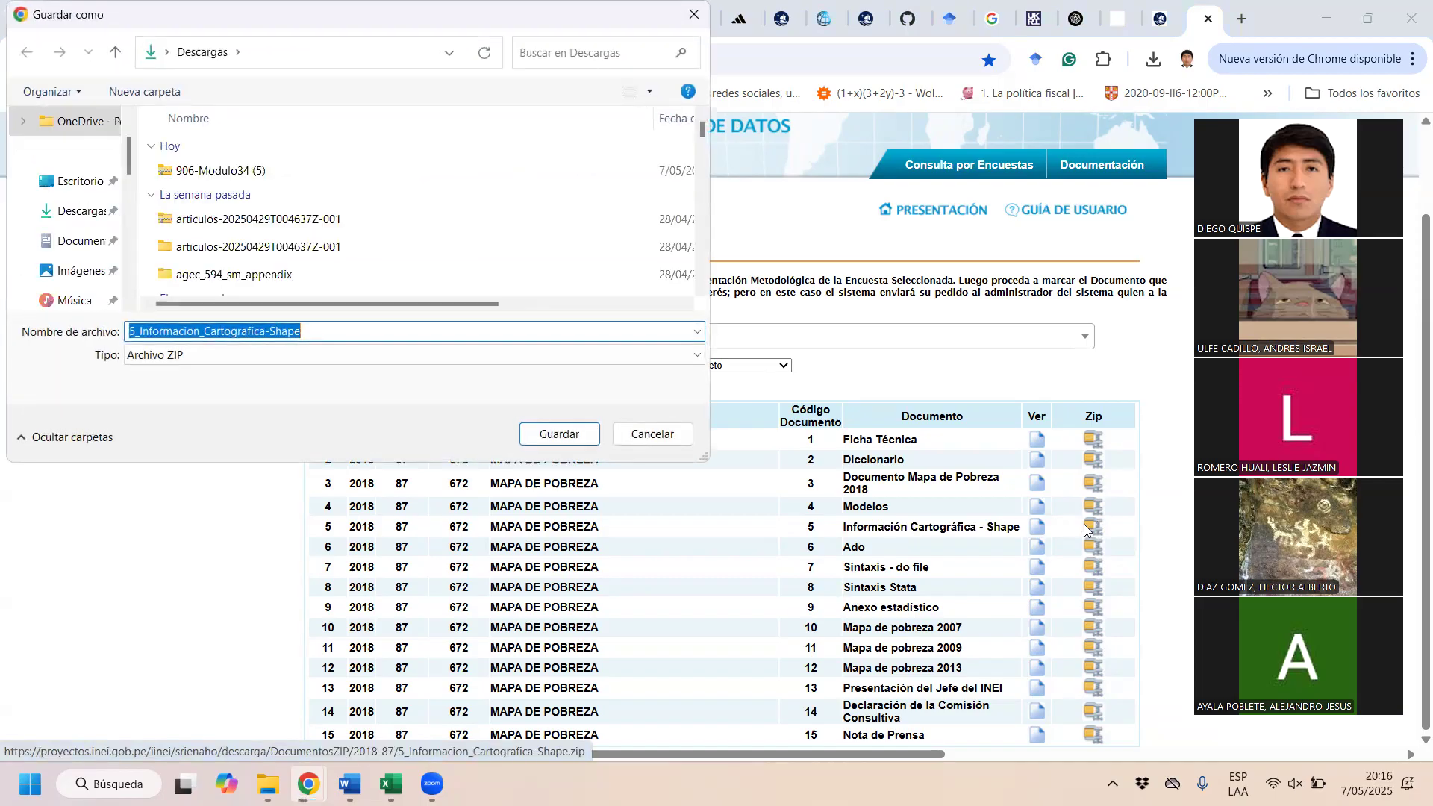
left_click(548, 436)
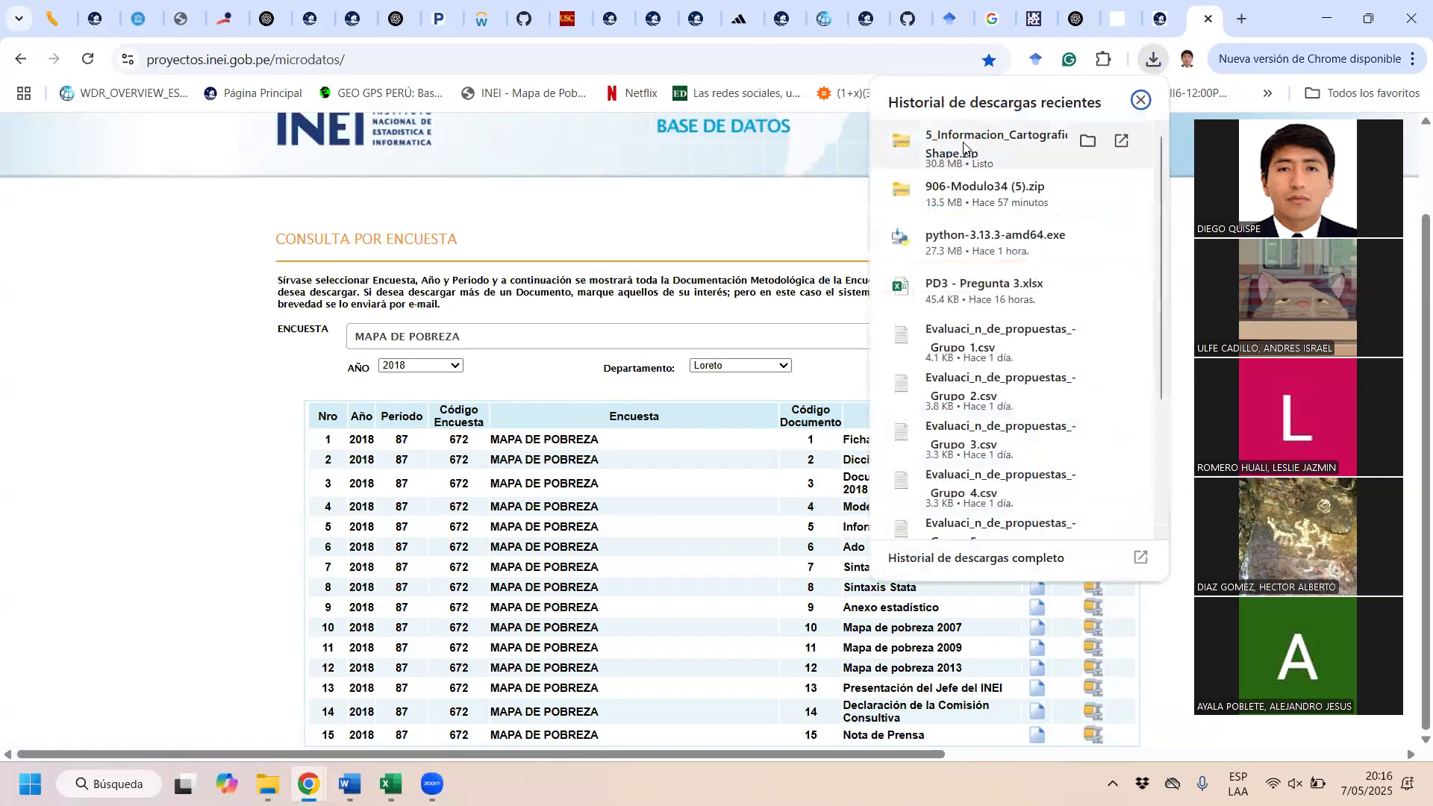
Step: Open the downloaded 5_Informacion_Cartografica-Shape archive and enter its LIMITE_DEPARTAMENTO folder
left_click(963, 146)
double_click(295, 173)
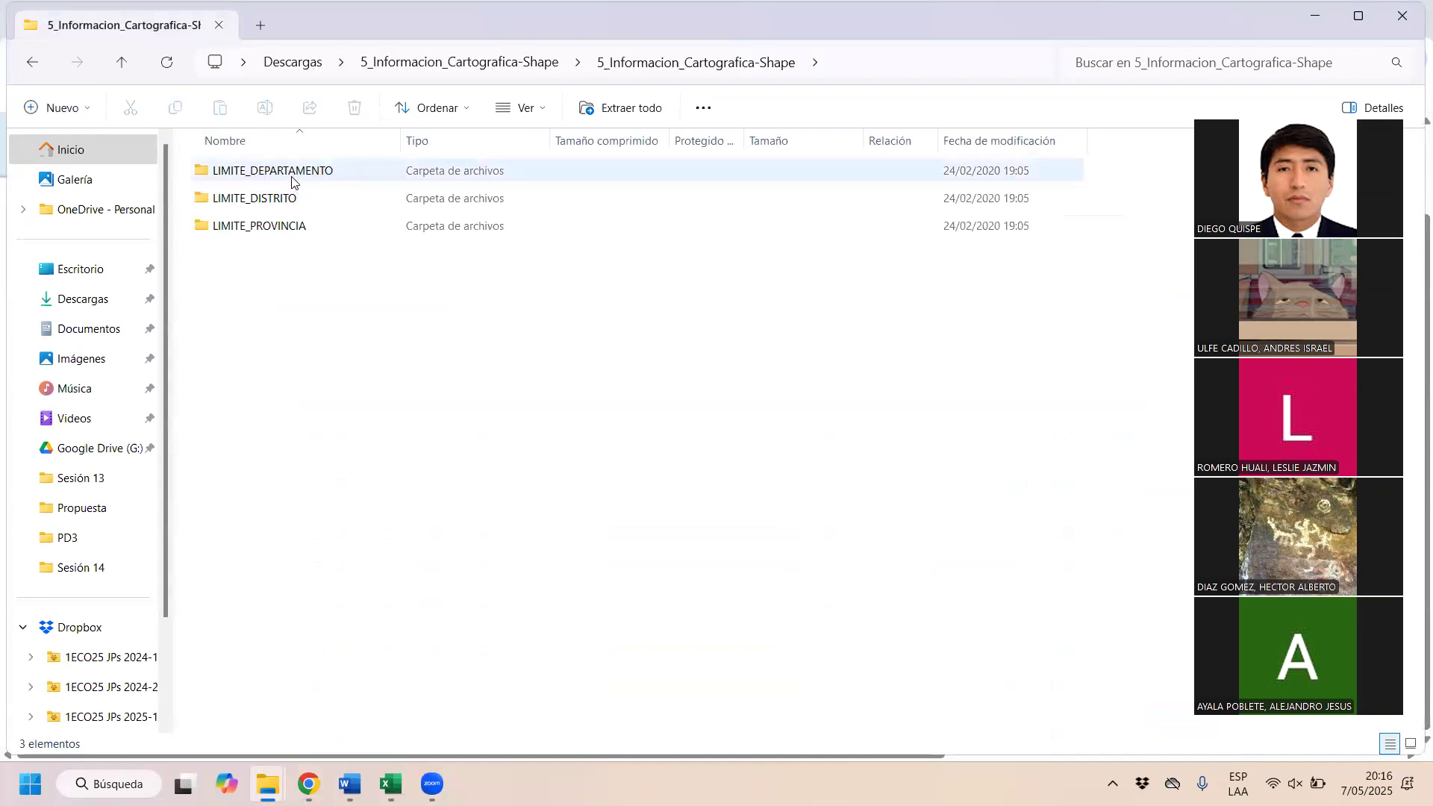
left_click(290, 180)
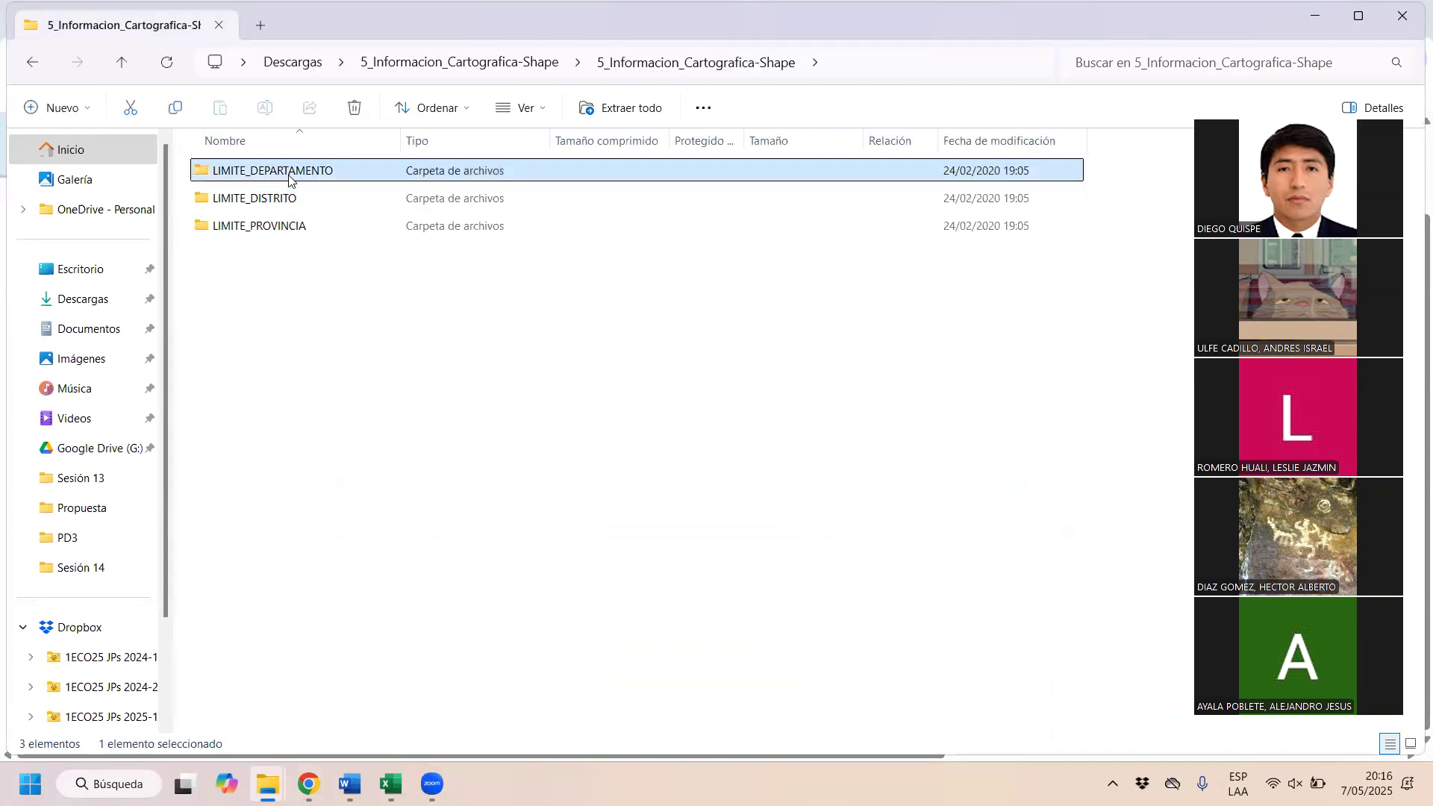
double_click(281, 180)
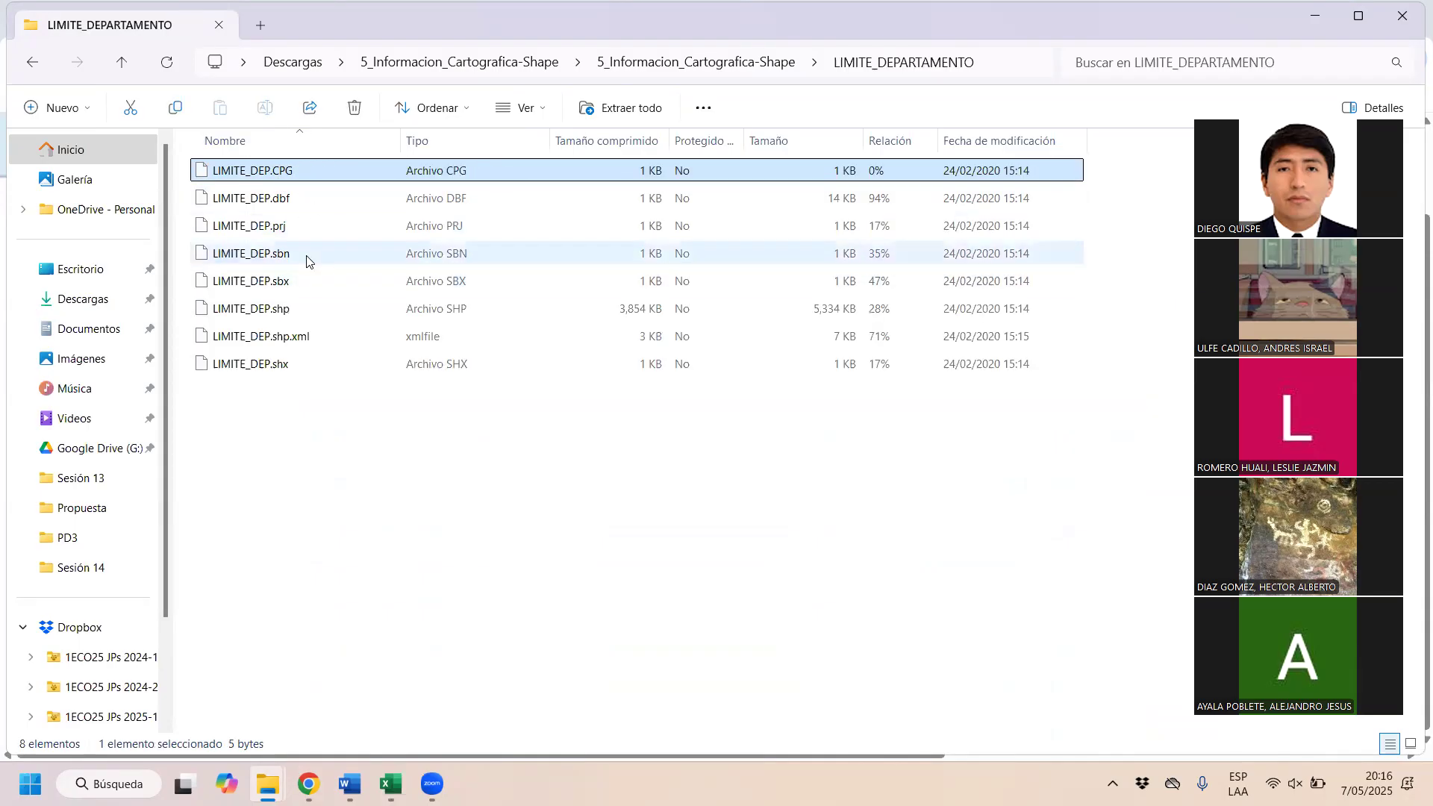
Step: Examine the component files of the LIMITE_DEP shapefile, ending on LIMITE_DEP.shp
left_click(314, 312)
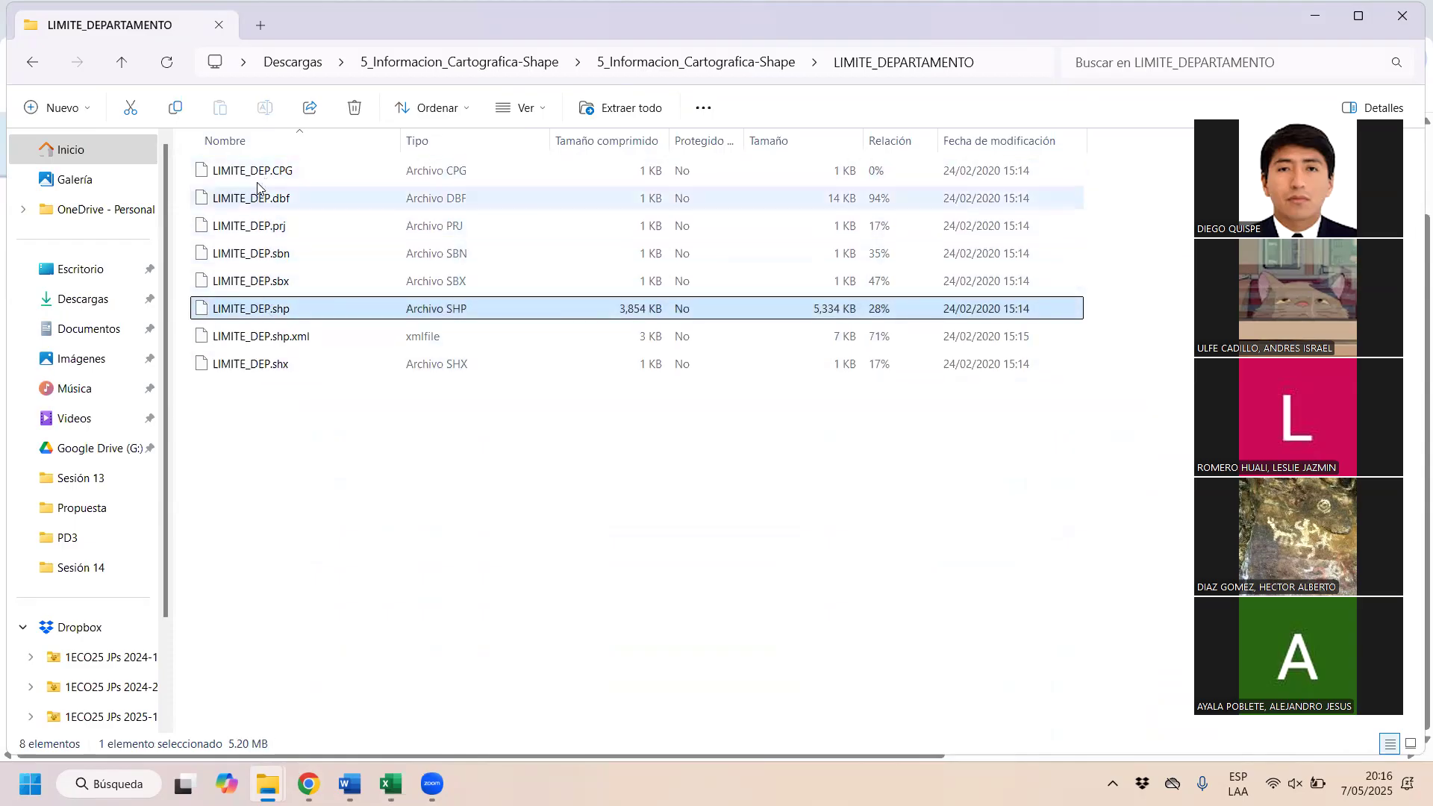
left_click(329, 280)
left_click(321, 254)
left_click(322, 227)
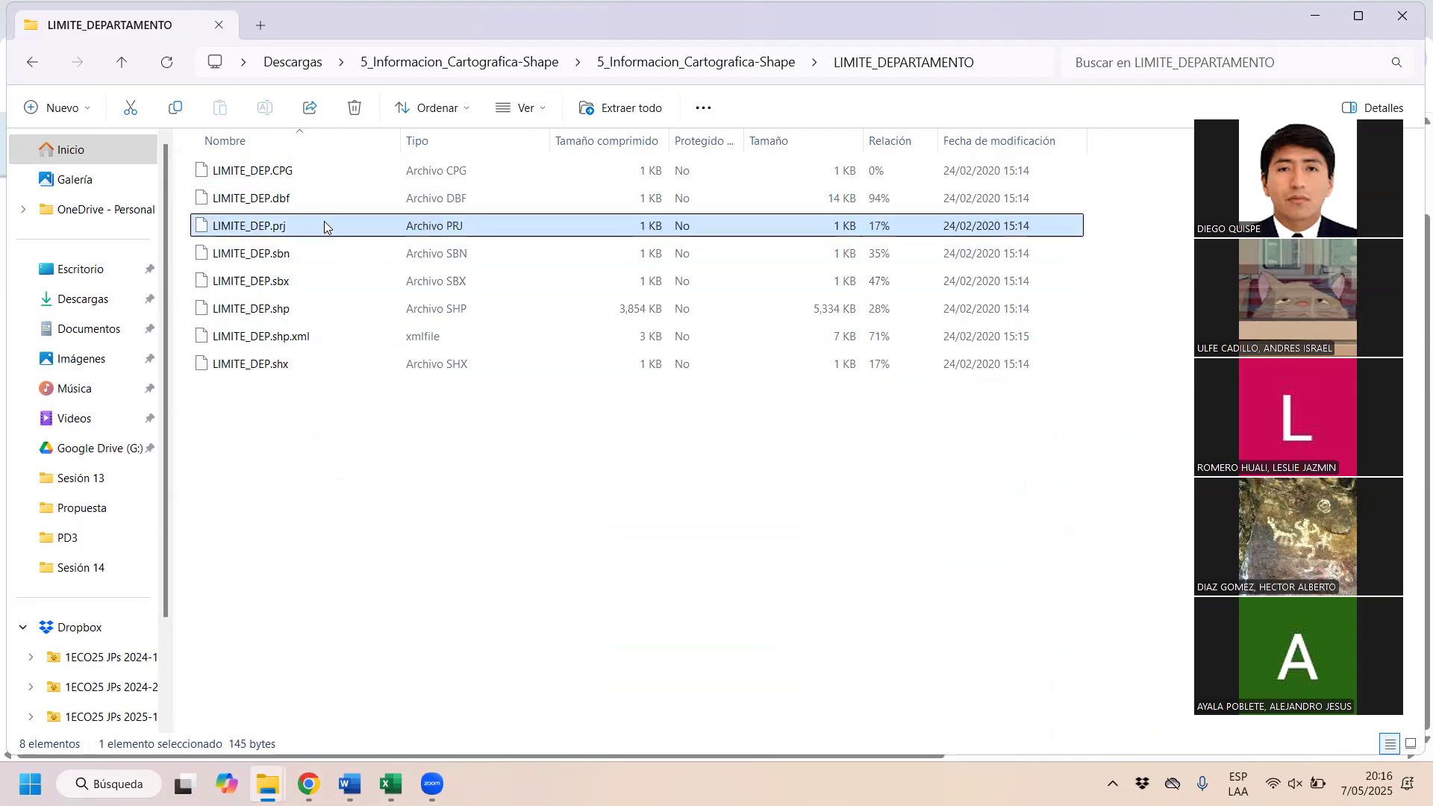
left_click(337, 173)
left_click(312, 336)
left_click(302, 363)
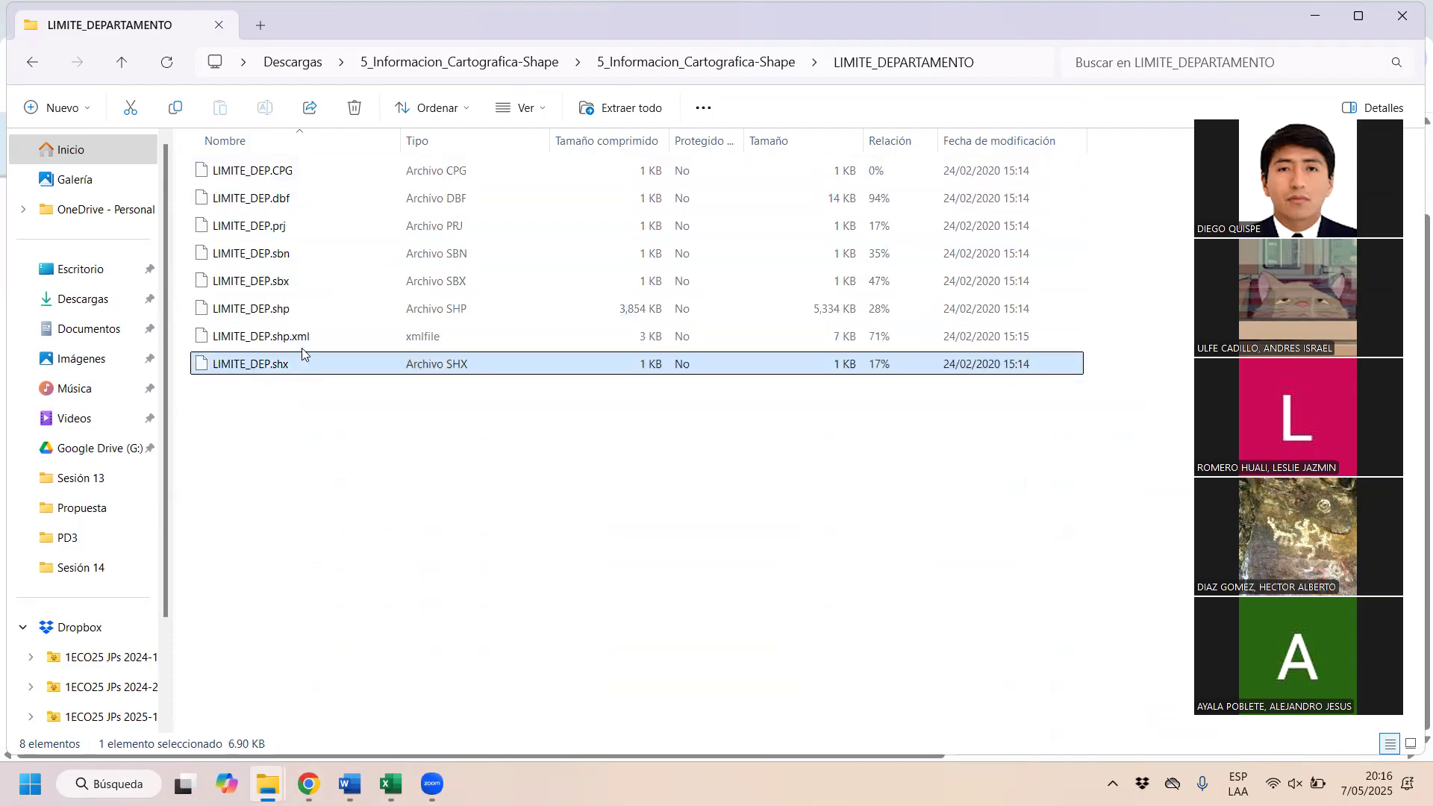
left_click(317, 309)
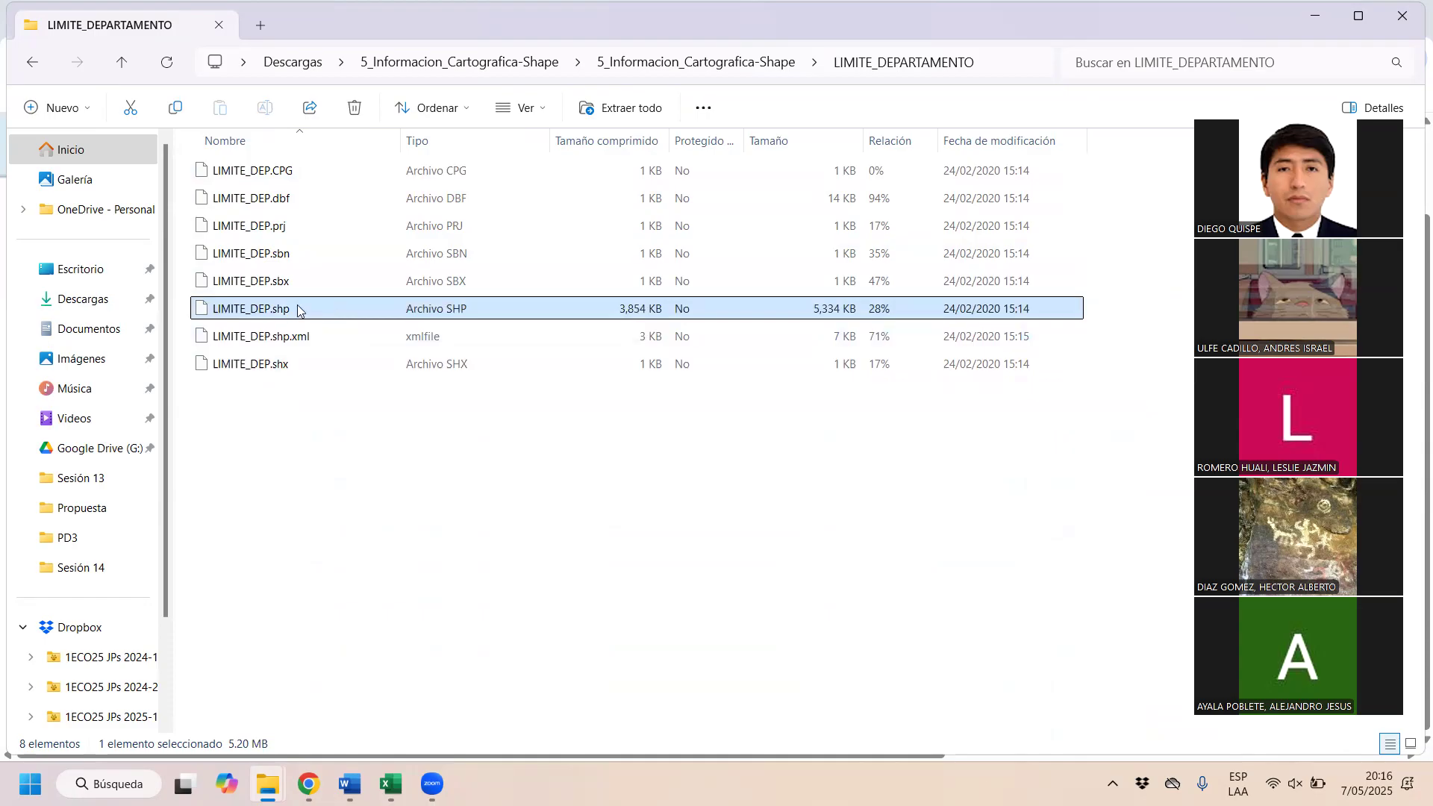
Step: Go to the LIMITE_DISTRITO folder and select the LIMITE_DIST.shp file
left_click(32, 60)
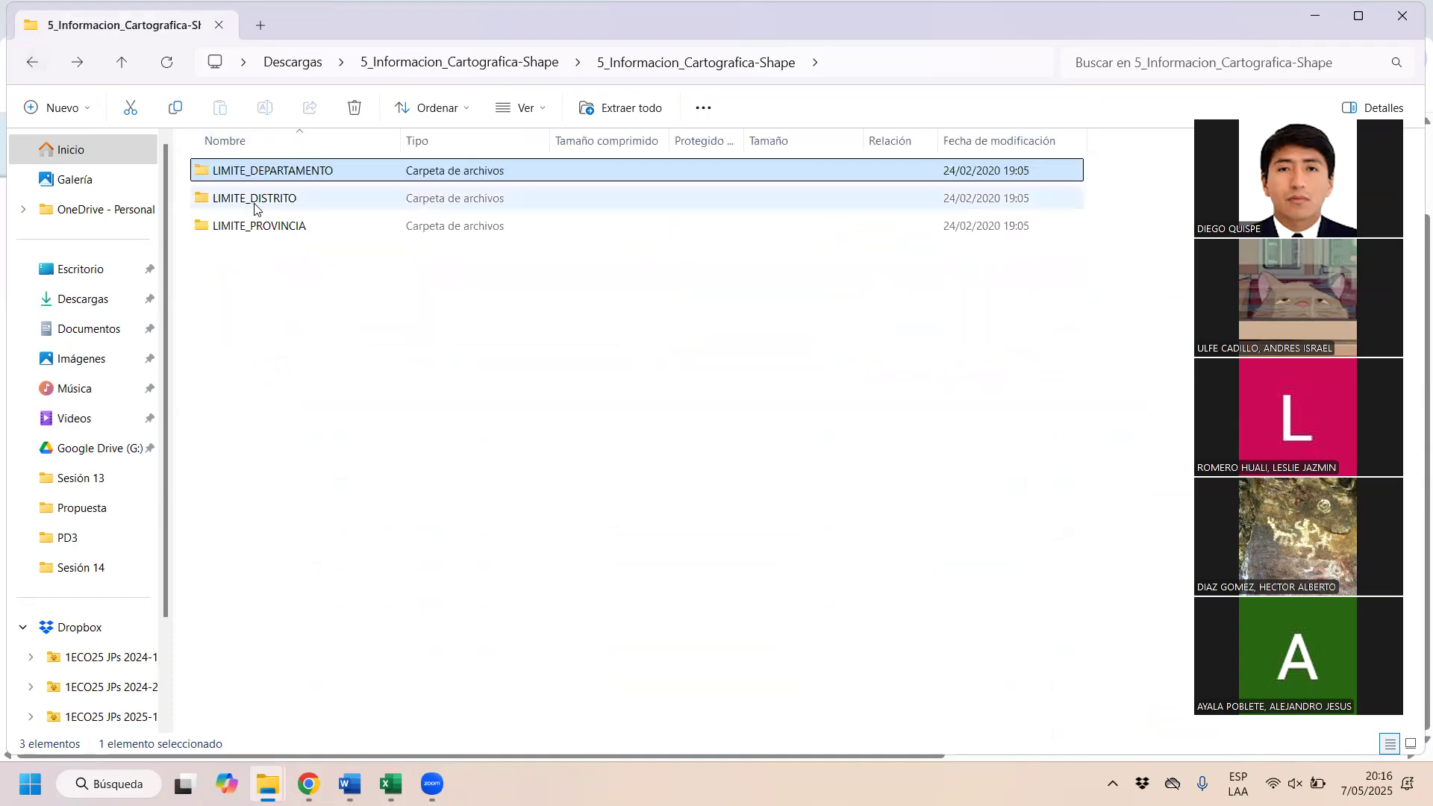
double_click(254, 201)
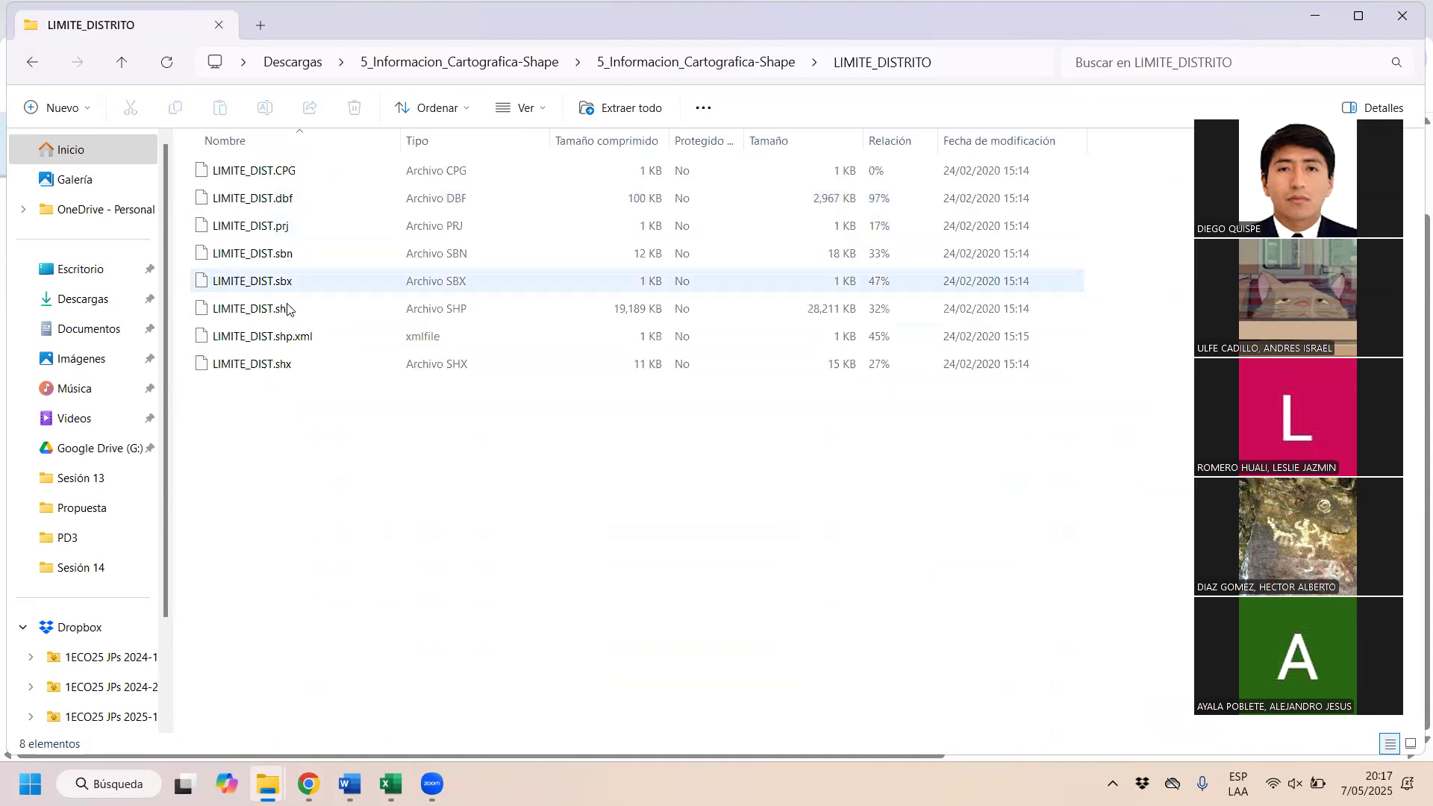
left_click(303, 317)
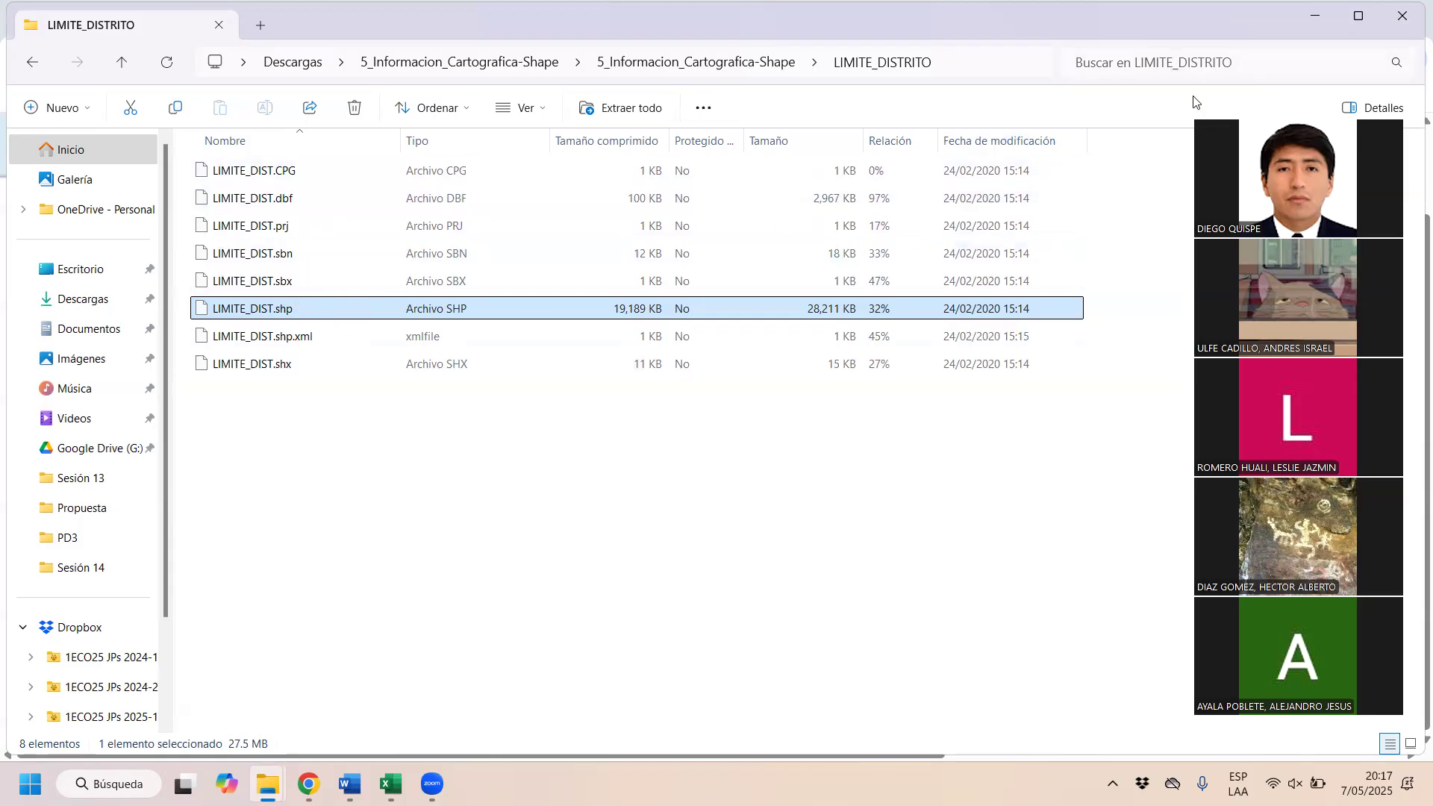
Step: Check LIMITE_PROV.shp in the LIMITE_PROVINCIA folder, then close the archive's window
left_click(29, 65)
double_click(320, 226)
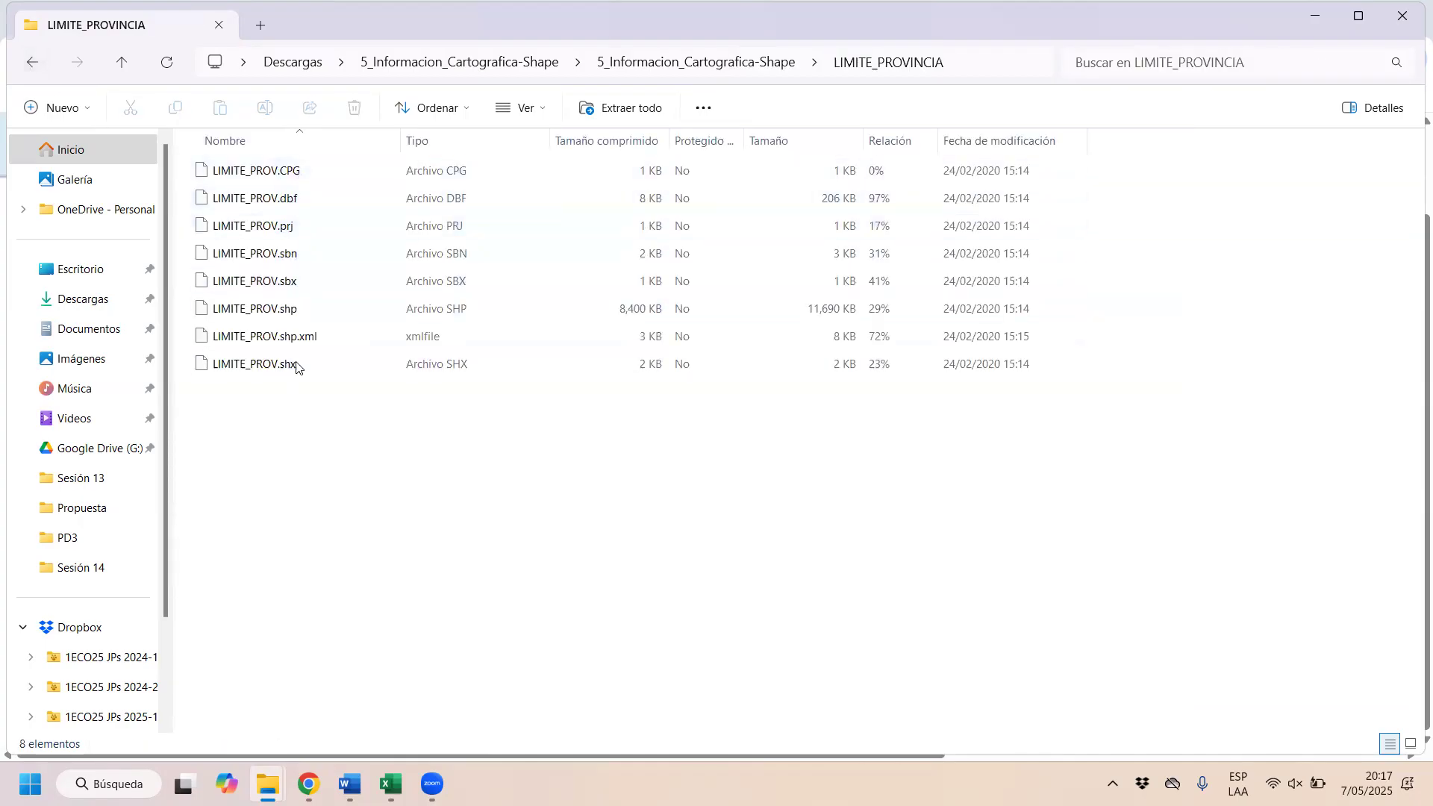
left_click(297, 317)
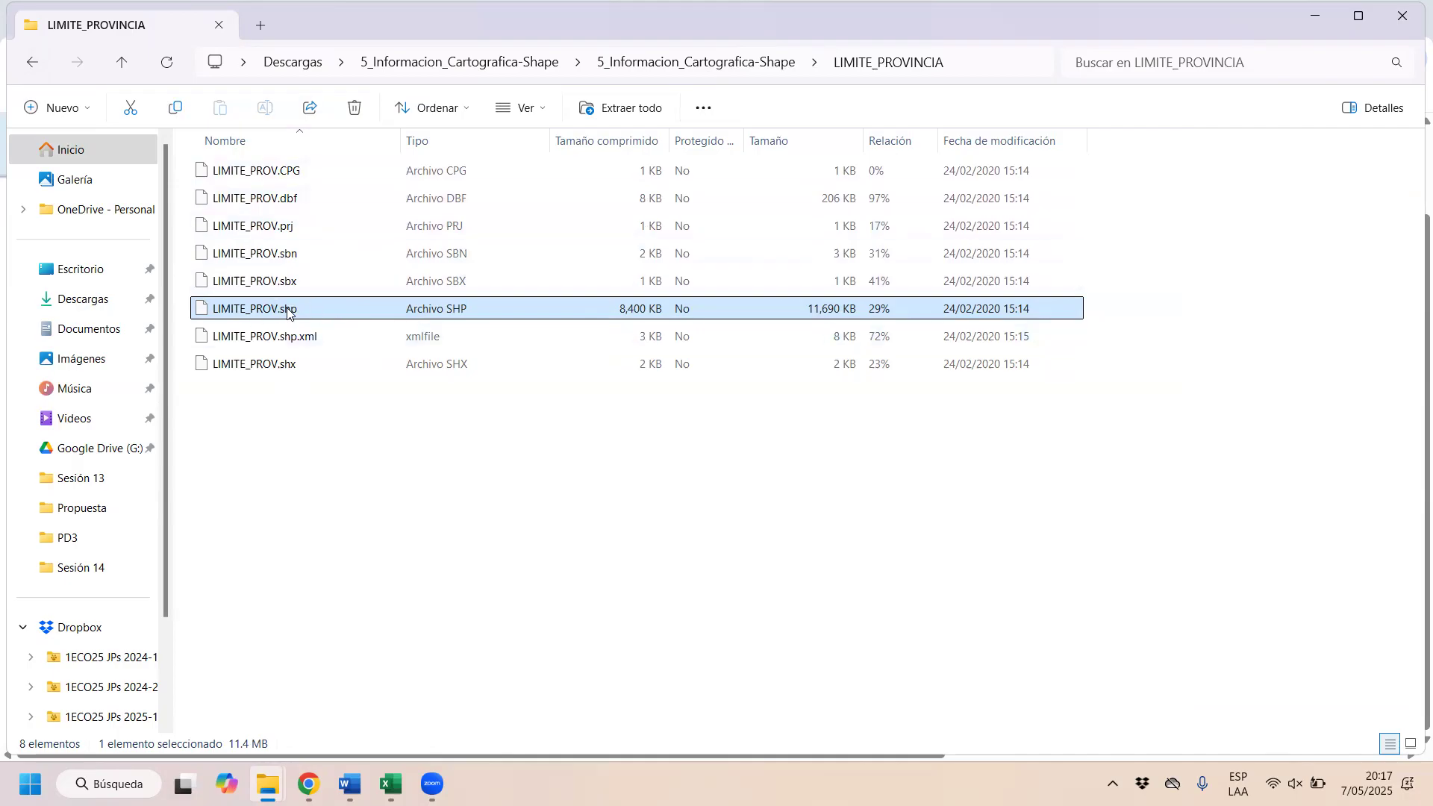
left_click(37, 75)
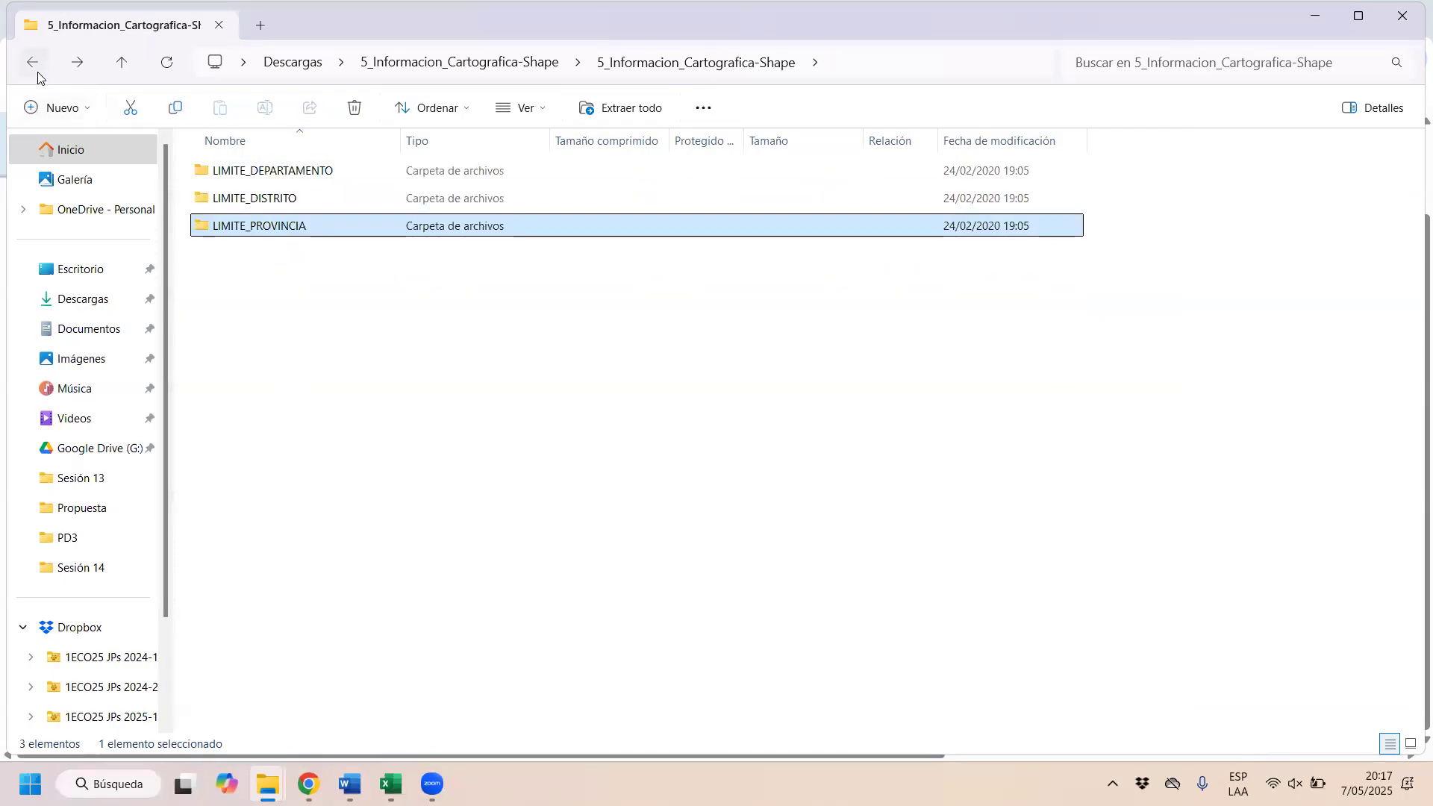
left_click(38, 75)
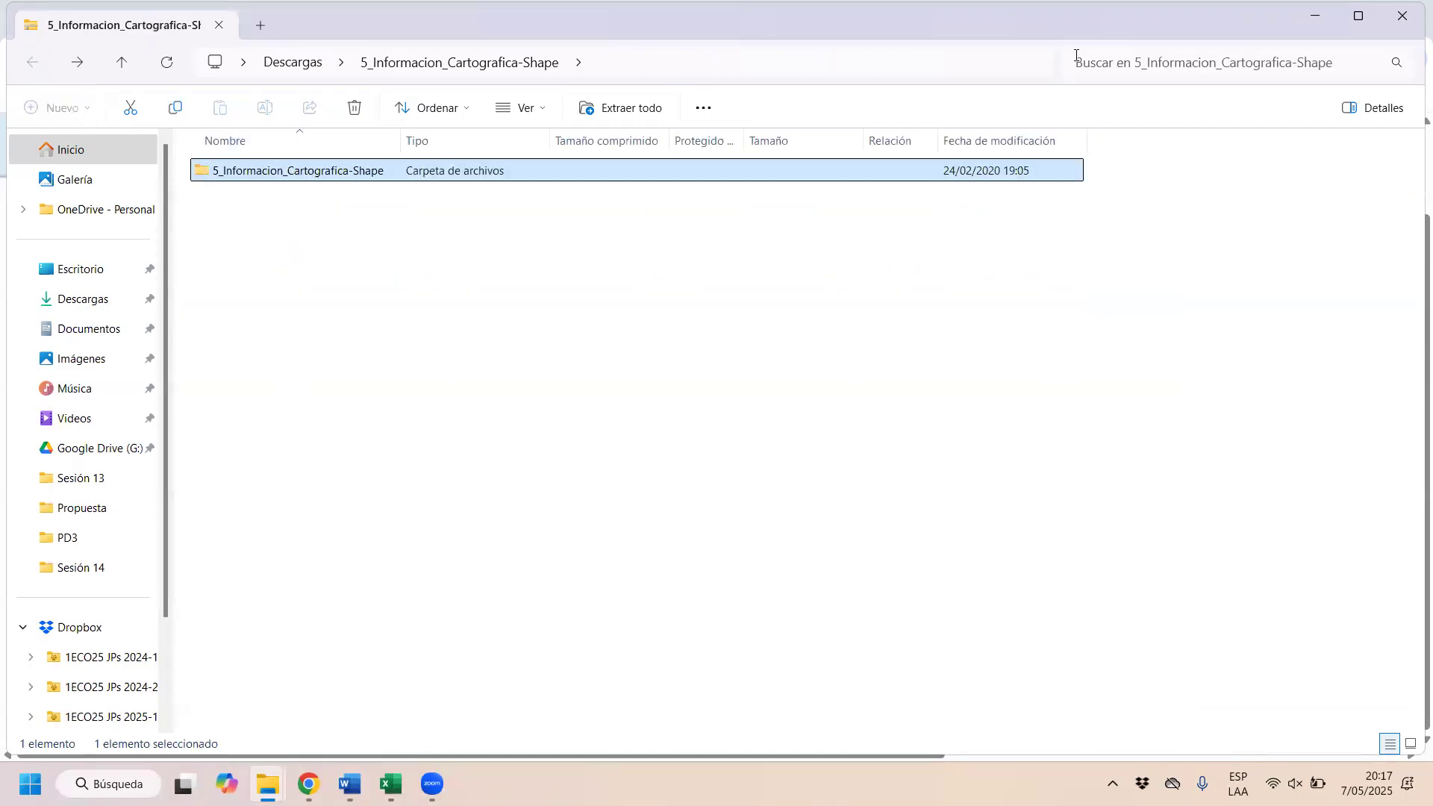
left_click(1387, 22)
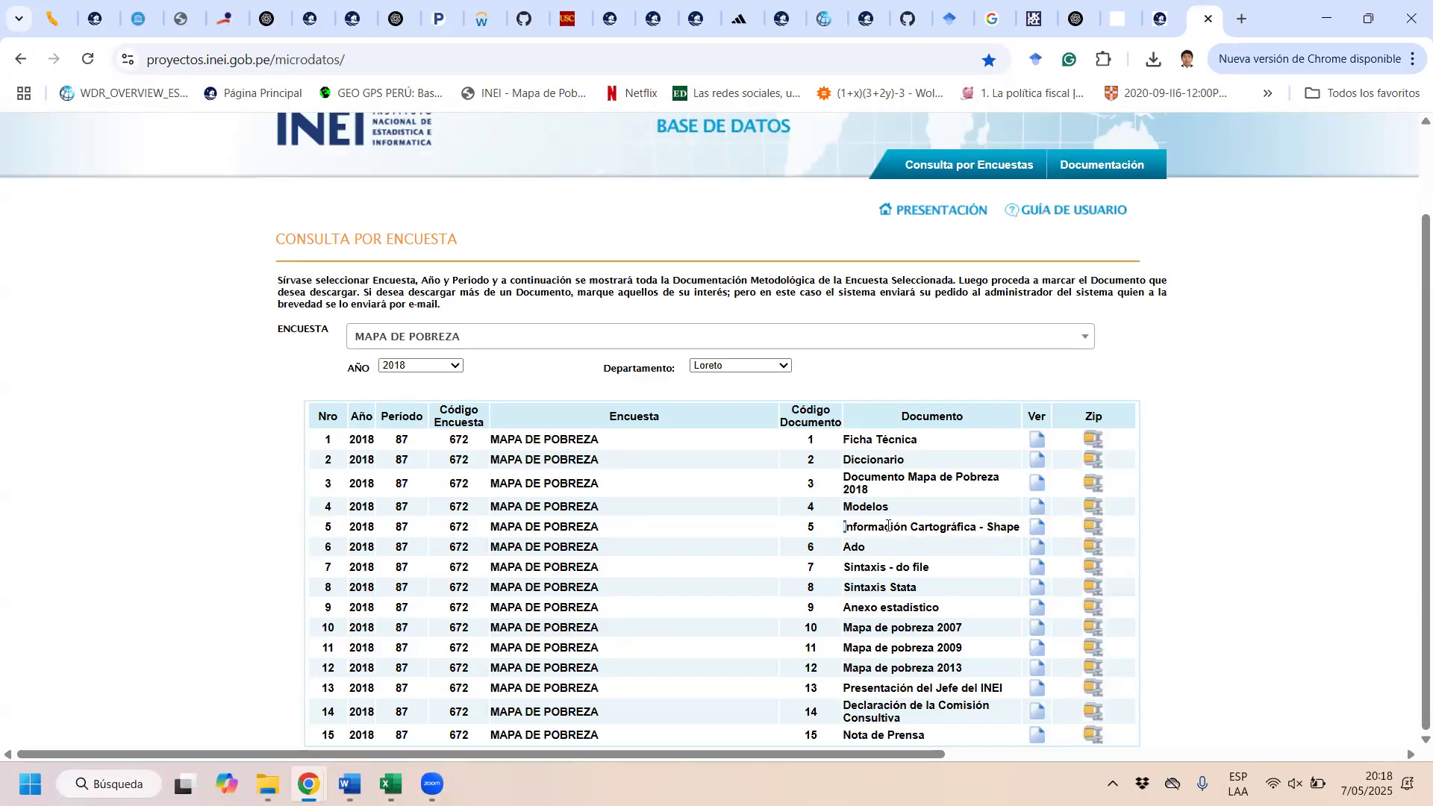
Step: Open the bookmarked GEO GPS Perú shapefile page and look through its INEI provincial and district boundary downloads
left_click_drag(888, 526, 1093, 526)
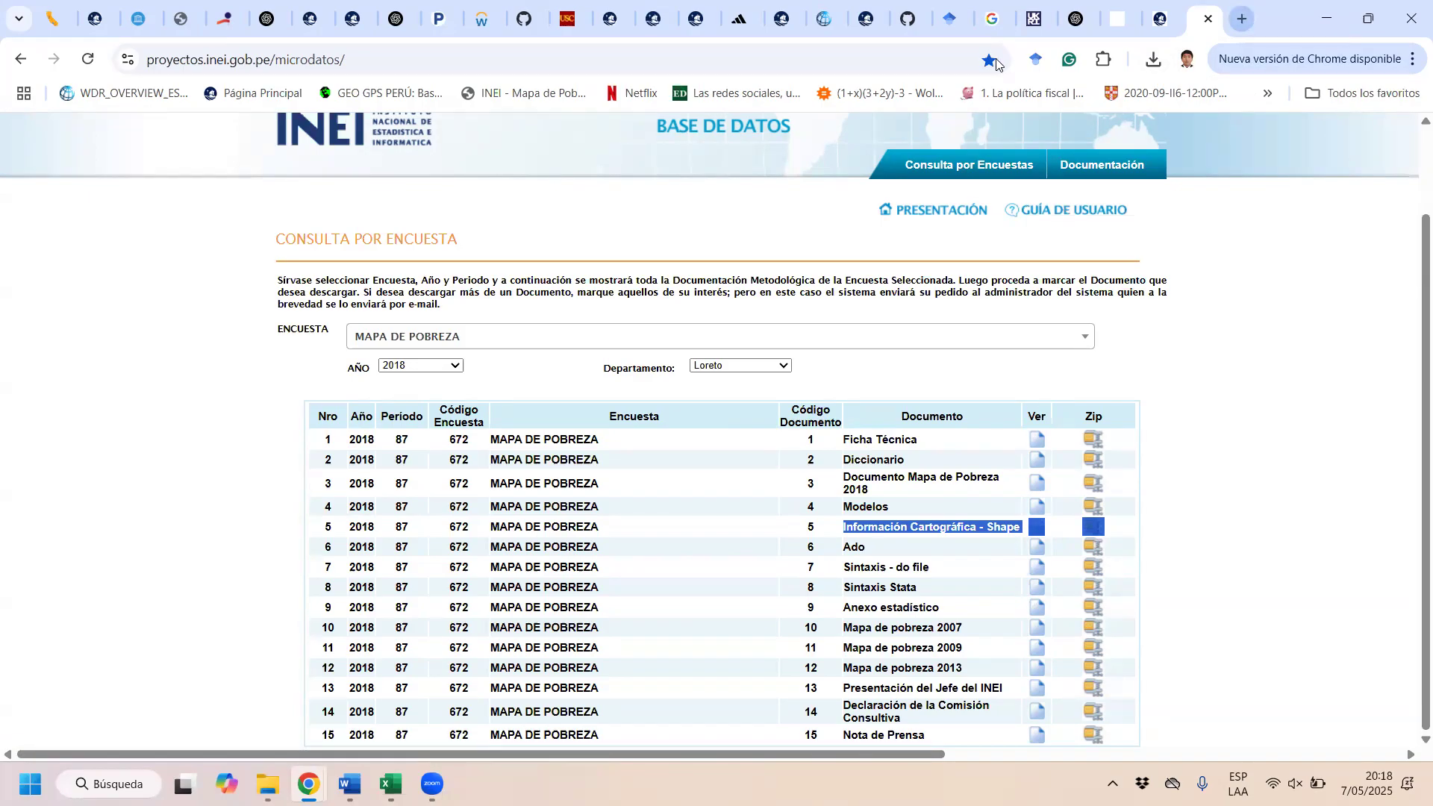
left_click(791, 44)
left_click(352, 97)
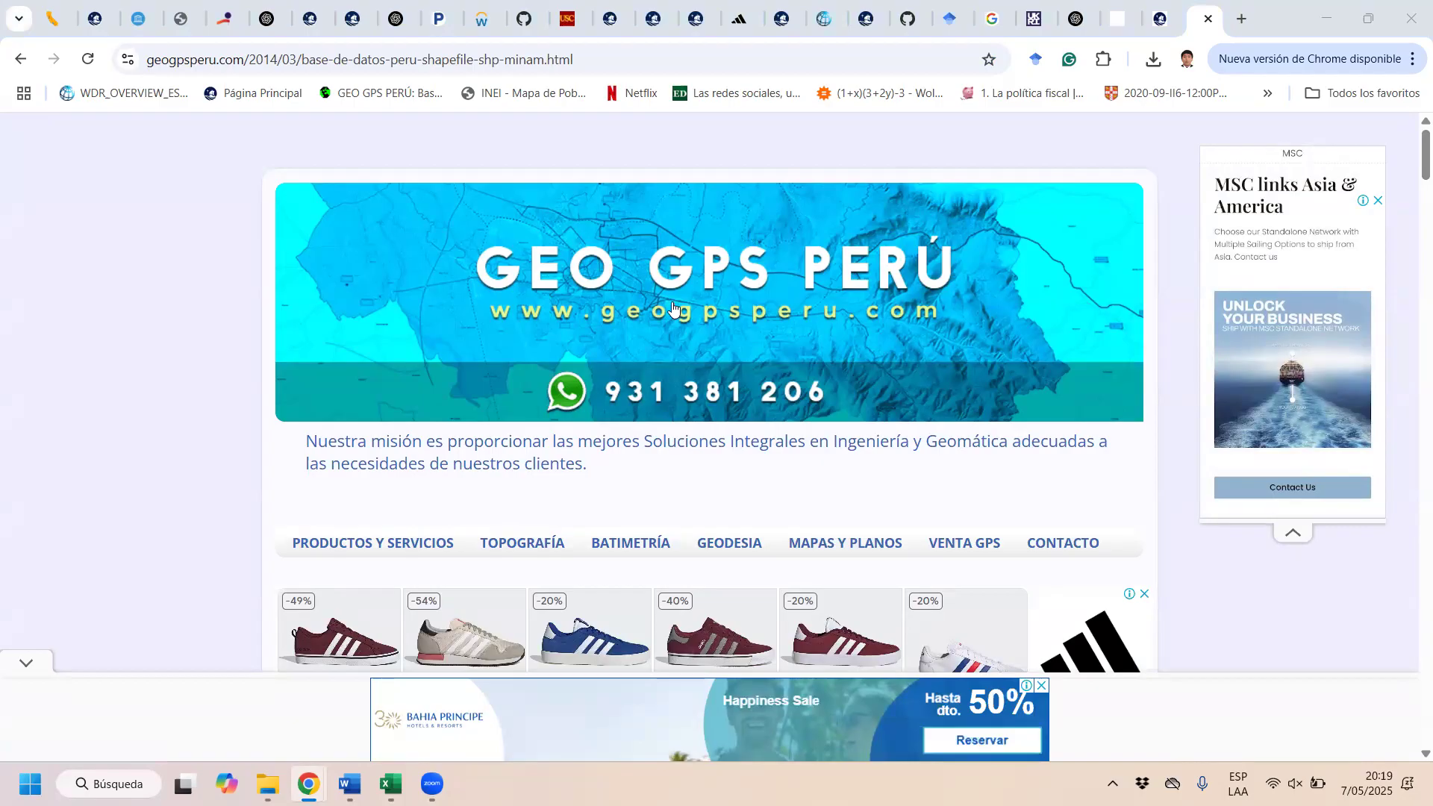
scroll(674, 307, "down", 10)
scroll(918, 212, "down", 10)
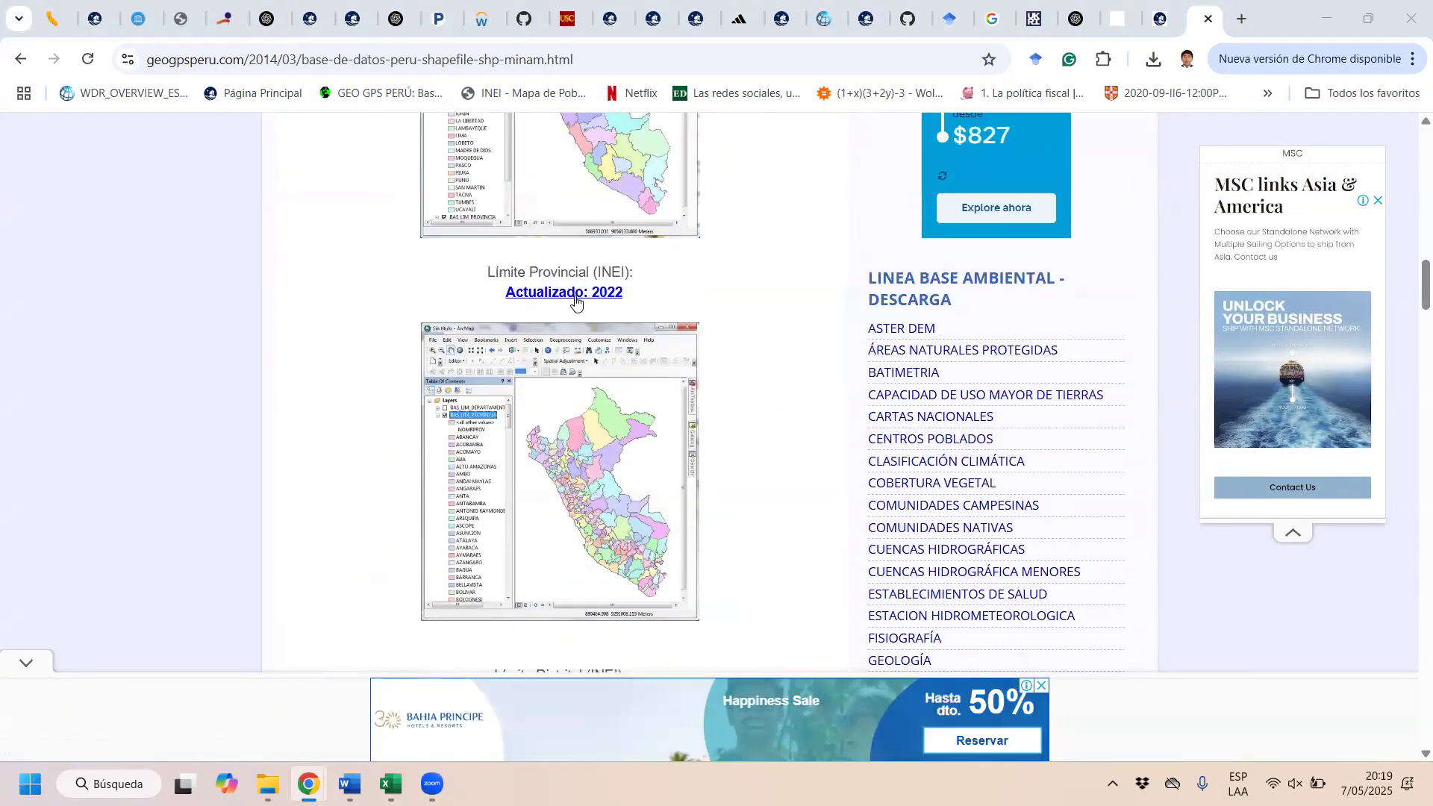
scroll(578, 301, "up", 5)
scroll(624, 451, "down", 8)
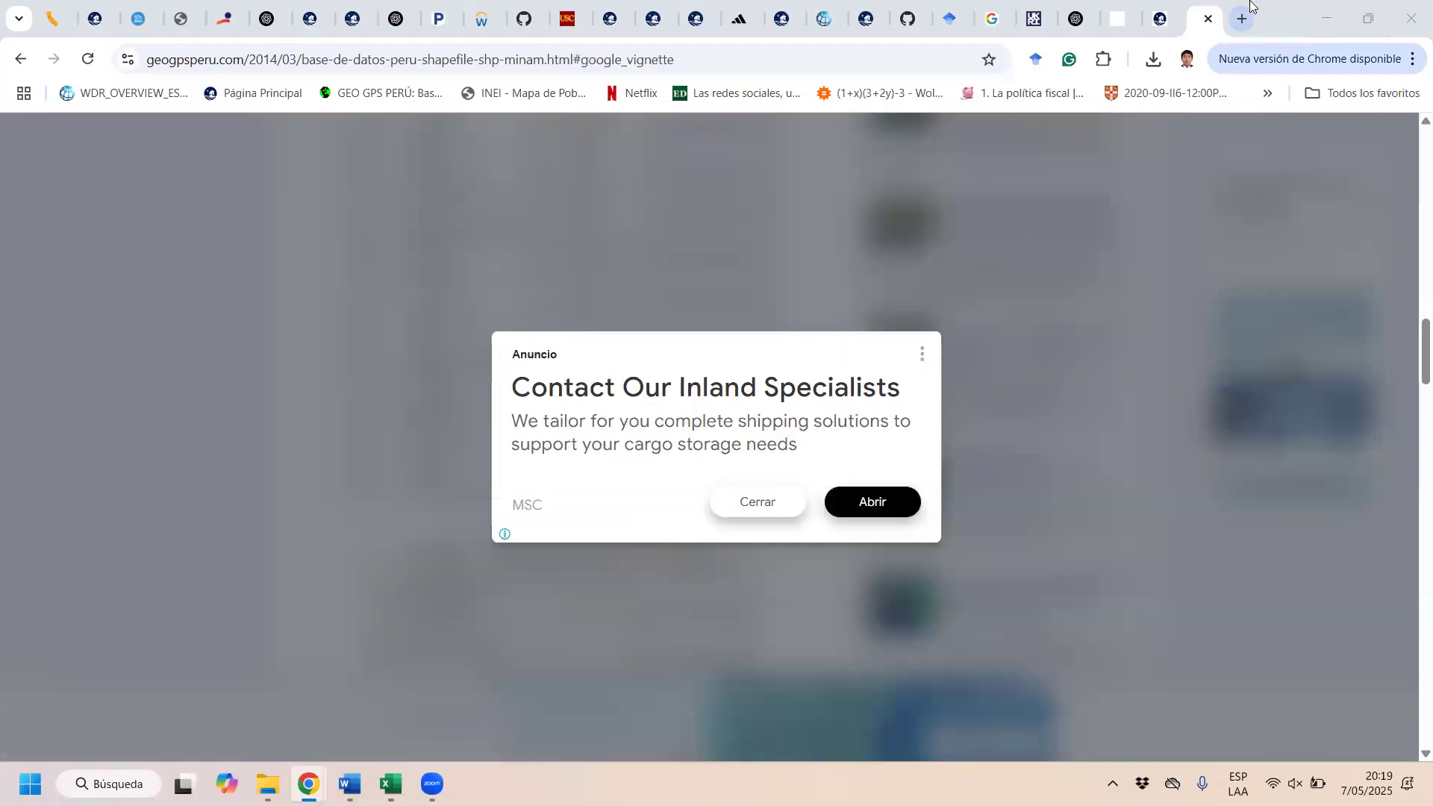
Step: Dismiss the advertisement and go from the Limites Departamentales dataset page to the datosabiertos.gob.pe home page
left_click(759, 507)
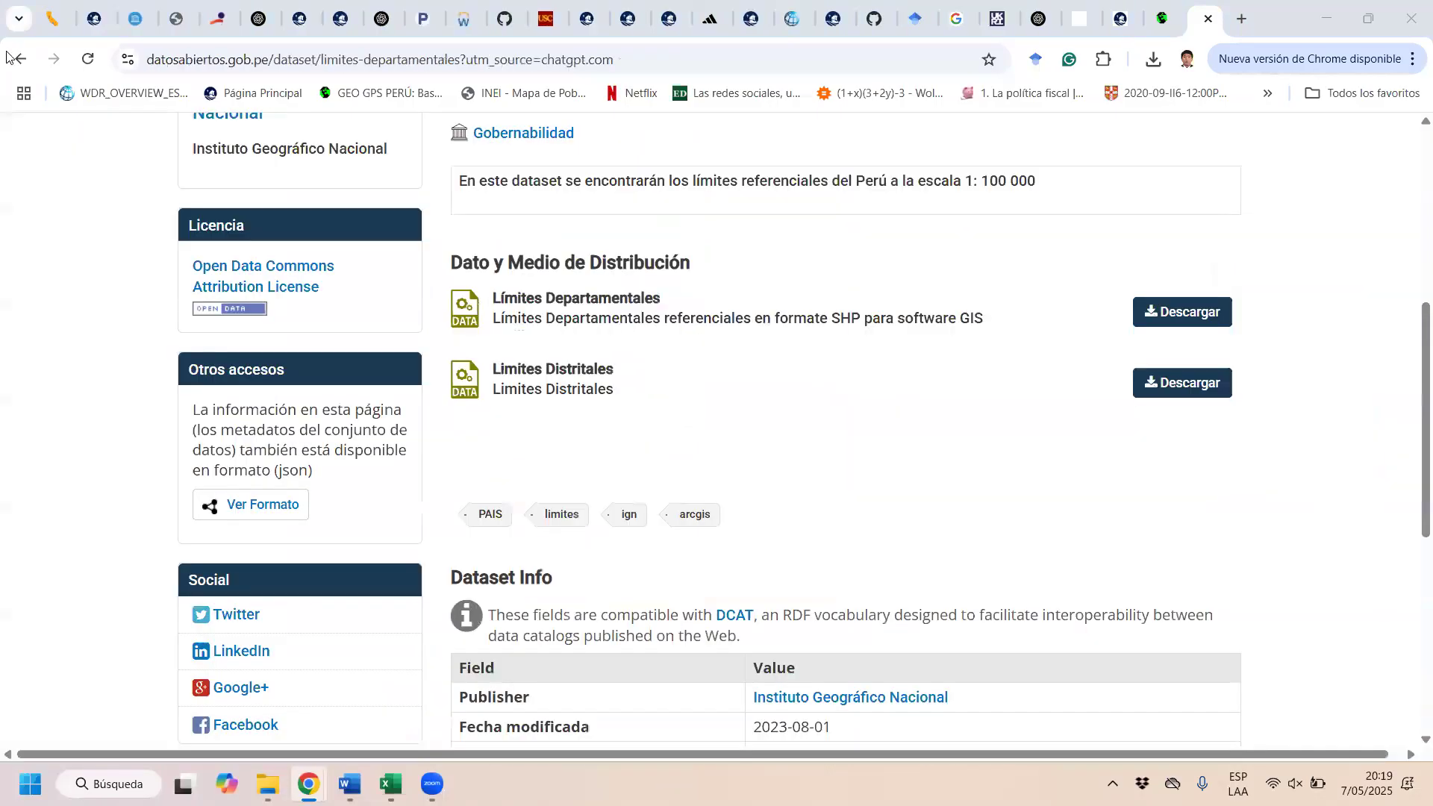
scroll(516, 128, "up", 5)
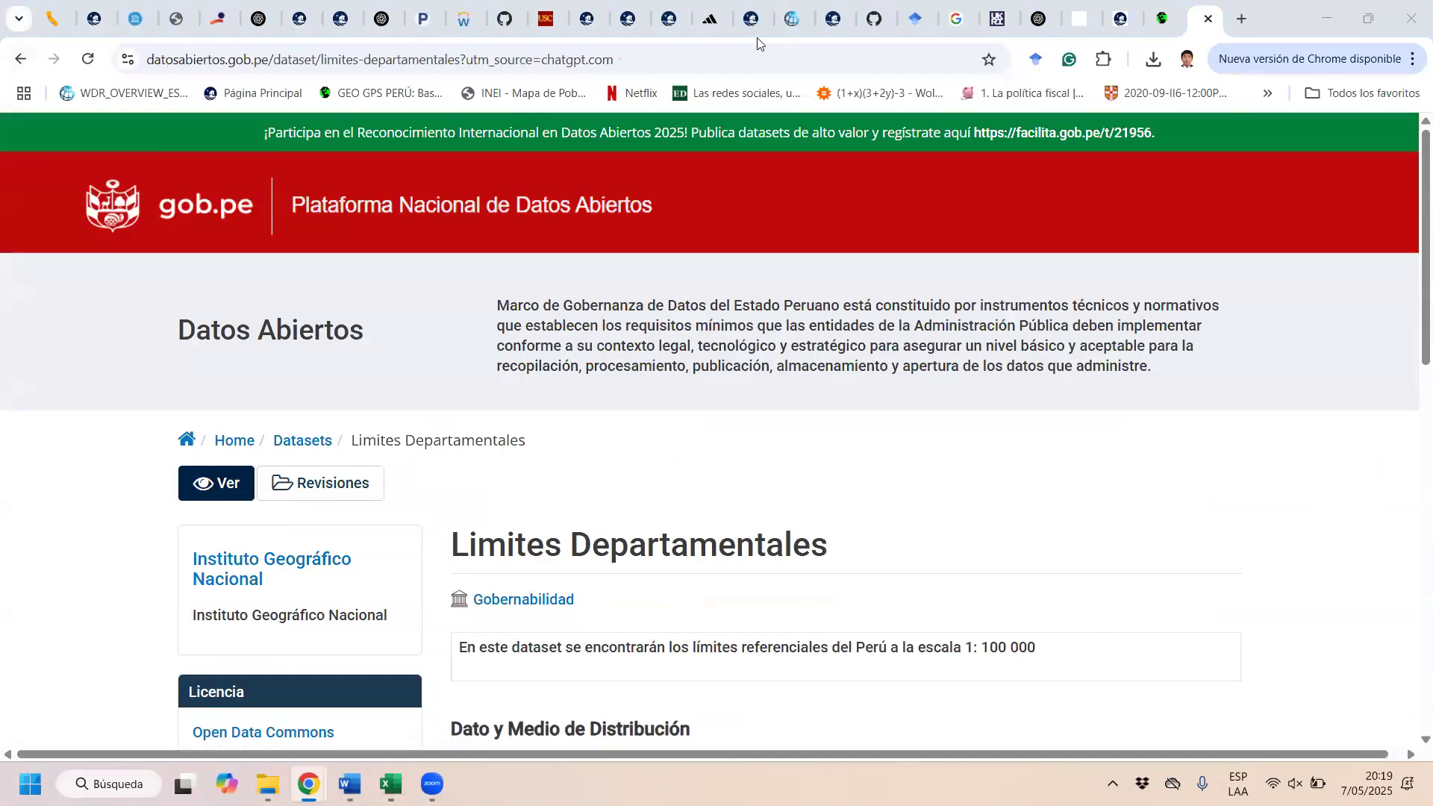
left_click_drag(147, 60, 272, 60)
left_click_drag(702, 61, 311, 60)
key("BackSpace")
key("Return")
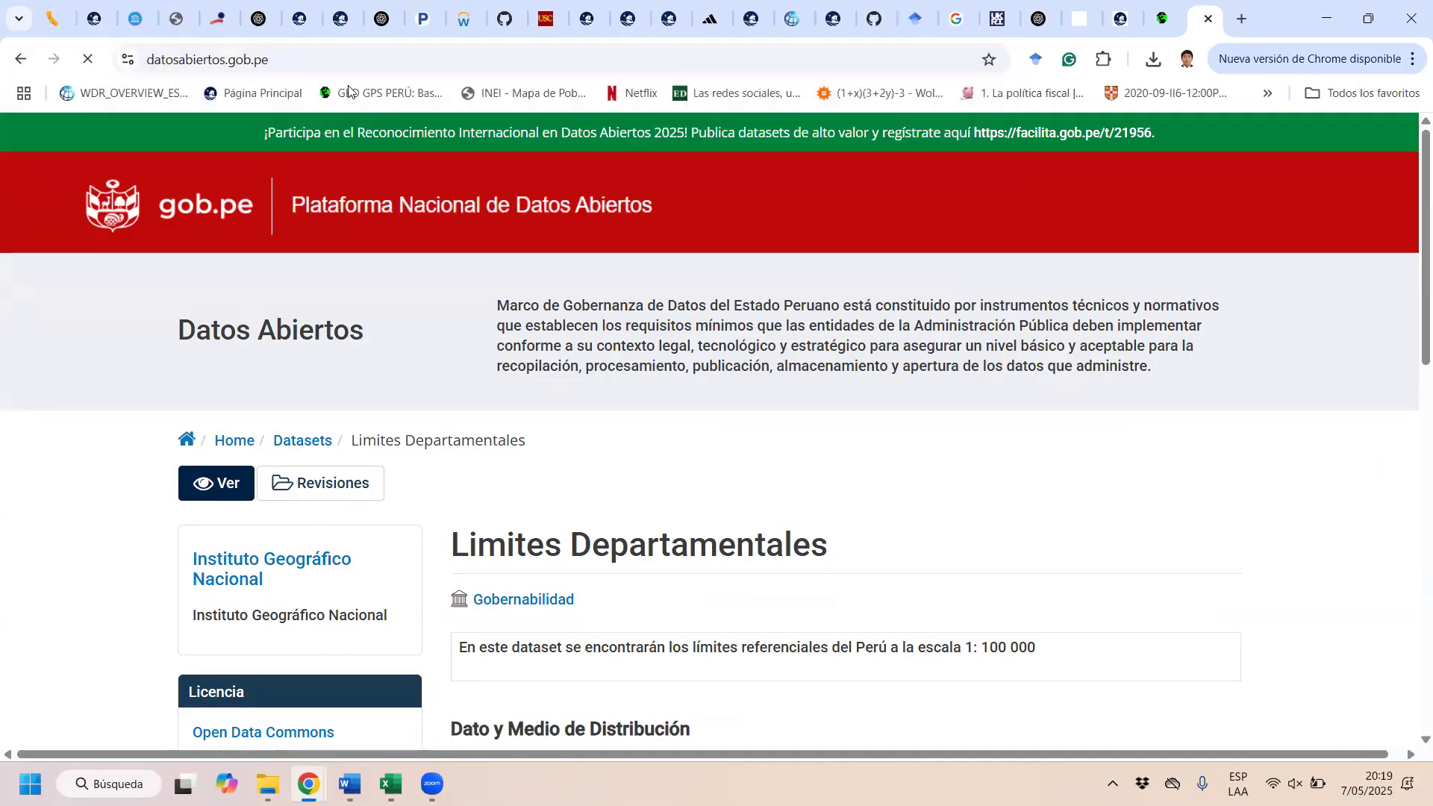
Step: Search the open data portal for "limites" and look through the resulting boundary datasets
scroll(555, 448, "down", 2)
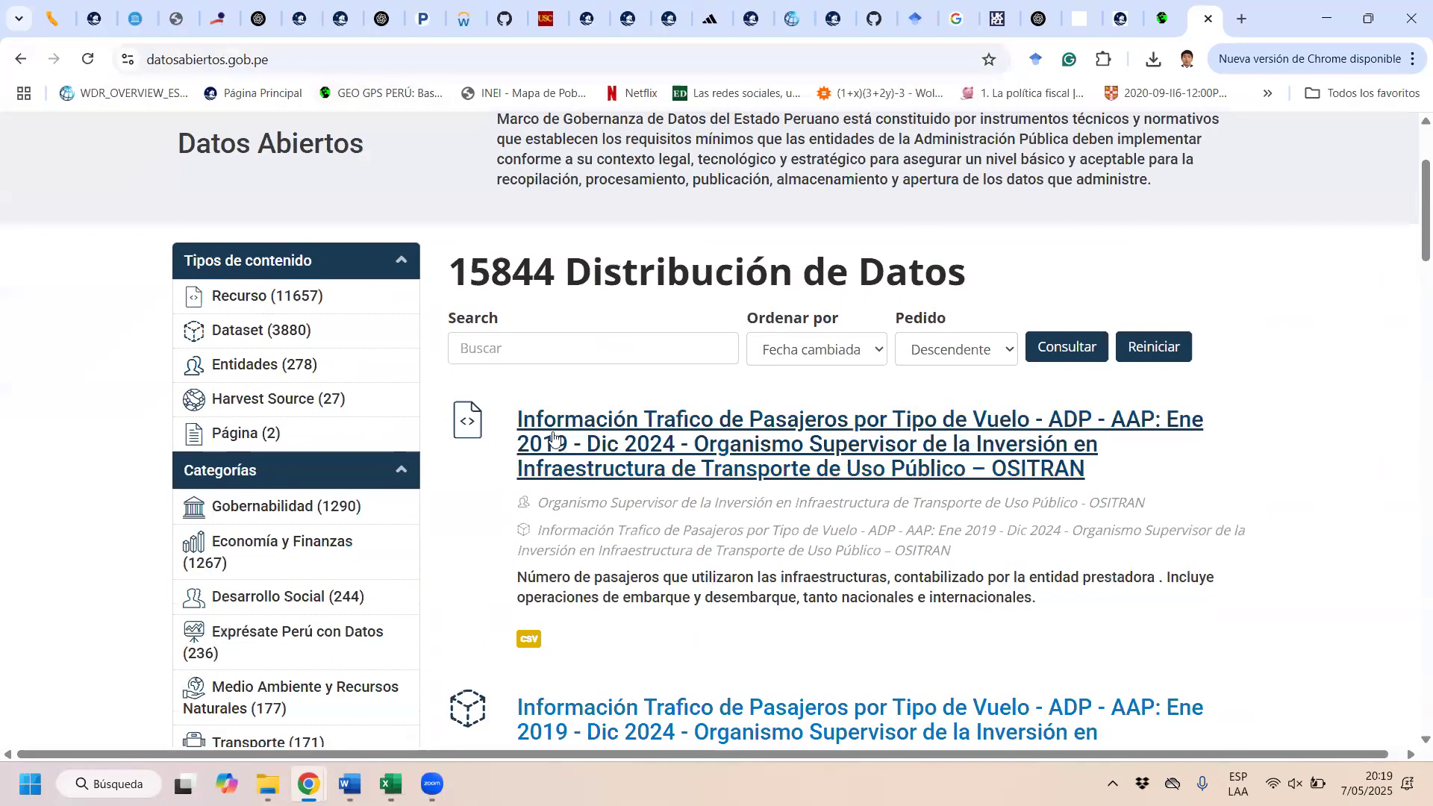
left_click(605, 346)
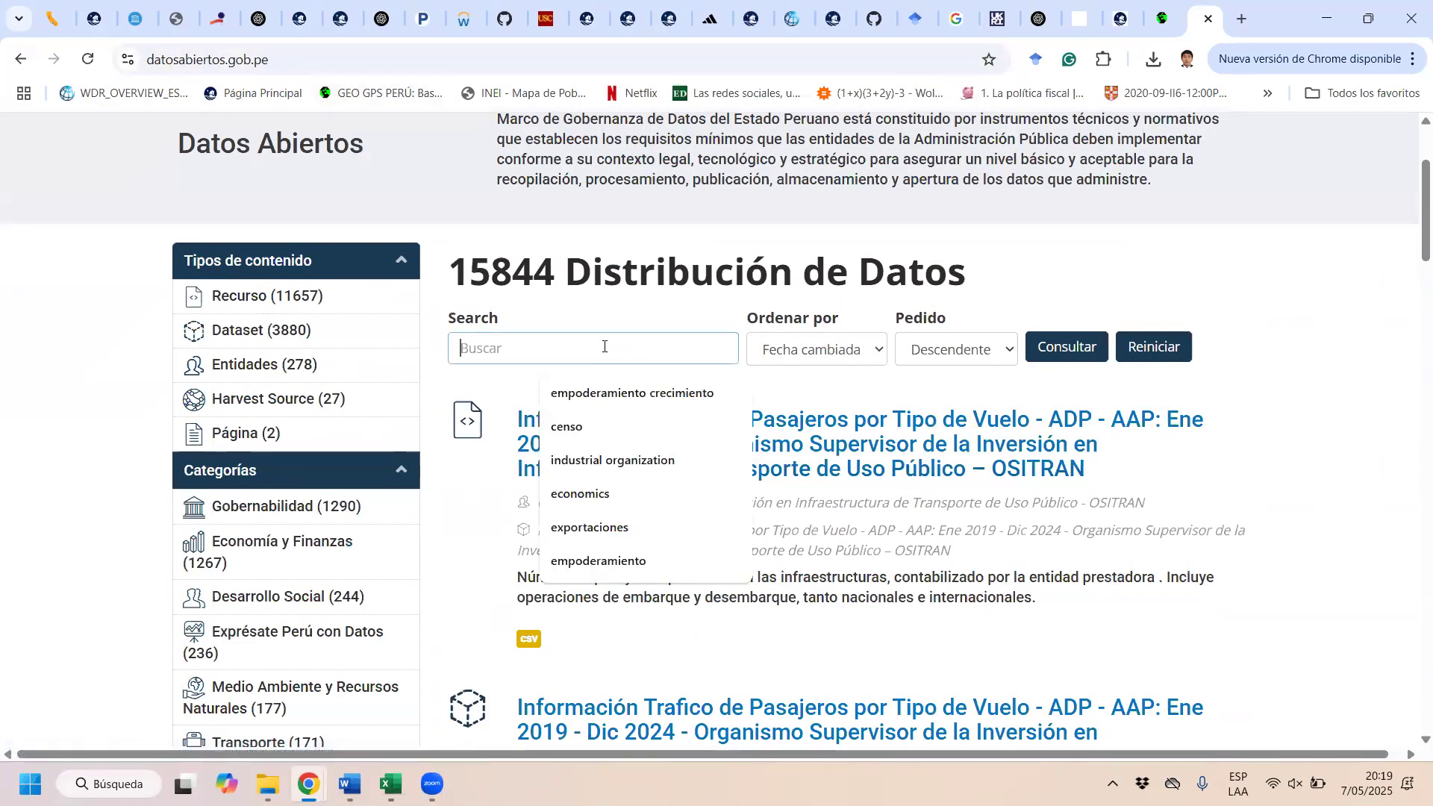
type("limites")
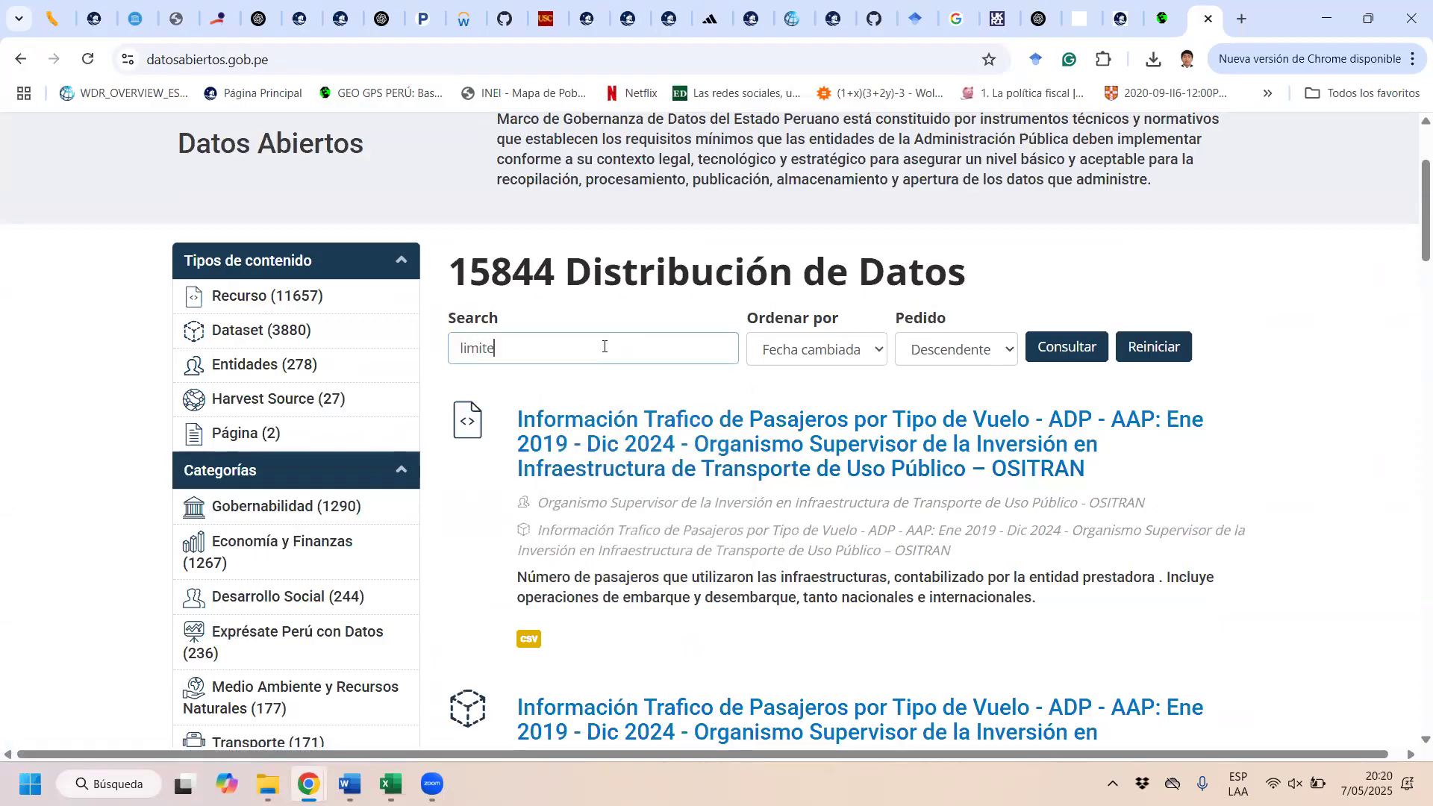
key("Return")
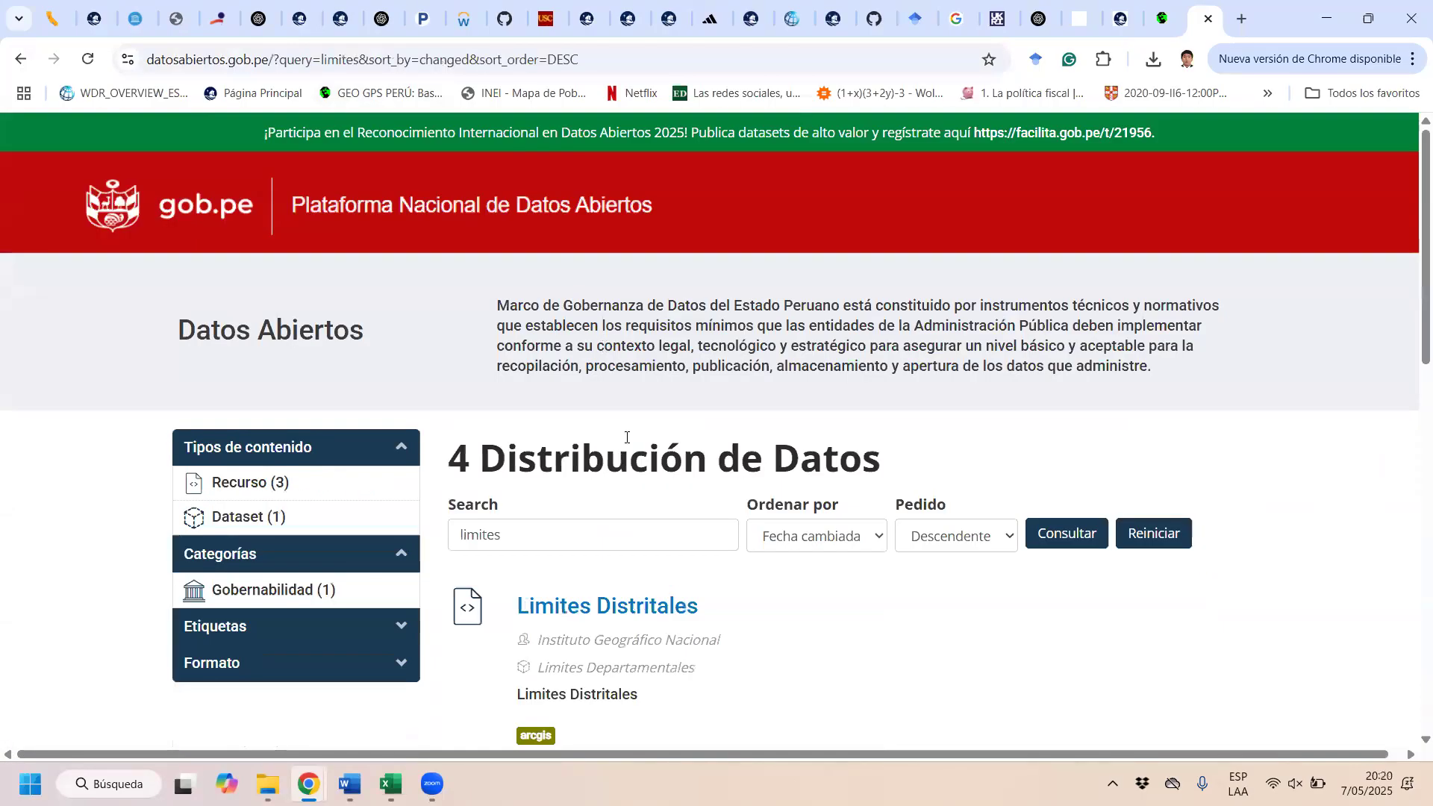
scroll(626, 437, "down", 10)
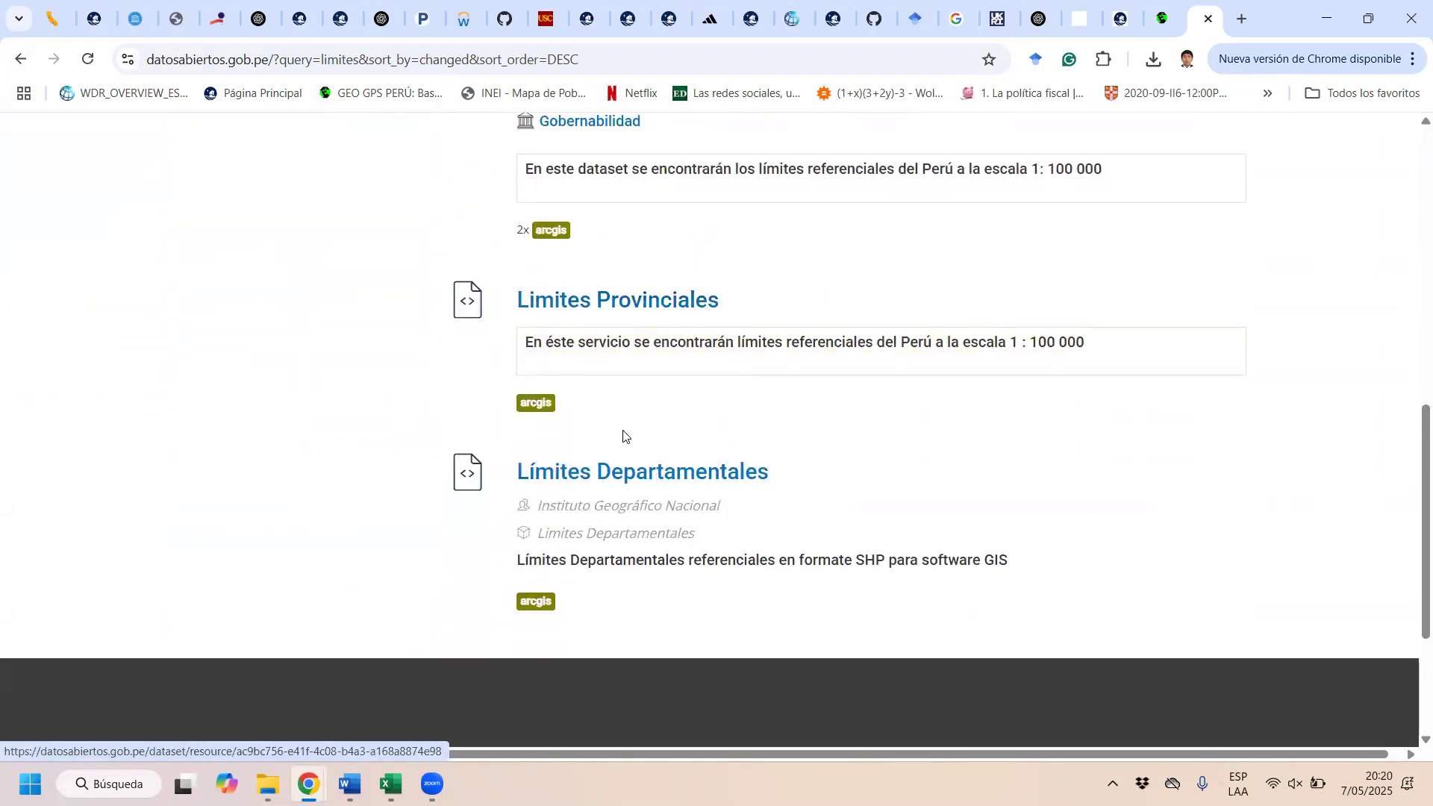
scroll(627, 437, "up", 3)
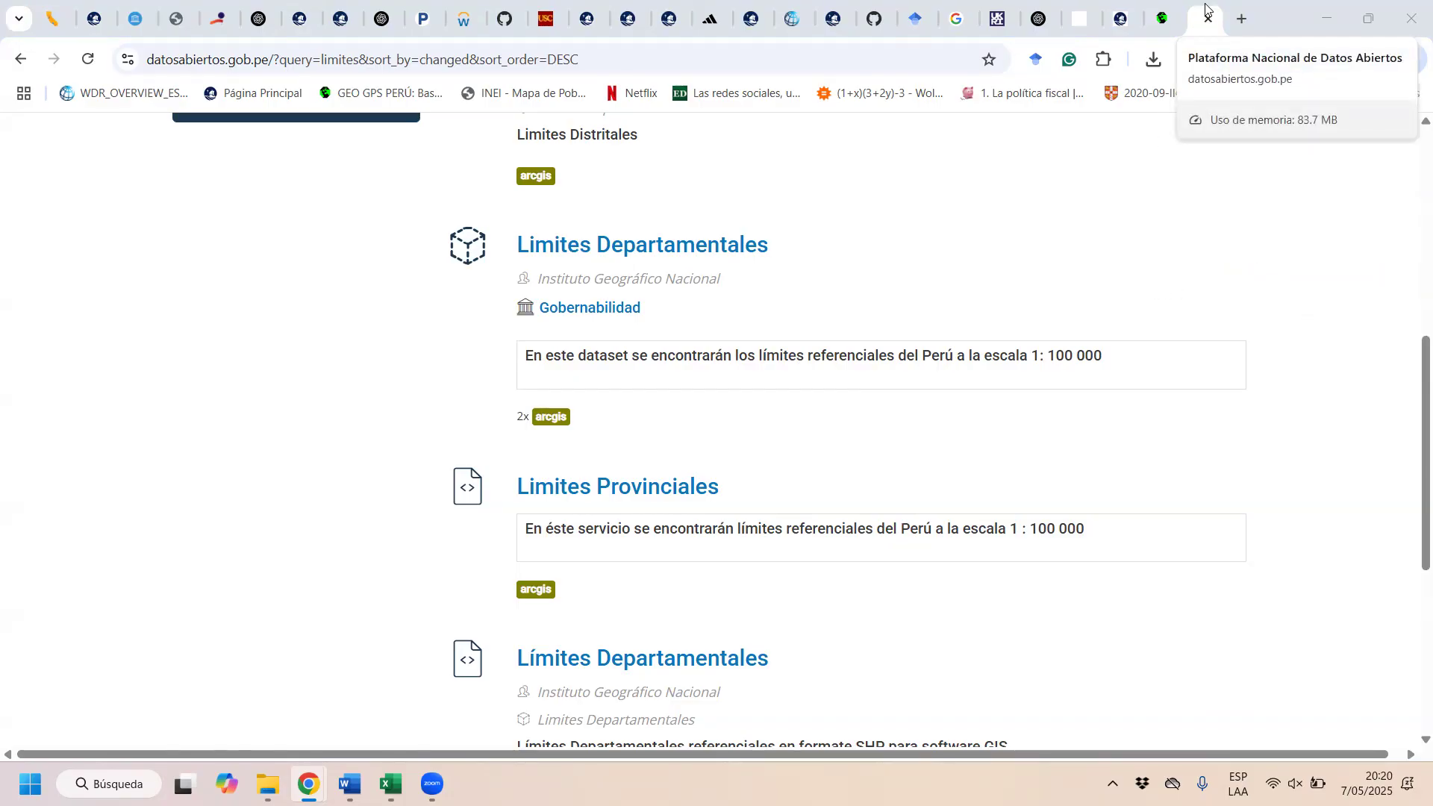
Step: In File Explorer, go to Escritorio > Escritorio > 2025-1 > Jefatura de Prácticas > Laboratorio de Cómputo Manejo de Bases de Datos > Sesión 14
left_click(1322, 5)
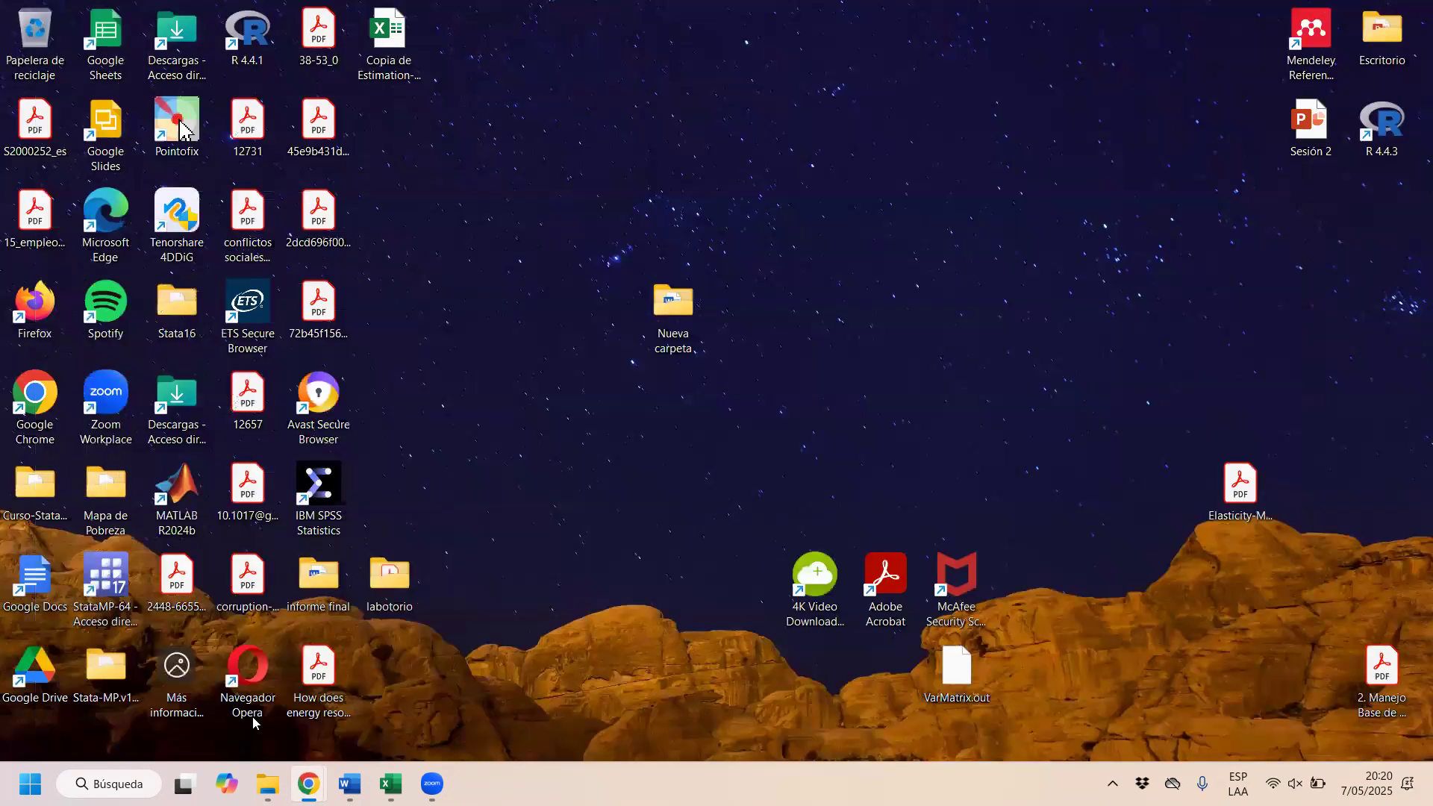
left_click(267, 784)
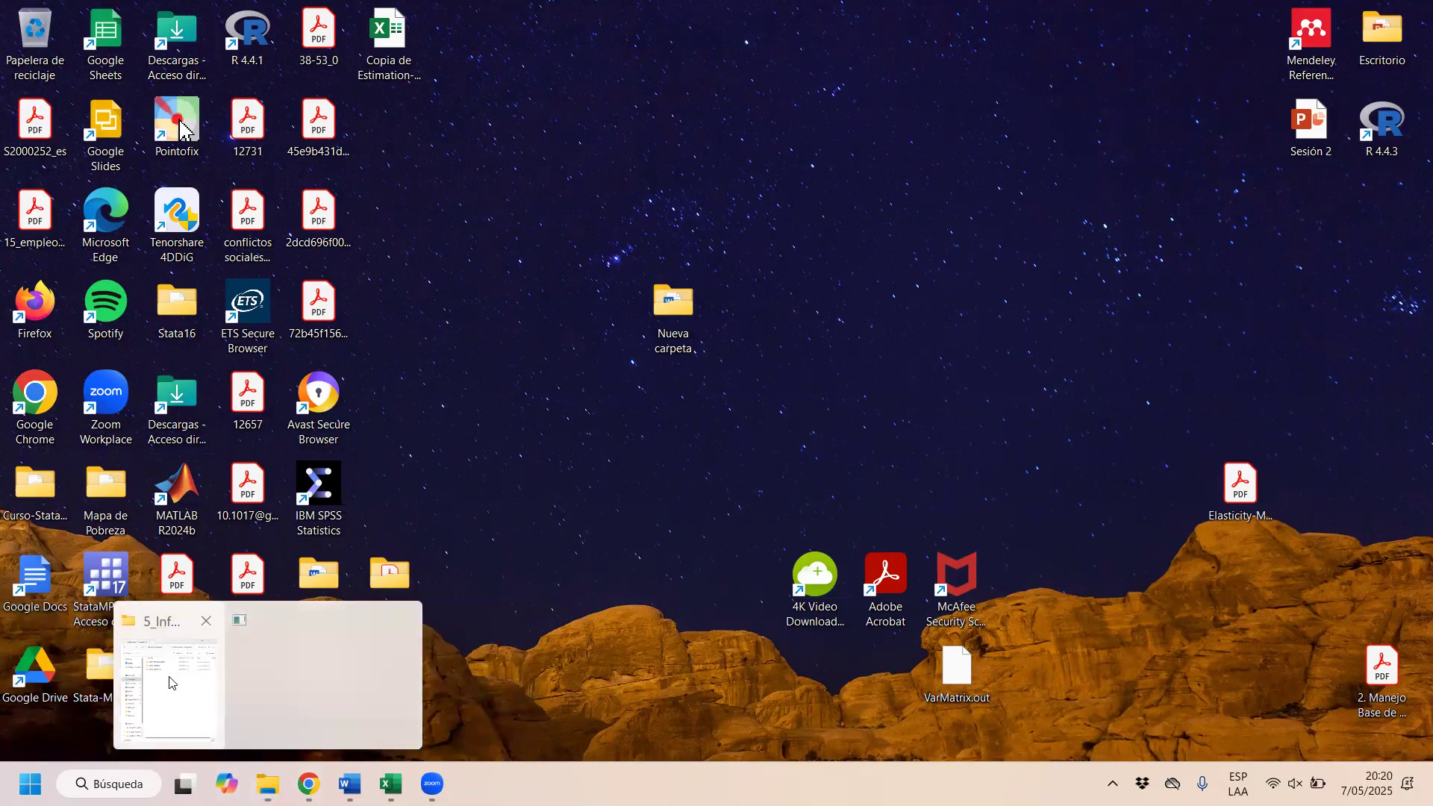
left_click(171, 680)
left_click(649, 13)
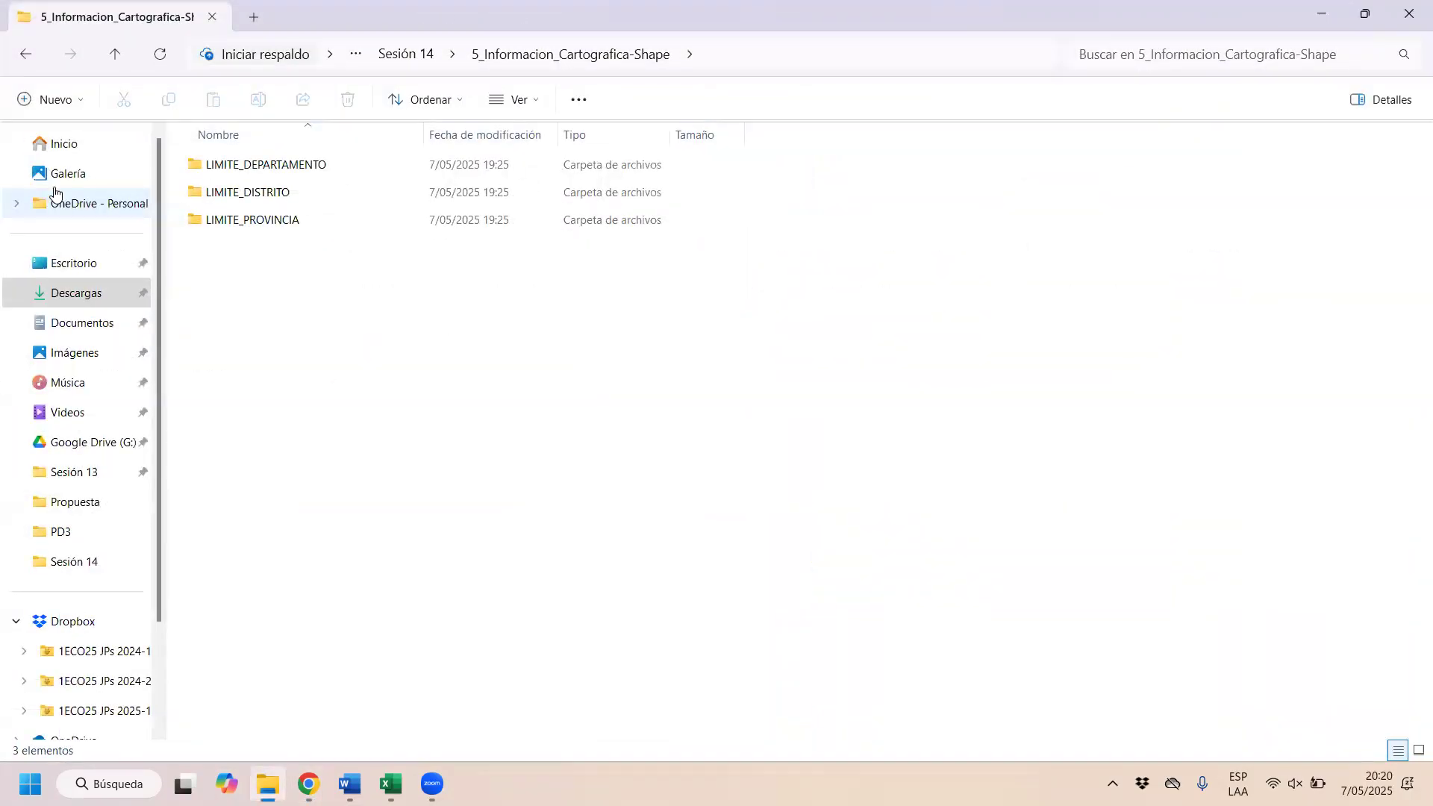
left_click(102, 273)
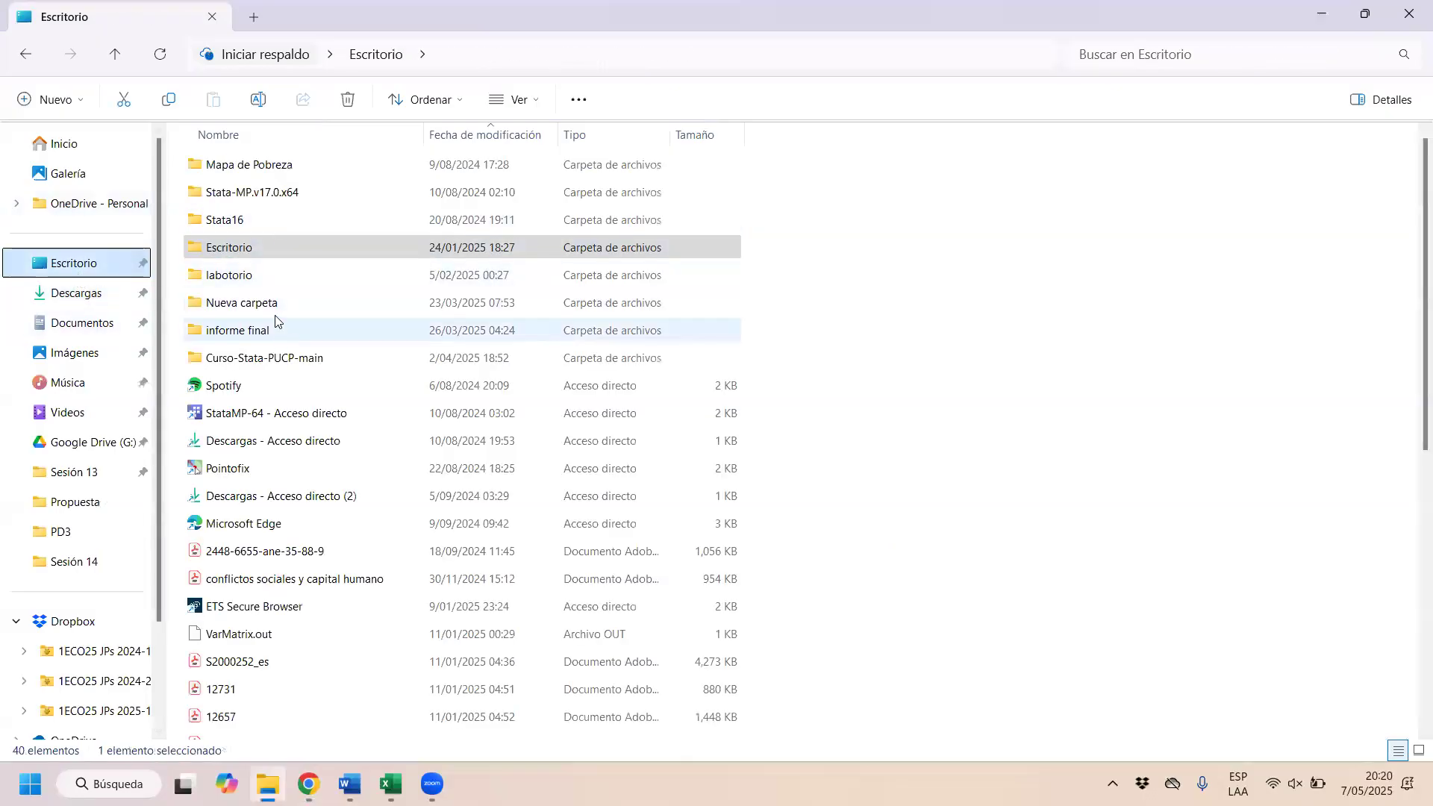
double_click(266, 247)
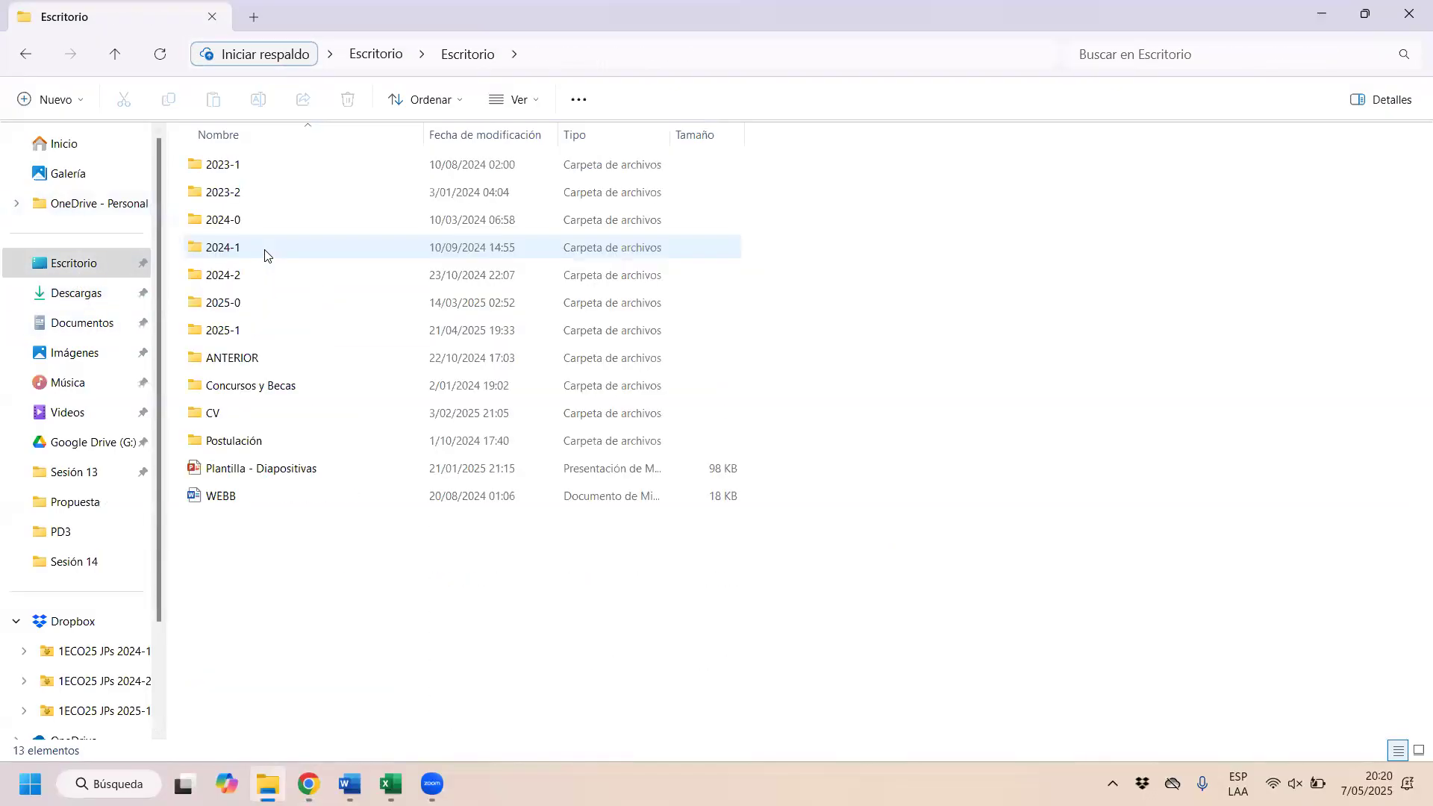
double_click(237, 329)
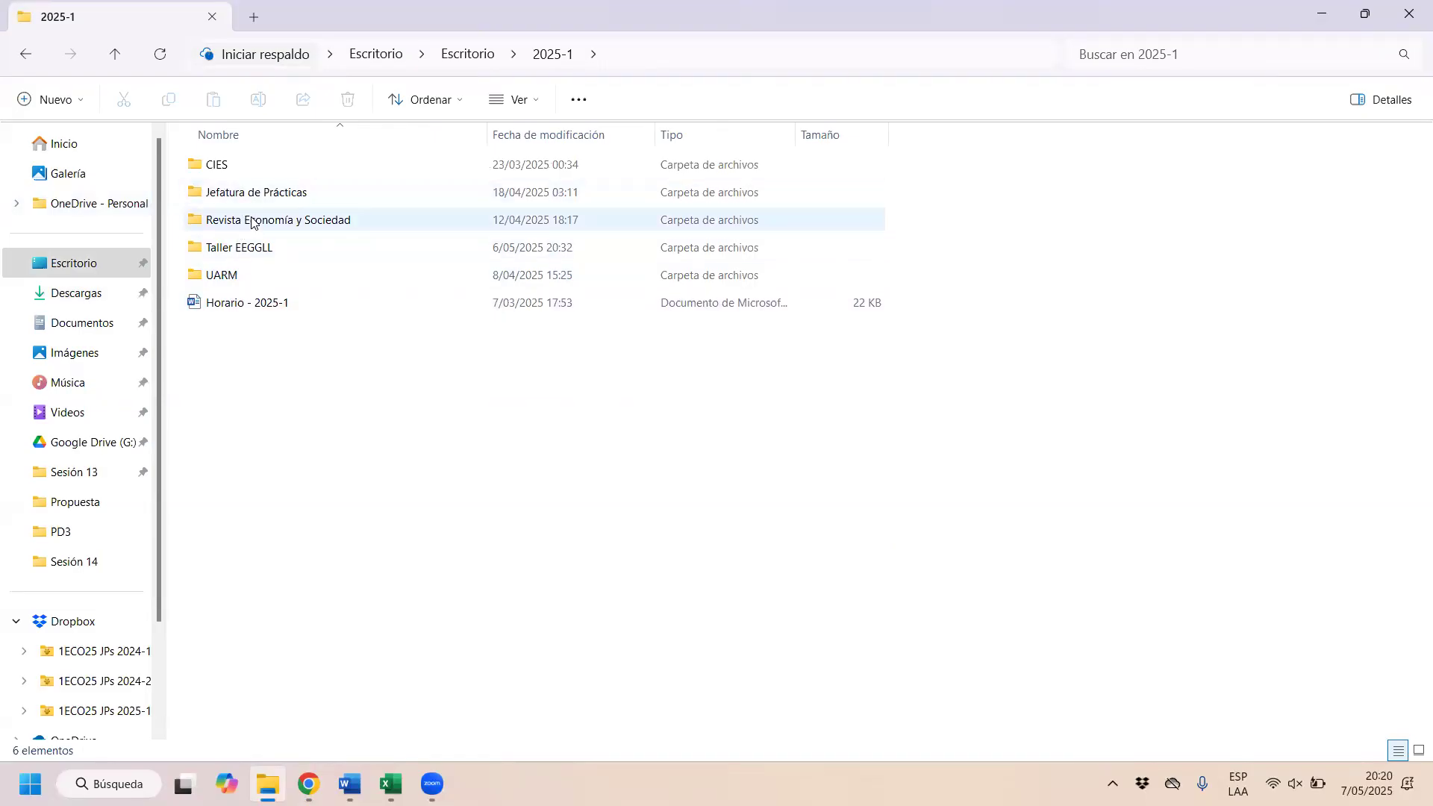
double_click(240, 192)
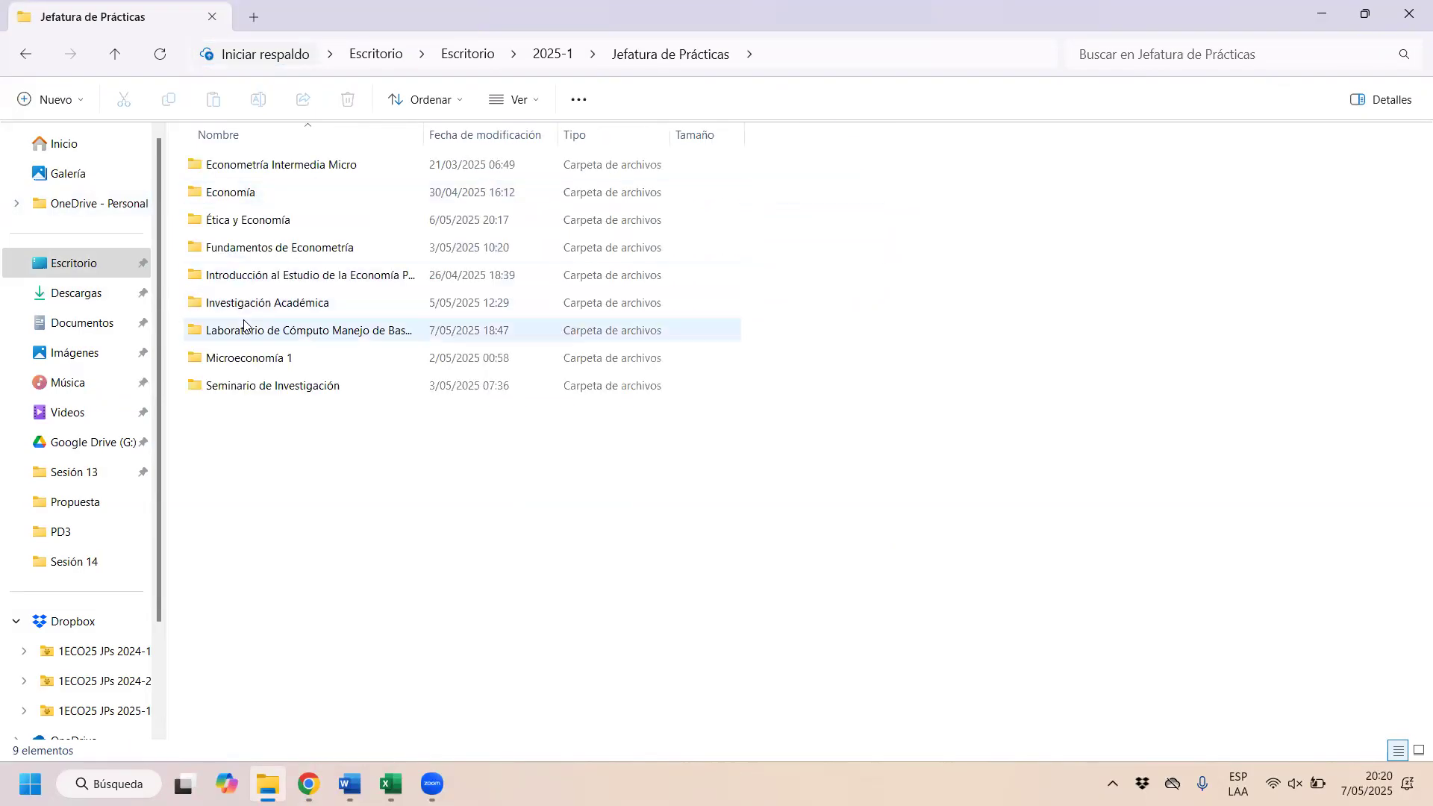
double_click(315, 330)
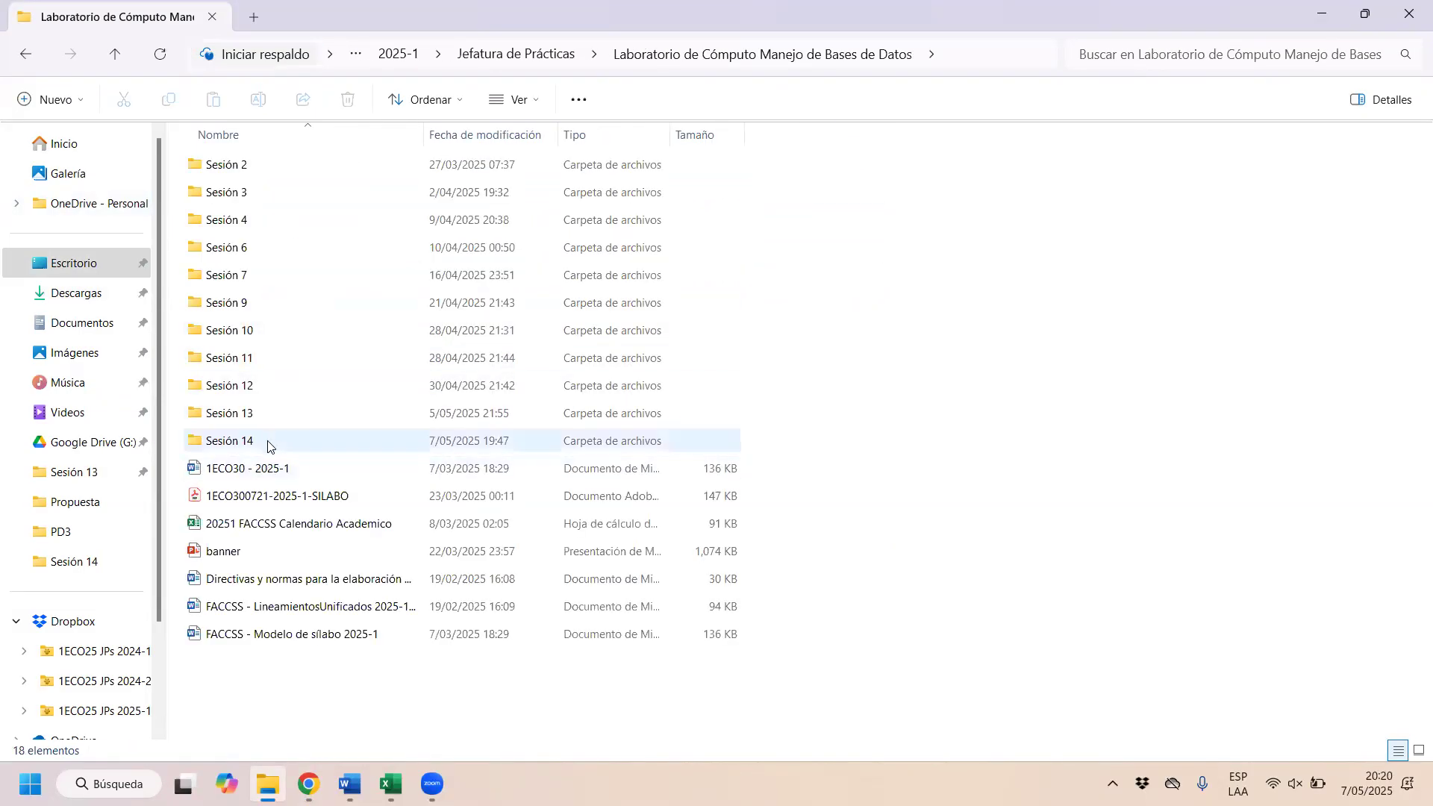
double_click(272, 442)
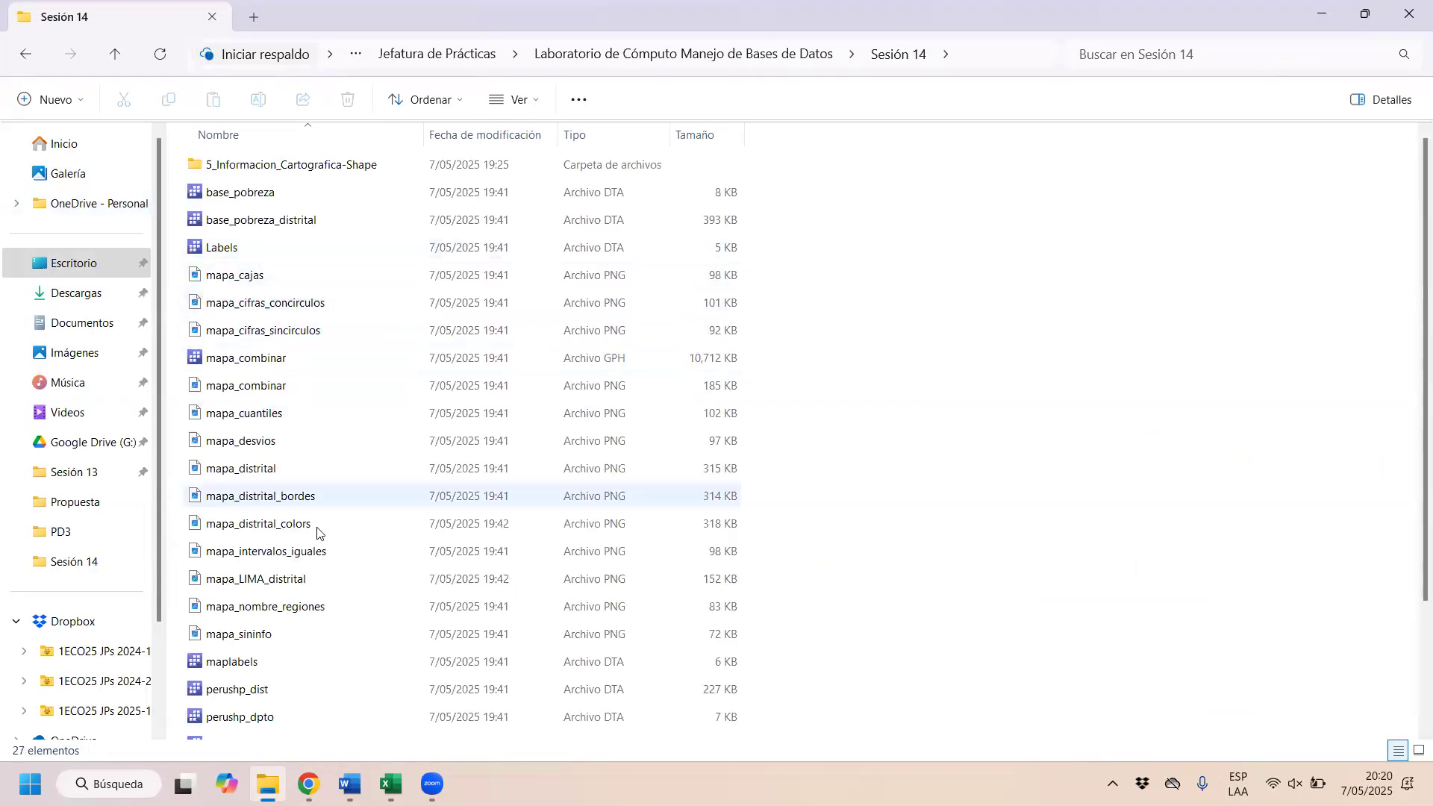
Step: Open the sesión_14 do-file in Stata, with the editor beside the main window, and run its clear all line
scroll(316, 532, "down", 2)
left_click(259, 701)
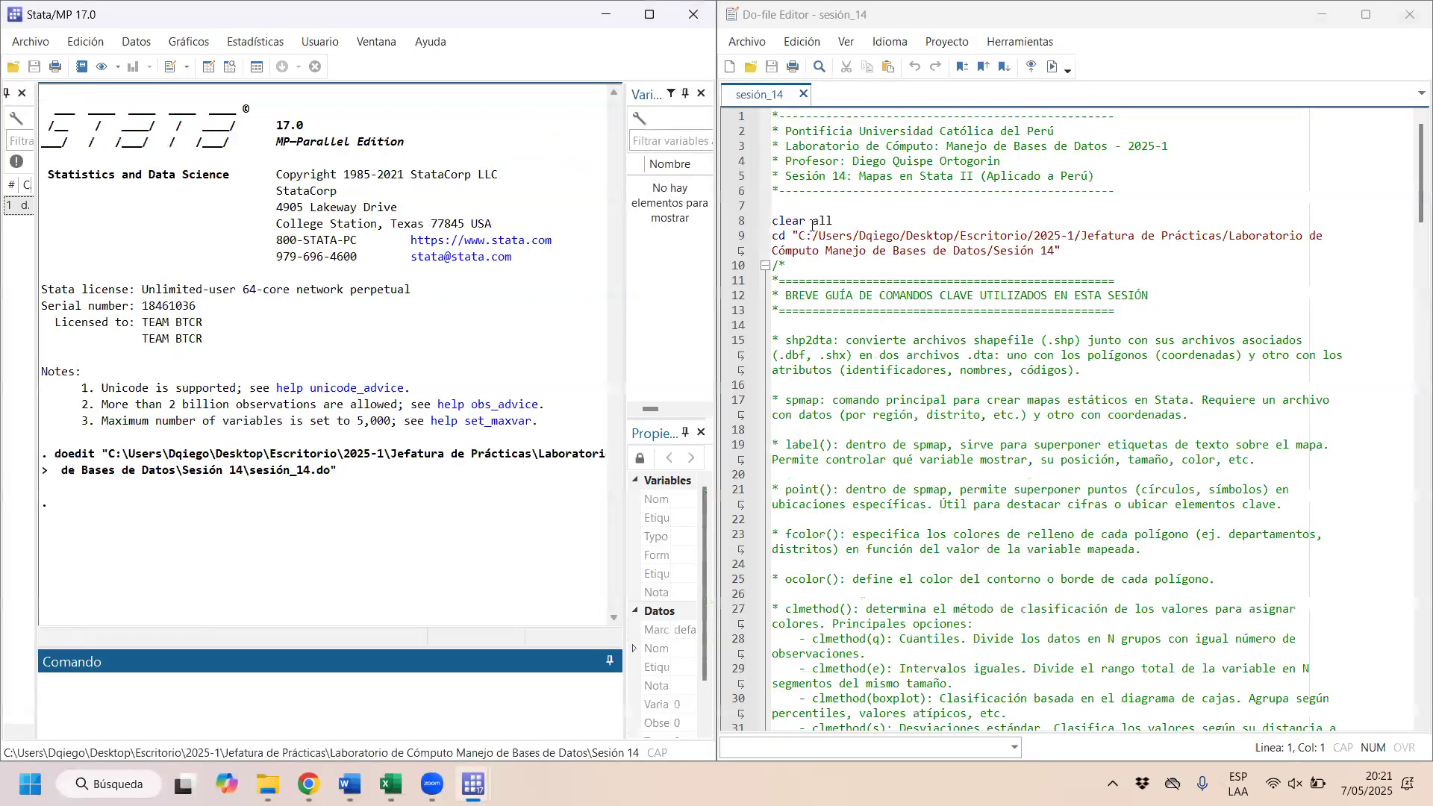
left_click_drag(857, 220, 730, 210)
key("ctrl+d")
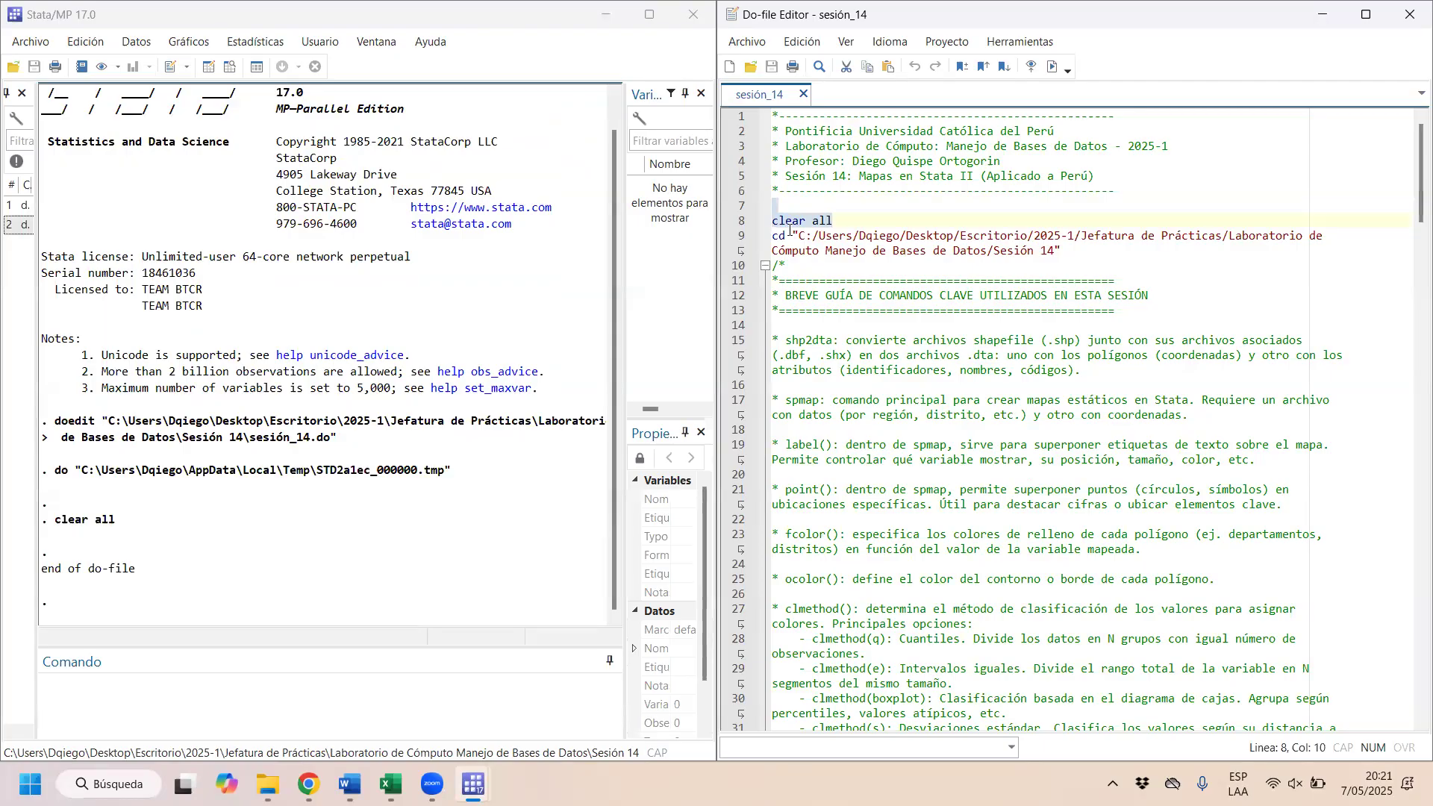
Step: Replace the path in the do-file's cd command with the Sesión 14 folder path copied from File Explorer, and run that line
left_click_drag(798, 235, 961, 236)
left_click_drag(1055, 232, 1055, 251)
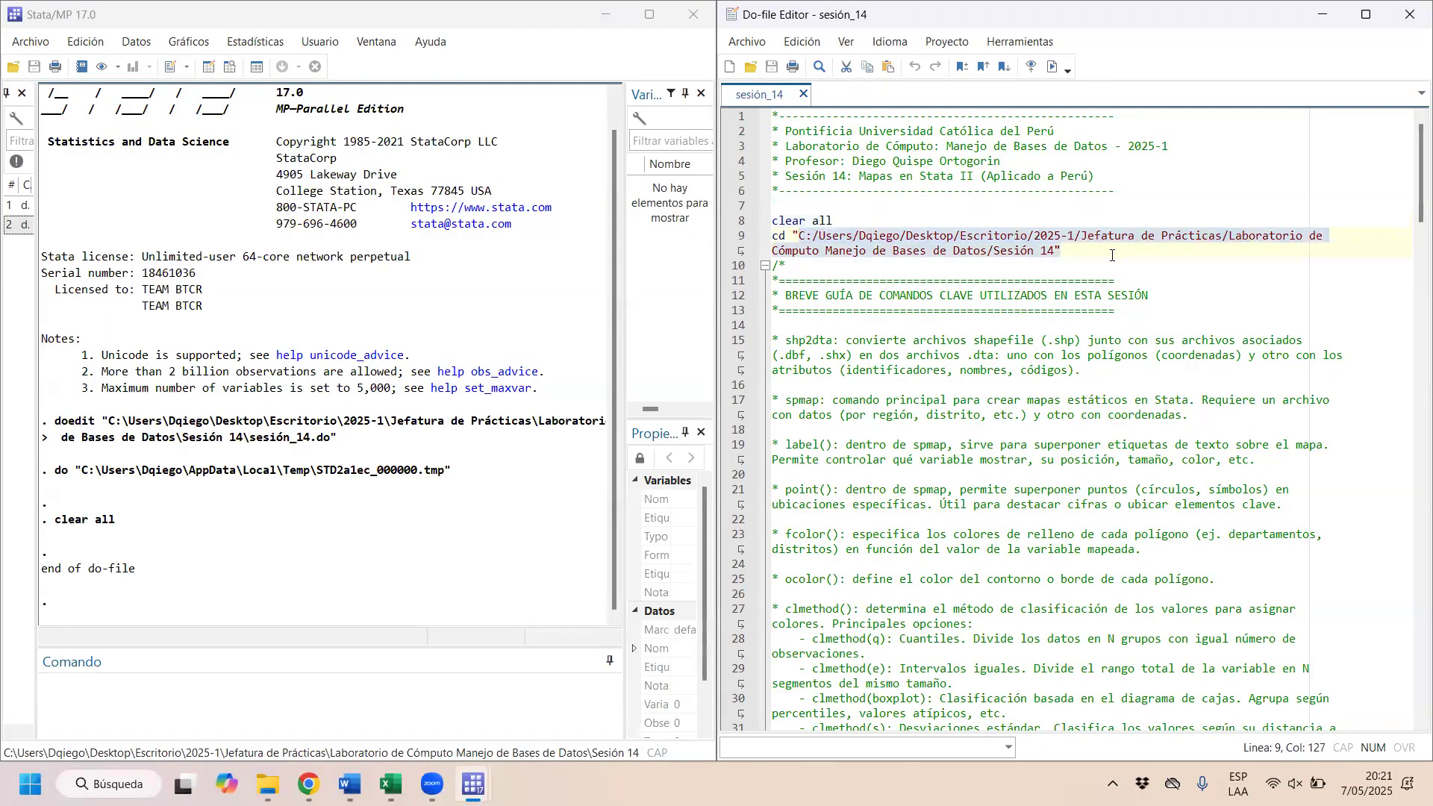
key("Delete")
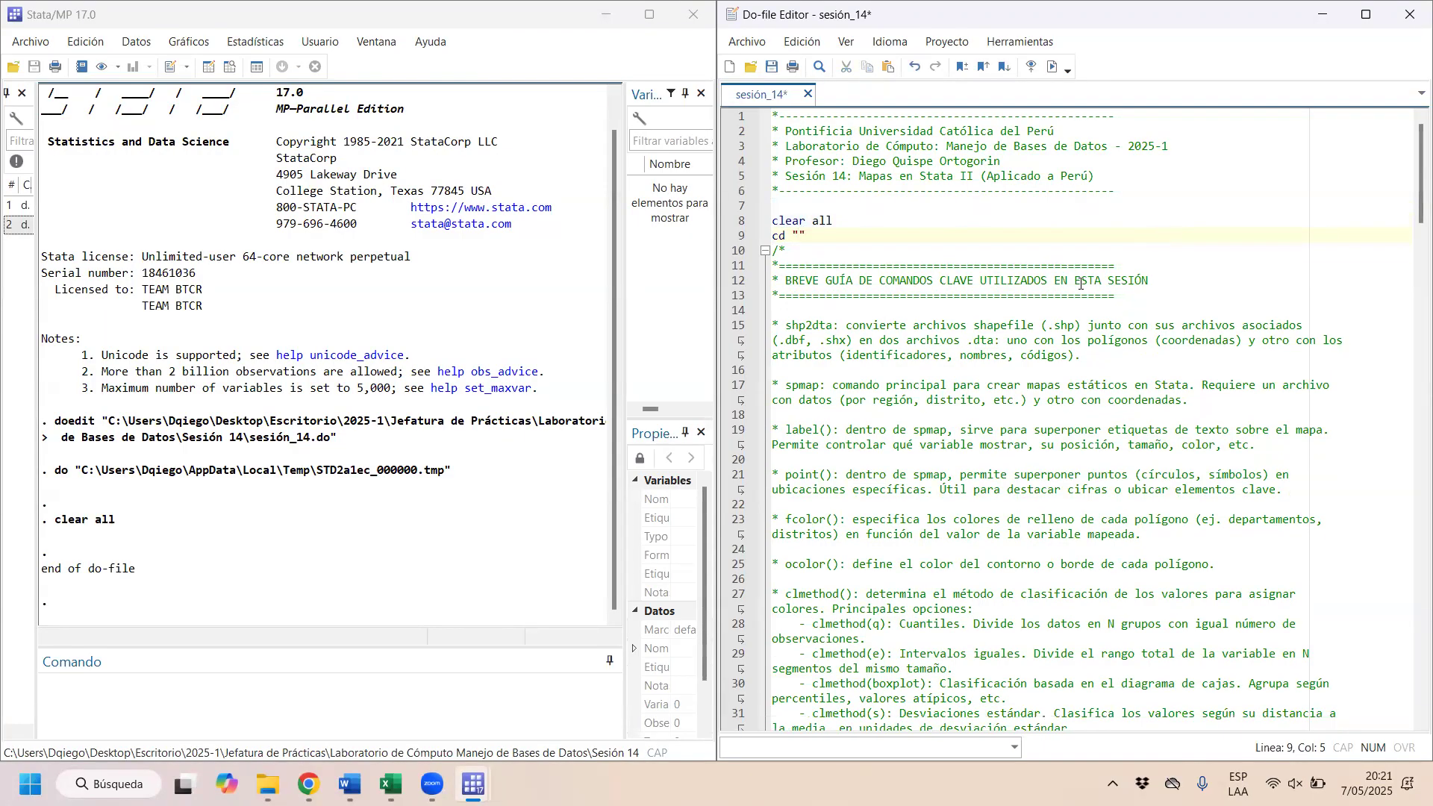
left_click(267, 784)
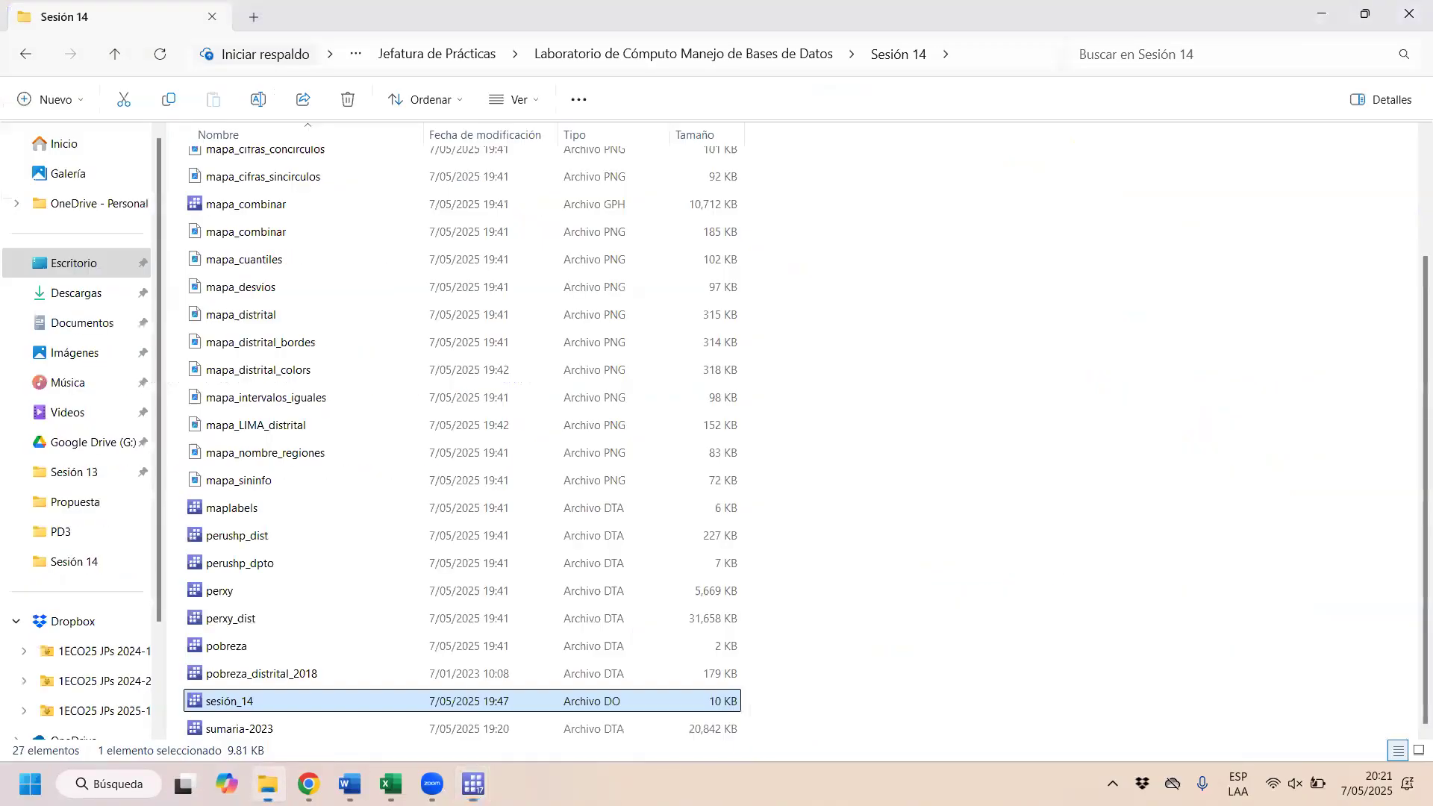
left_click(1011, 54)
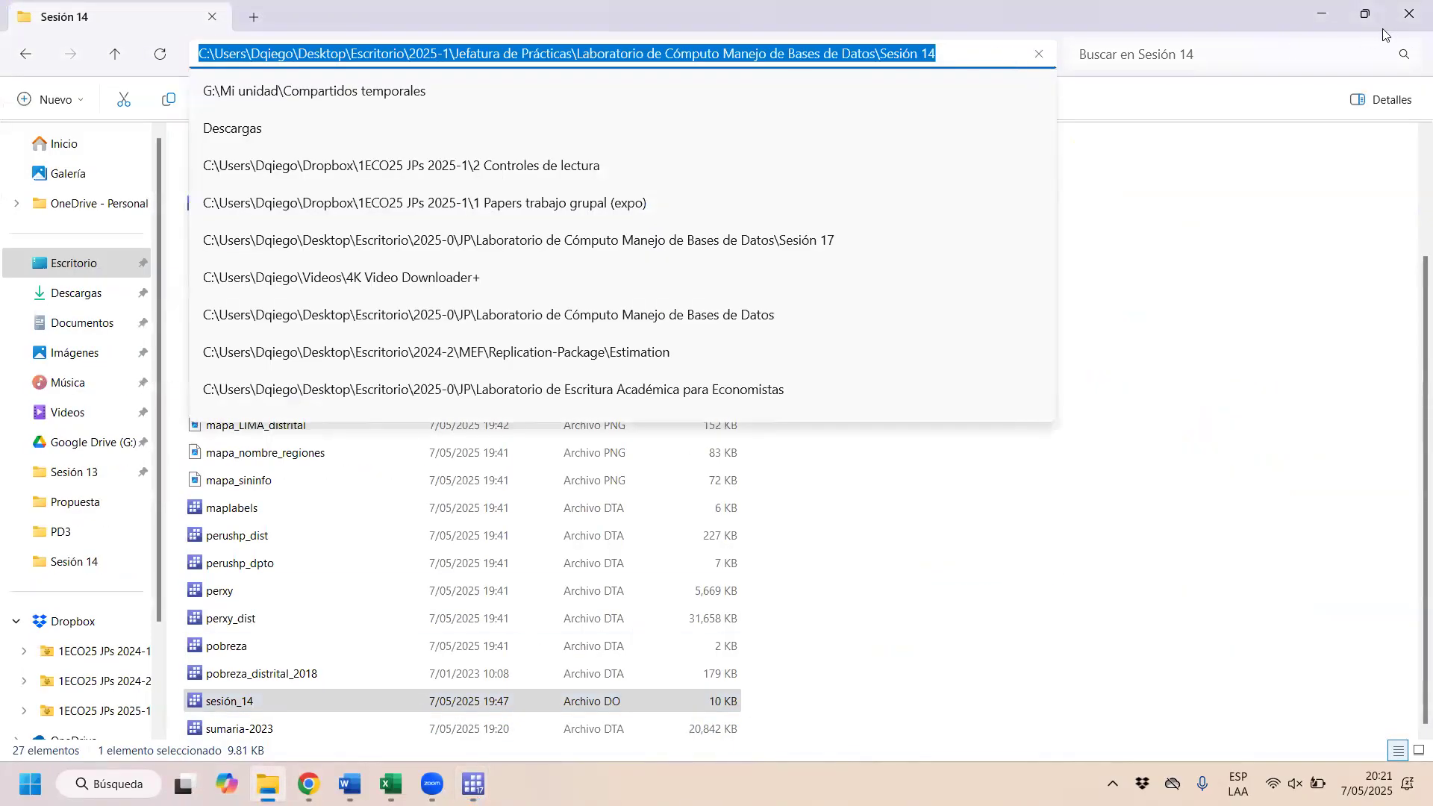
left_click(1312, 26)
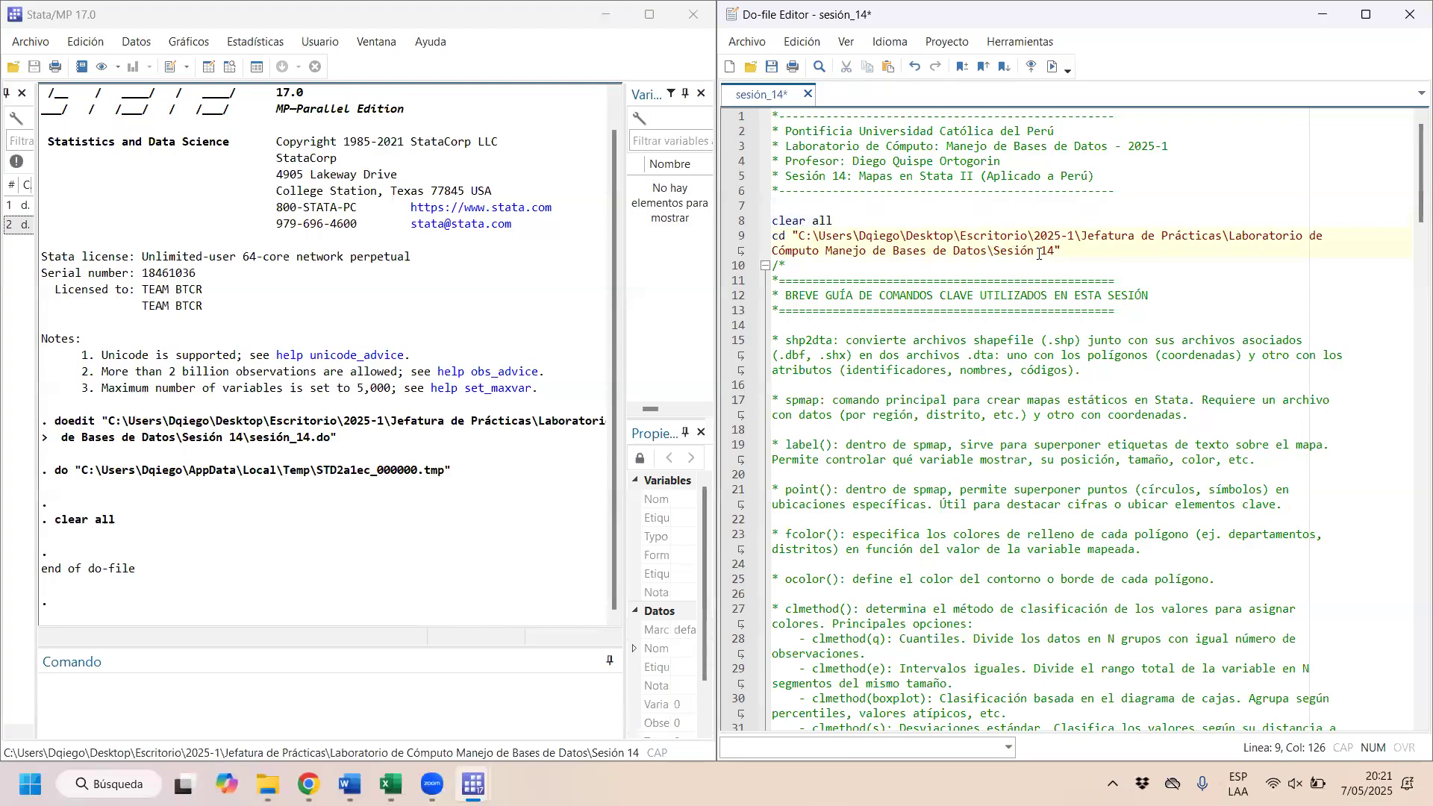
left_click_drag(1065, 252, 771, 238)
key("ctrl+d")
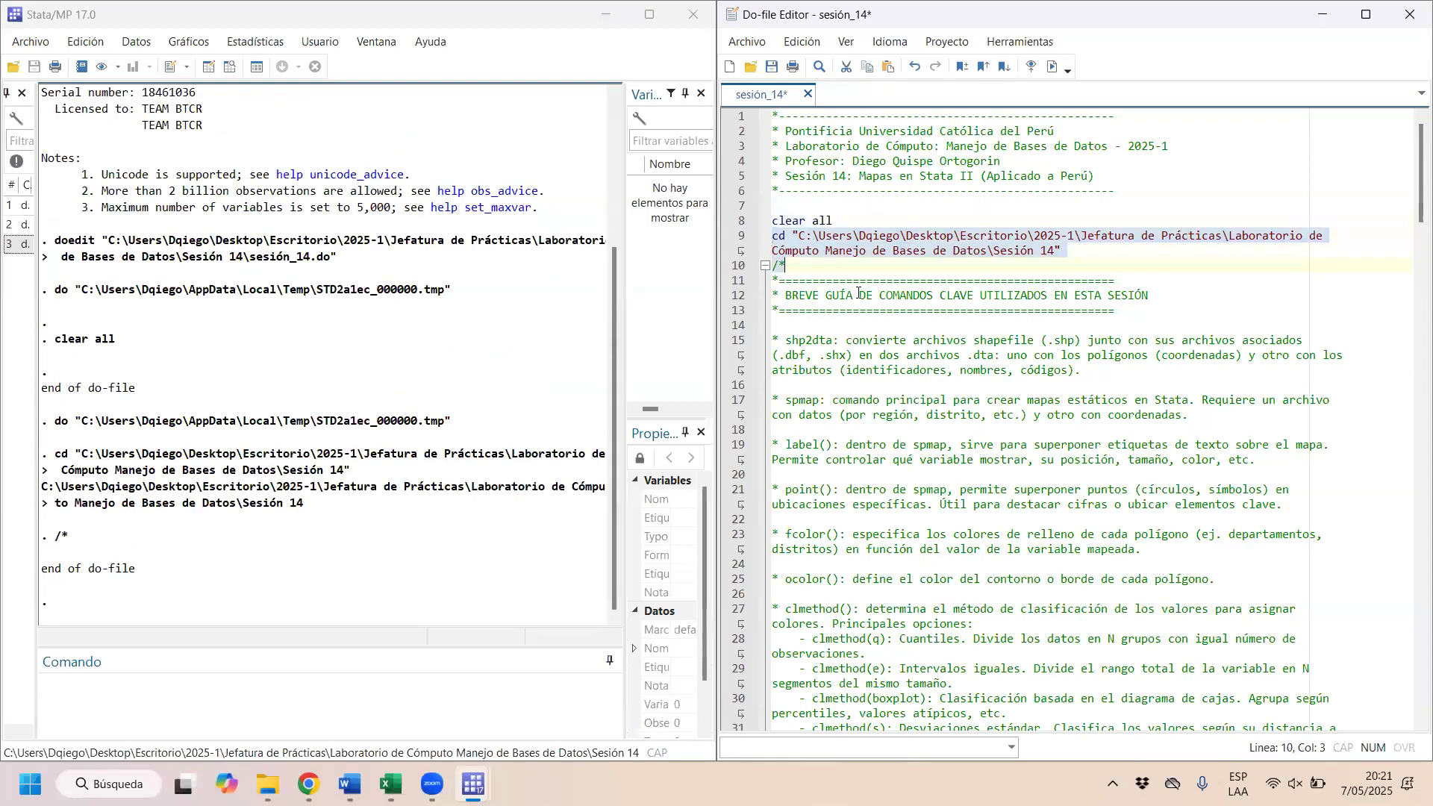
Step: Look over the do-file's key command guide, highlighting the label(), point() and fcolor() entries
left_click(961, 279)
scroll(852, 273, "down", 2)
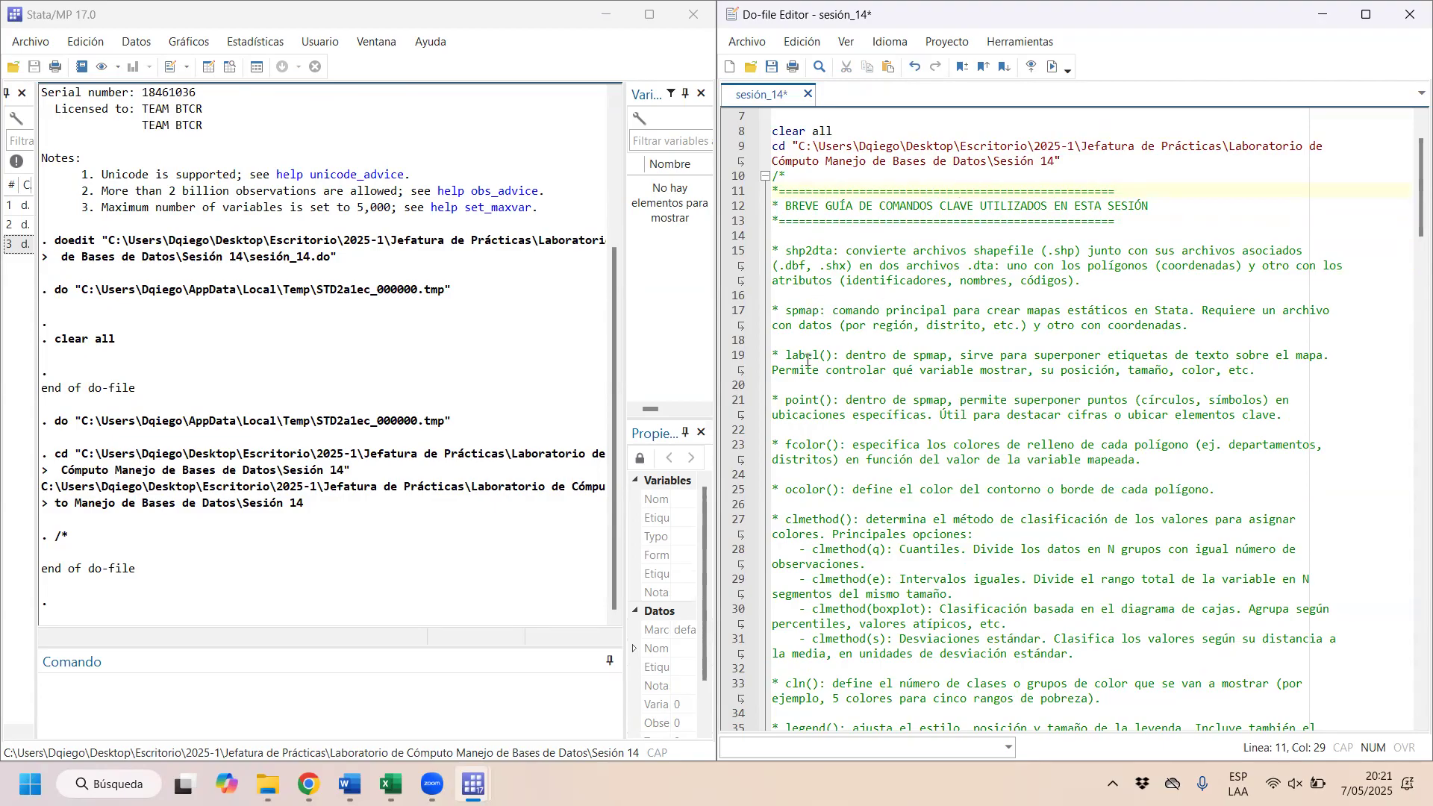
left_click(785, 356)
left_click_drag(785, 356, 837, 356)
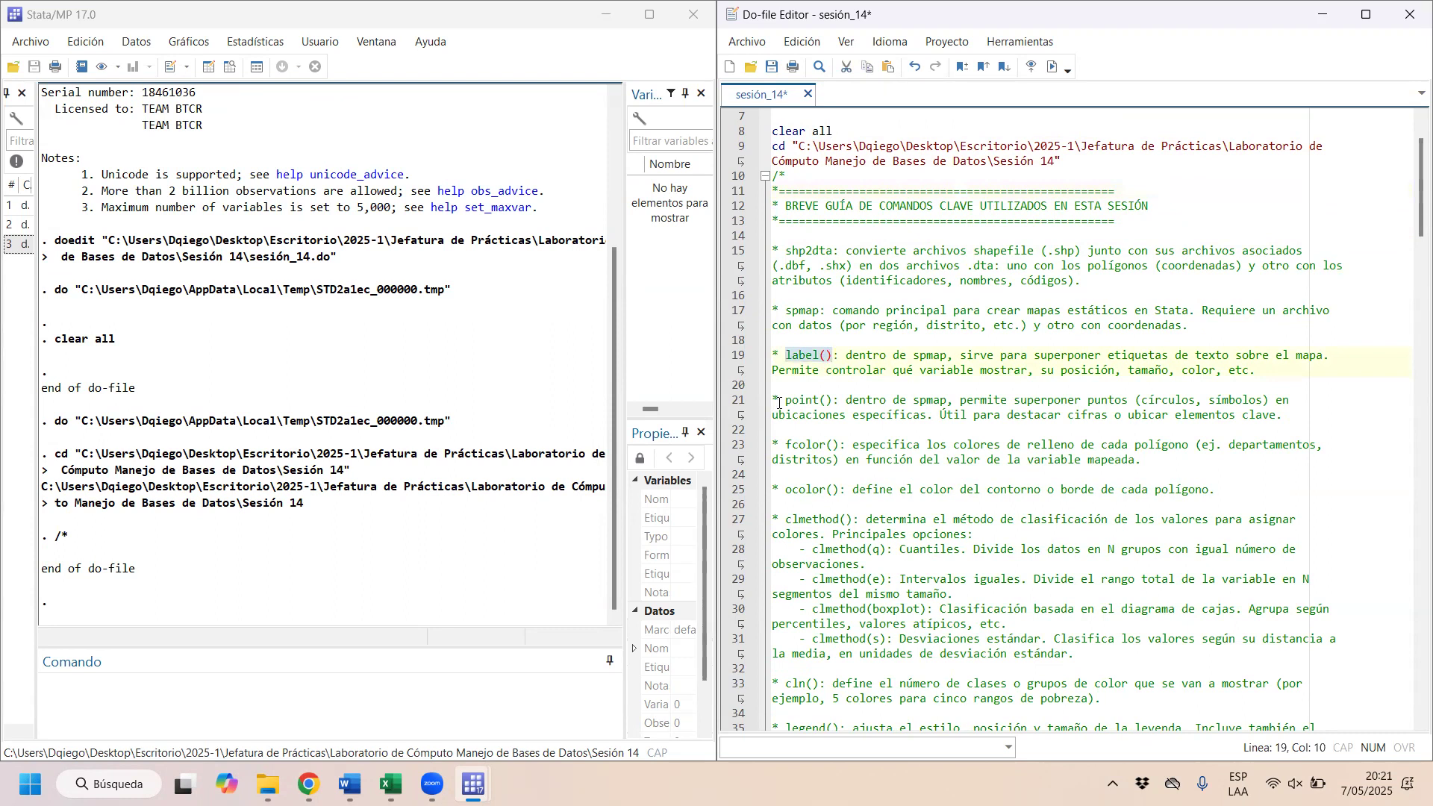
left_click_drag(779, 401, 838, 400)
left_click_drag(784, 445, 845, 445)
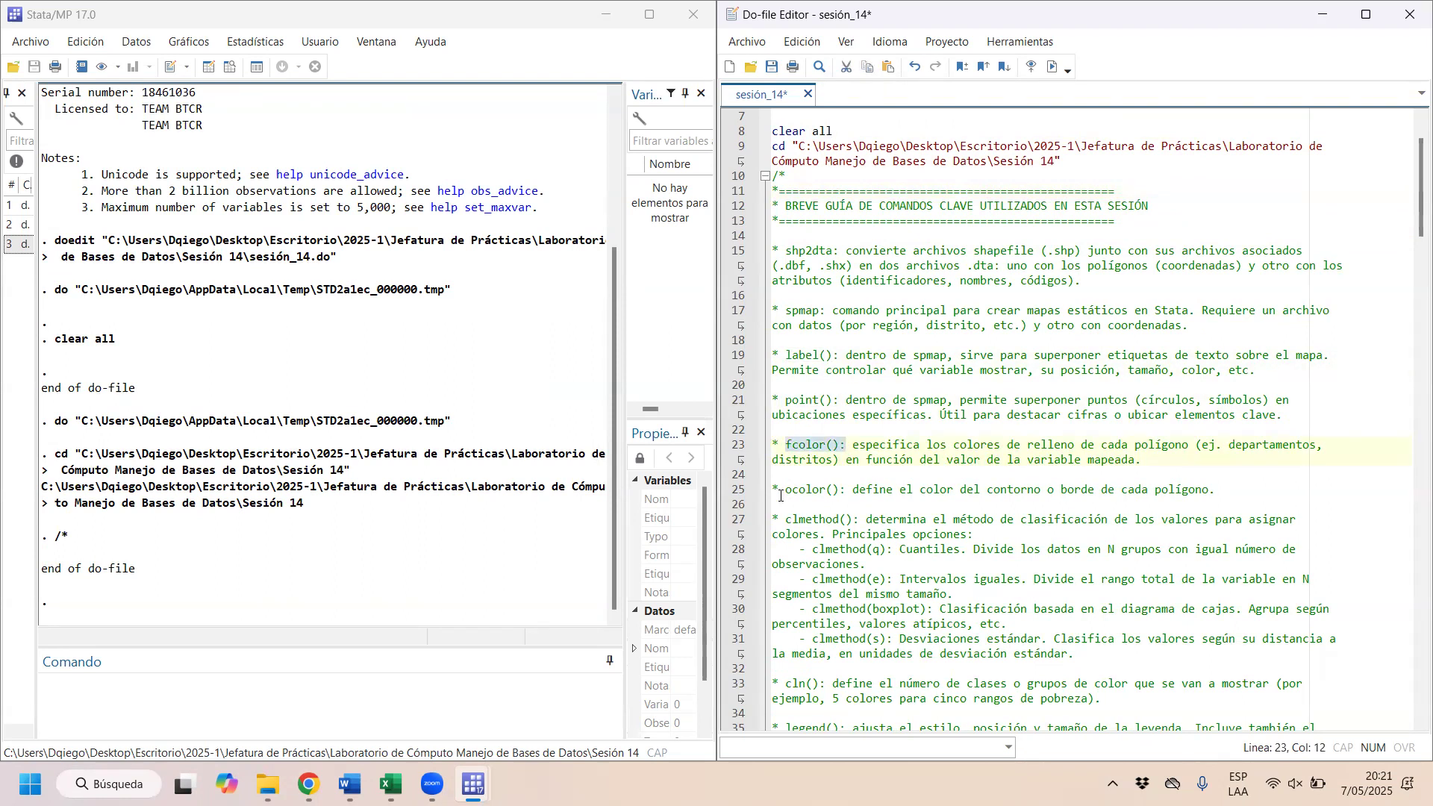
Step: Examine the guide's shp2dta entry, highlighting the command name, the coordinates file and the attributes file
left_click_drag(785, 251, 831, 250)
left_click(813, 253)
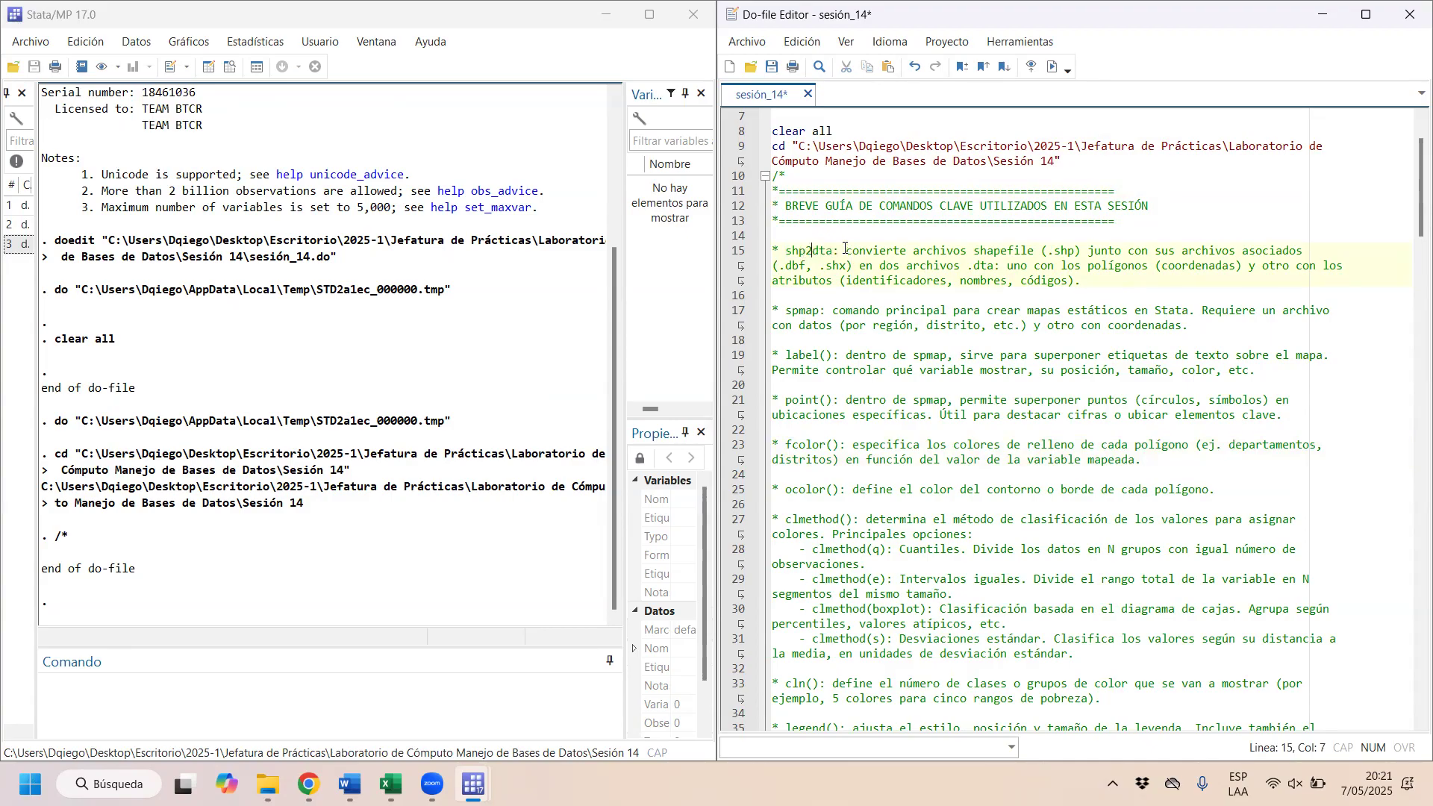
mouse_move(805, 251)
left_mouse_down()
mouse_move(779, 252)
mouse_move(832, 251)
left_mouse_up()
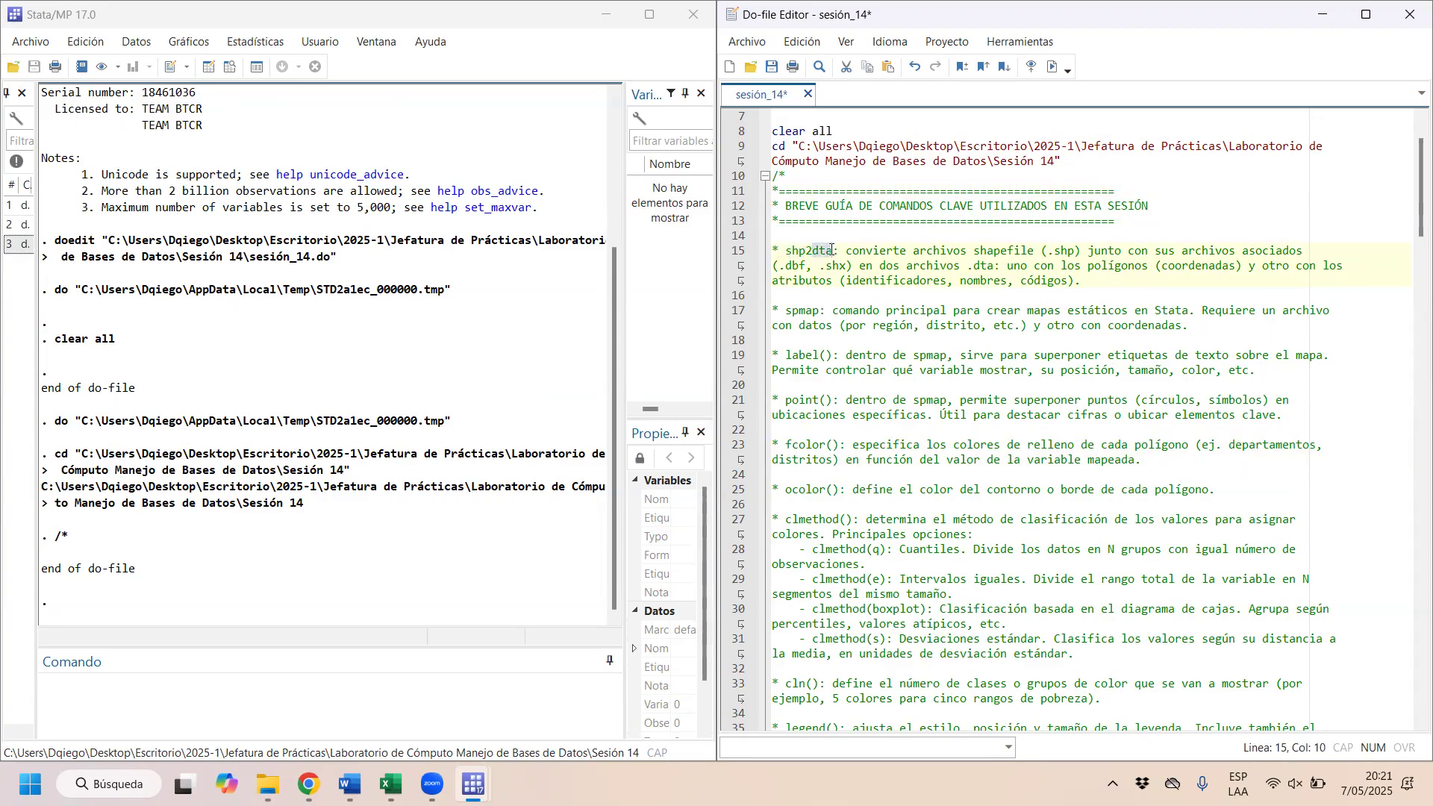
left_click(982, 281)
left_click_drag(1155, 266, 1243, 266)
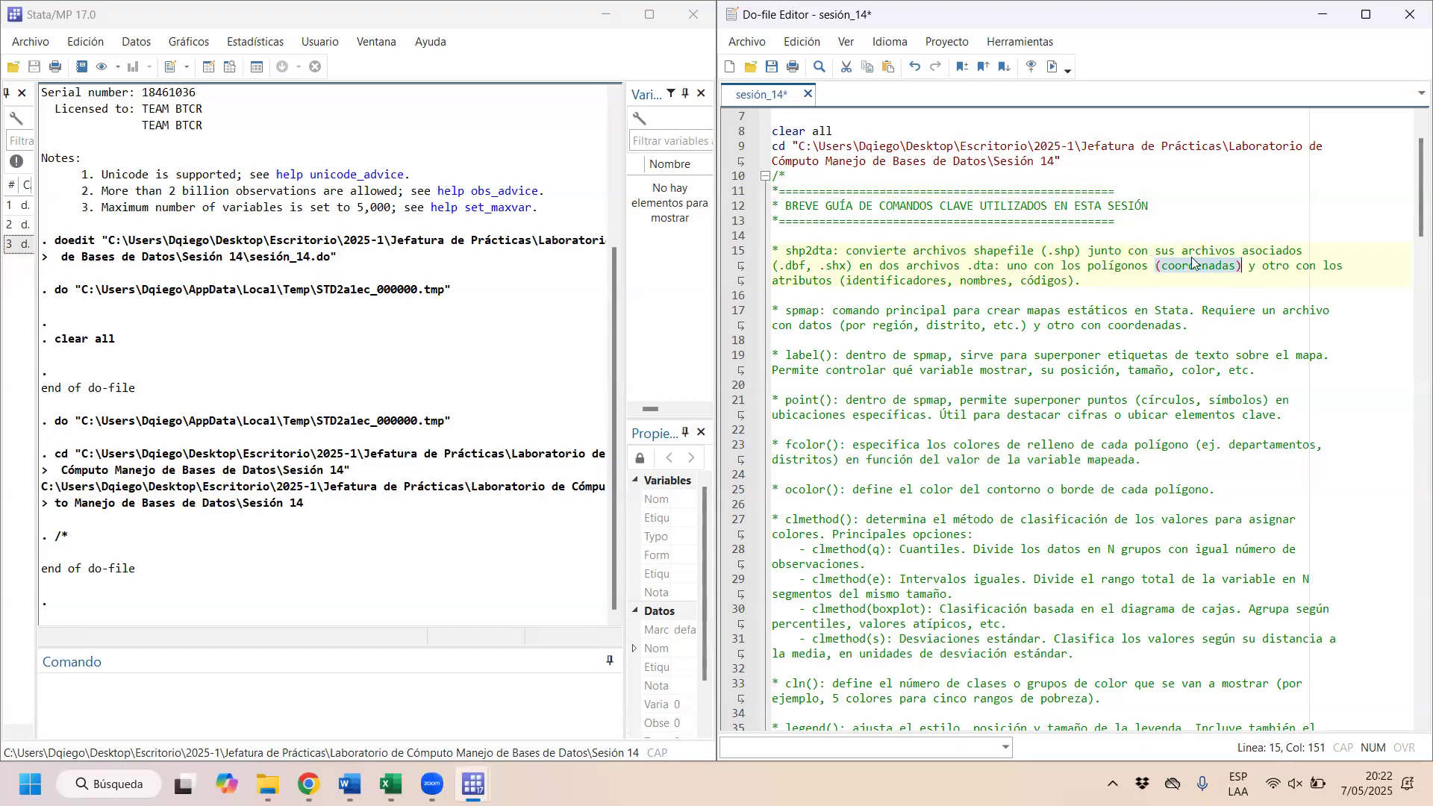
left_click_drag(1095, 283, 782, 288)
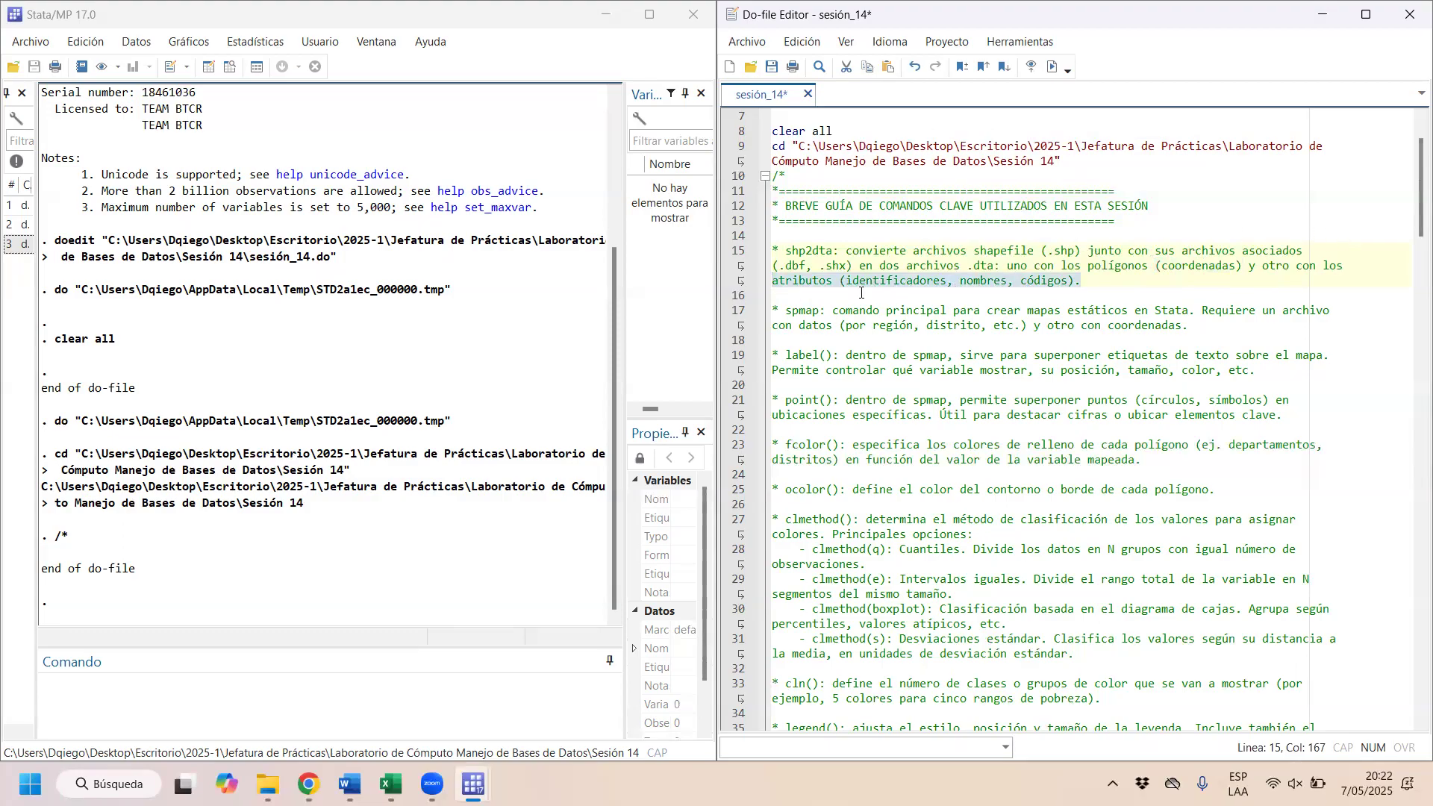
Step: Examine the guide's spmap entry, highlighting its description and the required regional or district data file
left_click(836, 305)
left_click_drag(786, 311, 1028, 322)
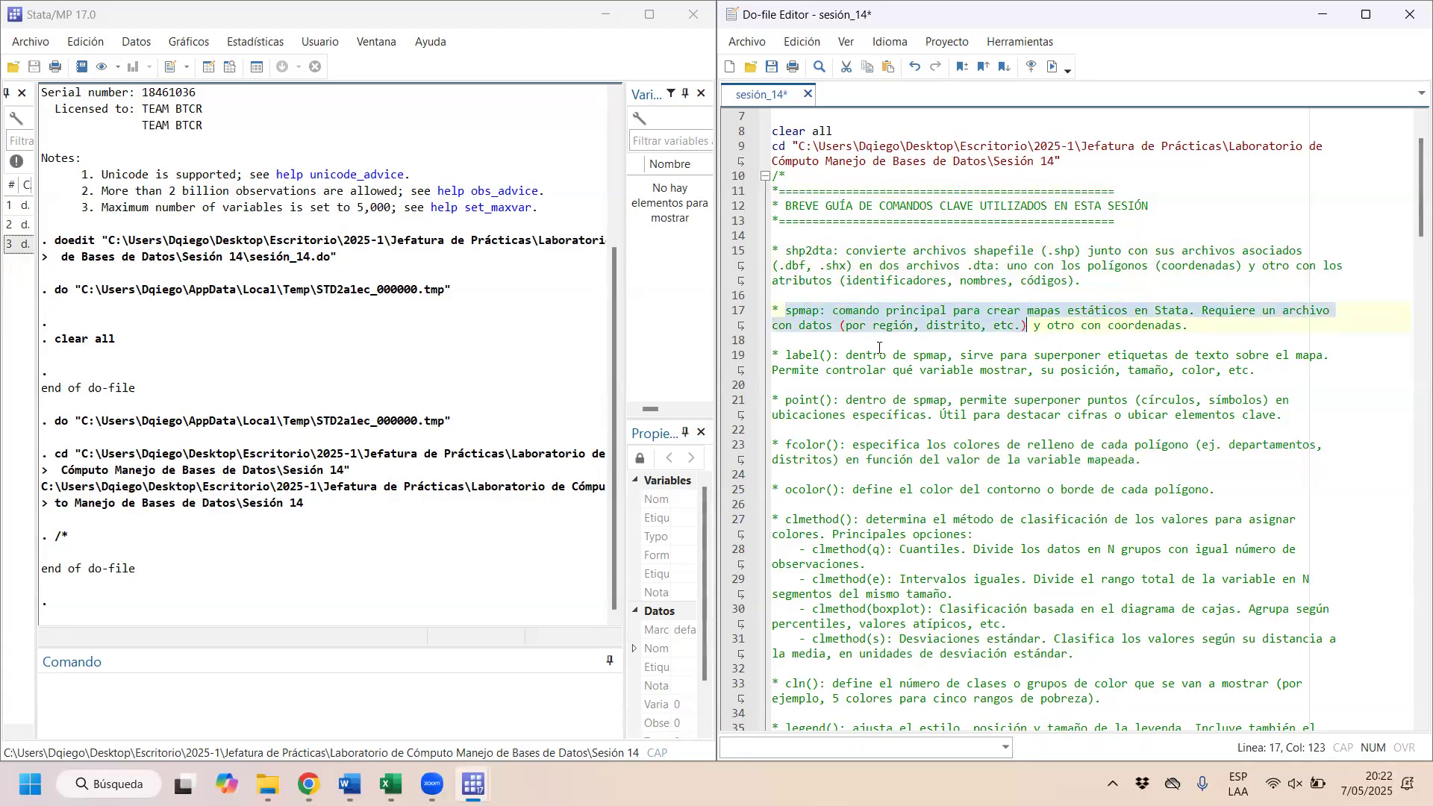
left_click(805, 311)
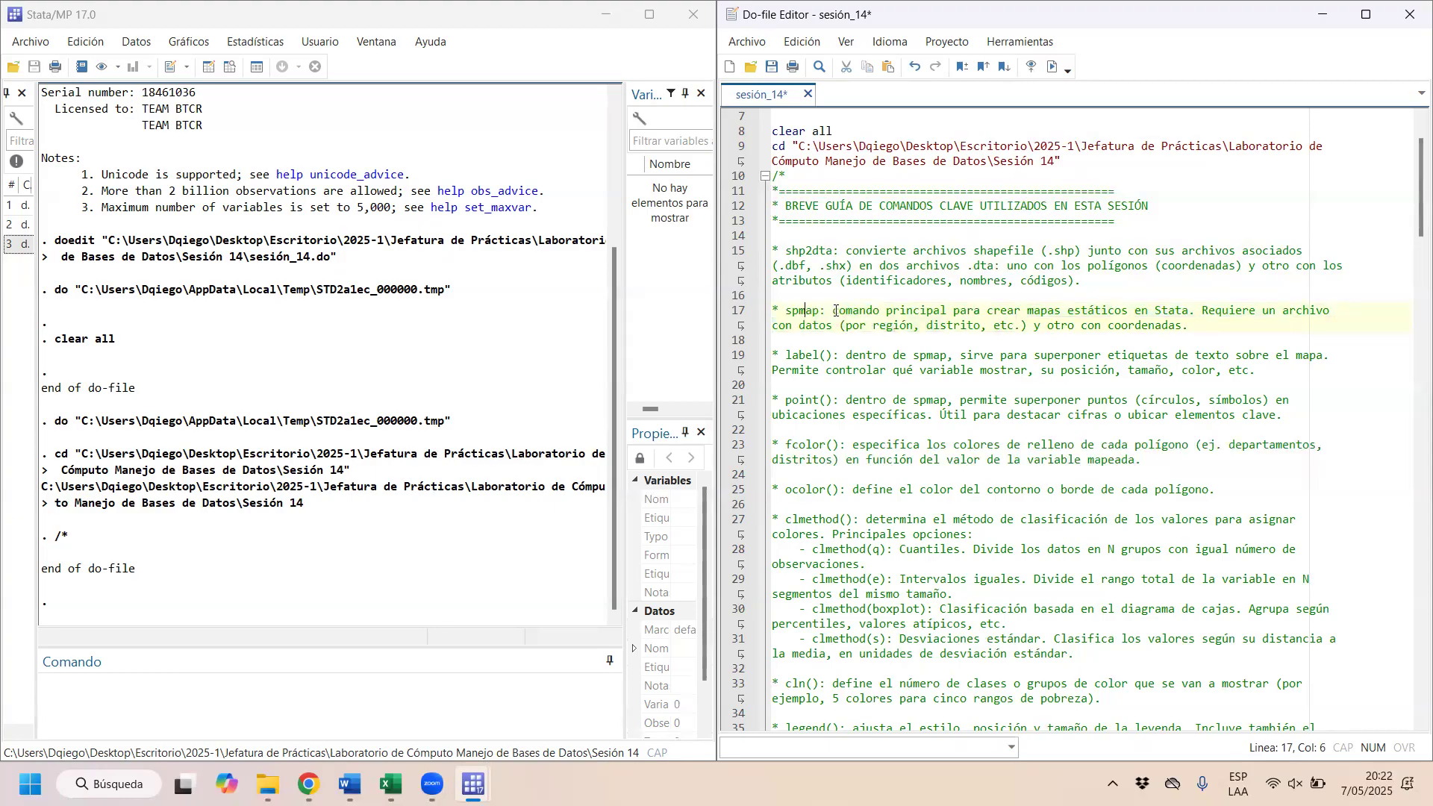
scroll(824, 313, "down", 2)
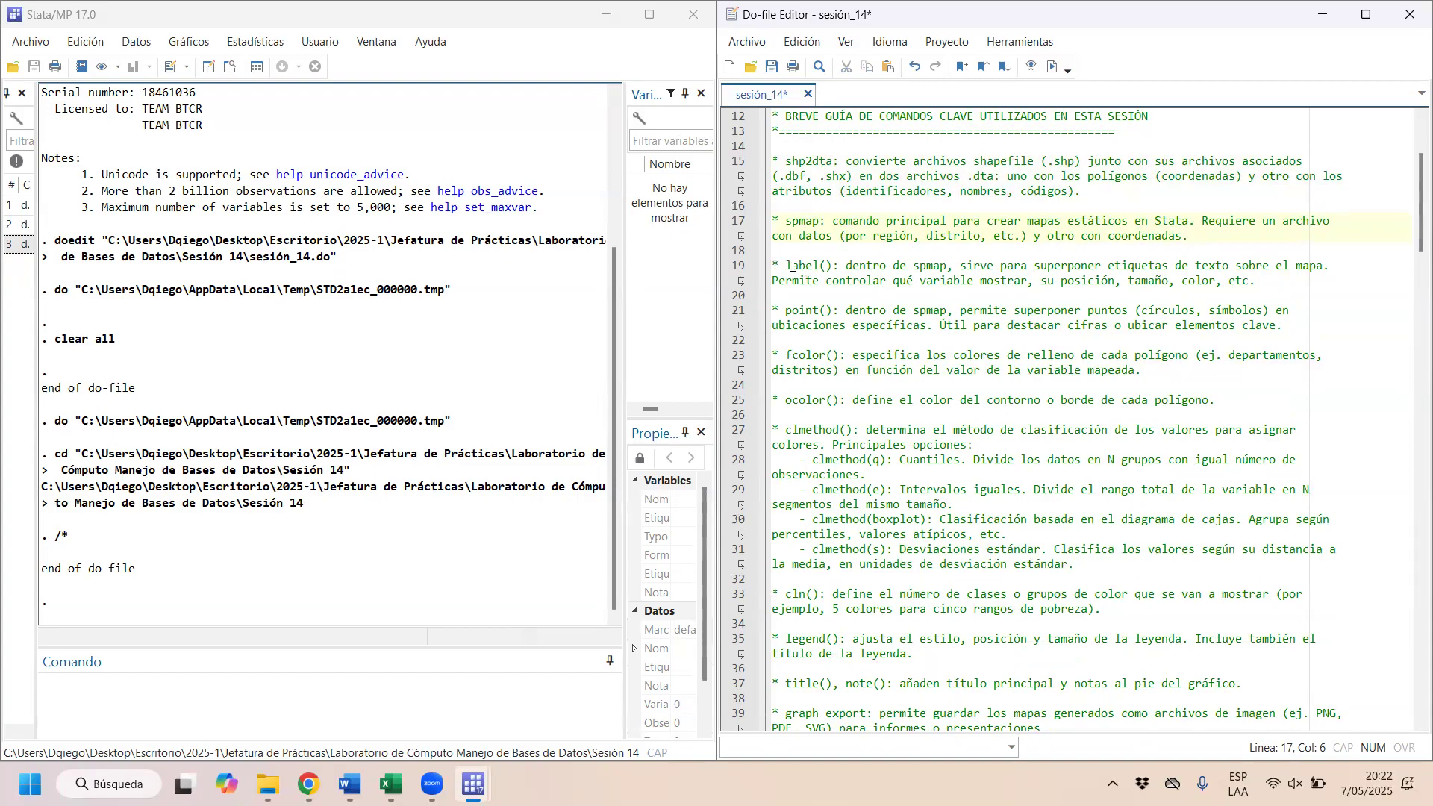
Step: Examine the guide's label() and point() entries, highlighting each option name
left_click_drag(790, 267, 1279, 278)
left_click(1149, 266)
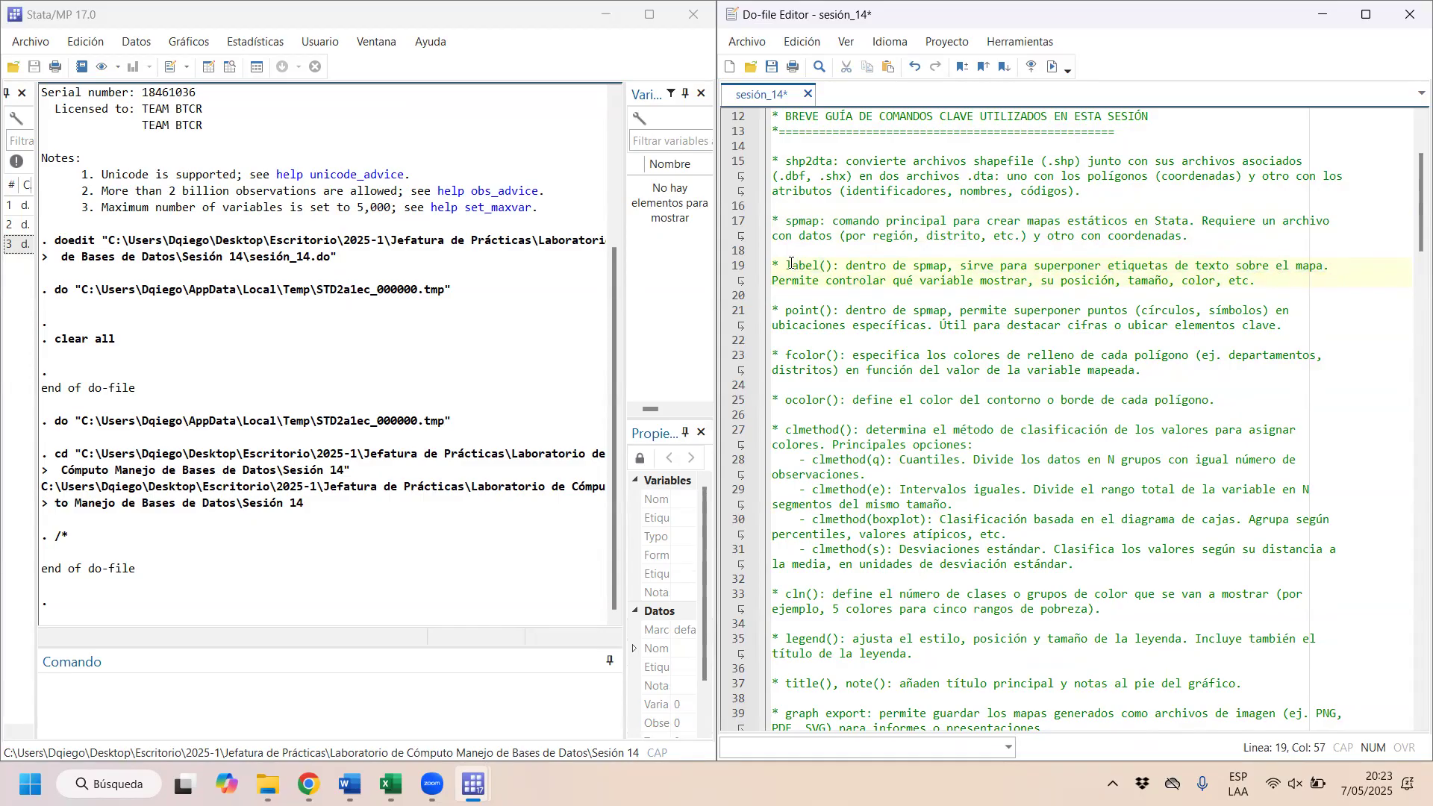
left_click_drag(785, 266, 841, 270)
scroll(841, 270, "down", 1)
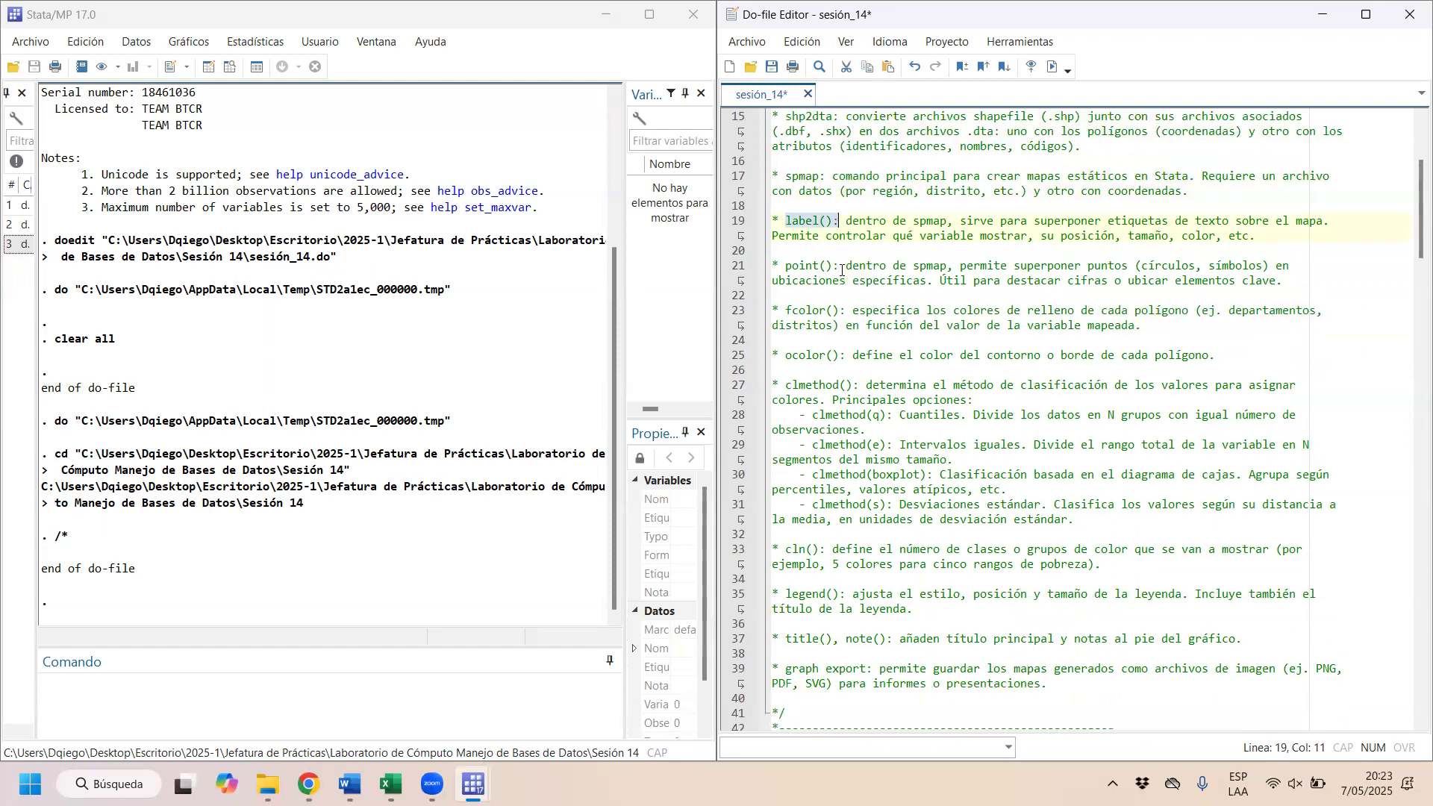
left_click(791, 266)
left_click_drag(786, 266, 818, 266)
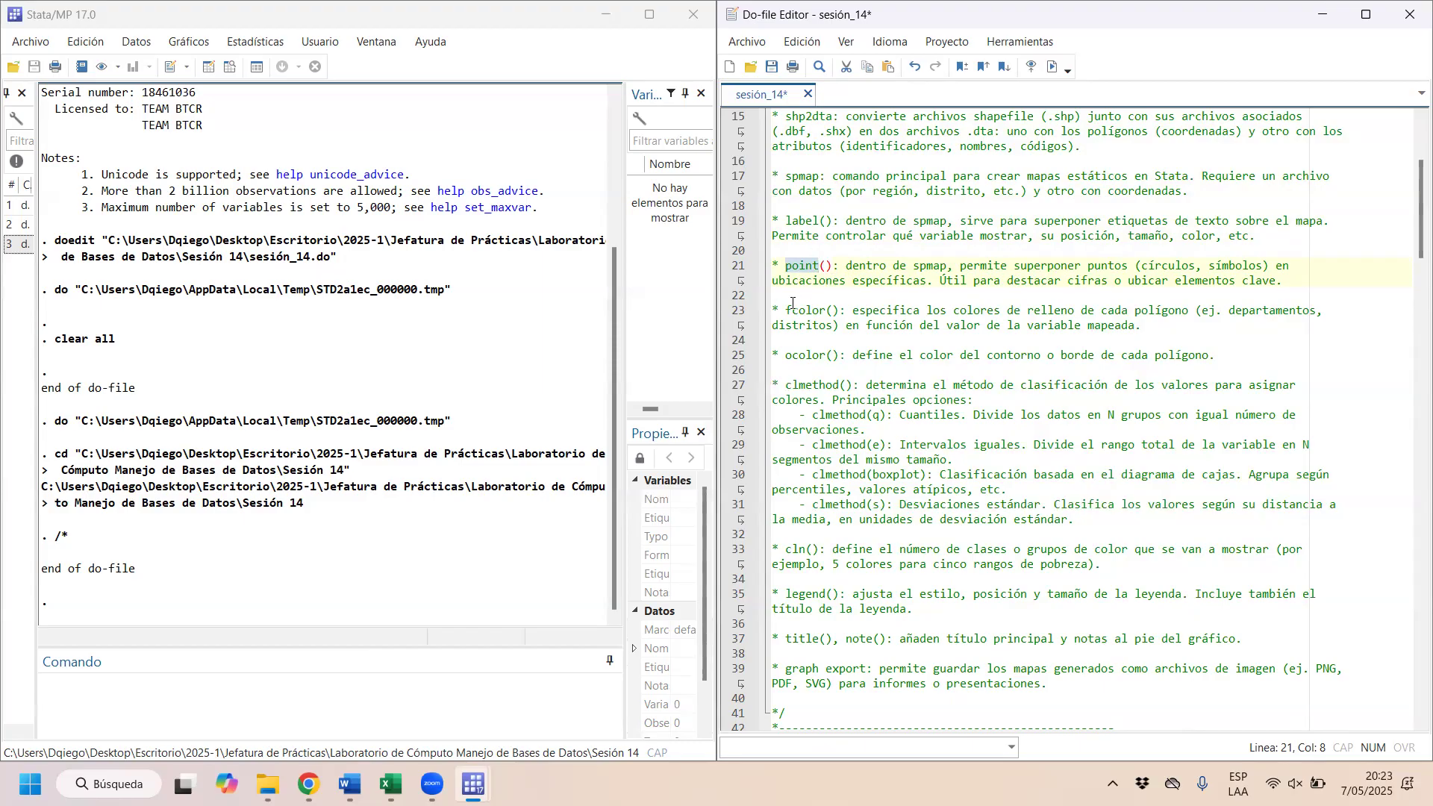
Step: Examine the guide's fcolor() and ocolor() entries, highlighting the option names and the polygon fill wording
left_click_drag(785, 310, 830, 312)
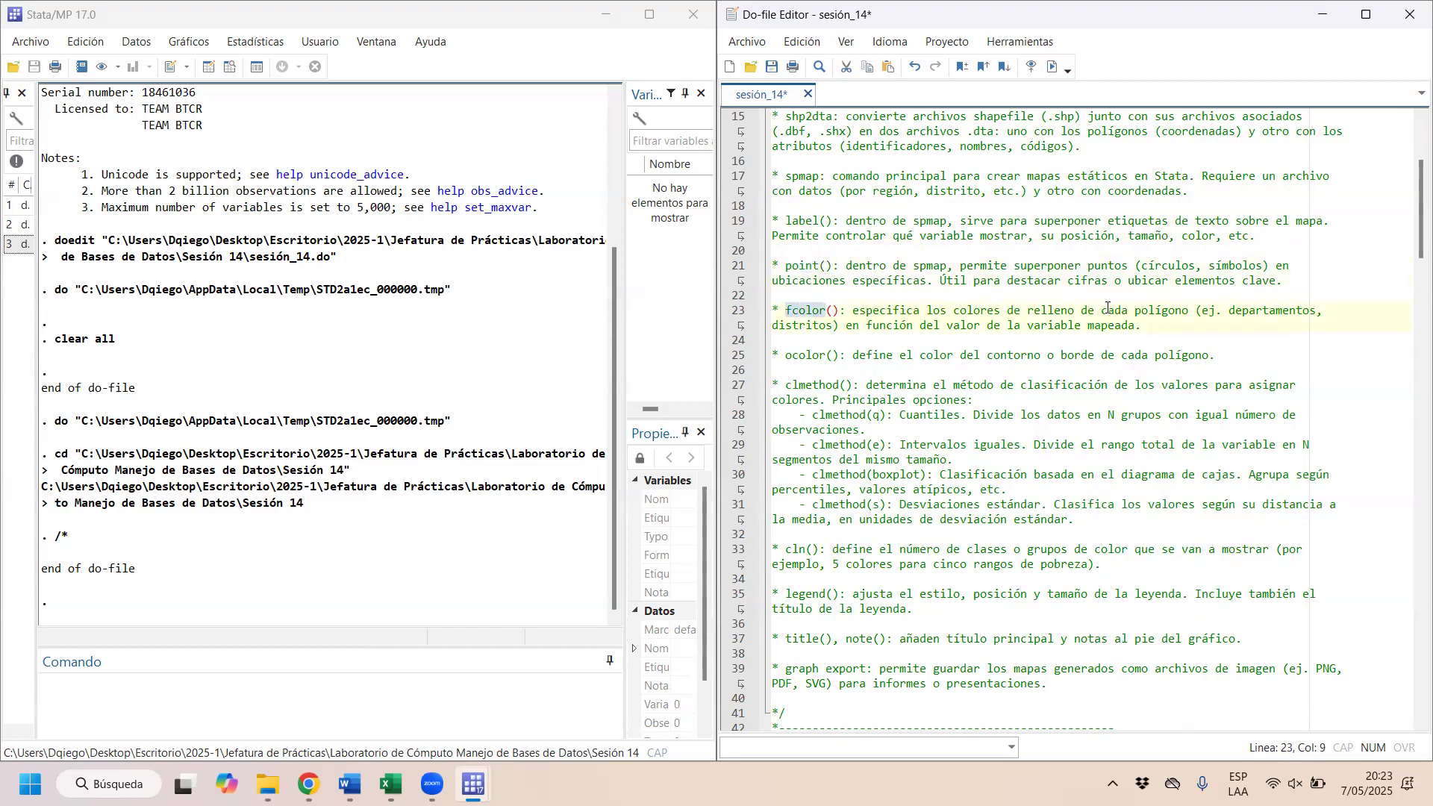
left_click_drag(1022, 311, 1187, 317)
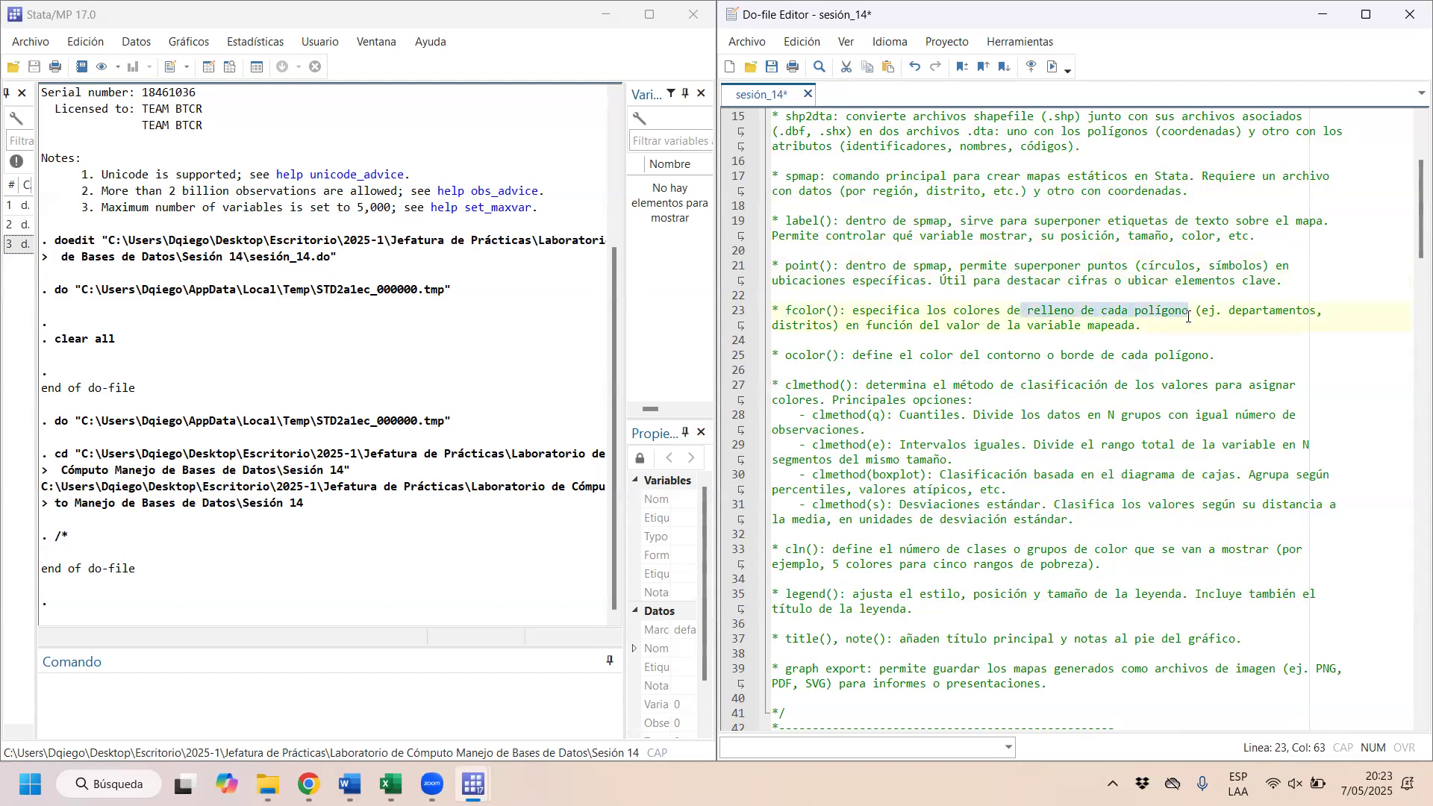
left_click(1188, 313)
double_click(1186, 312)
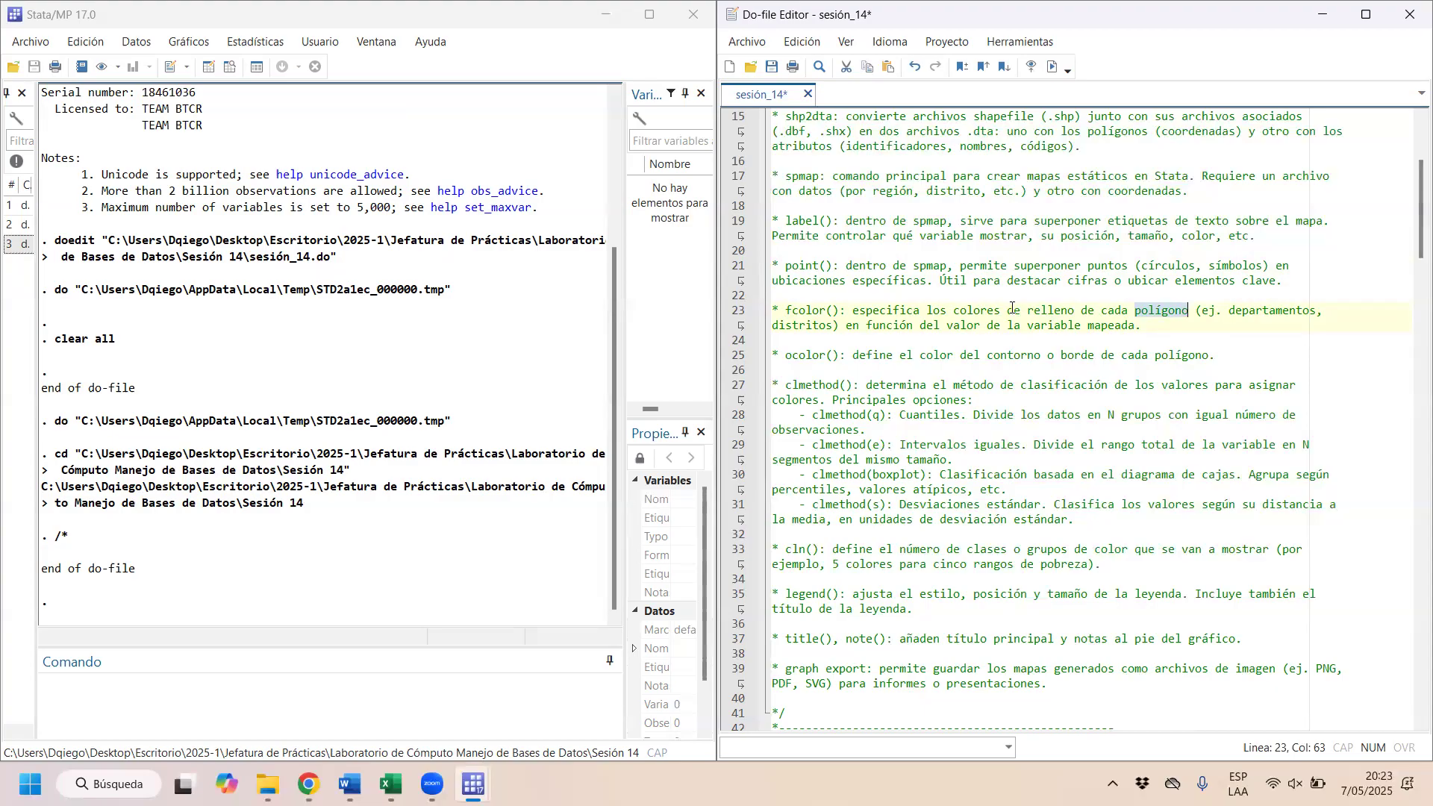
double_click(798, 356)
left_click(840, 356)
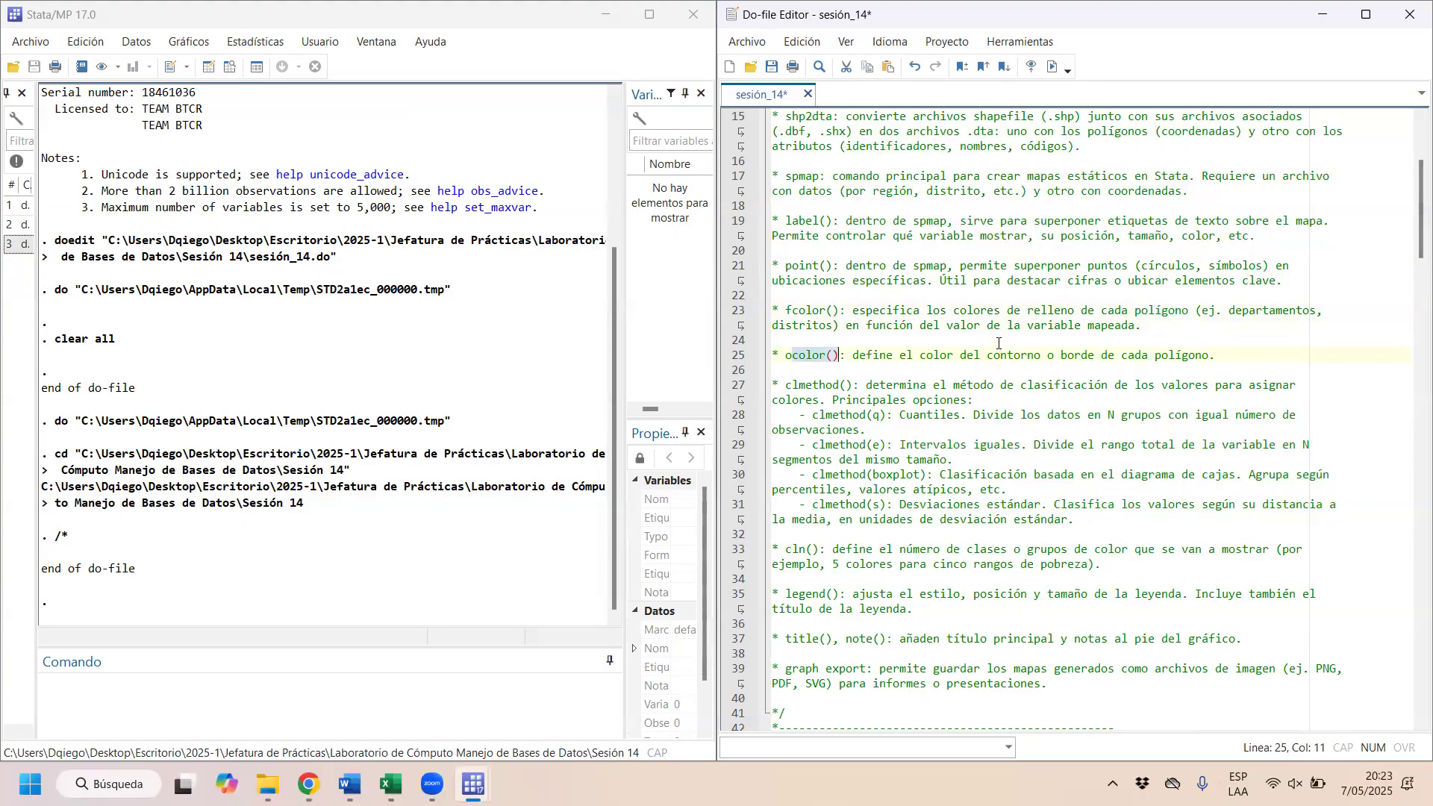
Step: Examine the guide's clmethod() entry, highlighting the option name and its list of four classification methods
scroll(829, 357, "down", 1)
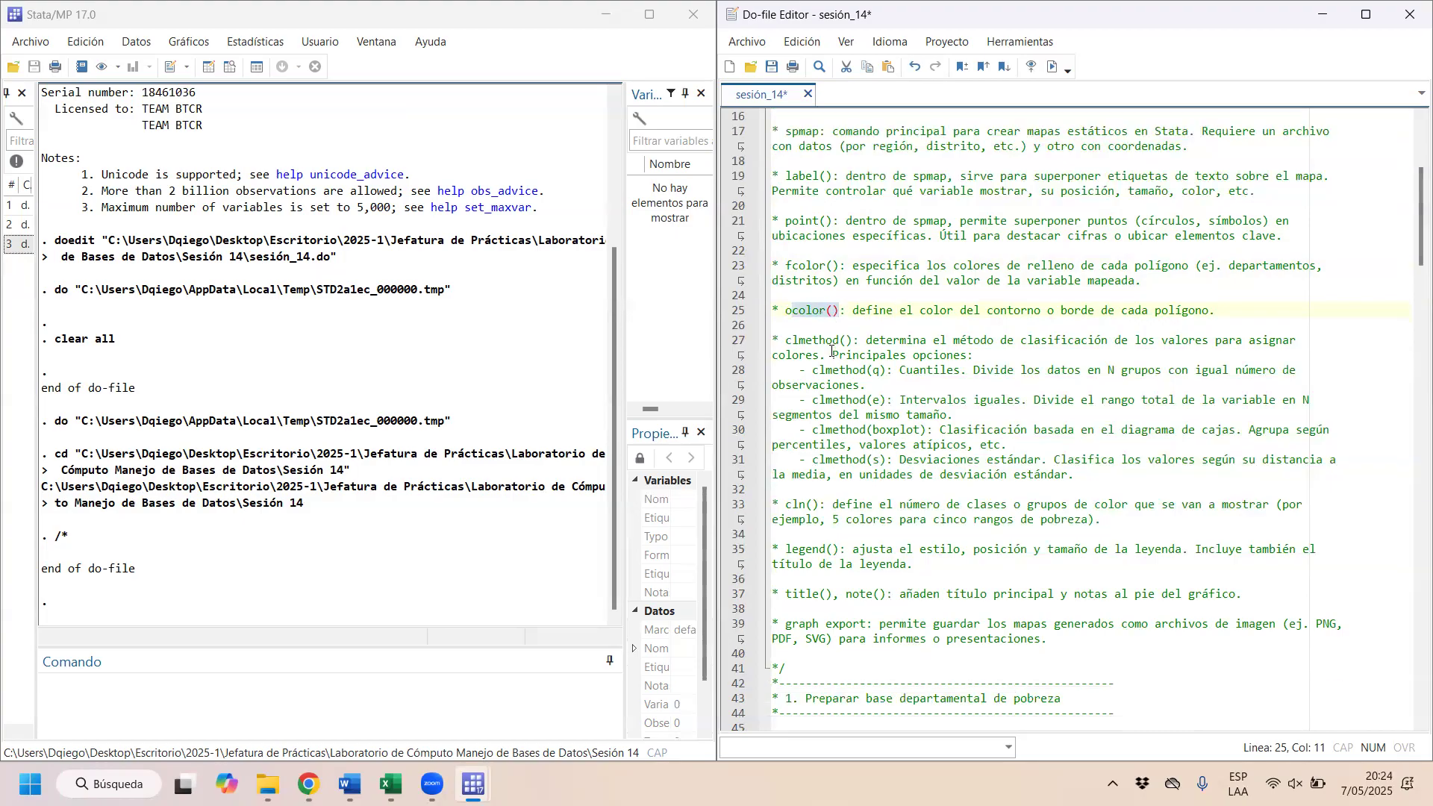
left_click_drag(786, 340, 850, 340)
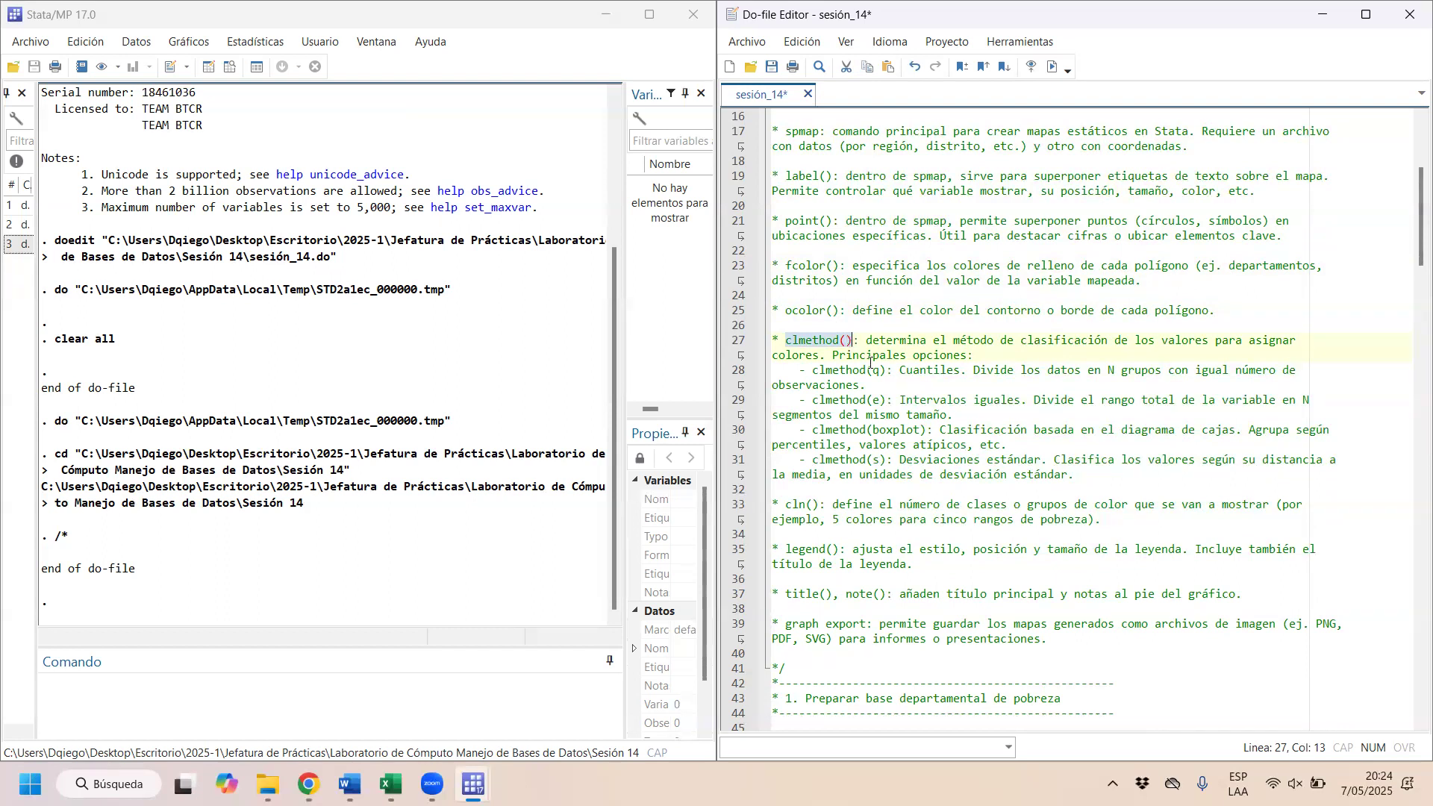
left_click(834, 340)
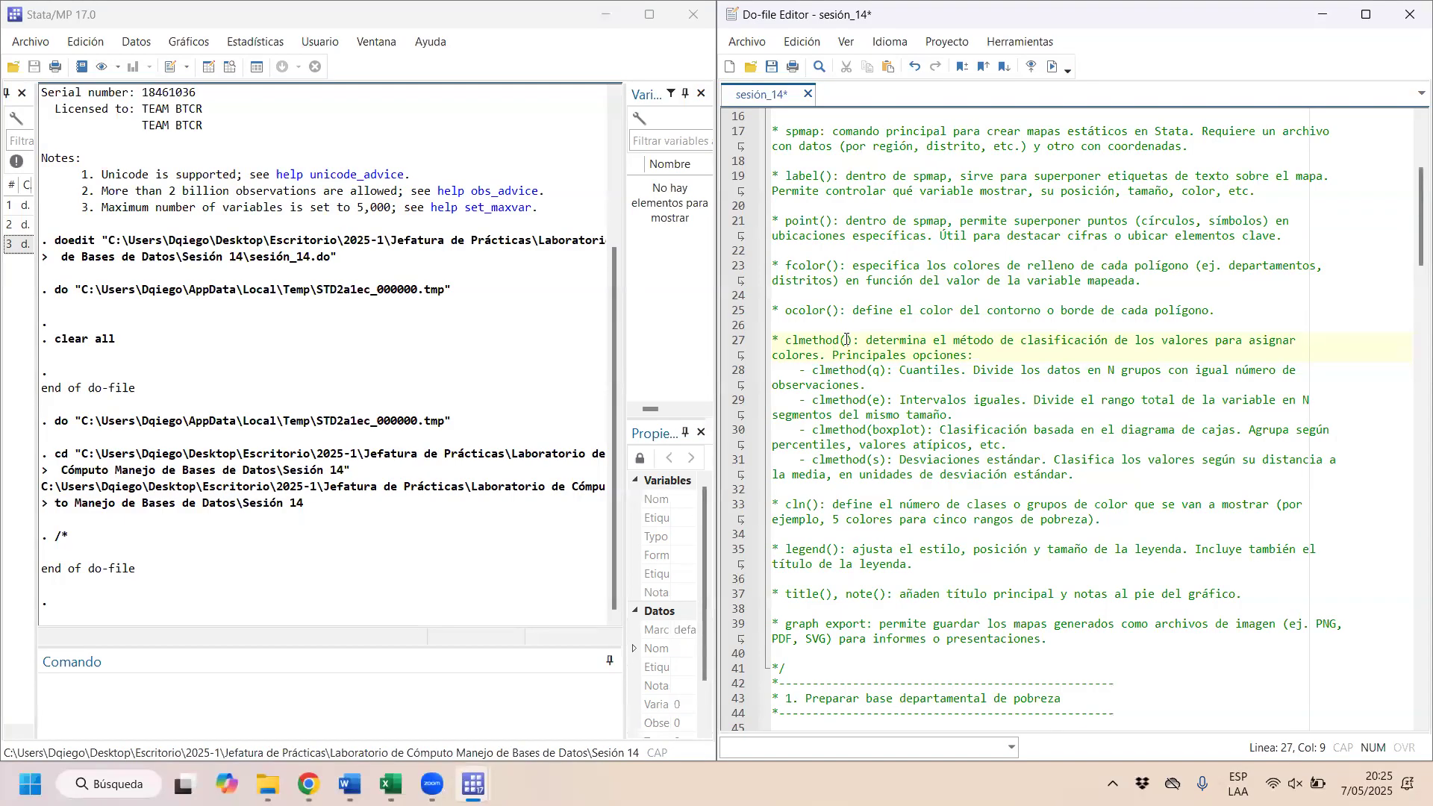
left_click_drag(905, 370, 954, 370)
left_click_drag(868, 431, 1036, 461)
left_click_drag(796, 371, 968, 483)
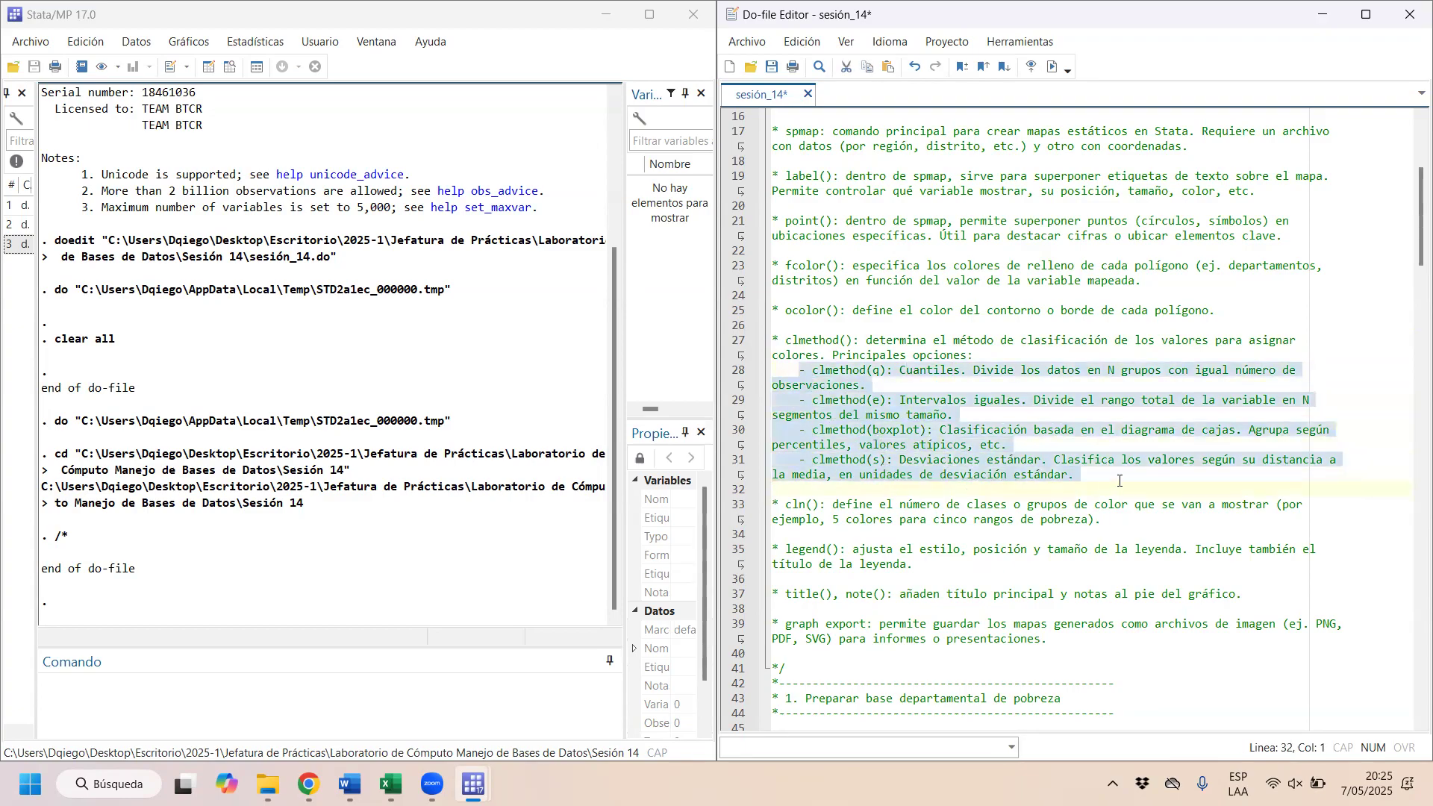
Step: Compare the clmethod(q) quantile and clmethod(e) equal-interval descriptions by highlighting each one
left_click(900, 371)
left_click_drag(876, 379, 773, 379)
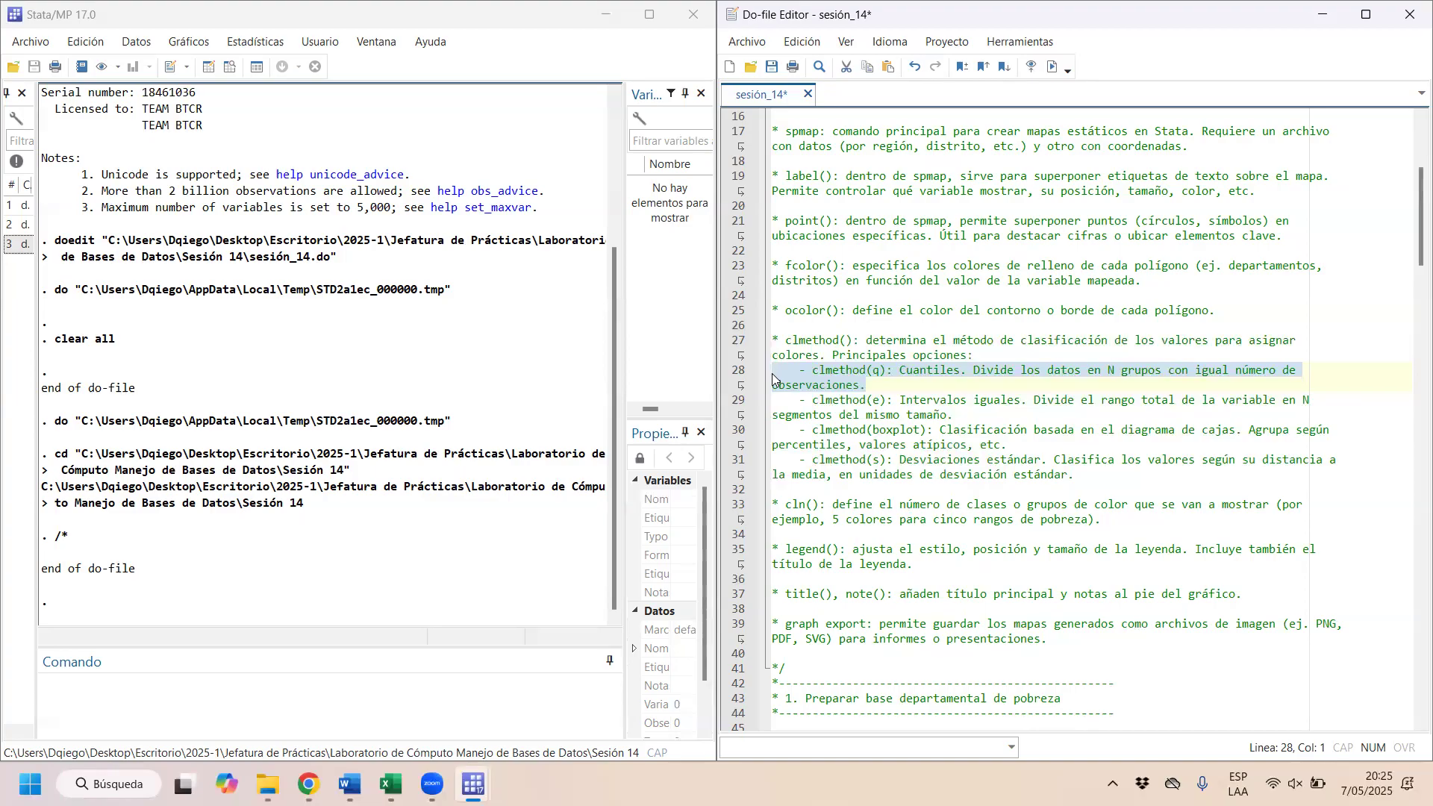
left_click_drag(974, 401, 875, 401)
left_click(958, 415)
left_click_drag(958, 415, 739, 405)
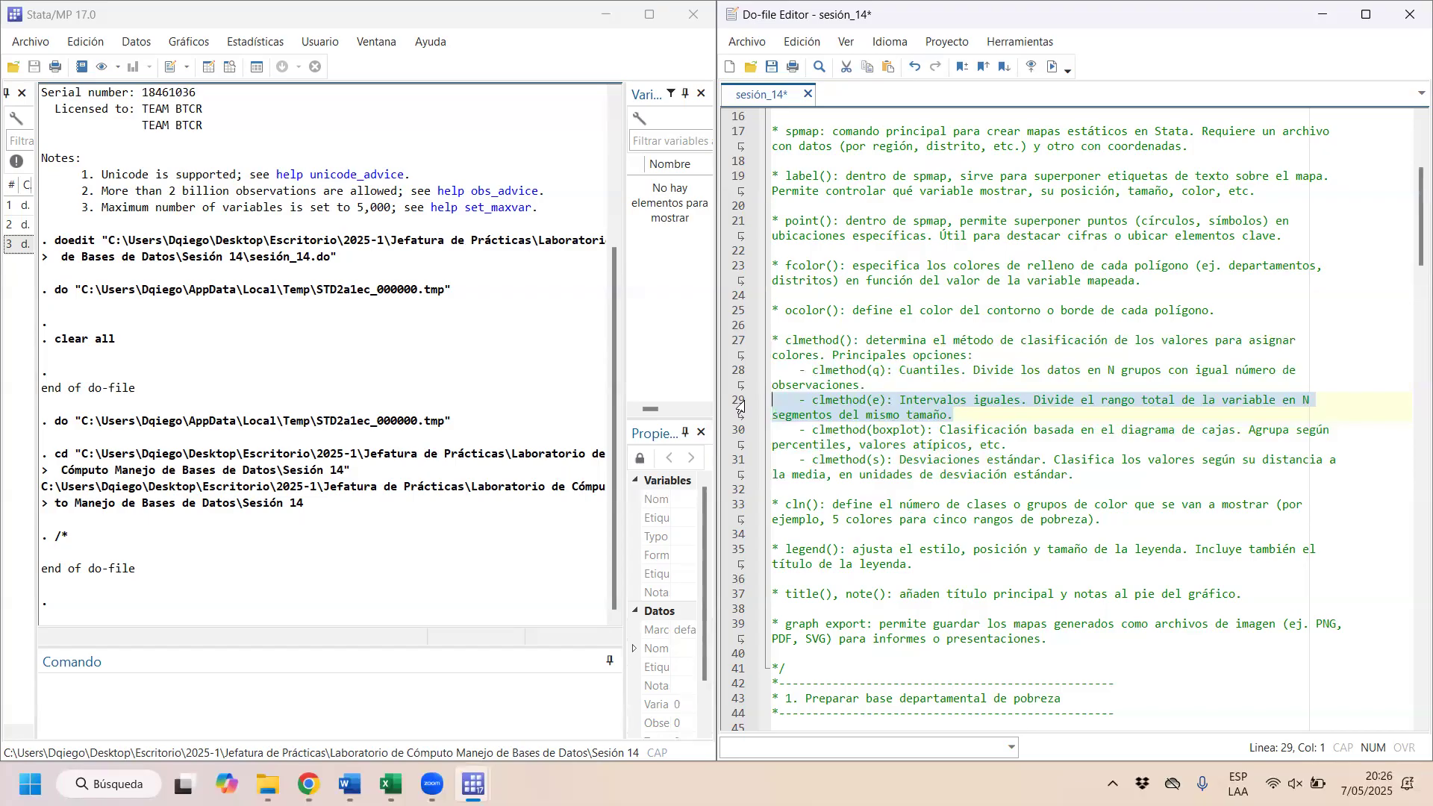
left_click_drag(911, 385, 774, 376)
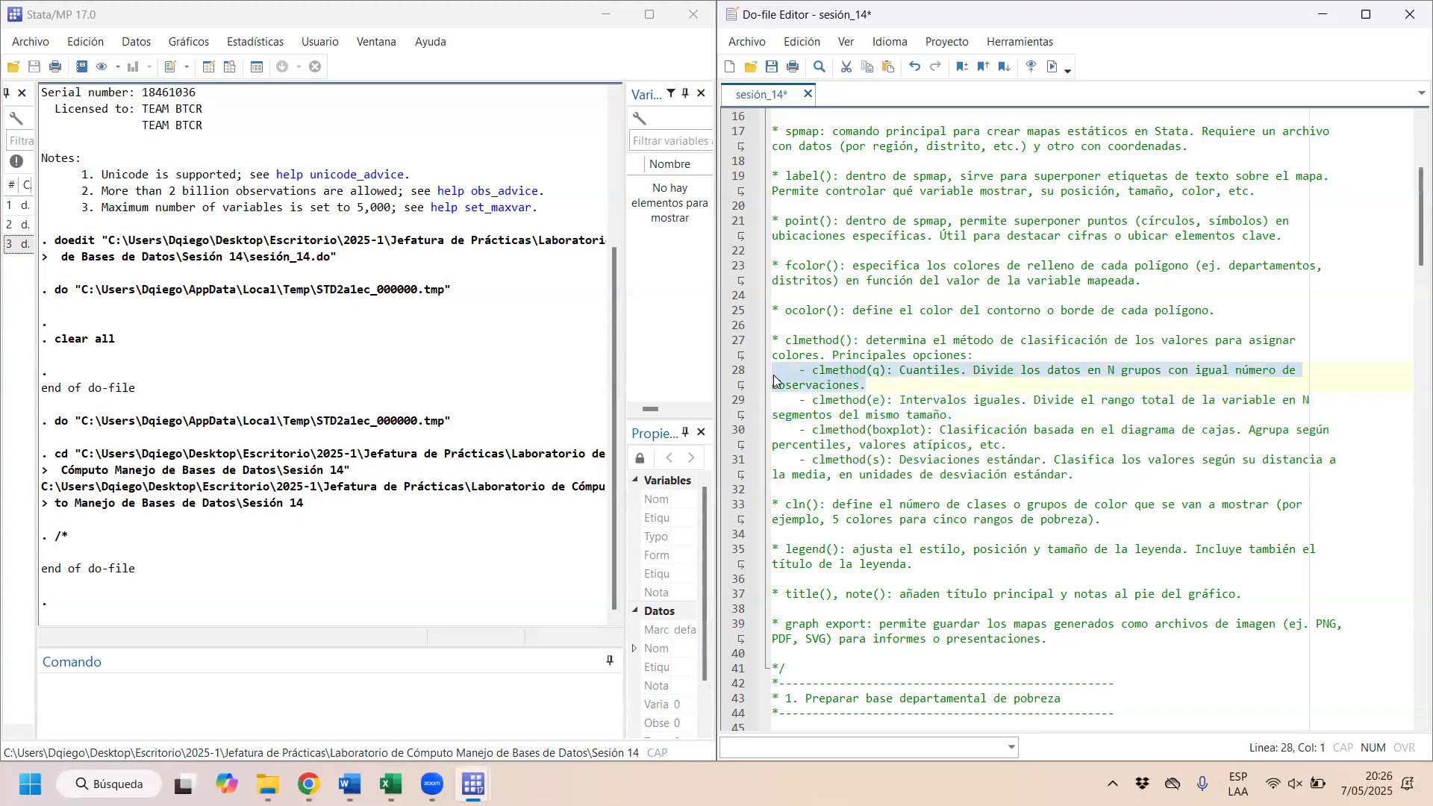
left_click_drag(954, 415, 779, 409)
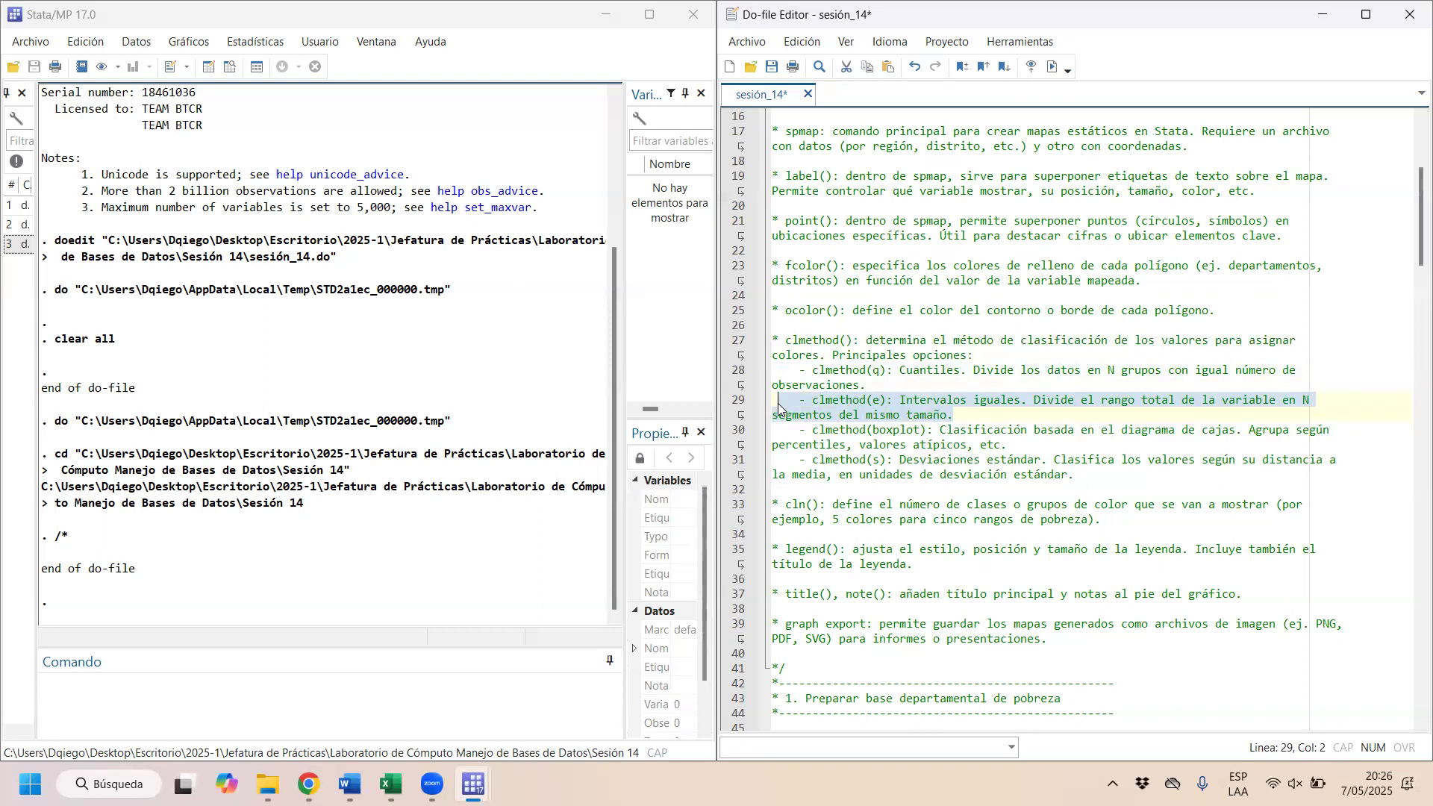
Step: Append the example "100 distritos - 5 cuantiles - 20 distr" to the end of the clmethod(q) comment
left_click(893, 382)
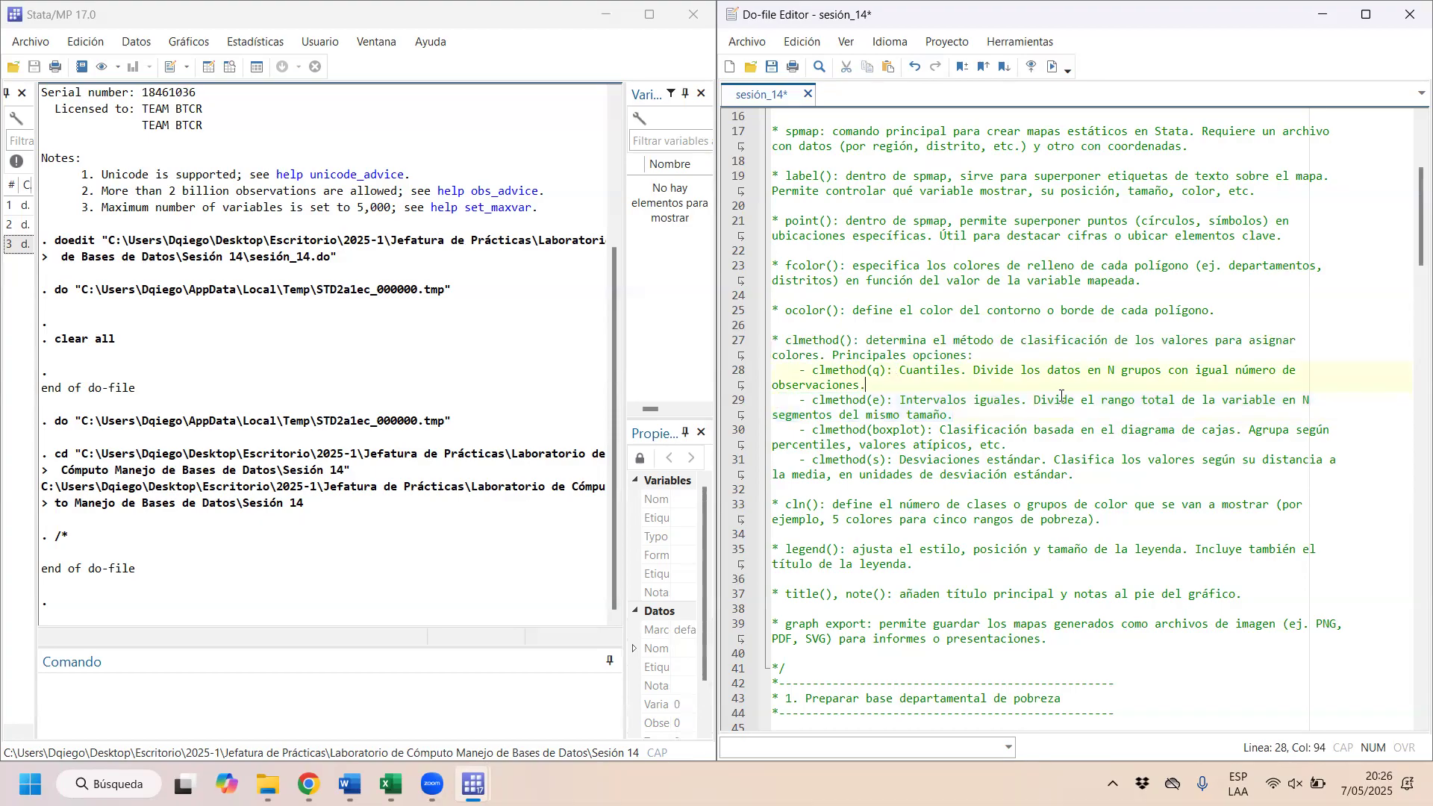
type("100")
type(" disy")
type("rit")
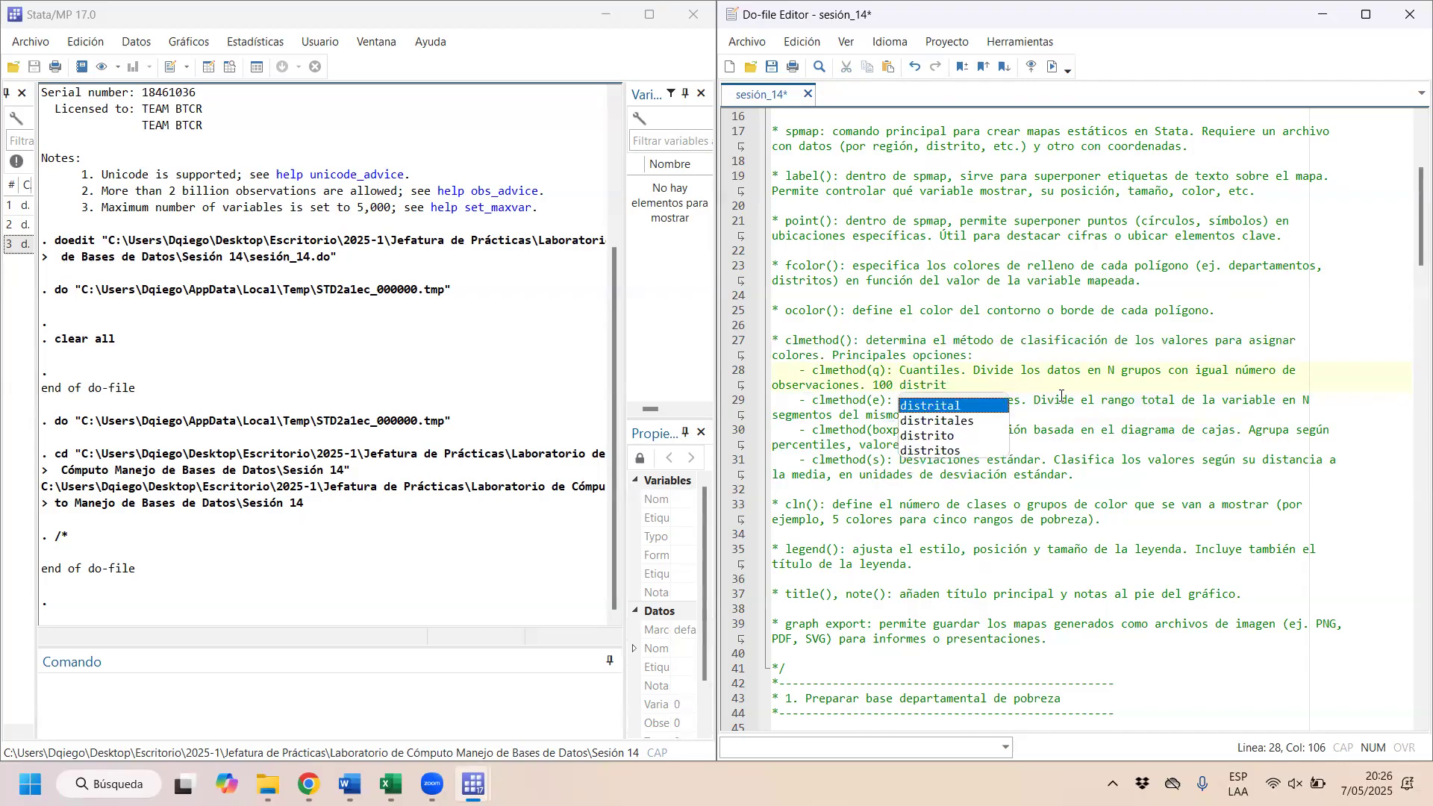
type("os -")
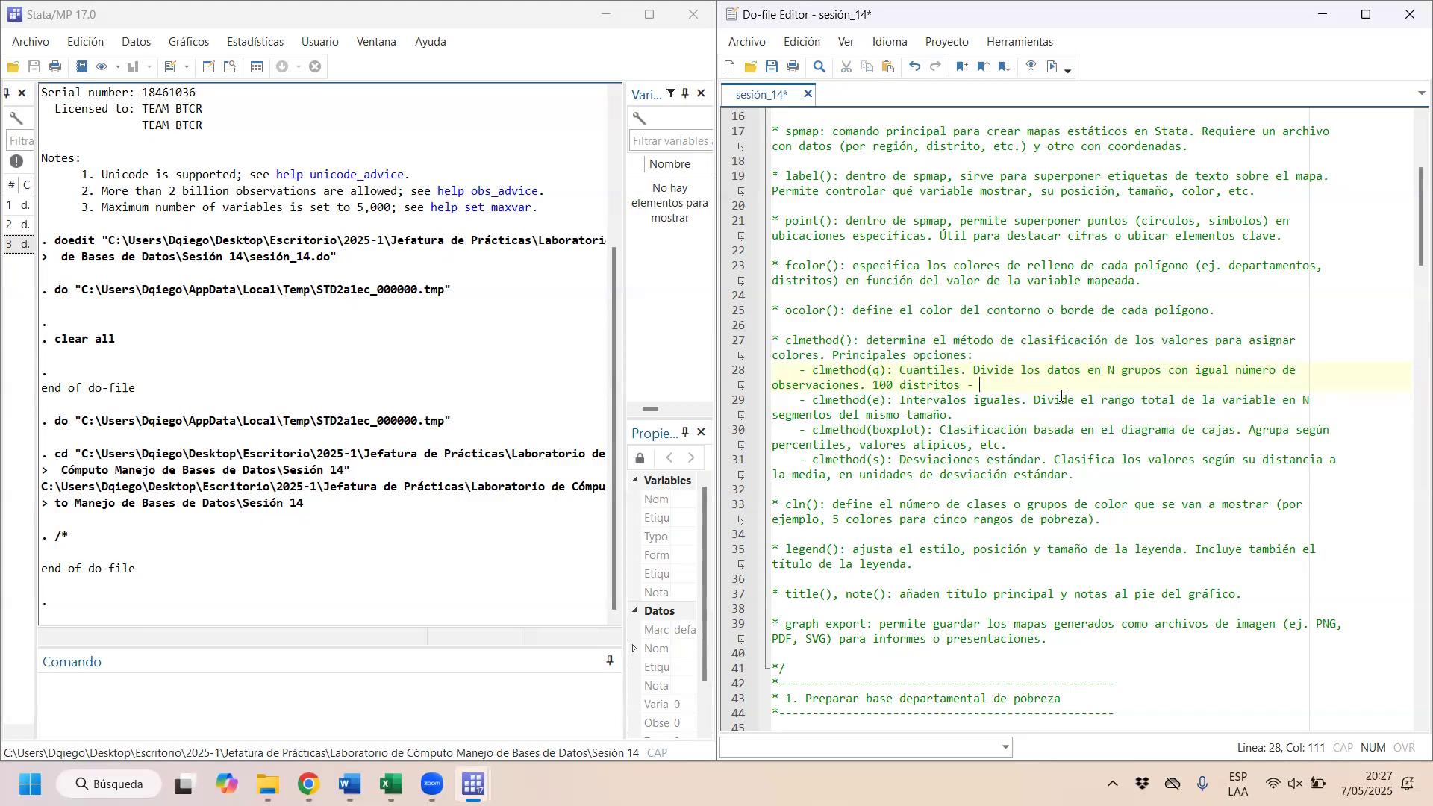
type("10 cuantiles -")
key("Left")
key("Left")
key("Left")
key("Left")
key("Left")
key("Left")
key("BackSpace")
key("BackSpace")
type("5")
key("Right")
type("20 distr")
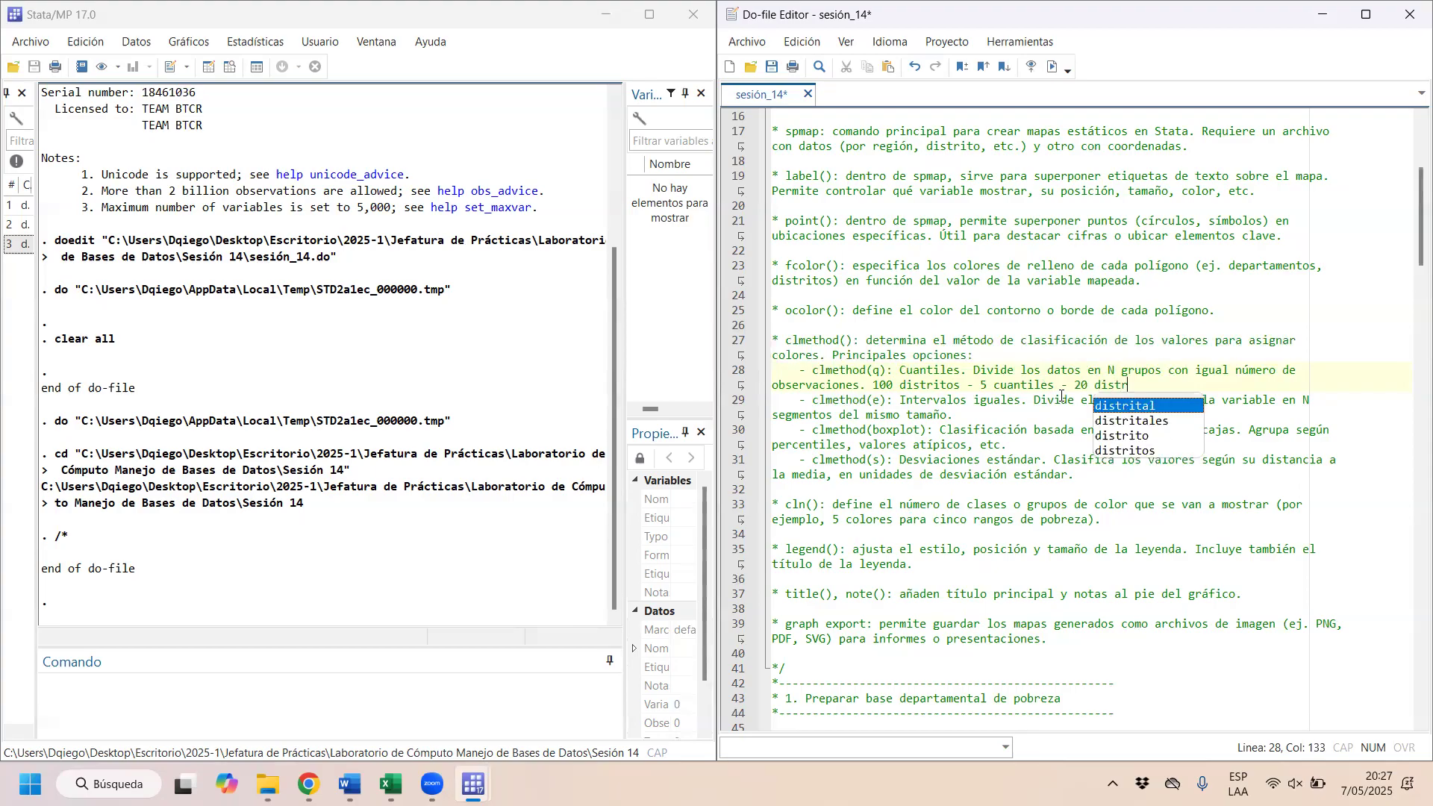
Step: Append the example "0% hasta 20% - 20.1% hasta 40%" to the end of the clmethod(e) comment
left_click(975, 412)
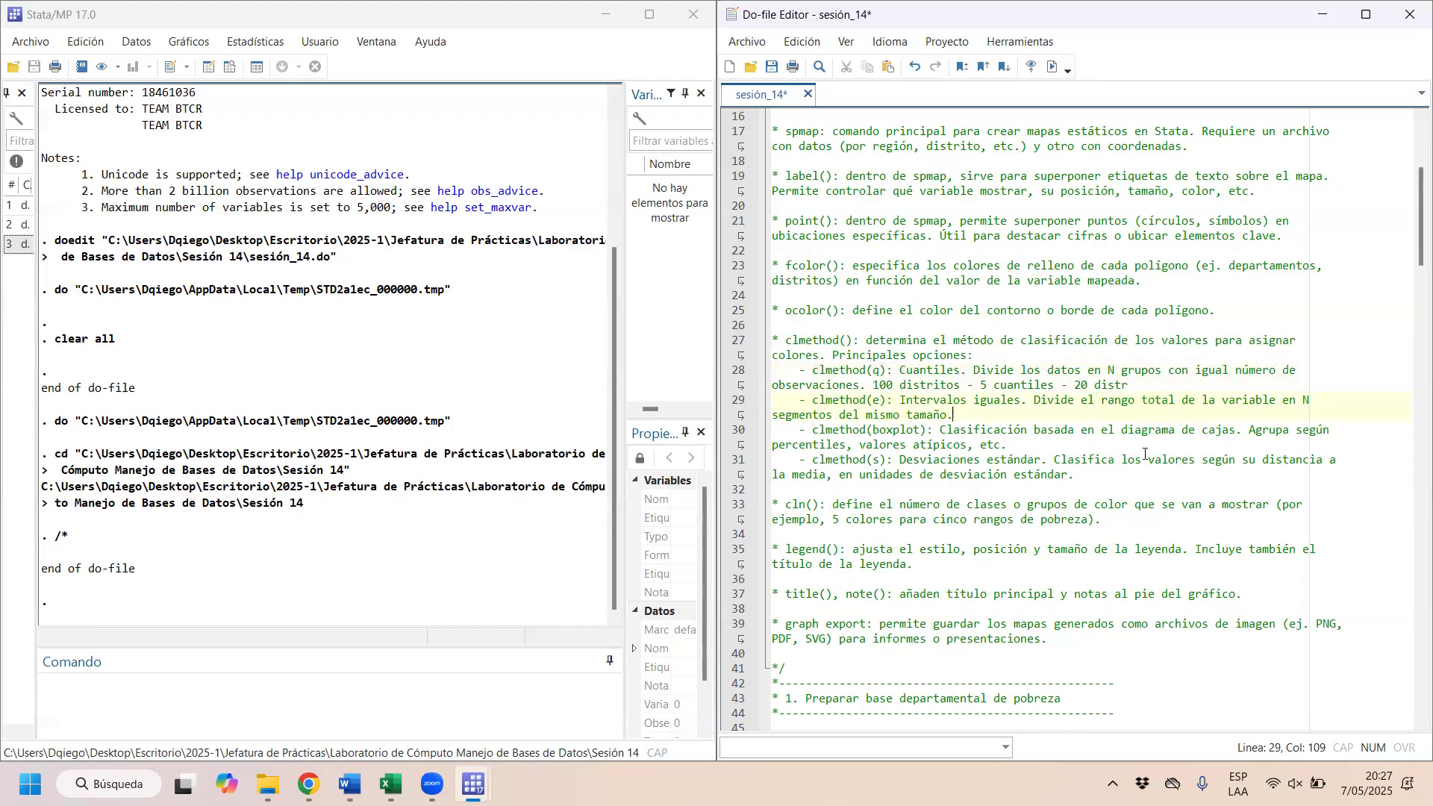
type("0% -")
key("BackSpace")
type("hasta 20% - 20")
type("%")
key("Left")
key("Left")
key("BackSpace")
type("0.1% 40")
type("% hasta")
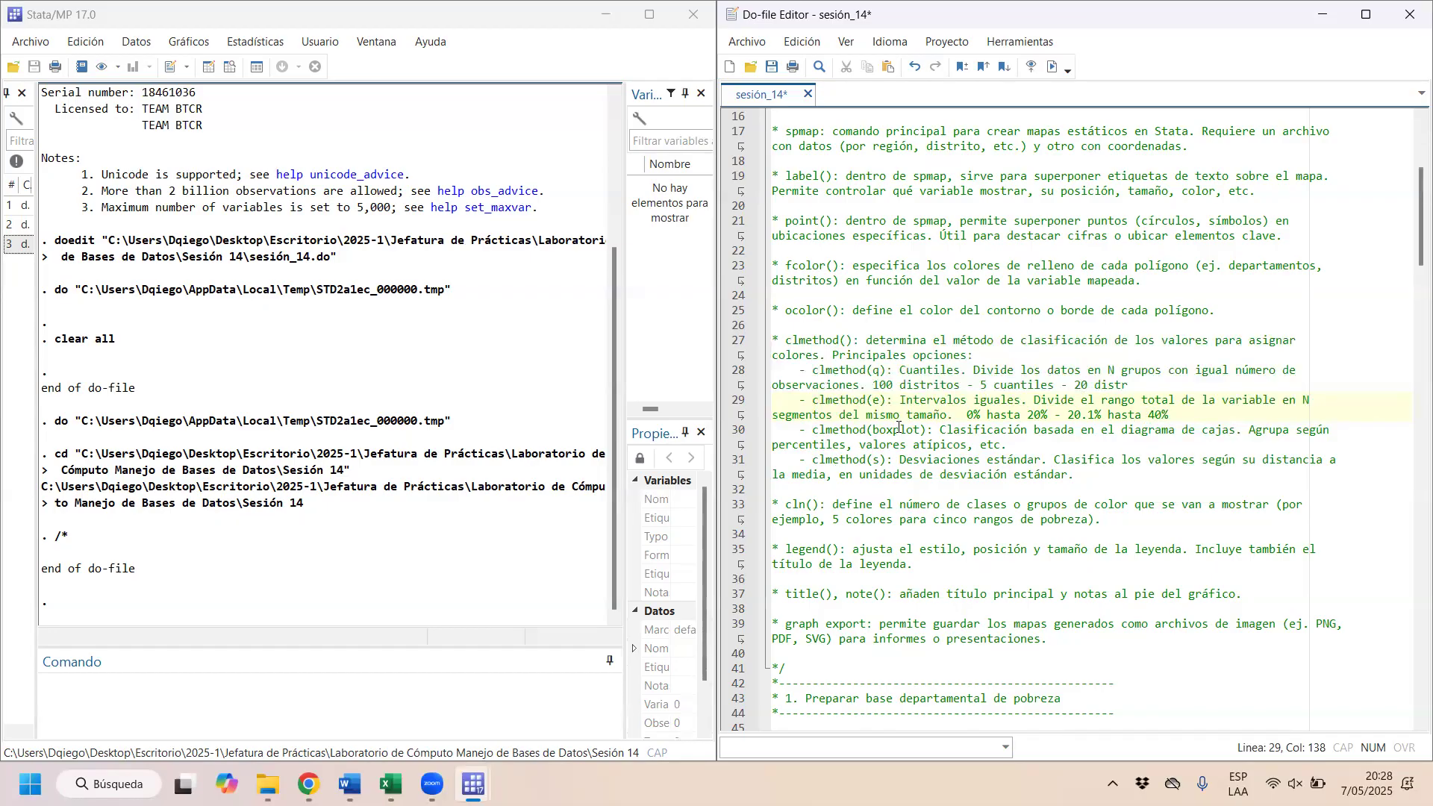
Step: Append the example "p25 p50 p75 atipicos" to the end of the clmethod(boxplot) comment
left_click_drag(888, 432, 1026, 440)
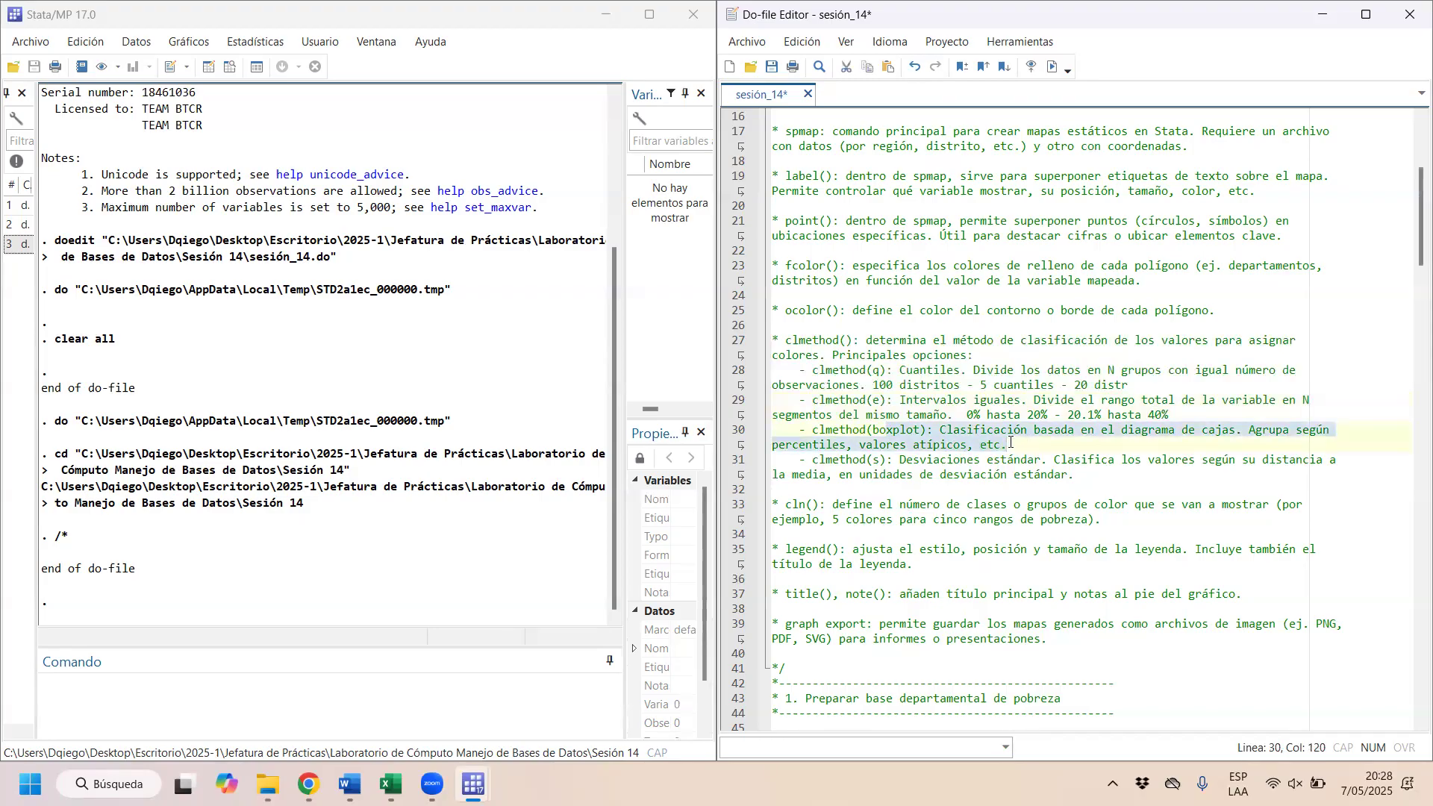
left_click(893, 431)
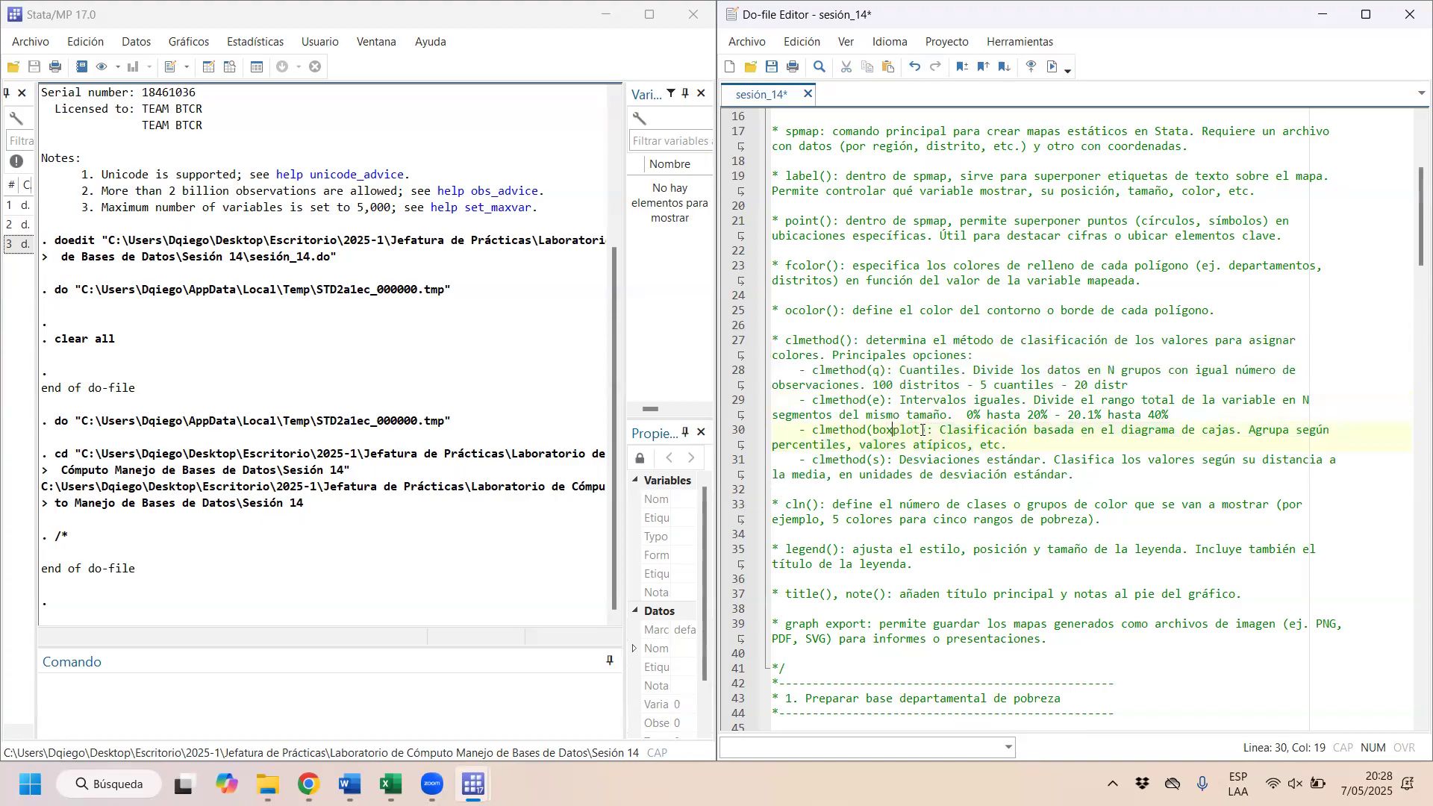
key("End")
type("per")
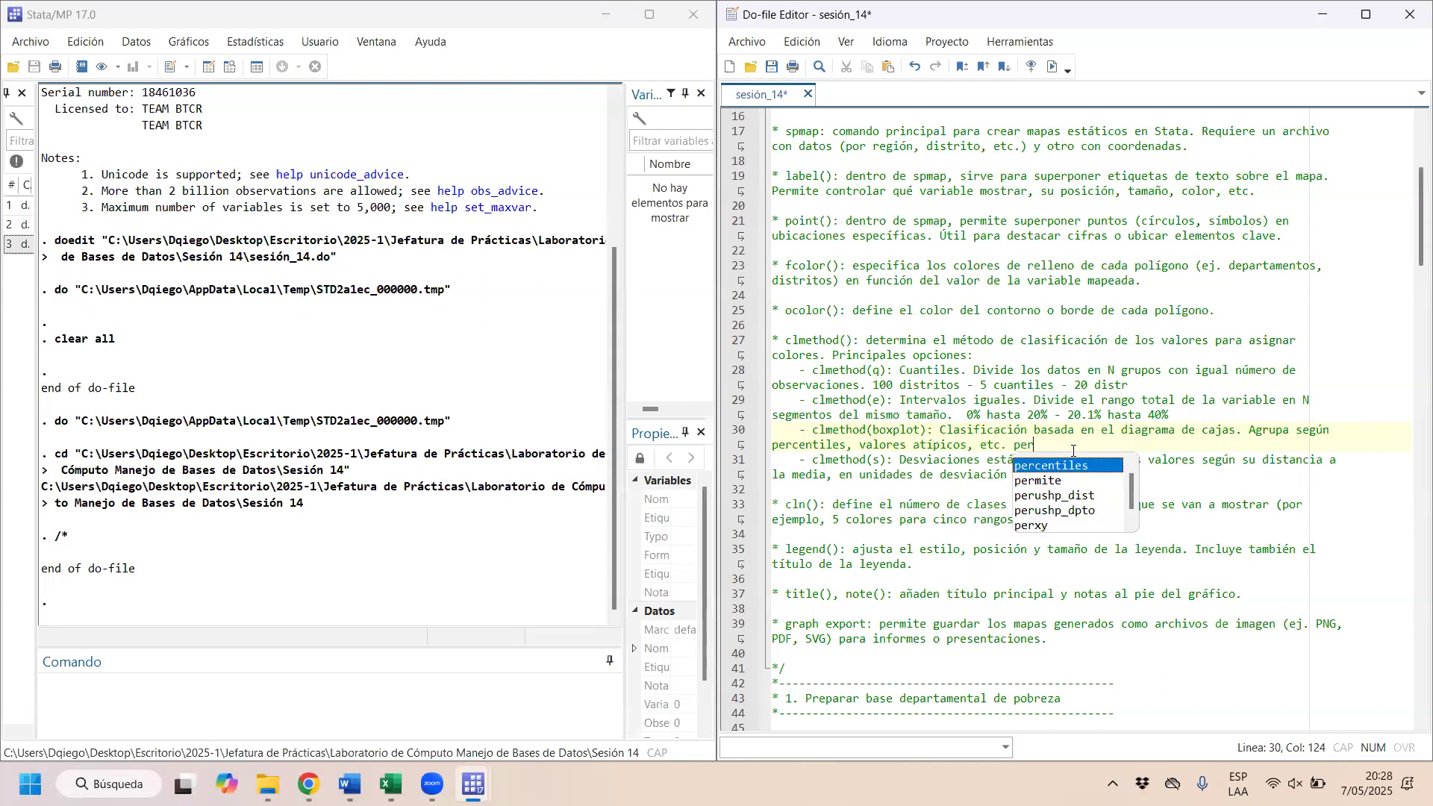
key("BackSpace")
key("BackSpace")
type("23")
key("BackSpace")
type("5 p5")
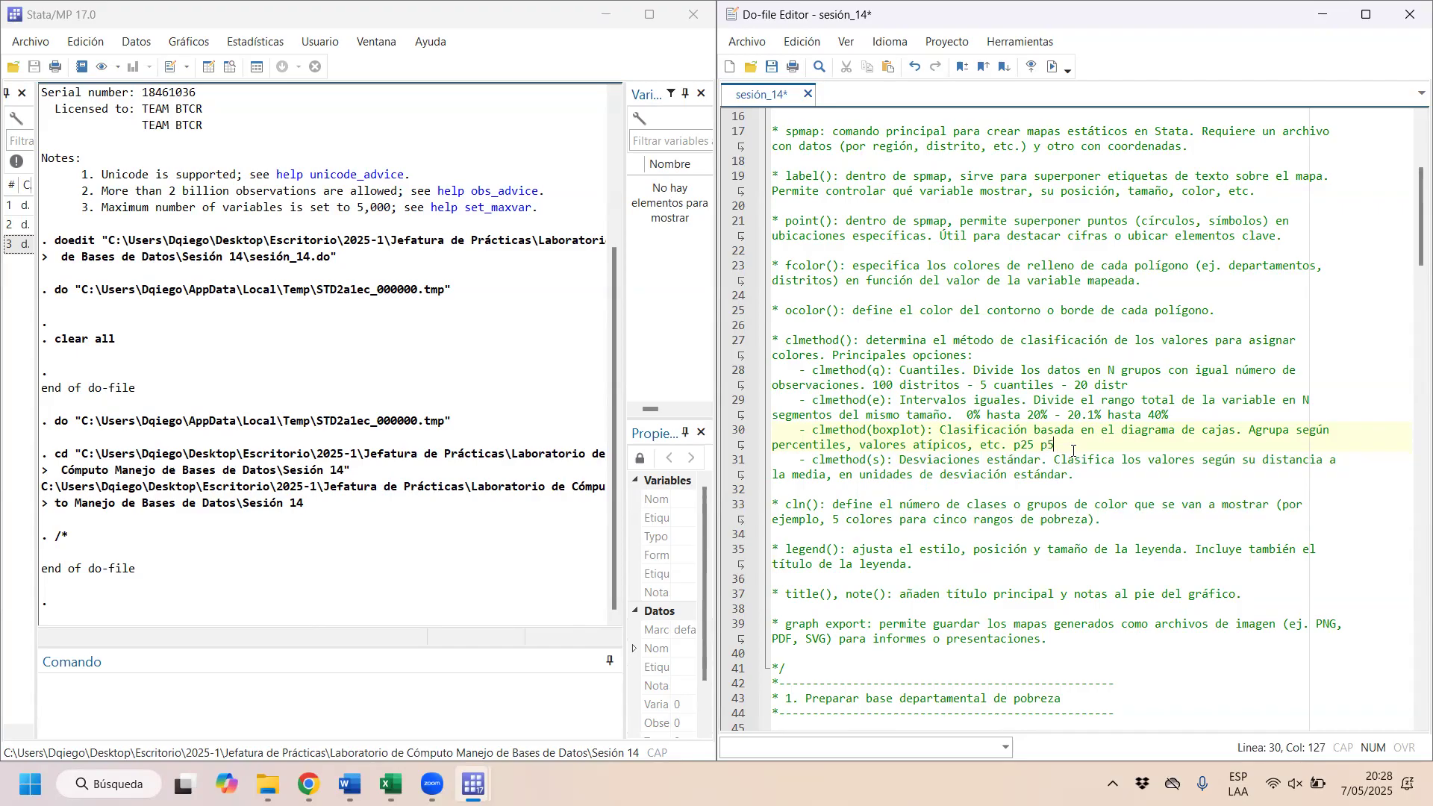
type("0 p")
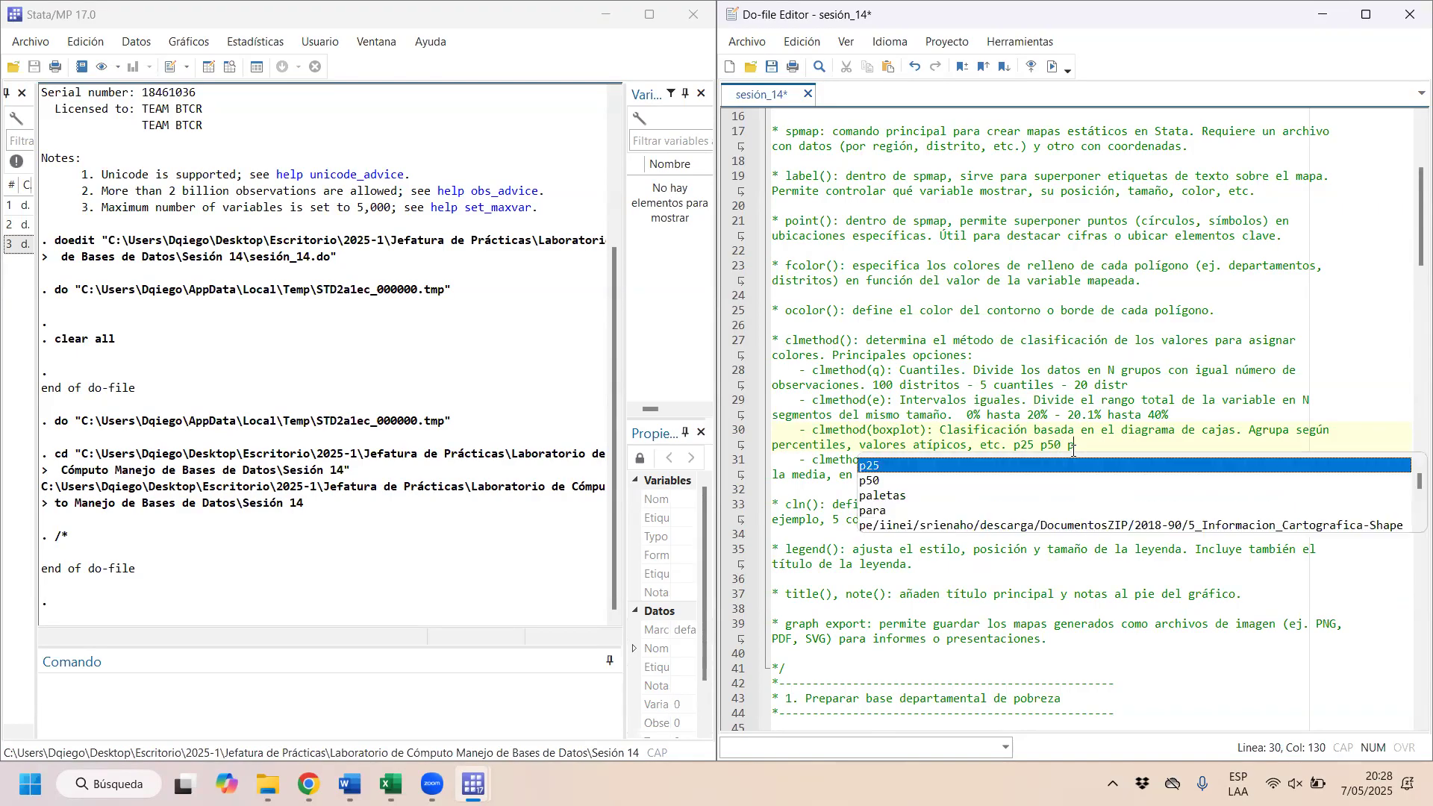
type("75")
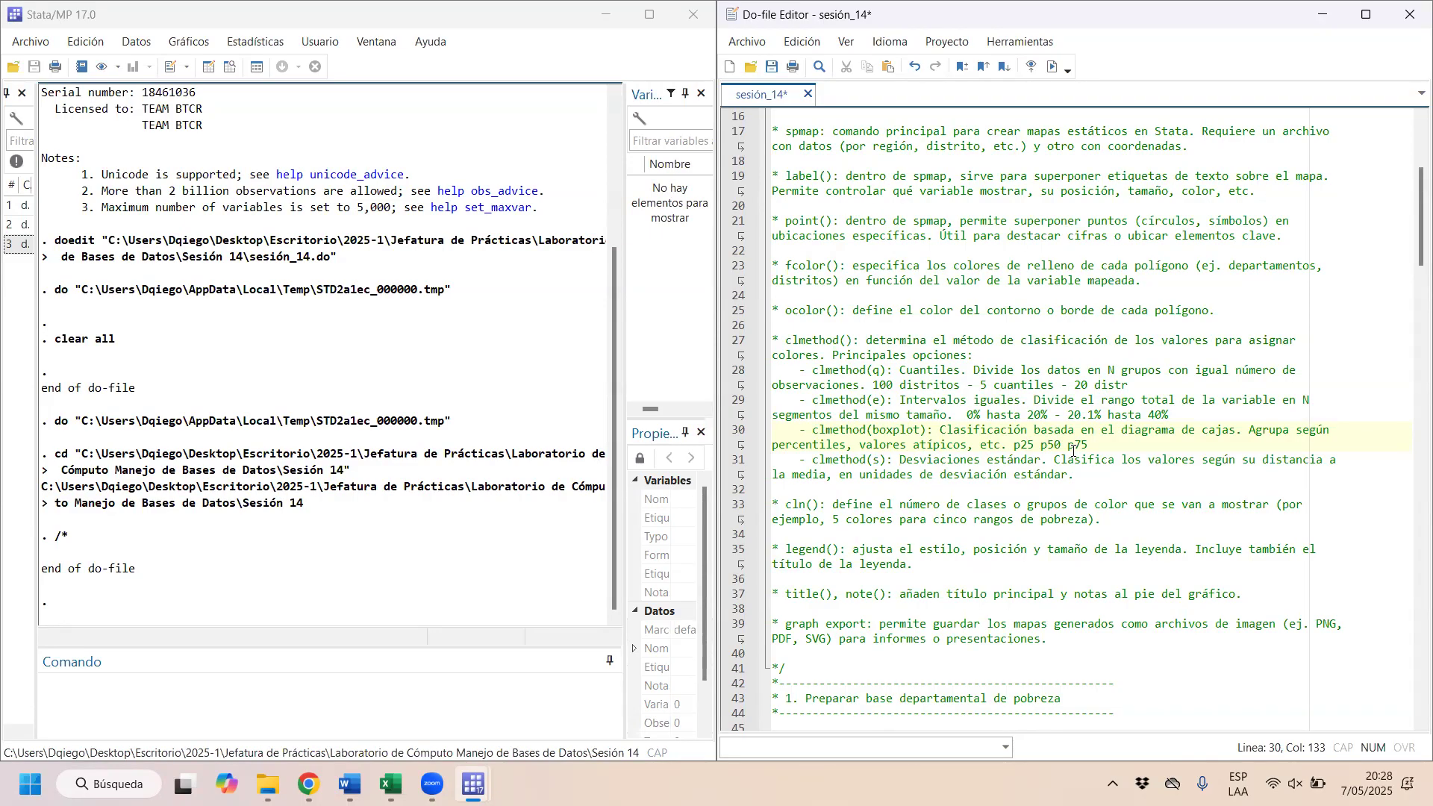
type(" out")
key("BackSpace")
key("BackSpace")
key("BackSpace")
type("atipicos")
Step: Review the boxplot example by highlighting the p25, p50 and p75 percentiles one after another
left_click_drag(1037, 446, 1016, 446)
left_click(1016, 446)
left_click_drag(1034, 445, 1016, 443)
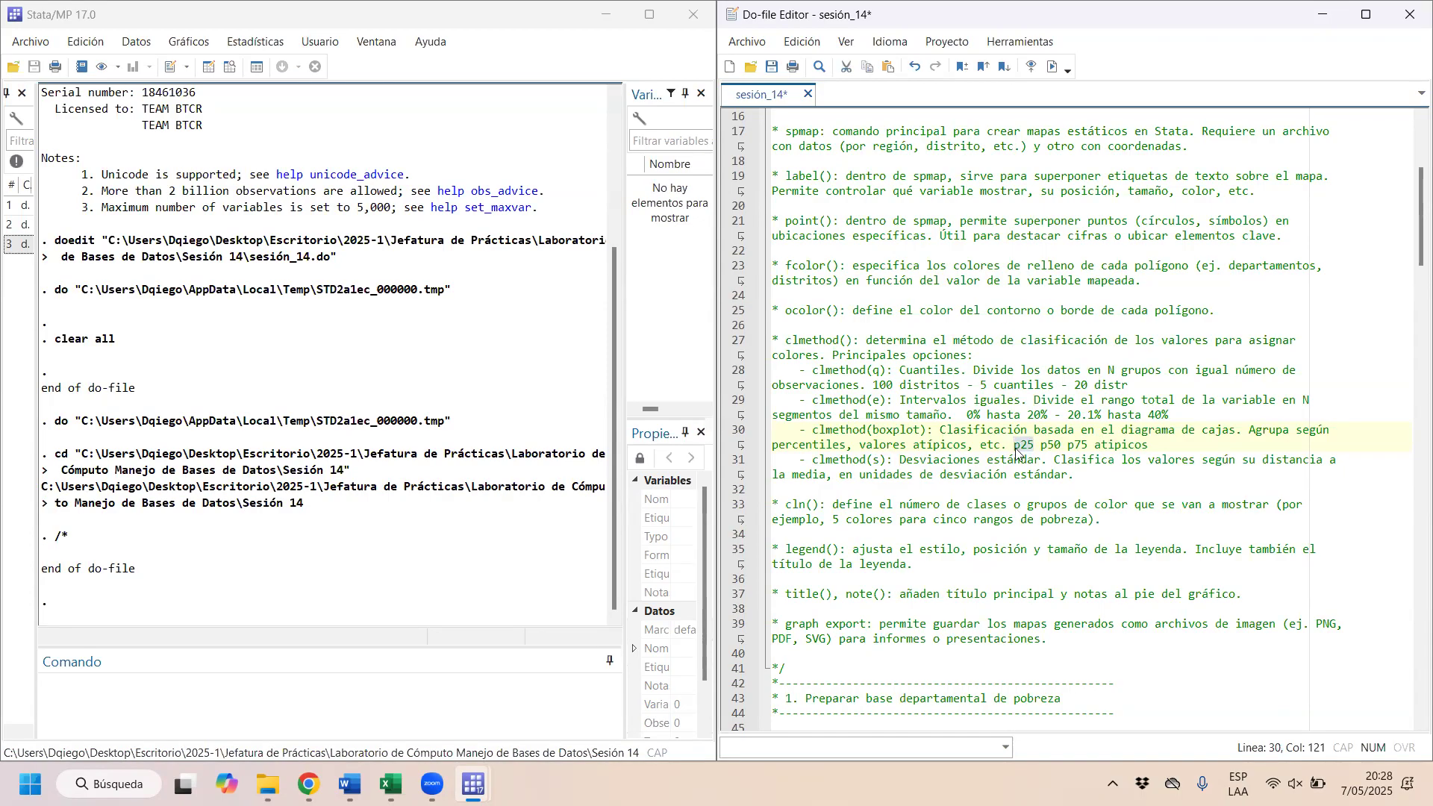
left_click(1040, 445)
left_click_drag(1020, 446, 1060, 444)
left_click(1056, 446)
left_click_drag(1055, 446, 1081, 446)
left_click(1102, 447)
Step: Examine the clmethod(s) standard deviation description, and revisit the clmethod(q) entry with its district example
left_click(813, 461)
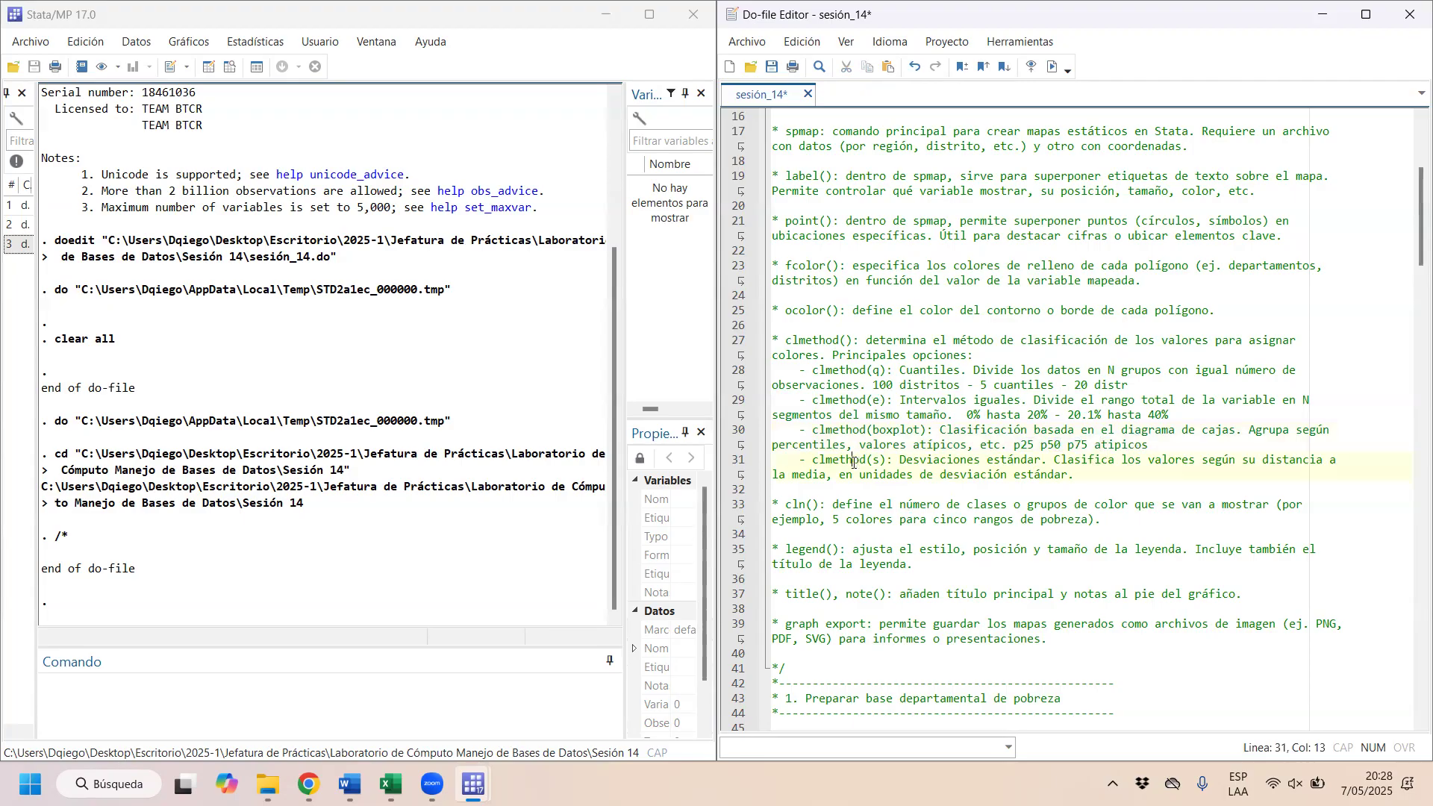
left_click_drag(812, 460, 1119, 477)
left_click(1119, 477)
left_click_drag(960, 385, 742, 374)
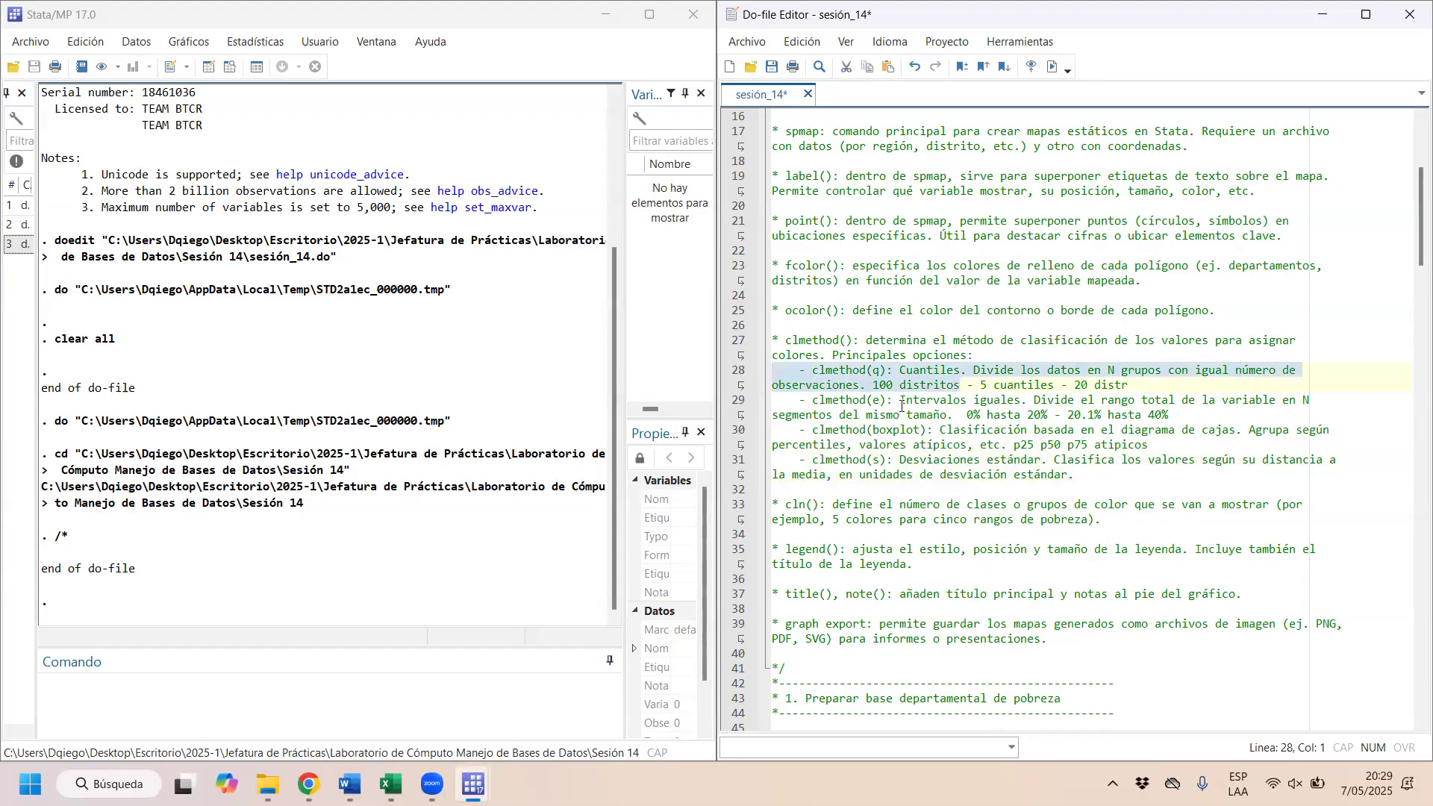
Step: Examine the guide's cln(), legend() and title() entries, highlighting the legend description and the title() option name
scroll(902, 406, "down", 2)
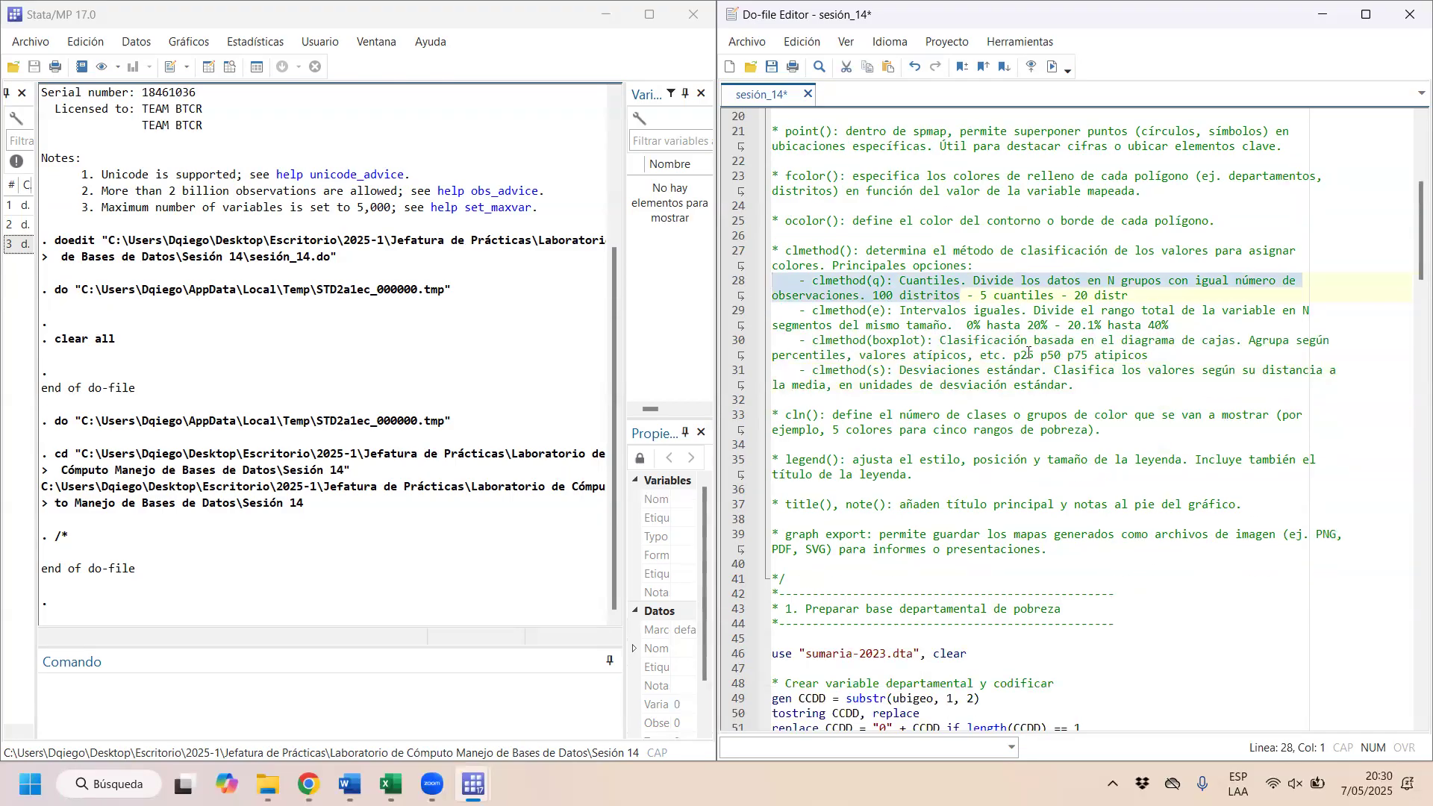
scroll(925, 320, "down", 2)
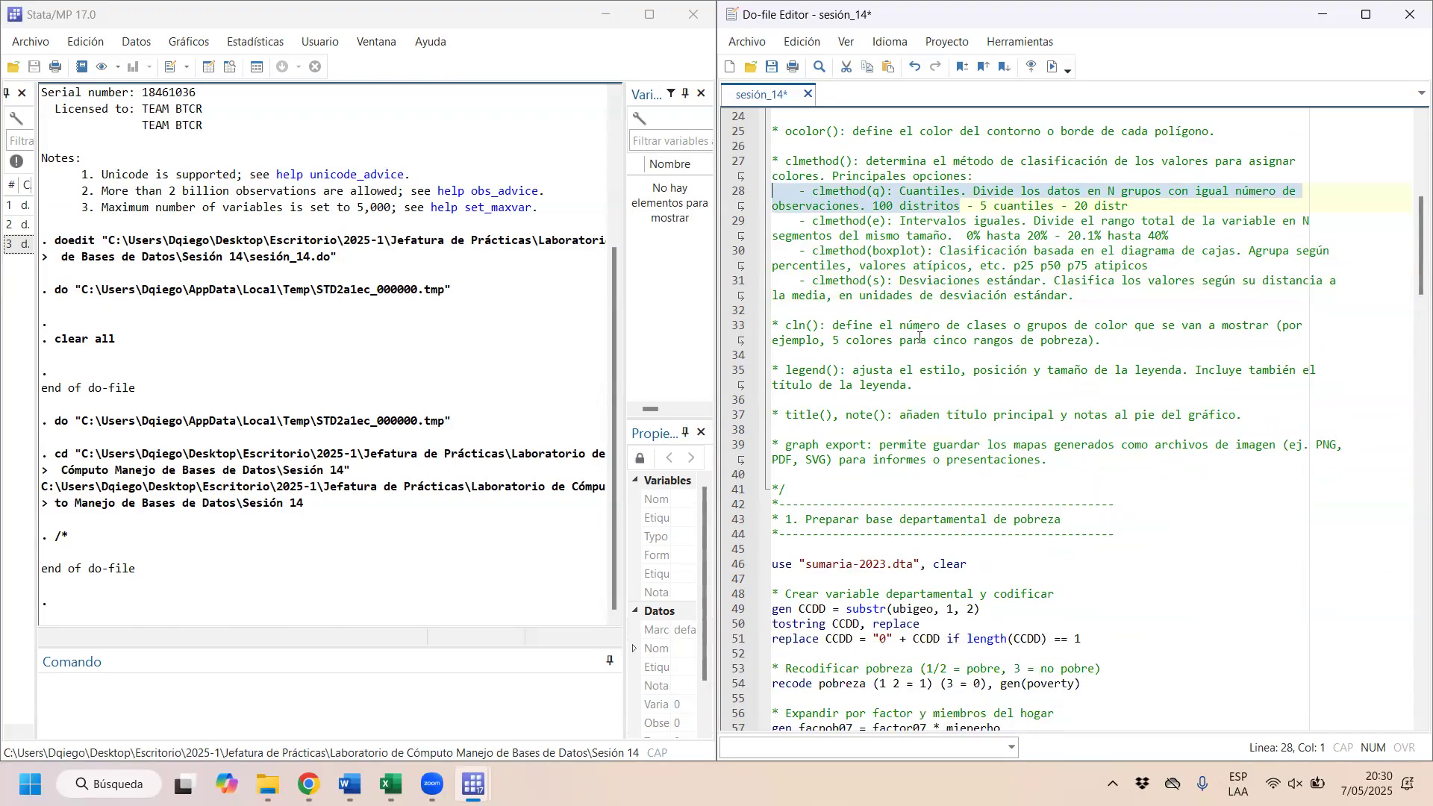
left_click(821, 326)
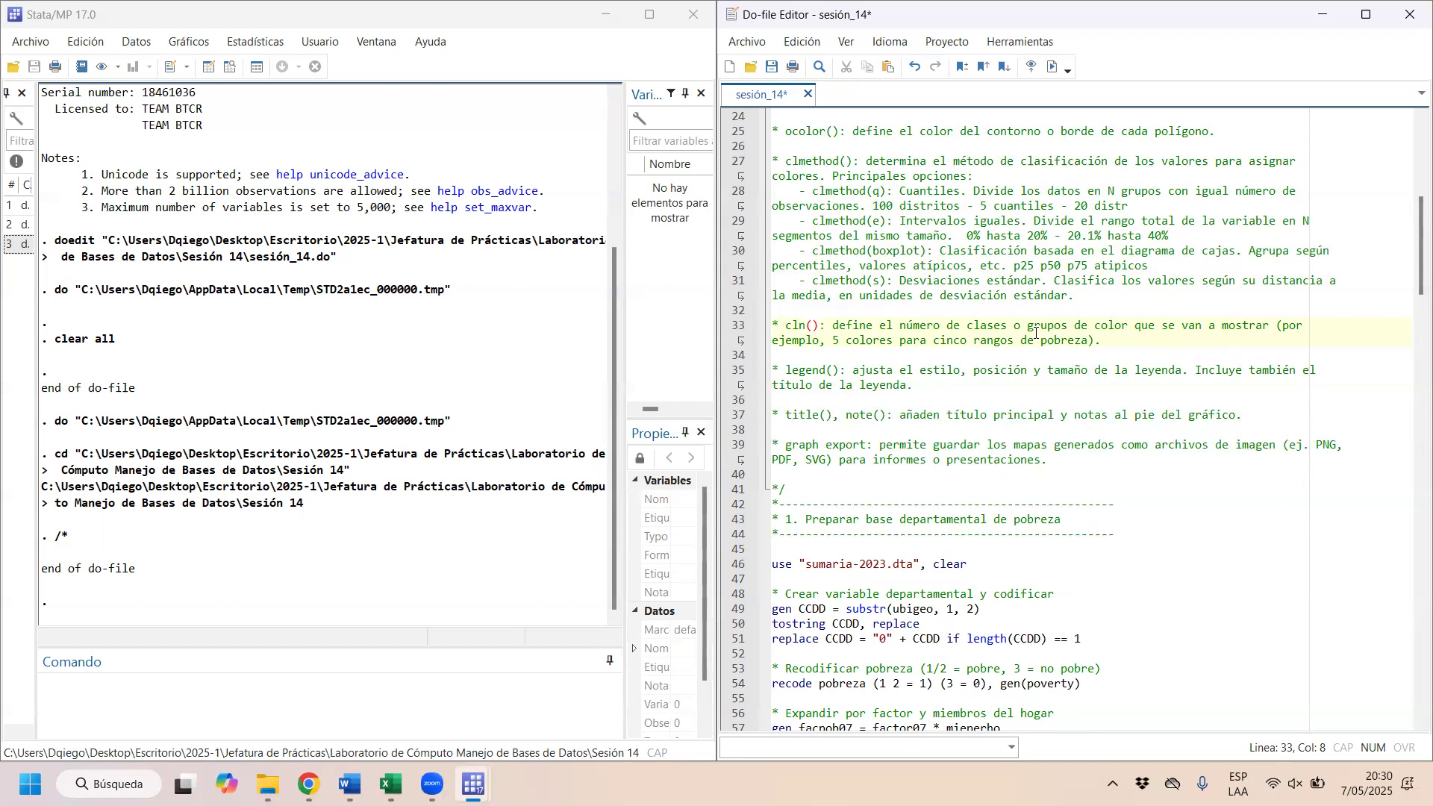
left_click(956, 383)
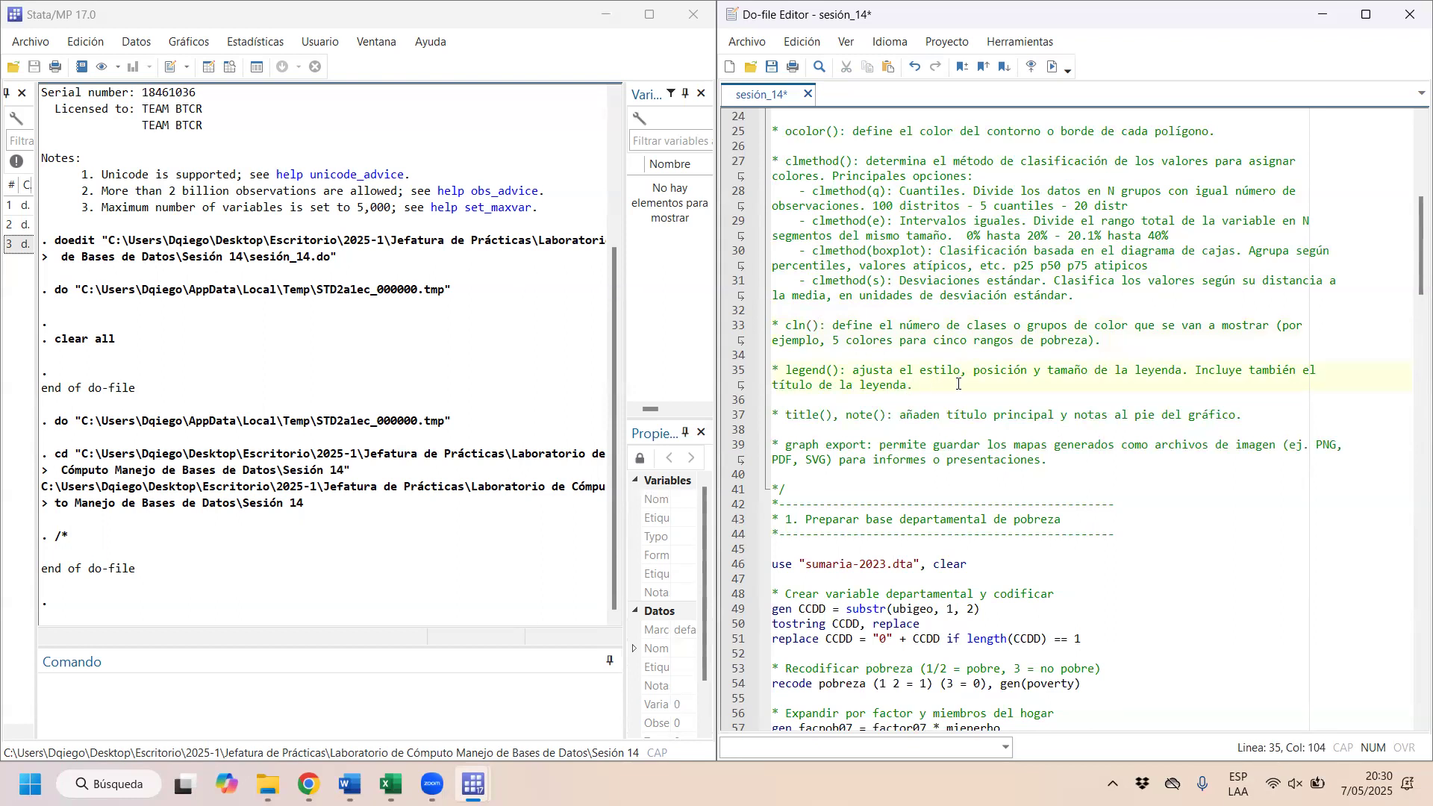
left_click(753, 374)
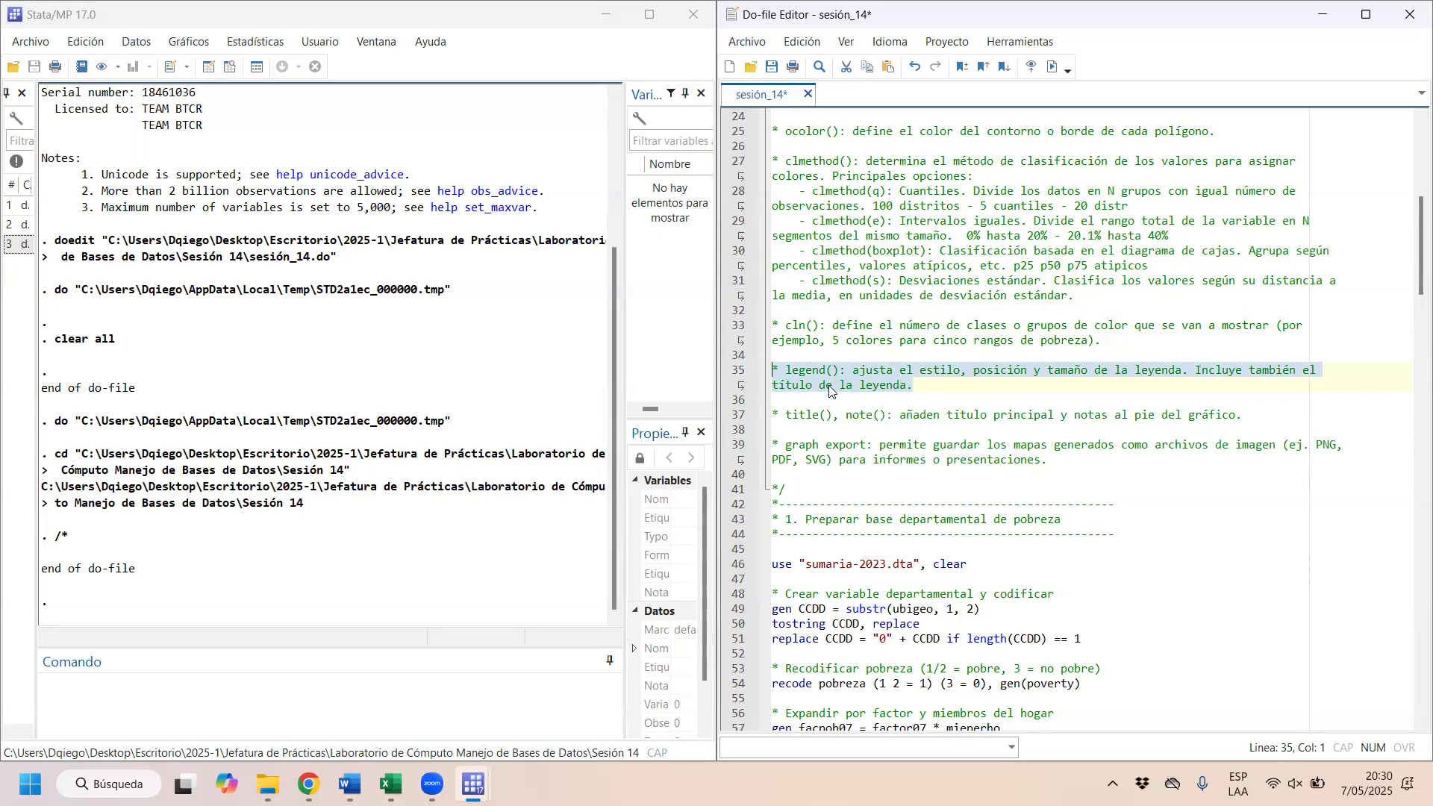
left_click_drag(788, 411, 834, 414)
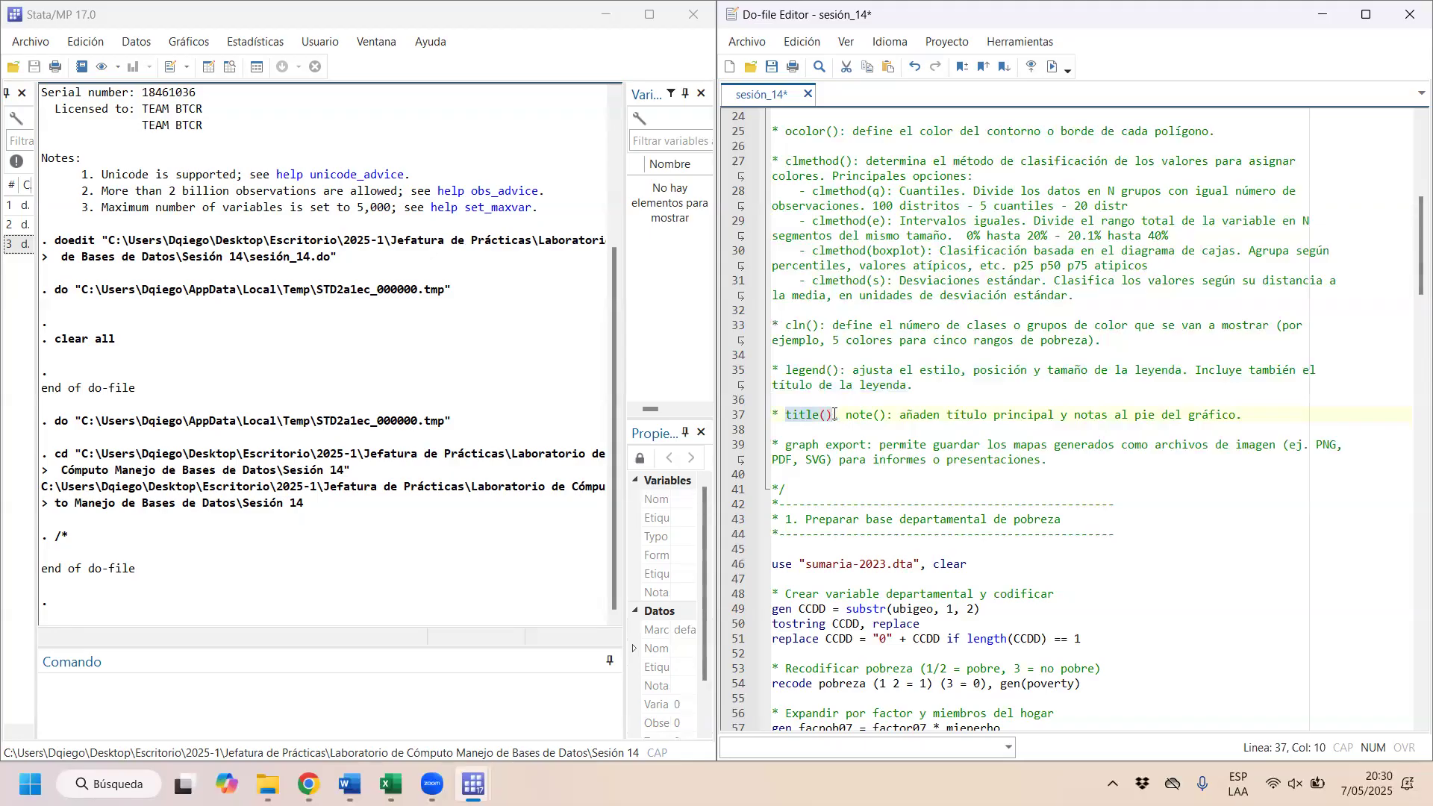
Step: Examine the guide's note() and graph export entries, and look back over the preceding spmap option descriptions
left_click(850, 415)
left_click_drag(856, 414, 896, 420)
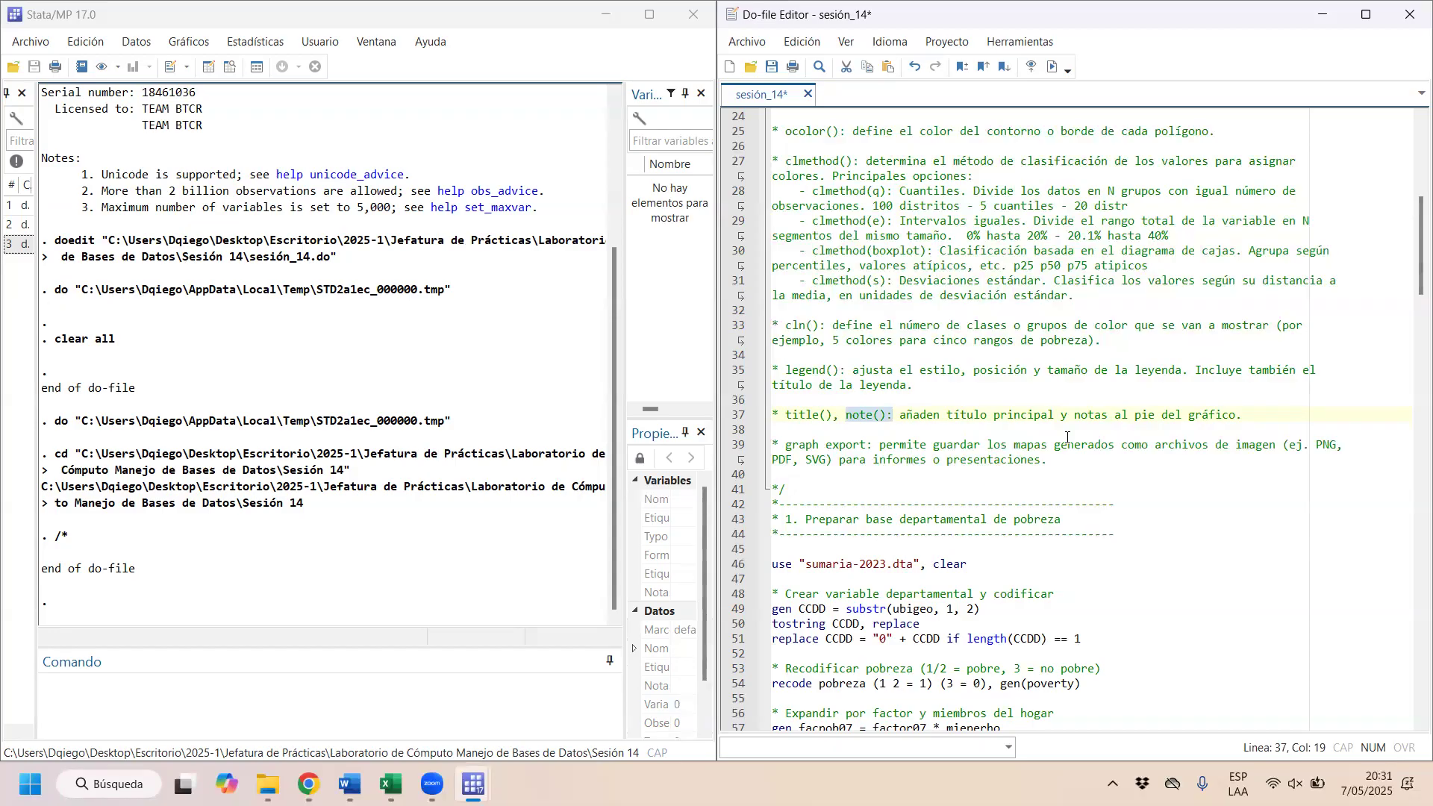
left_click_drag(867, 444, 793, 444)
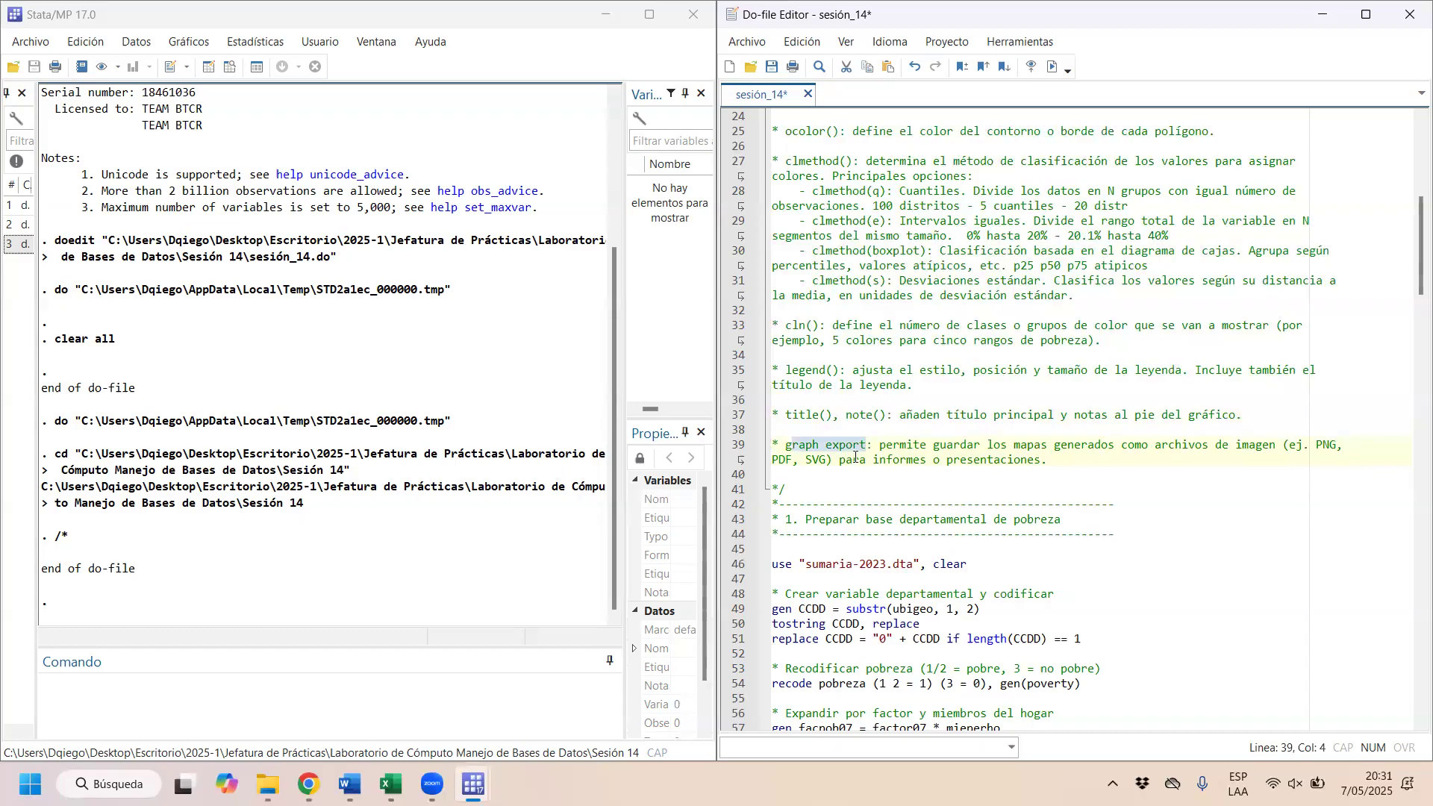
left_click(1362, 480)
scroll(1291, 463, "up", 1)
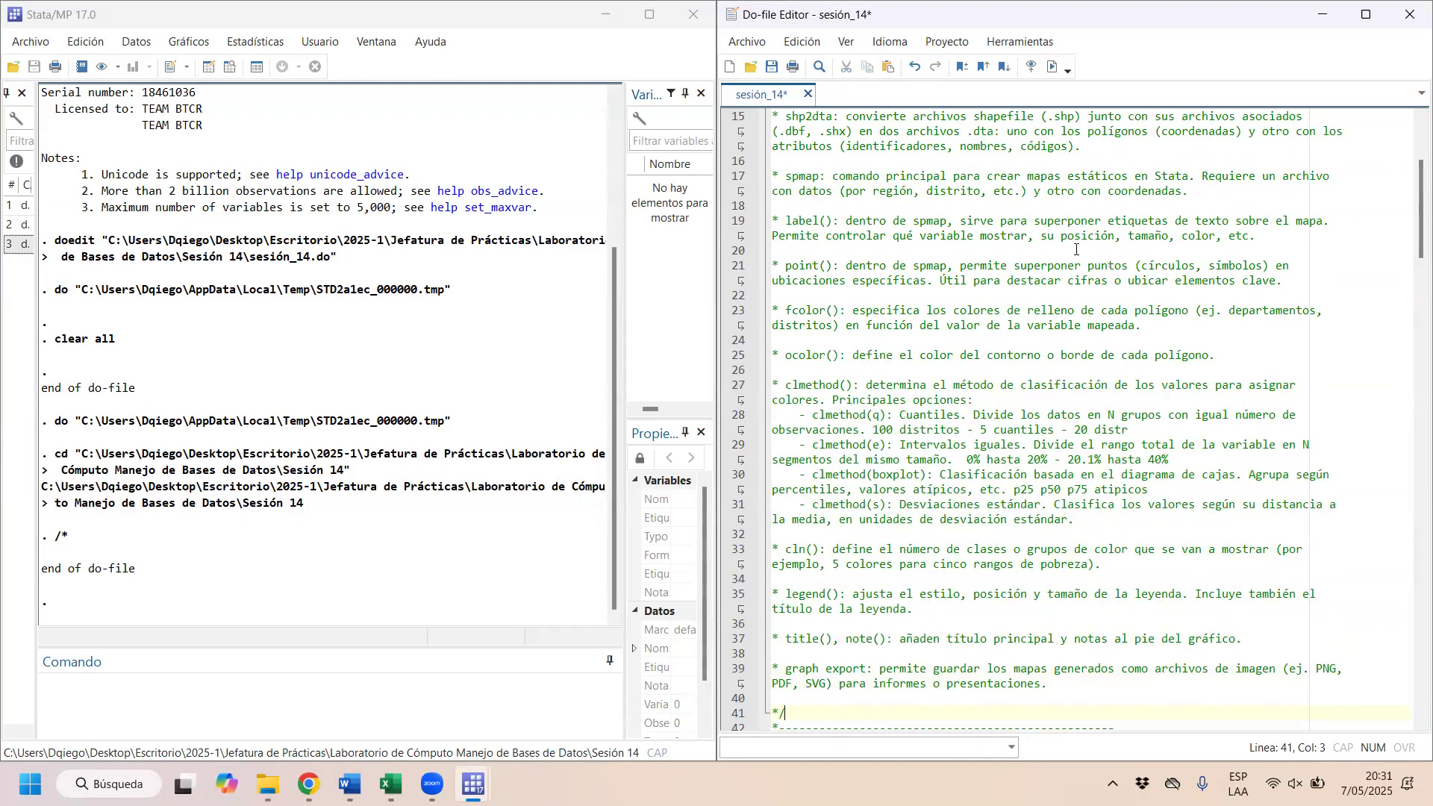
Step: Run the do-file line in section 1 that loads "sumaria-2023.dta" and clears memory
scroll(916, 327, "down", 12)
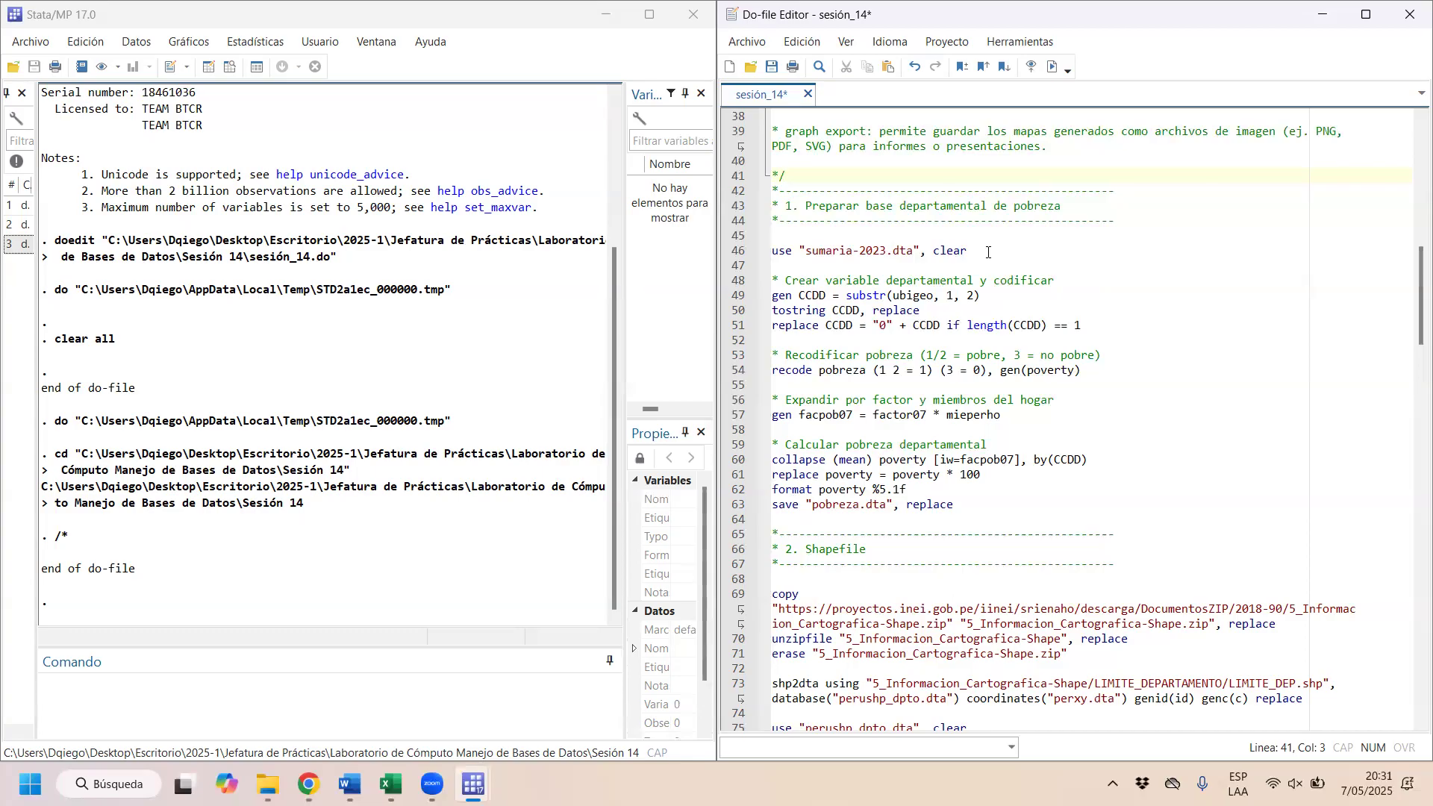
left_click_drag(988, 252, 717, 245)
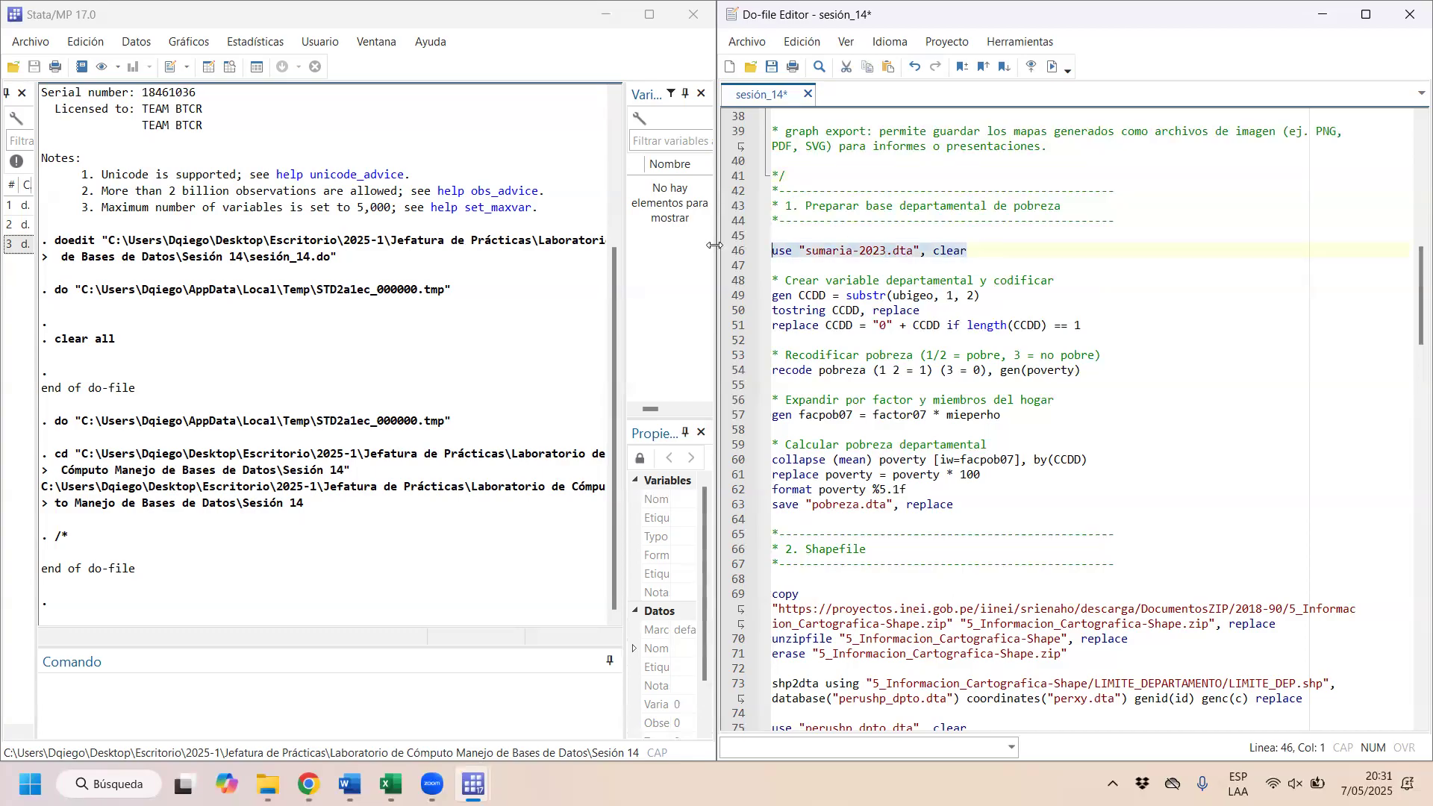
left_click(1052, 66)
Step: Run the lines gen CCDD = substr(ubigeo, 1, 2) and tostring CCDD, replace one after the other
left_click(1002, 298)
left_click_drag(1002, 297, 760, 297)
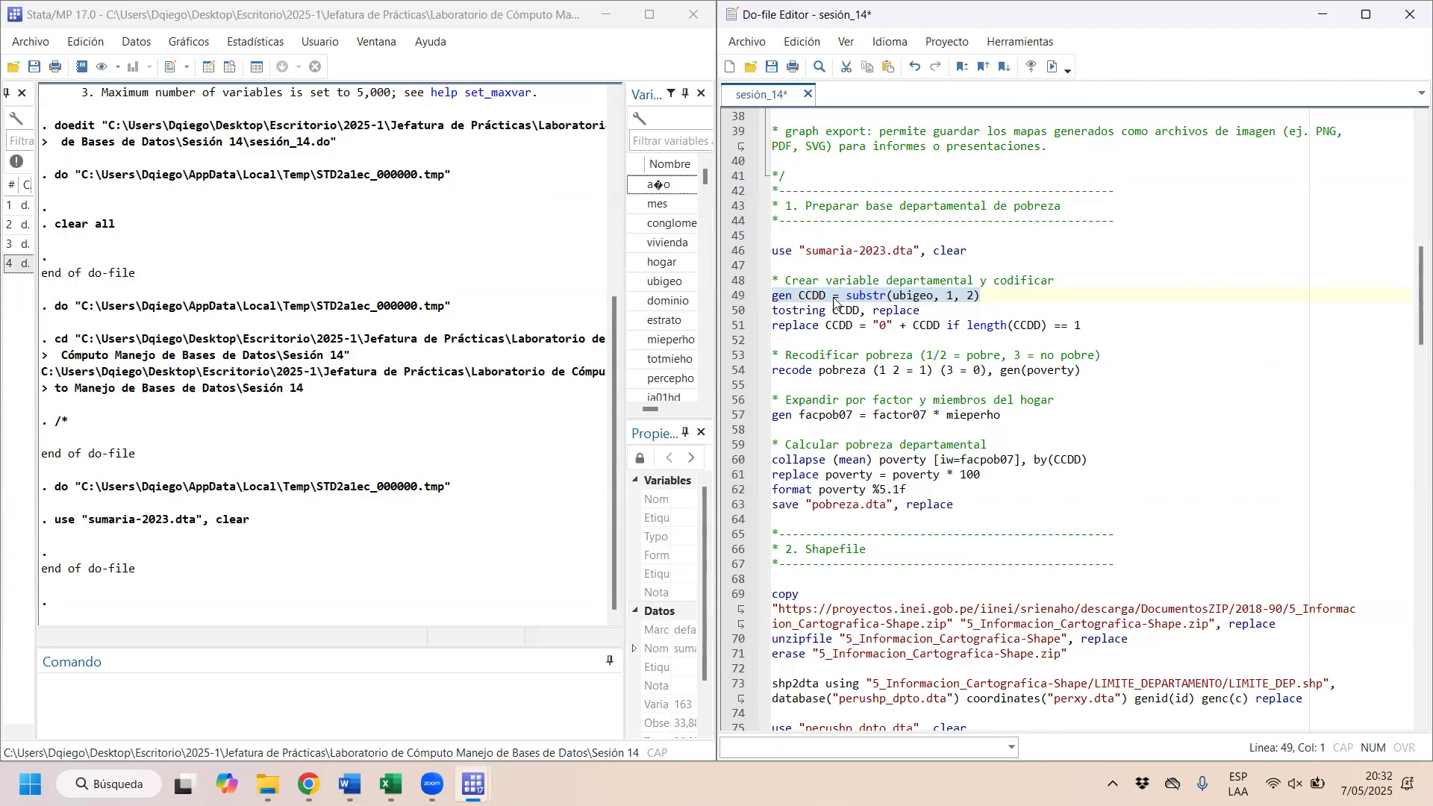
left_click(1052, 67)
left_click_drag(928, 310, 756, 308)
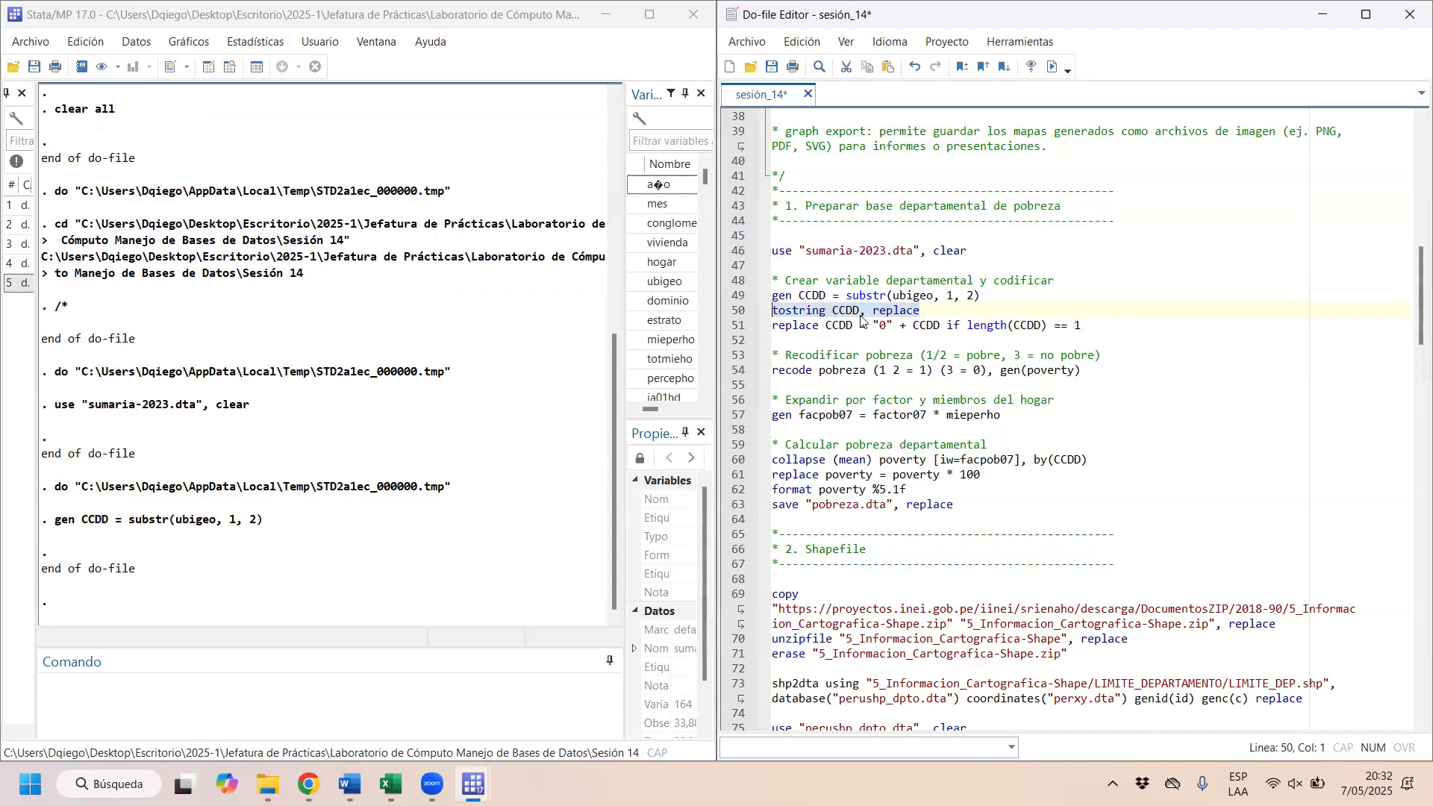
left_click(1056, 72)
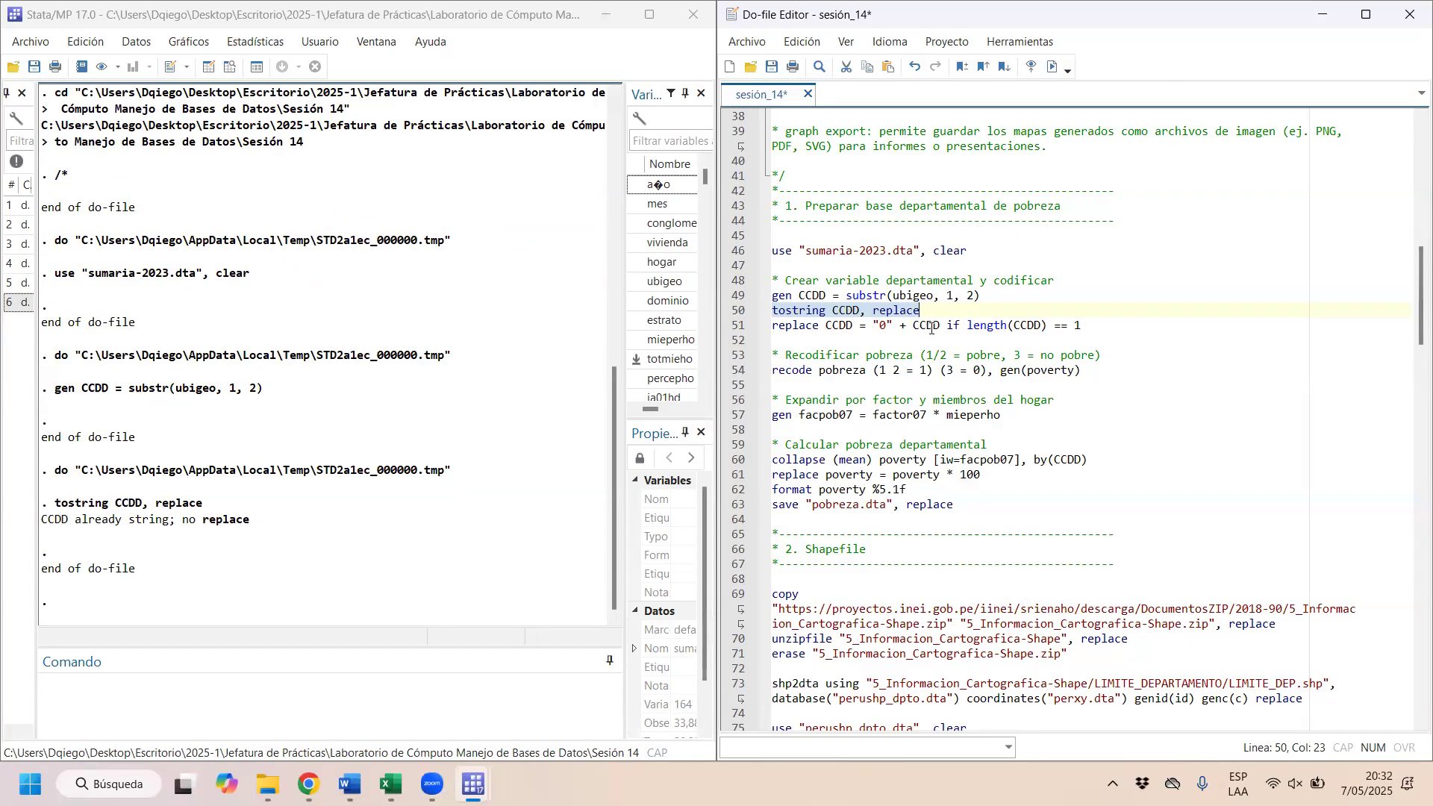
Step: Review the replace CCDD line that adds the leading zero, together with the tostring line above it
left_click(851, 321)
left_click_drag(785, 327, 1012, 328)
left_click_drag(786, 310, 847, 309)
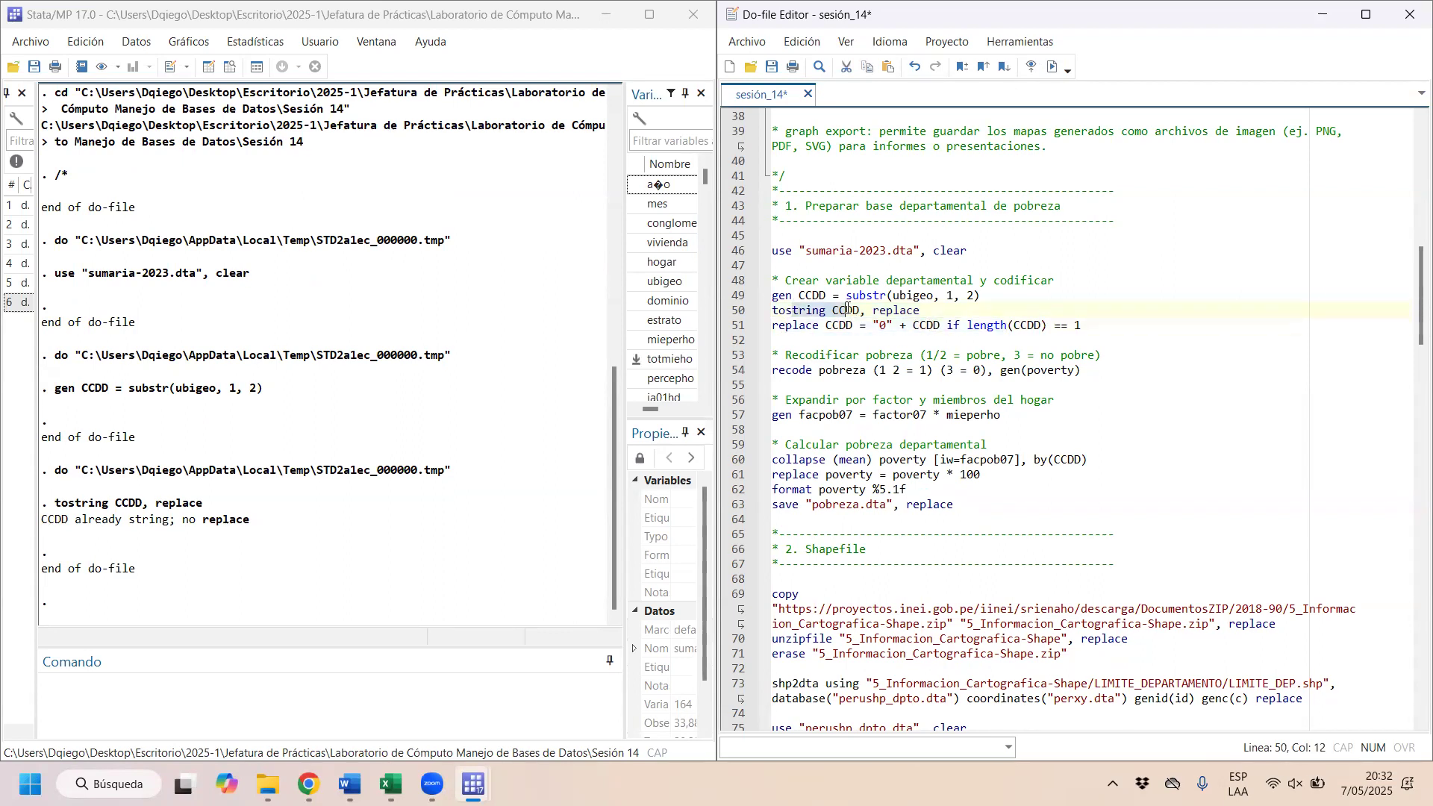
left_click(822, 326)
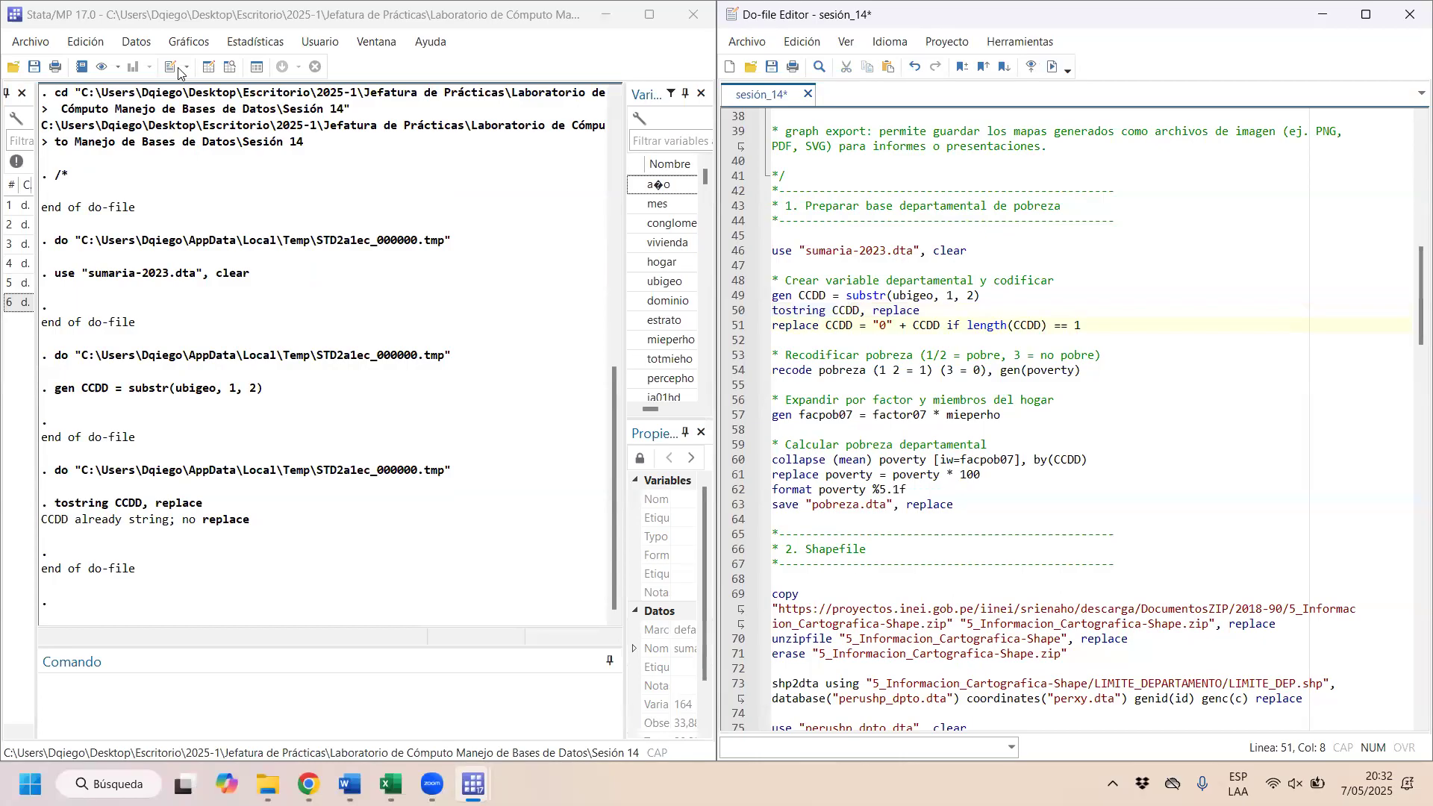
Step: Browse the dataset, examine the department codes down the CCDD column, and close the data browser
left_click(228, 69)
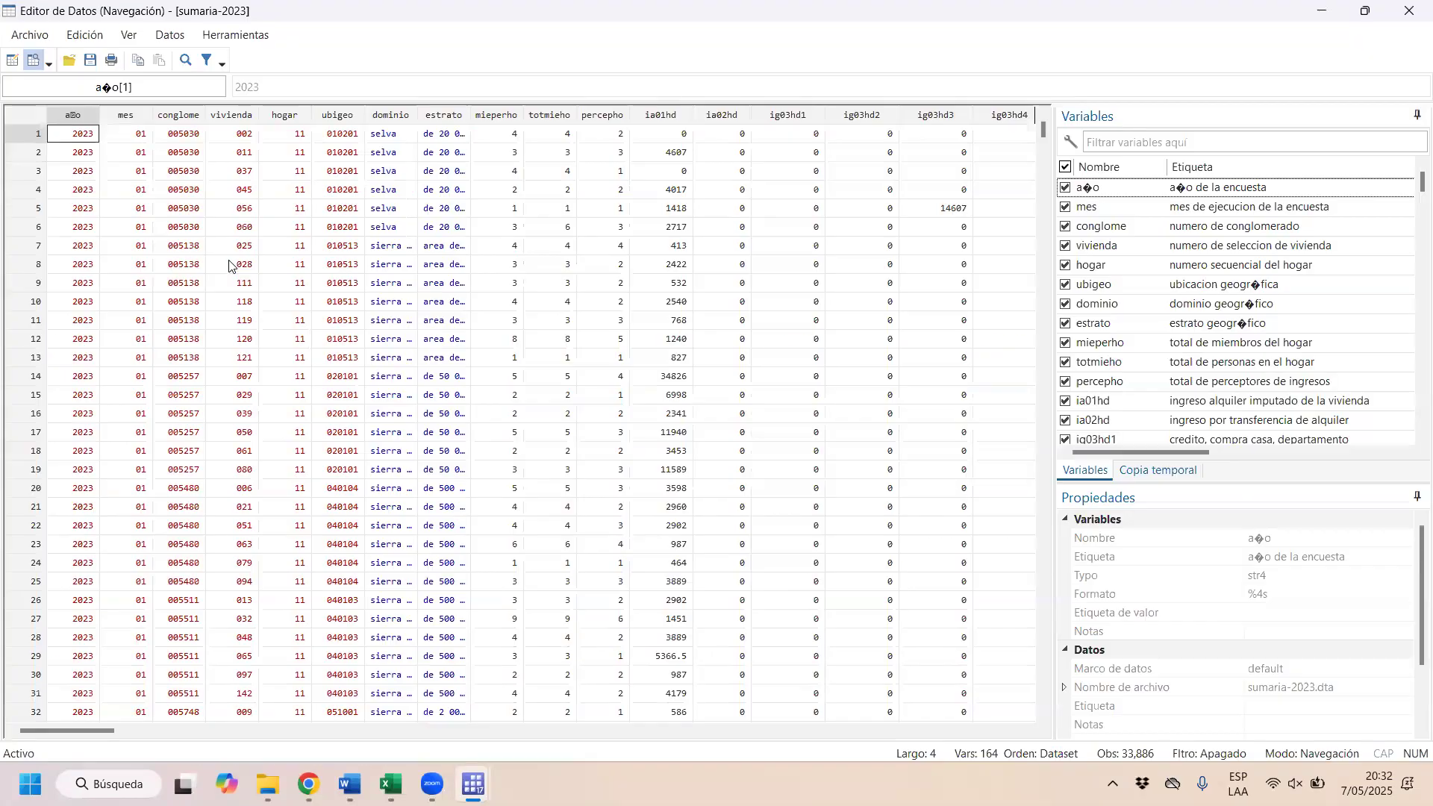
left_click_drag(71, 730, 1005, 730)
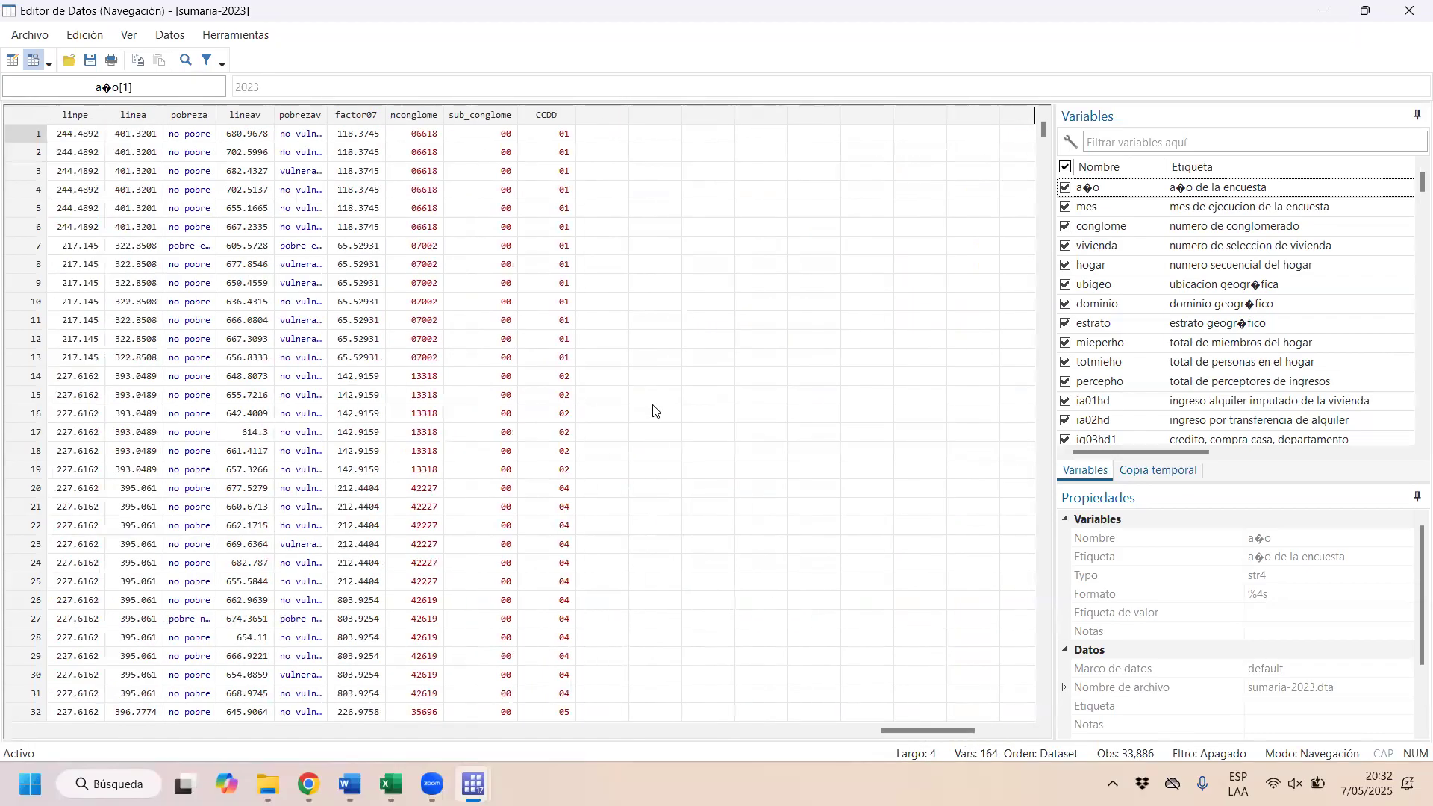
left_click(563, 267)
scroll(563, 271, "down", 20)
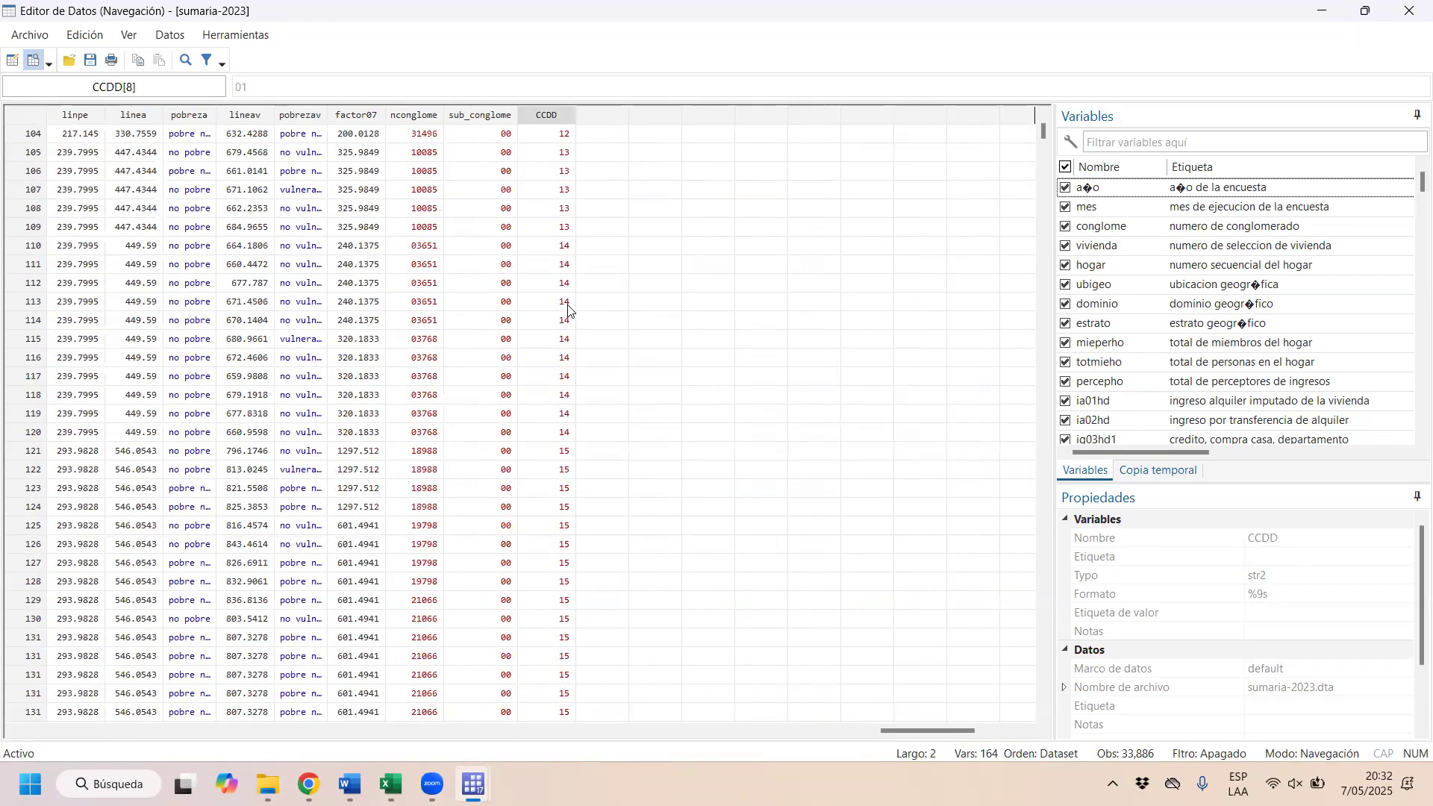
left_click_drag(1043, 145, 1095, 84)
left_click(579, 192)
left_click(558, 212)
scroll(568, 283, "down", 9)
scroll(568, 283, "down", 12)
scroll(571, 321, "down", 12)
left_click(1409, 11)
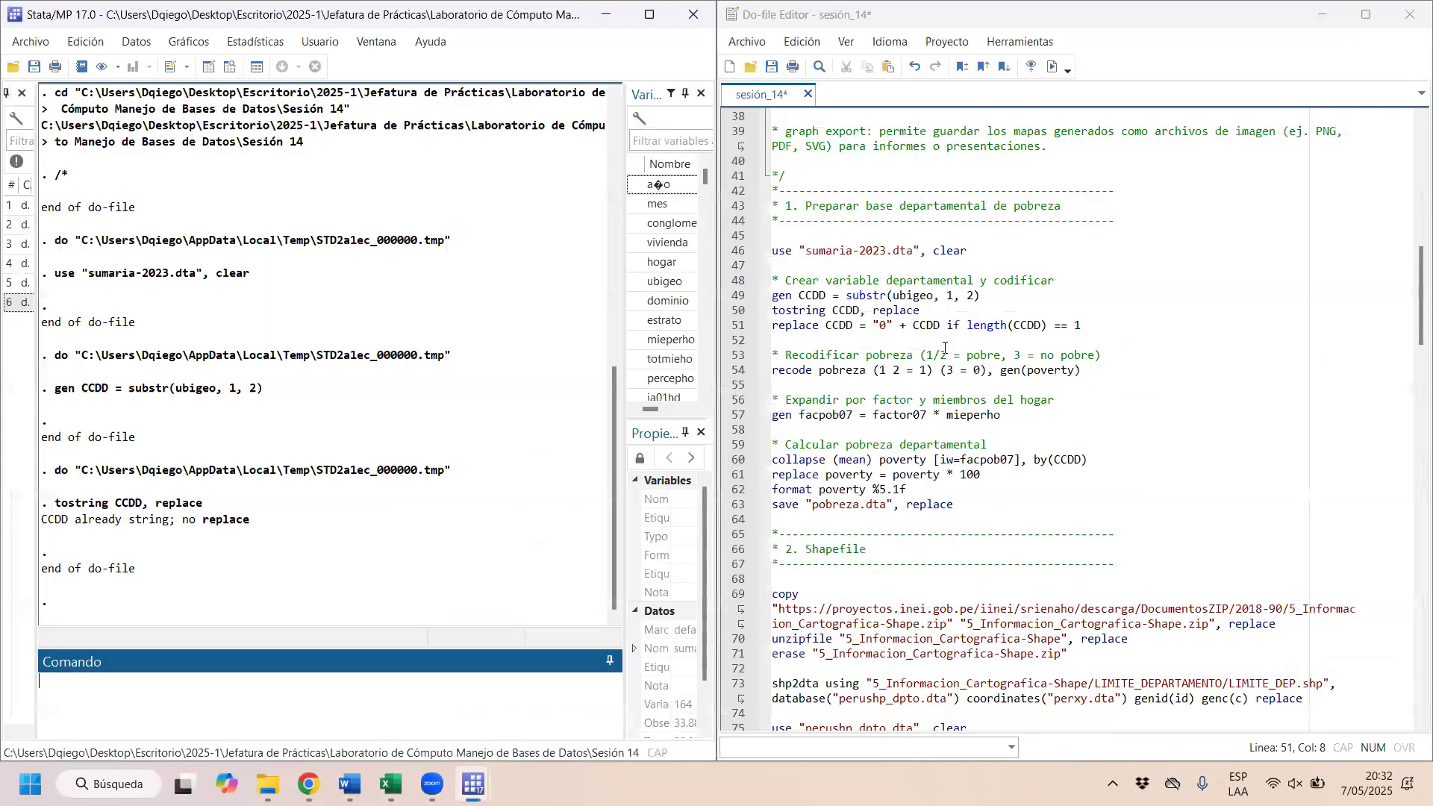
Step: Run the line replace CCDD = "0" + CCDD if length(CCDD) == 1
left_click_drag(821, 329, 1047, 328)
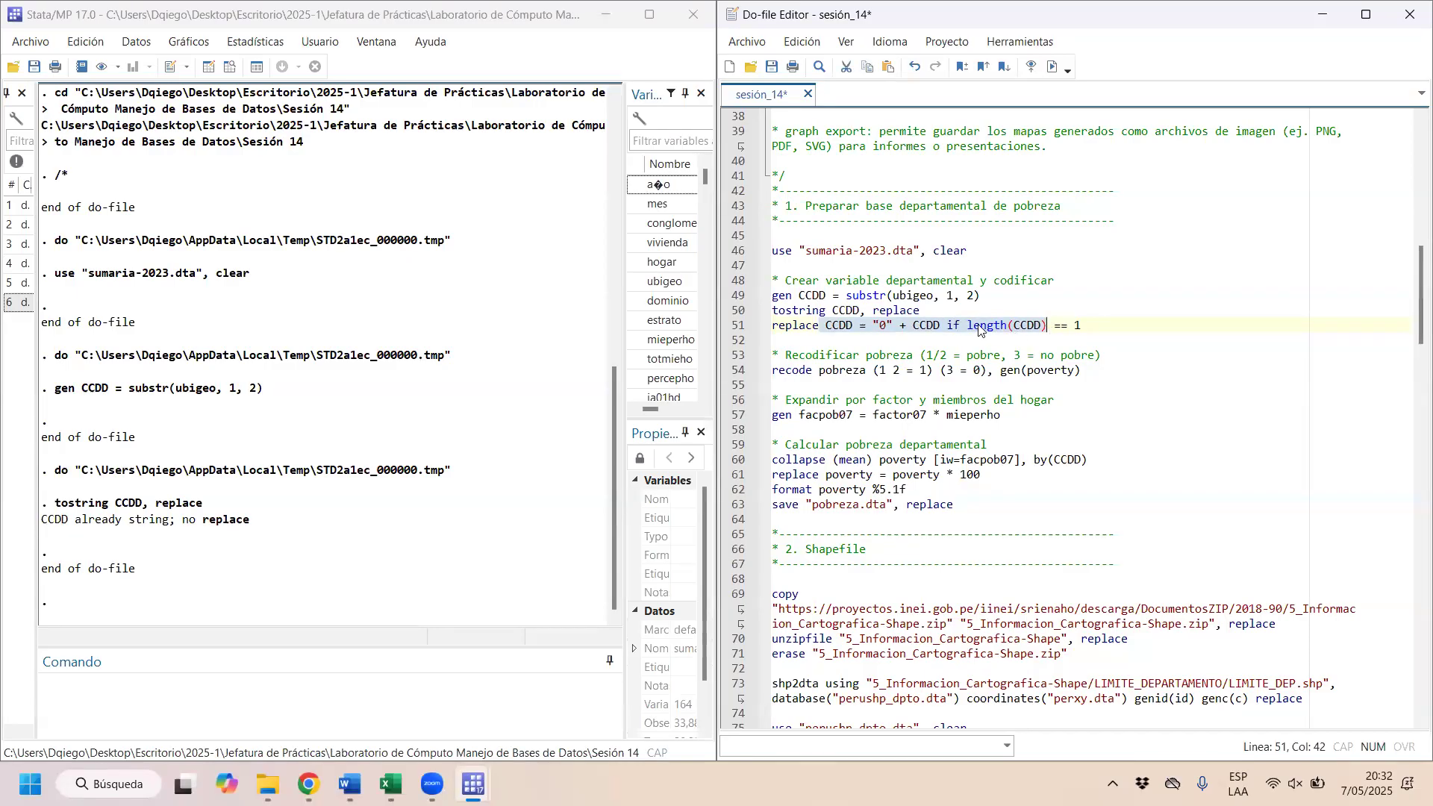
left_click(1053, 67)
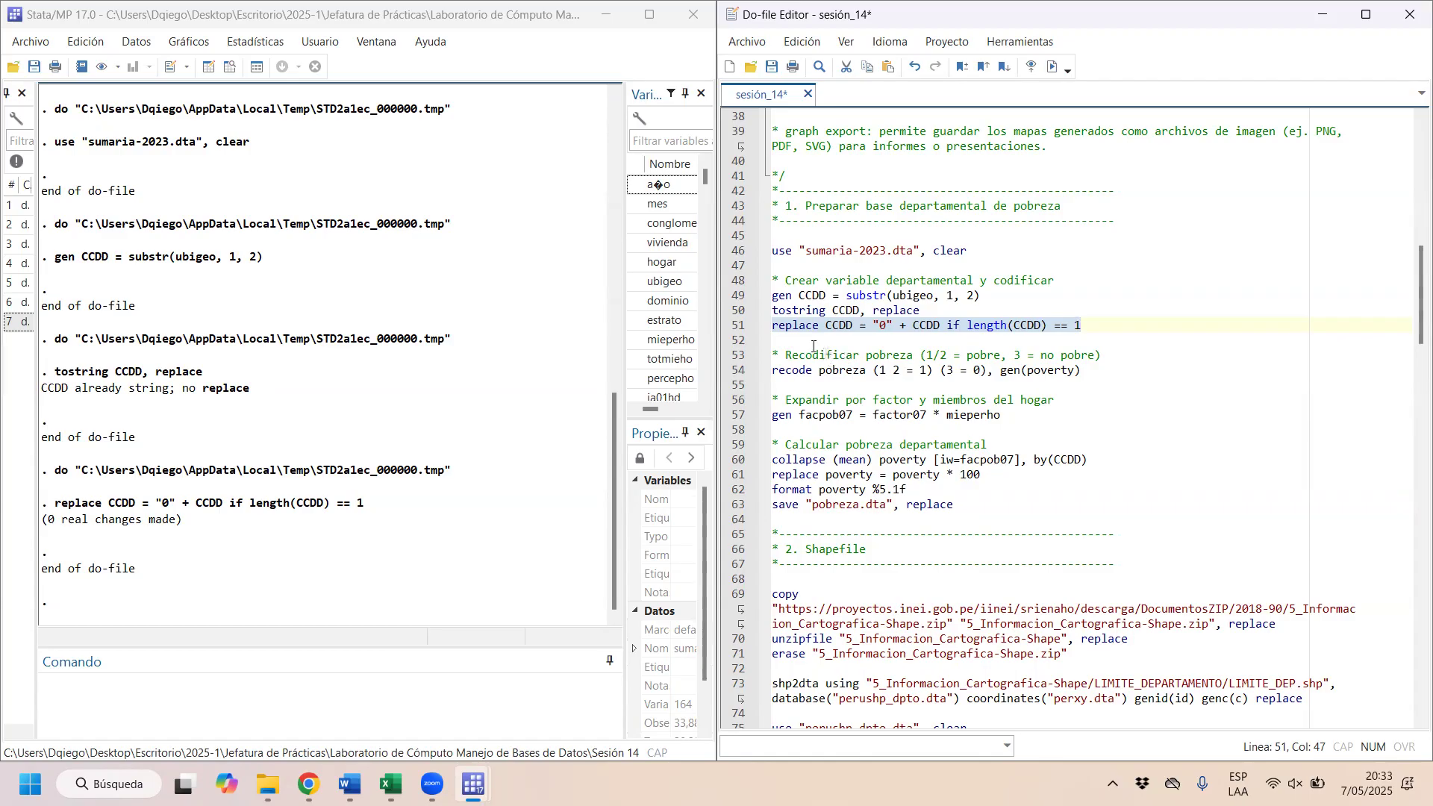
Step: Tabulate the pobreza variable with the command tab pobreza
left_click(387, 685)
type("ta")
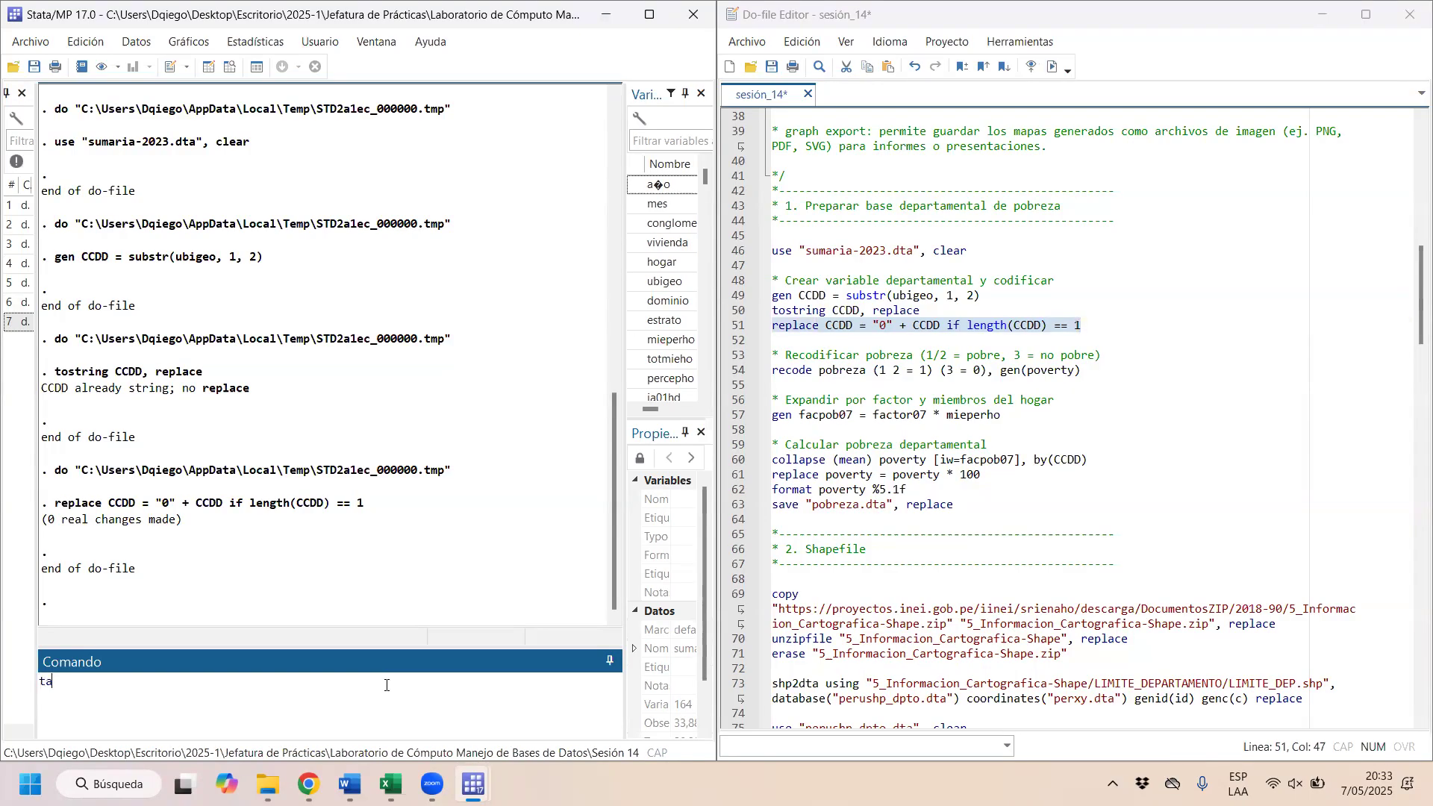
type("b pobraza")
key("BackSpace")
key("BackSpace")
key("BackSpace")
type("eza")
key("Return")
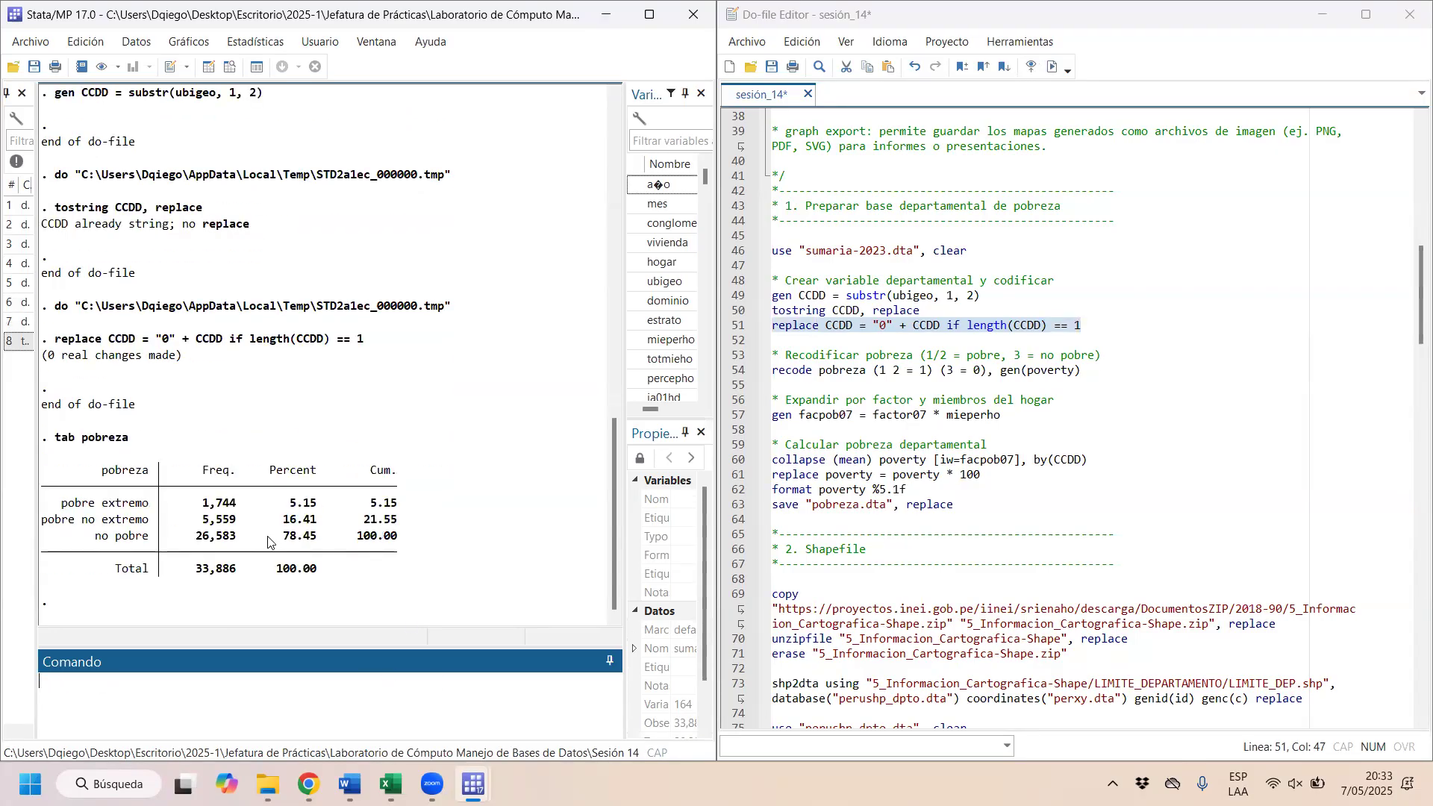
Step: Examine the pobre extremo, pobre no extremo and no pobre categories in the table, highlighting the two poor groups together
left_click_drag(61, 505, 146, 500)
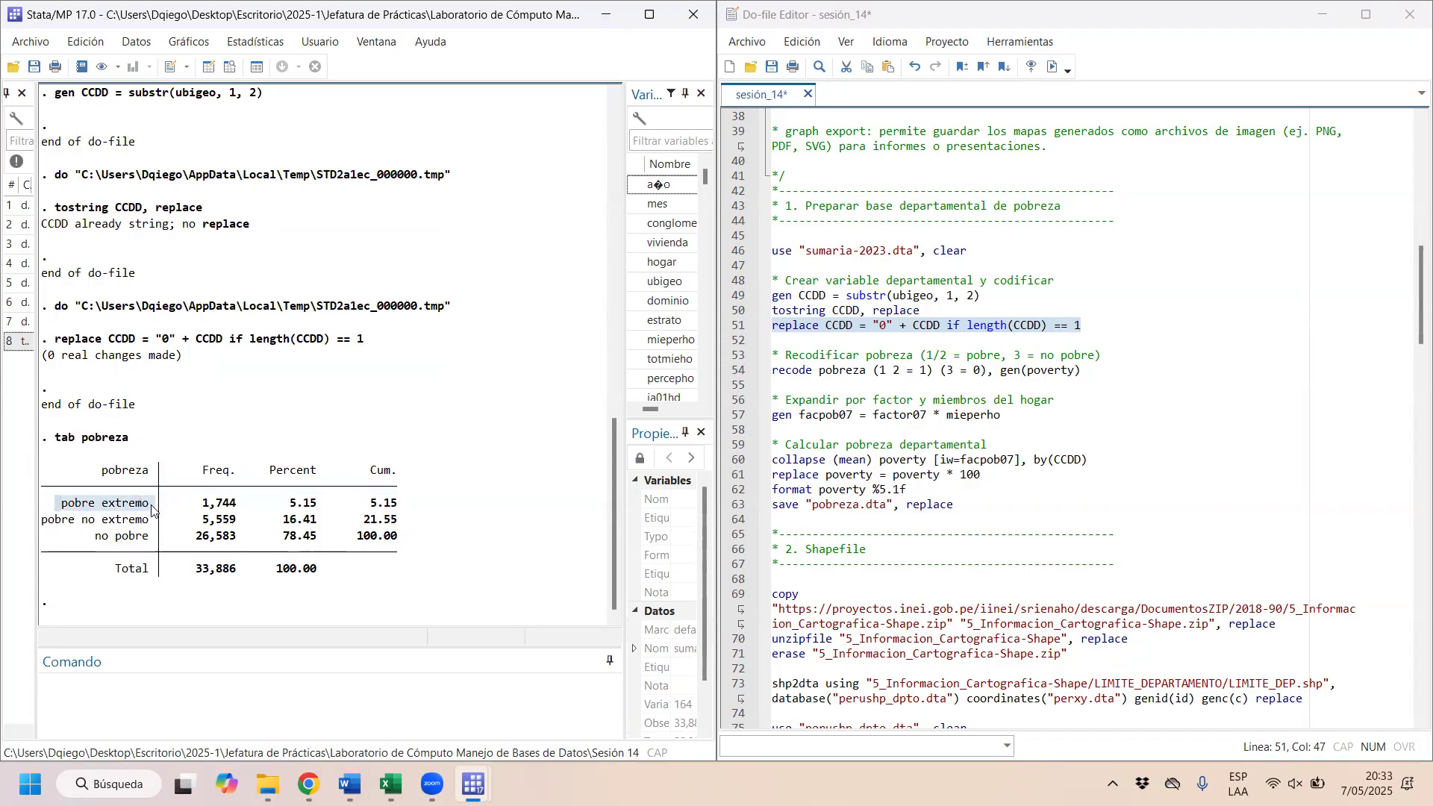
left_click(56, 529)
left_click_drag(56, 527, 155, 539)
left_click(92, 543)
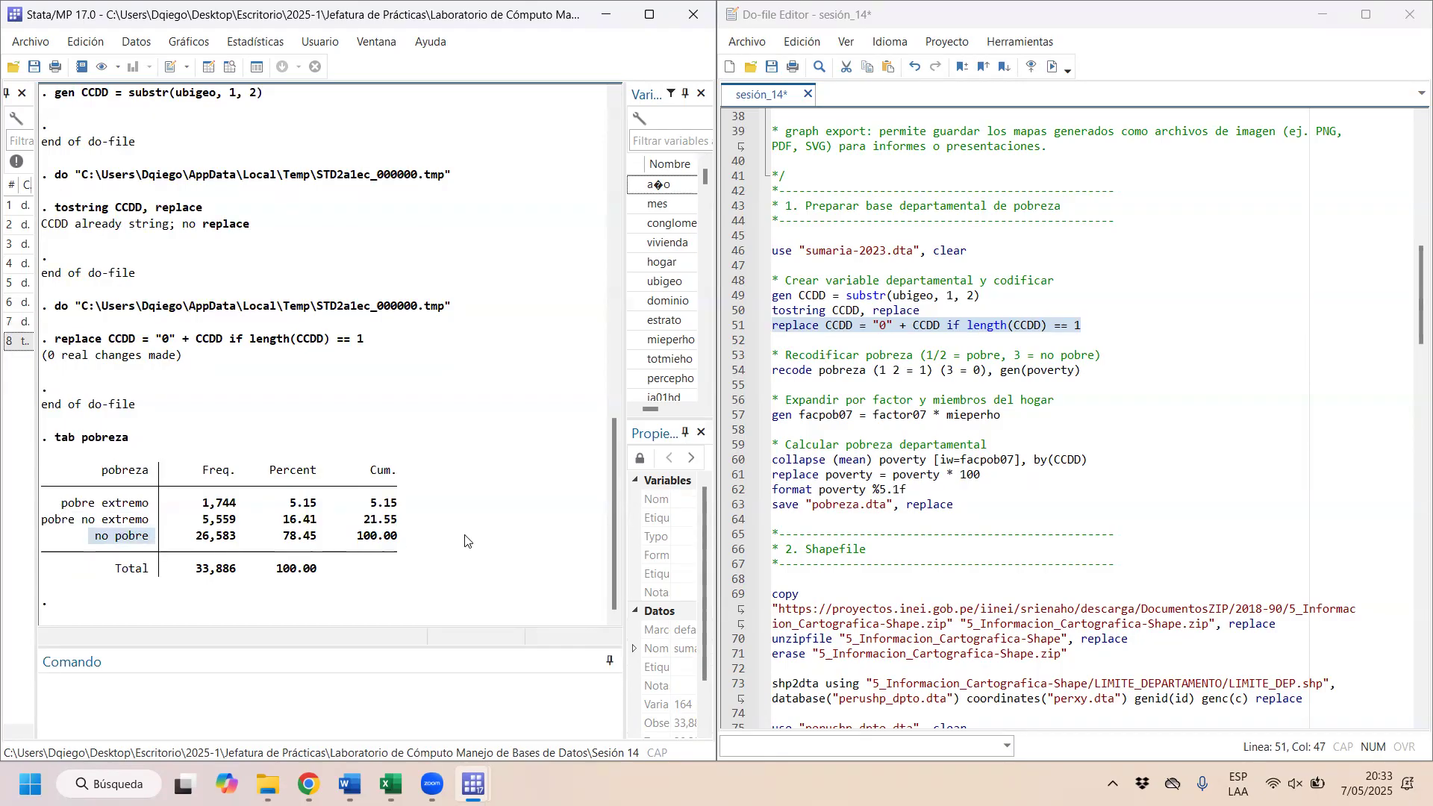
left_click_drag(400, 520, 49, 506)
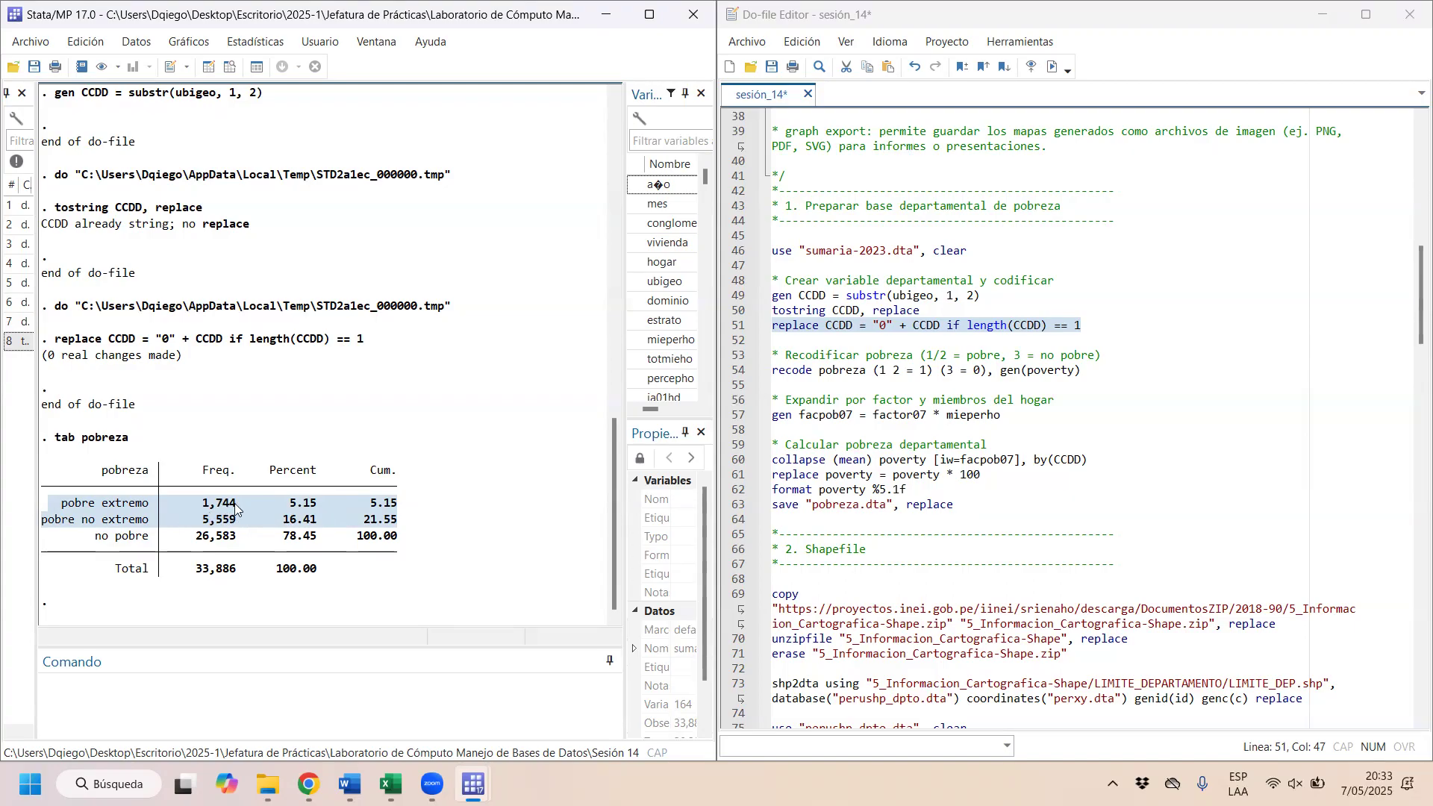
Step: Review the recoding rules and run recode pobreza (1 2 = 1) (3 = 0), gen(poverty)
left_click_drag(773, 370, 901, 369)
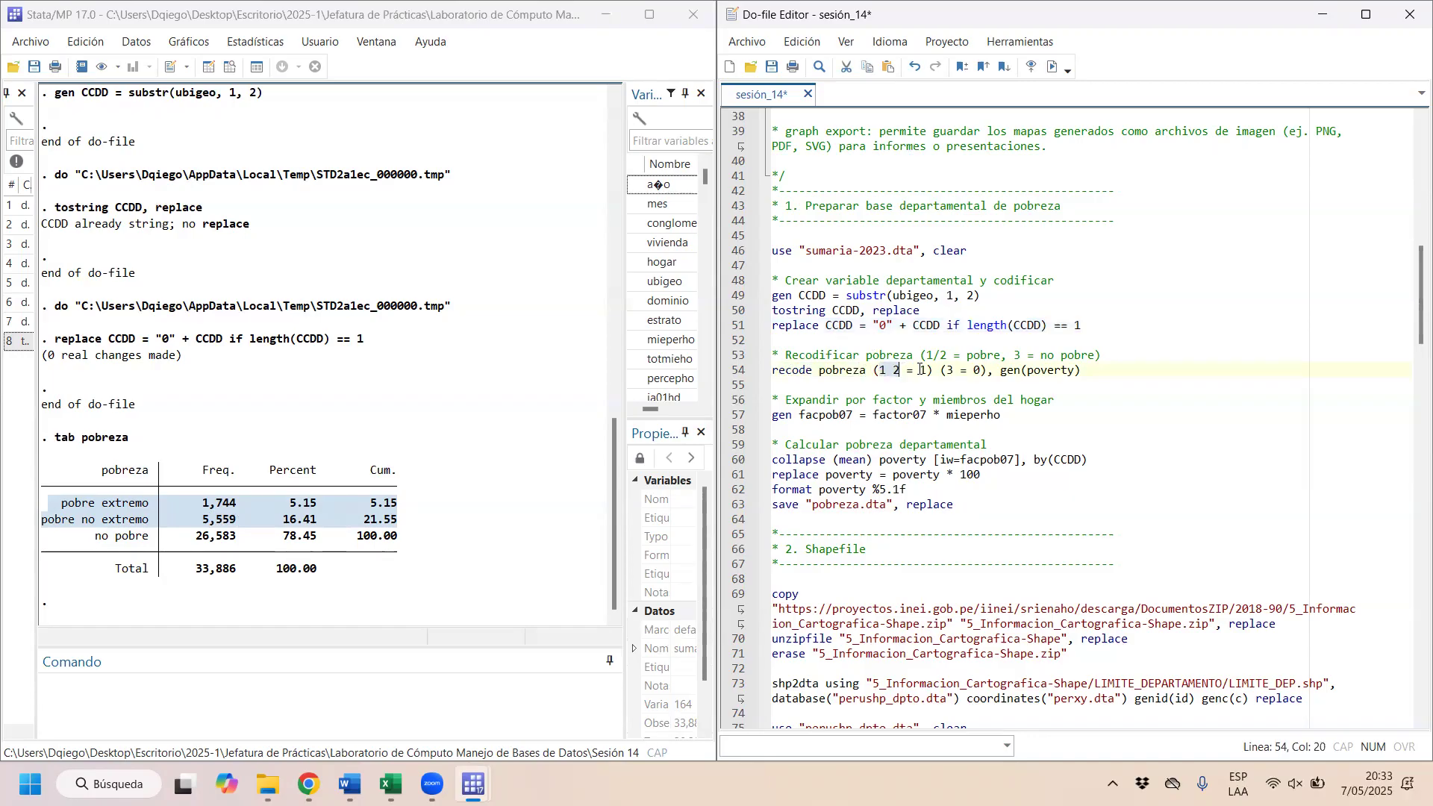
left_click(925, 370)
left_click(945, 369)
left_click(972, 370)
left_click_drag(1089, 370, 753, 371)
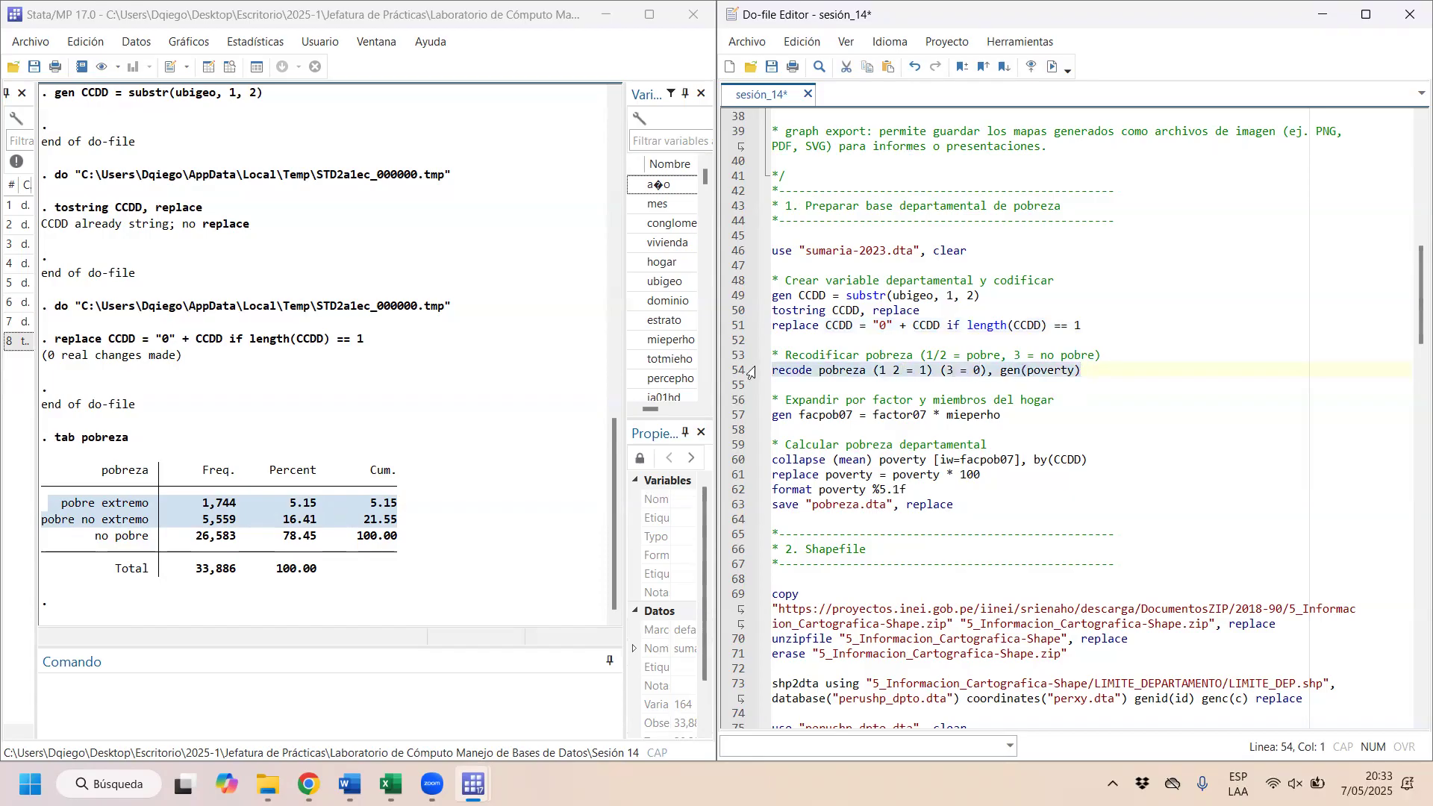
left_click(1052, 68)
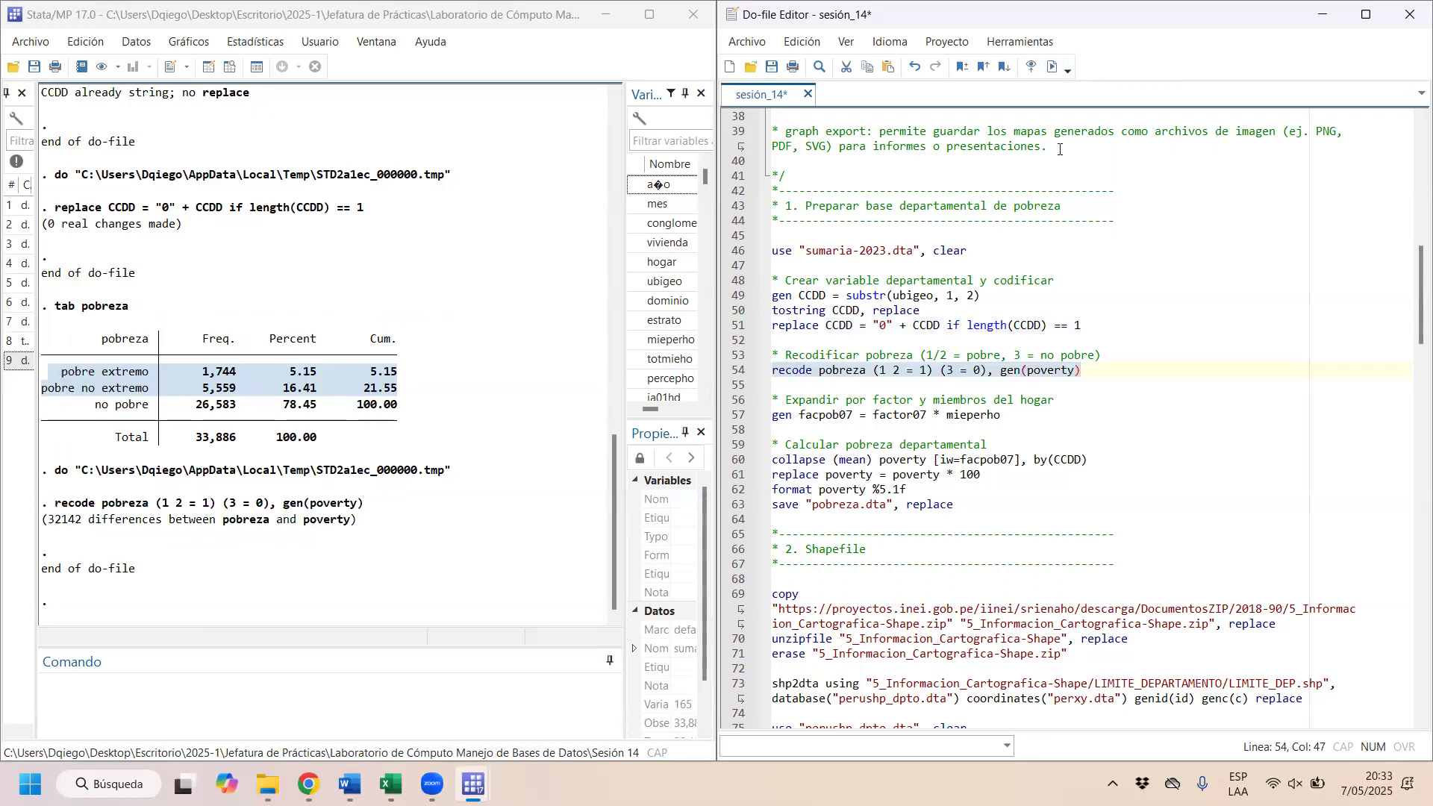
Step: Highlight the gen facpob07 line, widen the variables list and inspect the properties of factor07
left_click(1014, 414)
left_click_drag(1014, 414, 755, 422)
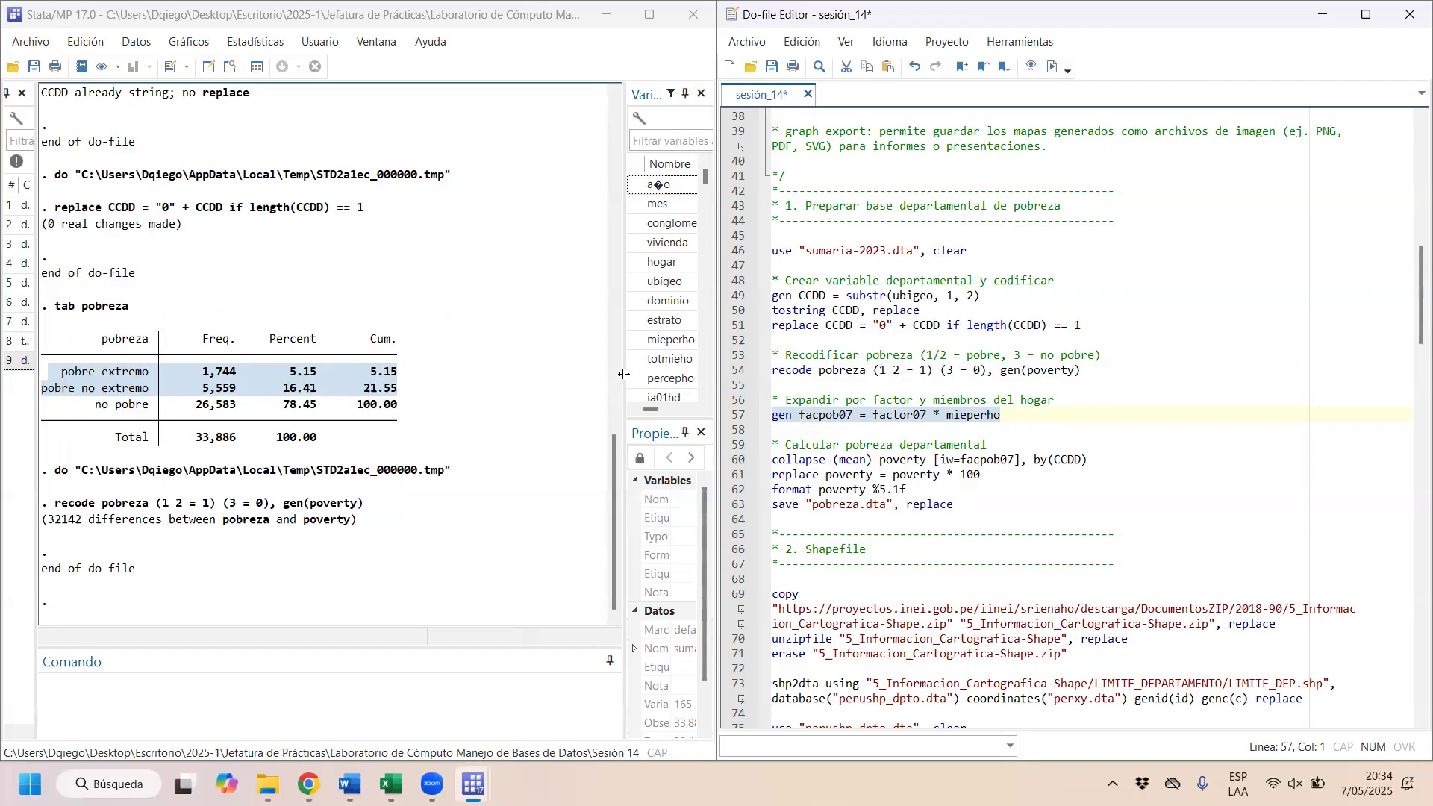
left_click_drag(621, 379, 516, 379)
scroll(612, 298, "down", 20)
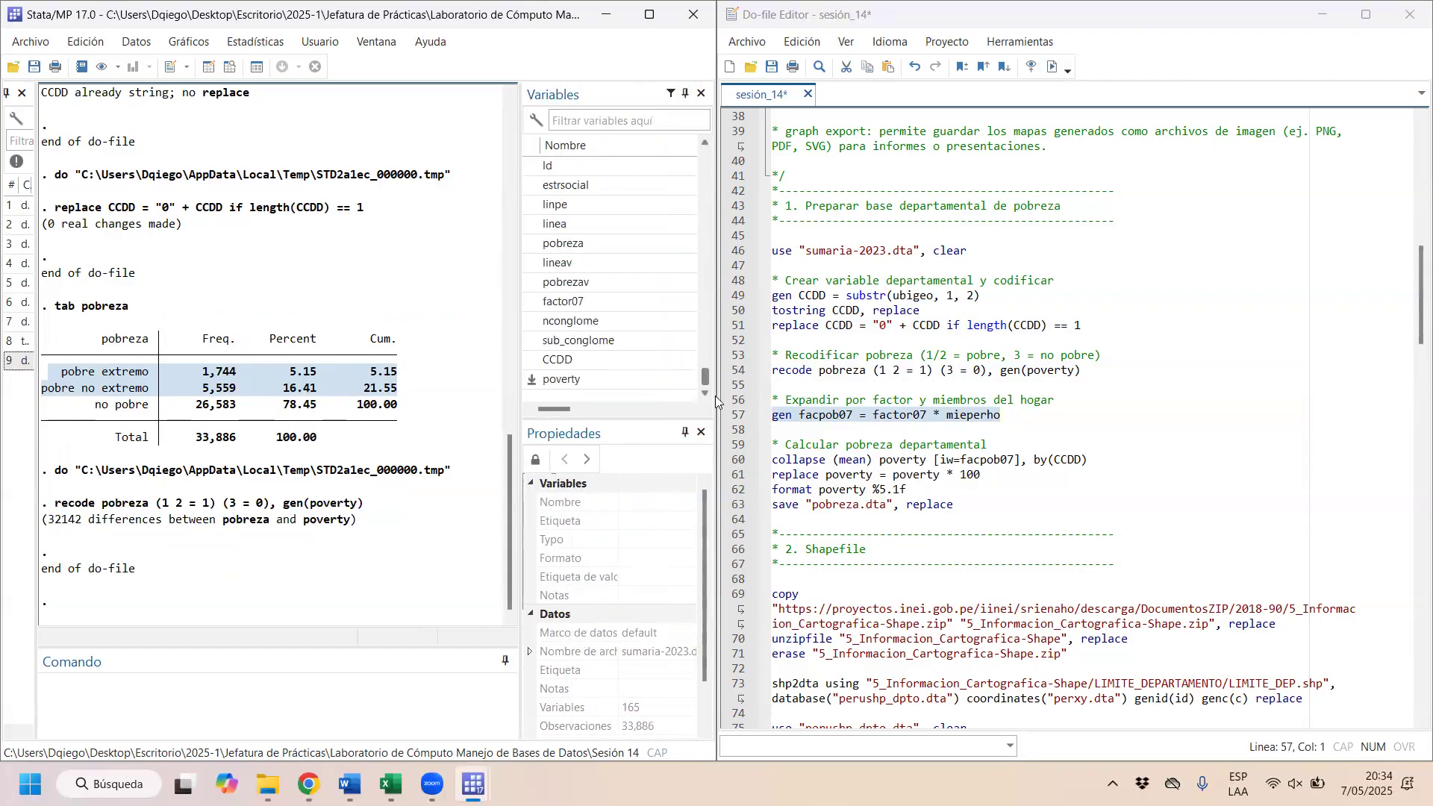
left_click(583, 303)
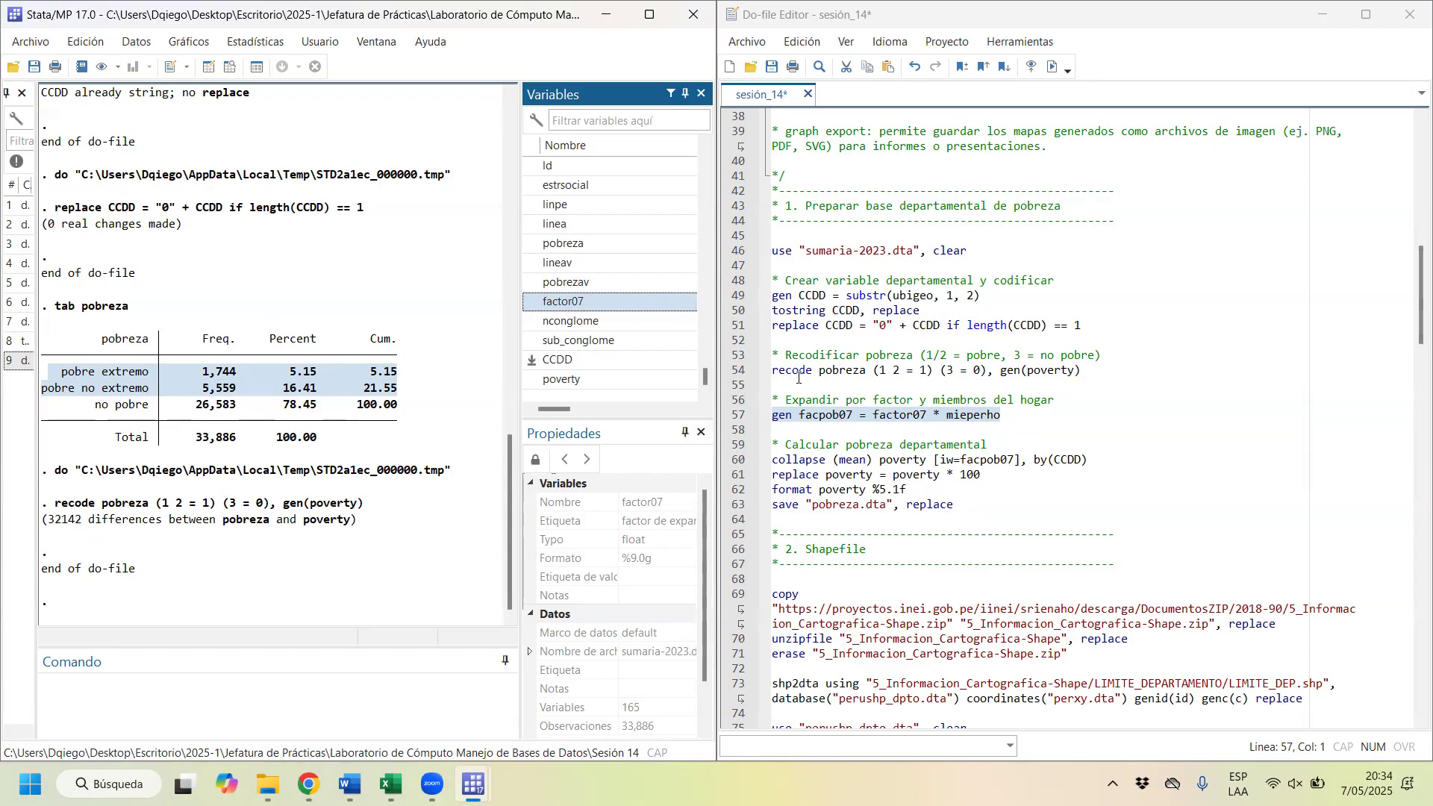
Step: Review the factor07 and mieperho terms, and run gen facpob07 = factor07 * mieperho
left_click(962, 420)
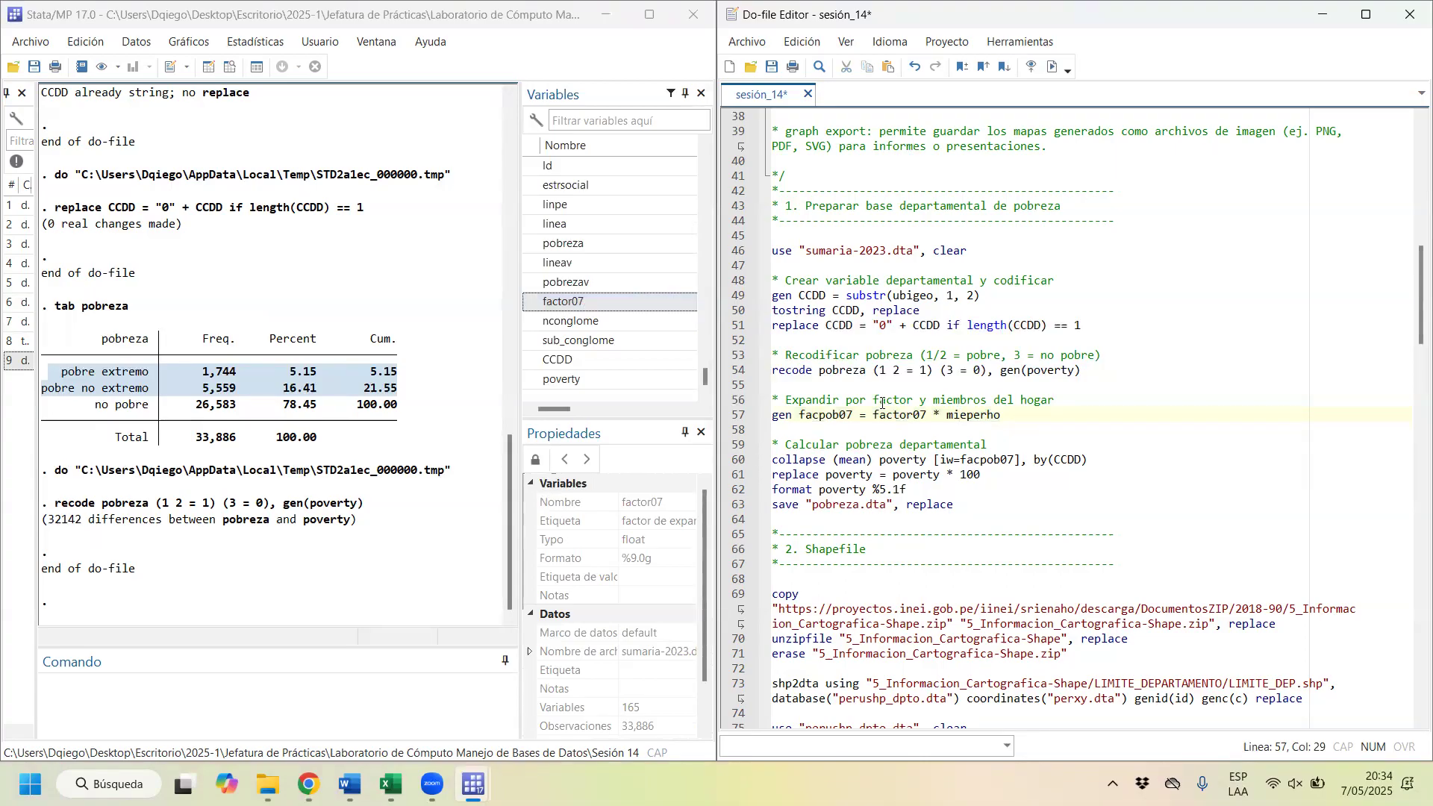
left_click_drag(873, 416, 905, 423)
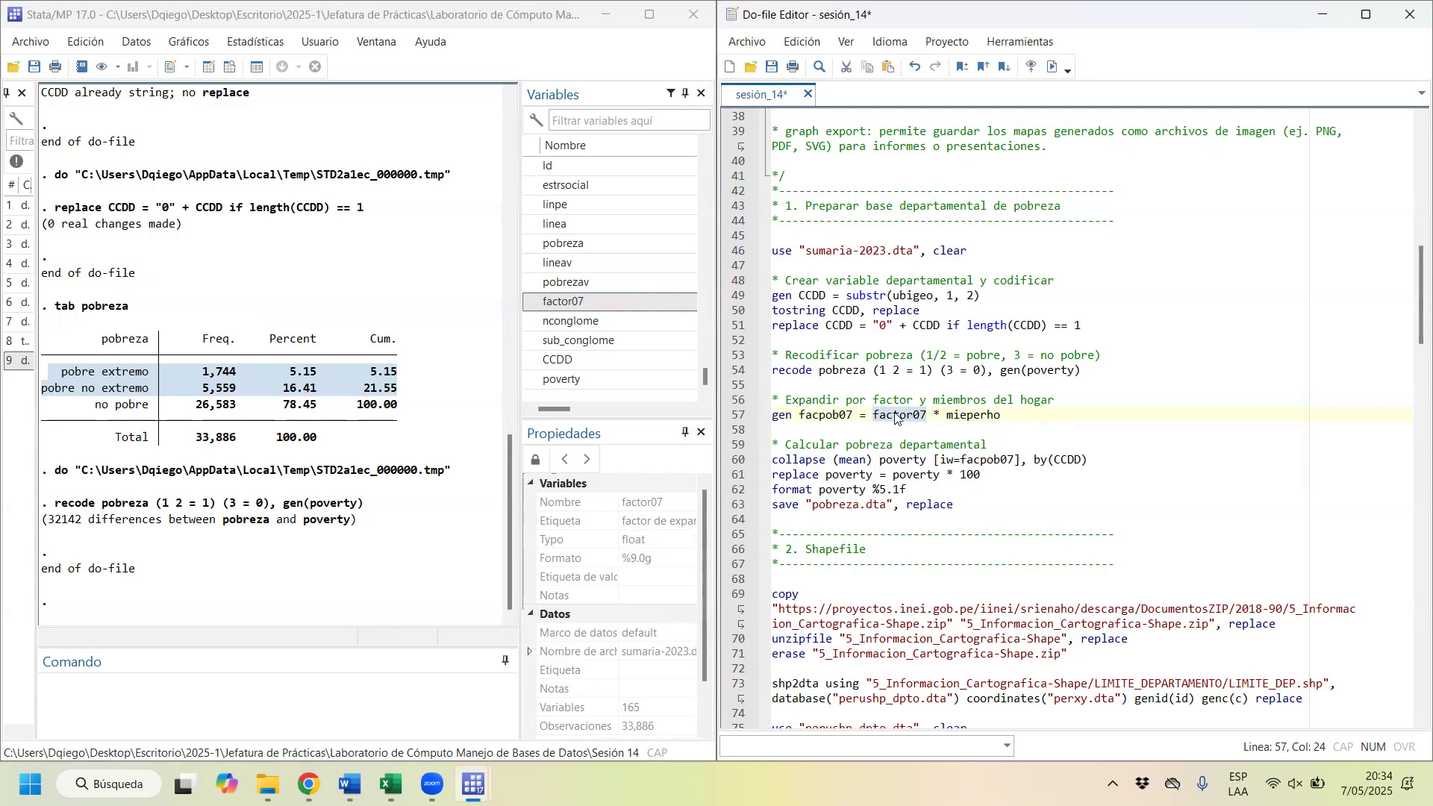
left_click_drag(1000, 417, 871, 418)
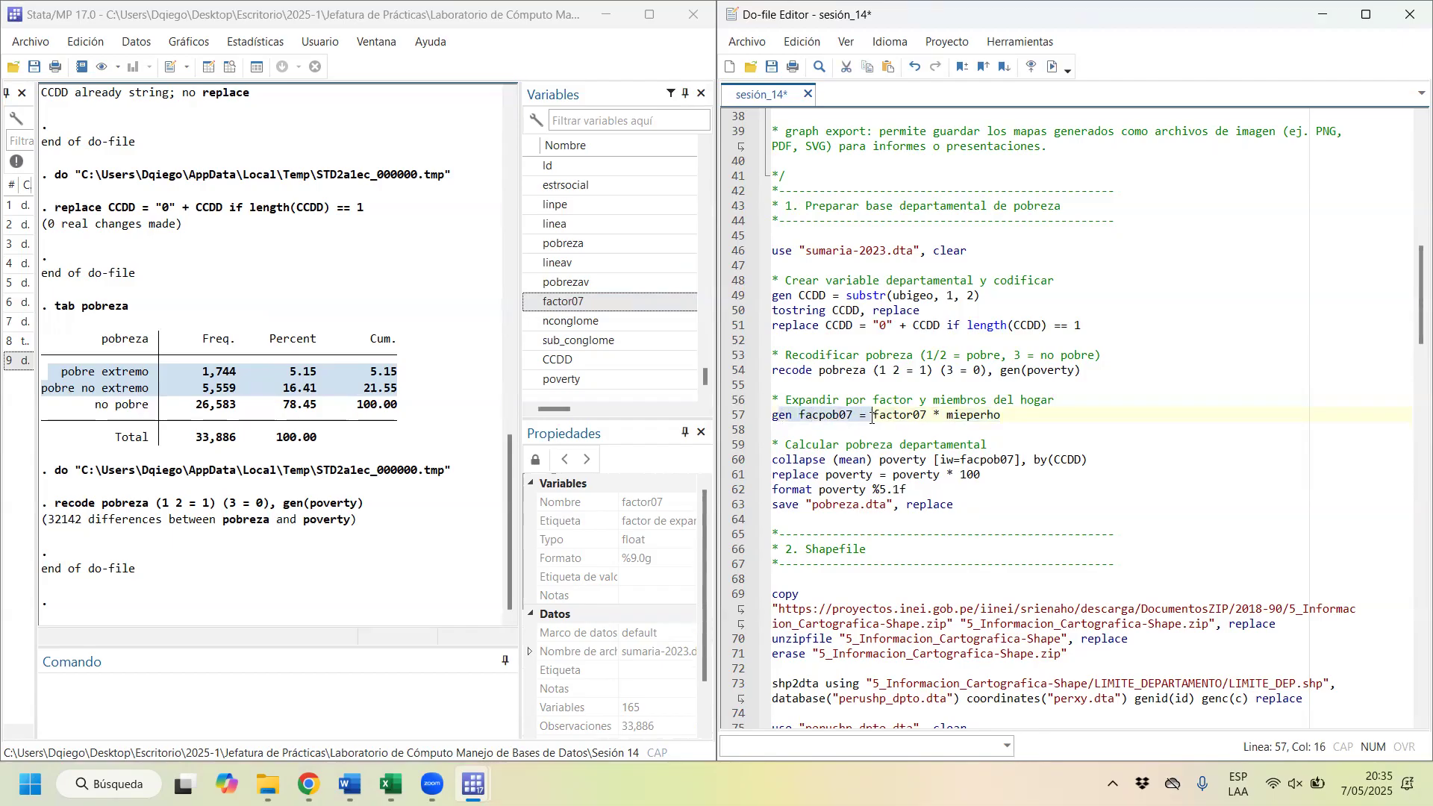
left_click(1052, 67)
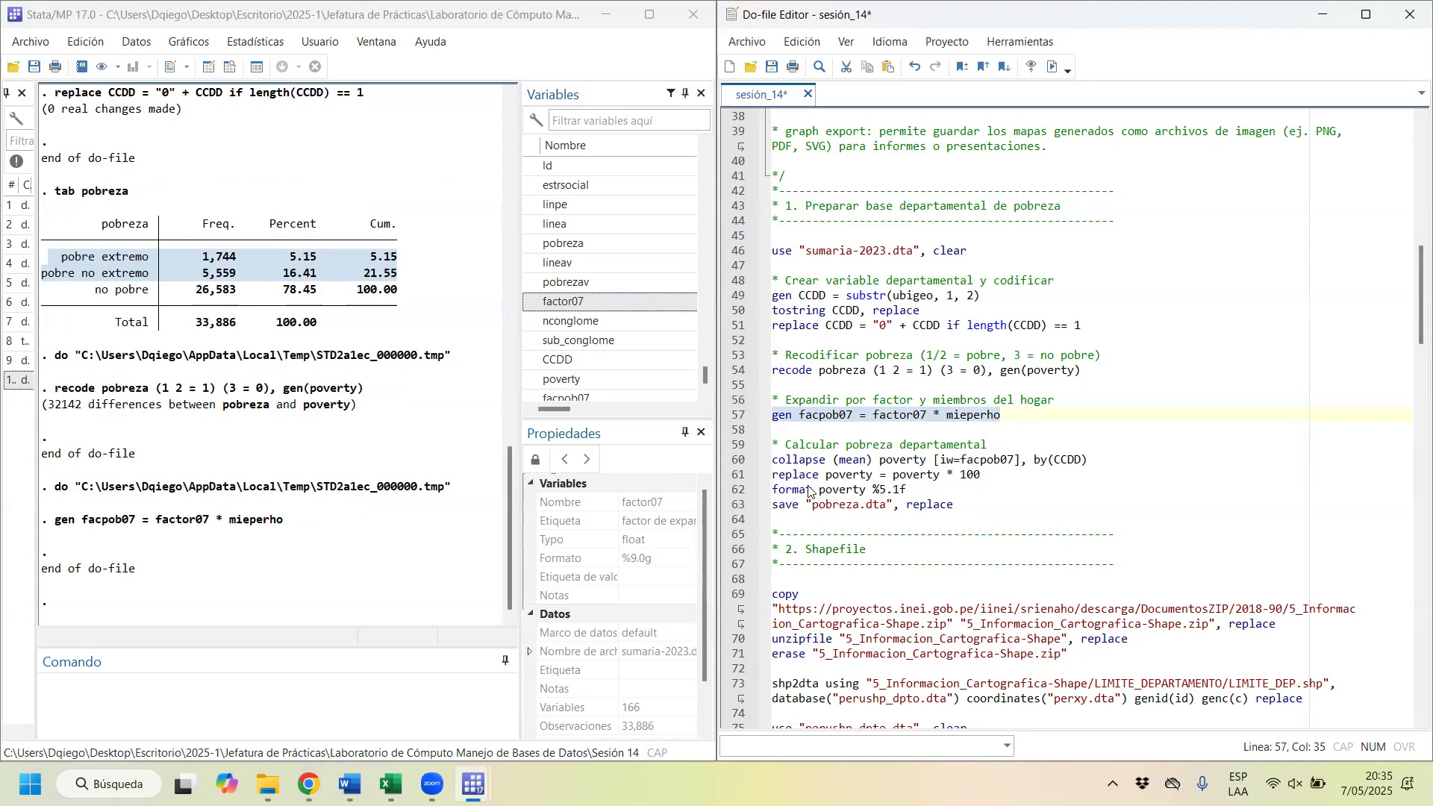
Step: Collapse the data to mean poverty by department by running collapse (mean) poverty [iw=facpob07], by(CCDD)
left_click_drag(799, 463, 1098, 456)
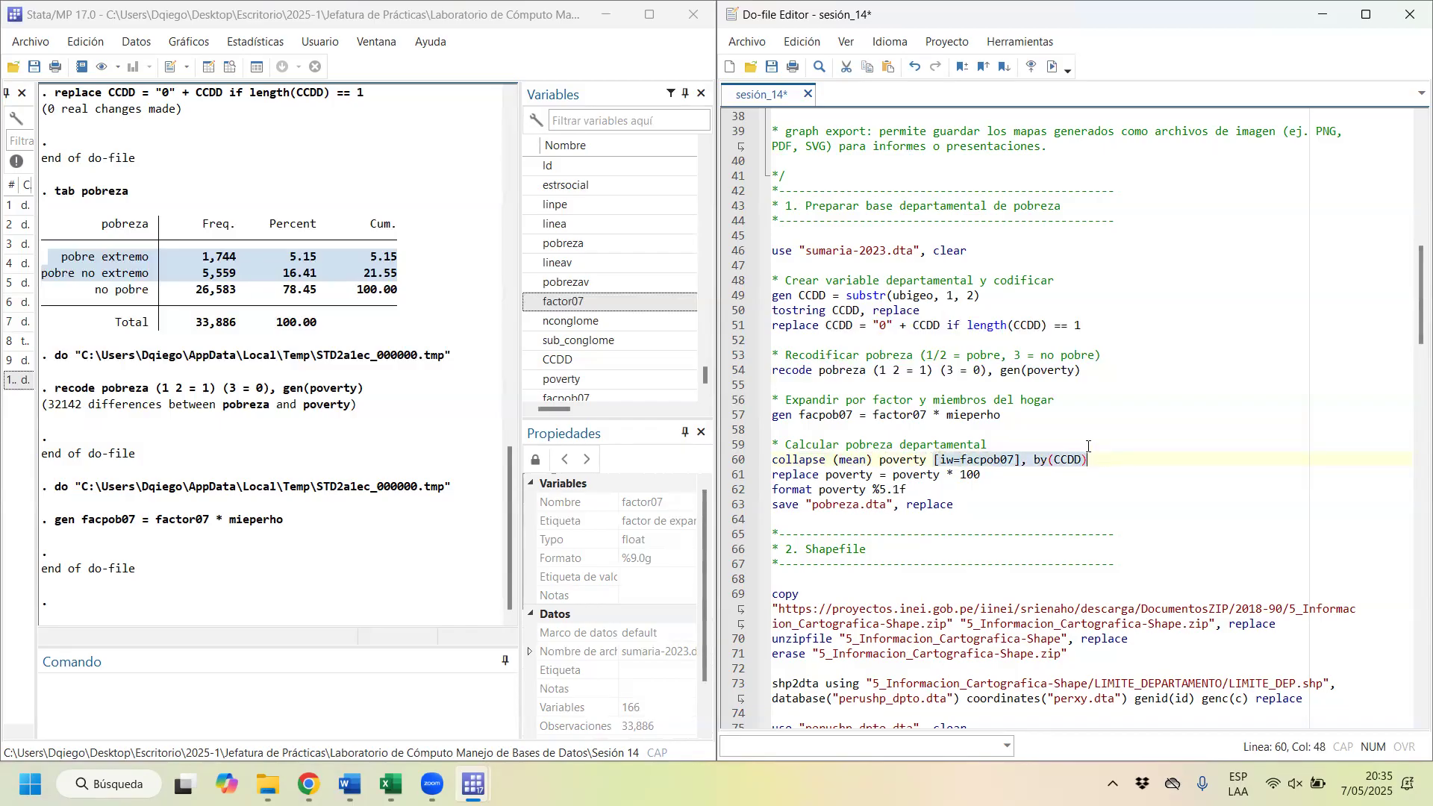
triple_click(1104, 459)
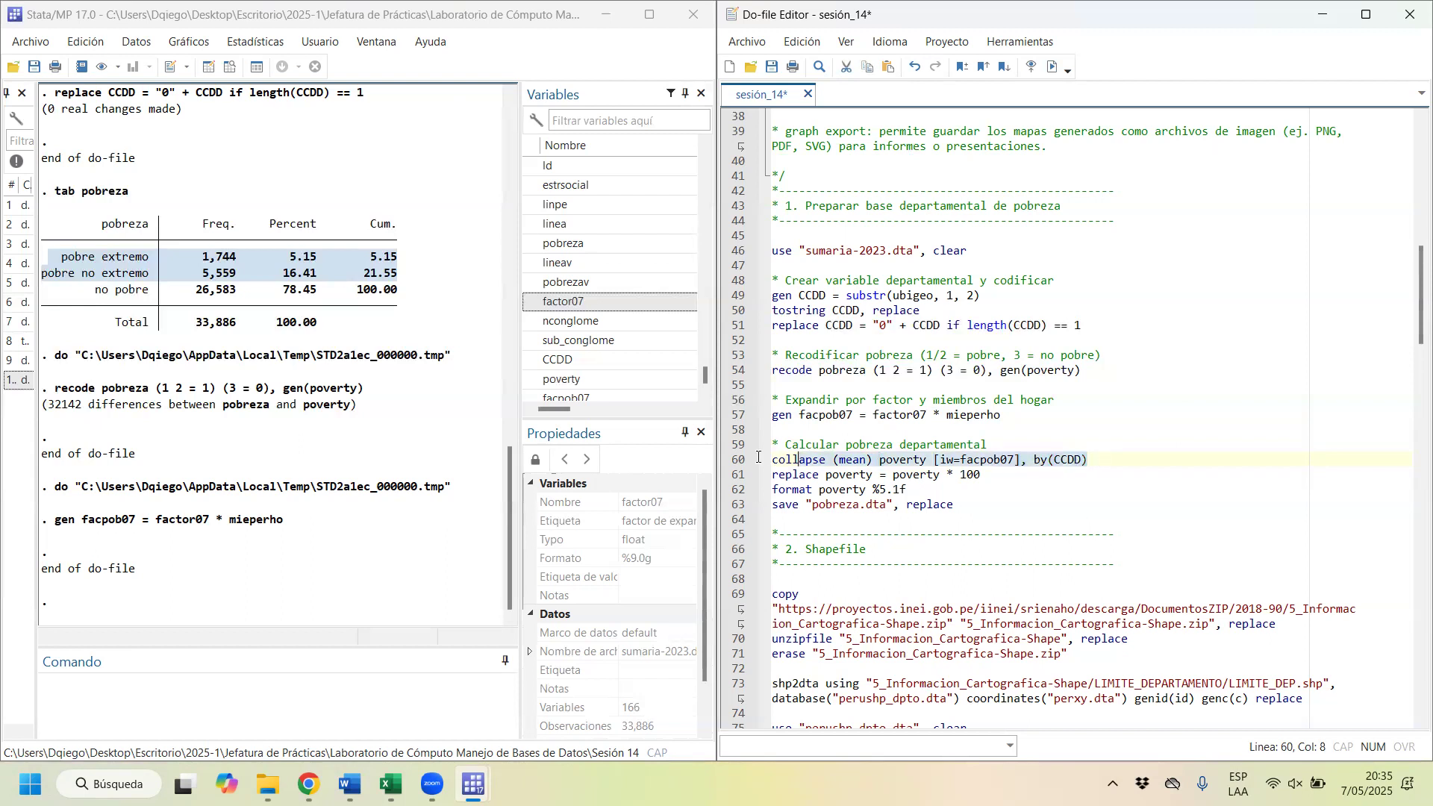
left_click(1052, 66)
Step: Browse the collapsed dataset and highlight the row of department 25
left_click(235, 68)
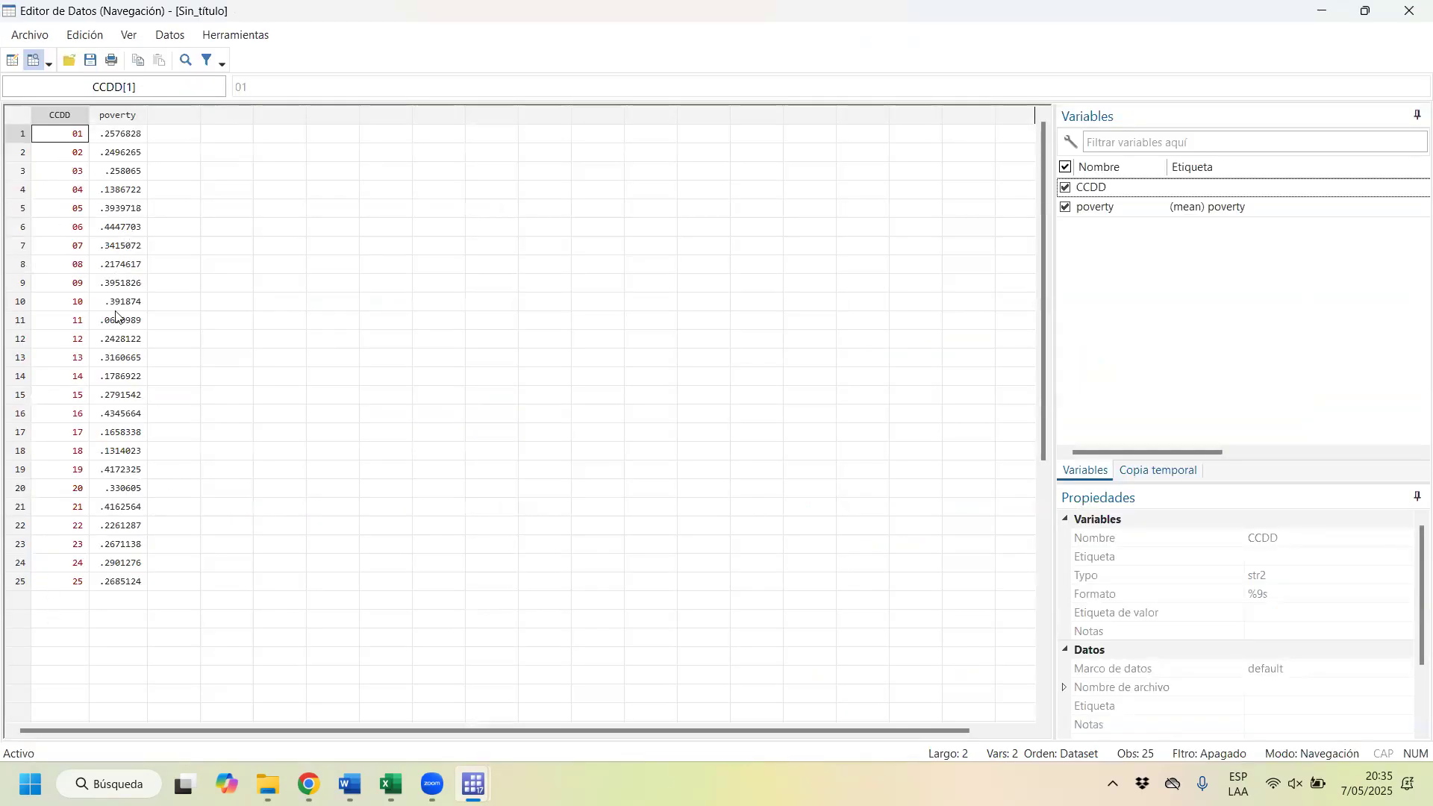
left_click(20, 582)
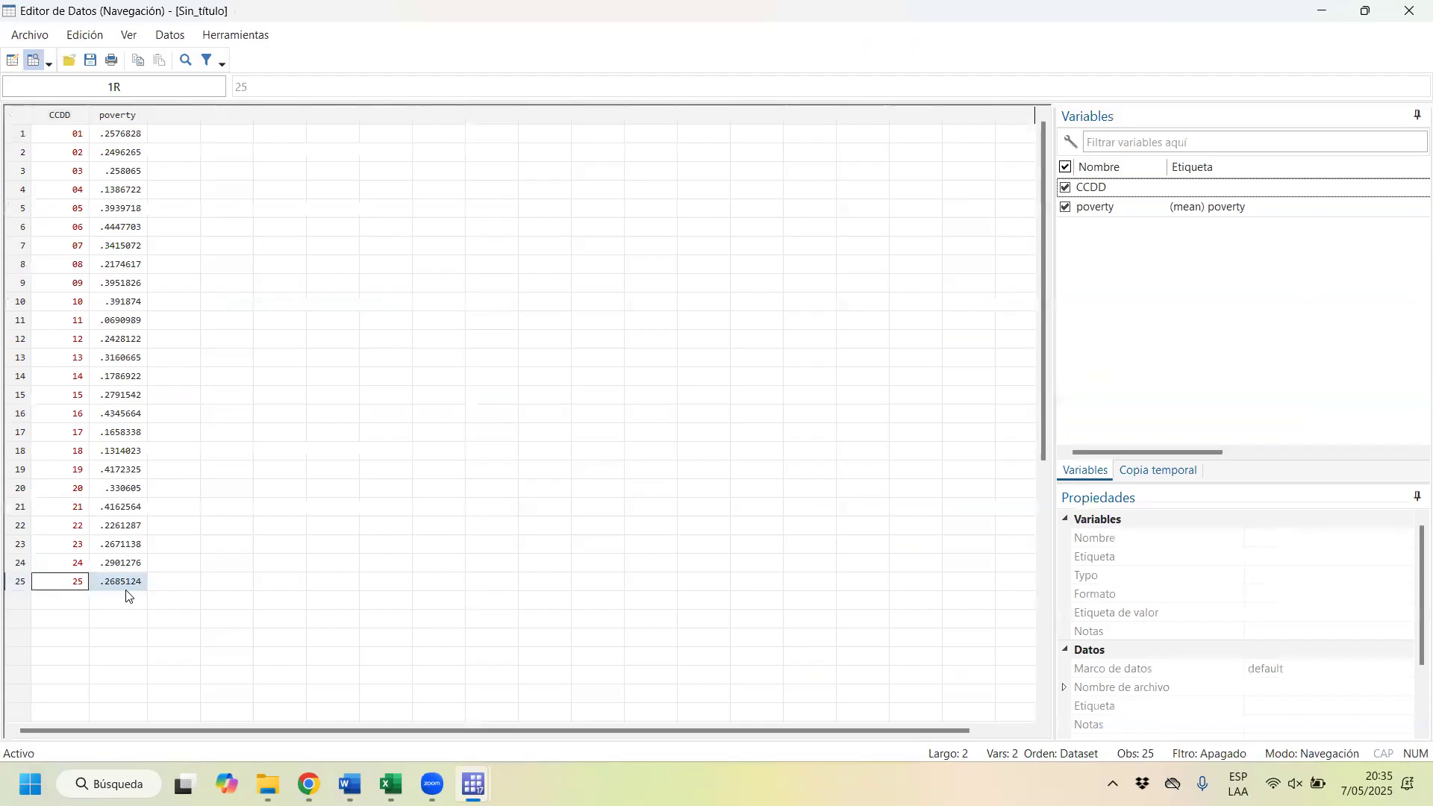
Step: Highlight the row of department 11, close the data browser and convert poverty to percentages by running replace poverty = poverty * 100
left_click(24, 325)
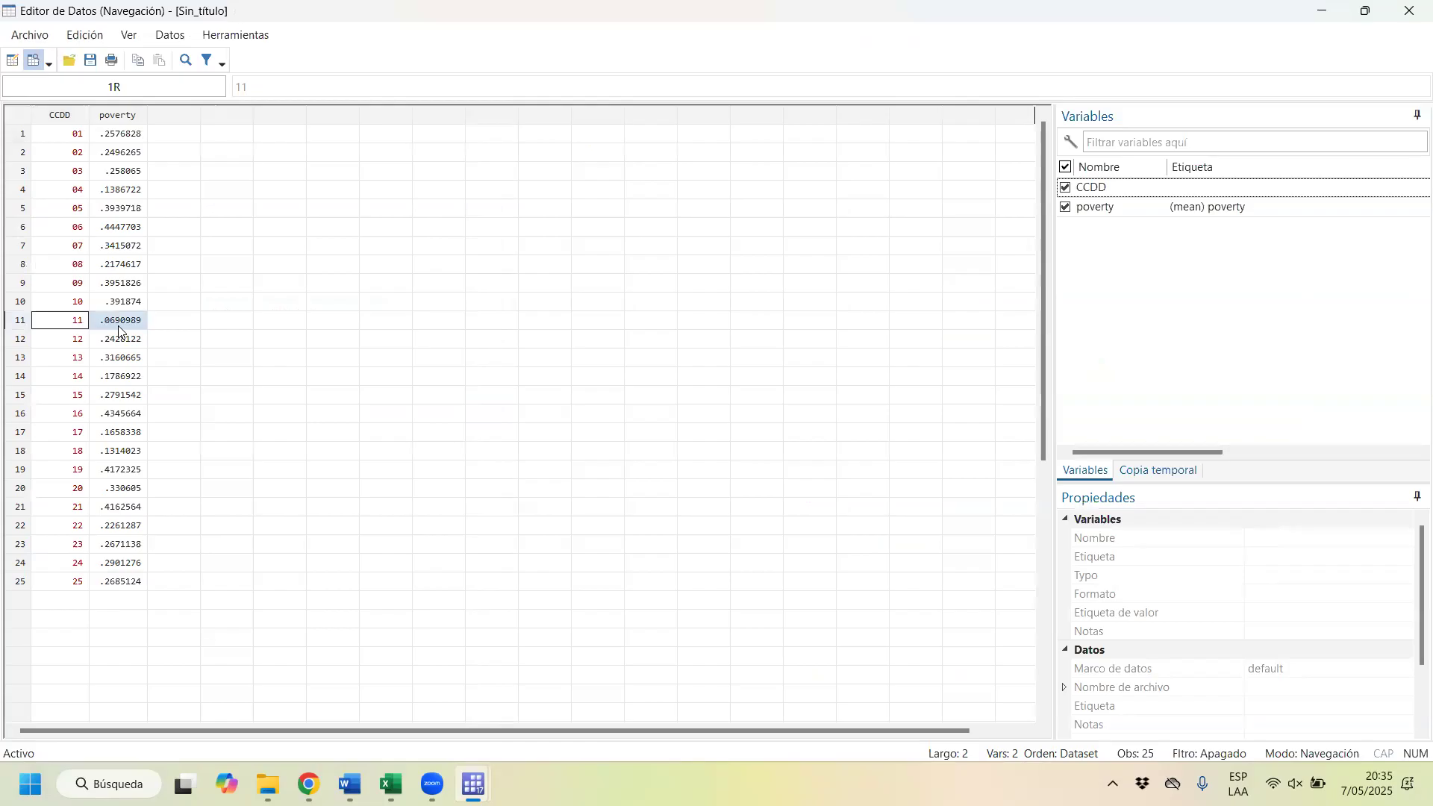
left_click(1410, 12)
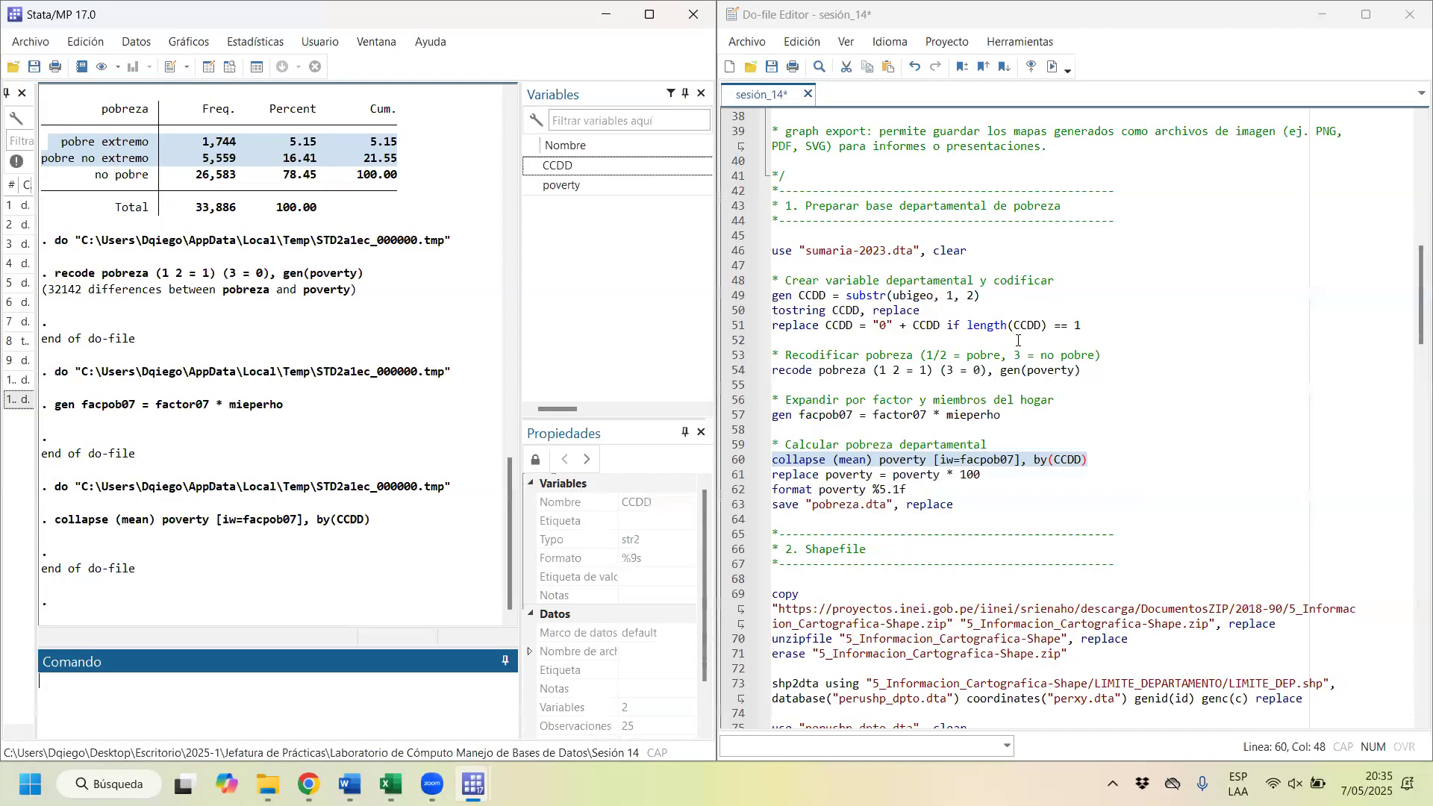
left_click_drag(993, 467, 747, 473)
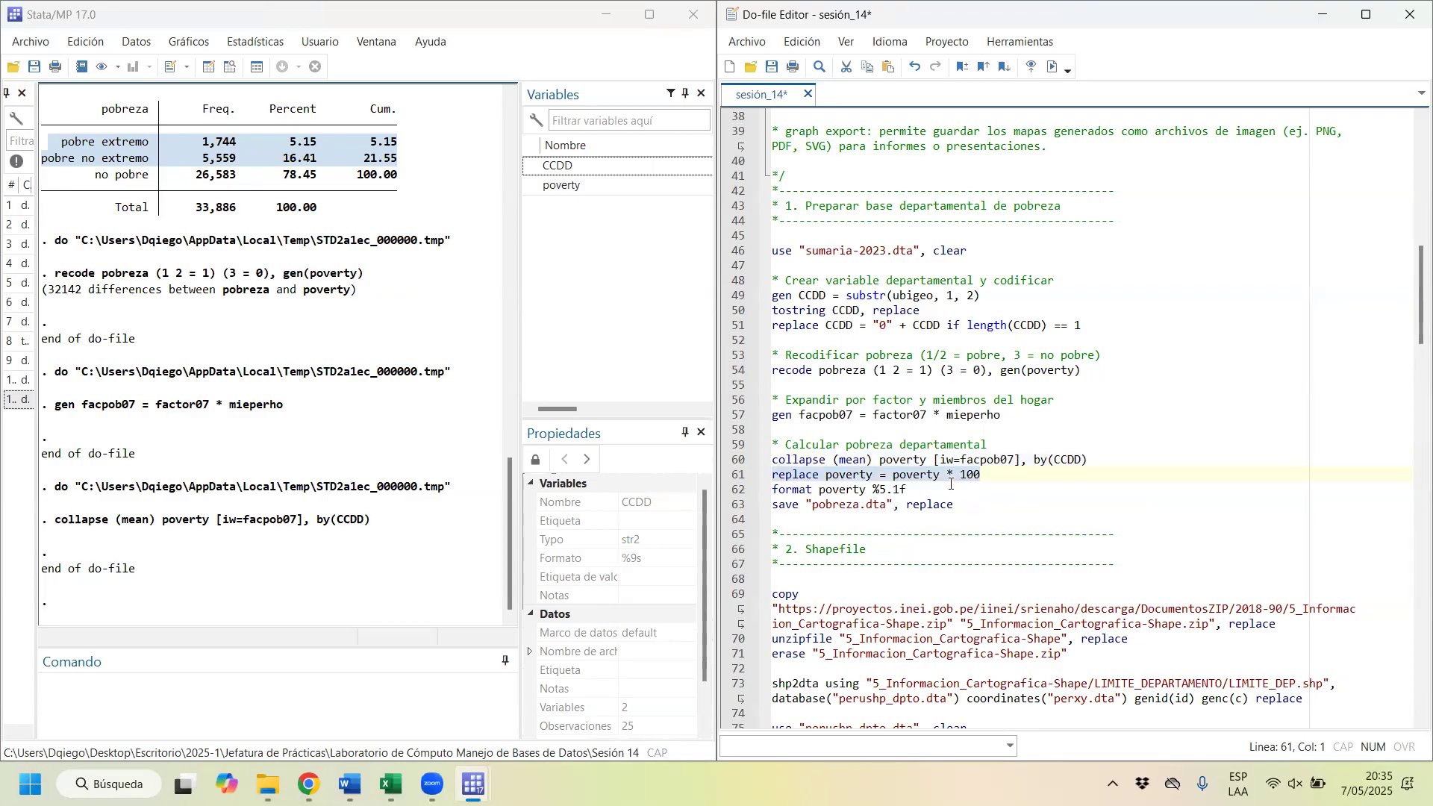
left_click(1052, 66)
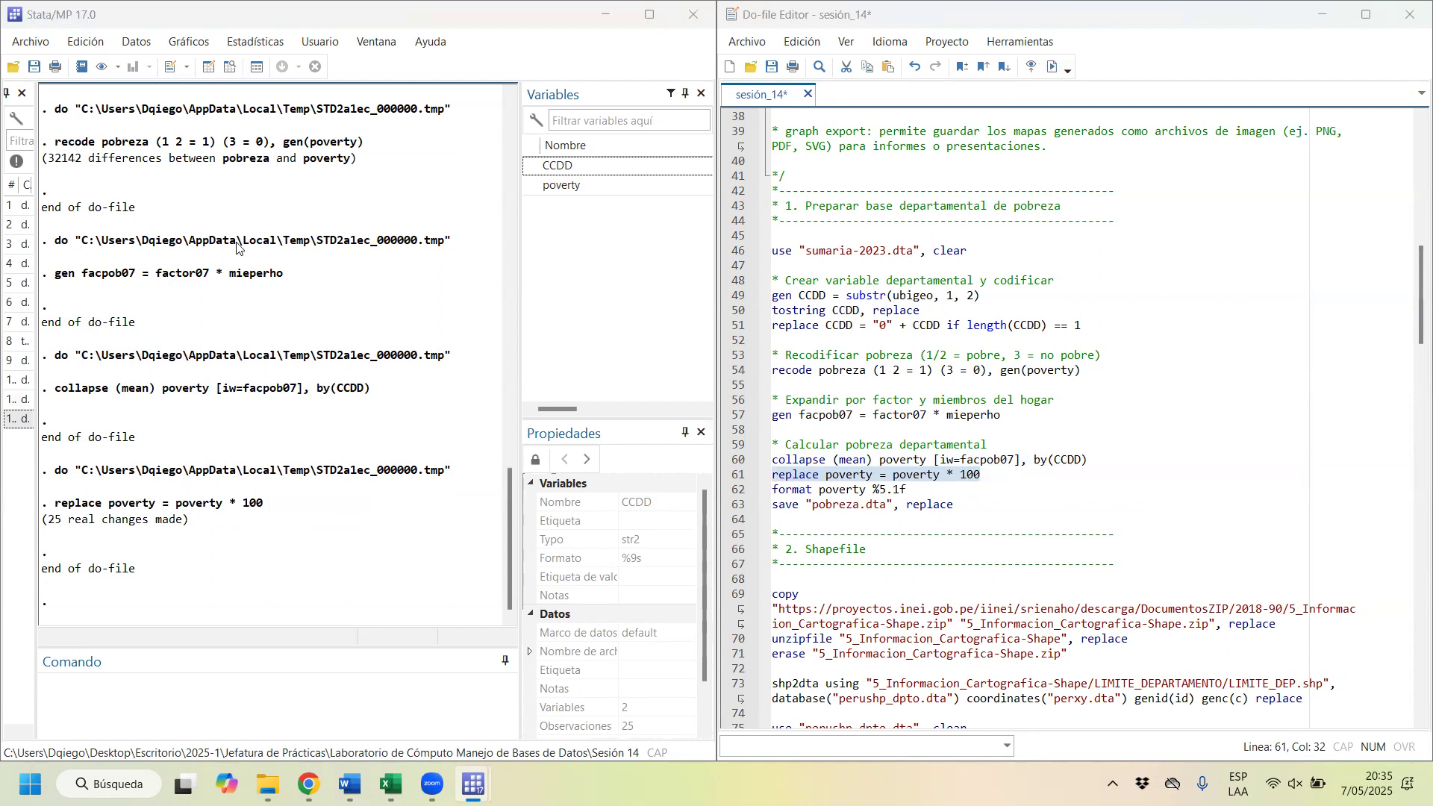
Step: Browse the dataset and highlight the rescaled poverty values of departments 03 to 25
left_click(231, 66)
left_click_drag(112, 175, 126, 453)
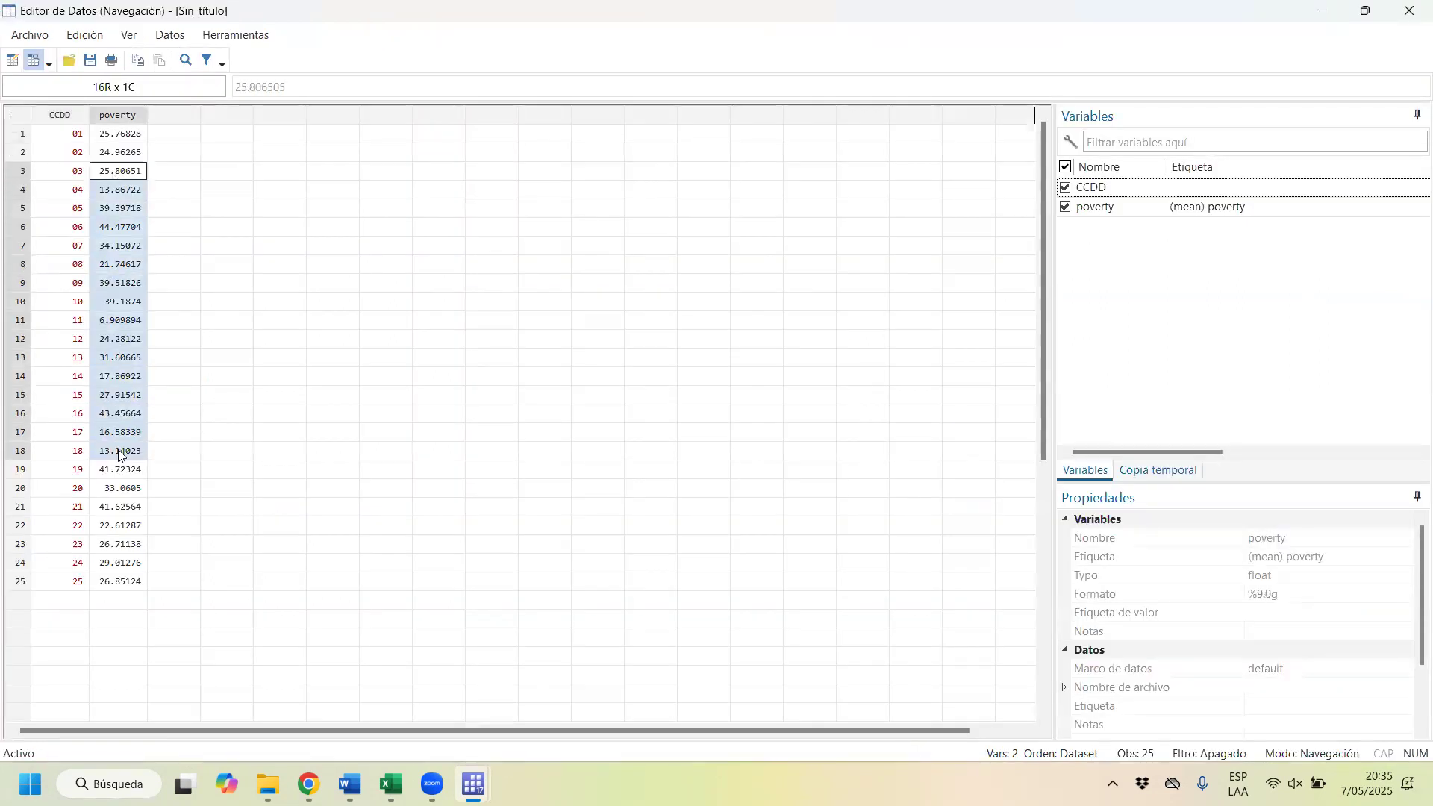
left_click(139, 489)
left_click_drag(125, 582, 127, 176)
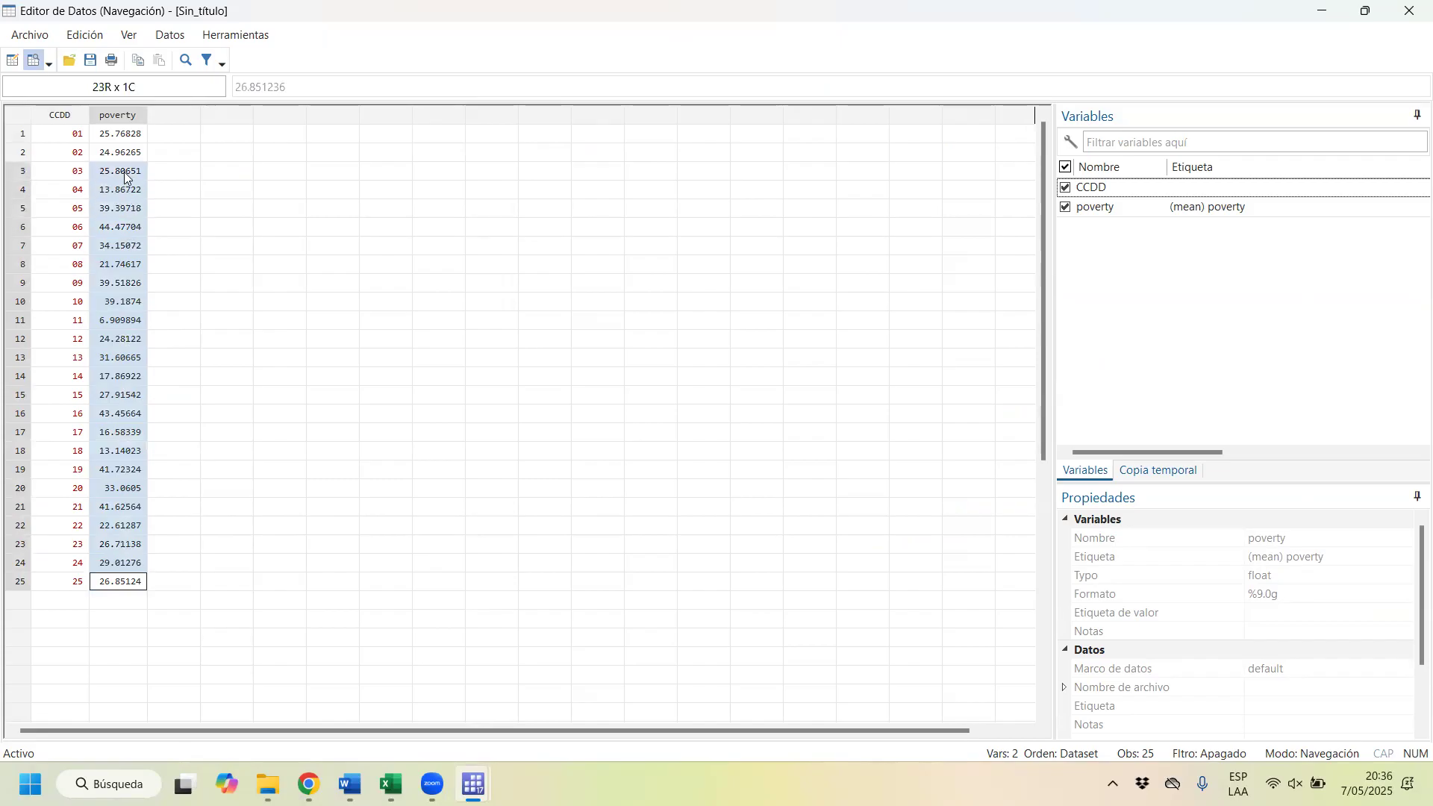
left_click(1409, 11)
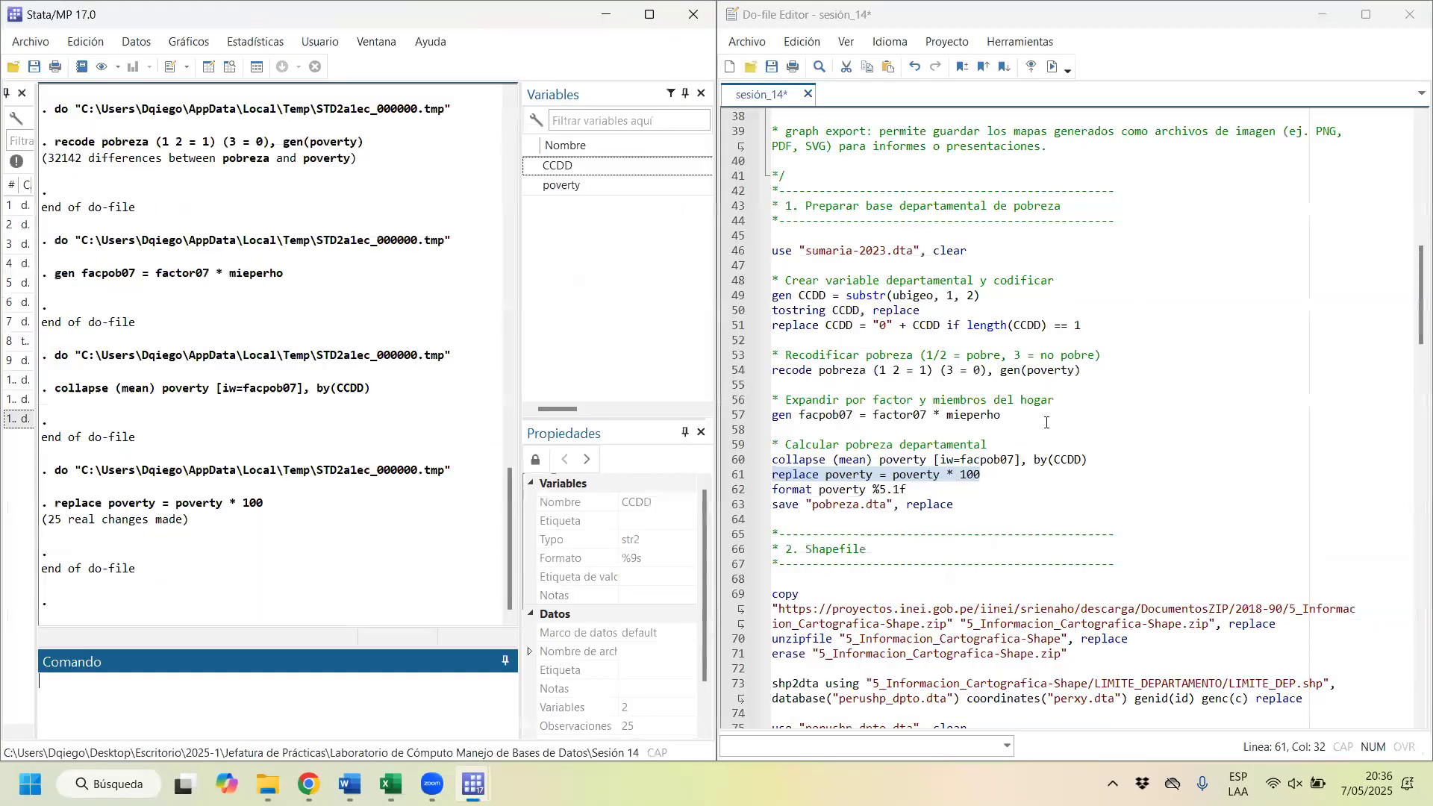
Step: Format the poverty variable to one decimal place by running format poverty %5.1f, and browse the formatted data
left_click_drag(908, 491, 778, 491)
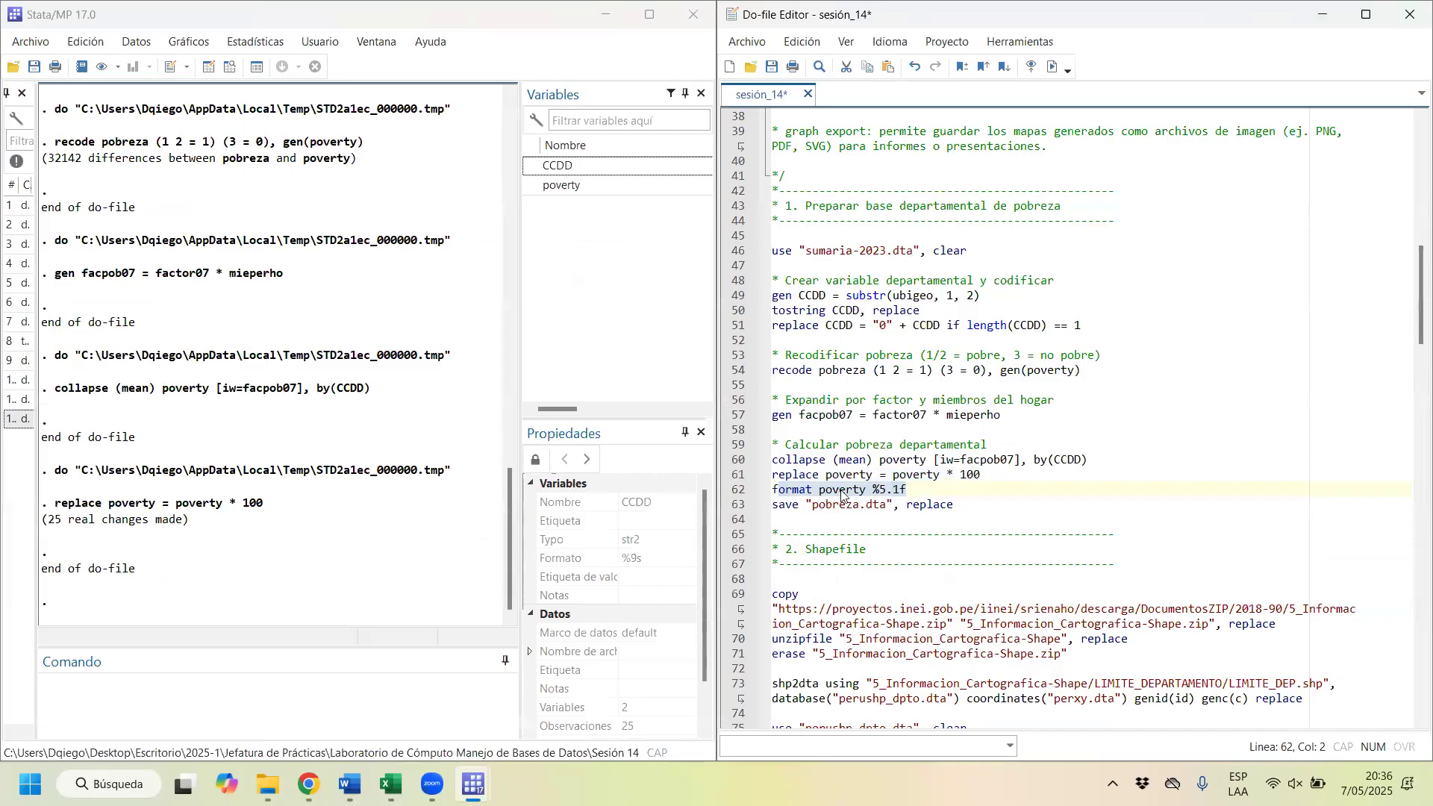
left_click(1049, 68)
left_click(231, 66)
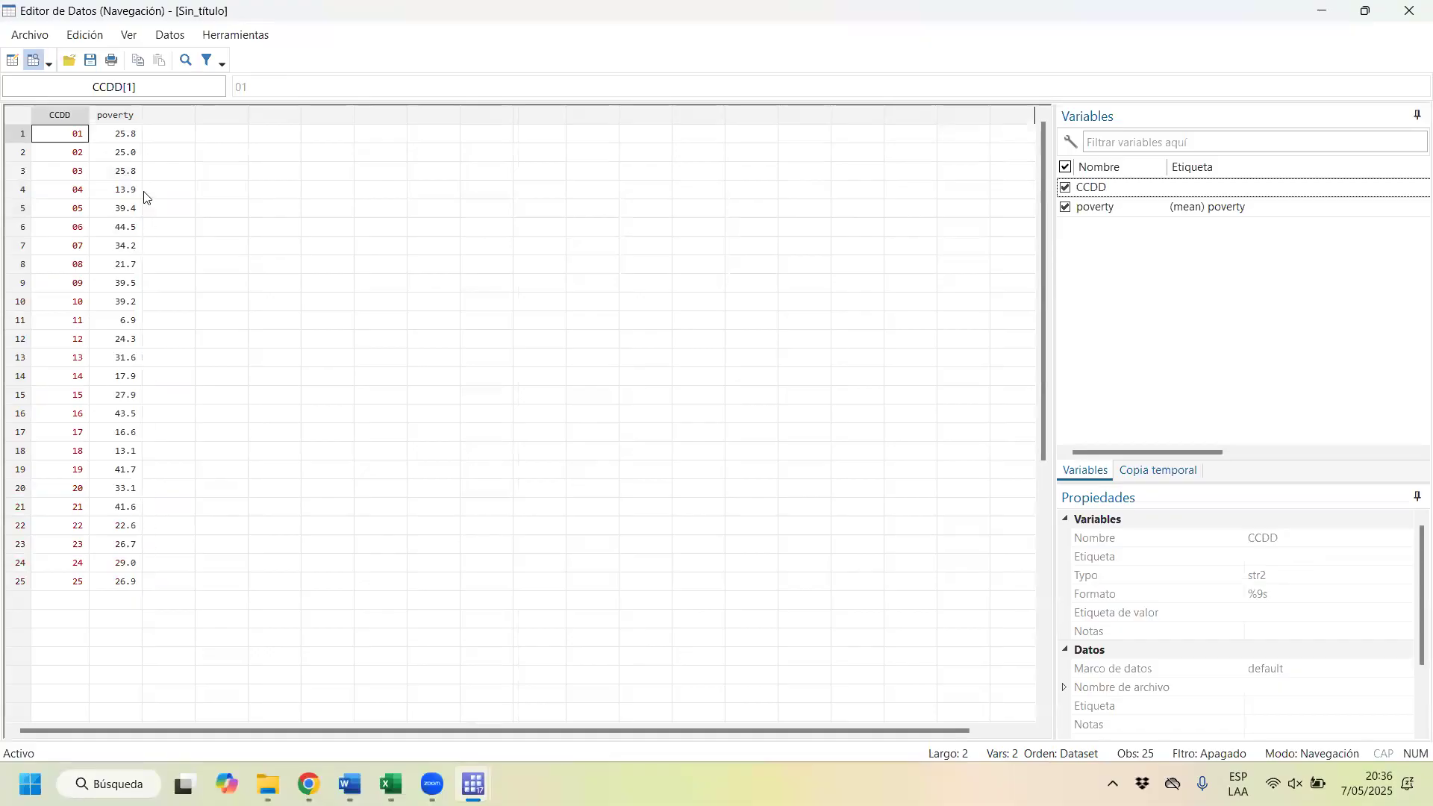
left_click(1409, 11)
Step: Save the departmental poverty dataset by running save "pobreza.dta", replace
left_click(885, 504)
left_click_drag(886, 504, 756, 510)
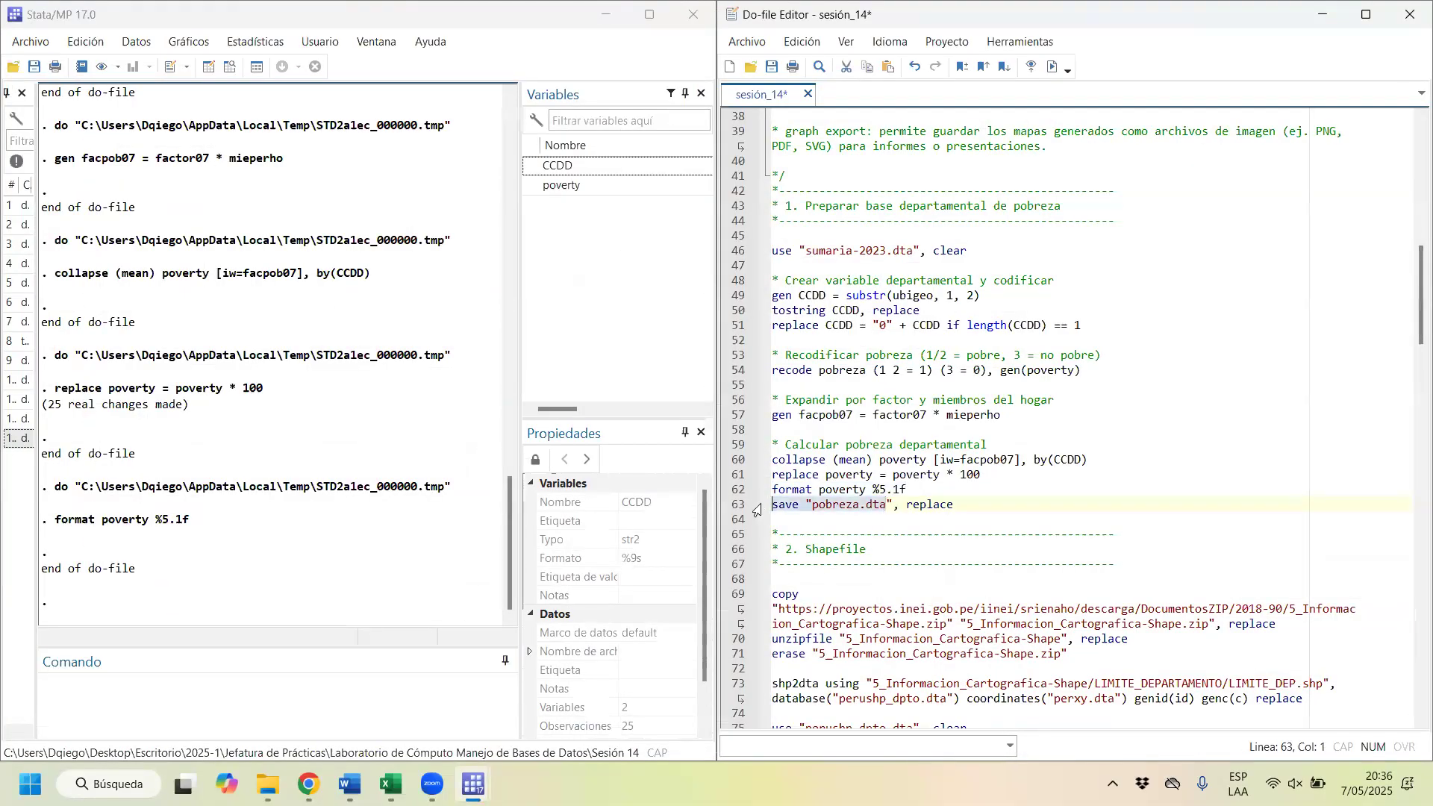
left_click(1052, 67)
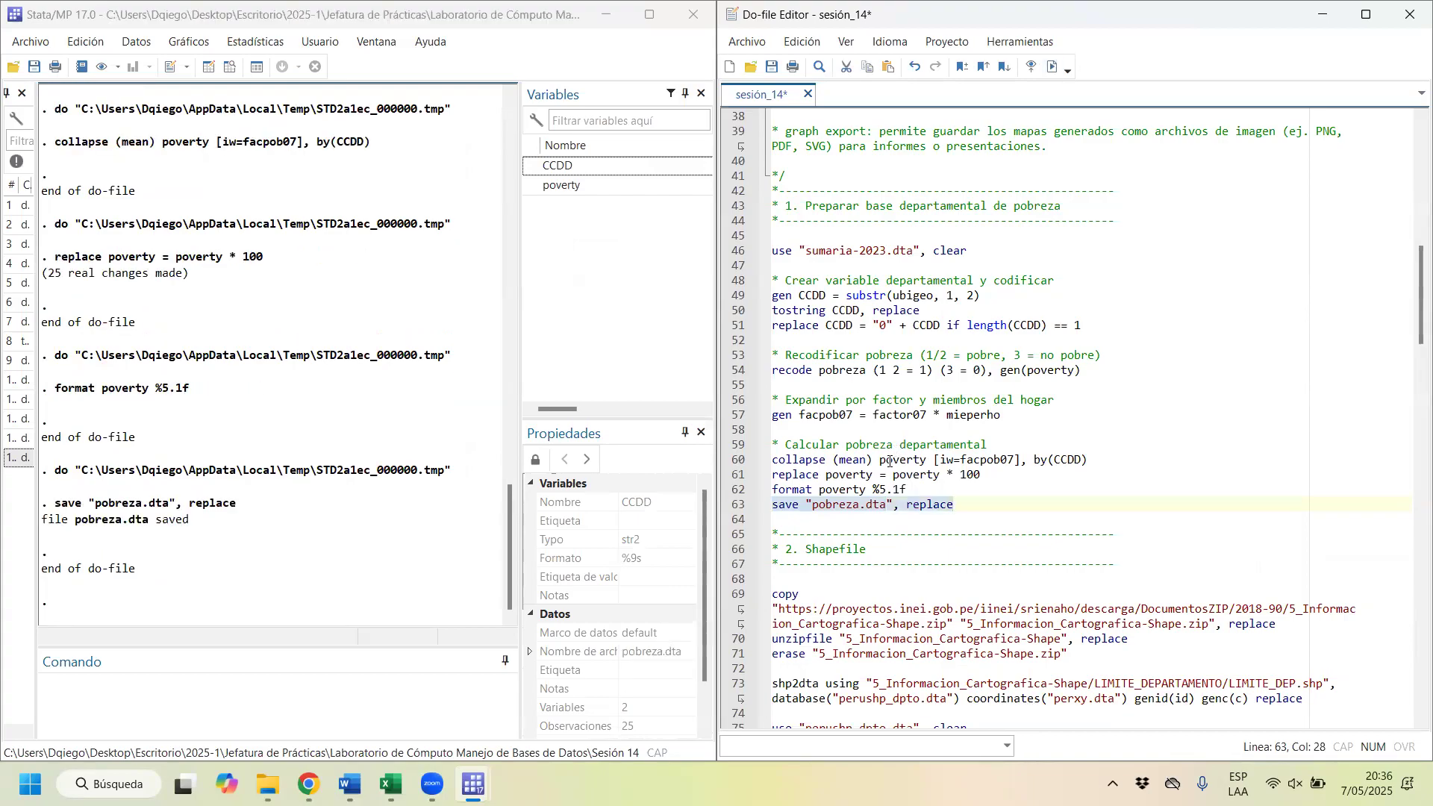
Step: Review the departmental poverty preparation block, highlighting it from use "sumaria-2023.dta", clear through save "pobreza.dta", replace
left_click_drag(985, 505, 707, 252)
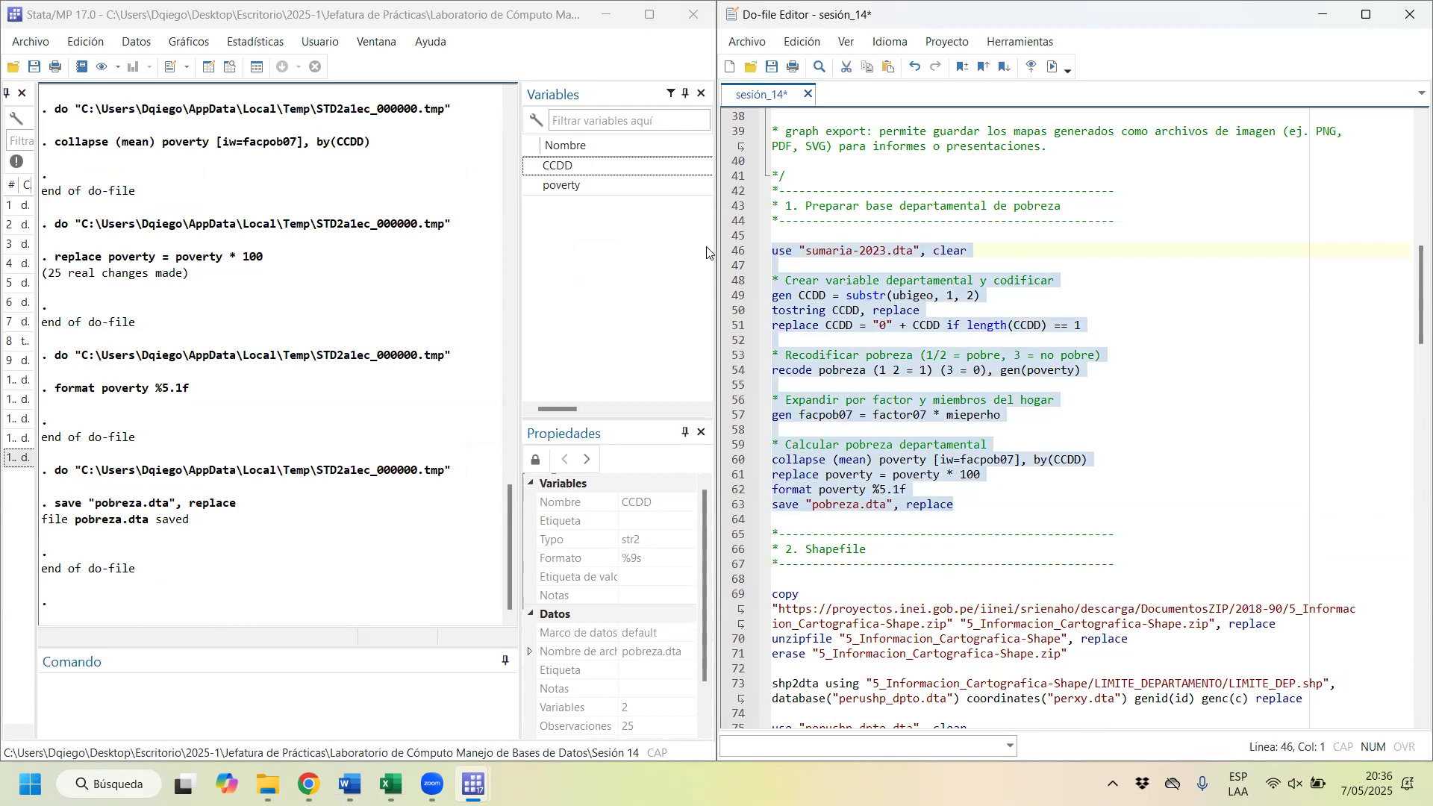
left_click(791, 265)
left_click_drag(791, 265, 1009, 491)
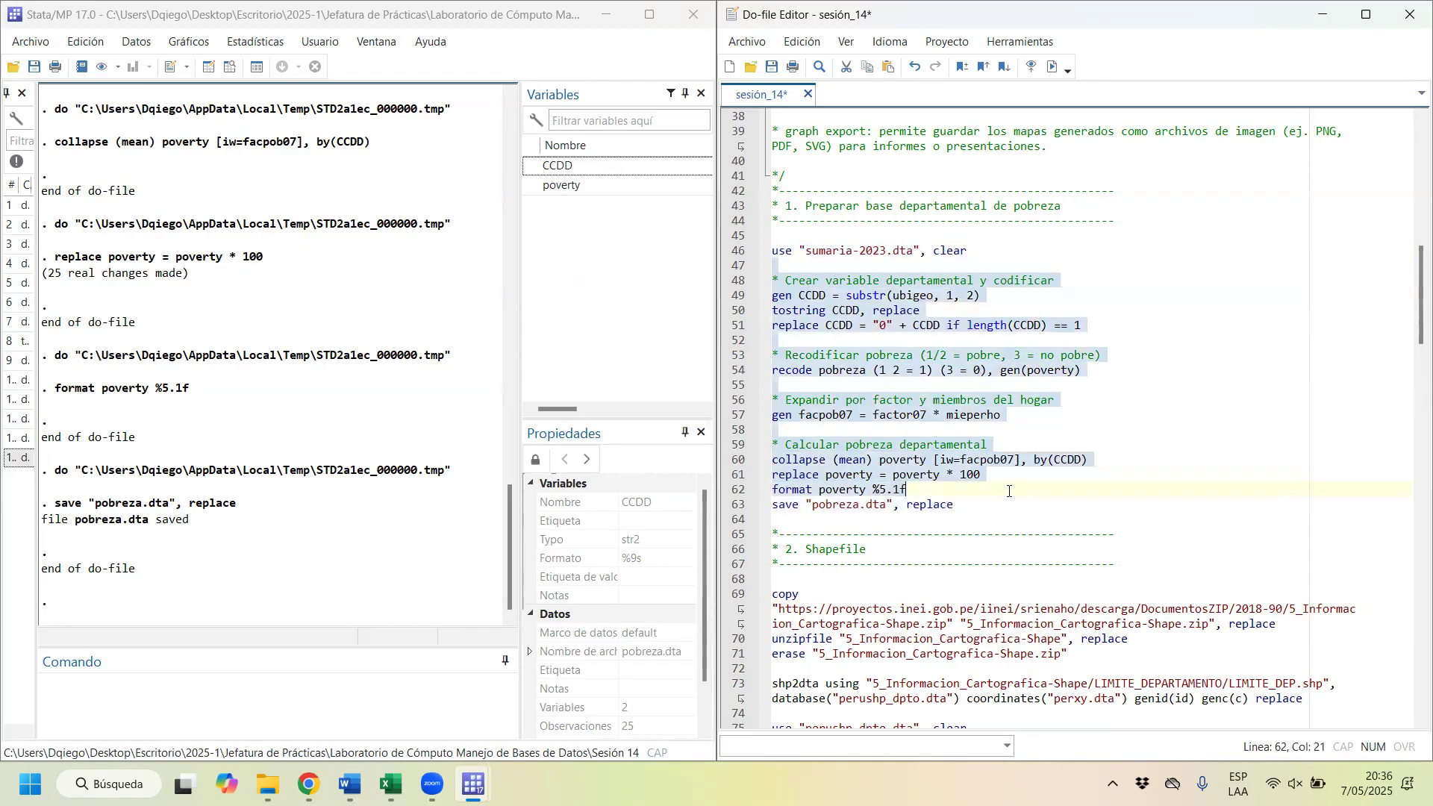
left_click(1085, 511)
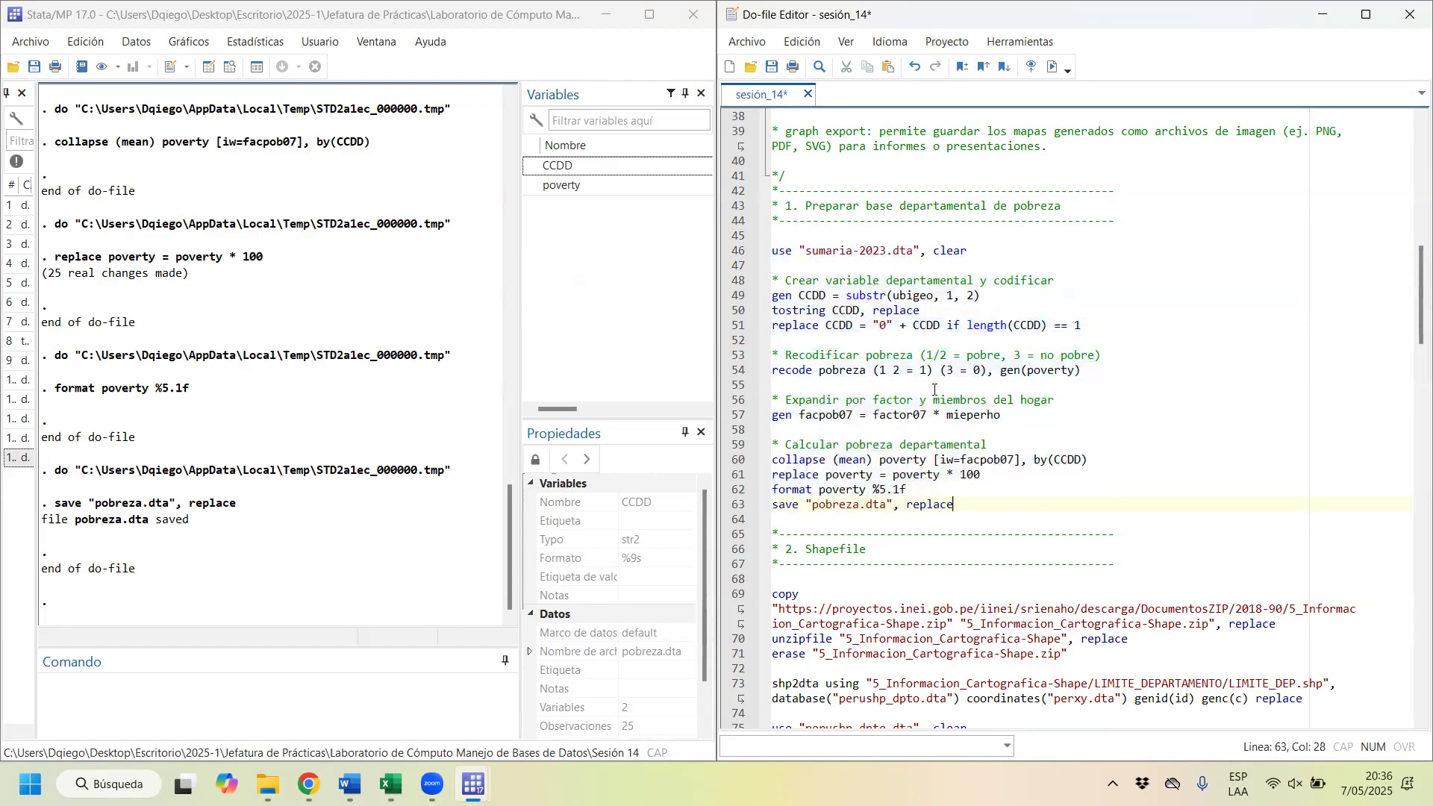
Step: Move on to the Shapefile section and check the files in the Sesión 14 folder in File Explorer
scroll(914, 401, "down", 6)
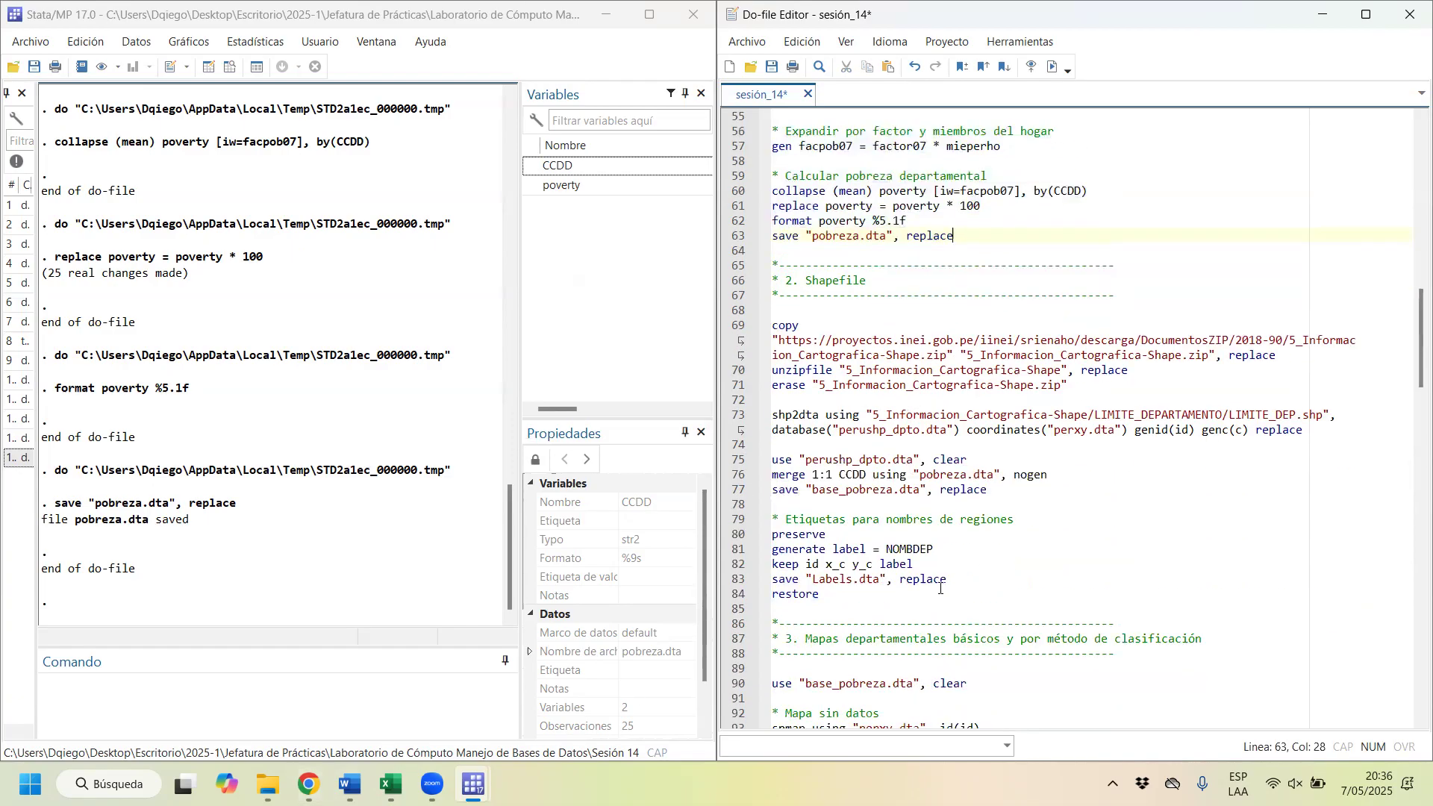
mouse_move(308, 783)
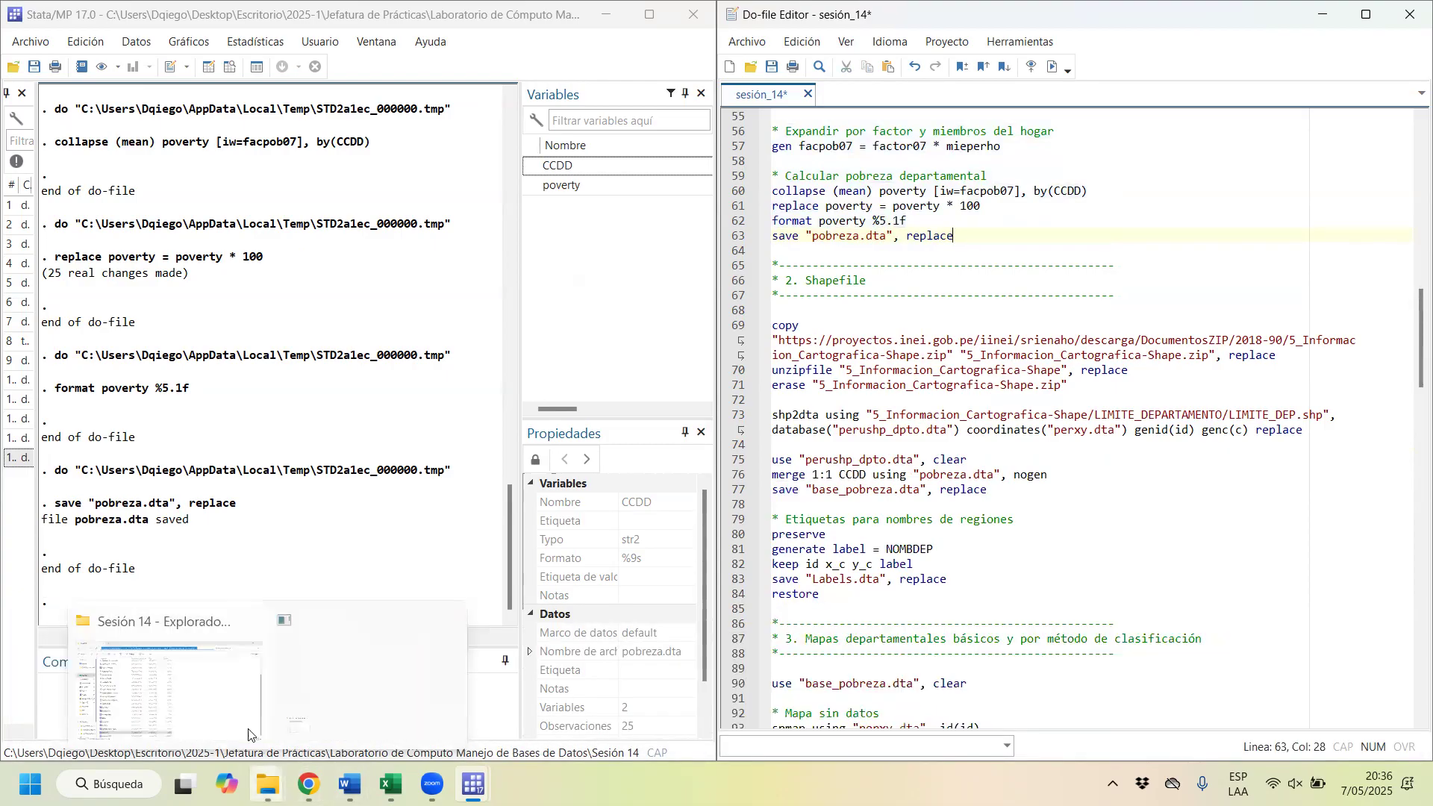
left_click(191, 692)
scroll(287, 247, "up", 3)
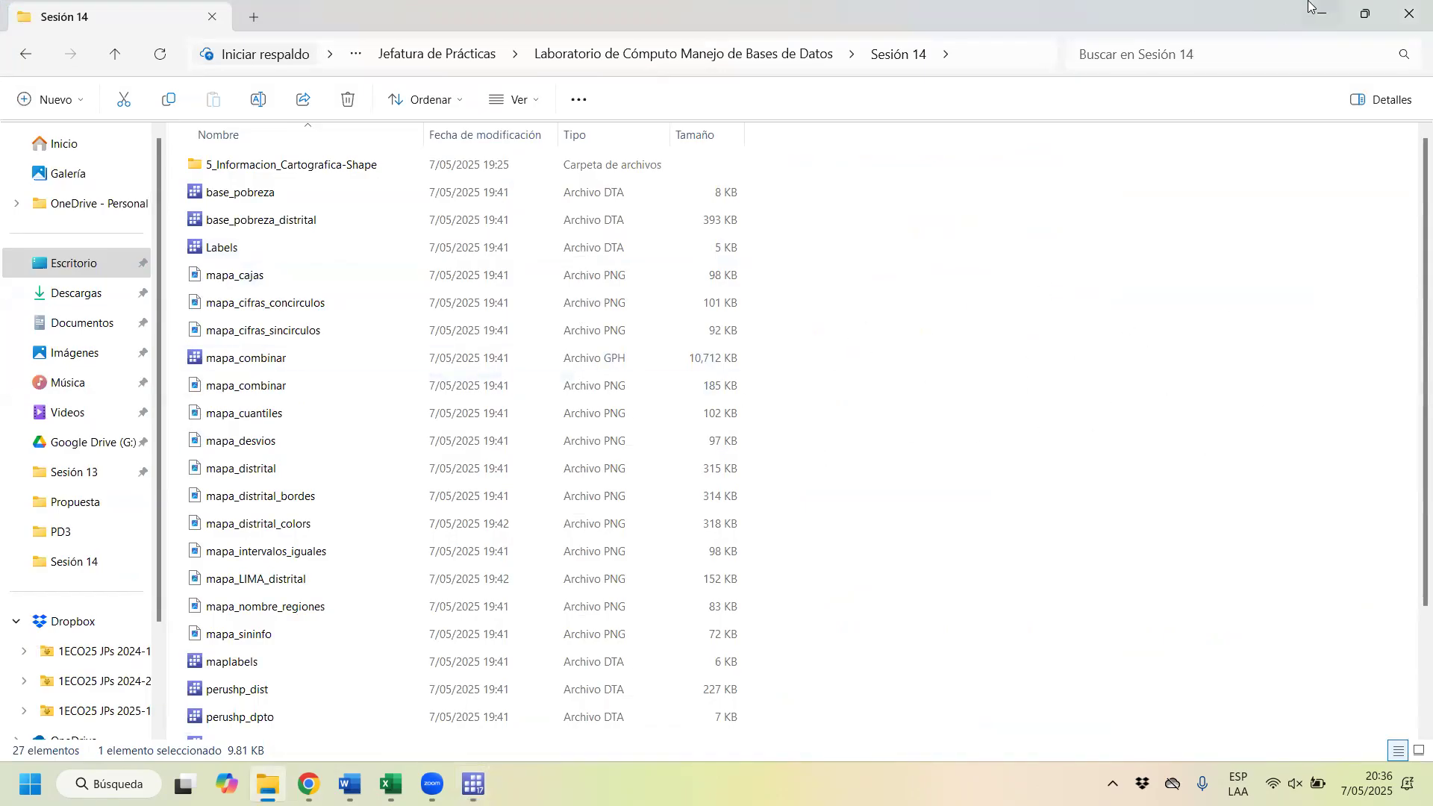
left_click(1335, 23)
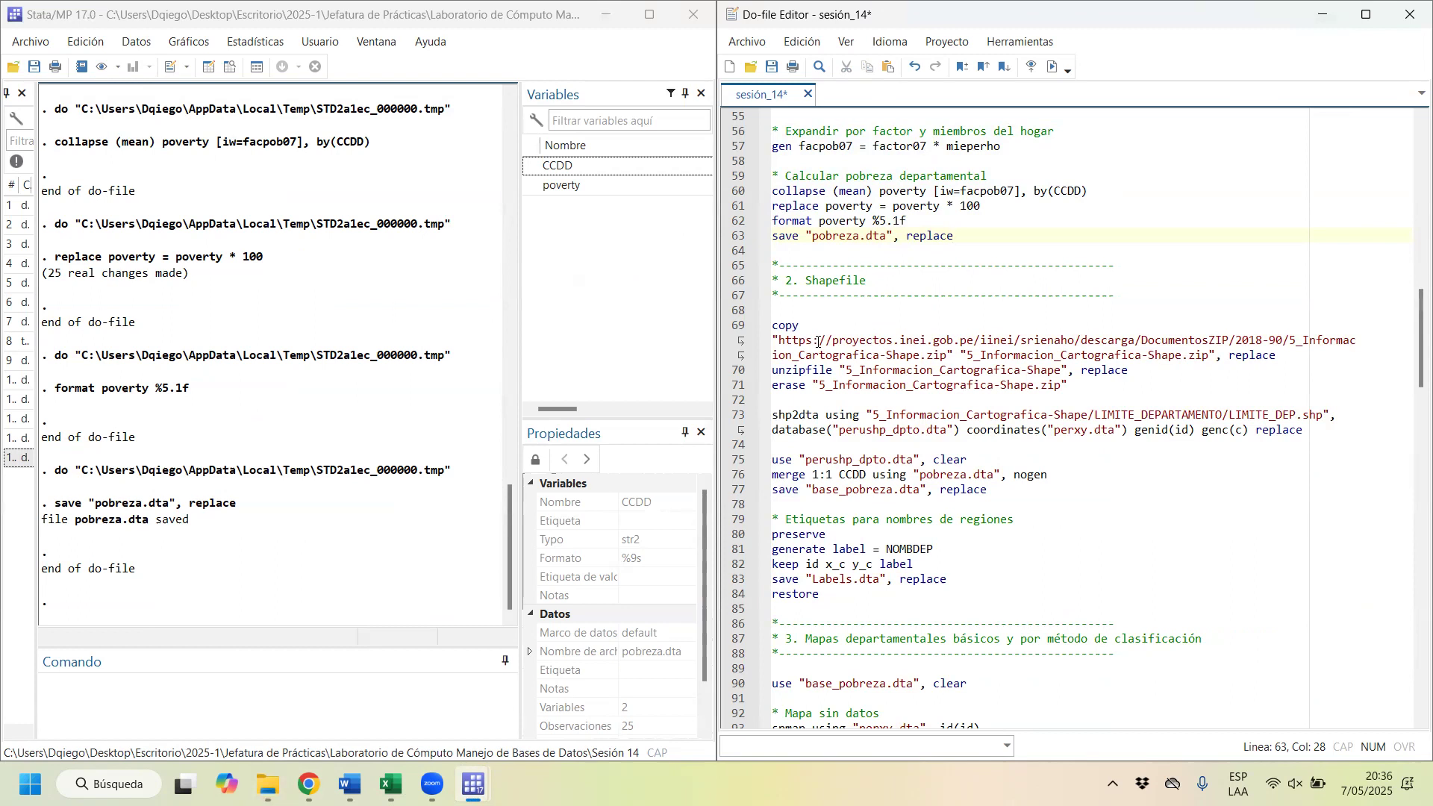
Step: Highlight the shapefile URL in the copy command, switch to Chrome, search for "microdatos inei" and open INEI's microdata site
left_click_drag(776, 339, 941, 355)
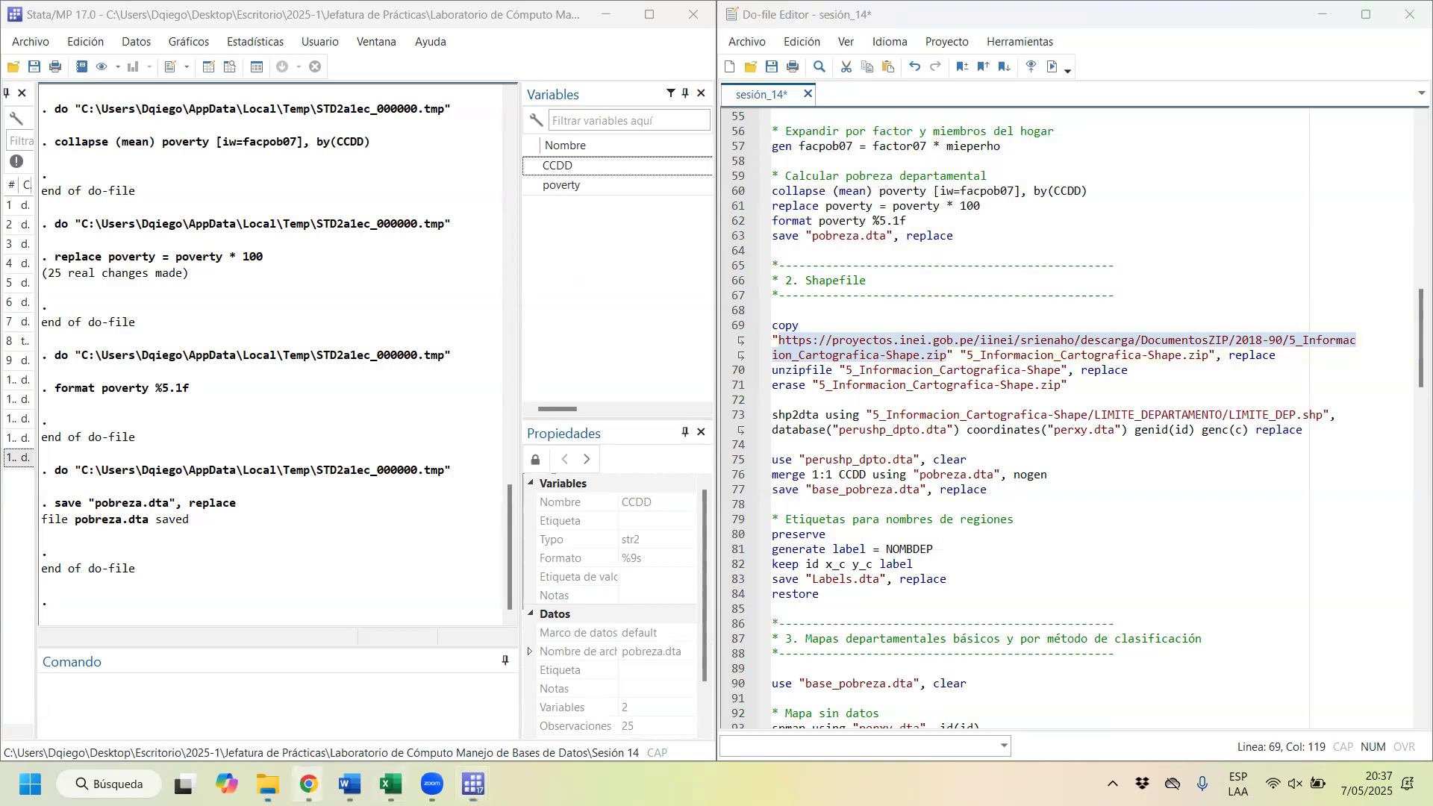
mouse_move(308, 784)
left_click(1336, 694)
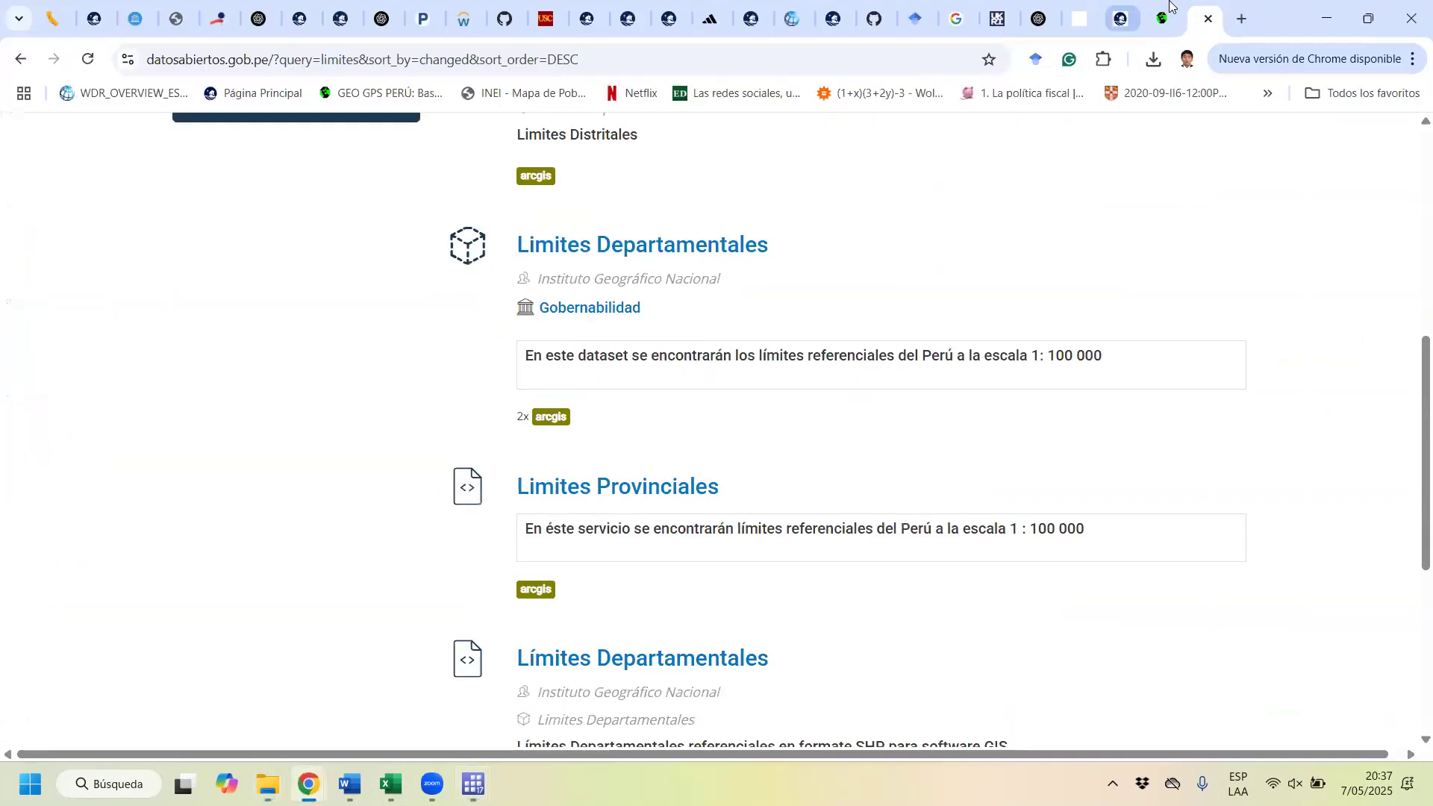
left_click(910, 46)
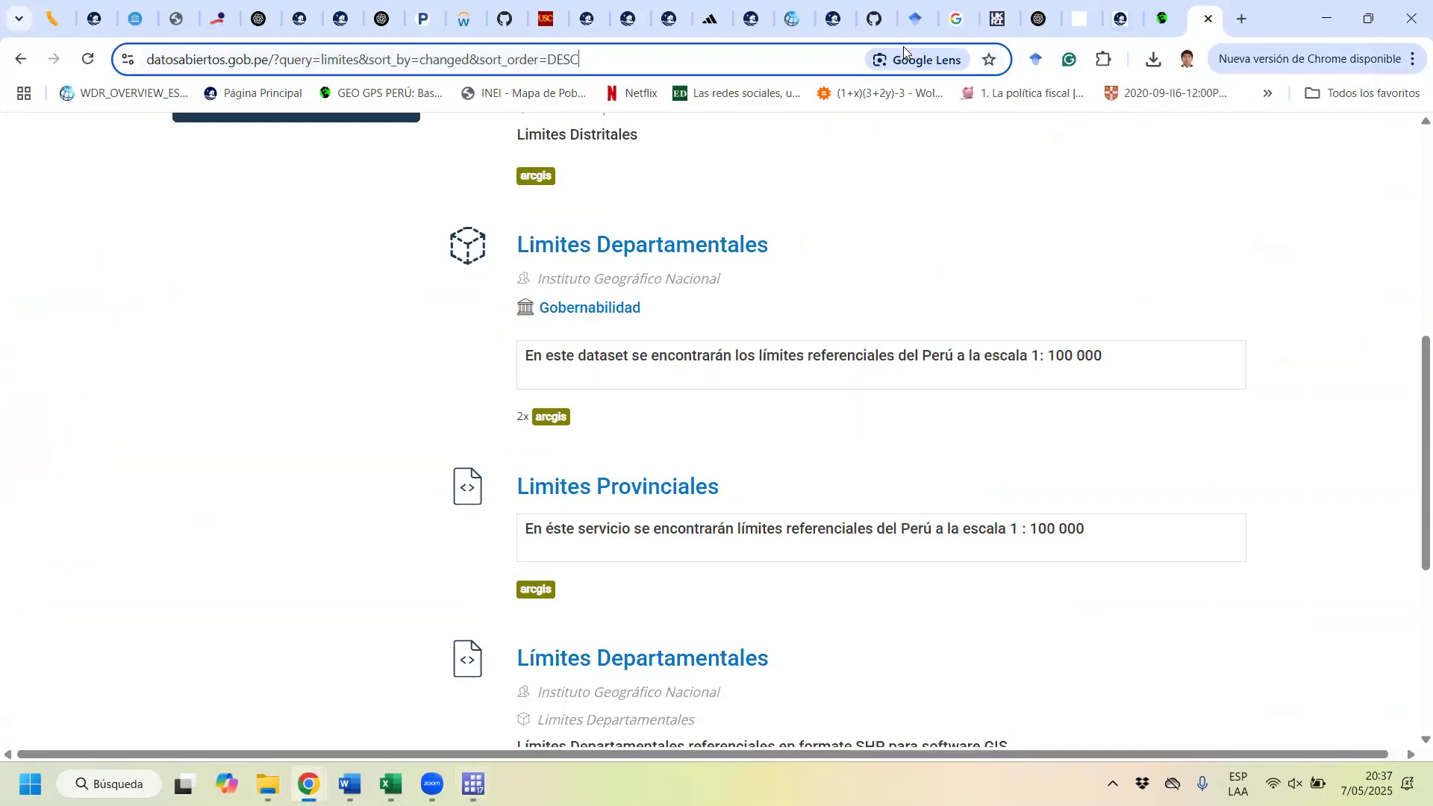
type("microdatos inei")
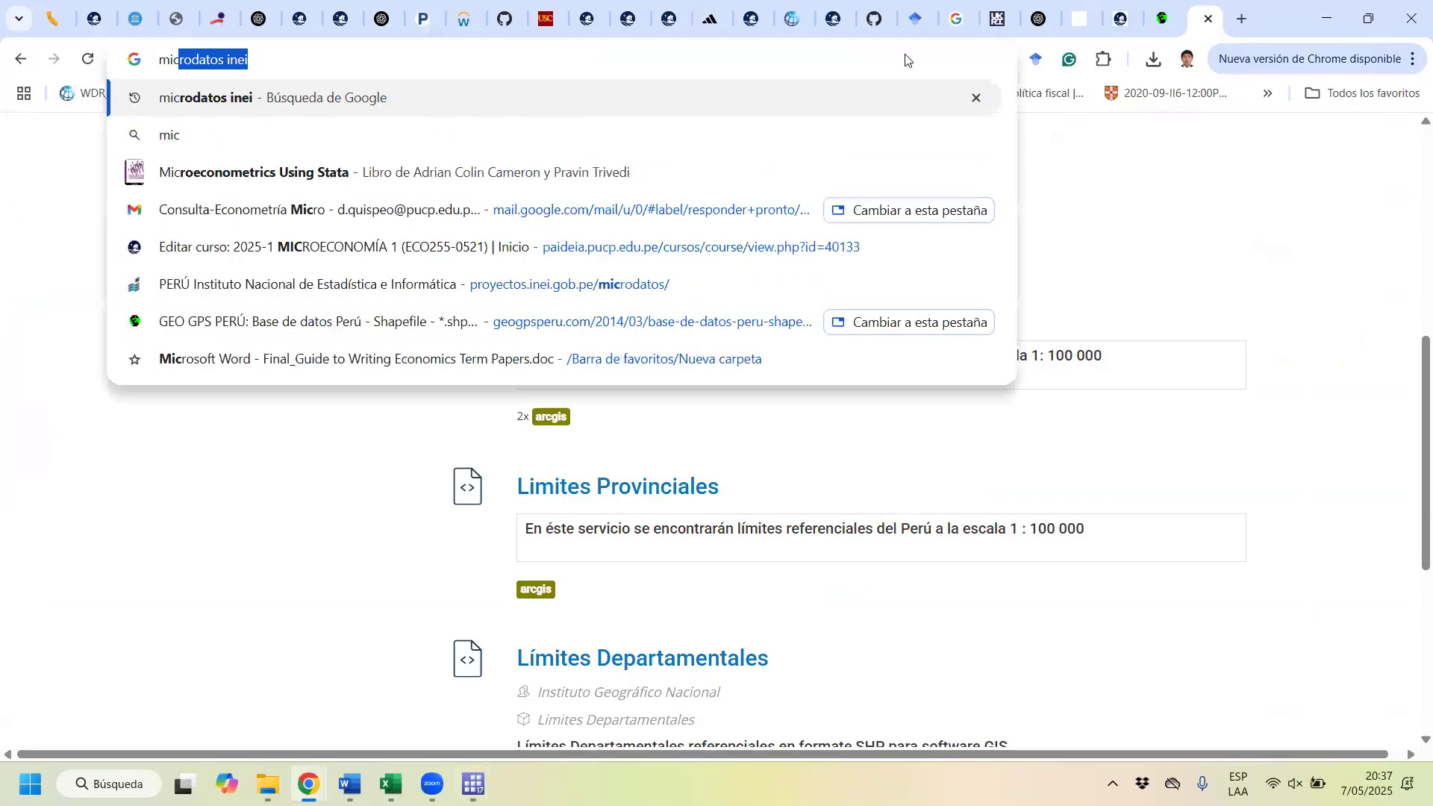
key("Right")
key("Return")
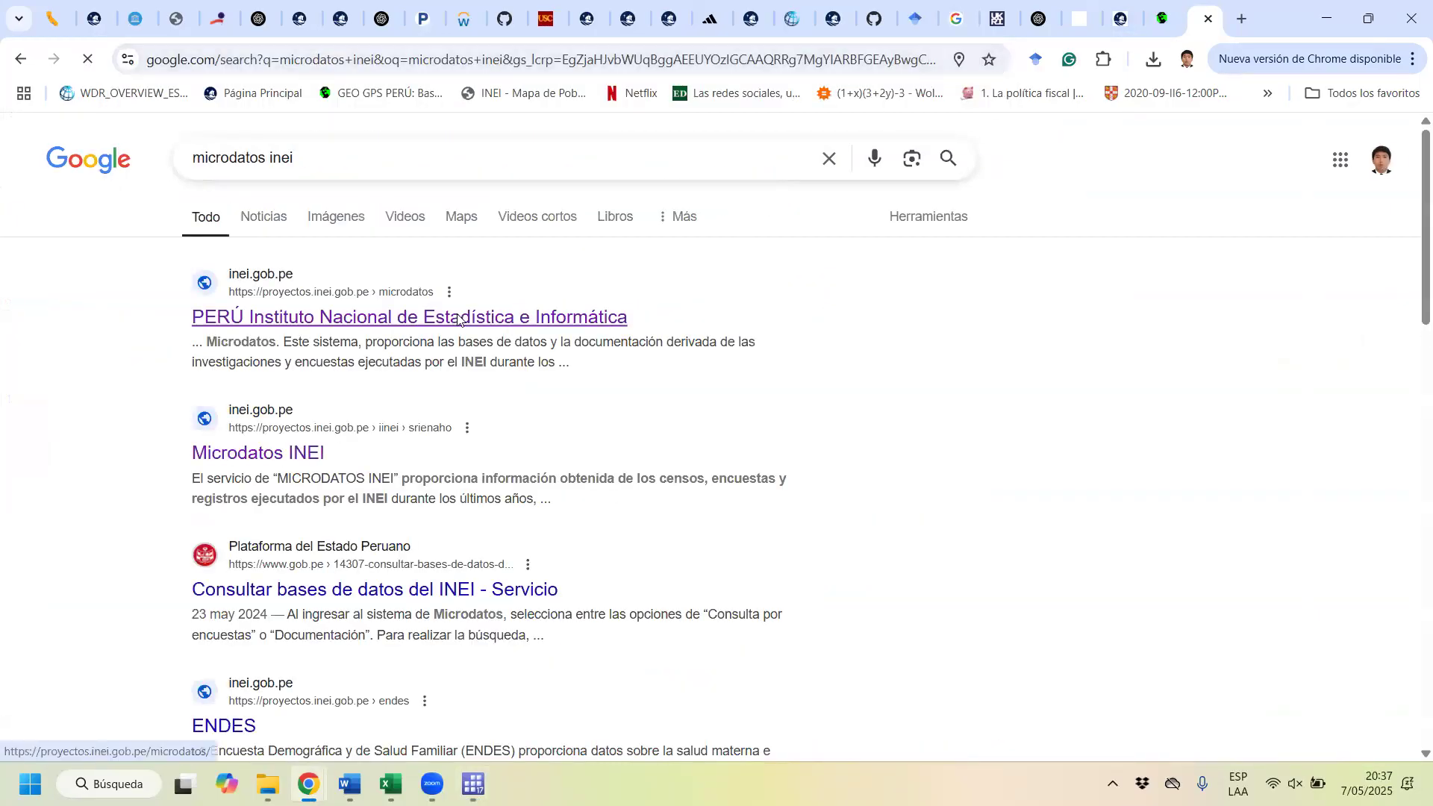
left_click(458, 320)
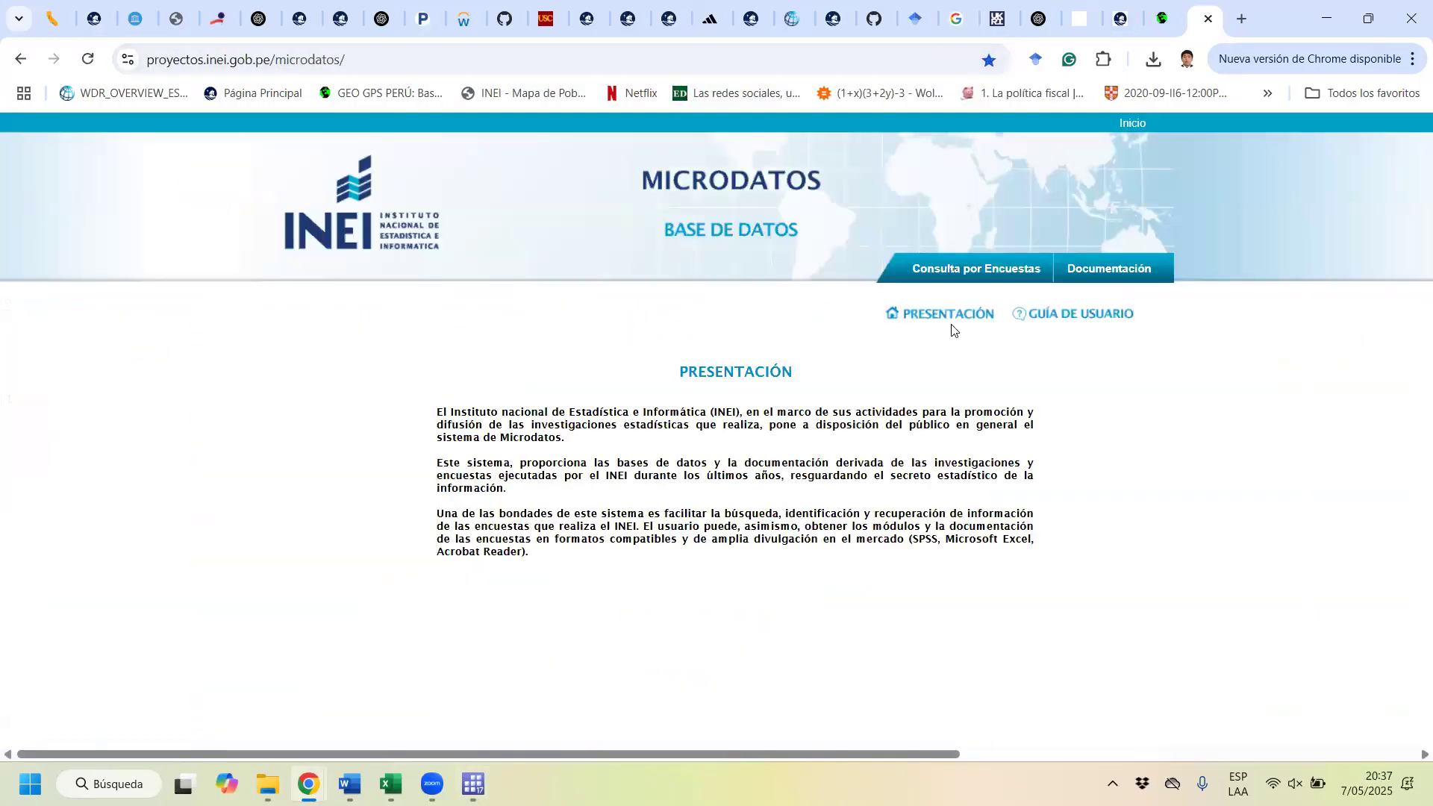
Step: List the documentation of the survey MAPA DE POBREZA for year 2018 and department Pasco
left_click(1111, 270)
left_click(650, 442)
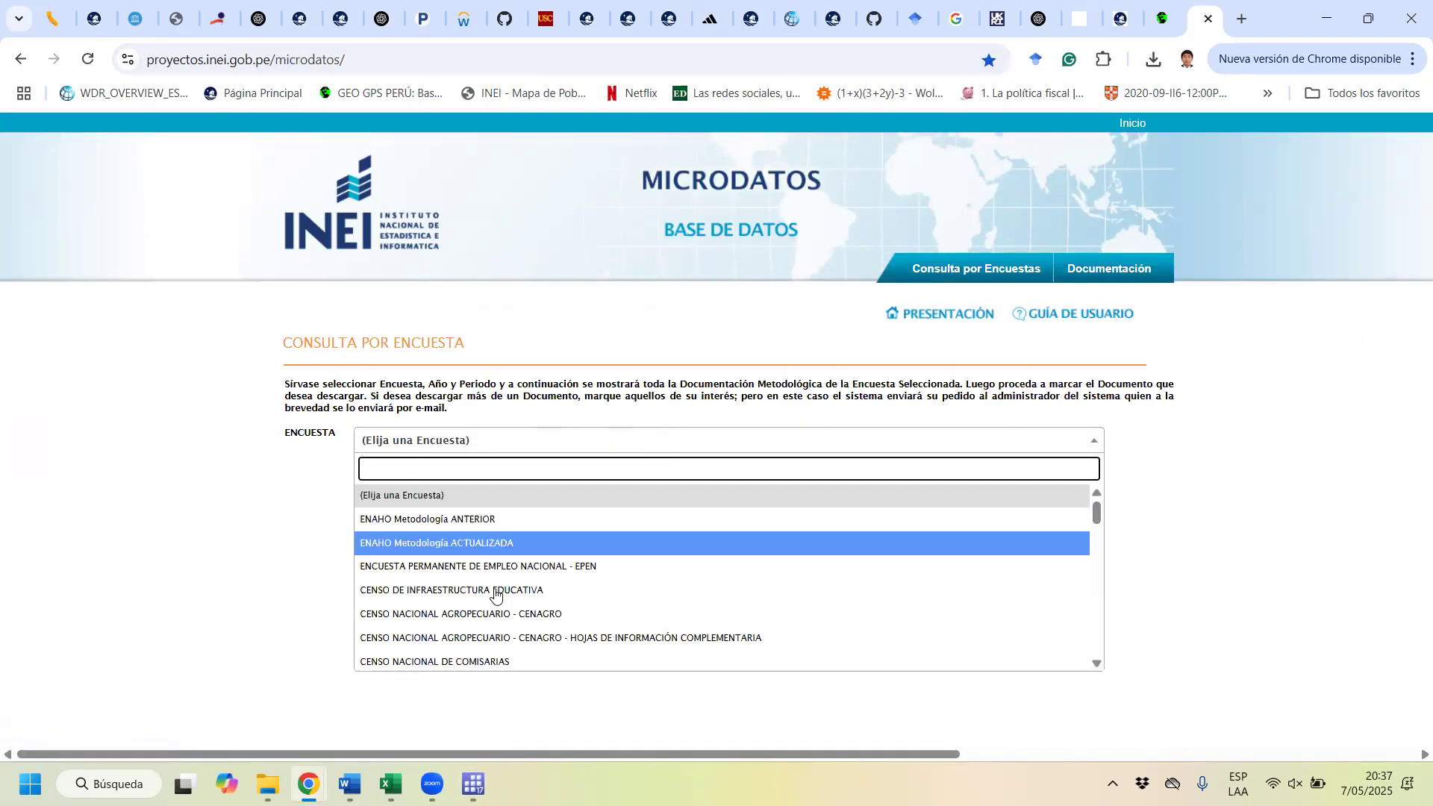
scroll(485, 590, "down", 15)
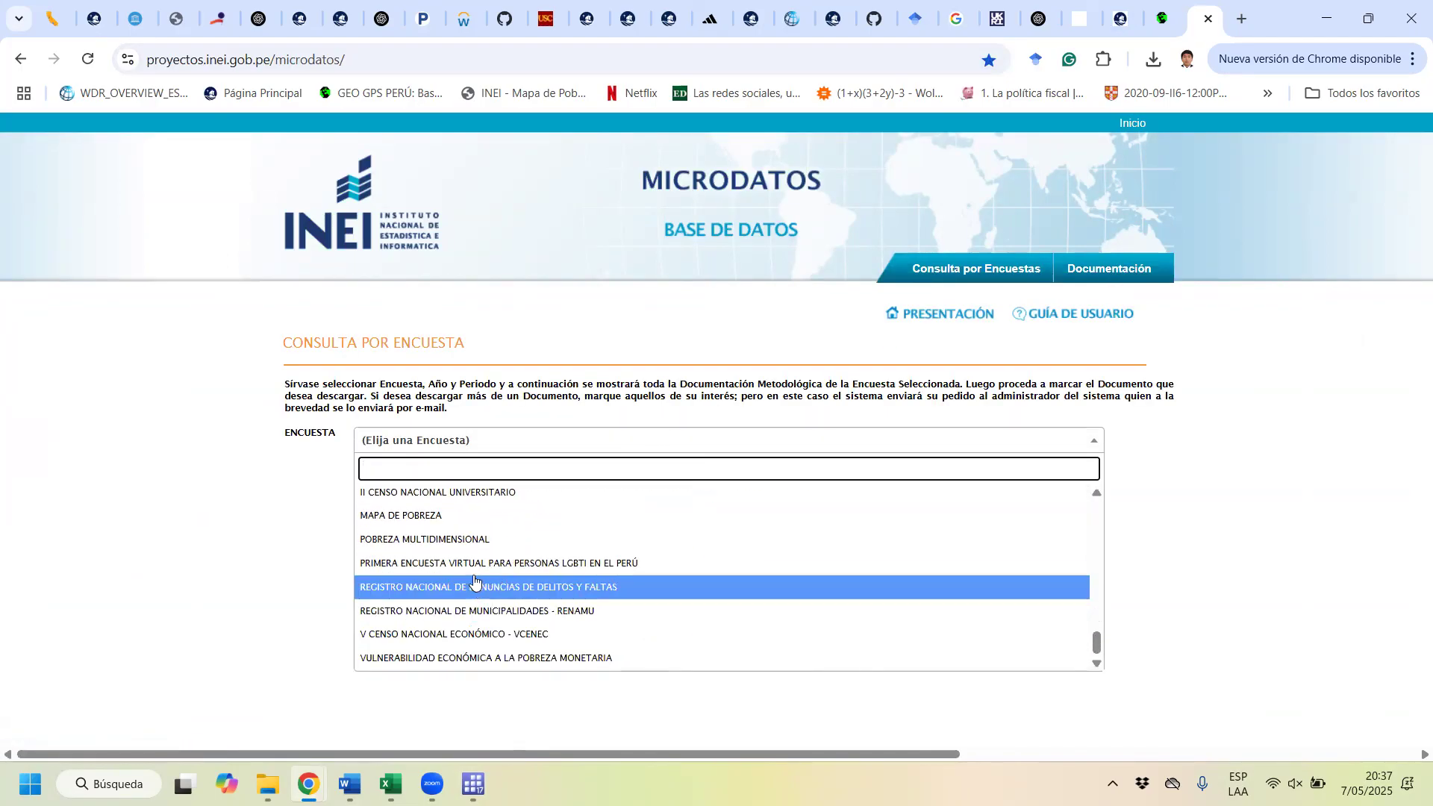
left_click(474, 516)
left_click(448, 470)
left_click(448, 535)
left_click(765, 470)
scroll(761, 418, "down", 1)
left_click(761, 429)
scroll(890, 544, "down", 2)
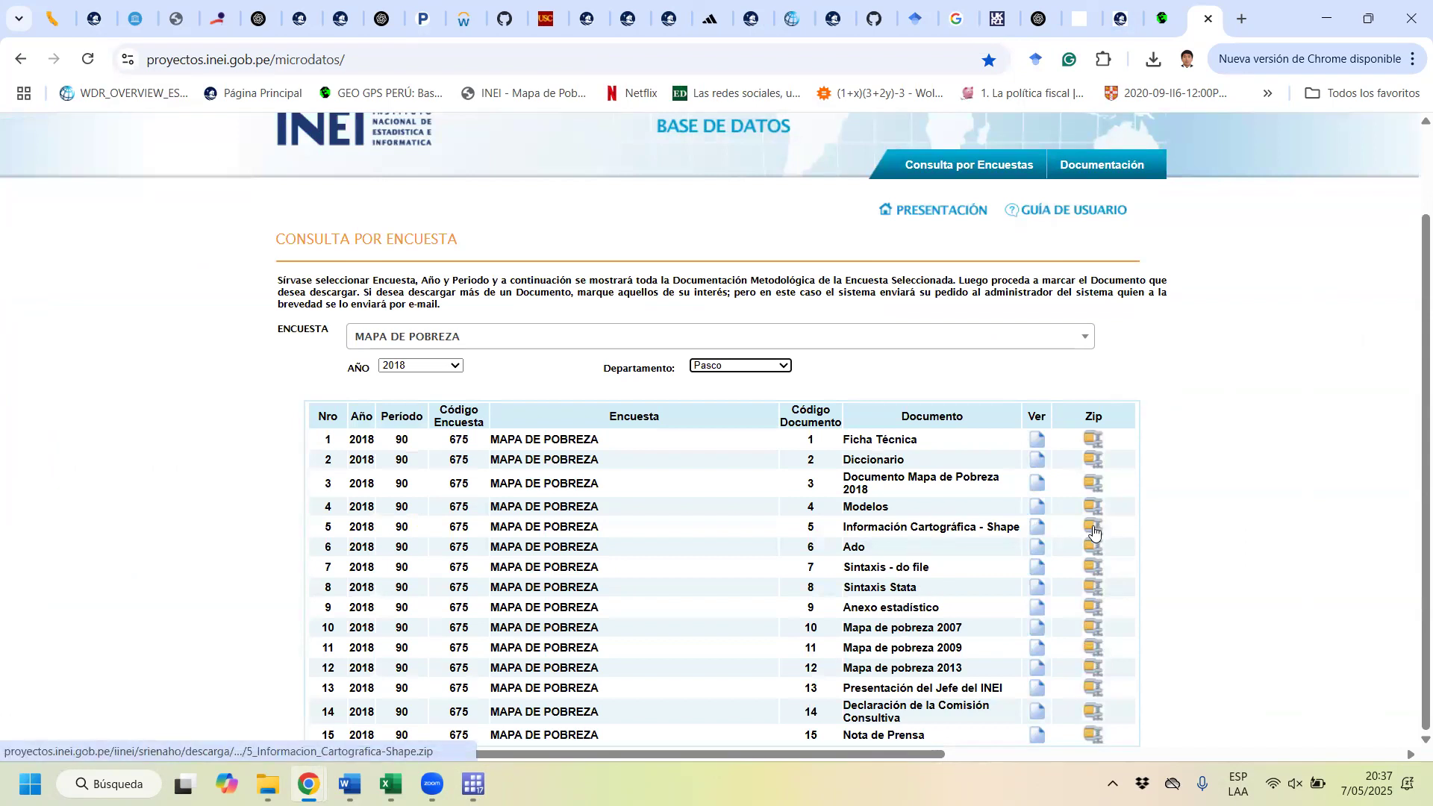
Step: Copy the link address of the zip file for the document Información Cartográfica - Shape
left_click(911, 528)
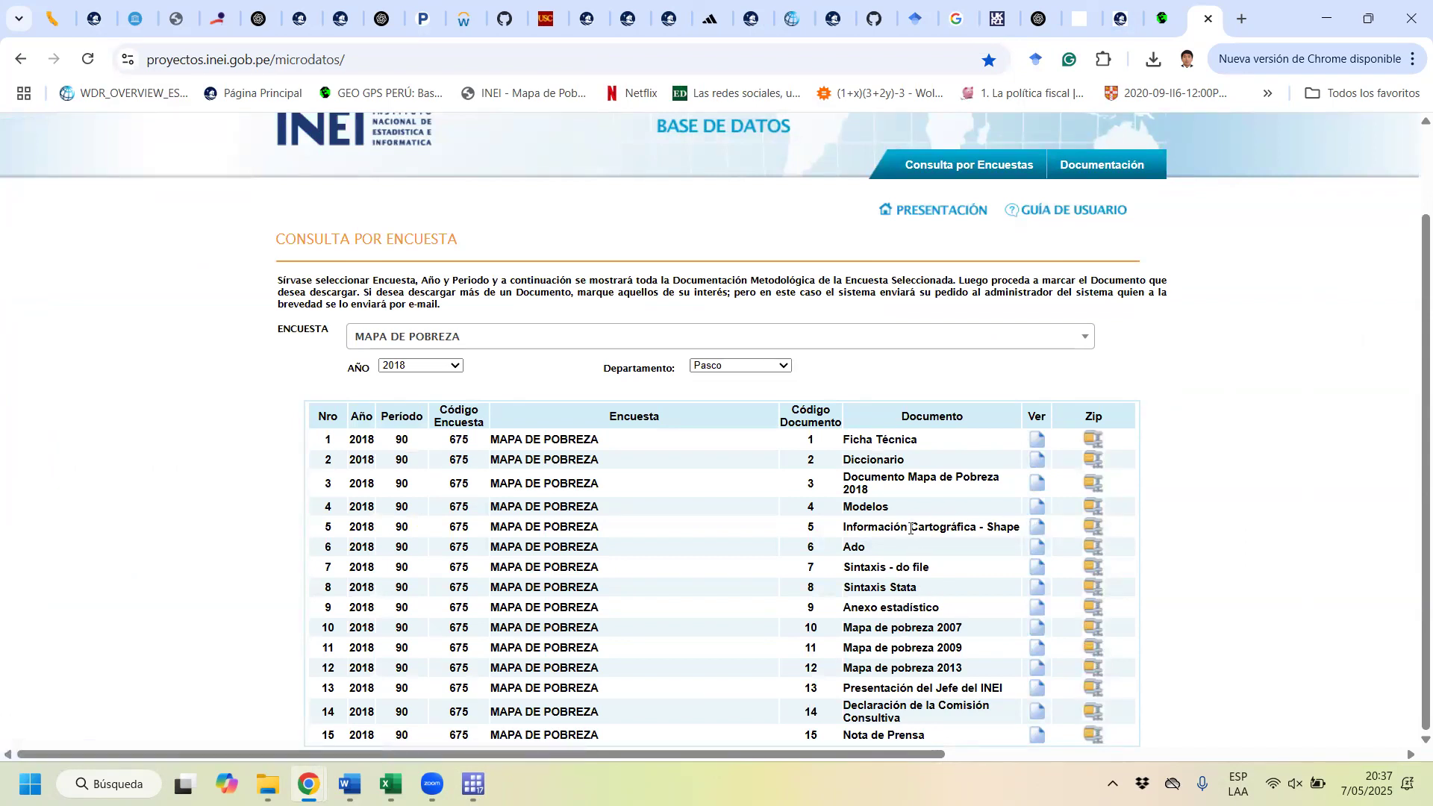
left_click_drag(910, 528, 1037, 527)
left_click(1091, 526)
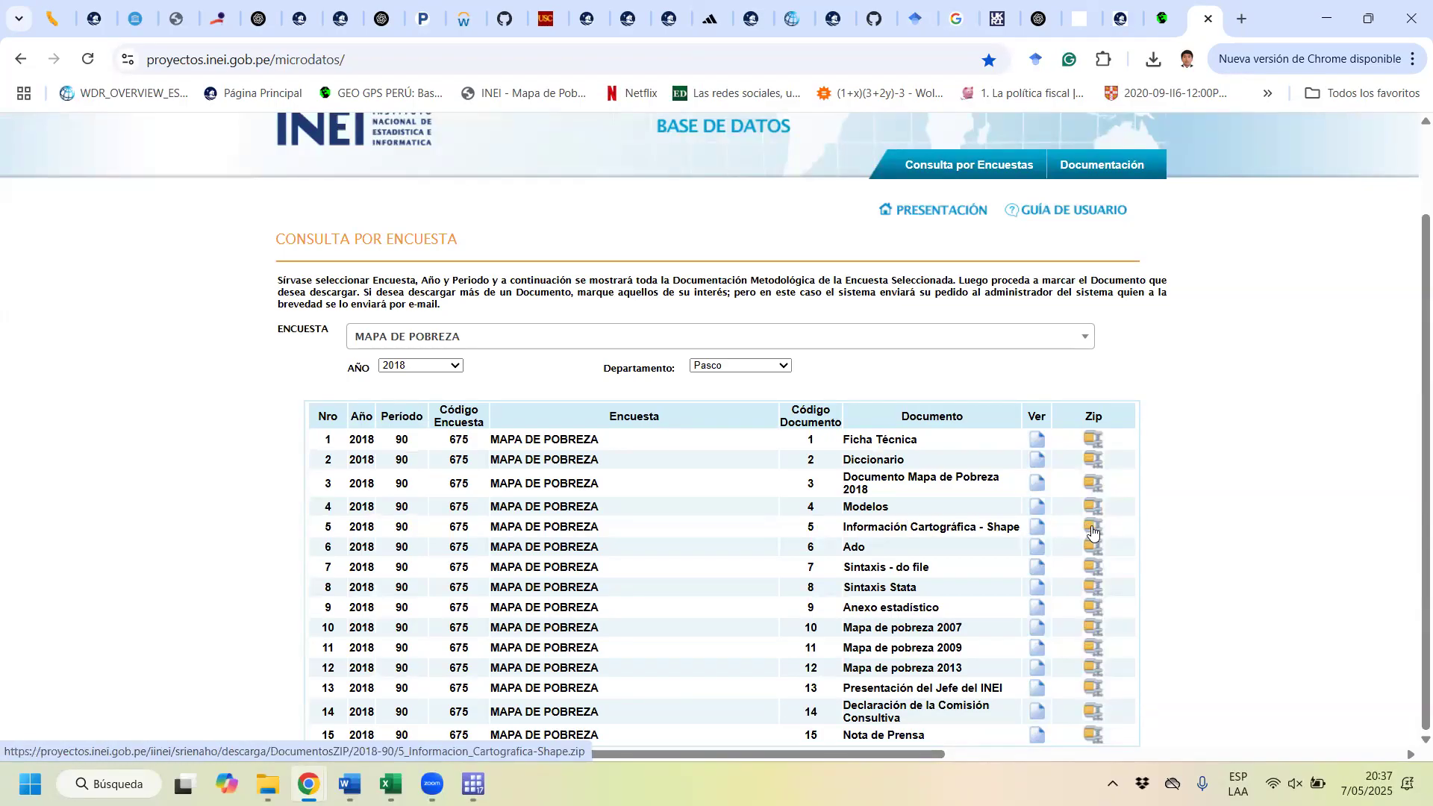
right_click(1092, 531)
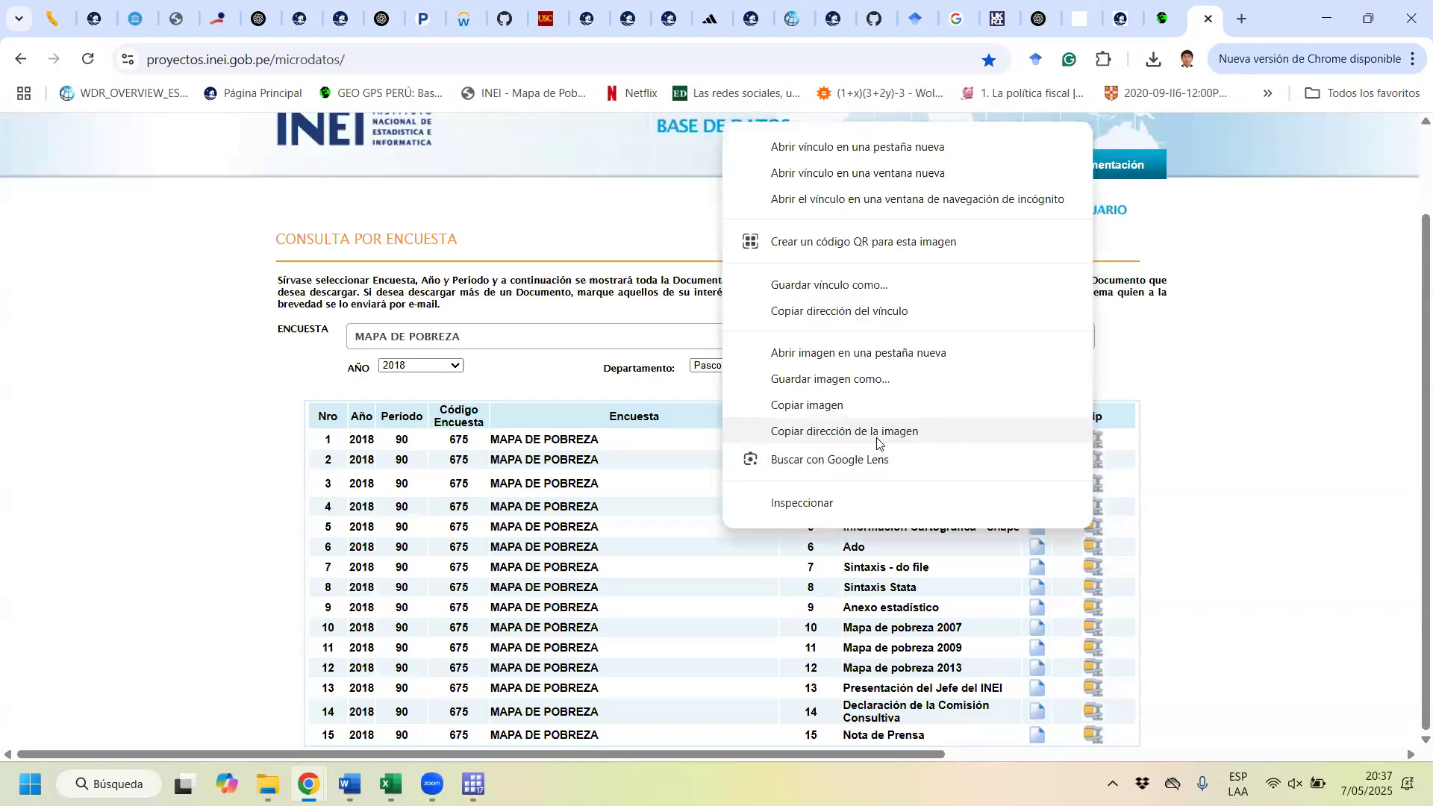
left_click(837, 314)
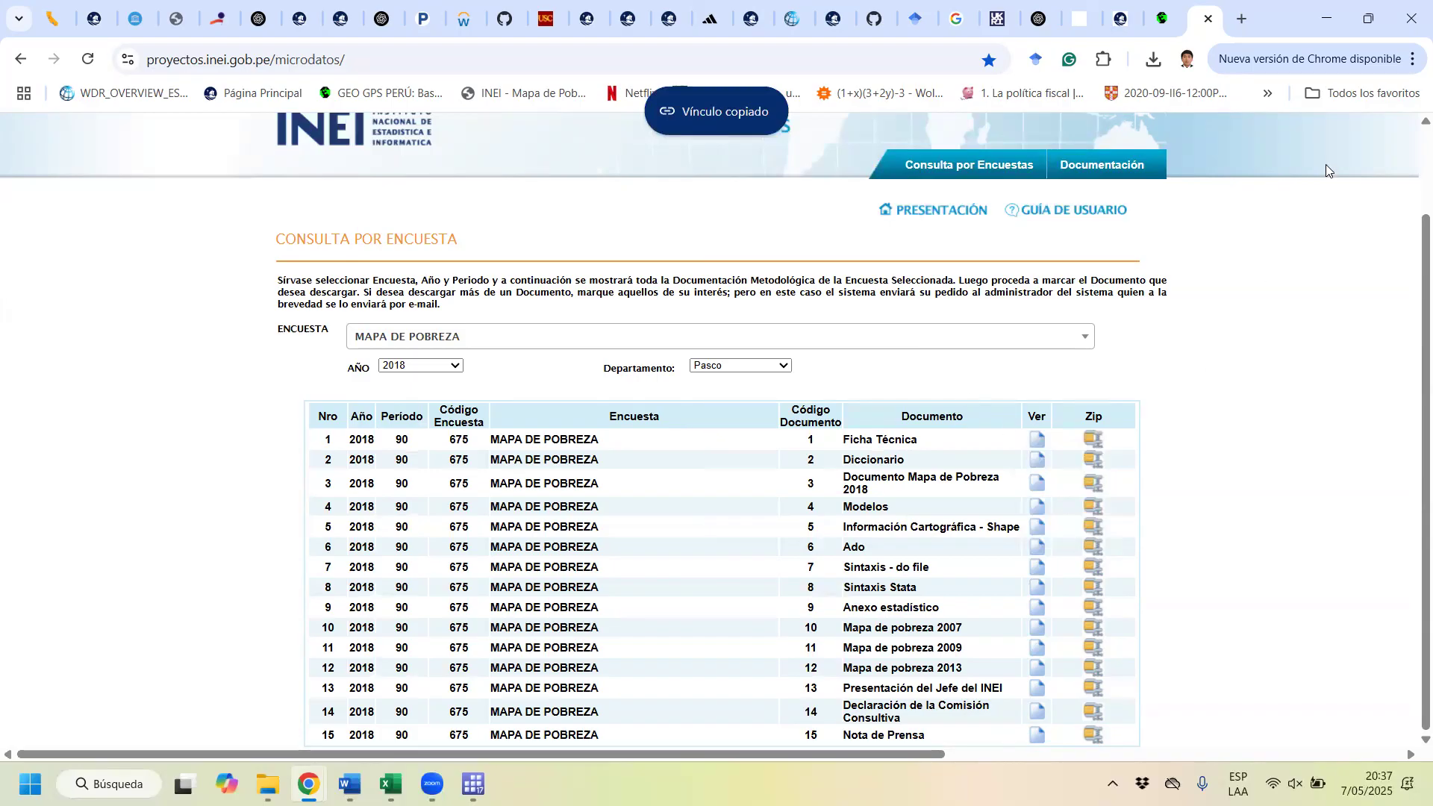
right_click(1091, 527)
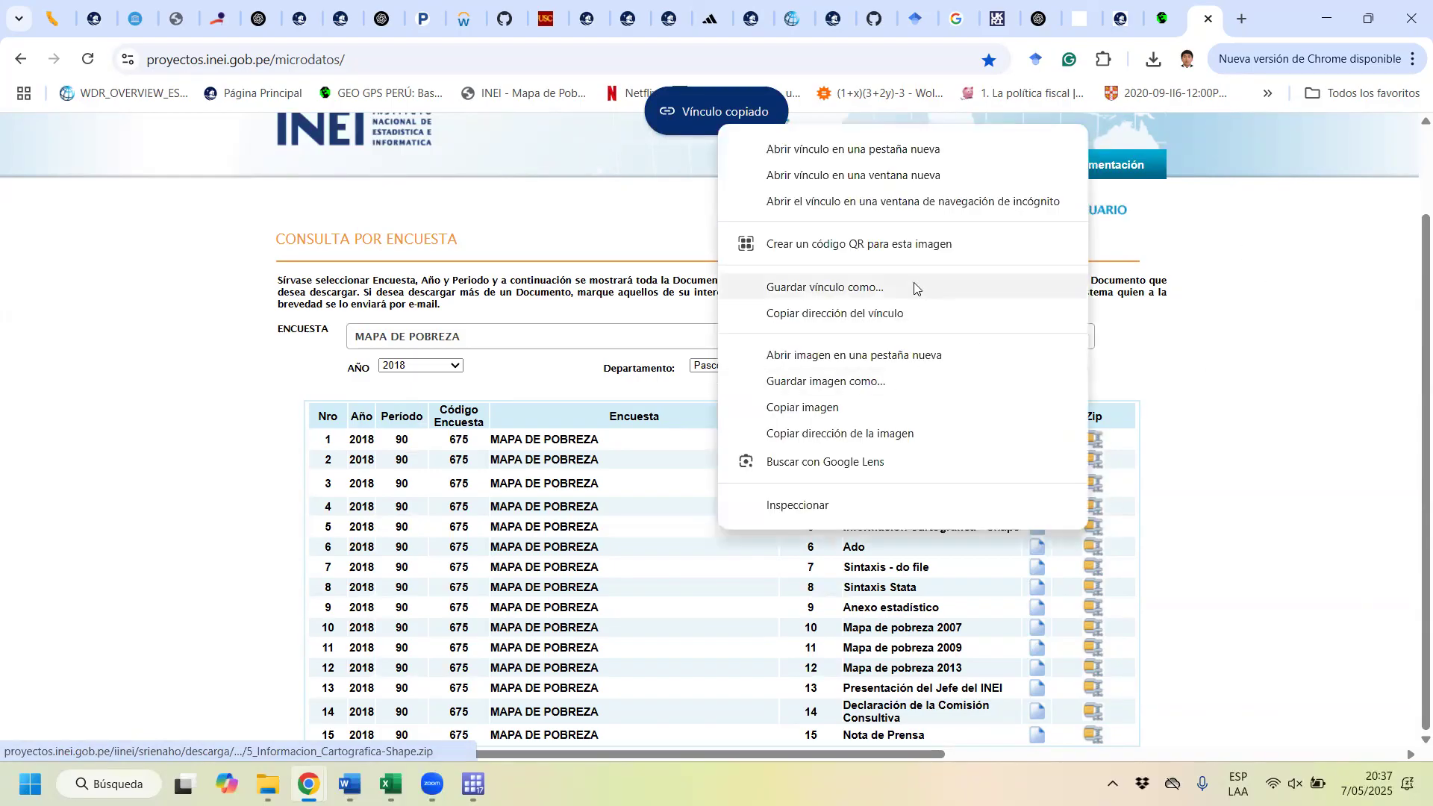
left_click(862, 318)
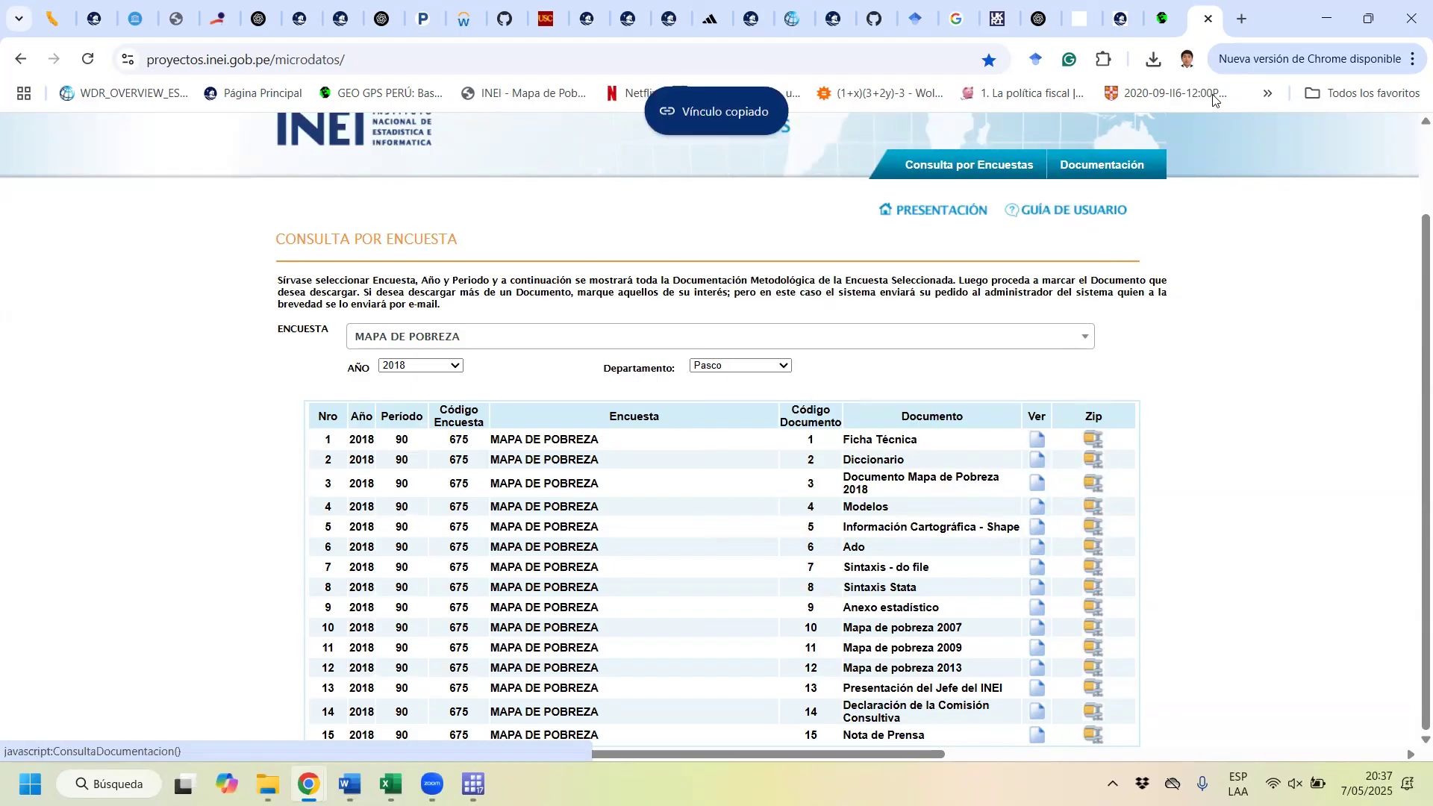
Step: Return to the do-file in Stata and highlight the zip file's URL in the copy command on line 69
left_click(1327, 18)
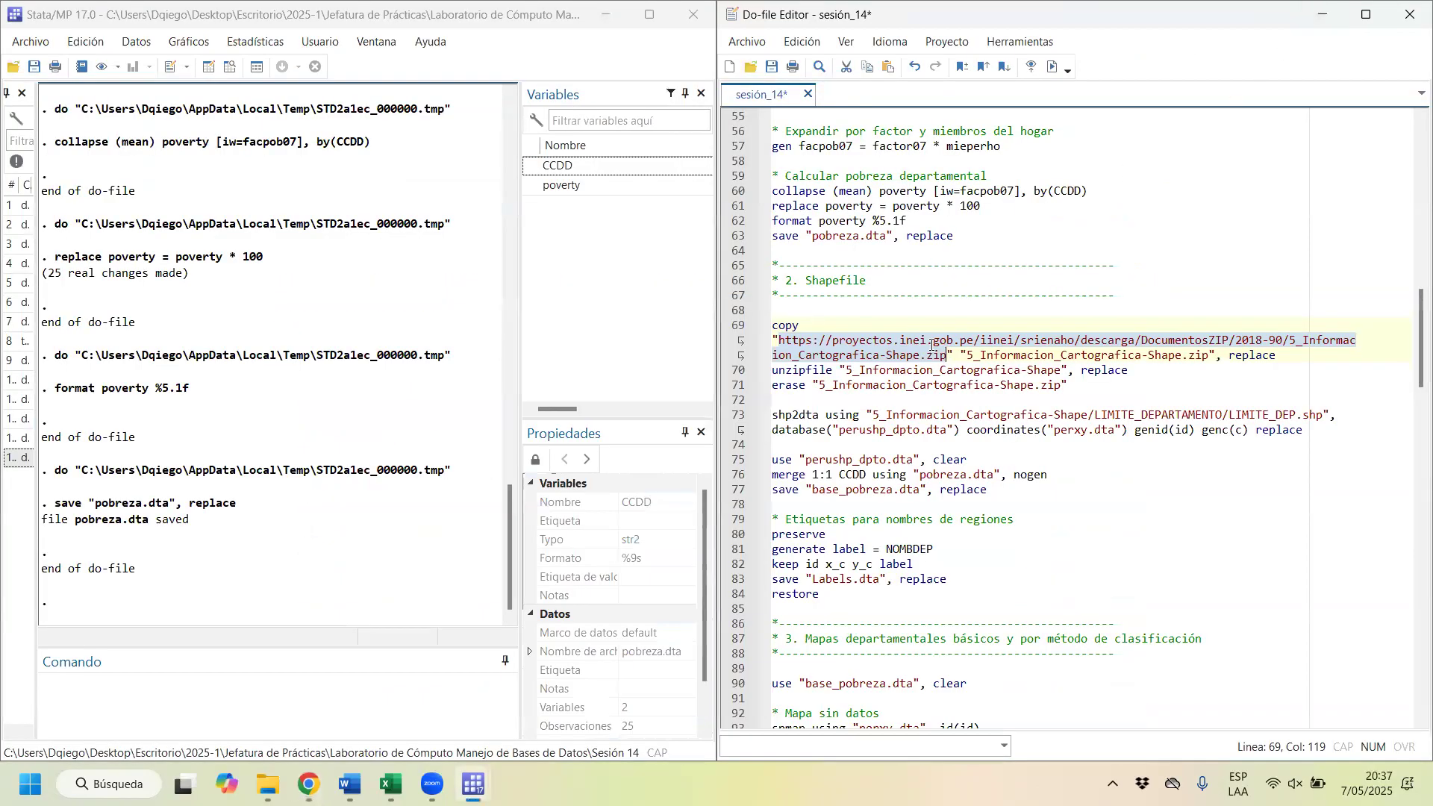
left_click(939, 356)
left_click_drag(944, 356, 776, 335)
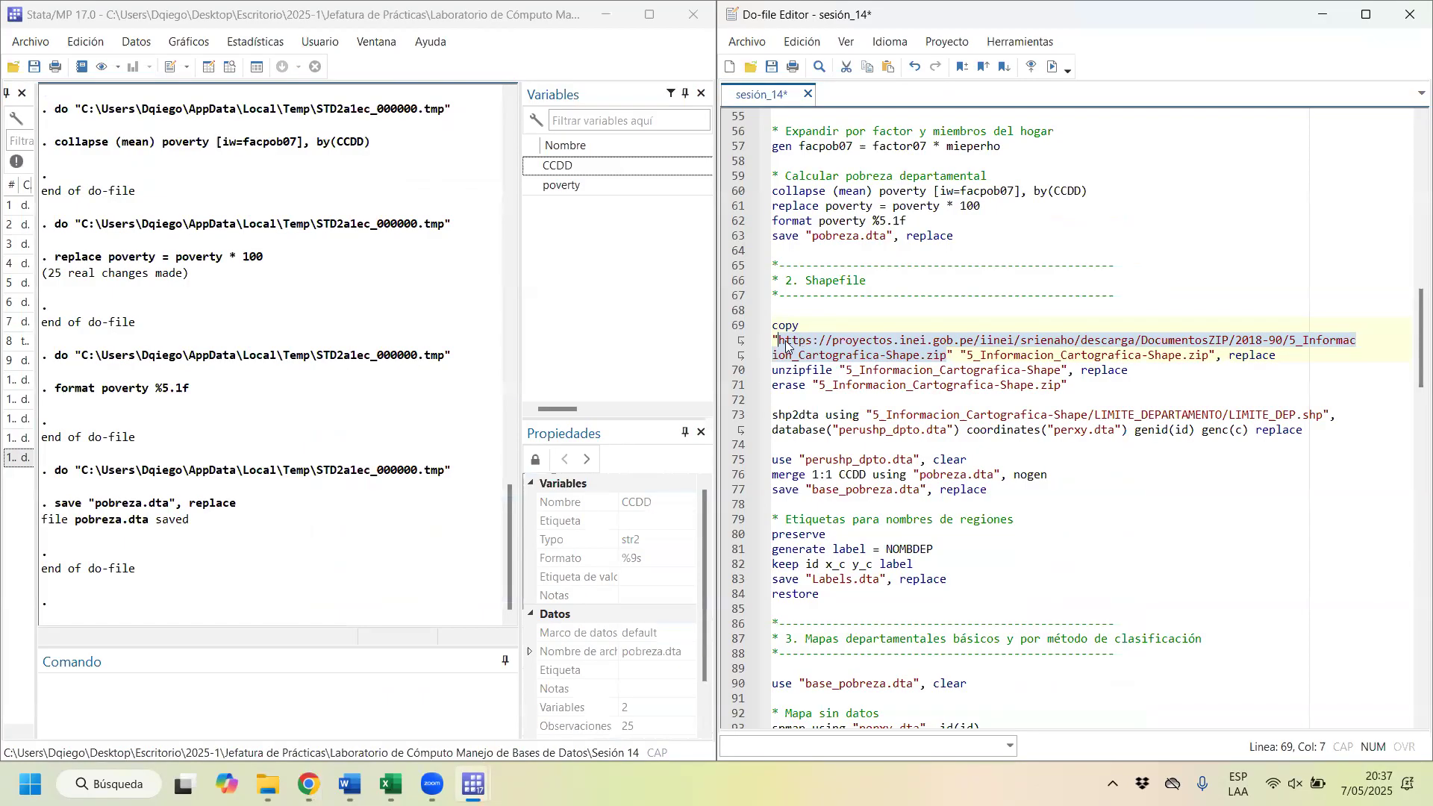
Step: Run the copy command on line 69 to download 5_Informacion_Cartografica-Shape.zip from INEI's URL, with the replace option
left_click(786, 344)
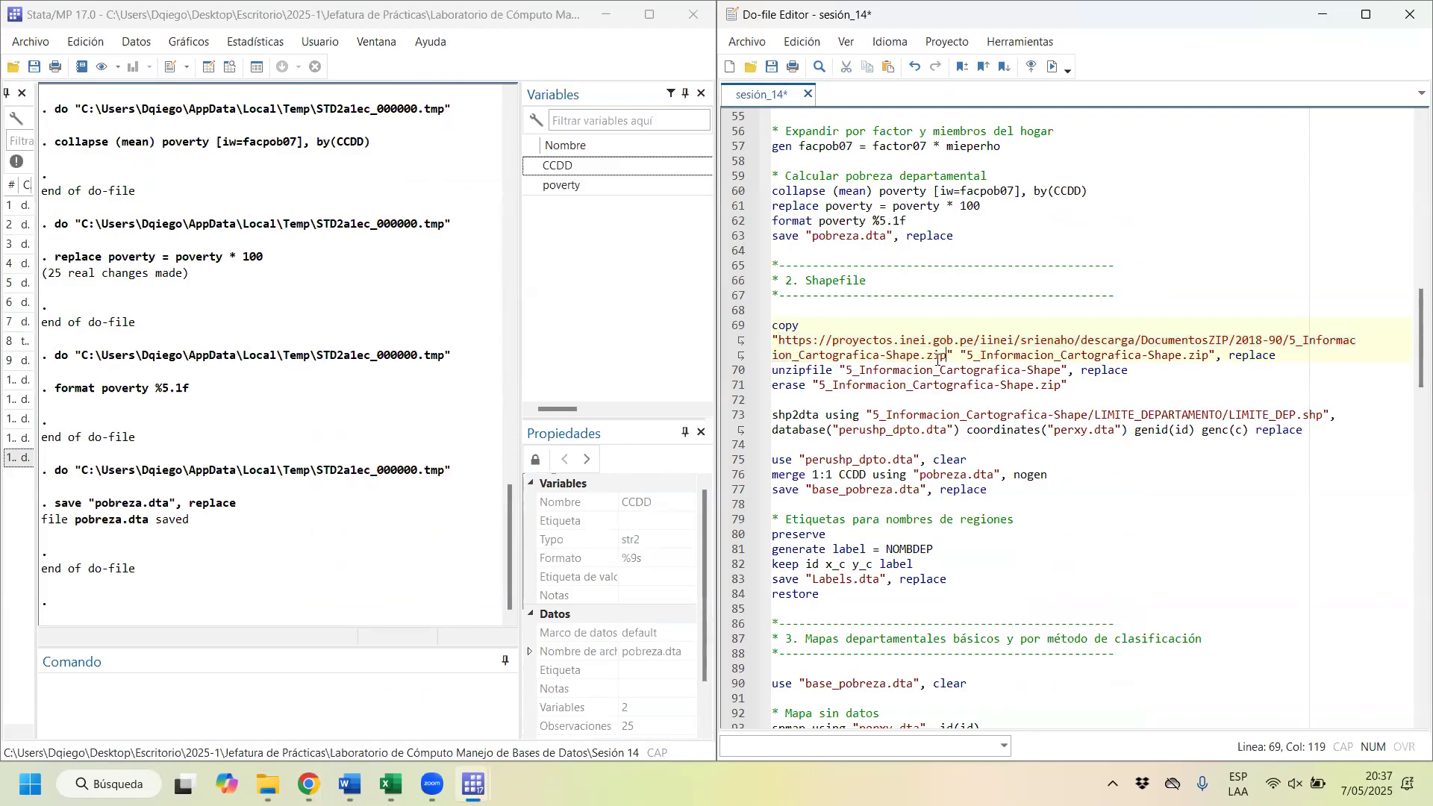
left_click_drag(953, 356, 802, 351)
key("shift+Home")
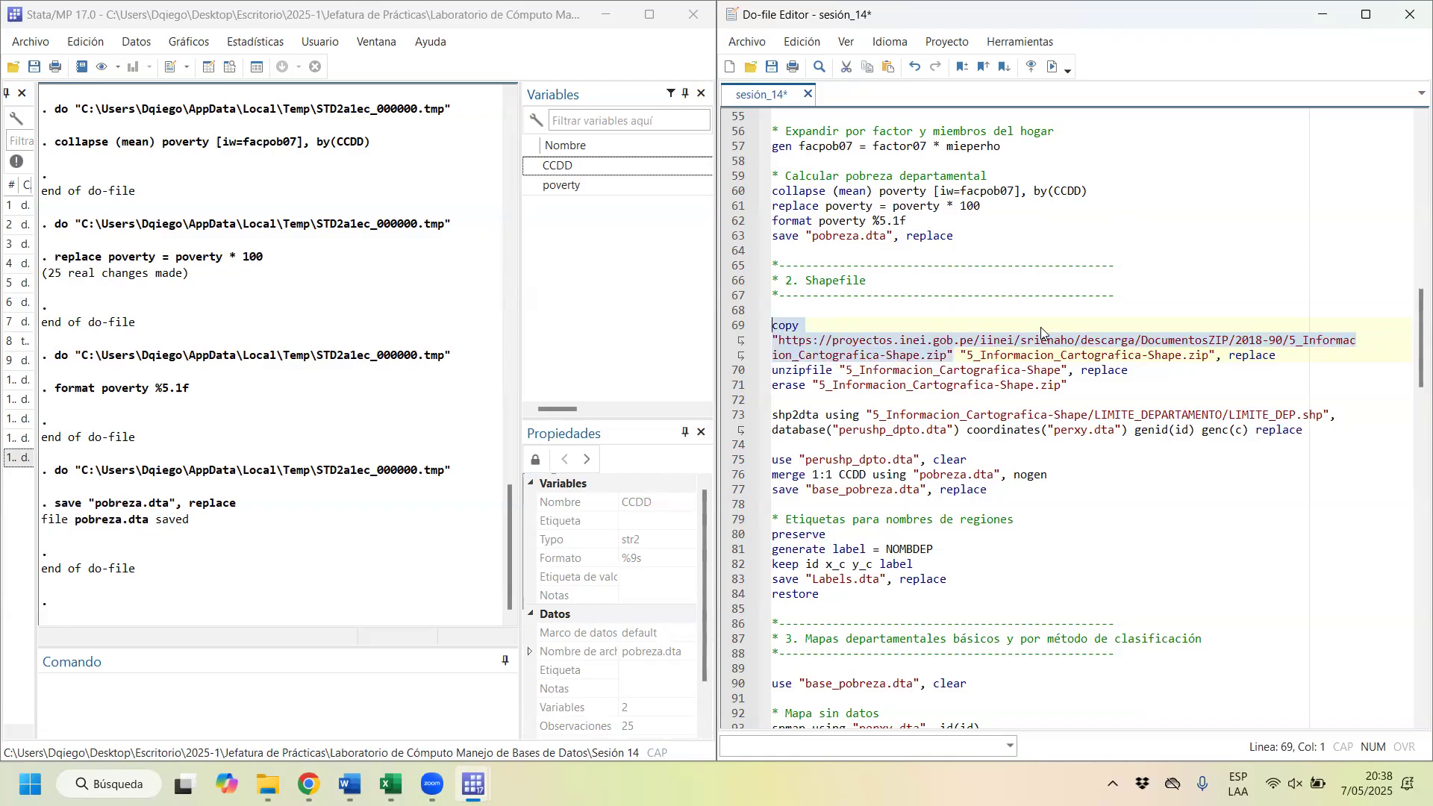
left_click_drag(963, 354, 1209, 354)
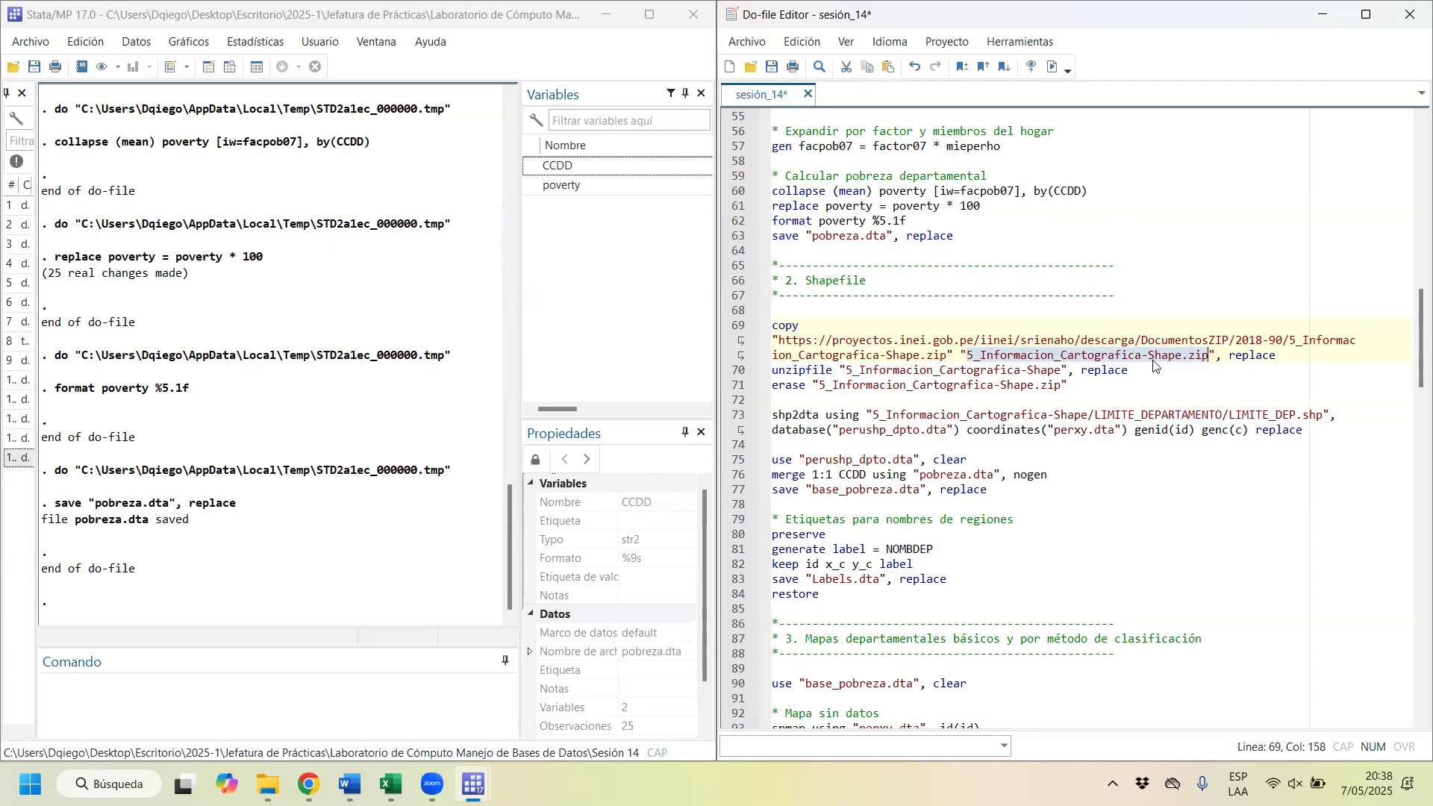
left_click_drag(957, 355, 769, 341)
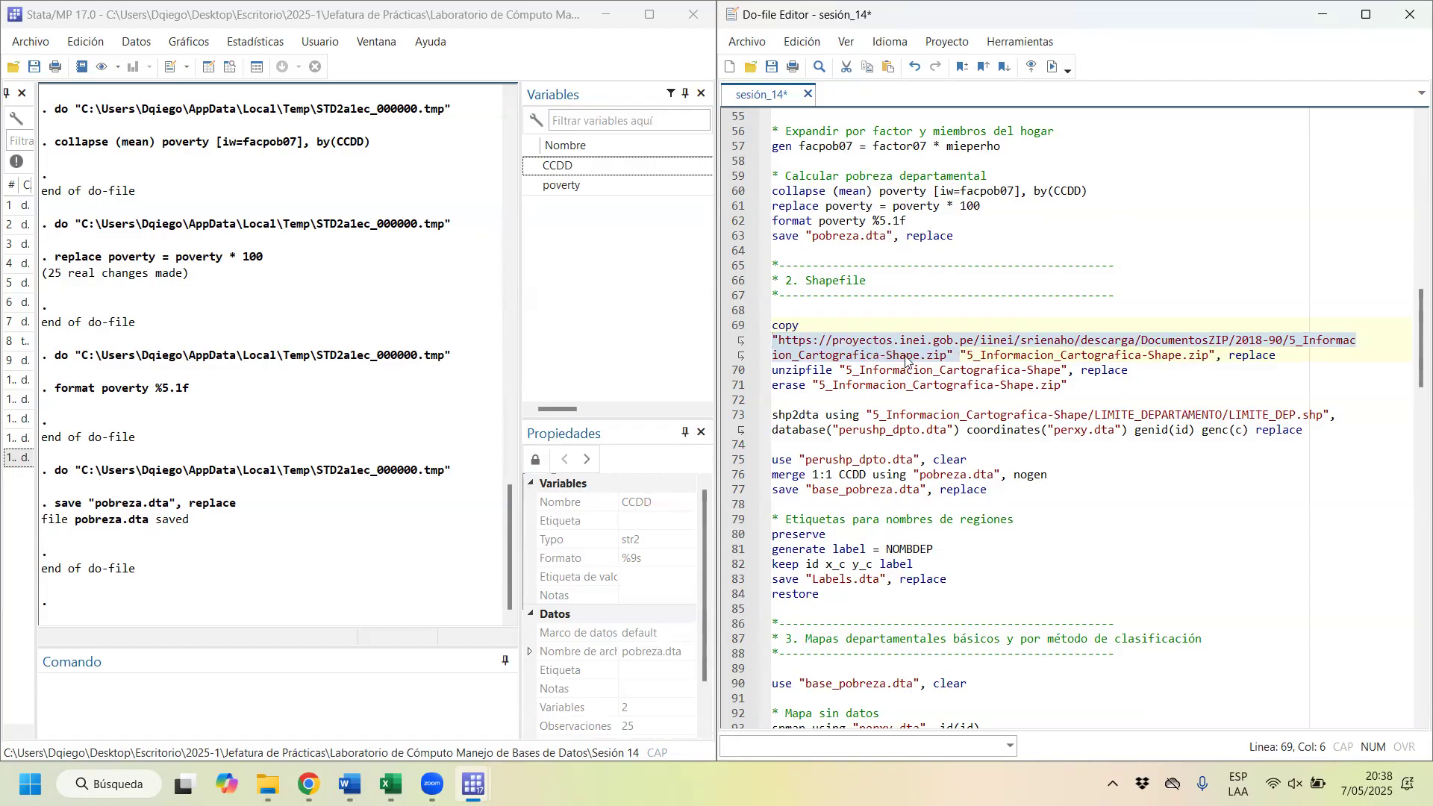
left_click_drag(961, 355, 1214, 355)
left_click_drag(786, 327, 833, 357)
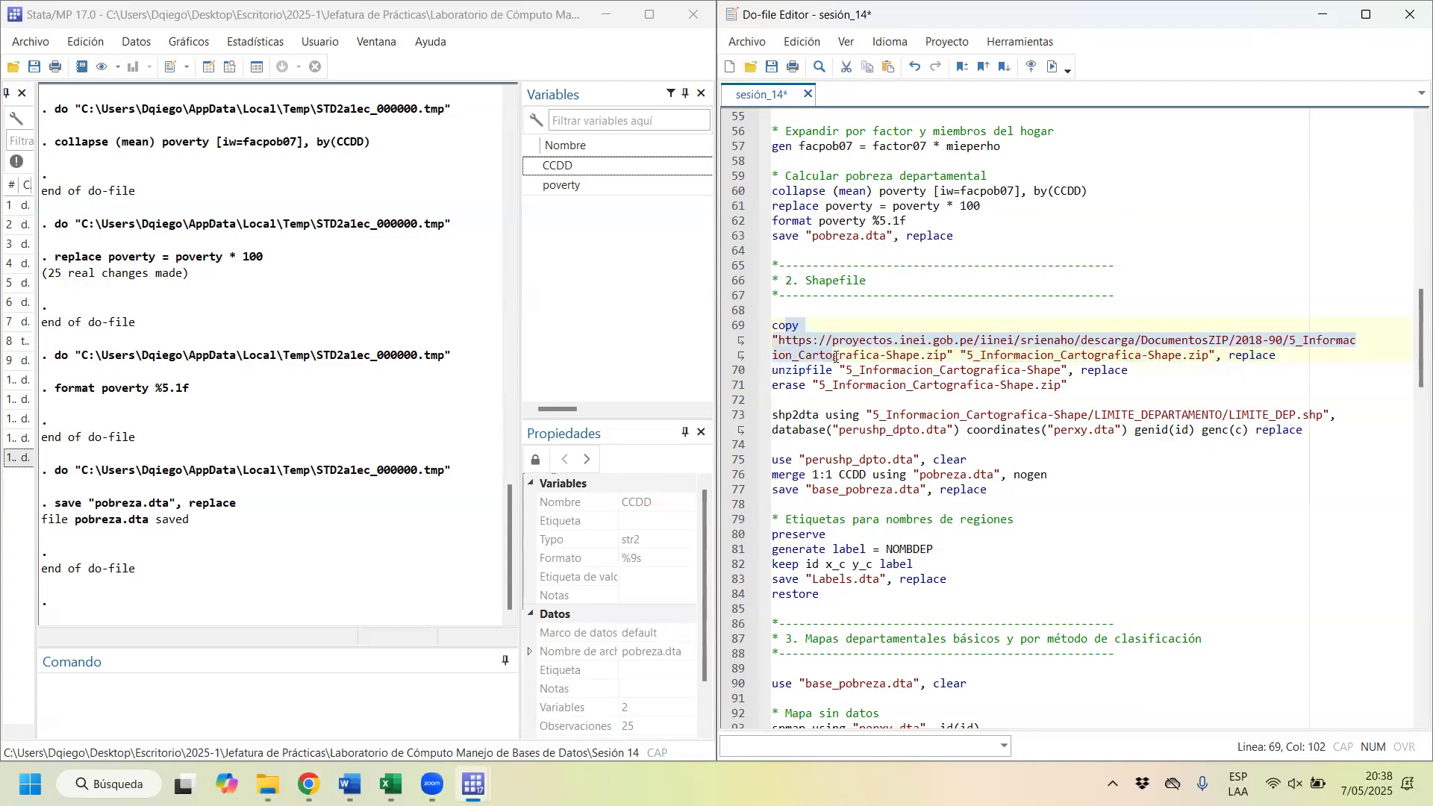
left_click(1052, 68)
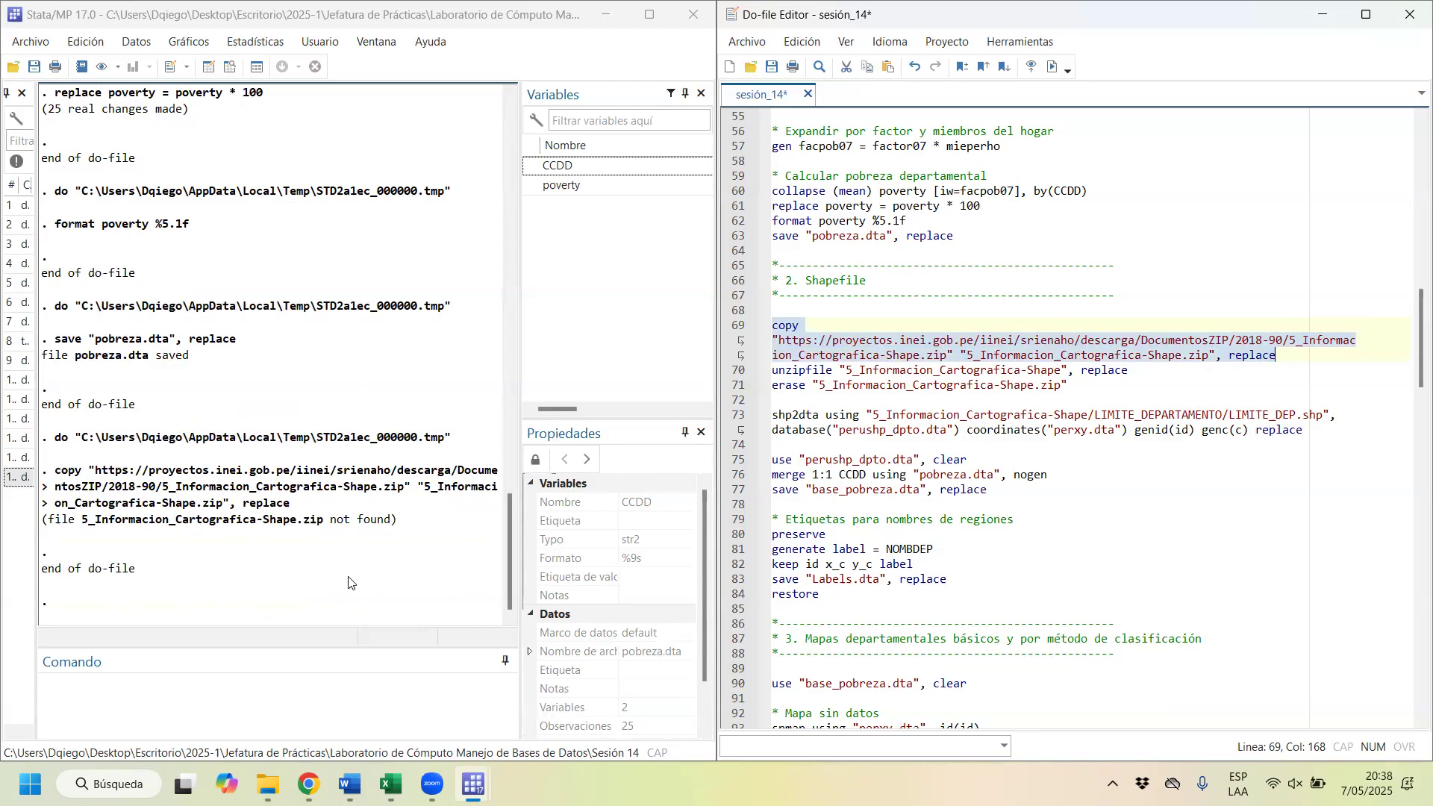
Step: Switch to File Explorer, check the downloaded 5_Informacion_Cartografica-Shape zip file in the Sesión 14 folder, and return to Stata
left_click(267, 784)
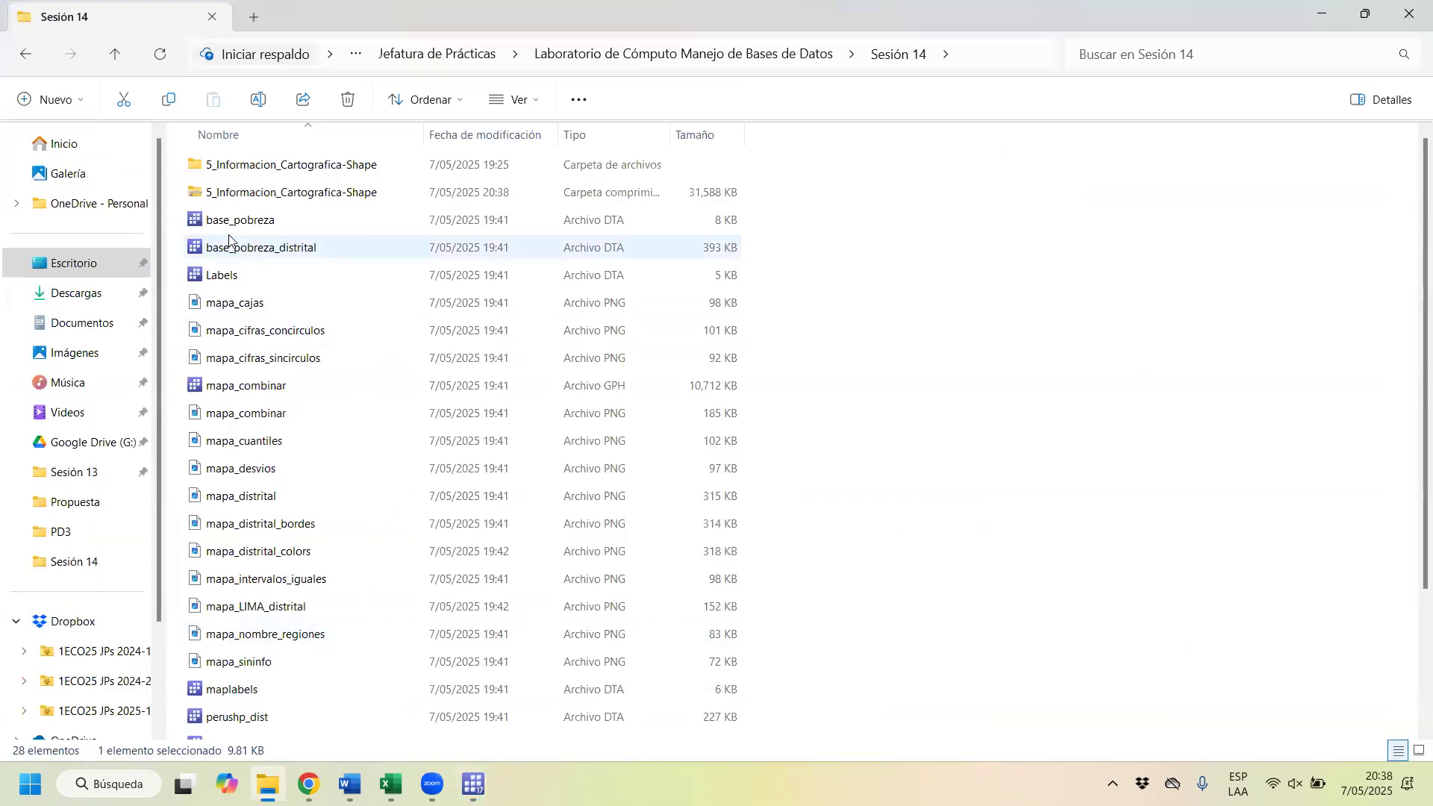
left_click(245, 200)
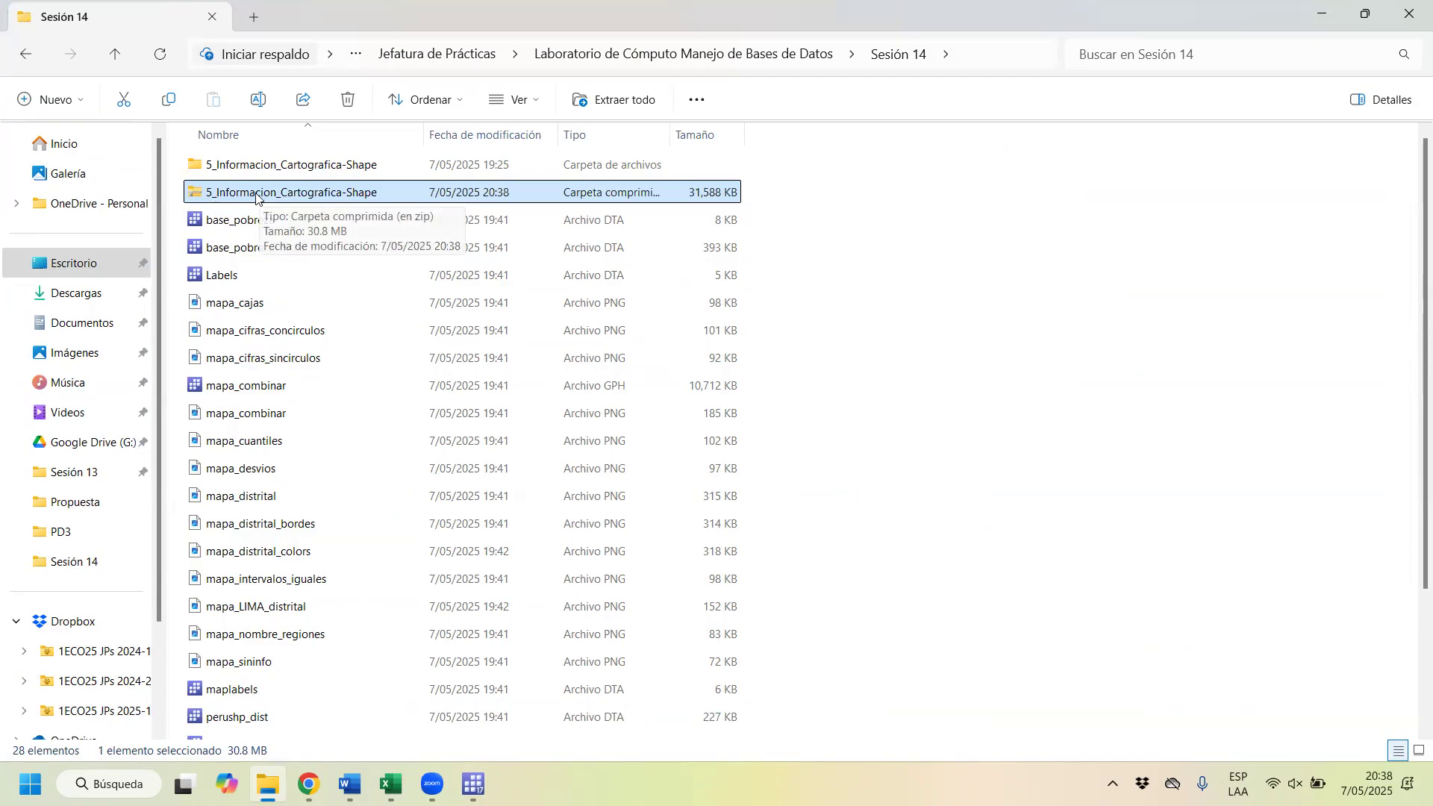
left_click(1335, 6)
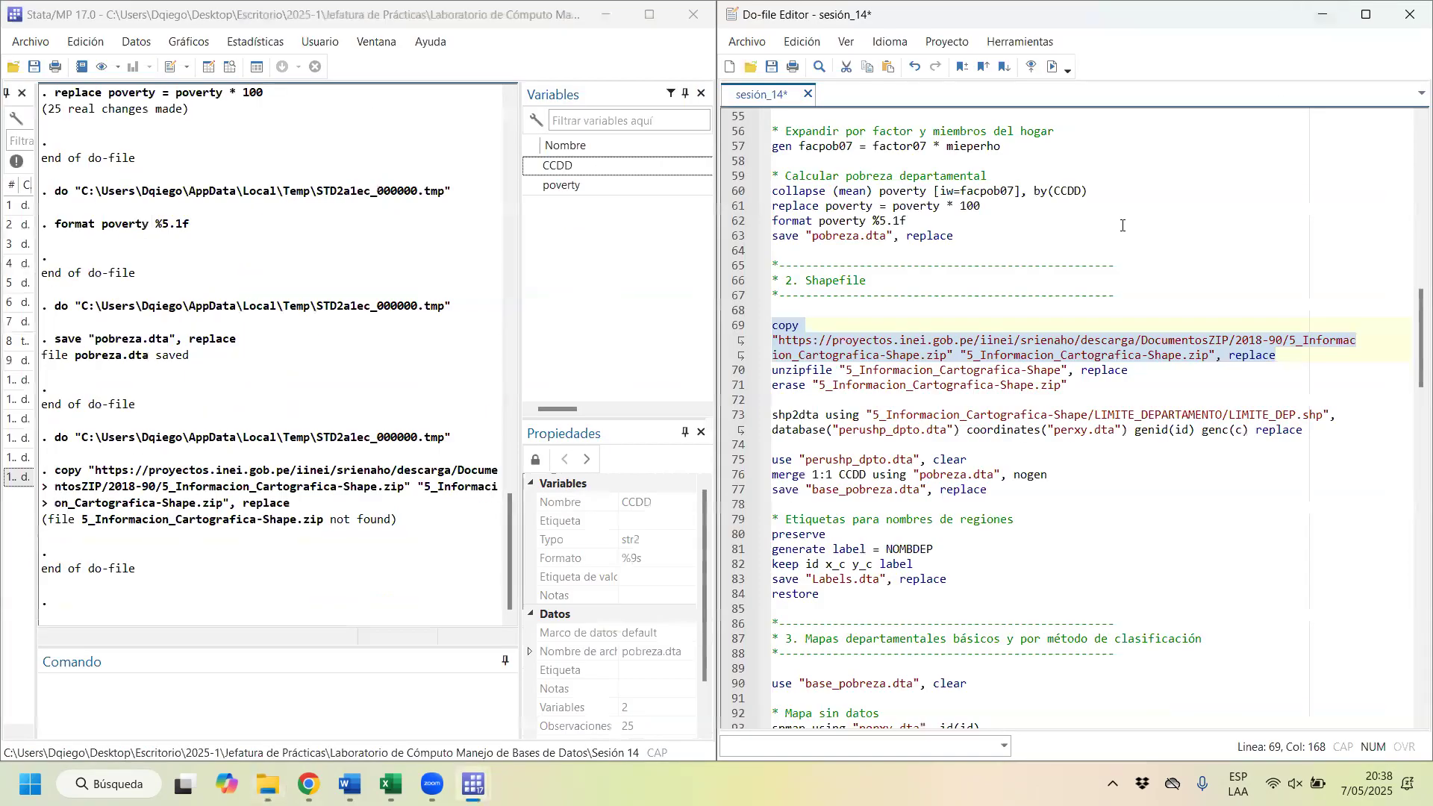
left_click(267, 783)
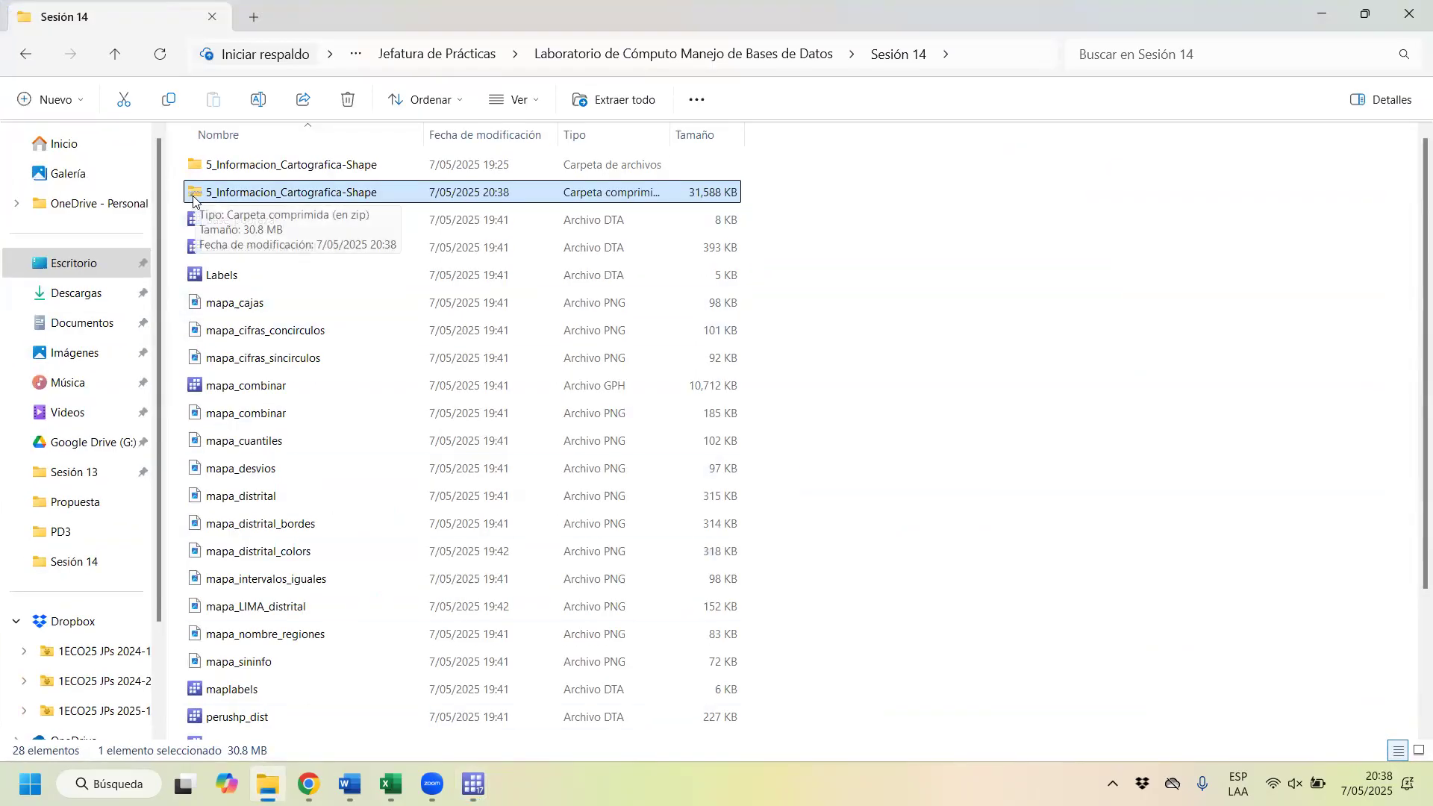
left_click(1338, 15)
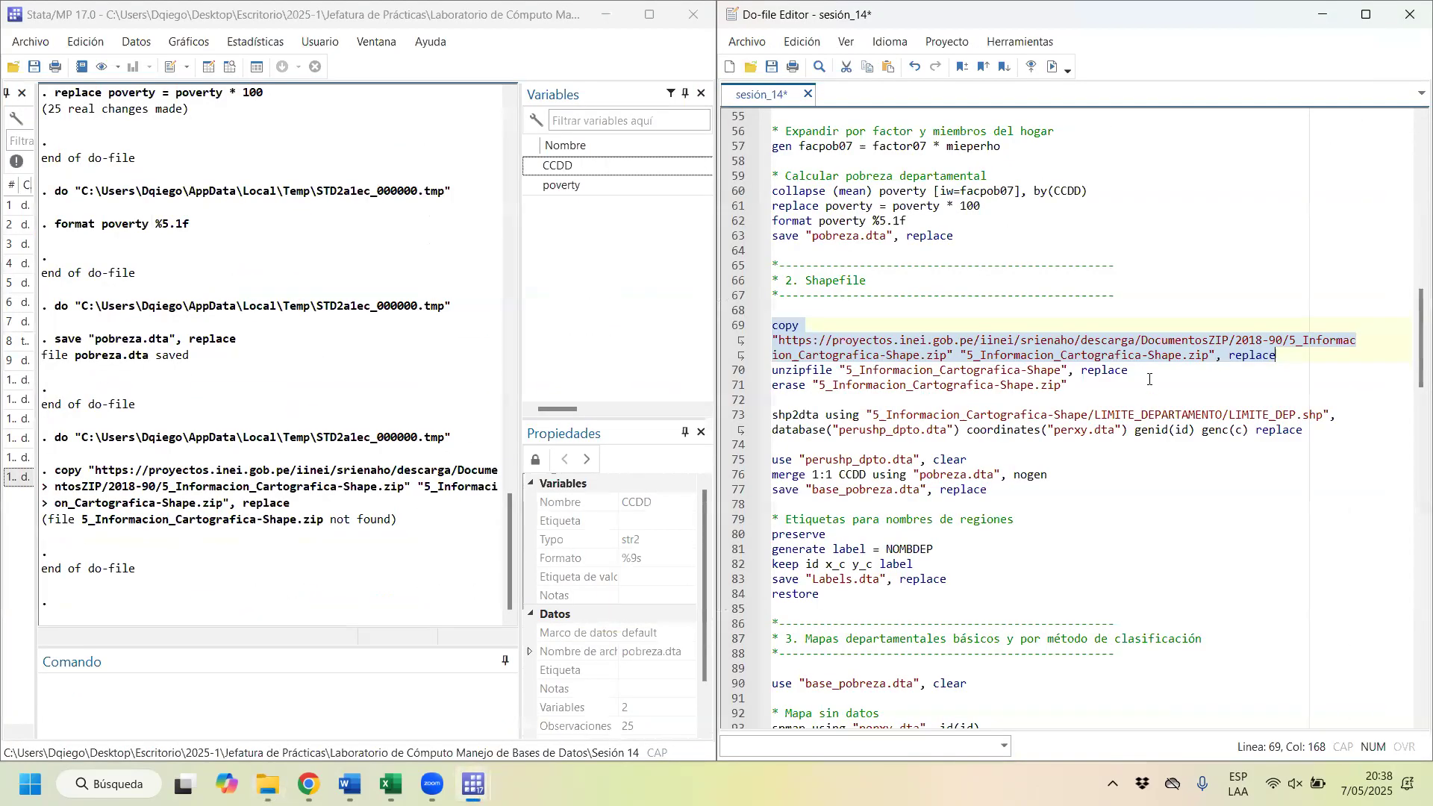
Step: Run the unzipfile command on line 70 to extract 5_Informacion_Cartografica-Shape with the replace option
left_click_drag(1149, 370, 1040, 357)
left_click_drag(923, 359, 757, 367)
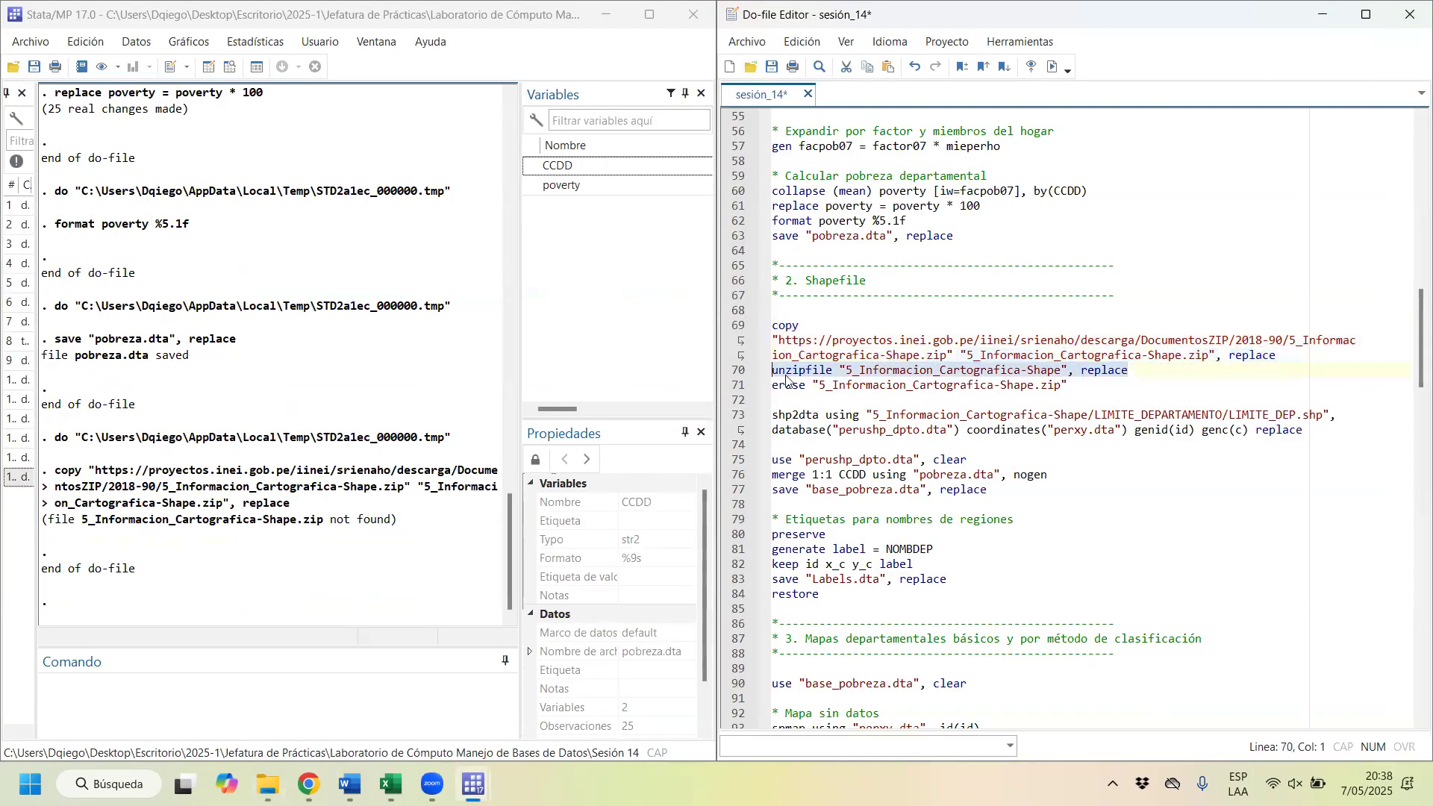
left_click(842, 371)
left_click_drag(847, 371, 812, 369)
left_click(1052, 66)
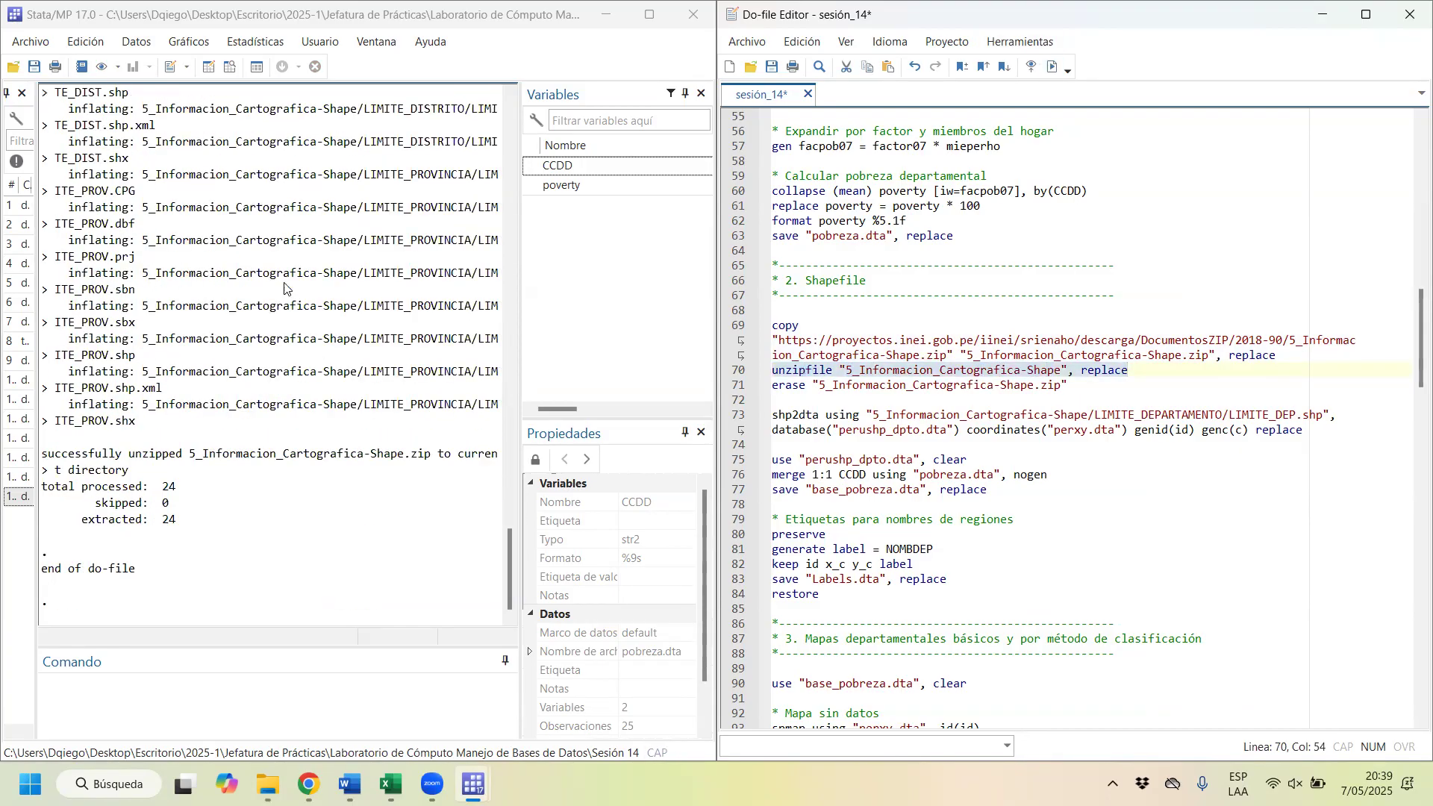
Step: Review the unzip output, check the extracted 5_Informacion_Cartografica-Shape folder in File Explorer, and return to Stata
scroll(153, 232, "up", 5)
scroll(153, 232, "up", 8)
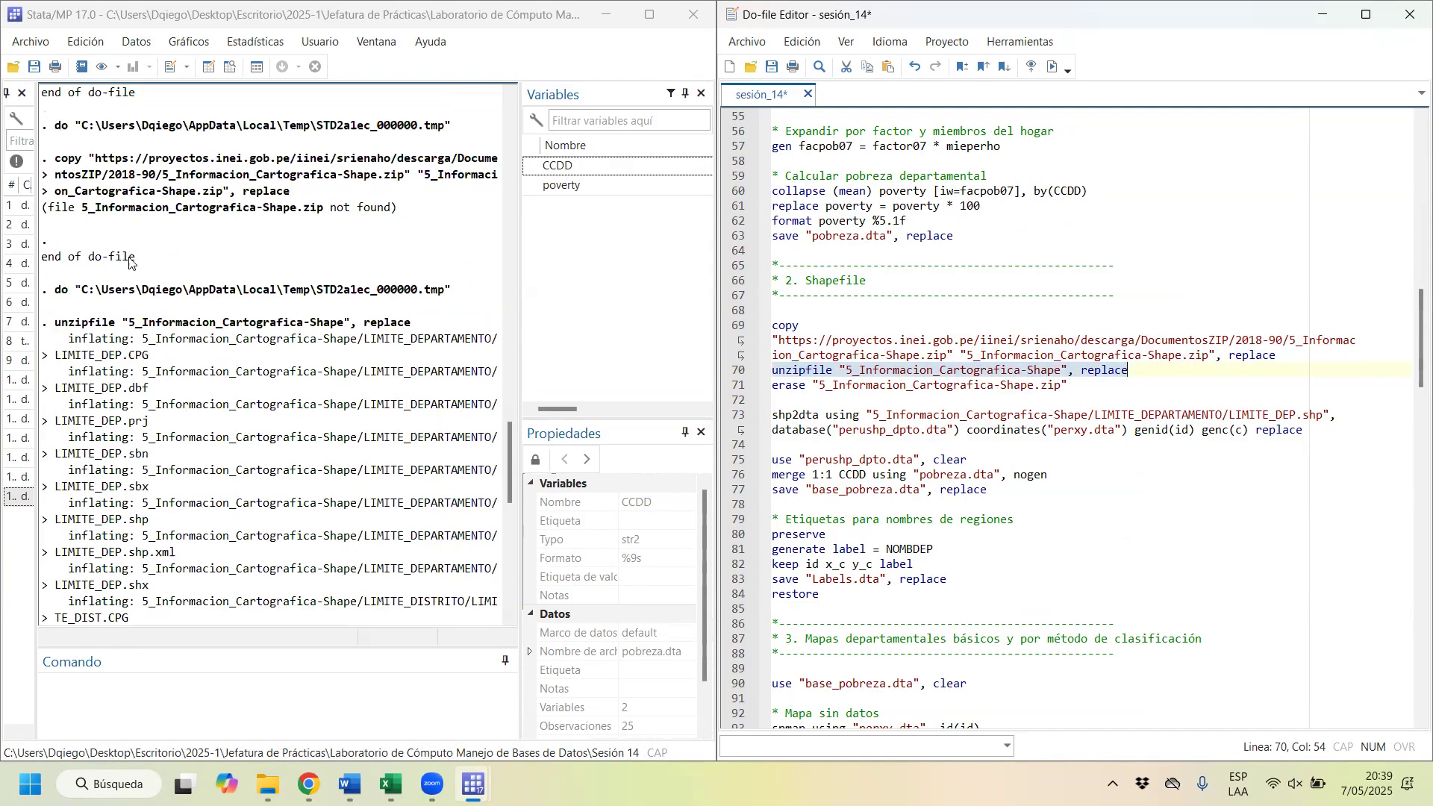
scroll(155, 447, "down", 3)
scroll(159, 468, "down", 10)
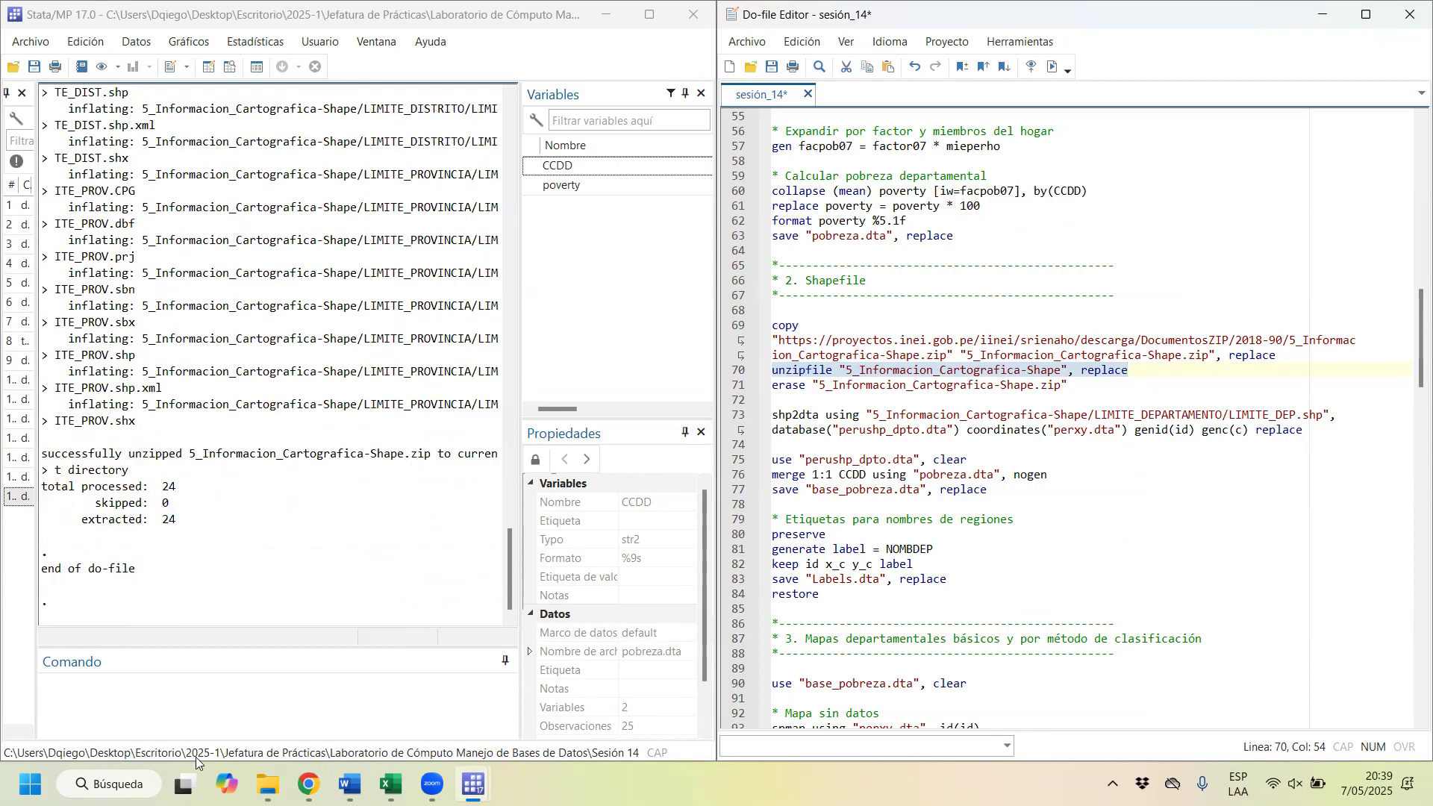
left_click(267, 783)
left_click(241, 172)
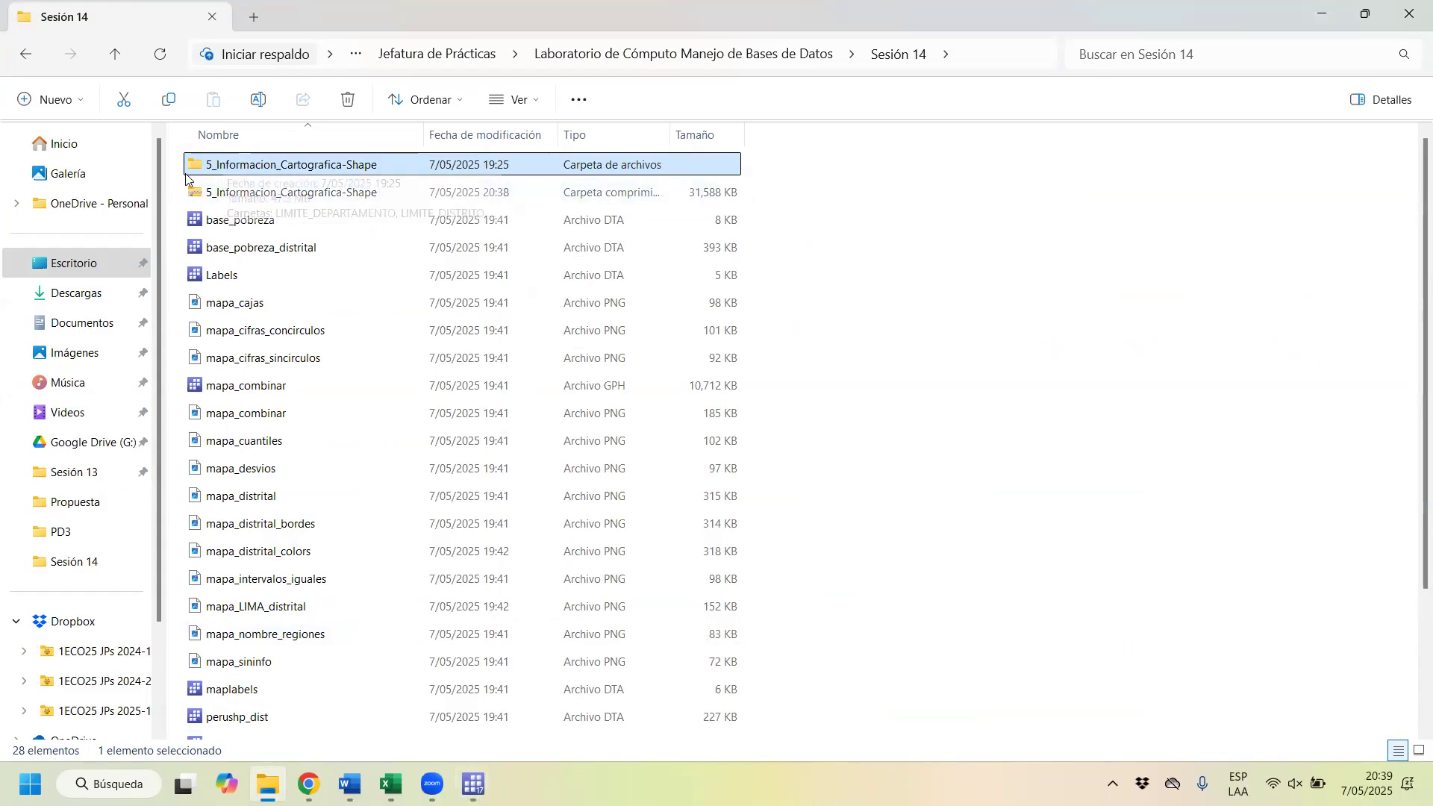
left_click(1302, 21)
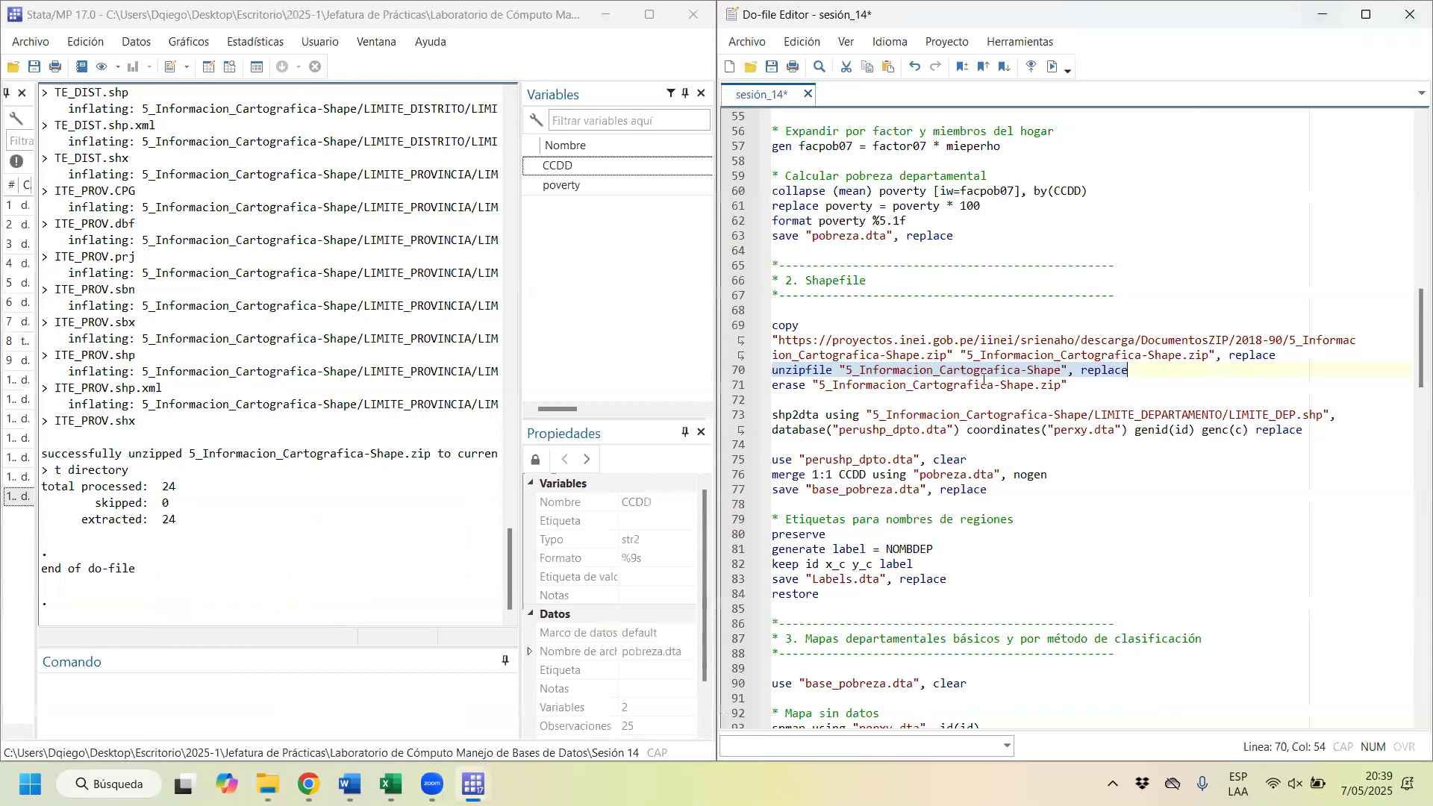
Step: Run the erase command on line 71 to delete 5_Informacion_Cartografica-Shape.zip, and highlight the URL in the copy command
left_click_drag(1070, 385, 771, 385)
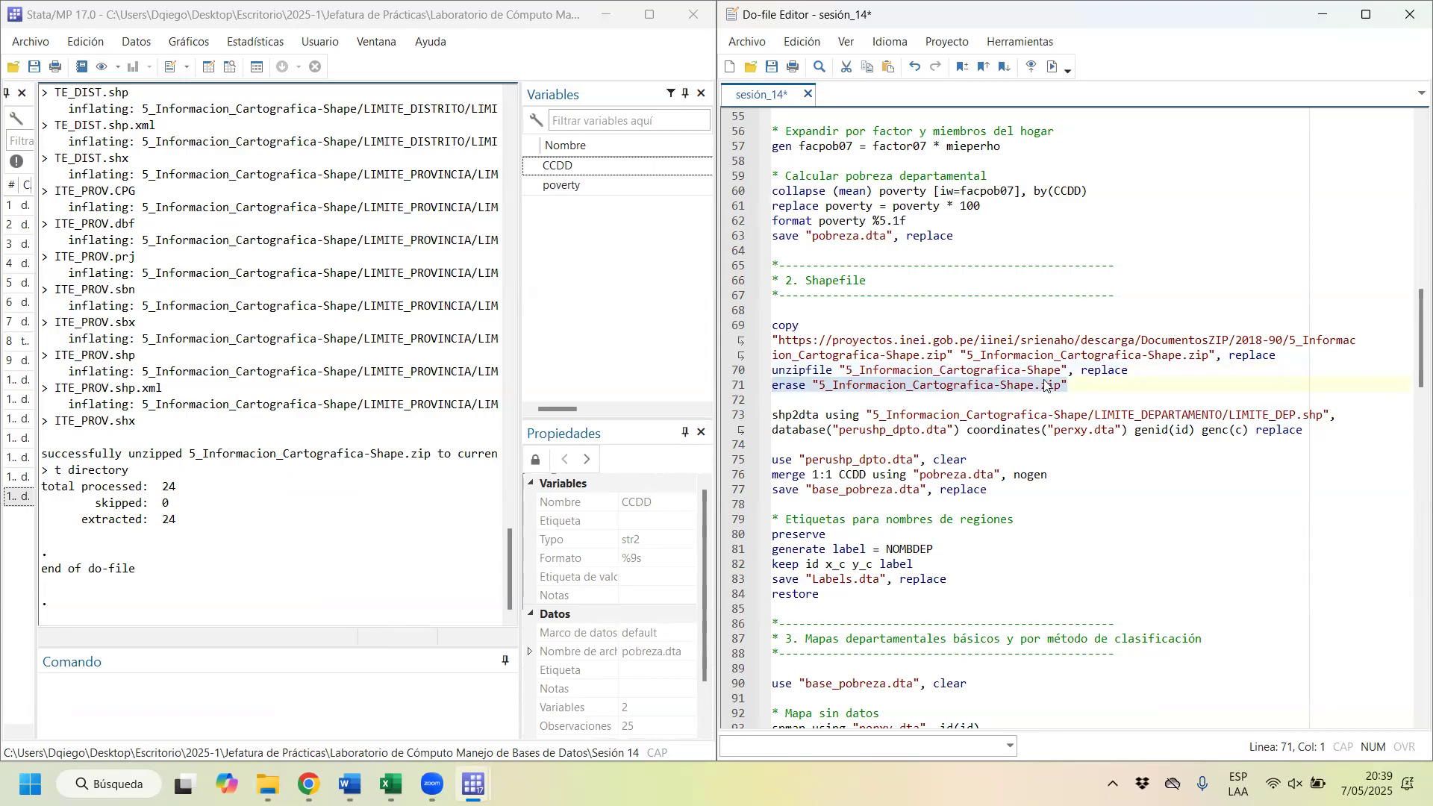
left_click(1052, 70)
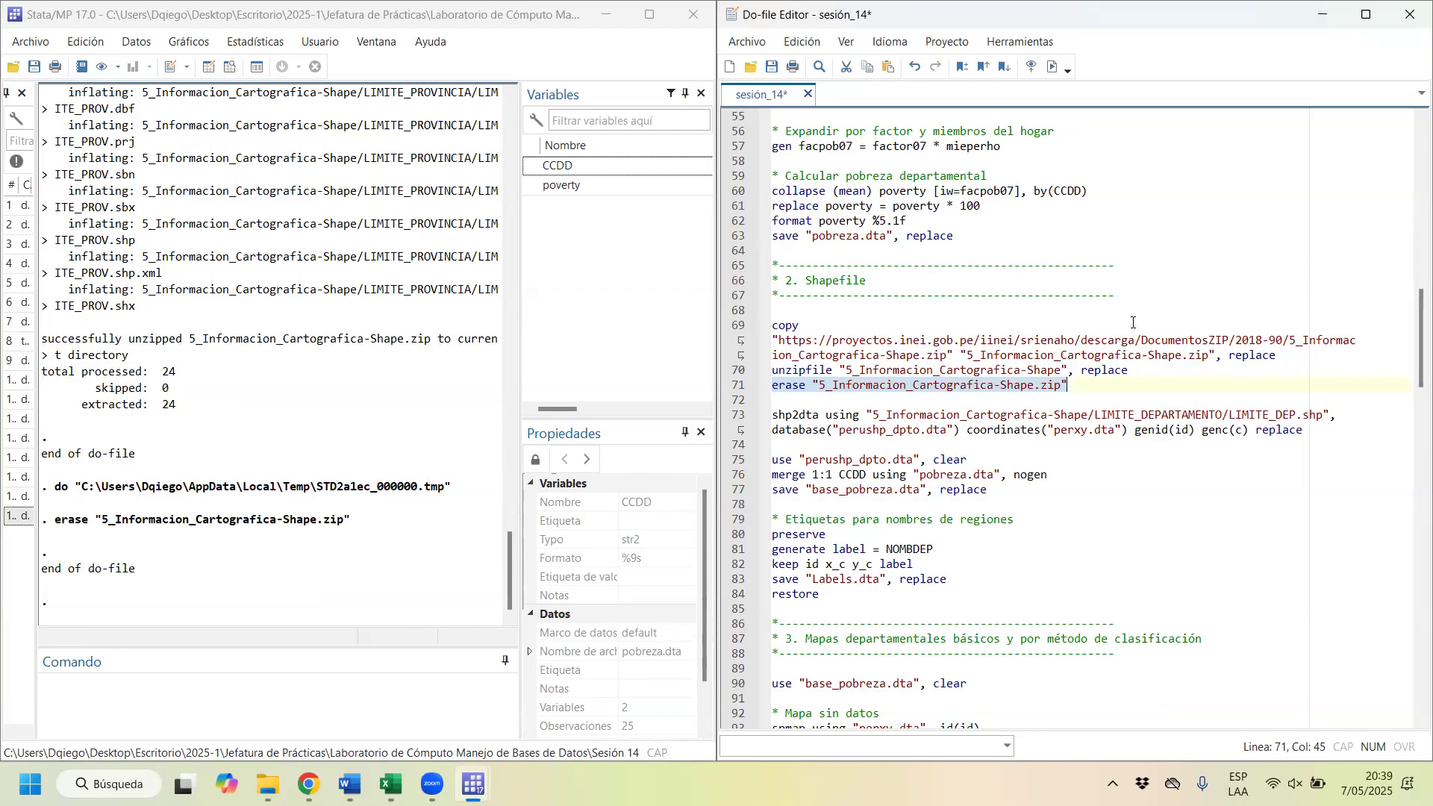
left_click_drag(780, 343, 947, 354)
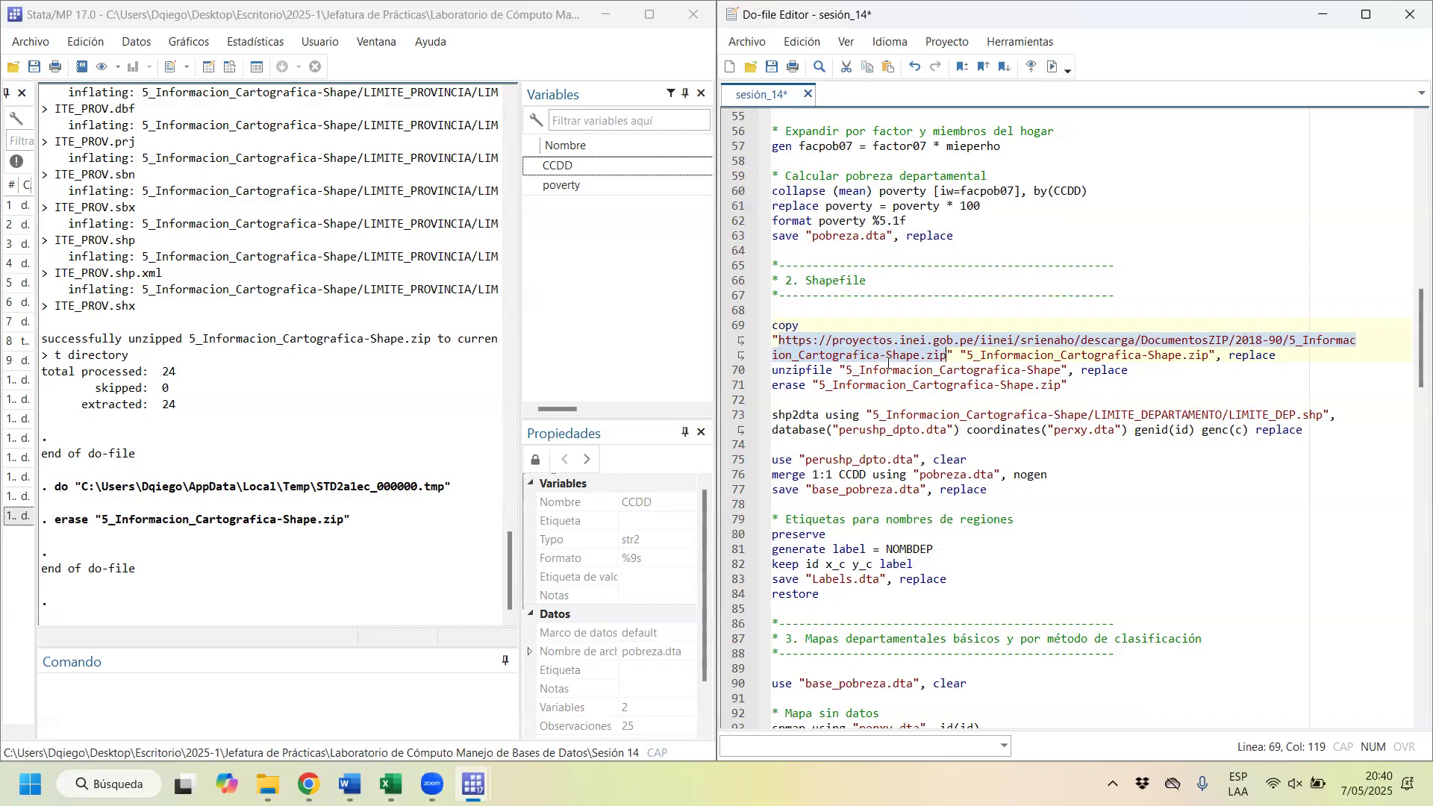
Step: Inspect the subfolders of the extracted 5_Informacion_Cartografica-Shape folder in File Explorer, go back to Sesión 14, and return to Stata
left_click(864, 371)
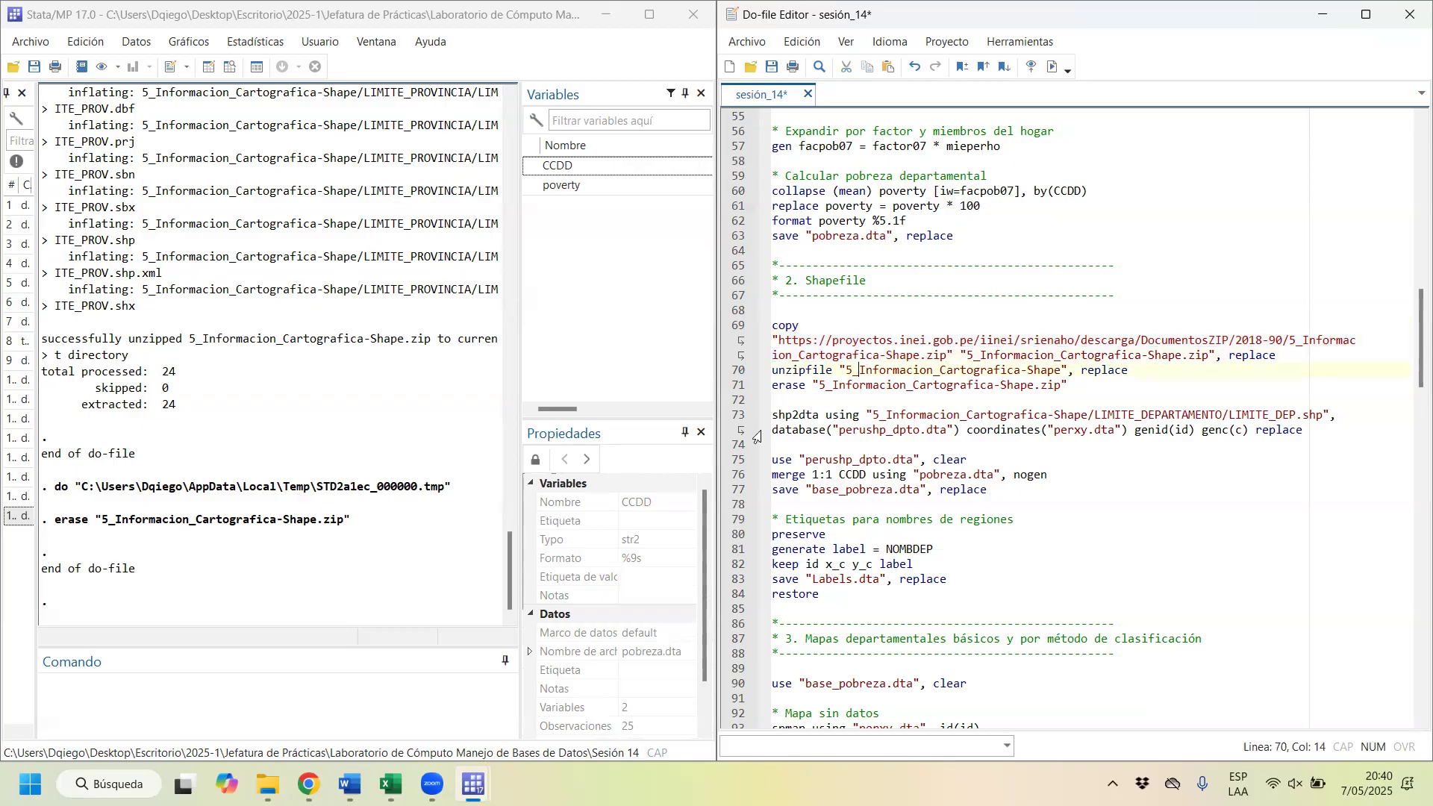
left_click(272, 773)
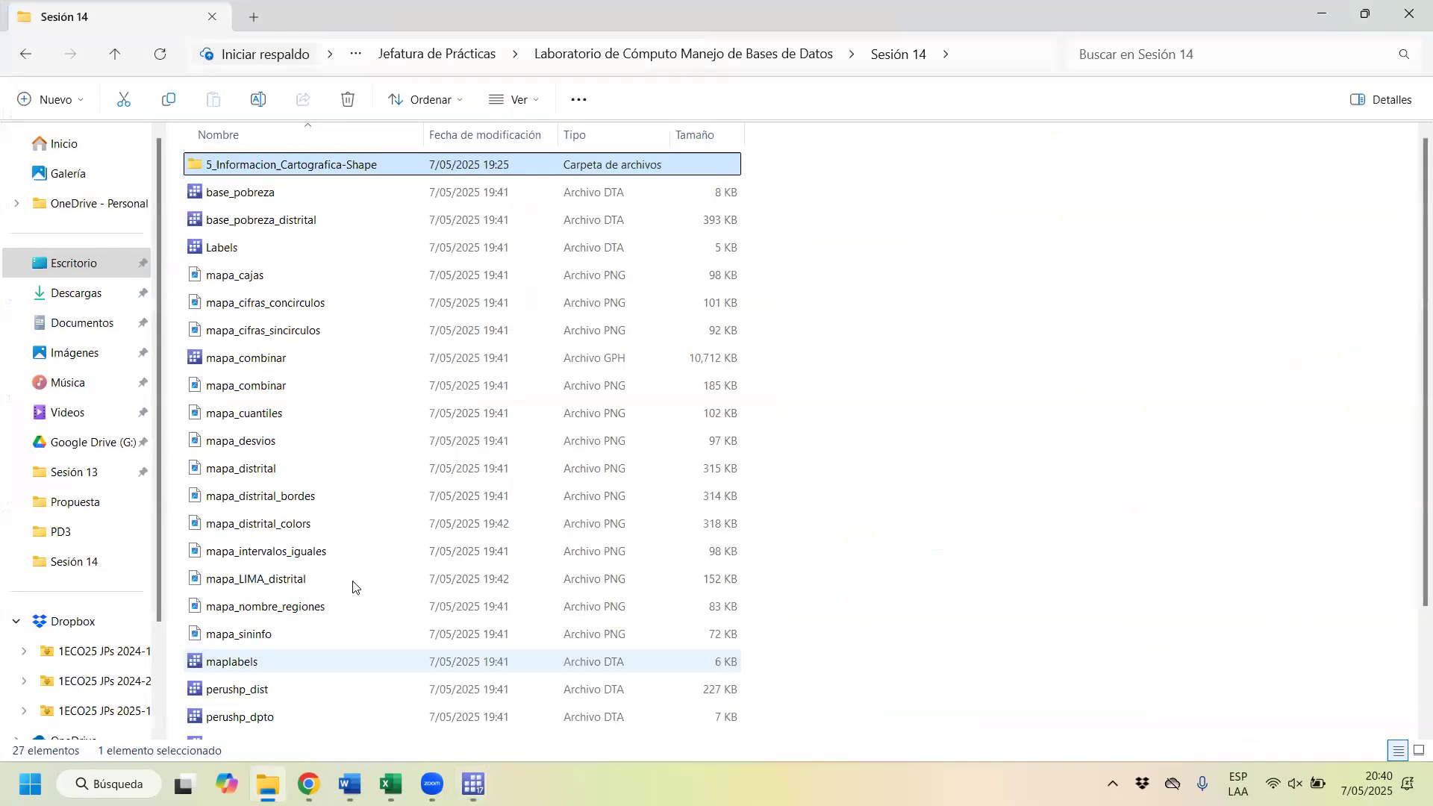
double_click(220, 173)
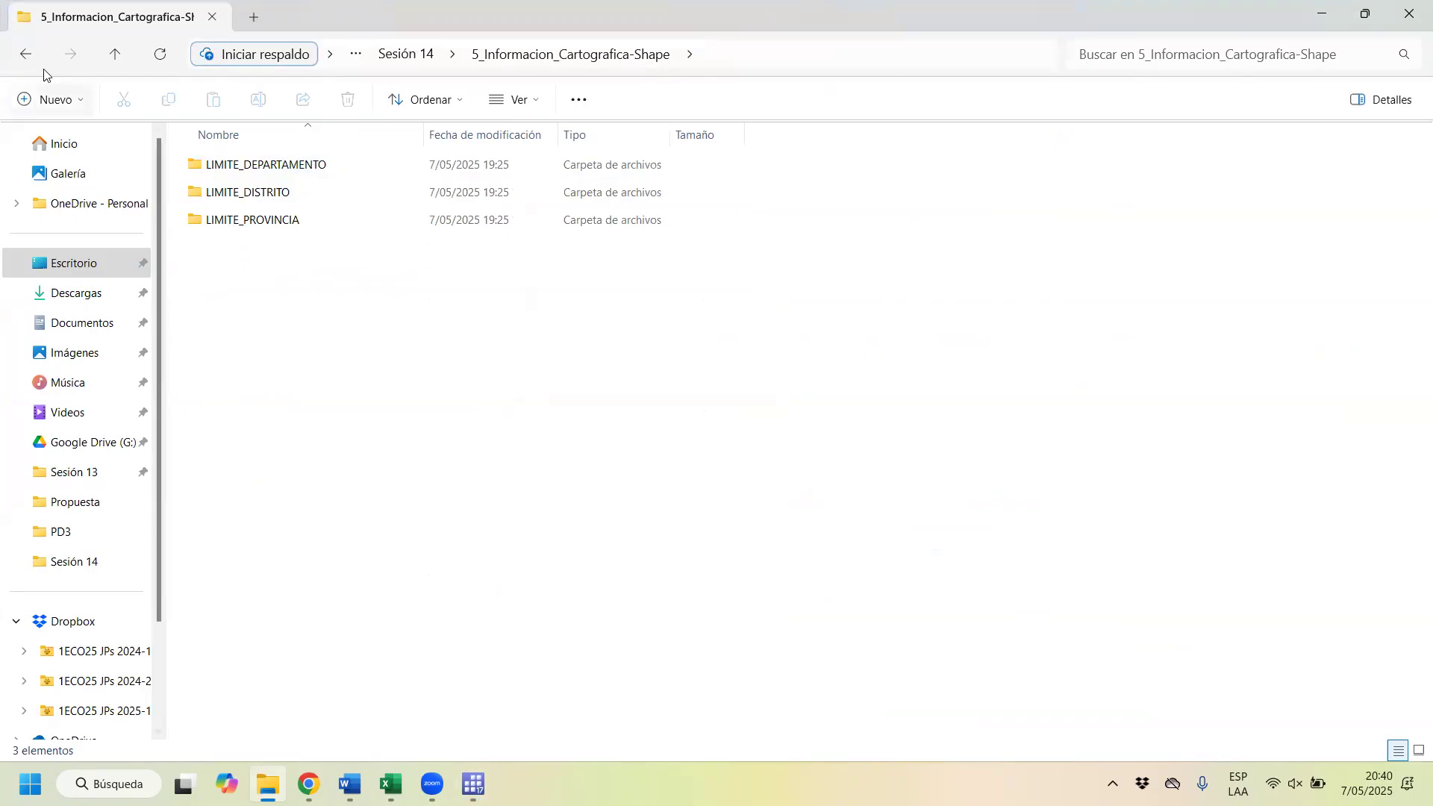
left_click(27, 54)
left_click(1315, 11)
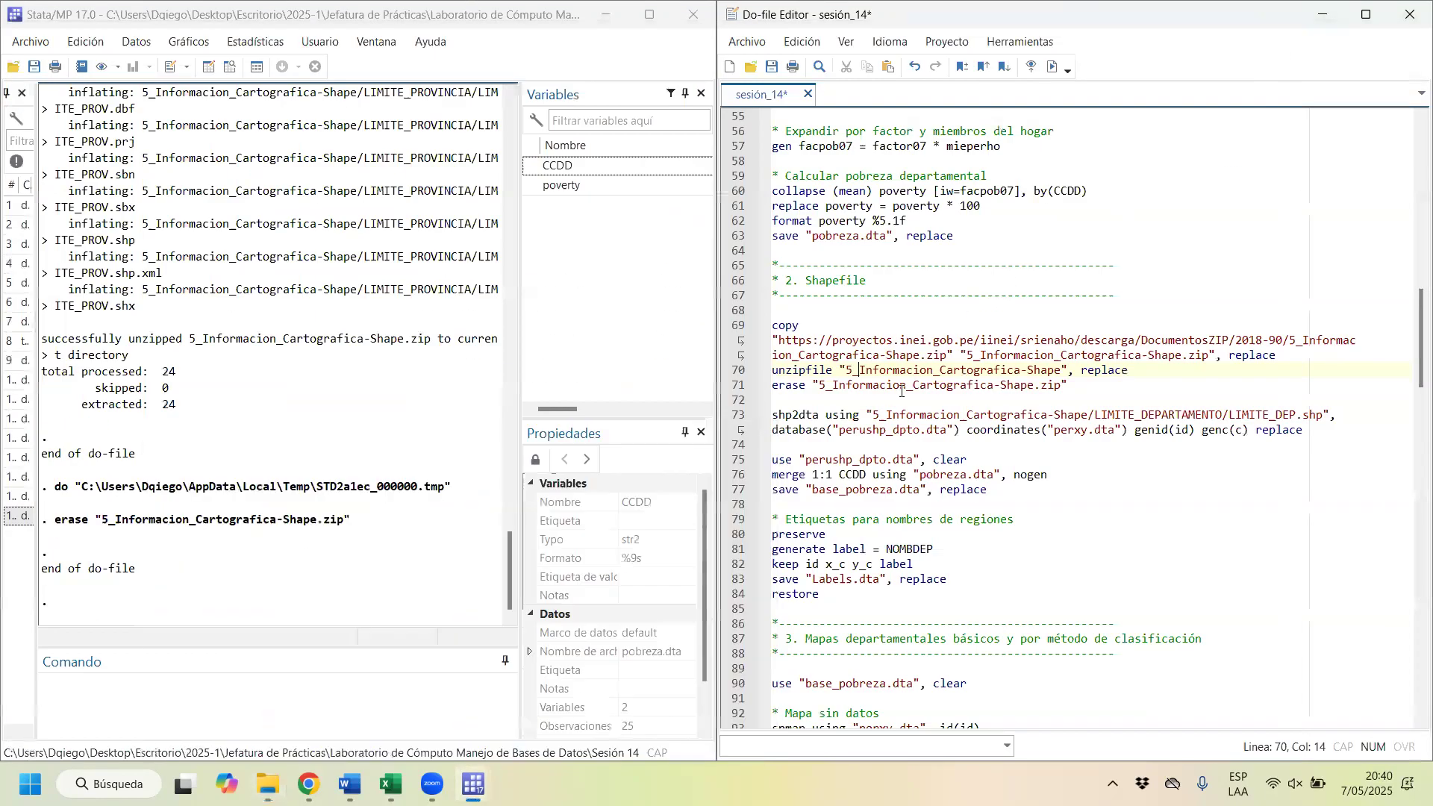
Step: Review the shp2dta command on line 73, highlighting the LIMITE_DEP.shp path, the perushp_dpto.dta database and the perxy.dta coordinates file
left_click_drag(1325, 434, 801, 413)
left_click(794, 416)
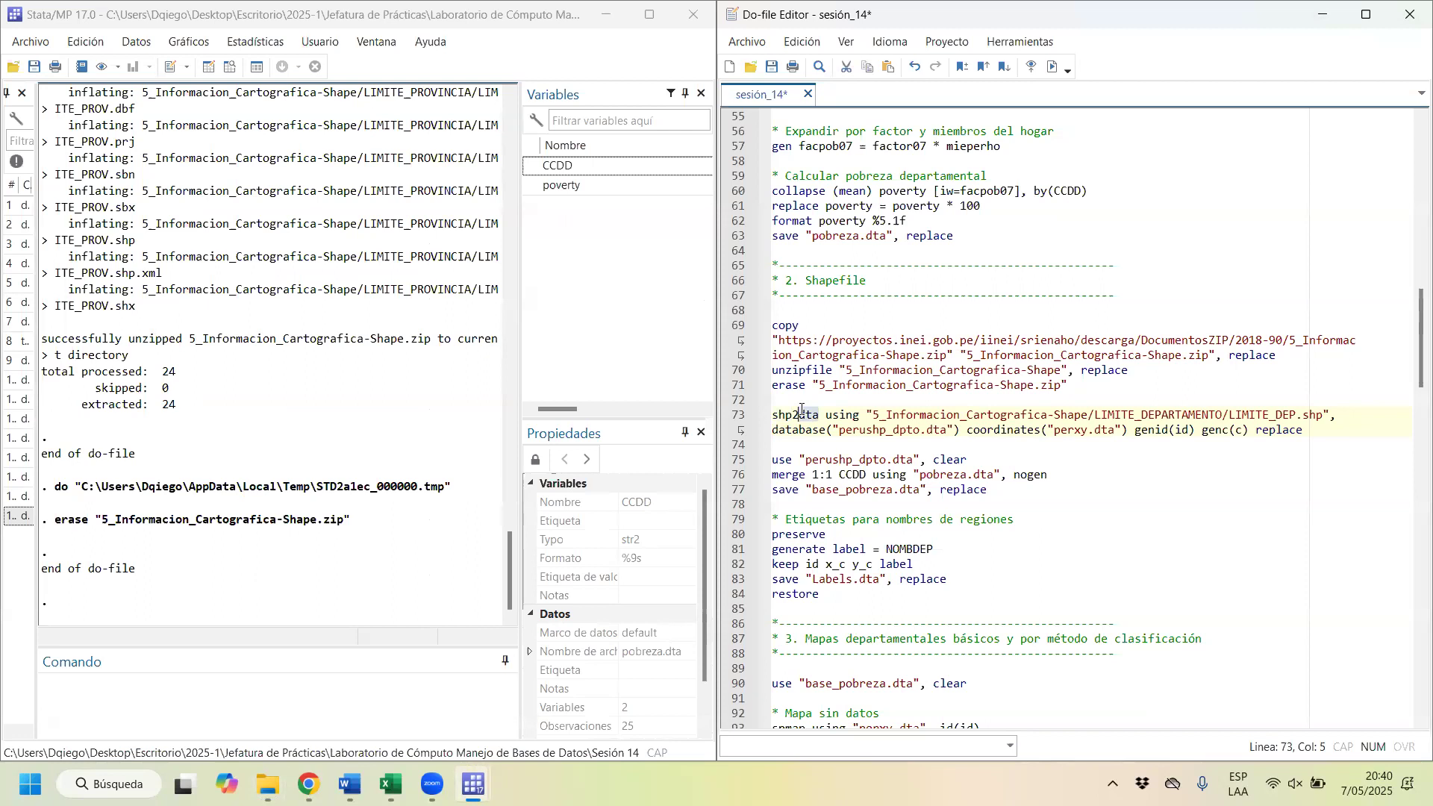
left_click(831, 415)
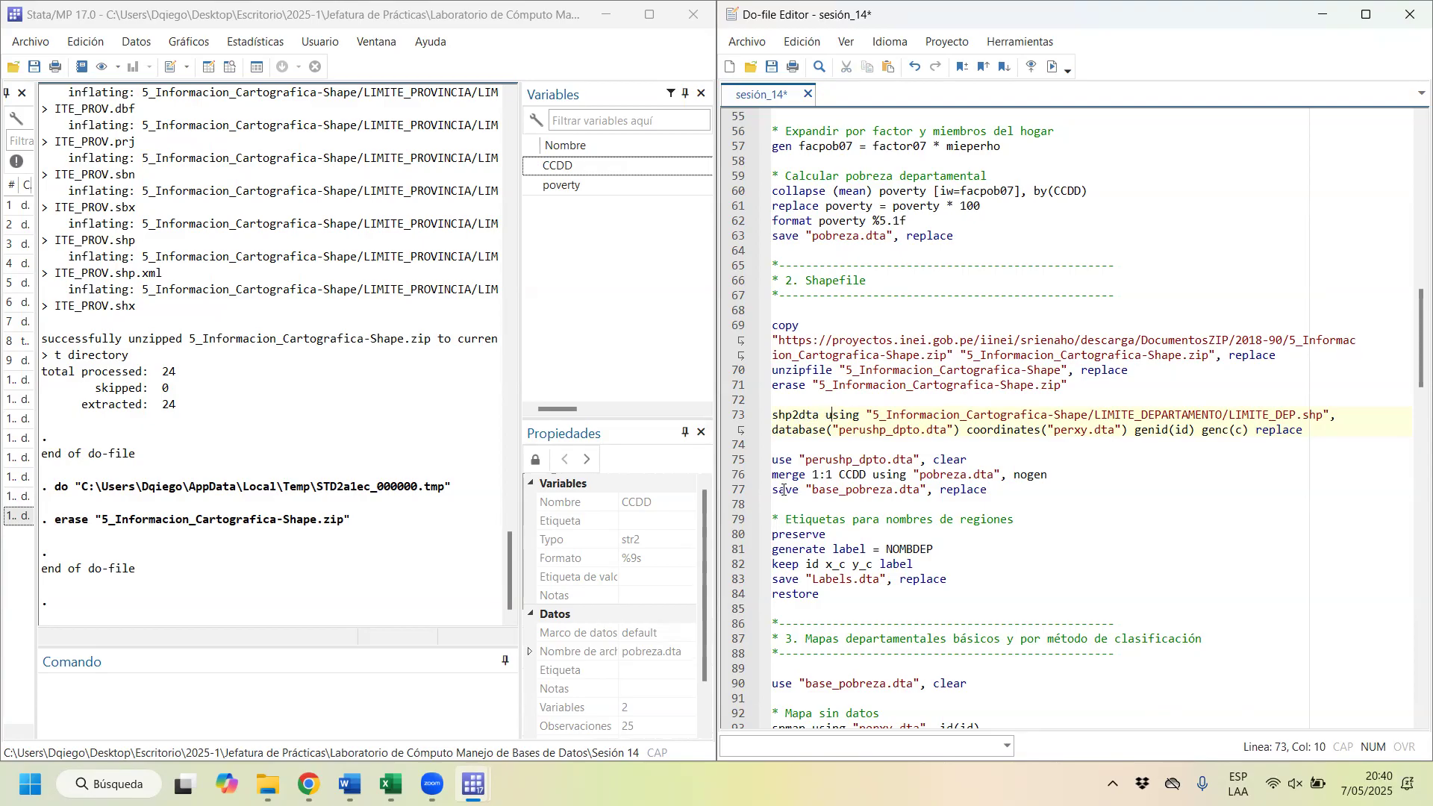
left_click_drag(874, 415, 1074, 415)
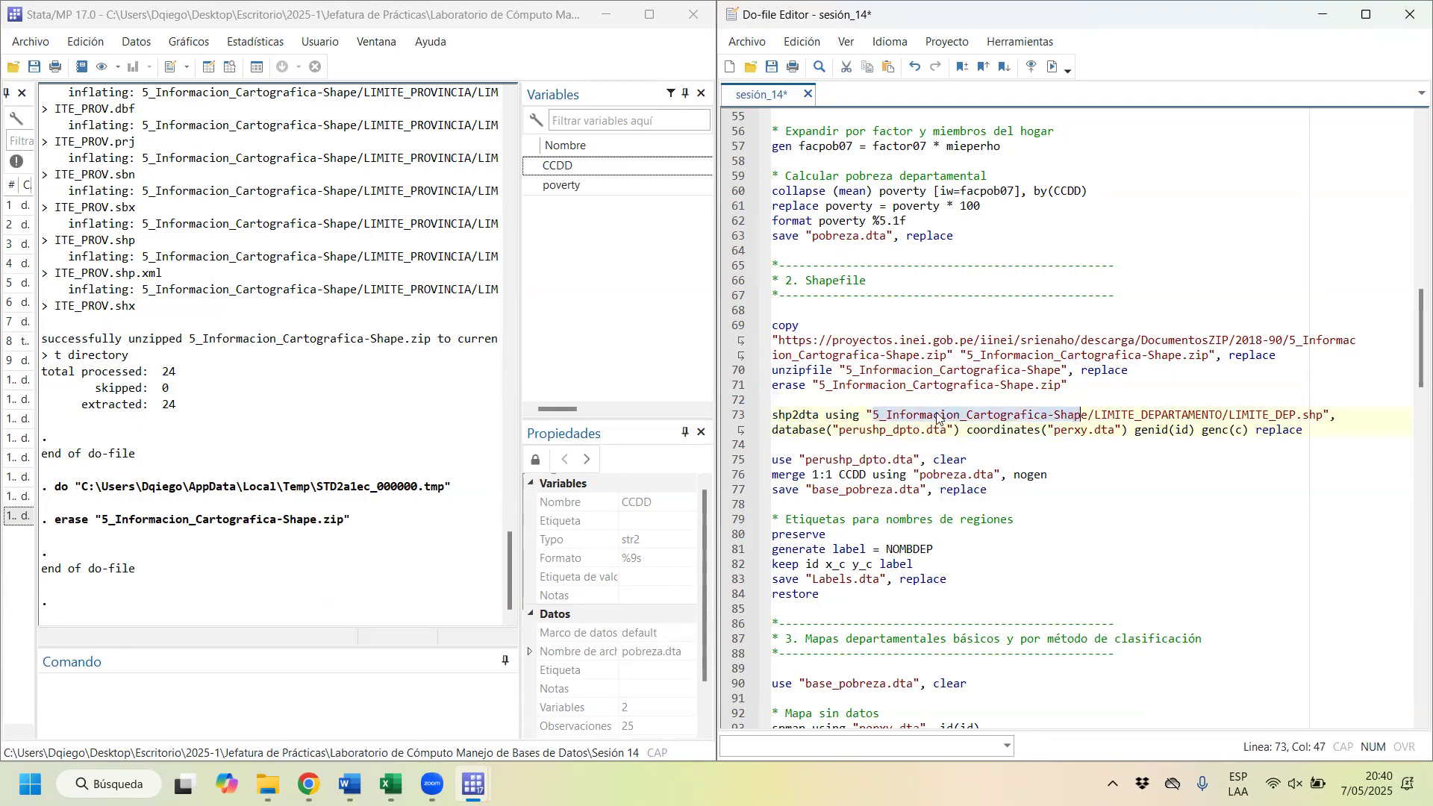
left_click(879, 414)
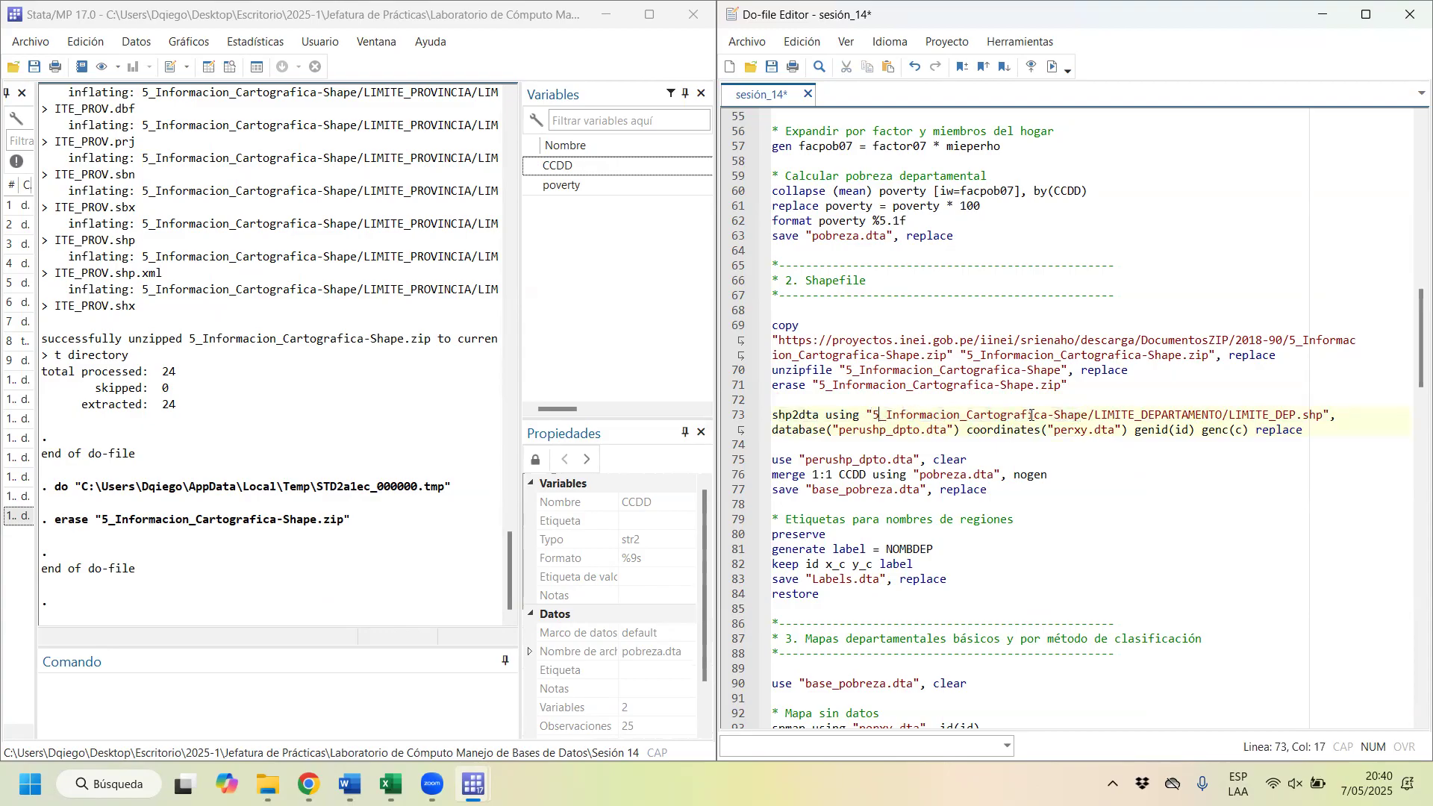
left_click_drag(1097, 415, 1228, 415)
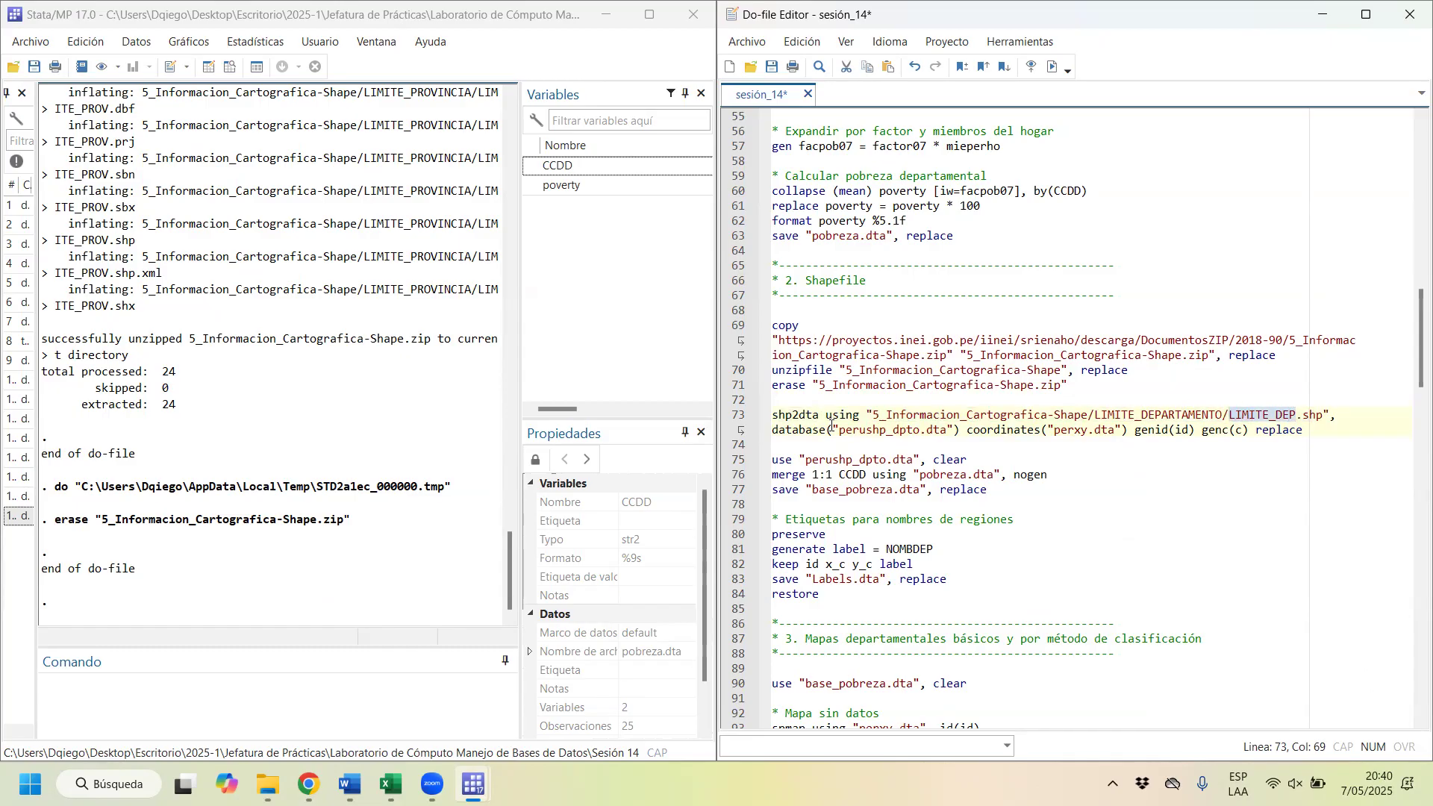
left_click_drag(833, 430, 955, 431)
left_click(897, 431)
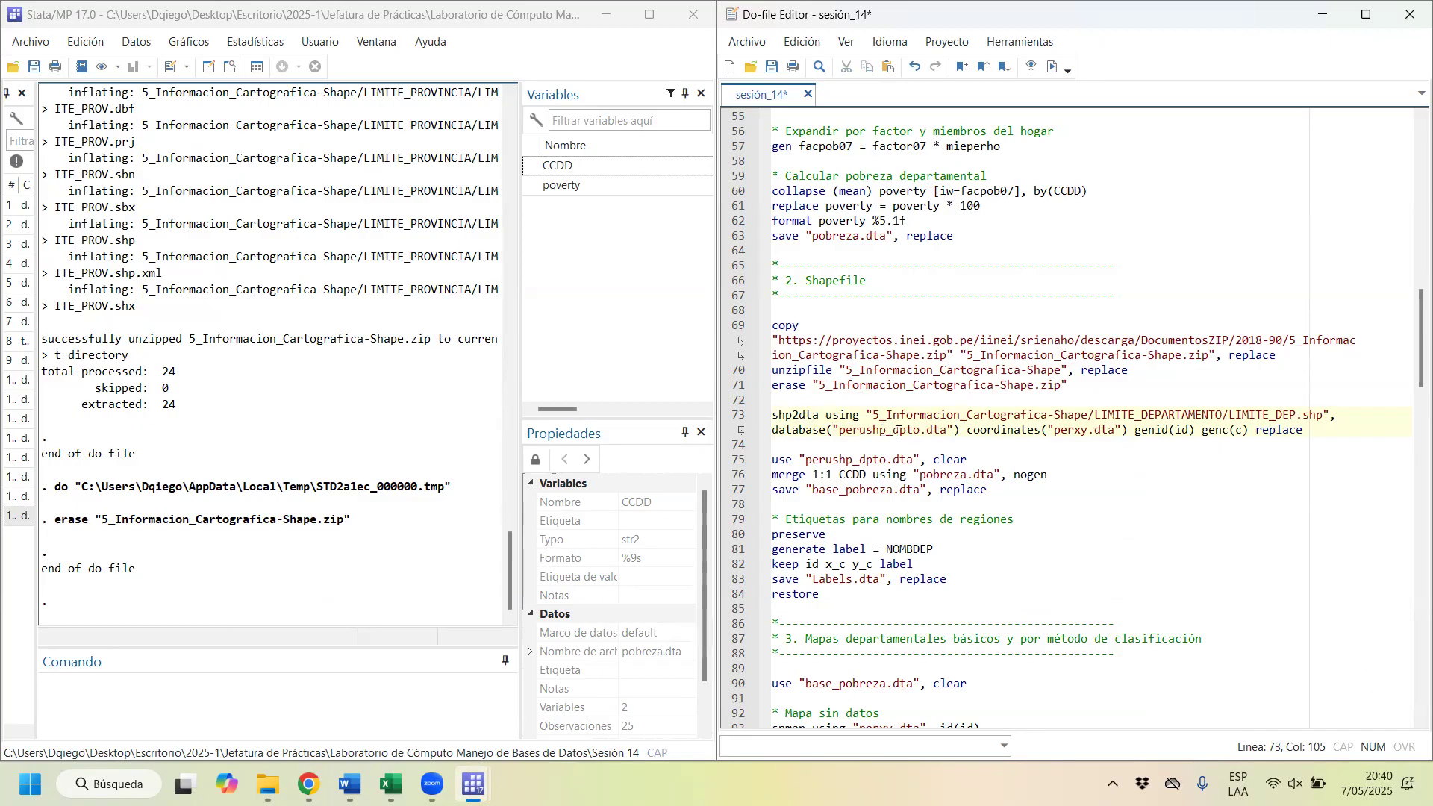
left_click_drag(833, 431, 944, 432)
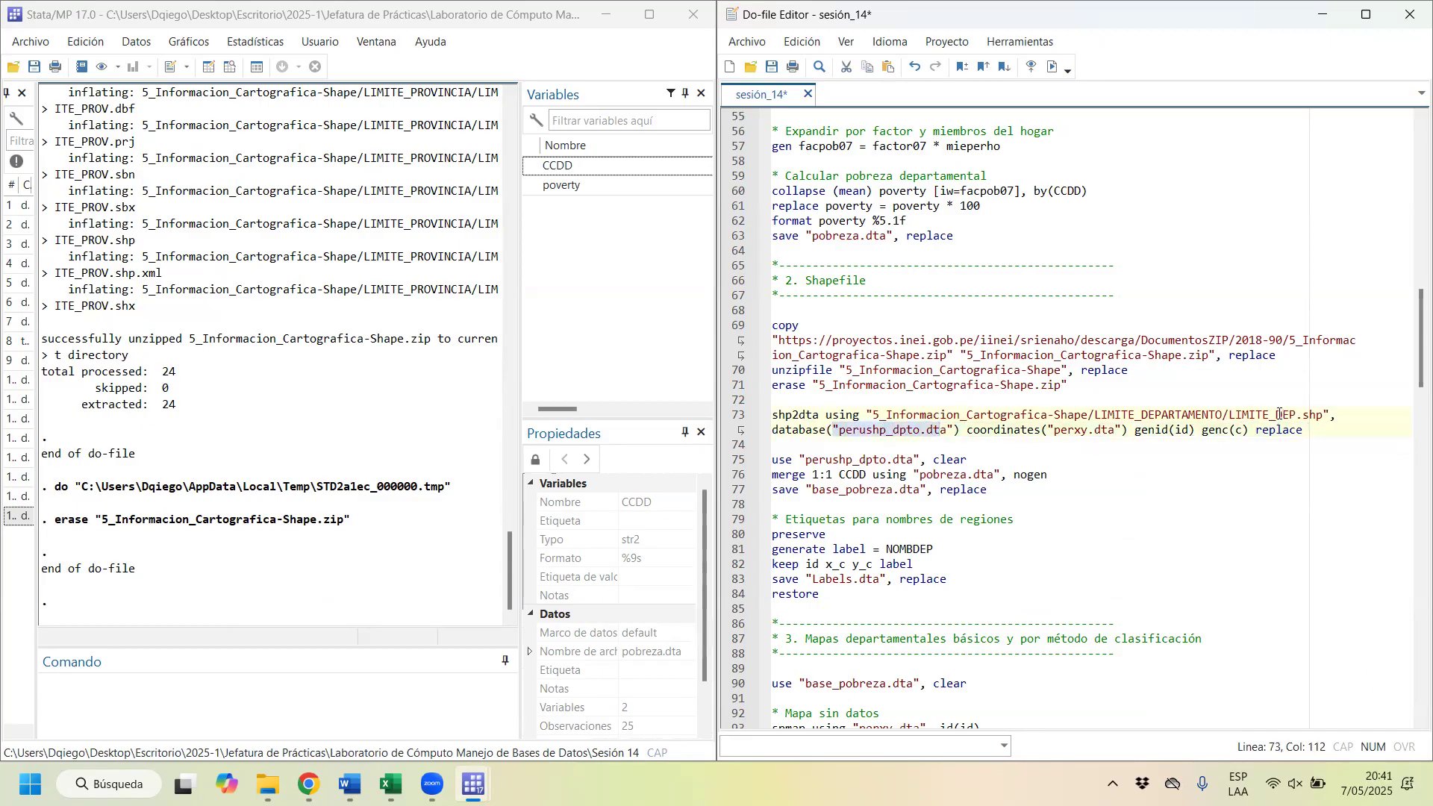
left_click_drag(1053, 430, 1088, 433)
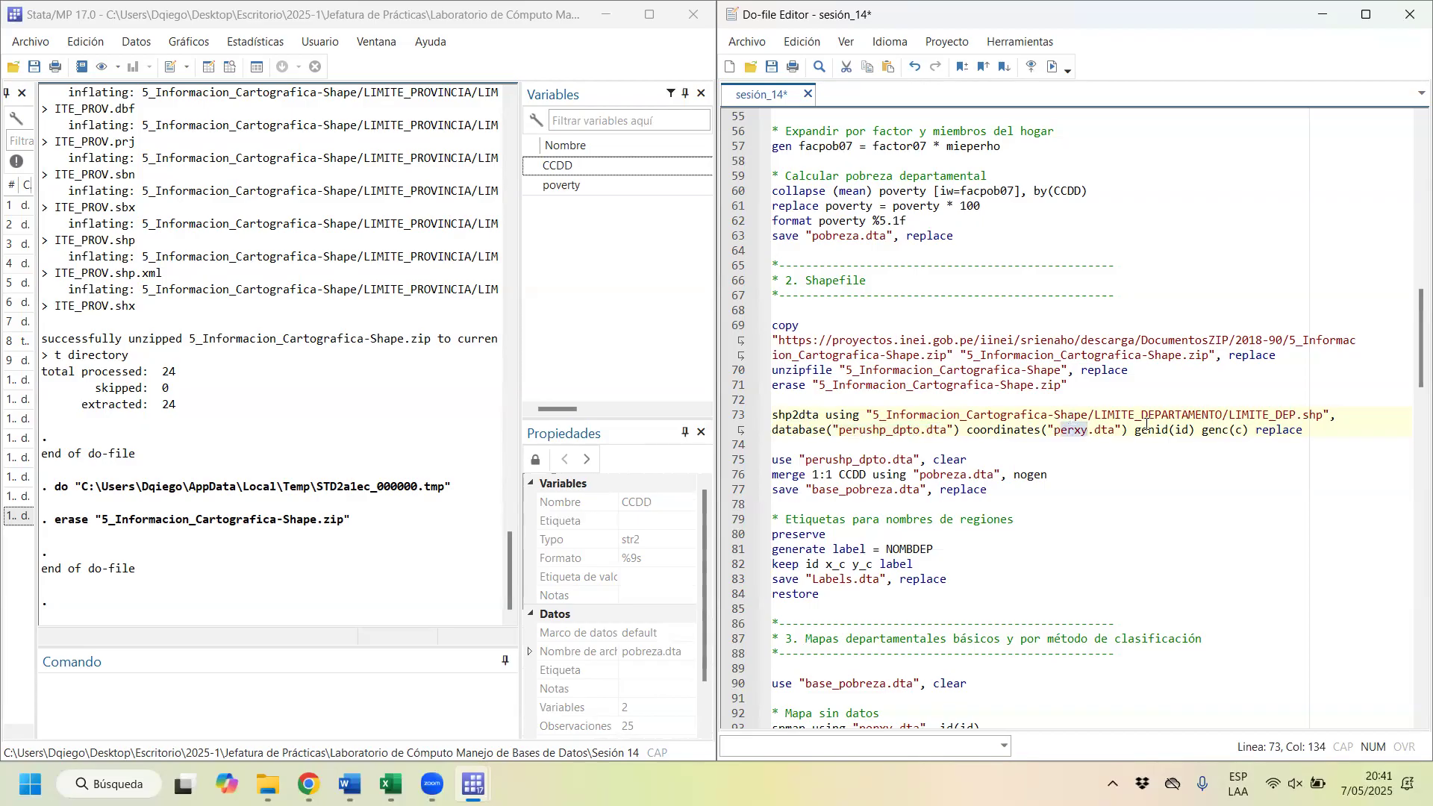
Step: Run the shp2dta command on line 73 to convert LIMITE_DEP.shp, and check perushp_dpto and perxy in the Sesión 14 folder
left_click_drag(1318, 439, 653, 413)
key("ctrl+d")
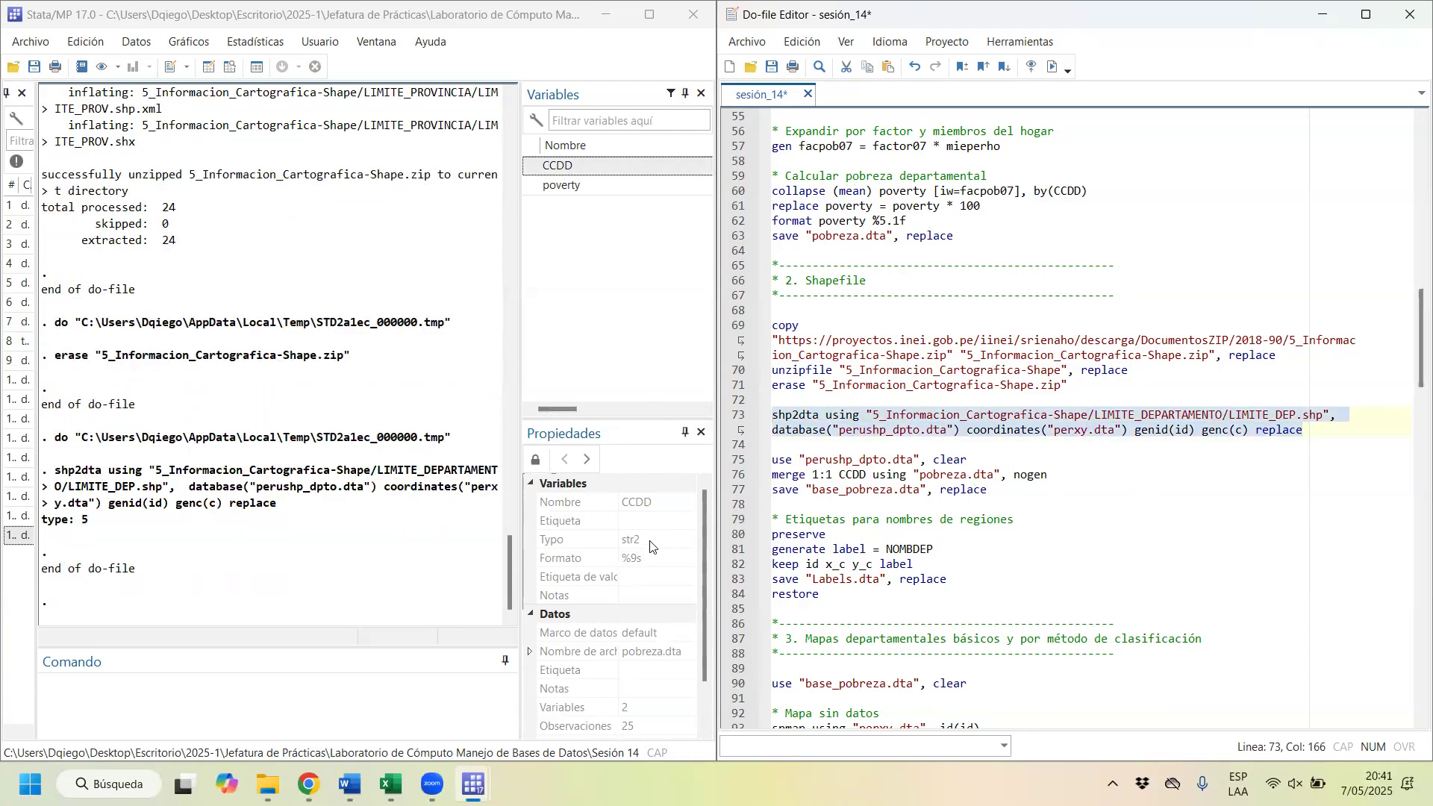
left_click(268, 783)
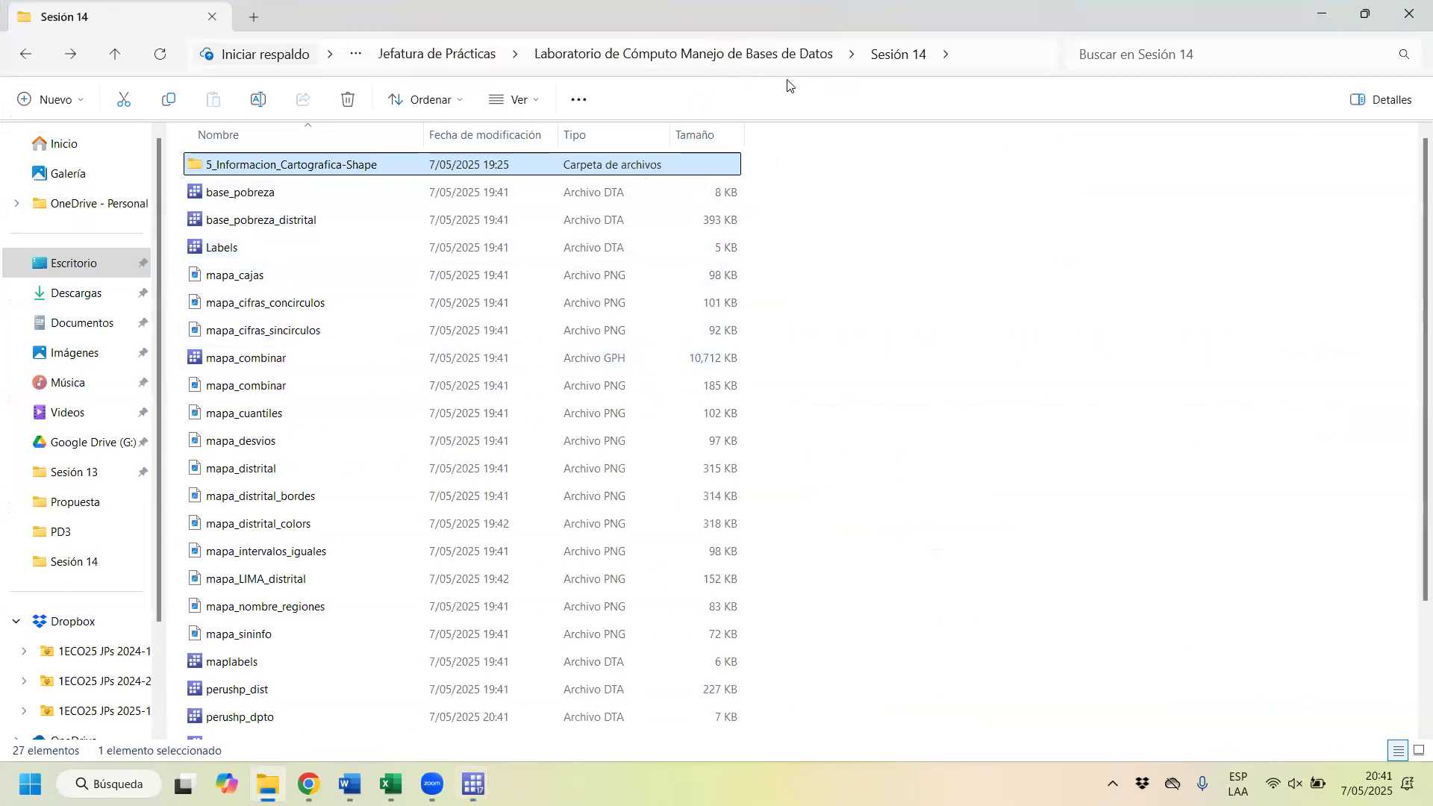
scroll(407, 425, "down", 2)
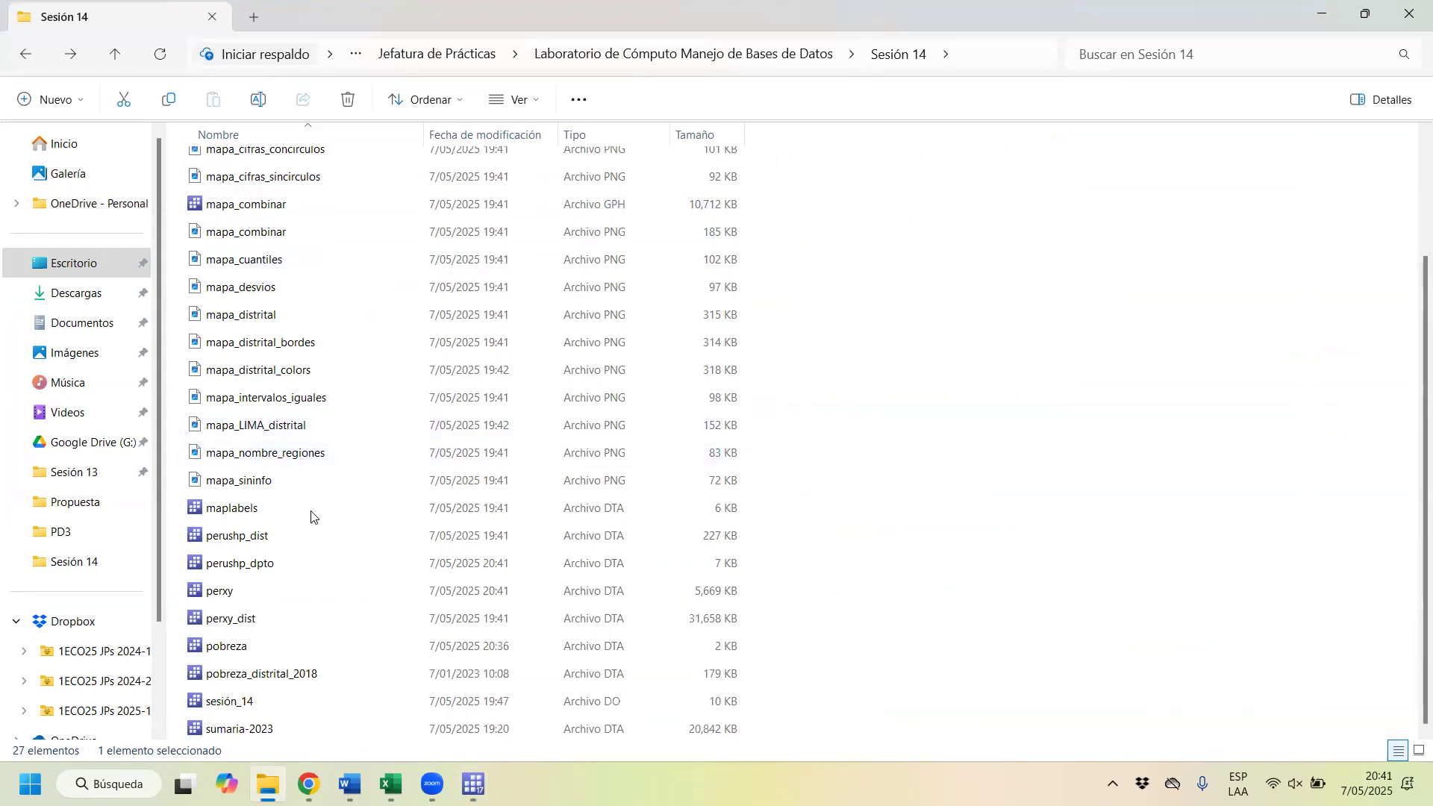
Step: Open perxy.dta from the Sesión 14 folder in a separate Stata window and browse its data
left_click(265, 597)
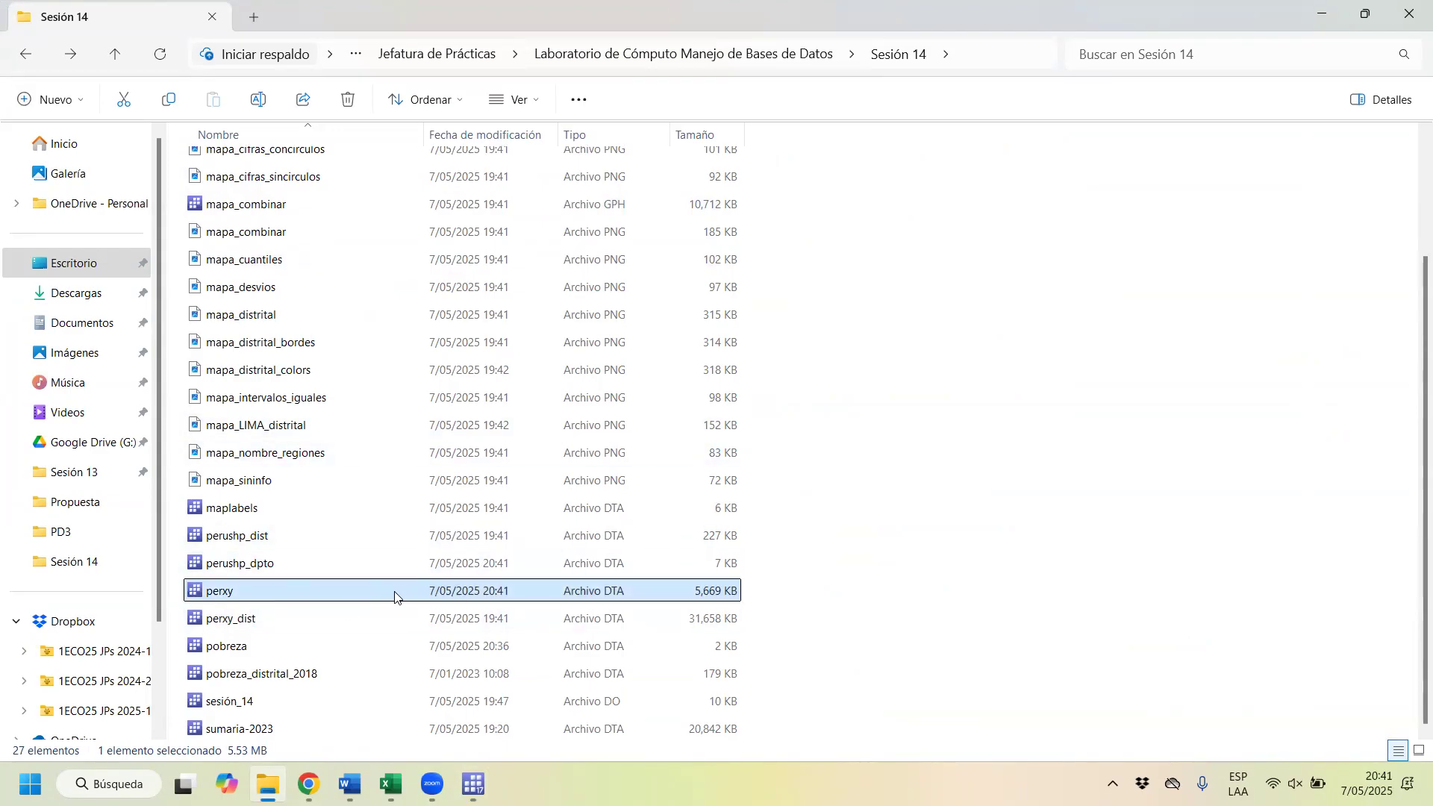
double_click(256, 591)
left_click(257, 75)
Step: Examine the first rows of perxy.dta, following the _X and _Y coordinates that belong to _ID 1
left_click(46, 151)
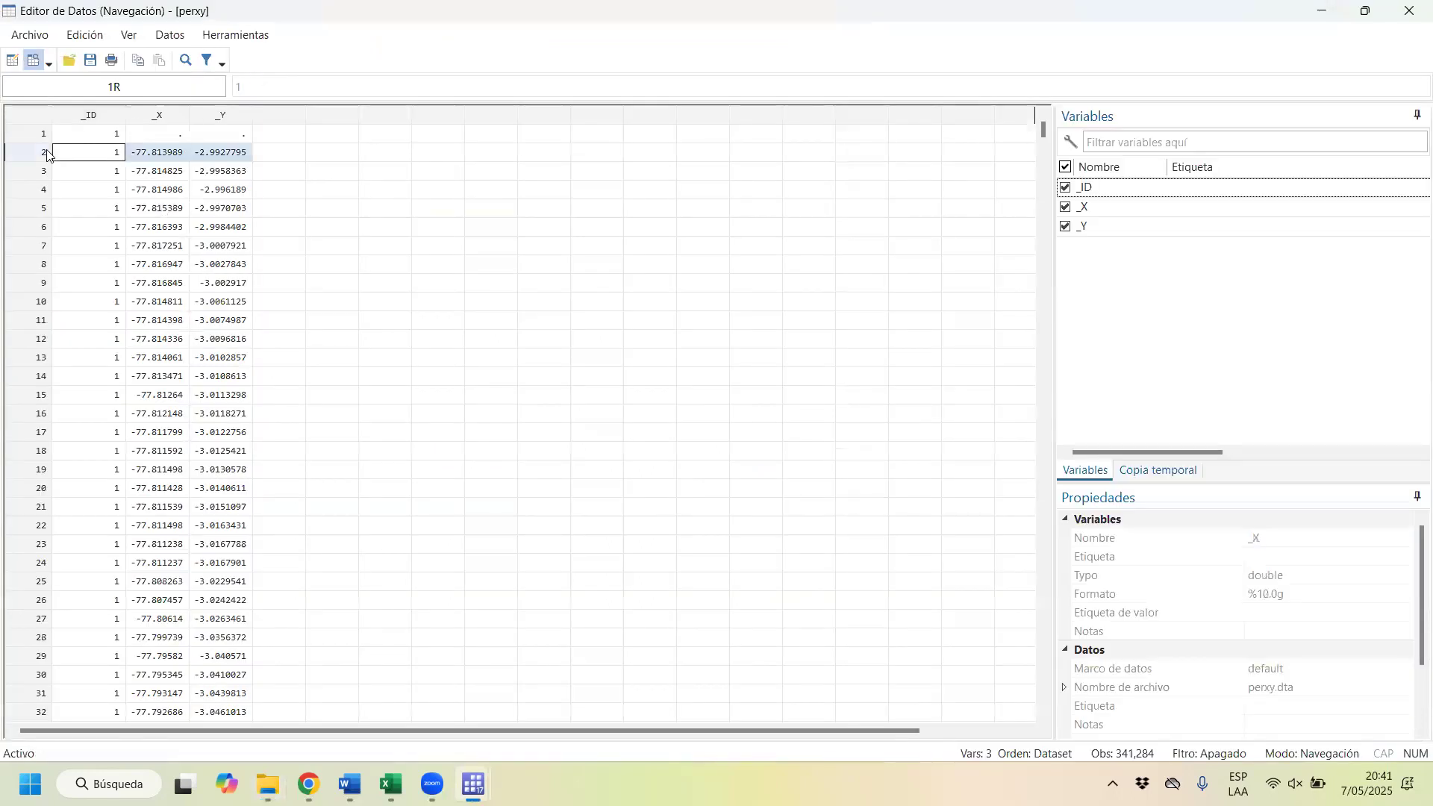
left_click(48, 176)
left_click(46, 221)
left_click(42, 279)
left_click(39, 346)
scroll(41, 373, "down", 12)
left_click(41, 394)
scroll(40, 393, "down", 20)
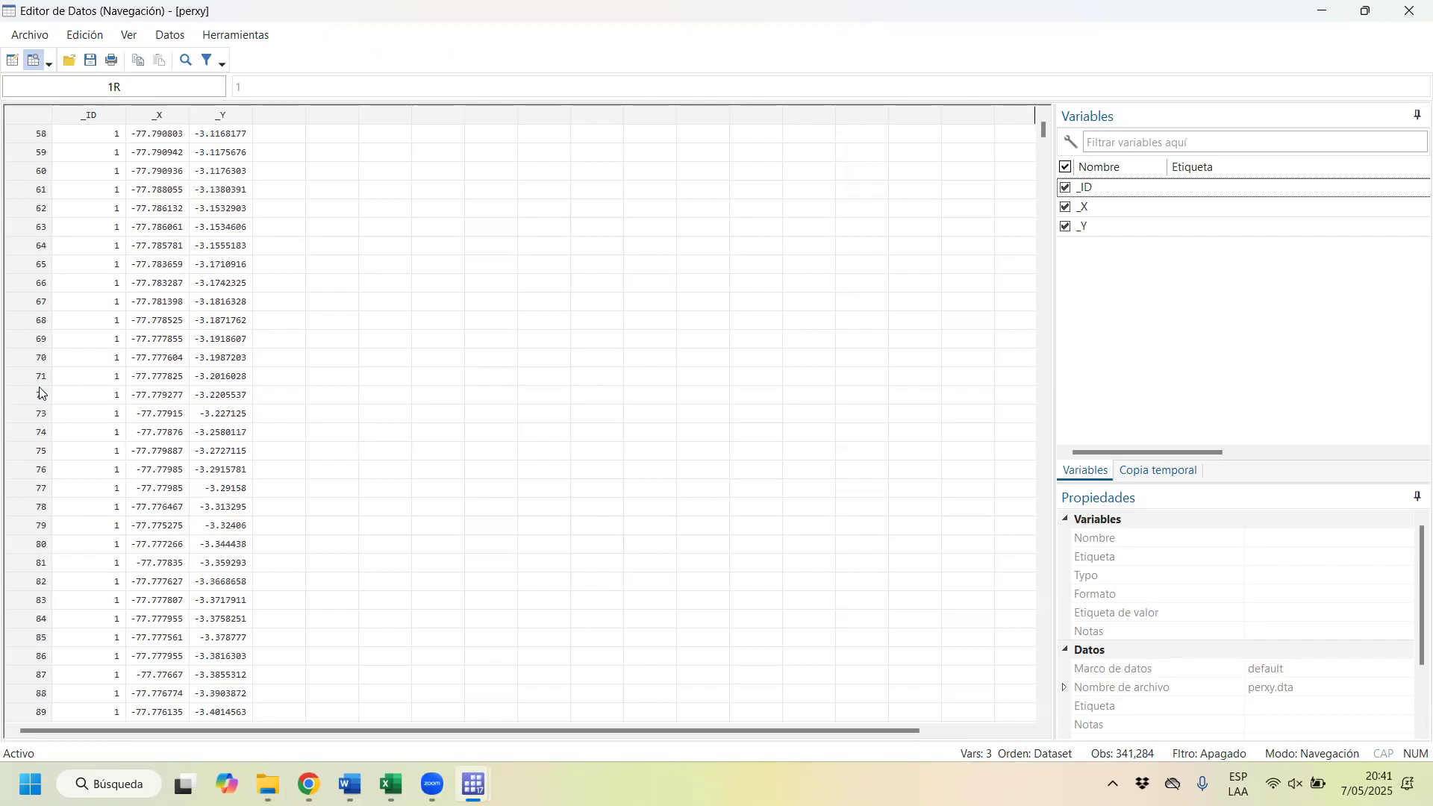
scroll(158, 460, "down", 20)
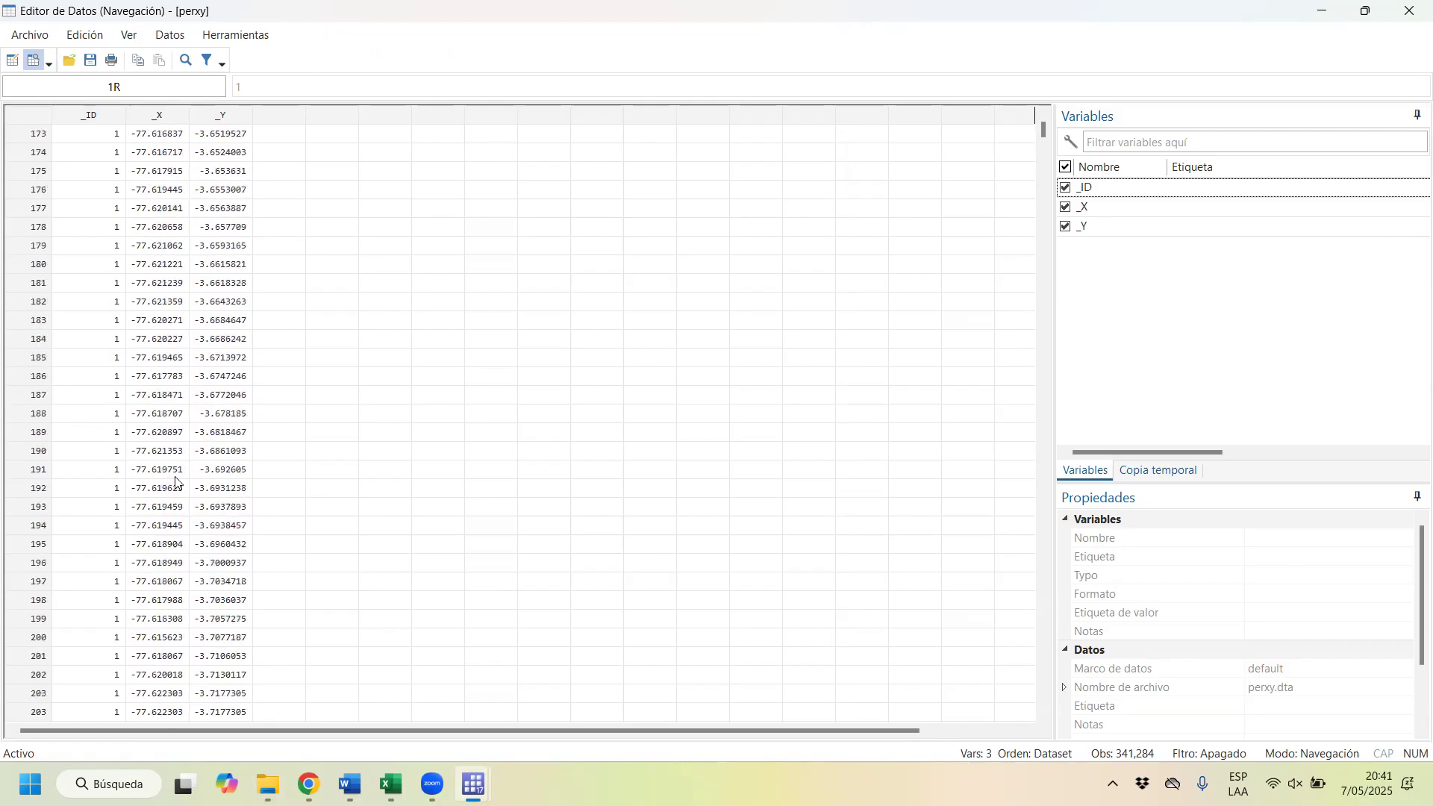
left_click(110, 508)
scroll(112, 522, "down", 20)
scroll(121, 551, "down", 20)
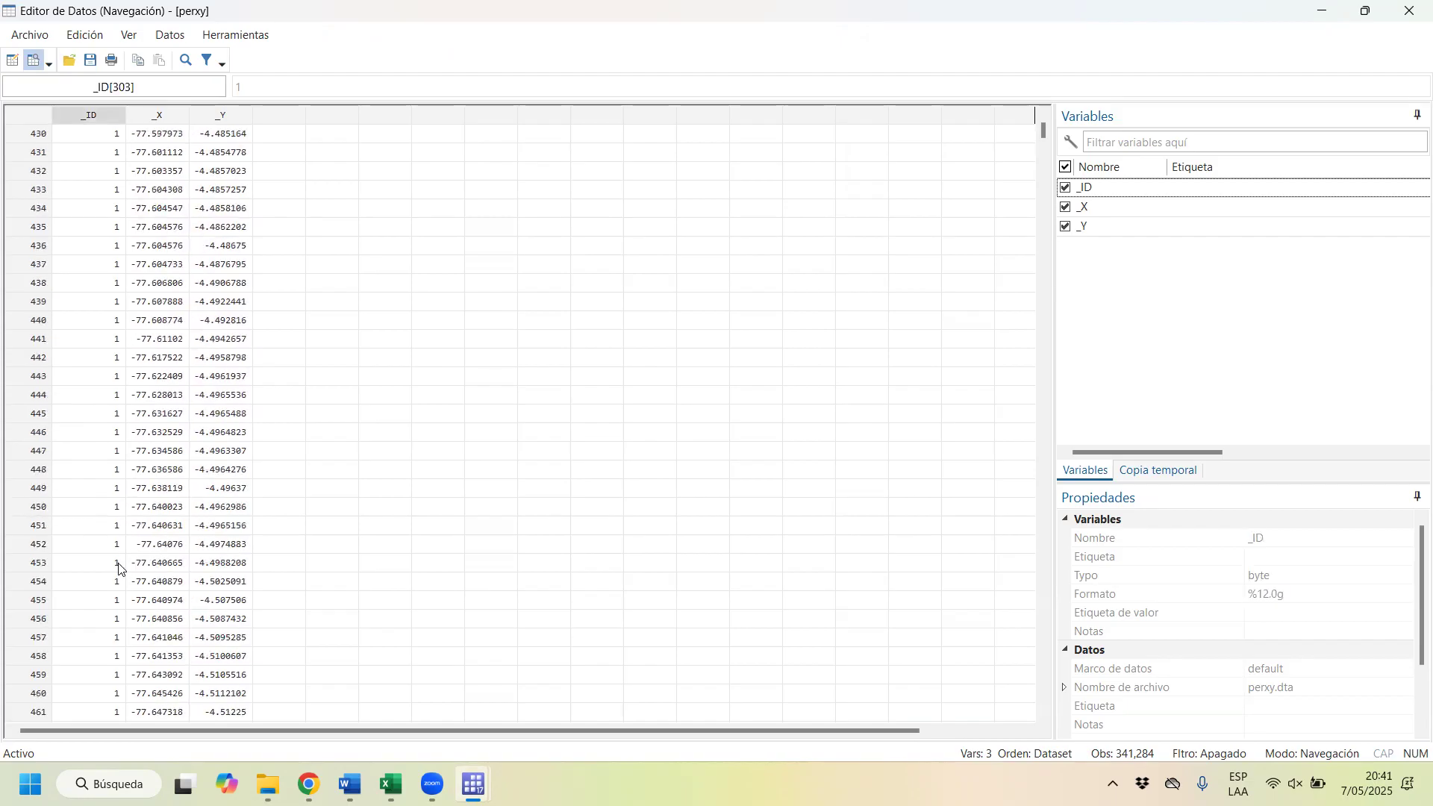
scroll(176, 576, "down", 20)
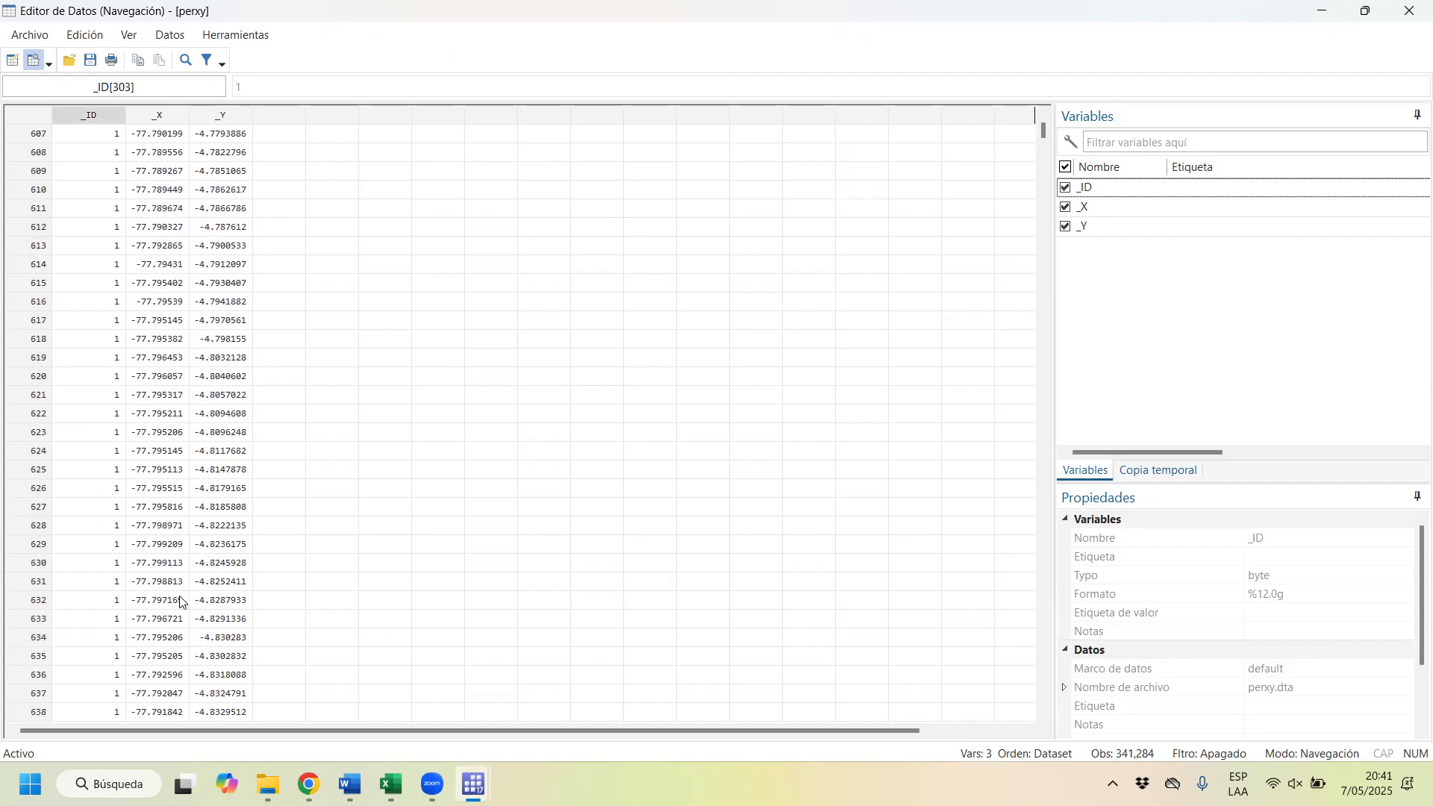
Step: Look through much later rows of perxy.dta for other _ID values, and check the dataset's number of observations in its properties
left_click_drag(1048, 136, 1055, 155)
left_click(95, 419)
scroll(176, 423, "down", 9)
scroll(176, 423, "up", 9)
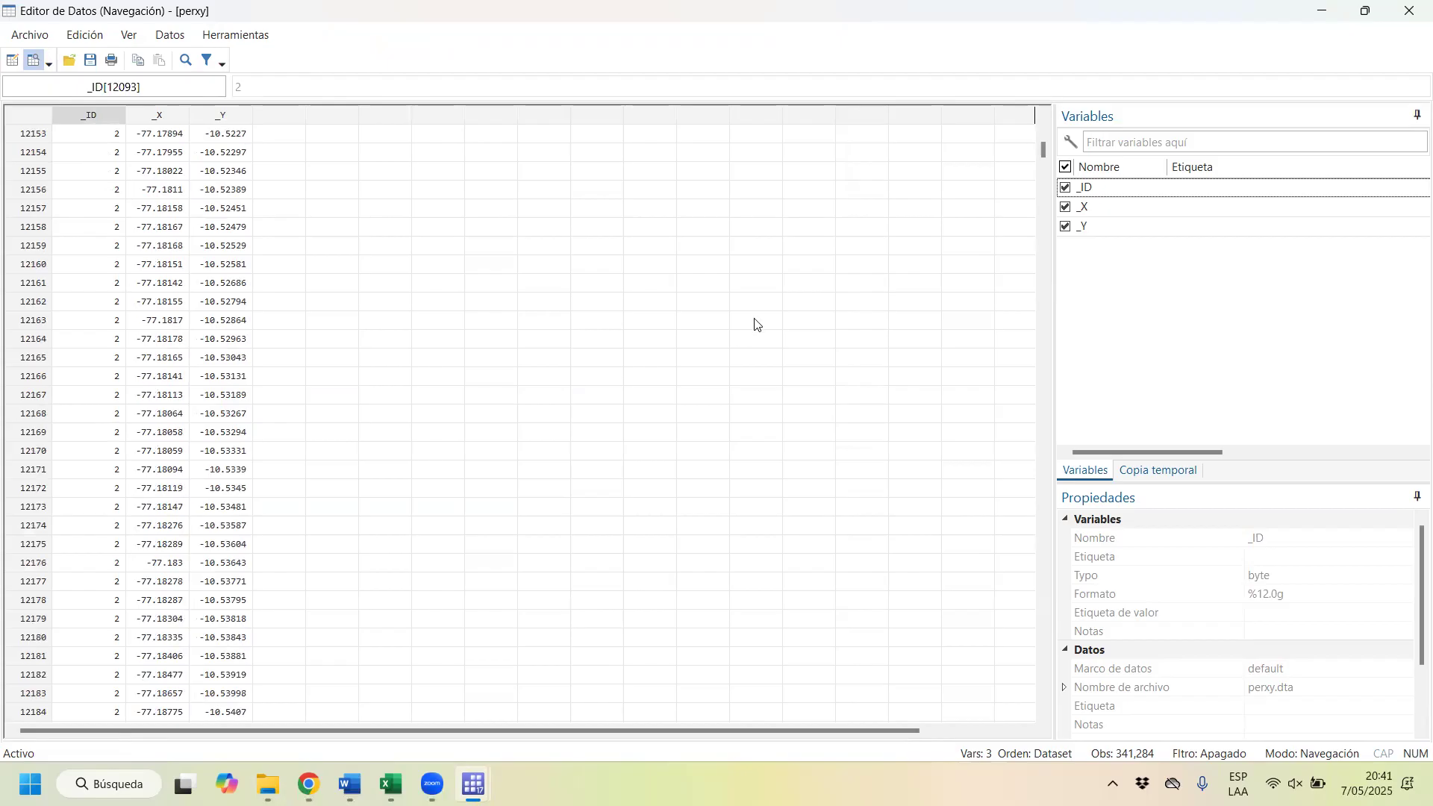
left_click_drag(1047, 157, 1034, 640)
scroll(1261, 573, "down", 2)
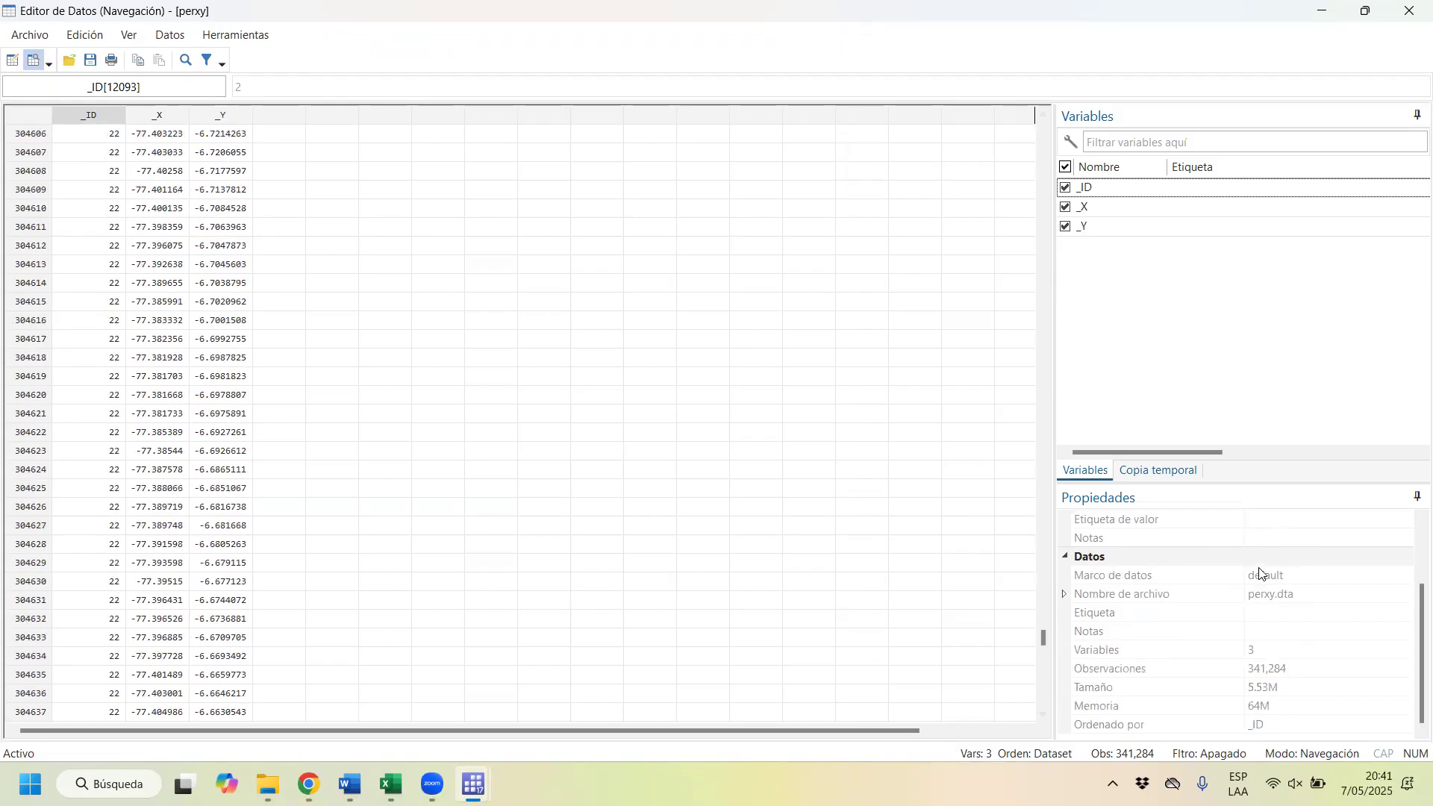
left_click(1280, 669)
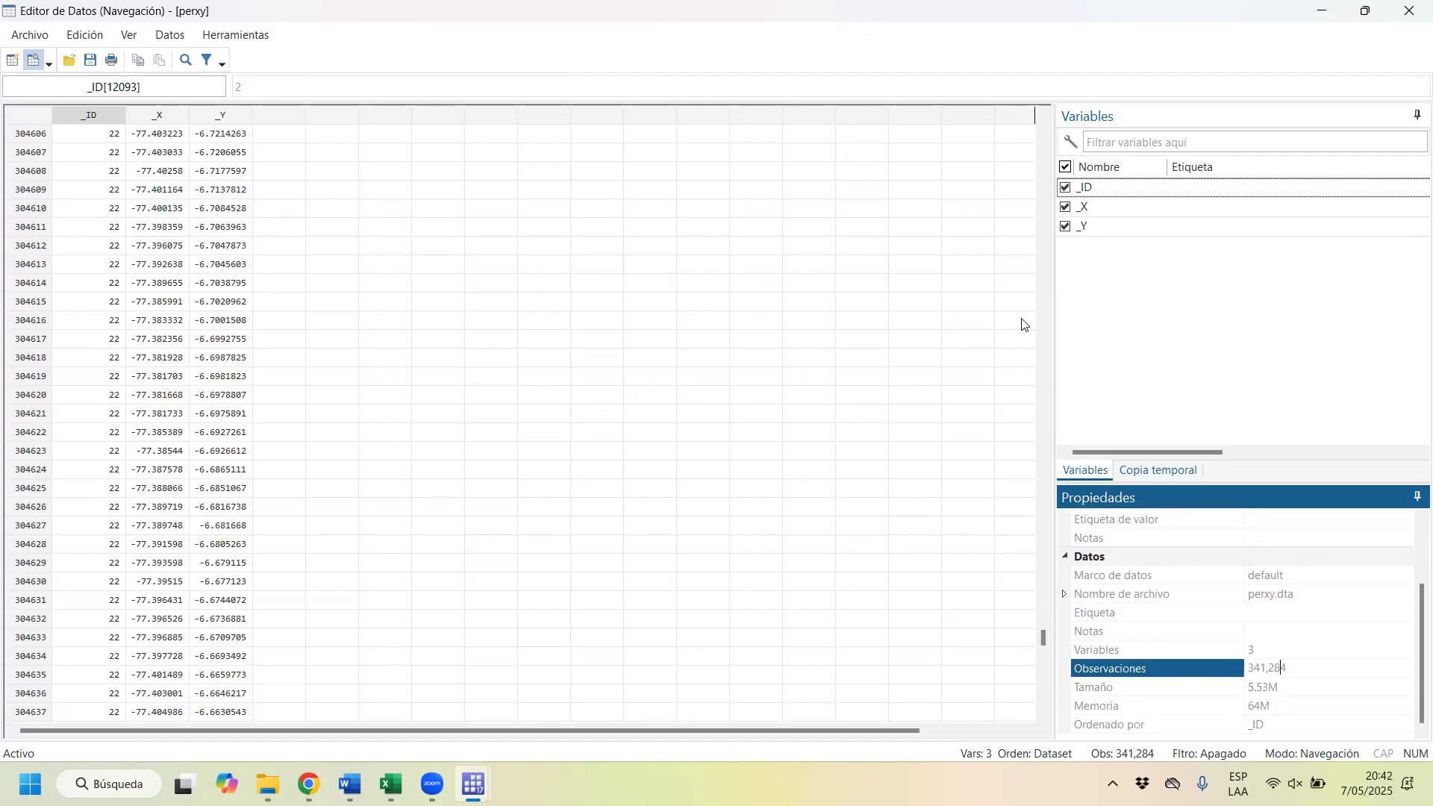
Step: Close the perxy data browser, open perushp_dpto.dta from the Sesión 14 folder, and browse its data
left_click(1409, 11)
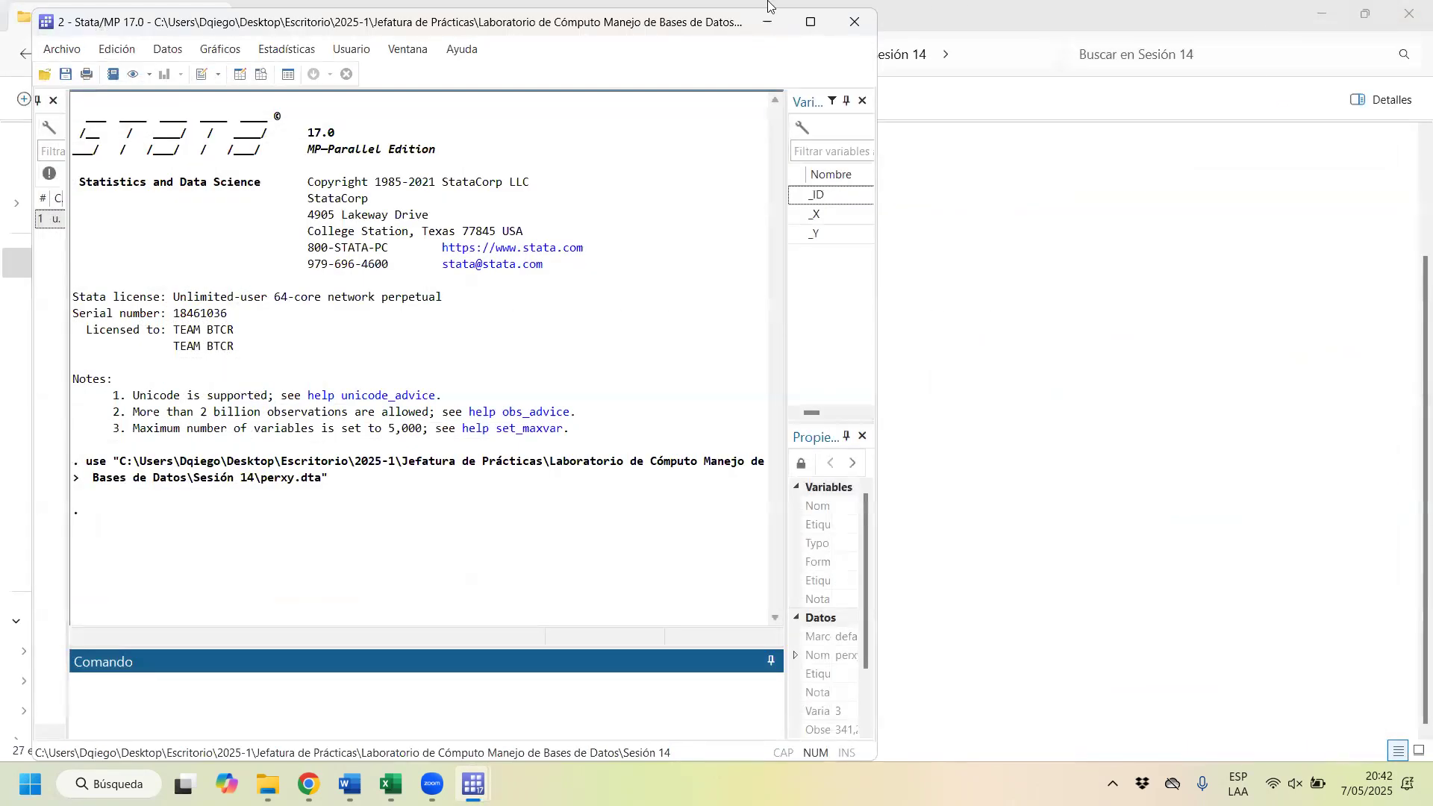
left_click(473, 784)
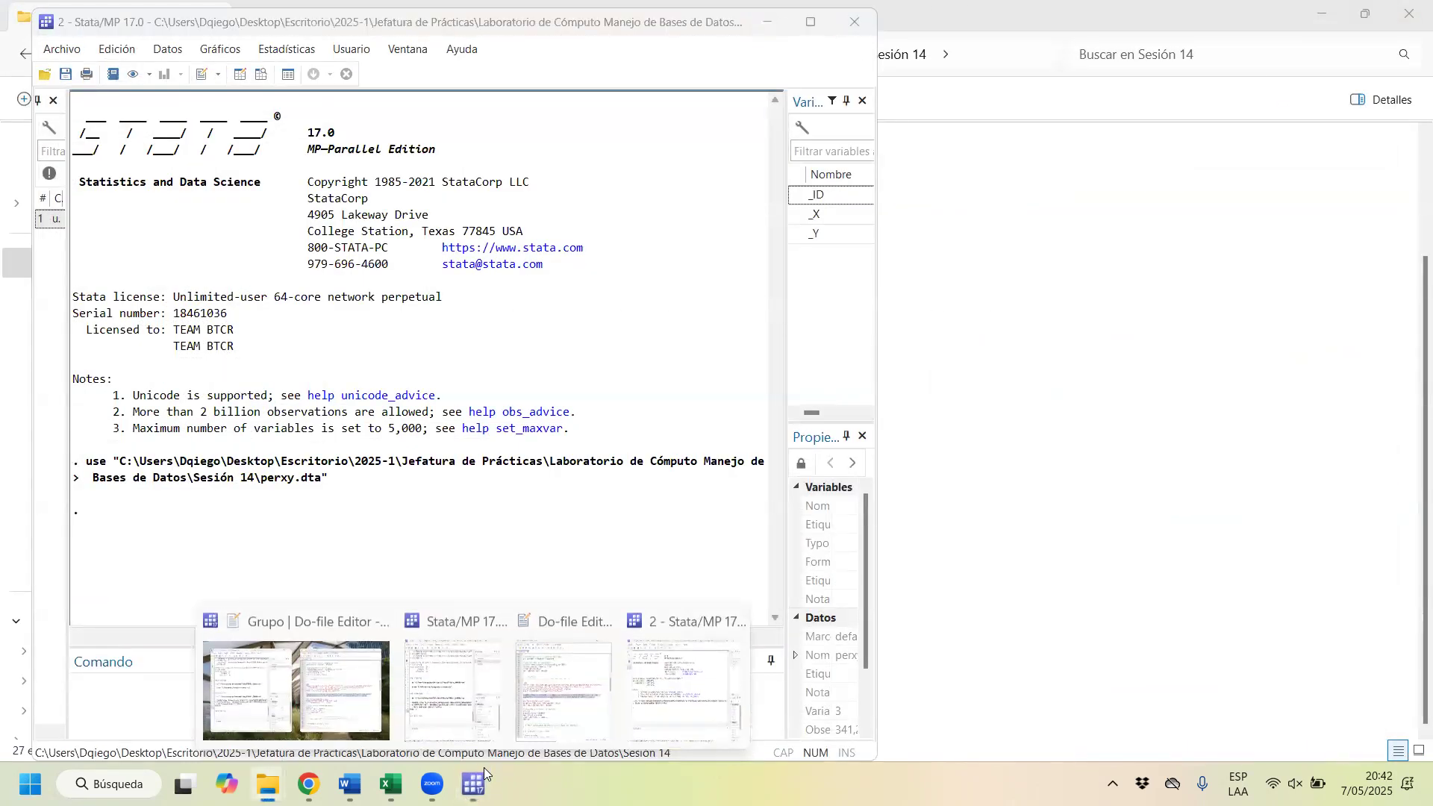
left_click(269, 782)
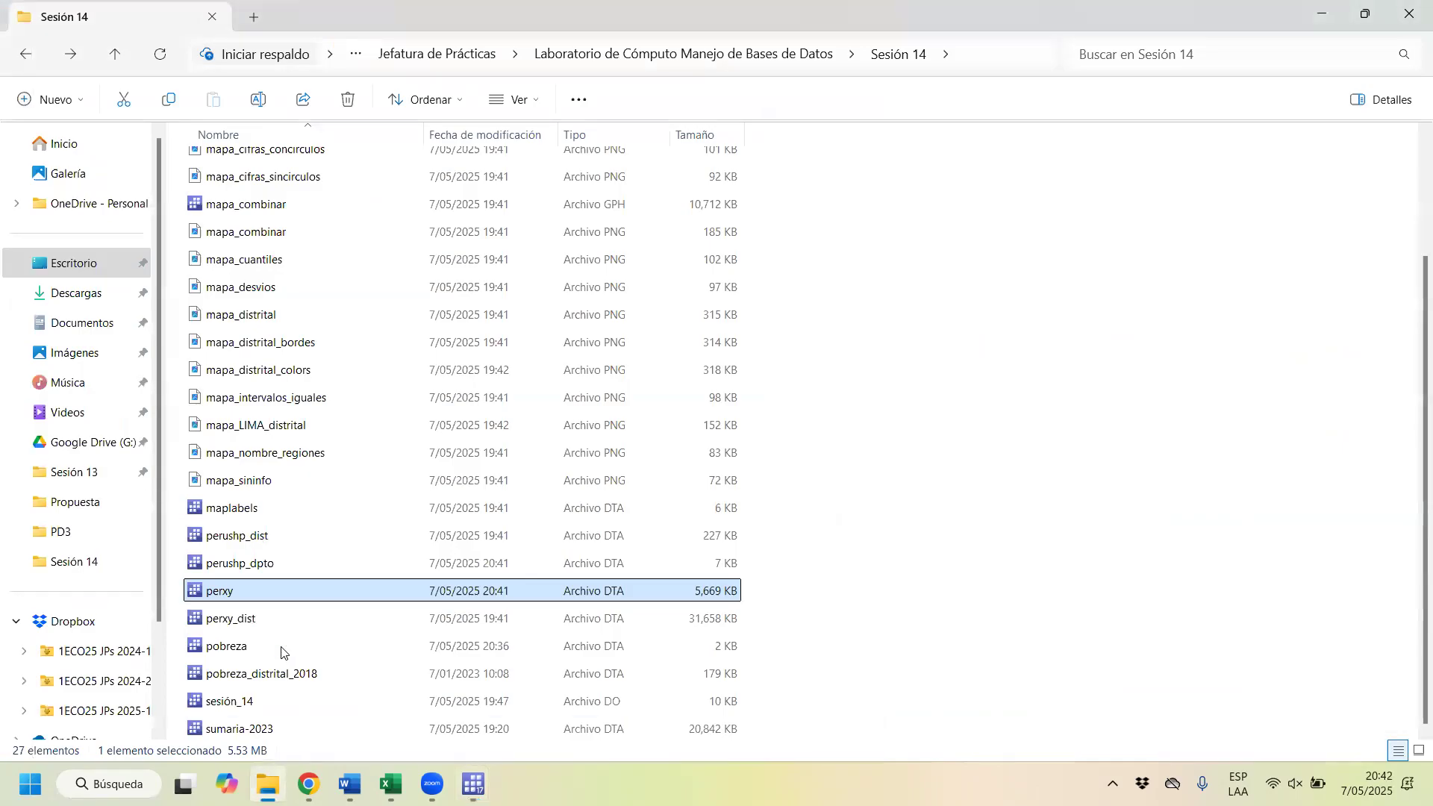
left_click(286, 571)
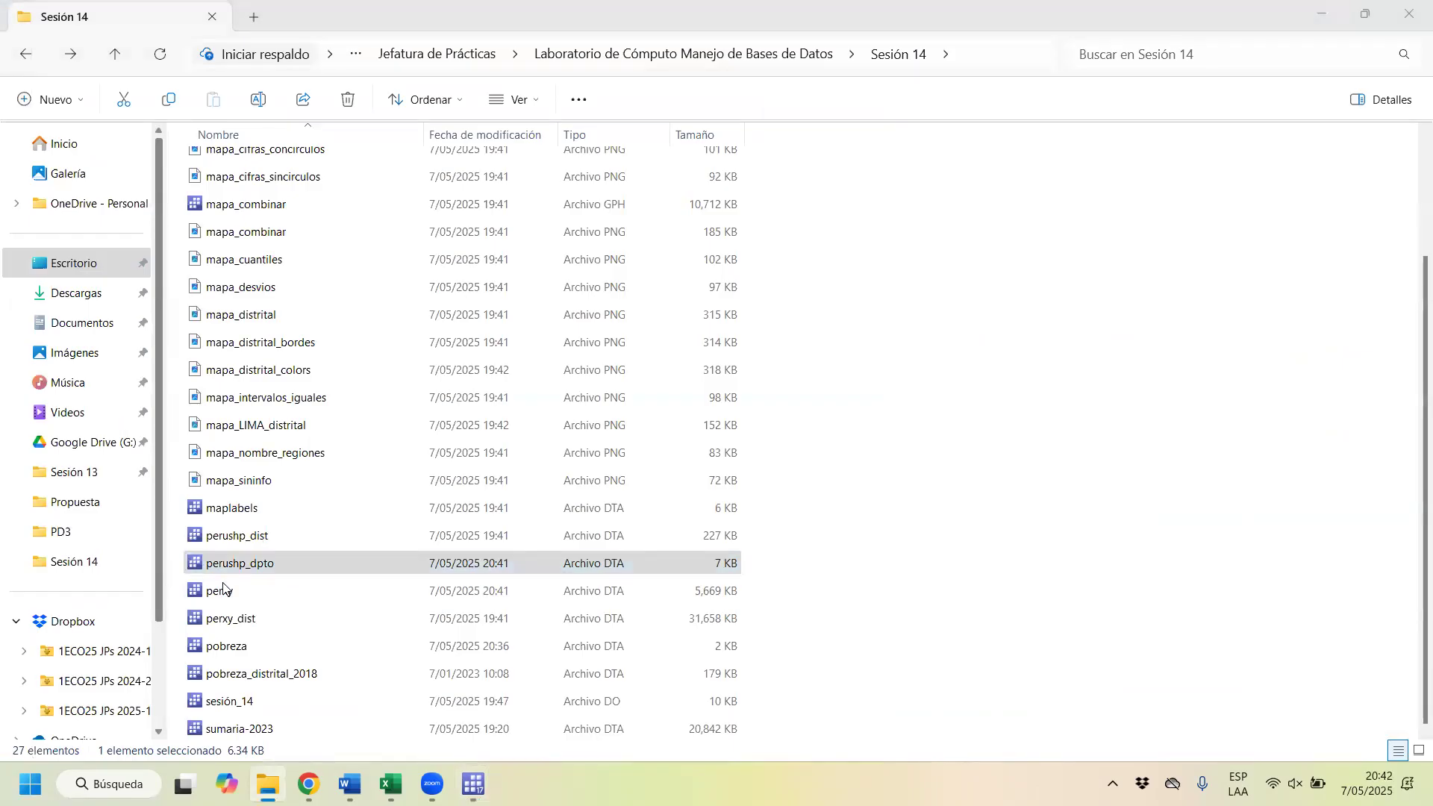
left_click(261, 75)
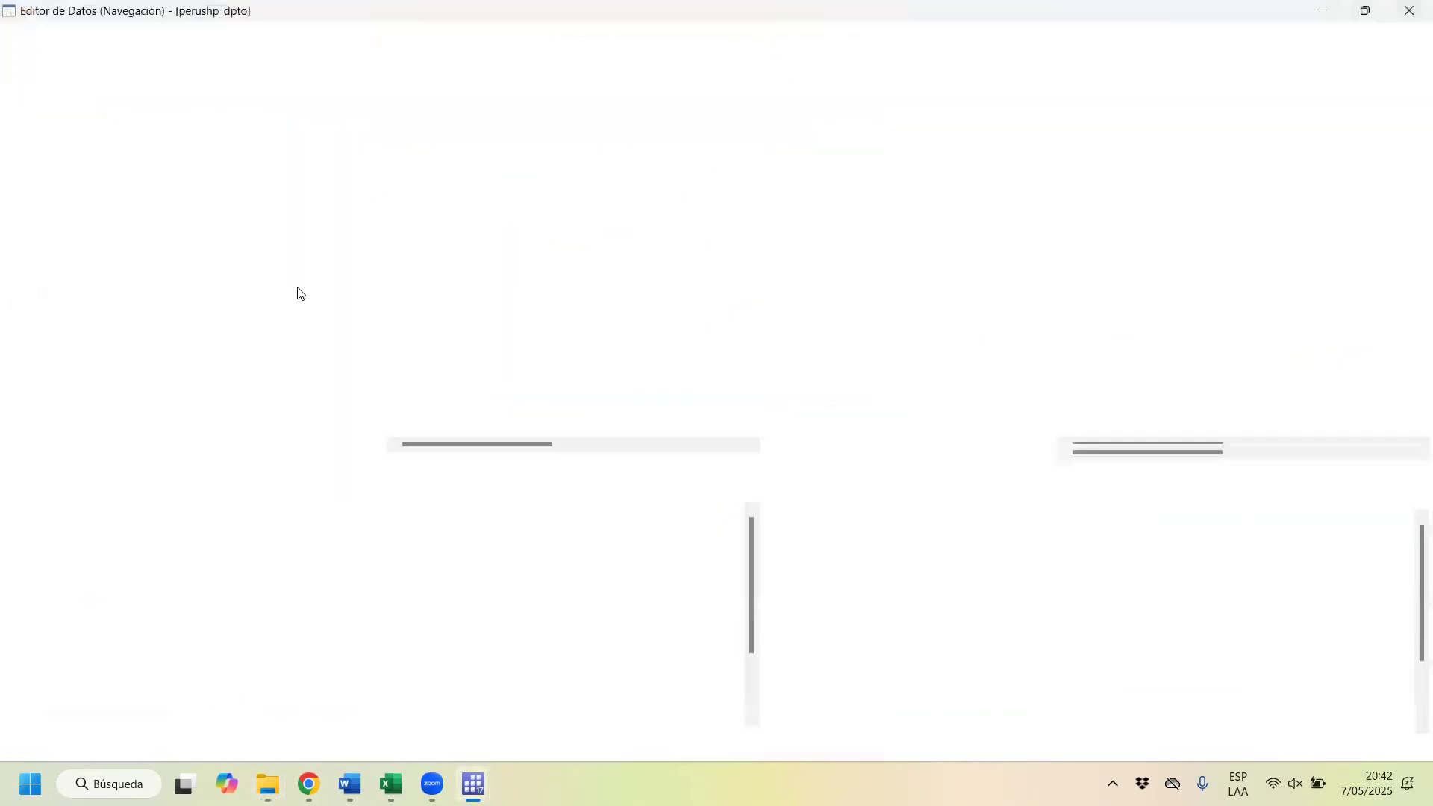
Step: Examine the department rows in perushp_dpto.dta, including the NOMBDEP, CCDD and Shape_Area columns and the x_c and y_c centroid coordinates
left_click(17, 141)
left_click_drag(18, 144, 38, 593)
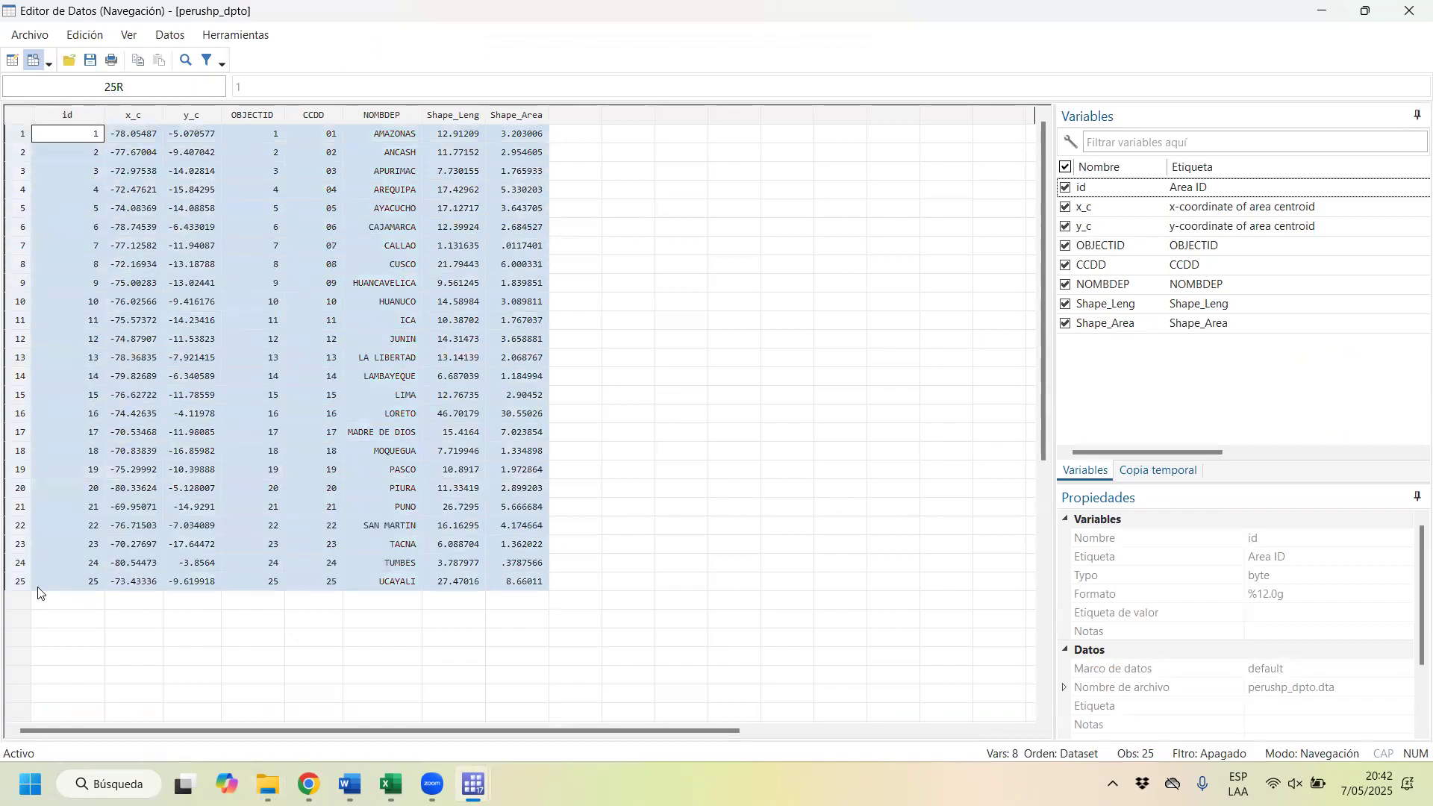
left_click(319, 287)
left_click_drag(397, 224, 397, 384)
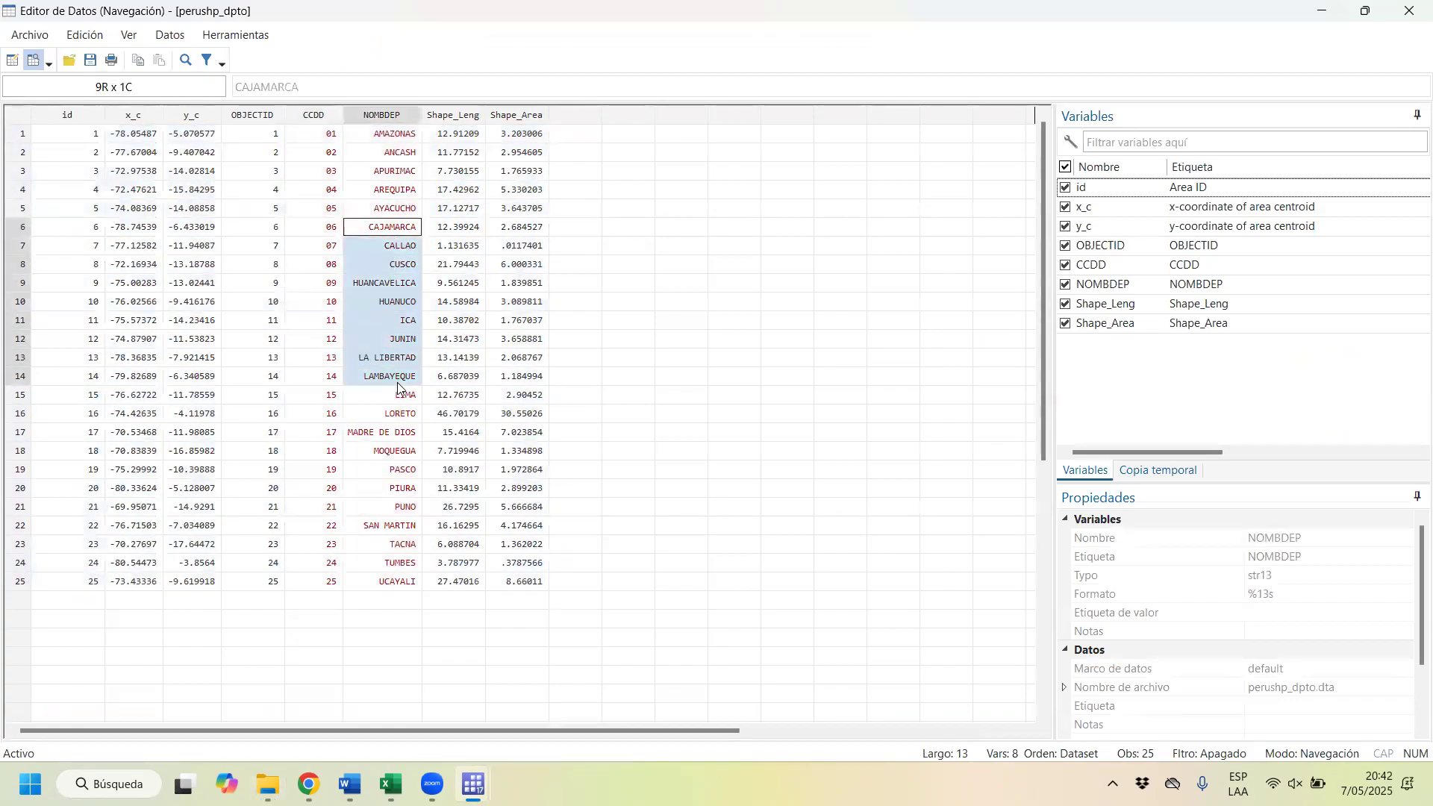
left_click_drag(314, 191, 329, 571)
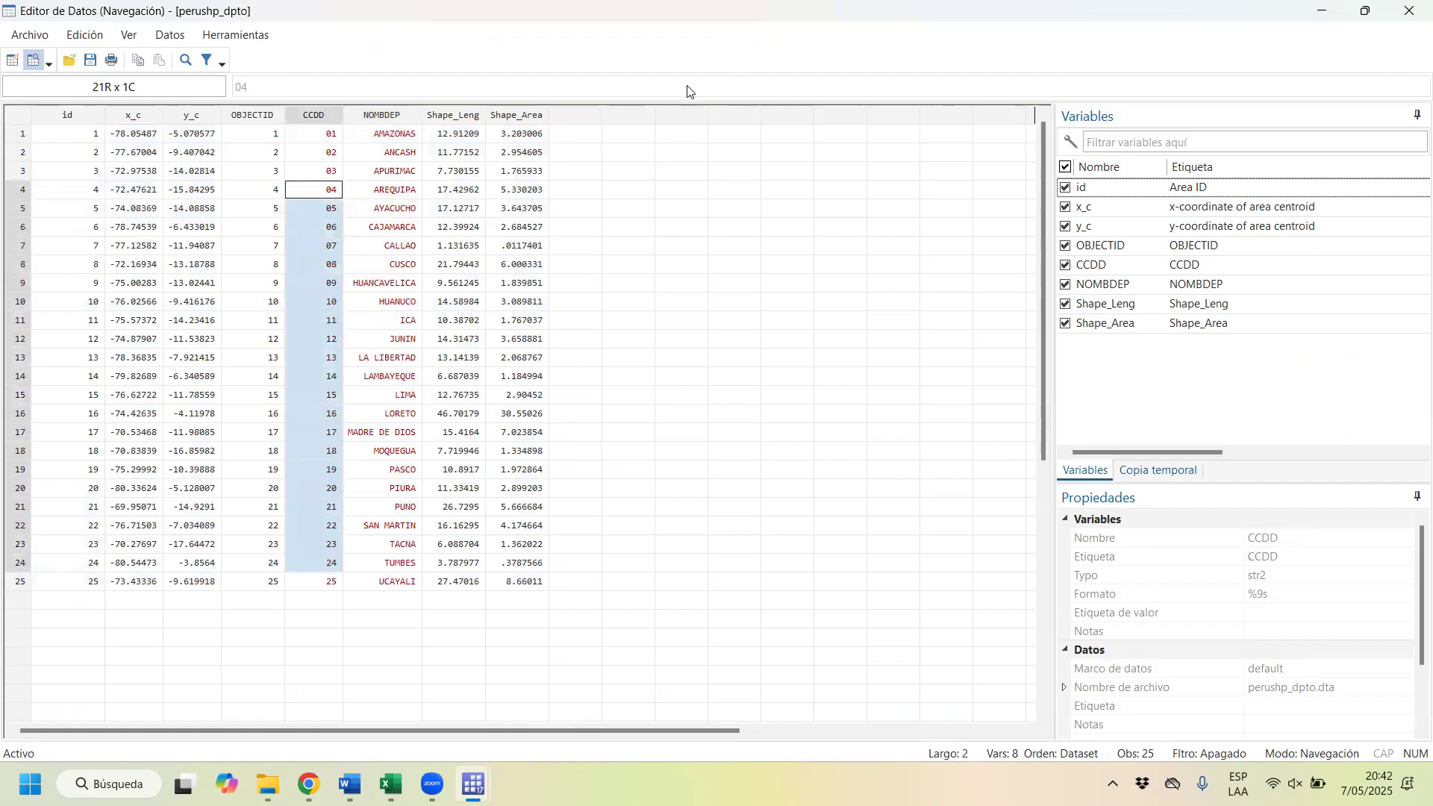
left_click(524, 115)
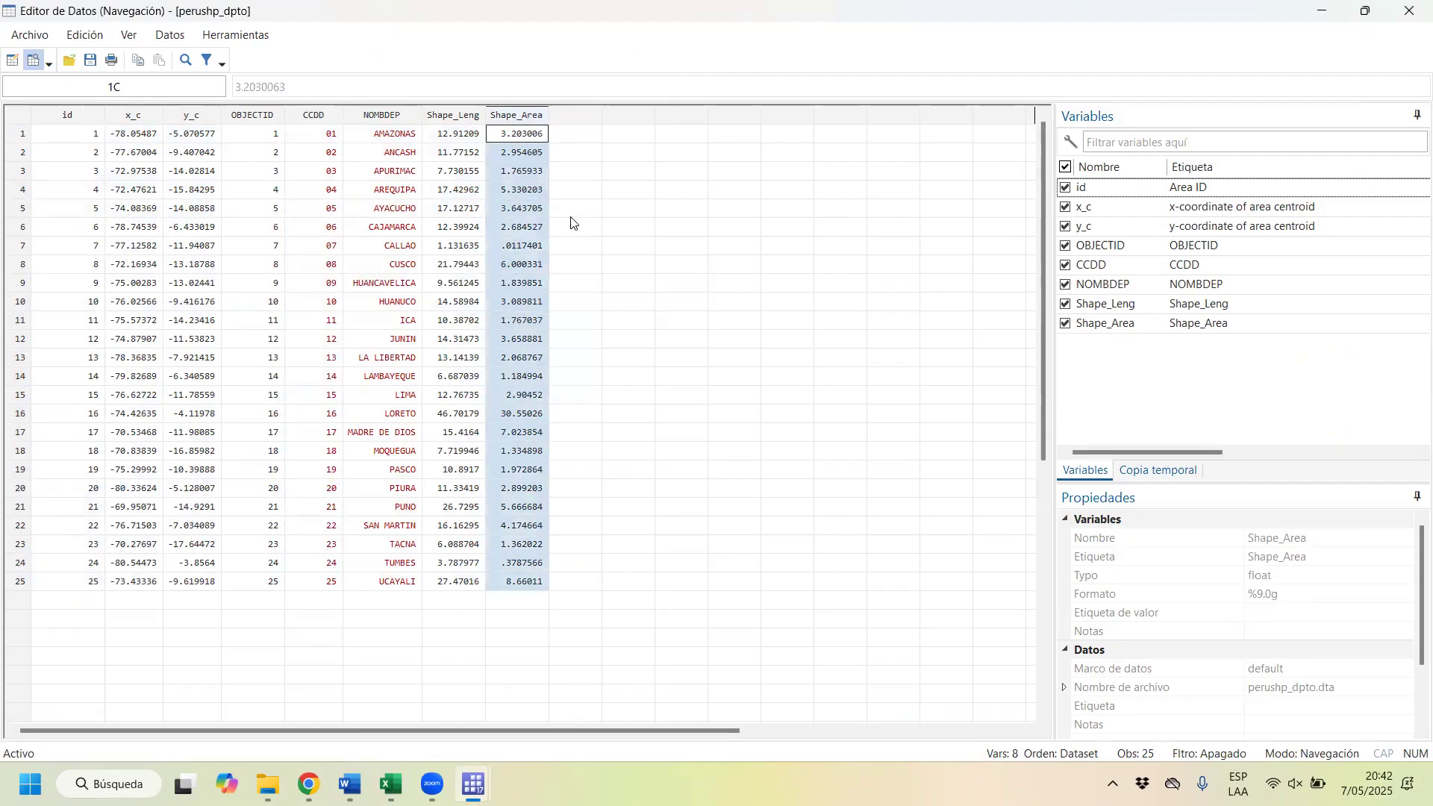
left_click(193, 123)
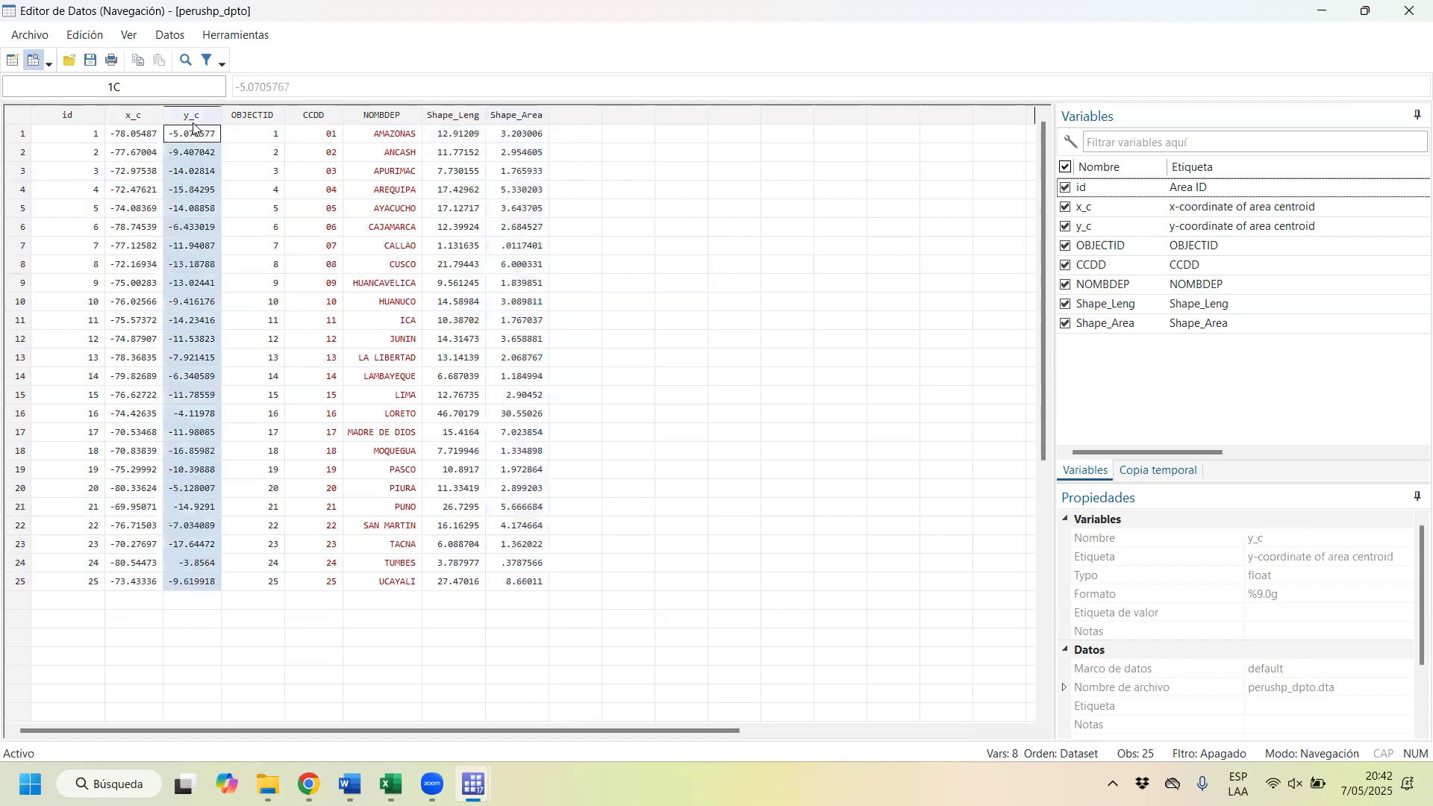
left_click_drag(146, 118, 206, 134)
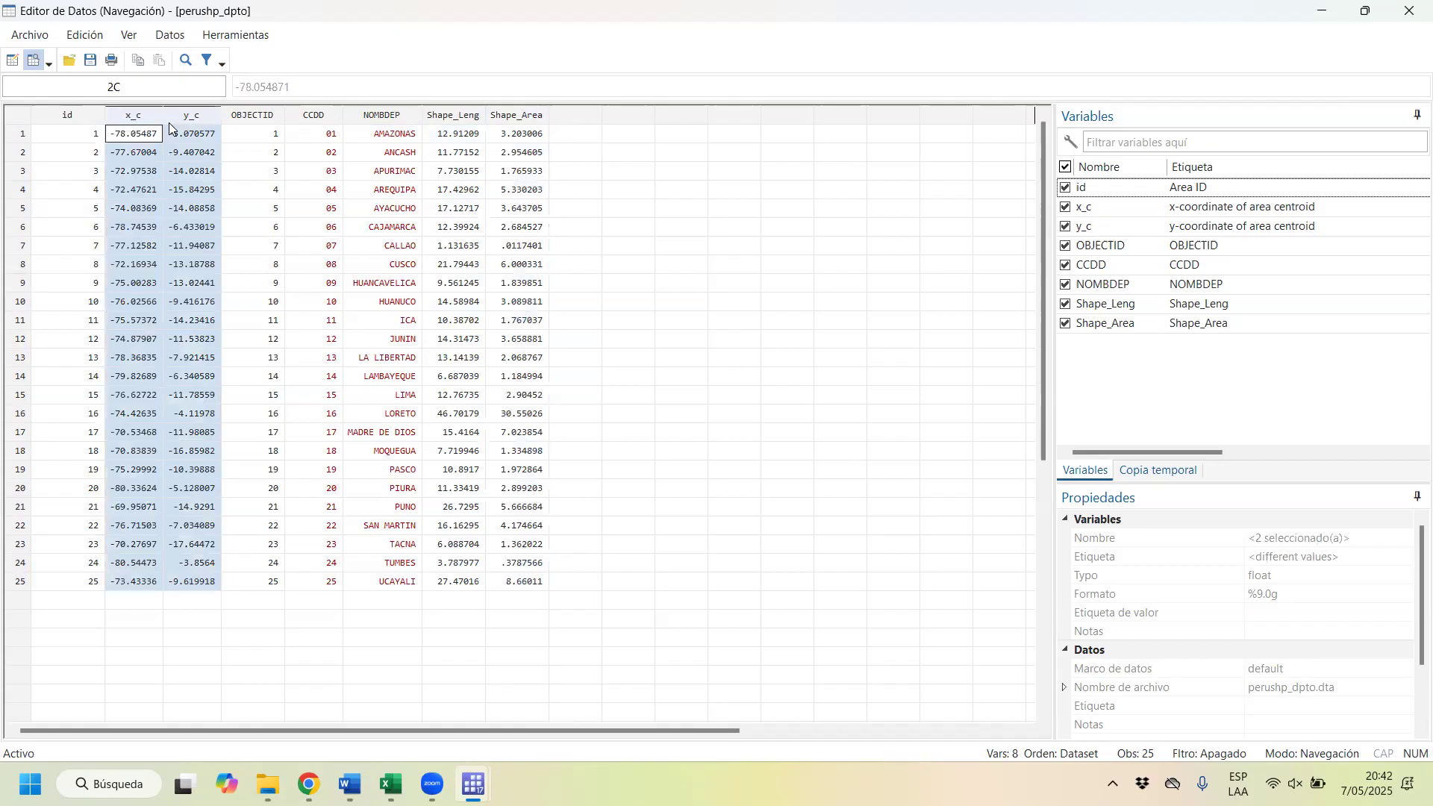
Step: Close the perushp_dpto data browser, its separate Stata window and the Sesión 14 folder to return to the do-file
left_click_drag(145, 124, 179, 123)
left_click(1410, 8)
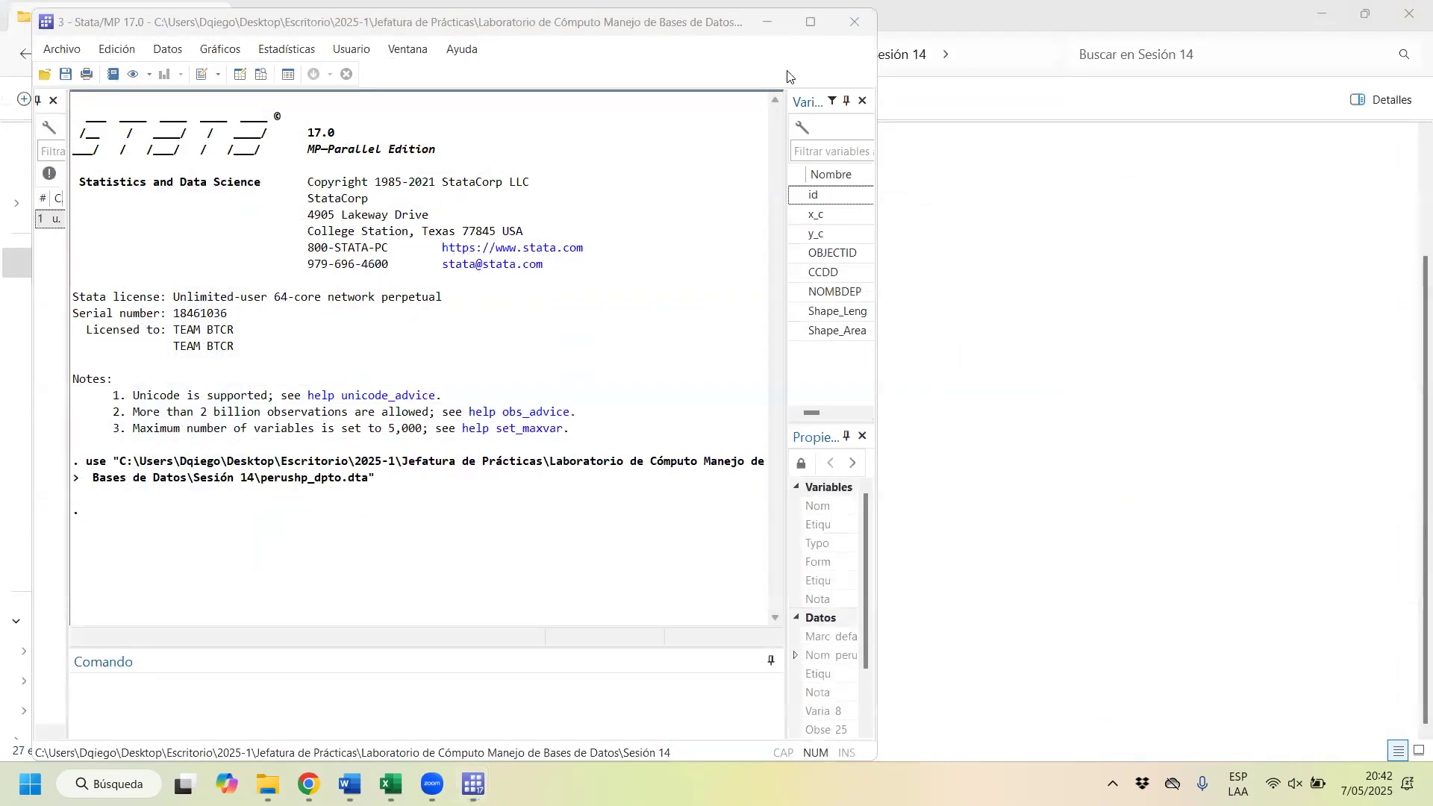
left_click_drag(59, 25, 50, 149)
left_click(842, 153)
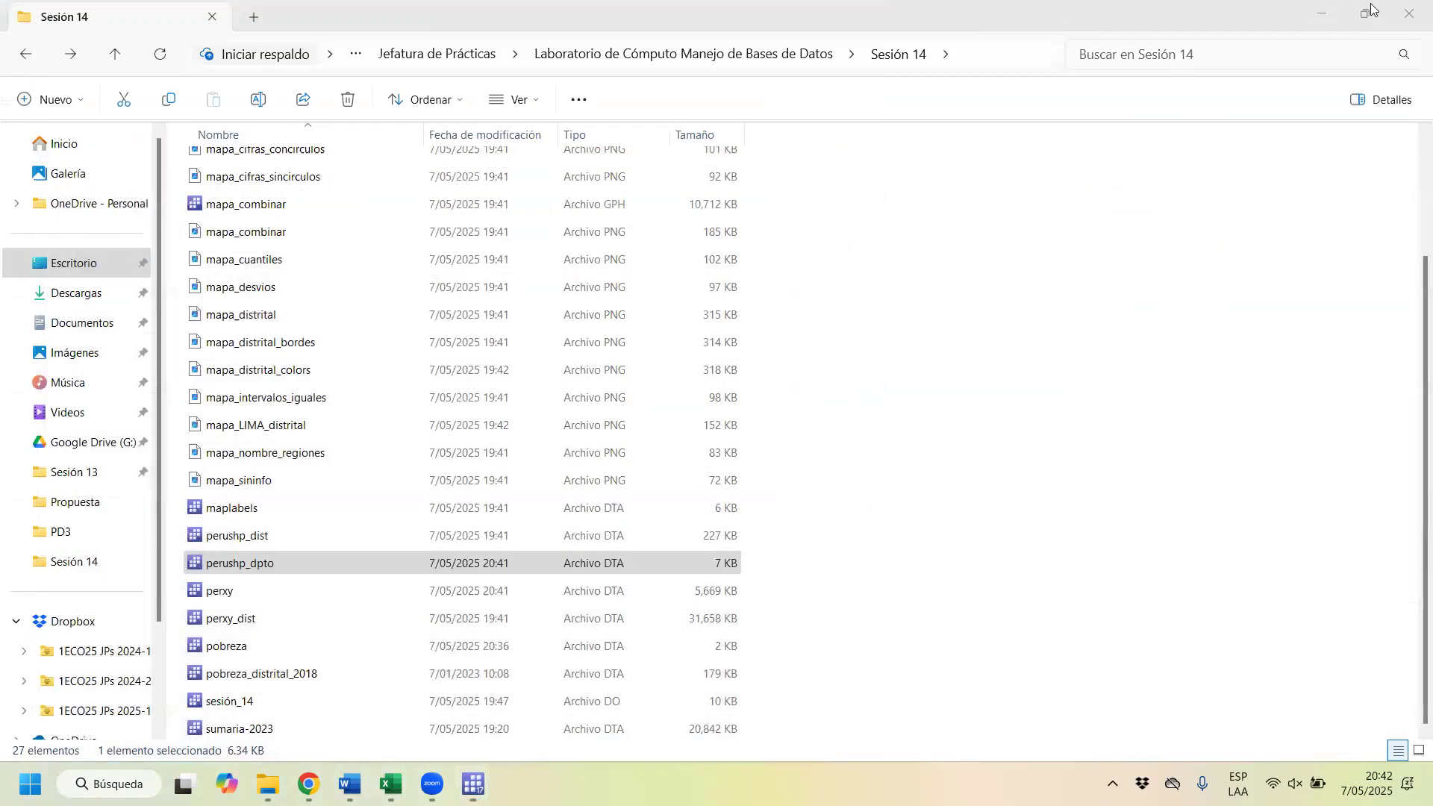
left_click(1409, 13)
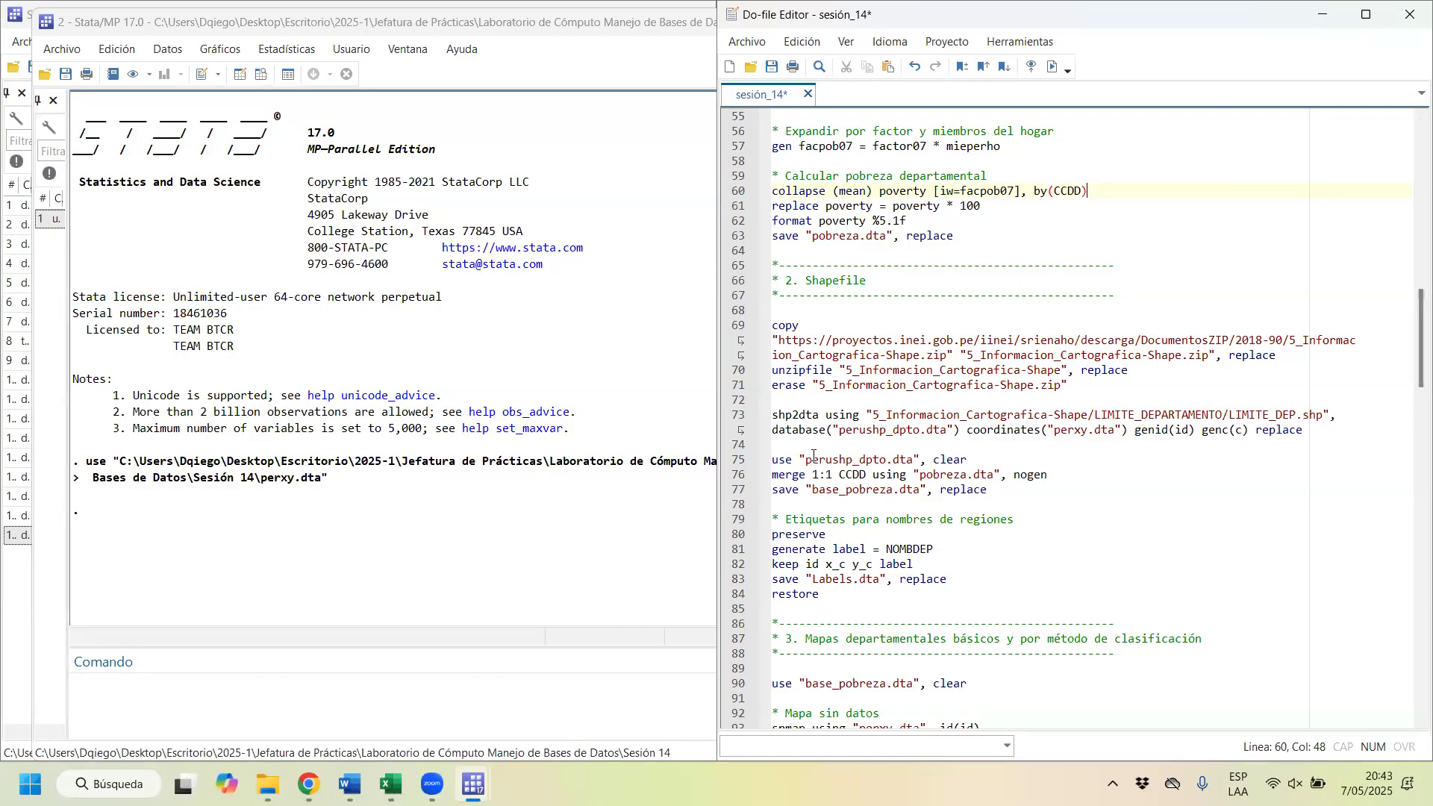
Step: Run the do-file line that loads perushp_dpto.dta with the clear option, closing the unrelated perxy data browser
left_click_drag(791, 459, 897, 461)
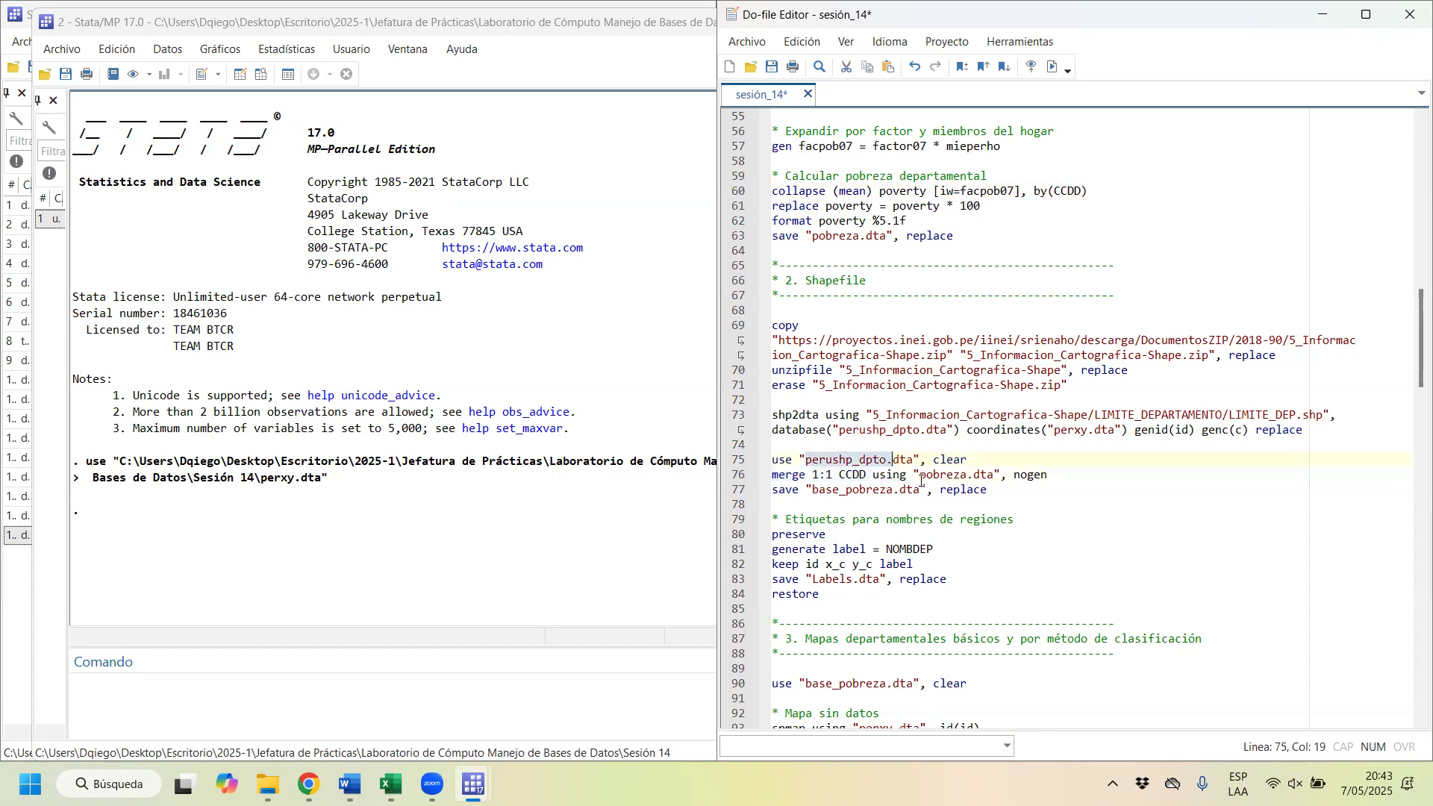
key("ctrl+d")
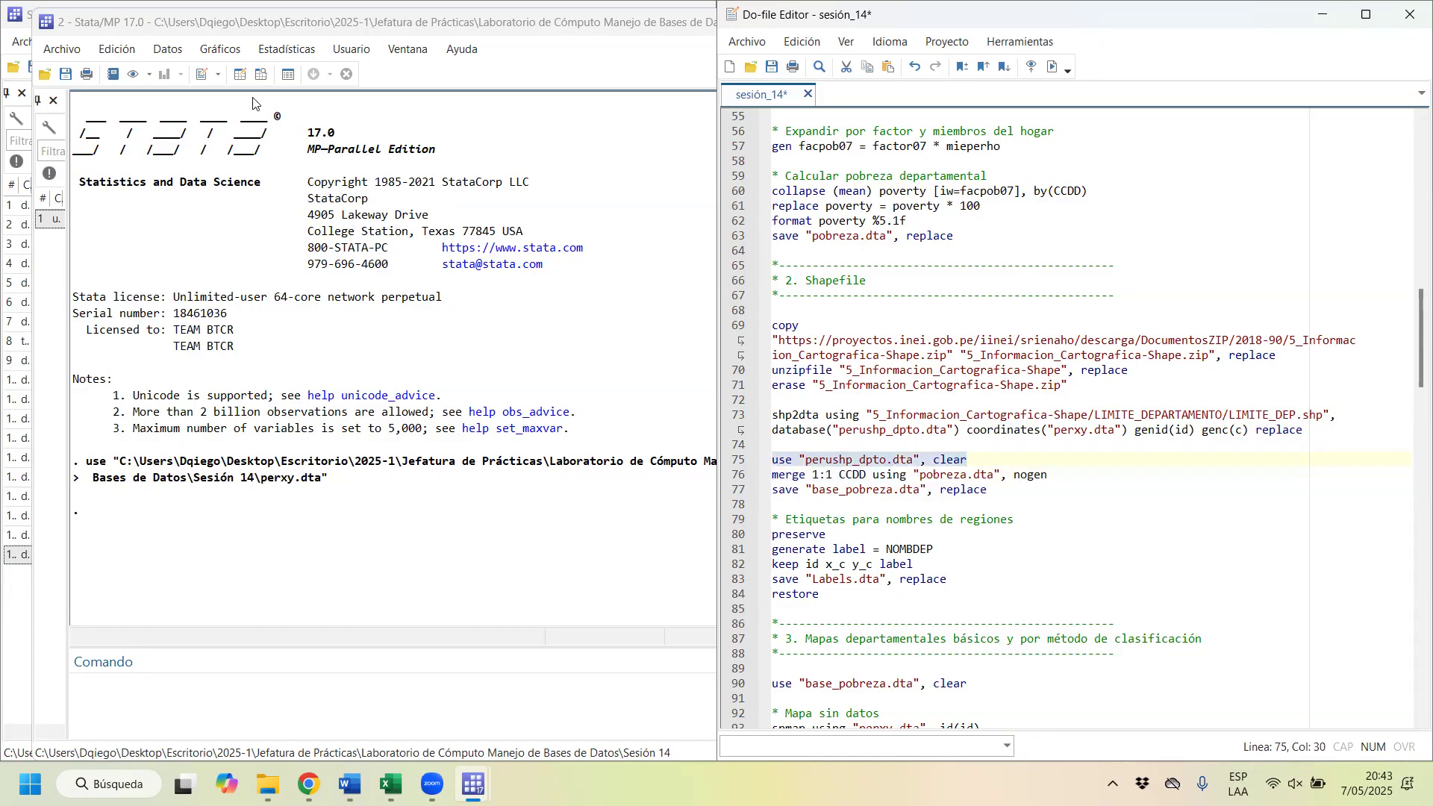
left_click(260, 75)
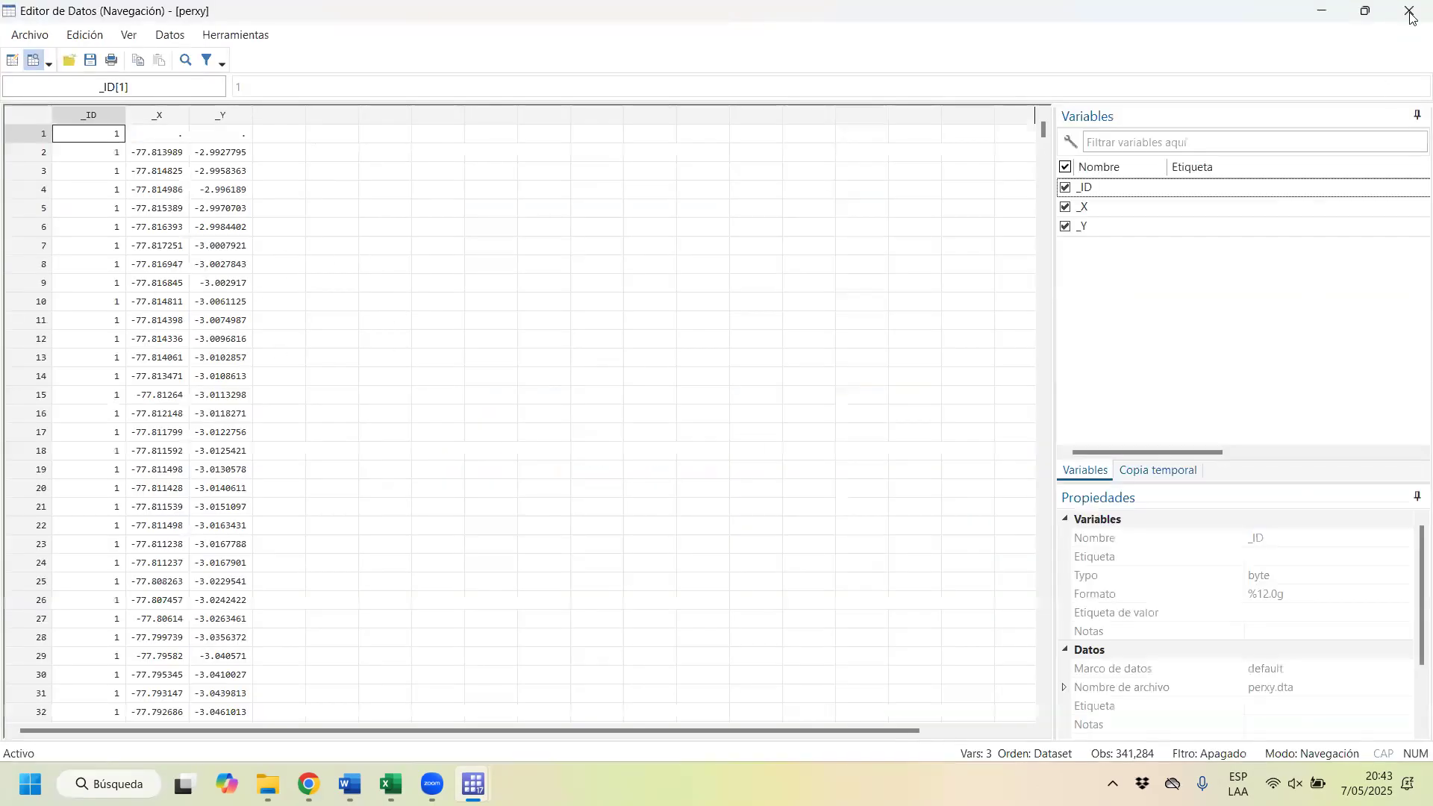
left_click(1410, 14)
left_click_drag(967, 460, 800, 458)
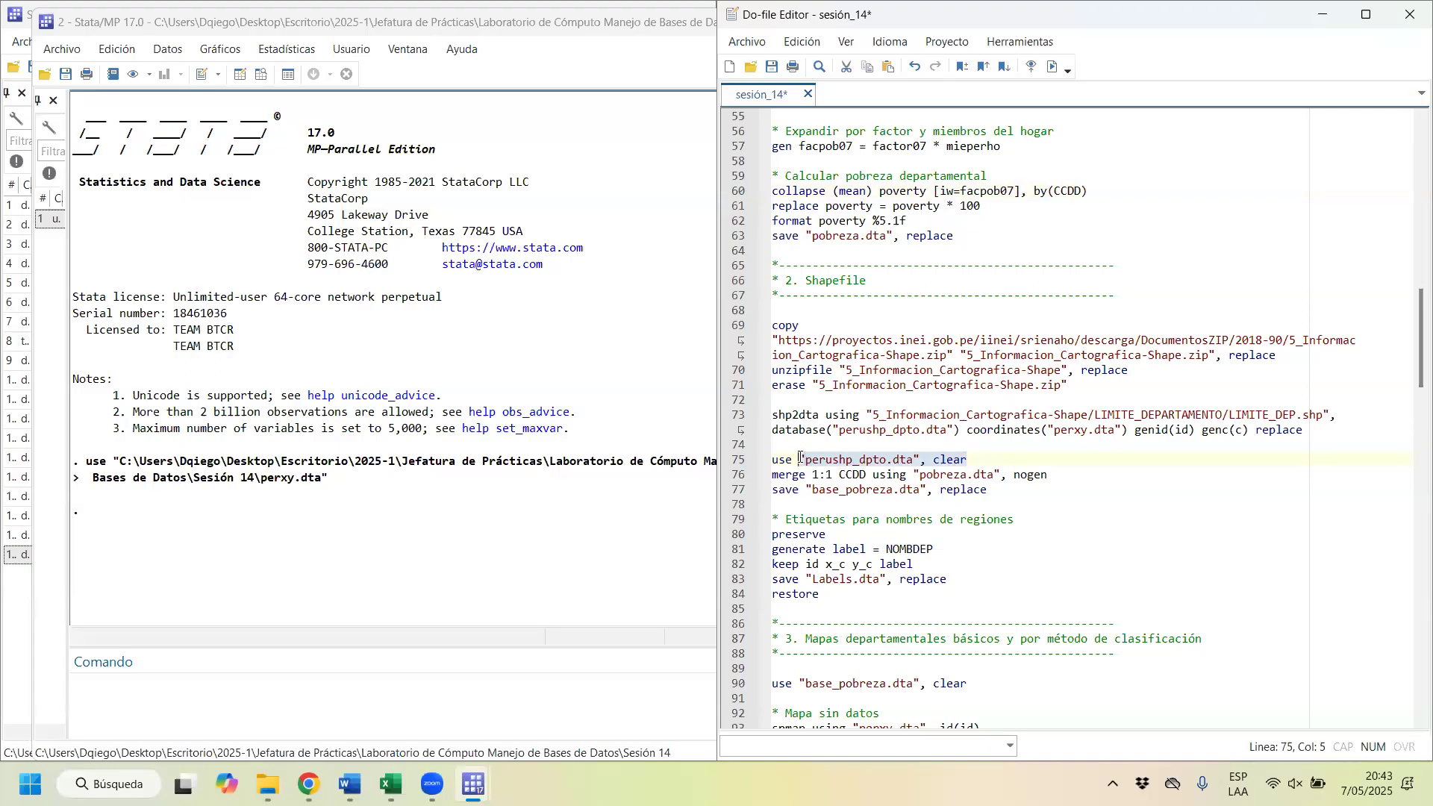
key("ctrl+d")
Step: Get the extra Stata window holding perxy.dta out of the way to return to the main Stata session
left_click(60, 29)
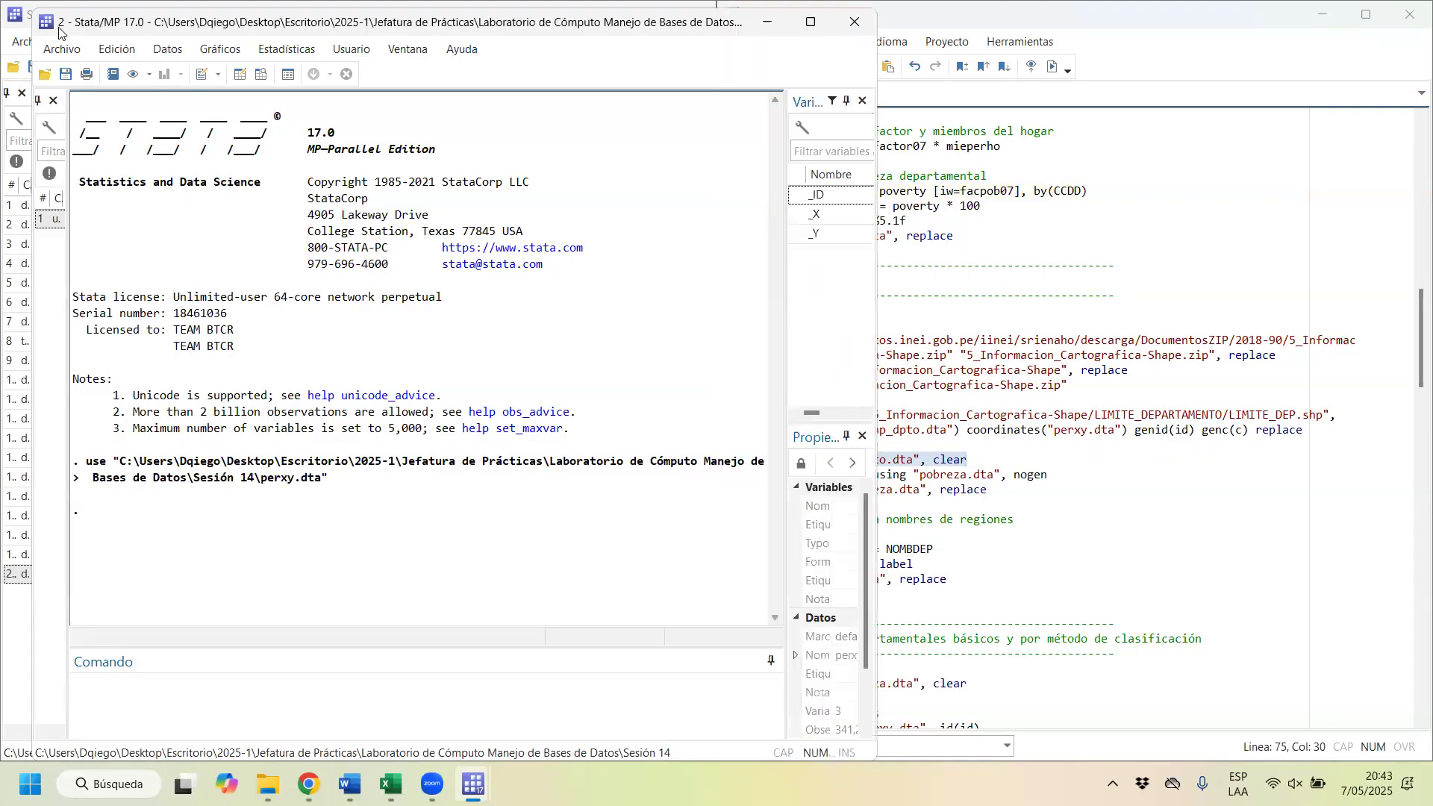
left_click_drag(59, 29, 148, 288)
left_click(362, 108)
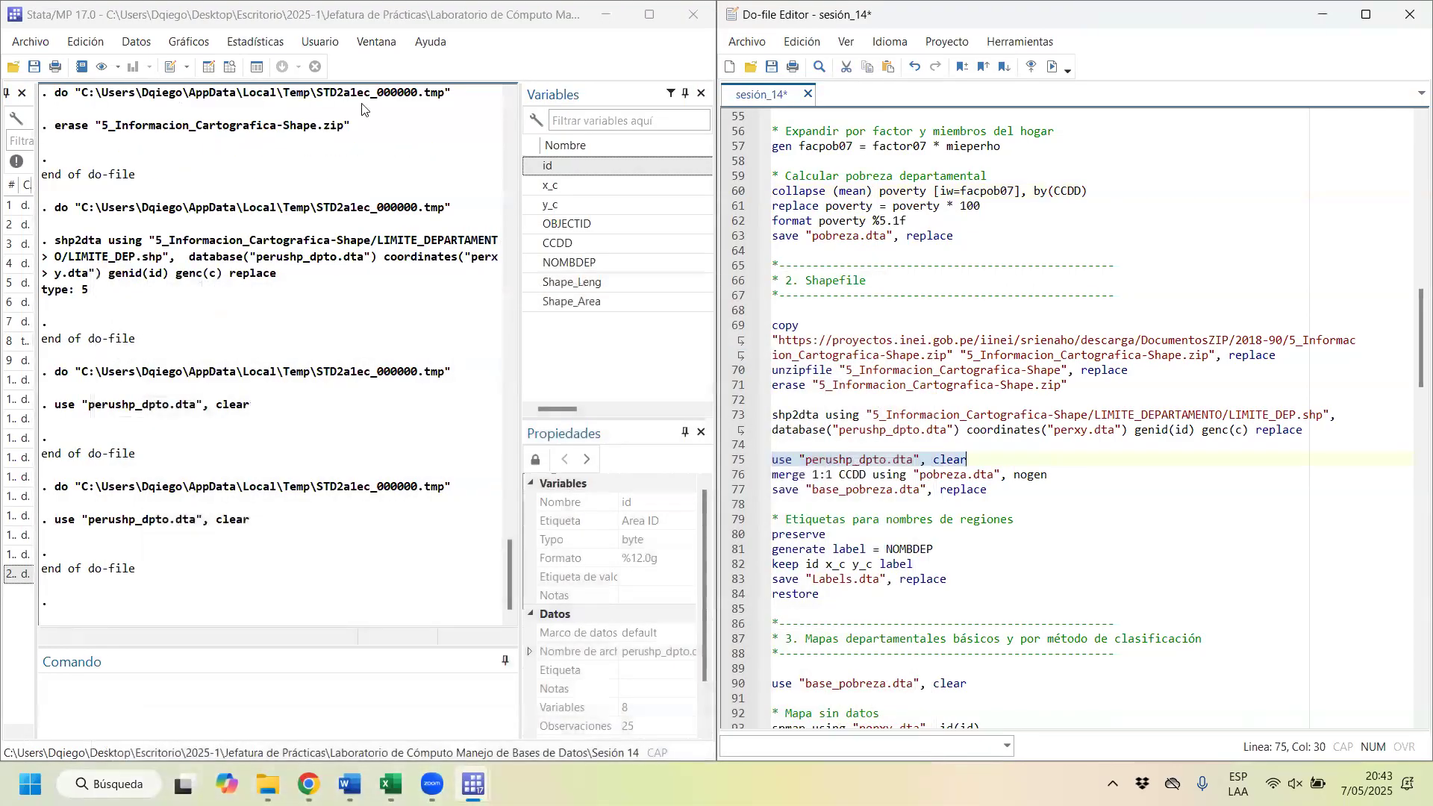
Step: Run the 1:1 merge on CCDD with pobreza.dta using the nogen option
left_click_drag(773, 475, 984, 486)
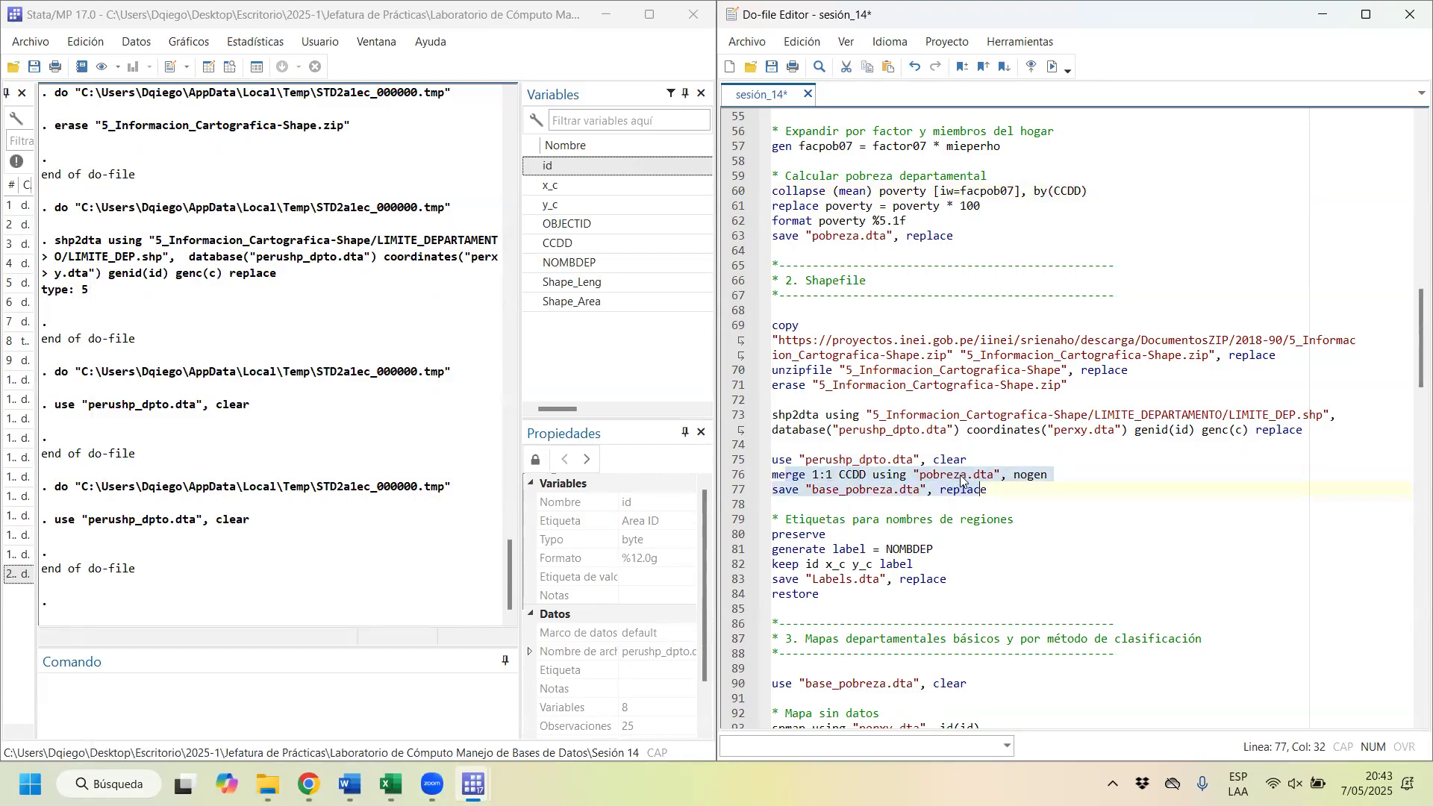
left_click_drag(812, 476, 967, 481)
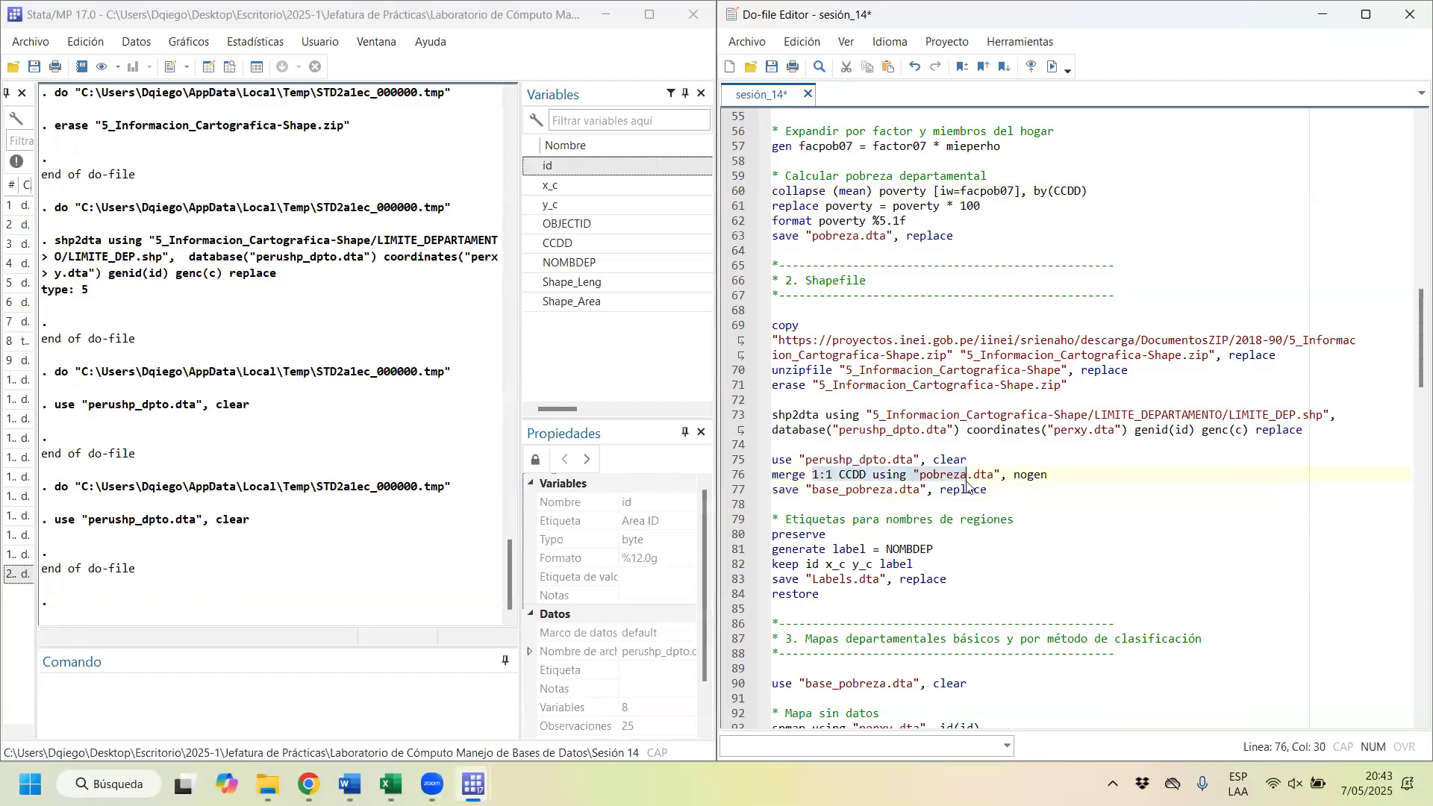
key("ctrl+d")
Step: Browse the merged dataset, comparing the original shapefile columns with the added poverty column across all departments, and close the browser
left_click(230, 67)
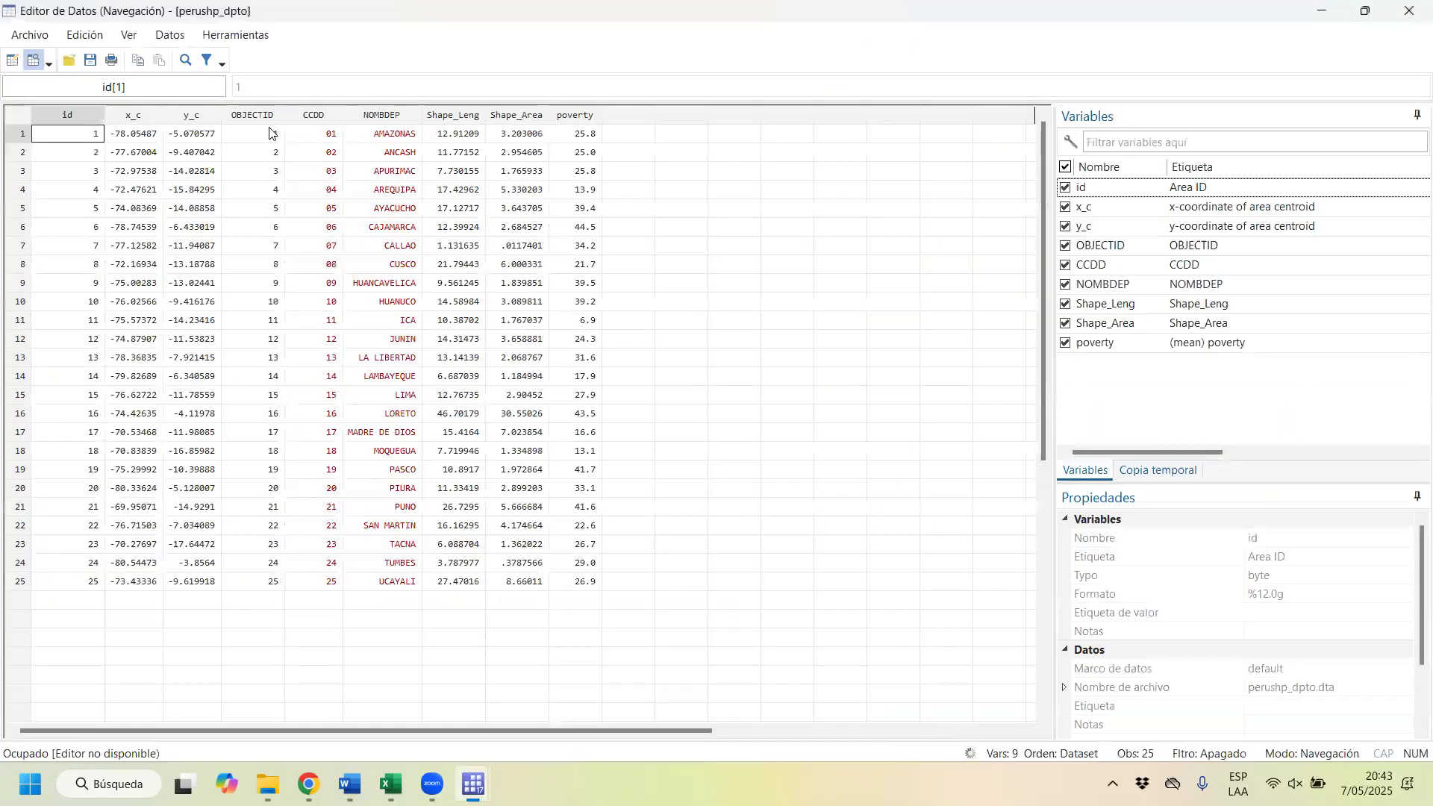
left_click_drag(513, 120, 49, 125)
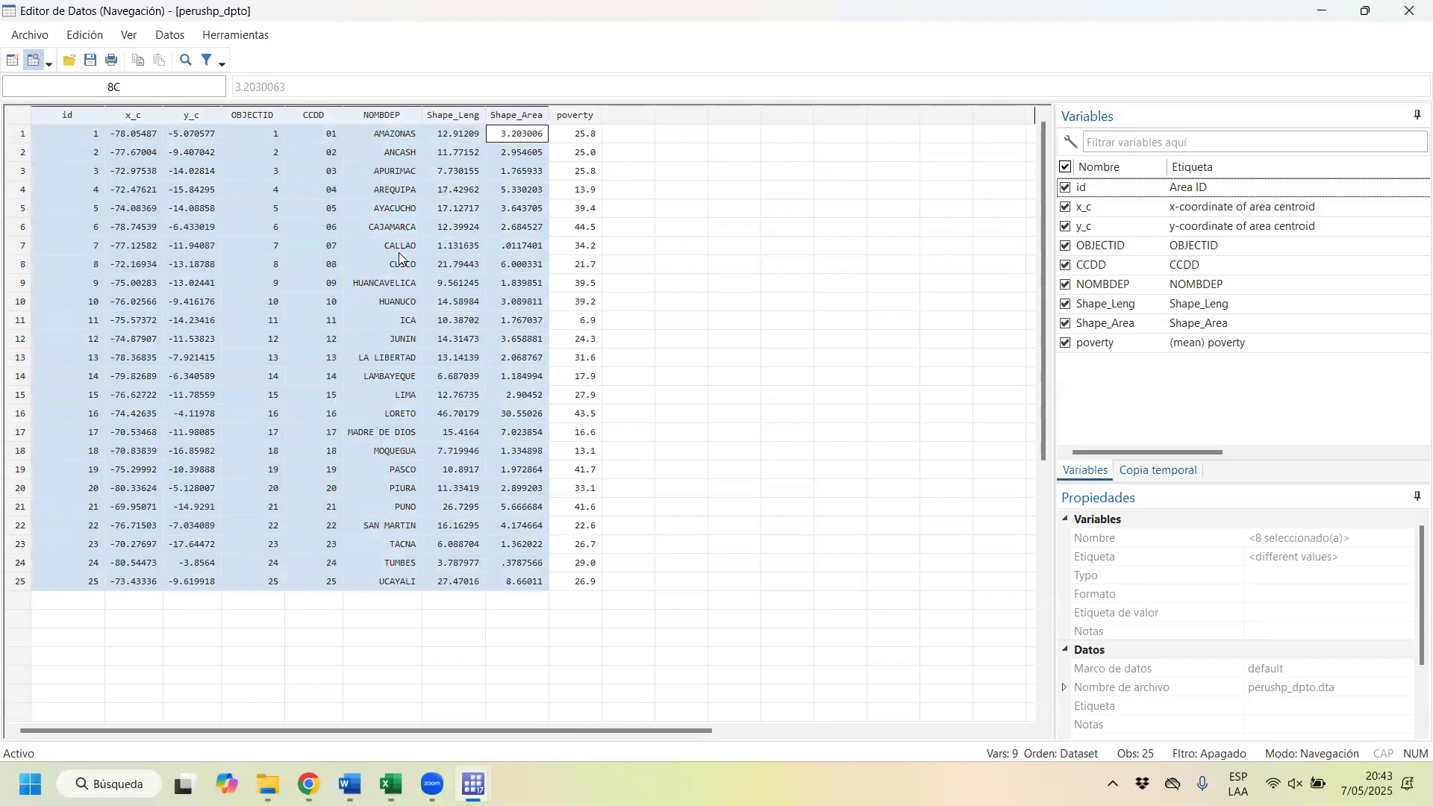
left_click(584, 262)
left_click_drag(578, 581, 579, 134)
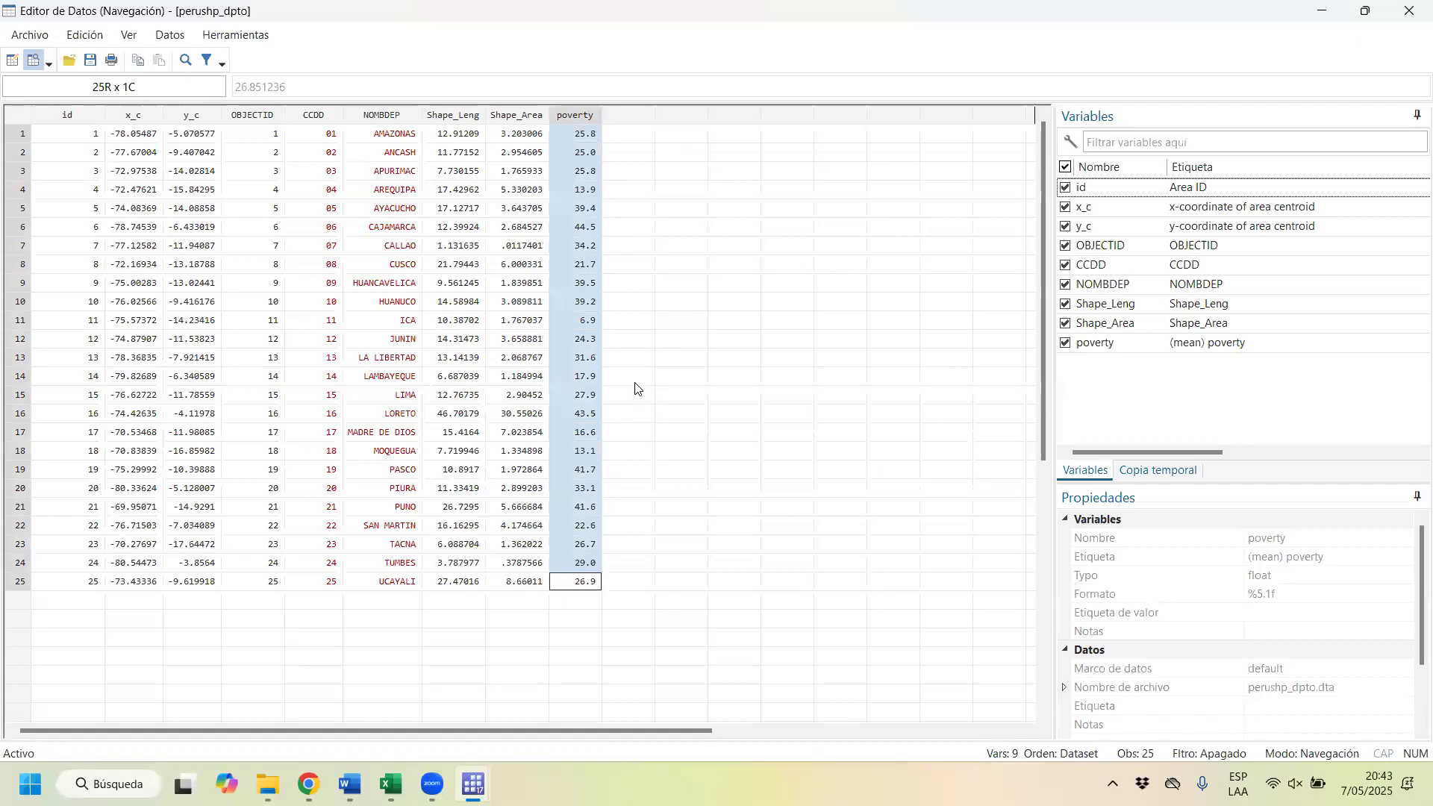
left_click(1409, 11)
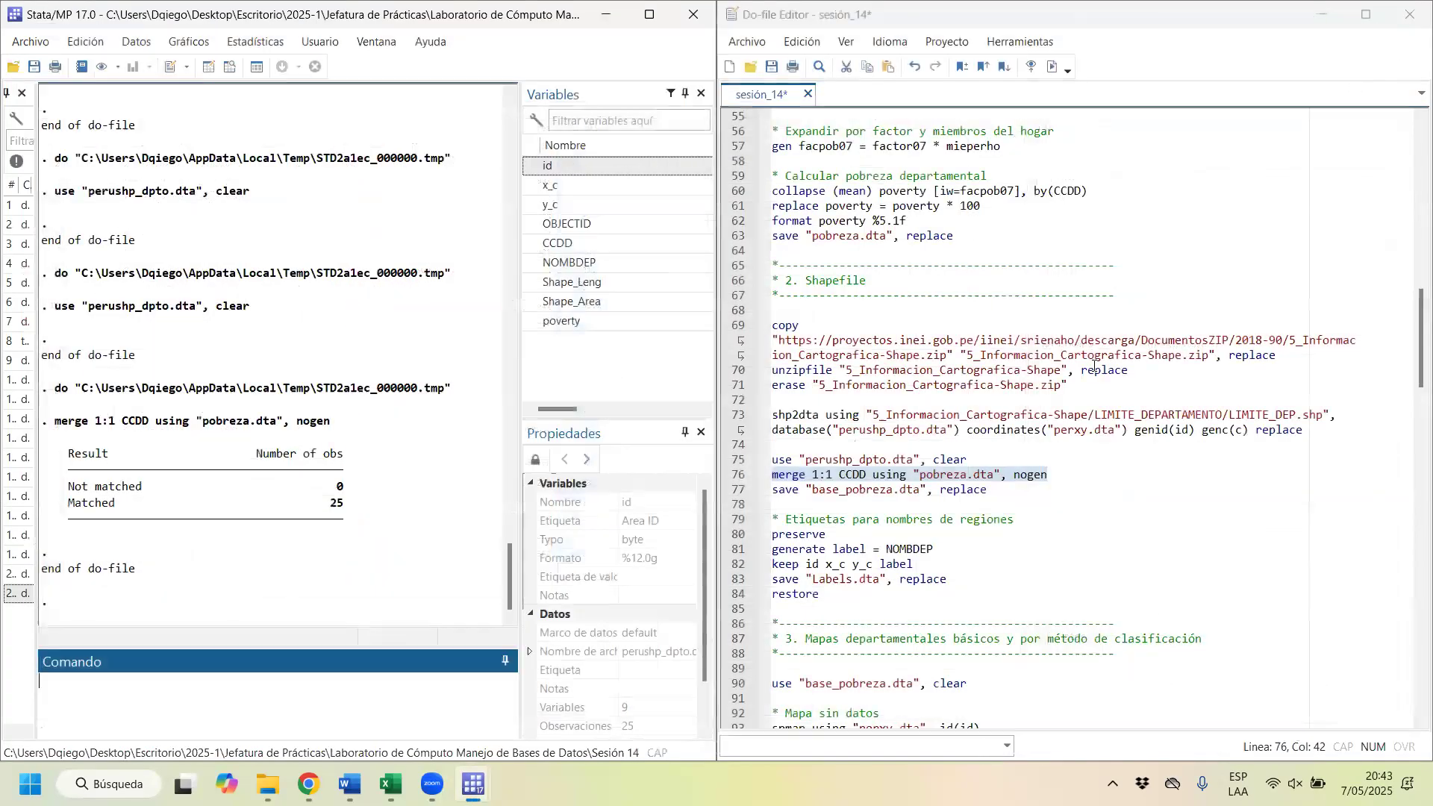
Step: Run the save line to store the merged dataset as base_pobreza.dta, replacing any existing file
scroll(799, 441, "down", 1)
left_click_drag(789, 445, 873, 445)
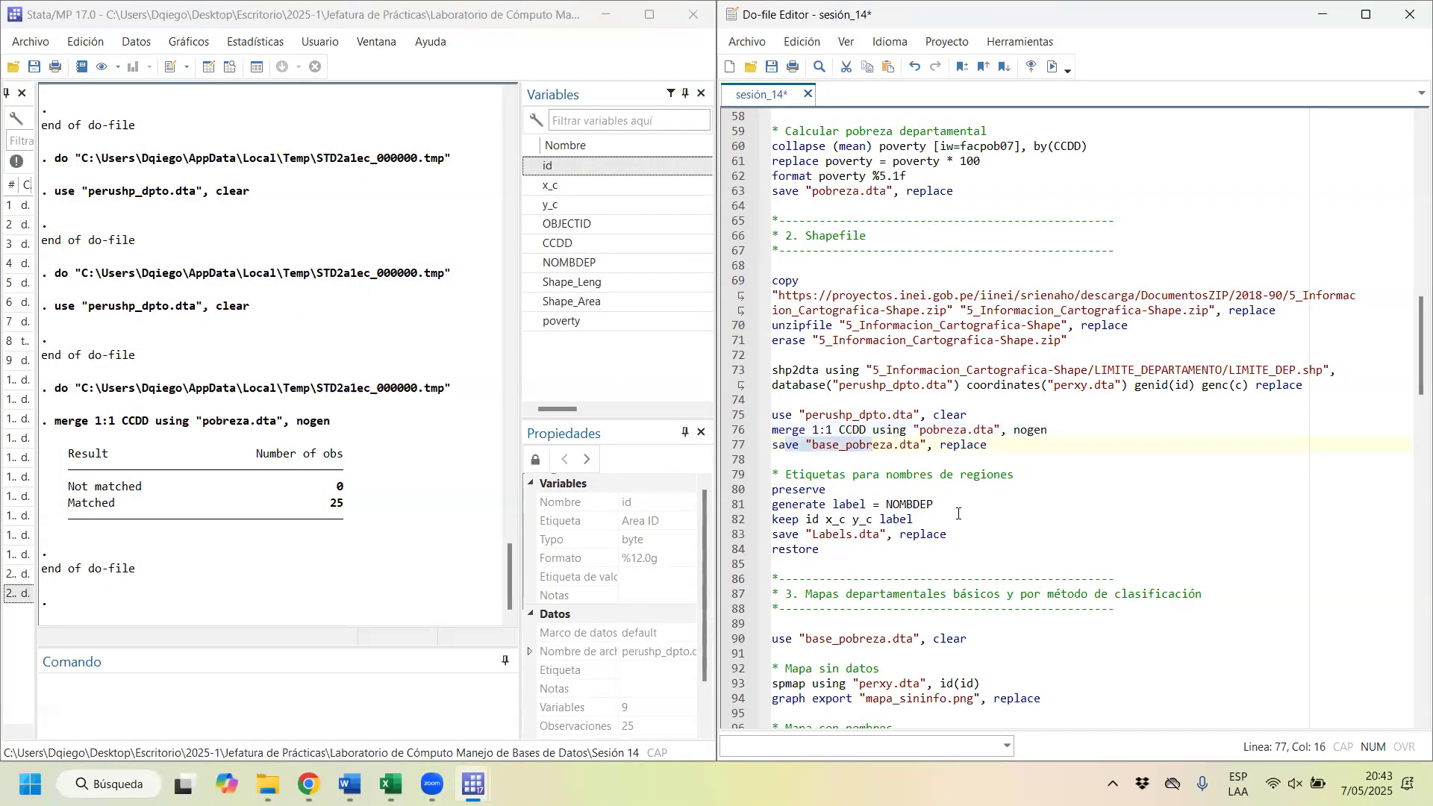
key("ctrl+d")
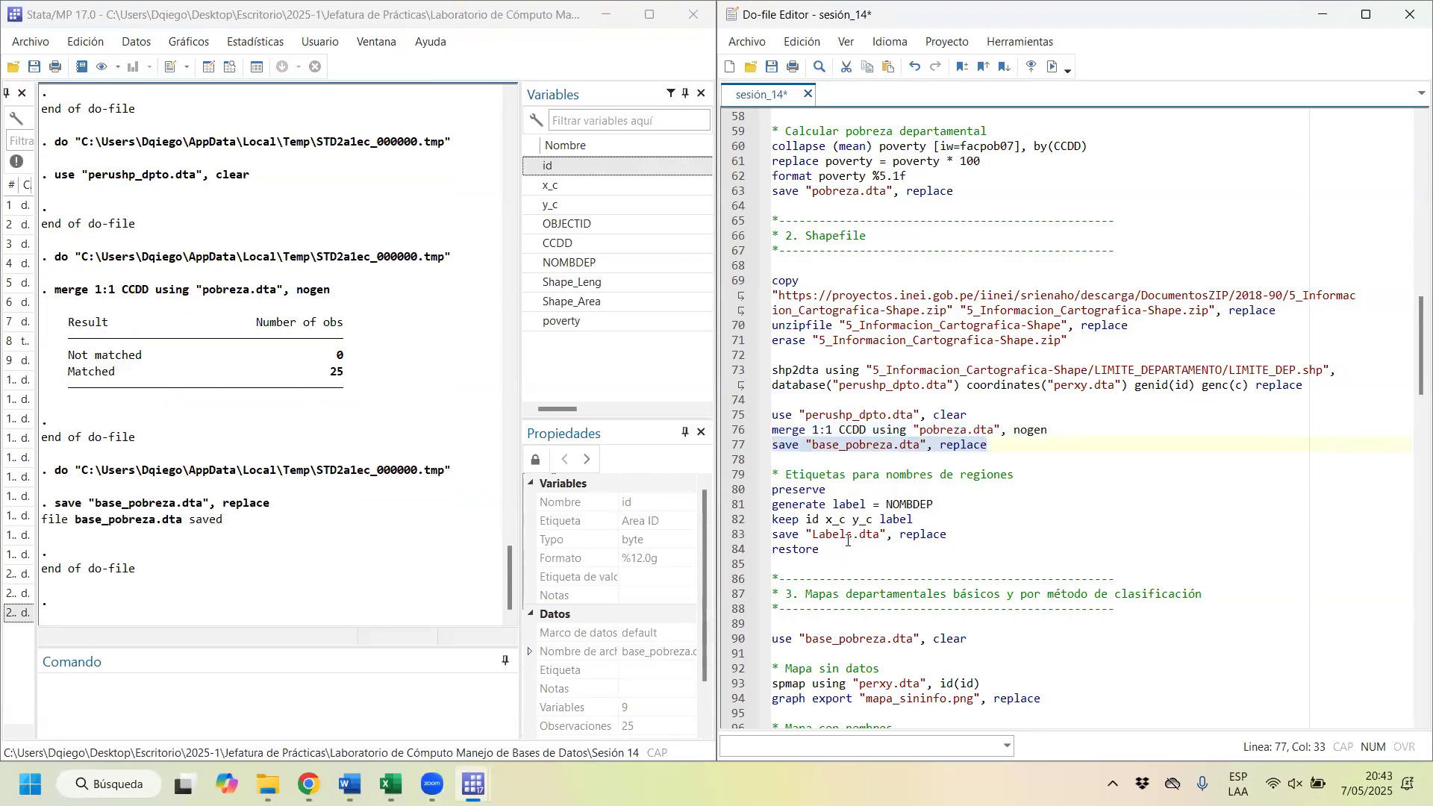
Step: Review the region-labels block, browse base_pobreza to examine the department names in NOMBDEP, and close the browser
left_click_drag(838, 553, 753, 494)
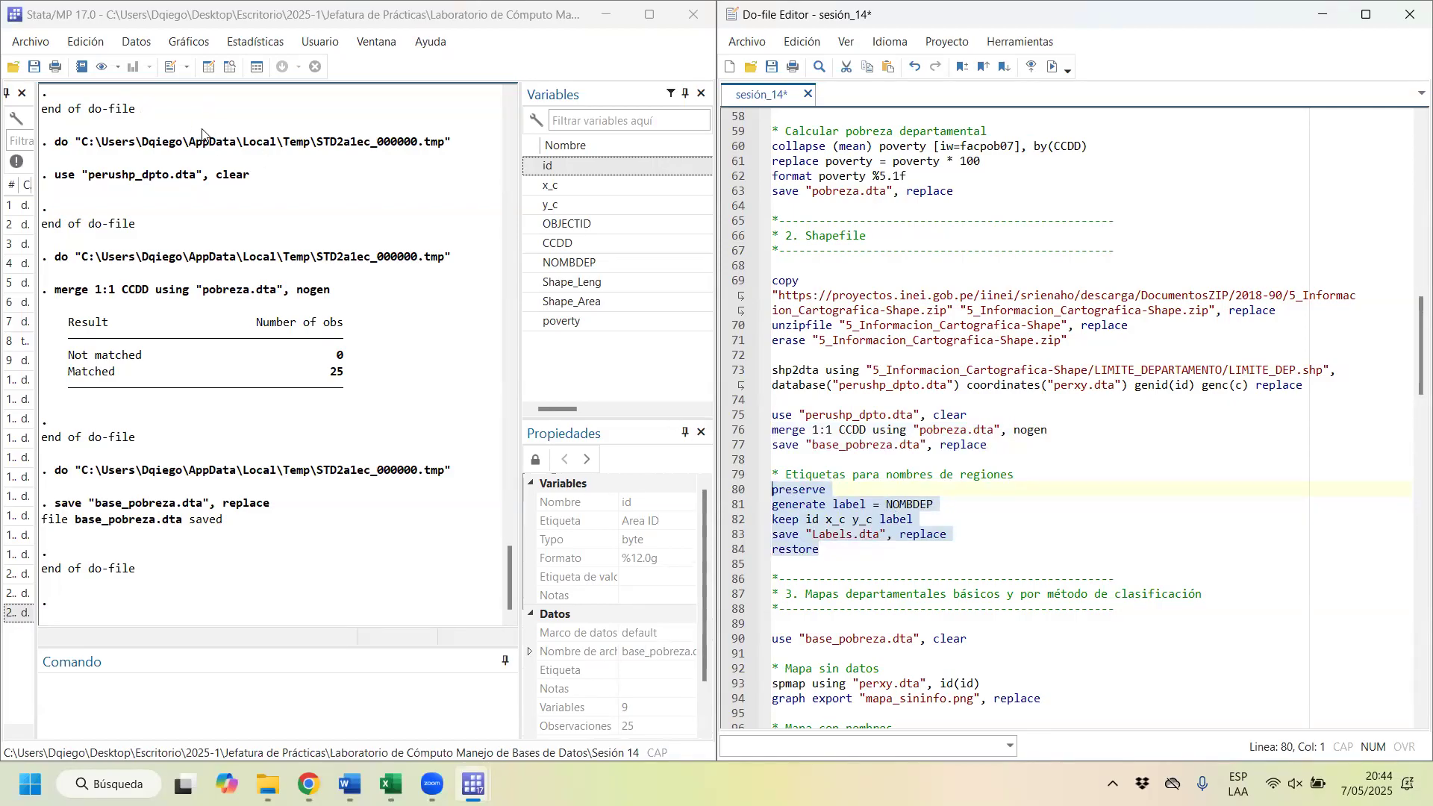
left_click(202, 103)
left_click(230, 67)
left_click(392, 117)
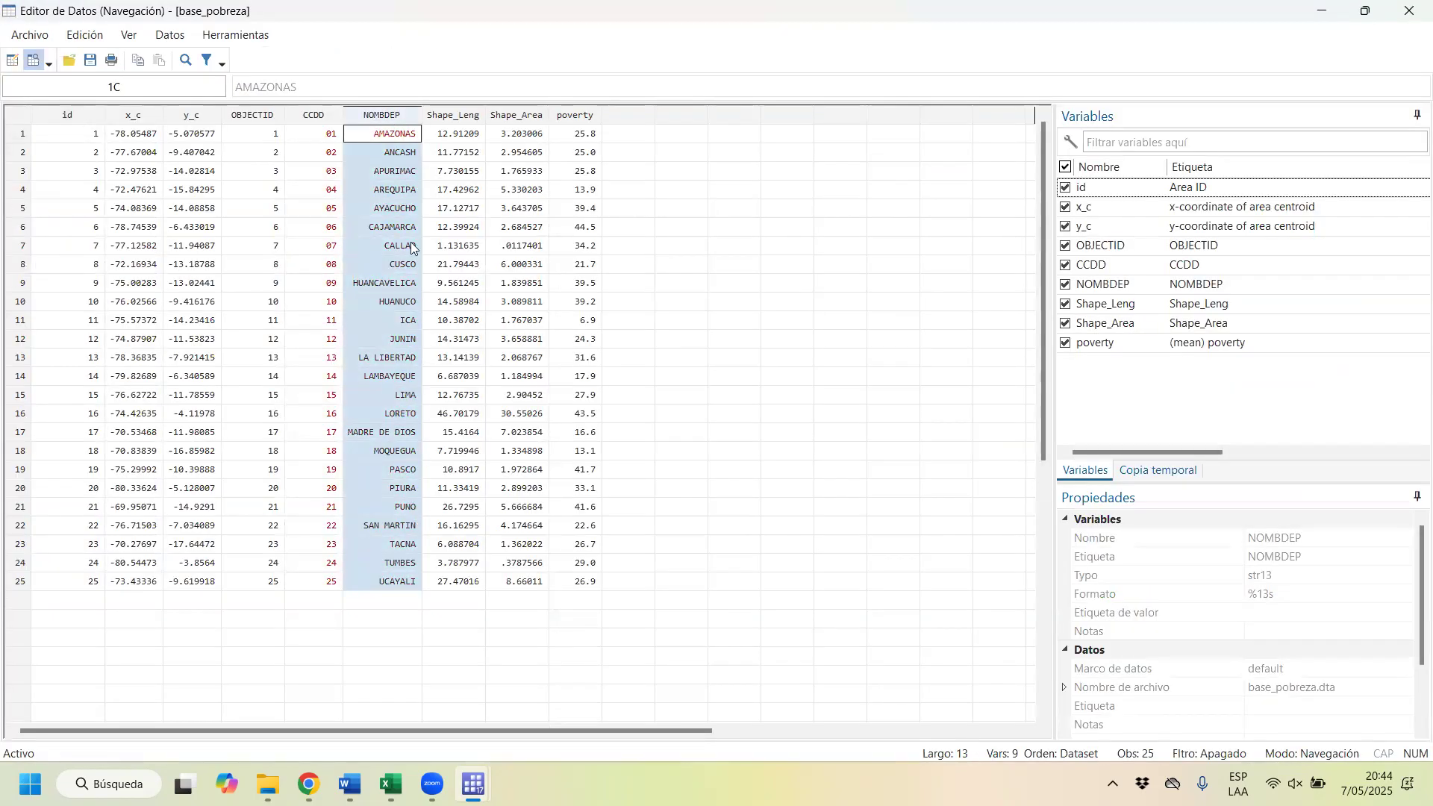
left_click(388, 133)
left_click_drag(388, 140, 399, 565)
left_click(1394, 15)
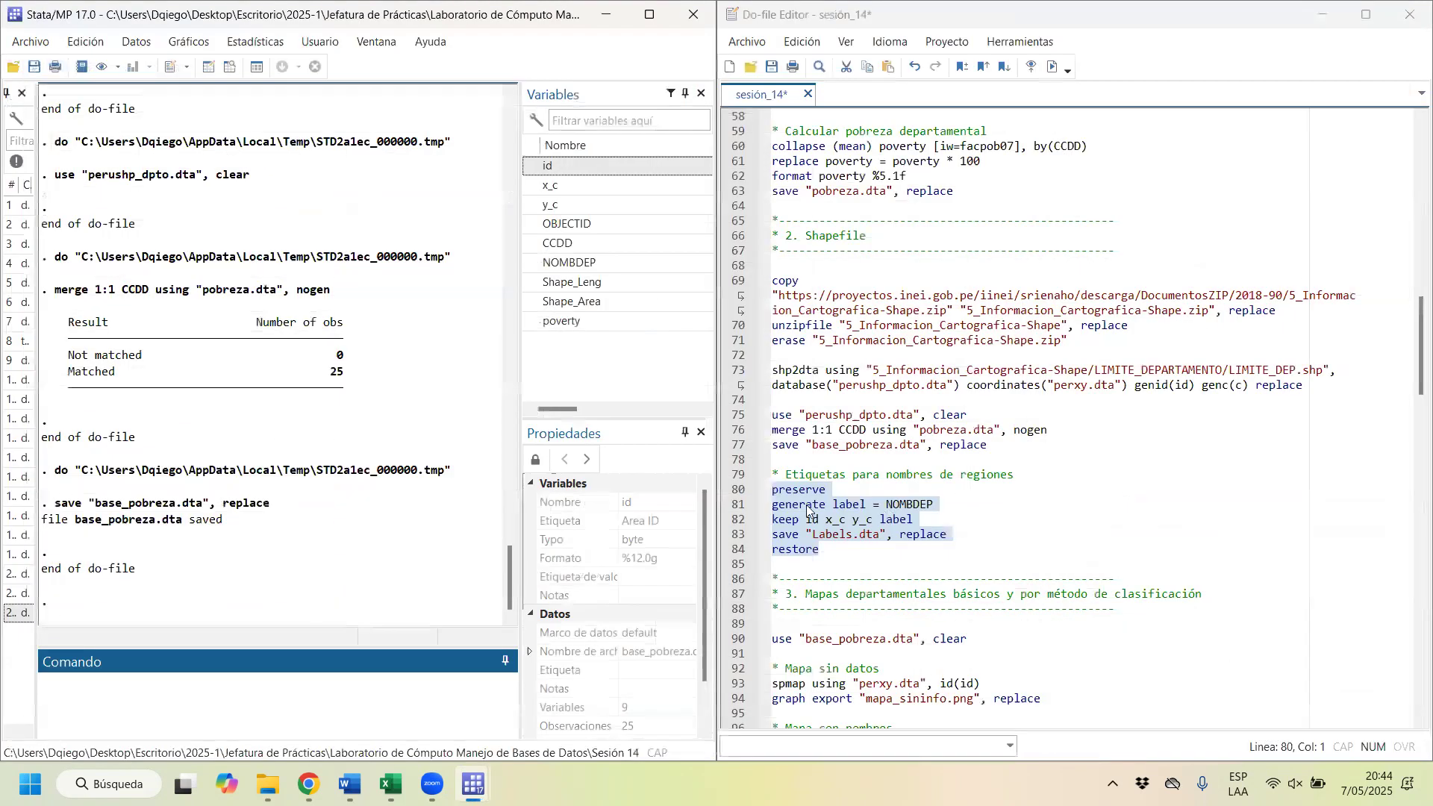
Step: Run the preserve-to-restore block that generates label from NOMBDEP, keeps id, x_c, y_c and label, and saves Labels.dta
left_click(844, 544)
left_click_drag(810, 534, 737, 491)
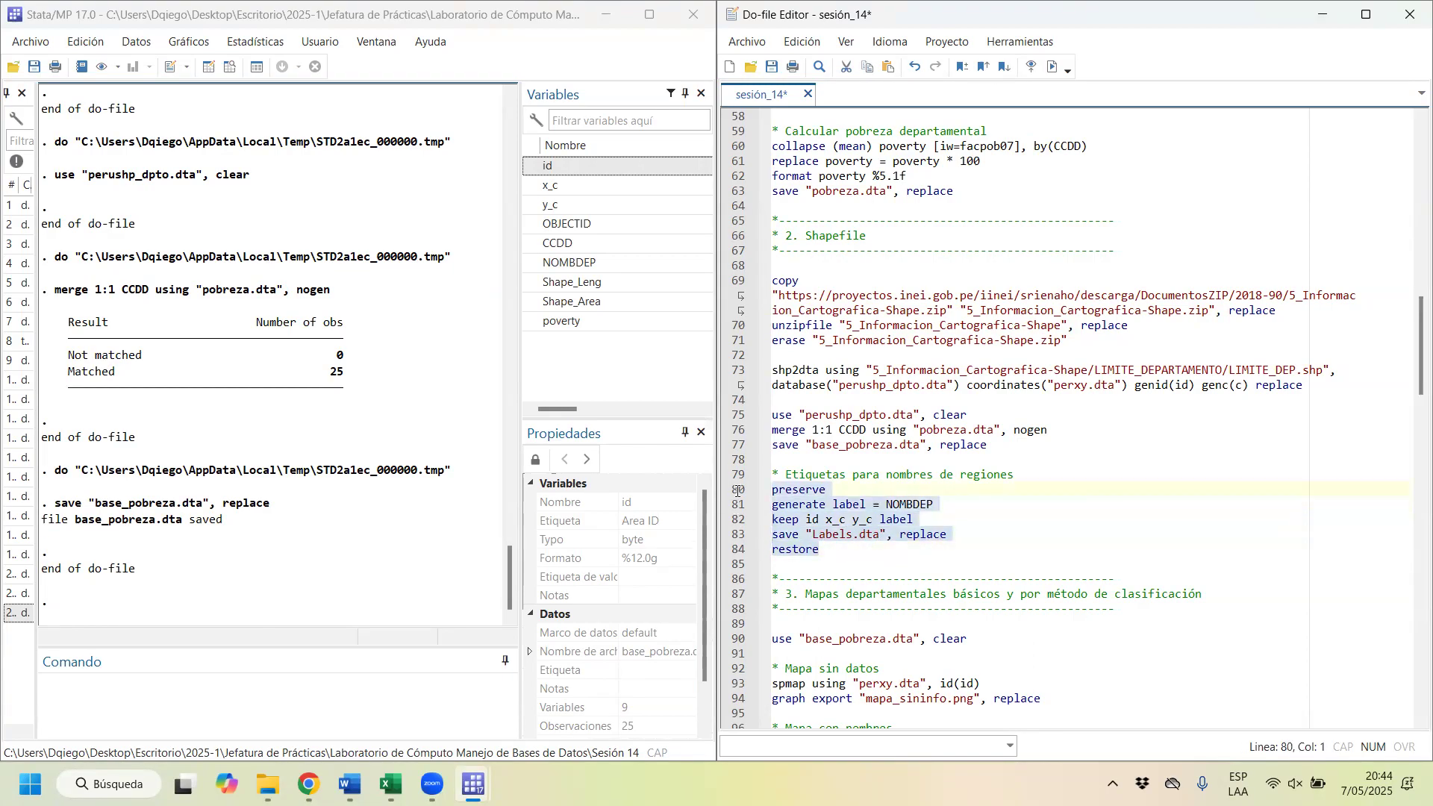
key("ctrl+d")
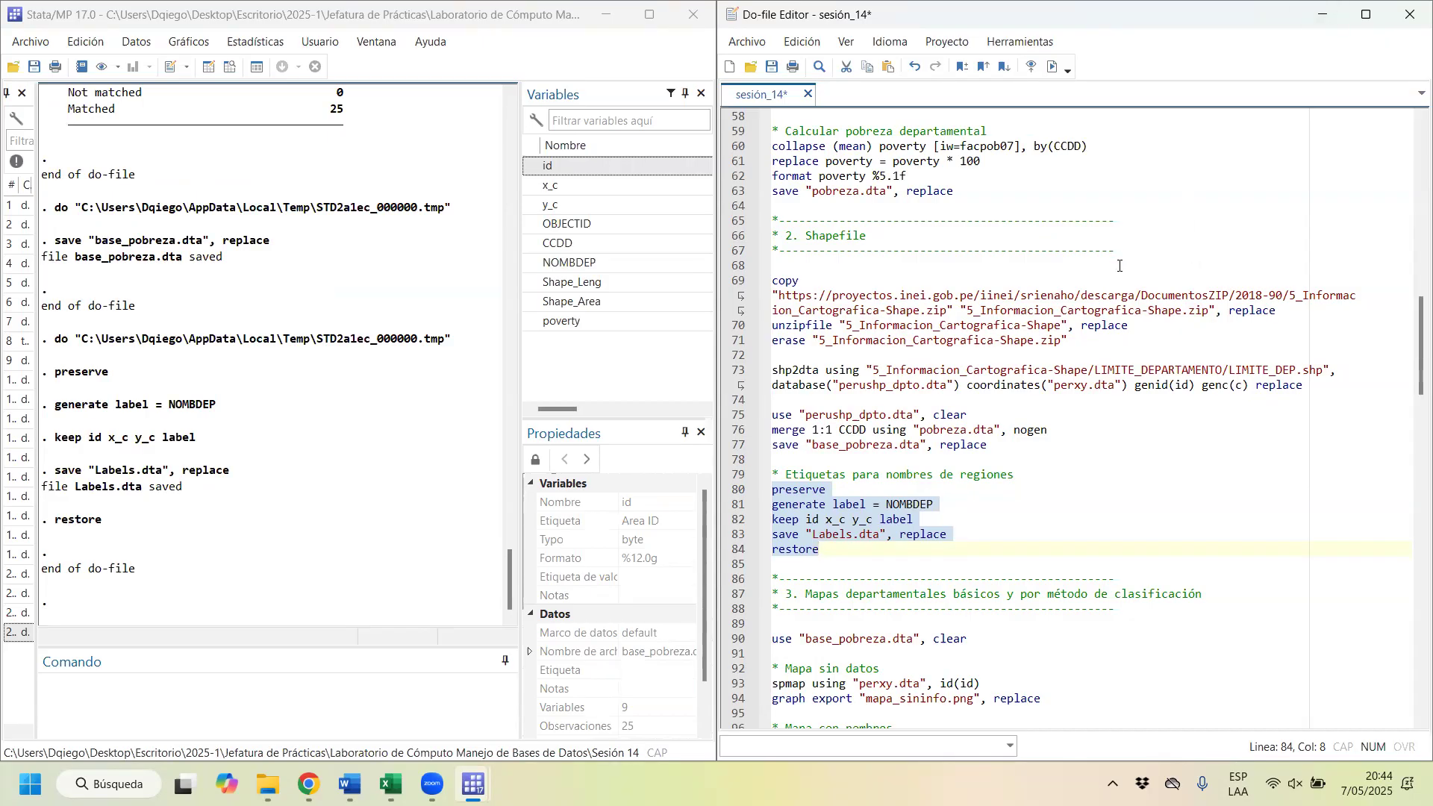
Step: Load base_pobreza.dta from the section 3 line with clear, and check its poverty column in the data browser
scroll(1118, 265, "down", 4)
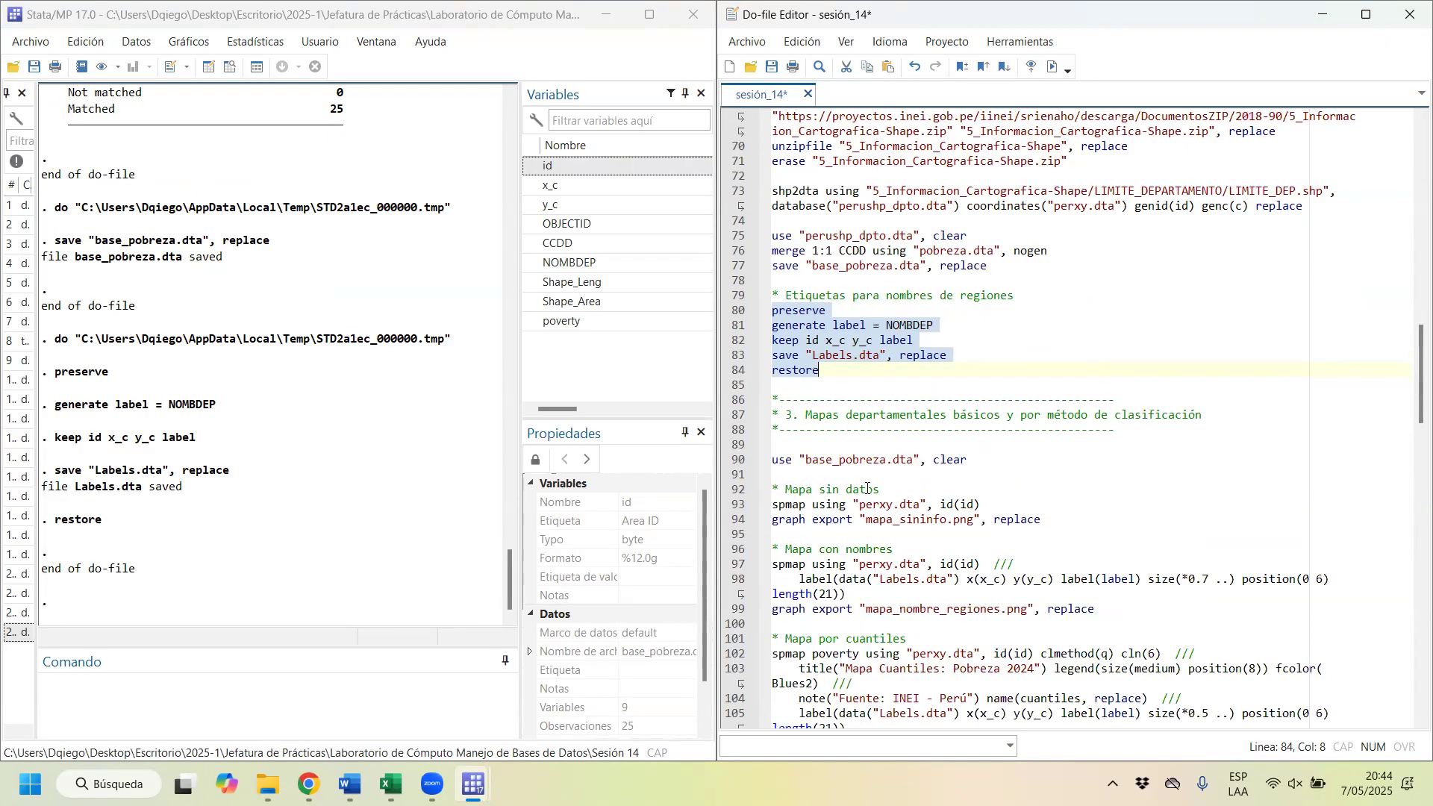
left_click_drag(806, 459, 925, 461)
key("ctrl+d")
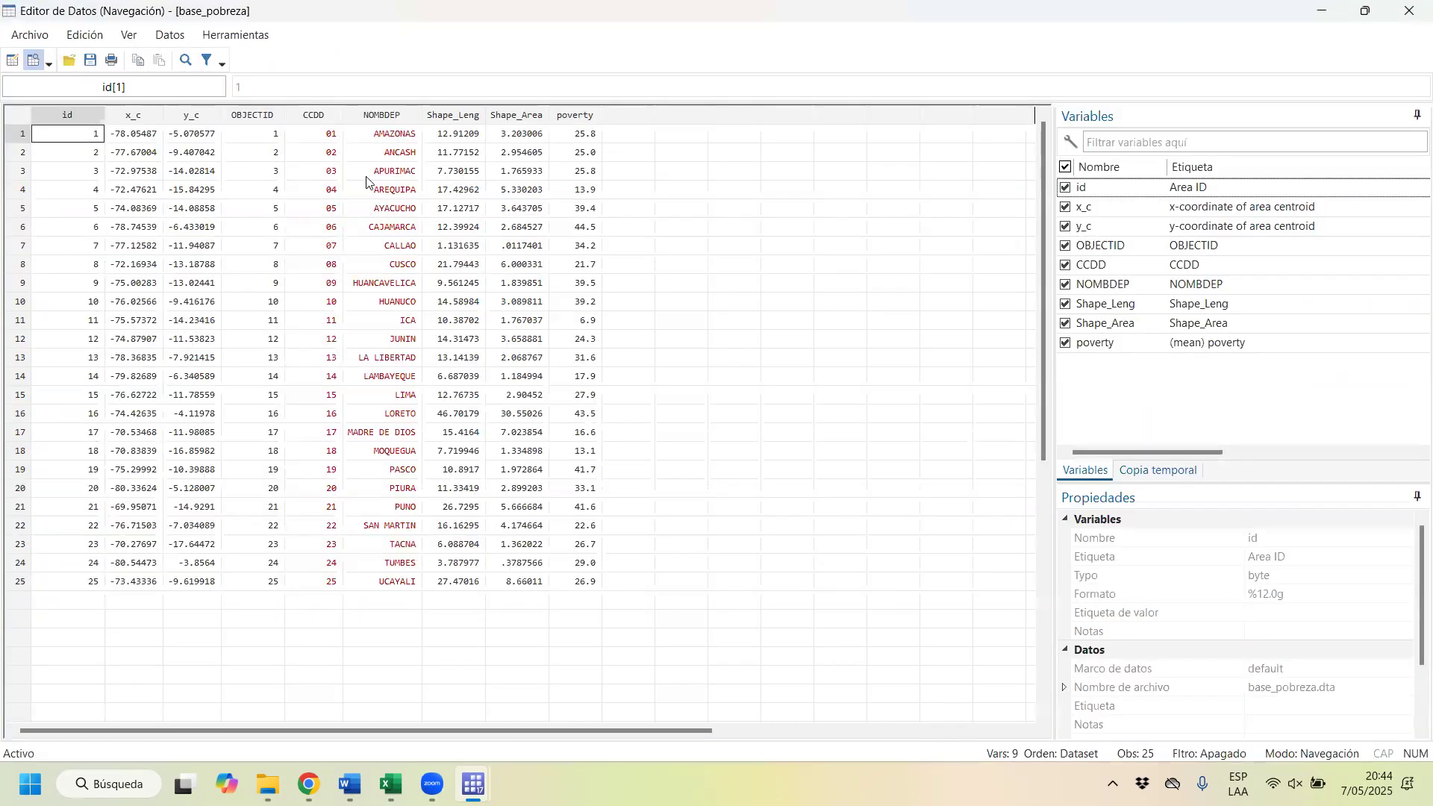
left_click(561, 119)
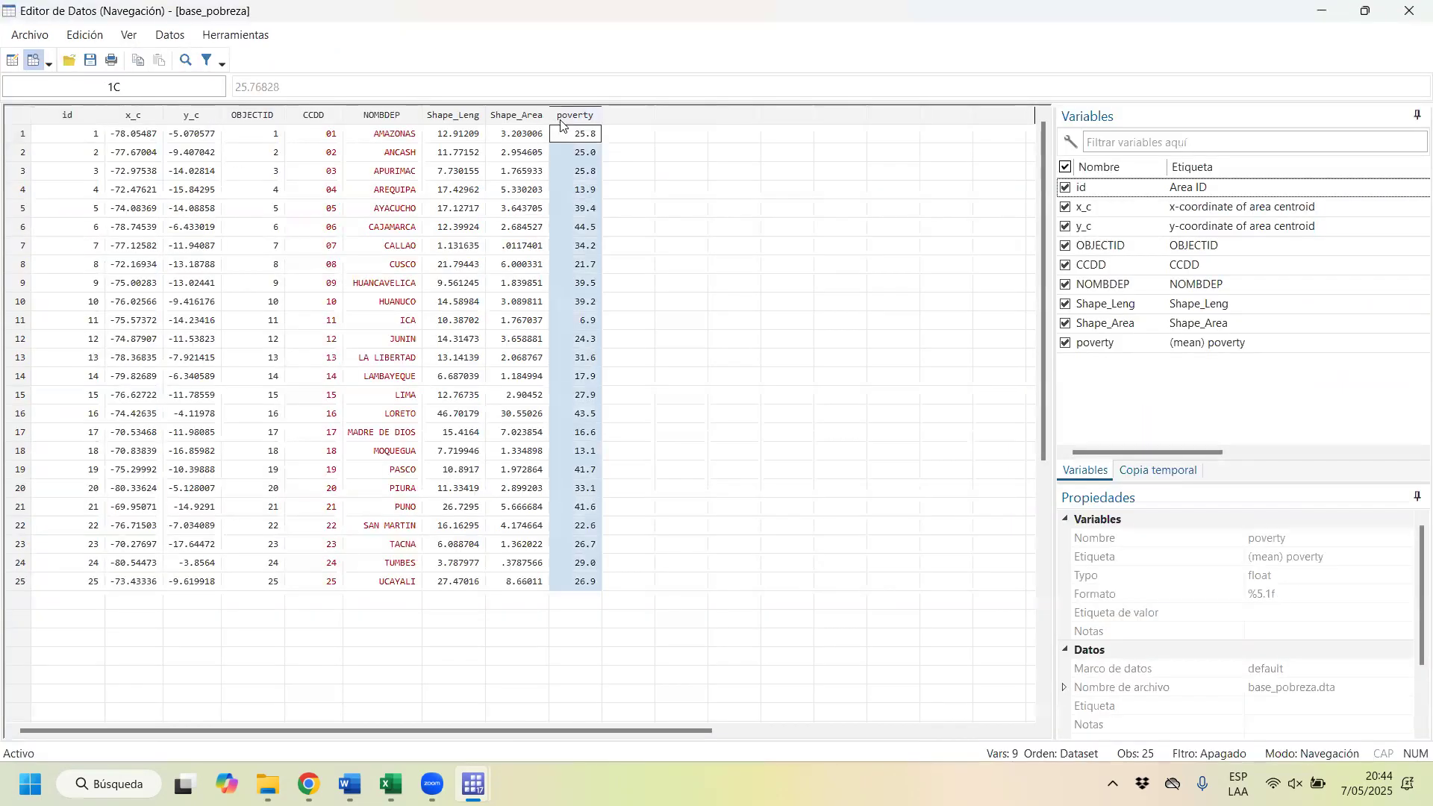
left_click(1410, 9)
Step: Draw the department map without data by running spmap using perxy.dta with id(id), and close the graph after viewing it
scroll(940, 427, "down", 2)
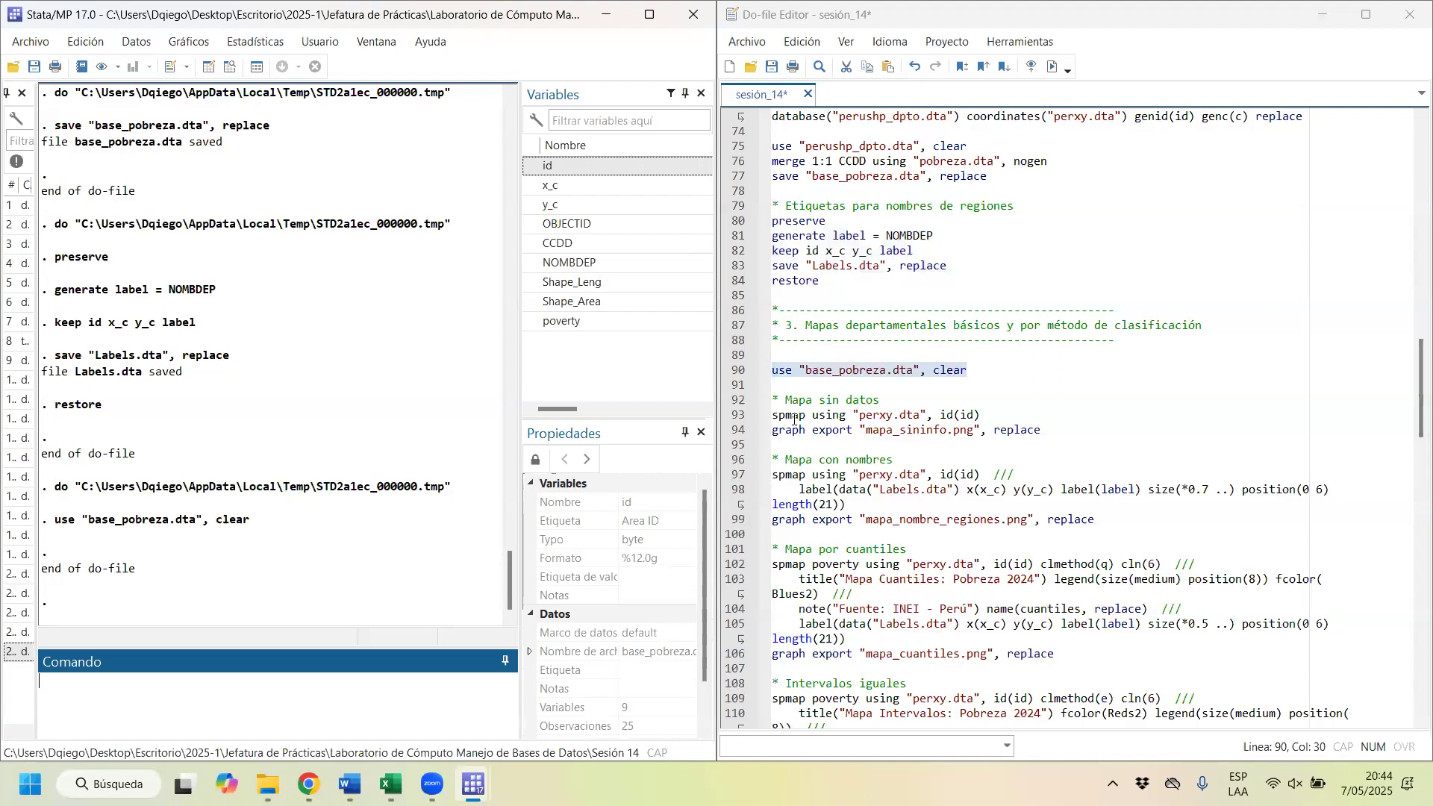
left_click_drag(776, 414, 819, 418)
key("ctrl+d")
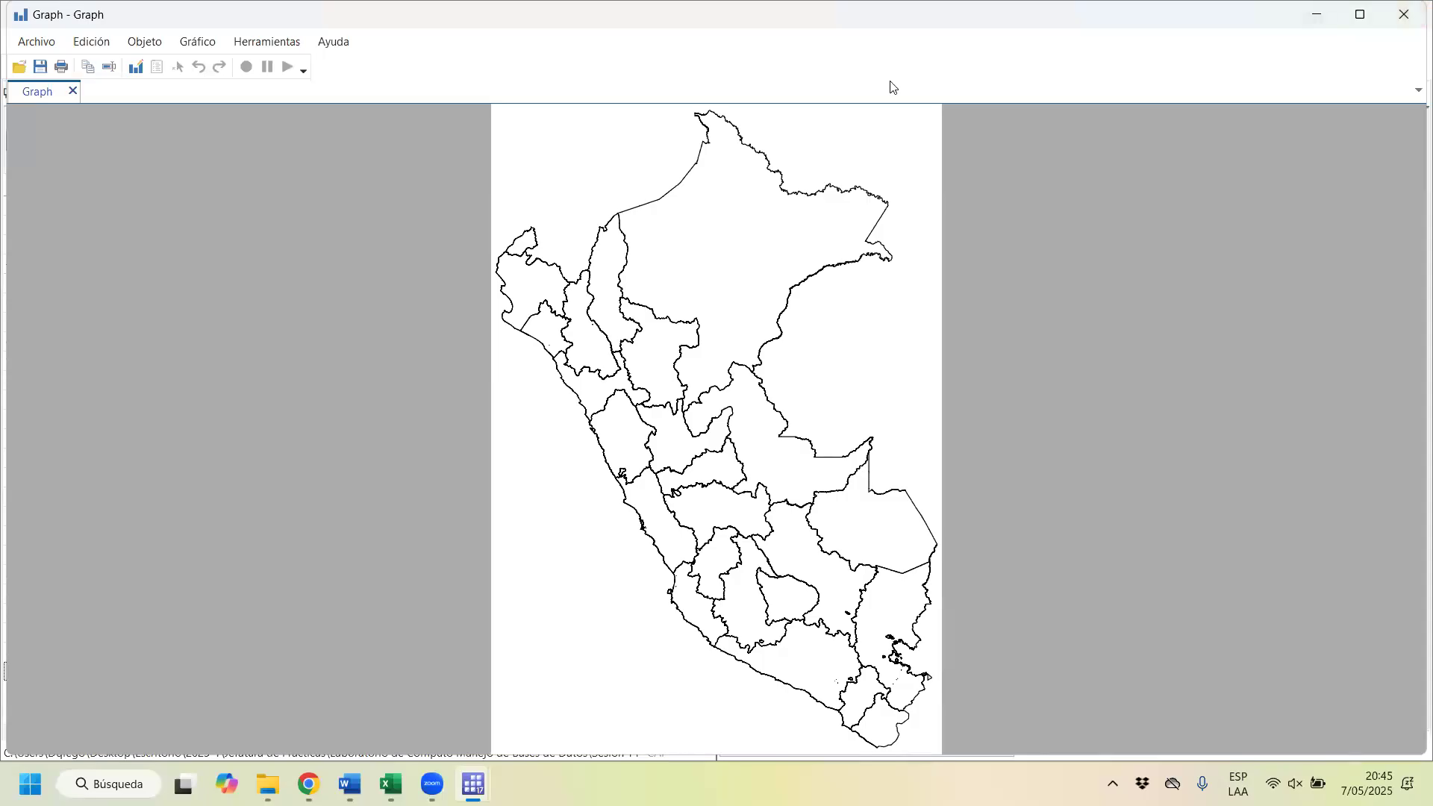
left_click(1394, 9)
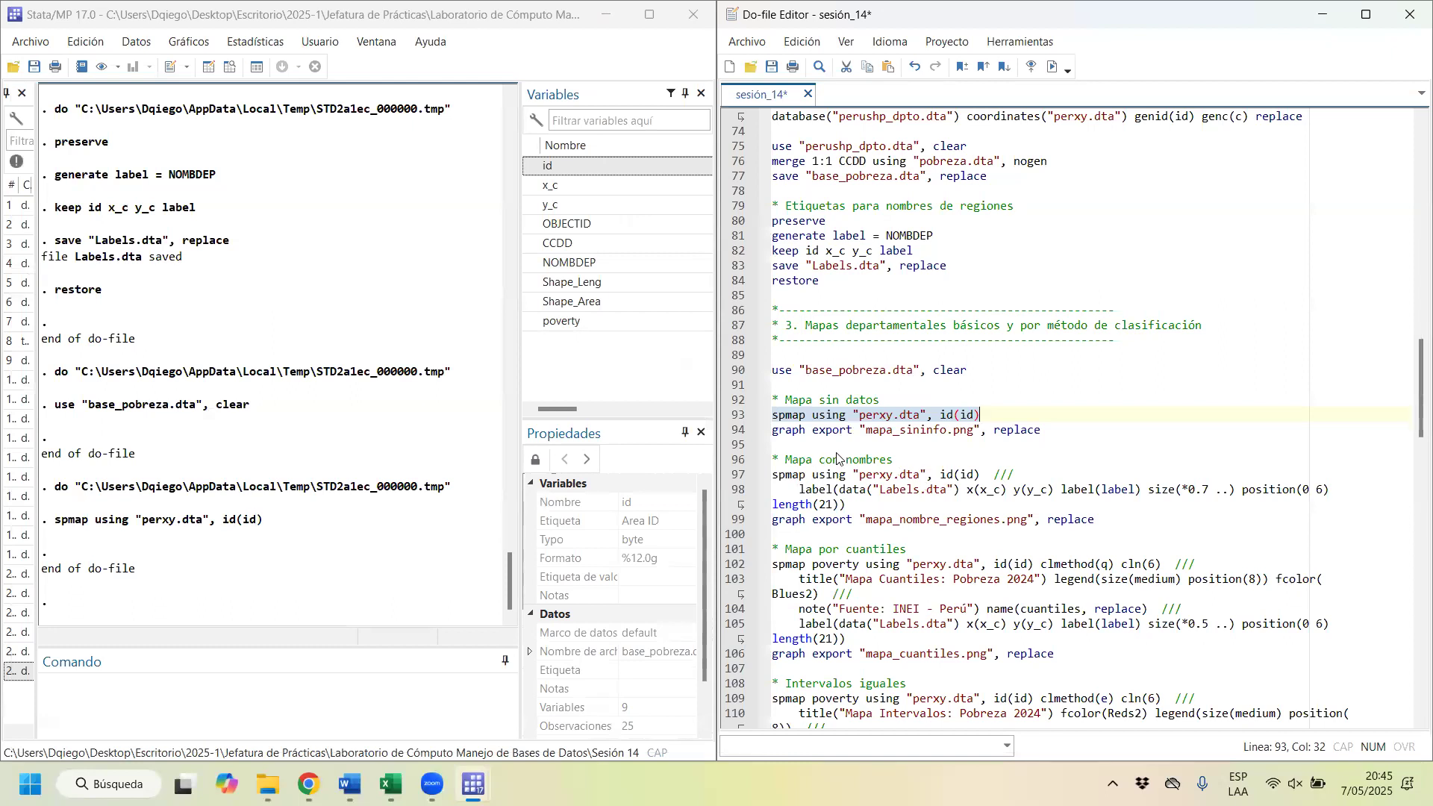
Step: Redraw the map without data and export it as mapa_sininfo.png with the replace option, and close the graph window
left_click_drag(1042, 430, 774, 431)
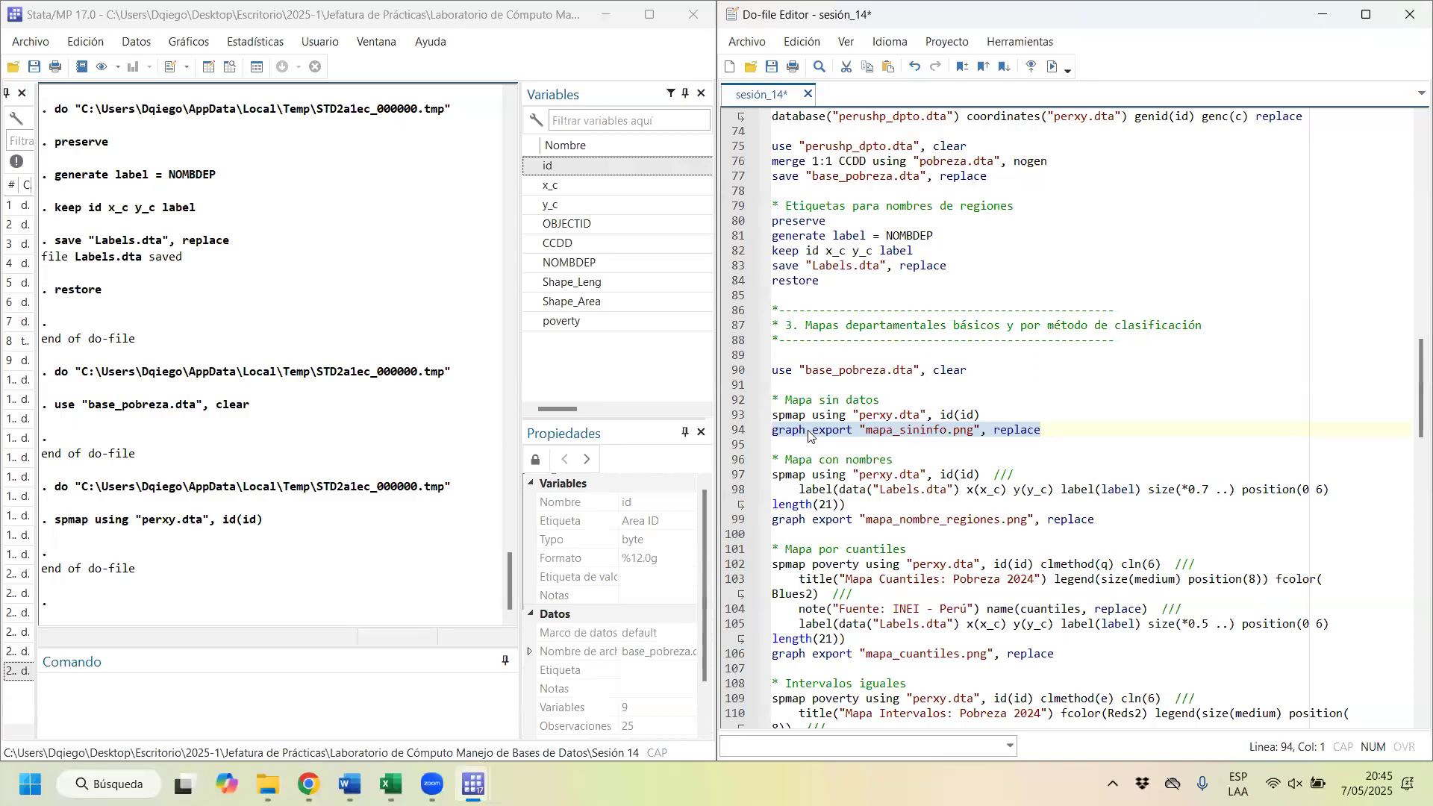
left_click(939, 432)
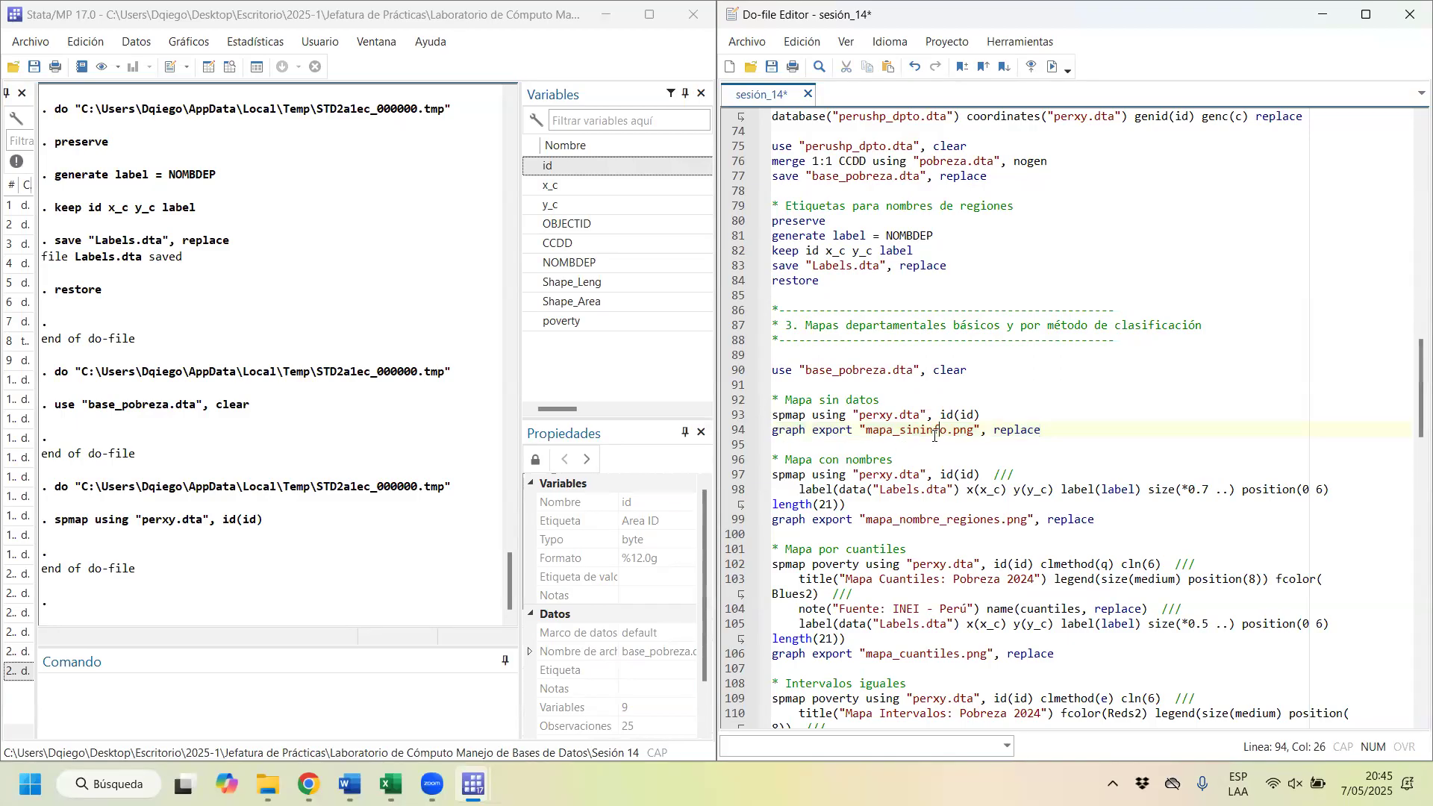
mouse_move(870, 431)
left_mouse_down()
mouse_move(925, 415)
mouse_move(949, 431)
mouse_move(865, 429)
left_mouse_up()
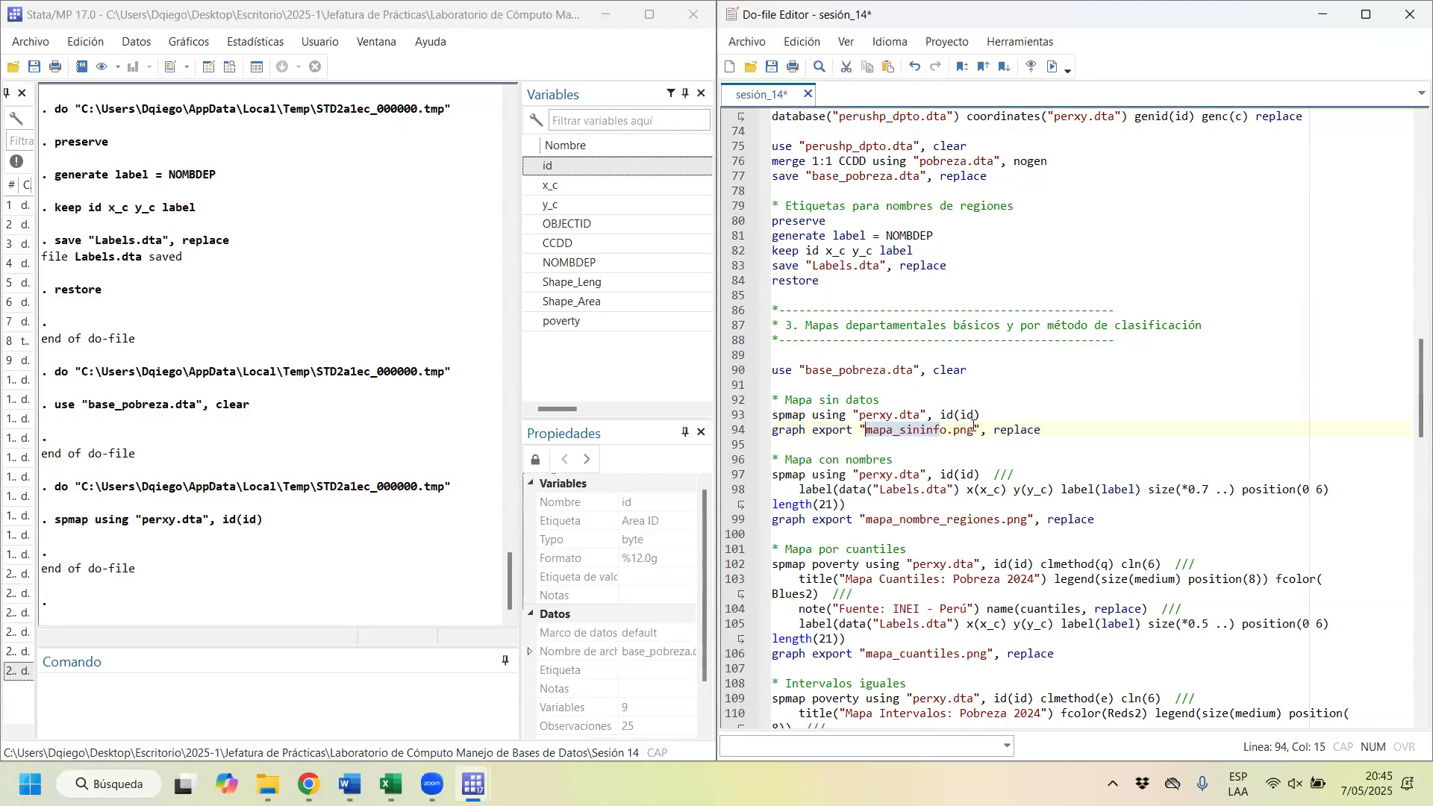
left_click_drag(973, 429, 953, 430)
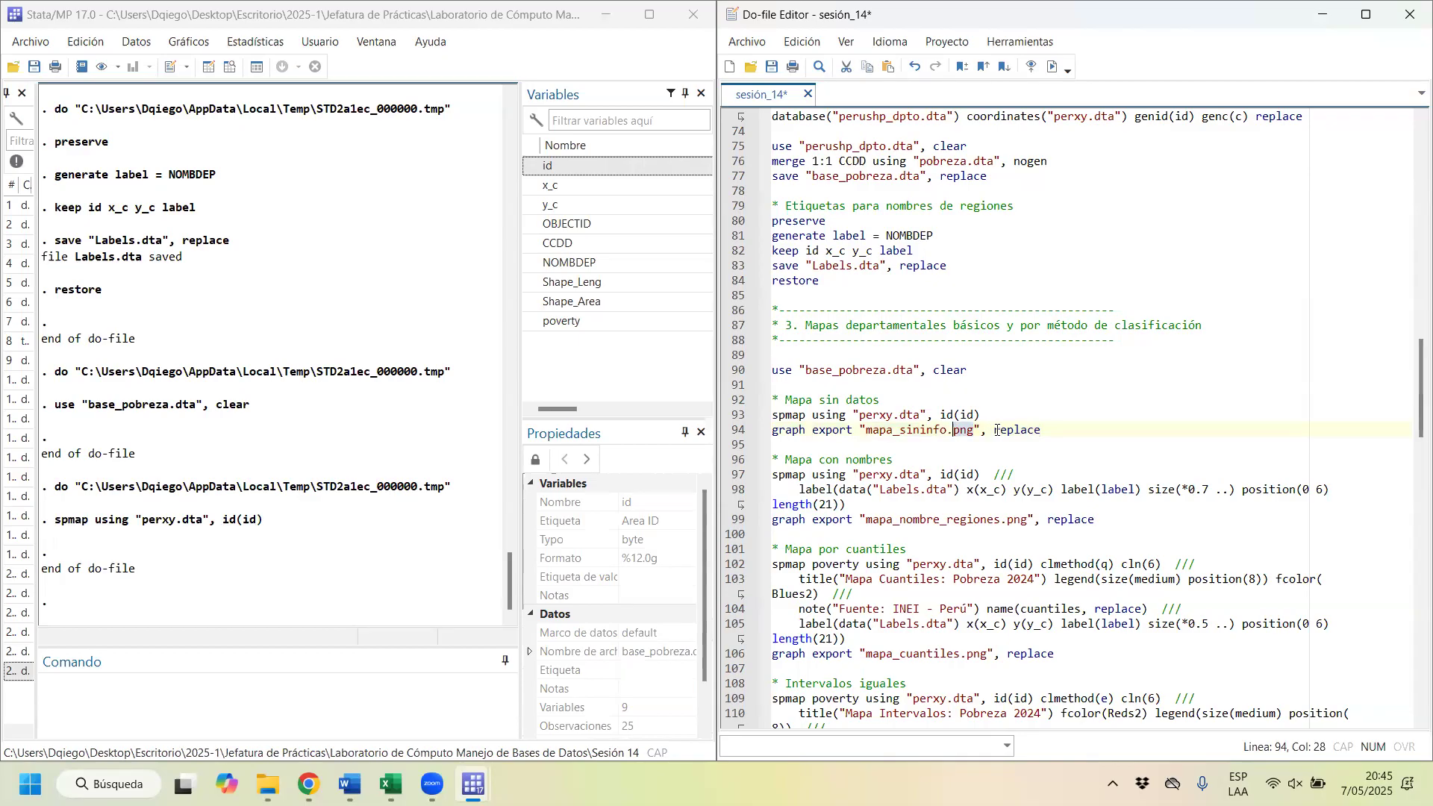
left_click_drag(1054, 430, 986, 433)
left_click(1075, 429)
mouse_move(1075, 429)
left_mouse_down()
mouse_move(773, 429)
mouse_move(816, 414)
mouse_move(832, 431)
mouse_move(814, 439)
left_mouse_up()
key("ctrl+d")
key("ctrl+d")
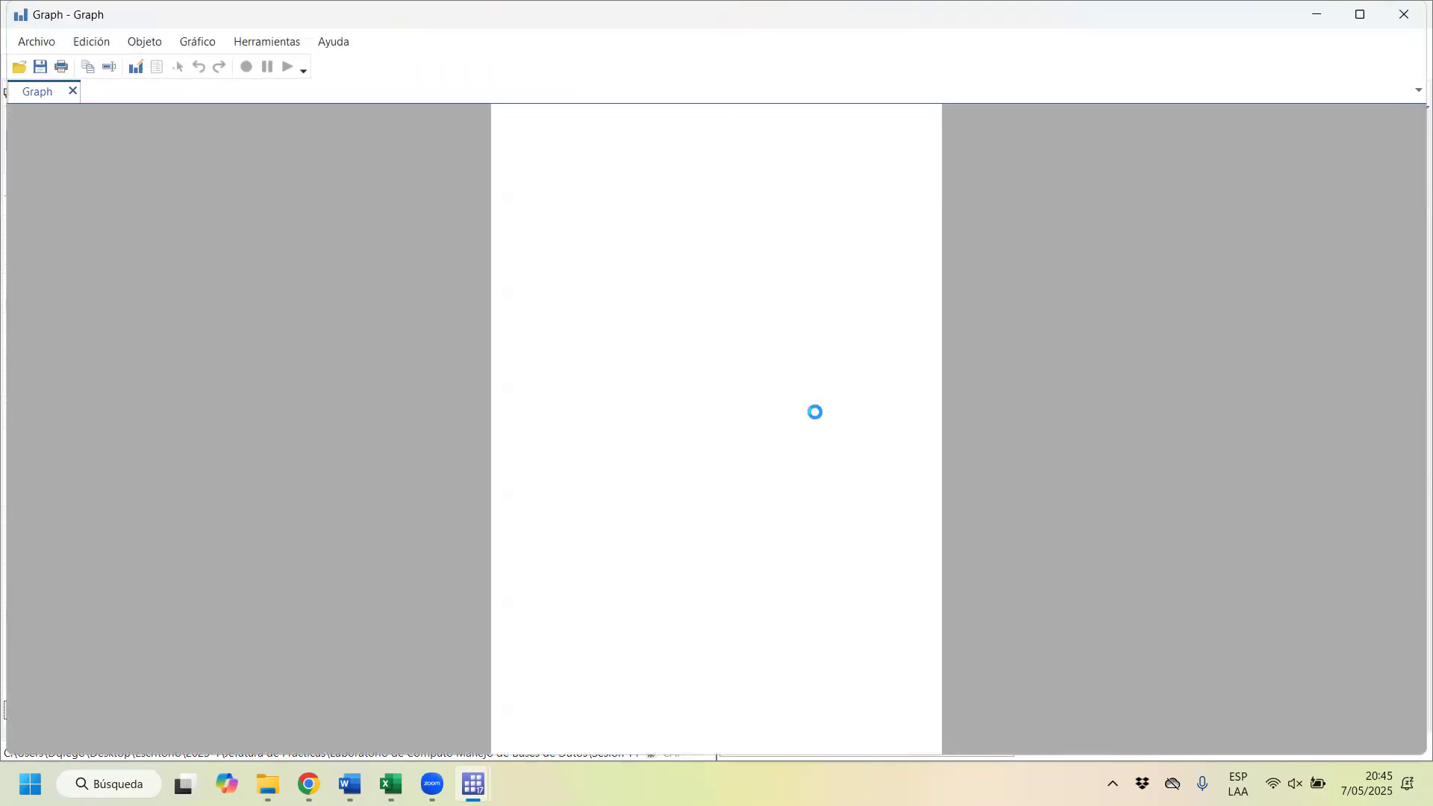
left_click(1412, 14)
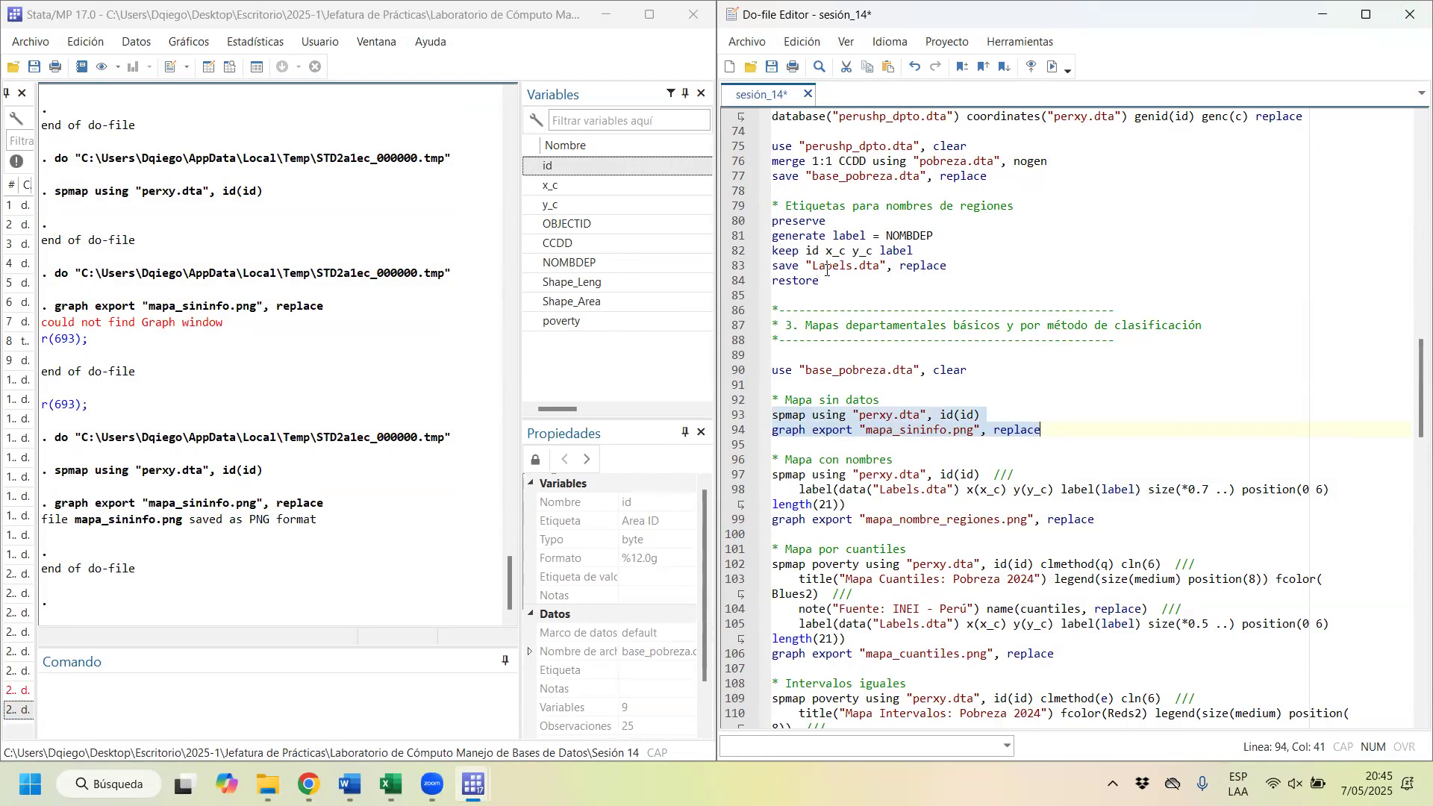
Step: Draw the department map with region names by running spmap with the Labels.dta label option, size(*0.7 ..) and length(21), and close the graph
left_click_drag(821, 282, 741, 222)
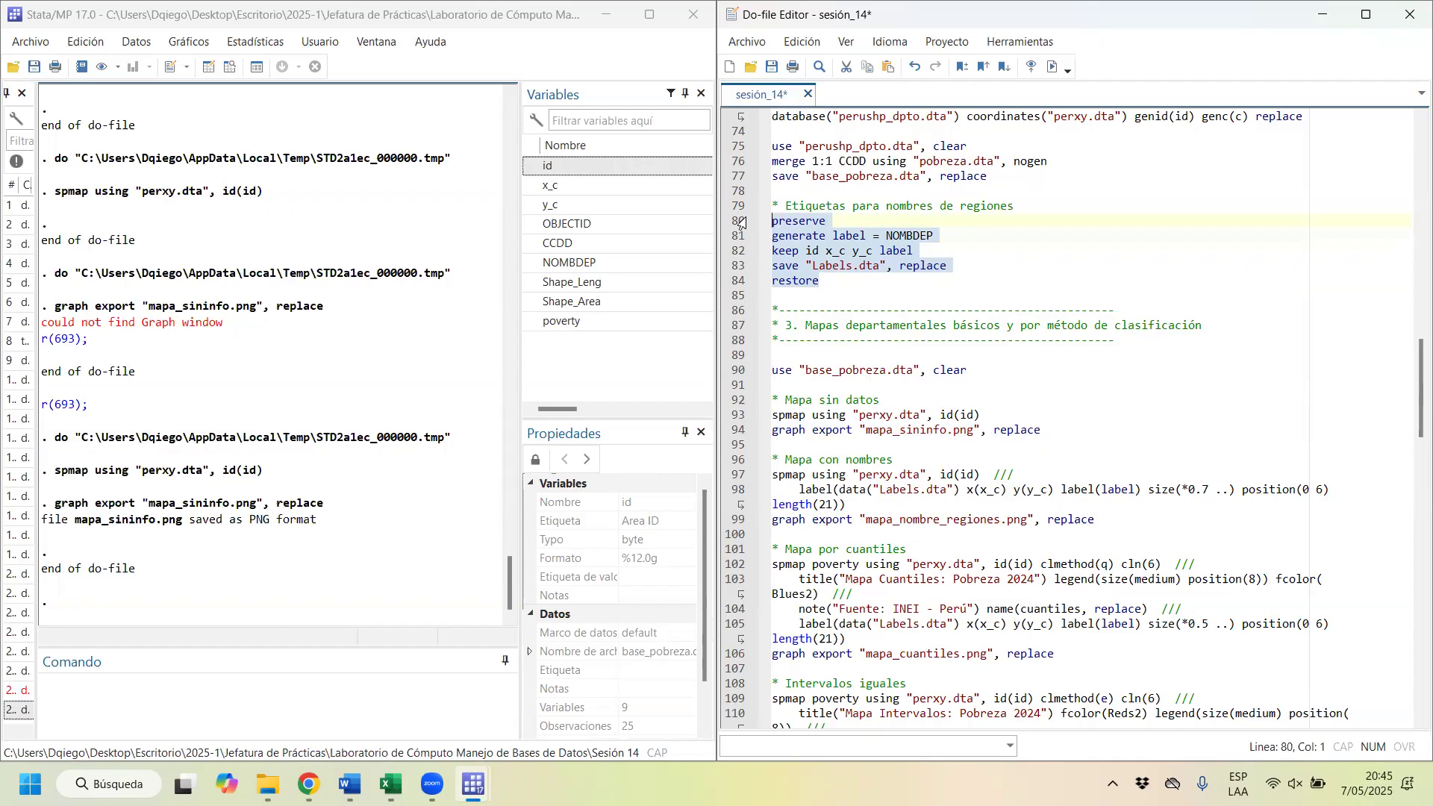
left_click_drag(778, 475, 884, 476)
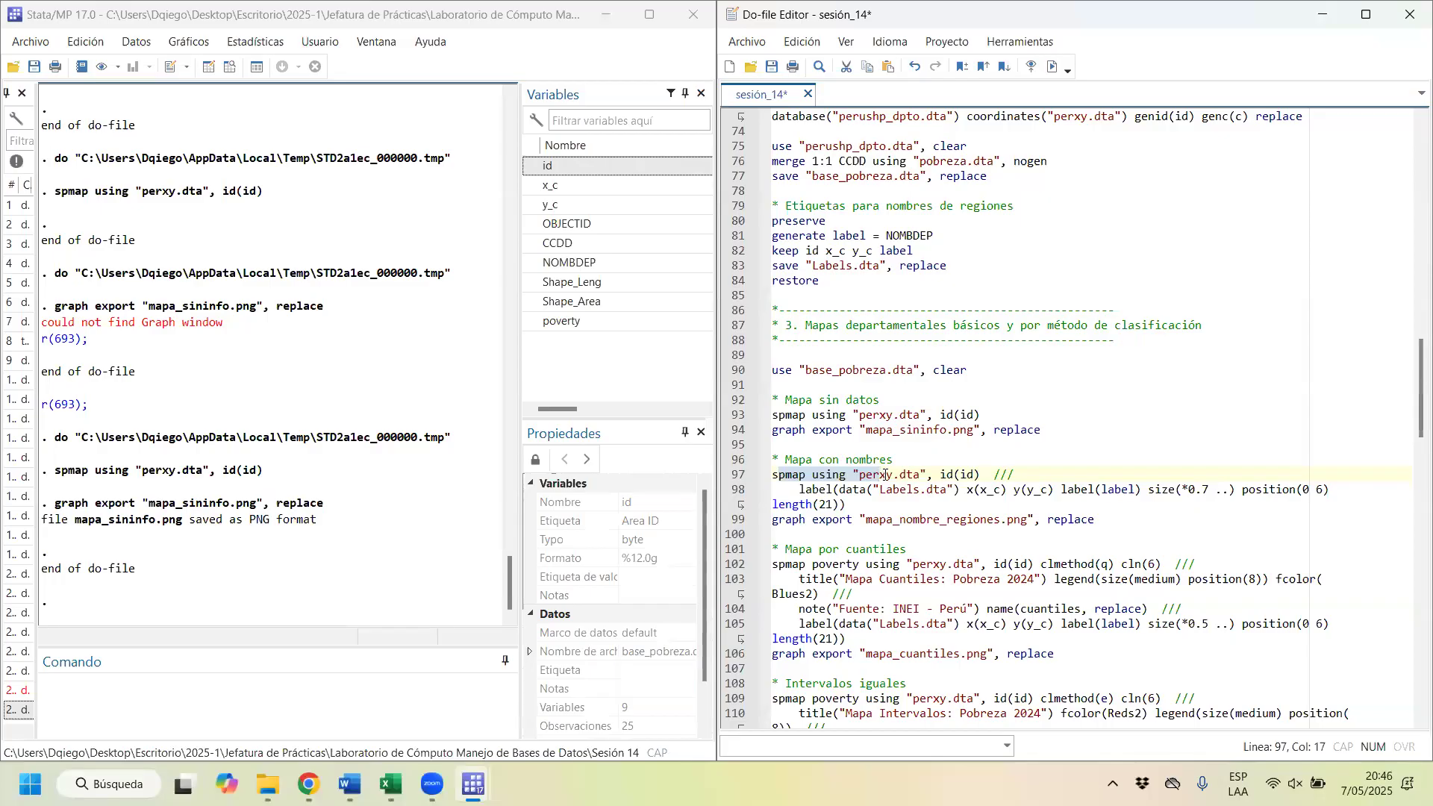
left_click_drag(800, 490, 834, 488)
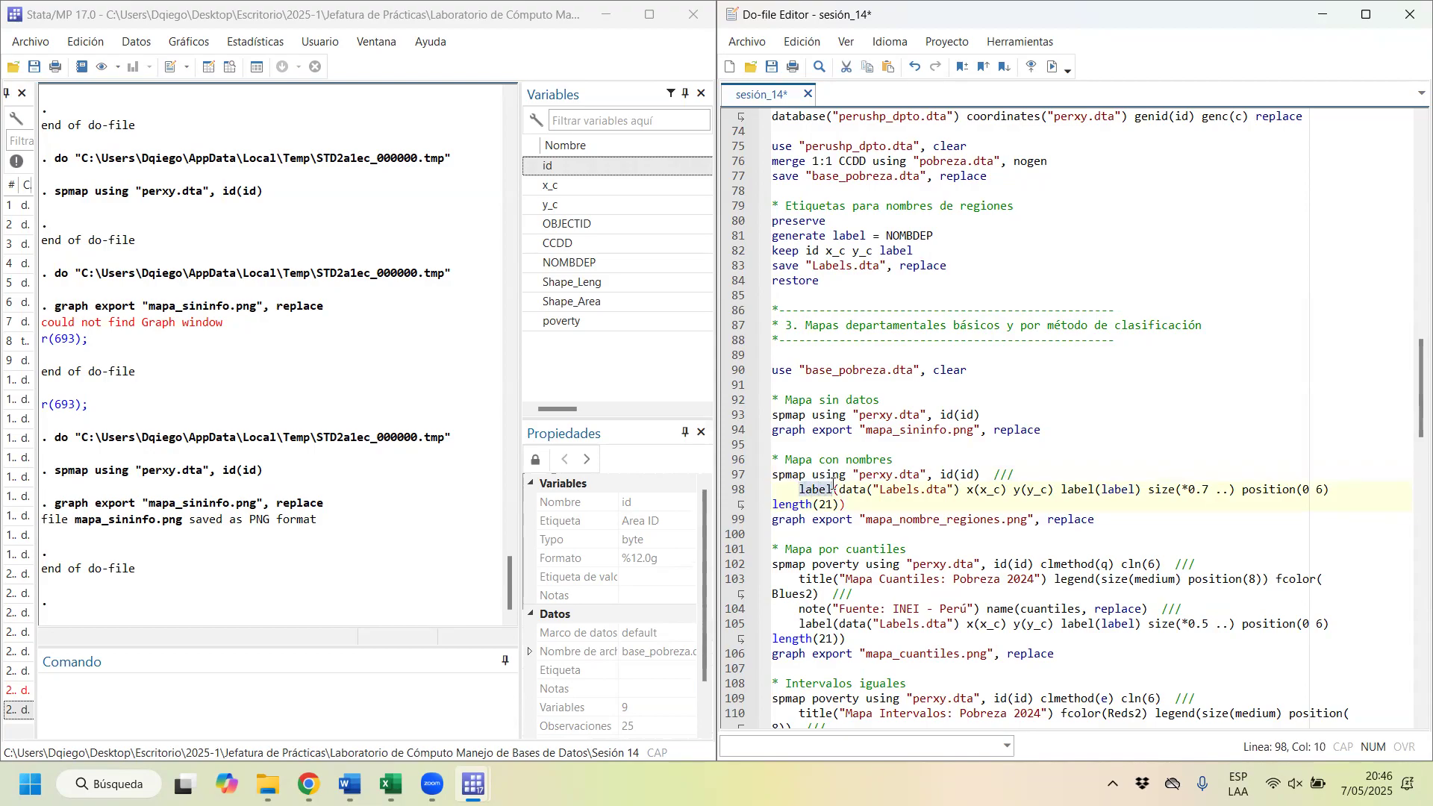
left_click(833, 488)
key("shift+End")
left_click(954, 490, "shift")
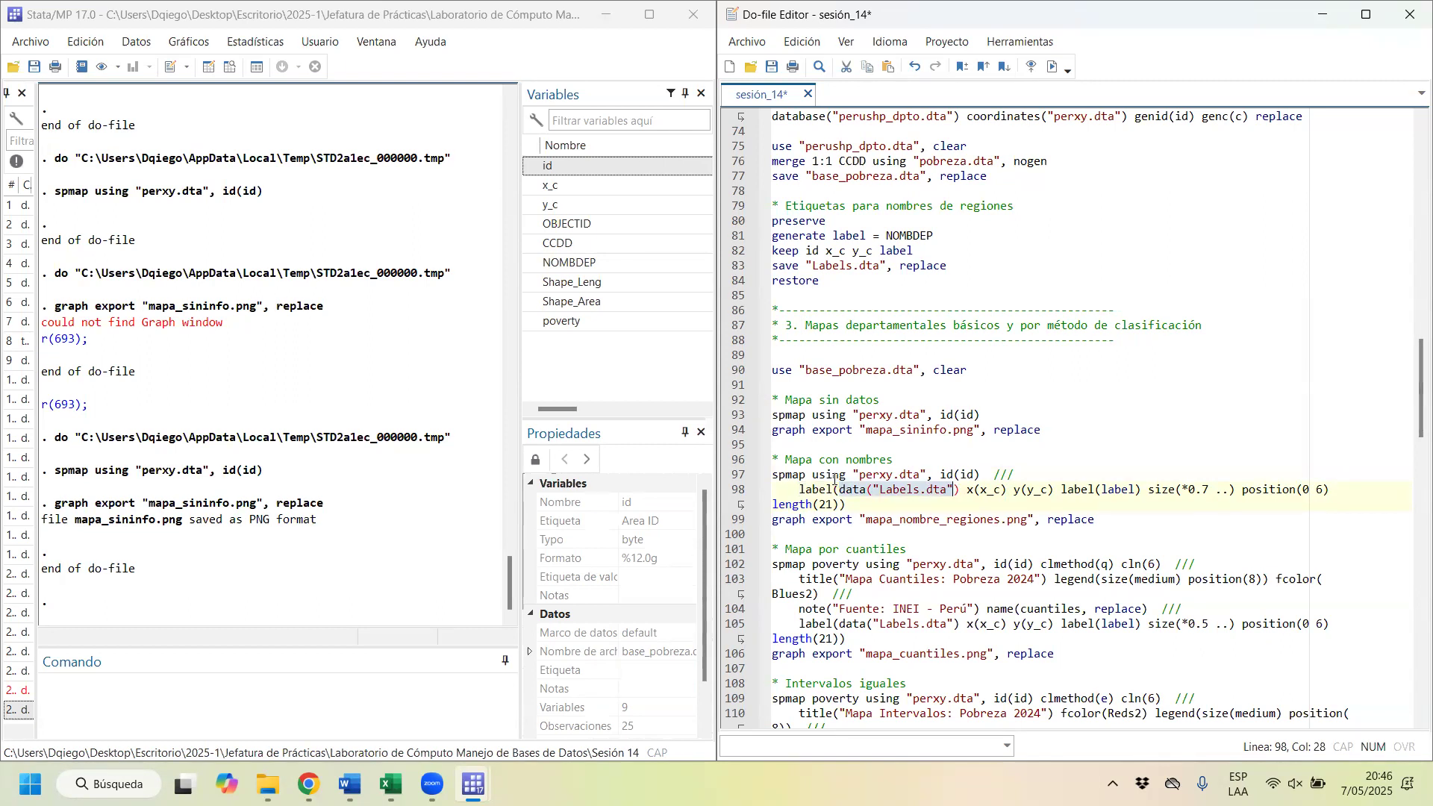
left_click_drag(825, 475, 847, 508)
key("ctrl+d")
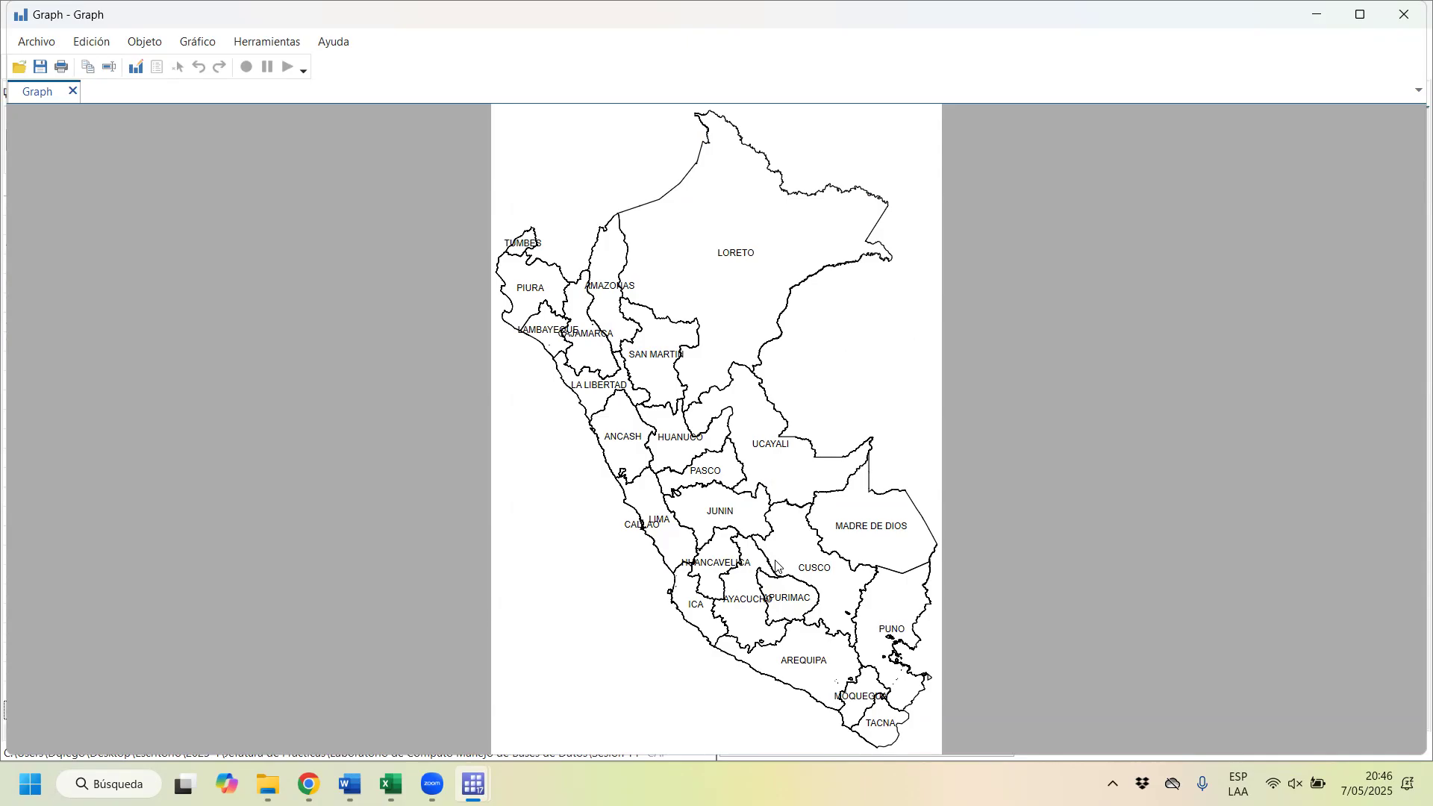
left_click(1405, 14)
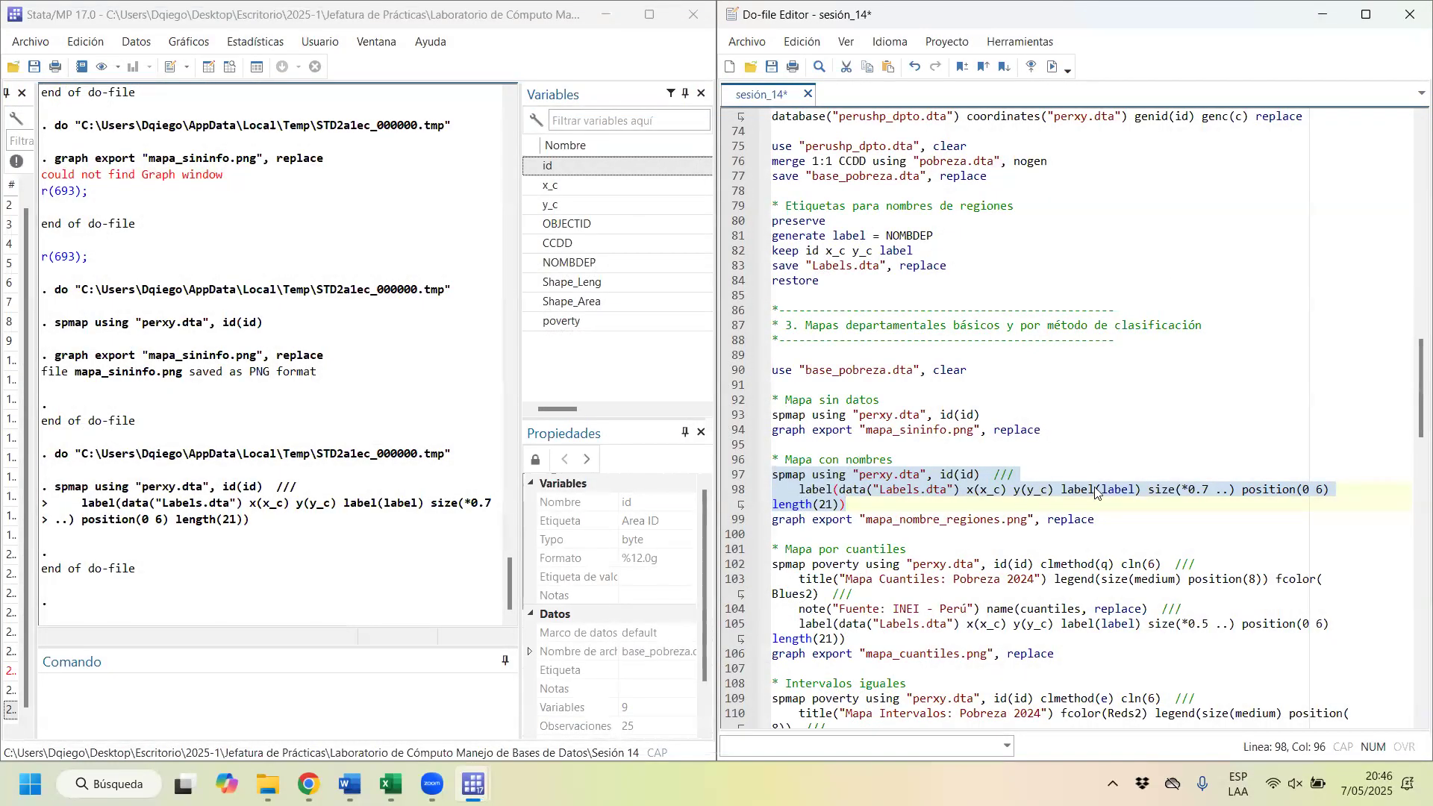
Step: Review the label size and position options of the named map, rerun its spmap command to view it, and close the graph
left_click(1094, 490)
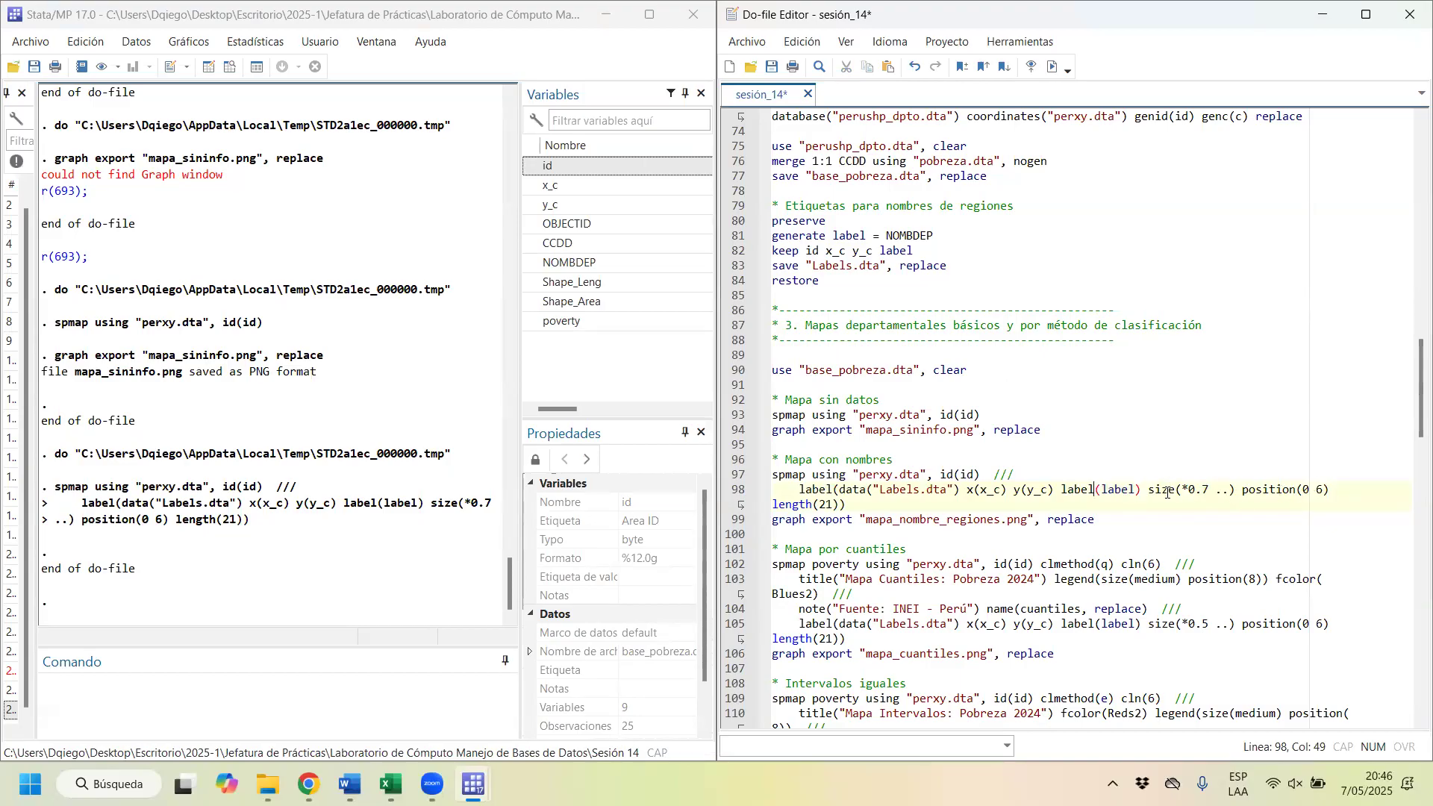
left_click_drag(1149, 490, 1233, 490)
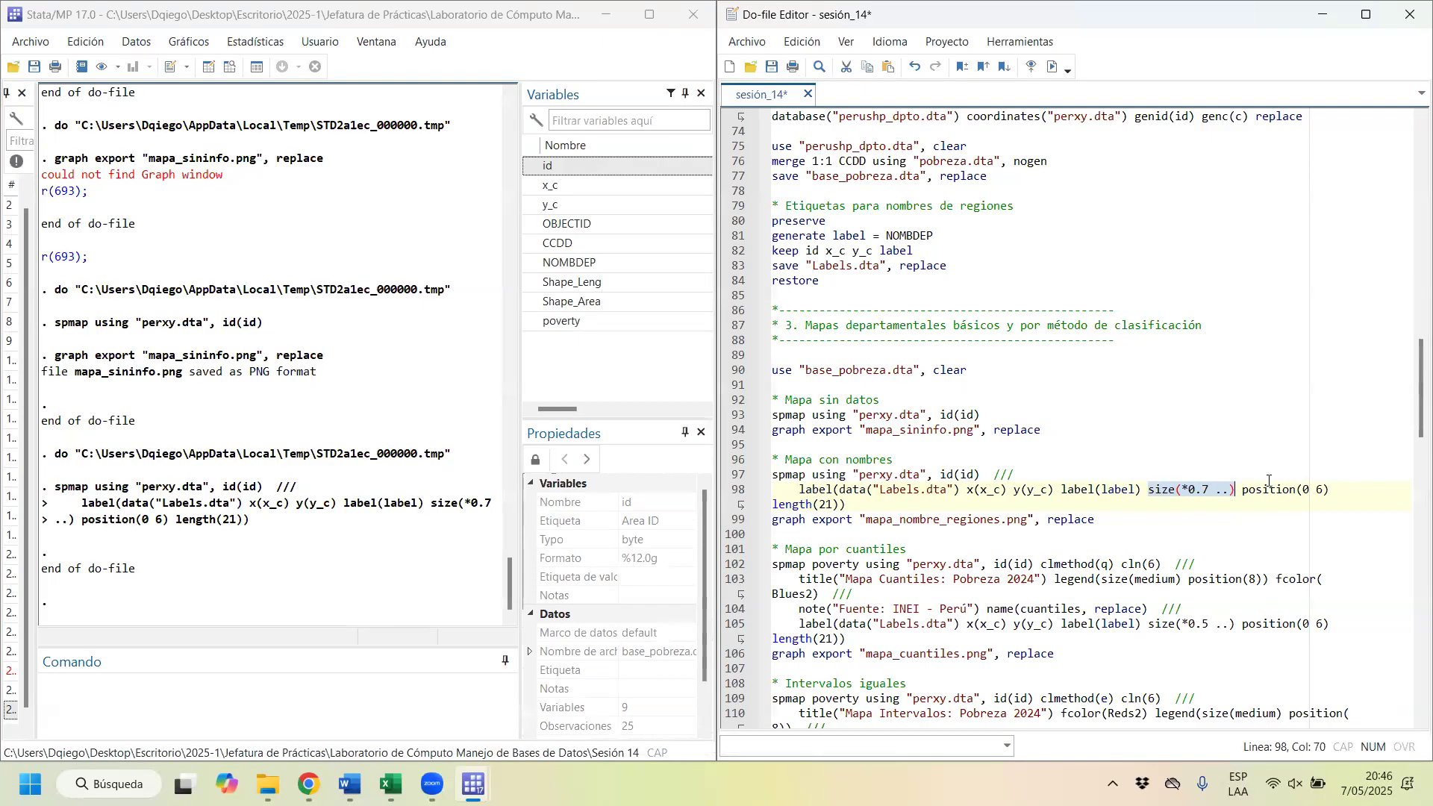
left_click_drag(1242, 490, 1340, 489)
left_click_drag(853, 476, 852, 502)
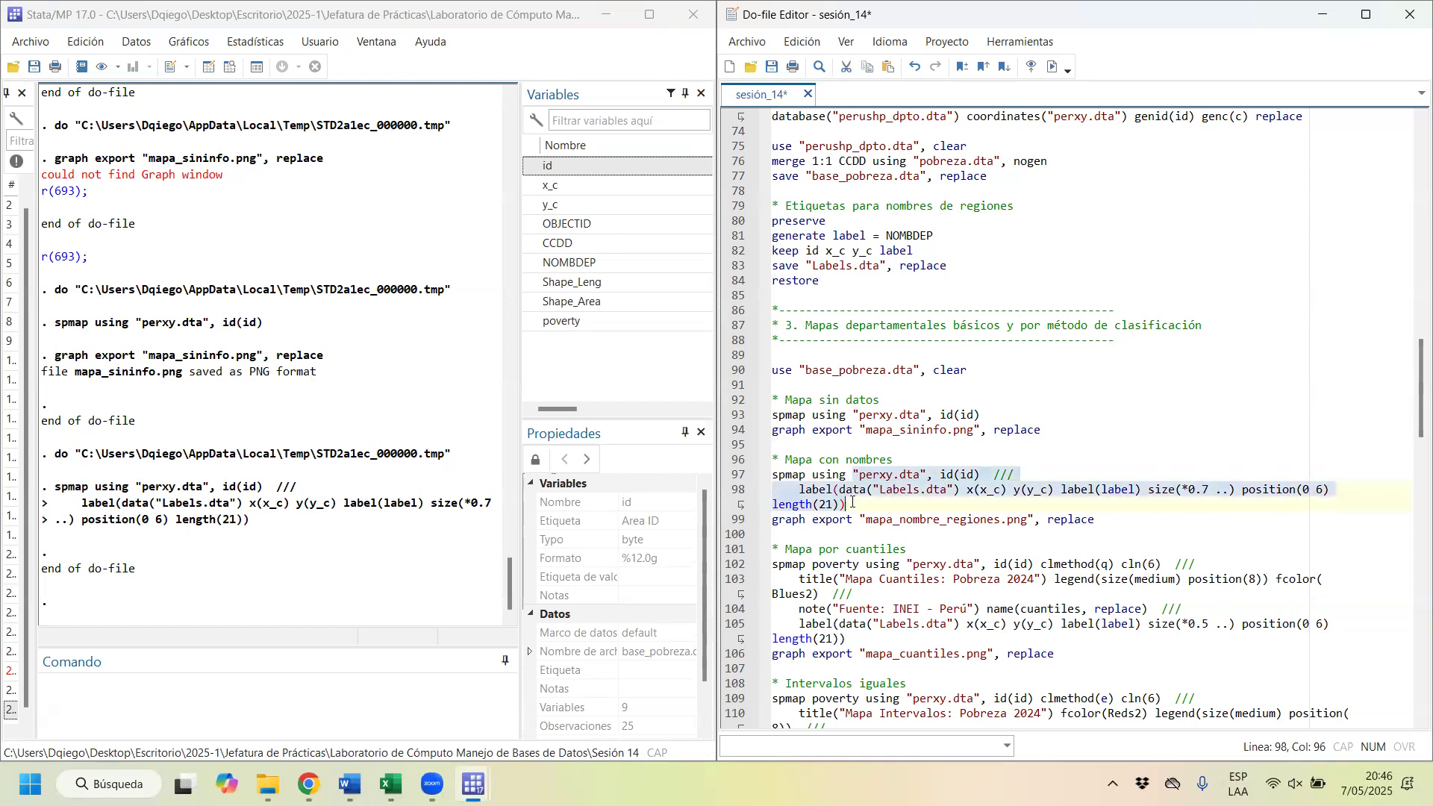
key("ctrl+d")
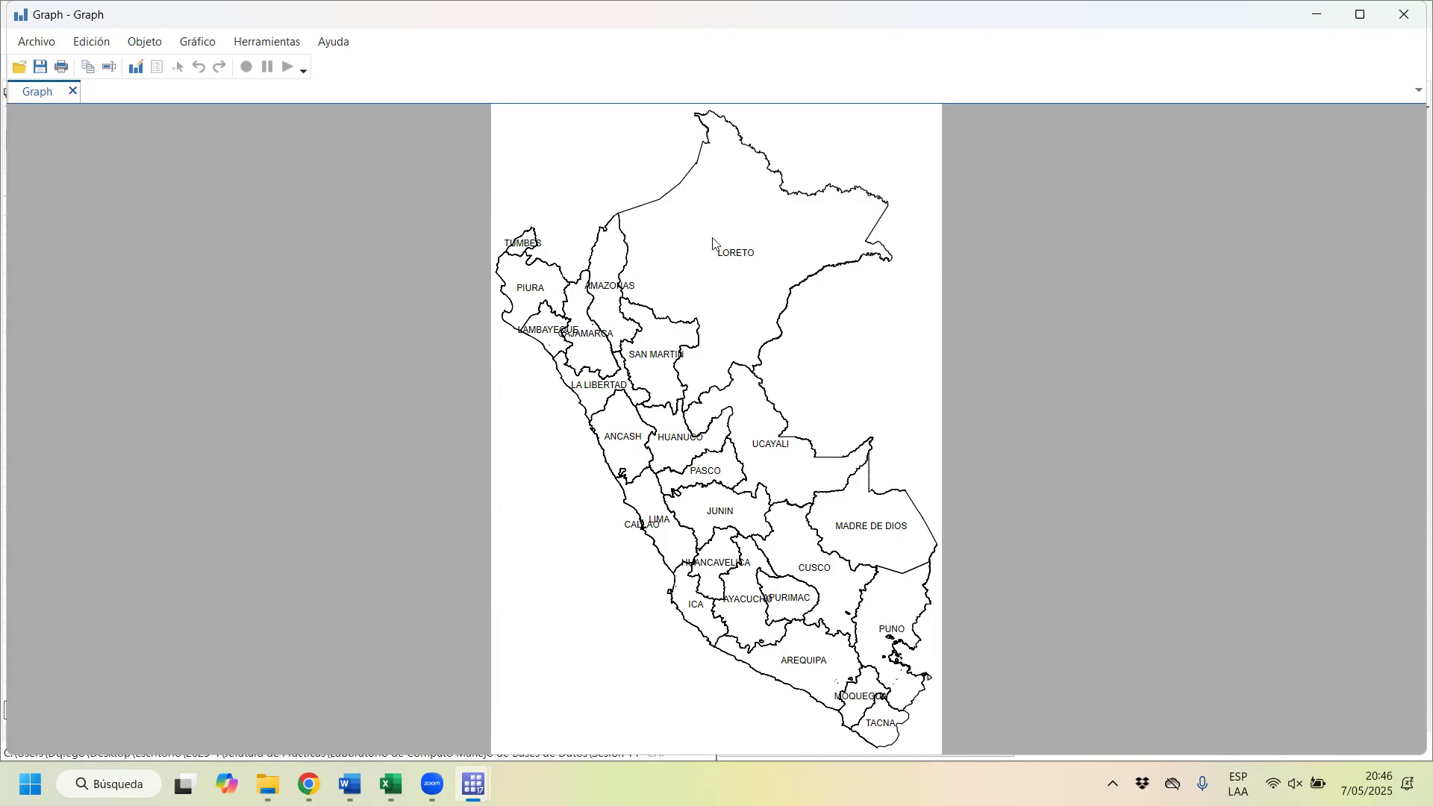
left_click(1408, 13)
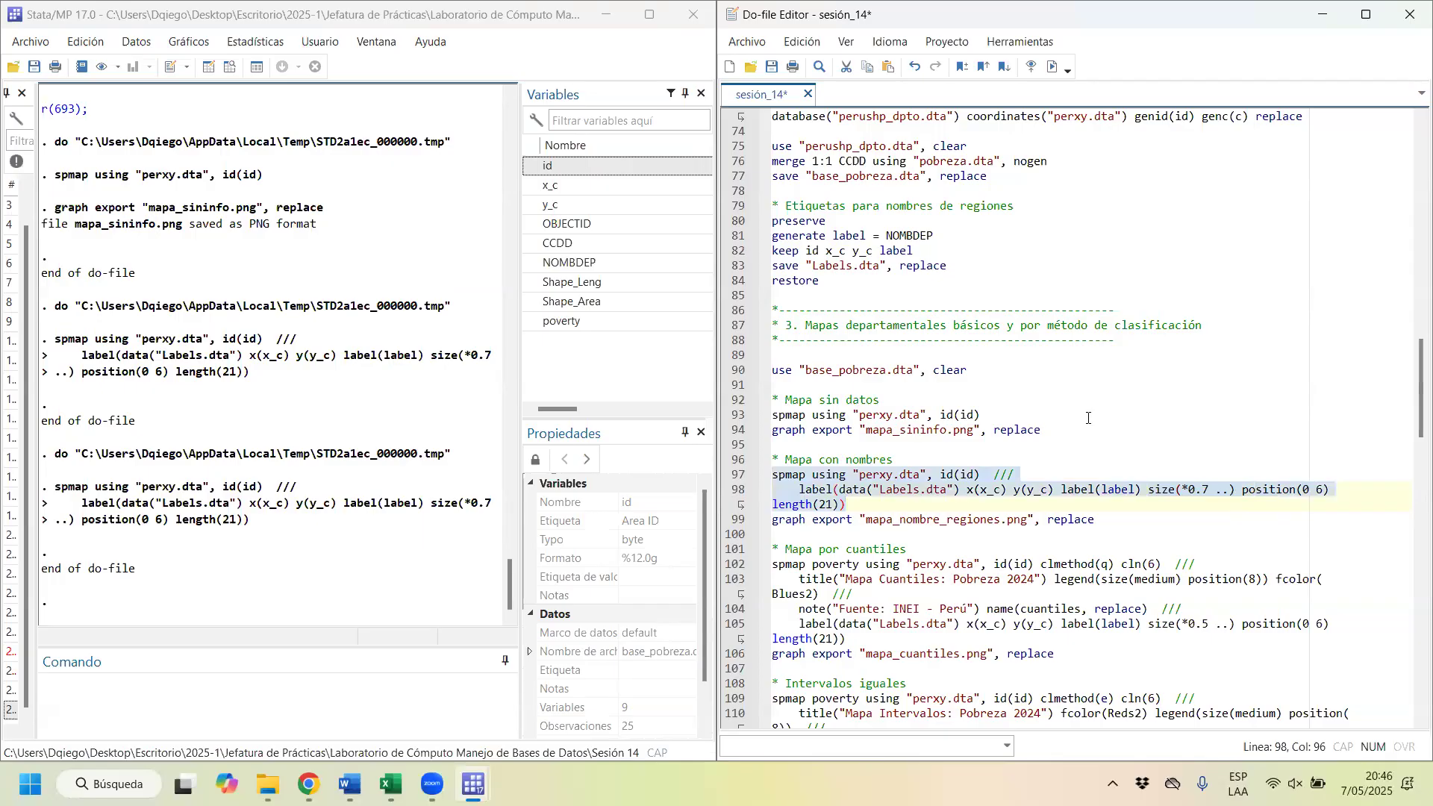
Step: Redraw the map with region names and export it as mapa_nombre_regiones.png with the replace option, and close the graph window
left_click(1244, 490)
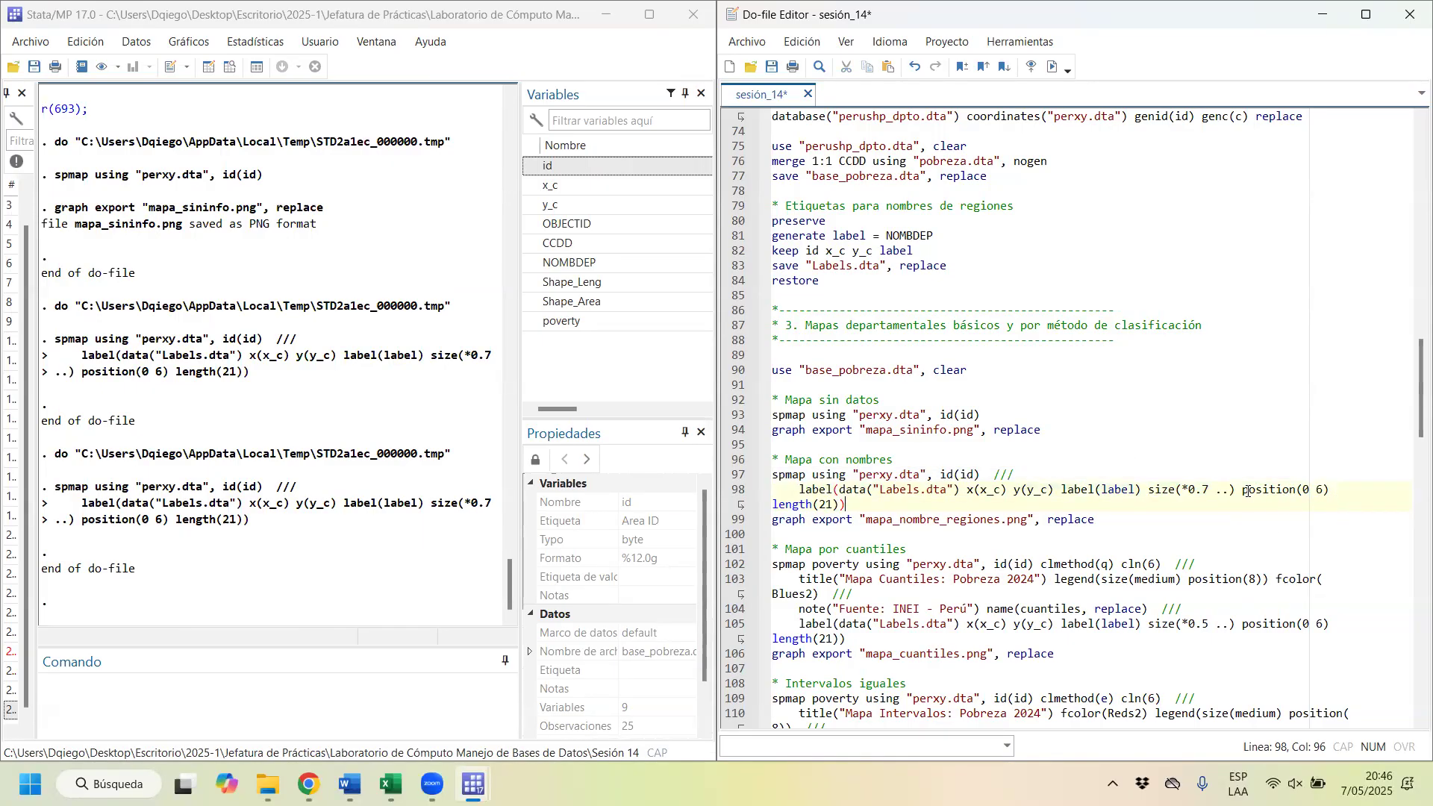
left_click_drag(1243, 489, 1315, 490)
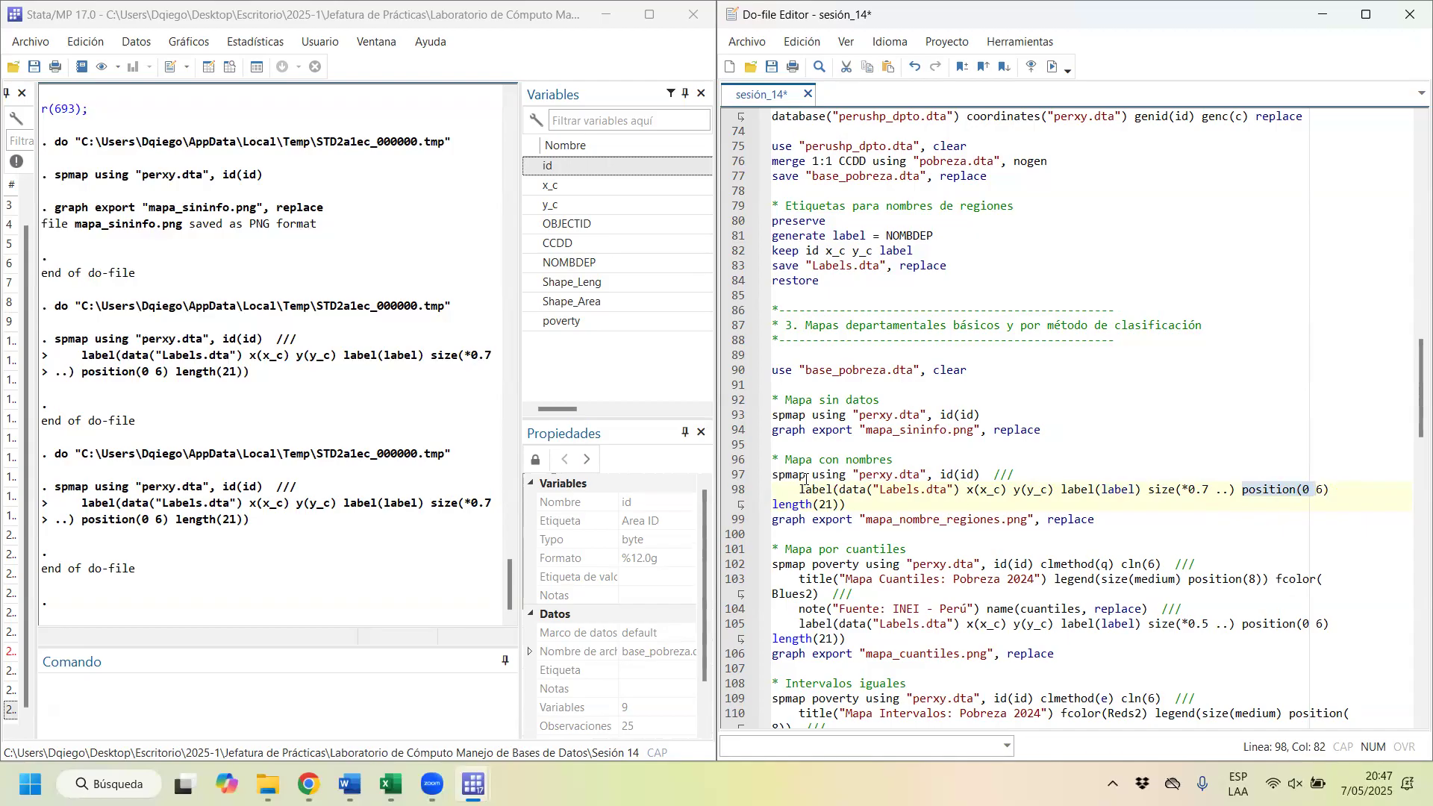
left_click_drag(805, 477, 826, 521)
key("shift+End")
key("ctrl+d")
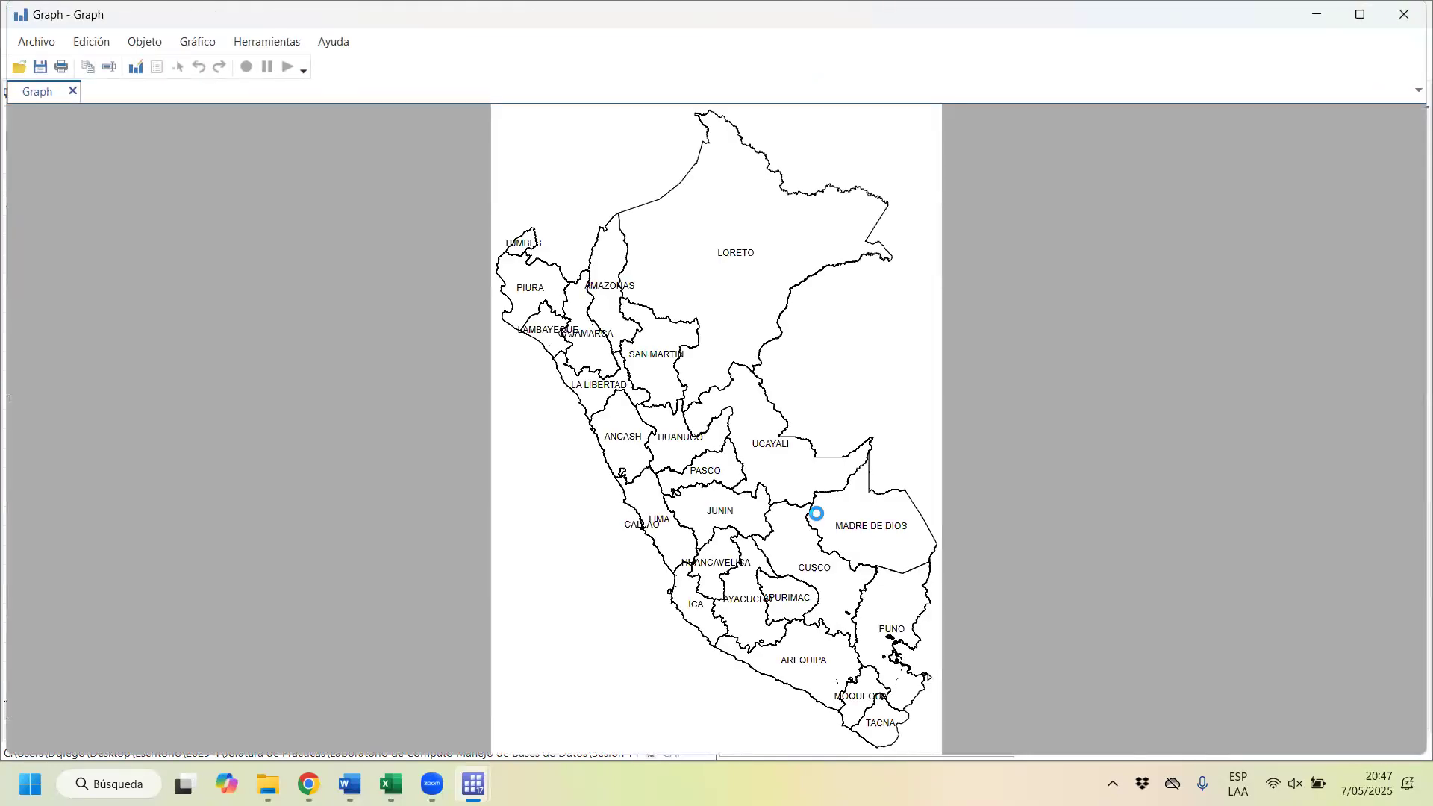
left_click(1404, 14)
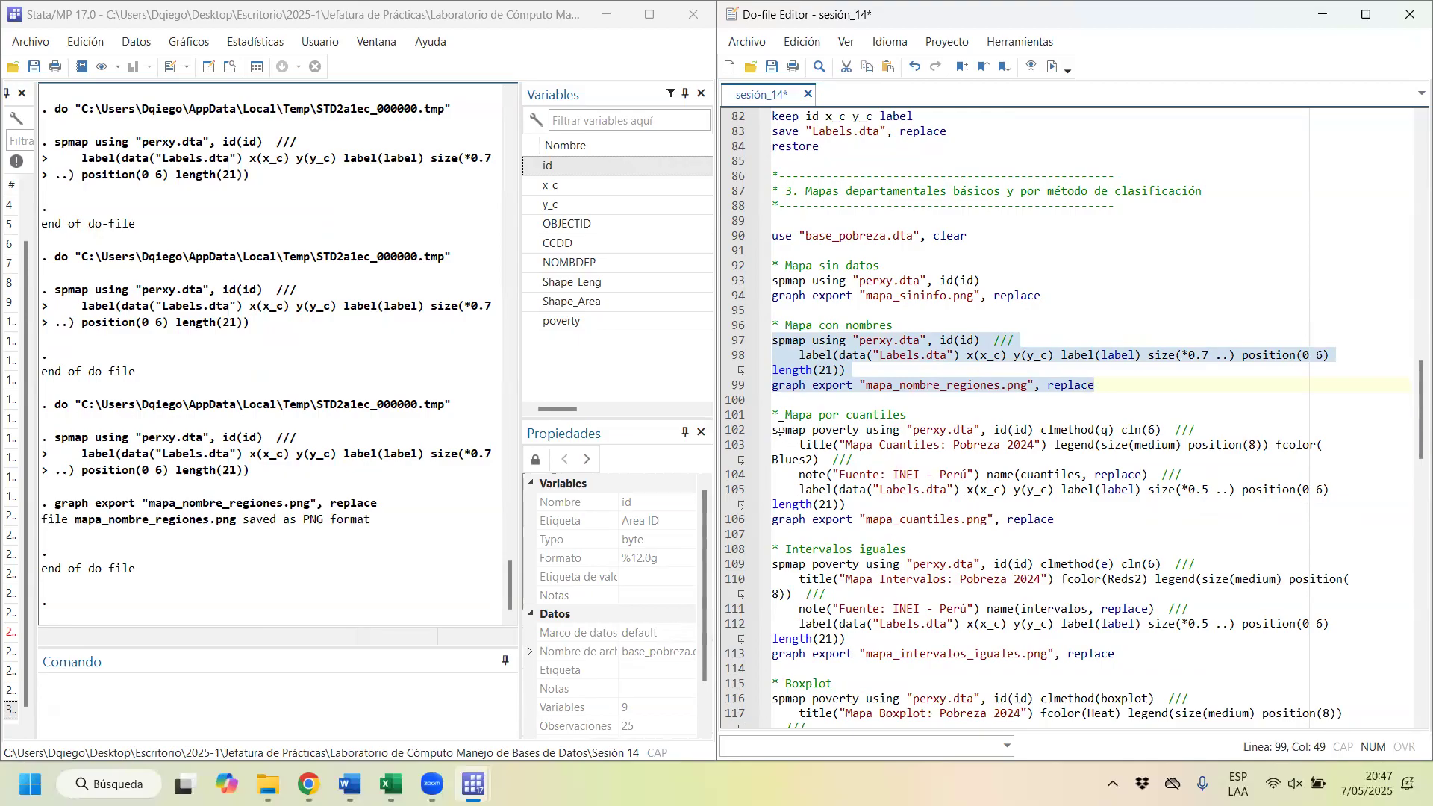
Step: Change the year in the quantile map's title so that it reads "Mapa Cuantiles: Pobreza 2023"
left_click_drag(772, 429, 812, 433)
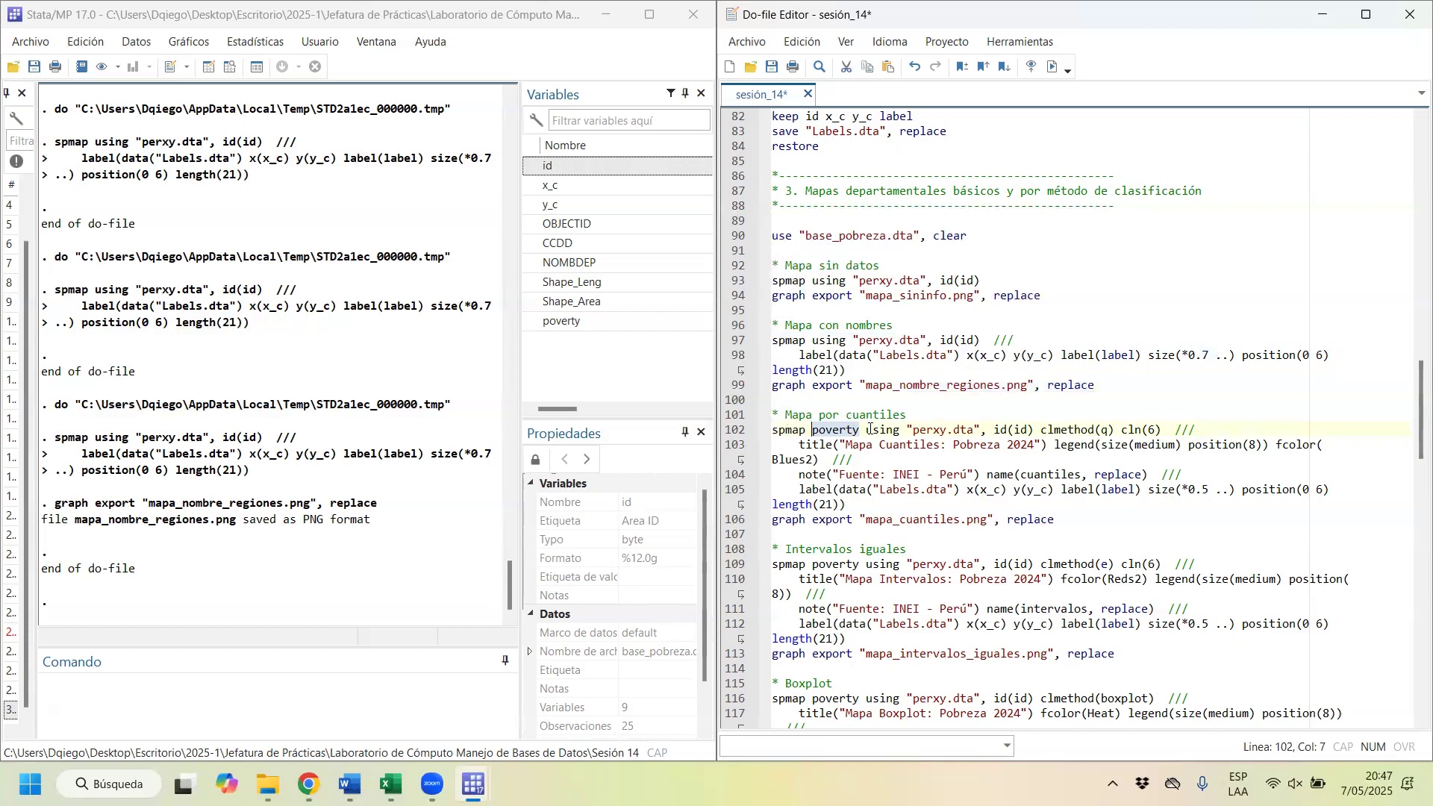
left_click_drag(865, 431, 979, 429)
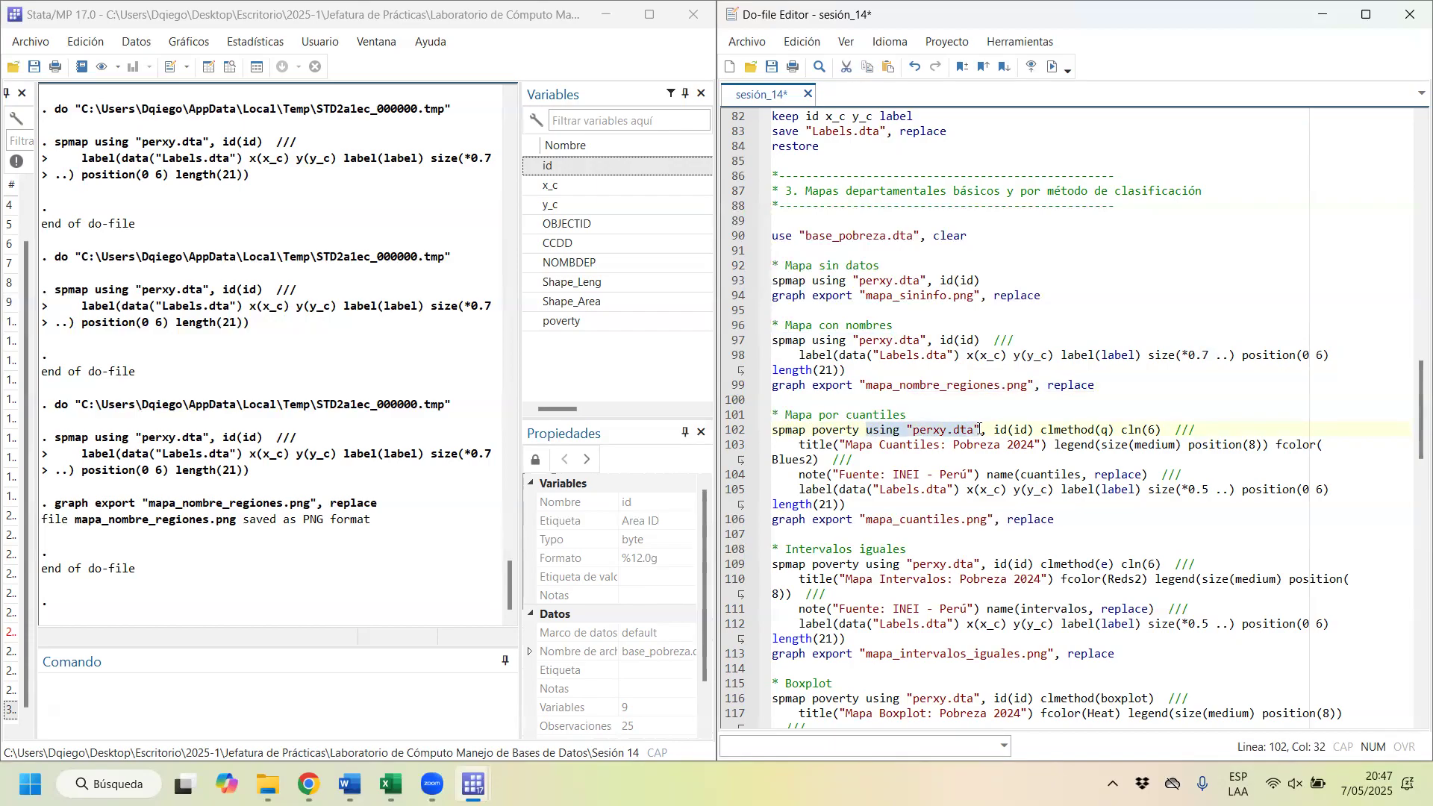
left_click(923, 432)
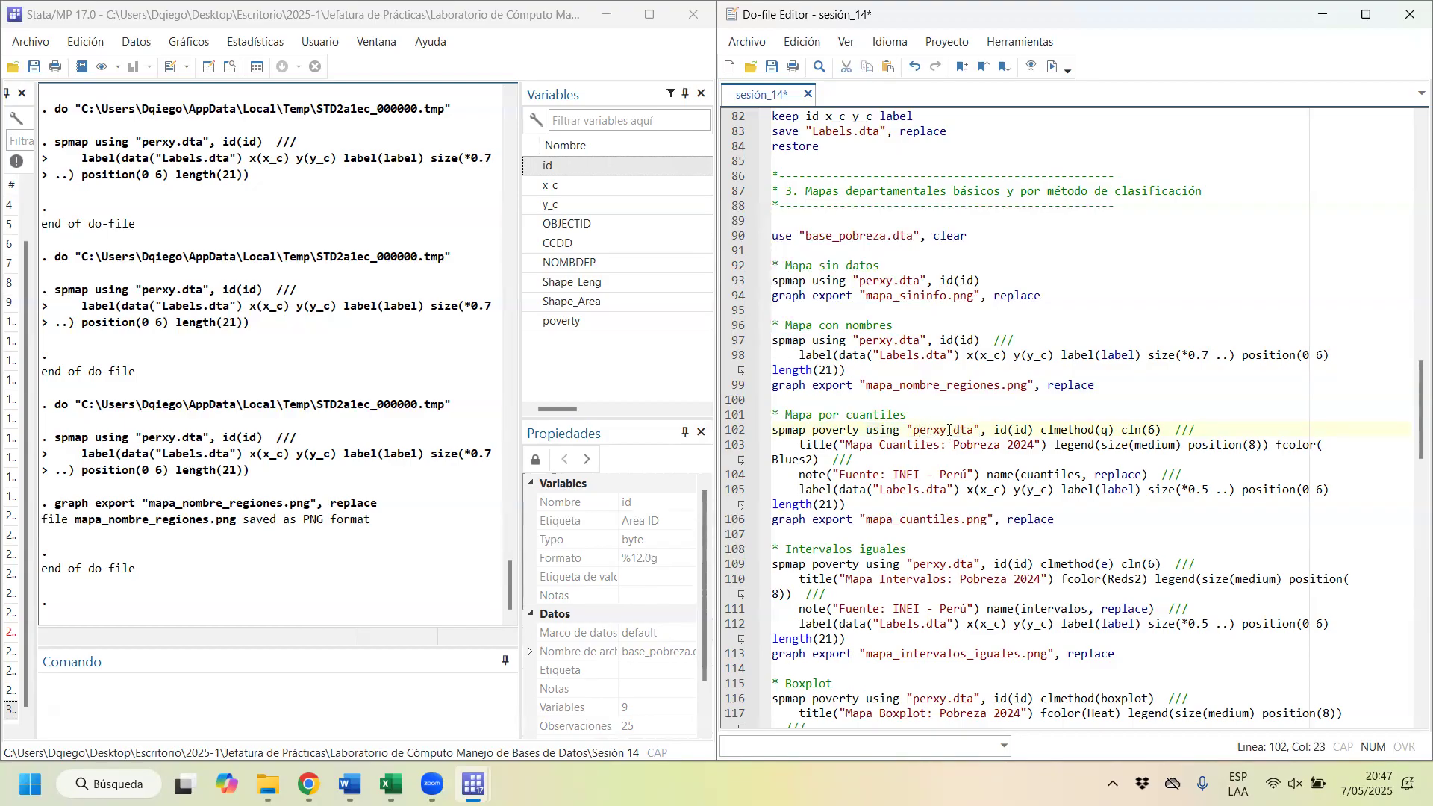
left_click_drag(1034, 430, 998, 431)
left_click_drag(1117, 430, 1042, 431)
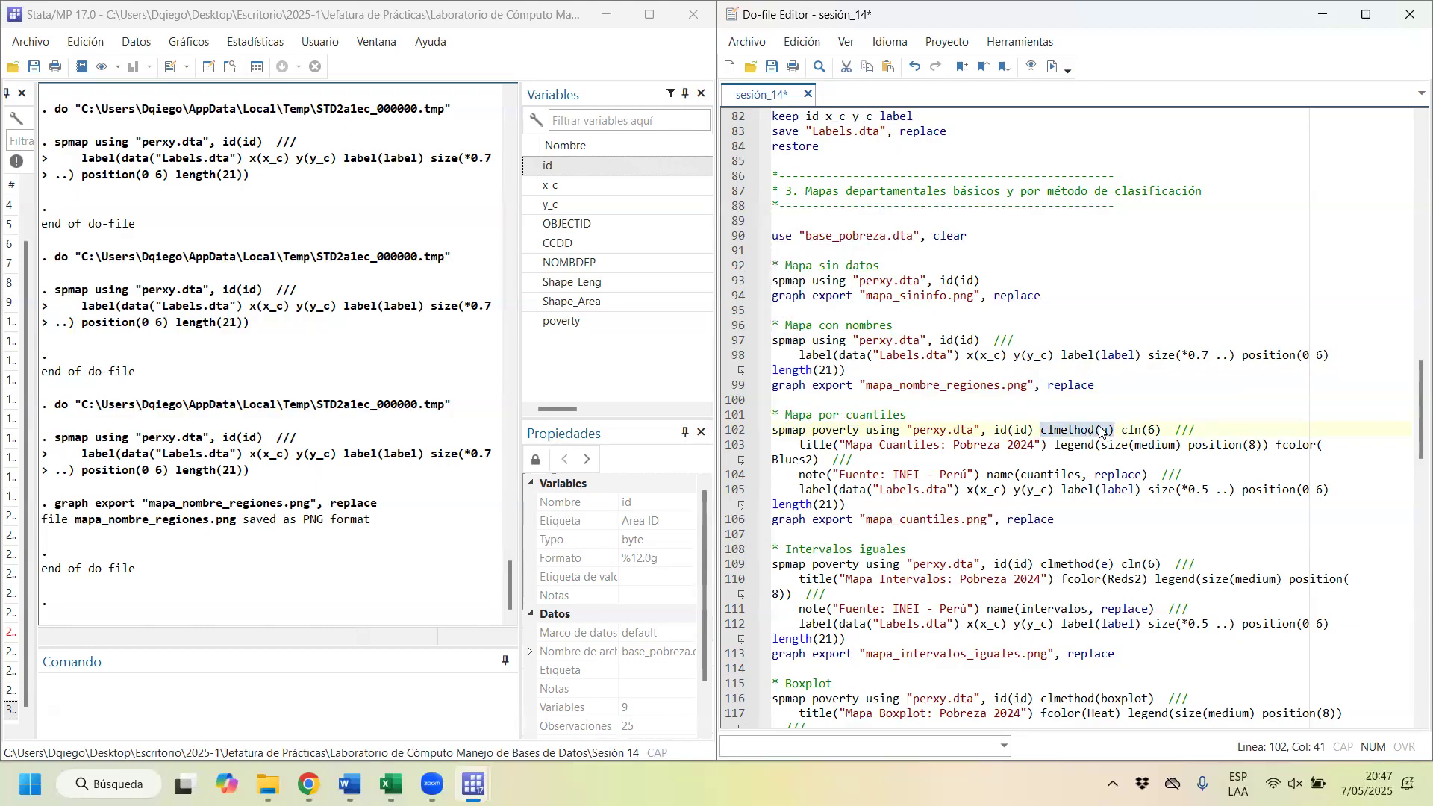
double_click(1152, 431)
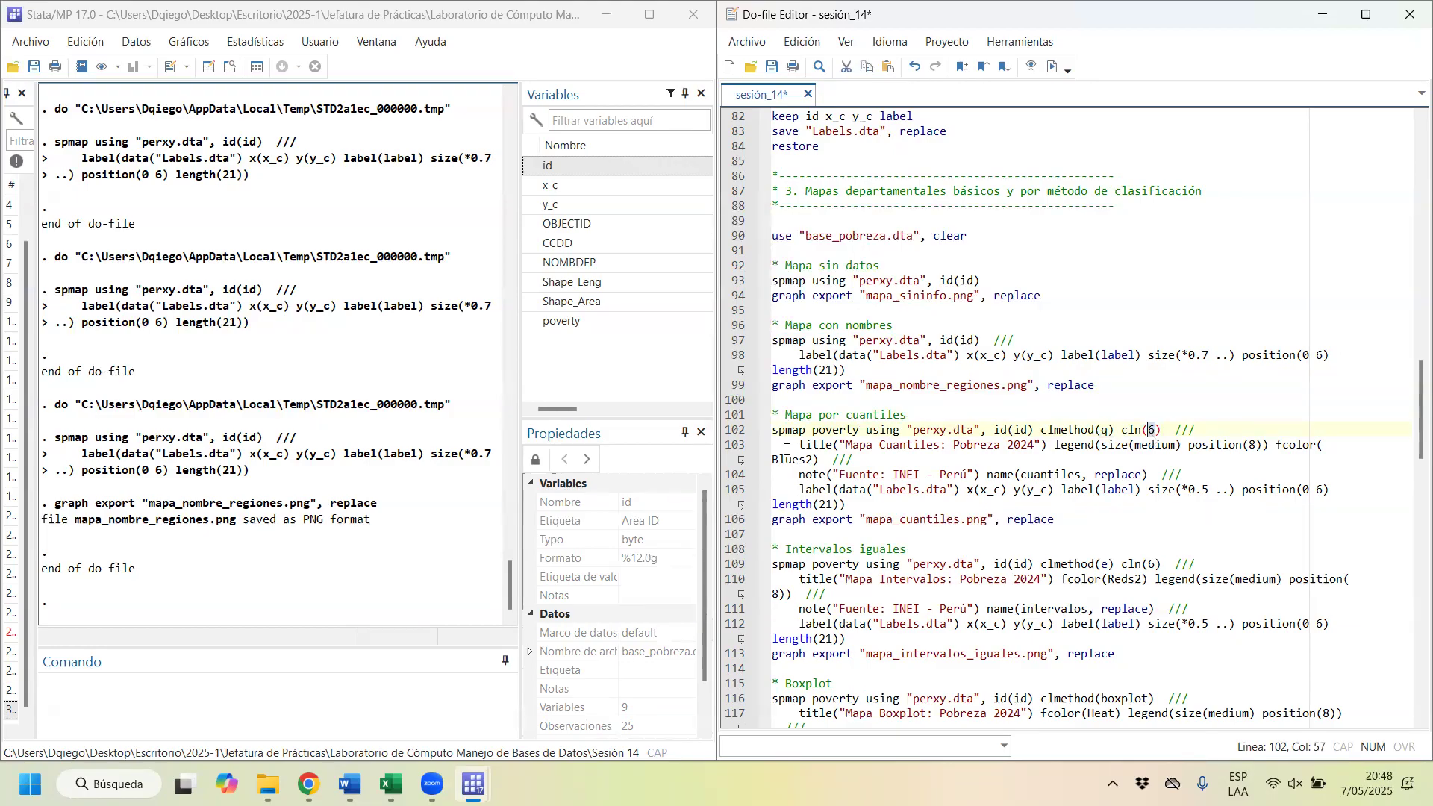
left_click_drag(799, 444, 944, 444)
left_click(1031, 445)
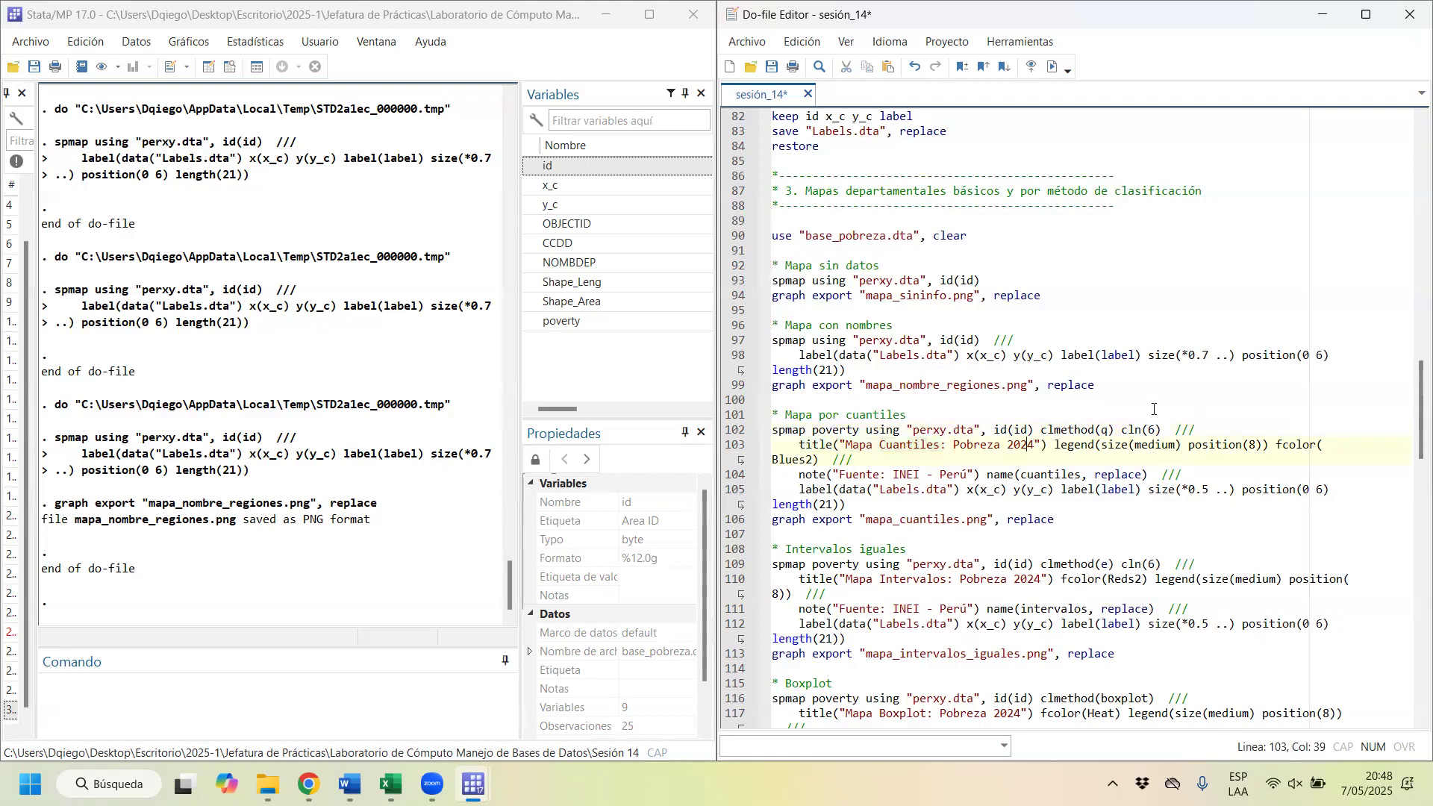
key("Delete")
type("3")
Step: Draw the poverty quantile map with clmethod(q), cln(6), fcolor(Blues2) and name(cuantiles, replace), and place the graph window beside the do-file
left_click_drag(1054, 445, 1180, 447)
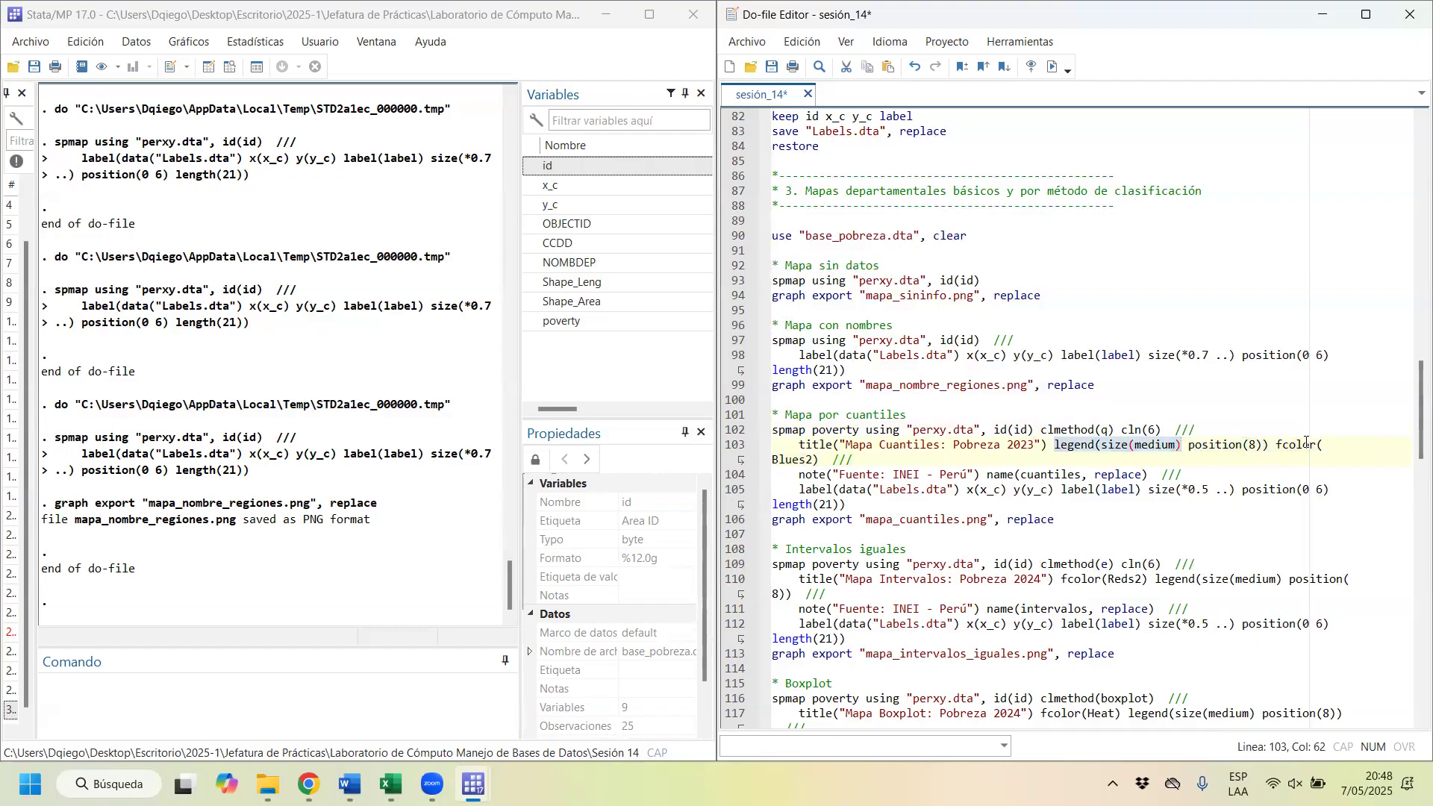
left_click_drag(1277, 445, 818, 459)
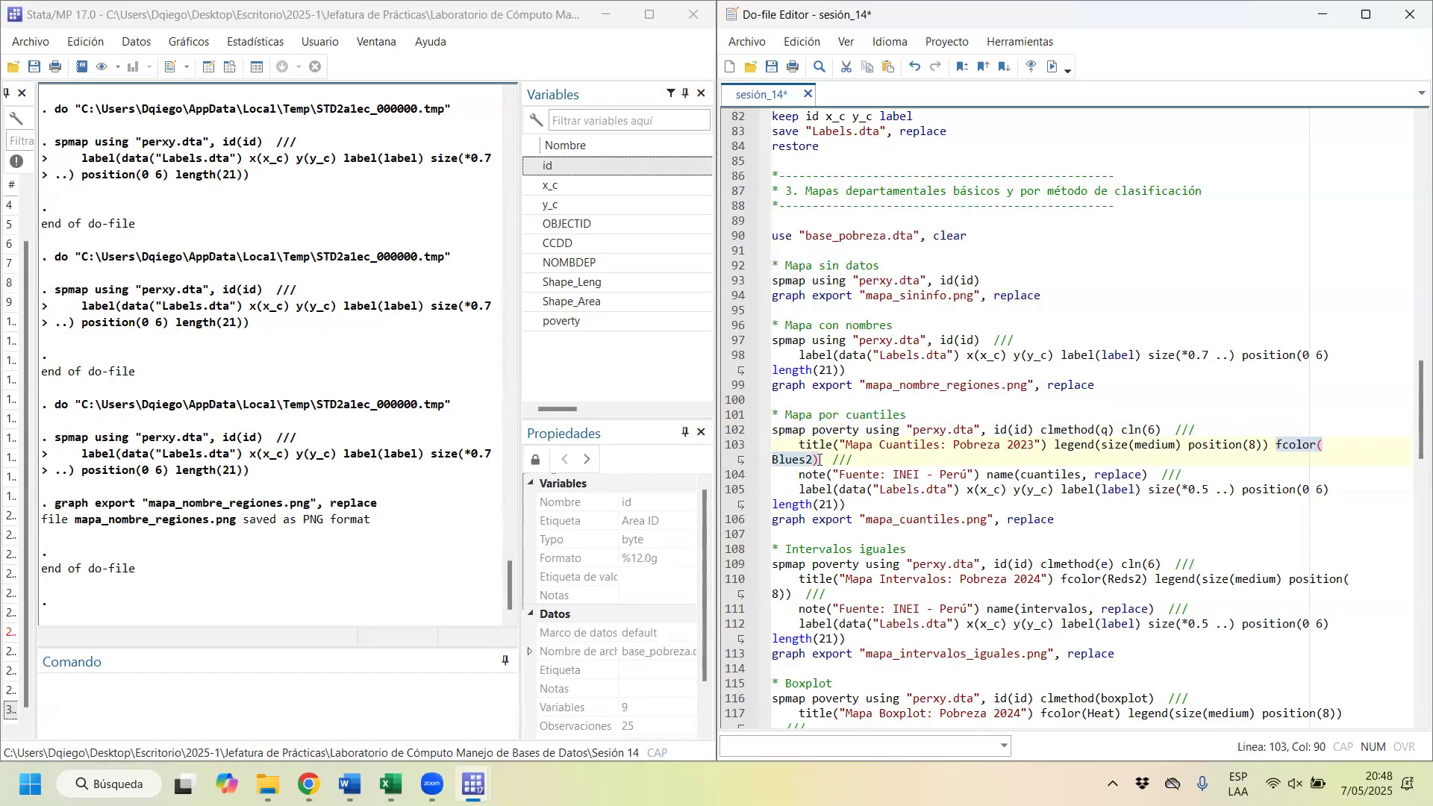
left_click_drag(799, 481, 980, 468)
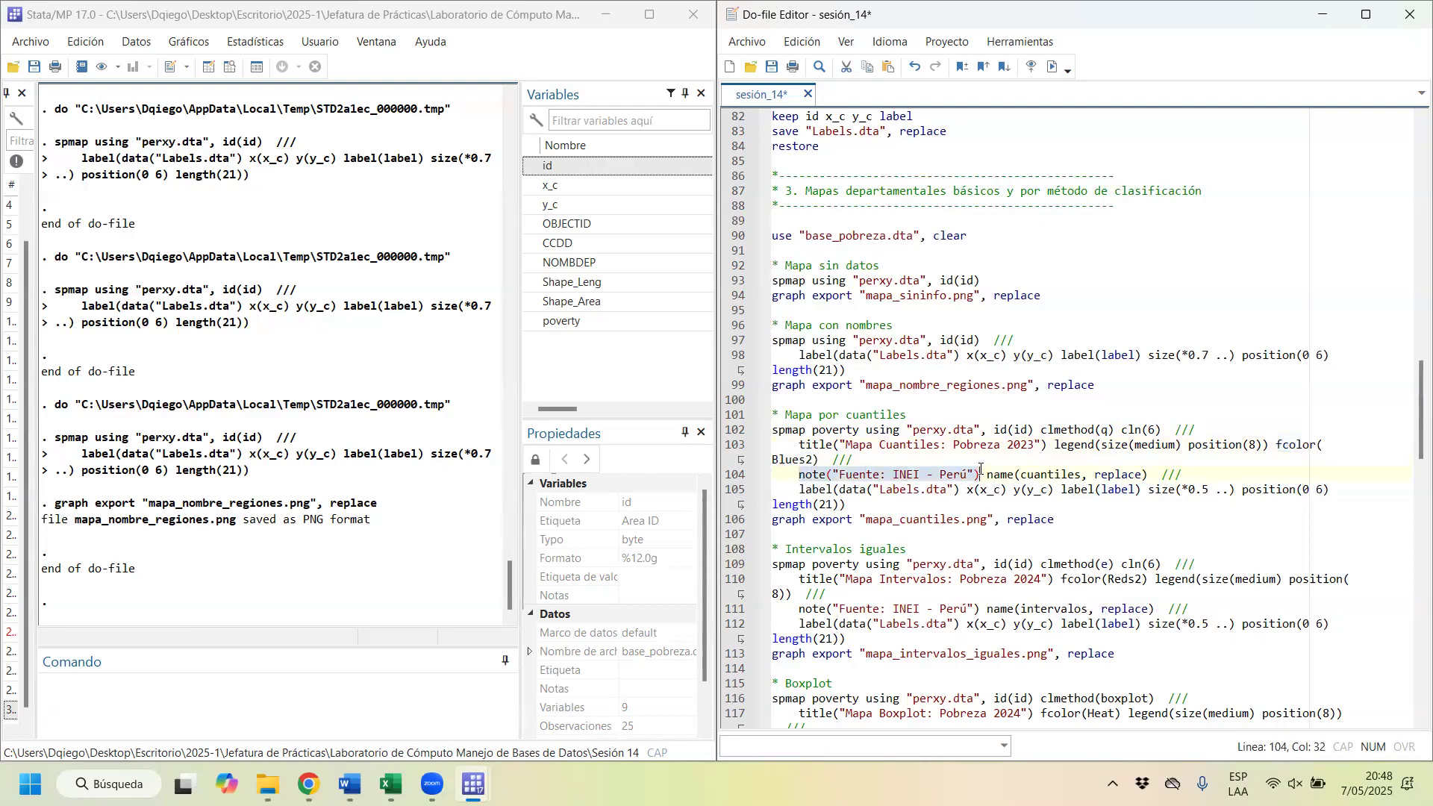
mouse_move(987, 468)
left_mouse_down()
mouse_move(1054, 476)
mouse_move(1009, 476)
left_mouse_up()
left_click(997, 483)
left_click_drag(987, 475, 1143, 474)
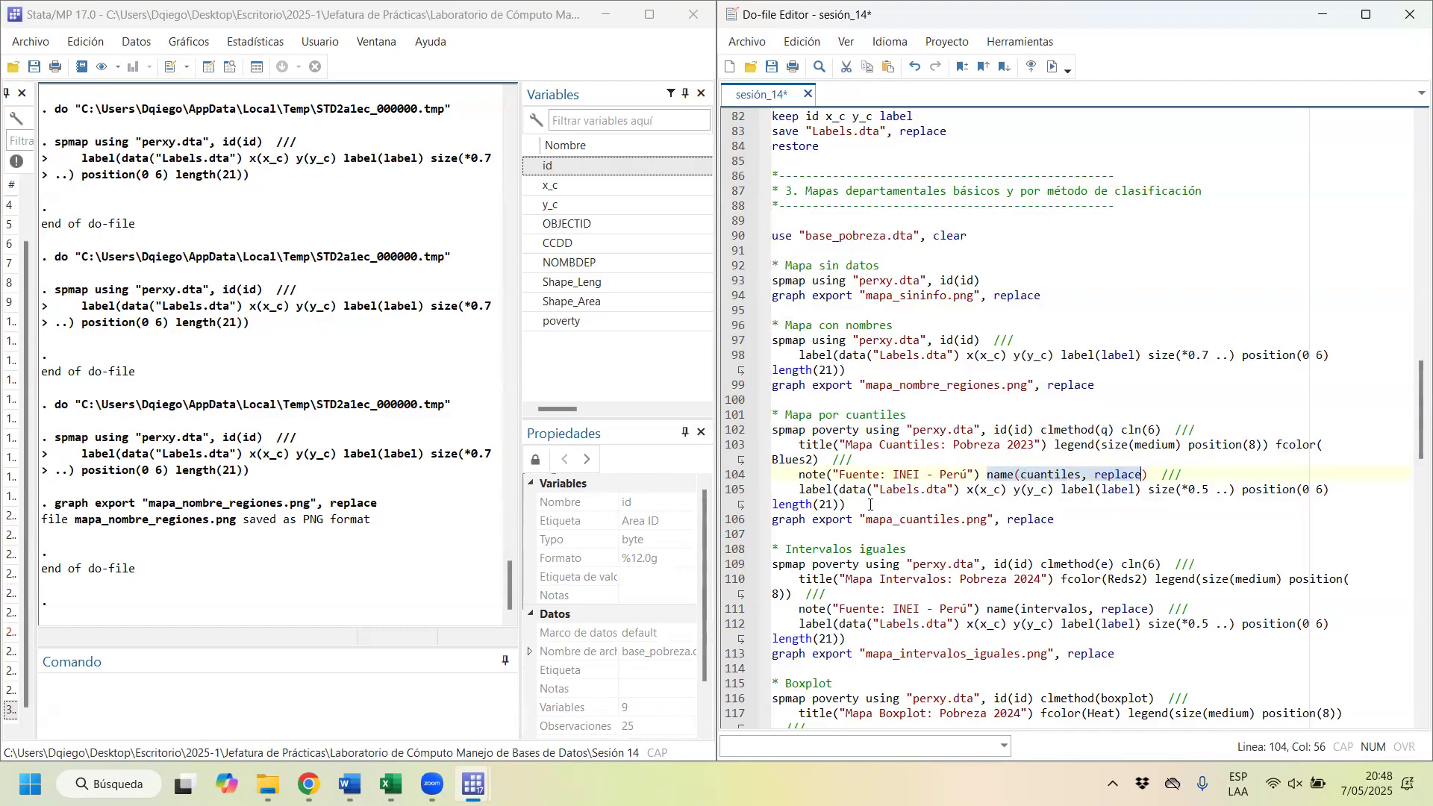
left_click_drag(800, 491, 961, 490)
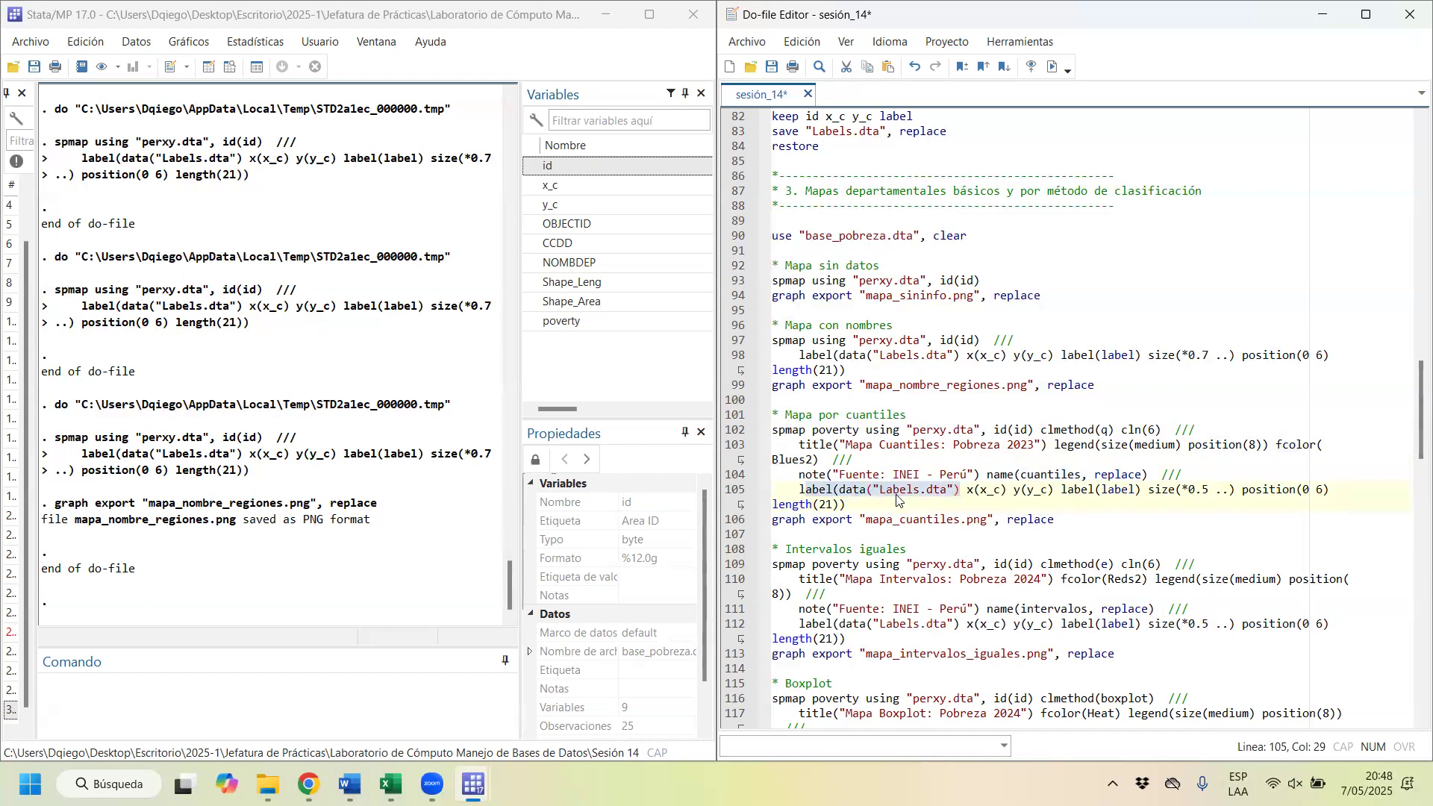
left_click_drag(950, 491, 878, 493)
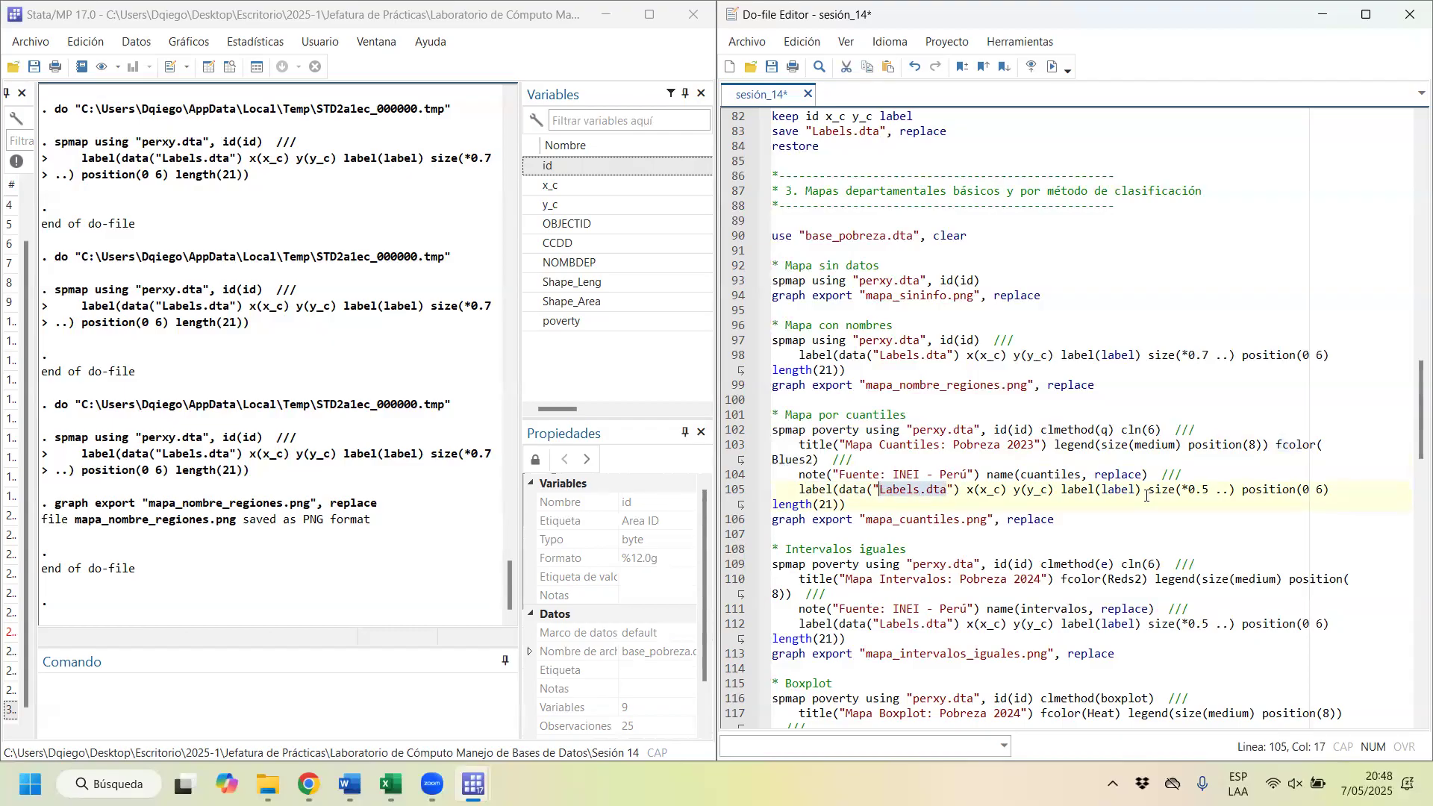
left_click_drag(855, 504, 761, 432)
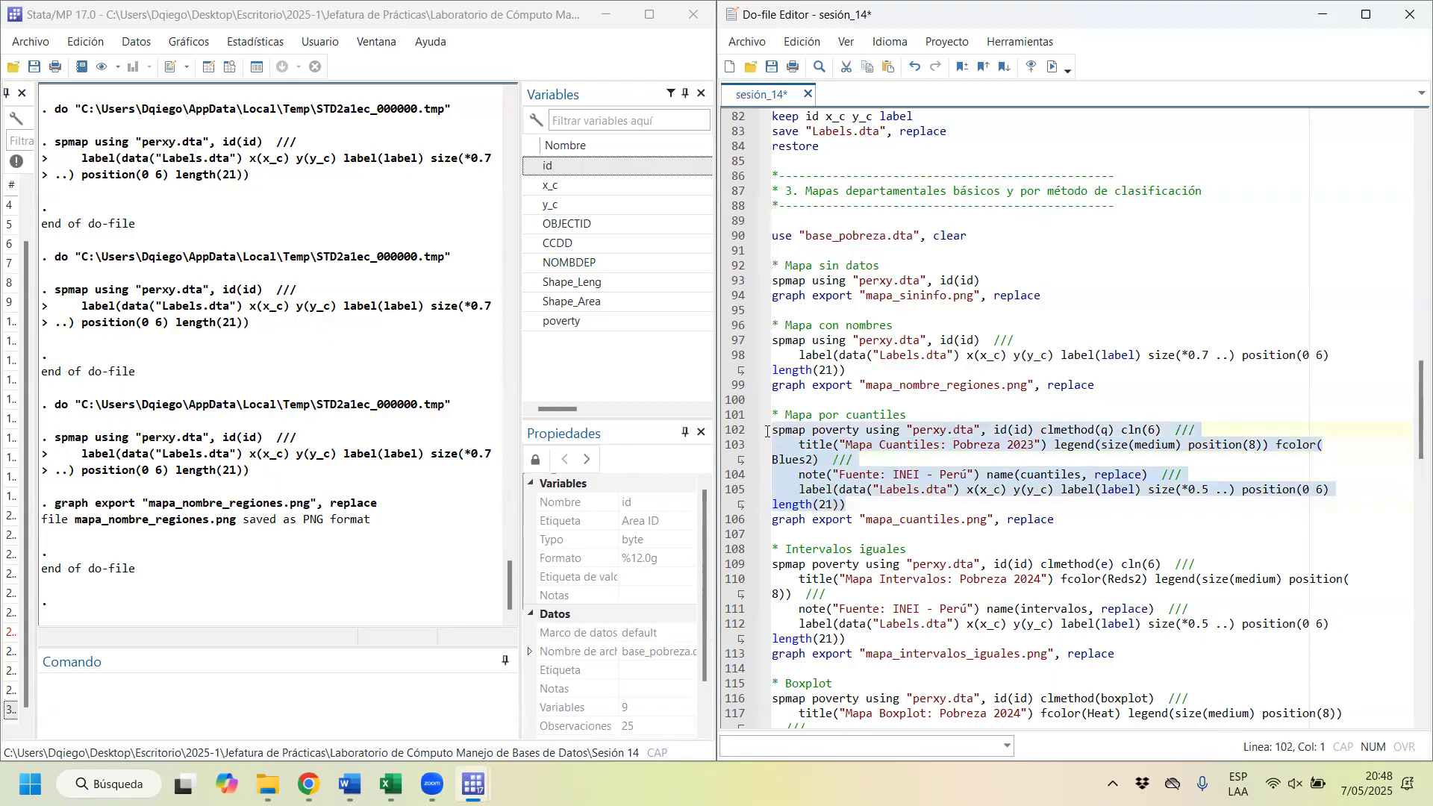
key("ctrl+d")
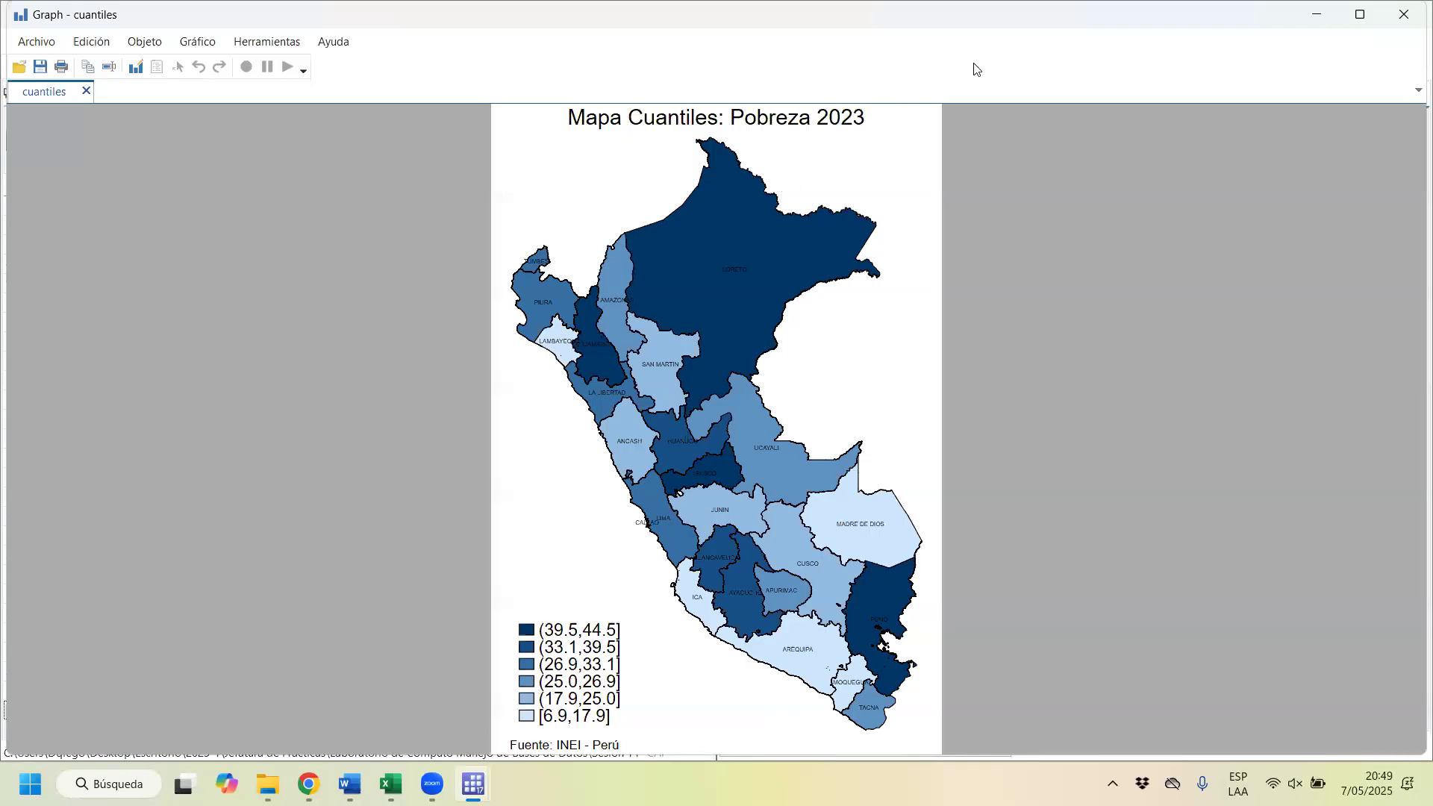
double_click(1035, 16)
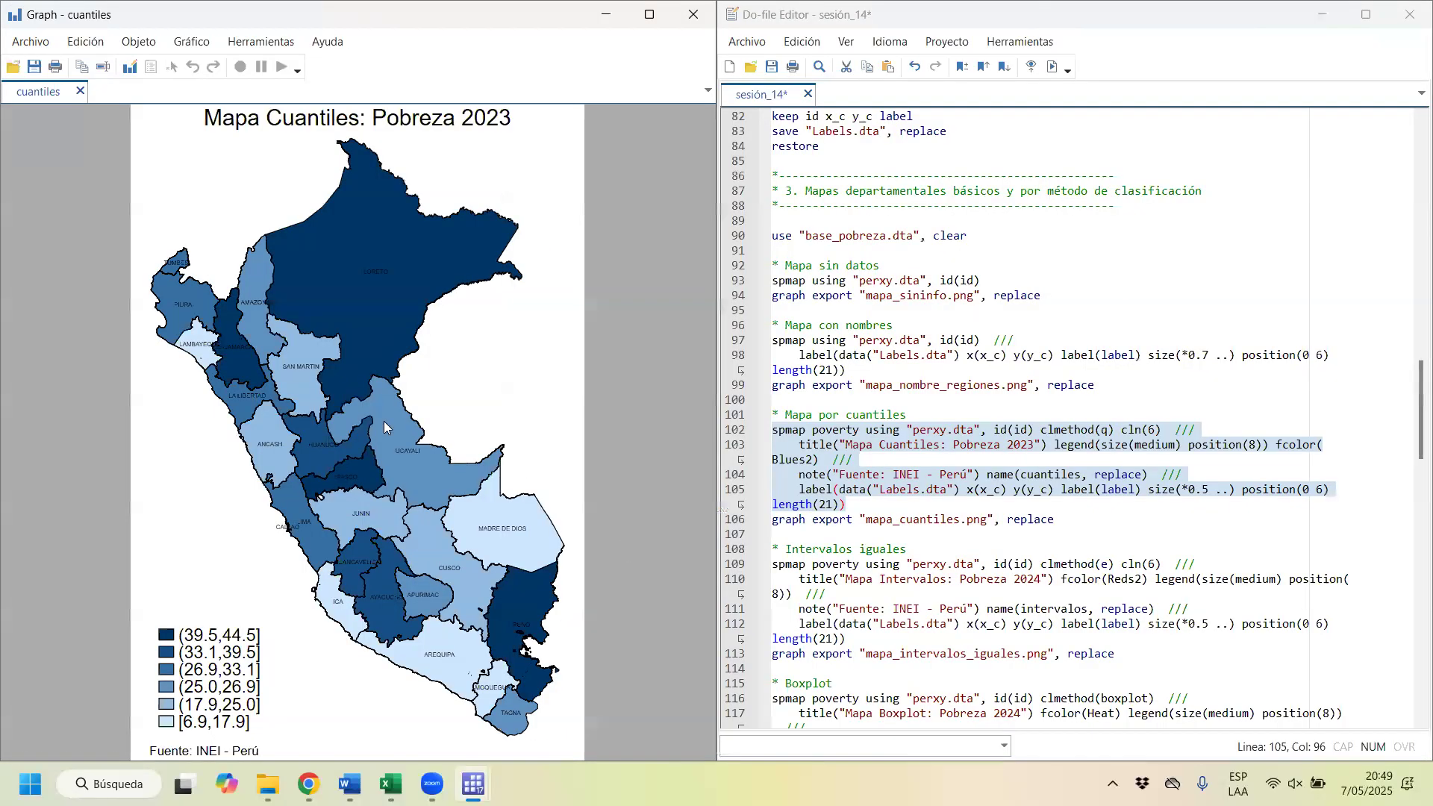
Step: Compare the quantile map with its poverty variable, clmethod(q), cln(6), title, legend size and legend position settings in the do-file
left_click(954, 431)
left_click_drag(865, 430, 811, 435)
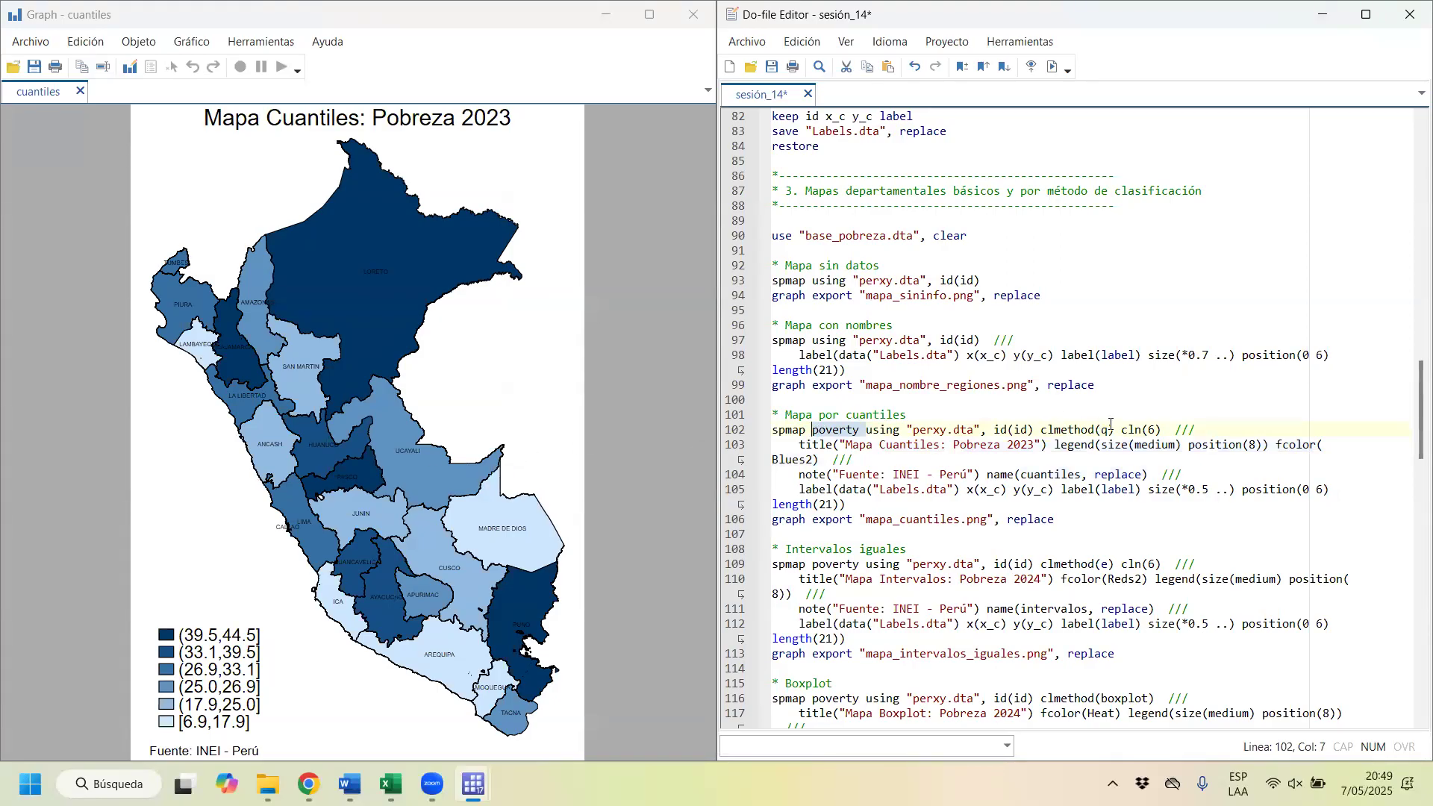
left_click_drag(1111, 423, 1042, 424)
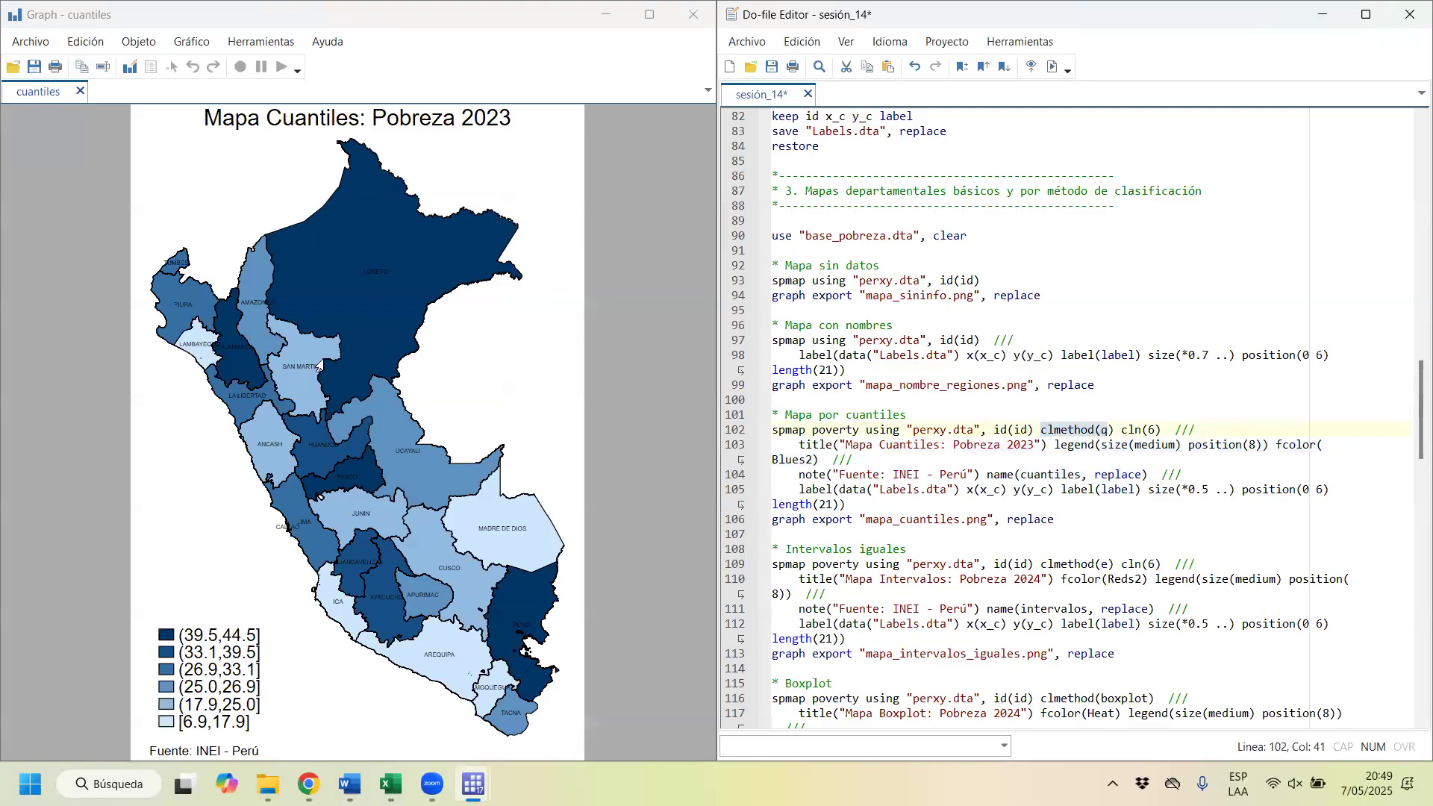
left_click_drag(1161, 431, 1134, 431)
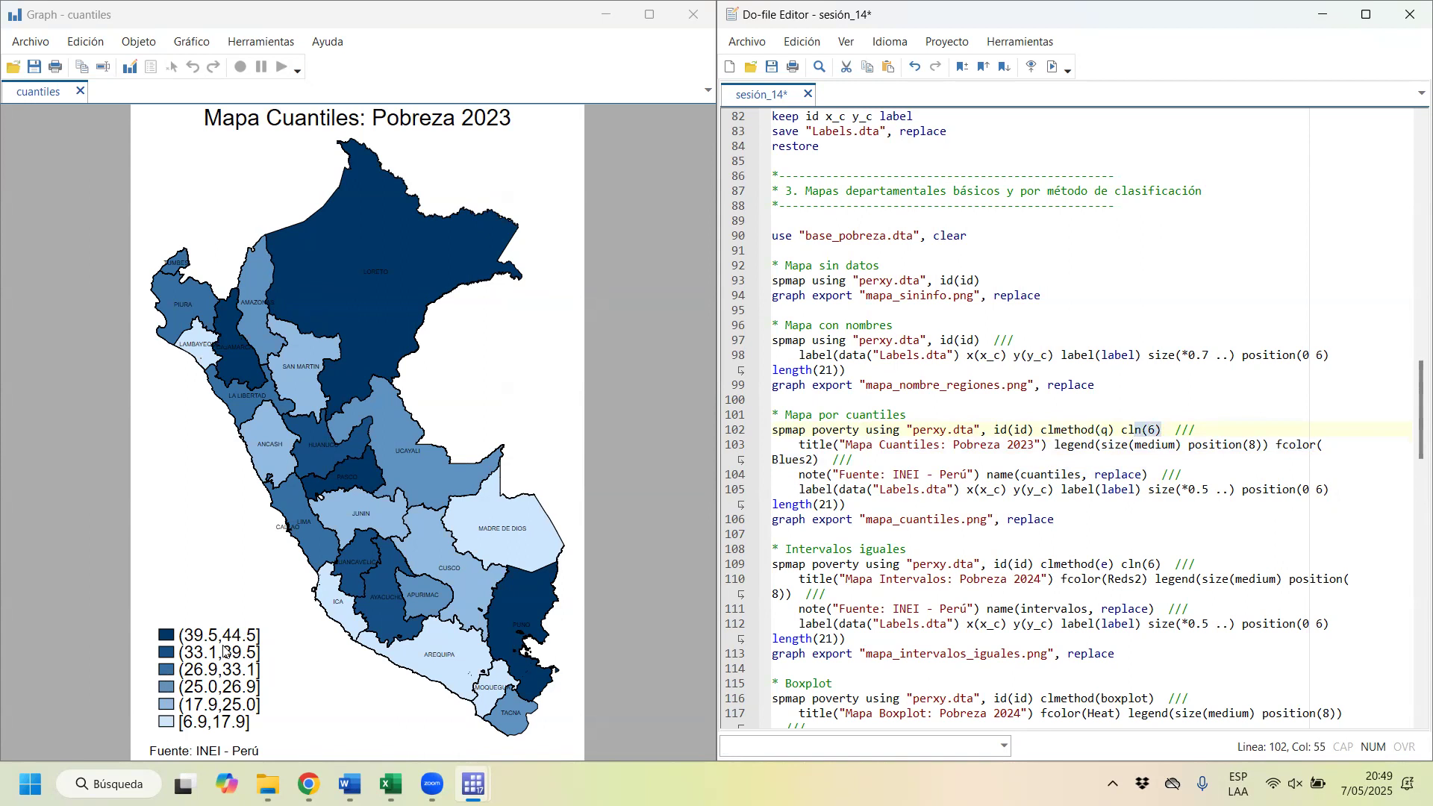
left_click_drag(799, 445, 988, 442)
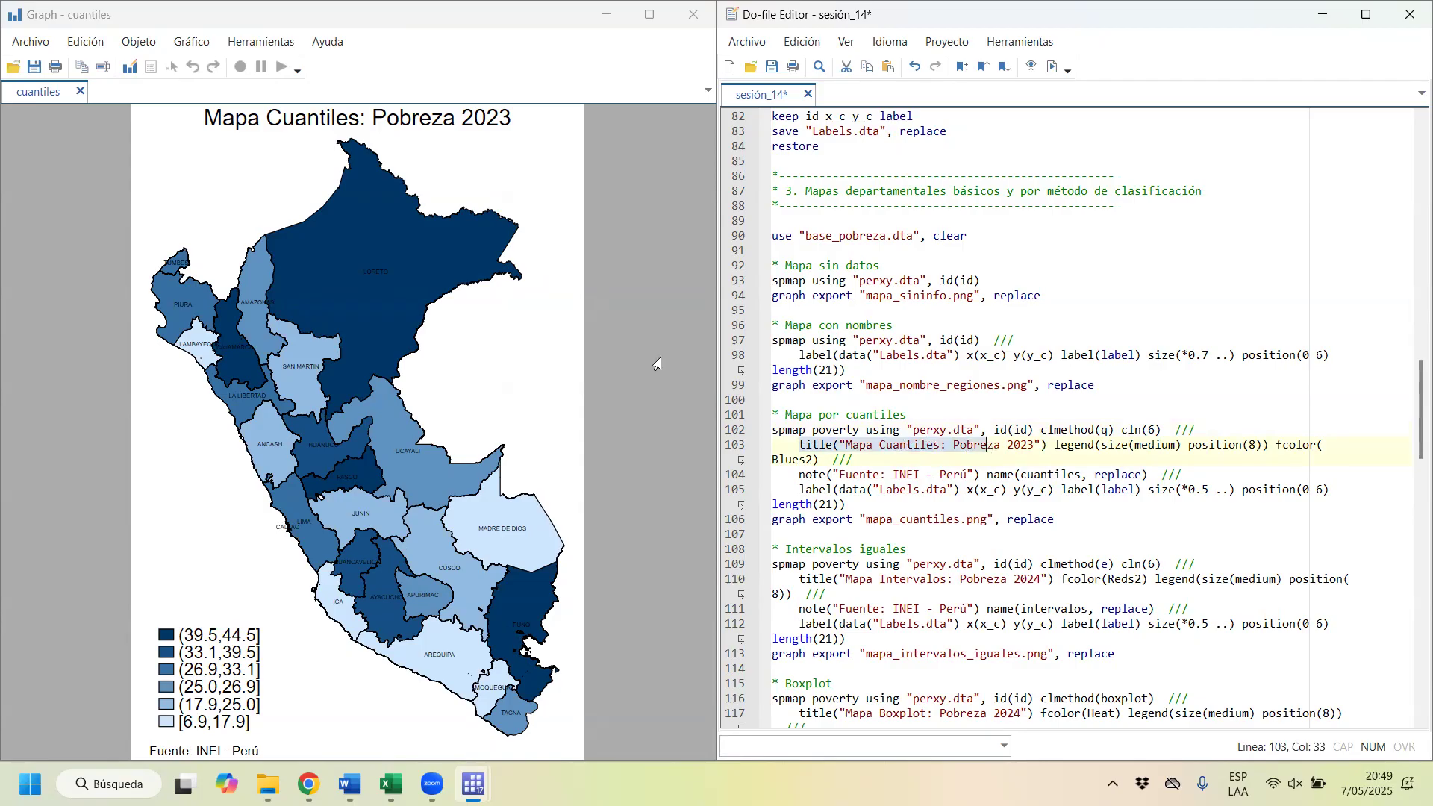
left_click_drag(1077, 446, 1161, 445)
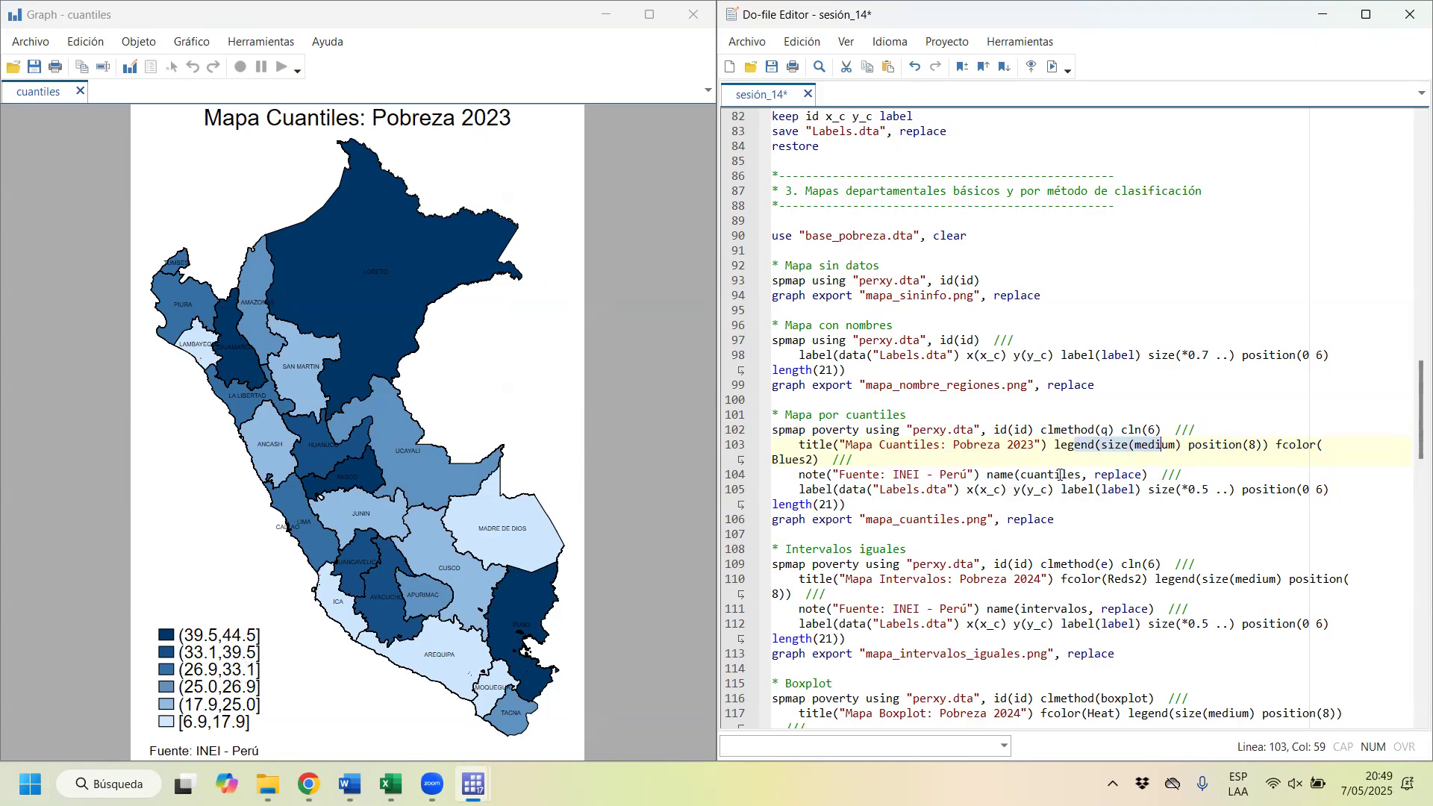
left_click_drag(1257, 445, 1181, 445)
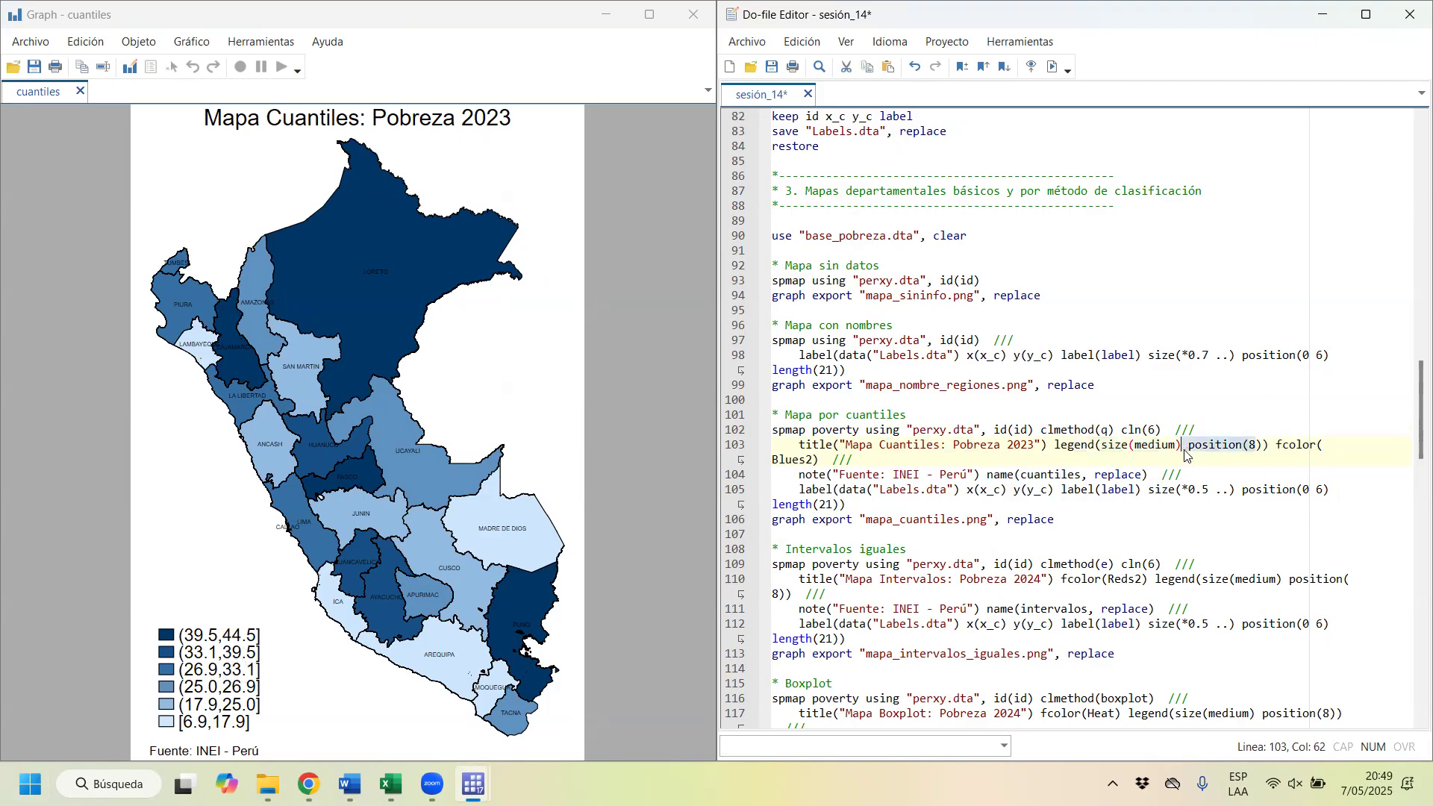
Step: Try the quantile map with its legend at position(6), redrawing it and placing the graph window beside the do-file
left_click(1258, 445)
key("BackSpace")
type("6")
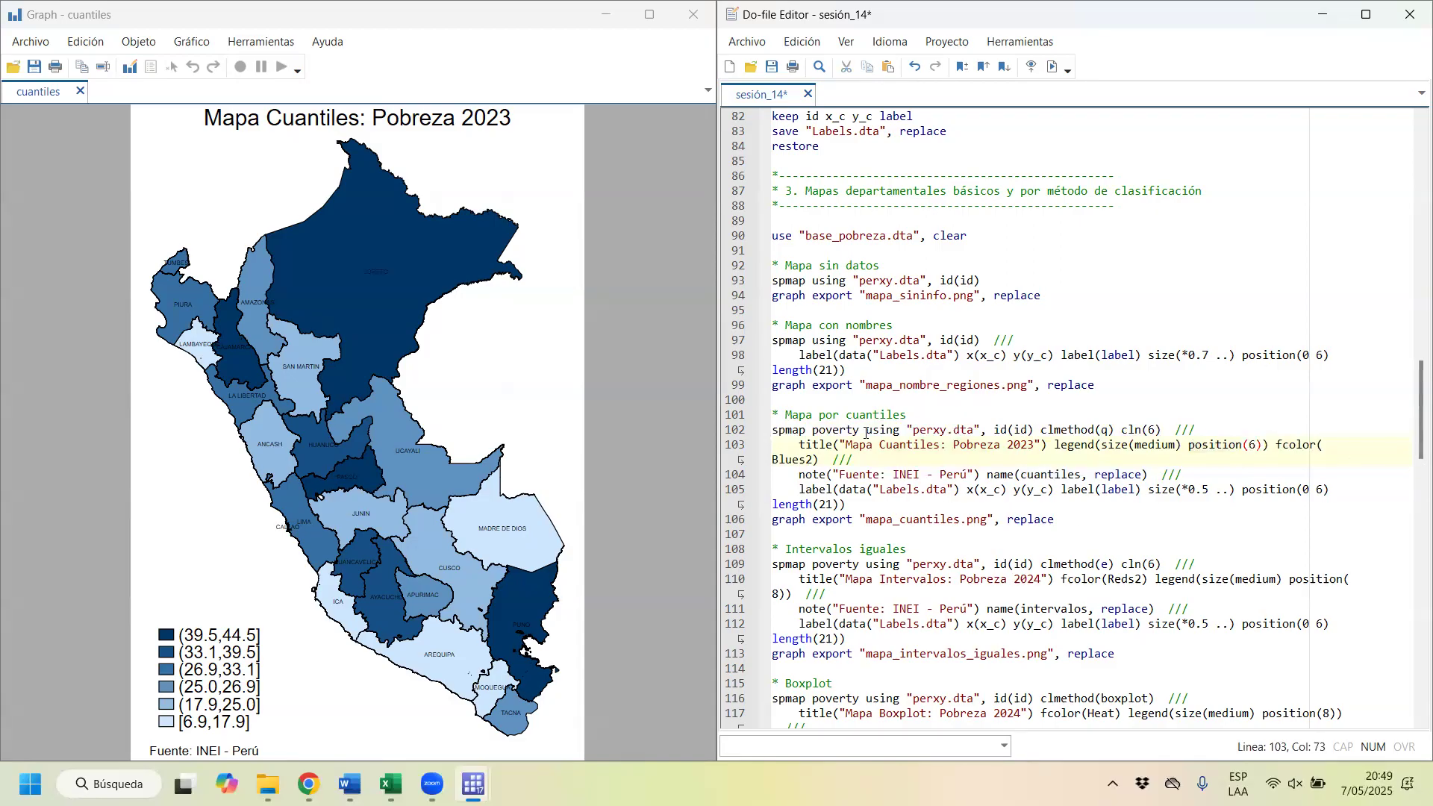
left_click_drag(866, 430, 870, 489)
key("ctrl+d")
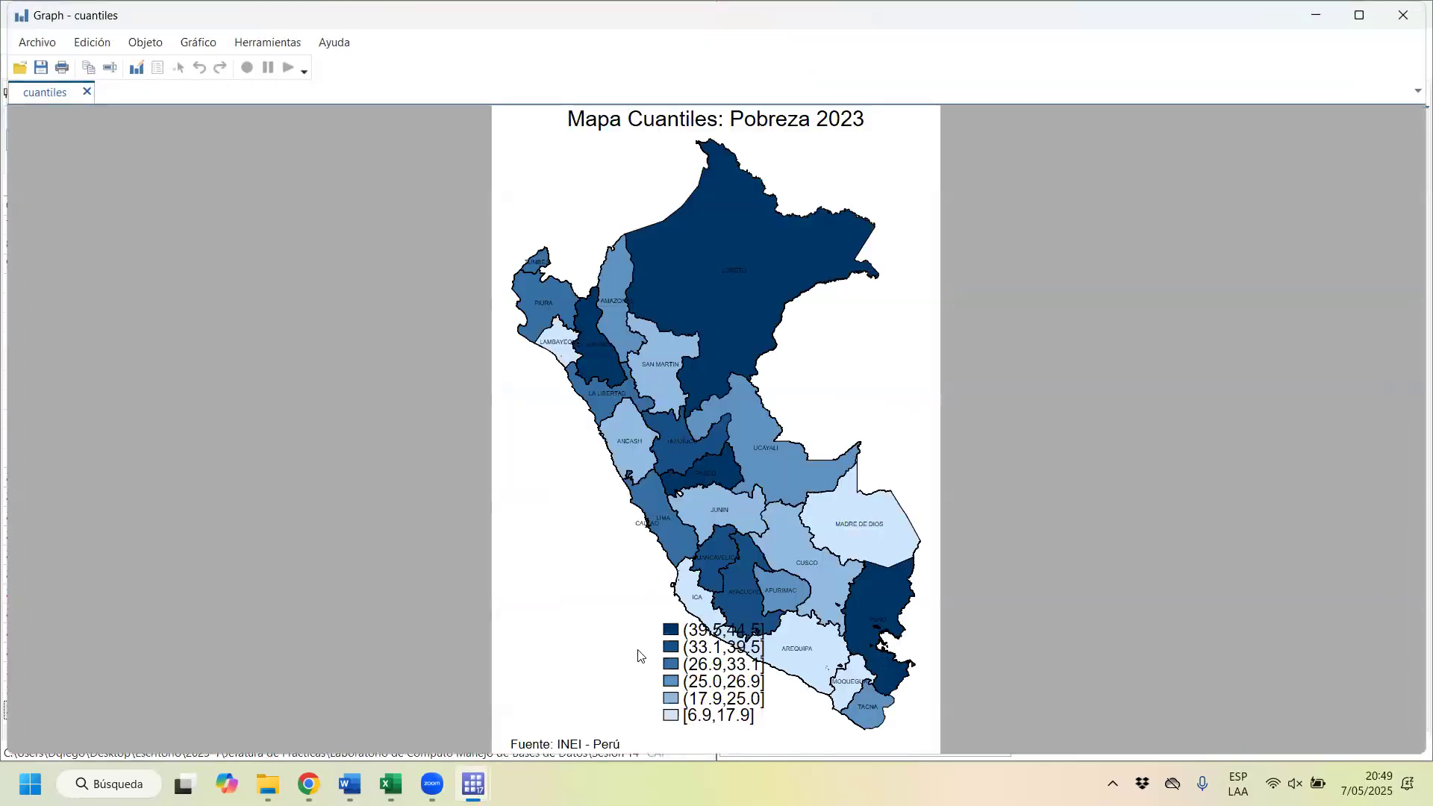
left_click_drag(1081, 16, 0, 470)
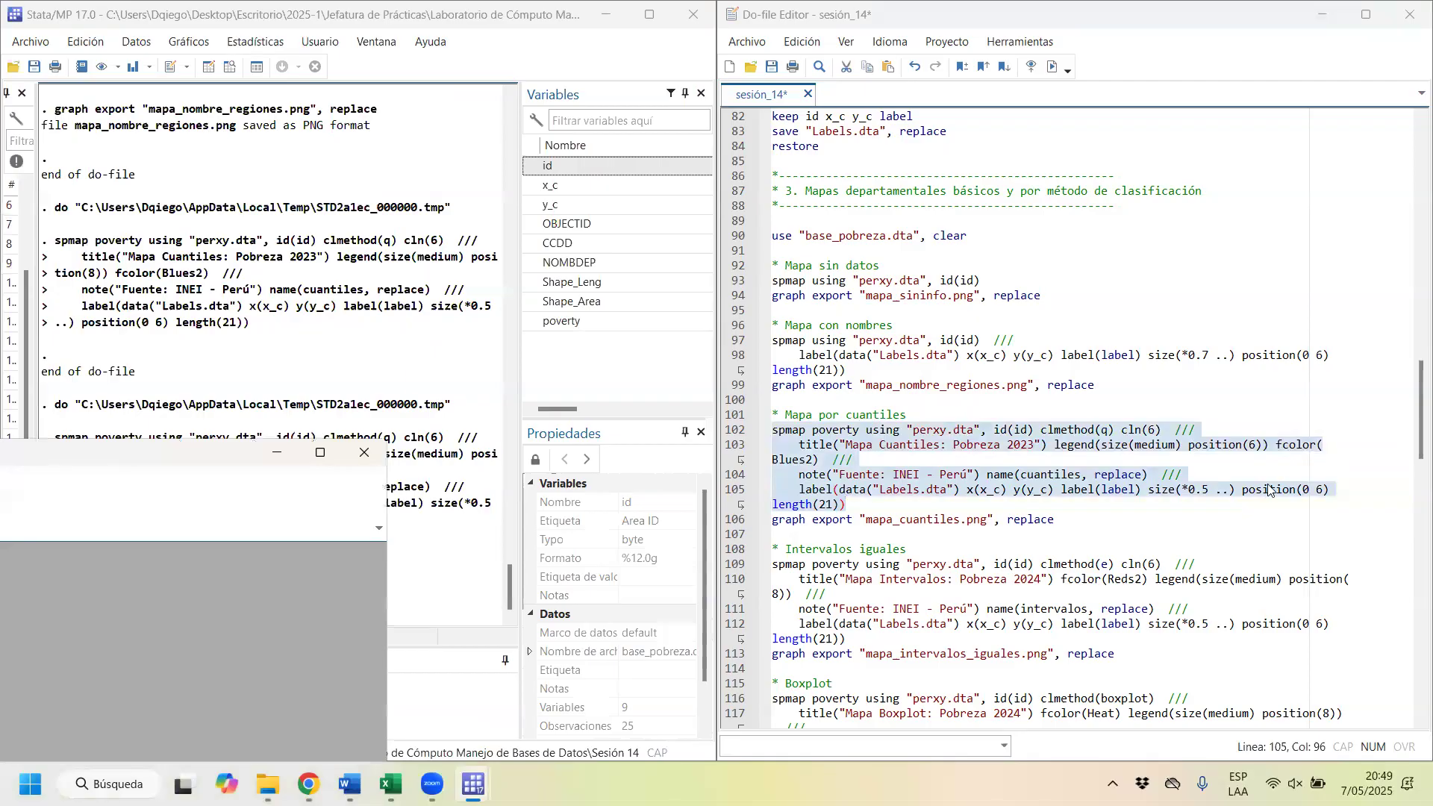
Step: Try the quantile map with its legend at position(7), redrawing it and closing the graph window
left_click(1256, 445)
key("BackSpace")
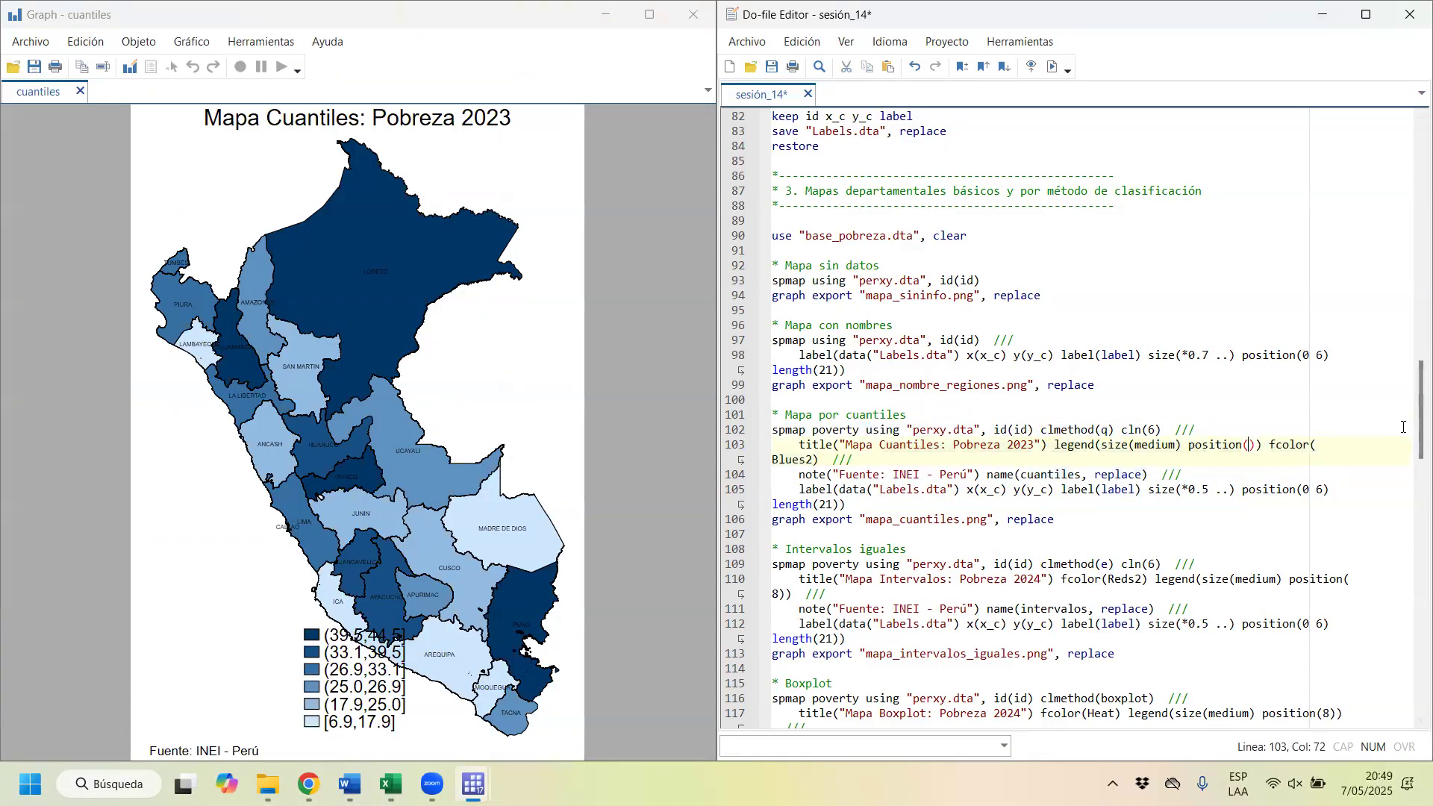
type("7")
key("shift+Left")
key("shift+Left")
key("shift+Left")
left_click_drag(996, 431, 995, 509)
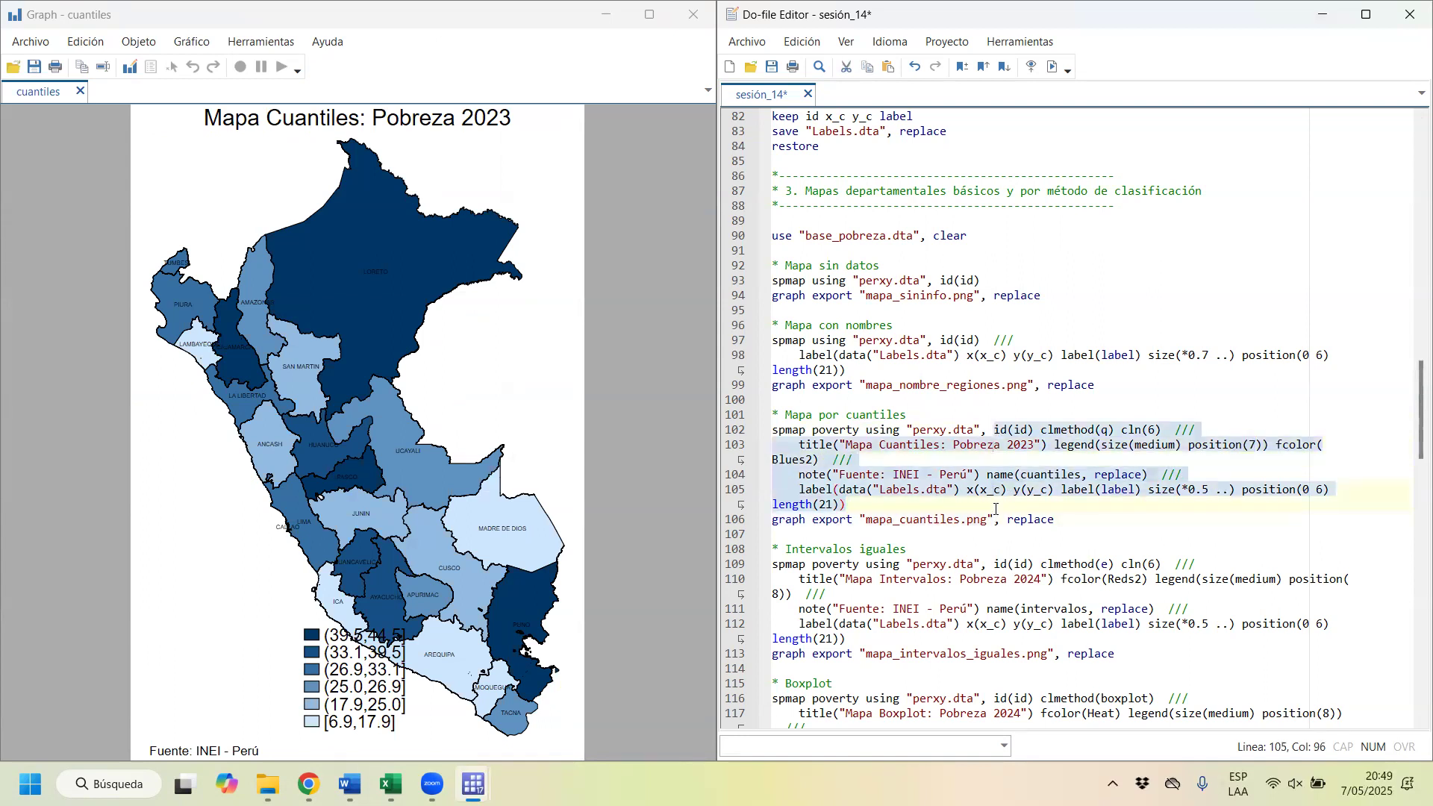
key("ctrl+d")
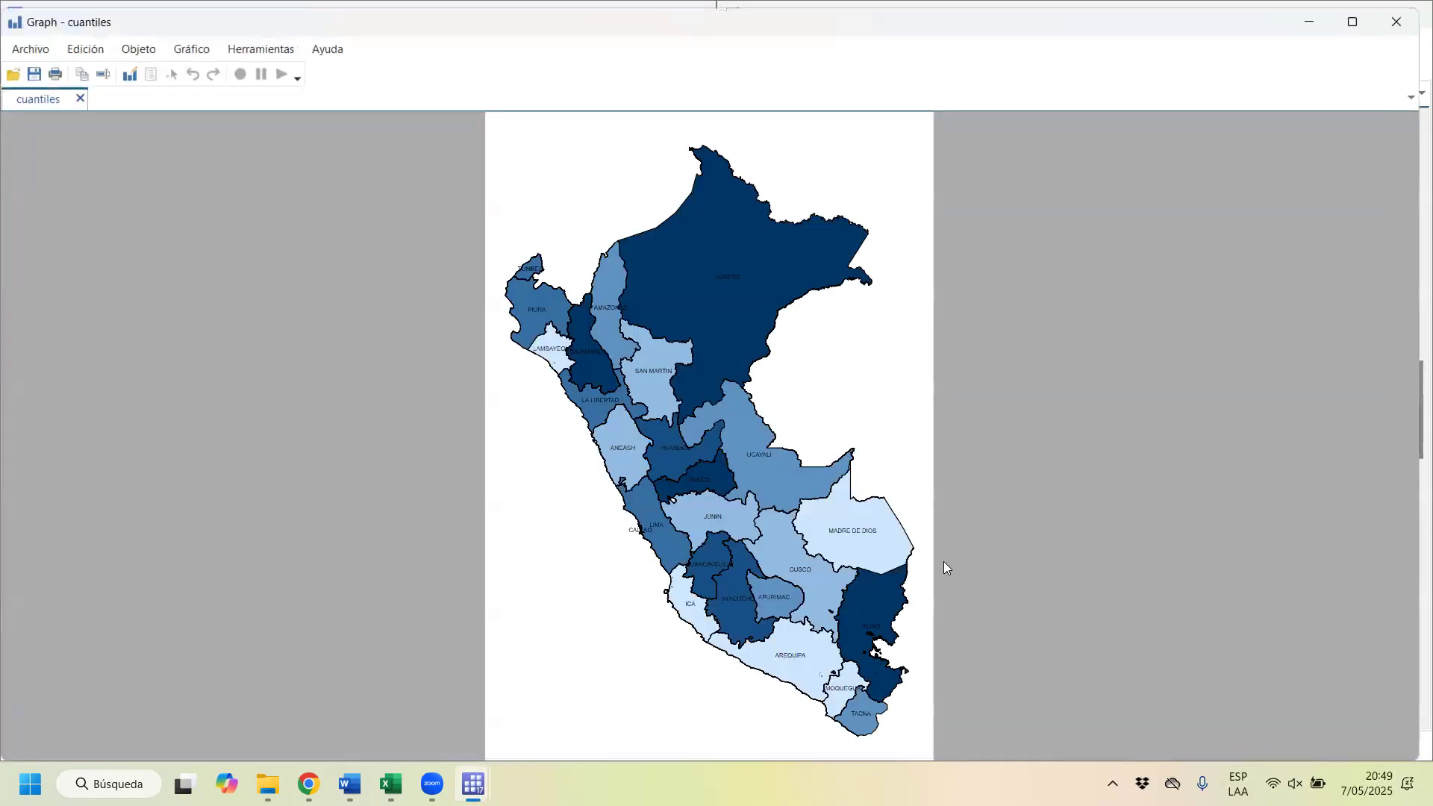
left_click(1395, 22)
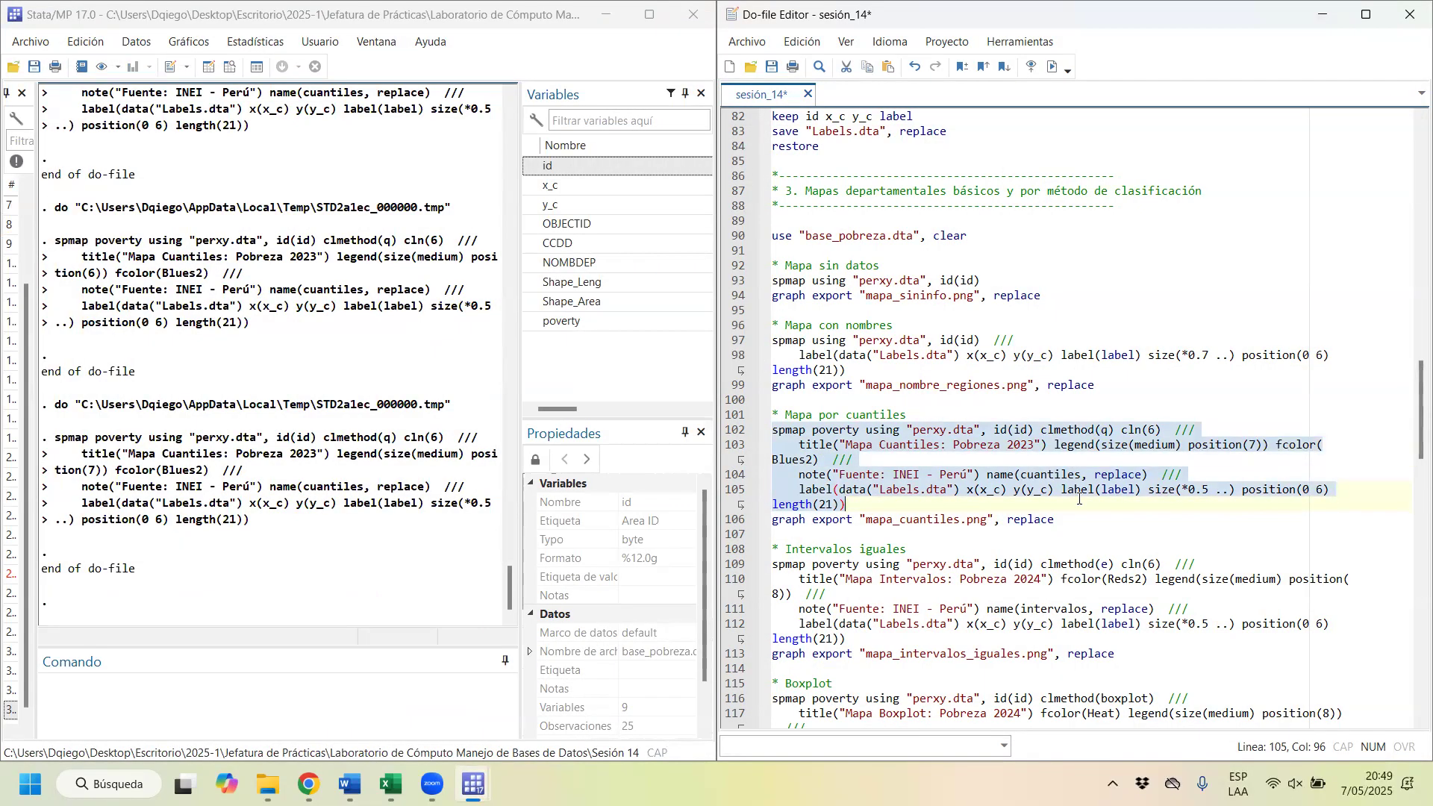
Step: Try the quantile map with its legend at position(1), redrawing it and placing the graph window beside the do-file
left_click(1260, 445)
key("BackSpace")
type("1")
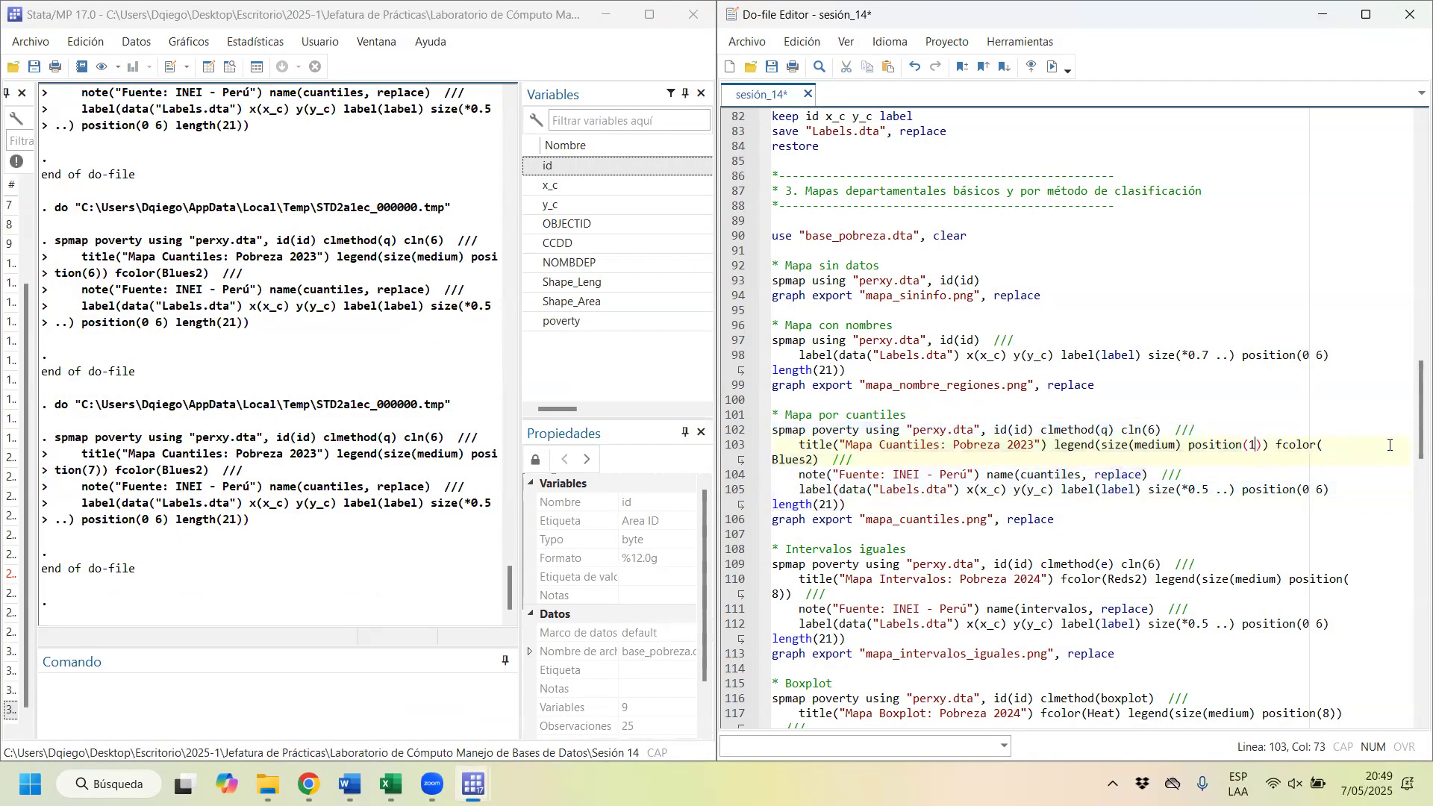
left_click_drag(825, 431, 844, 509)
key("ctrl+d")
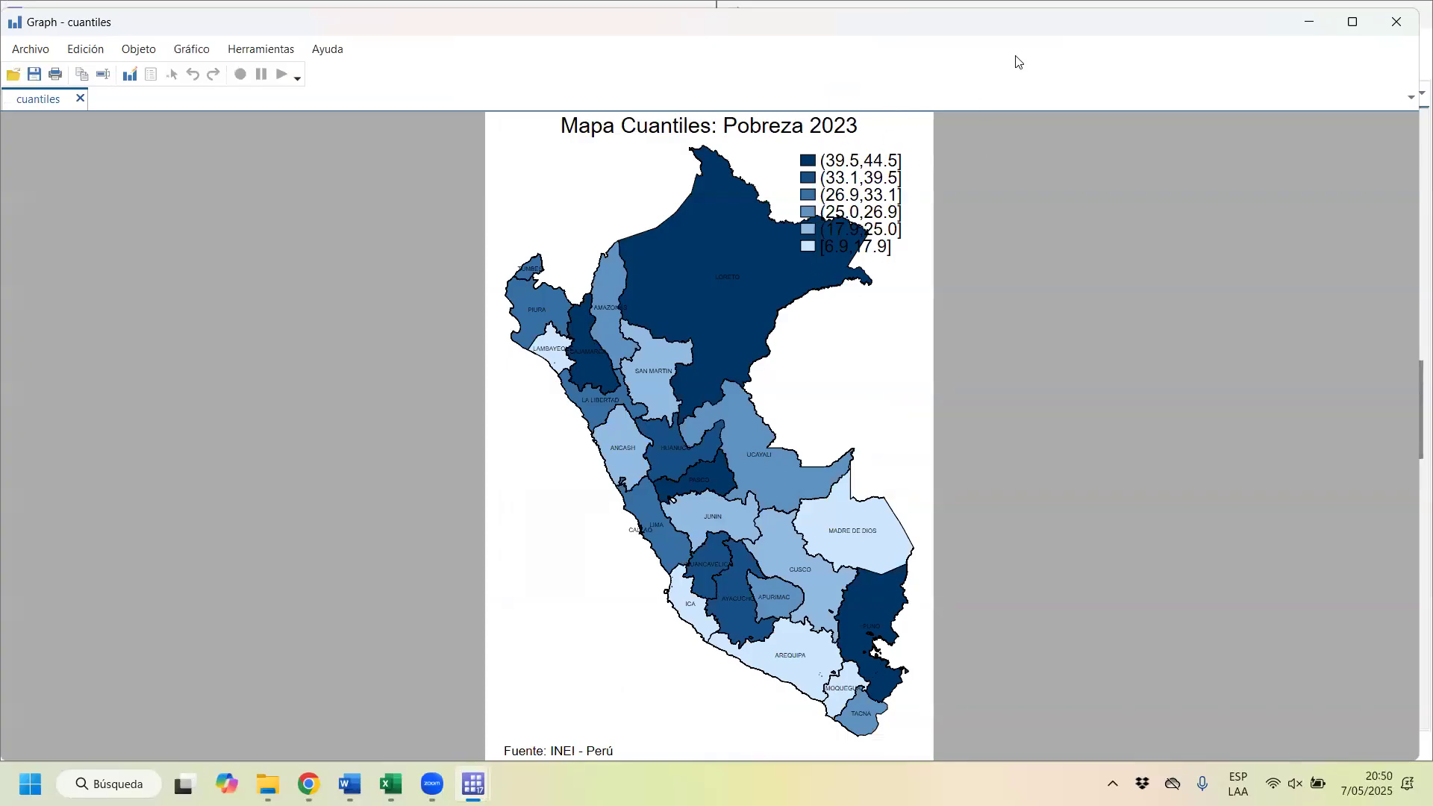
double_click(1029, 33)
Step: Set the quantile map's legend back to position(8), keeping the title as "Mapa Cuantiles: Pobreza 2023"
left_click(1283, 447)
key("Left")
key("Left")
key("BackSpace")
type("6")
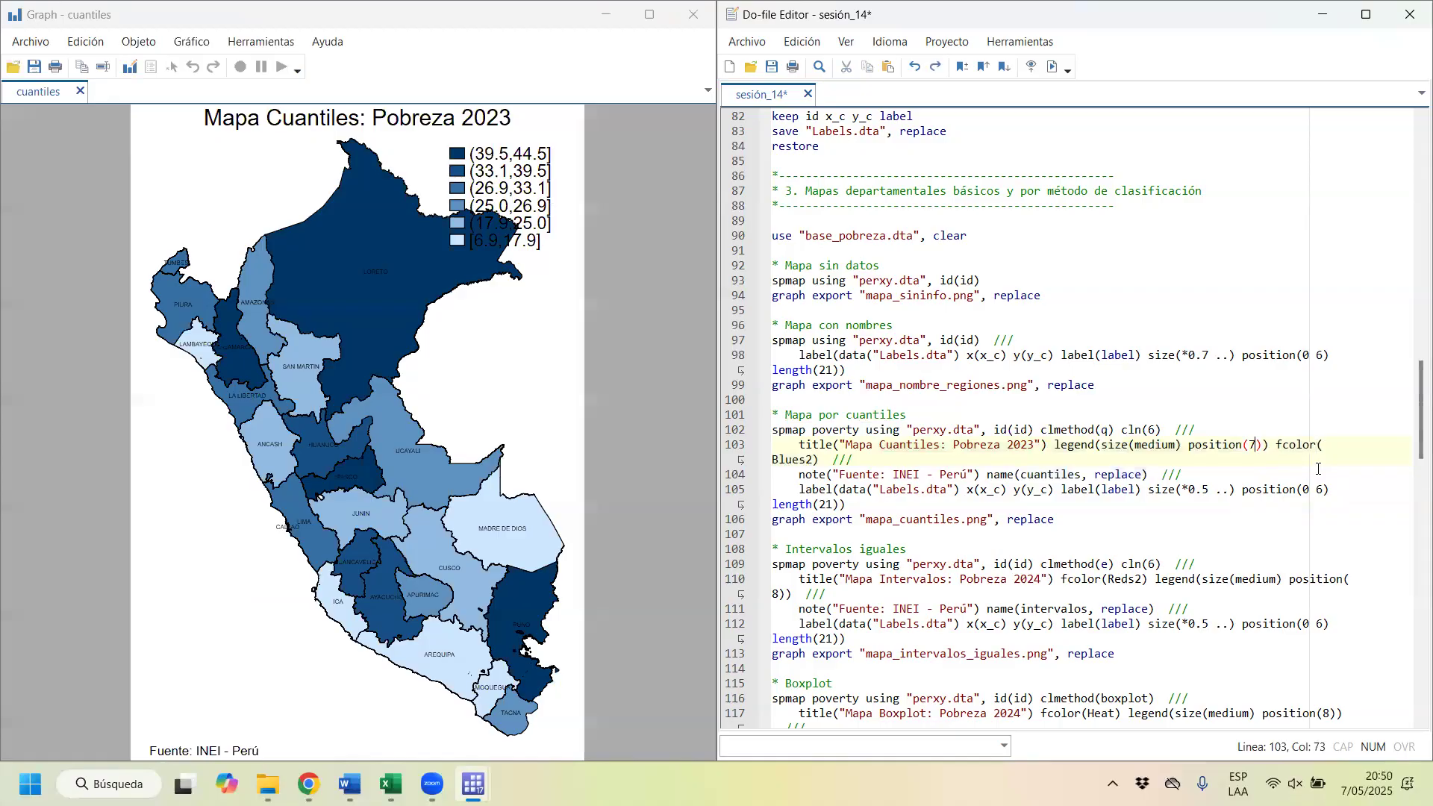
key("BackSpace")
type("8")
key("Left")
key("Left")
key("Left")
key("Left")
key("Left")
key("Left")
key("Left")
key("Left")
key("Left")
key("Left")
key("Left")
key("Left")
key("Left")
key("Left")
key("Left")
key("Left")
key("Left")
key("Left")
key("Left")
key("Left")
key("BackSpace")
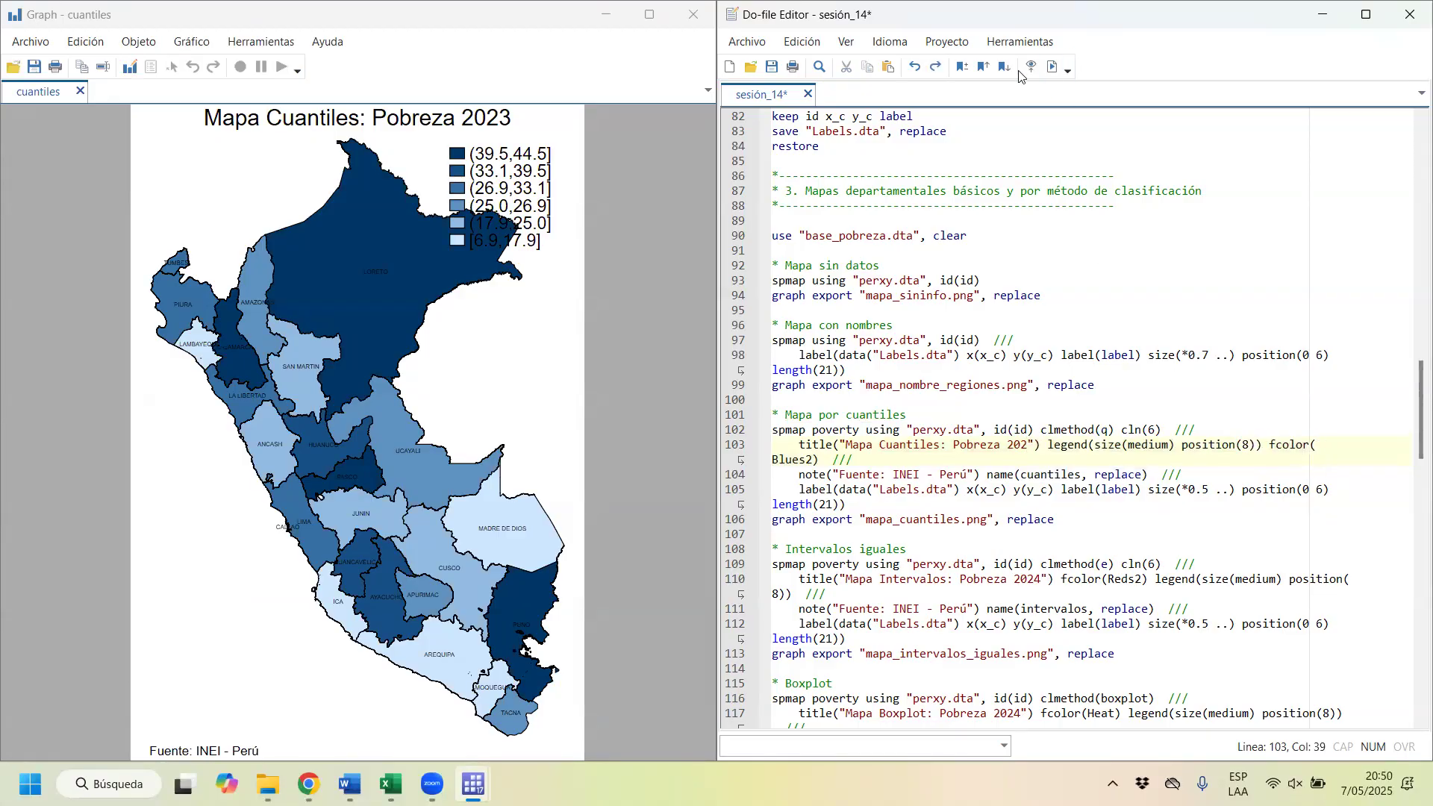
left_click(935, 69)
left_click(935, 68)
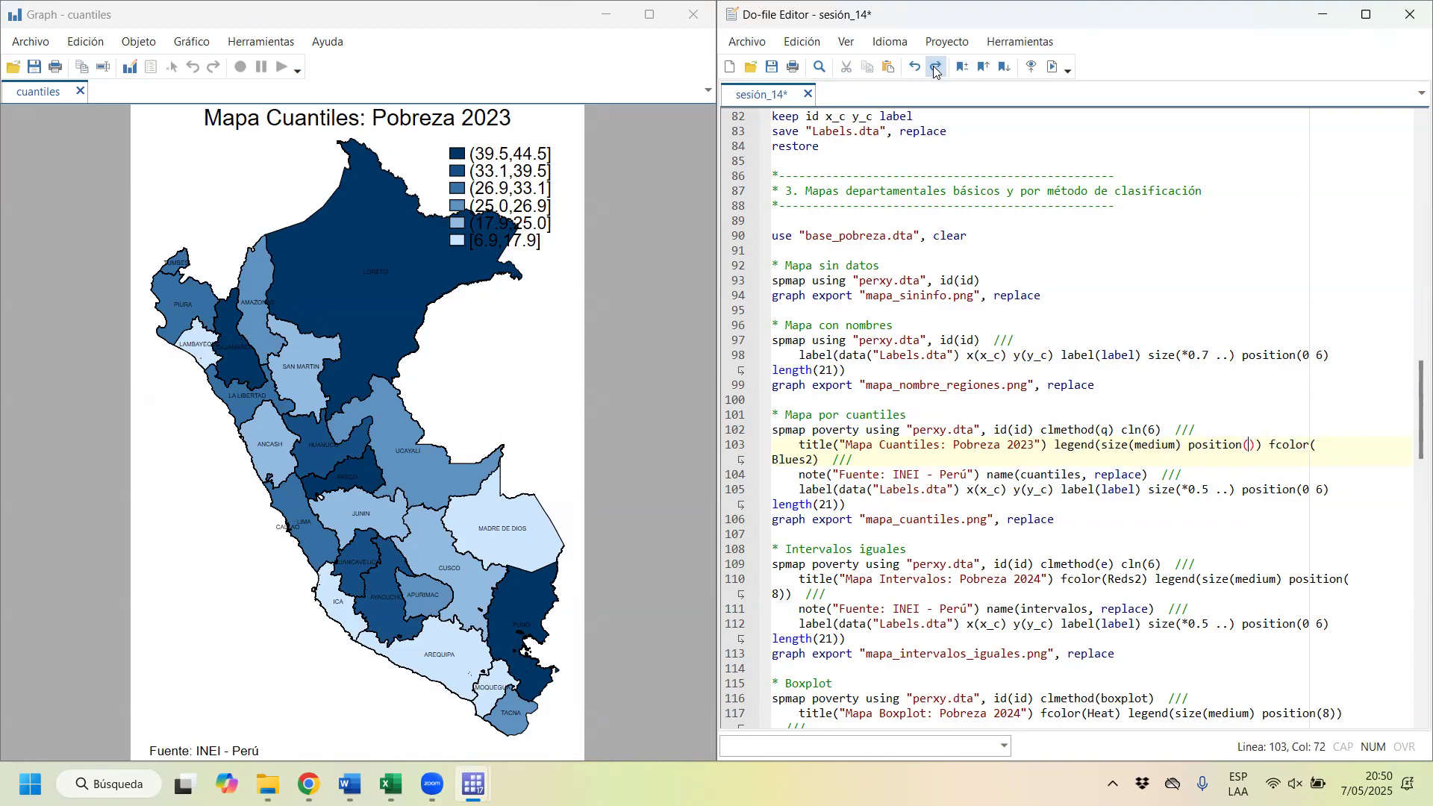
type("8")
Step: Examine the quantile map's fcolor, note, name and label options in the do-file and the map files in the Sesión 14 folder
left_click_drag(1278, 442, 818, 459)
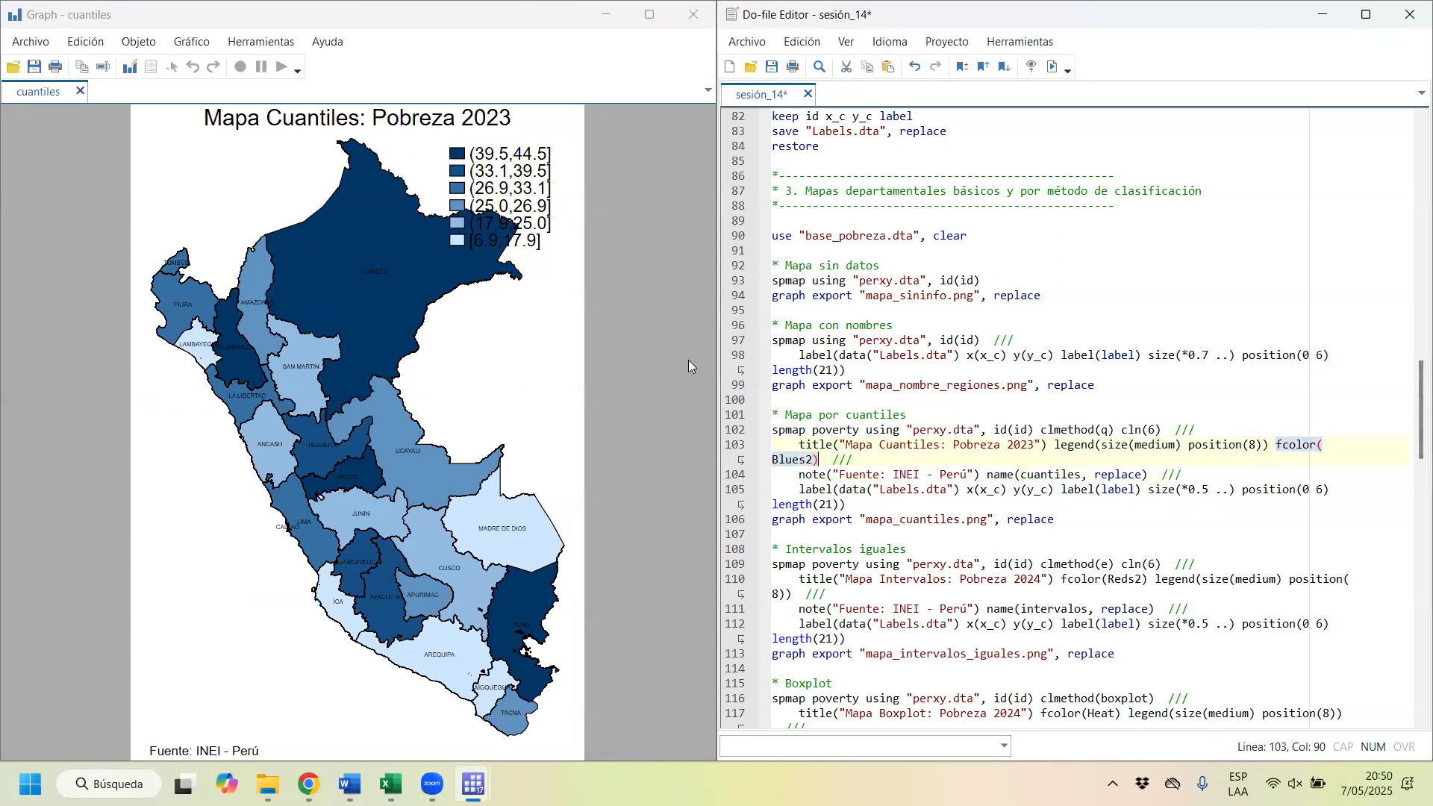
left_click(897, 472)
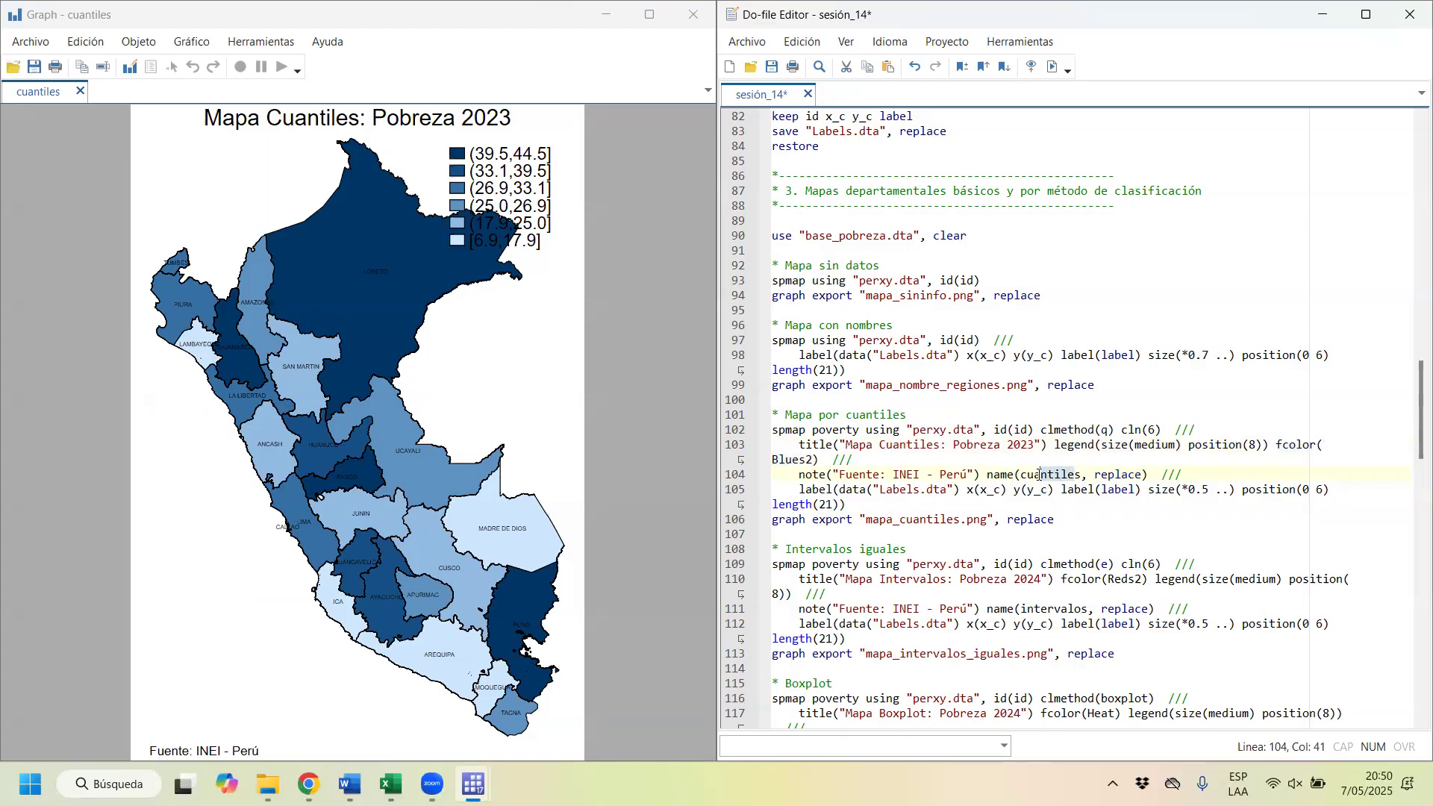
left_click(268, 784)
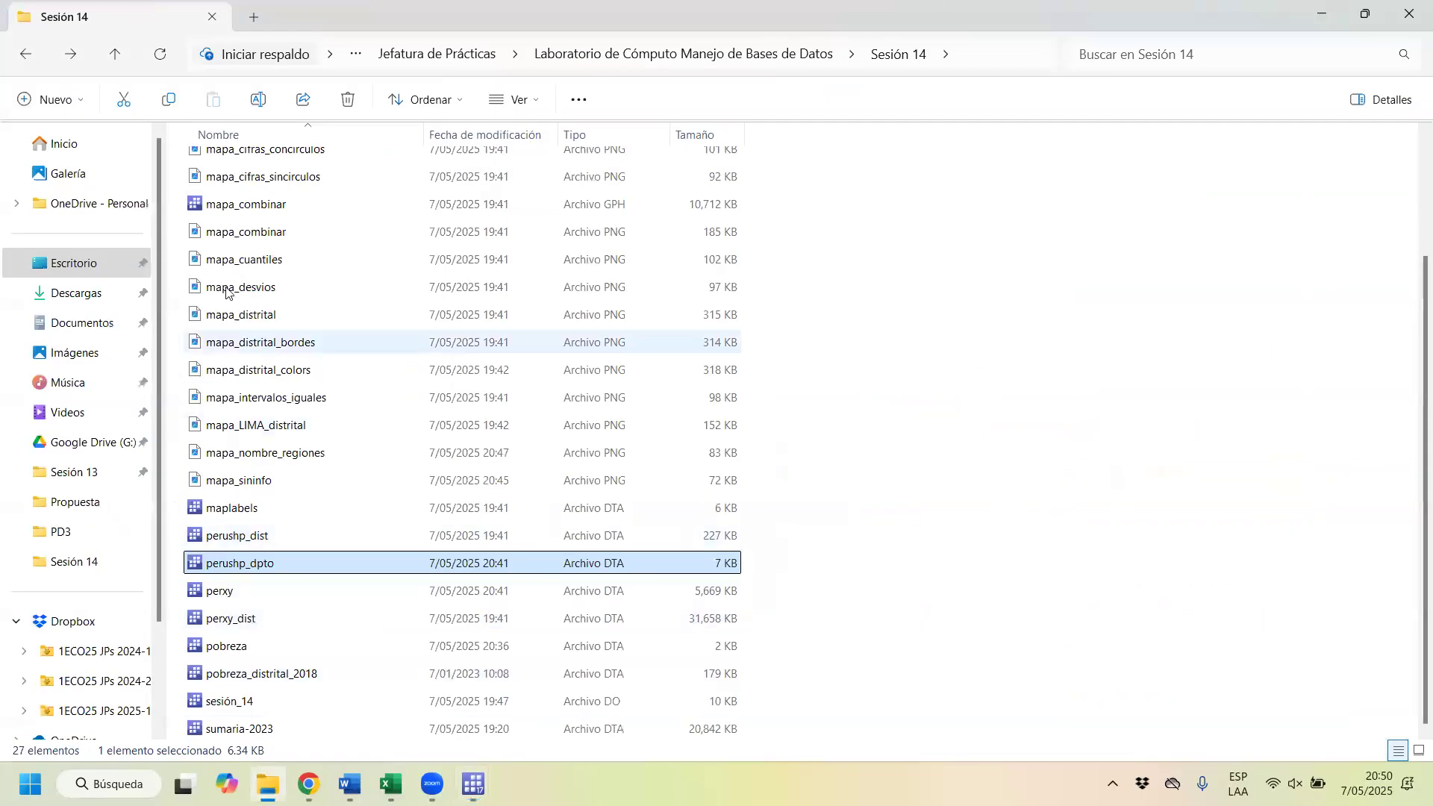
scroll(235, 237, "up", 3)
scroll(234, 354, "down", 2)
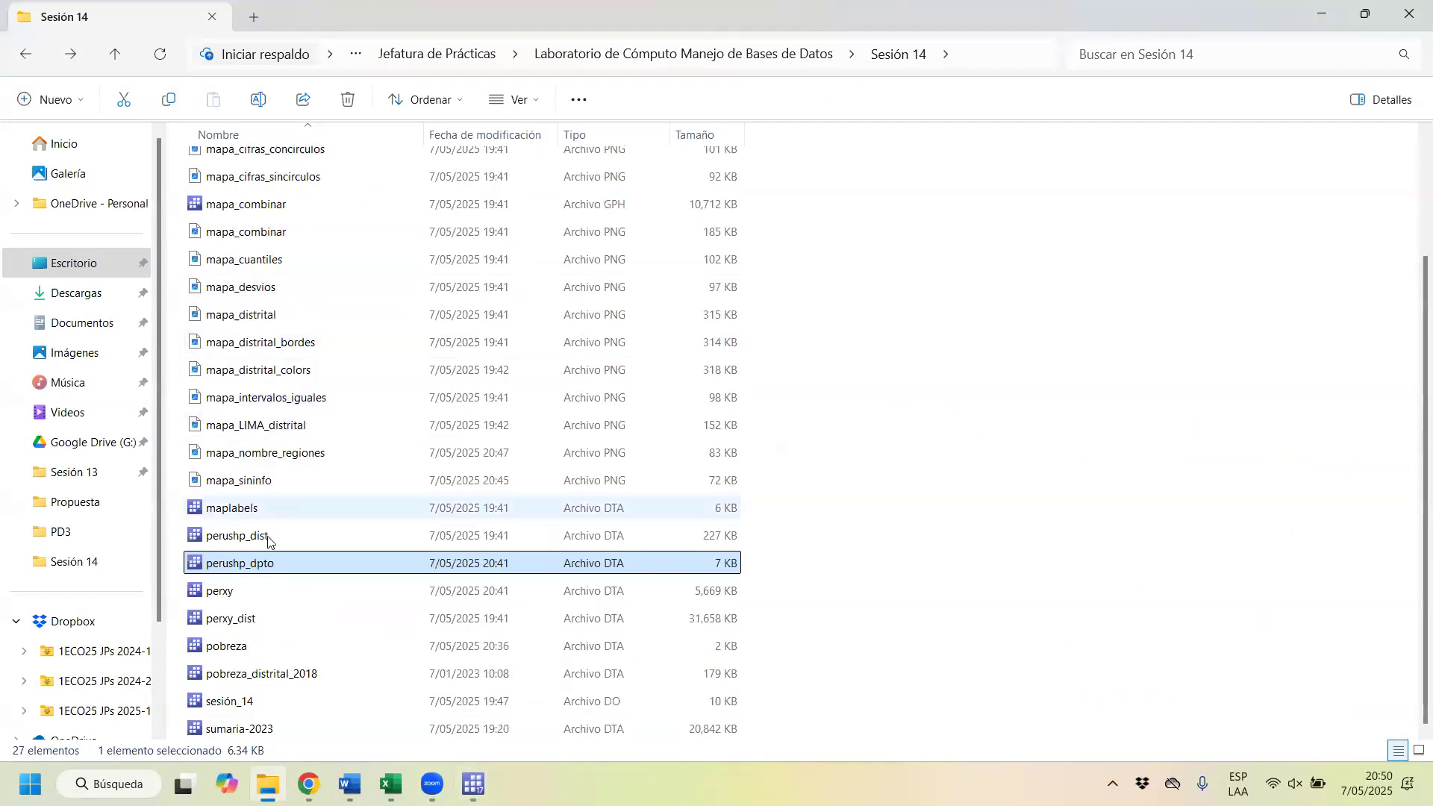
scroll(281, 509, "up", 1)
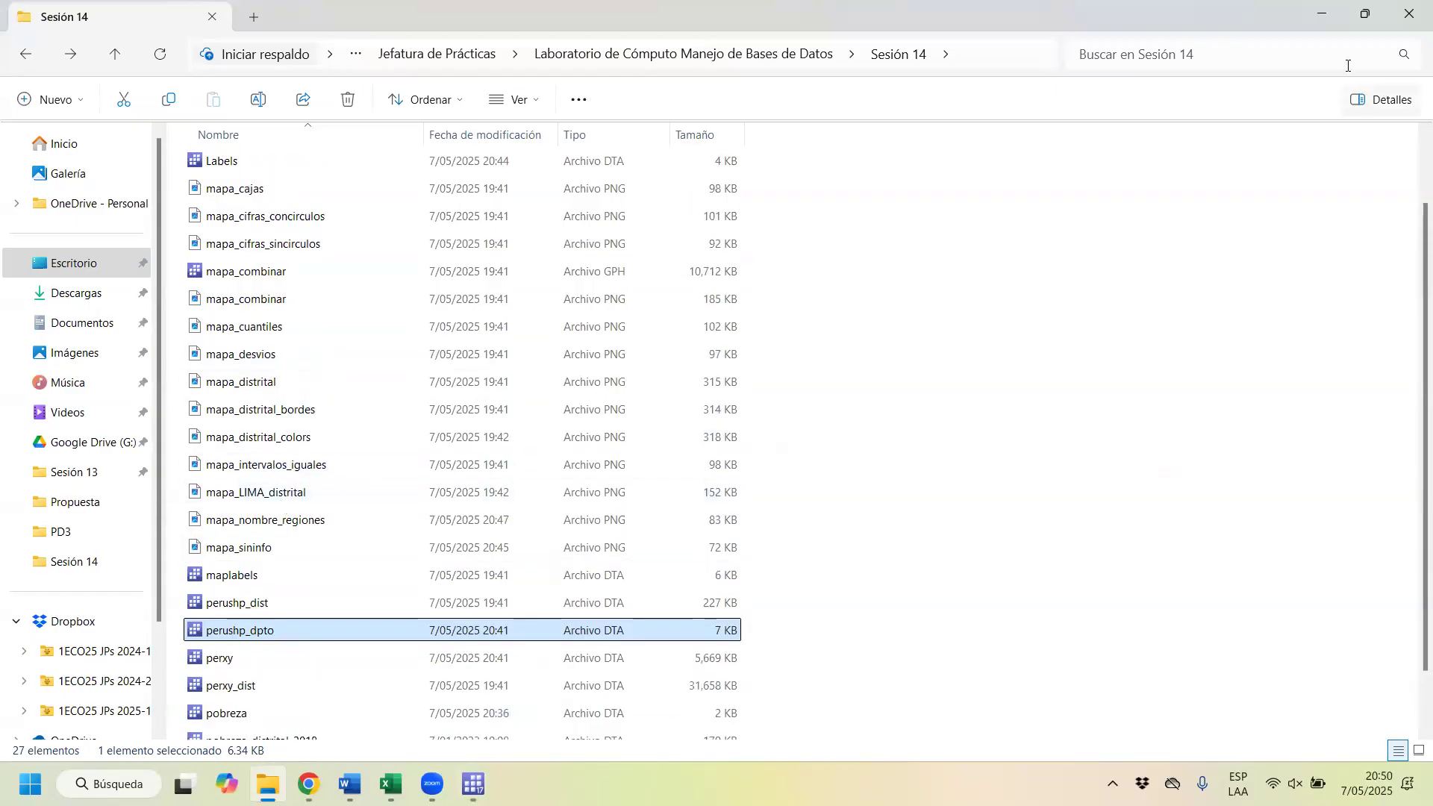
left_click(1332, 7)
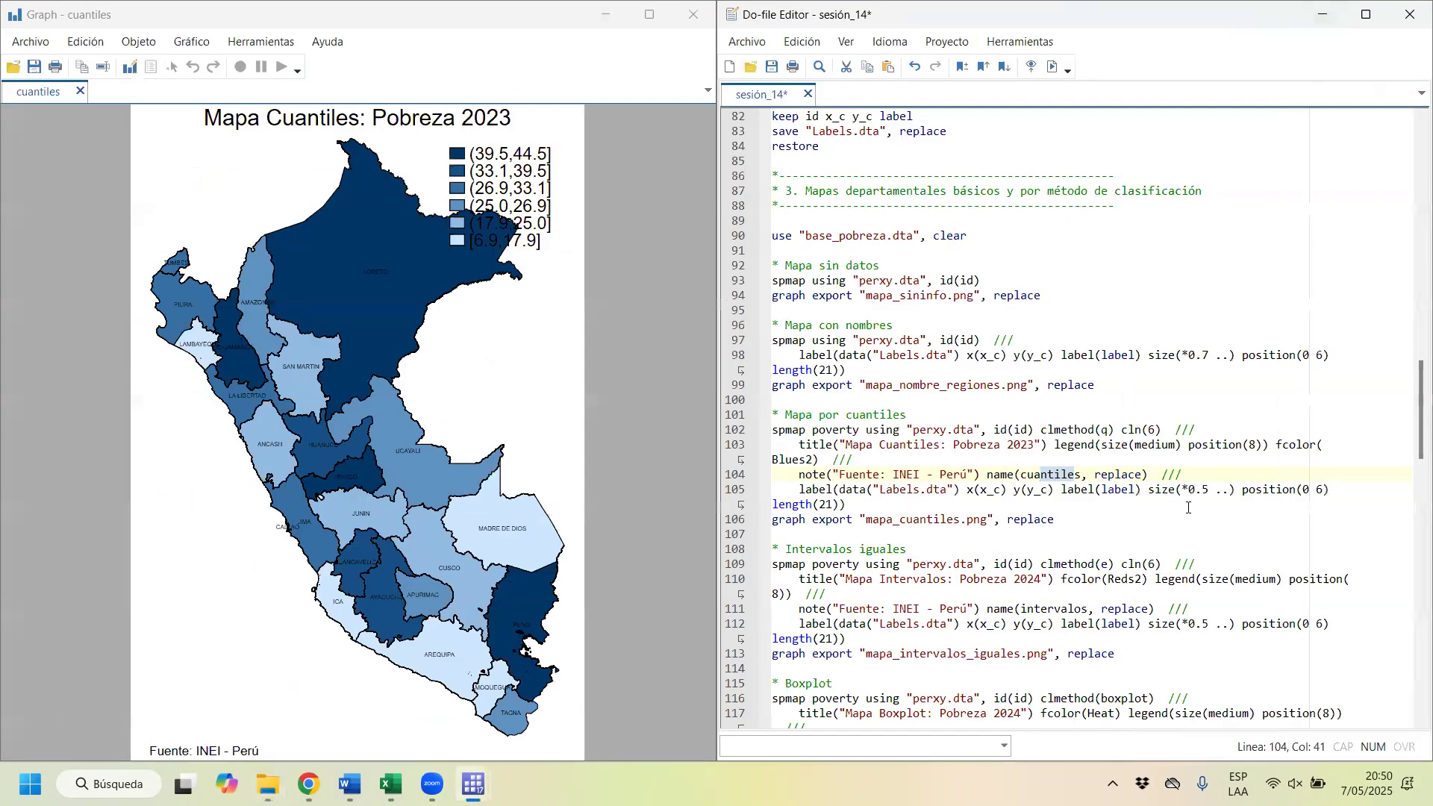
left_click_drag(799, 490, 955, 489)
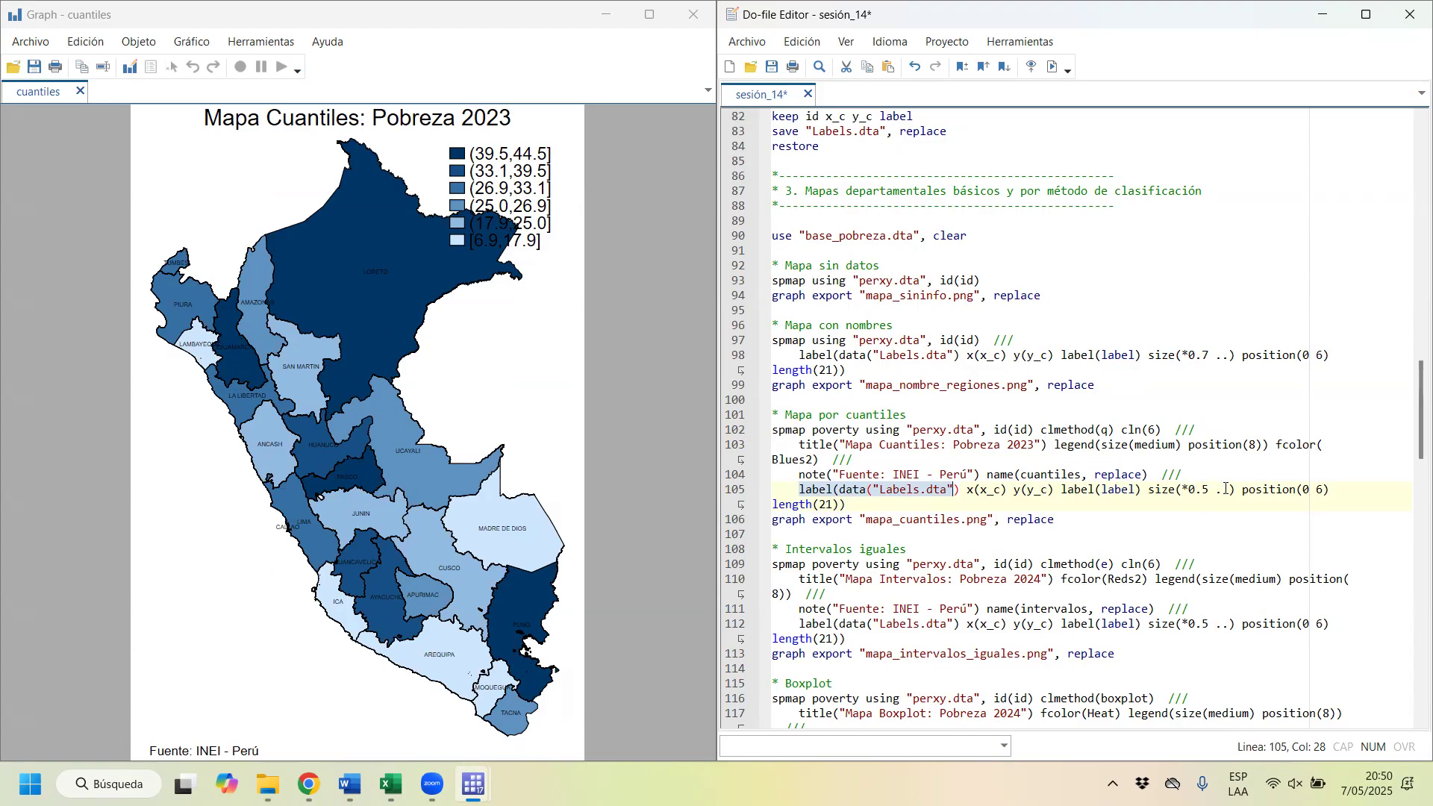
Step: Redraw the quantile map with the legend at position(8), export it as mapa_cuantiles.png with the replace option, and close the graph window
left_click_drag(772, 430, 841, 508)
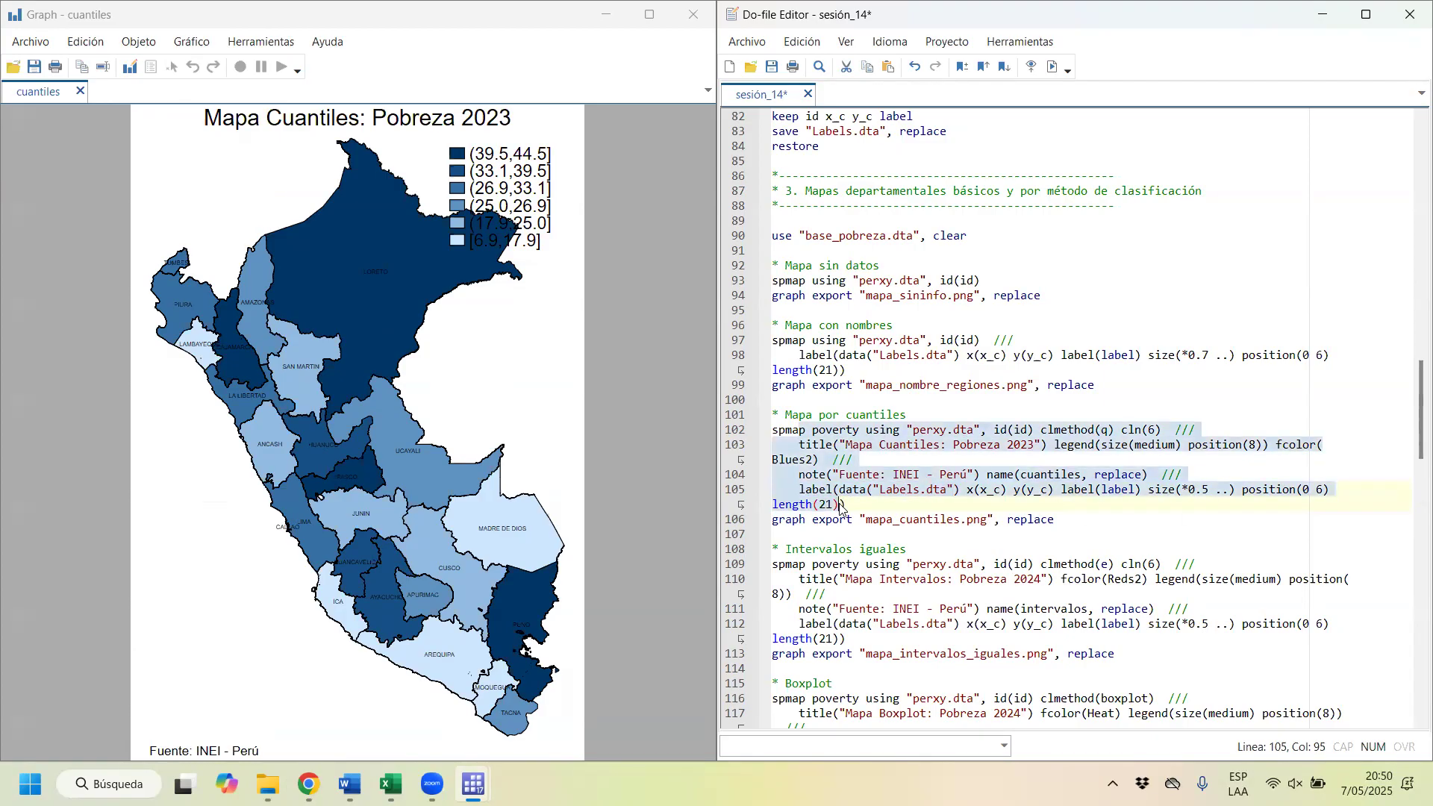
key("ctrl+d")
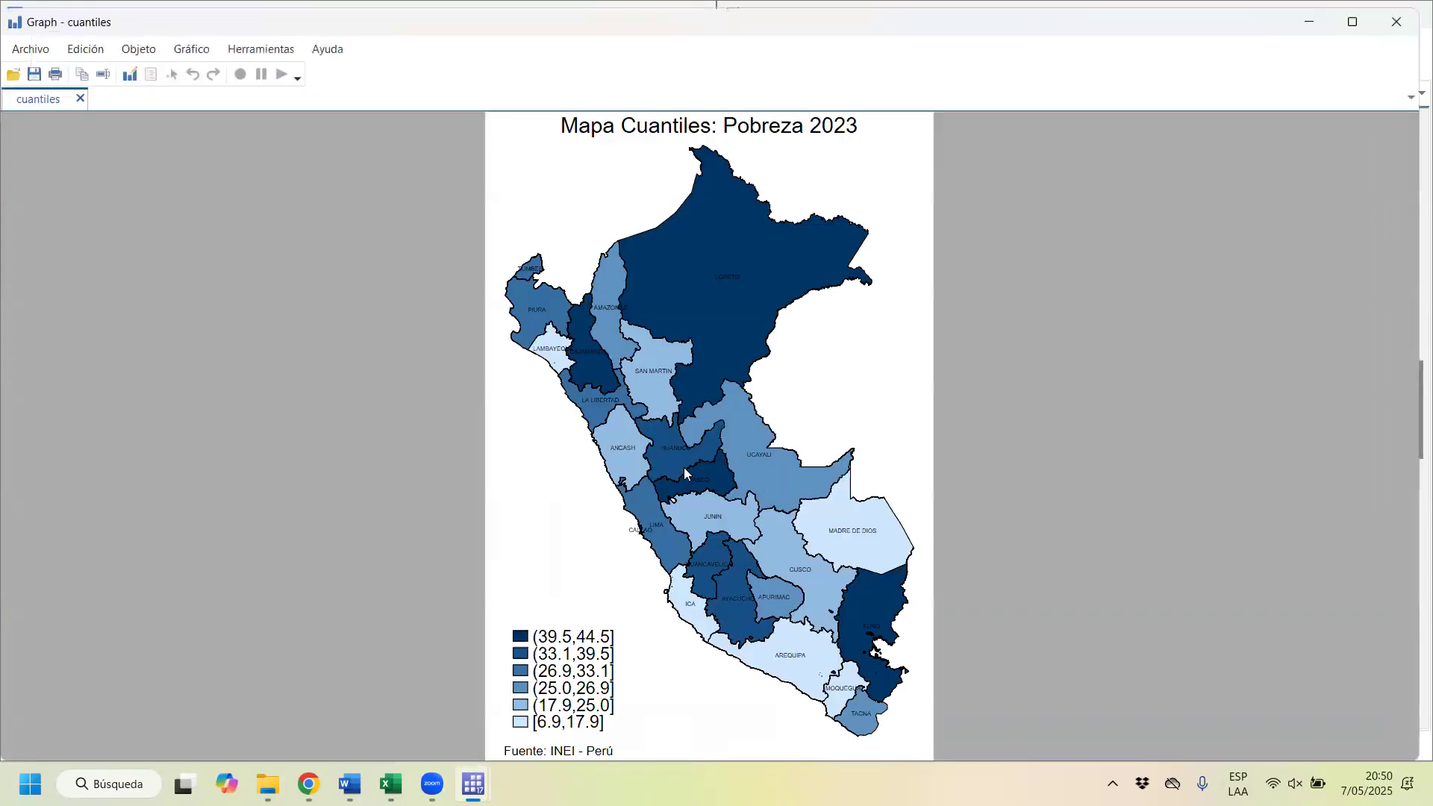
left_click(1396, 22)
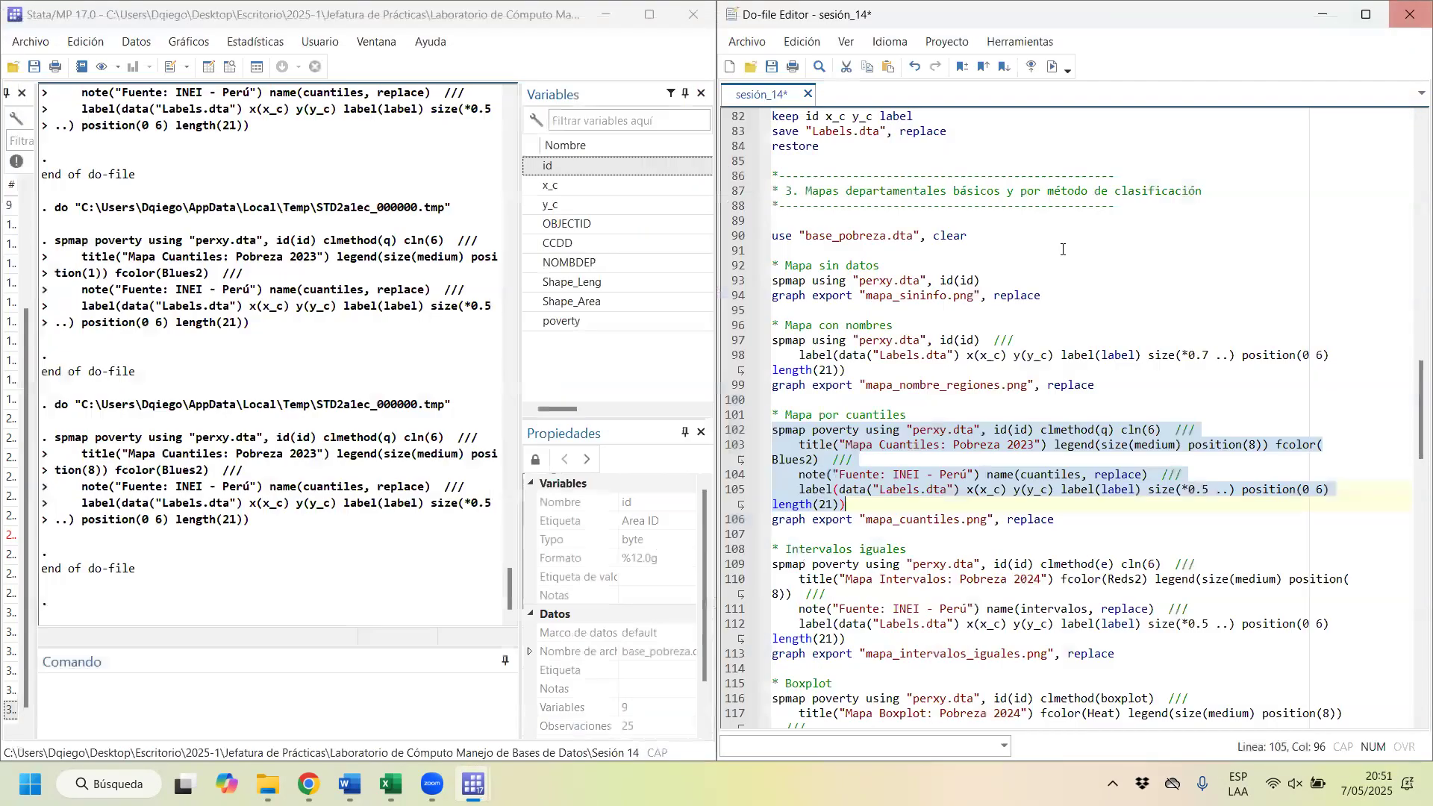
left_click_drag(799, 523, 782, 430)
key("ctrl+d")
key("ctrl+d")
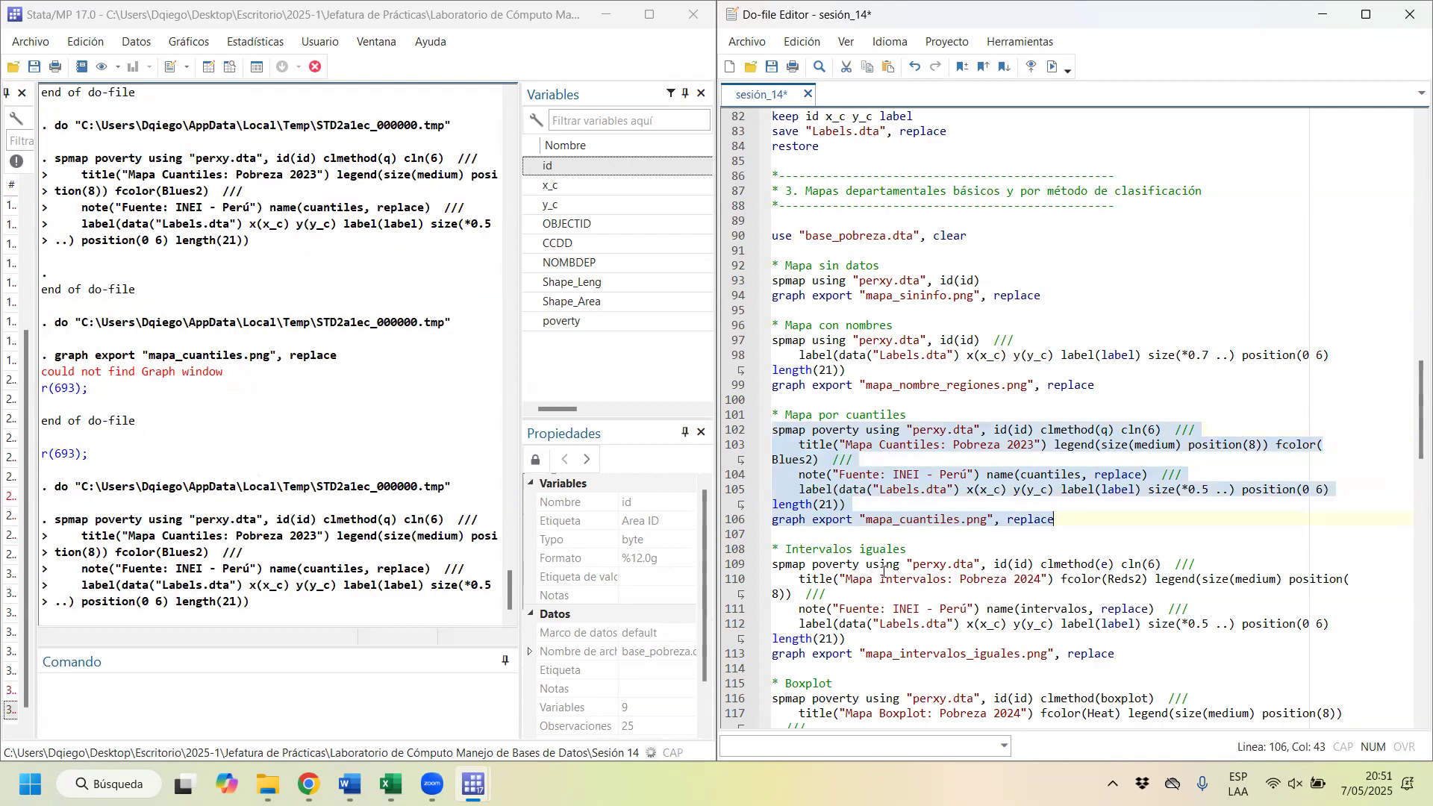
left_click(1397, 30)
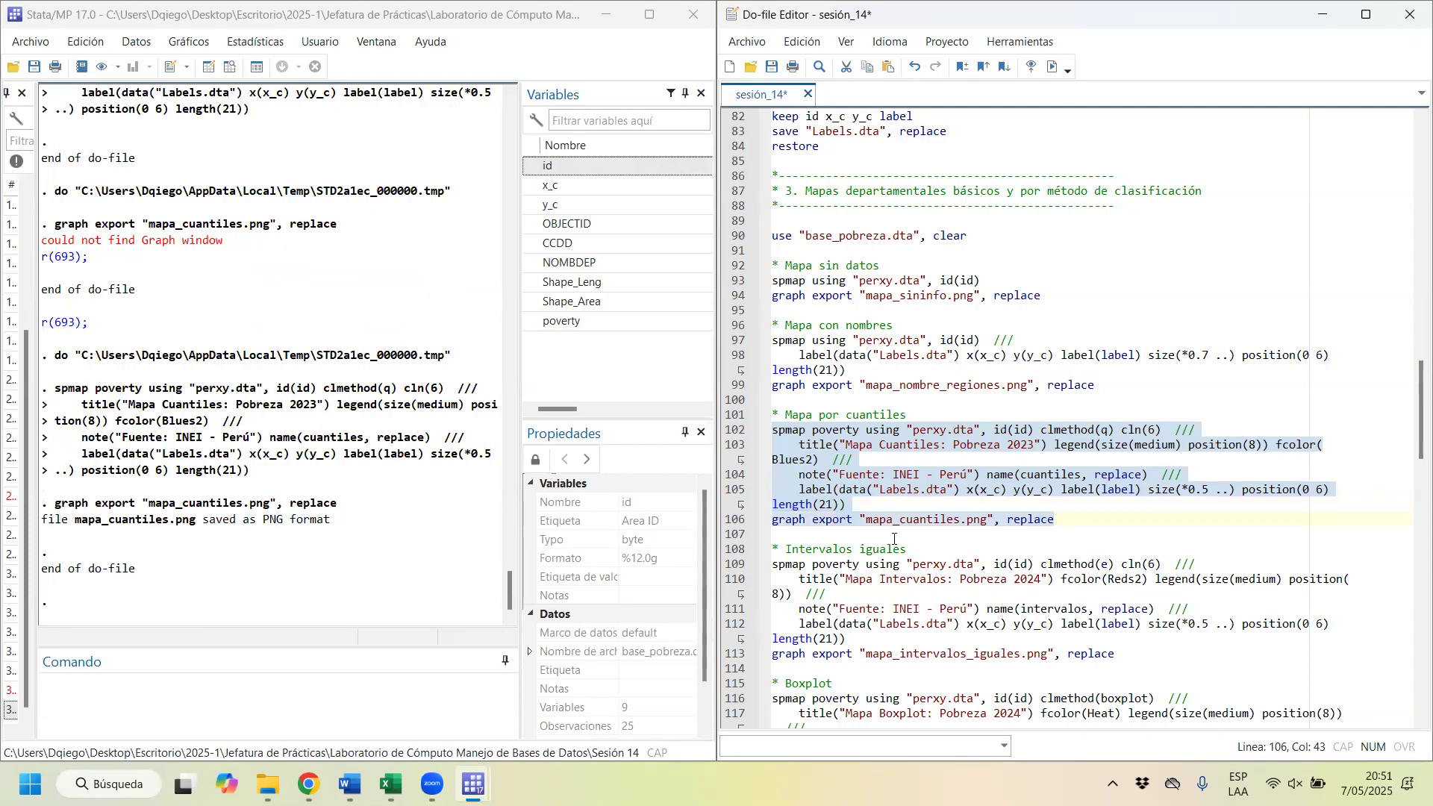
Step: Draw the equal-interval poverty map with clmethod(e), cln(6), fcolor(Reds2) and name(intervalos, replace), and place the graph window beside the do-file
scroll(876, 481, "down", 2)
left_click_drag(789, 460, 989, 464)
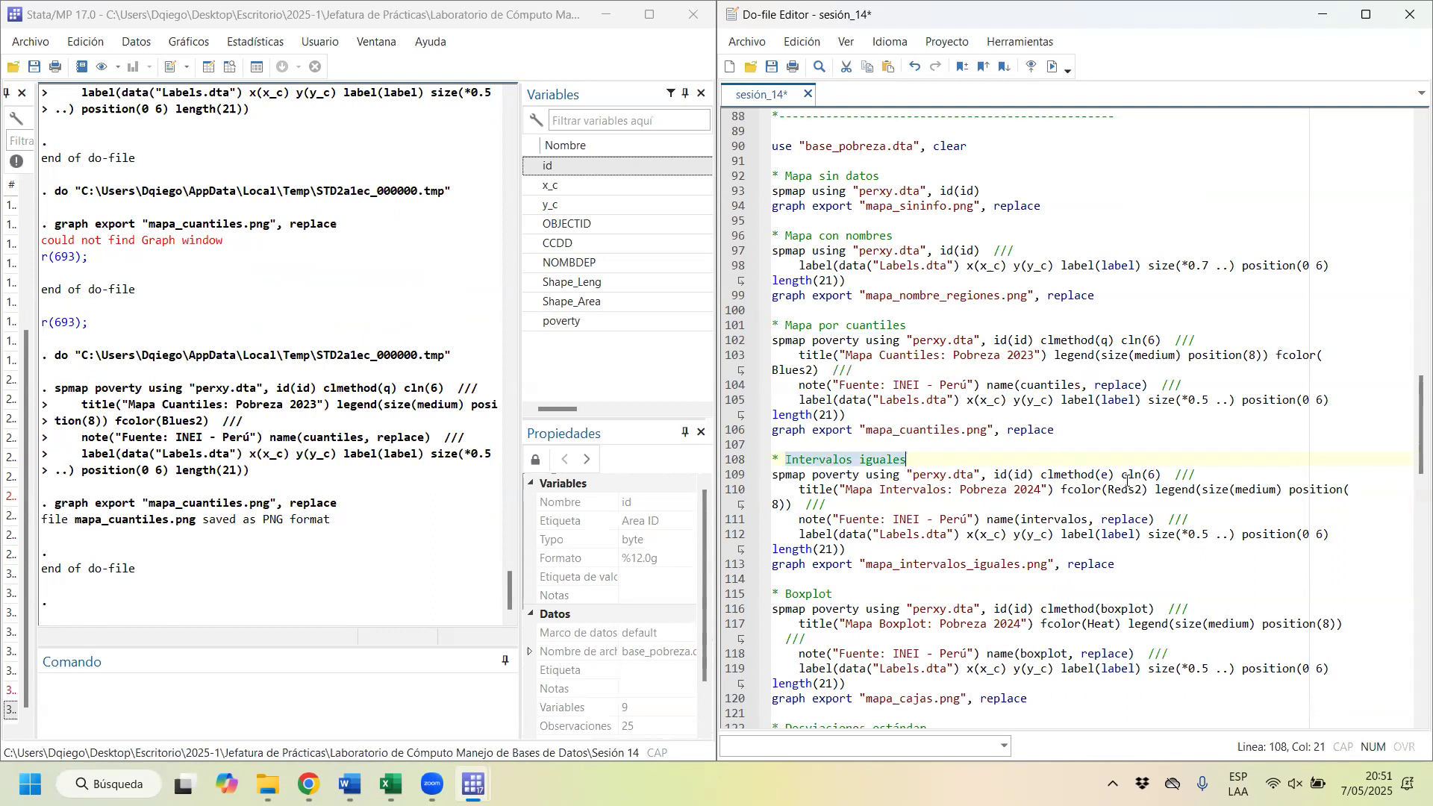
left_click_drag(1120, 475, 1039, 472)
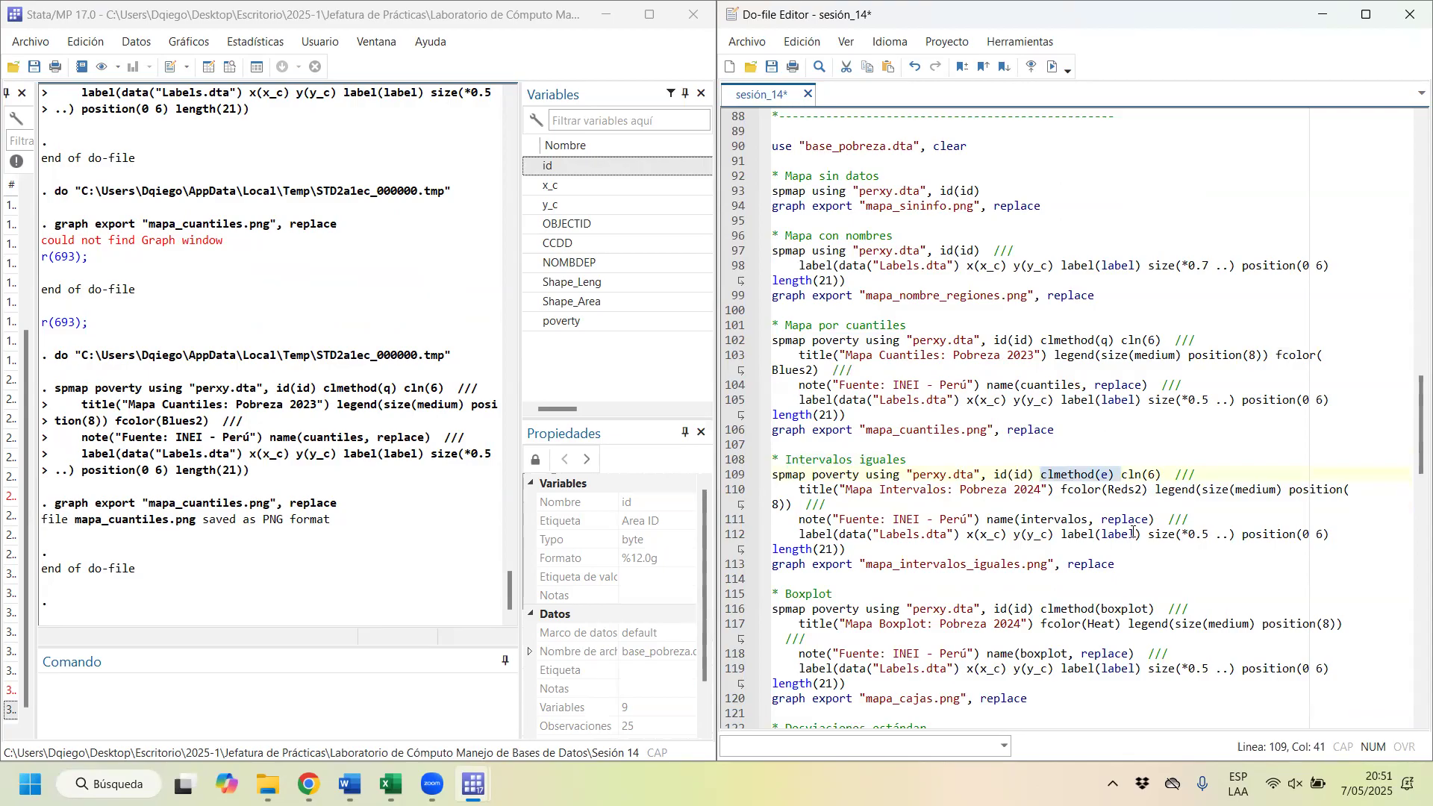
left_click(1109, 474)
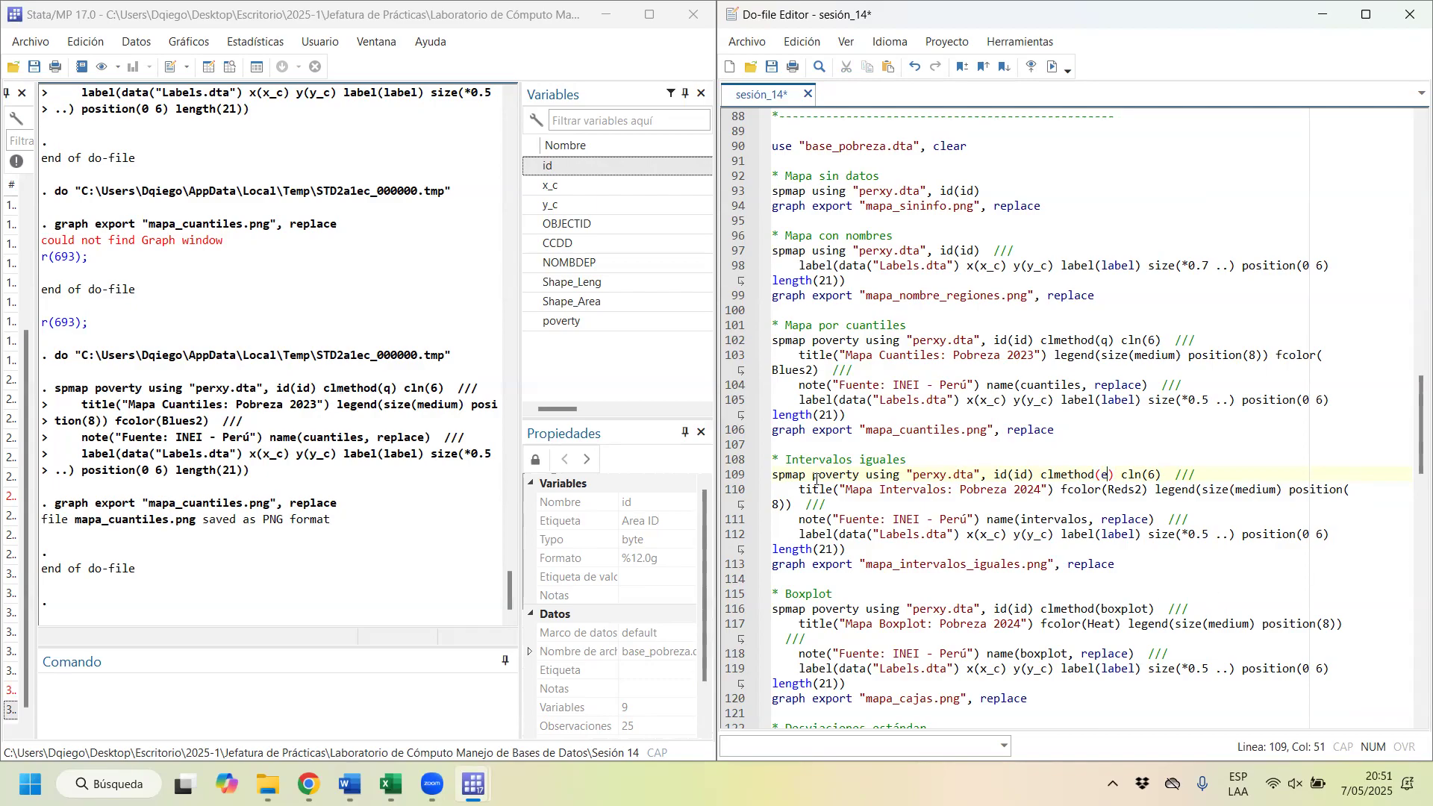
left_click_drag(813, 474, 838, 555)
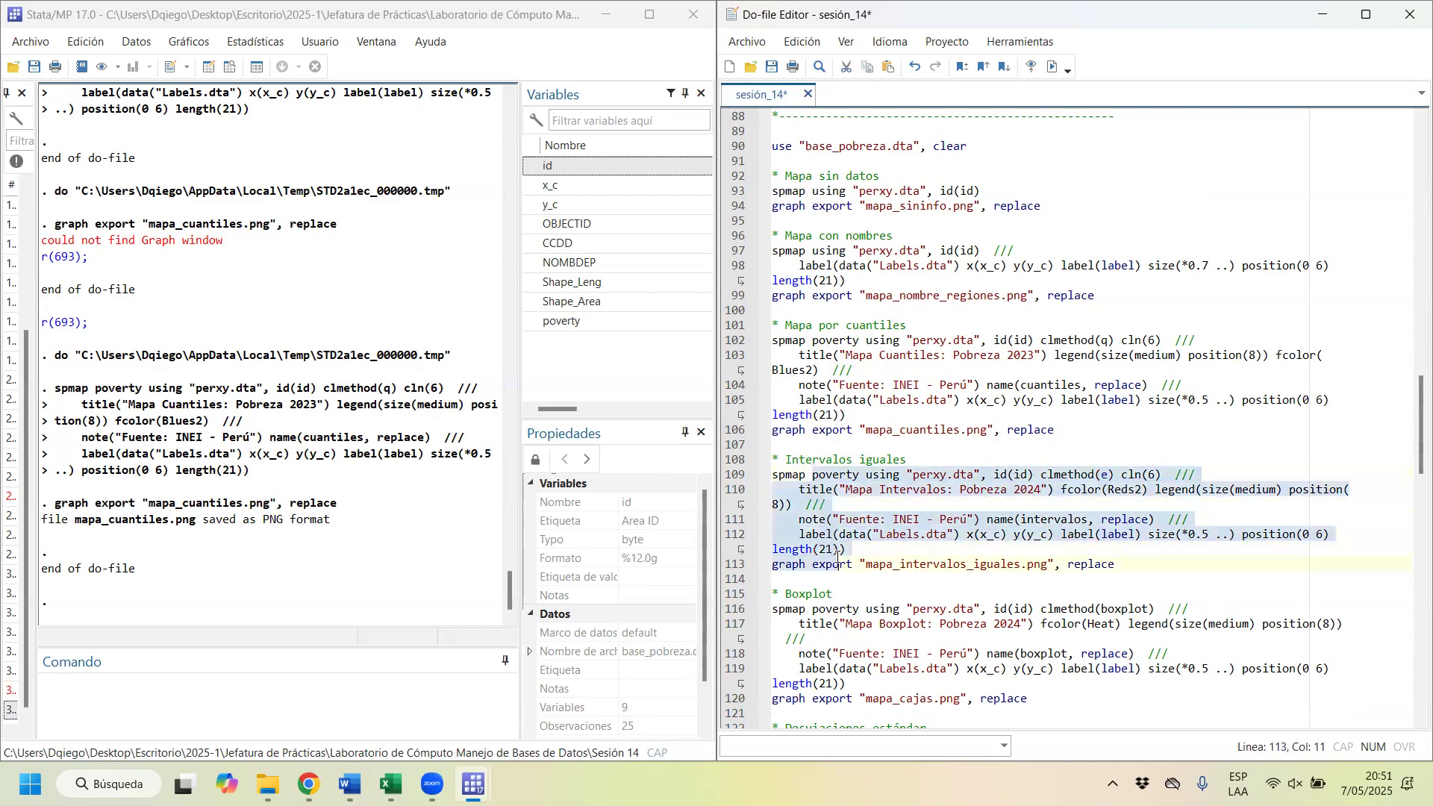
key("ctrl+d")
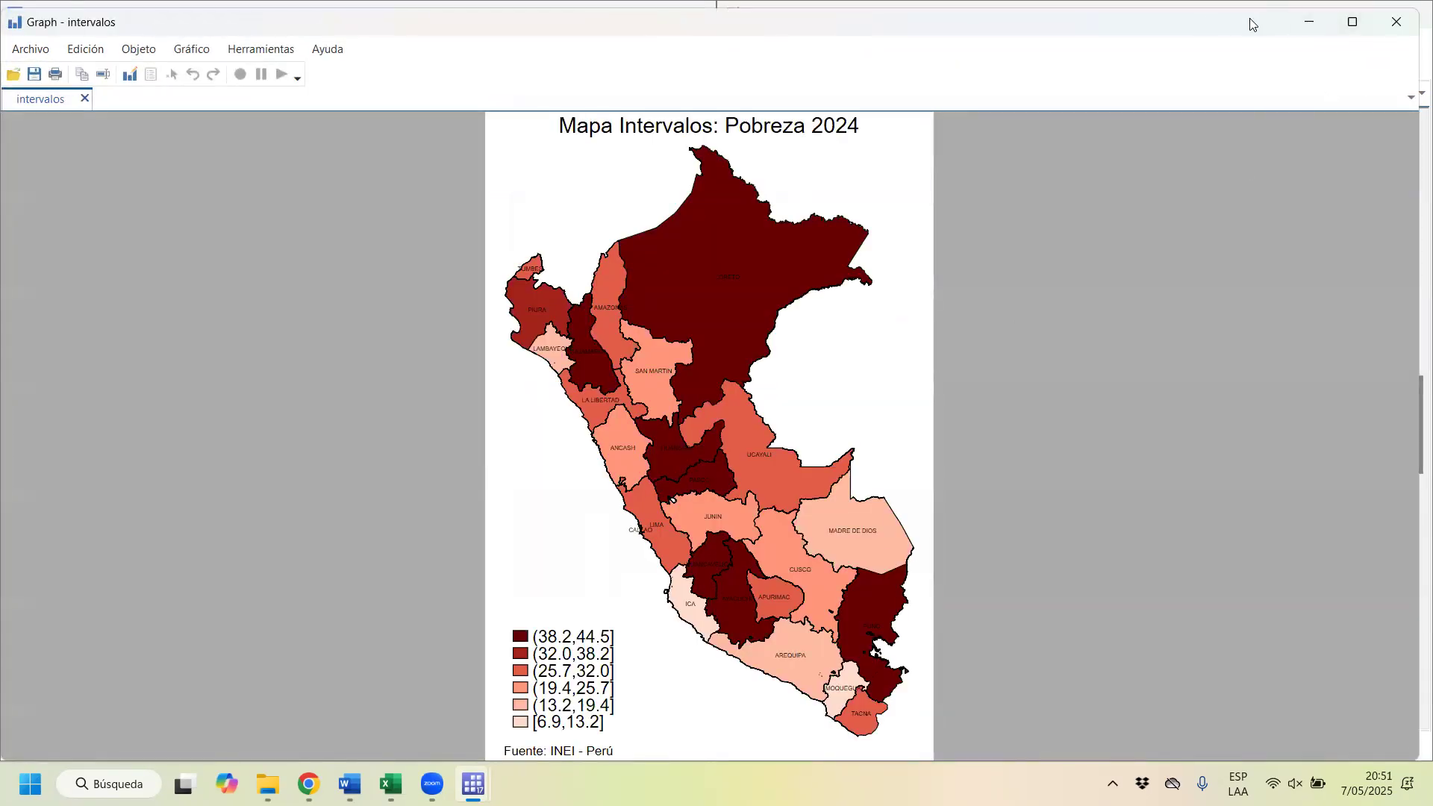
key("super+Left")
Step: Change the equal-interval map's fill palette in the do-file to fcolor(Blues2)
left_click(1167, 476)
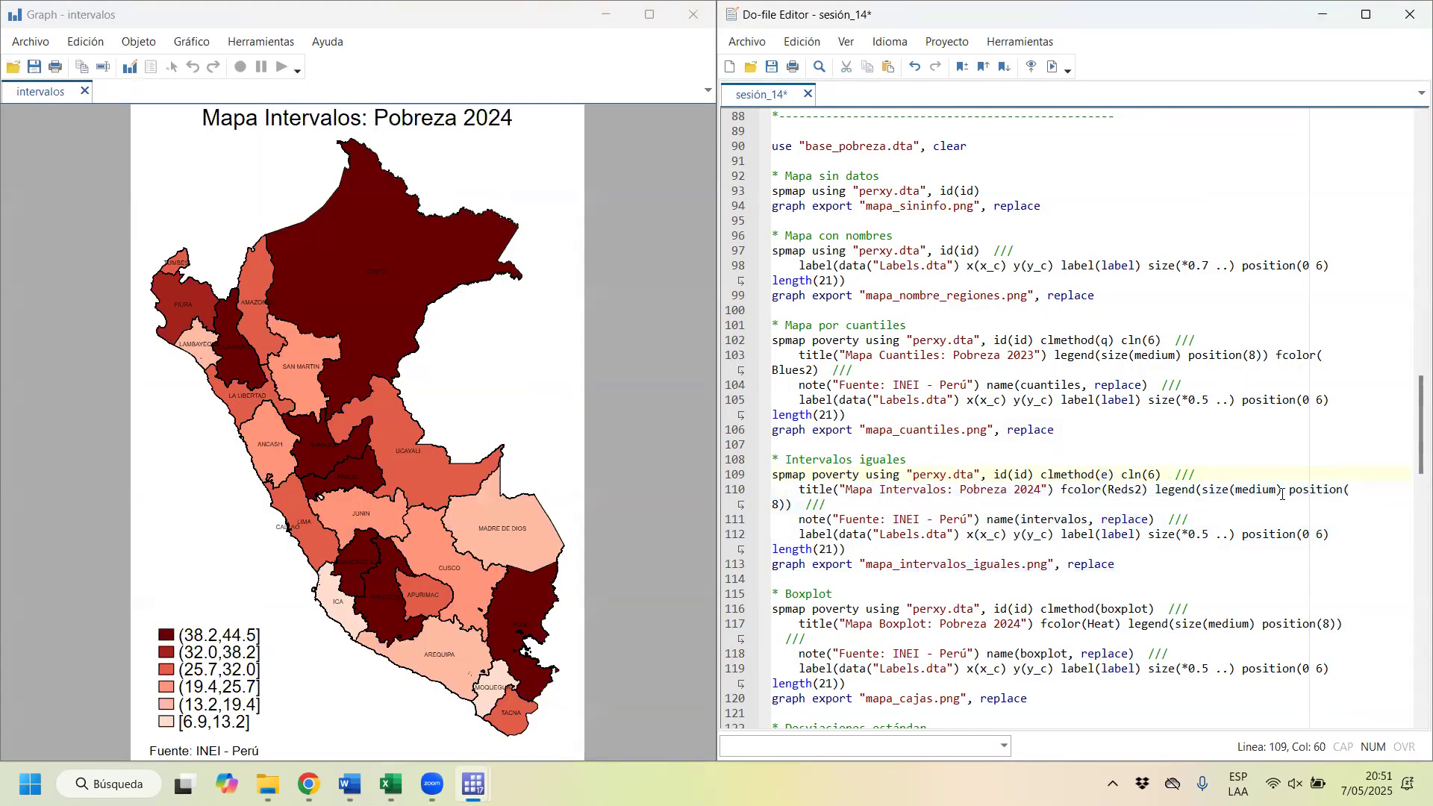
left_click_drag(1136, 493, 1107, 492)
left_click(1127, 491)
key("BackSpace")
key("BackSpace")
key("BackSpace")
key("BackSpace")
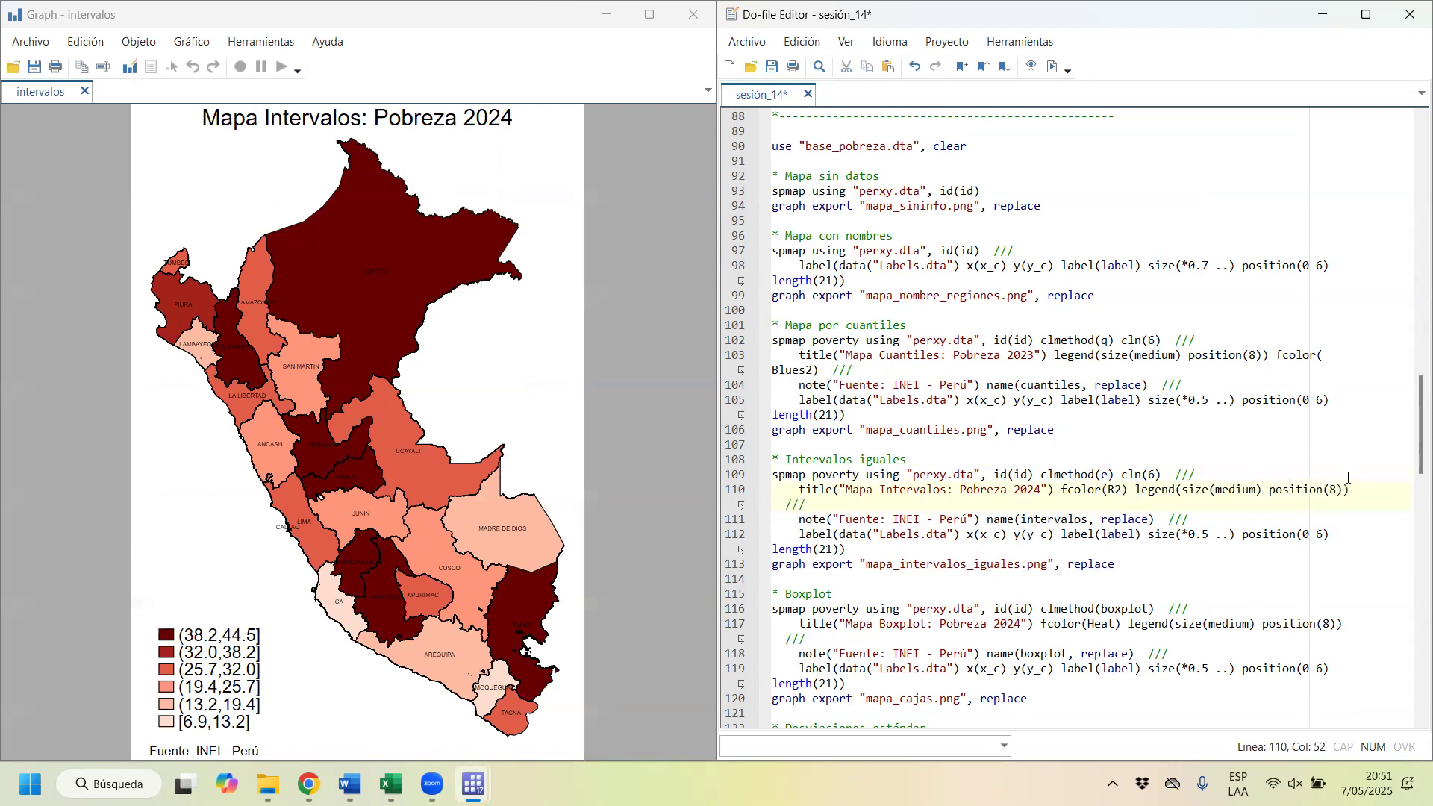
key("Caps_Lock")
type("B")
key("Caps_Lock")
type("lues")
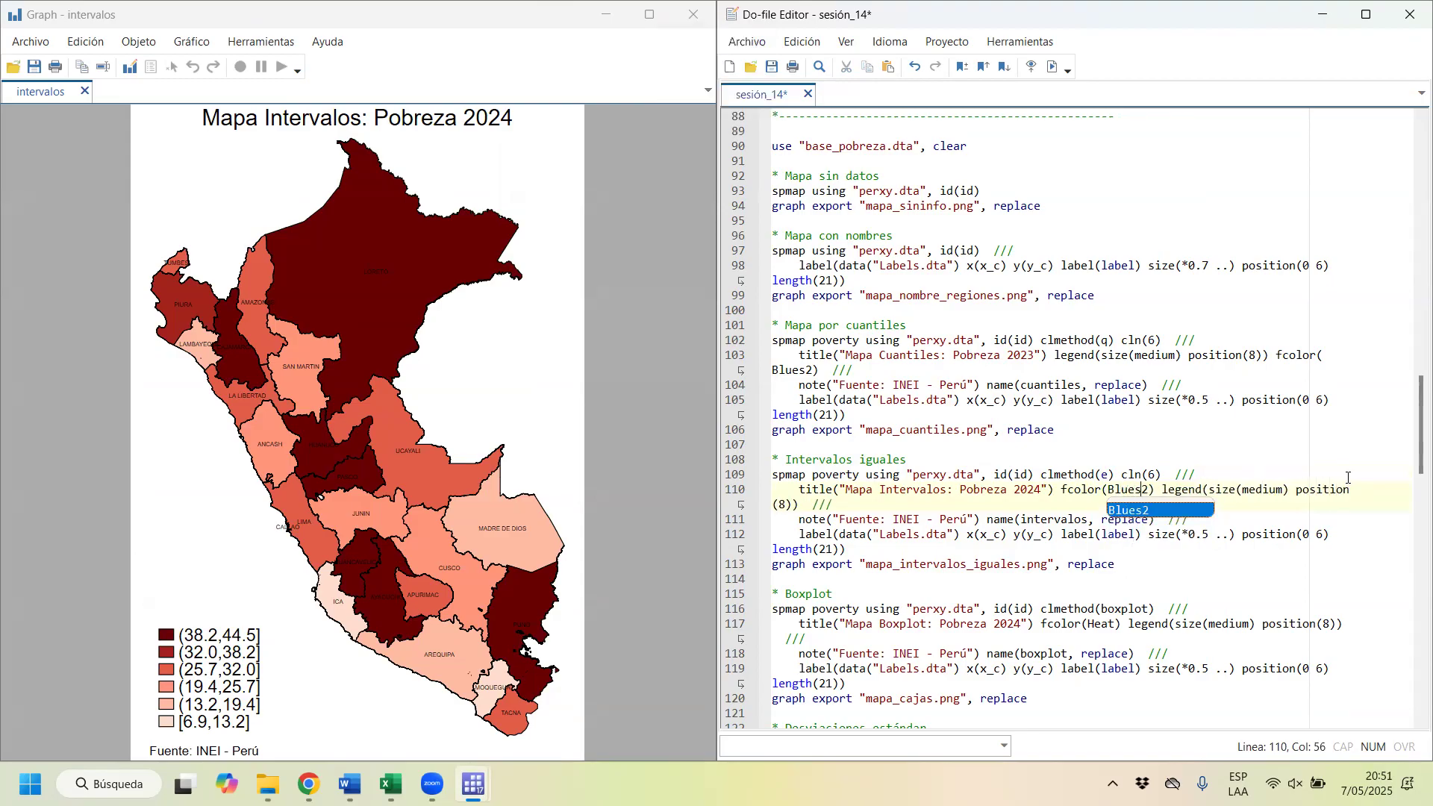
Step: Redraw the equal-interval map in Blues2, export it as mapa_intervalos_iguales.png with replace, and place the graph window beside the do-file
left_click_drag(884, 470, 888, 569)
key("ctrl+d")
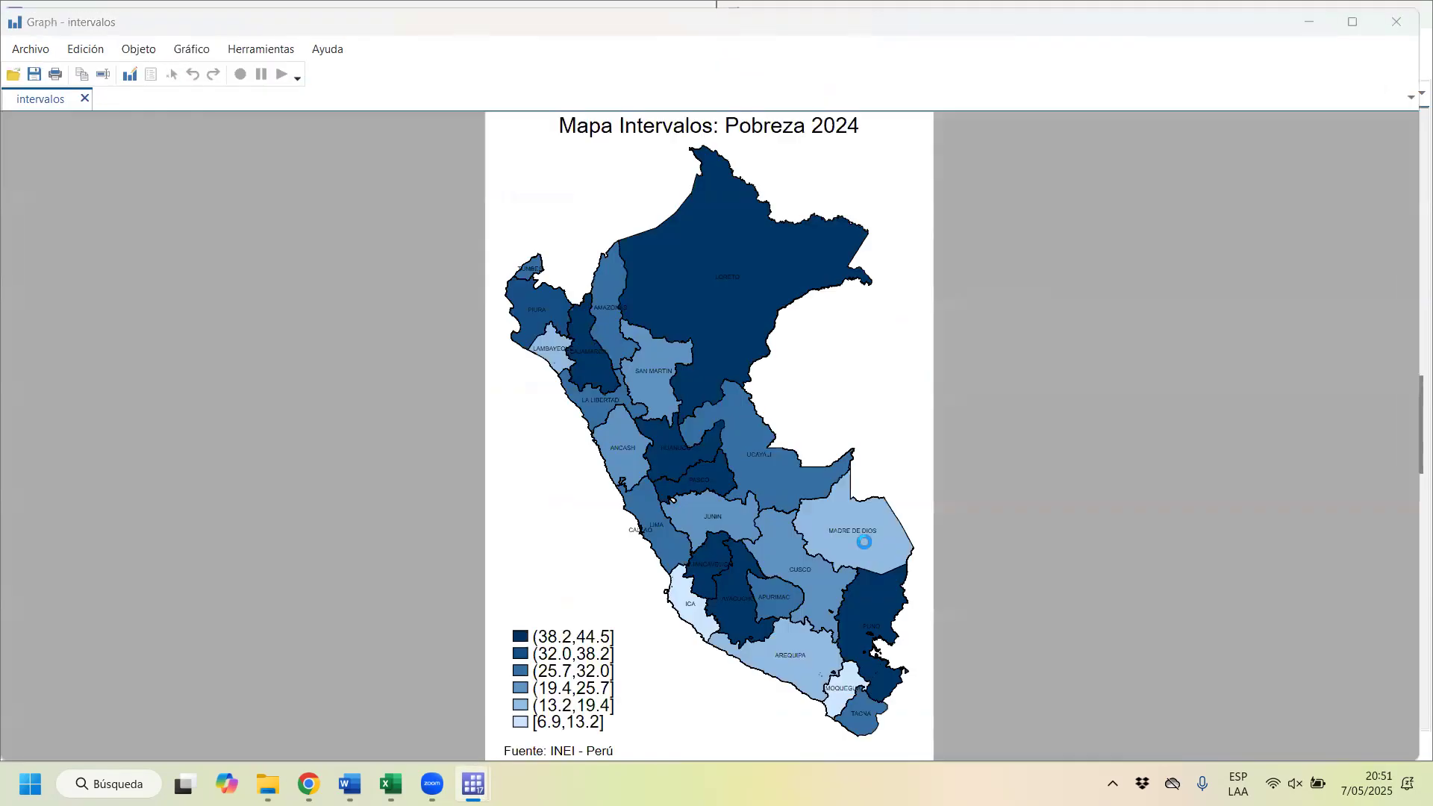
left_click_drag(1084, 13, 1084, 201)
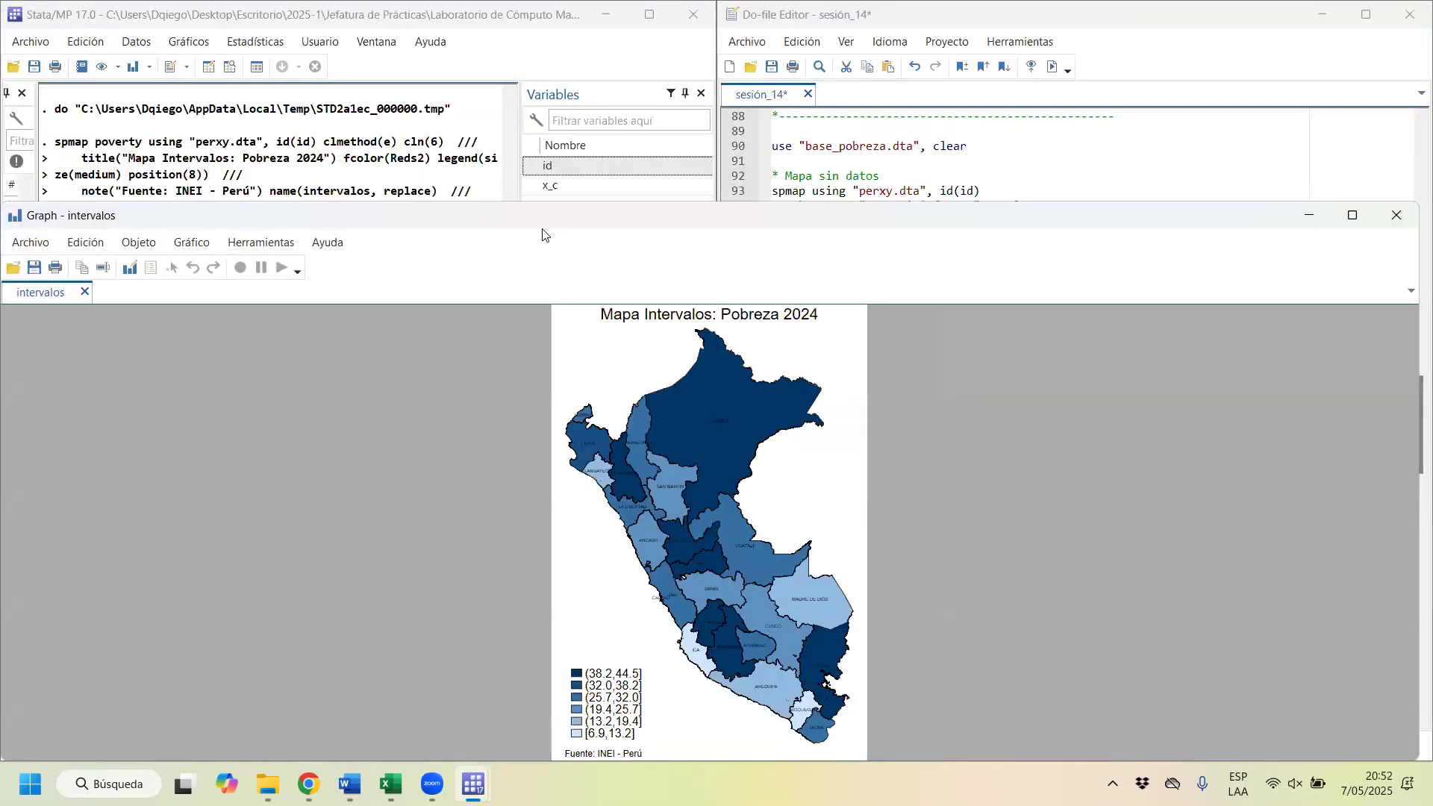
key("super+Left")
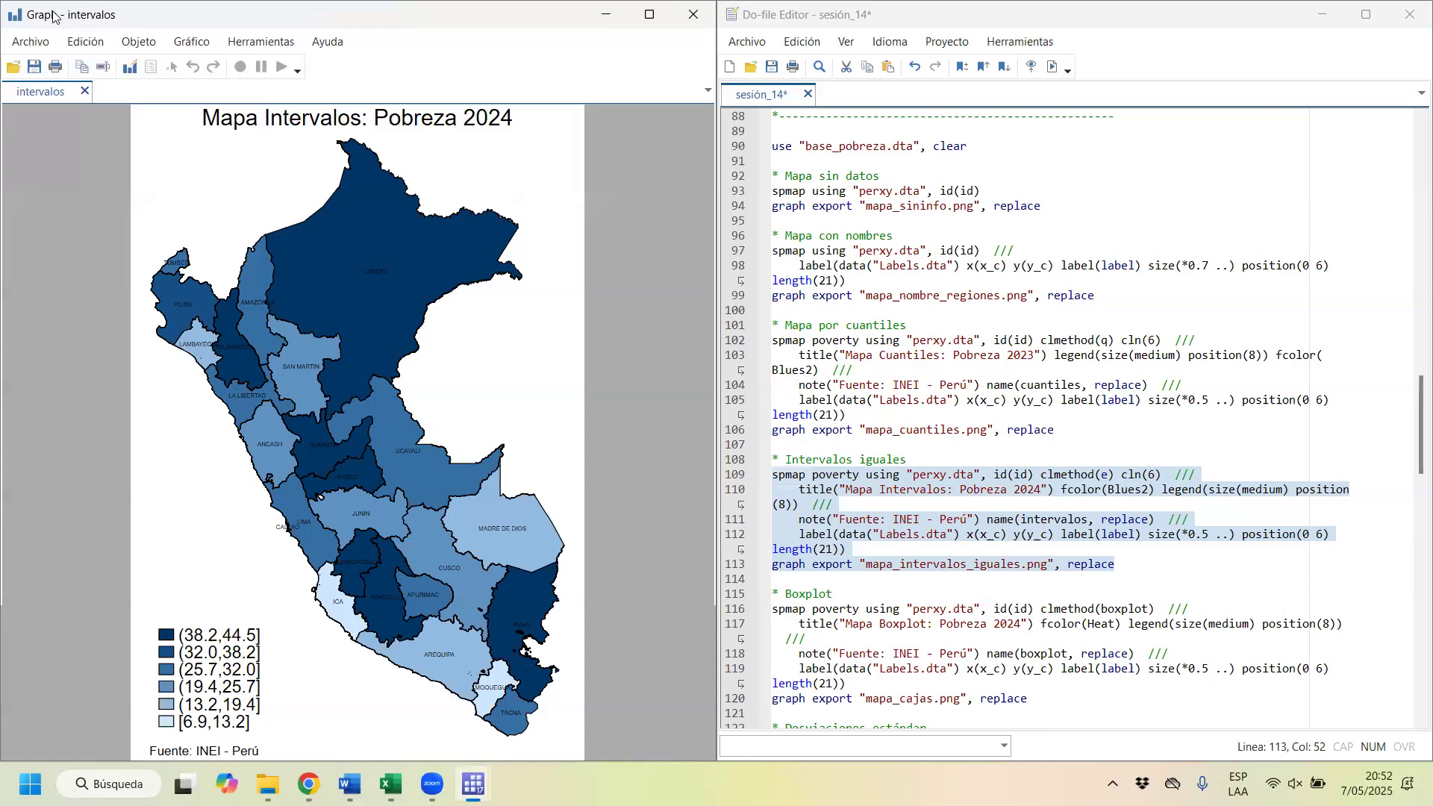
Step: Close the equal-interval graph window and set that map's fill palette in the do-file to fcolor(Reds2)
left_click_drag(53, 13, 114, 181)
left_click(1403, 182)
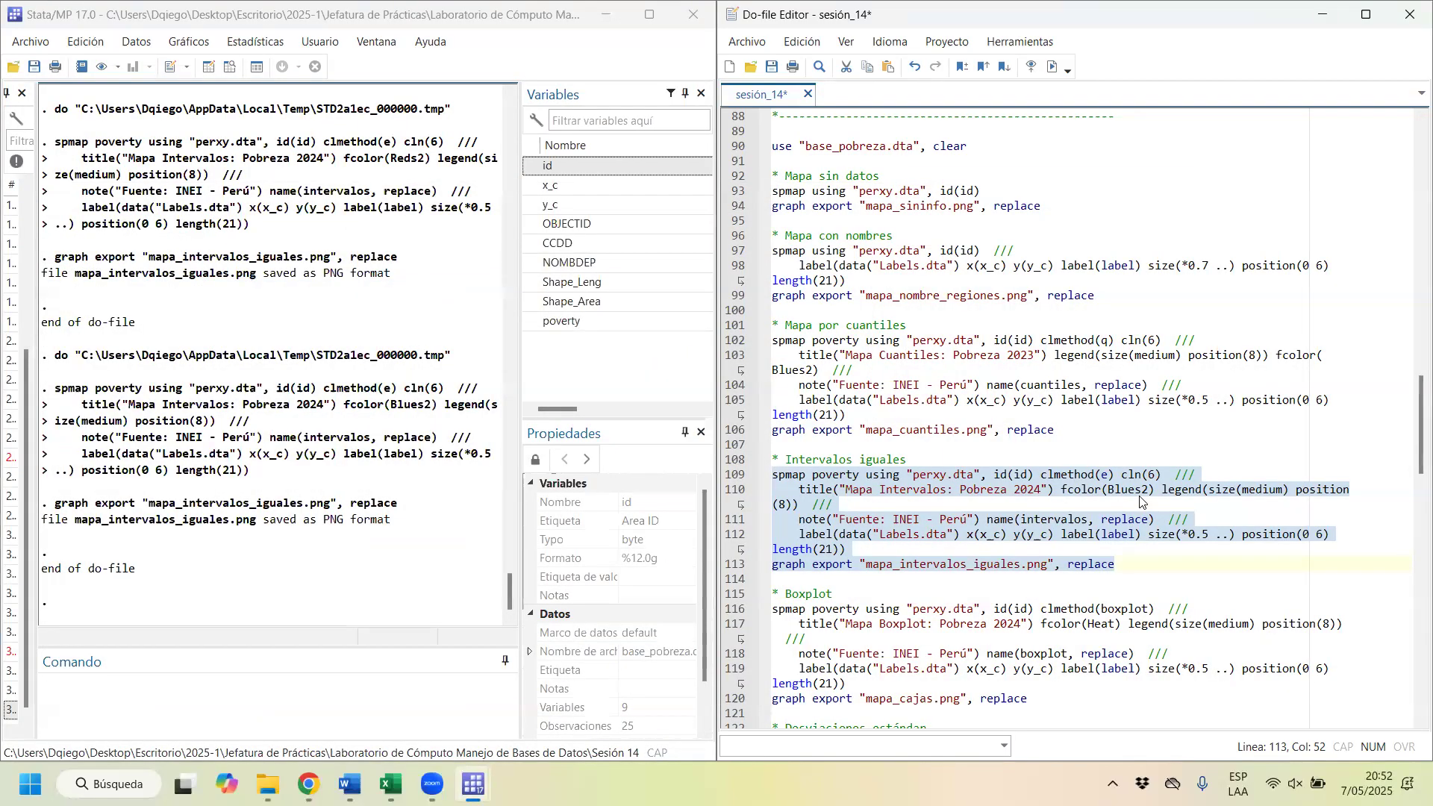
left_click(1164, 503)
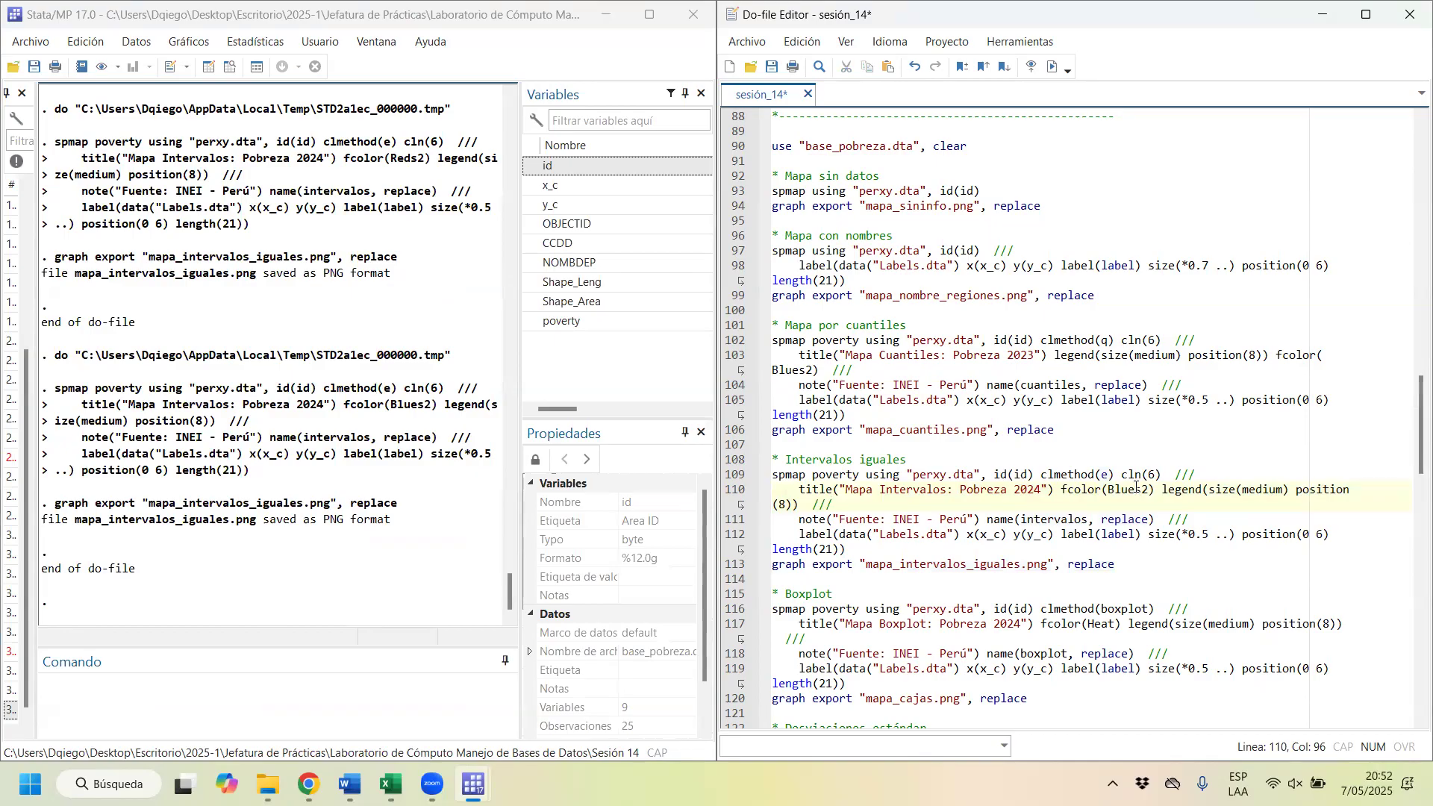
left_click_drag(1149, 490, 1107, 490)
key("Caps_Lock")
key("Caps_Lock")
key("Caps_Lock")
type("R")
key("Caps_Lock")
type("eds")
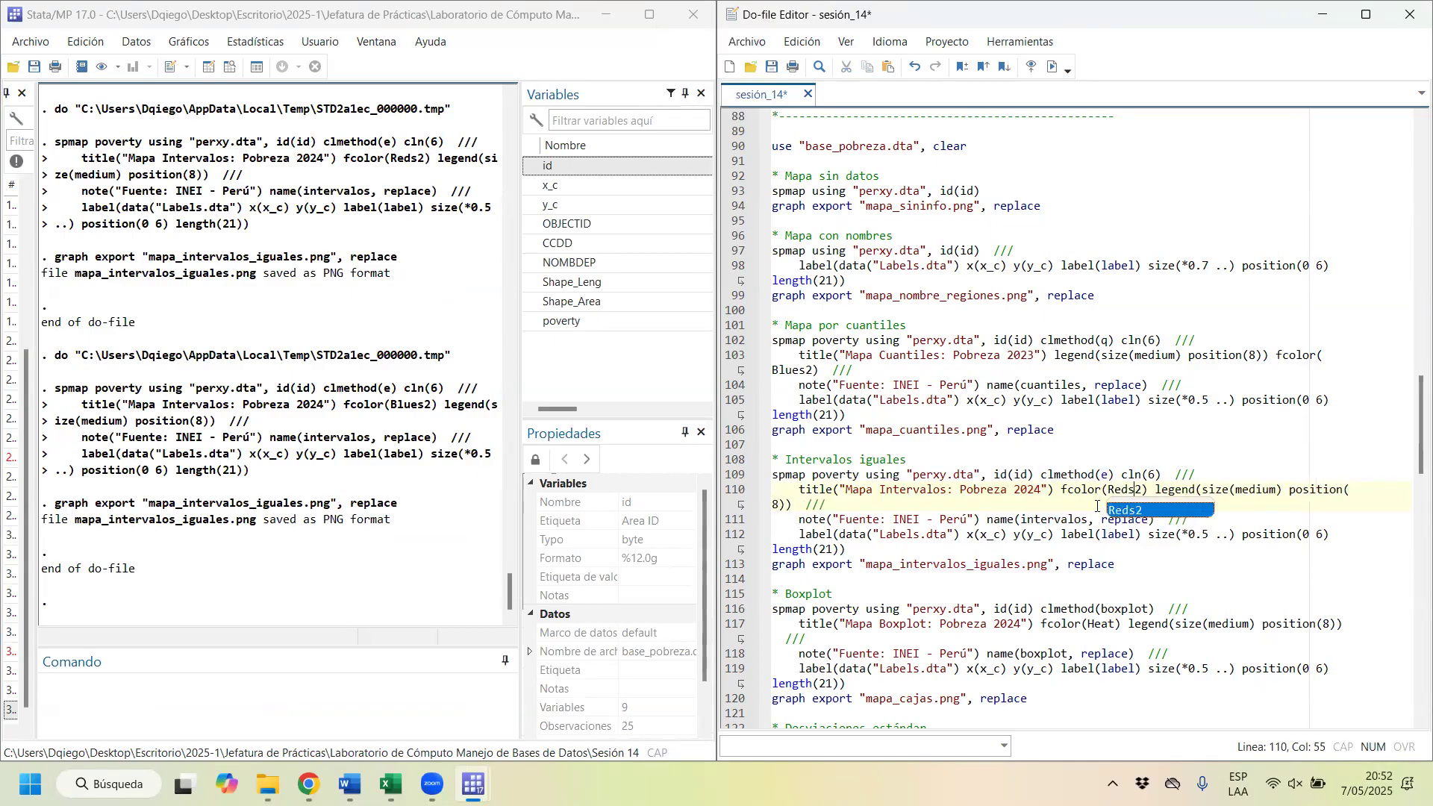
Step: Redraw the equal-interval map in Reds2, export it as mapa_intervalos_iguales.png with replace, and close the graph window
left_click_drag(861, 474, 878, 563)
key("ctrl+d")
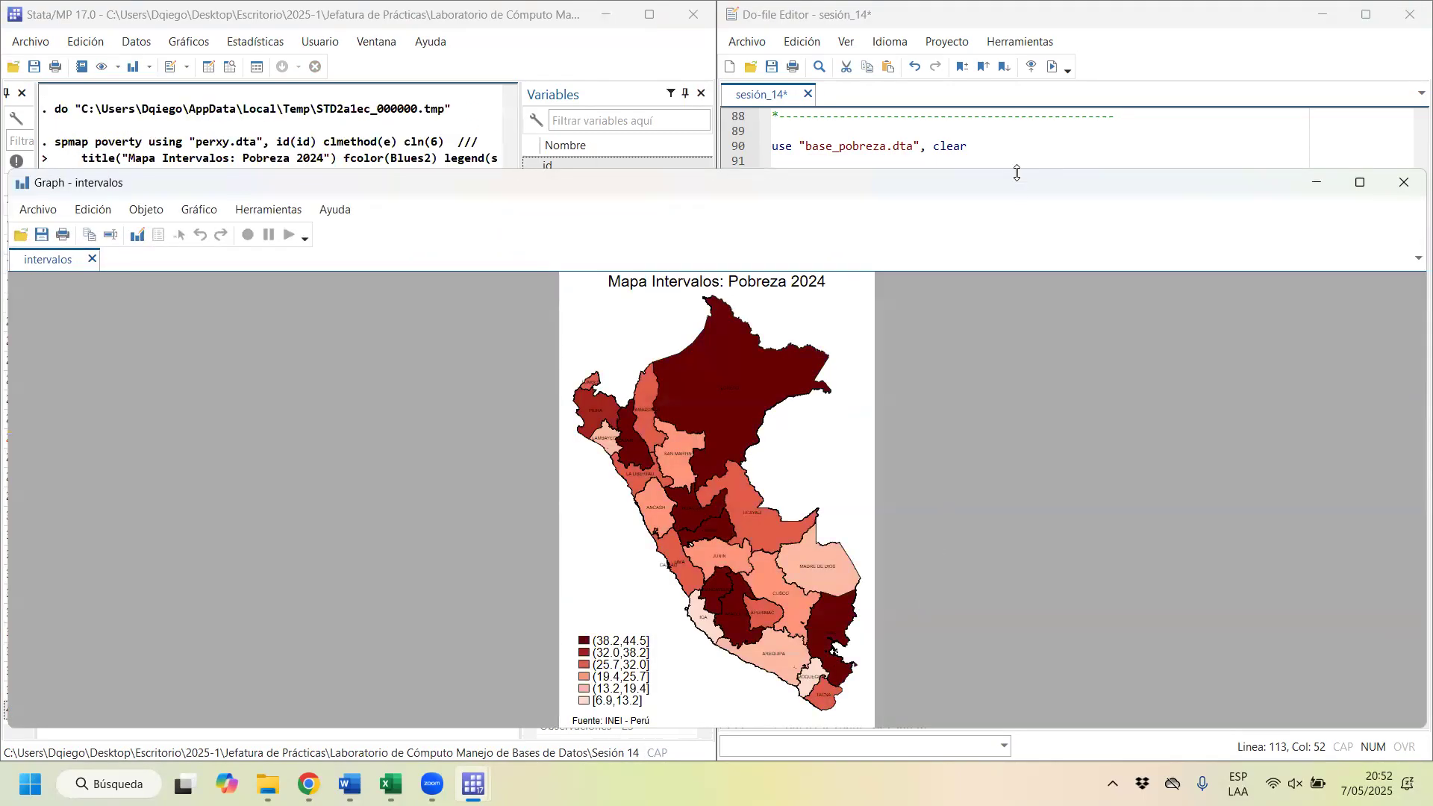
left_click_drag(1015, 188, 940, 251)
left_click(1315, 239)
Step: Draw the boxplot poverty map with clmethod(boxplot), fcolor(Heat) and name(boxplot, replace), export it as mapa_cajas.png, view it maximized, and close it
scroll(875, 424, "down", 5)
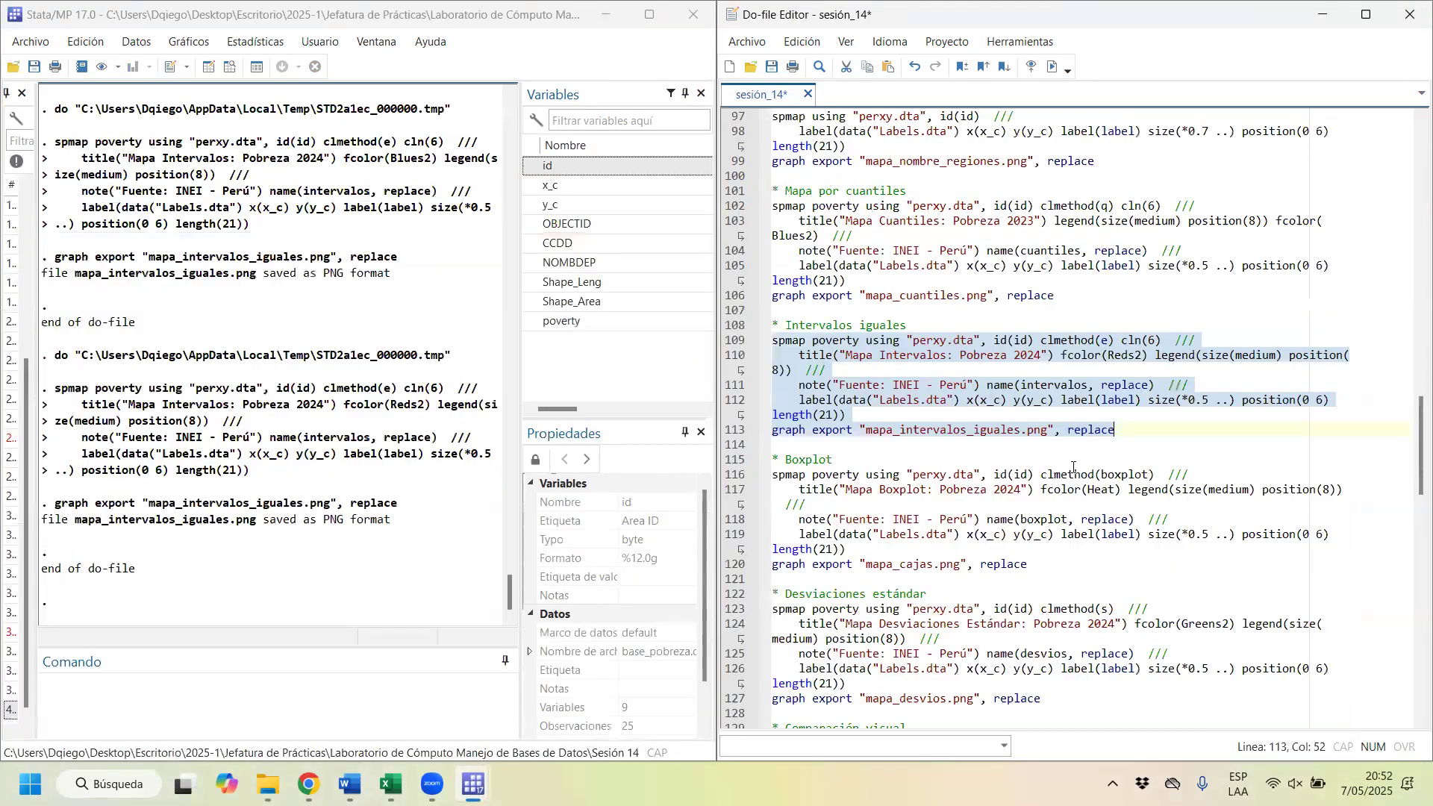
left_click_drag(1043, 473, 764, 375)
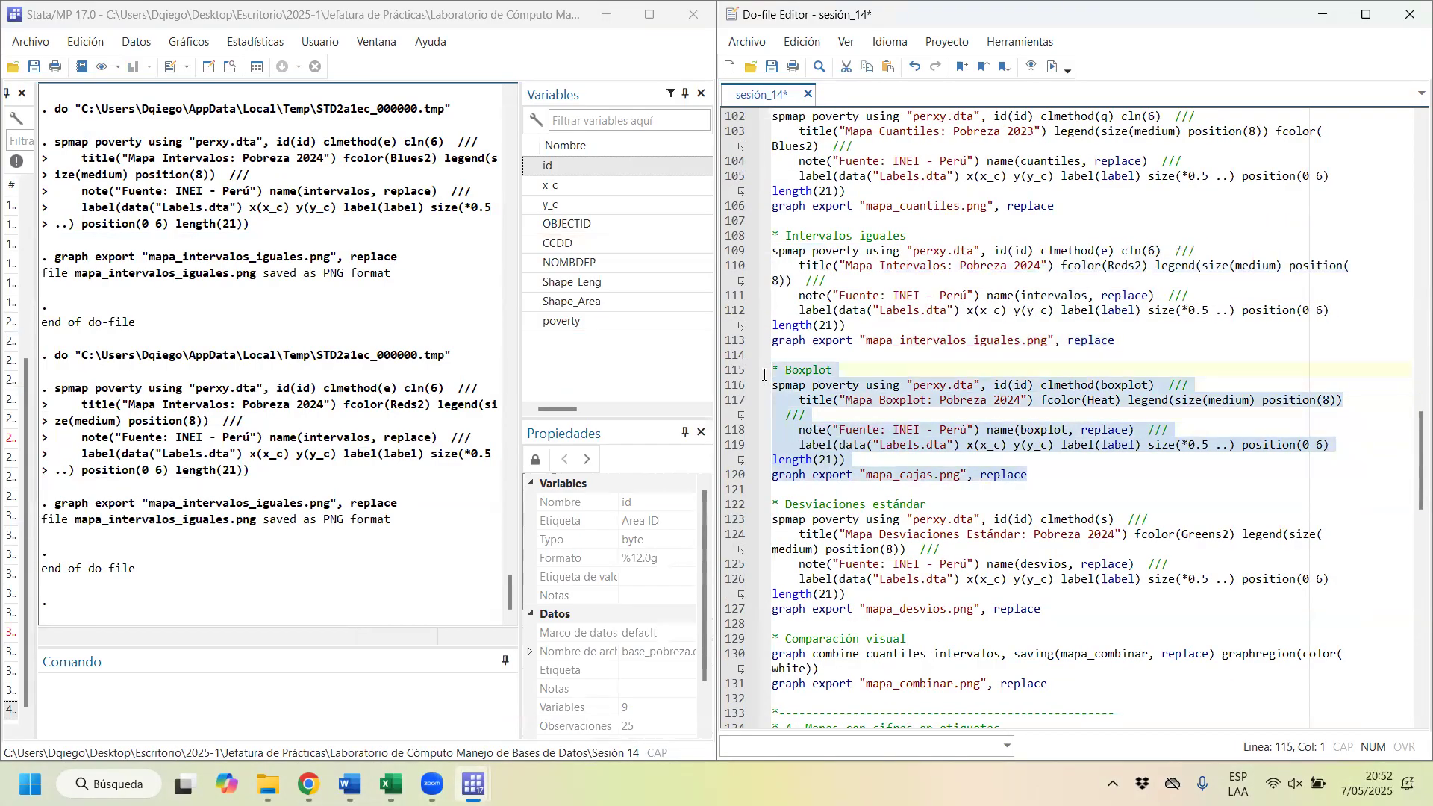
left_click(1061, 401)
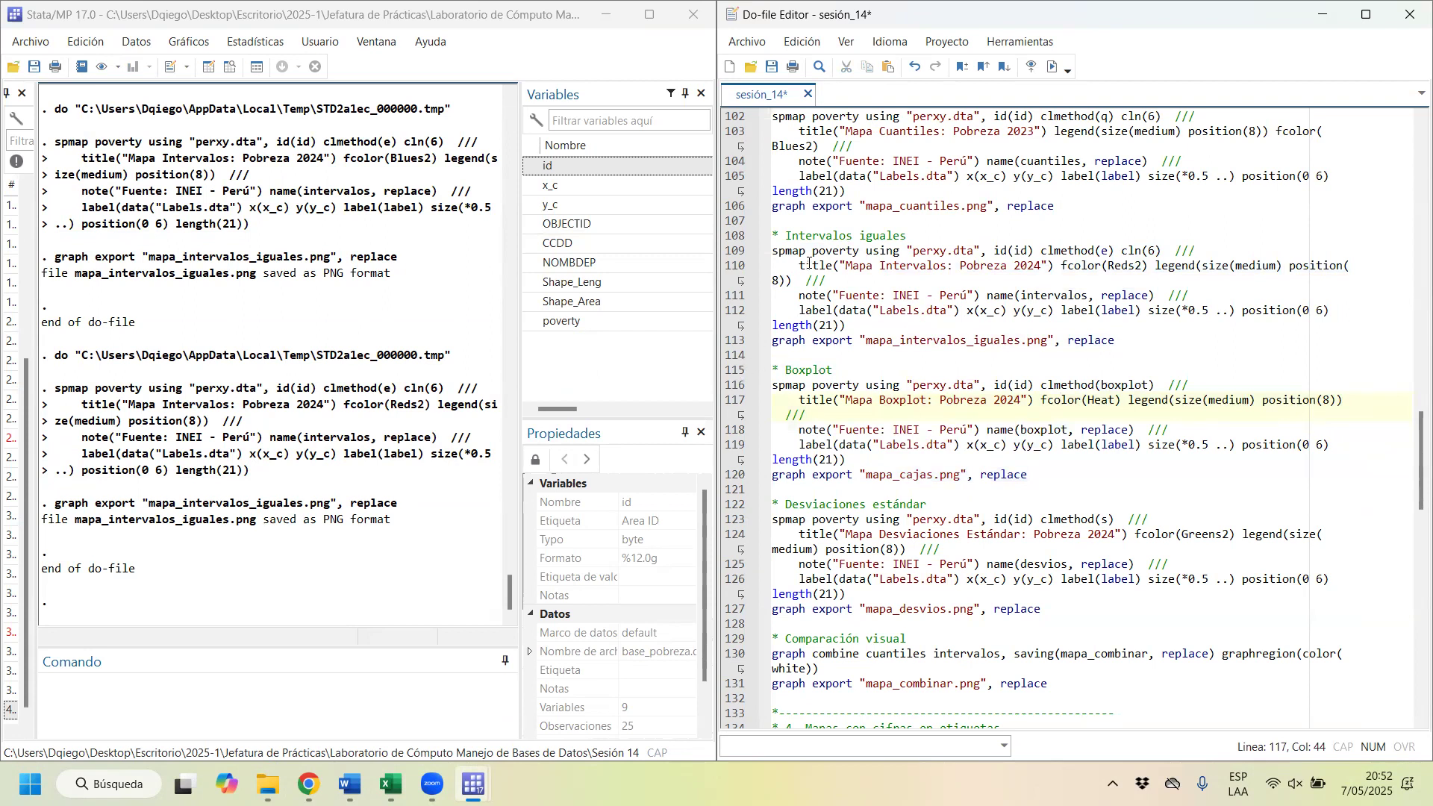
left_click_drag(1041, 385, 1161, 388)
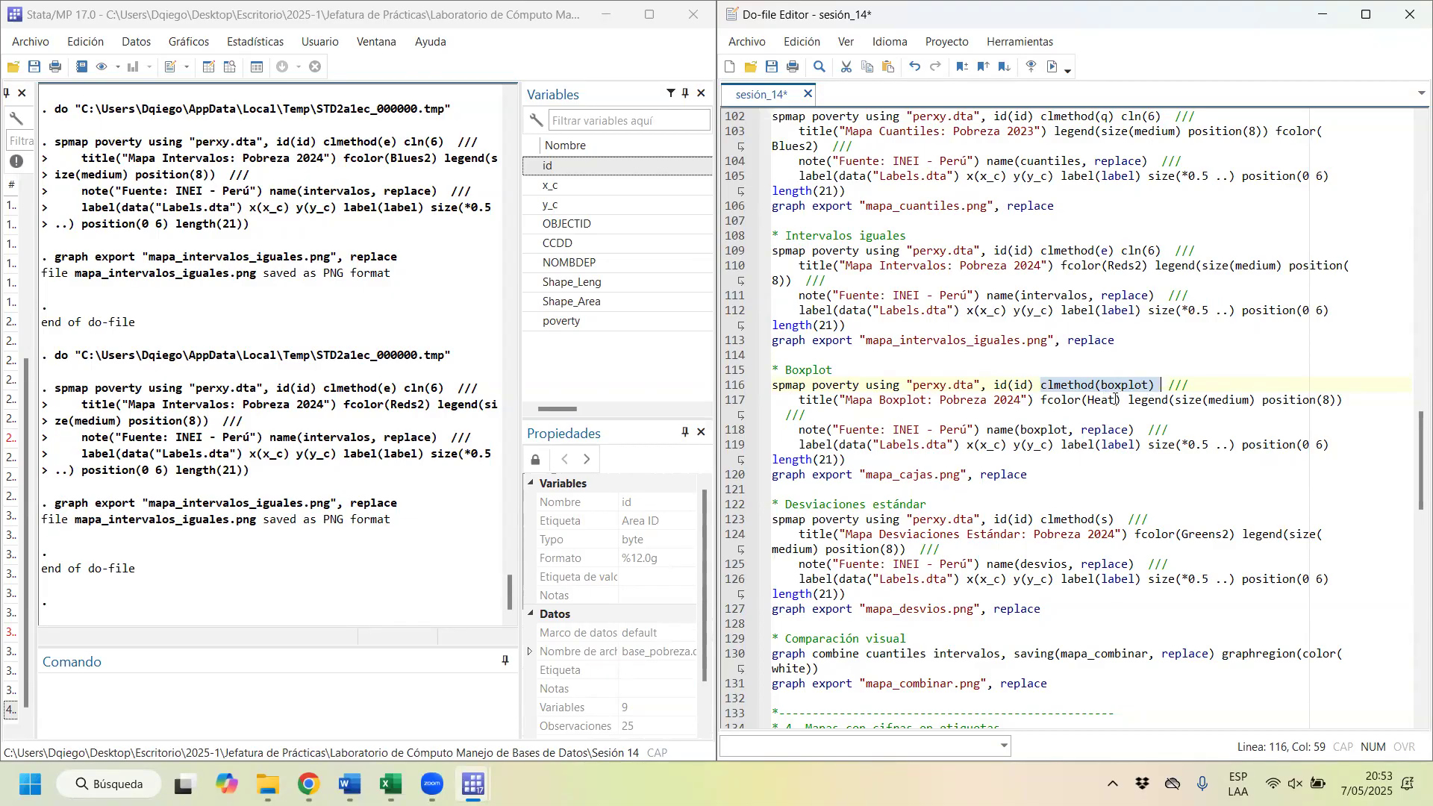
left_click_drag(1116, 400, 1087, 402)
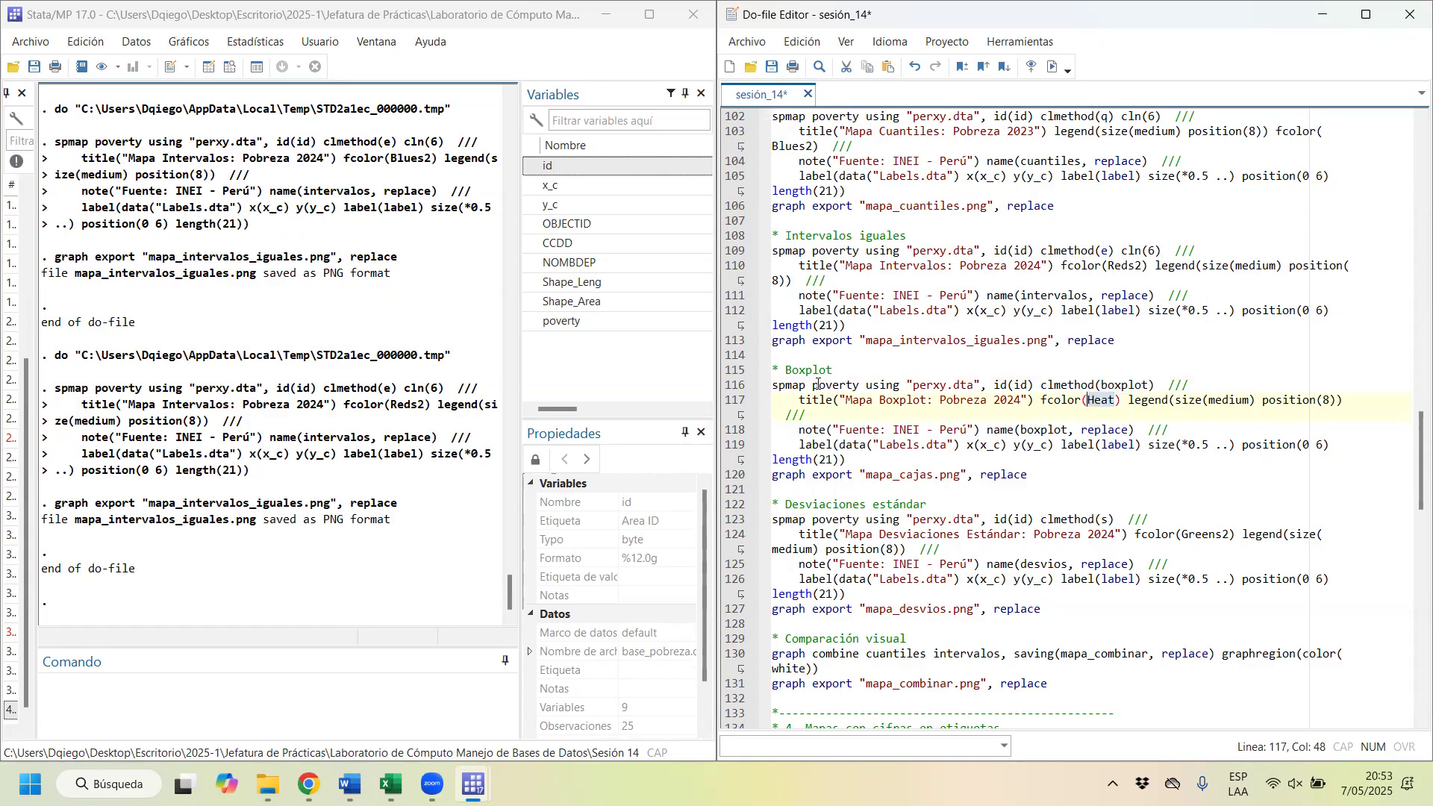
left_click_drag(814, 385, 854, 474)
key("ctrl+d")
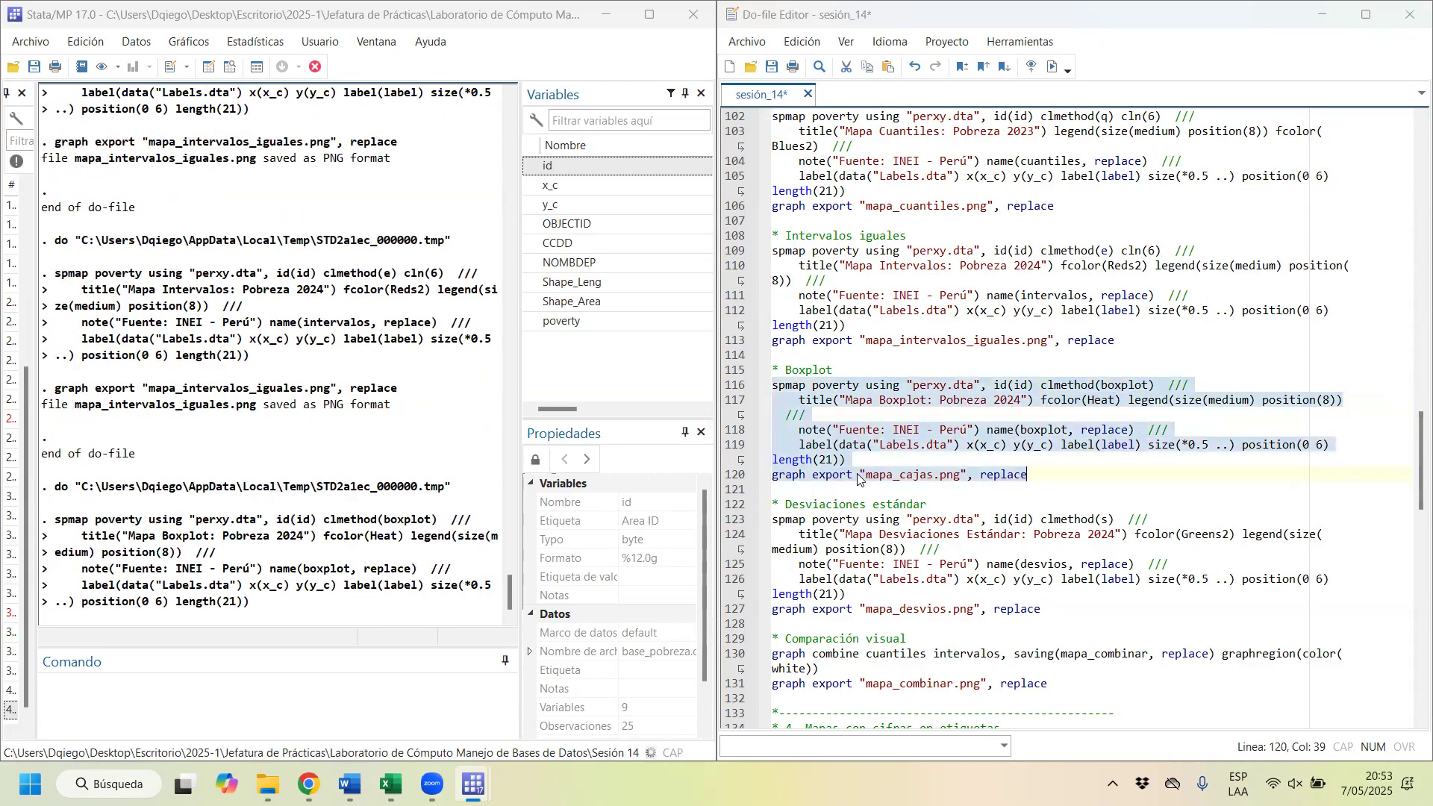
left_click(1284, 247)
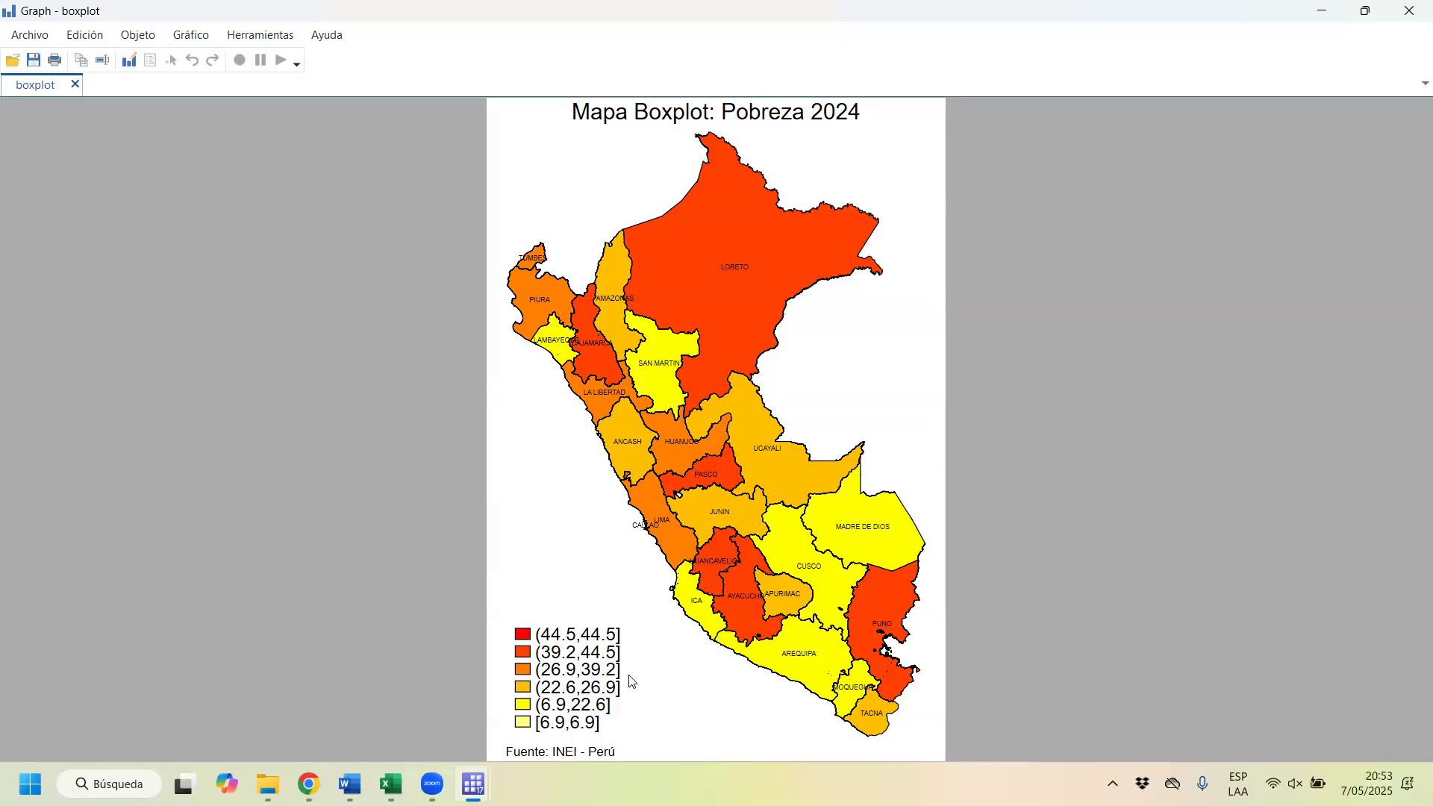
left_click(1410, 7)
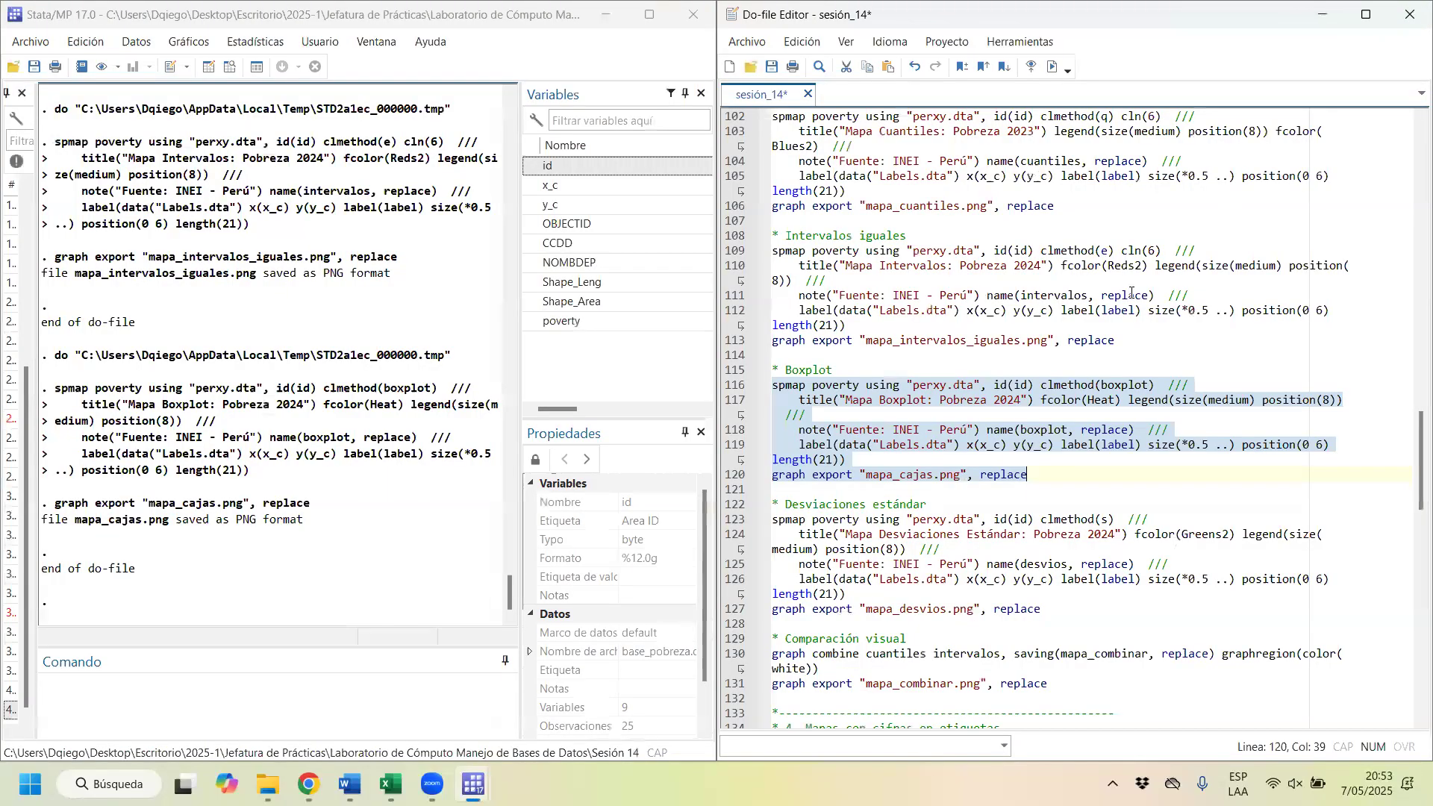
Step: Draw the standard-deviation poverty map with clmethod(s), fcolor(Greens2) and name(desvios, replace), export it as mapa_desvios.png, and close the graph window
scroll(943, 515, "up", 1)
left_click_drag(1056, 518, 740, 420)
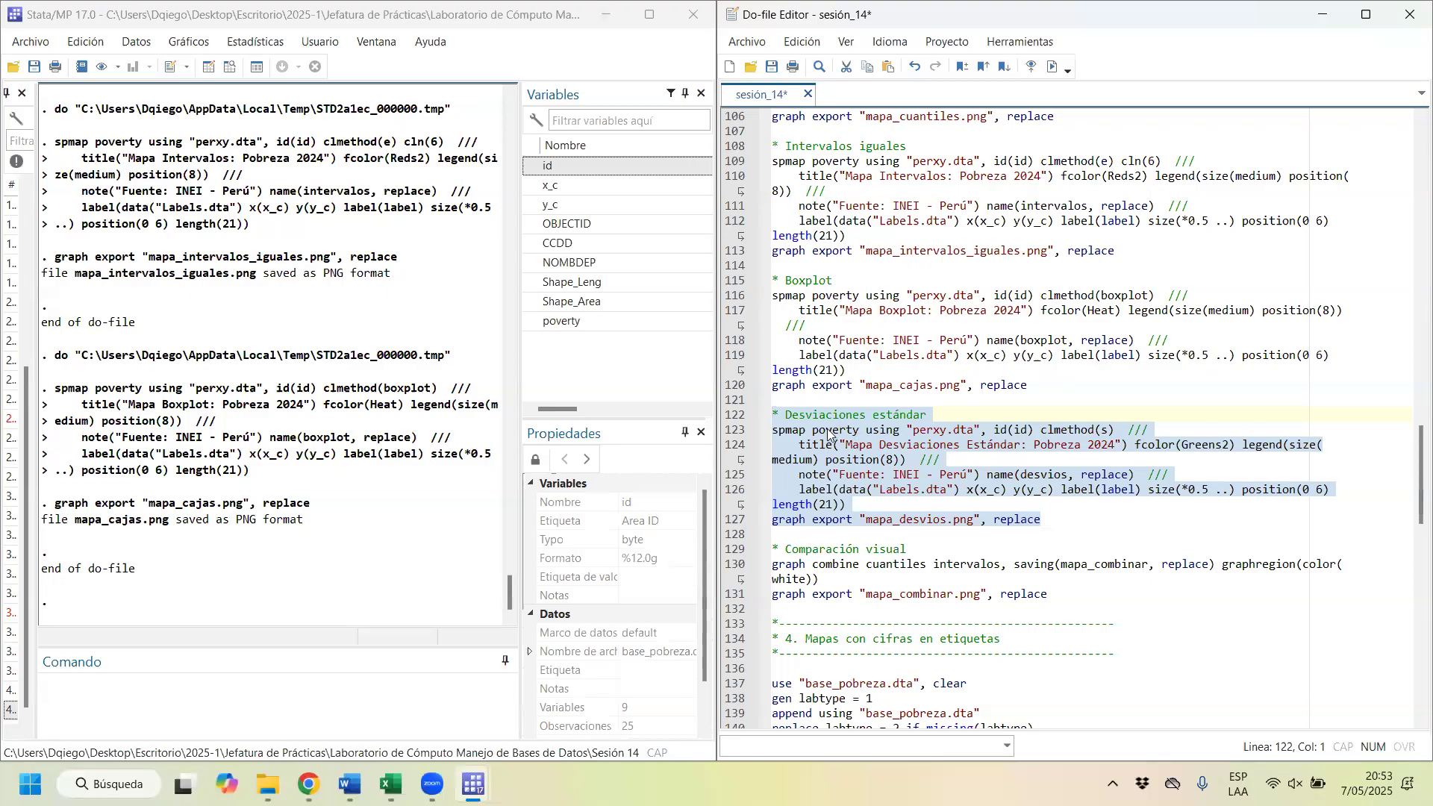
left_click(1114, 429)
left_click_drag(1100, 425, 1054, 420)
scroll(1116, 193, "up", 2)
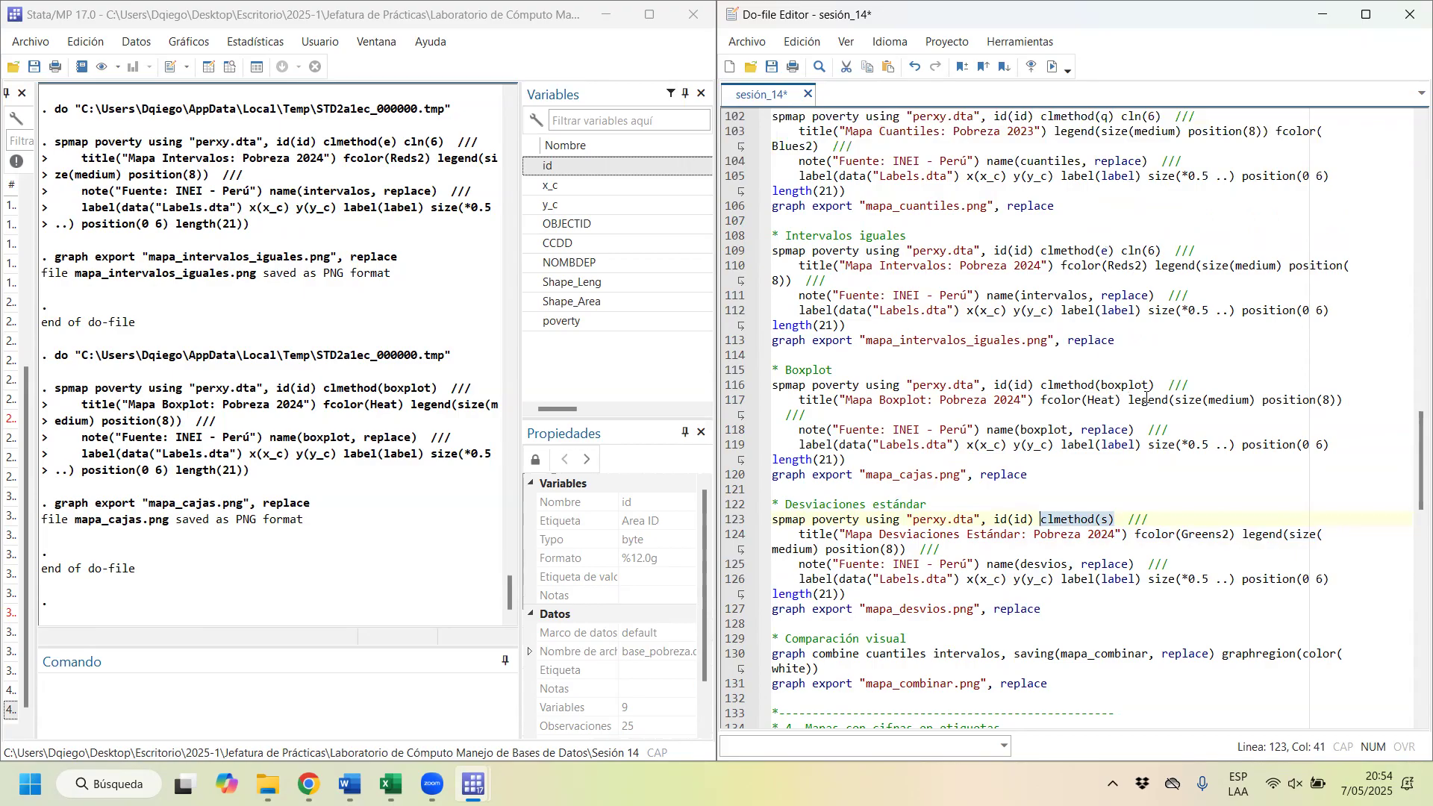
scroll(1128, 388, "down", 2)
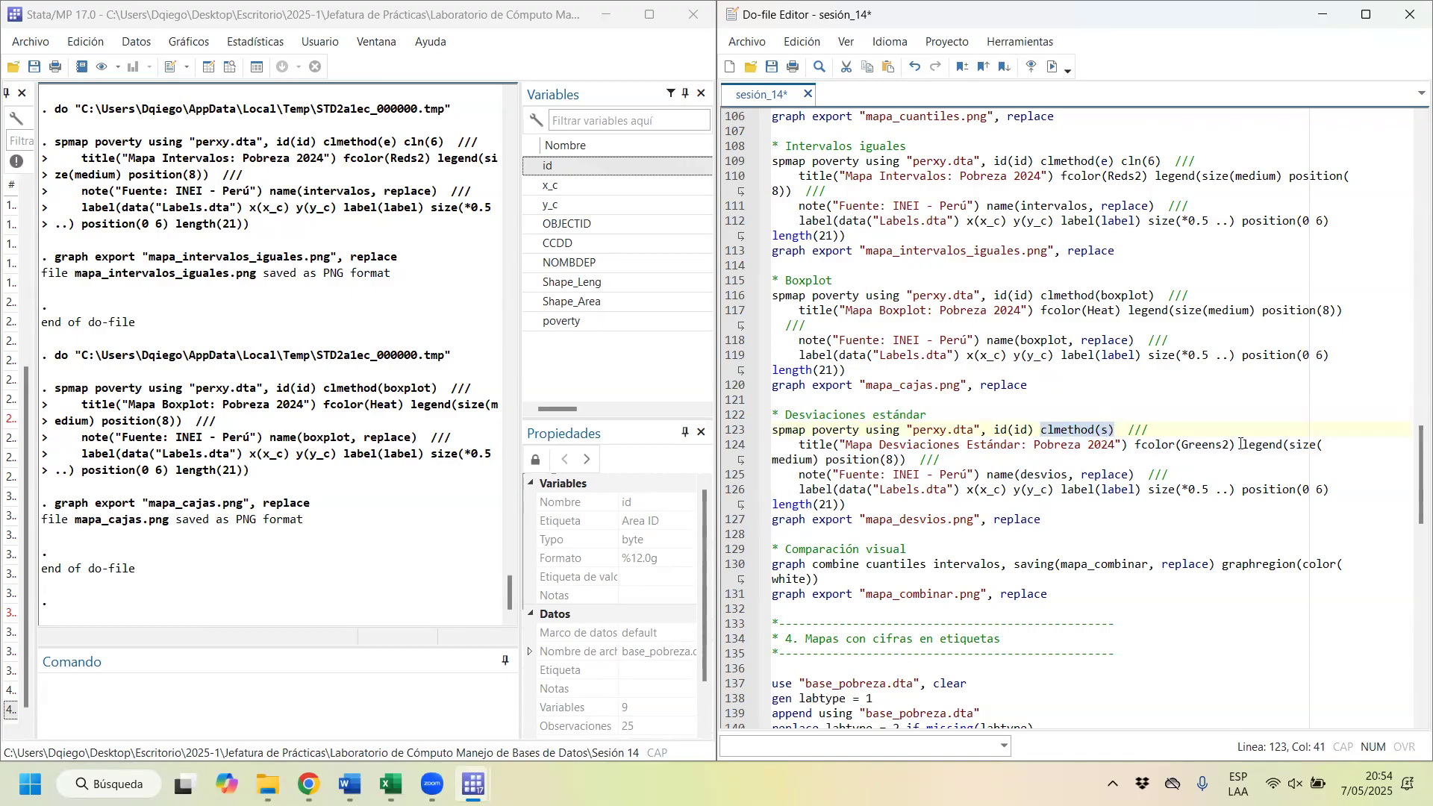
left_click_drag(1231, 446, 1181, 447)
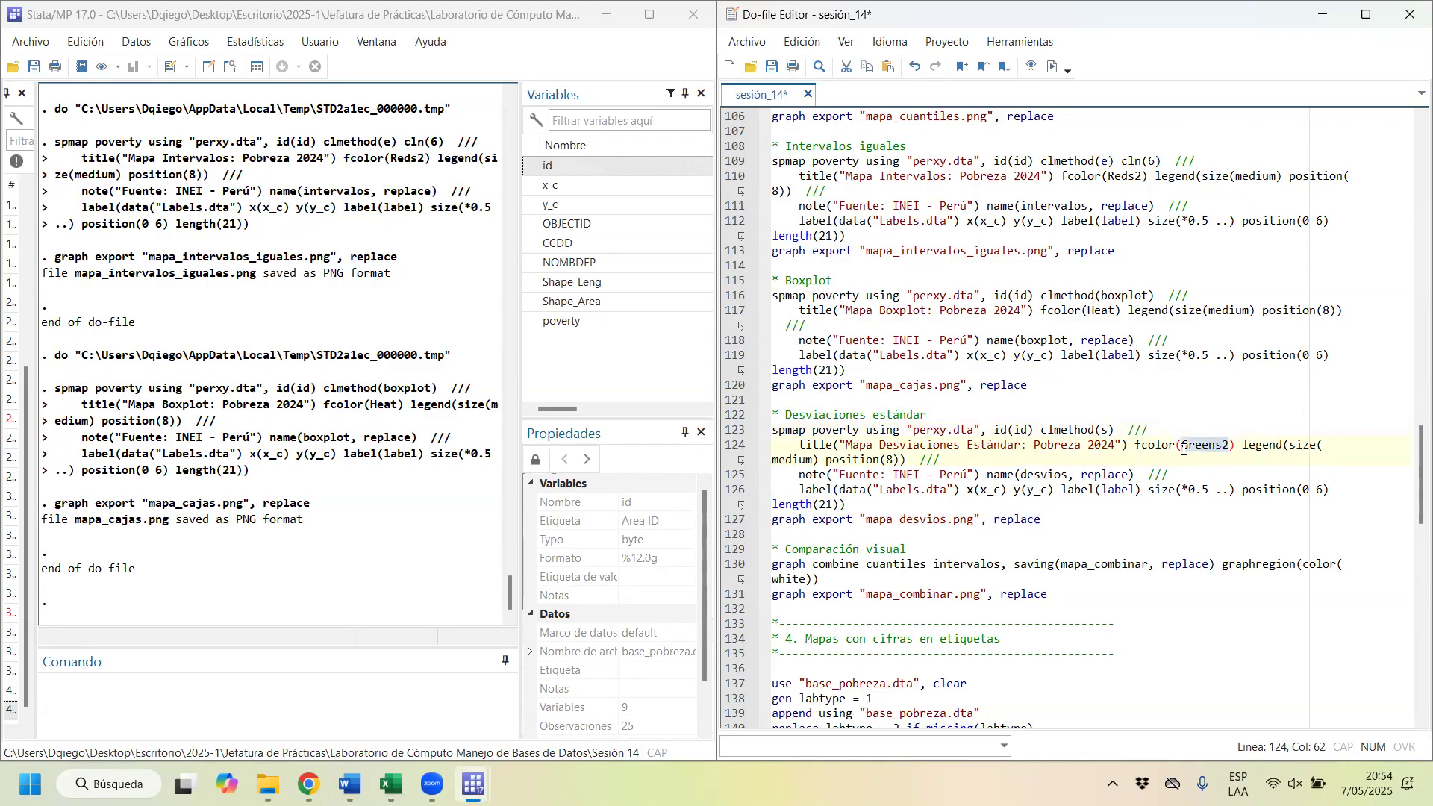
left_click_drag(821, 430, 849, 520)
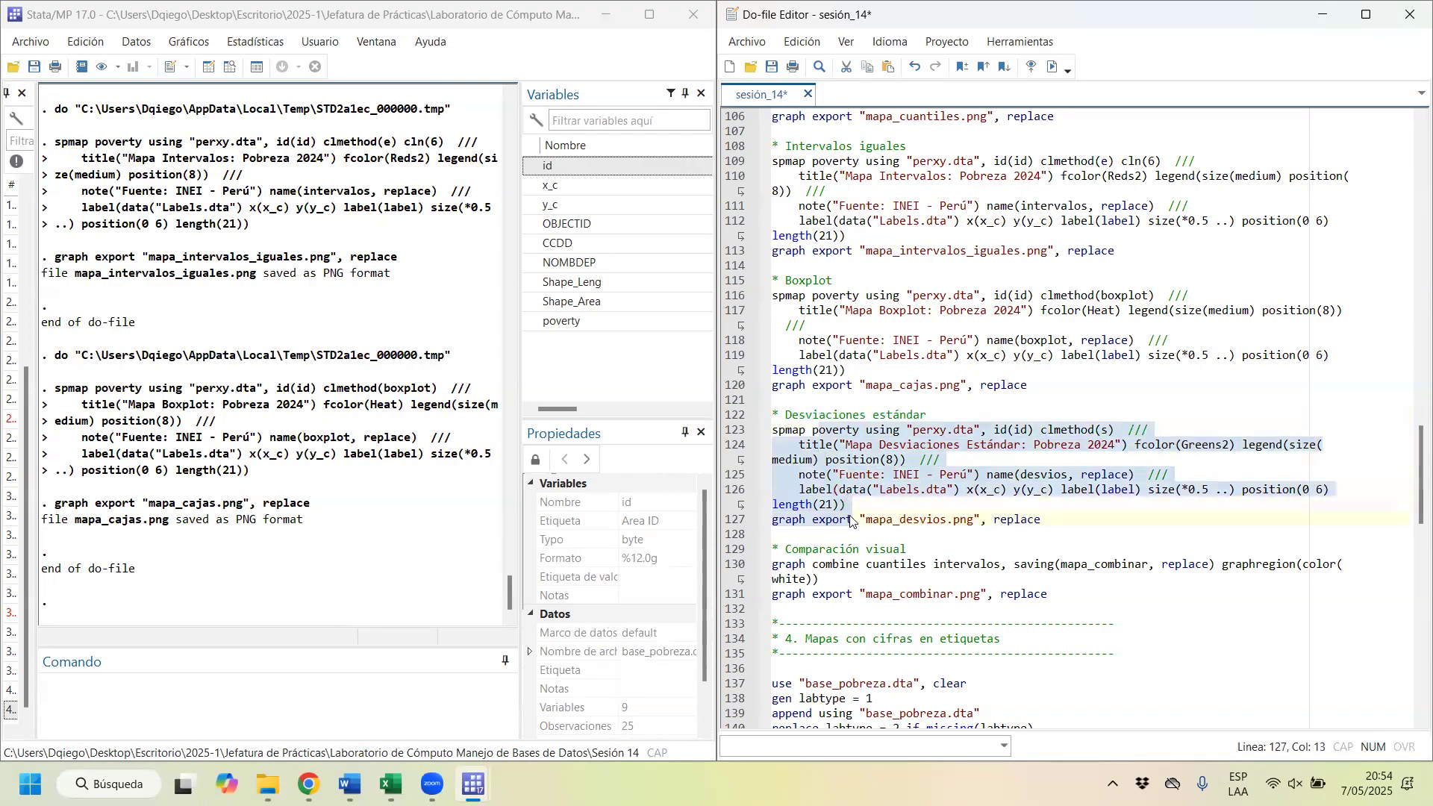
key("ctrl+d")
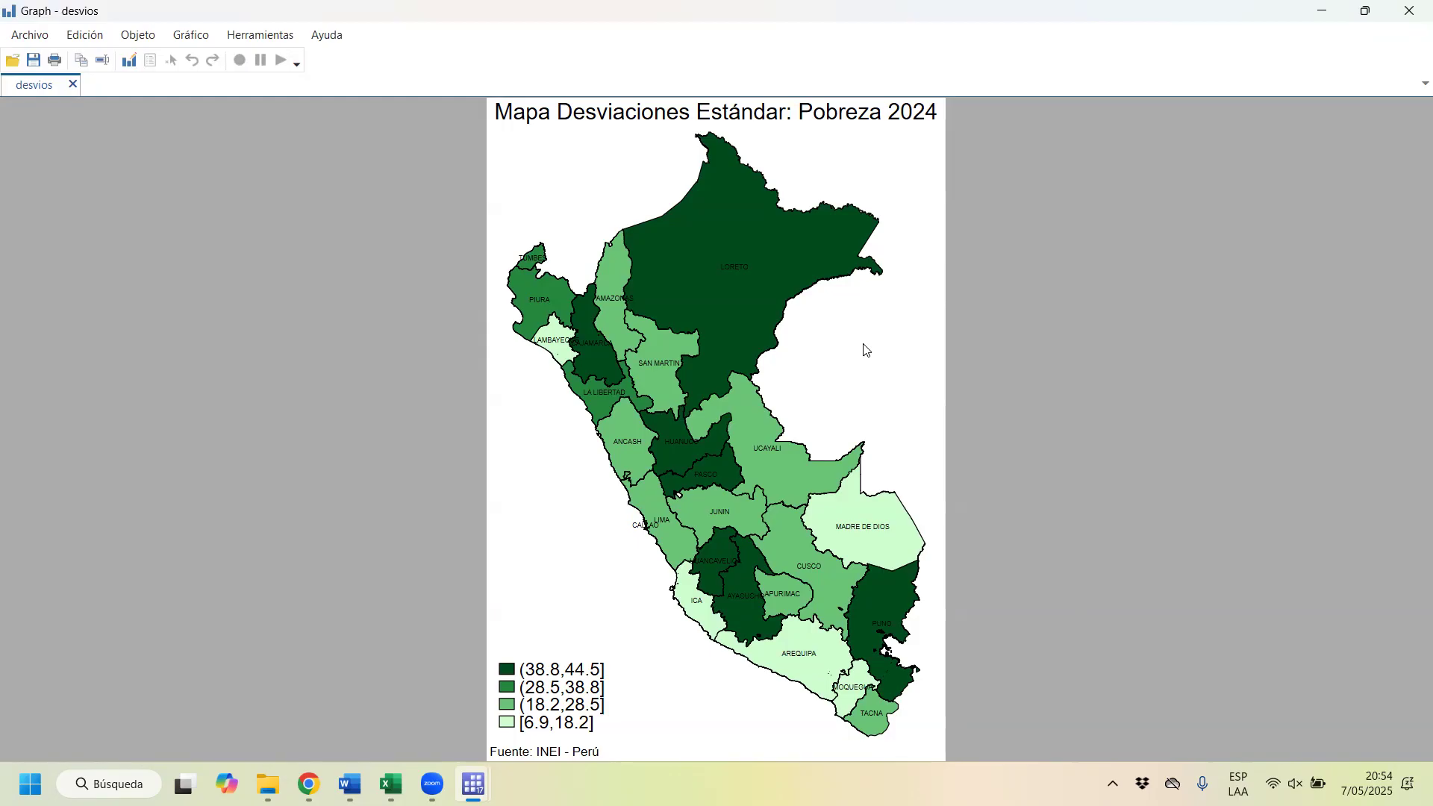
left_click(1410, 7)
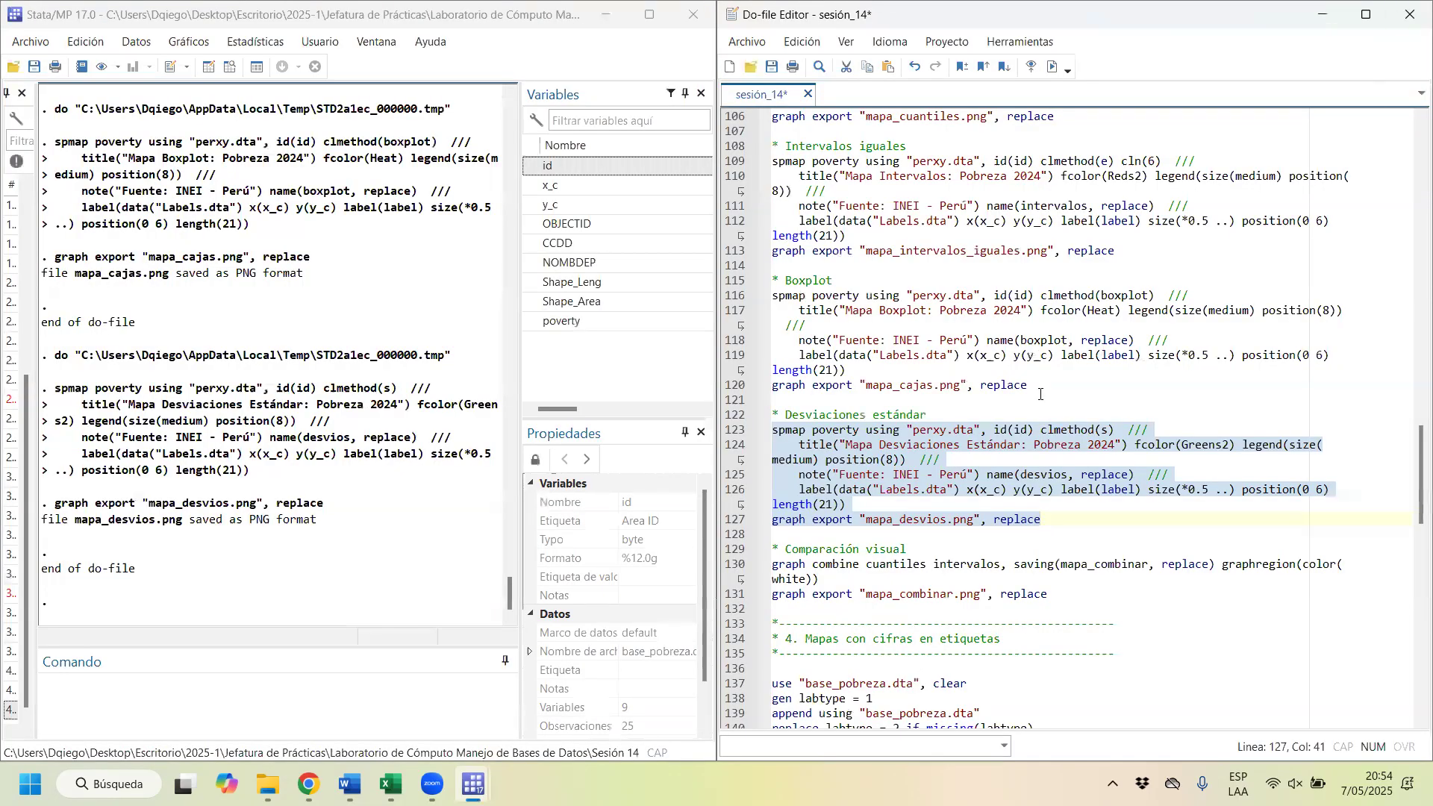
Step: Combine the cuantiles and intervalos graphs with saving(mapa_combinar, replace) and graphregion(color(white)), and close the combined graph window
scroll(1044, 399, "down", 2)
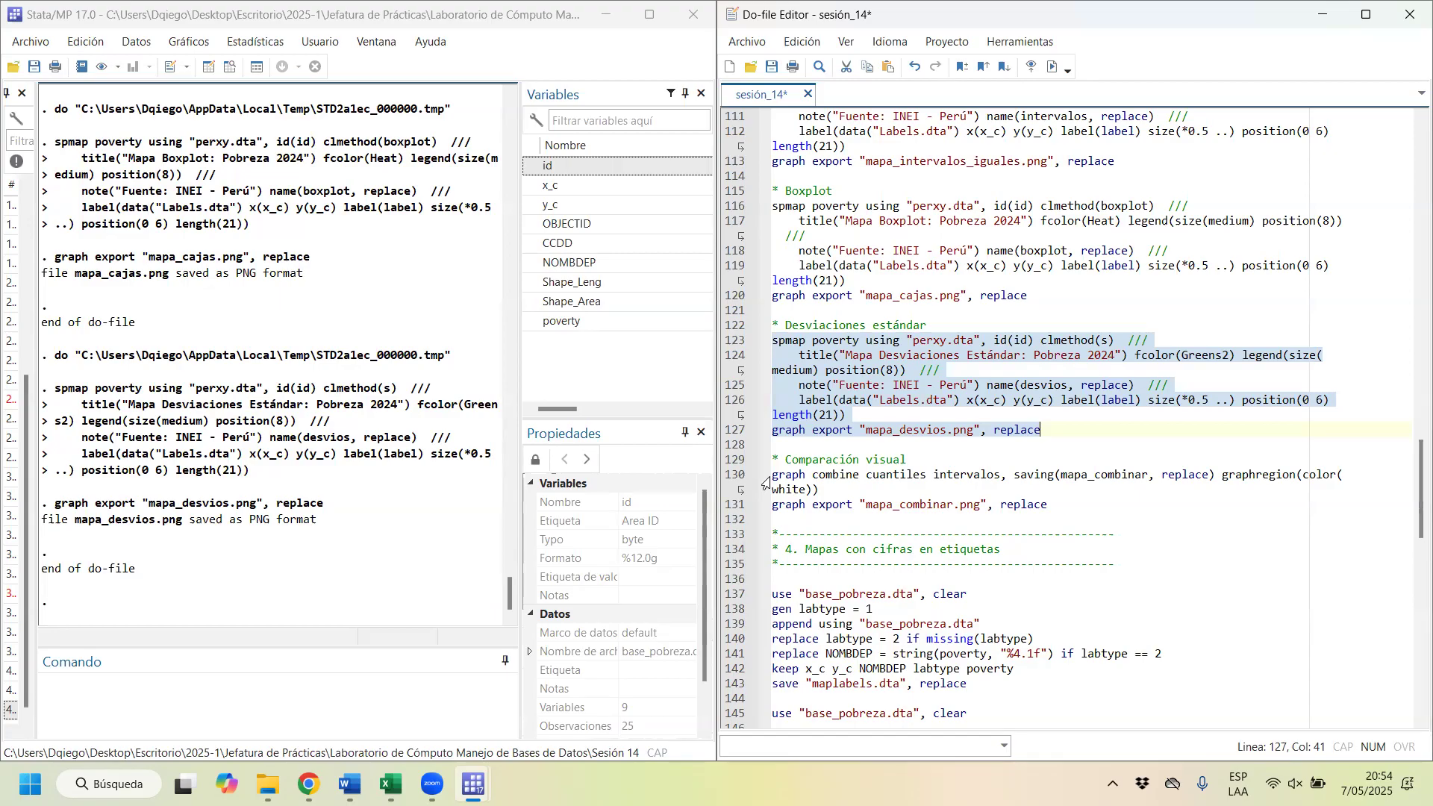
left_click_drag(855, 472, 776, 477)
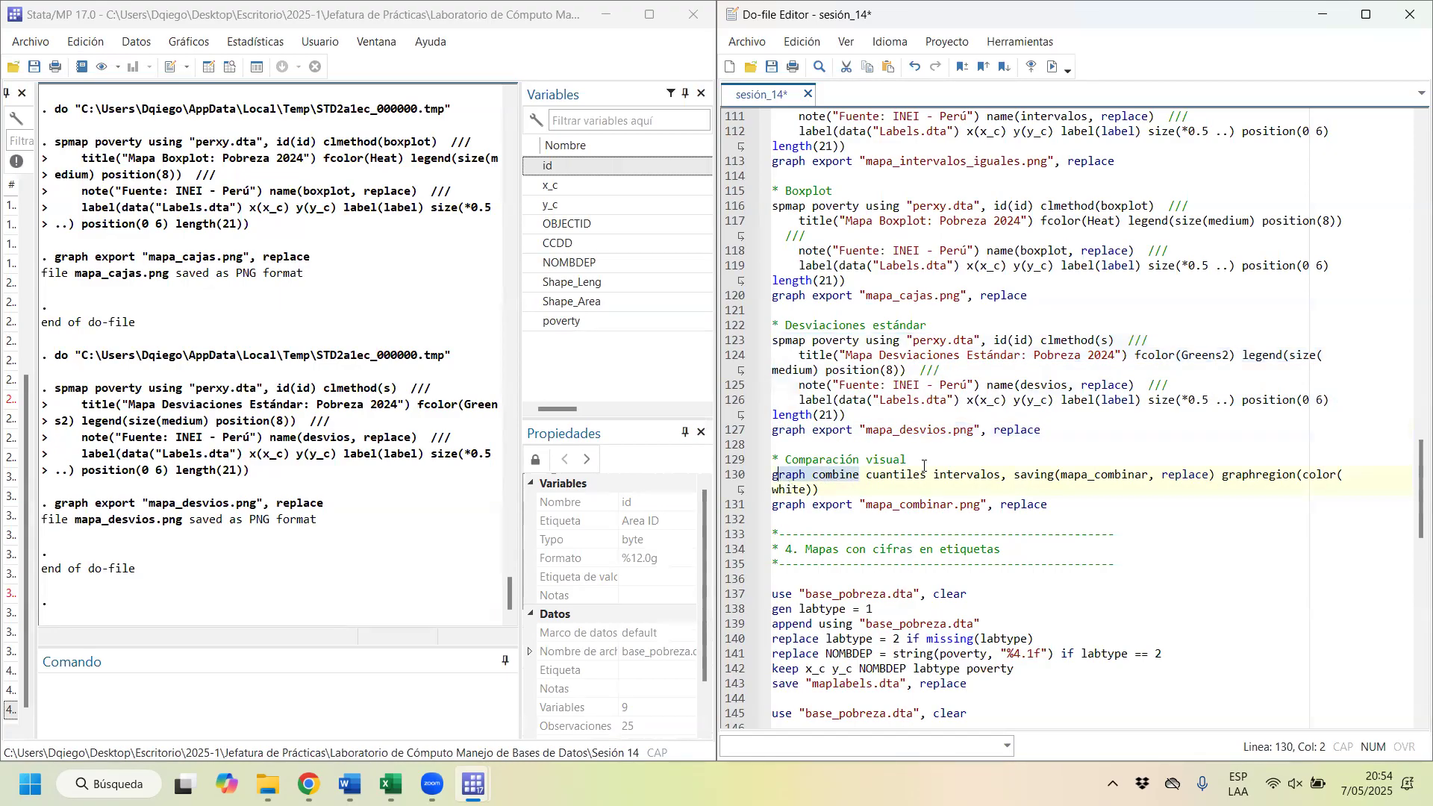
double_click(869, 476)
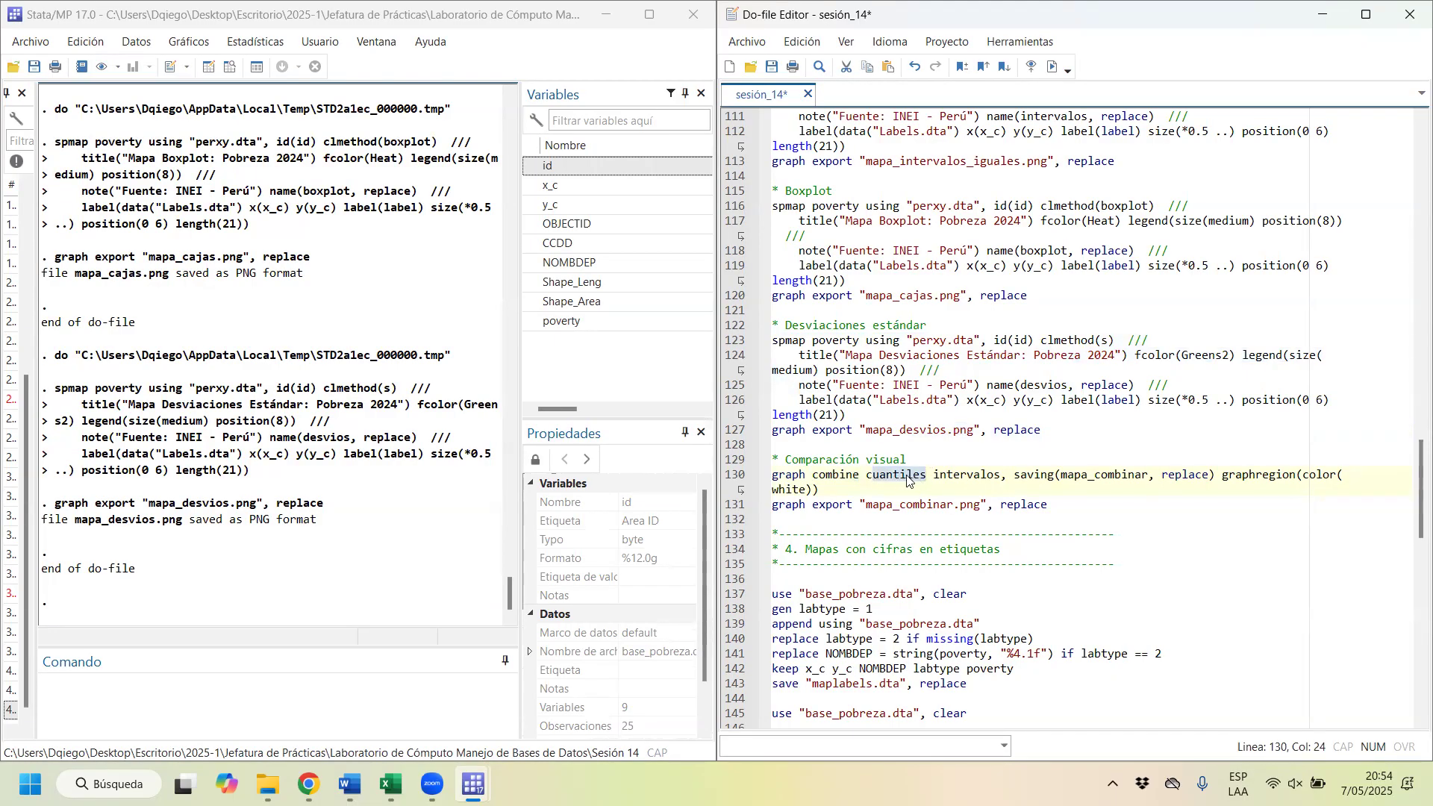
left_click(1002, 473)
left_click_drag(1002, 474, 942, 475)
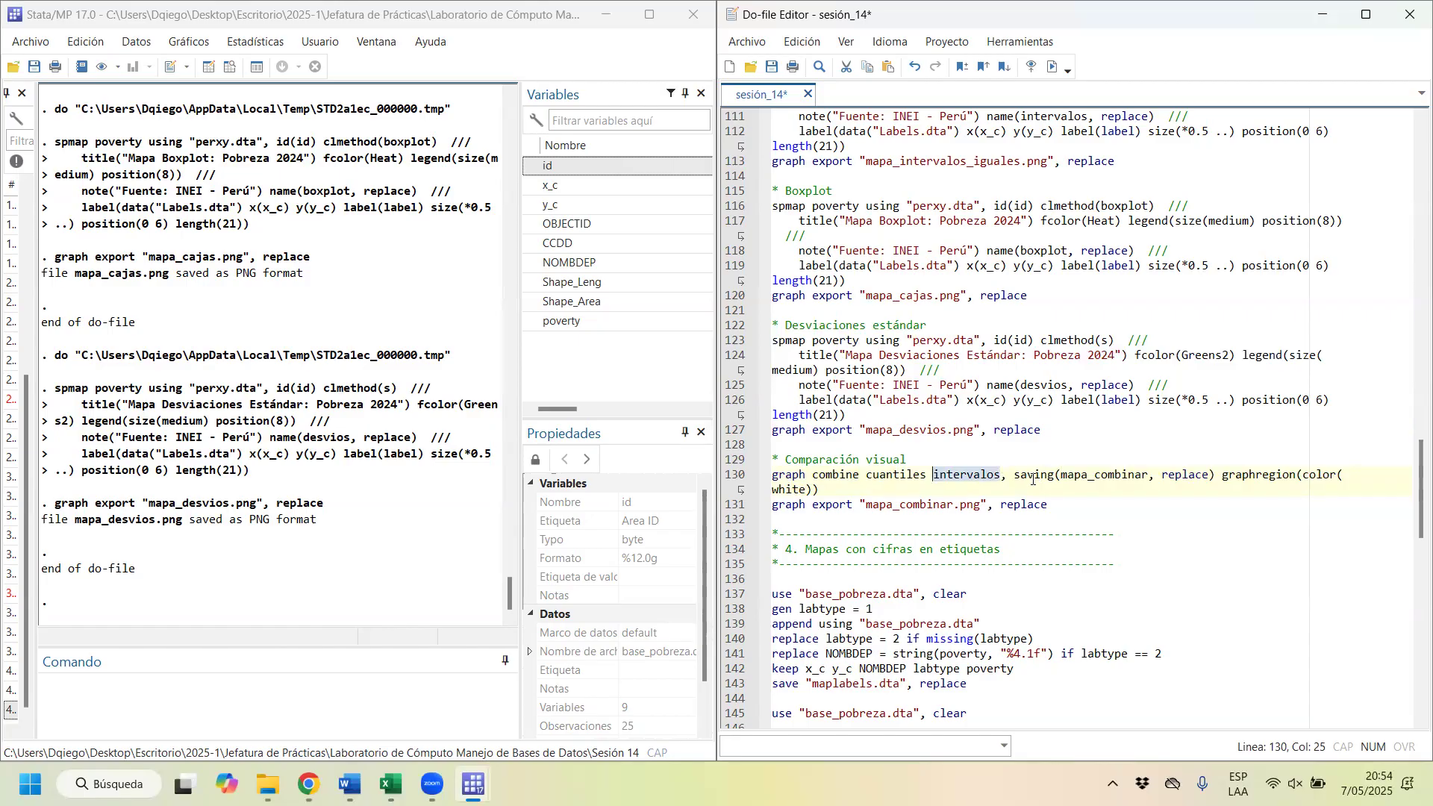
left_click_drag(1065, 475, 1142, 473)
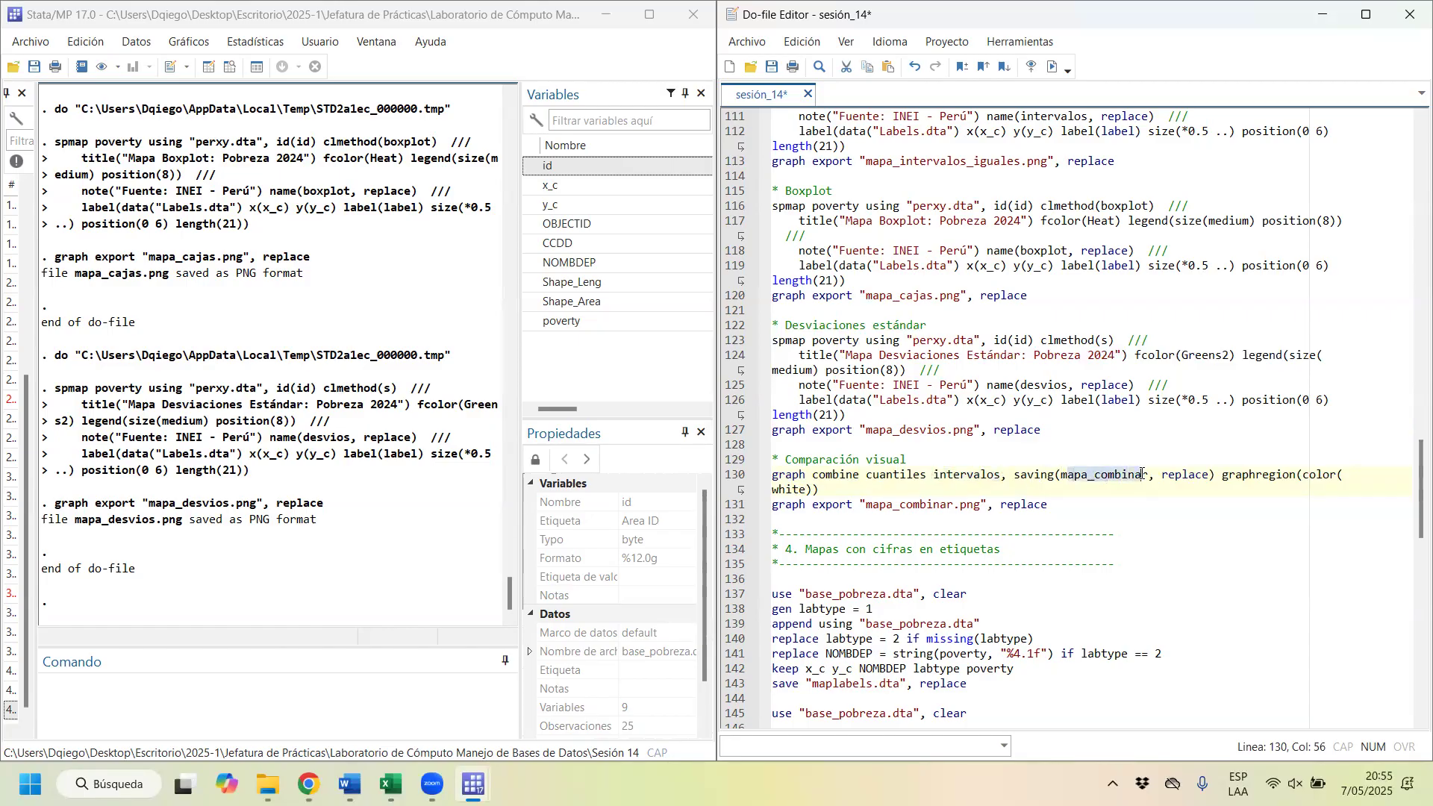
triple_click(903, 479)
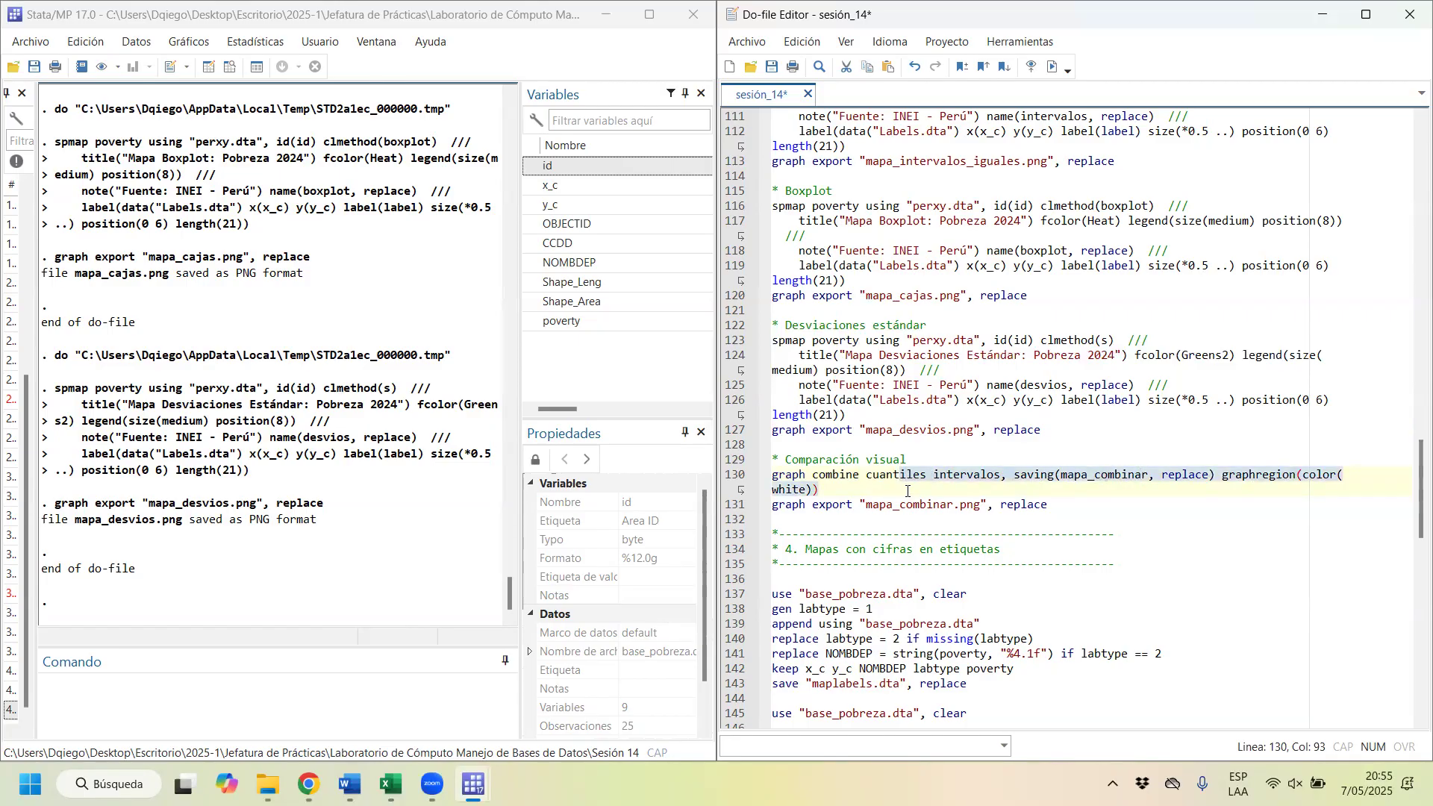
key("ctrl+d")
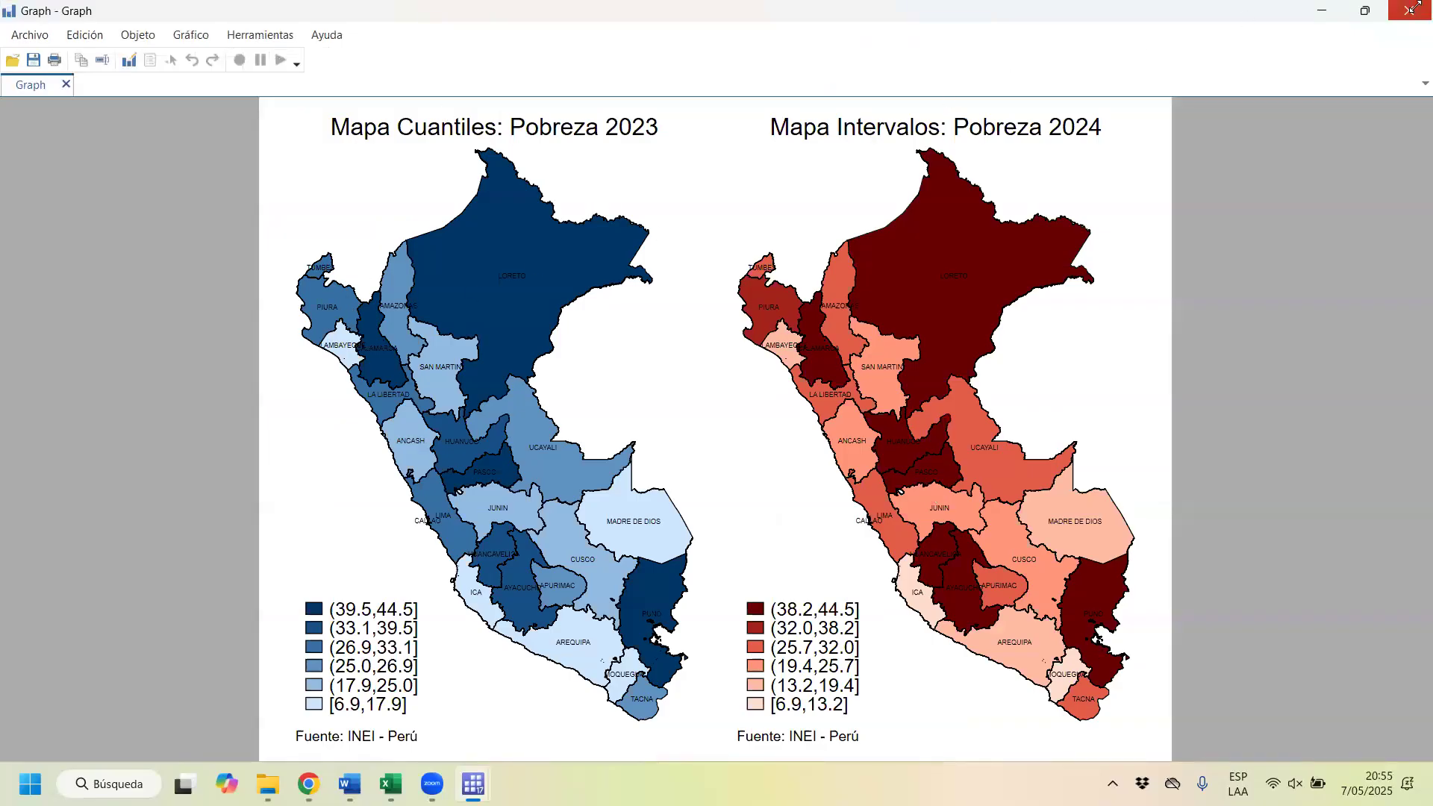
left_click(1410, 11)
Step: Add the boxplot and desvios graphs to the graph combine command in the do-file, after intervalos
left_click(1005, 478)
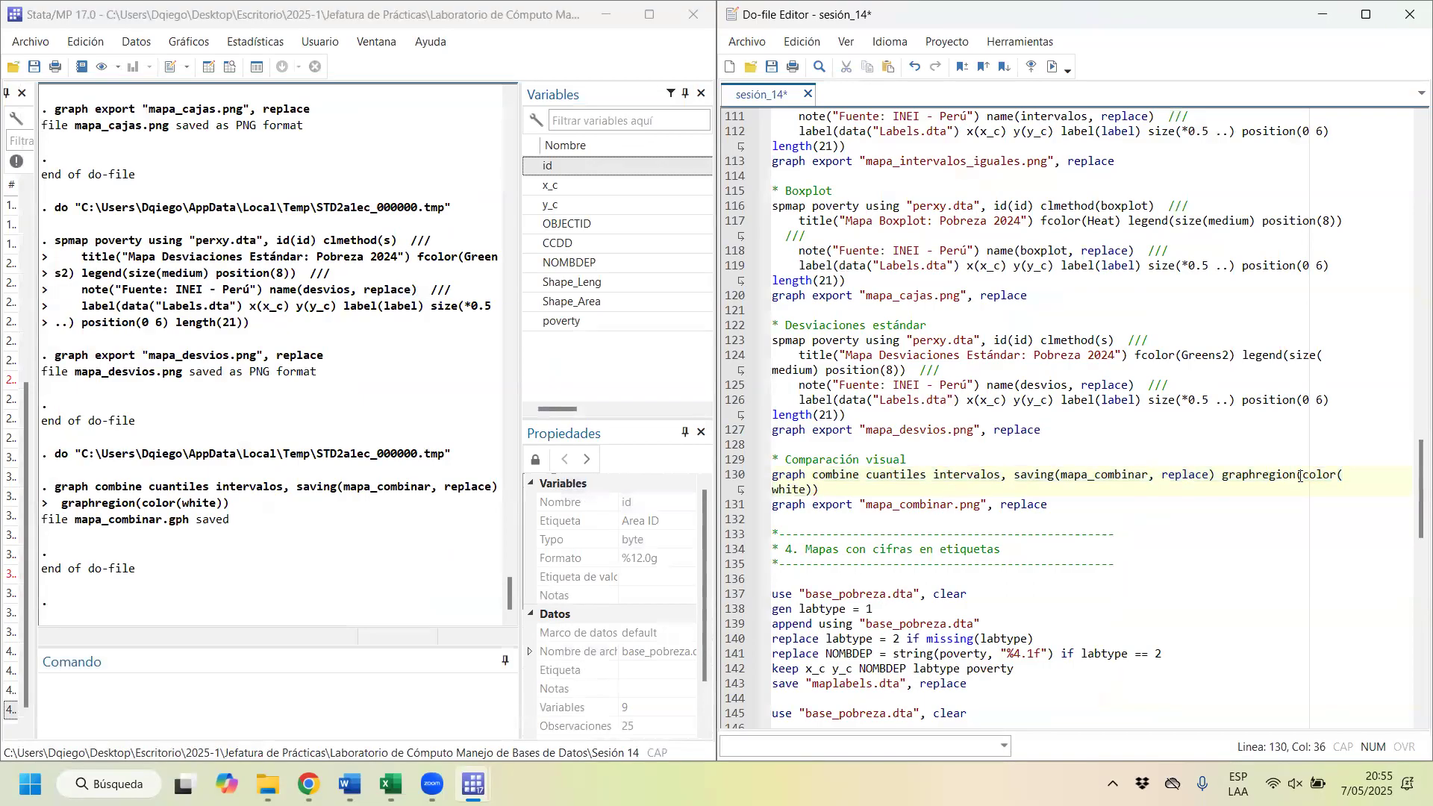
type("desvios")
key("Left")
key("Left")
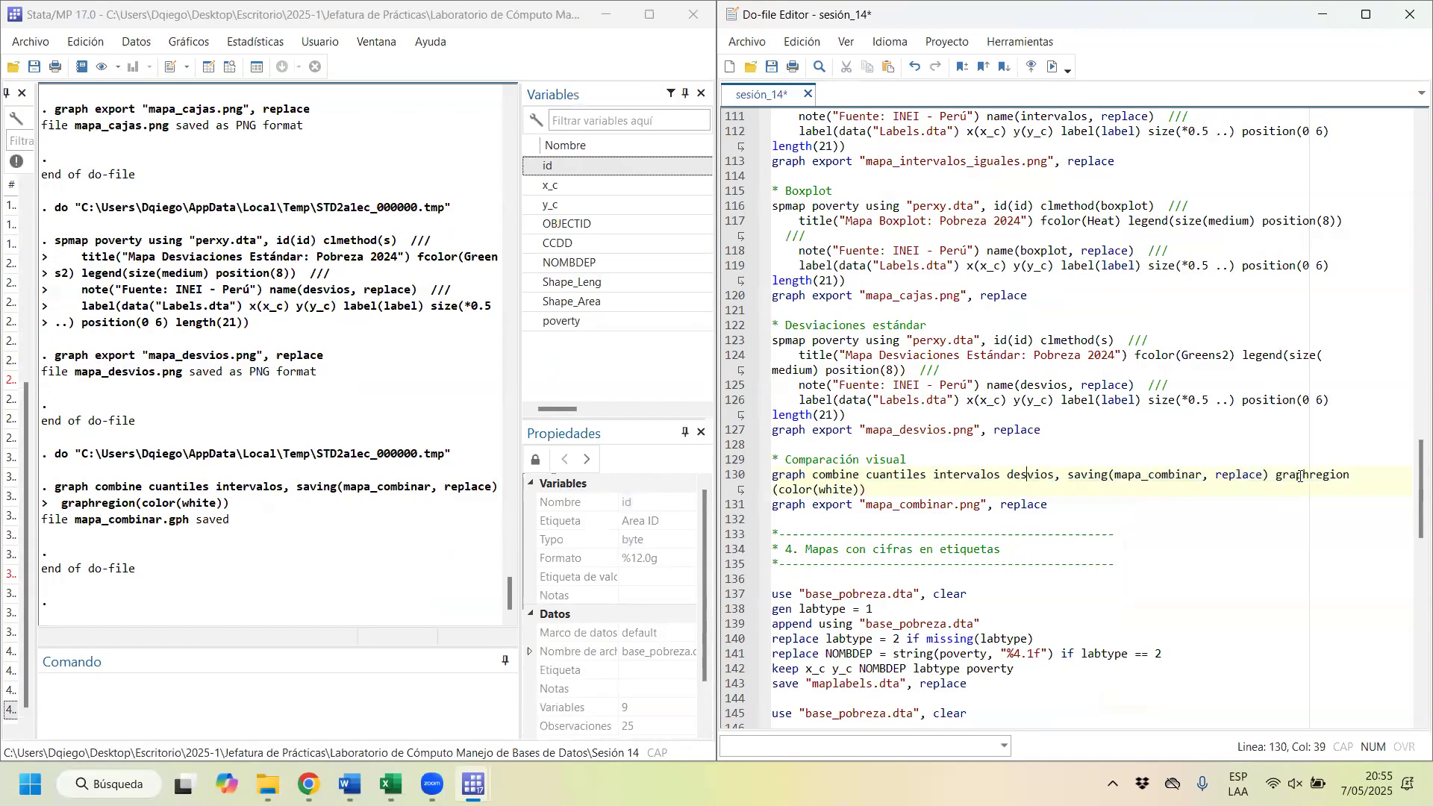
type("bl")
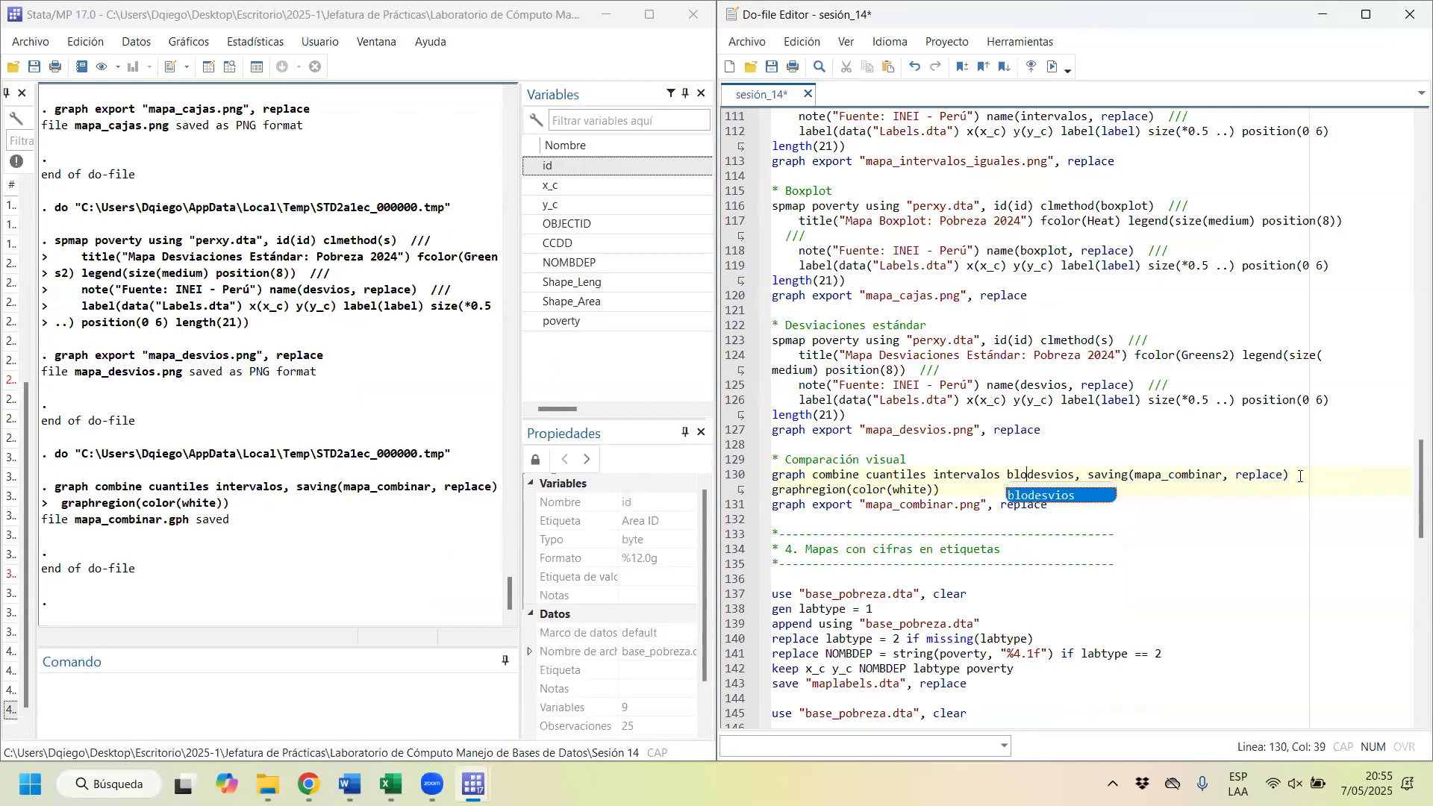
key("BackSpace")
type("oxplot")
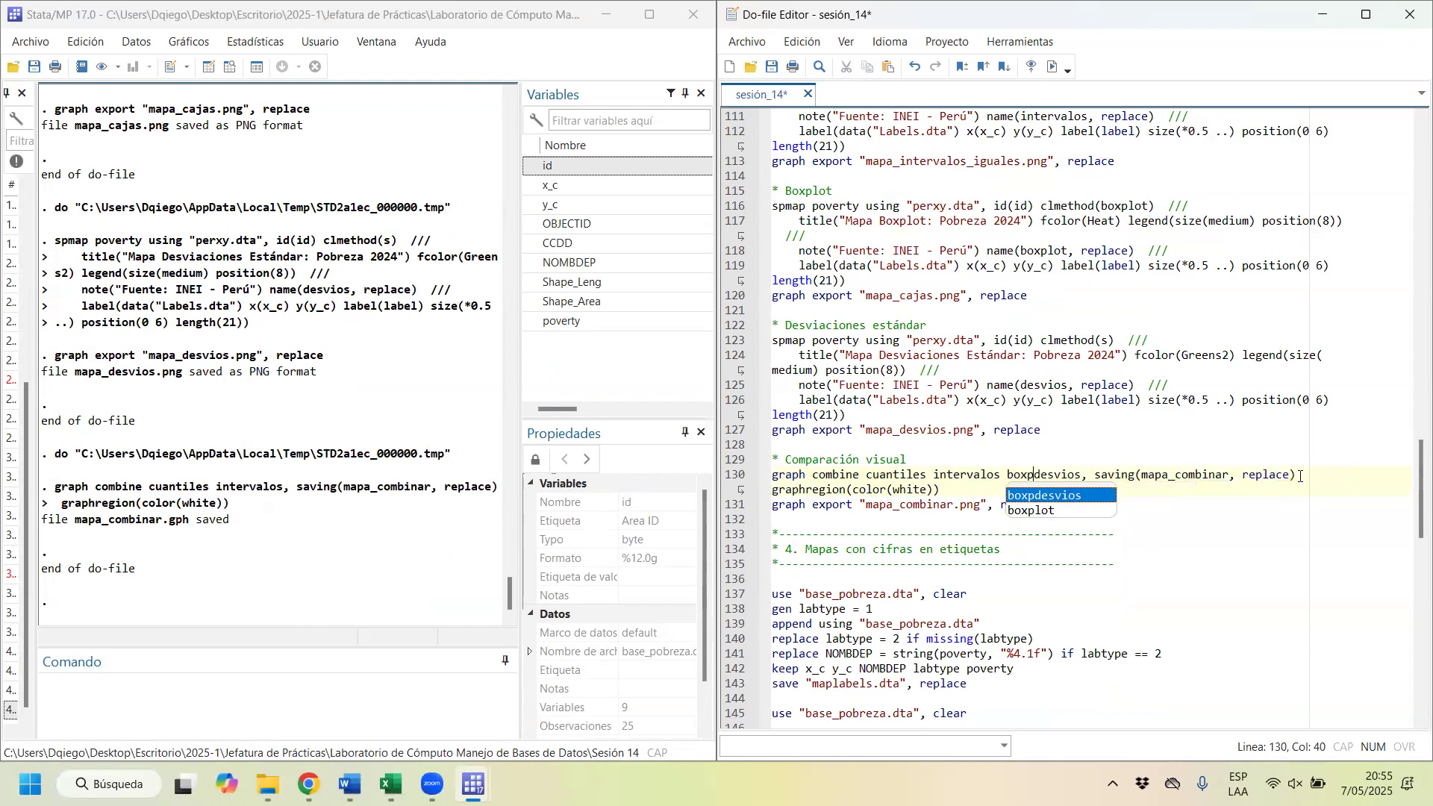
Step: Review the four graph names in the graph combine command against the map blocks, starting with the quantile map block
left_click_drag(867, 474, 1102, 475)
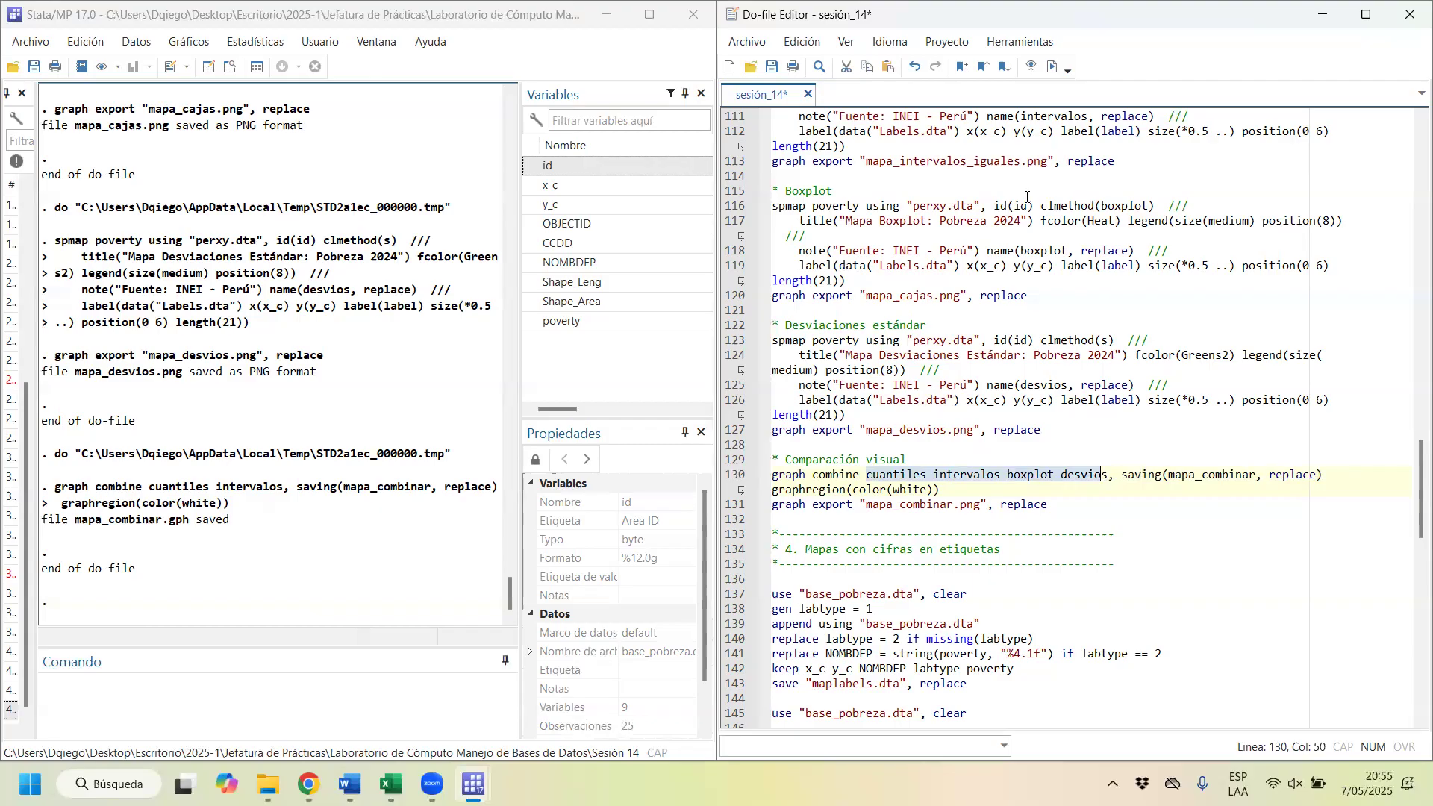
scroll(1027, 197, "up", 5)
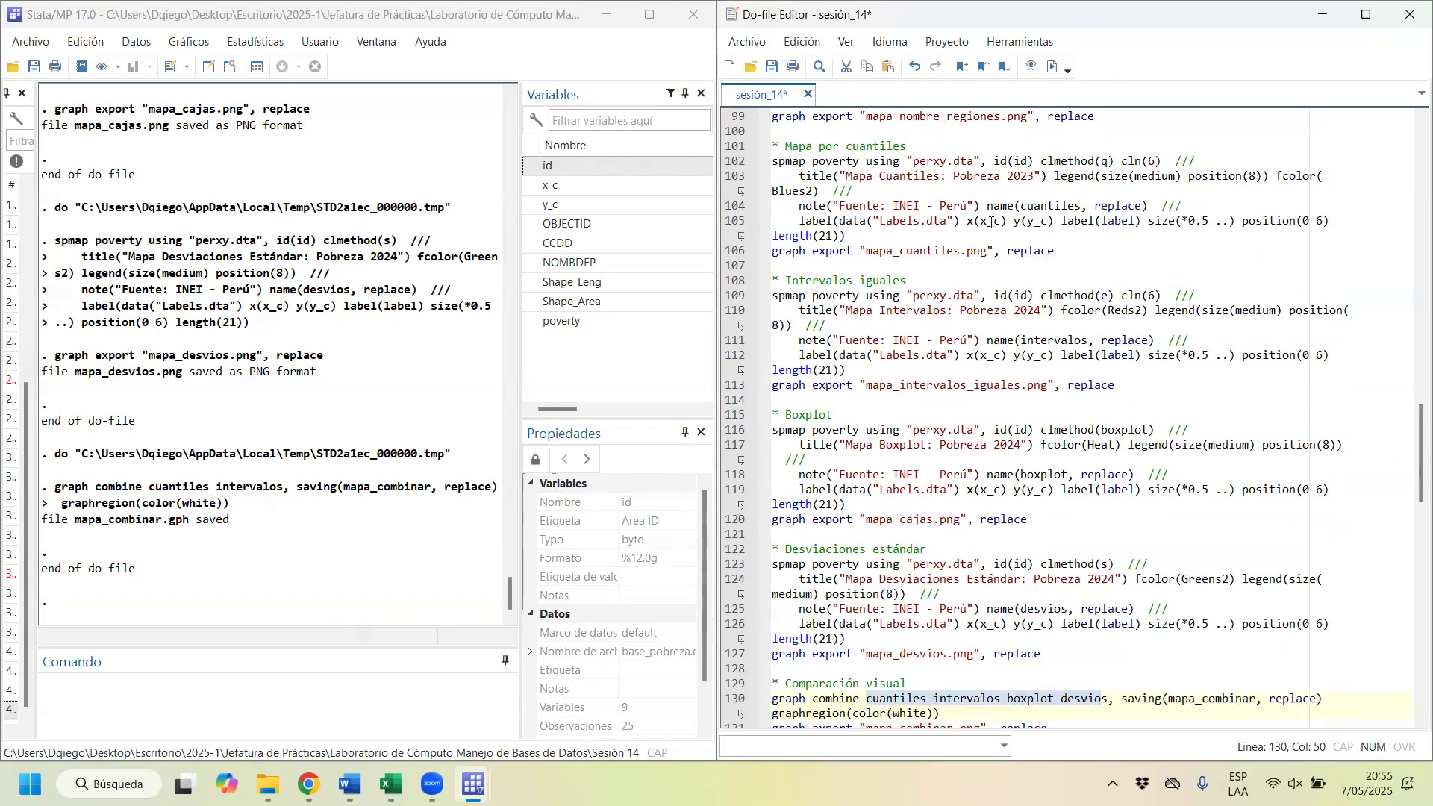
scroll(1080, 267, "up", 1)
scroll(840, 224, "up", 1)
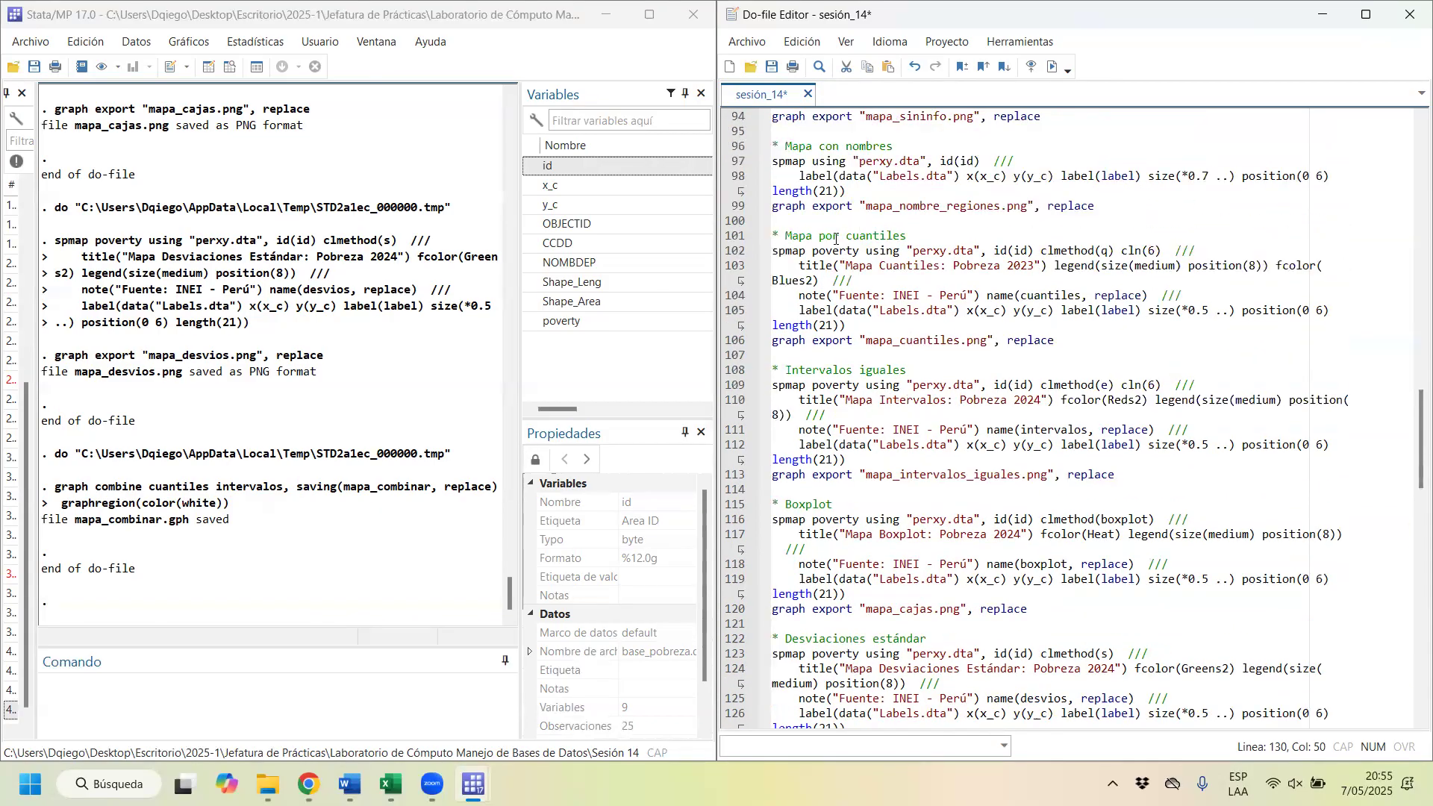
left_click_drag(807, 230, 905, 340)
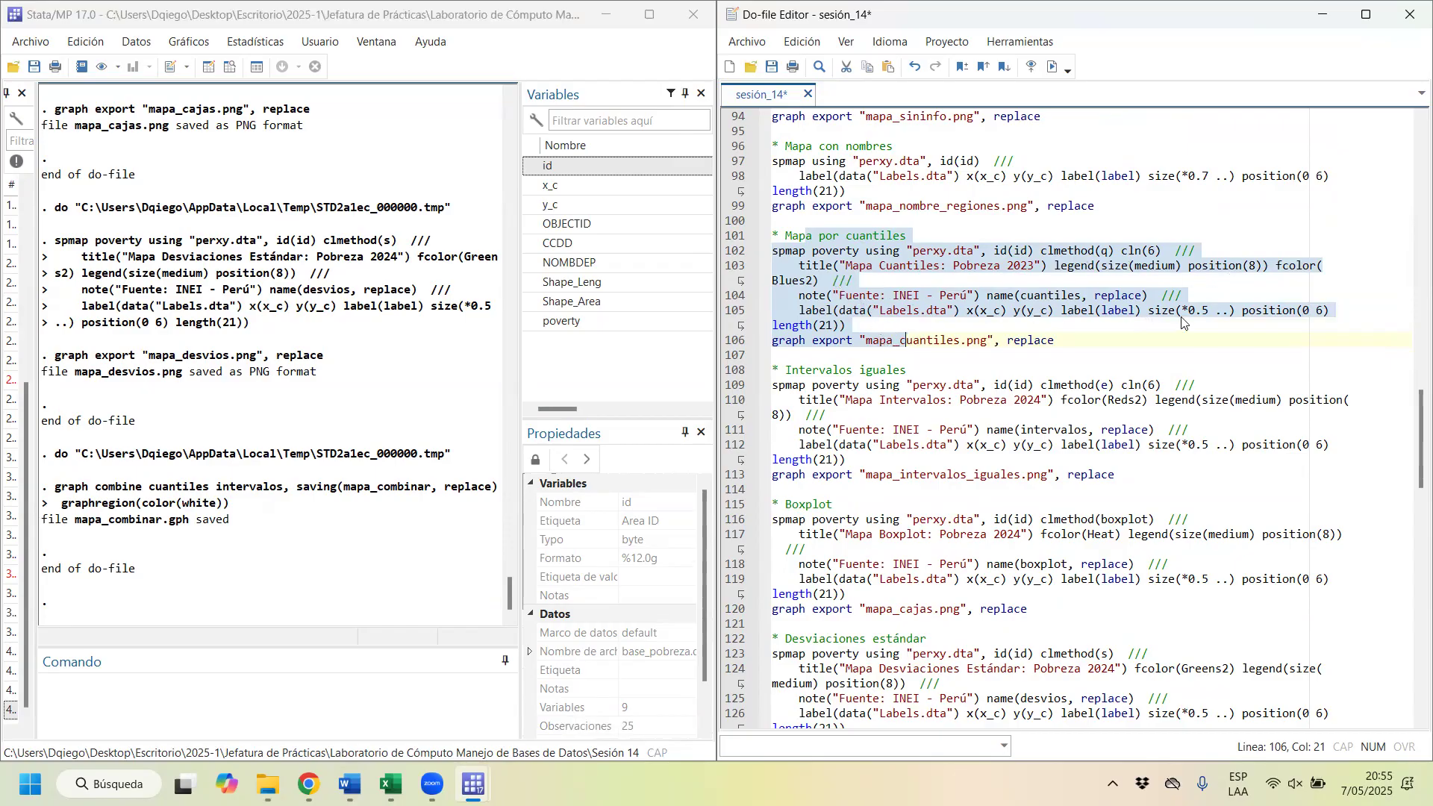
left_click(864, 300)
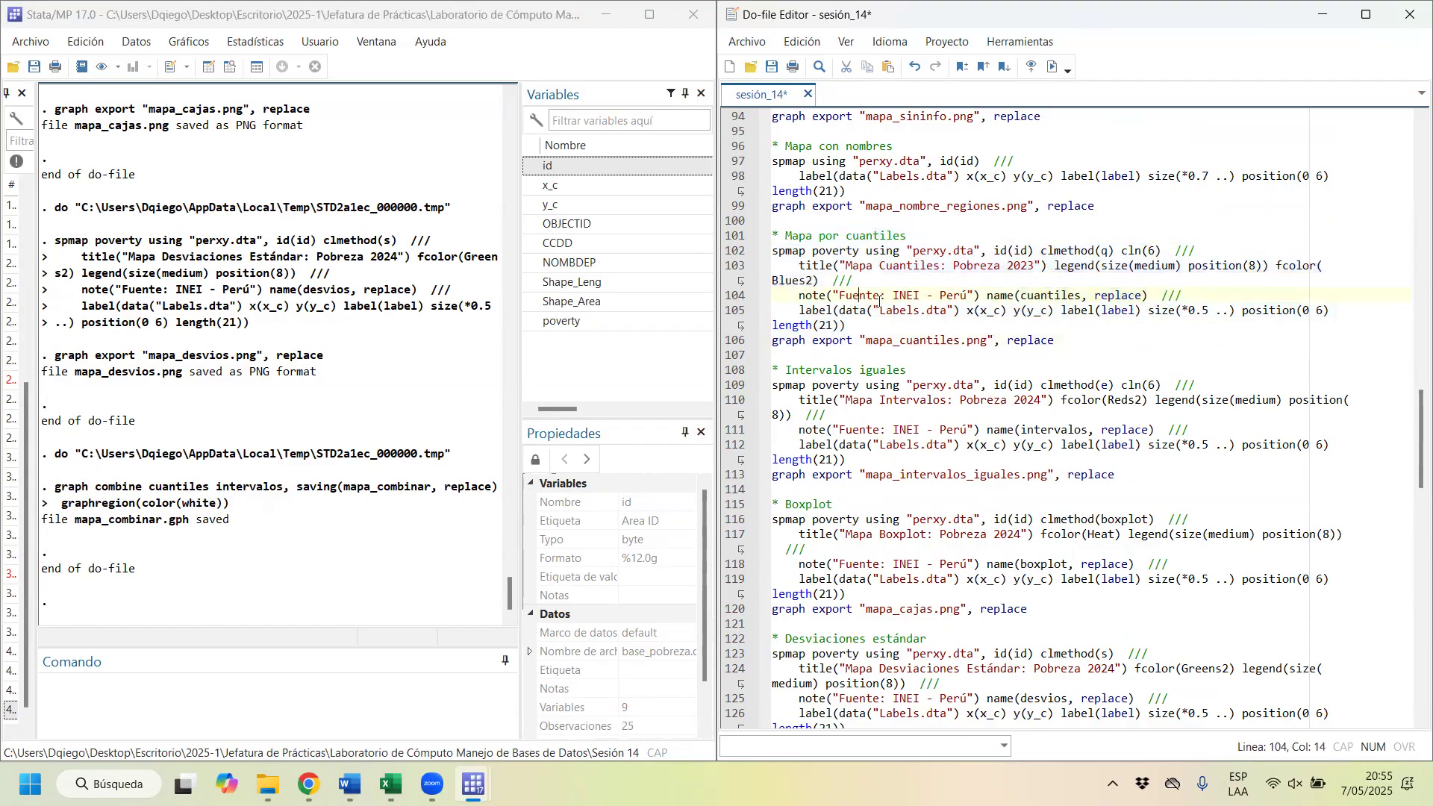
Step: Check the graph name set in name() within the quantile, equal-interval, boxplot and standard-deviation map blocks of the do-file
left_click_drag(978, 297, 1071, 297)
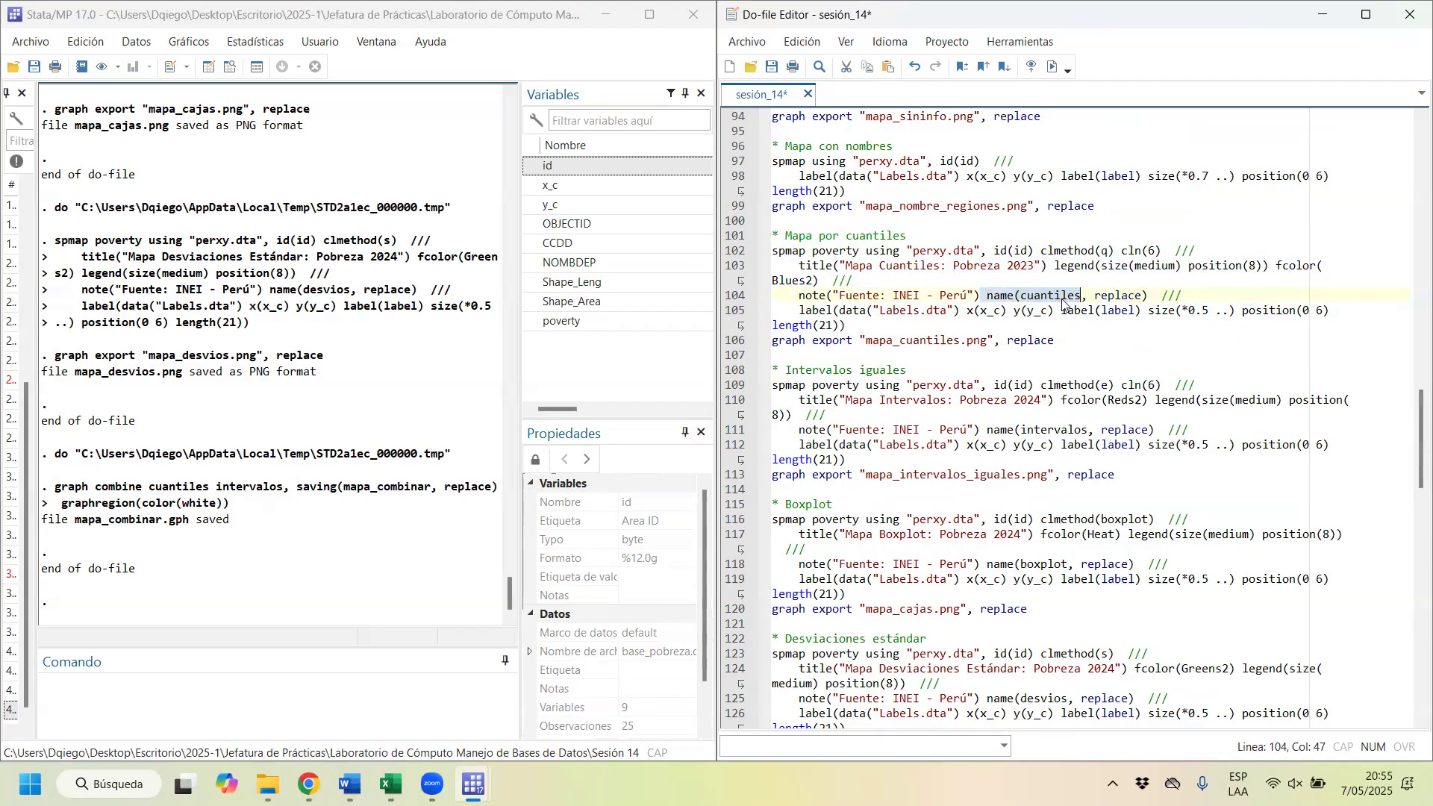
left_click_drag(1082, 297, 1025, 289)
left_click(1027, 443)
left_click_drag(799, 367, 1182, 477)
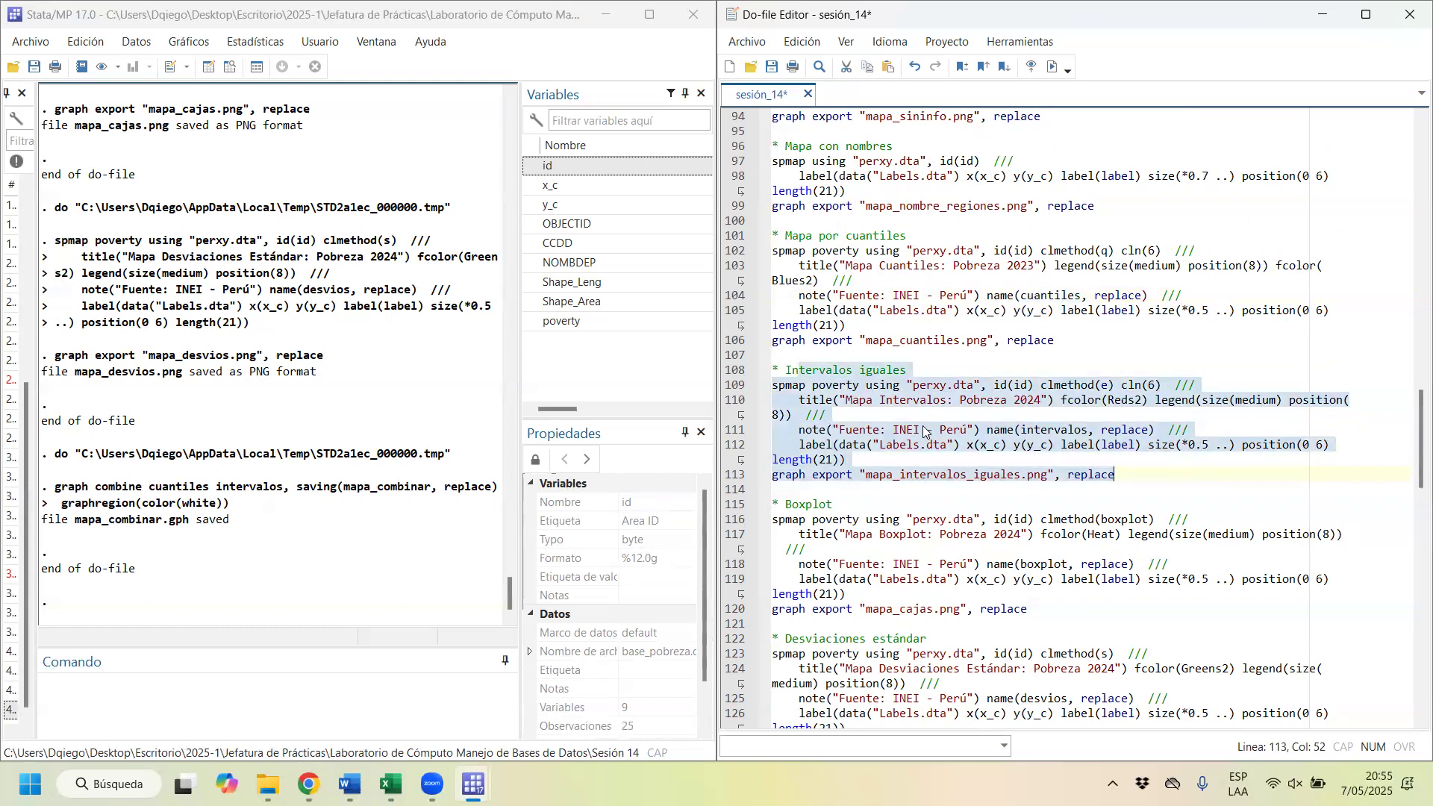
left_click(1089, 420)
left_click_drag(1090, 429, 1021, 431)
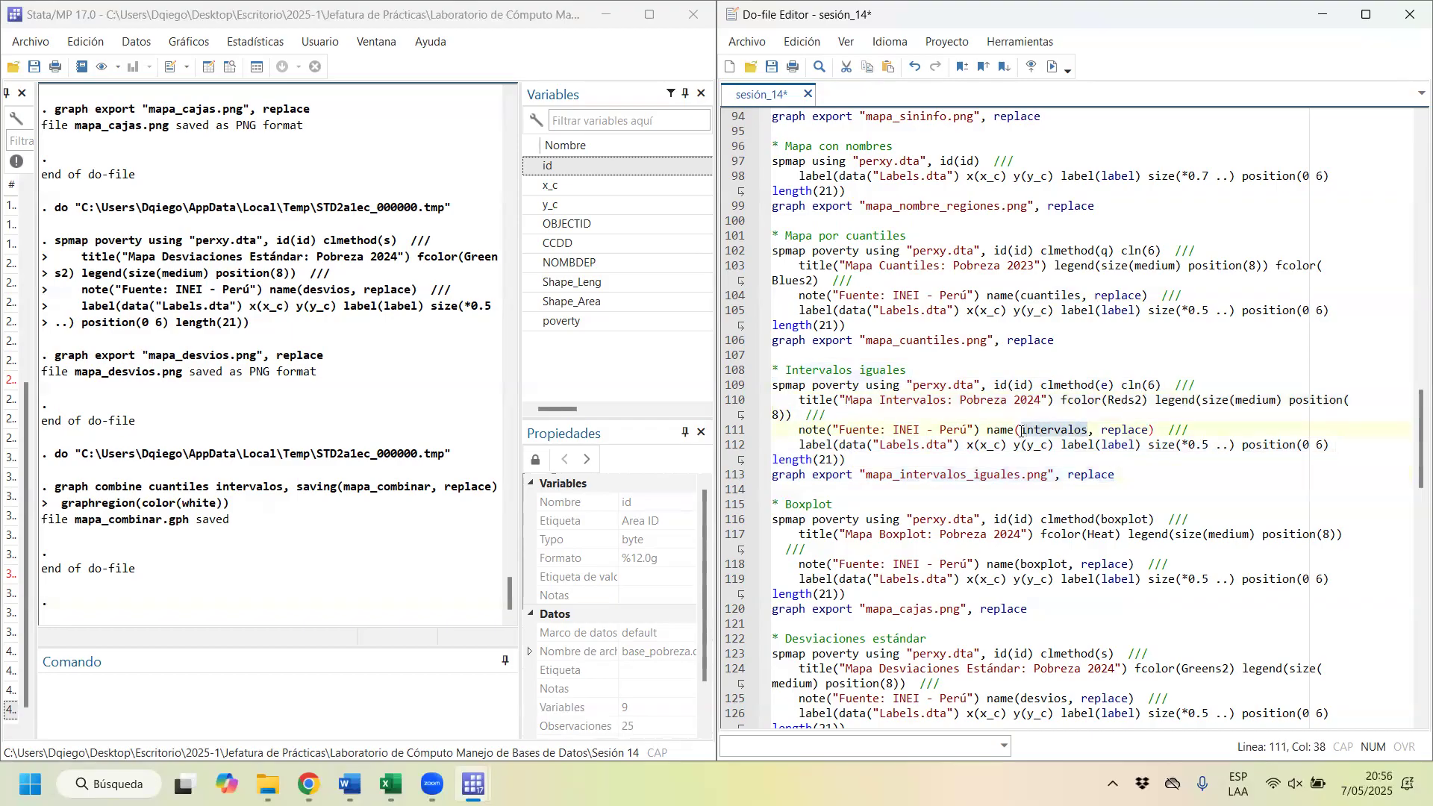
scroll(964, 435, "down", 2)
left_click_drag(773, 414, 1040, 522)
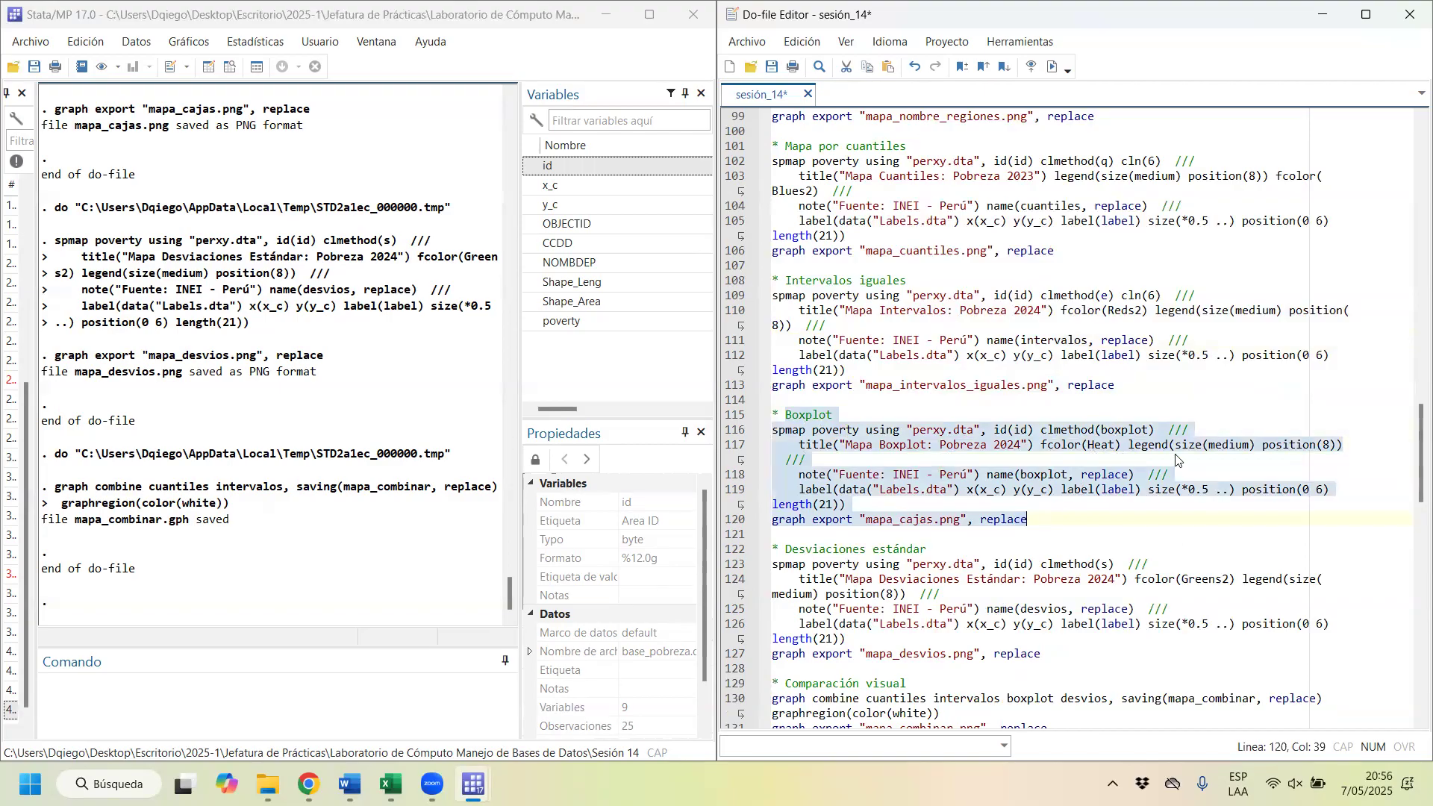
left_click(1064, 475)
left_click_drag(1070, 473, 750, 415)
scroll(994, 507, "down", 2)
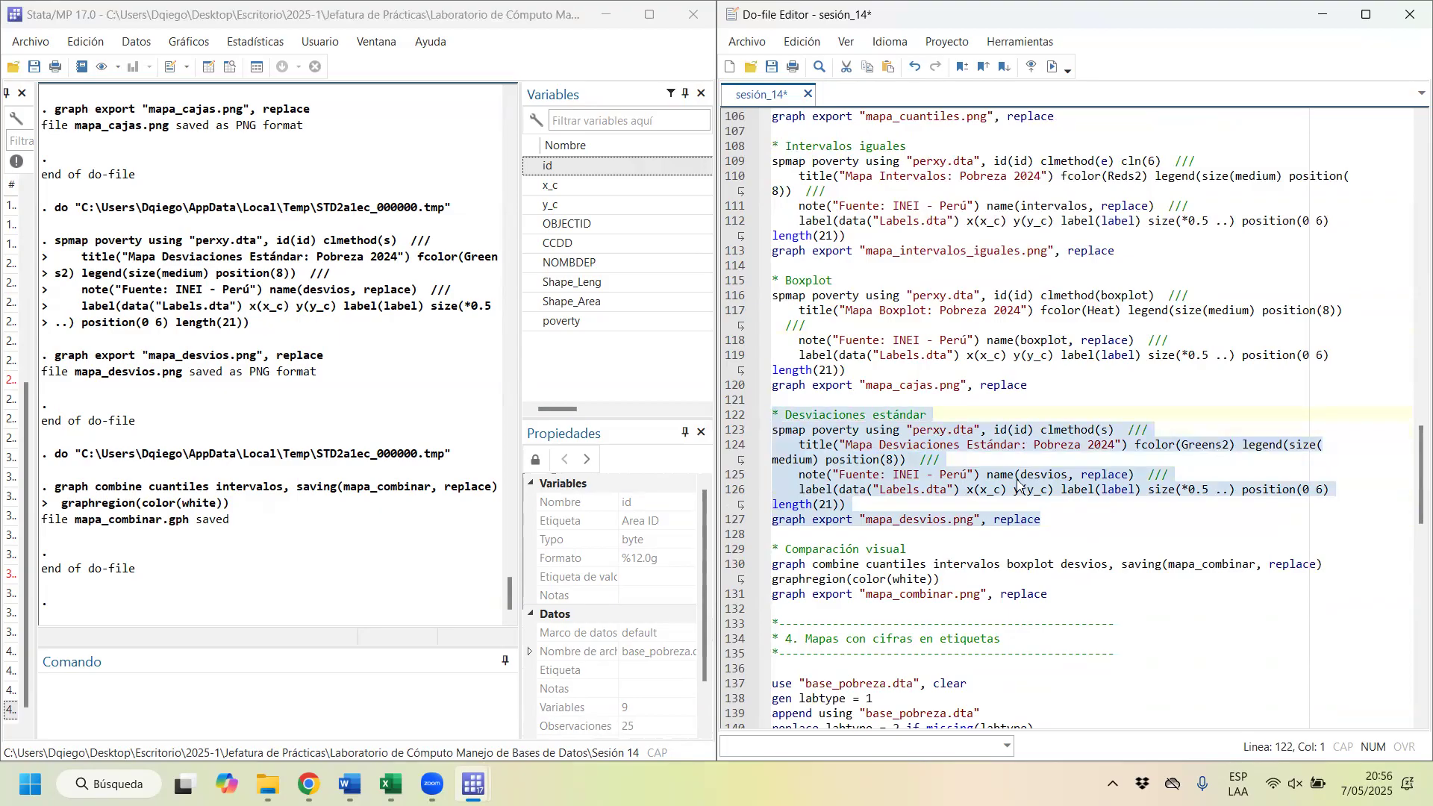
left_click_drag(1069, 475, 1021, 474)
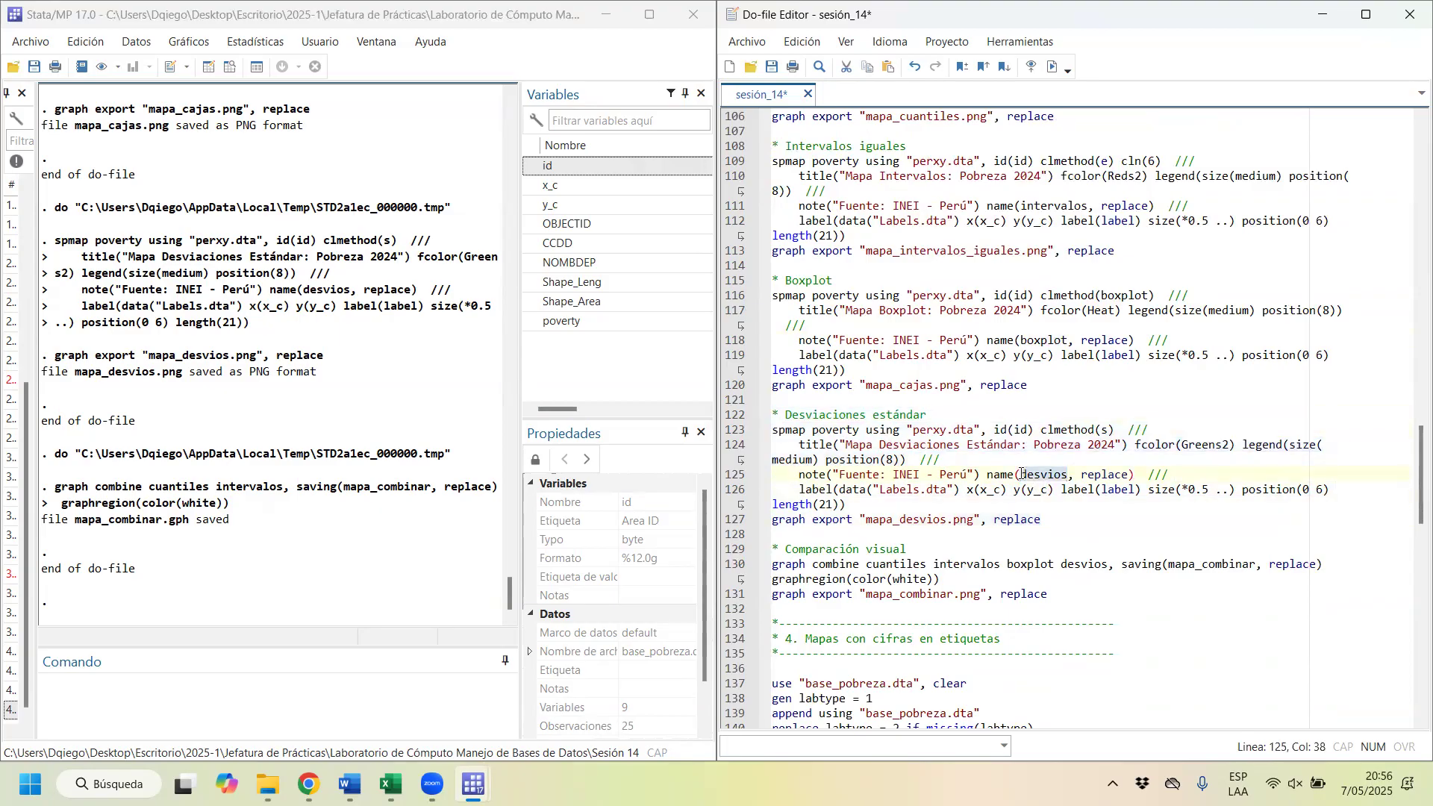
Step: Combine the cuantiles, intervalos, boxplot and desvios graphs with saving(mapa_combinar, replace) and graphregion(color(white)), and open the result in the Graph Editor
left_click_drag(805, 556, 939, 581)
key("ctrl+d")
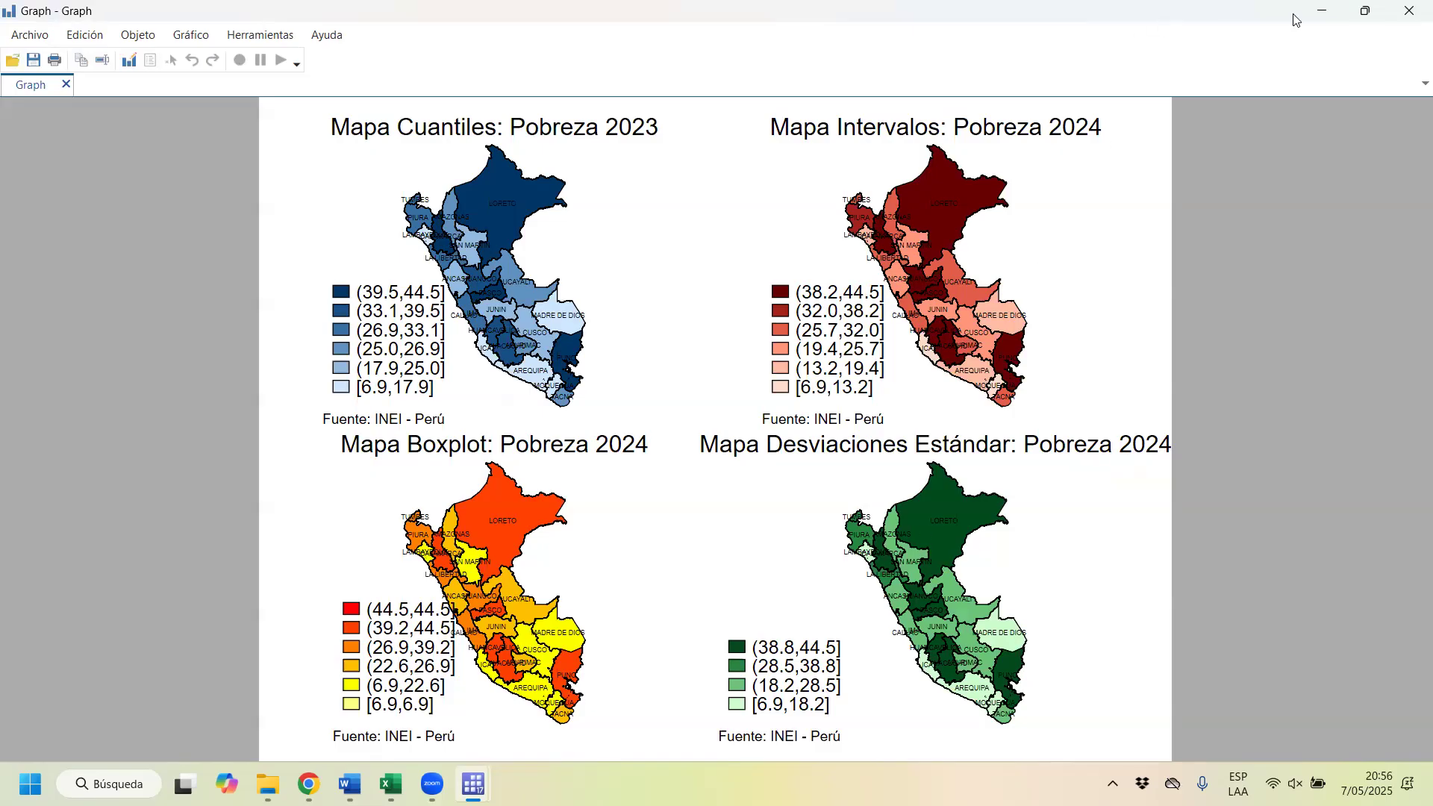
double_click(1141, 11)
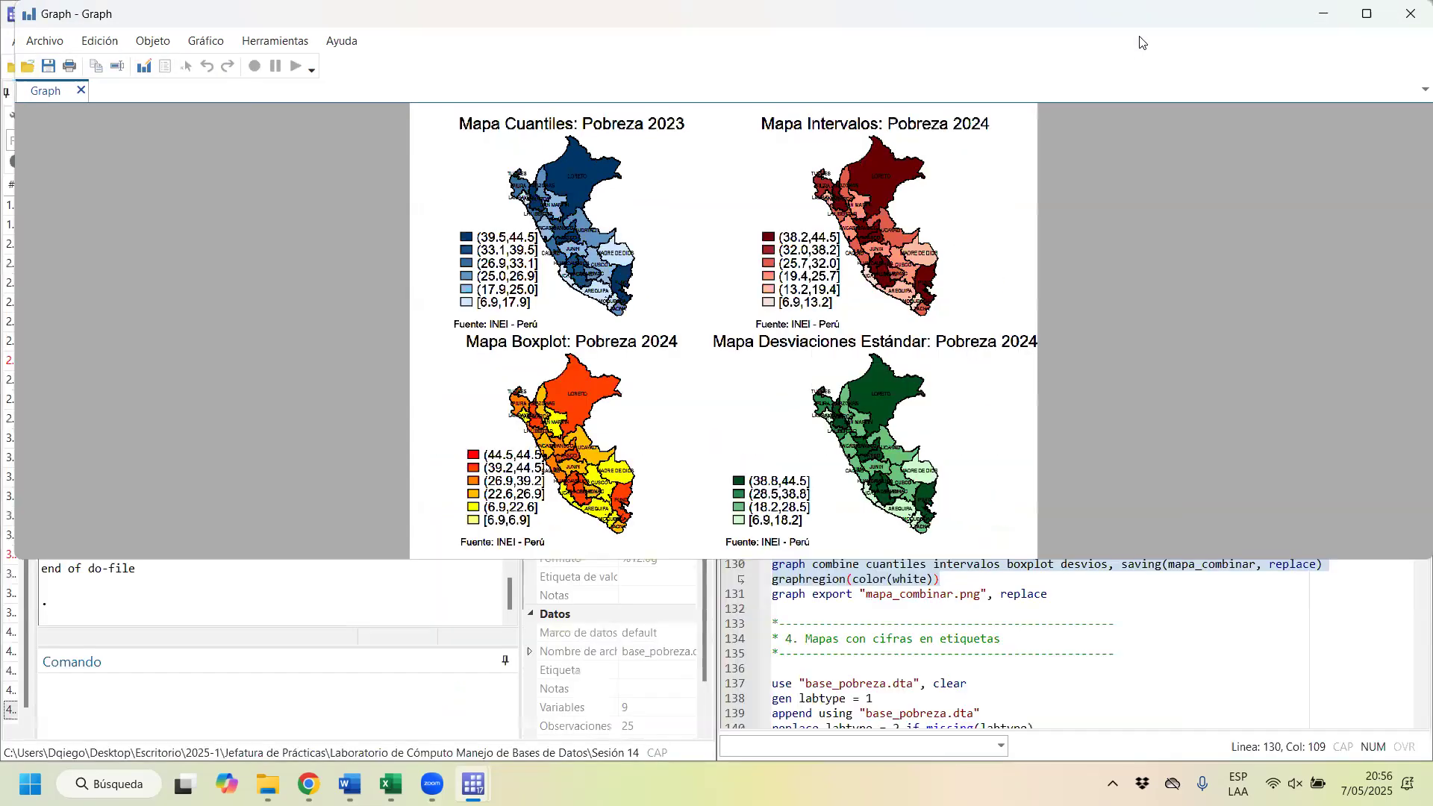
left_click_drag(1139, 35, 1158, 195)
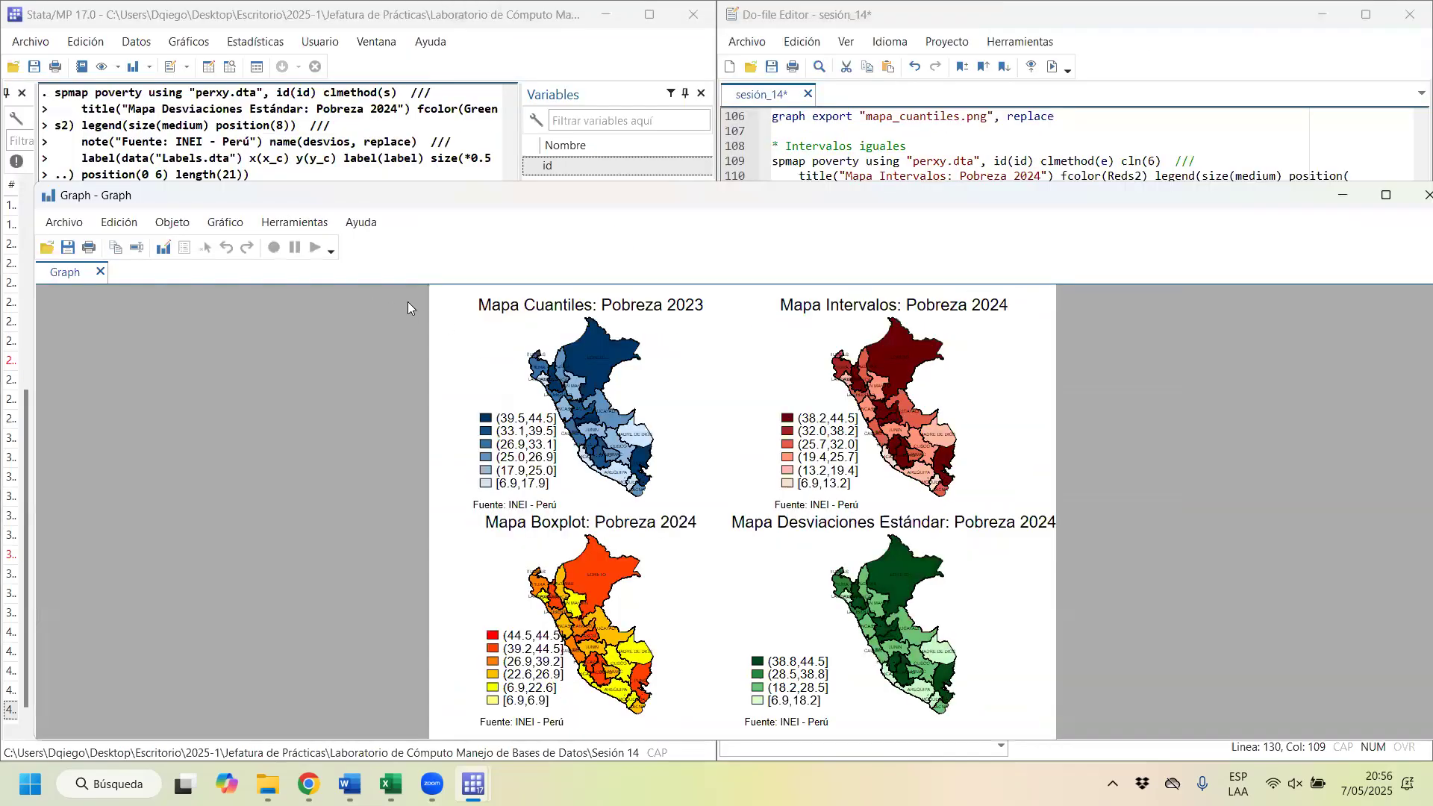
left_click(164, 251)
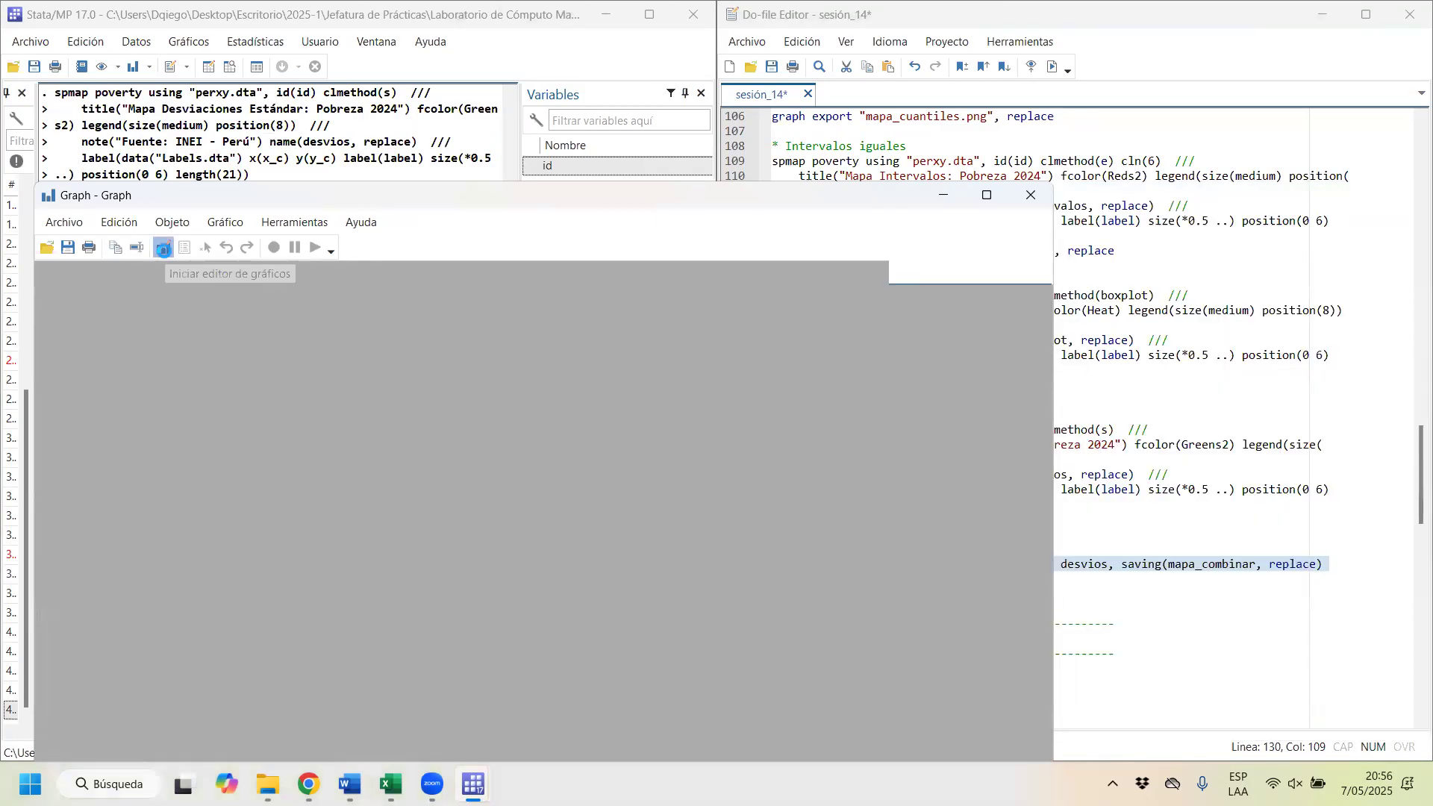
left_click(987, 195)
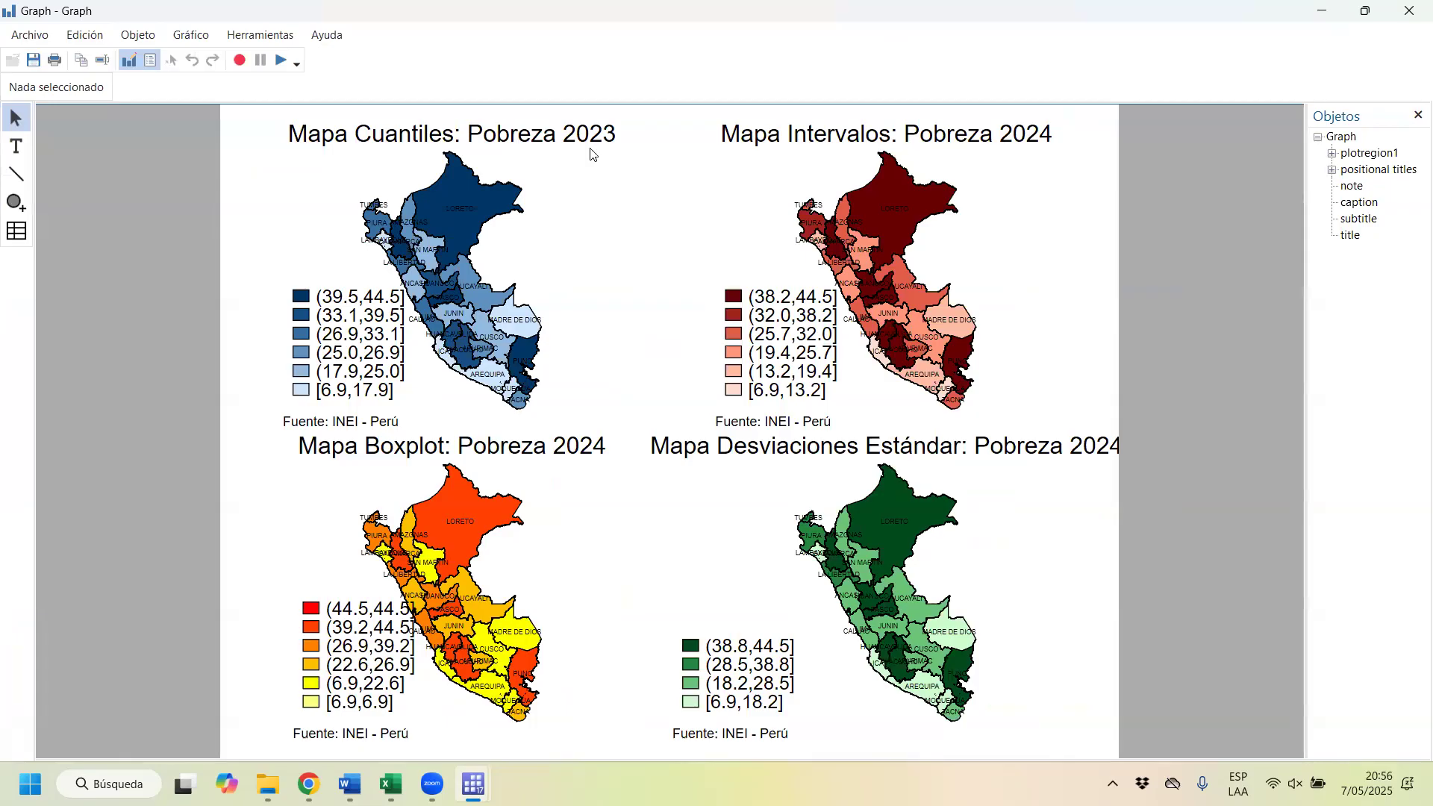
Step: Set the text size of the "Mapa Cuantiles: Pobreza 2023" title to Mediano in the combined graph
left_click(364, 141)
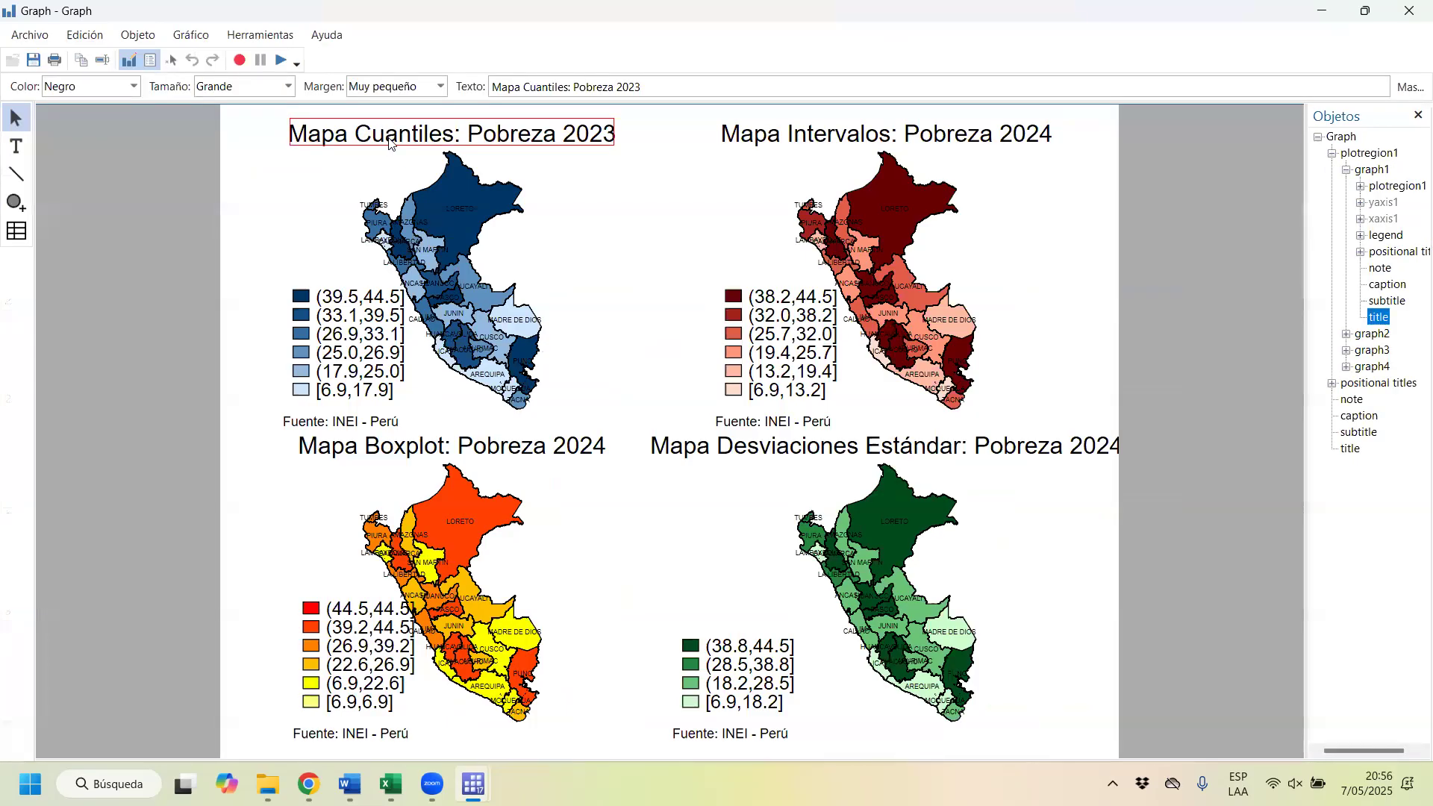
key("Delete")
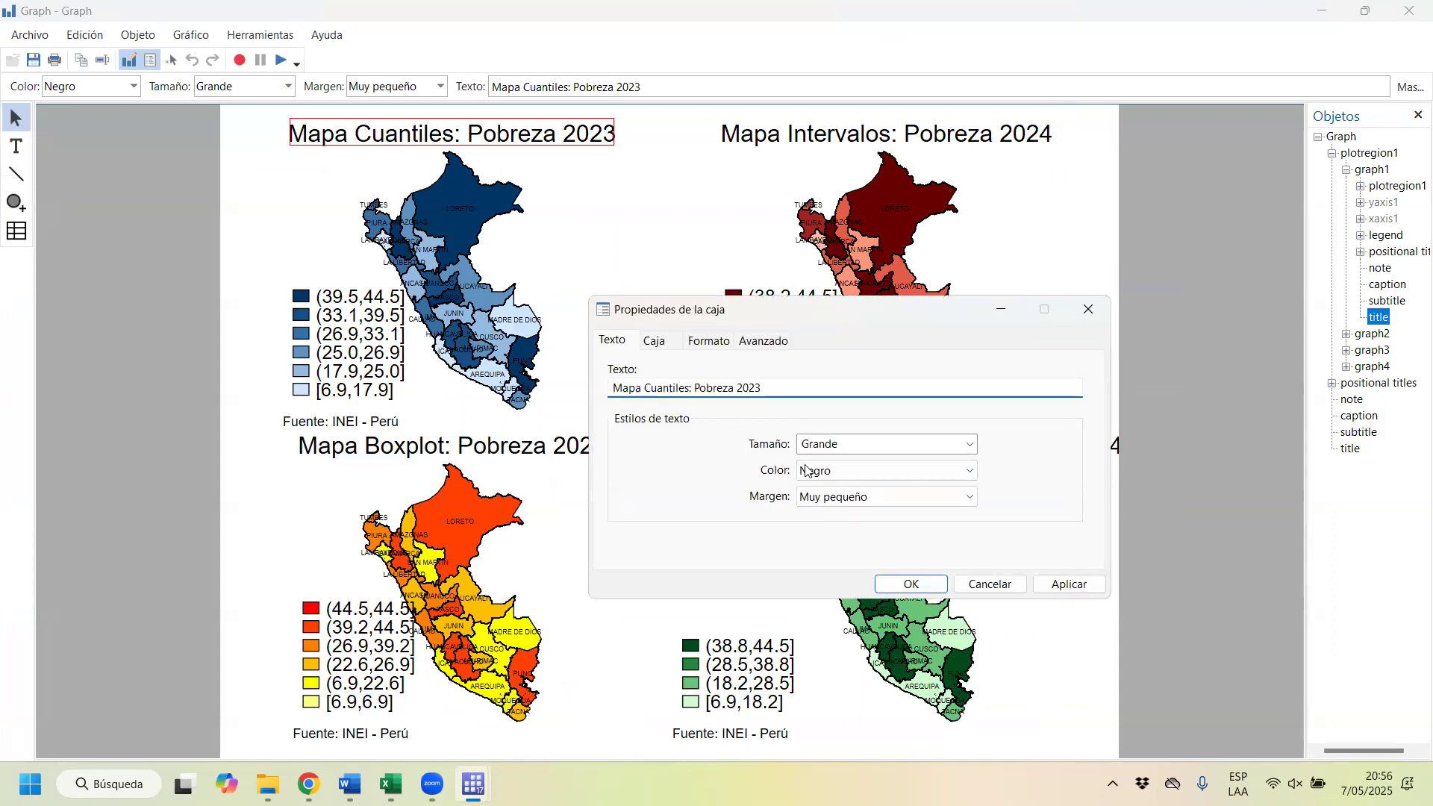
left_click(821, 447)
left_click(972, 445)
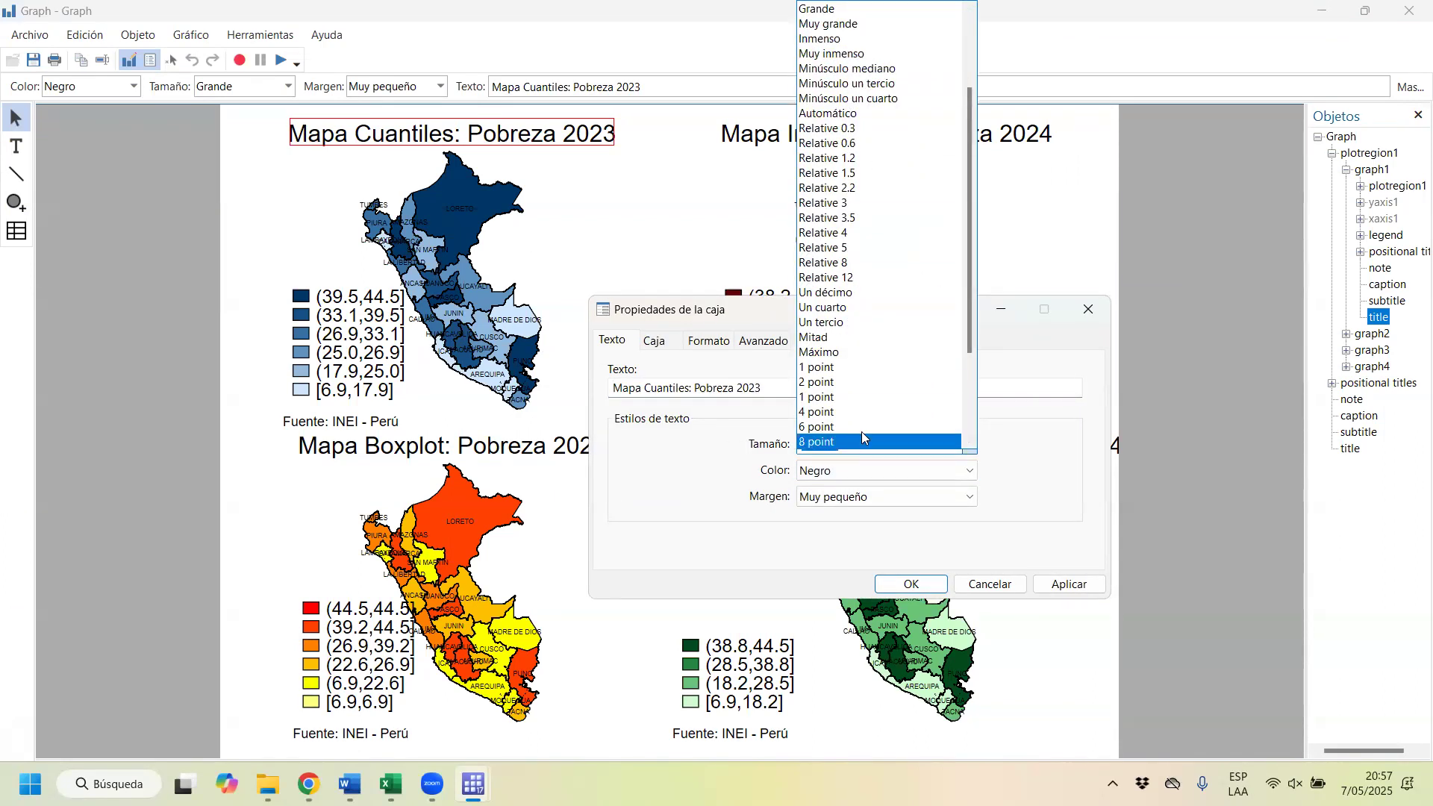
scroll(850, 263, "down", 3)
scroll(858, 261, "up", 5)
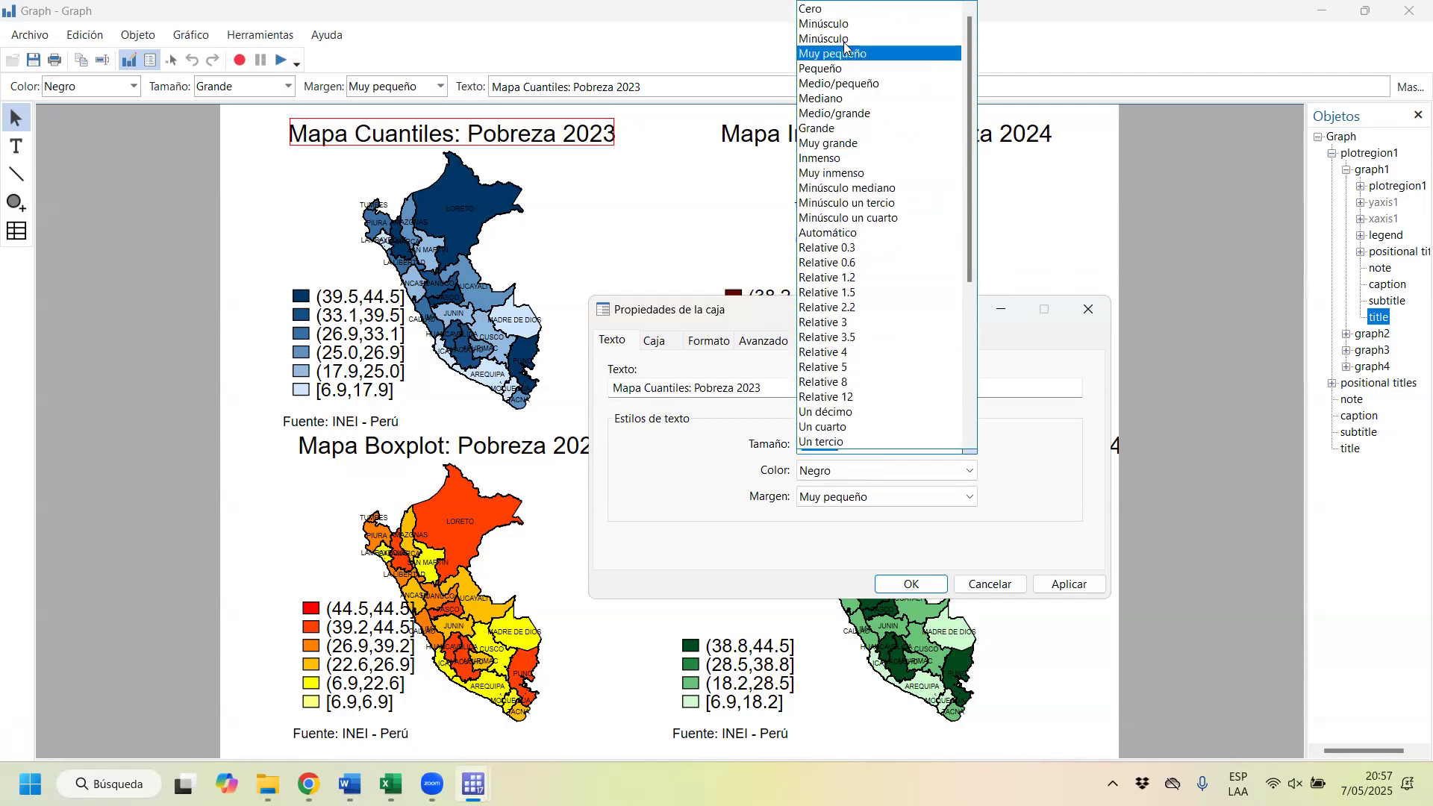
left_click(844, 99)
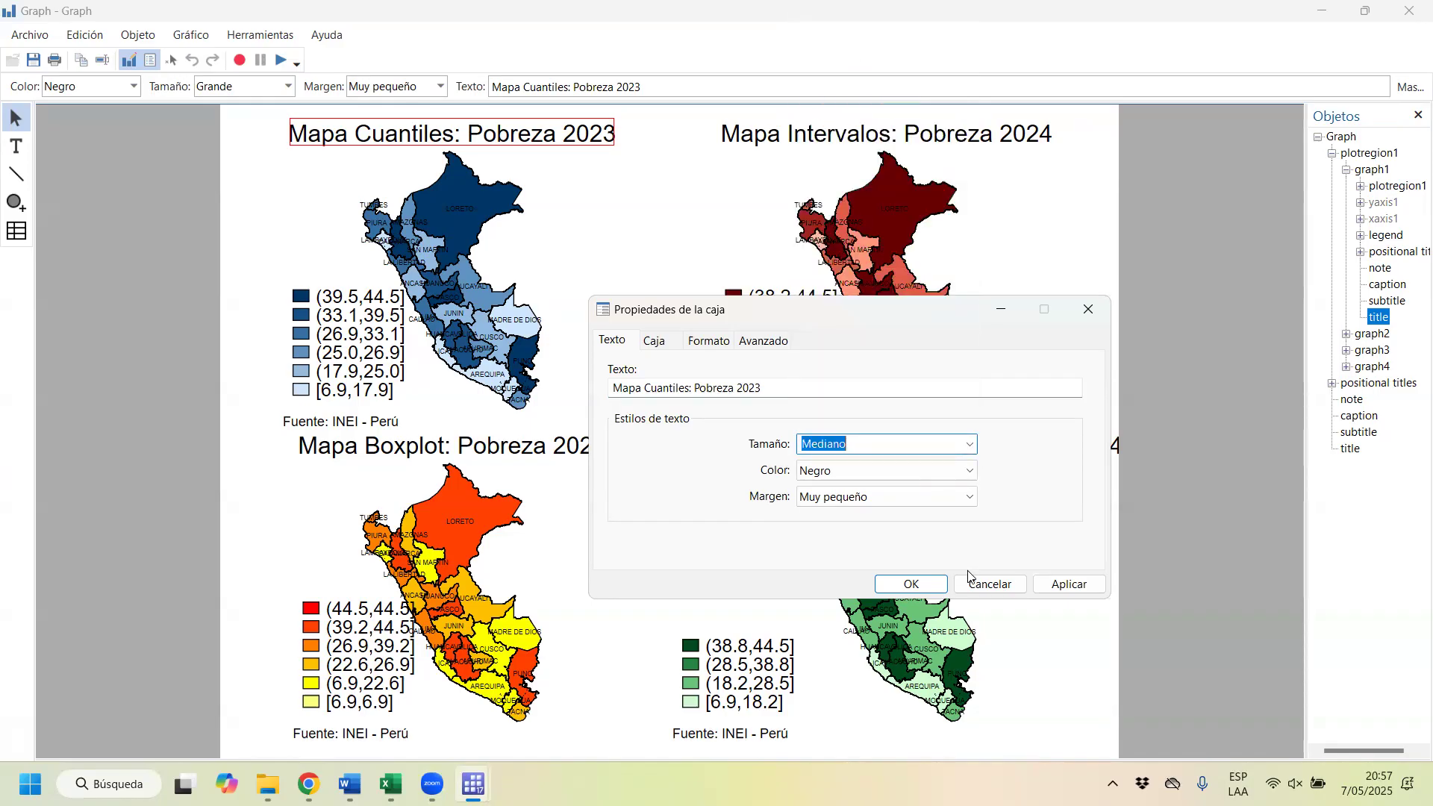
left_click(1069, 584)
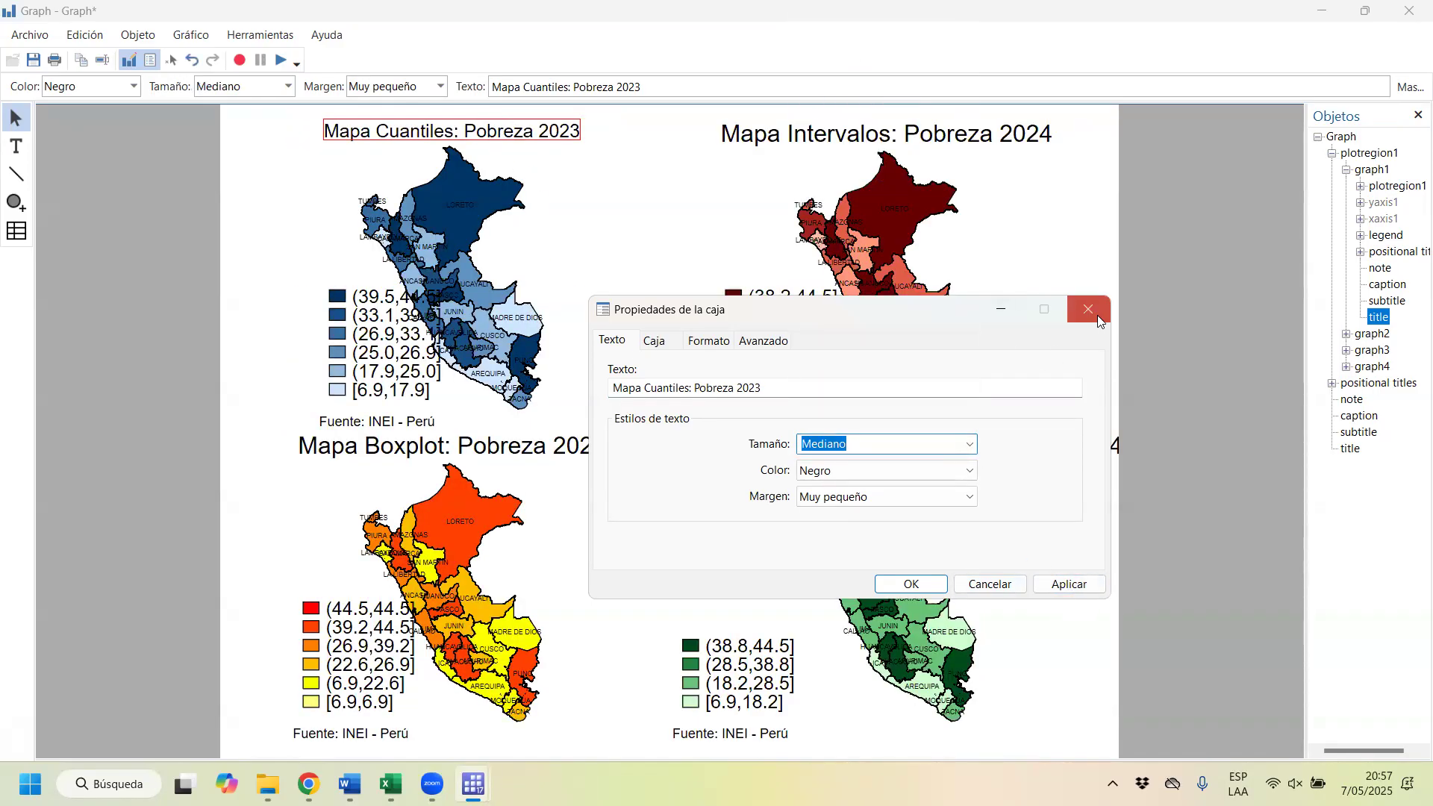
left_click(937, 133)
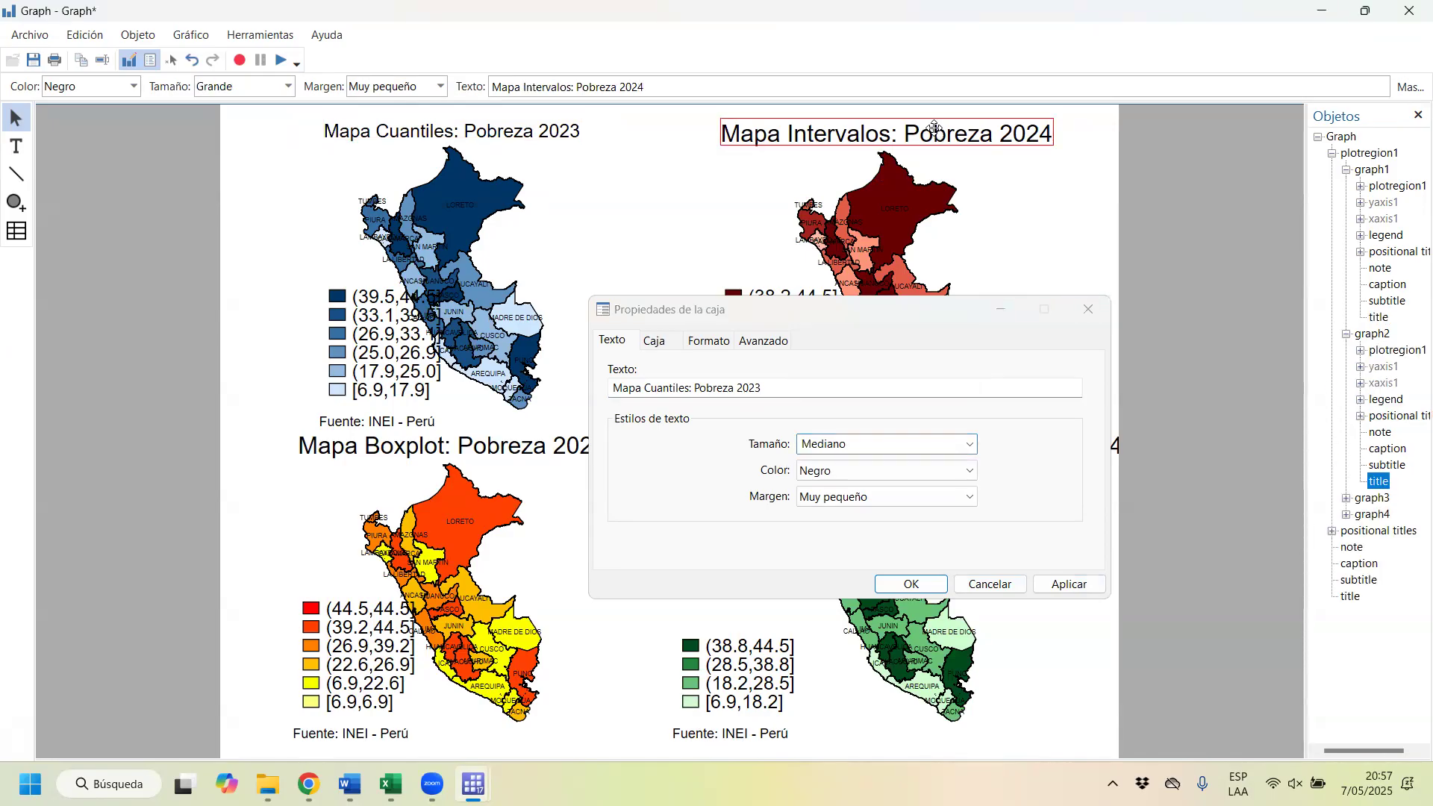
left_click(1089, 309)
Step: Set the text size of the "Mapa Intervalos: Pobreza 2024" title to Mediano
double_click(980, 135)
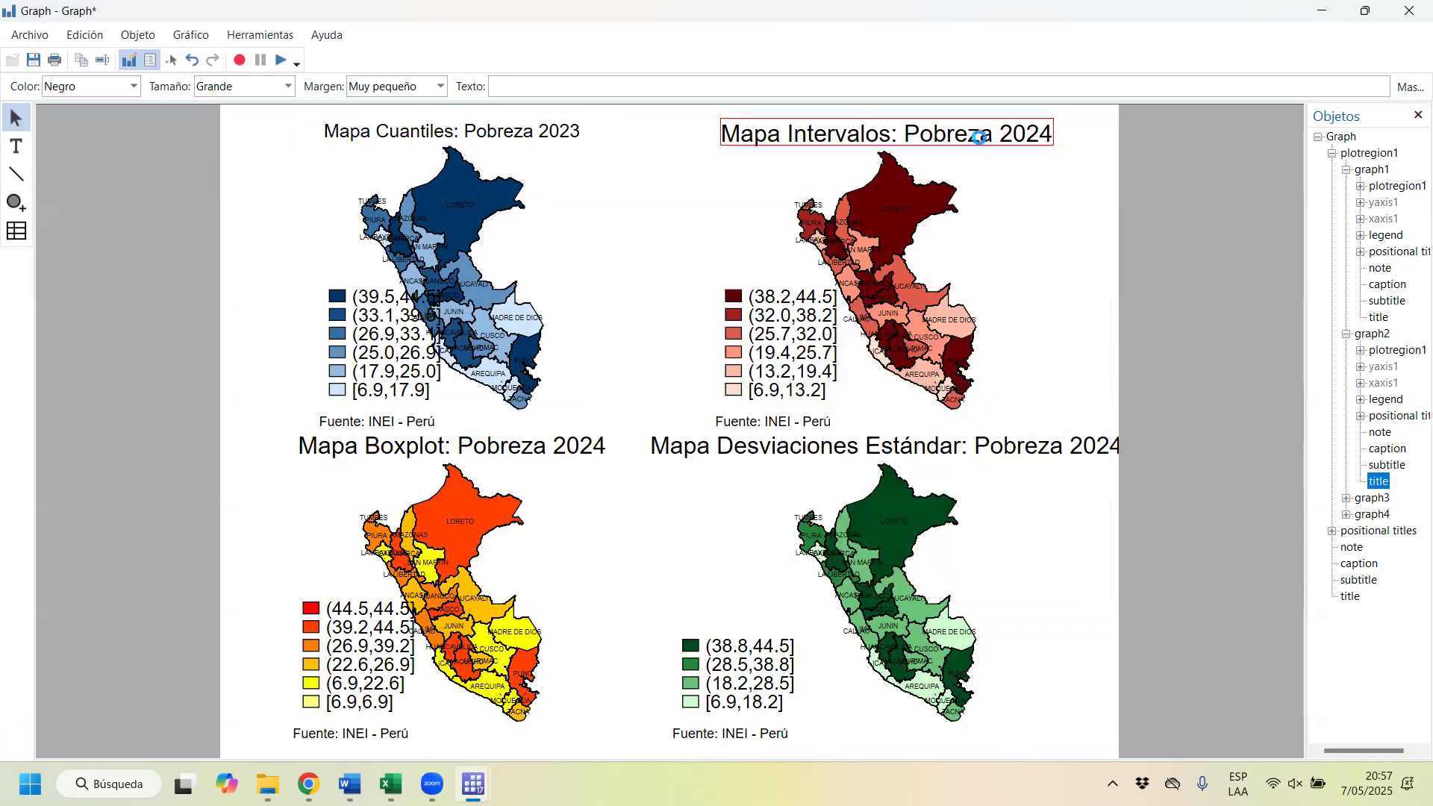
key("Tab")
left_click(969, 444)
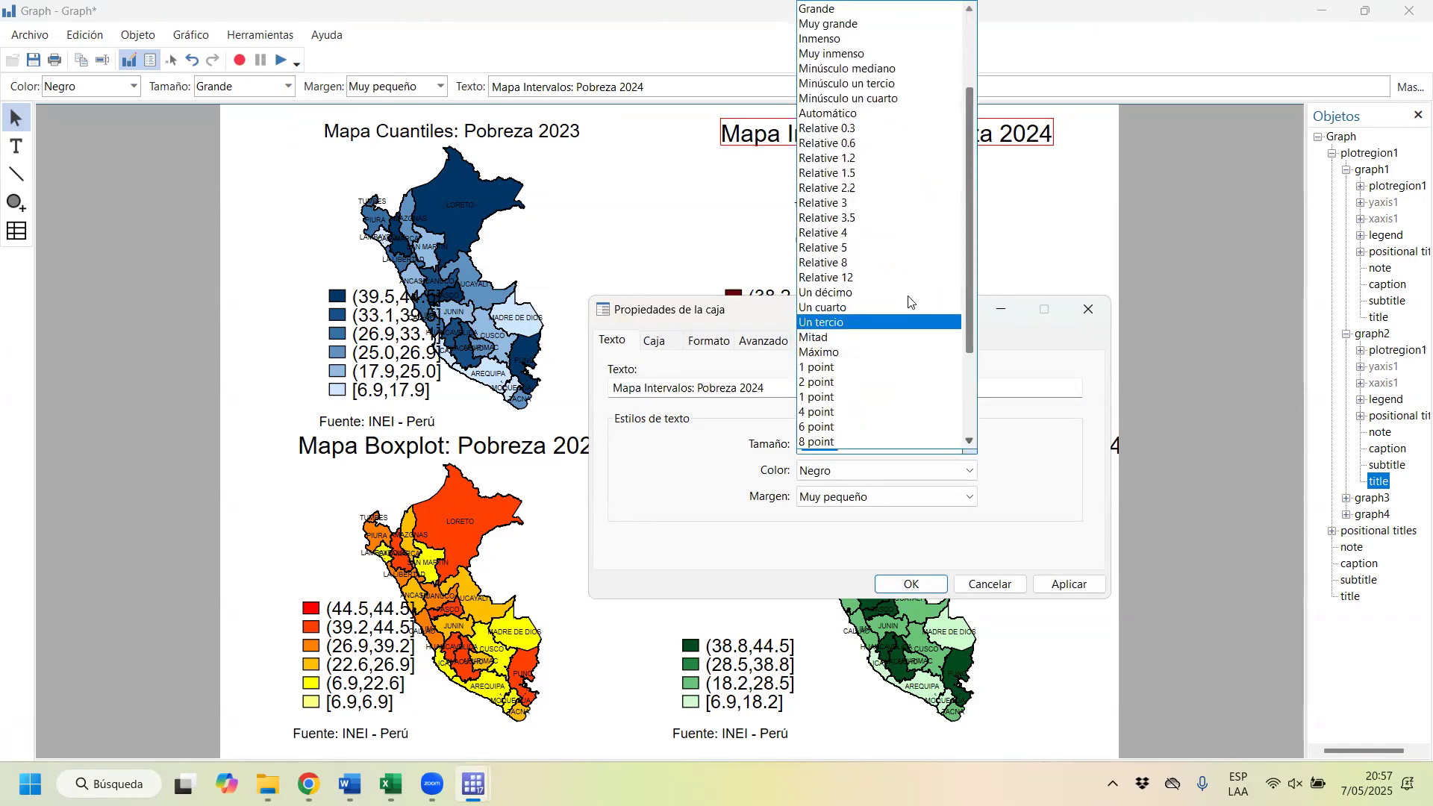
scroll(866, 72, "up", 2)
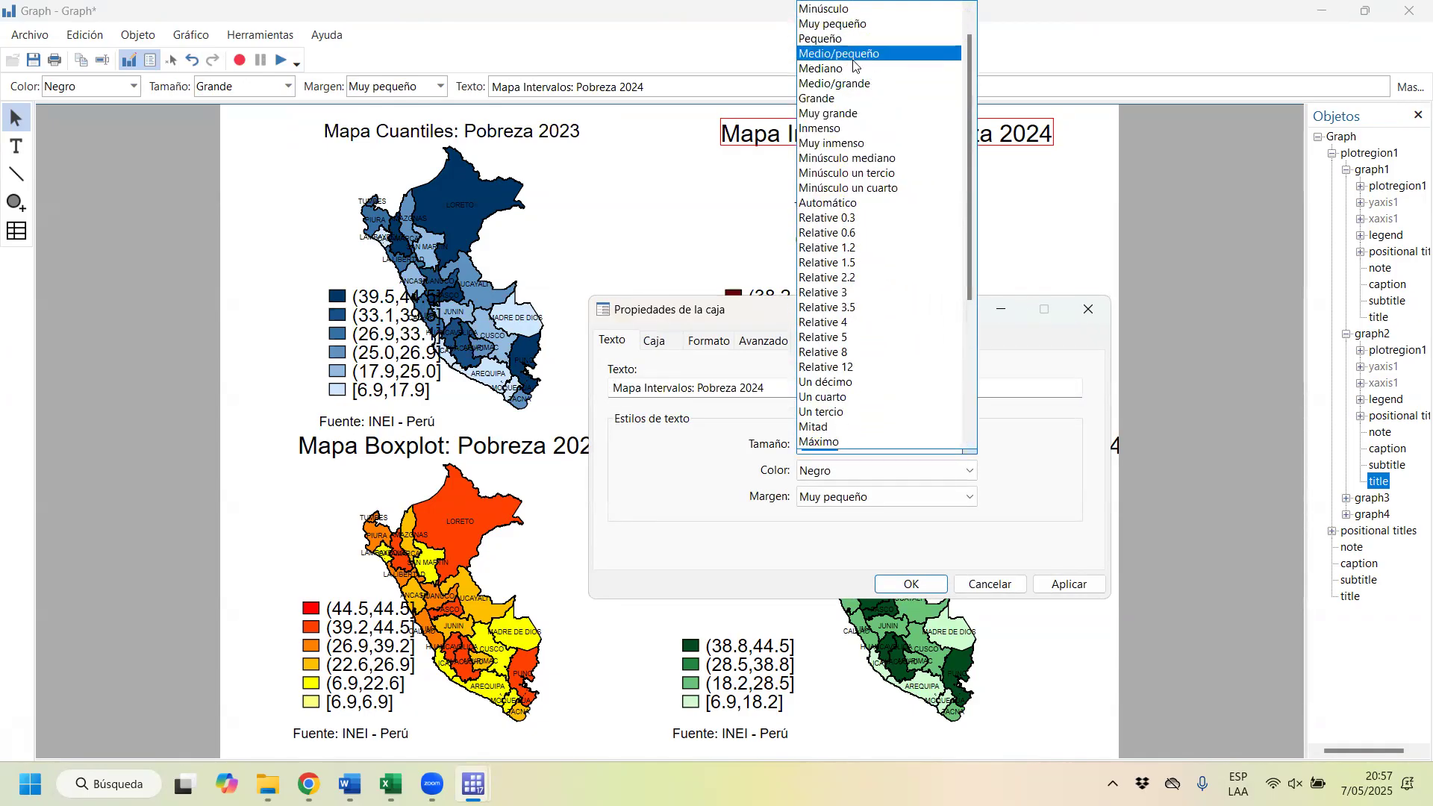
left_click(855, 68)
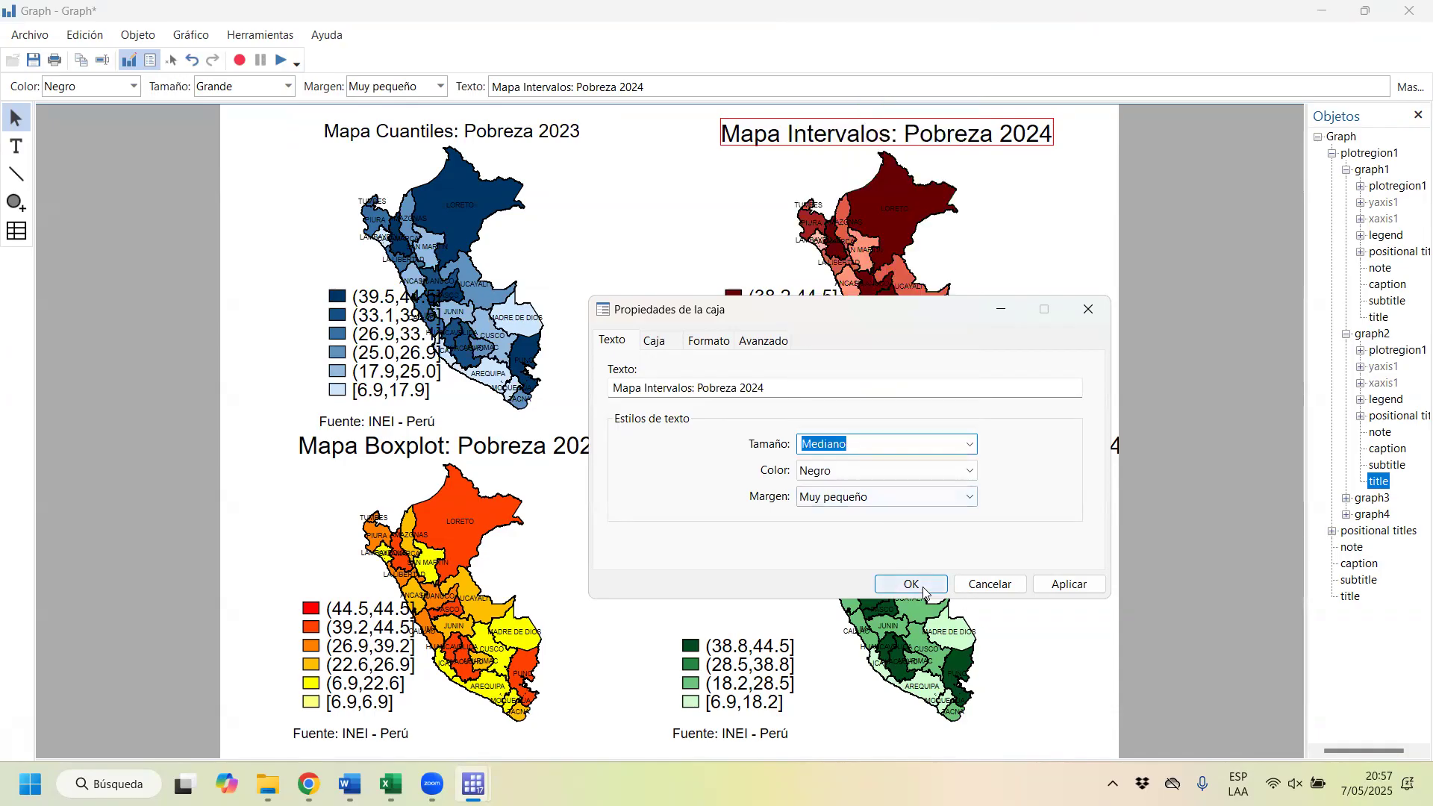
left_click(1067, 585)
left_click(1082, 309)
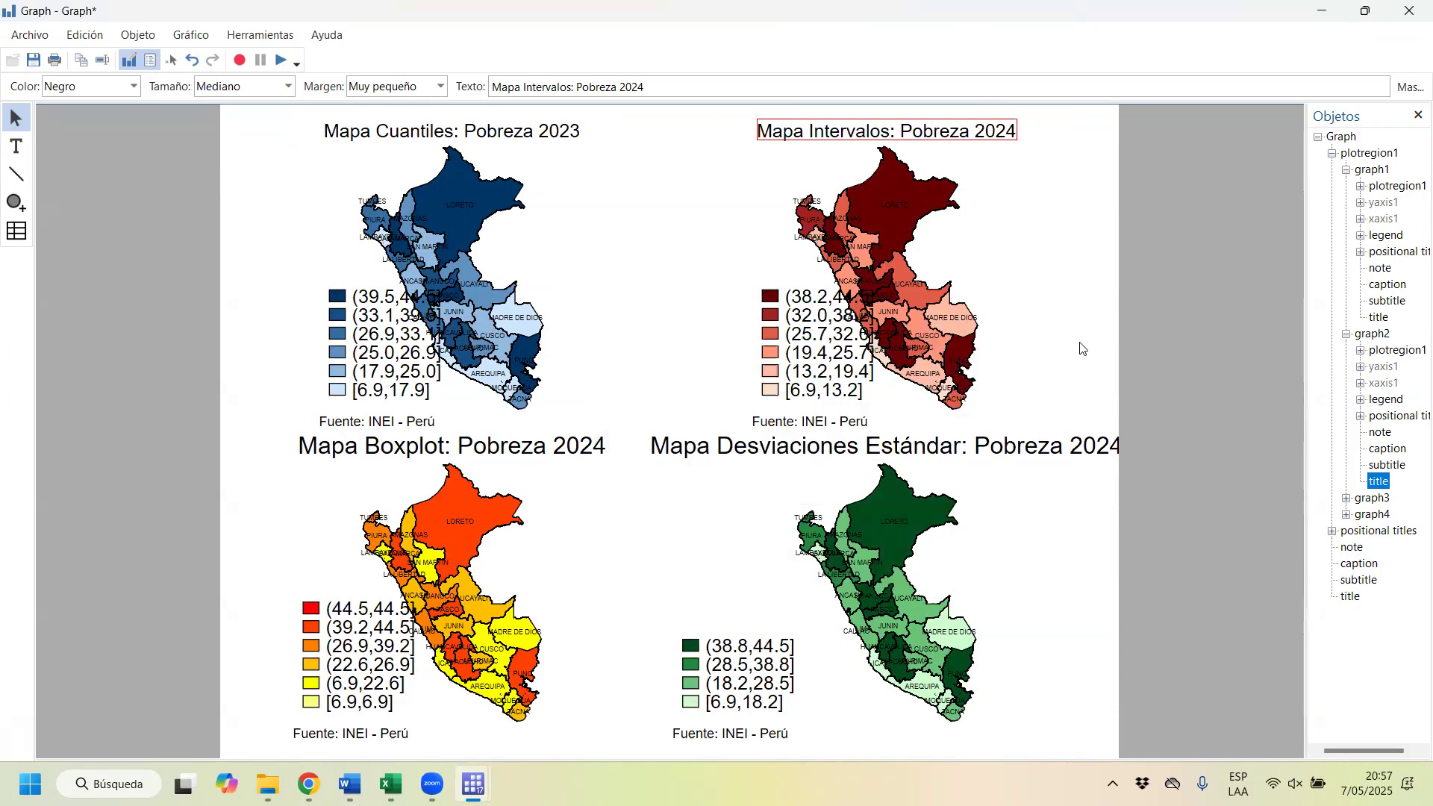
left_click(1082, 349)
Step: Examine the quantile map's legend properties, including its organization, label, region and advanced settings, without changing them
left_click(368, 347)
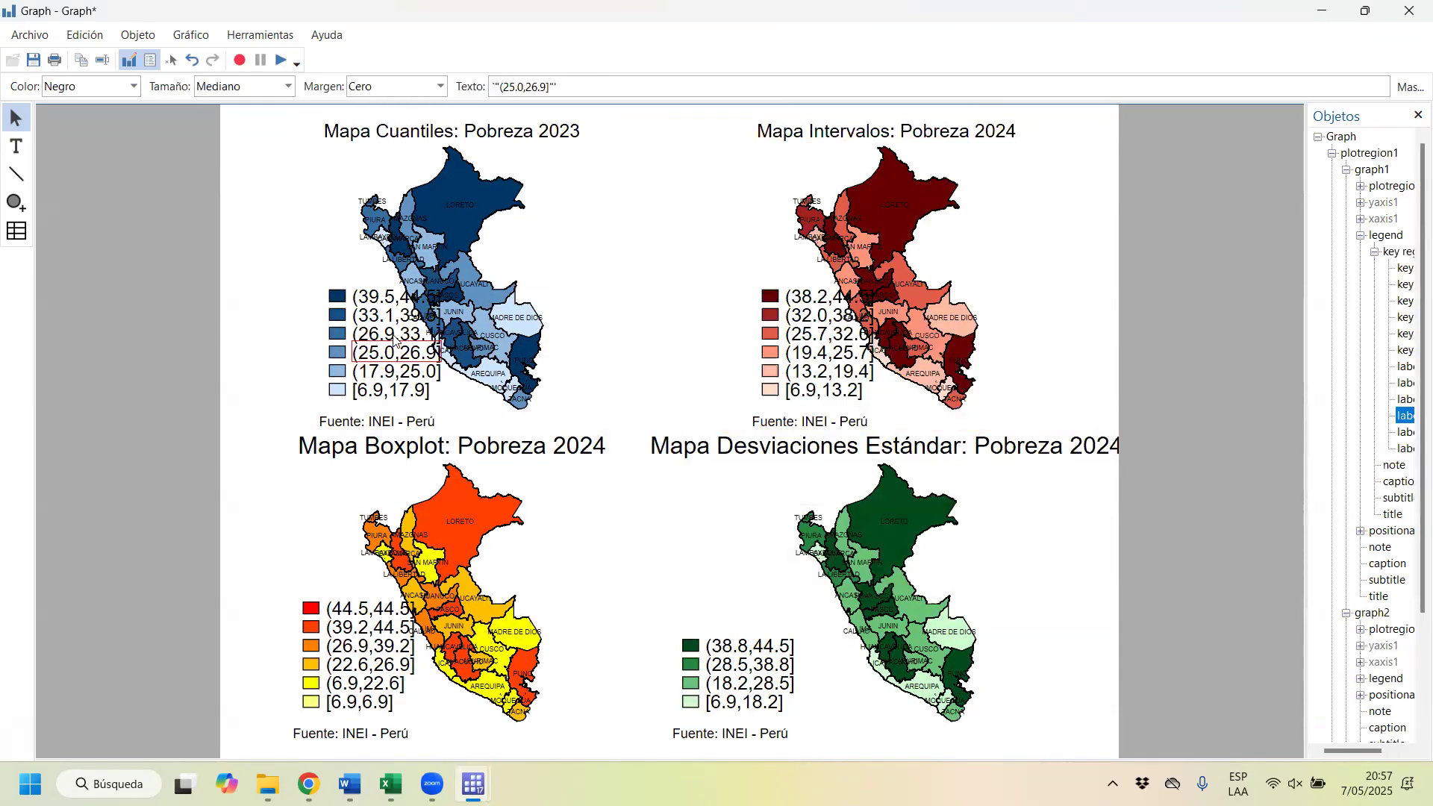
left_click(374, 298)
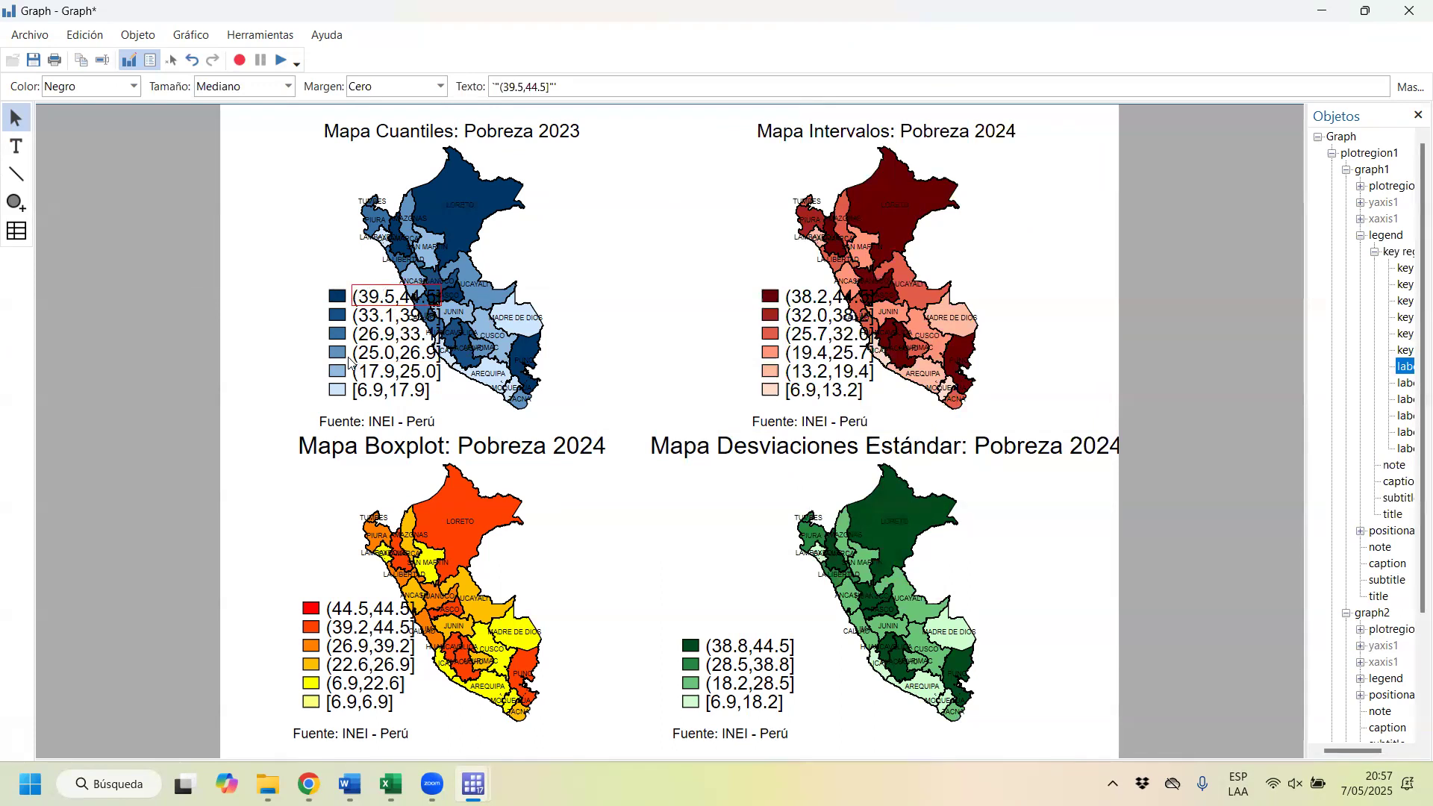
left_click(316, 366)
left_click(326, 361)
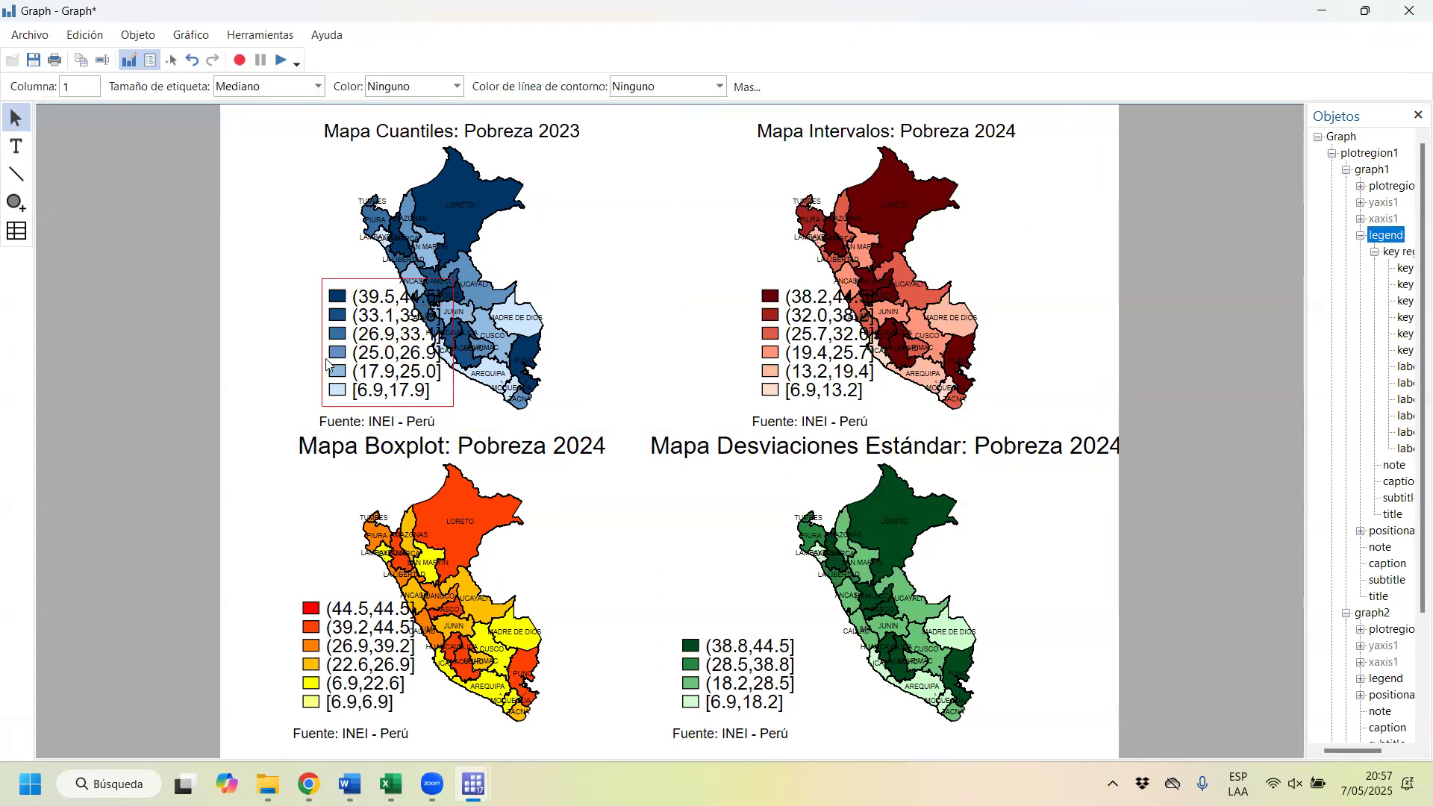
left_click(334, 279)
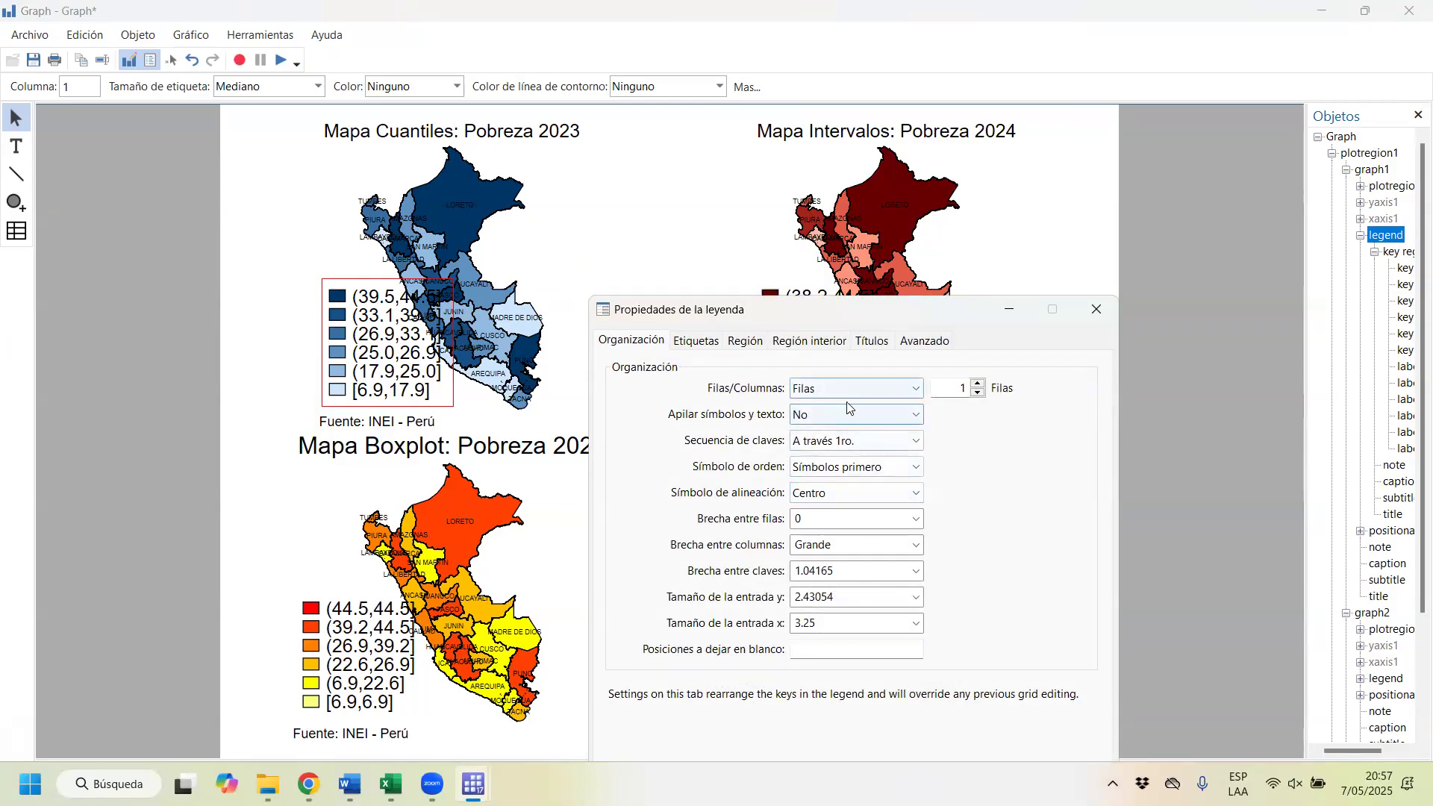
left_click(921, 342)
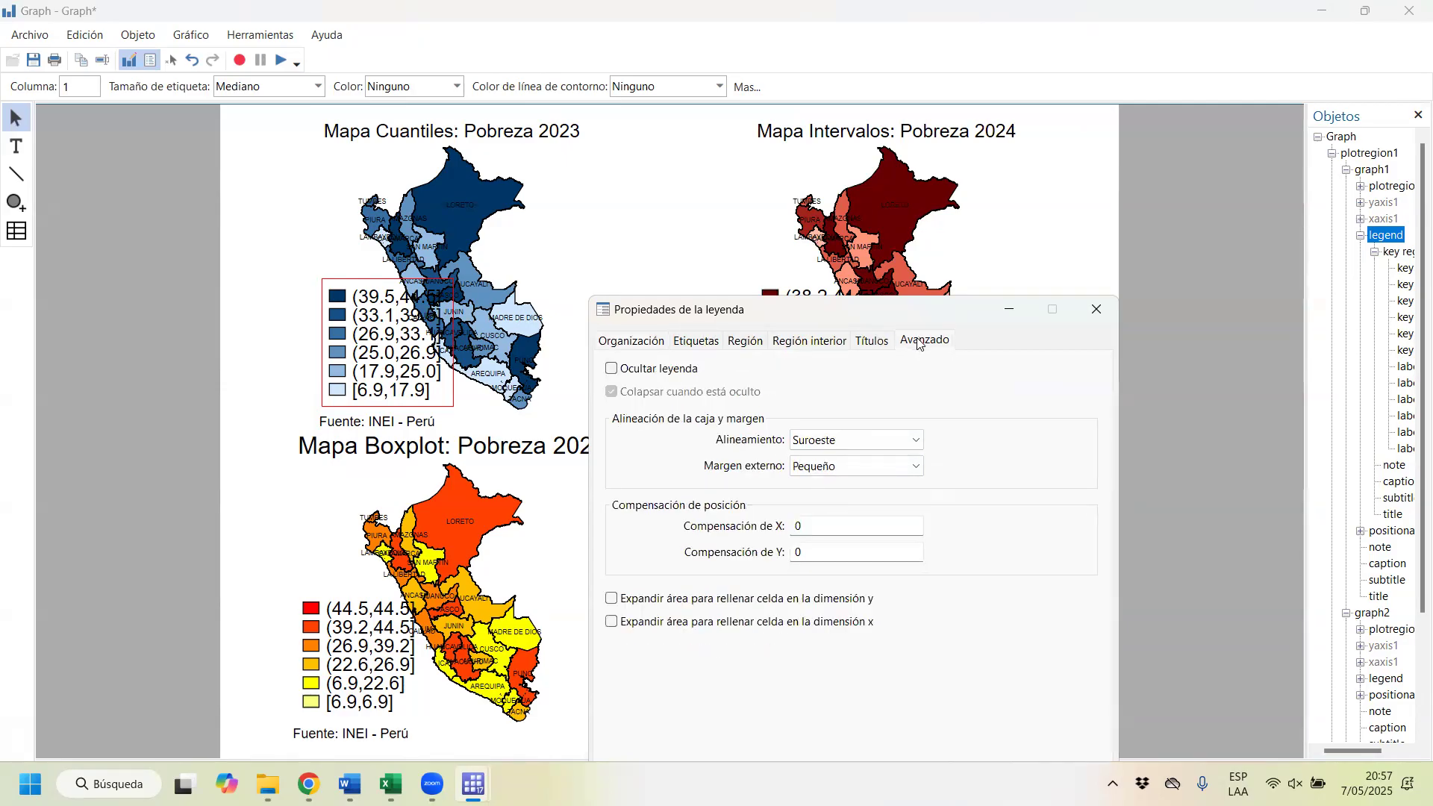
left_click(629, 339)
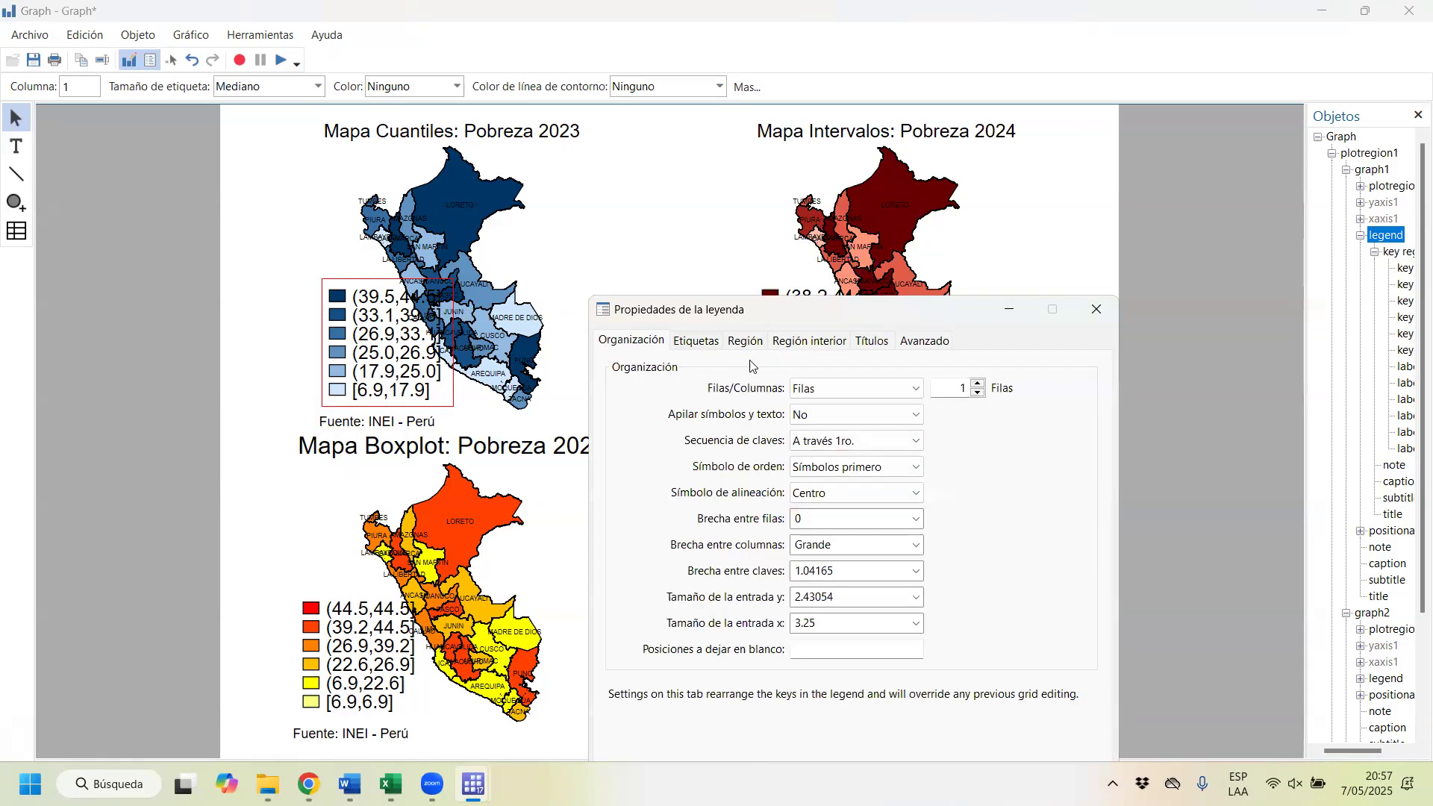
left_click(880, 544)
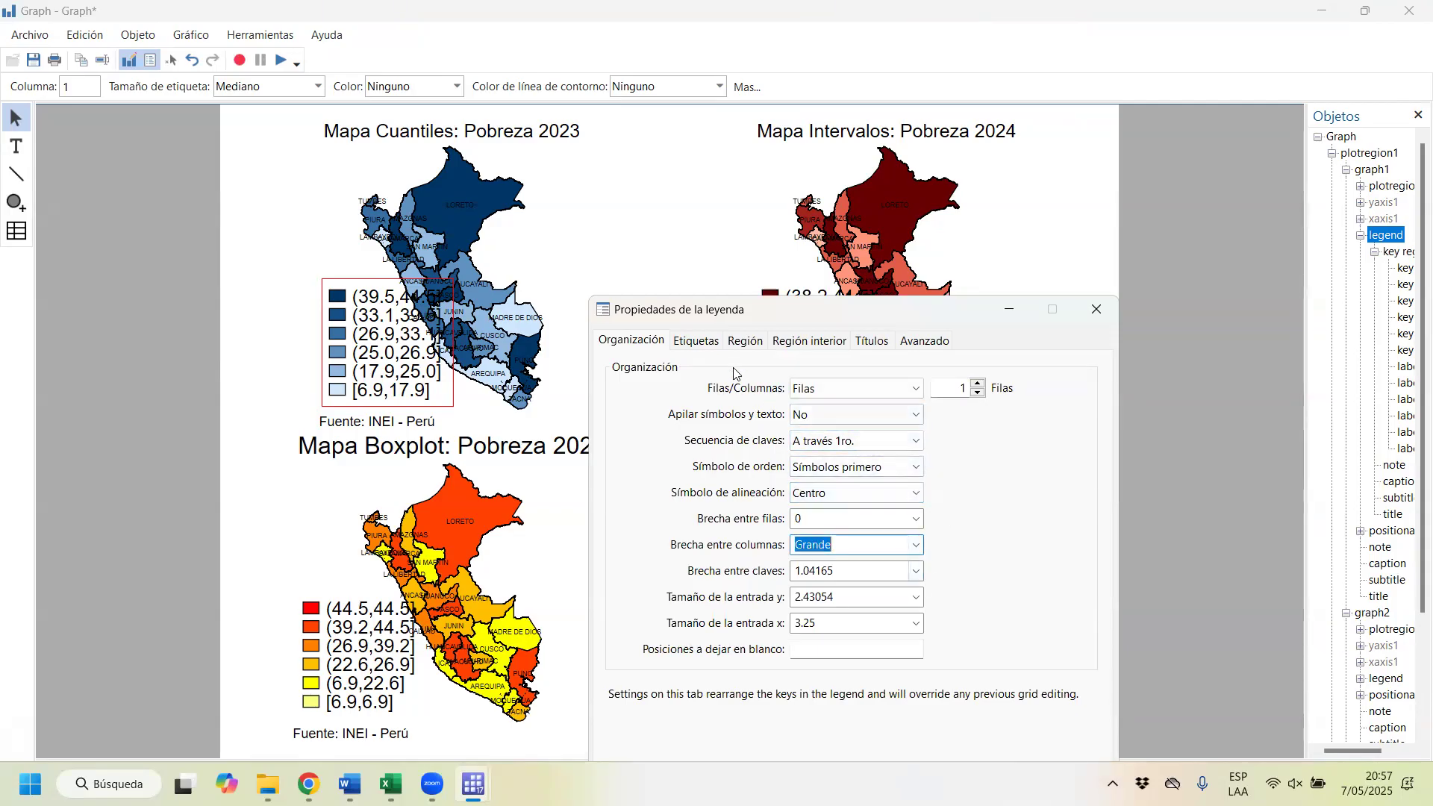
left_click(706, 343)
left_click(742, 343)
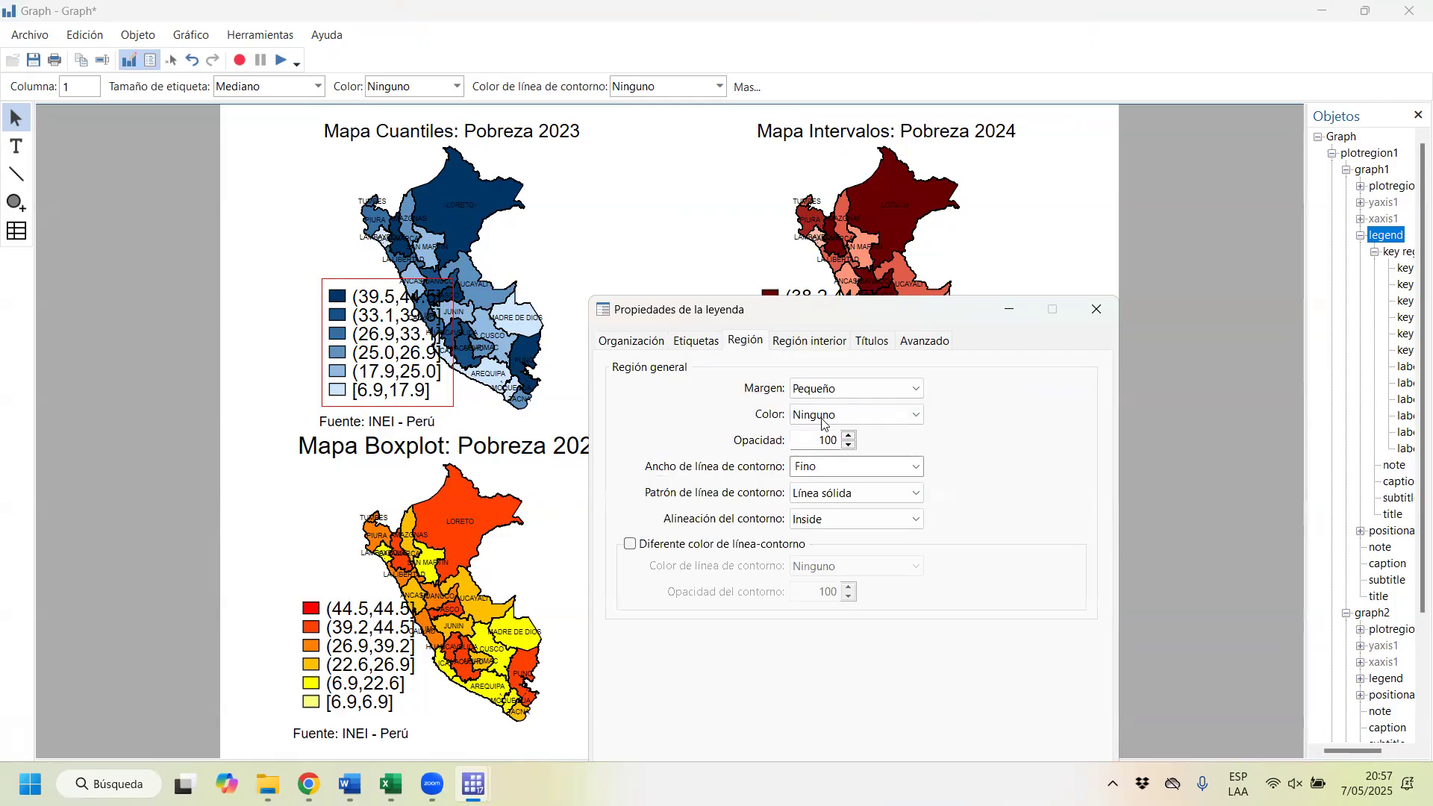
left_click(1084, 319)
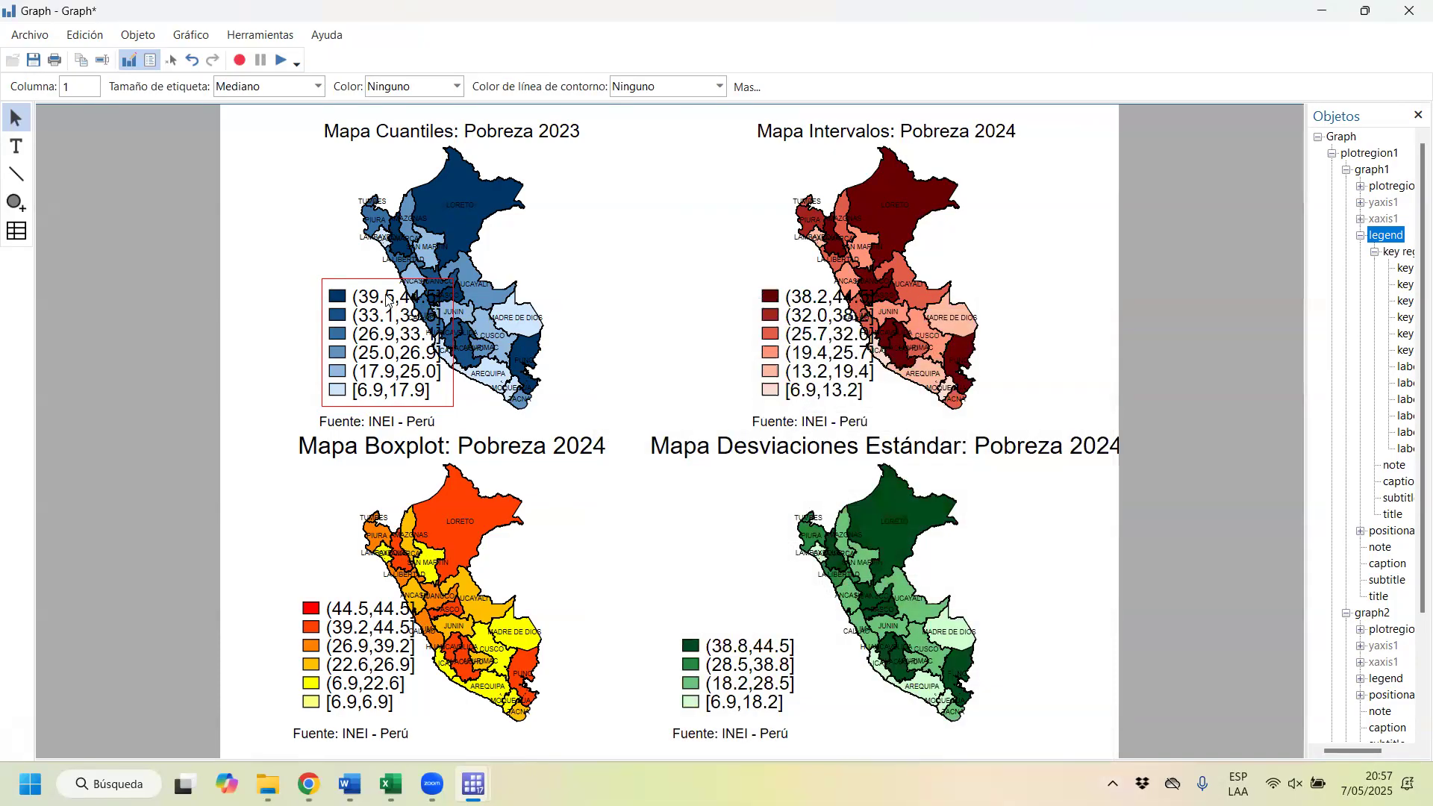
Step: Set the text size of the (39.5,44.5] label in the quantile map's legend to Pequeño
left_click(387, 299)
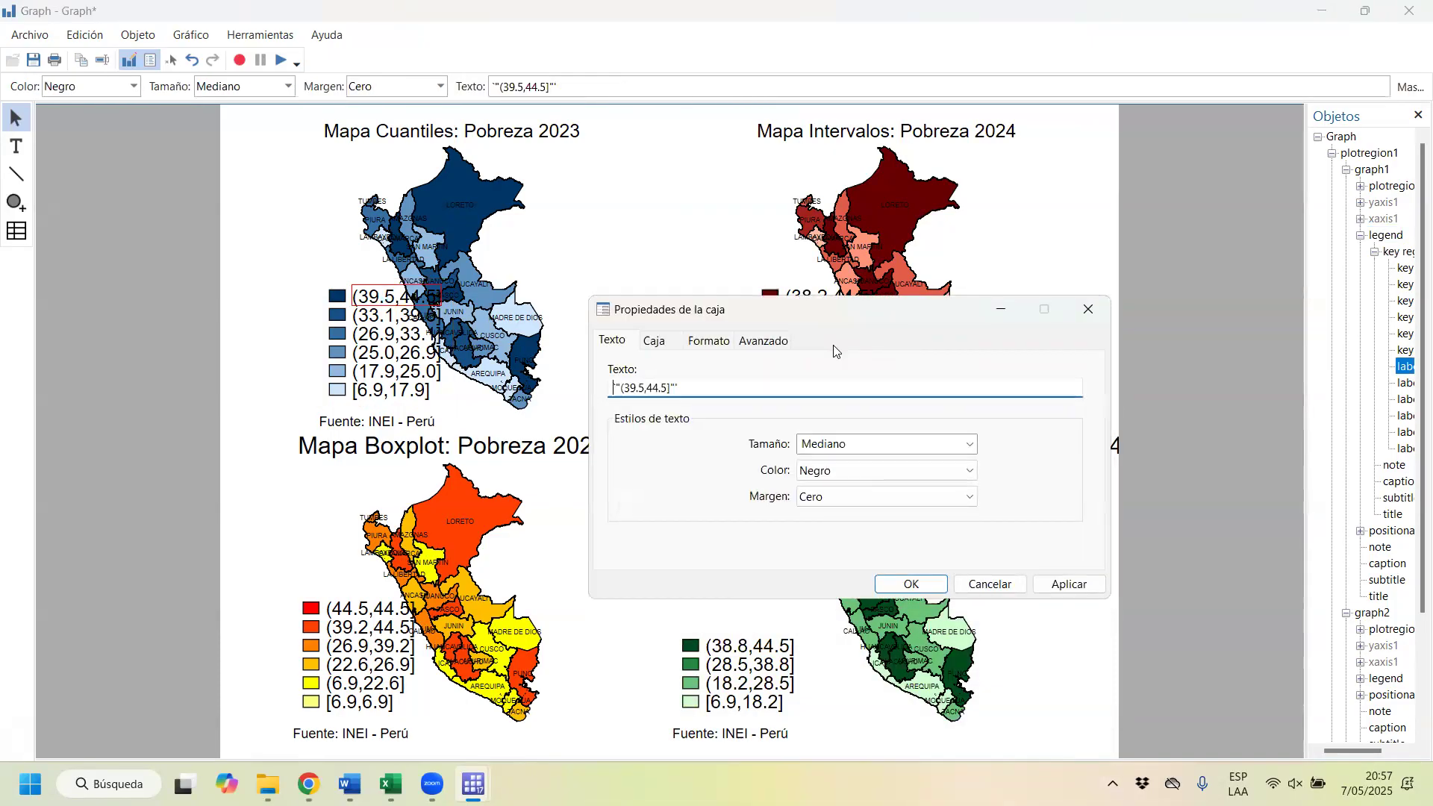
left_click(969, 445)
scroll(866, 64, "up", 1)
left_click(856, 24)
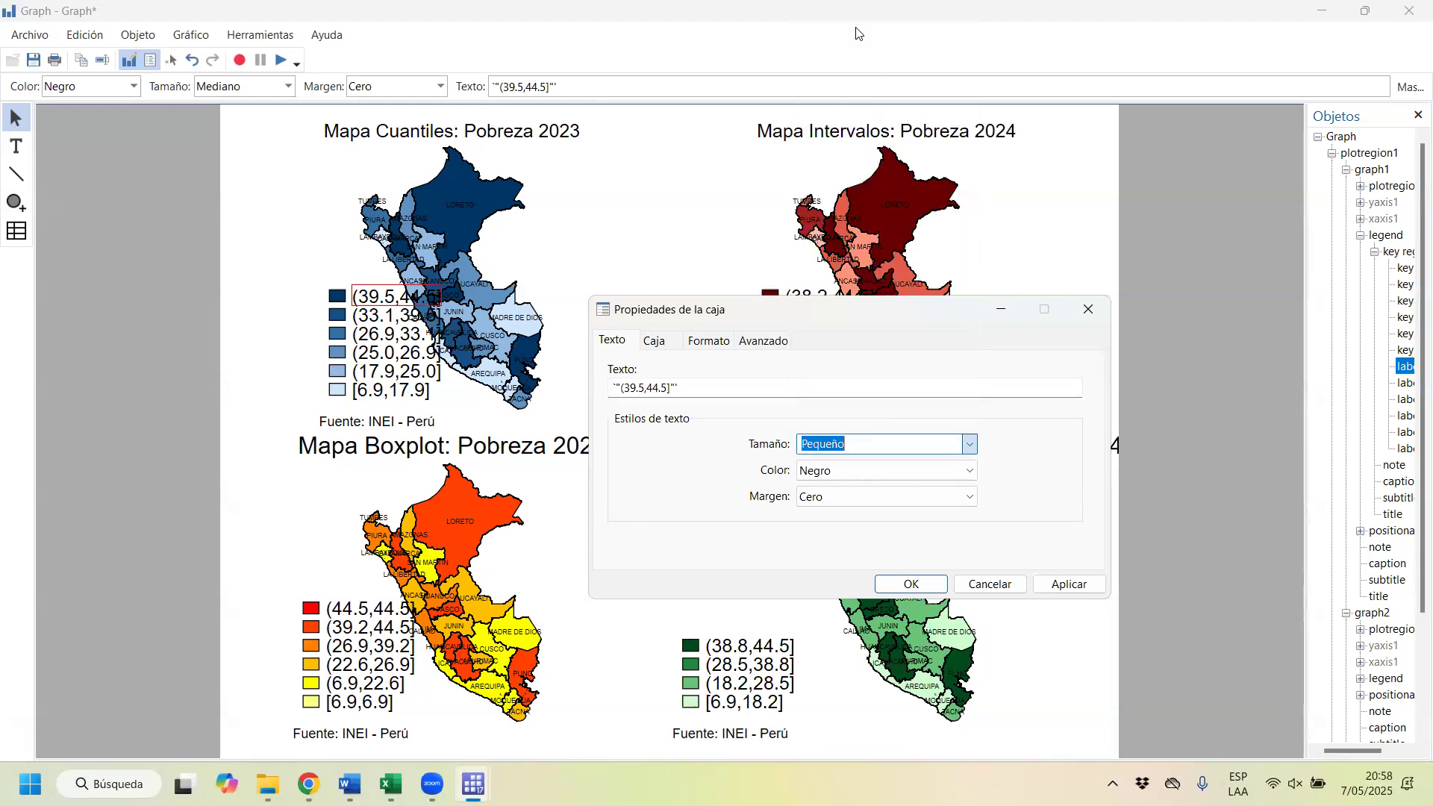
left_click(1070, 584)
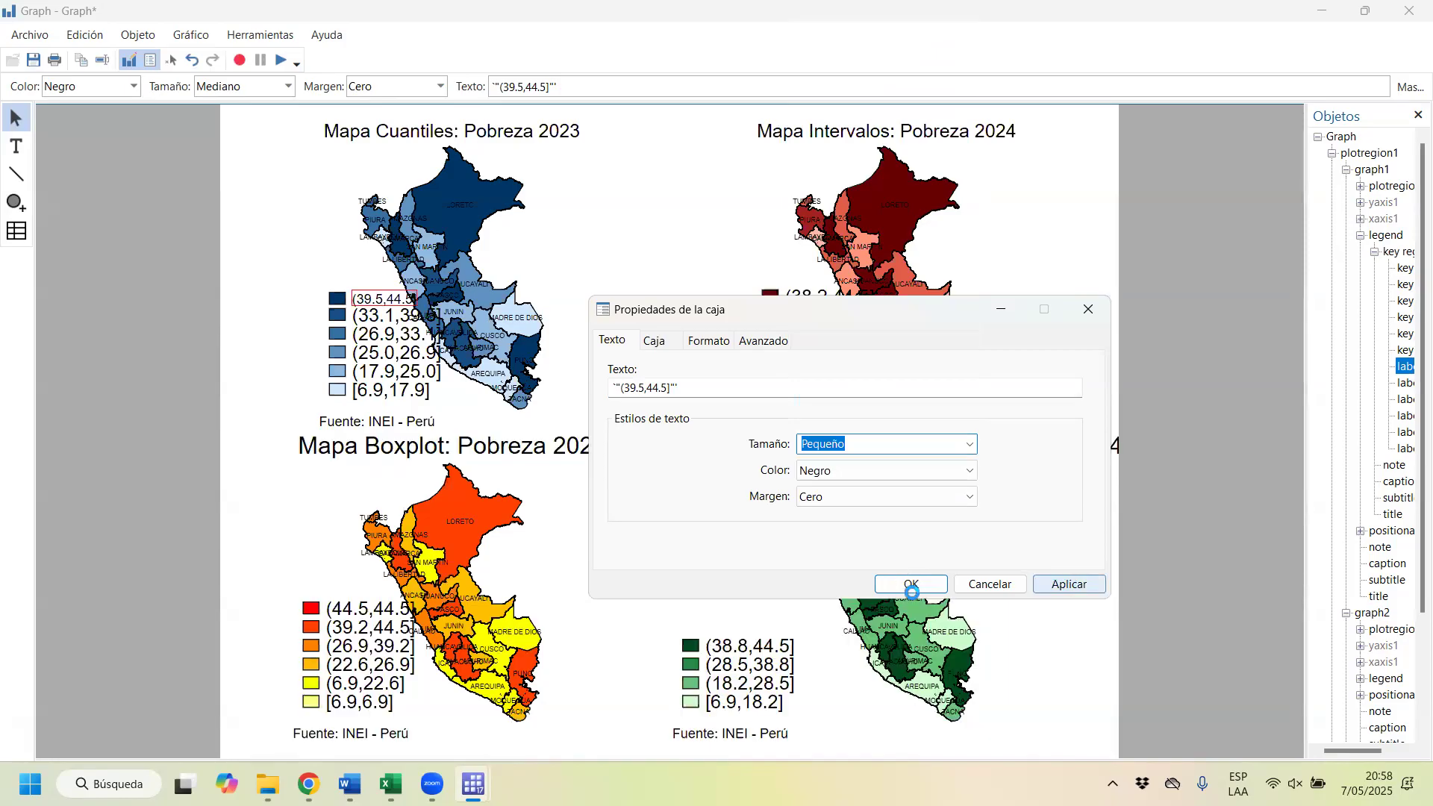
left_click(383, 315)
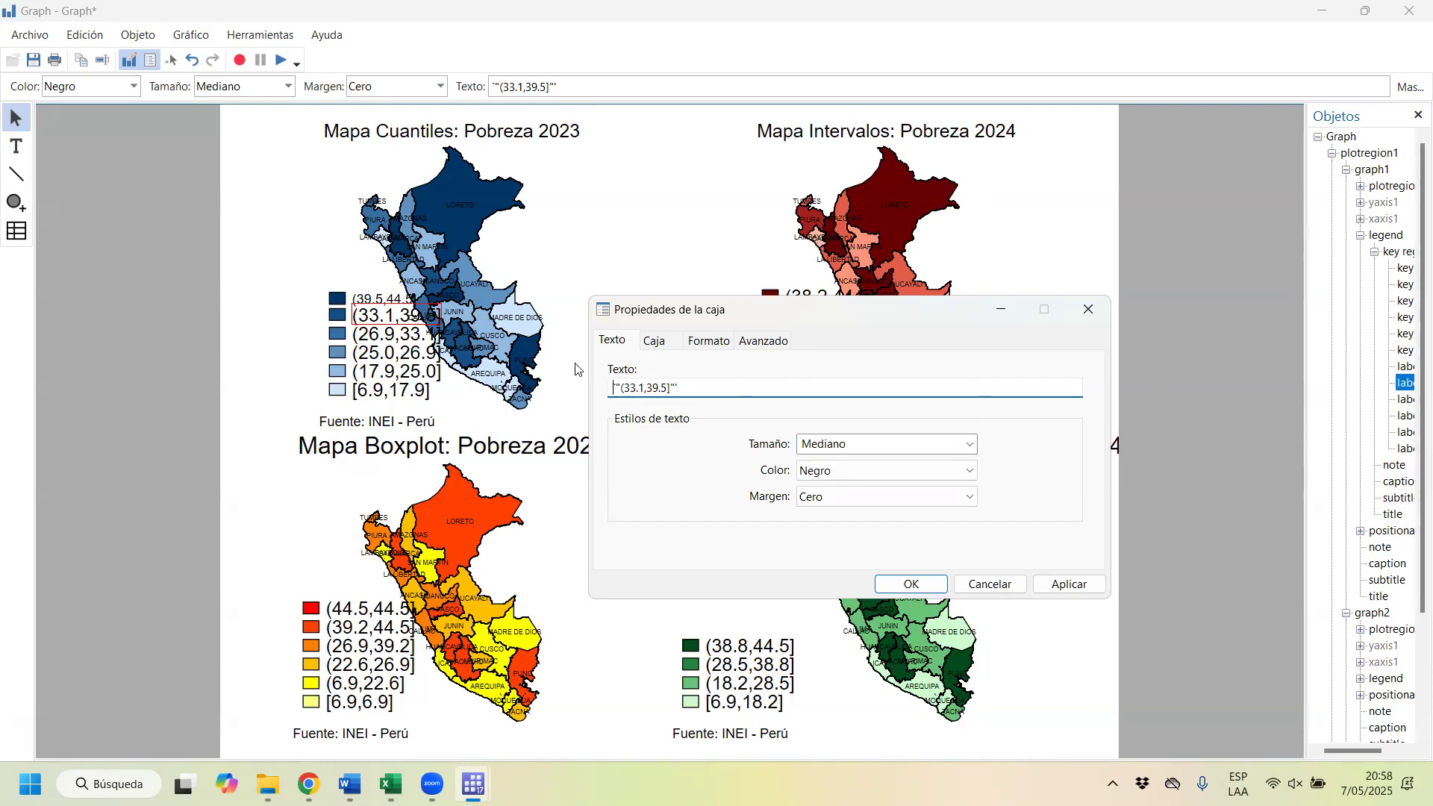
left_click(457, 525)
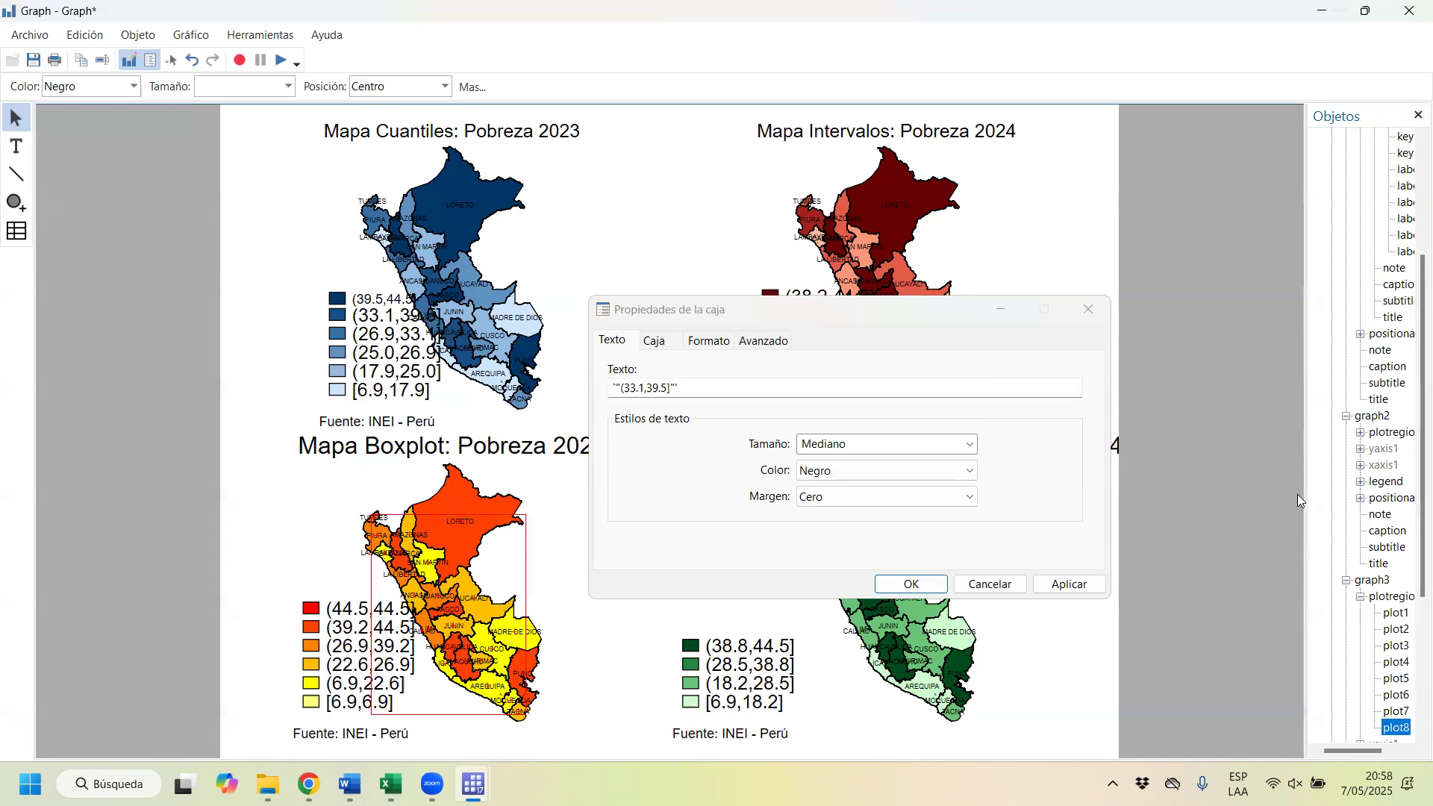
left_click(1084, 306)
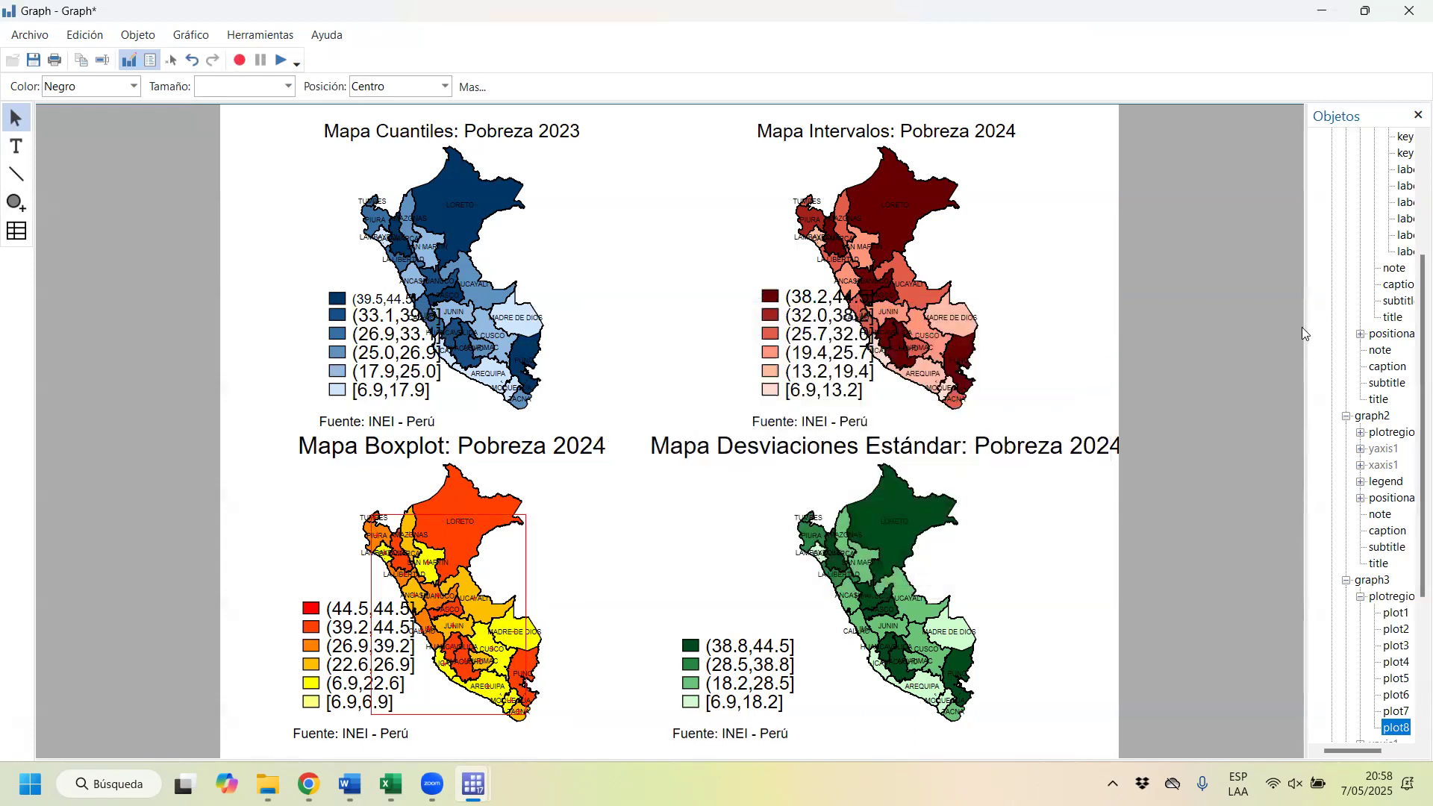
Step: Widen the object browser and examine the graph1 hierarchy, from the whole graph and plot regions to the legend's key region and keys
left_click_drag(1306, 331, 912, 349)
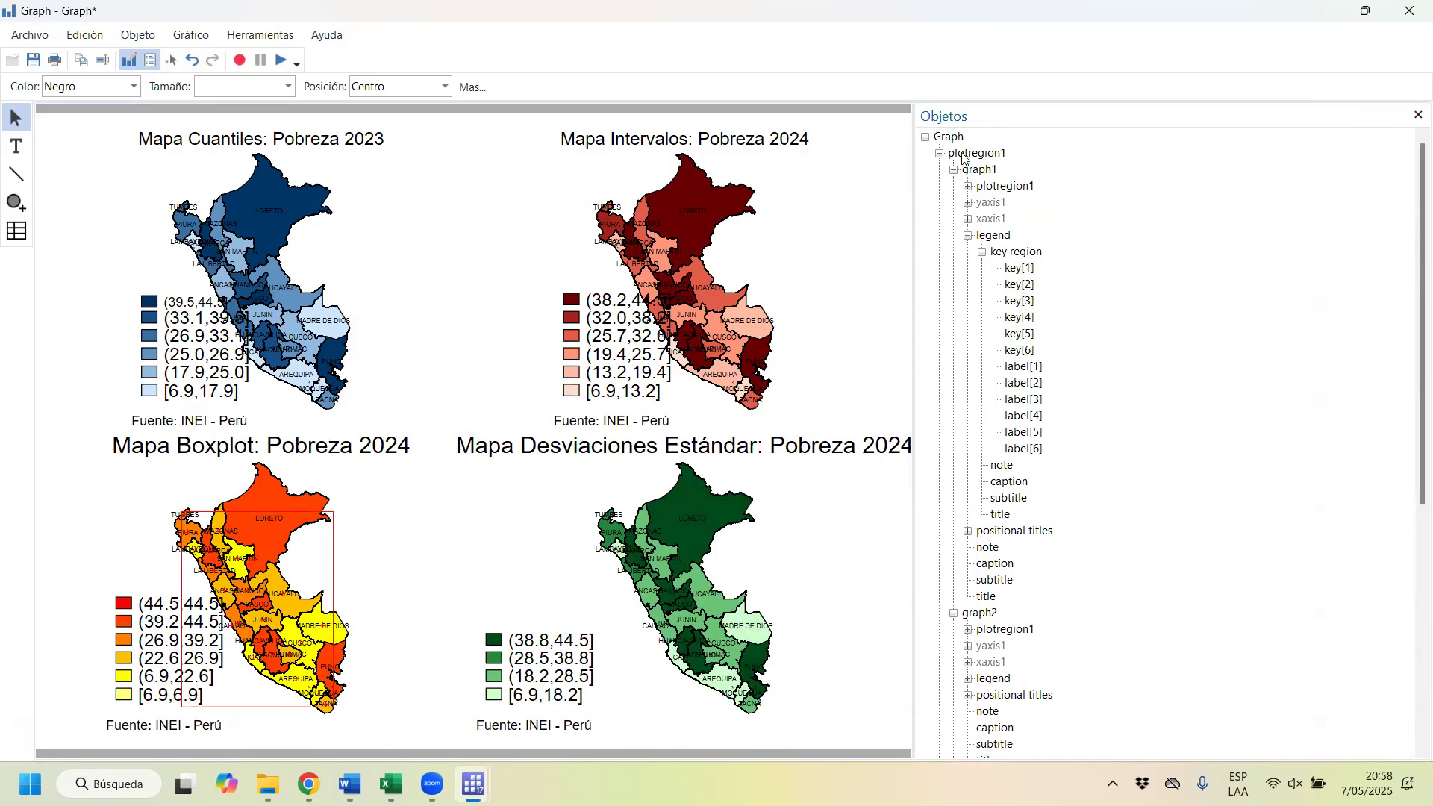
left_click(954, 138)
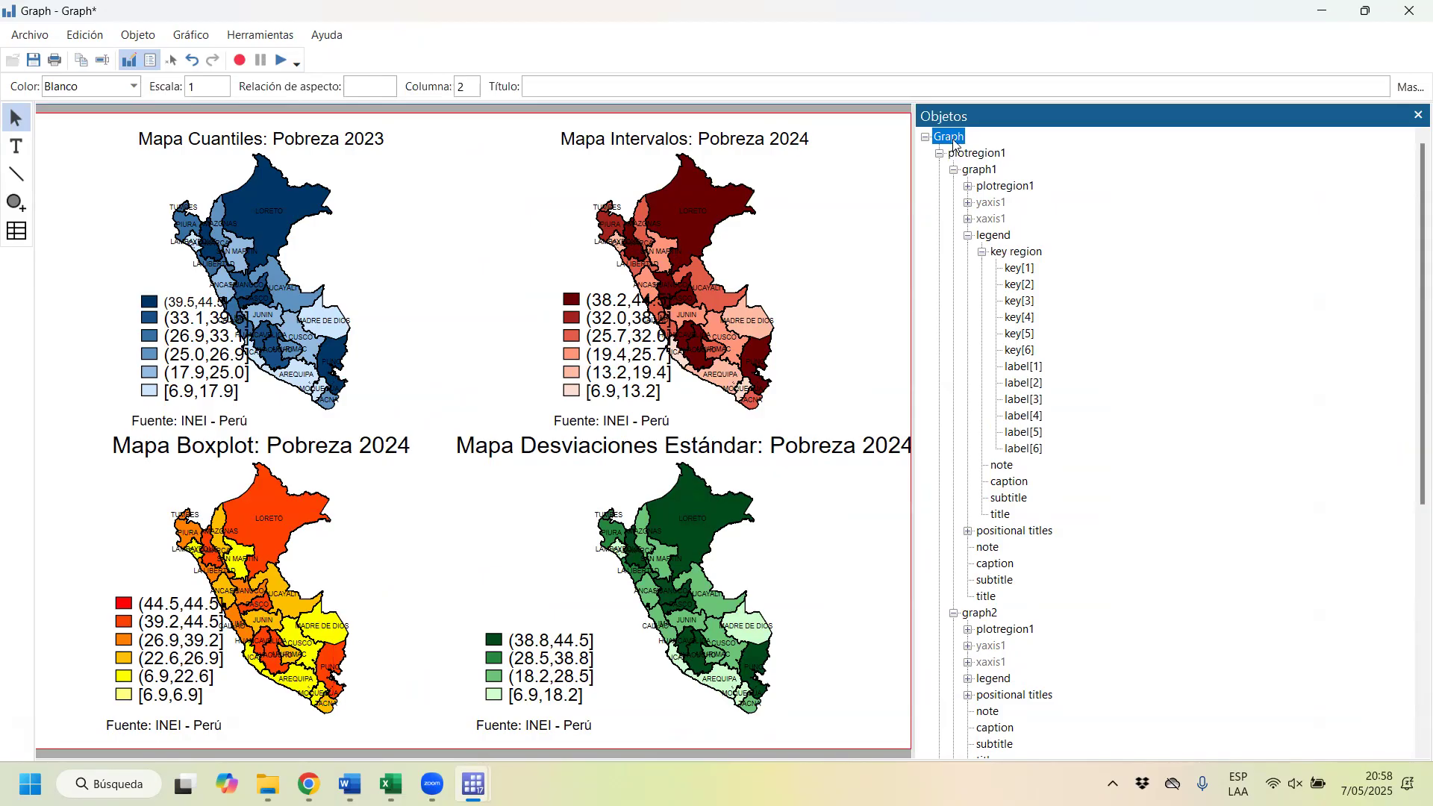
left_click(972, 156)
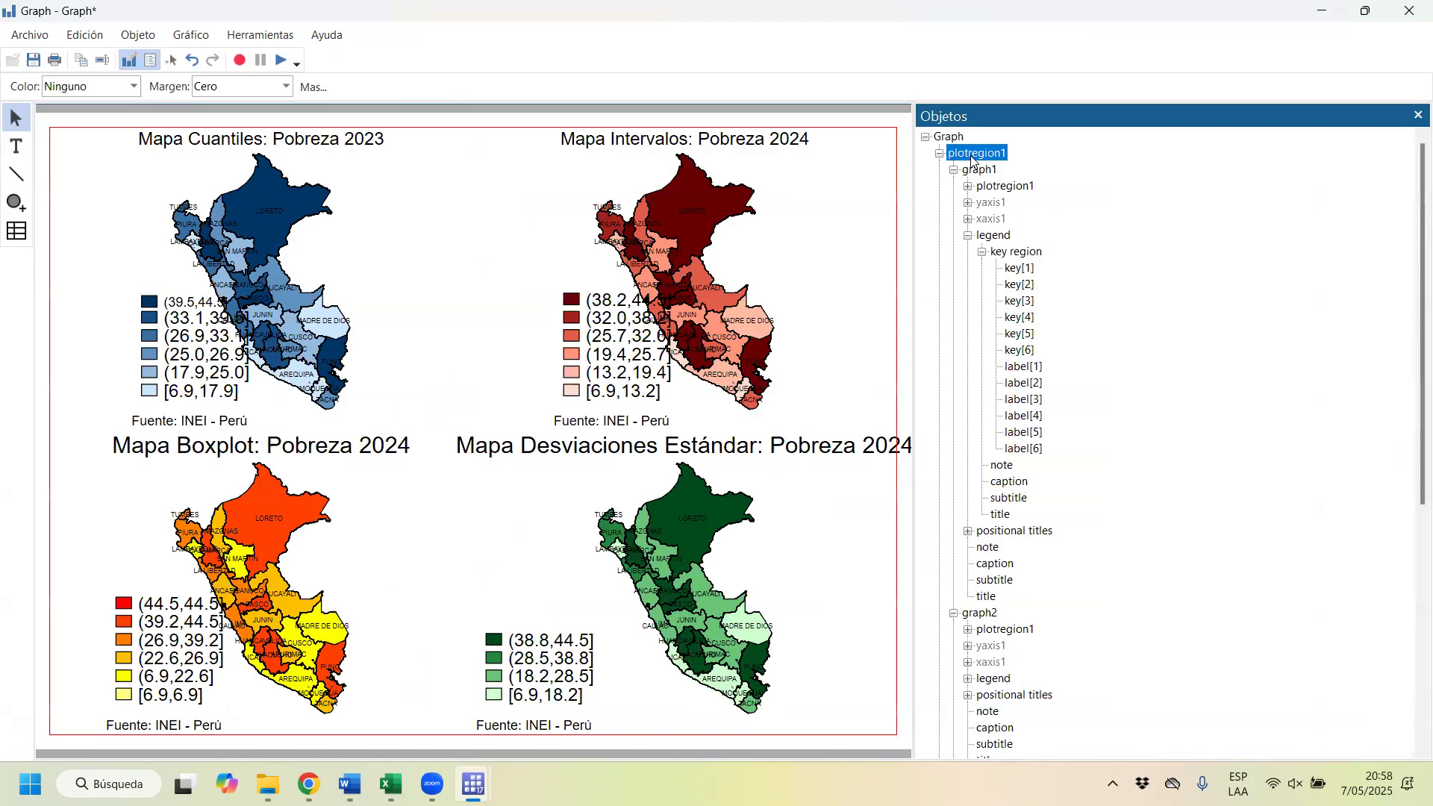
left_click(989, 172)
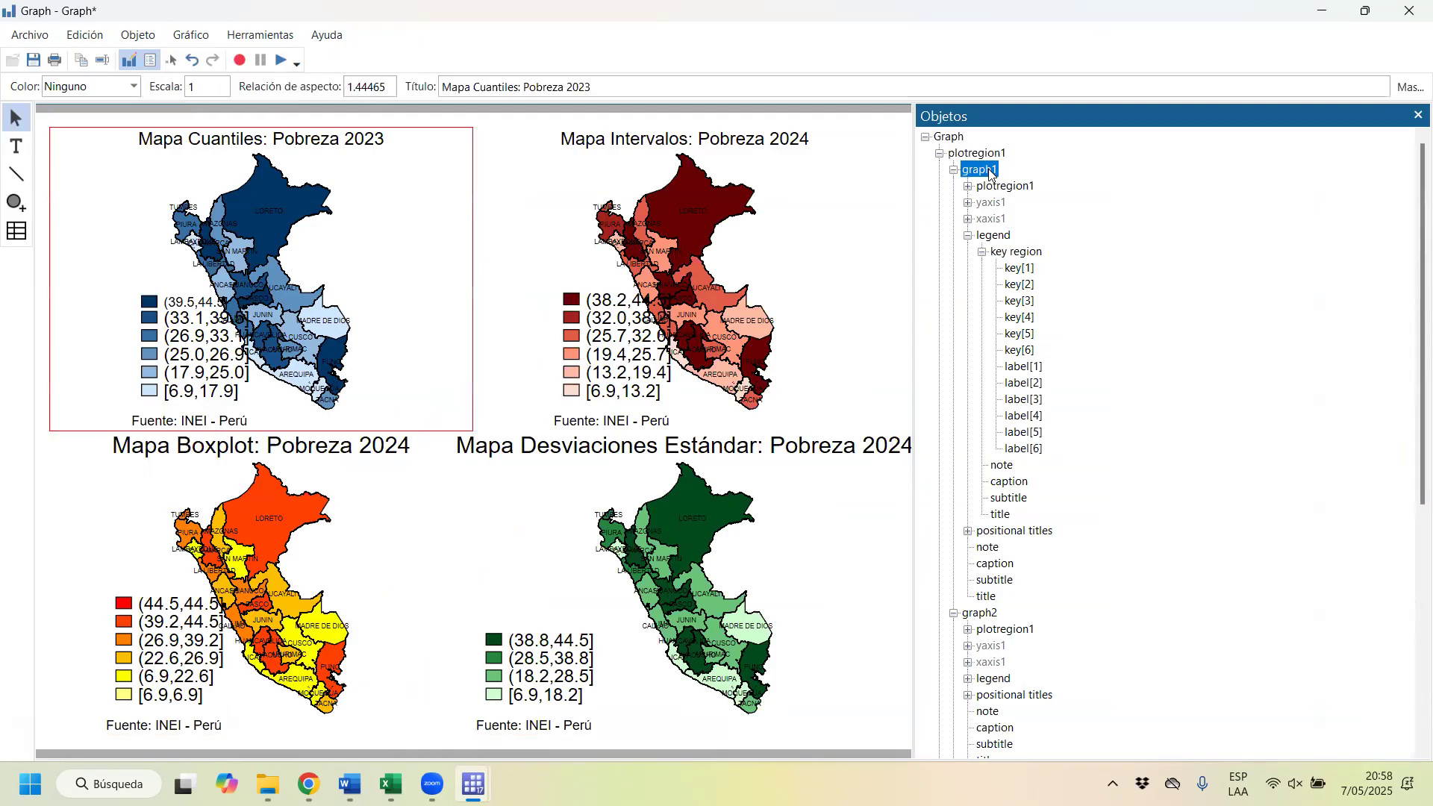
left_click(1023, 190)
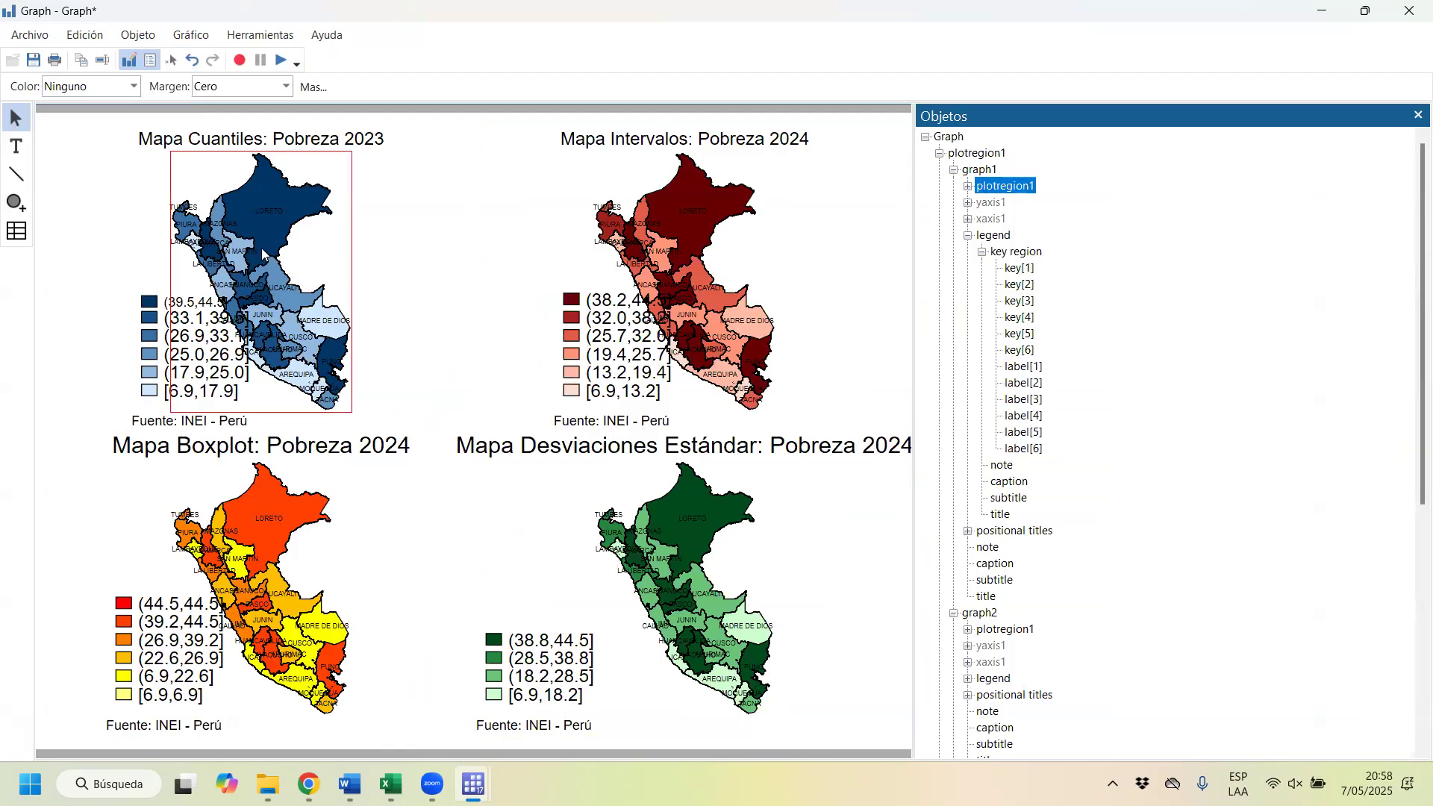
left_click(1000, 238)
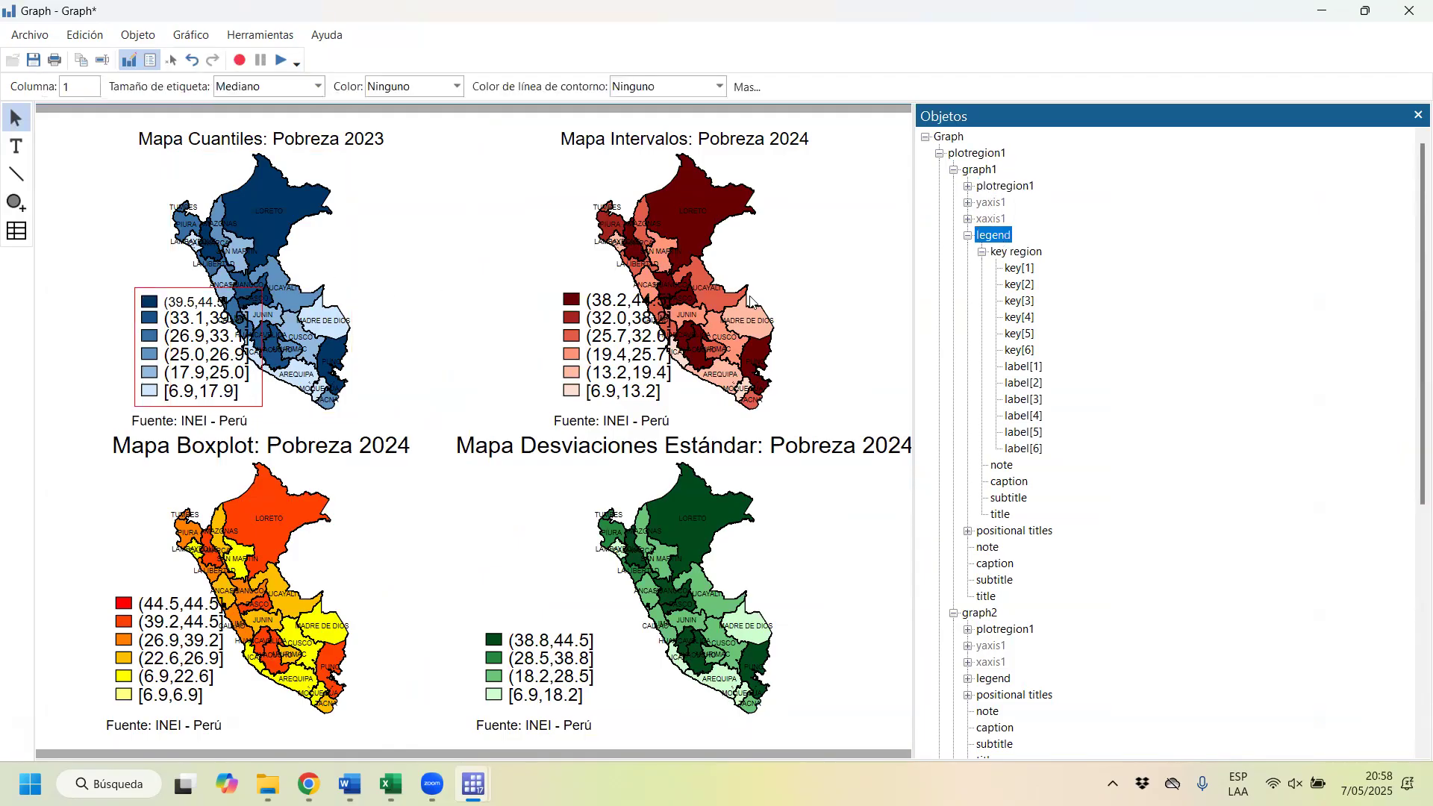
left_click(1016, 254)
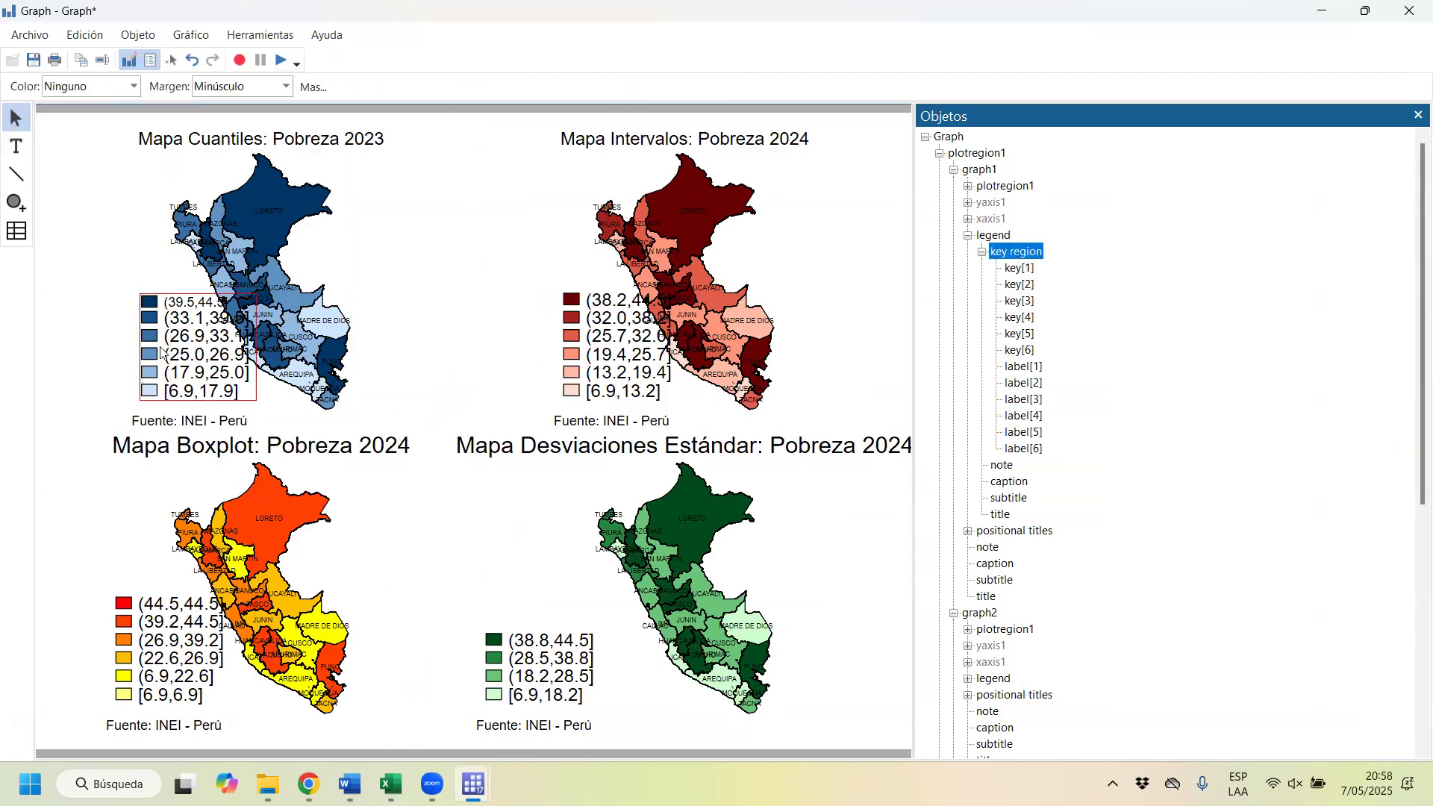
left_click(1019, 268)
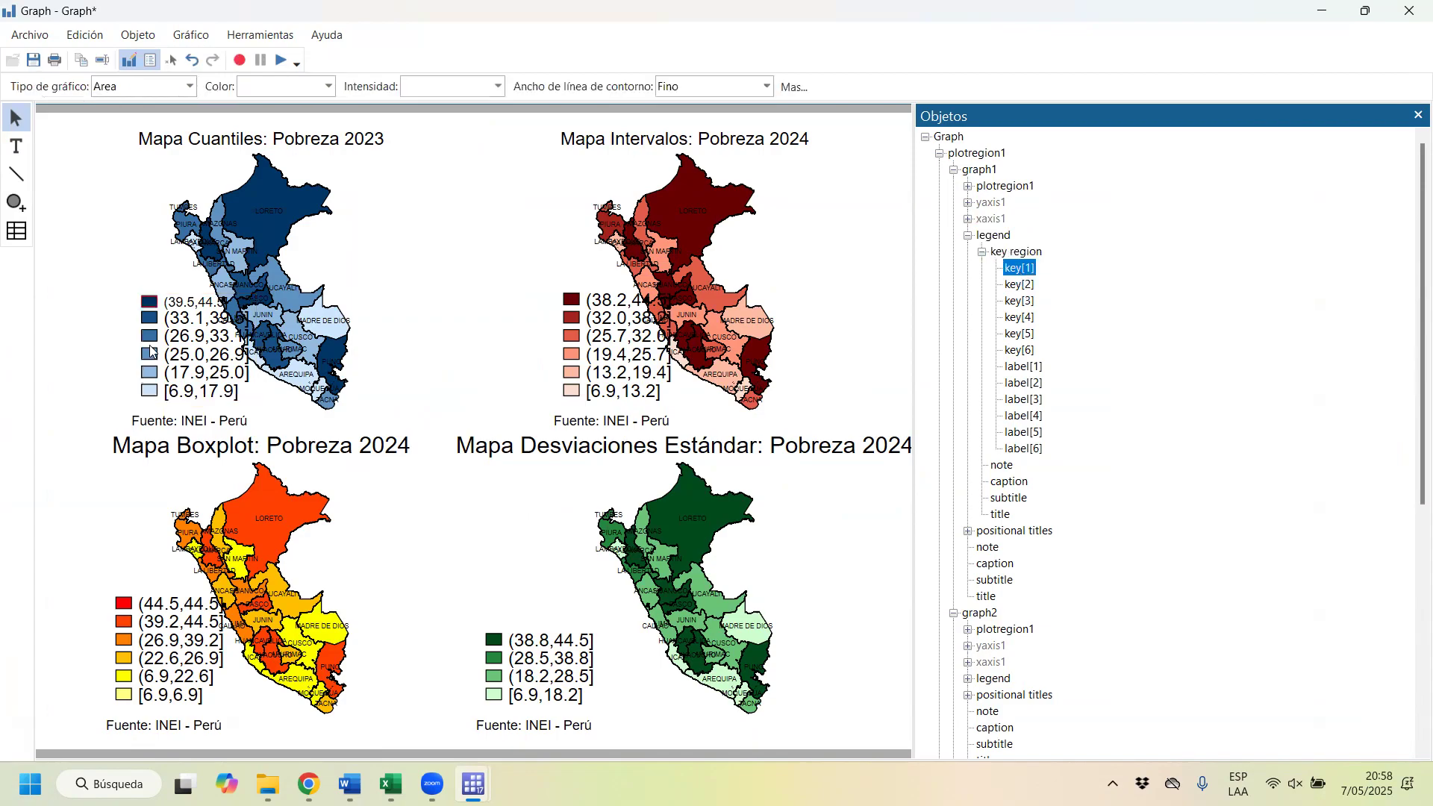
key("Down")
key("Down")
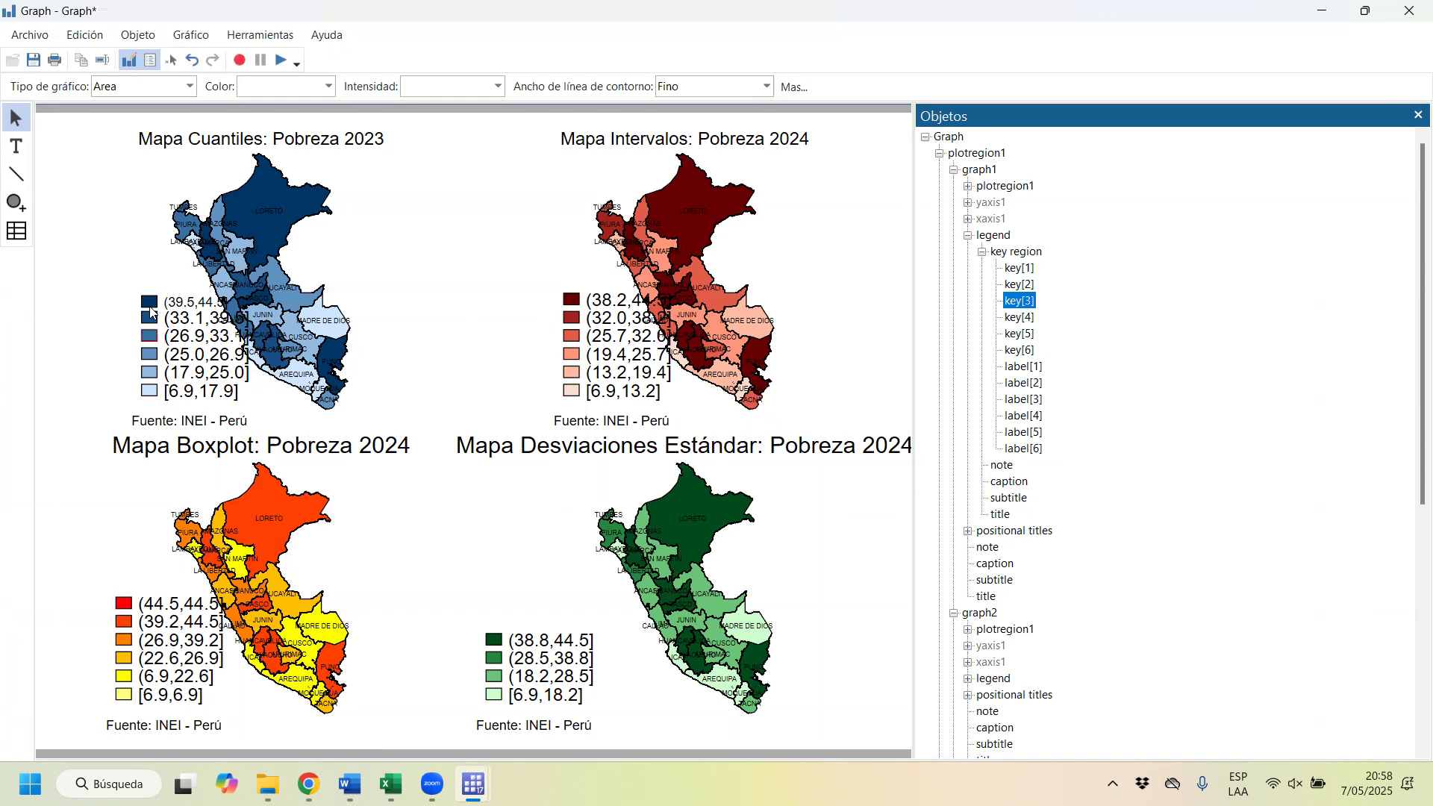
Step: Inspect the individual text labels in graph1's legend key region, from label[1] through label[6]
left_click(1033, 367)
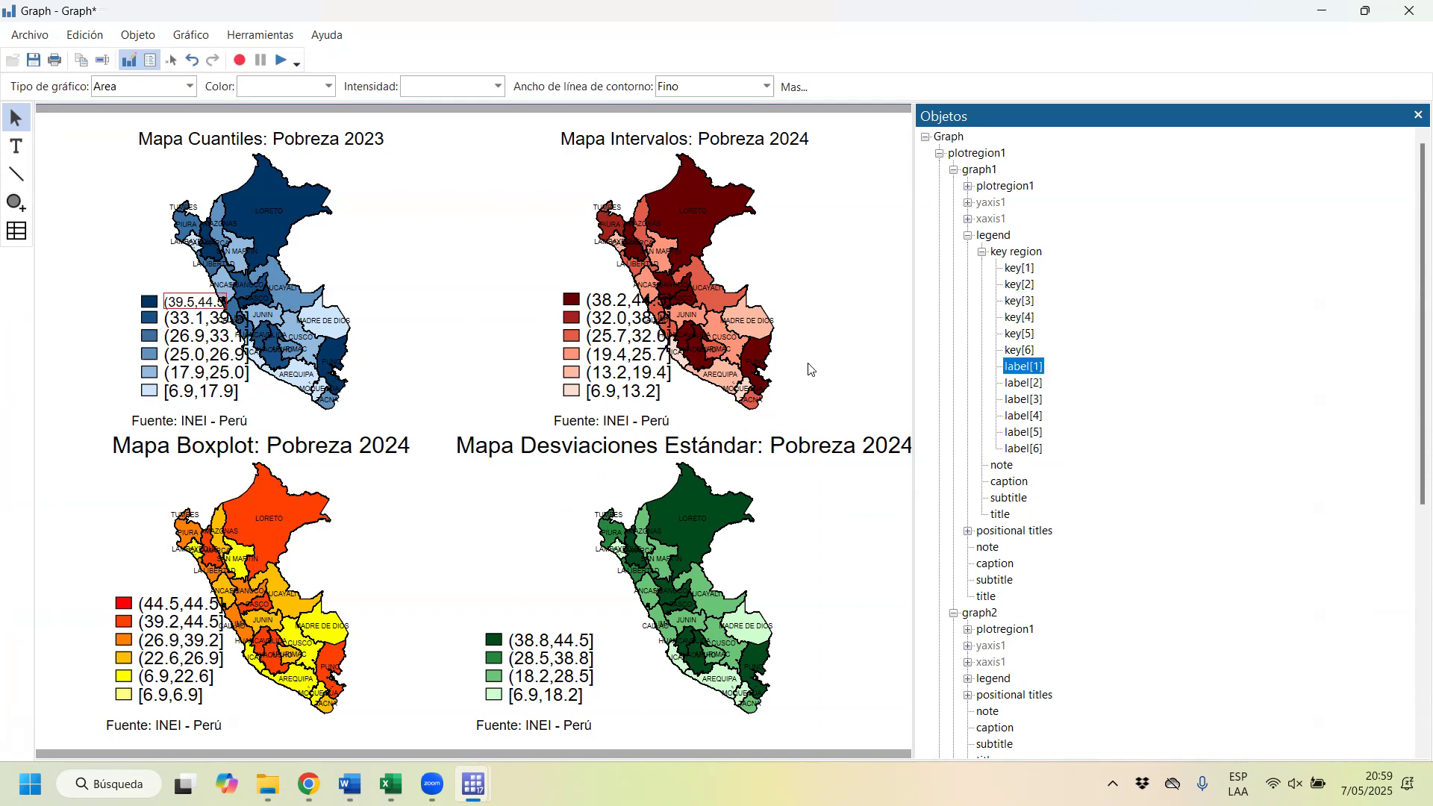
left_click(1021, 384)
left_click(1022, 398)
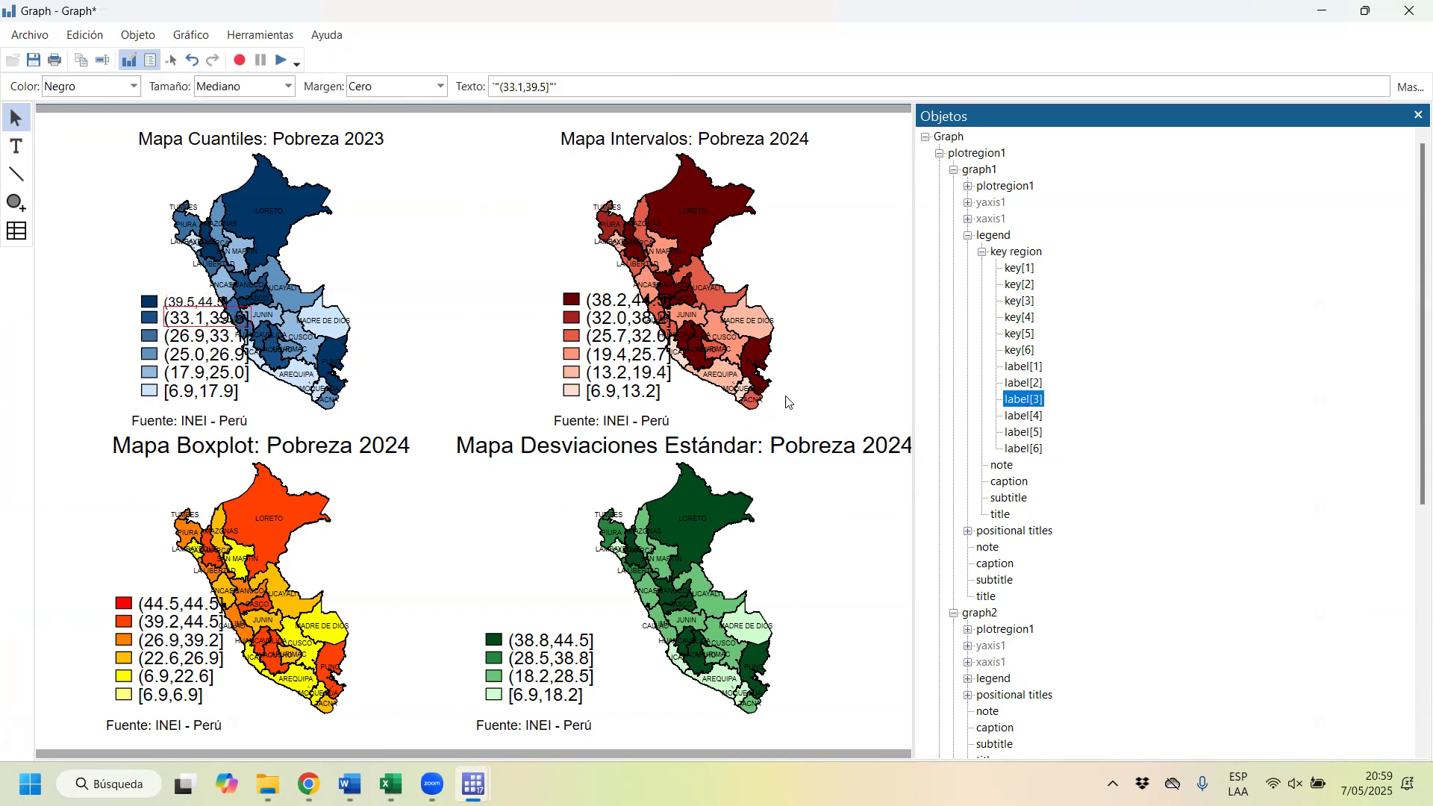
left_click(1022, 417)
left_click(1024, 448)
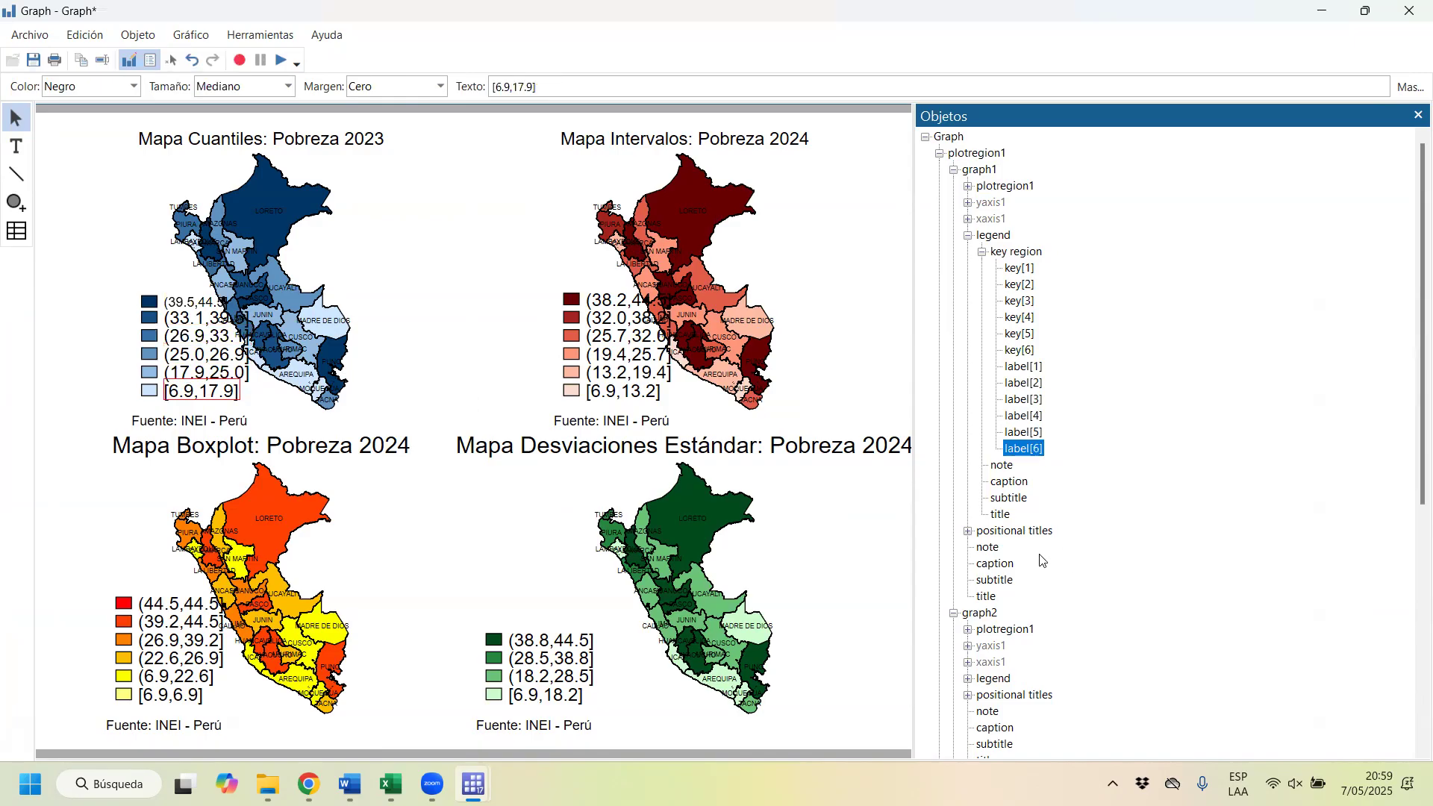
Step: Examine graph2's plot region, legend, key region, note and subtitle, plus graph3's y-axis, in the object browser
scroll(1015, 588, "down", 2)
scroll(1015, 588, "down", 1)
left_click(989, 466)
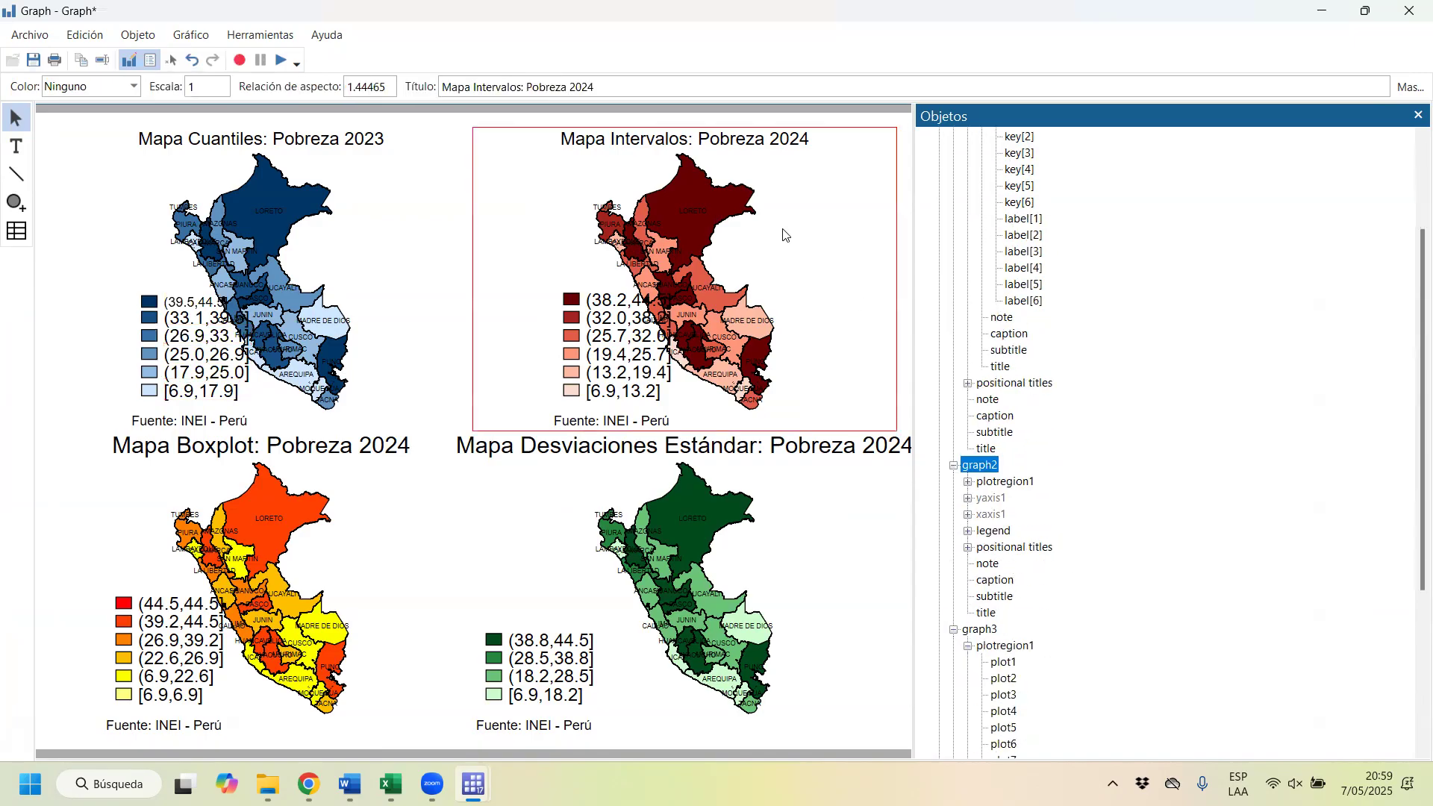
left_click(1005, 481)
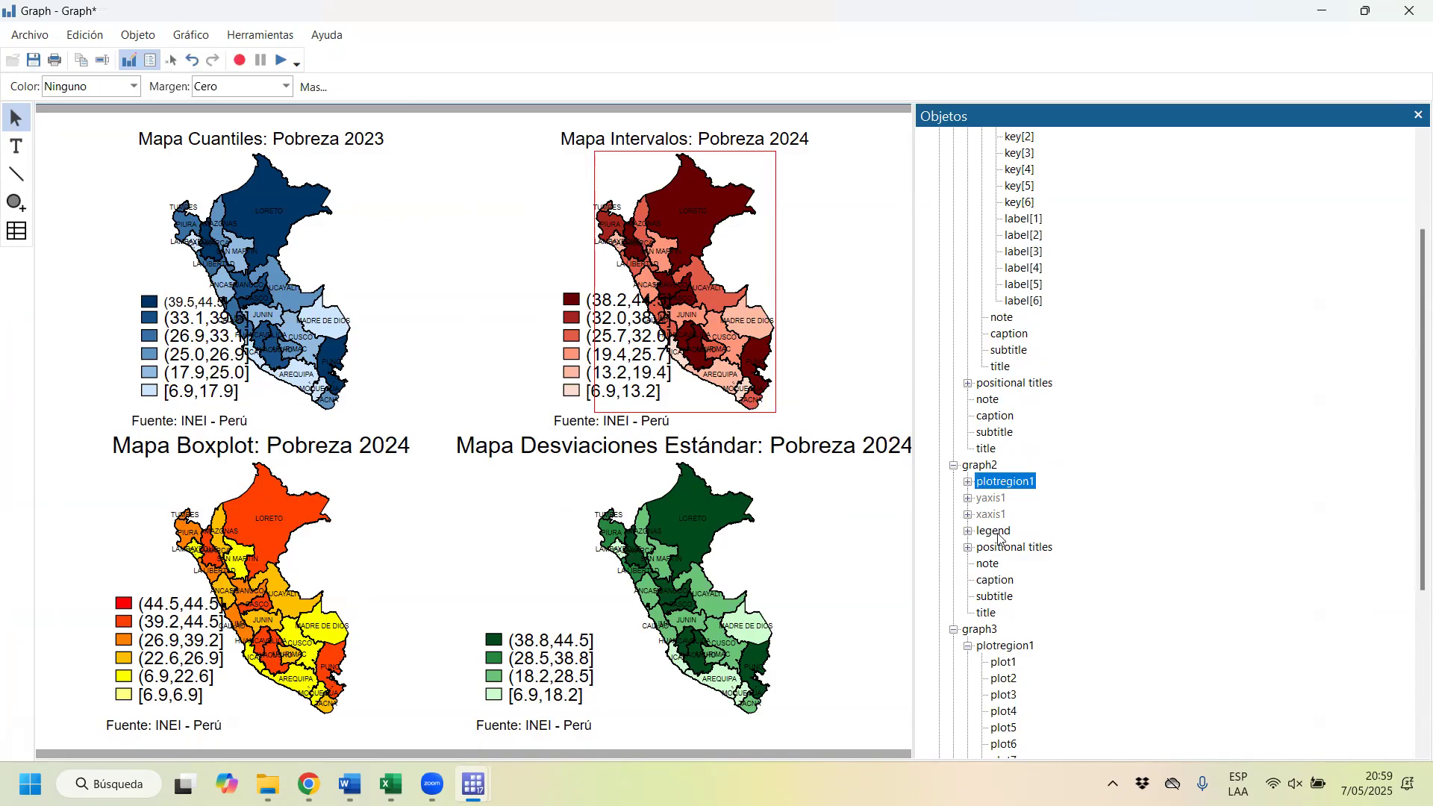
left_click(997, 531)
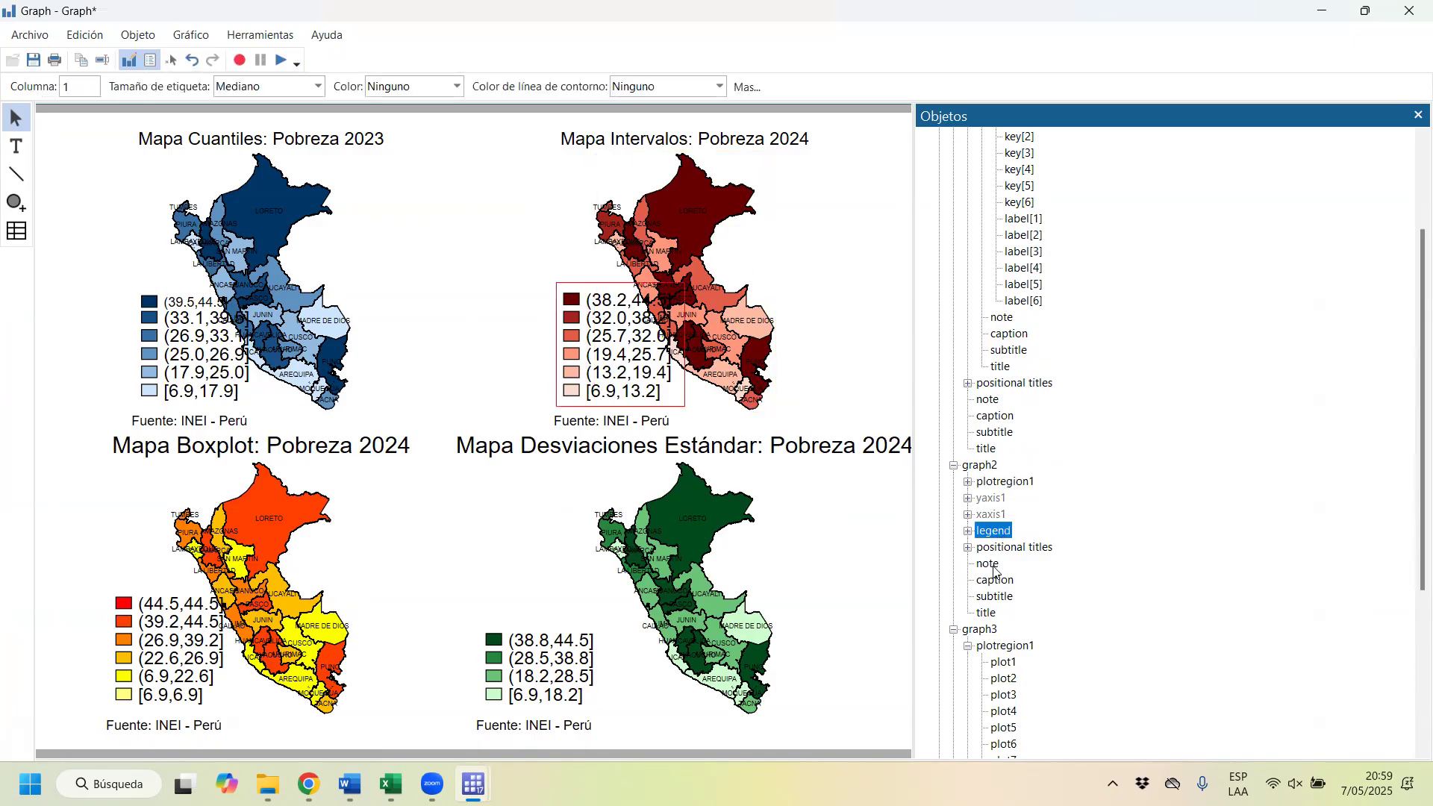
left_click(968, 531)
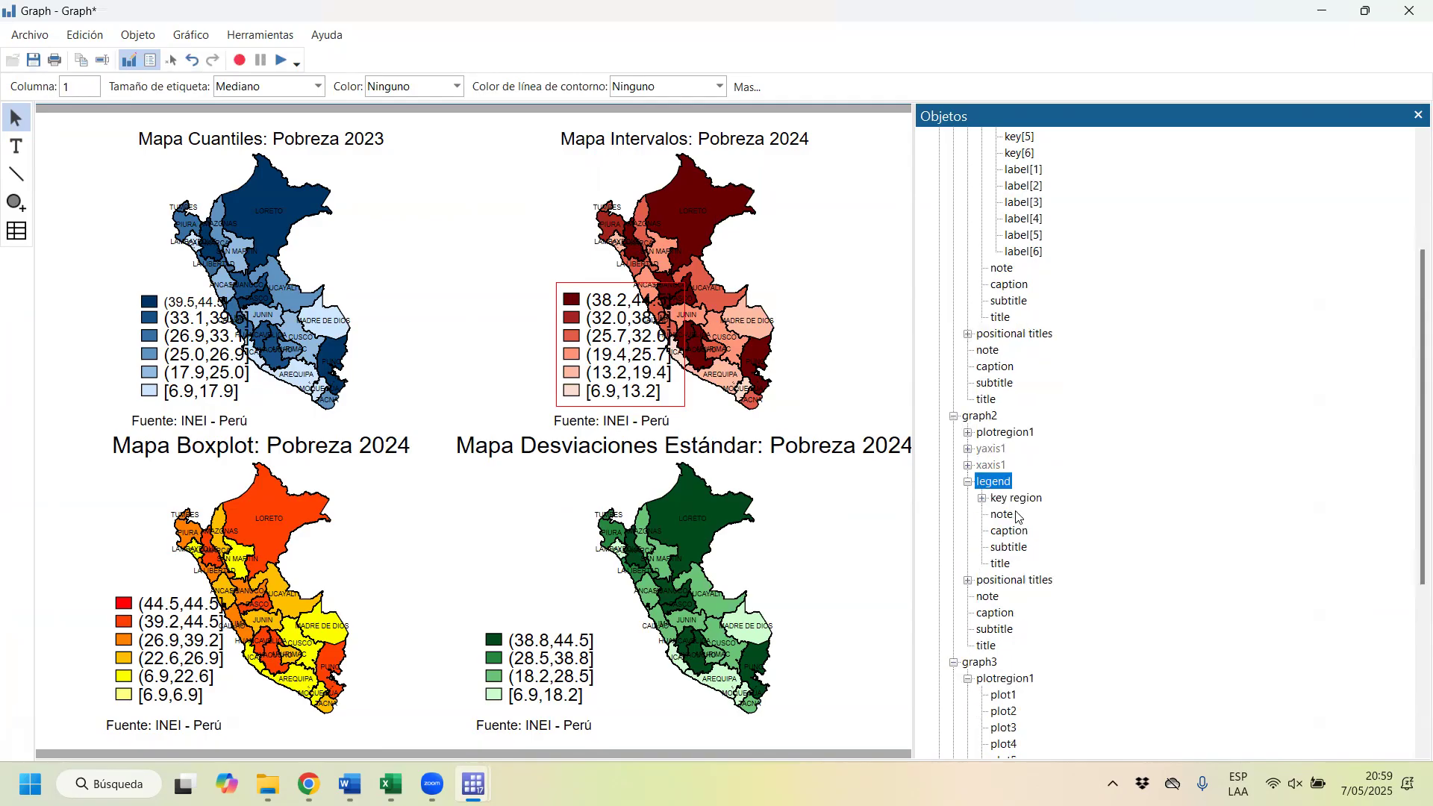
left_click(1014, 500)
left_click(1001, 514)
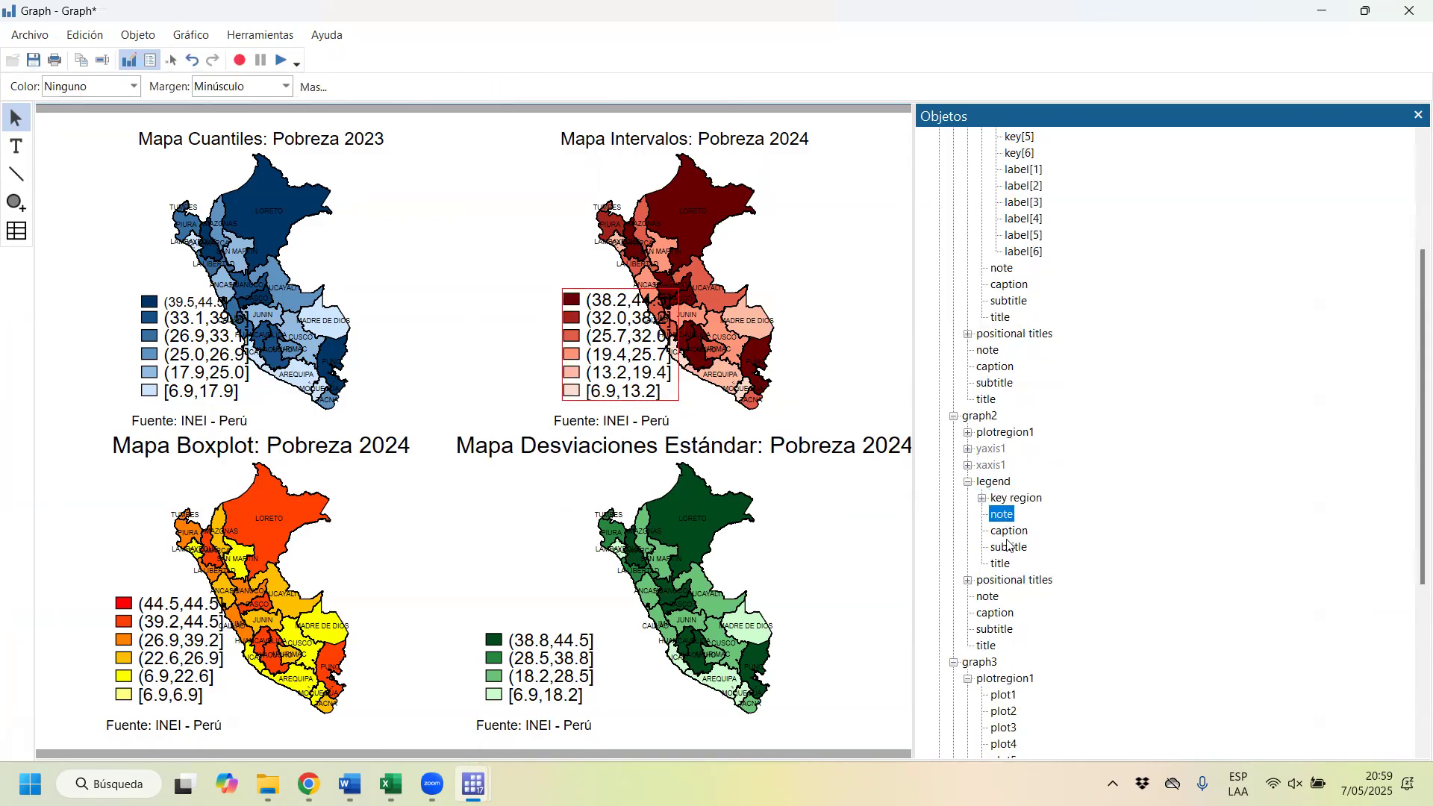
left_click(1009, 546)
scroll(1012, 588, "down", 6)
left_click(991, 530)
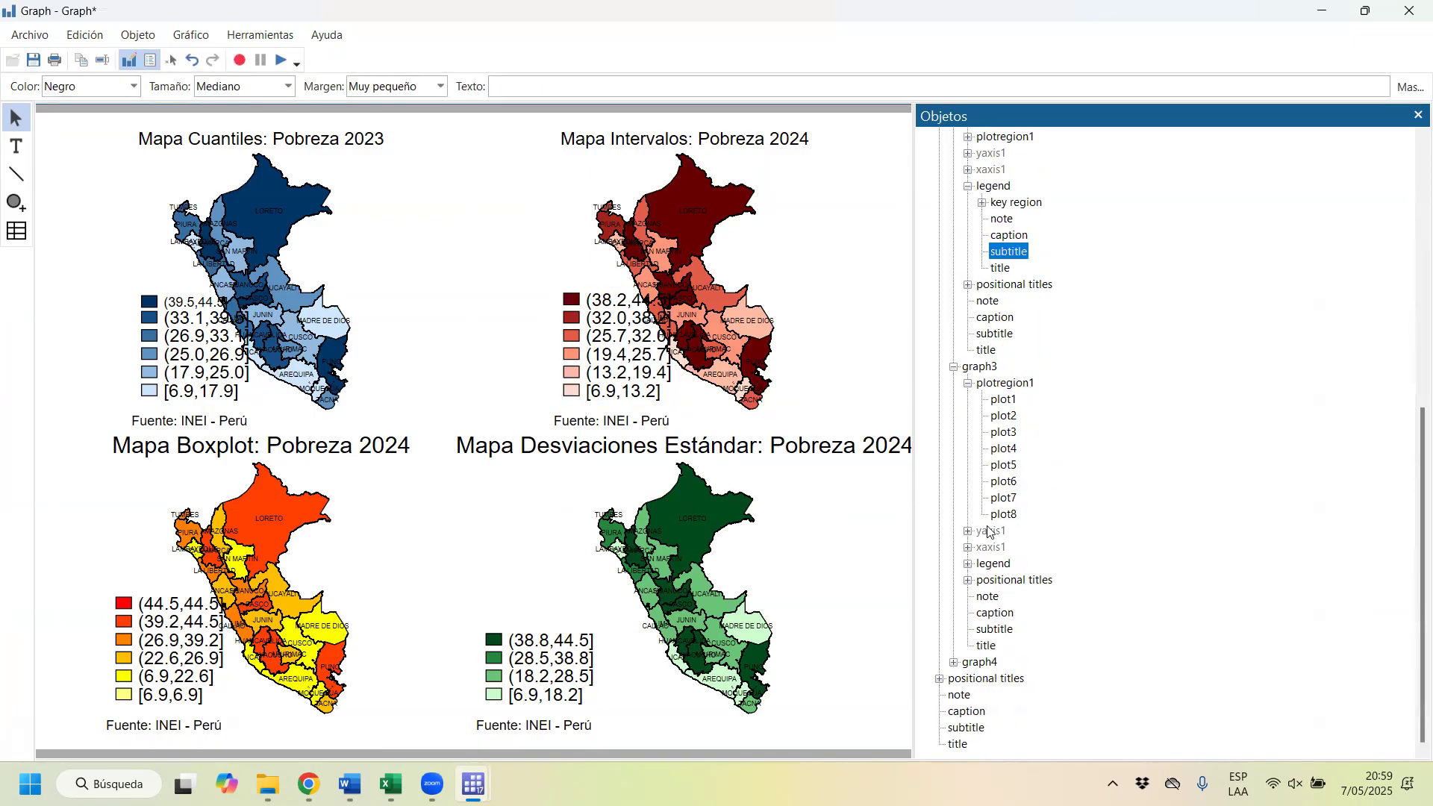
scroll(1004, 457, "up", 10)
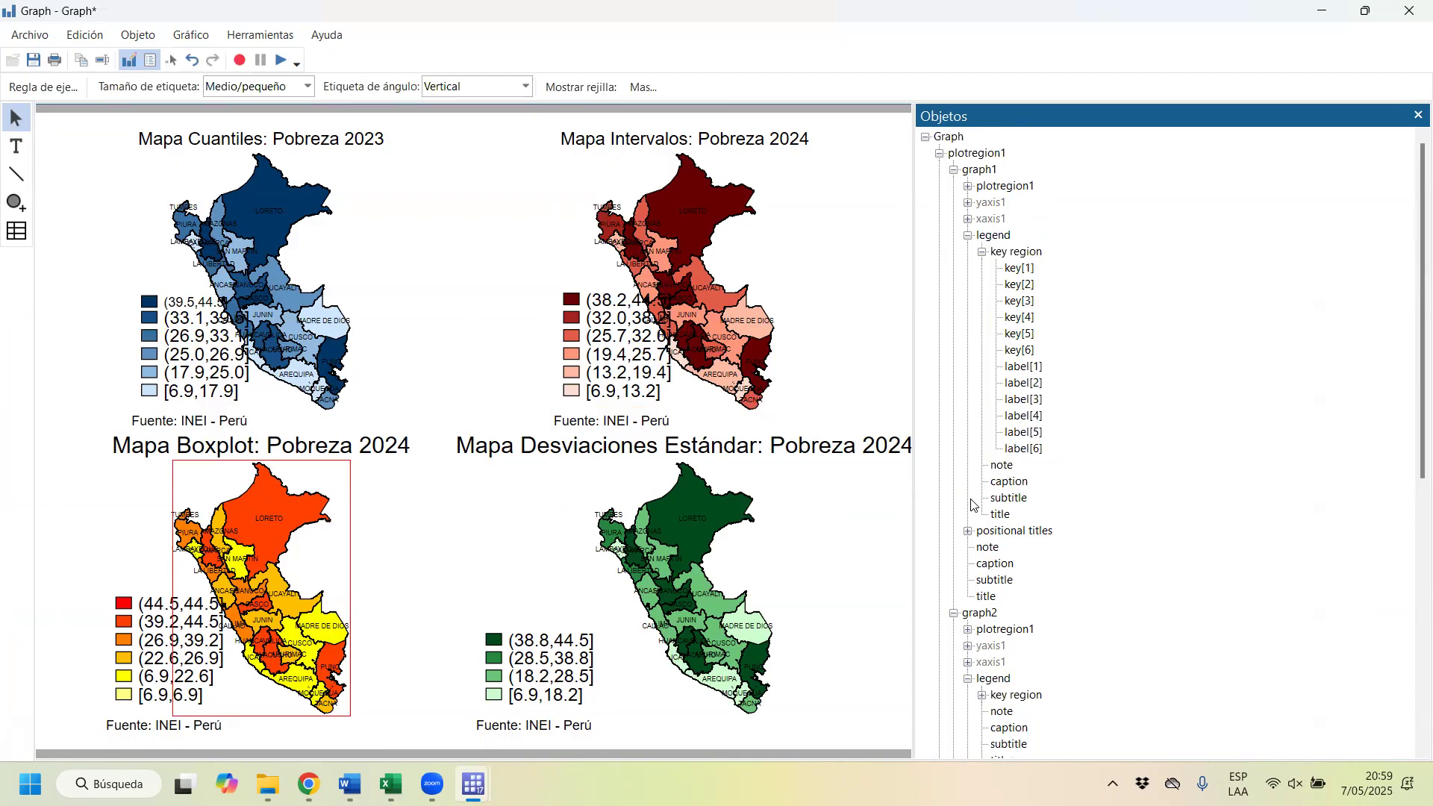
Step: Close the combined graph and discard its edits without saving
scroll(1025, 283, "down", 10)
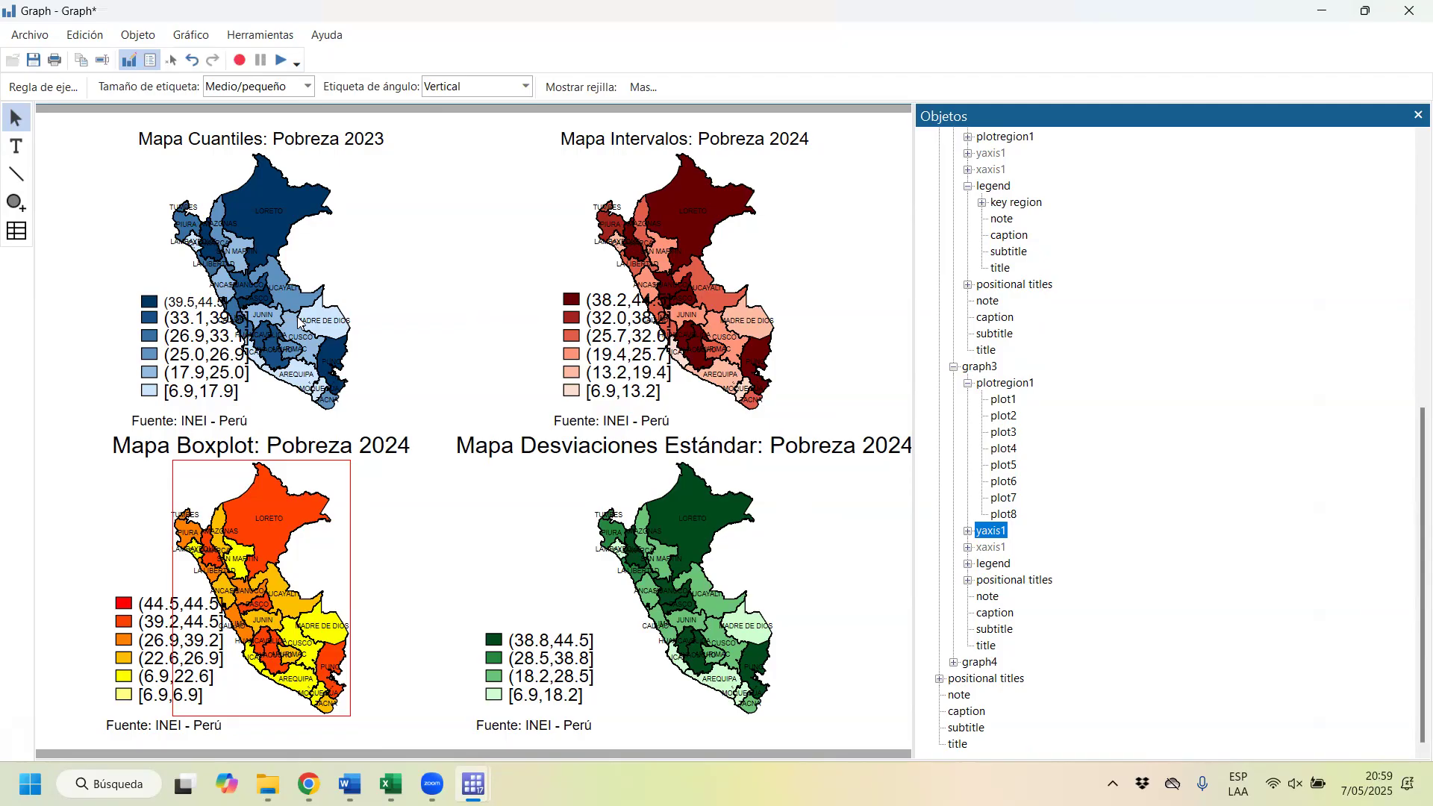
left_click(1410, 24)
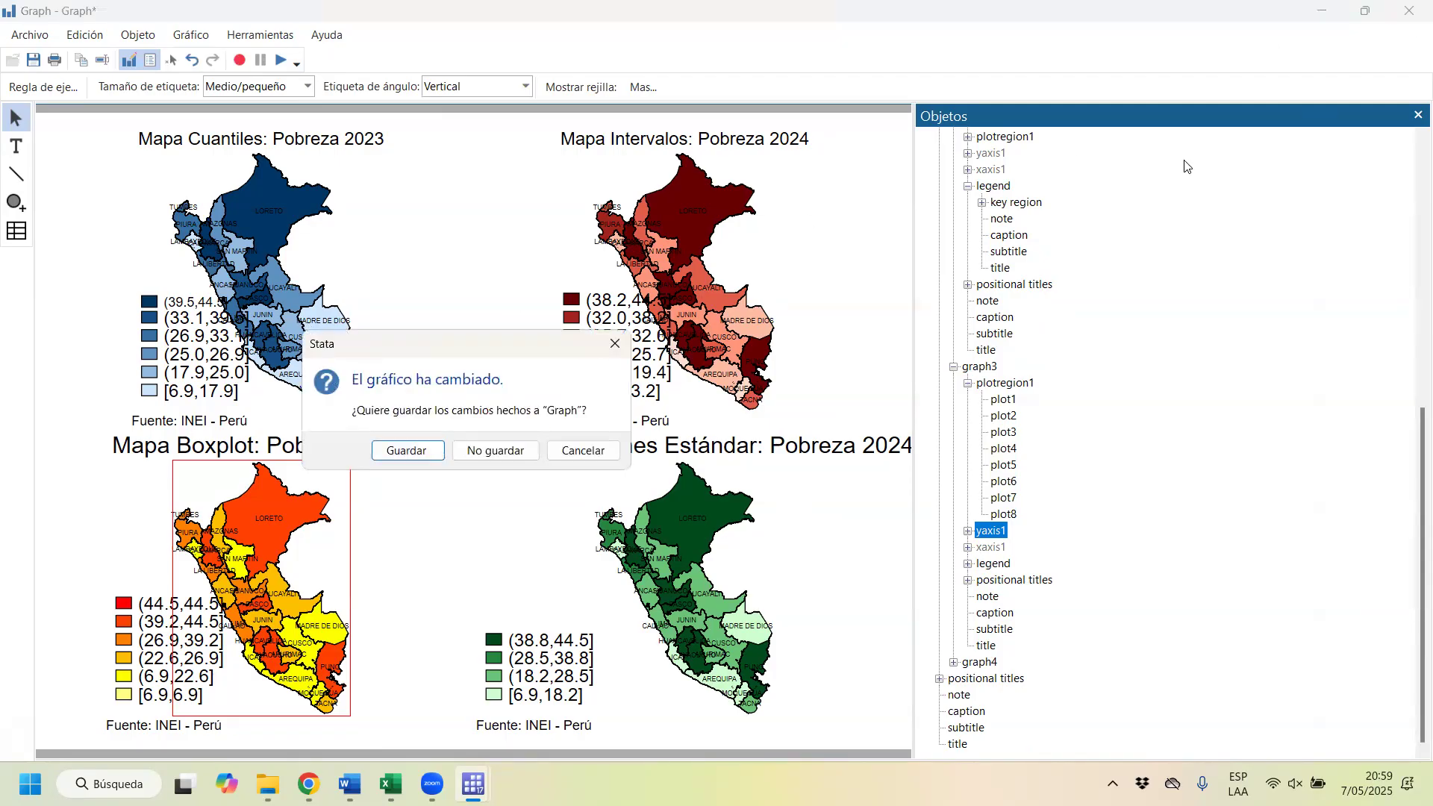
left_click(502, 452)
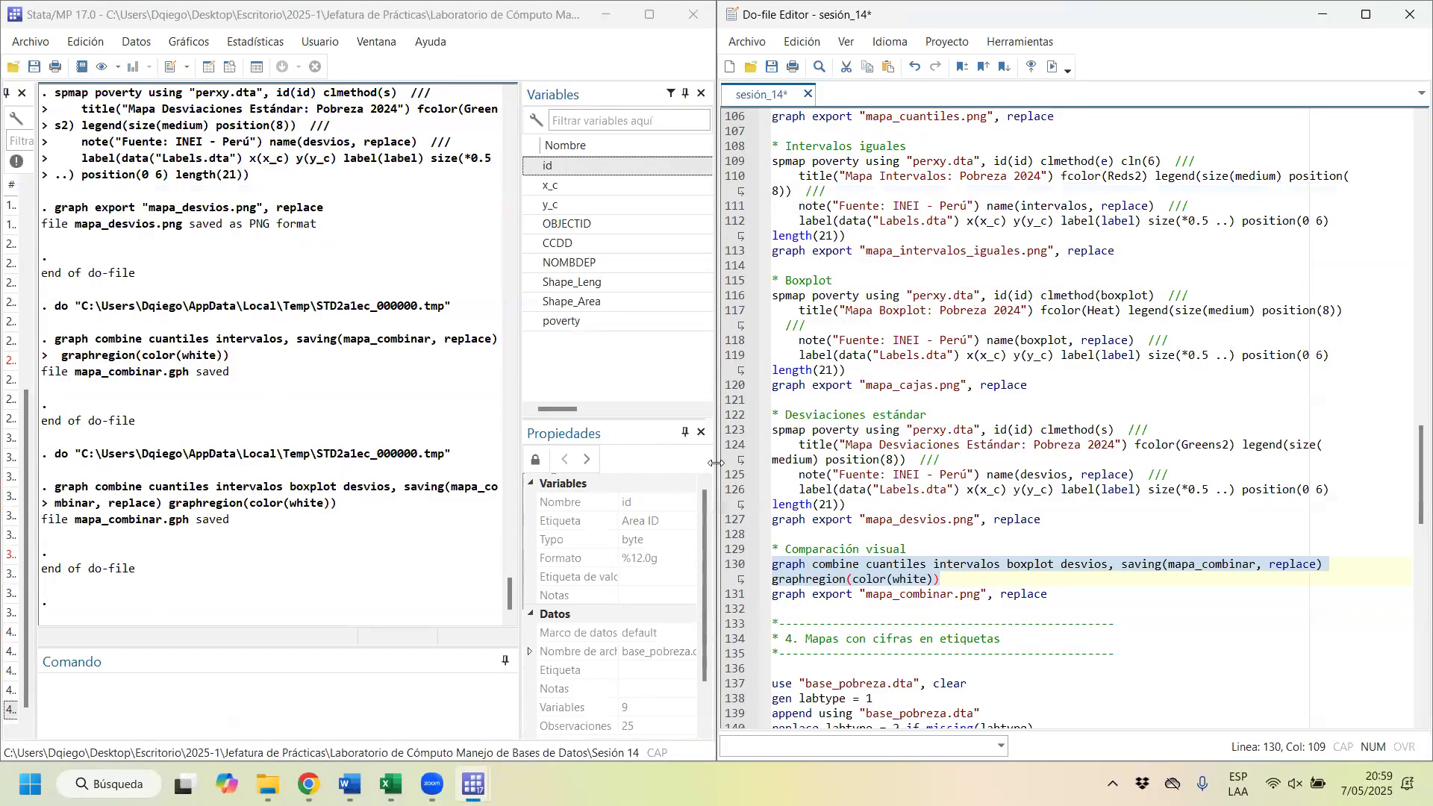
Step: Rerun the graph combine command for cuantiles, intervalos, boxplot and desvios from the do-file, and maximize the resulting graph window
left_click(953, 542)
scroll(1004, 453, "down", 6)
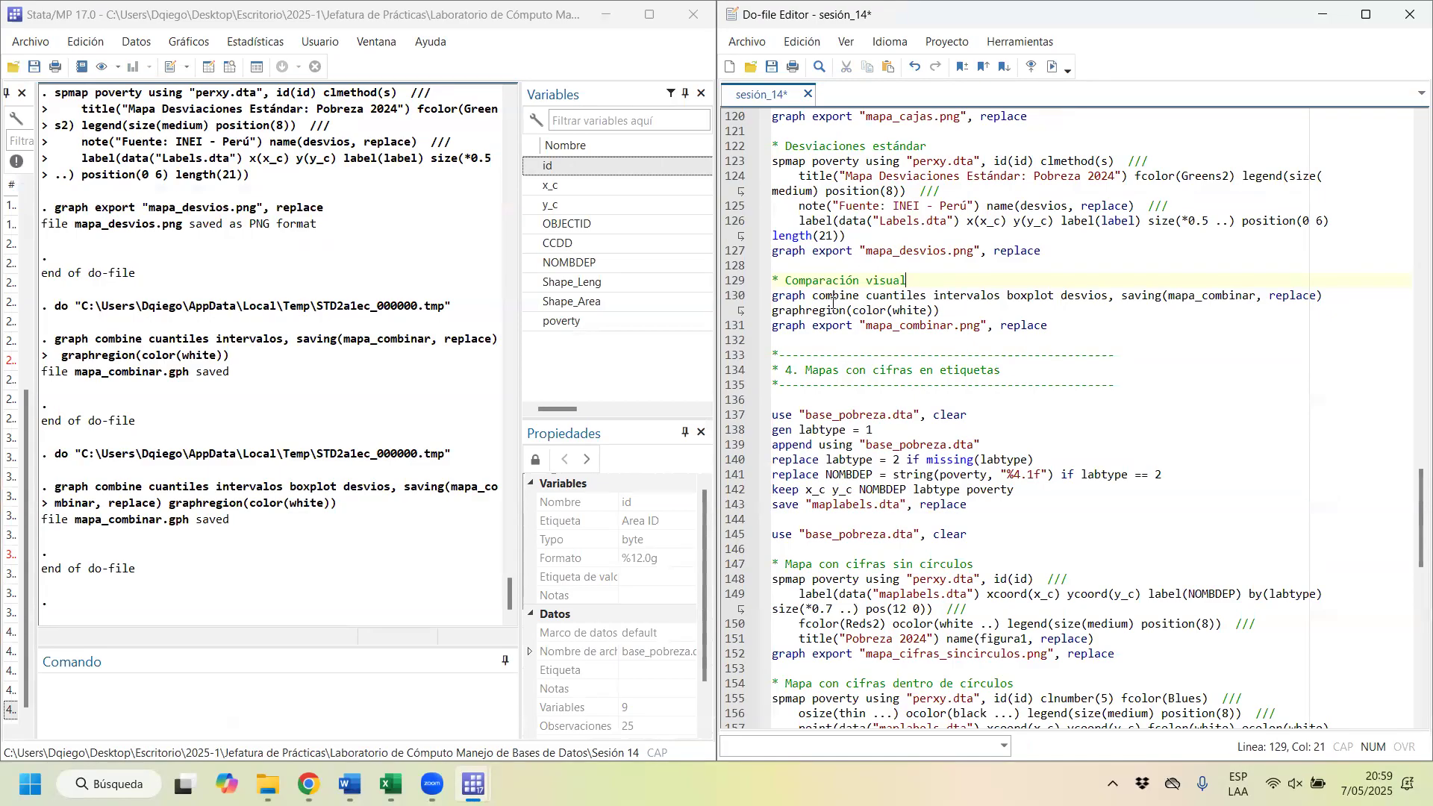
left_click_drag(837, 297, 981, 297)
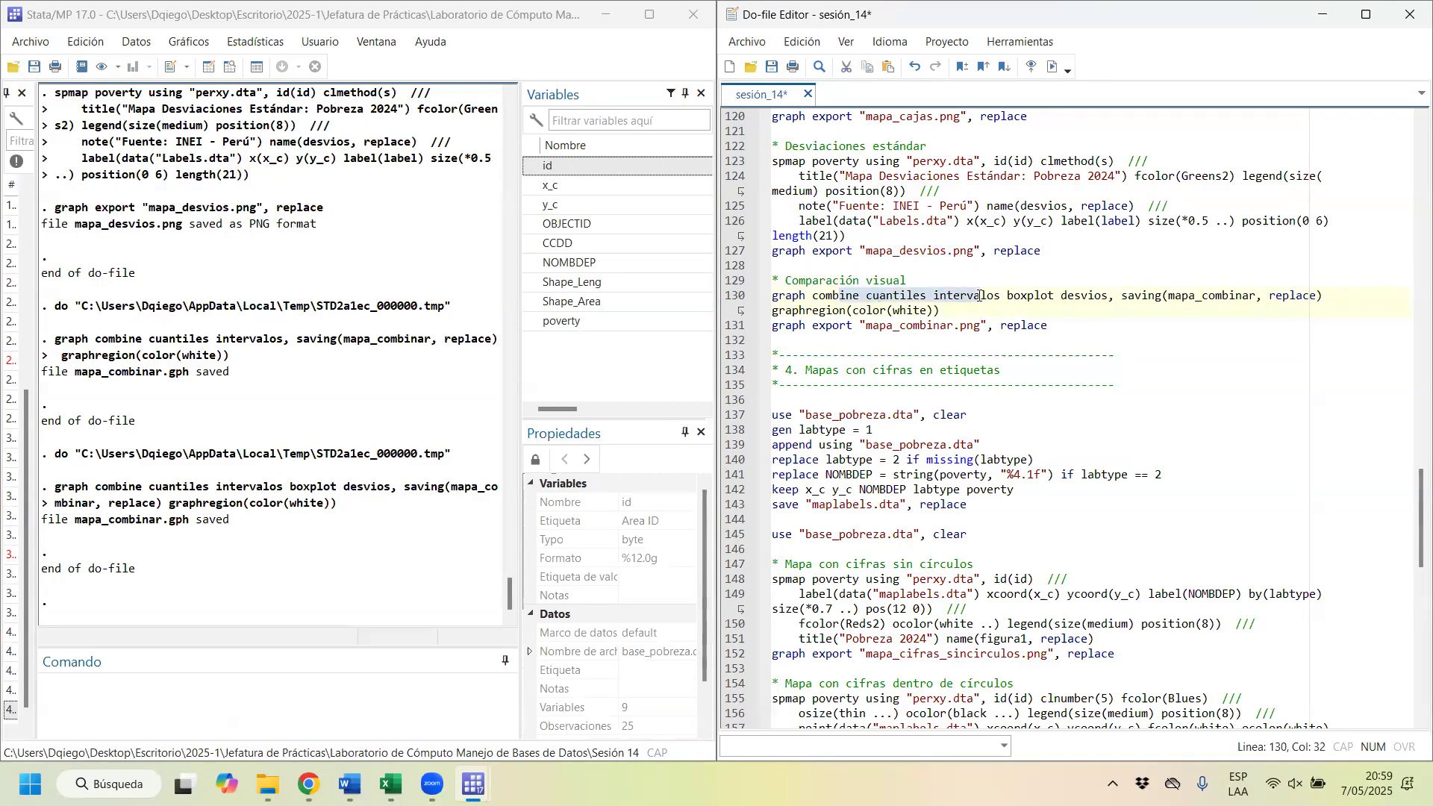
left_click(1048, 66)
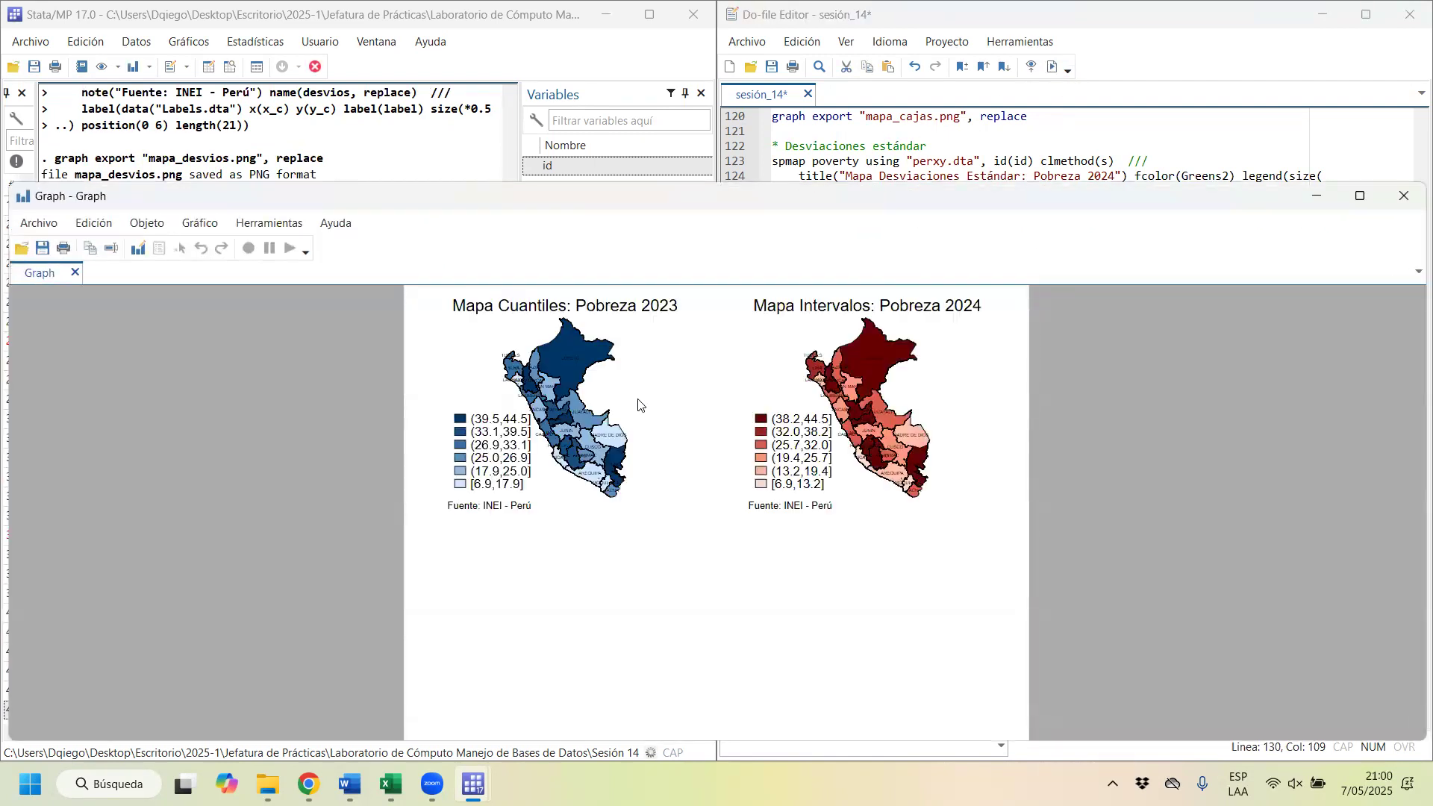
left_click(1360, 197)
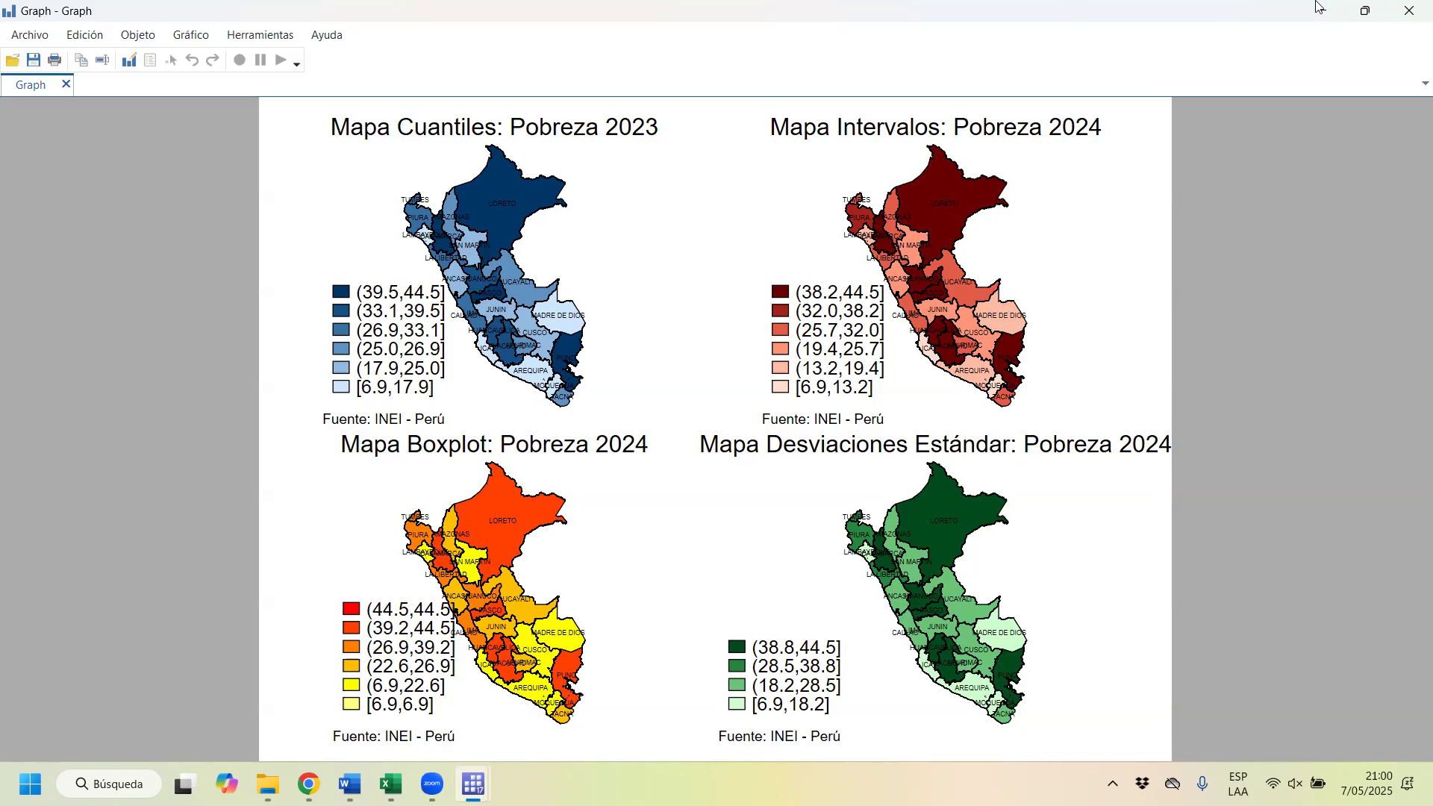
Step: Close the combined graph and run the first line of section 4 to load base_pobreza.dta with the clear option
left_click(1408, 10)
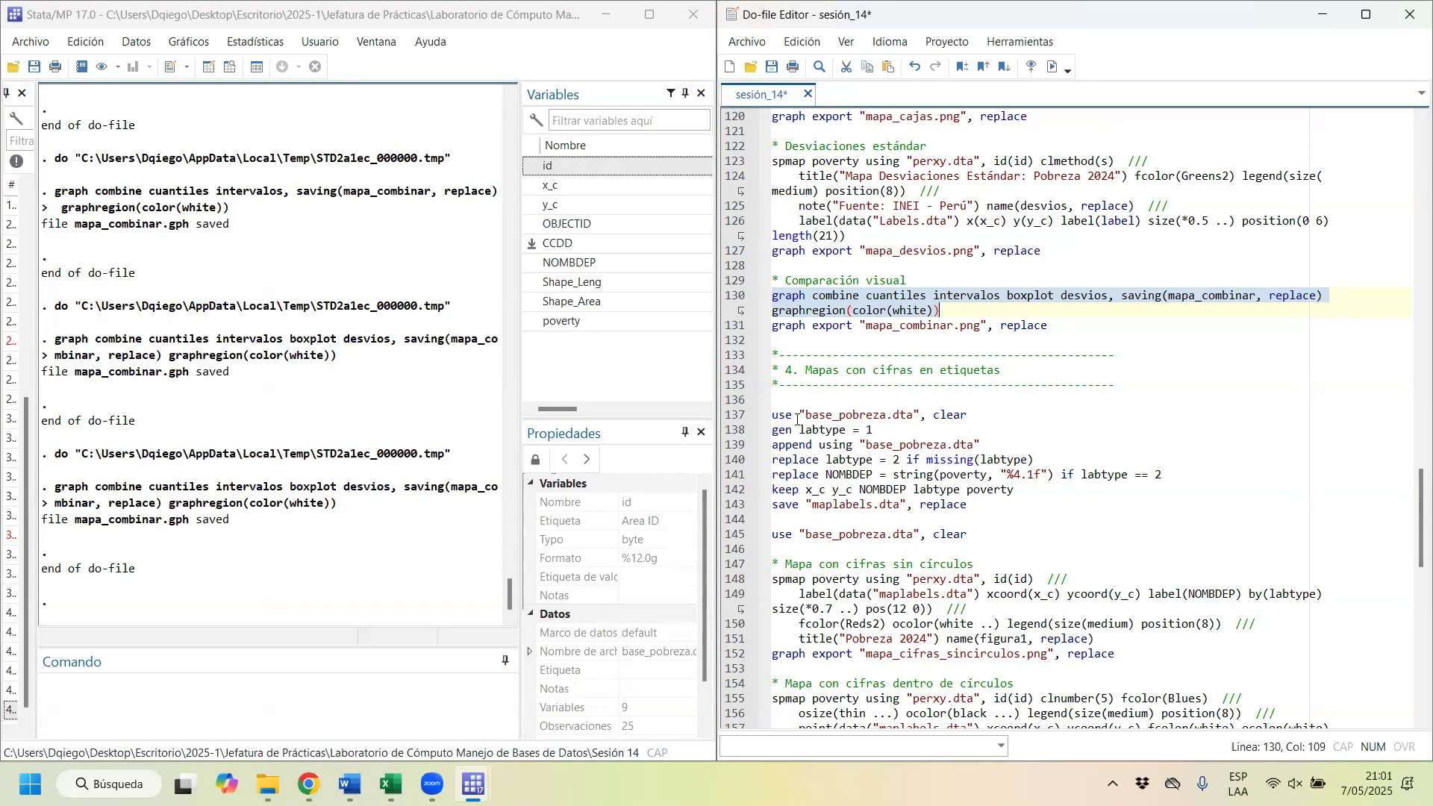
scroll(993, 431, "down", 1)
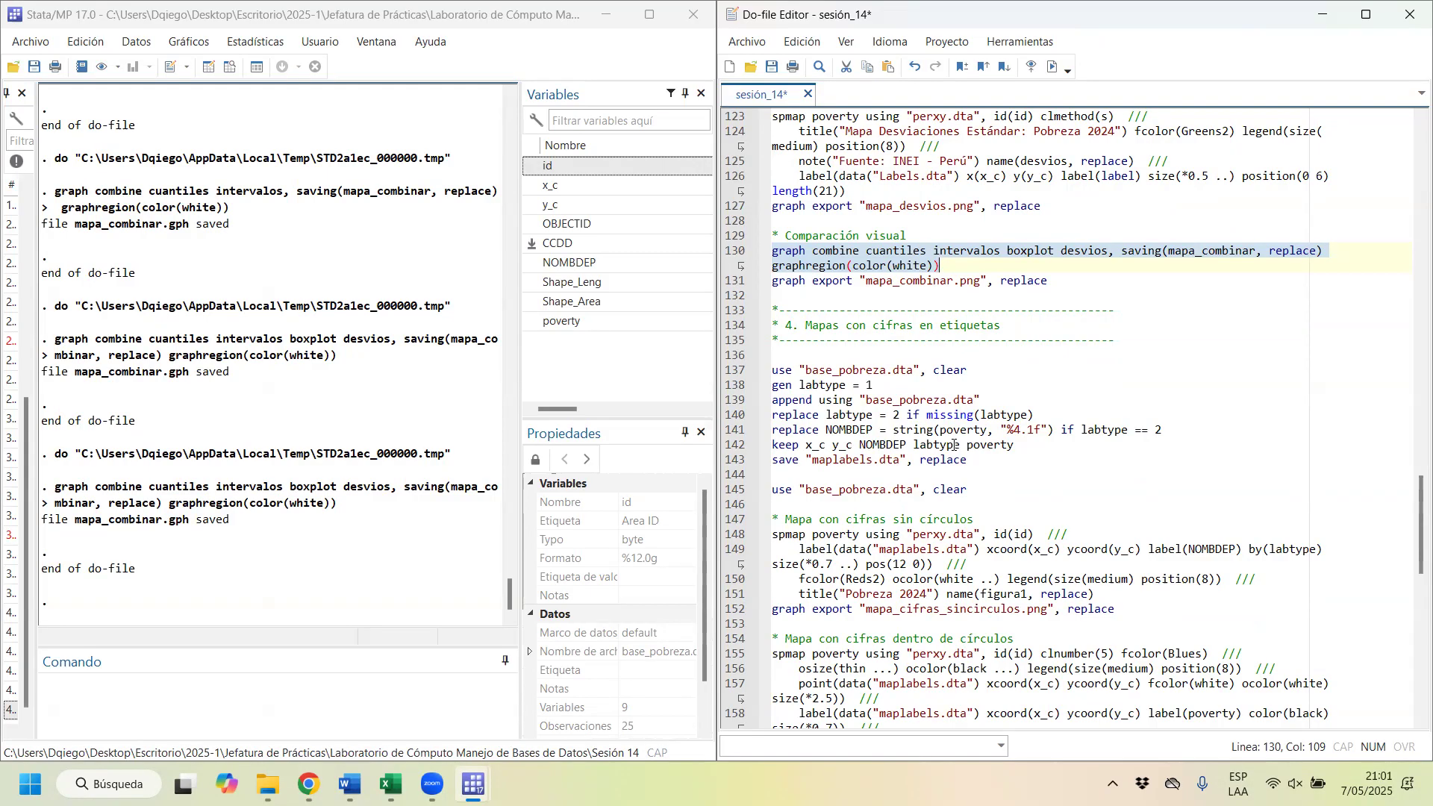
left_click_drag(976, 468, 925, 371)
left_click(799, 371)
left_click(1052, 66)
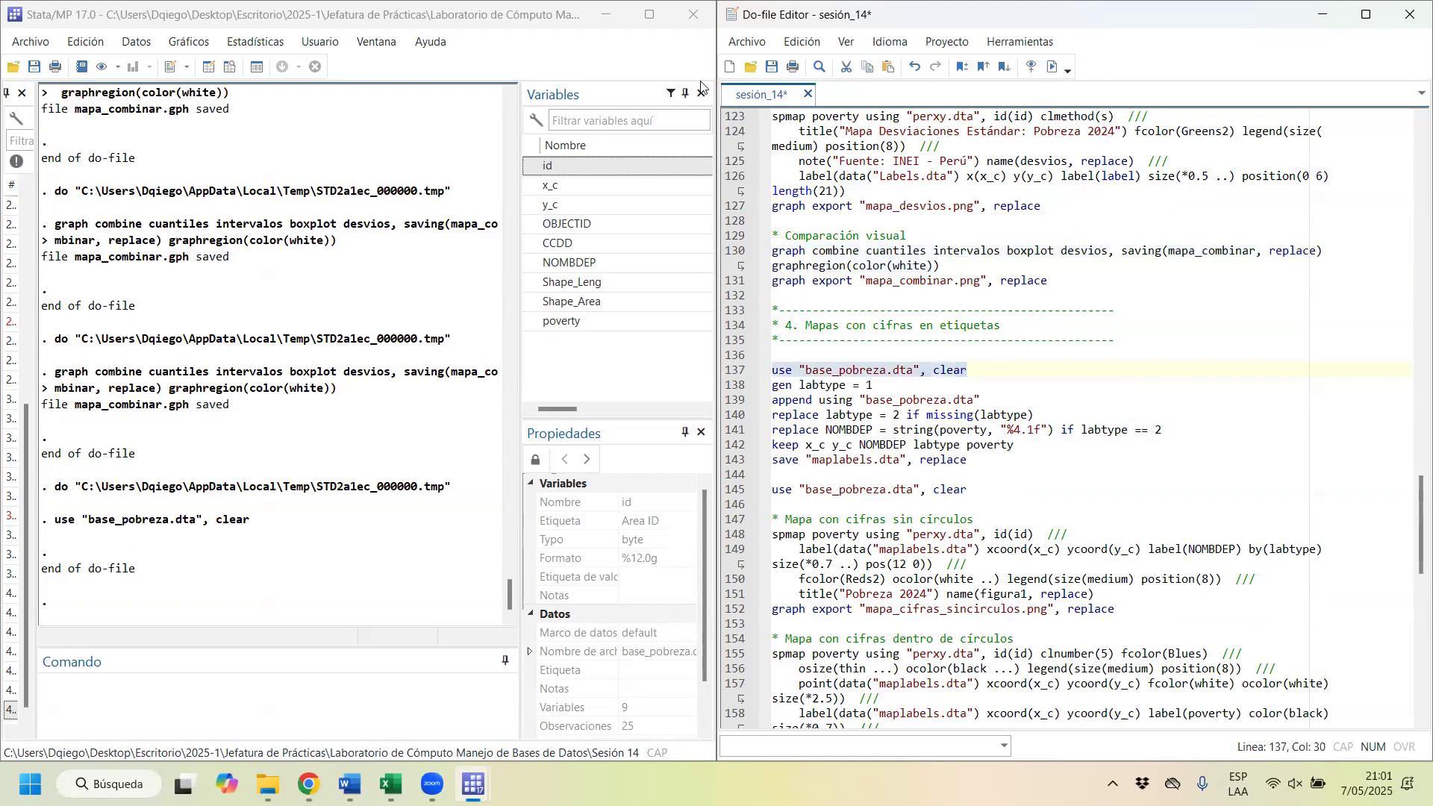
Step: Browse the loaded dataset, checking the poverty column and the AYACUCHO and CUSCO values, and close the data editor
left_click(701, 84)
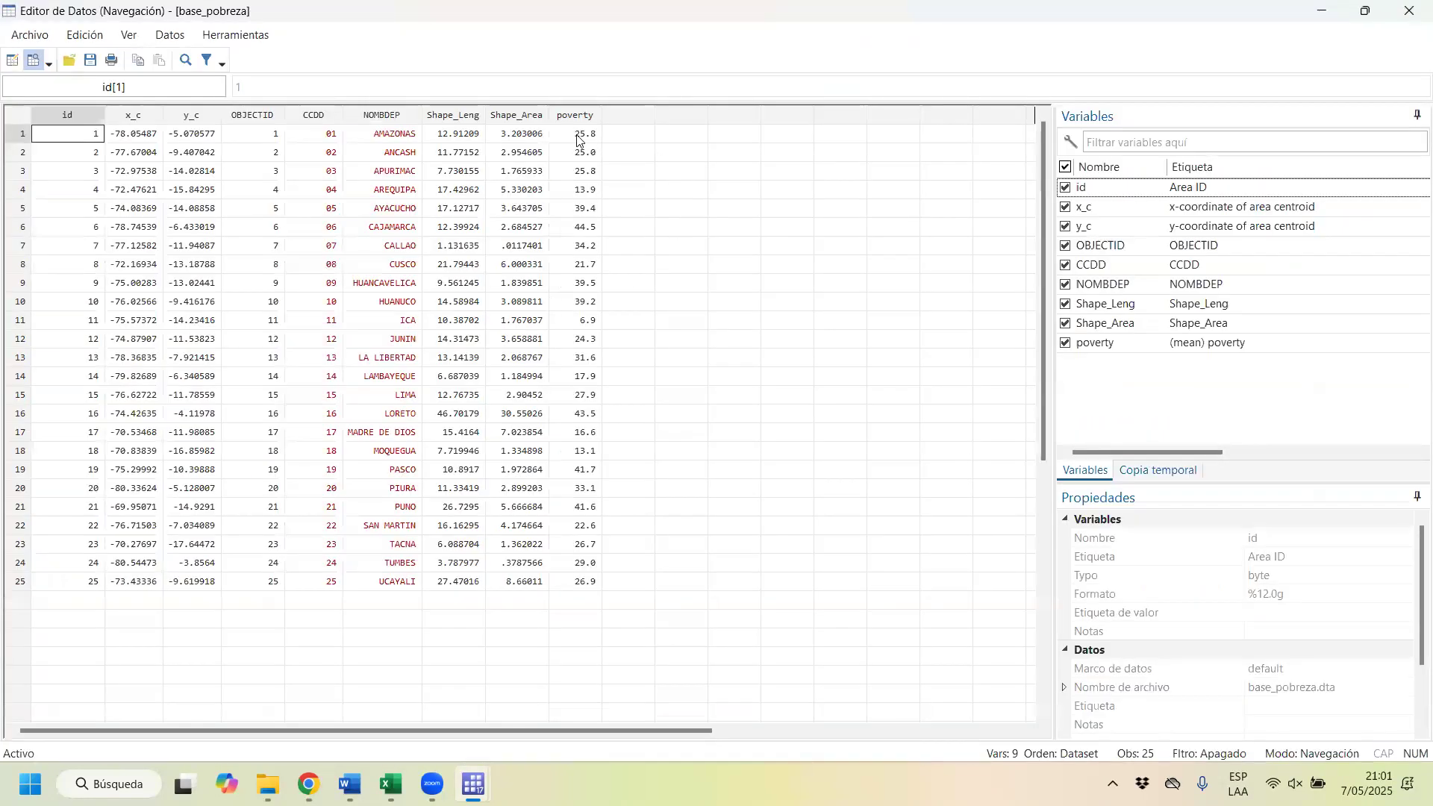
left_click(565, 117)
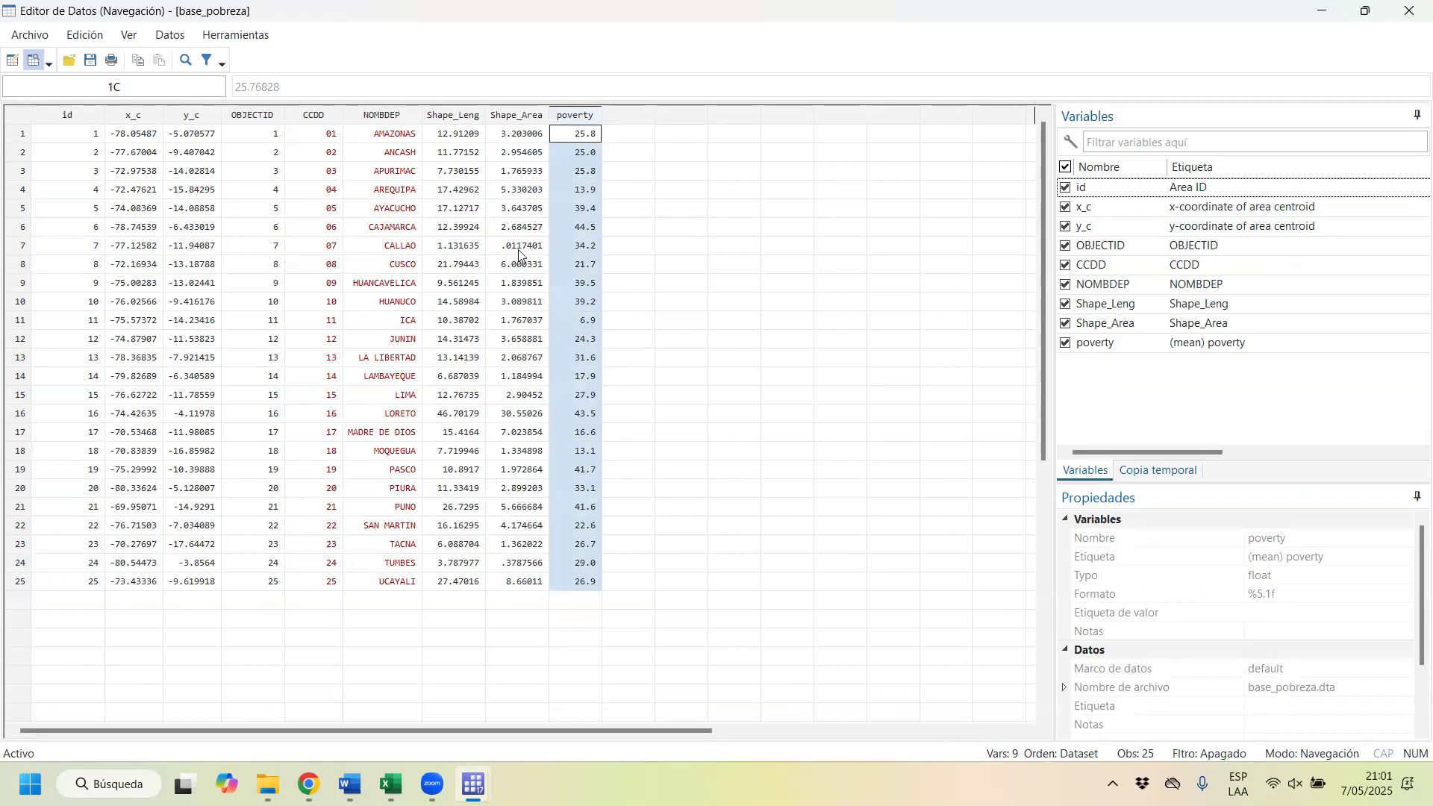
left_click(420, 213)
left_click(577, 212)
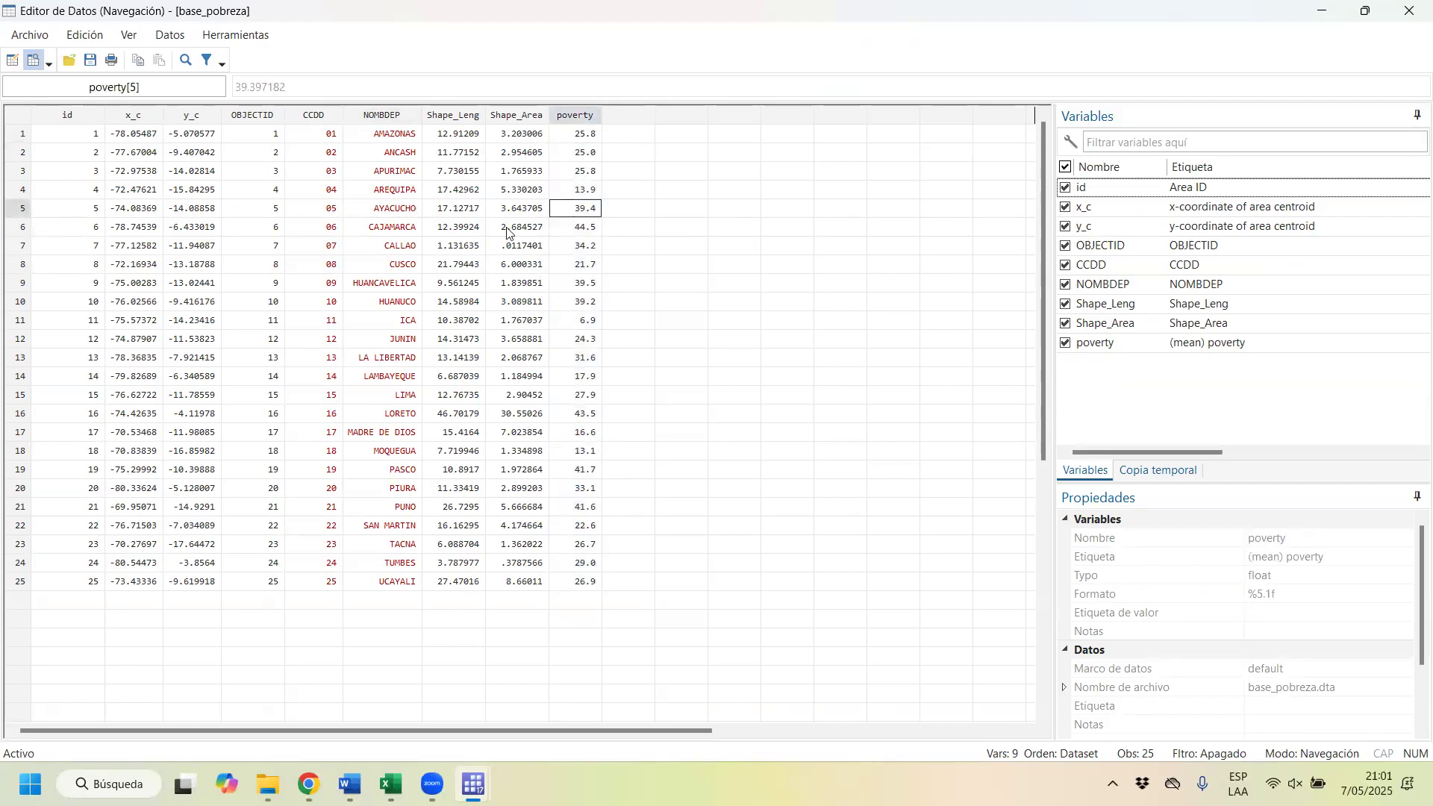
left_click(394, 267)
left_click(595, 265)
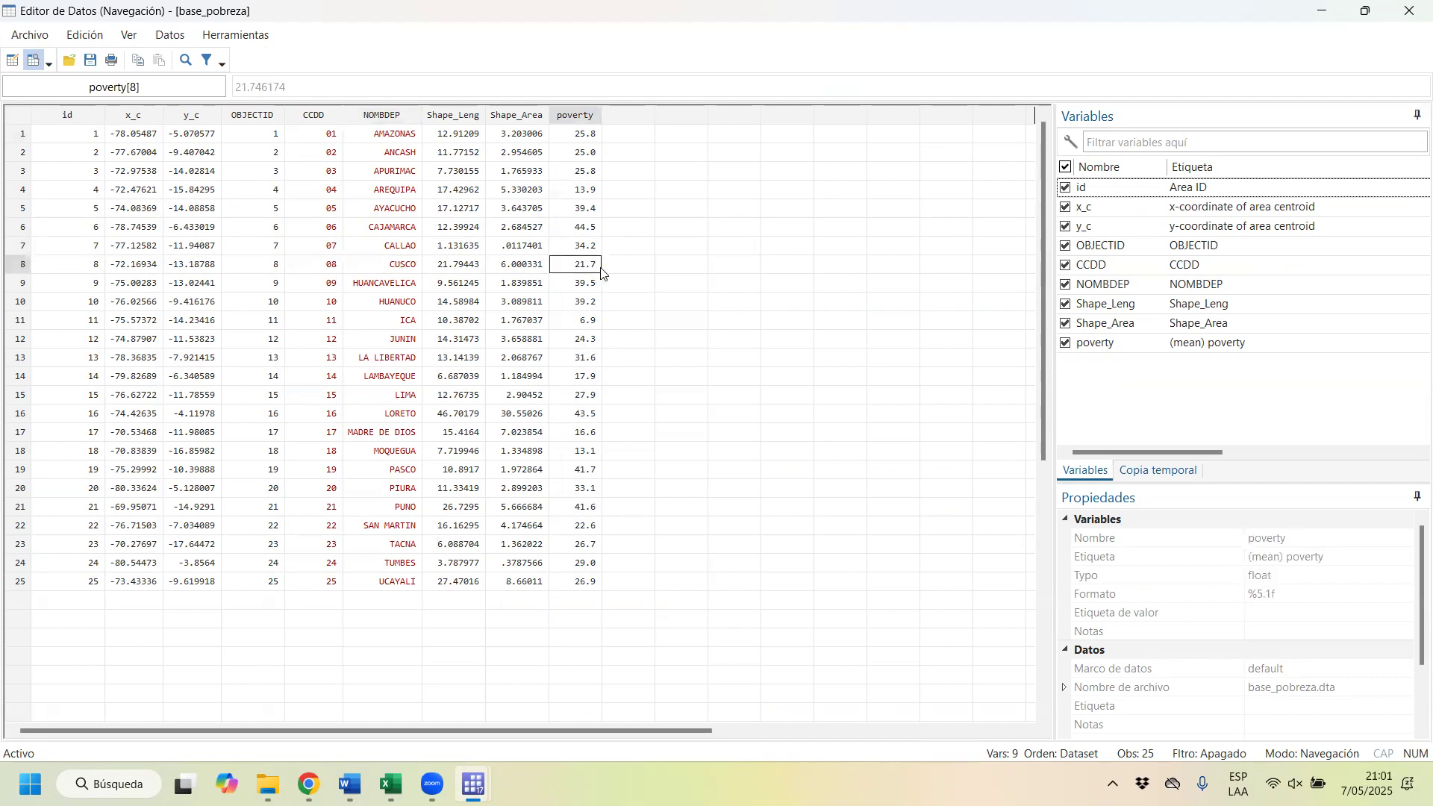
left_click(1410, 11)
Step: Run the do-file block that builds the labtype labels and saves maplabels.dta, and reload base_pobreza.dta
left_click_drag(786, 386, 741, 373)
left_click(827, 430)
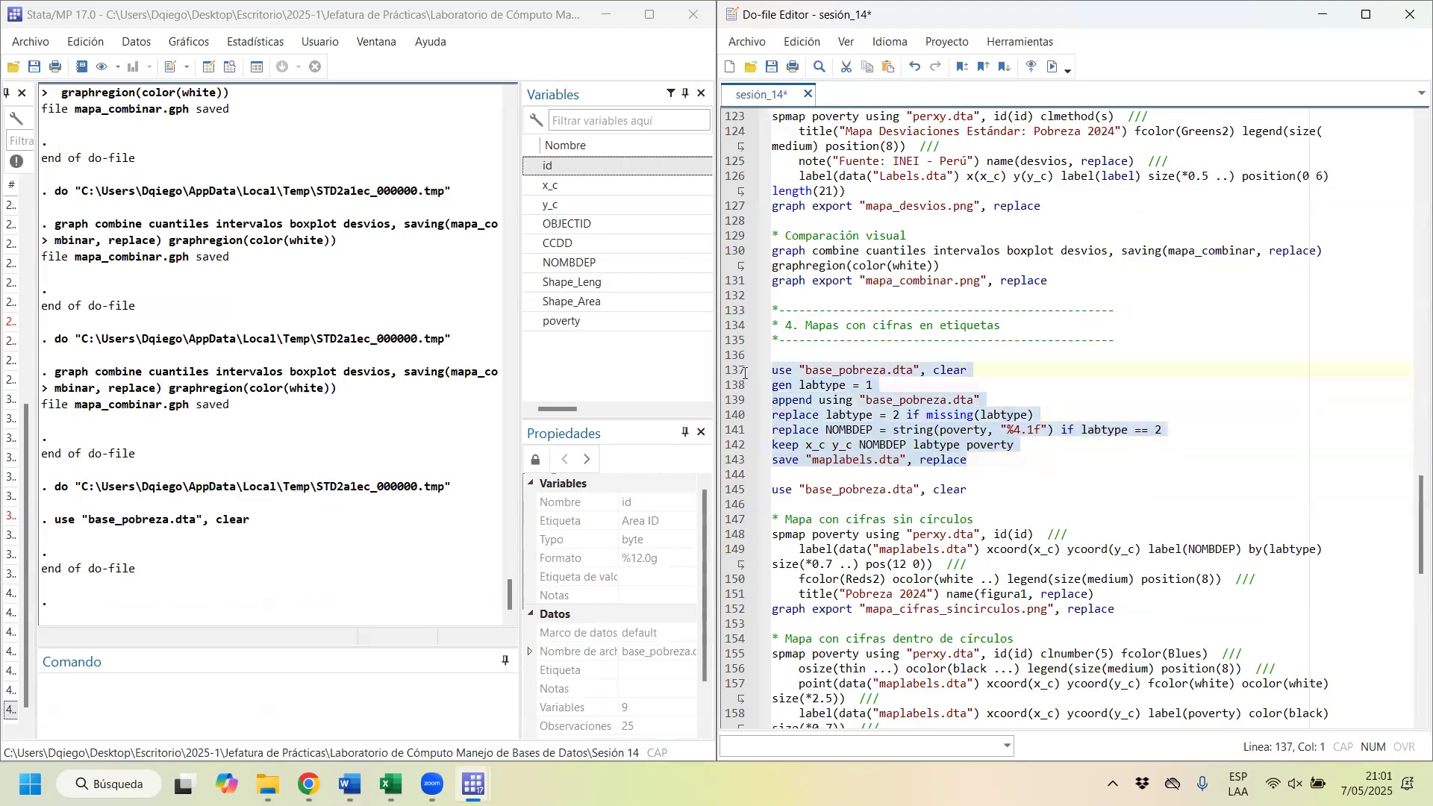
left_click(1054, 68)
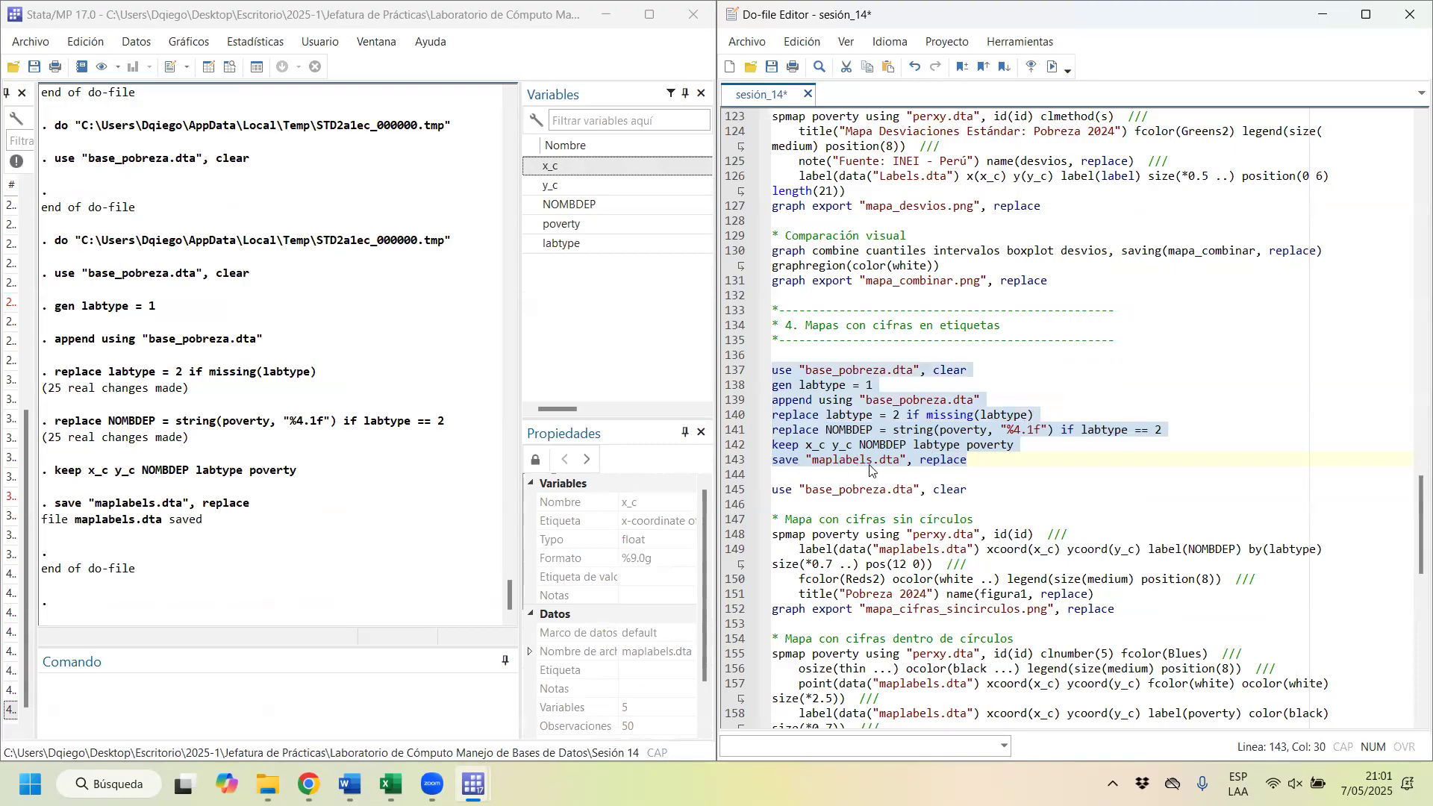
scroll(847, 471, "down", 4)
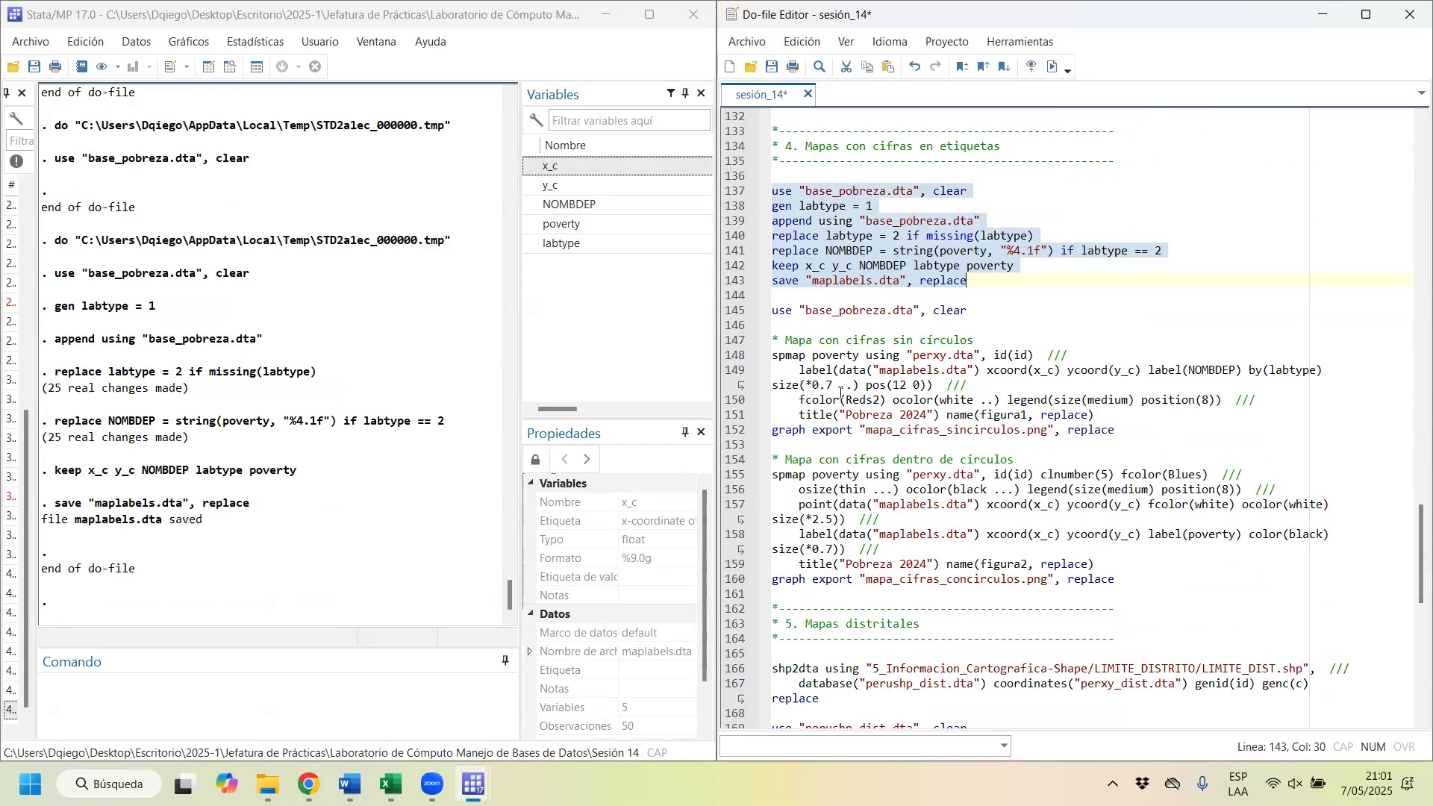
left_click_drag(788, 310, 968, 311)
left_click(1052, 67)
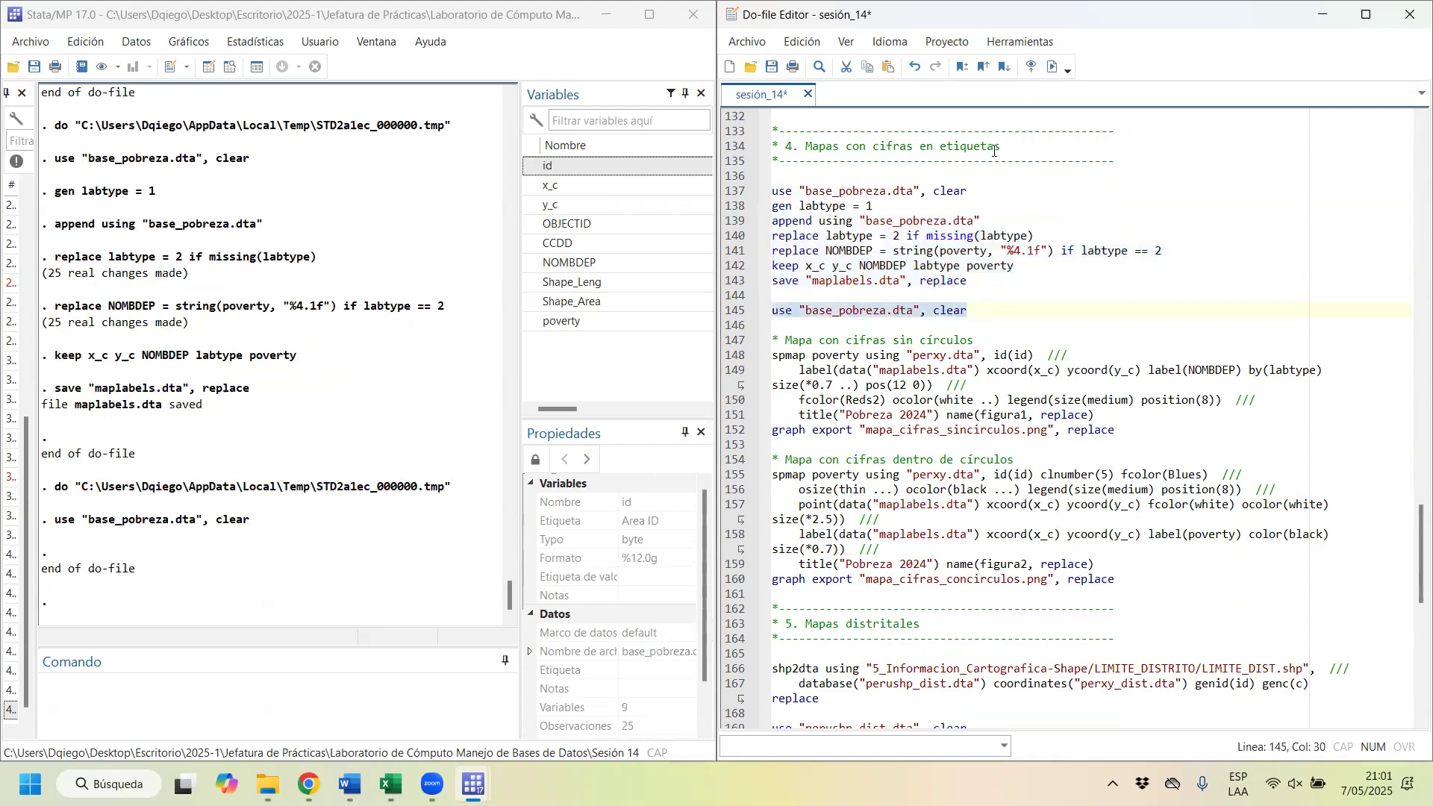
Step: Review the spmap options for the map without circles: perxy.dta, id, the maplabels.dta labels, Reds2 fill, outline color and legend
left_click(774, 357)
left_click_drag(774, 357, 982, 358)
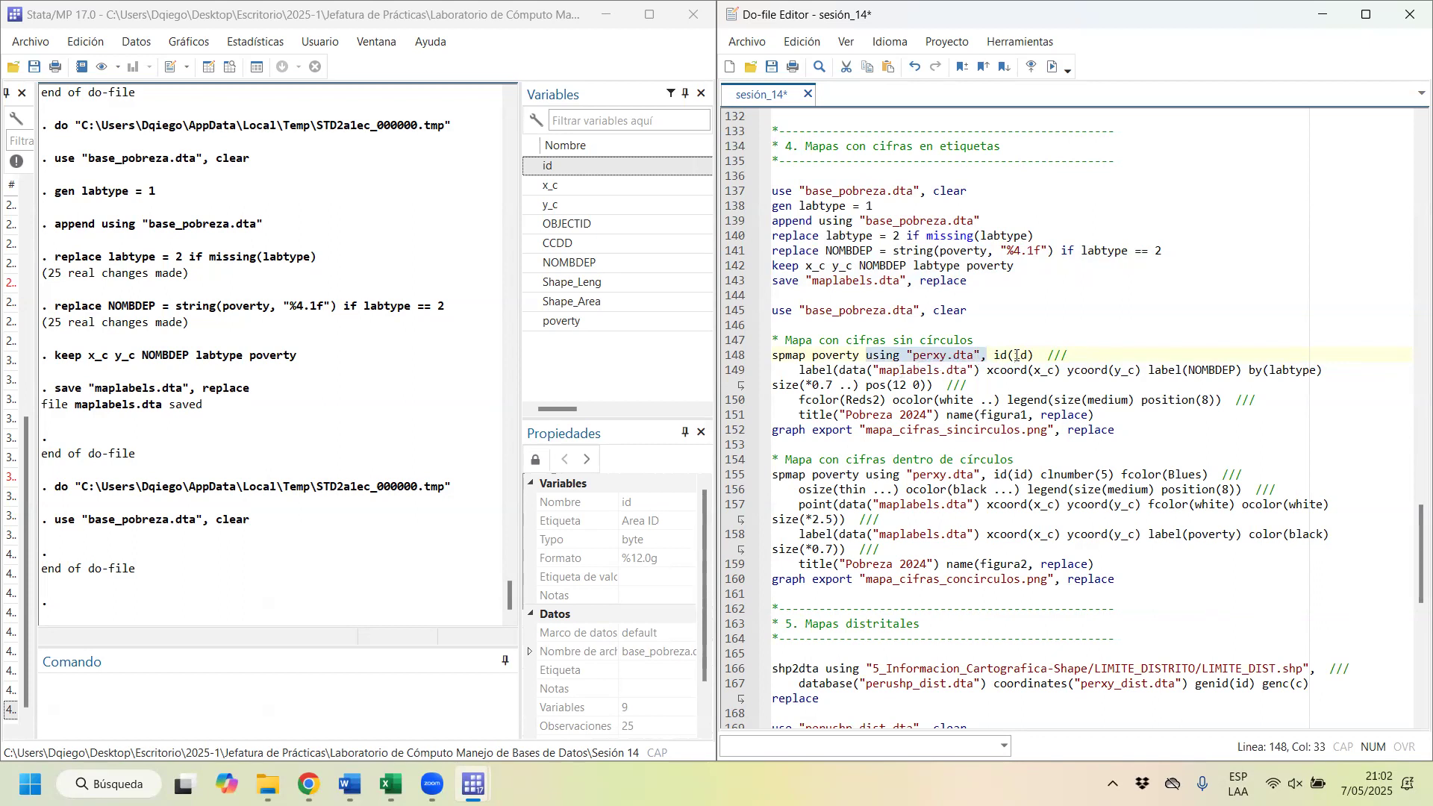
double_click(1016, 355)
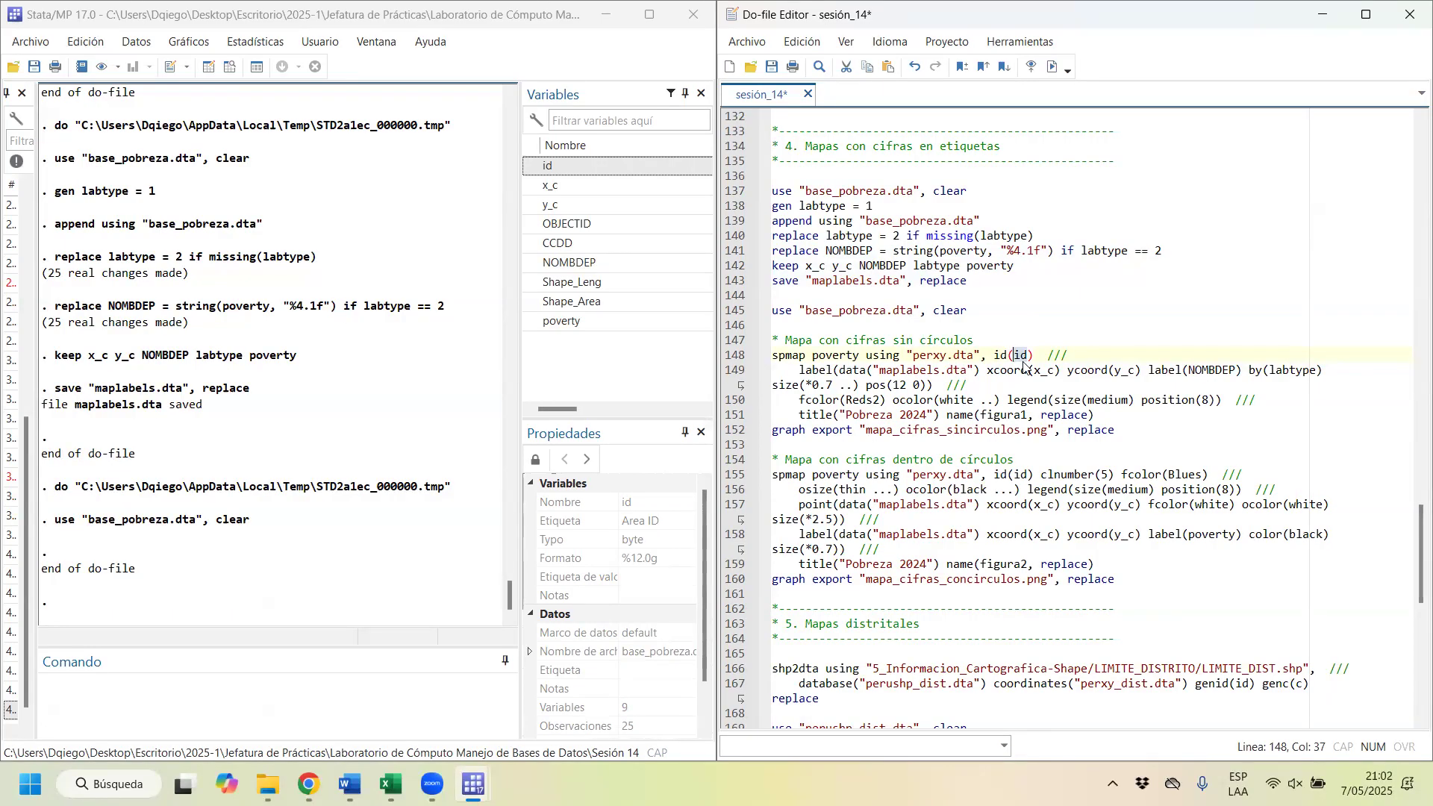
left_click_drag(799, 370, 960, 369)
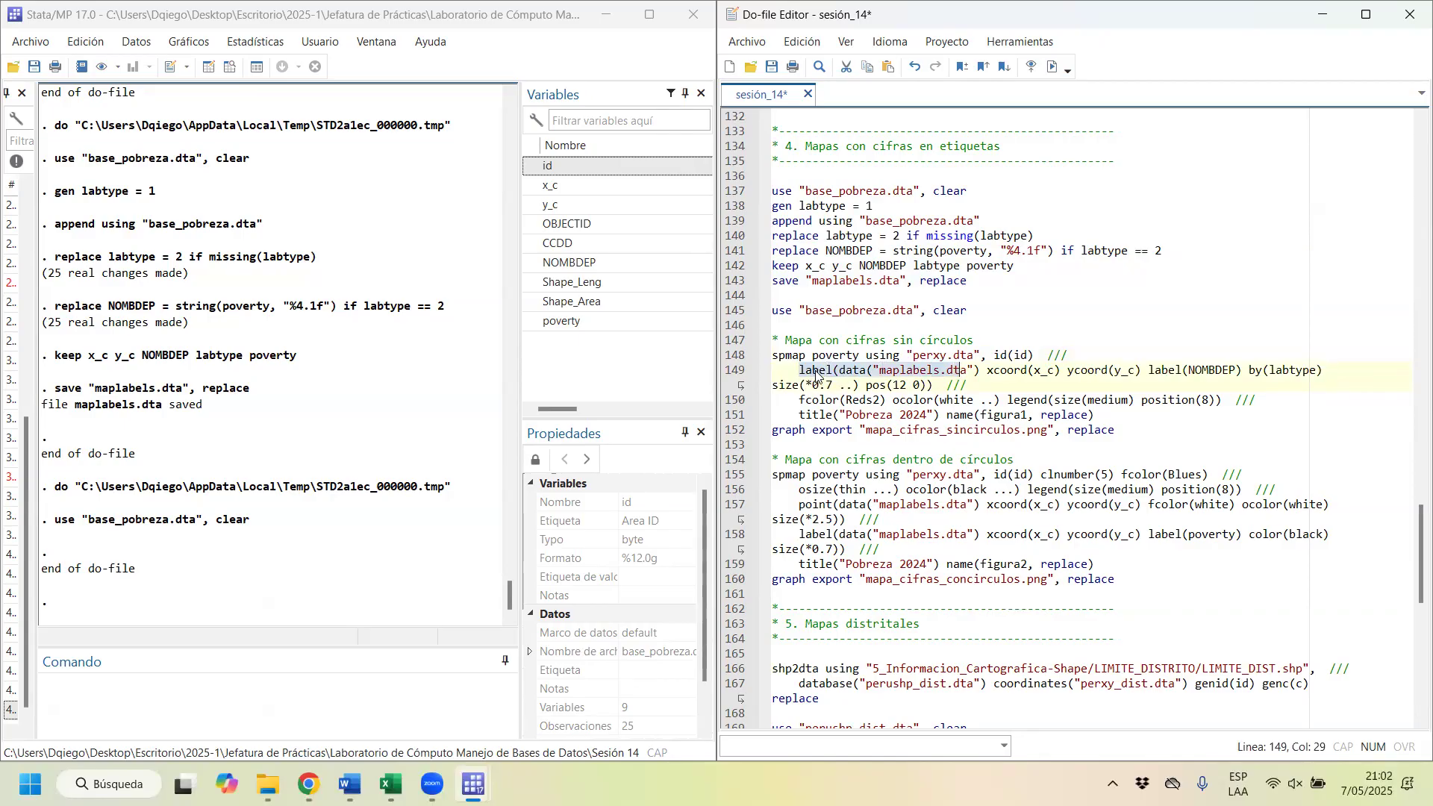
left_click(851, 373)
left_click_drag(837, 370, 969, 370)
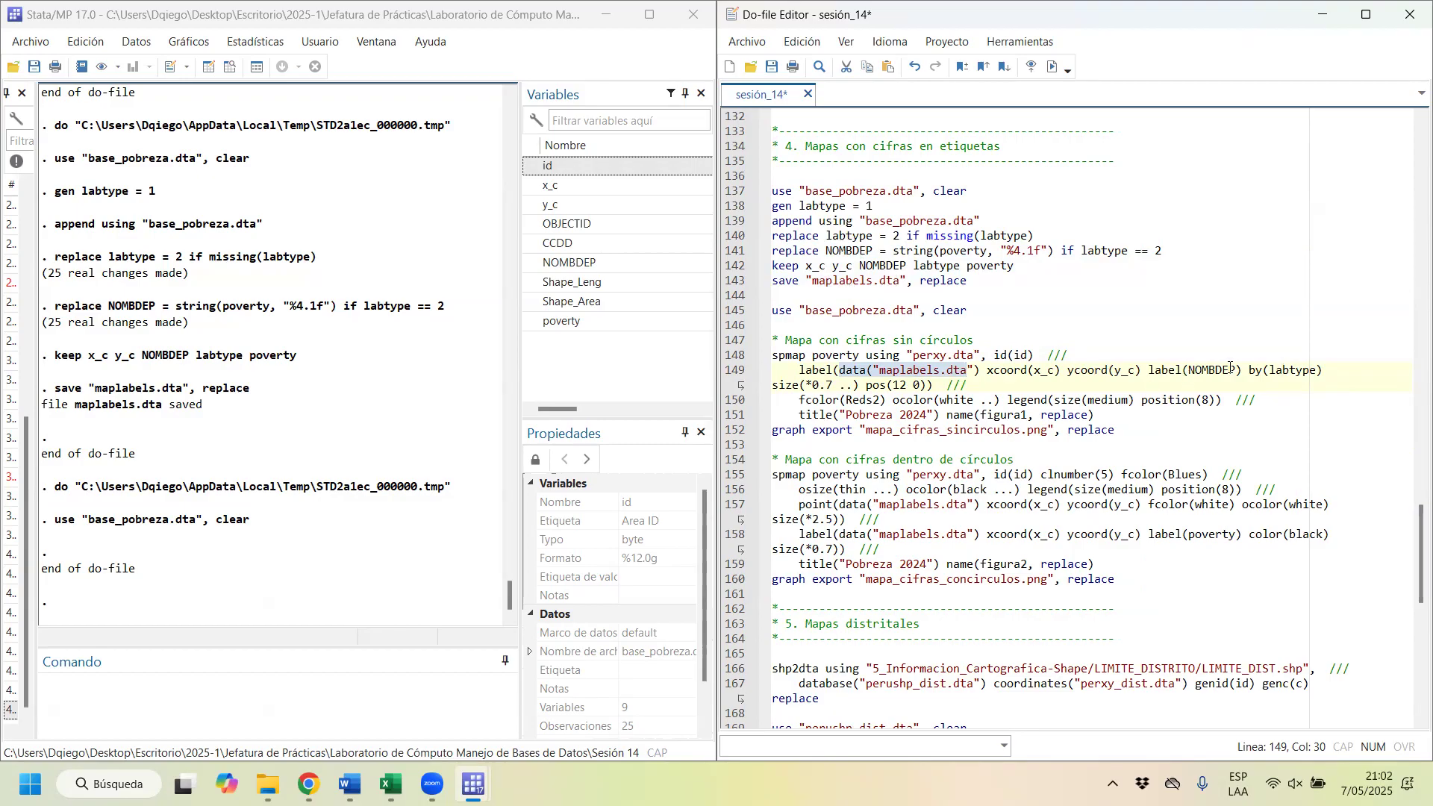
left_click_drag(800, 401, 1209, 400)
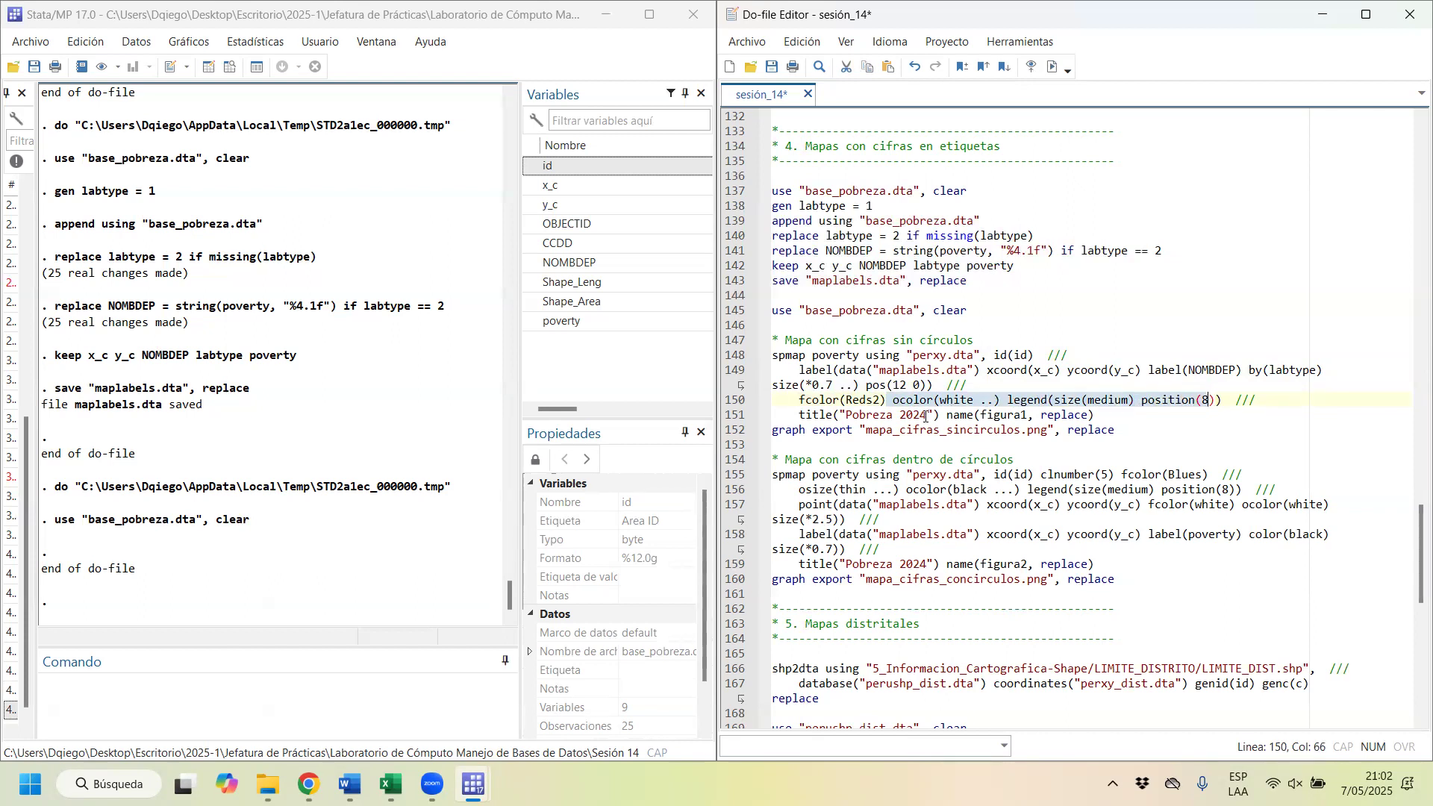
Step: Change the figura1 map title to "Pobreza 2023", draw that map from the do-file, and restore its graph window beside the code
left_click(925, 416)
key("BackSpace")
type("3")
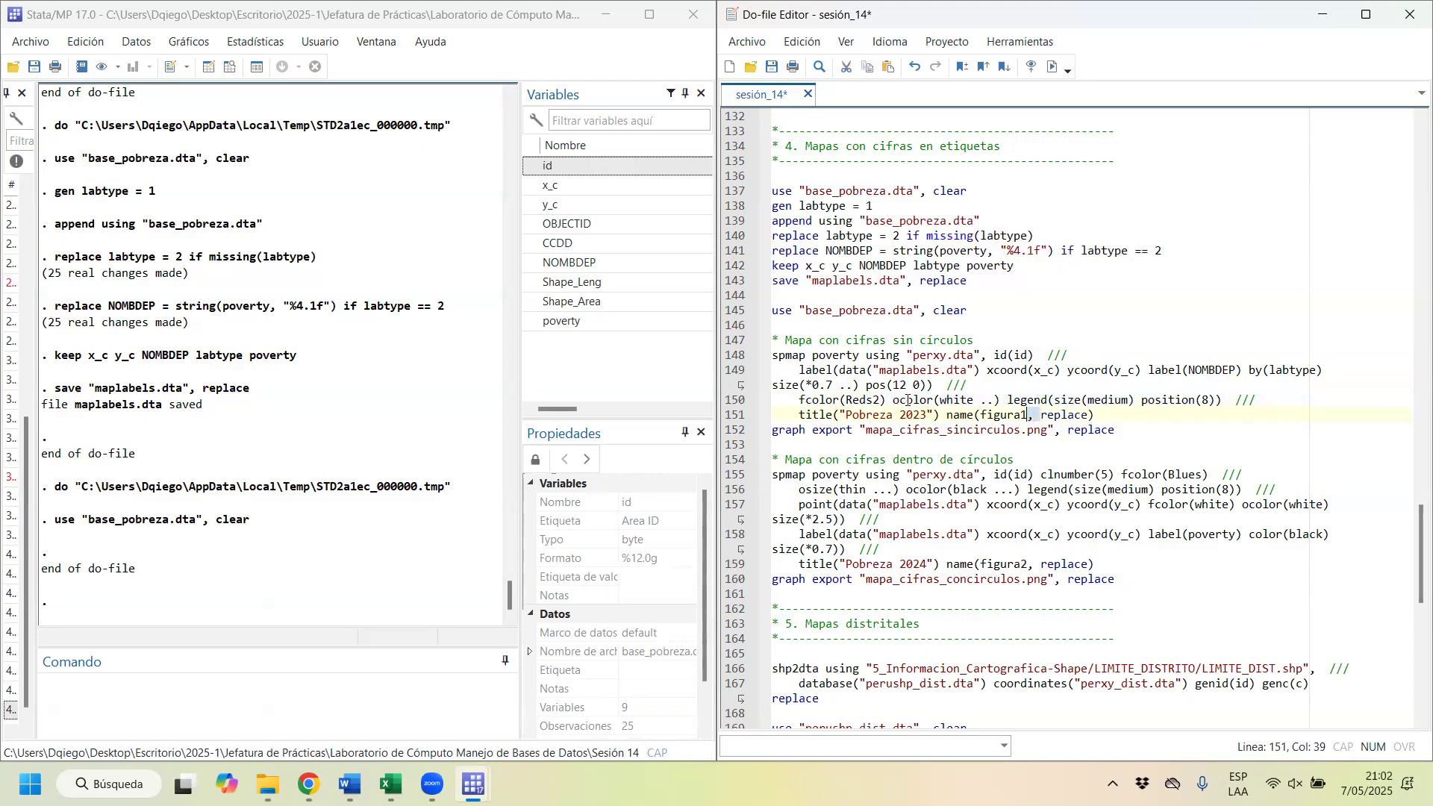
left_click_drag(1042, 417, 773, 355)
left_click(1058, 75)
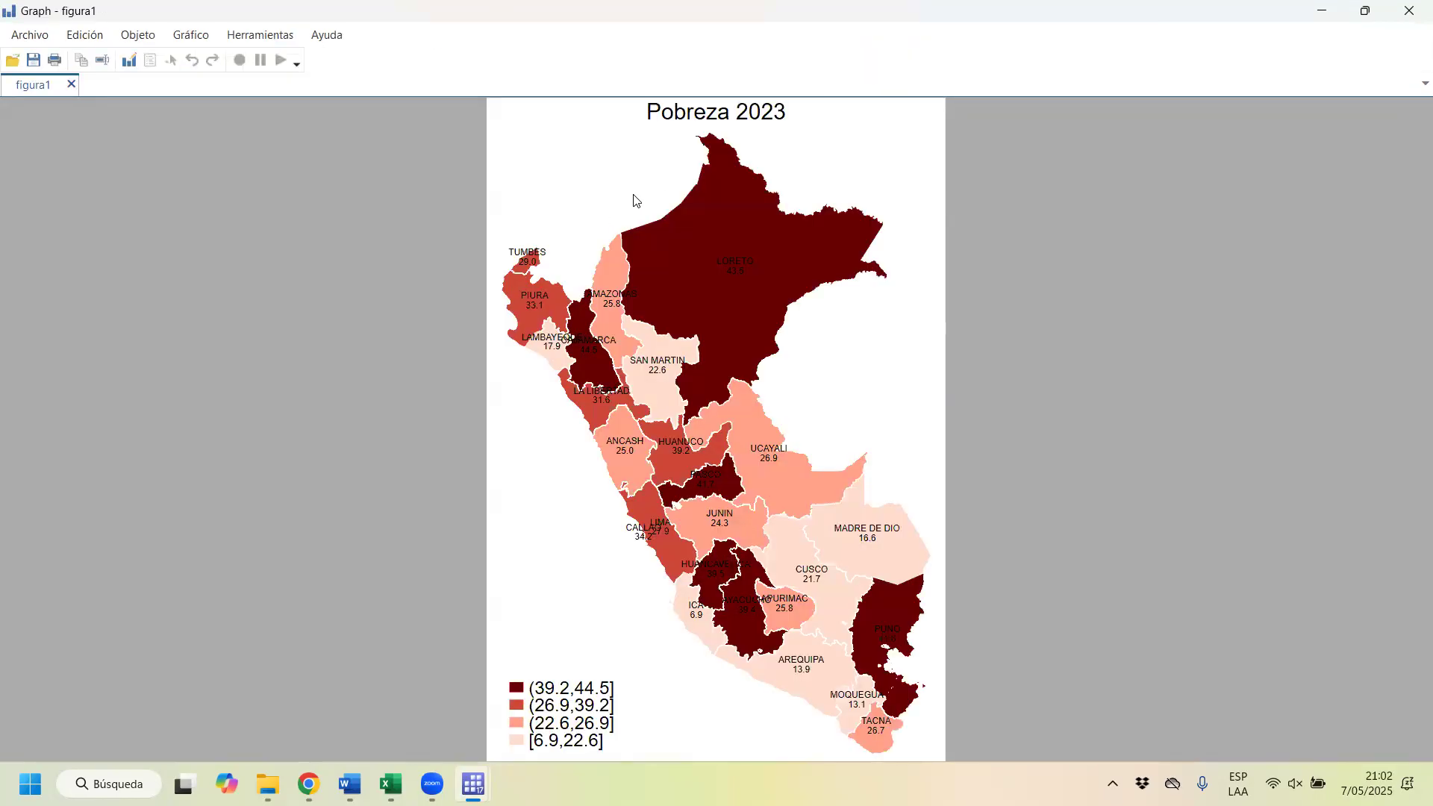
double_click(1050, 21)
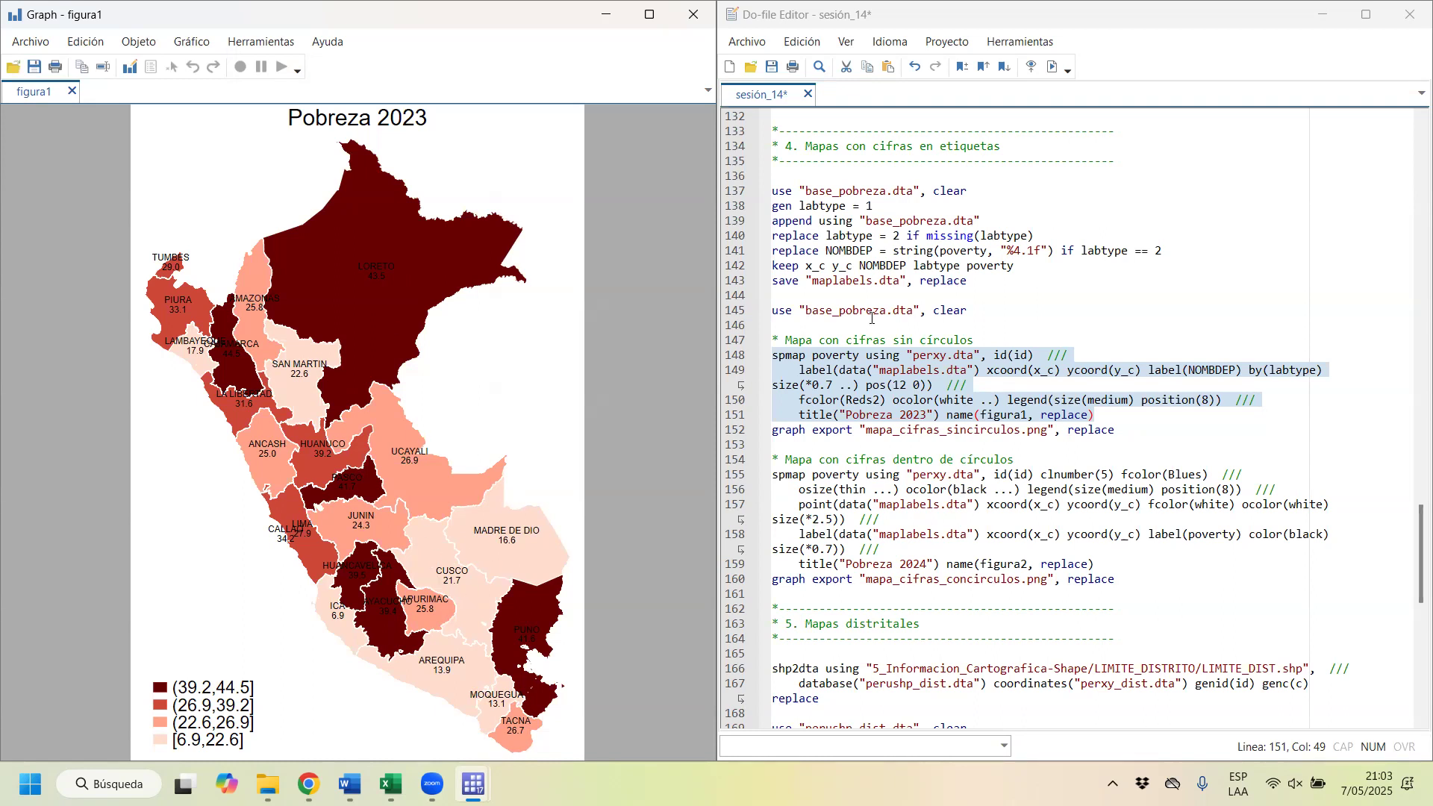
Step: Examine the code that creates maplabels.dta and how the label option of the map without circles uses that file
left_click(846, 385)
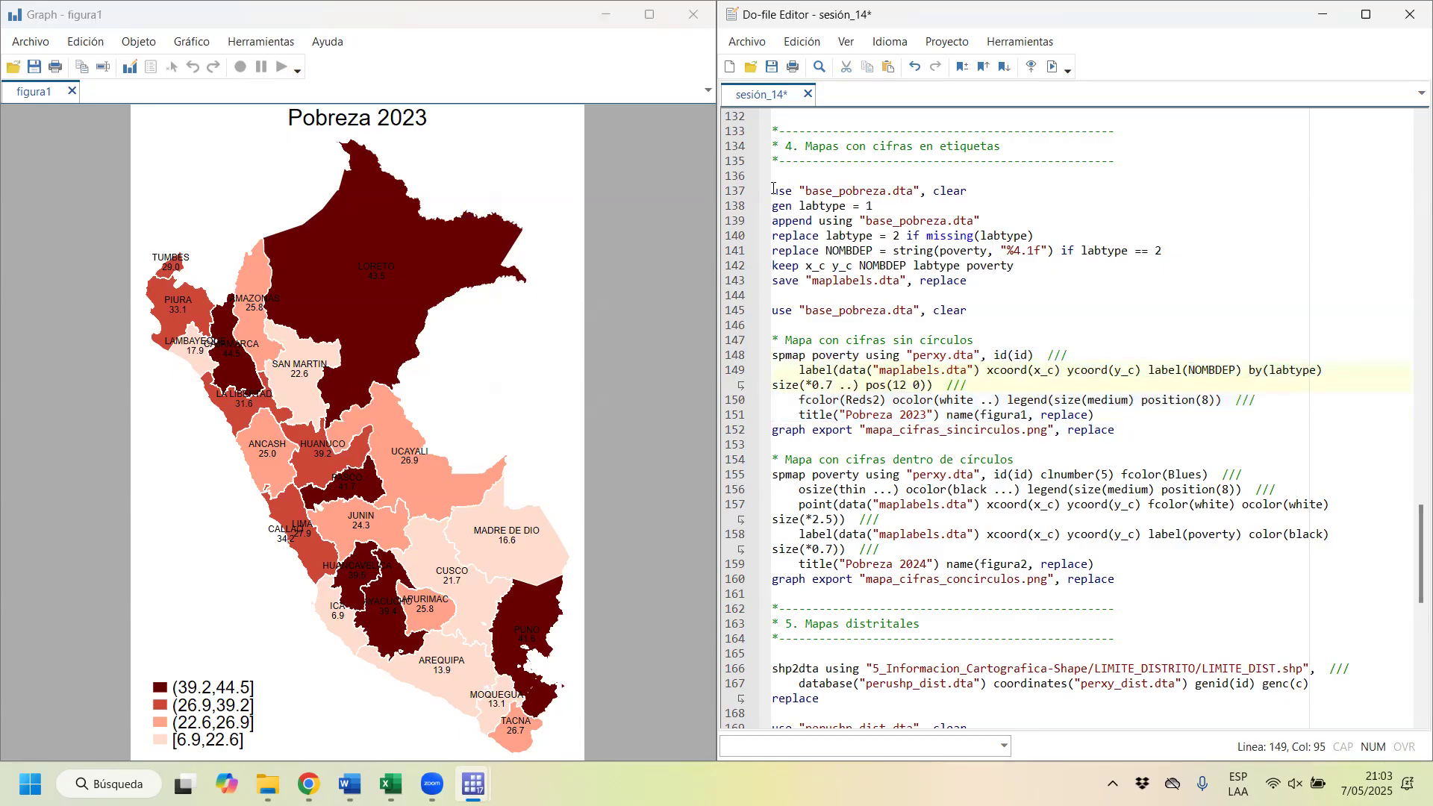
left_click_drag(772, 191, 970, 281)
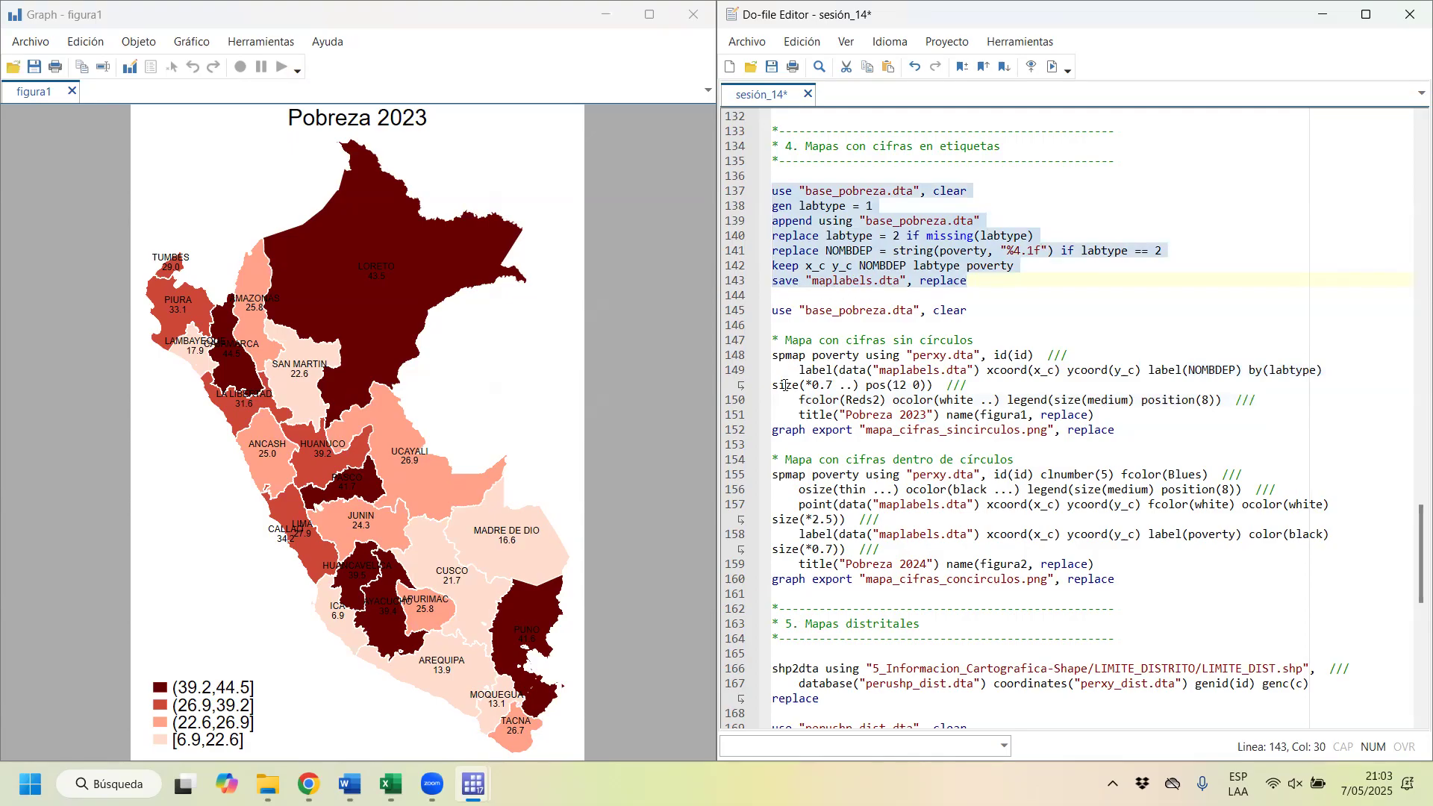
left_click(807, 355)
key("Home")
key("shift+Down")
key("shift+Down")
key("shift+Down")
key("shift+Down")
key("shift+Down")
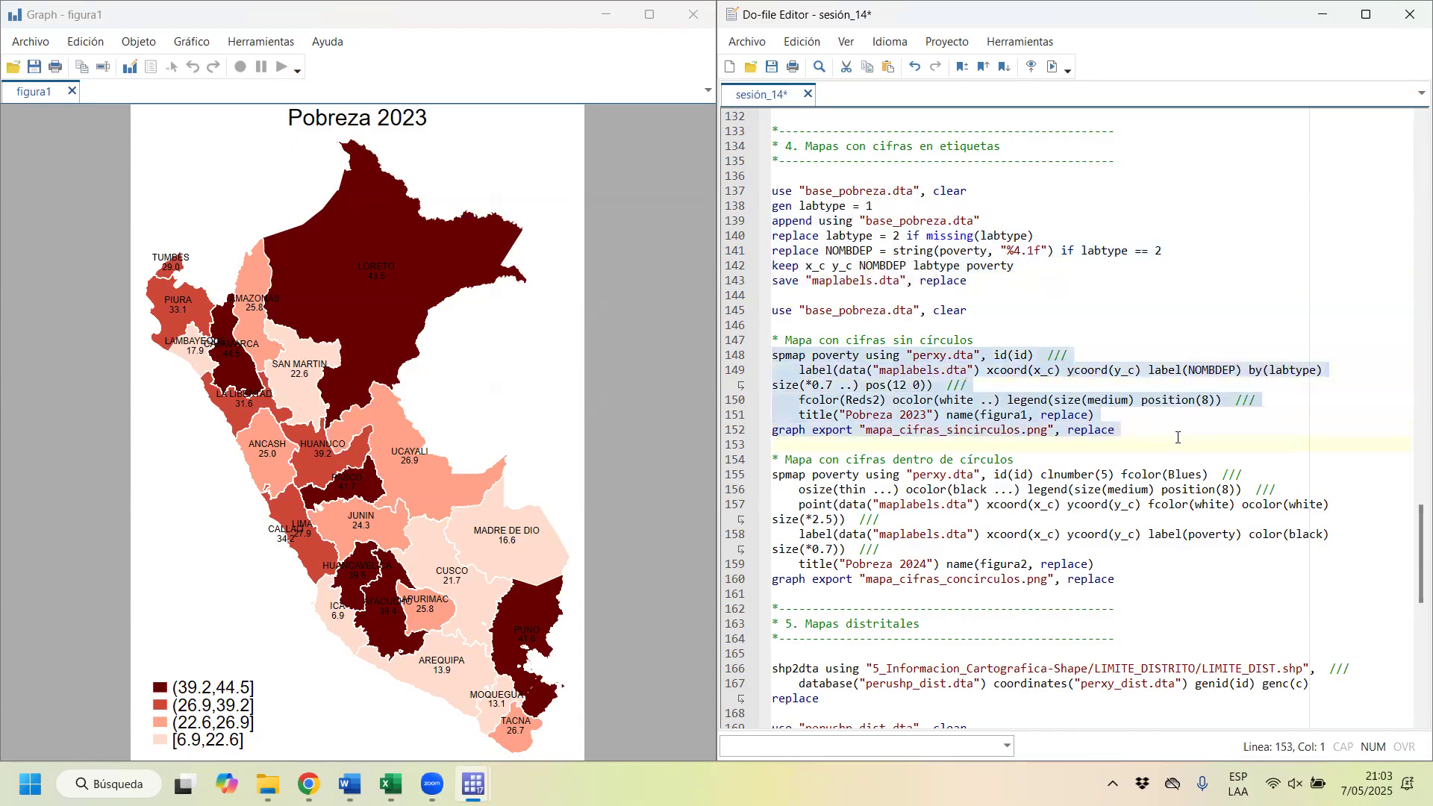
left_click_drag(799, 371, 873, 371)
left_click(965, 370)
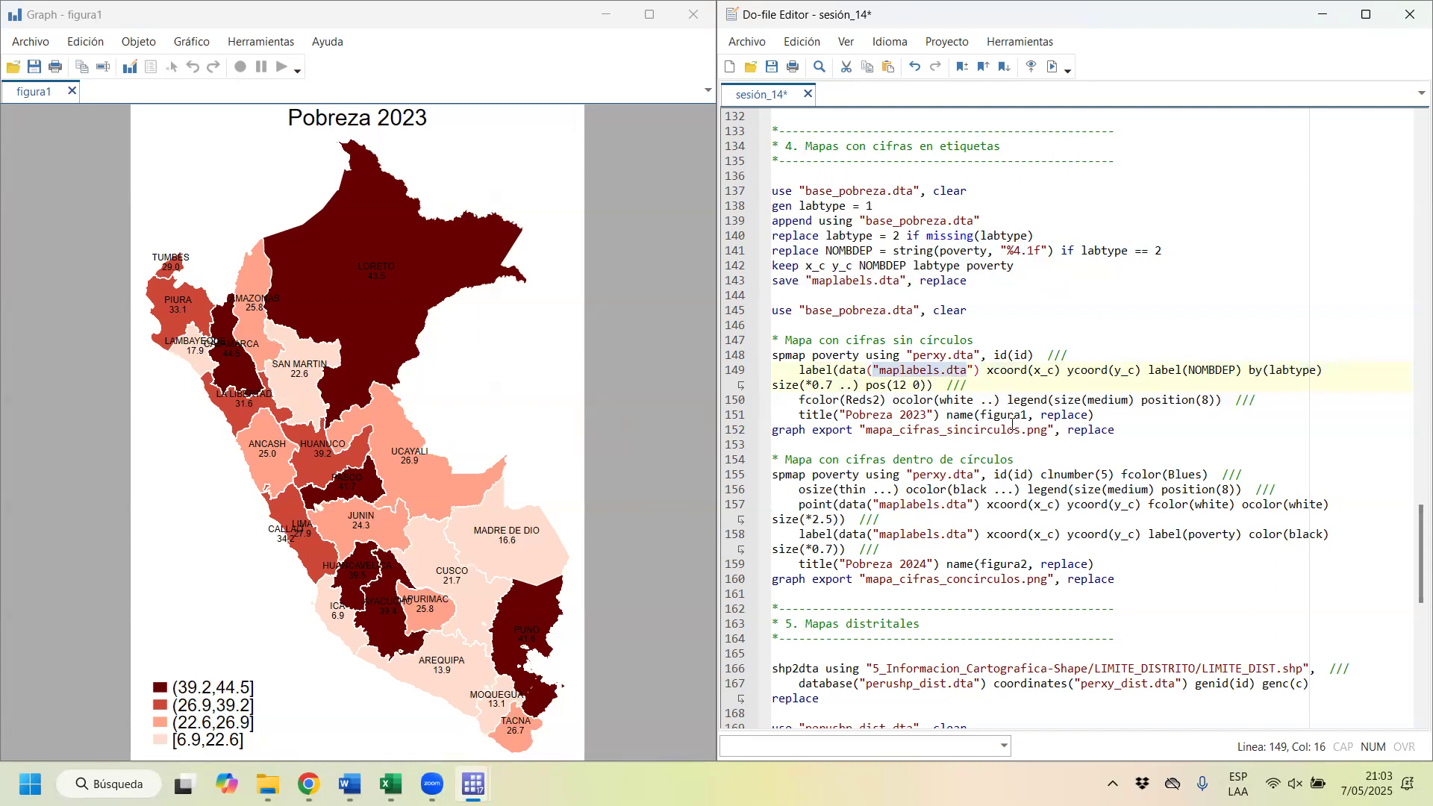
Step: Review the spmap options for the map with circles: clnumber(5), fcolor(Blues), thin black outlines, medium legend at position 8, and points
scroll(1011, 424, "down", 2)
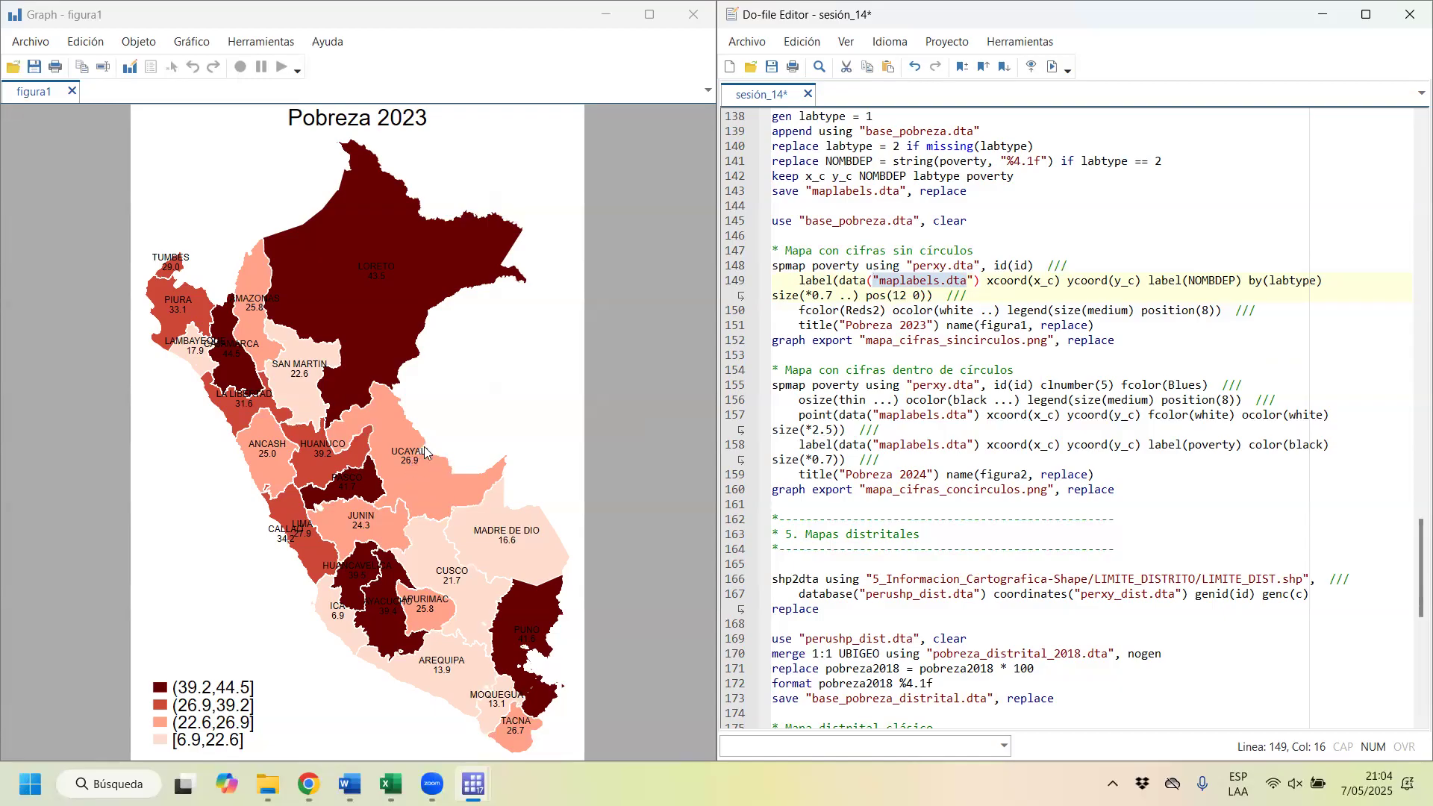
left_click_drag(808, 378, 992, 395)
left_click(825, 399)
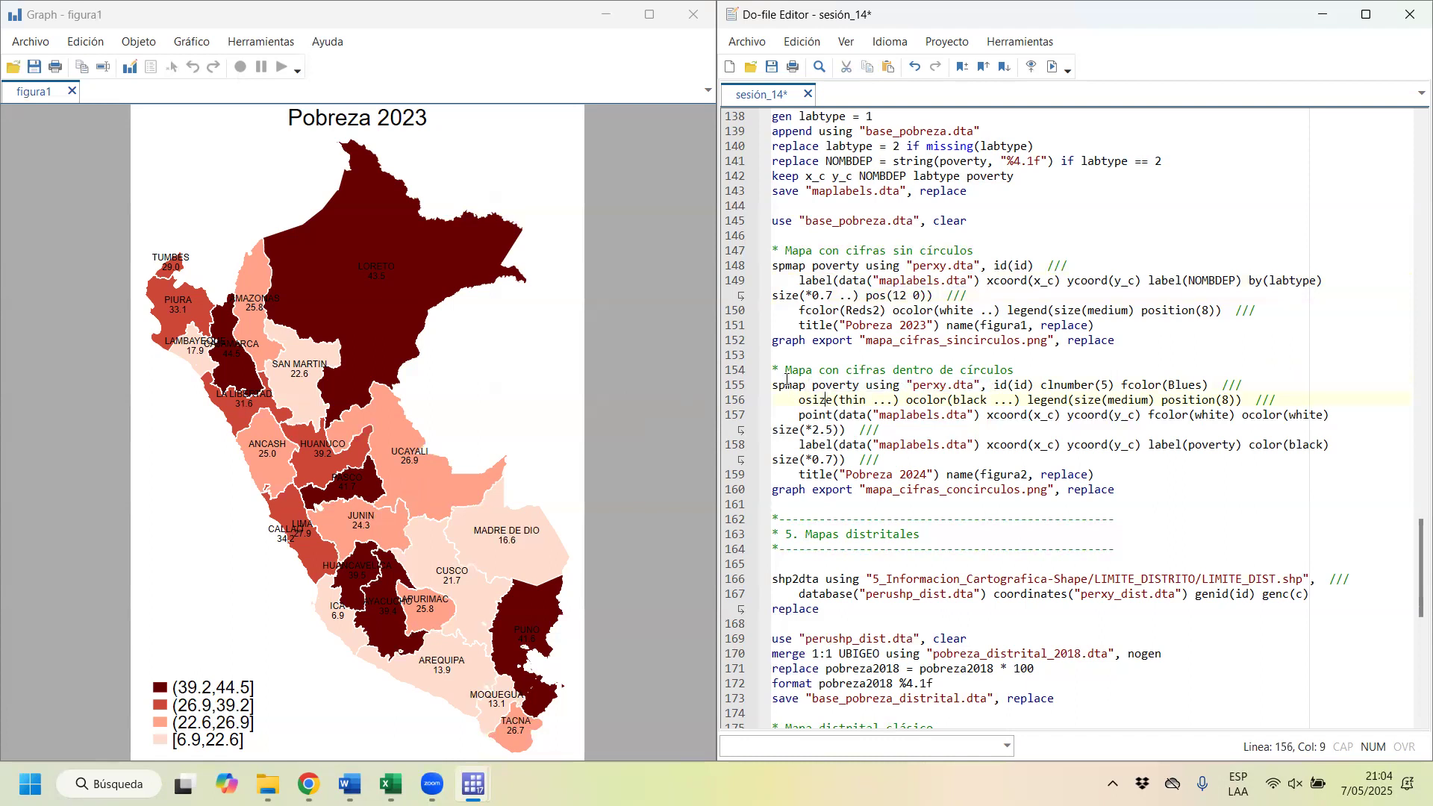
left_click_drag(787, 380, 1042, 389)
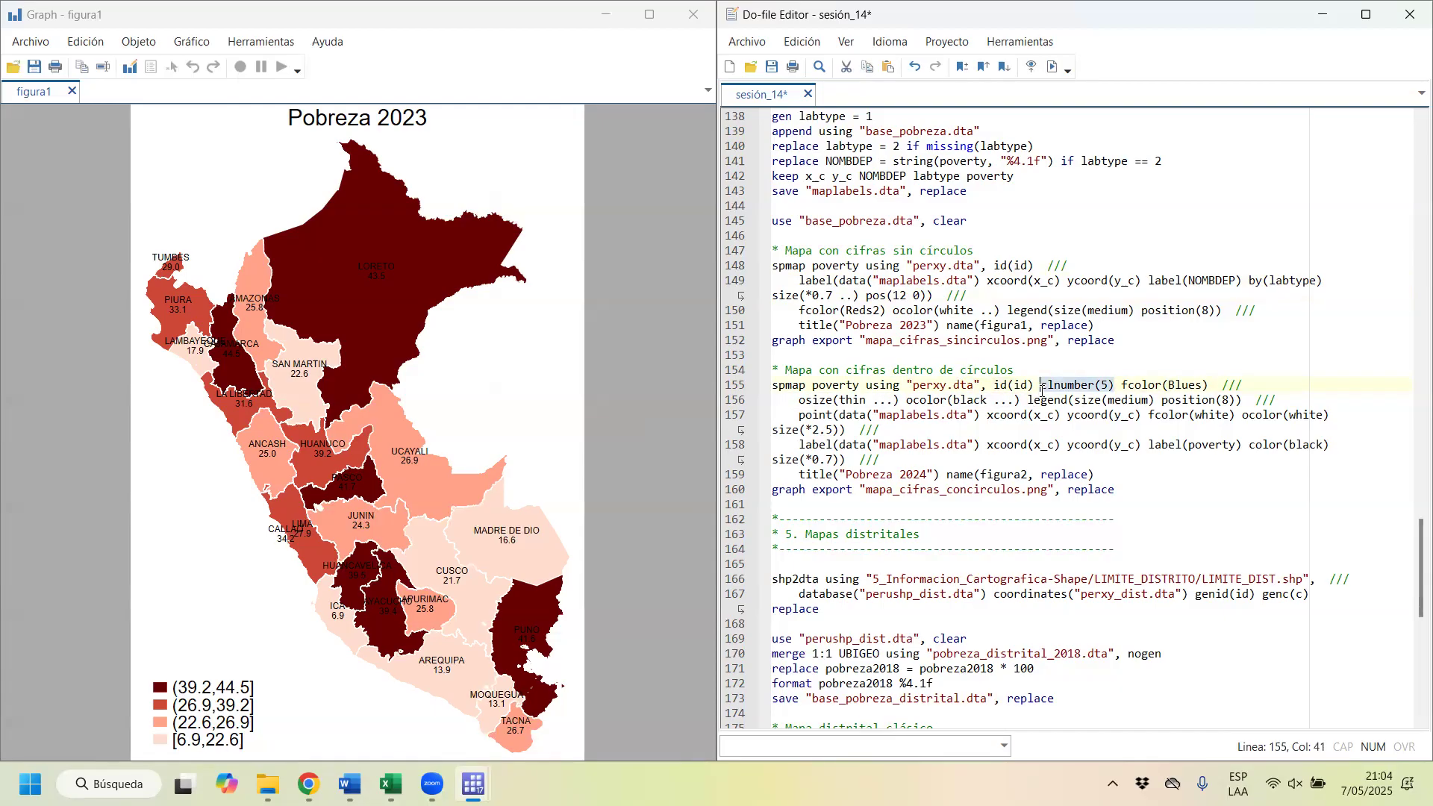
left_click_drag(1121, 385, 1211, 380)
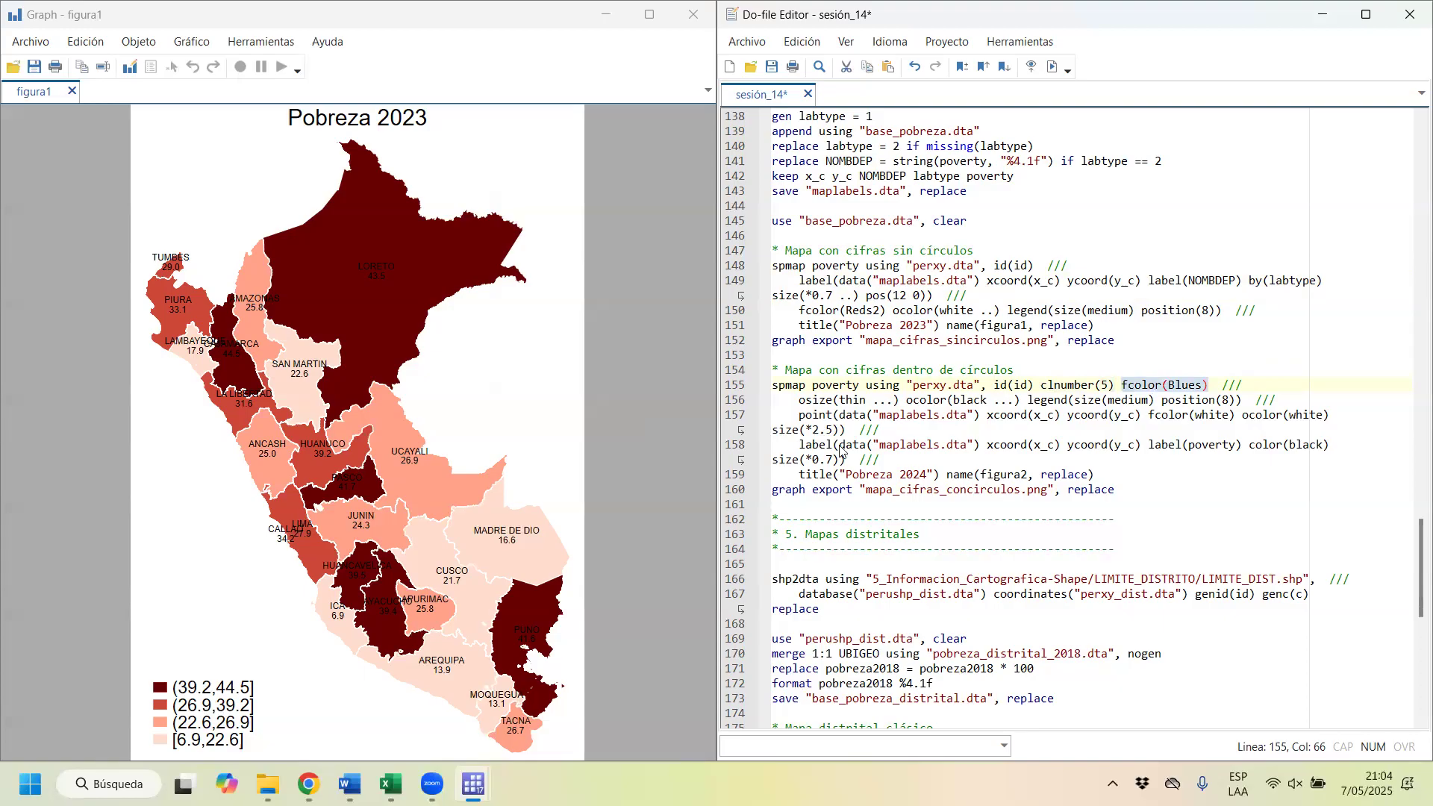
left_click_drag(793, 402, 831, 405)
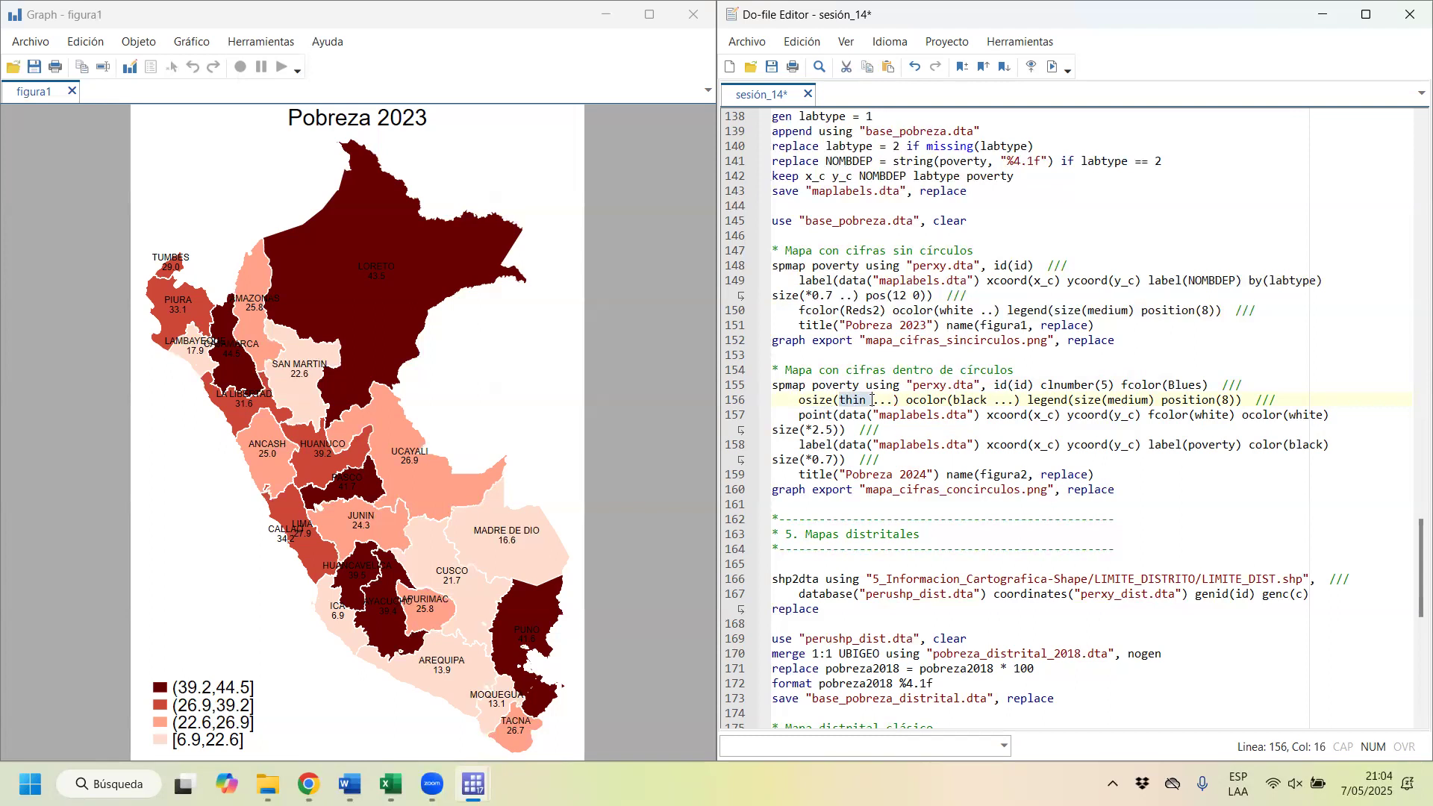
left_click(948, 401)
left_click_drag(904, 400, 993, 401)
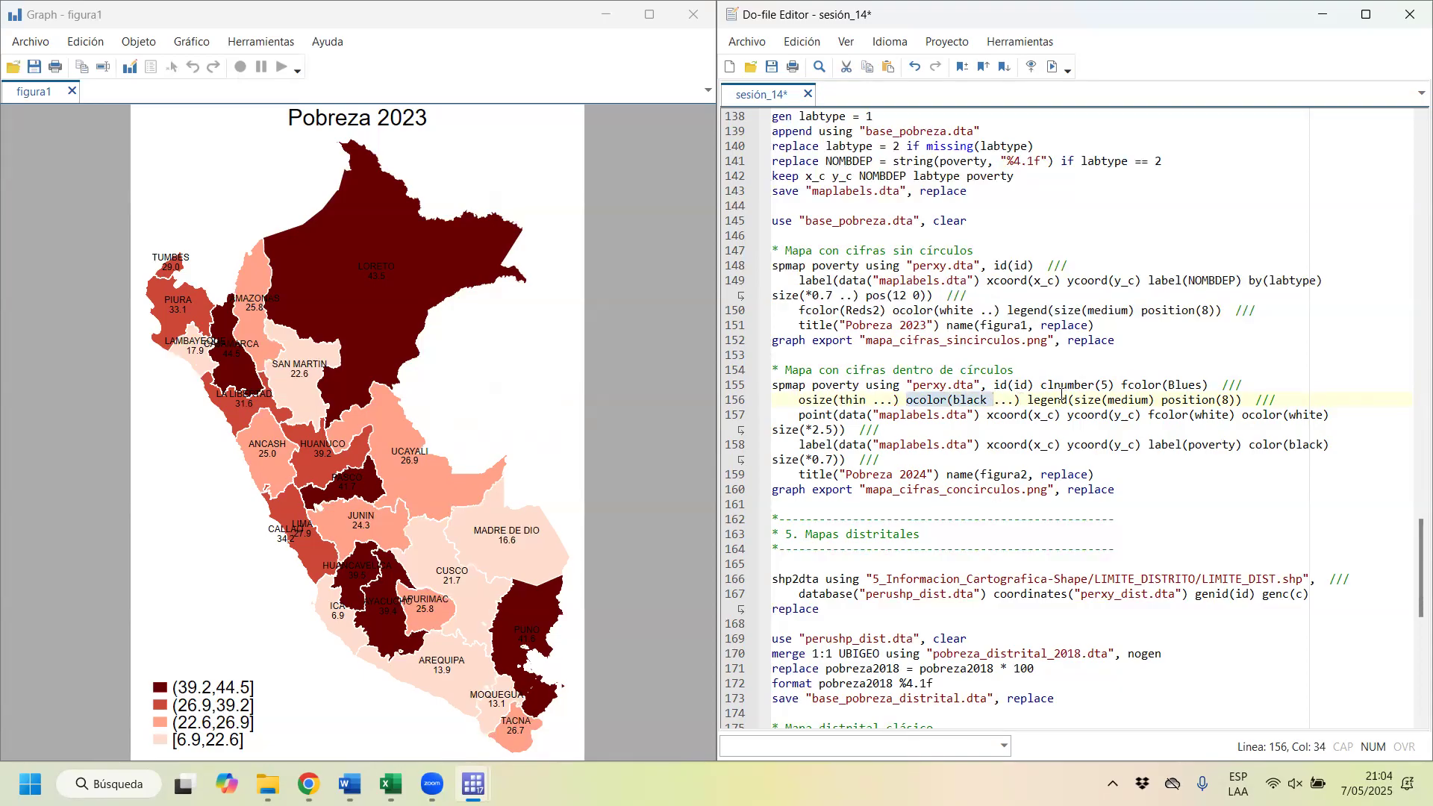
left_click(1030, 400)
left_click_drag(1031, 400, 1239, 402)
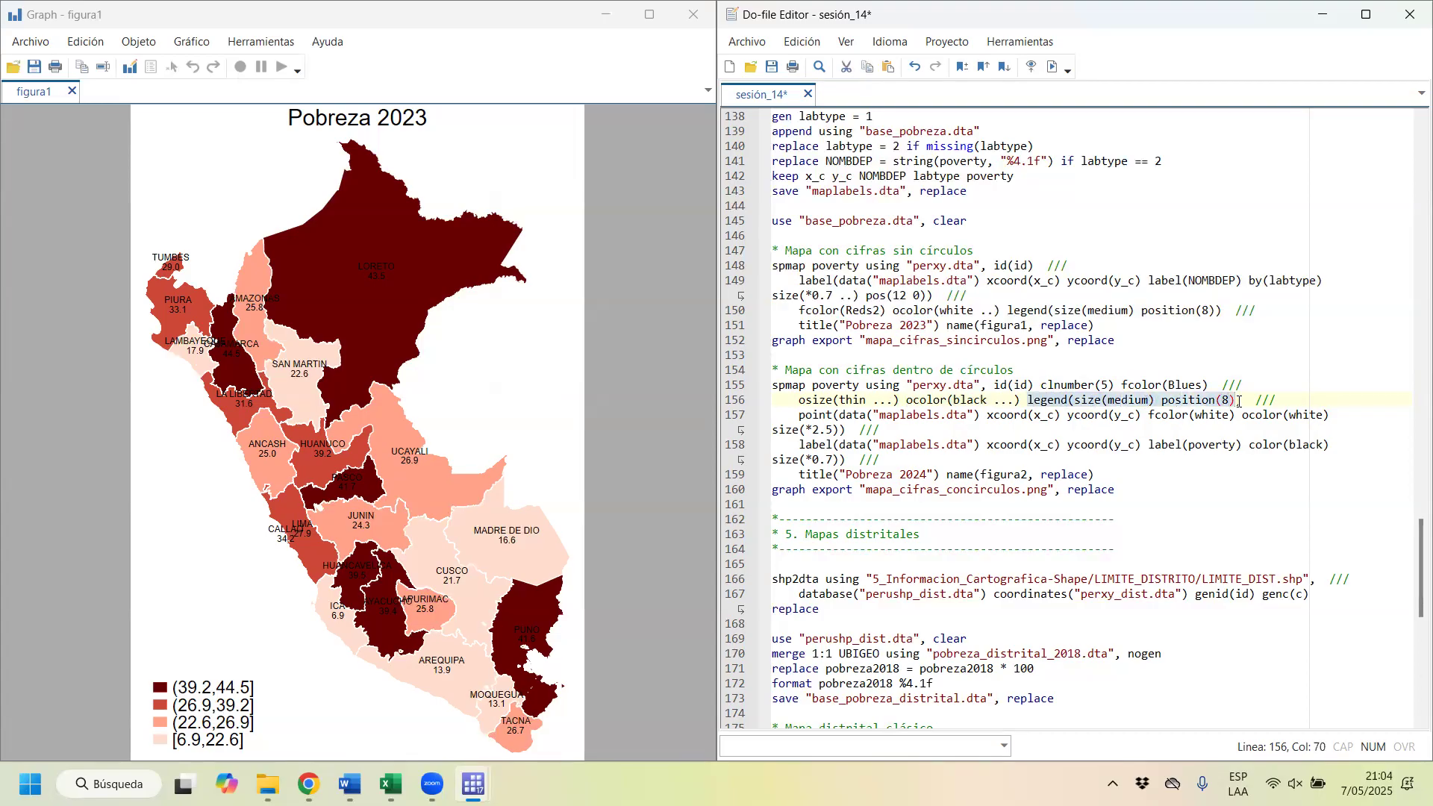
left_click(870, 422)
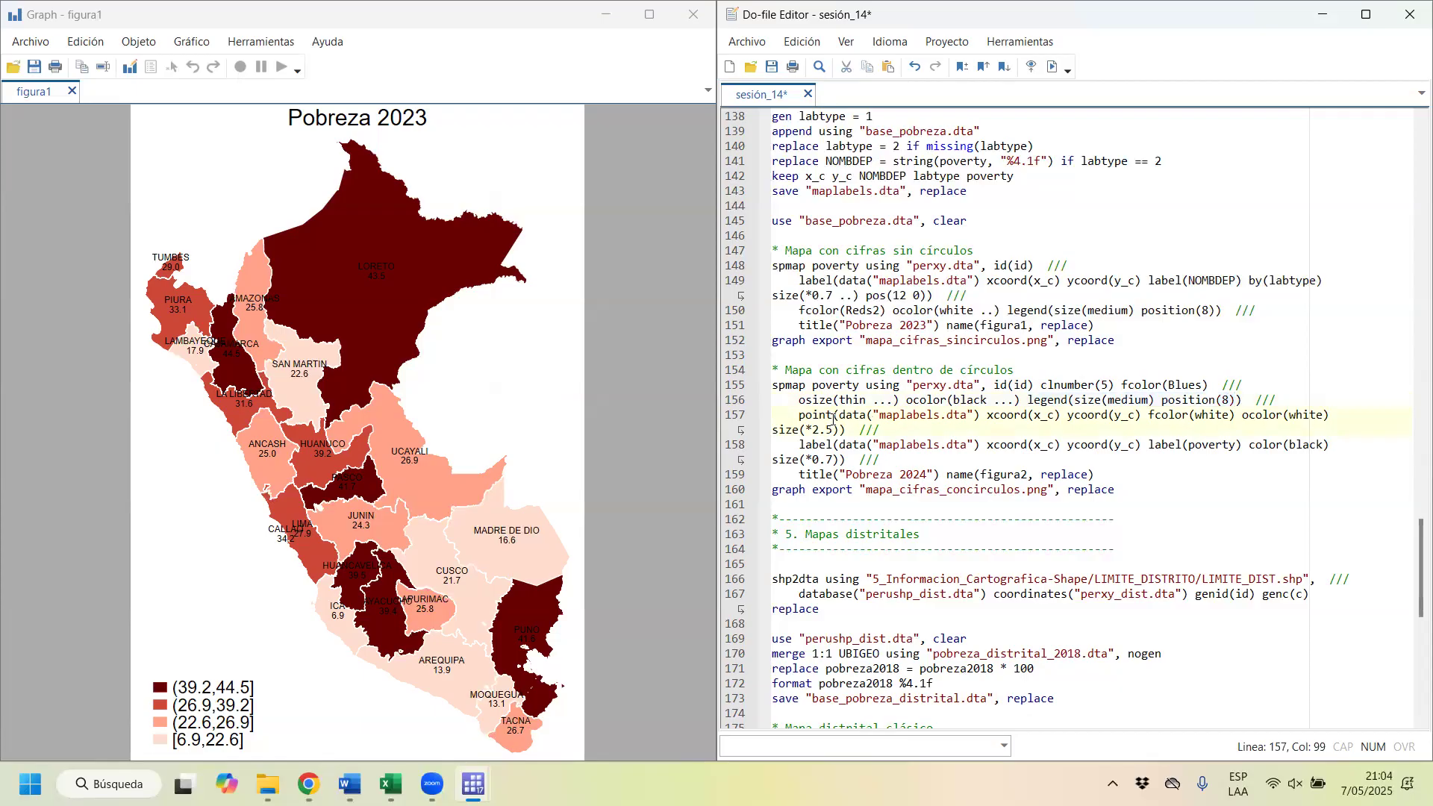
Step: Draw the figura2 map with poverty figures inside circles from the do-file, and move its graph window off the results area
left_click_drag(812, 386, 899, 475)
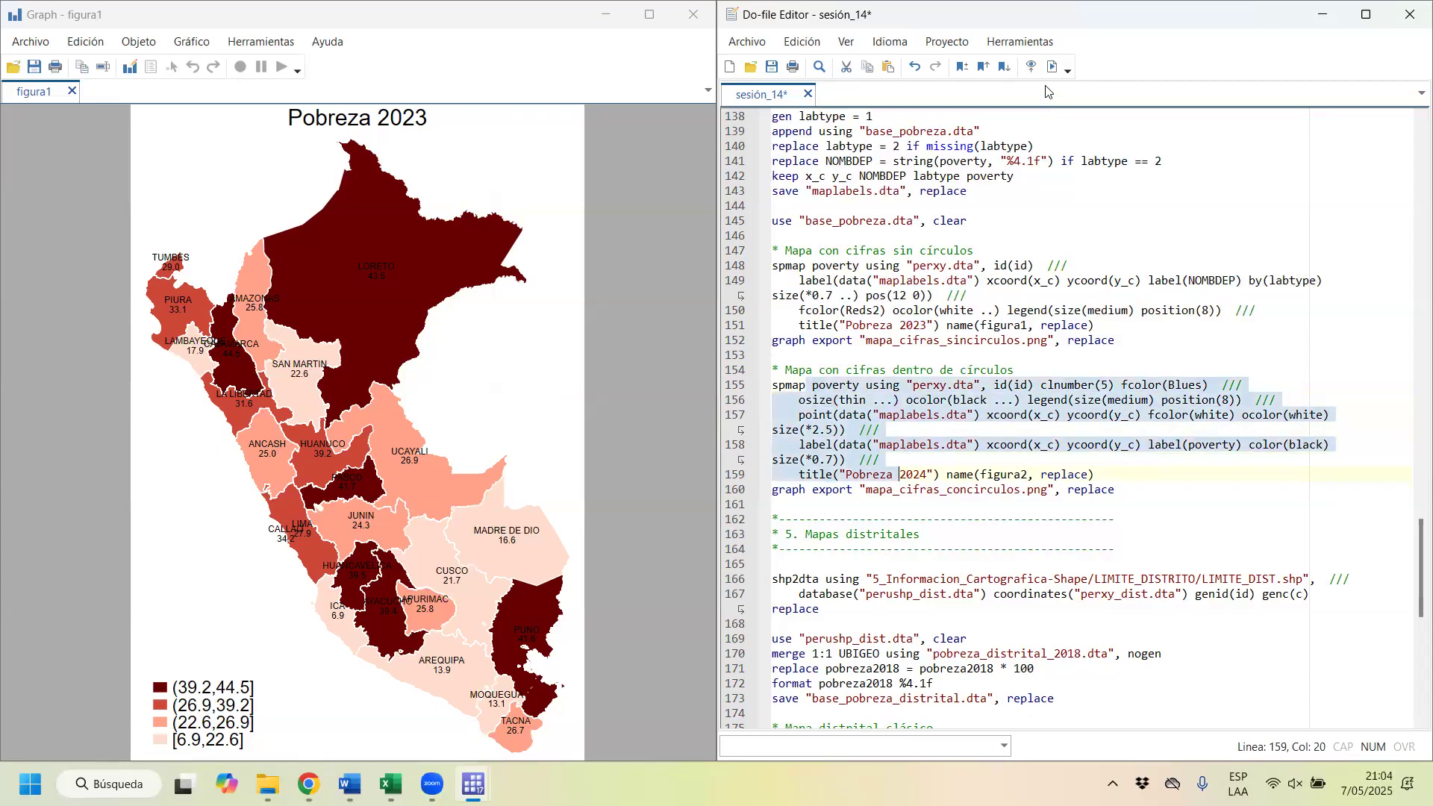
left_click(1052, 66)
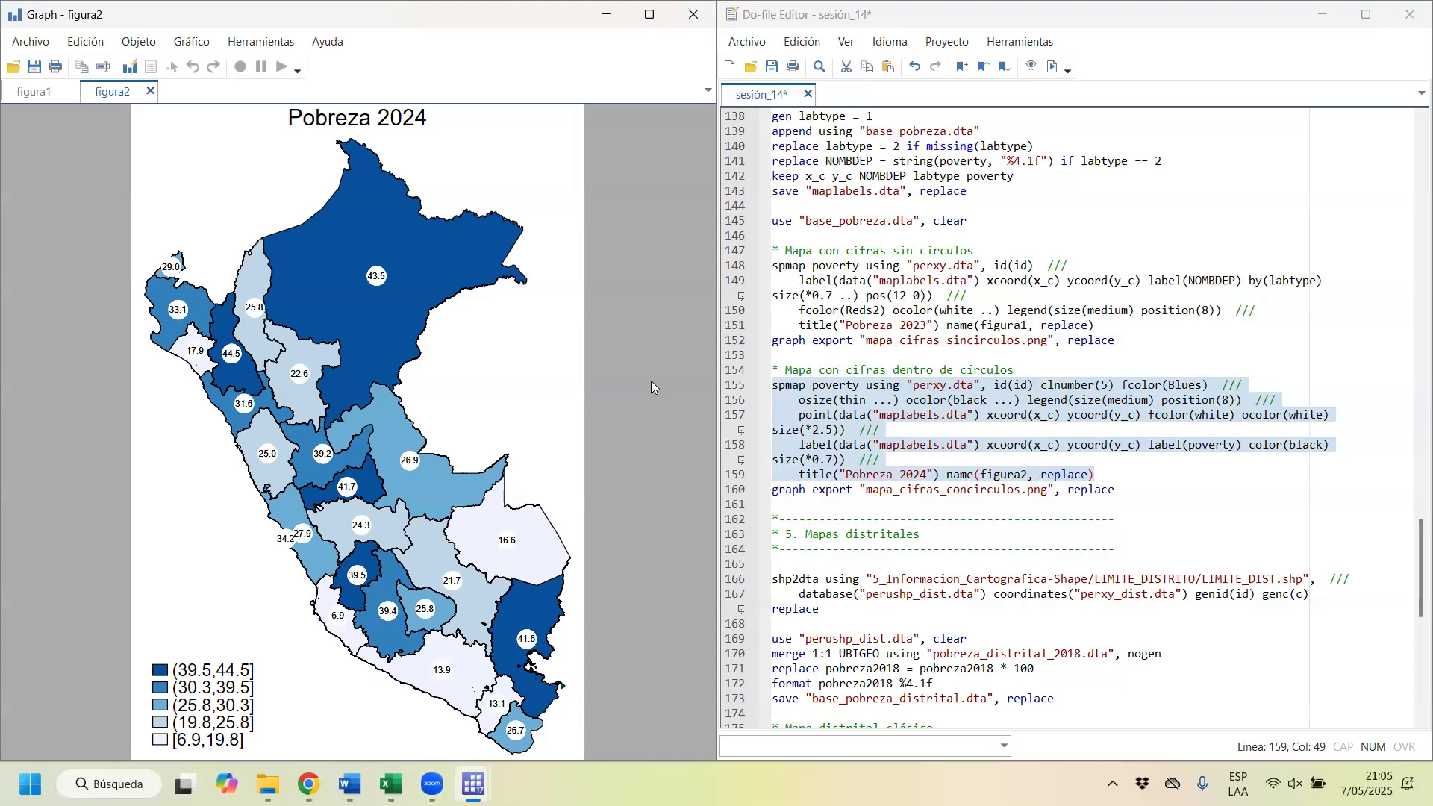
left_click(1052, 66)
left_click(1135, 490)
left_click(21, 15)
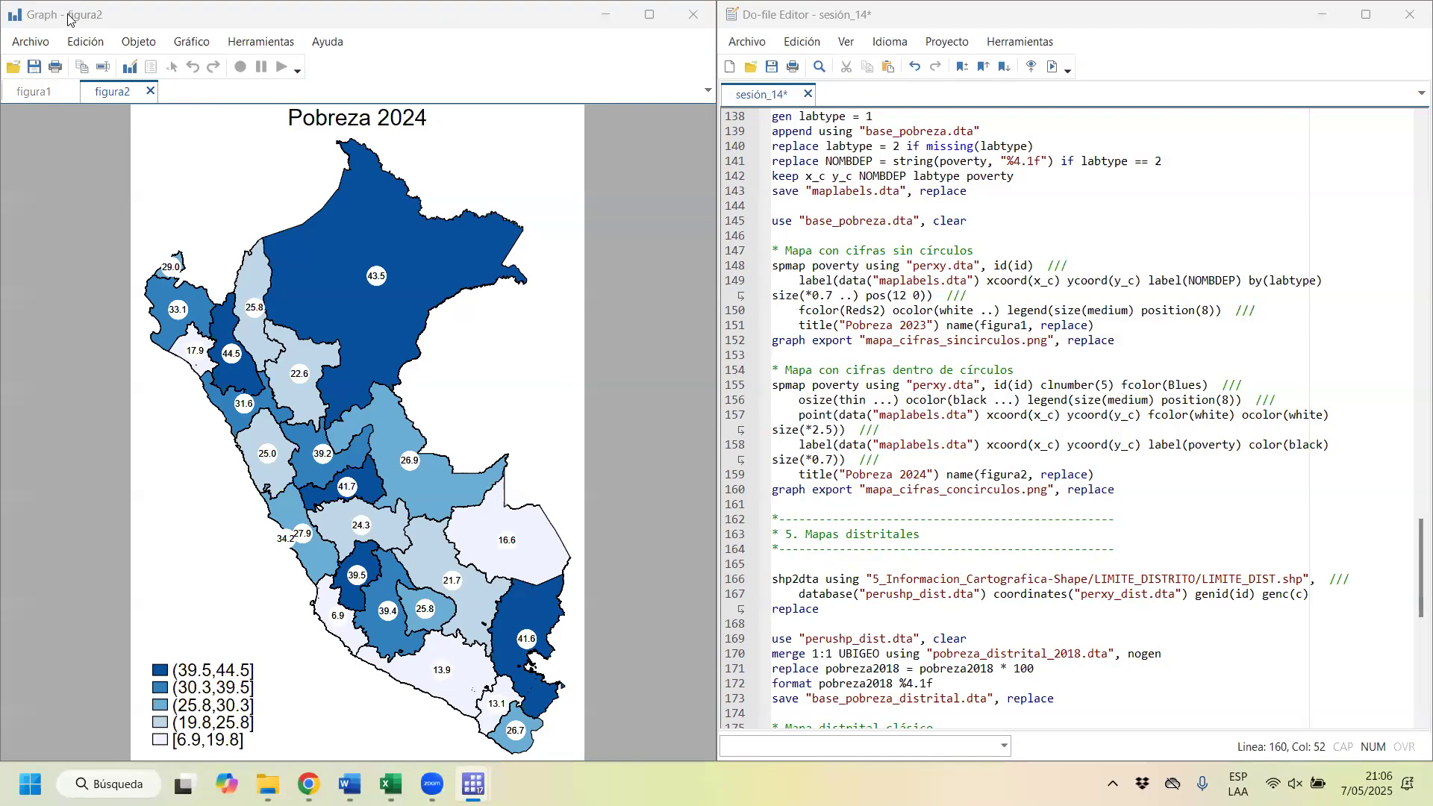
left_click_drag(68, 23, 102, 354)
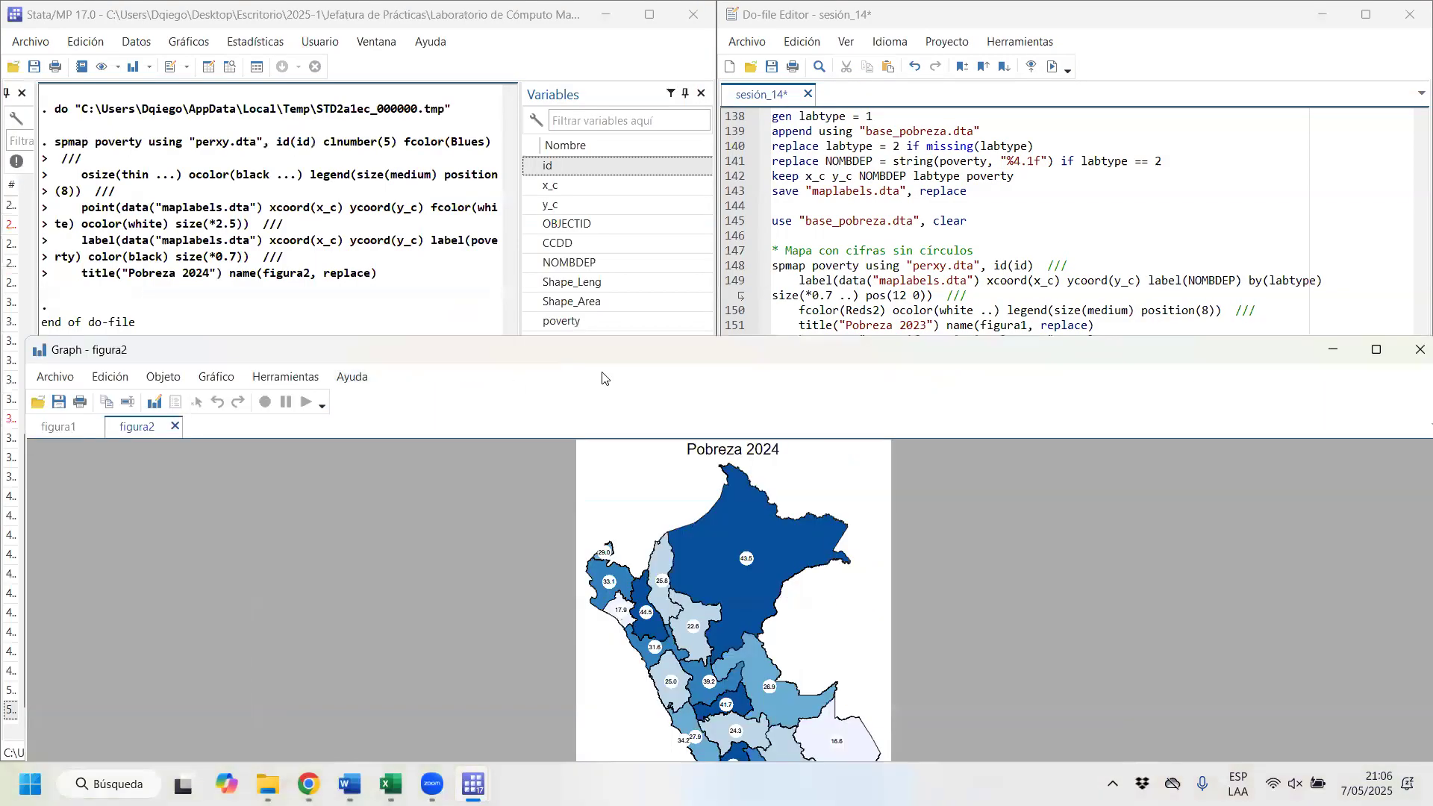
Step: Convert the LIMITE_DIST.shp district shapefile into perushp_dist.dta and perxy_dist.dta with the do-file's shp2dta command
left_click(1273, 348)
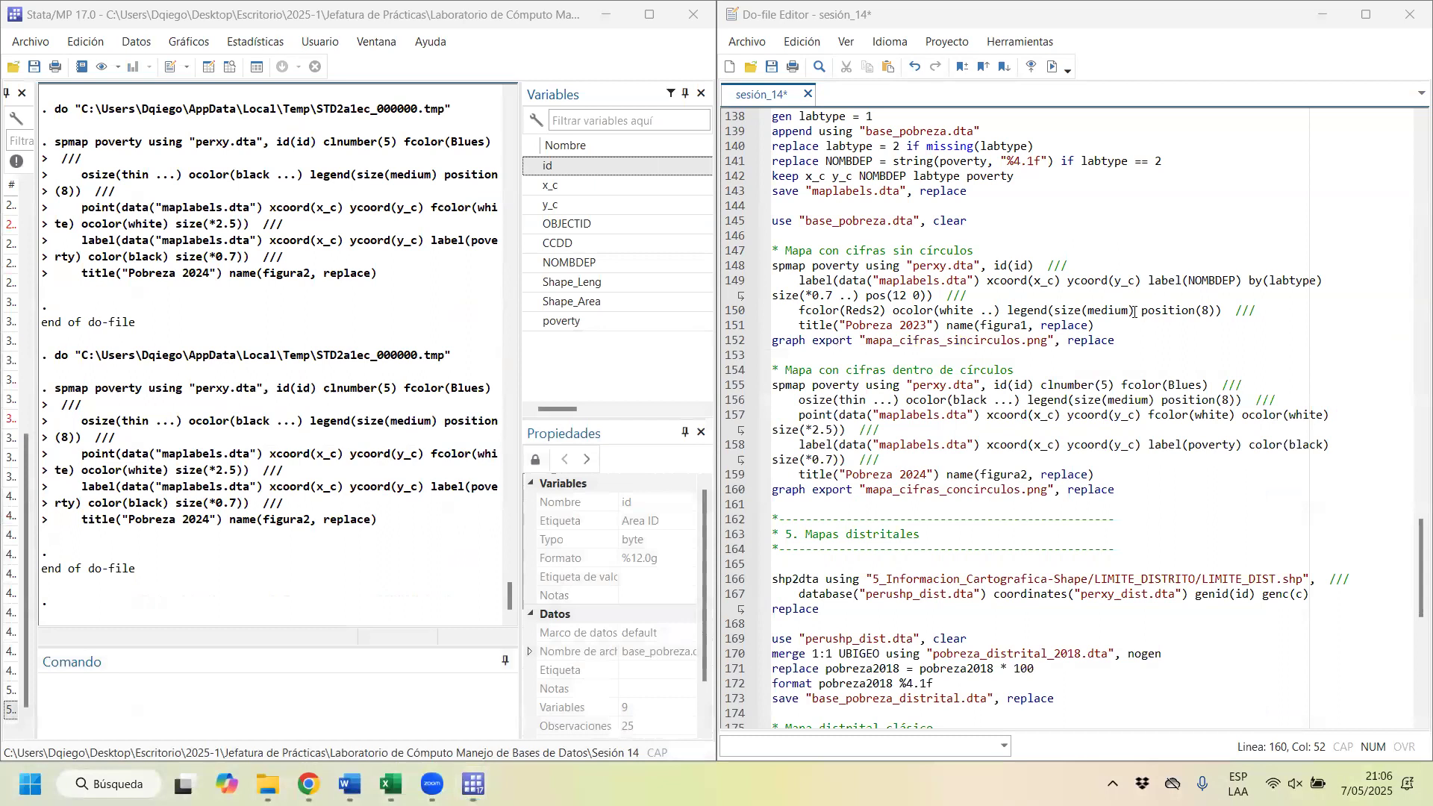
scroll(1132, 313, "down", 2)
scroll(1132, 313, "down", 2)
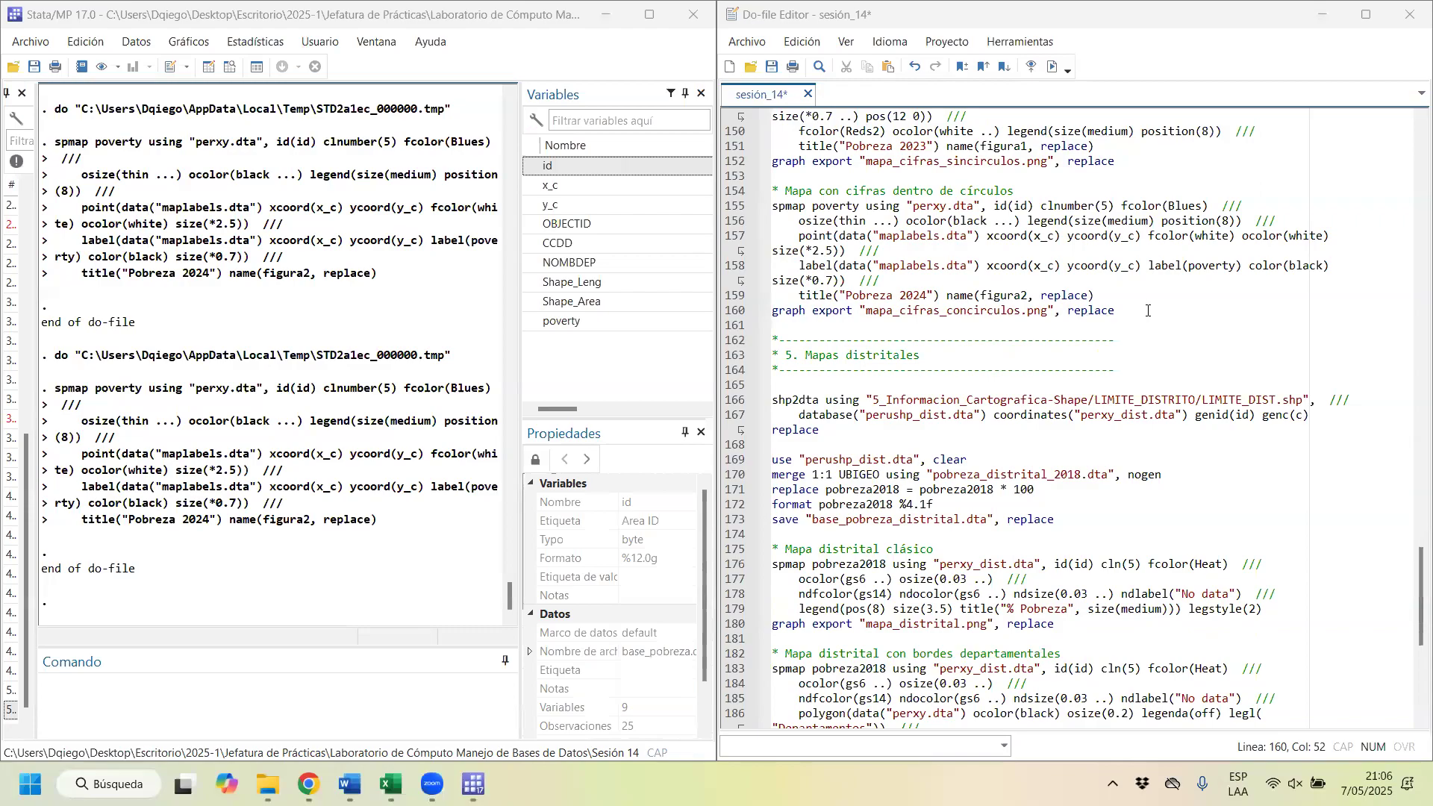
scroll(1143, 304, "down", 2)
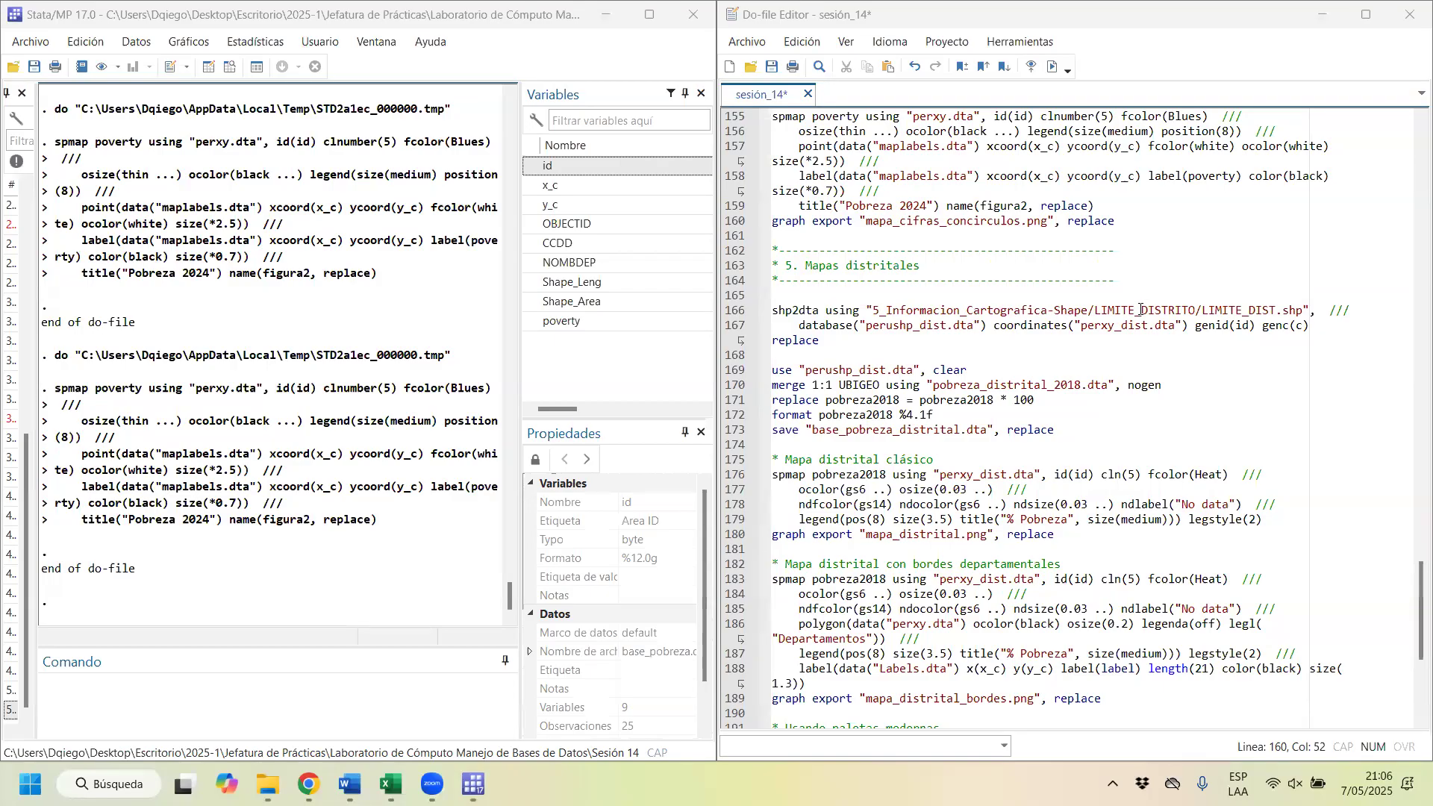
scroll(789, 282, "down", 2)
scroll(788, 279, "up", 2)
left_click_drag(772, 310, 1204, 309)
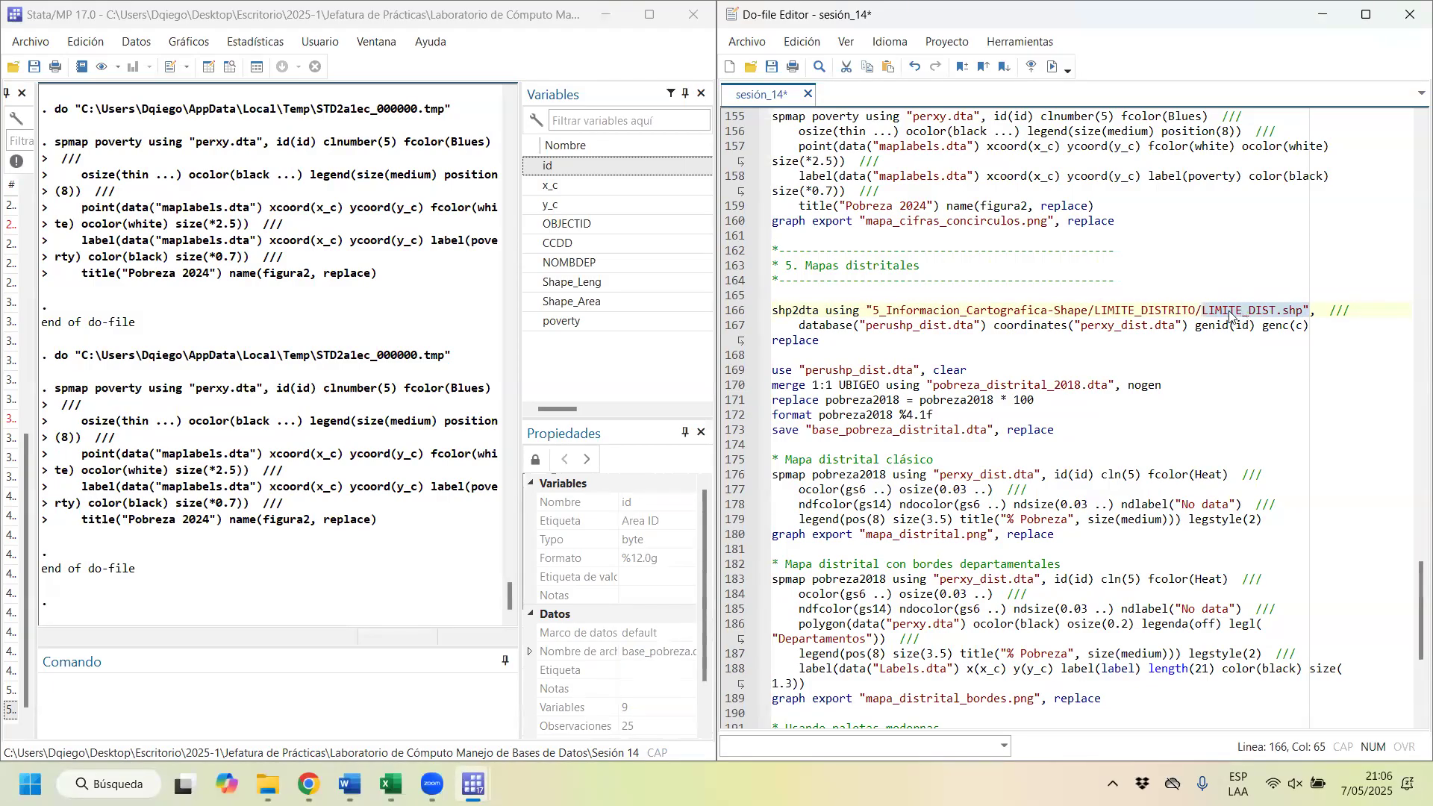
left_click_drag(985, 326, 862, 329)
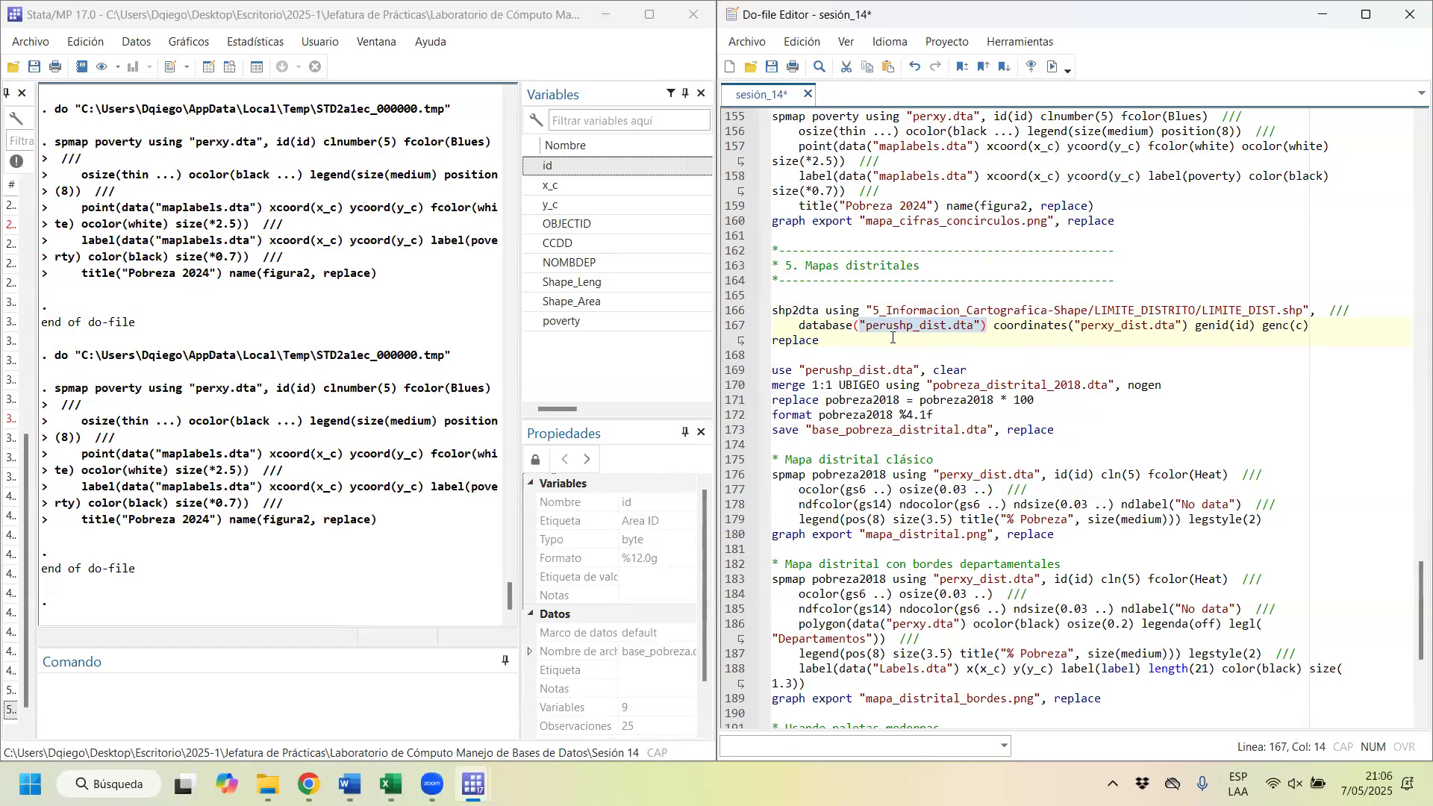
left_click_drag(993, 326, 1176, 328)
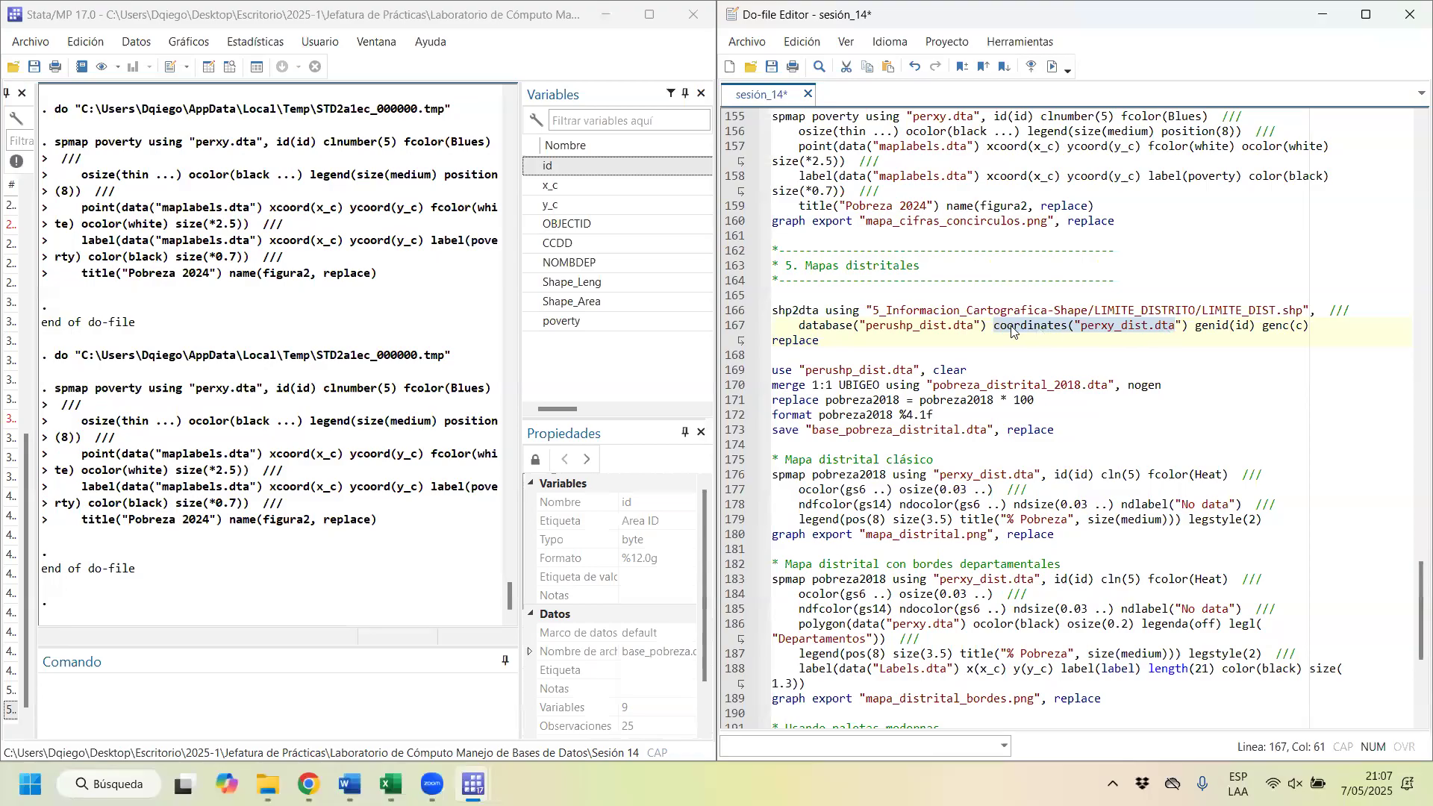
left_click_drag(850, 340, 751, 310)
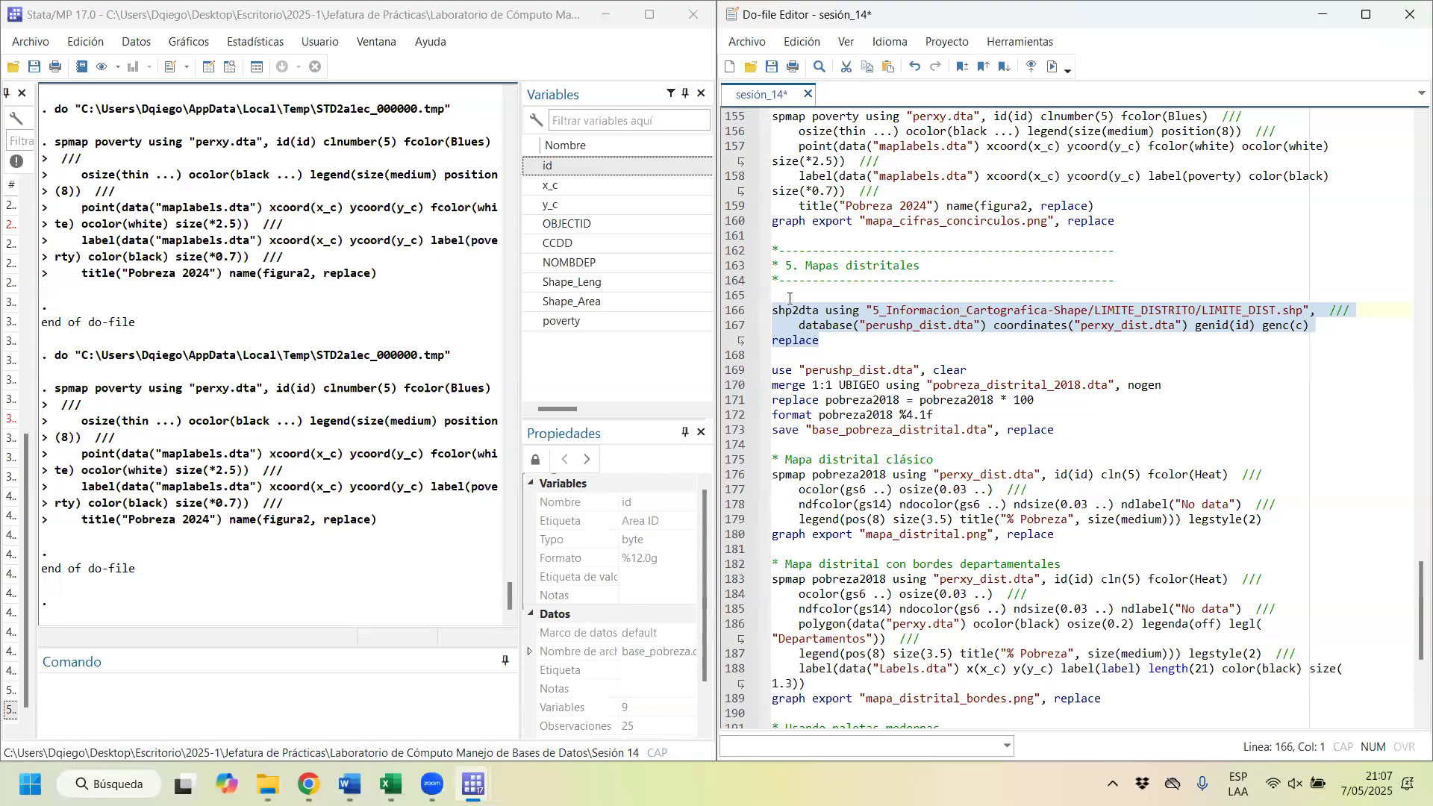
left_click(1051, 68)
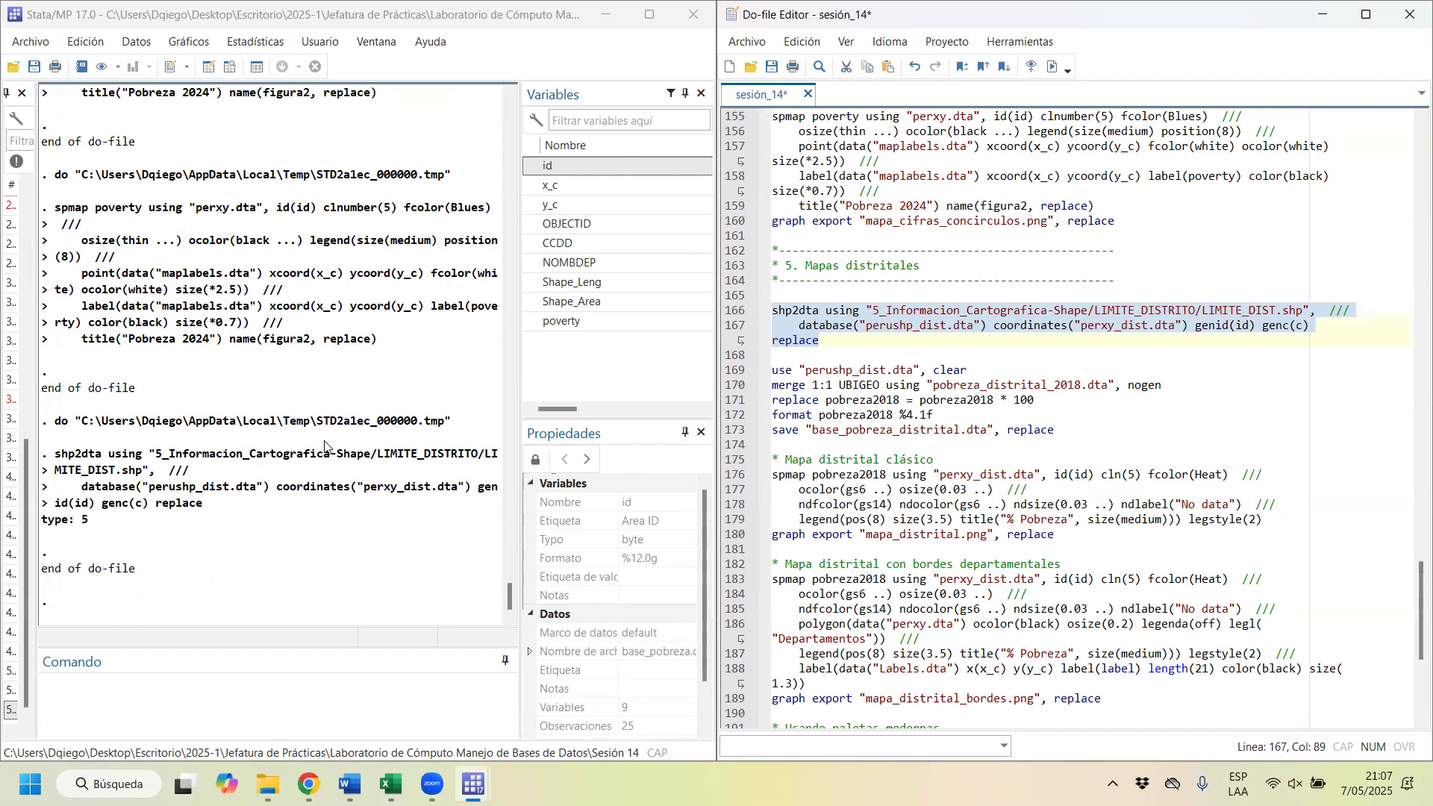
Step: Dock the Sesión 14 folder window beside the do-file and open perxy_dist from it in a second Stata window
left_click(267, 784)
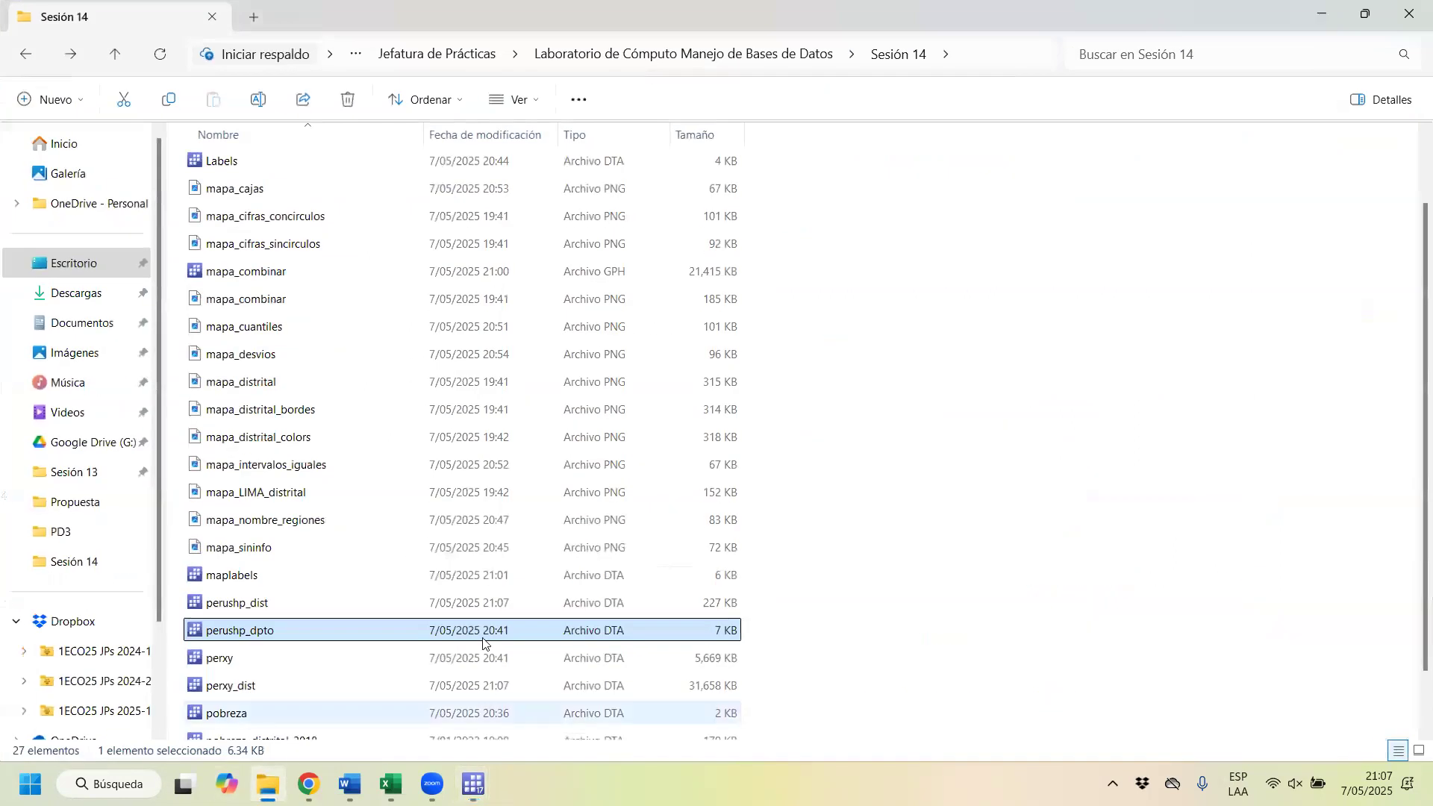
double_click(1255, 15)
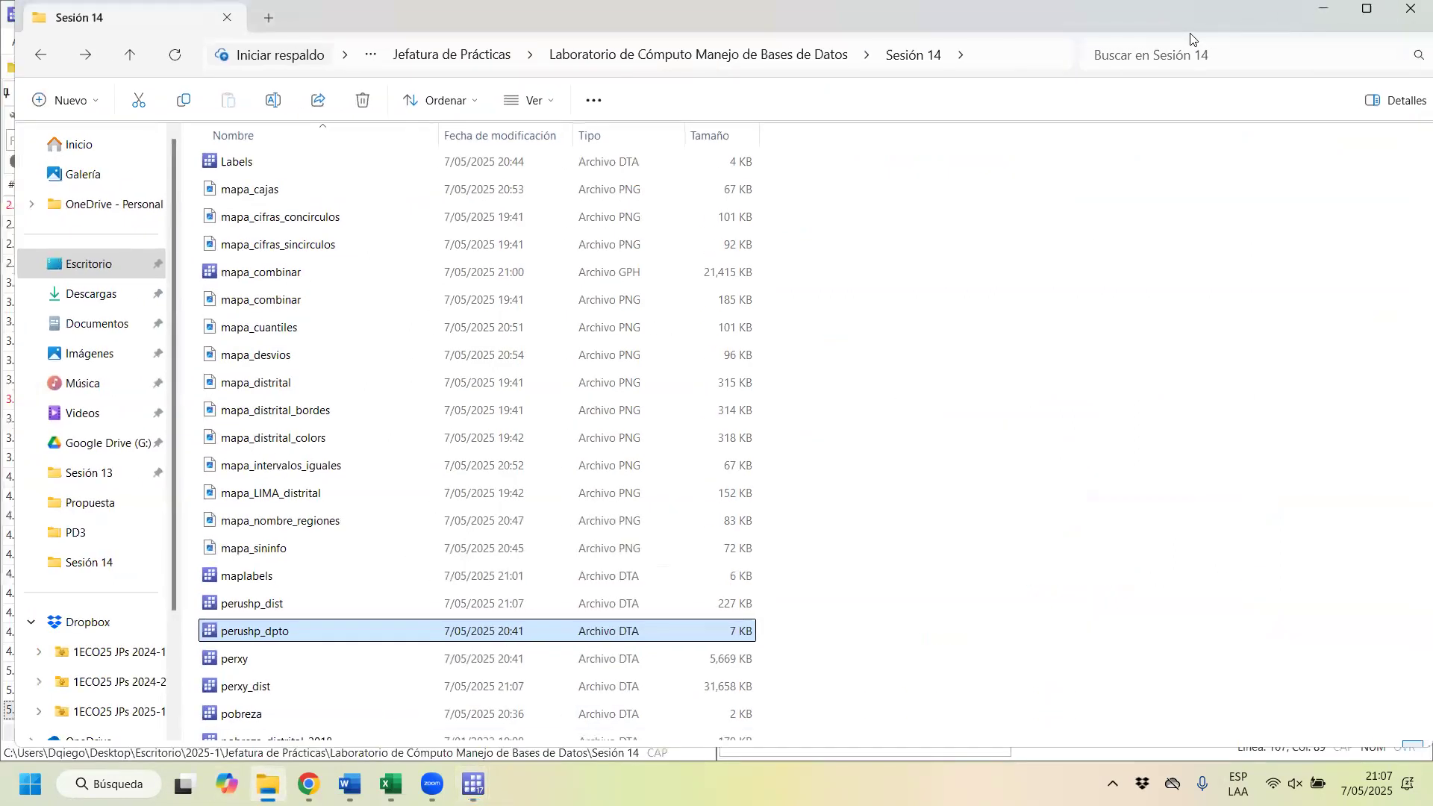
key("super+Left")
scroll(316, 551, "down", 2)
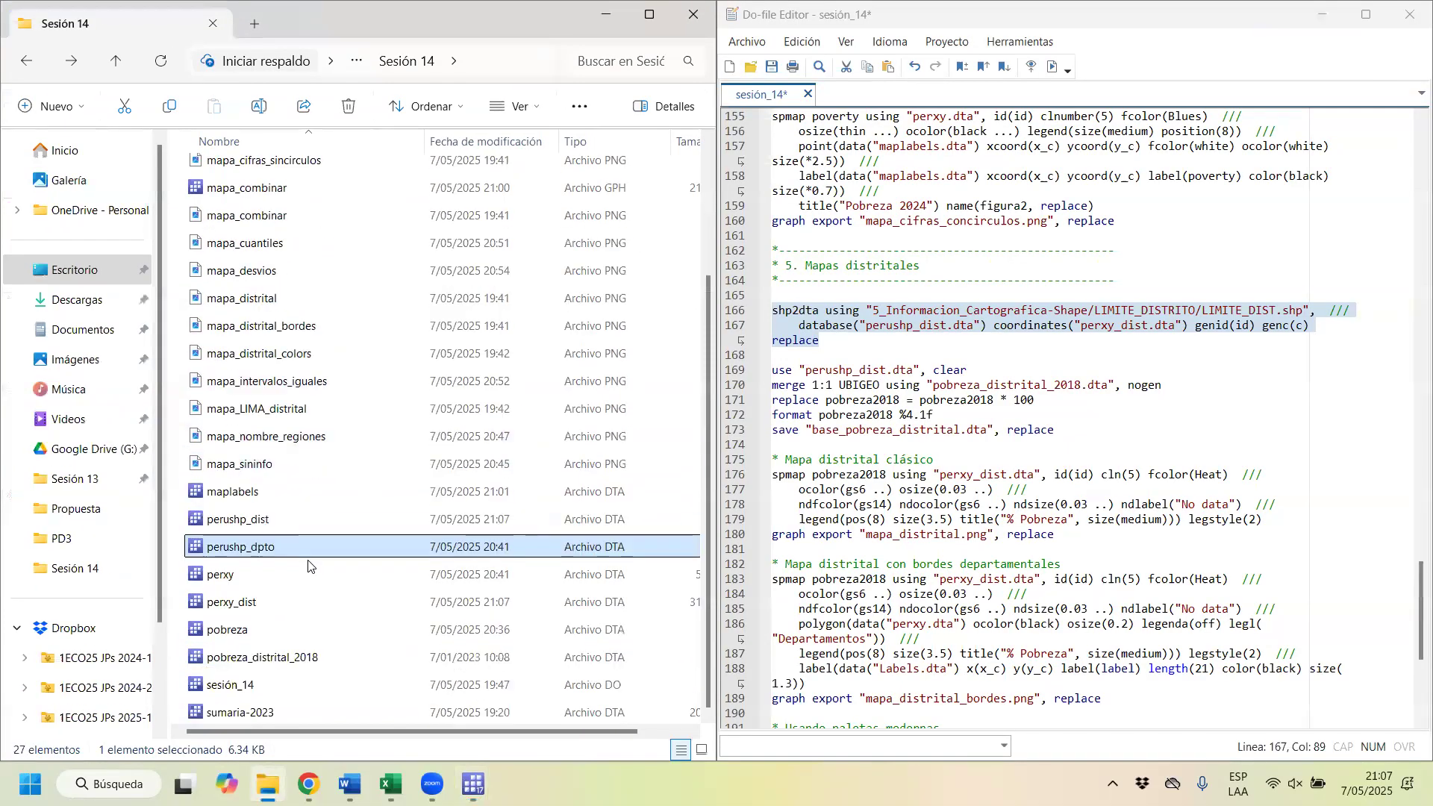
left_click(275, 602)
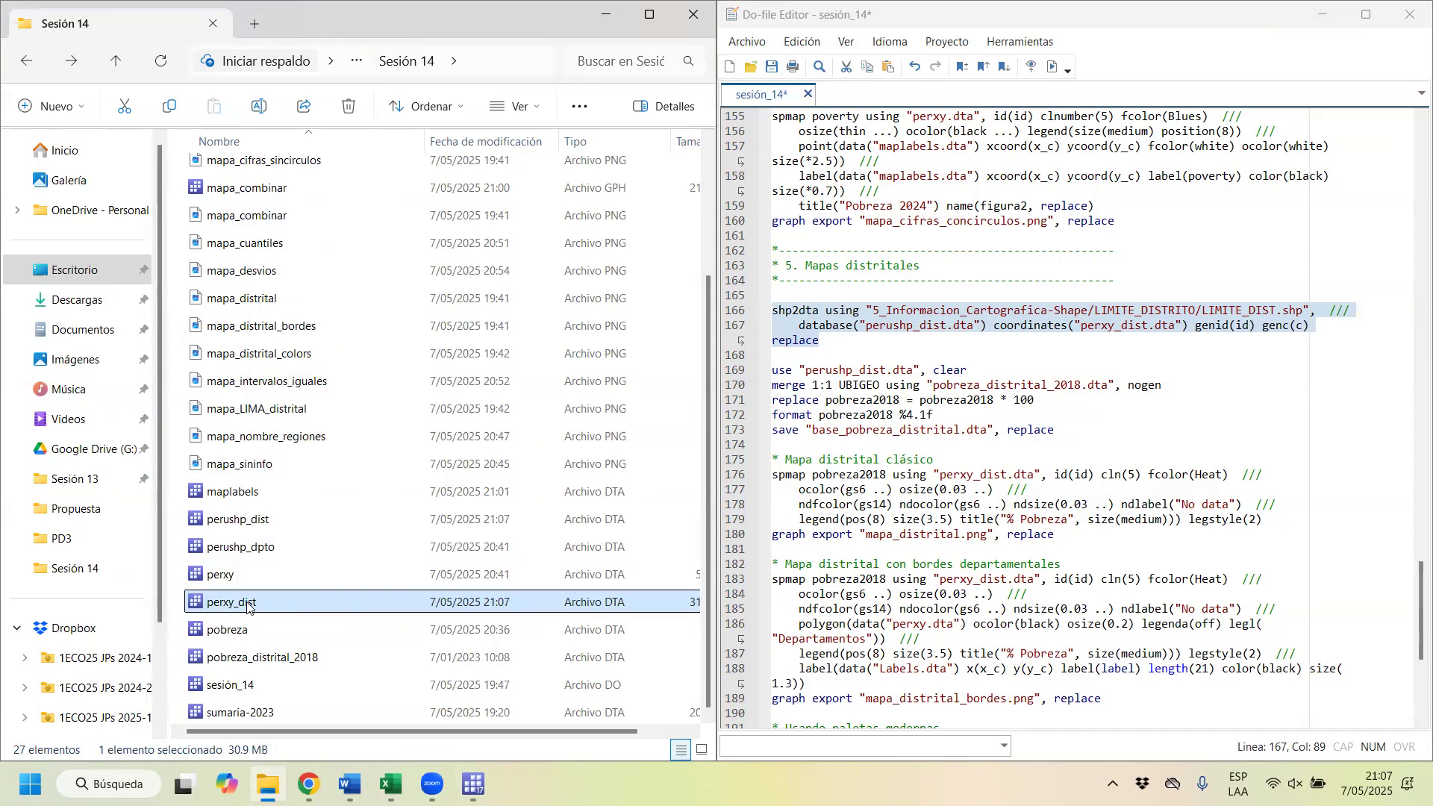
double_click(247, 603)
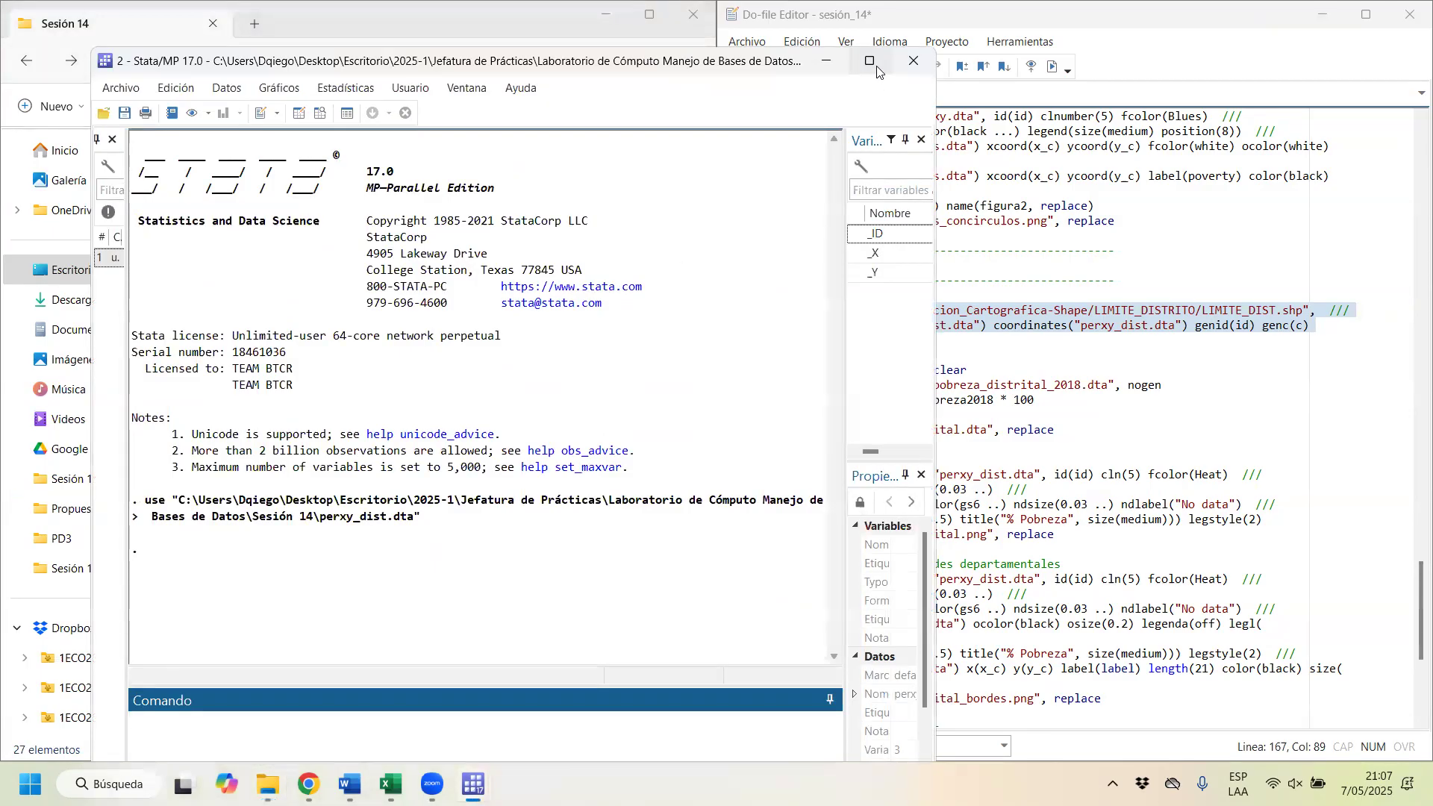
Step: Enlarge the second Stata window and check the number of observations in perxy_dist.dta
left_click(869, 60)
left_click_drag(1343, 420, 976, 421)
scroll(1229, 674, "down", 1)
left_click(1229, 674)
left_click(1224, 668)
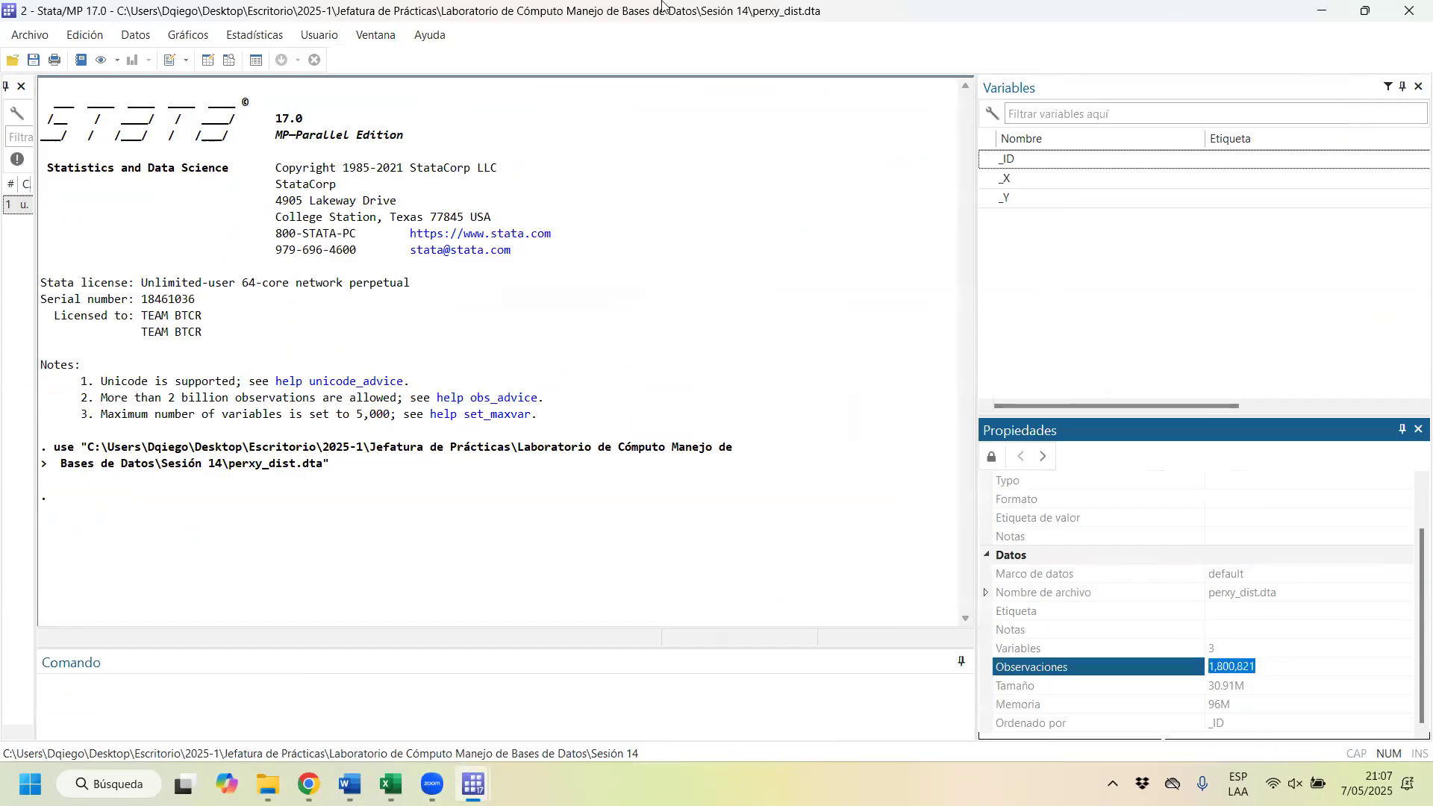
Step: Browse perxy_dist in the data editor and examine the run of coordinate rows belonging to _ID 1
double_click(941, 21)
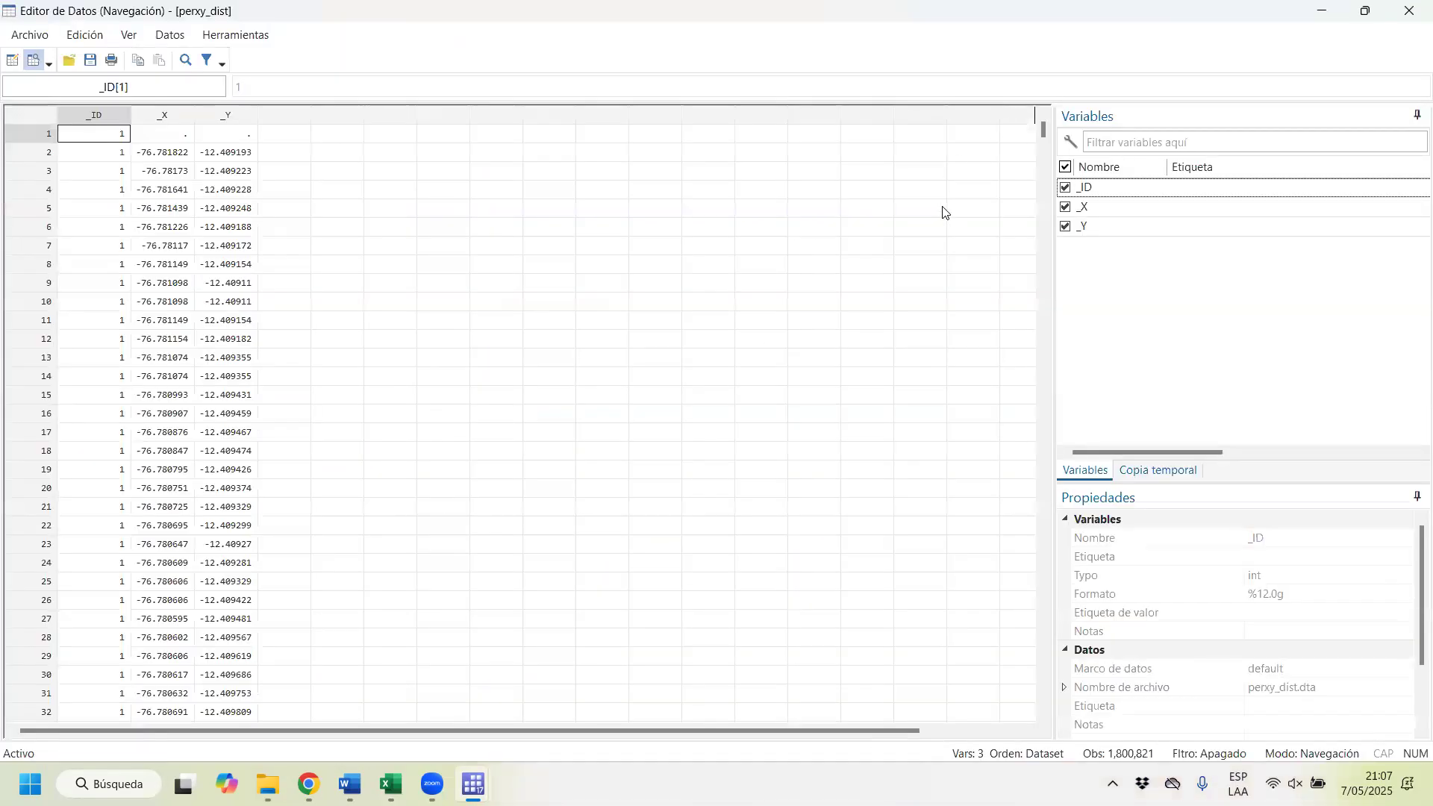
scroll(1137, 643, "down", 2)
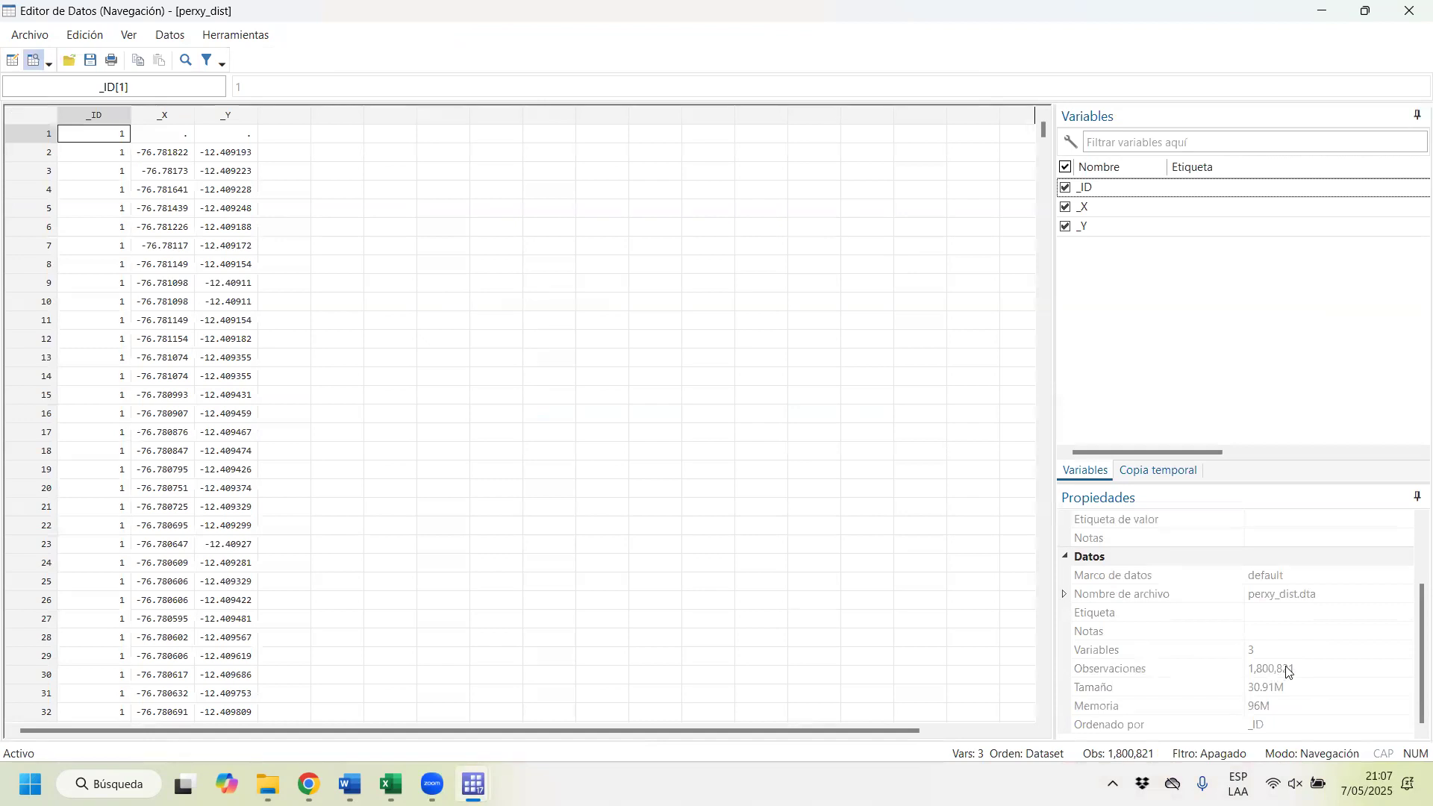
left_click_drag(31, 136, 31, 219)
left_click_drag(39, 137, 136, 737)
key("Down")
key("Down")
key("Down")
key("Down")
key("Down")
key("Down")
key("Down")
key("Down")
key("Down")
key("Down")
key("Down")
key("Down")
key("Down")
key("Down")
key("Down")
key("Down")
key("Down")
key("Down")
key("Down")
key("Down")
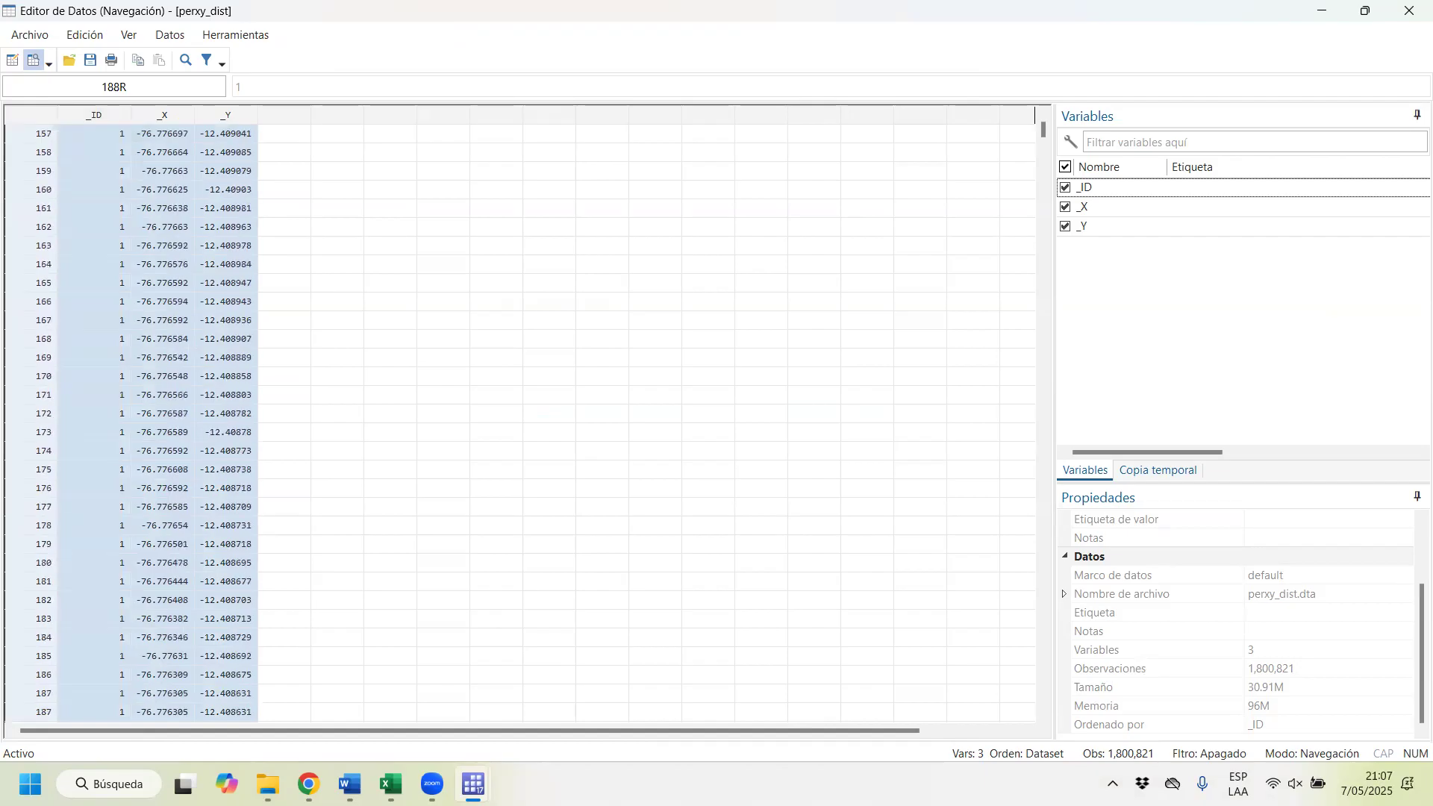
key("Down")
key("Down")
key("Down")
key("Down")
key("Down")
key("Down")
key("Down")
key("Down")
key("Down")
key("Down")
key("Down")
key("Down")
key("Down")
key("Down")
key("Down")
key("Down")
key("Down")
key("Down")
key("Down")
key("Down")
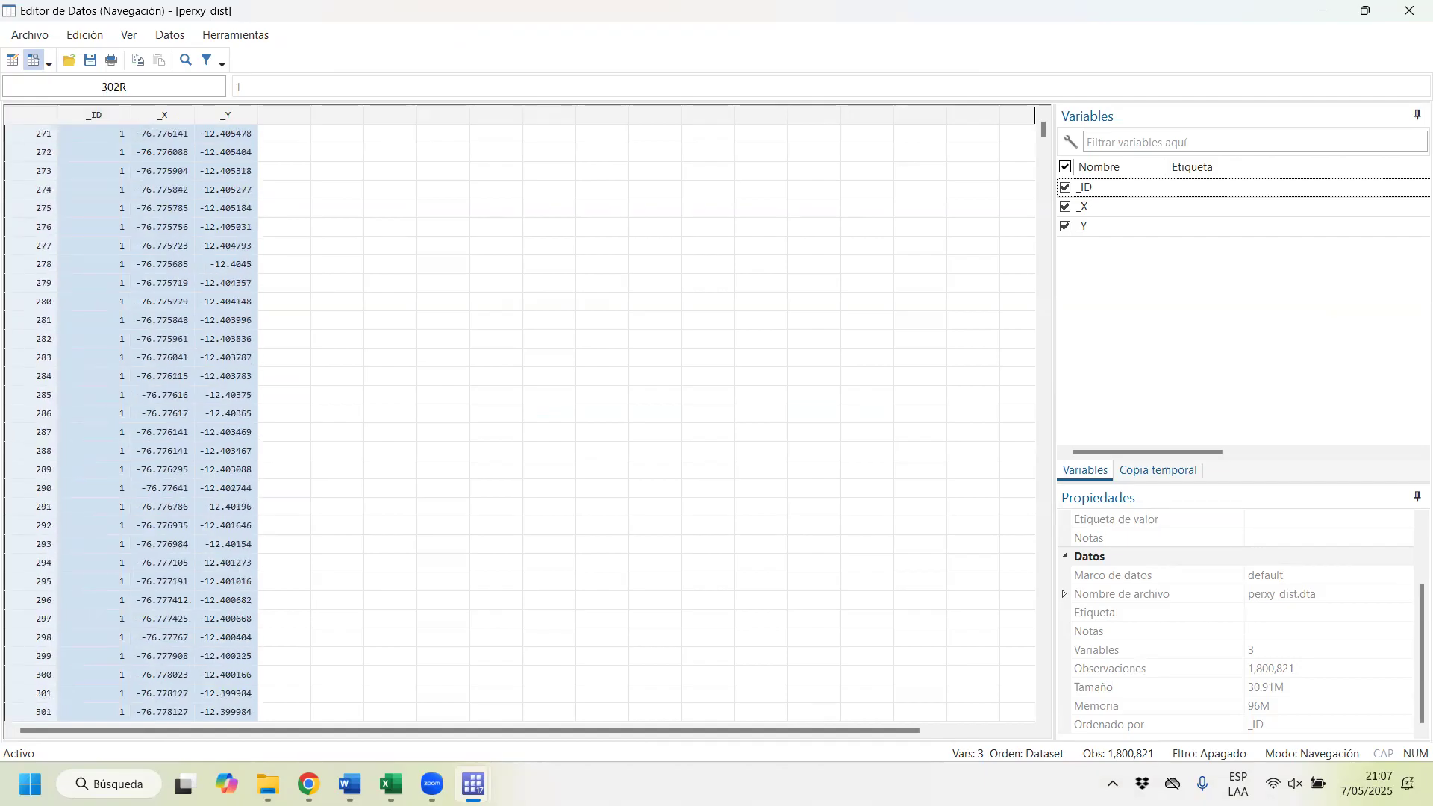
key("Down")
key("Down")
key("Down")
key("Down")
key("Down")
key("Down")
key("Down")
key("Down")
key("Down")
key("Down")
key("Down")
key("Down")
key("Down")
key("Down")
key("Down")
key("Down")
key("Down")
key("Down")
key("Down")
key("Down")
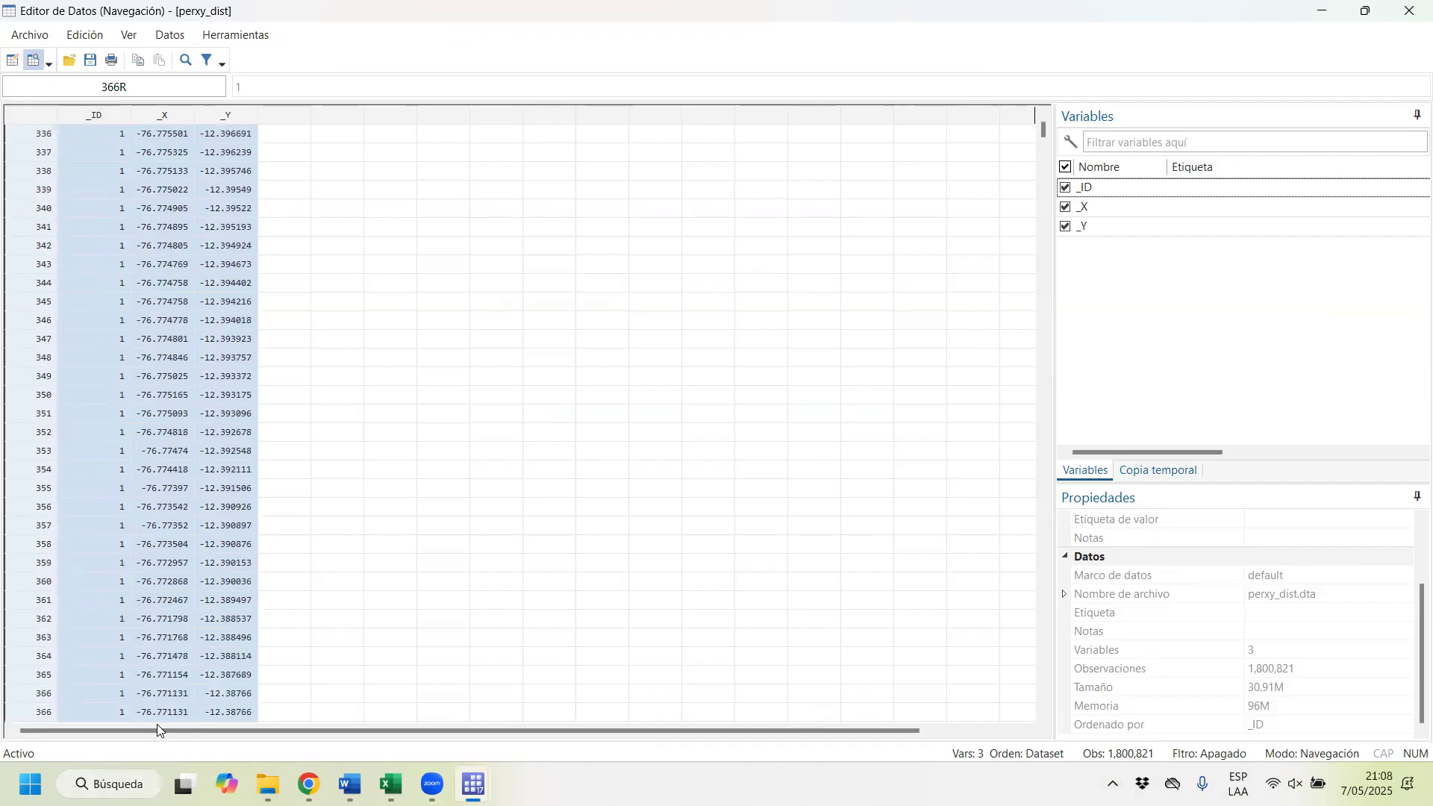
key("Down")
key("Down")
key("Down")
key("Down")
key("Down")
key("Down")
key("Down")
key("Down")
key("Down")
key("Down")
key("Down")
key("Down")
key("Down")
key("Down")
key("Down")
key("Down")
key("Down")
key("Down")
key("Down")
key("Down")
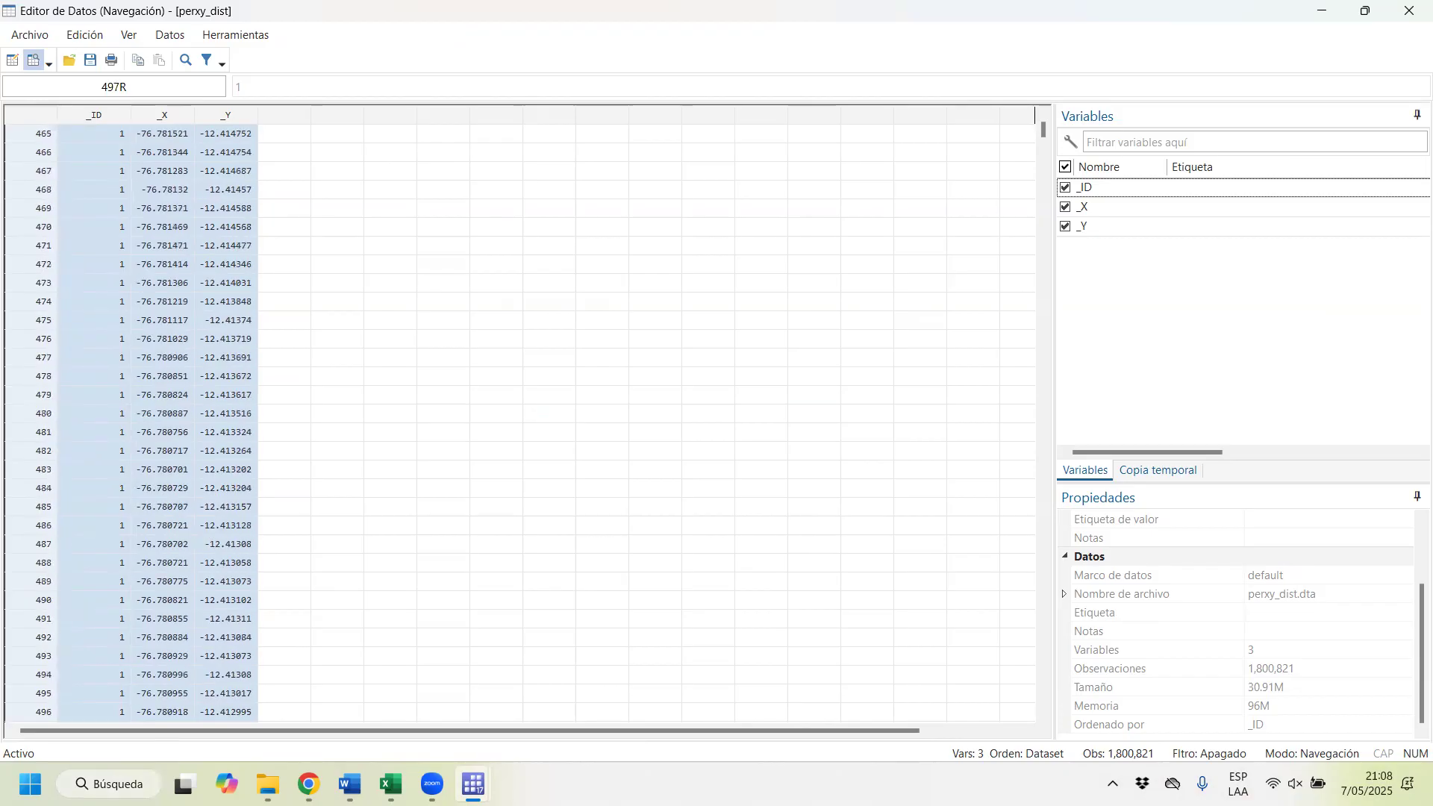
key("Down")
key("Down")
key("Down")
key("Down")
key("Down")
key("Down")
key("Down")
key("Down")
key("Down")
key("Down")
key("Down")
key("Down")
key("Down")
key("Down")
key("Down")
key("Down")
key("Down")
key("Down")
key("Down")
key("Down")
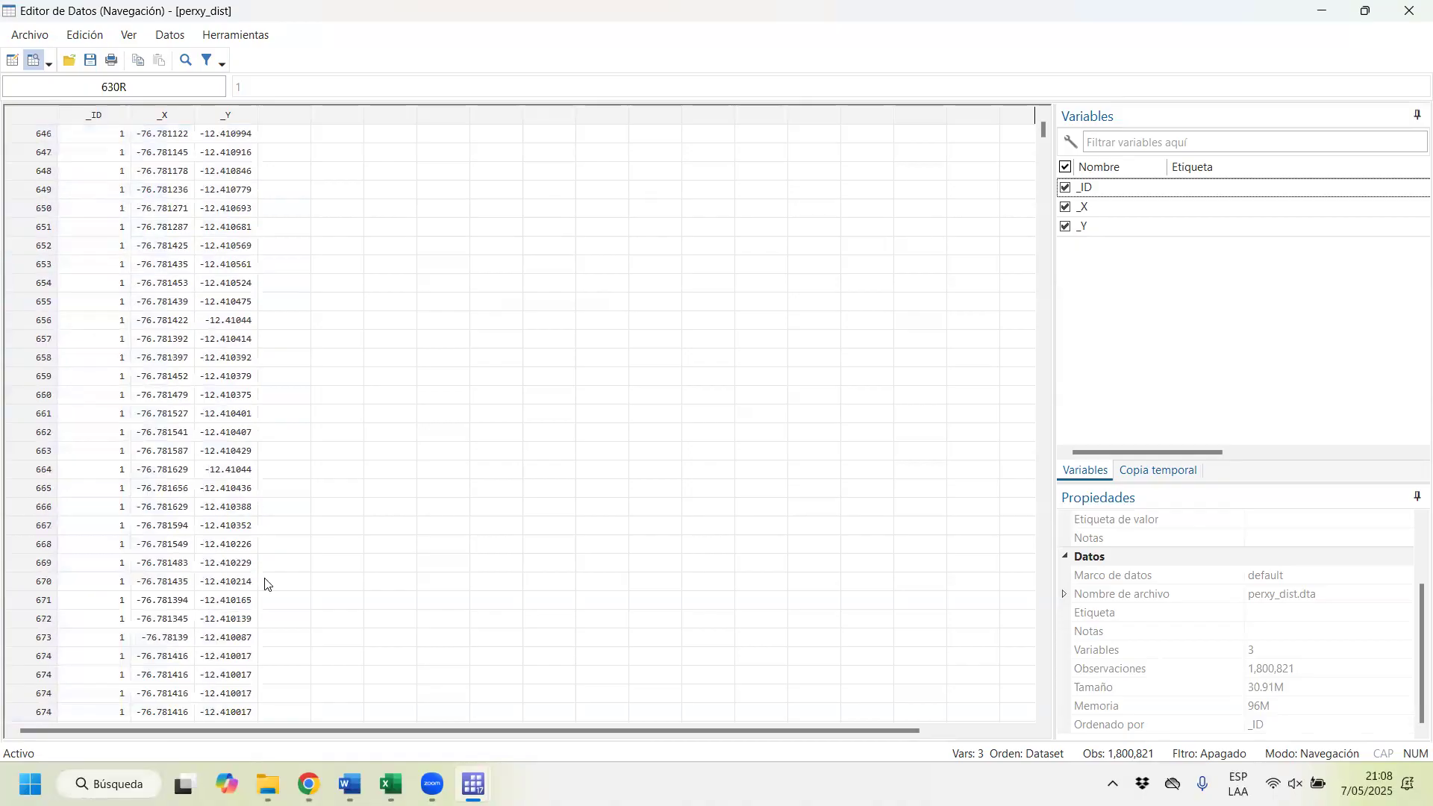
Step: Inspect the coordinate rows of a district farther down perxy_dist, and check the _ID of the last record
left_click_drag(1044, 133, 1047, 185)
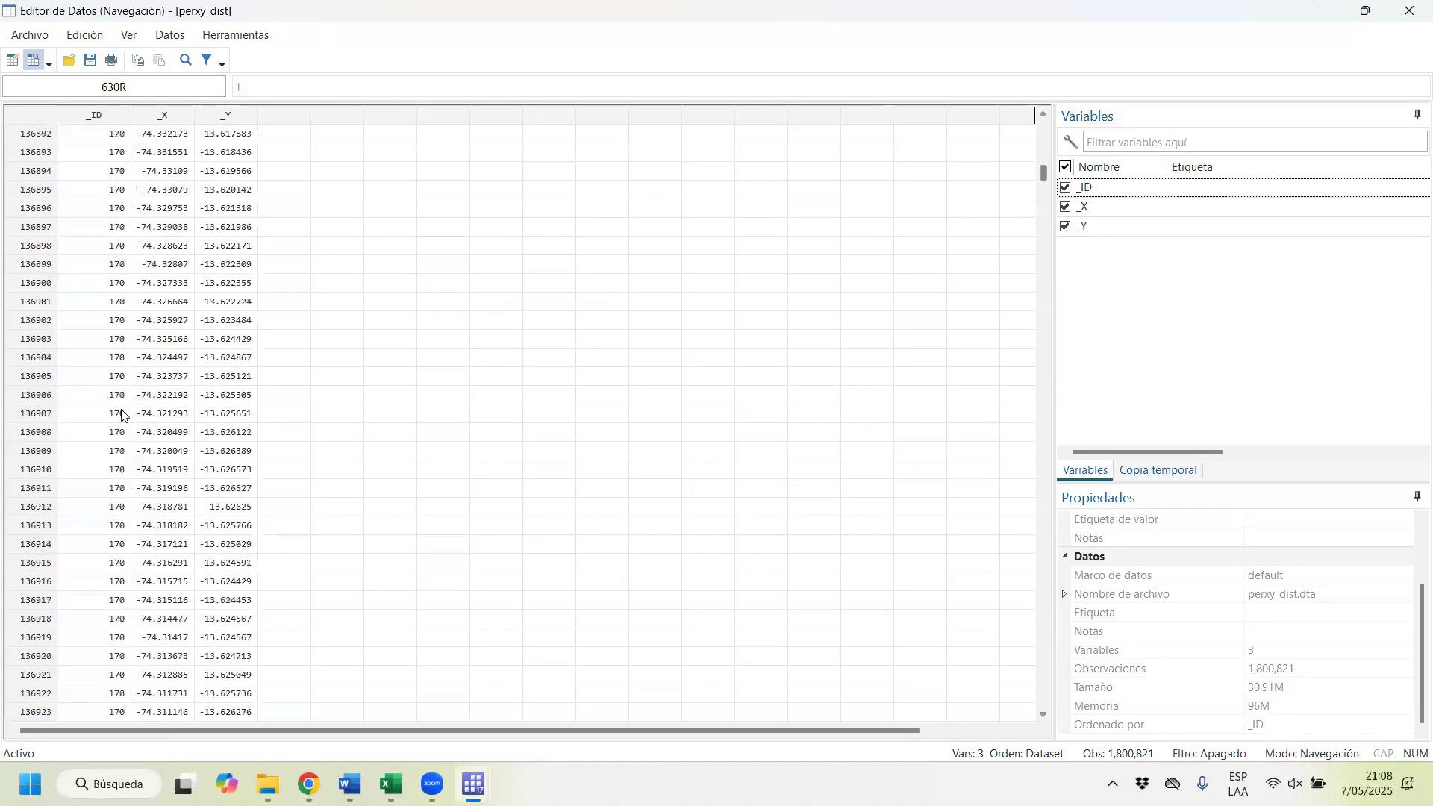
left_click_drag(110, 226, 207, 762)
left_click_drag(1043, 175, 970, 716)
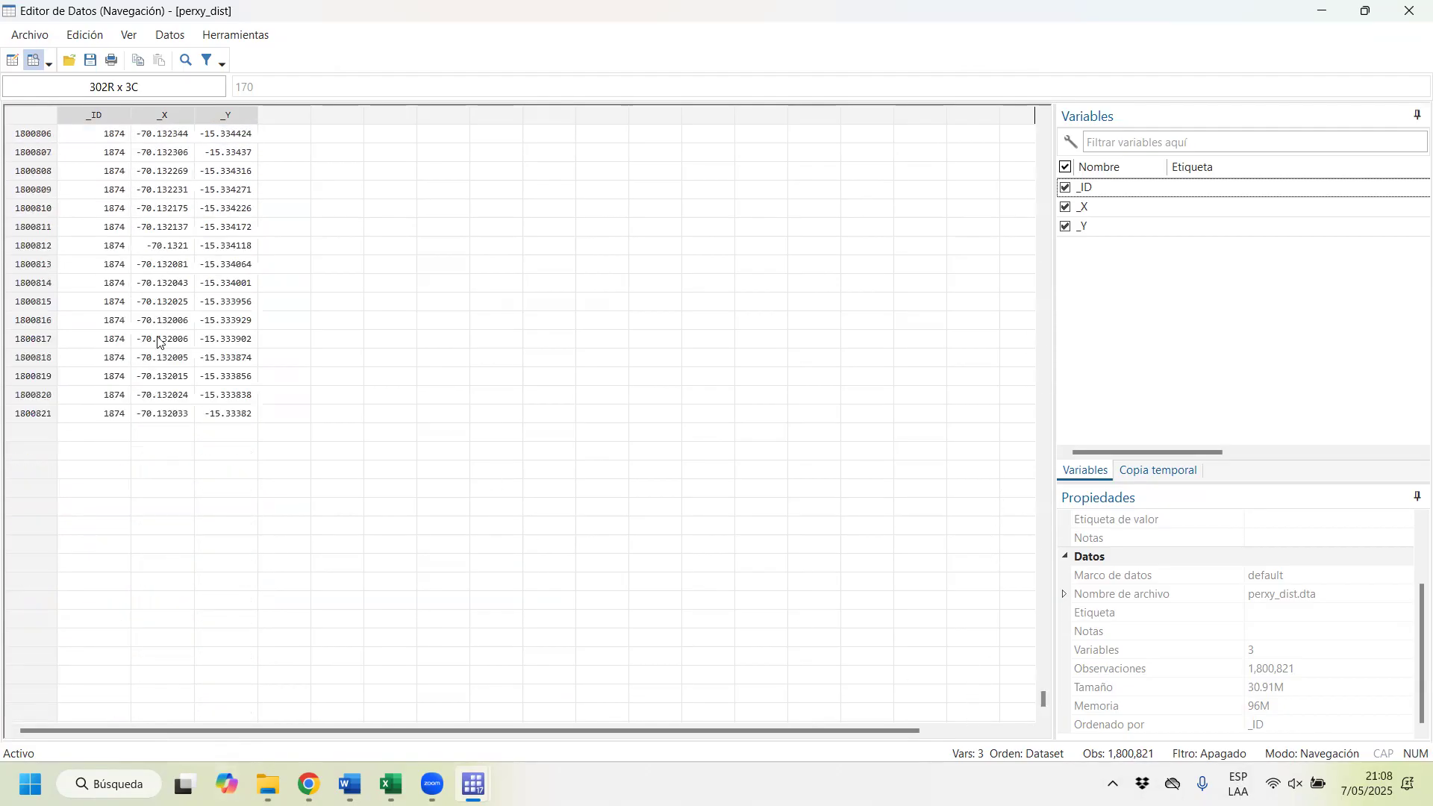
left_click(105, 414)
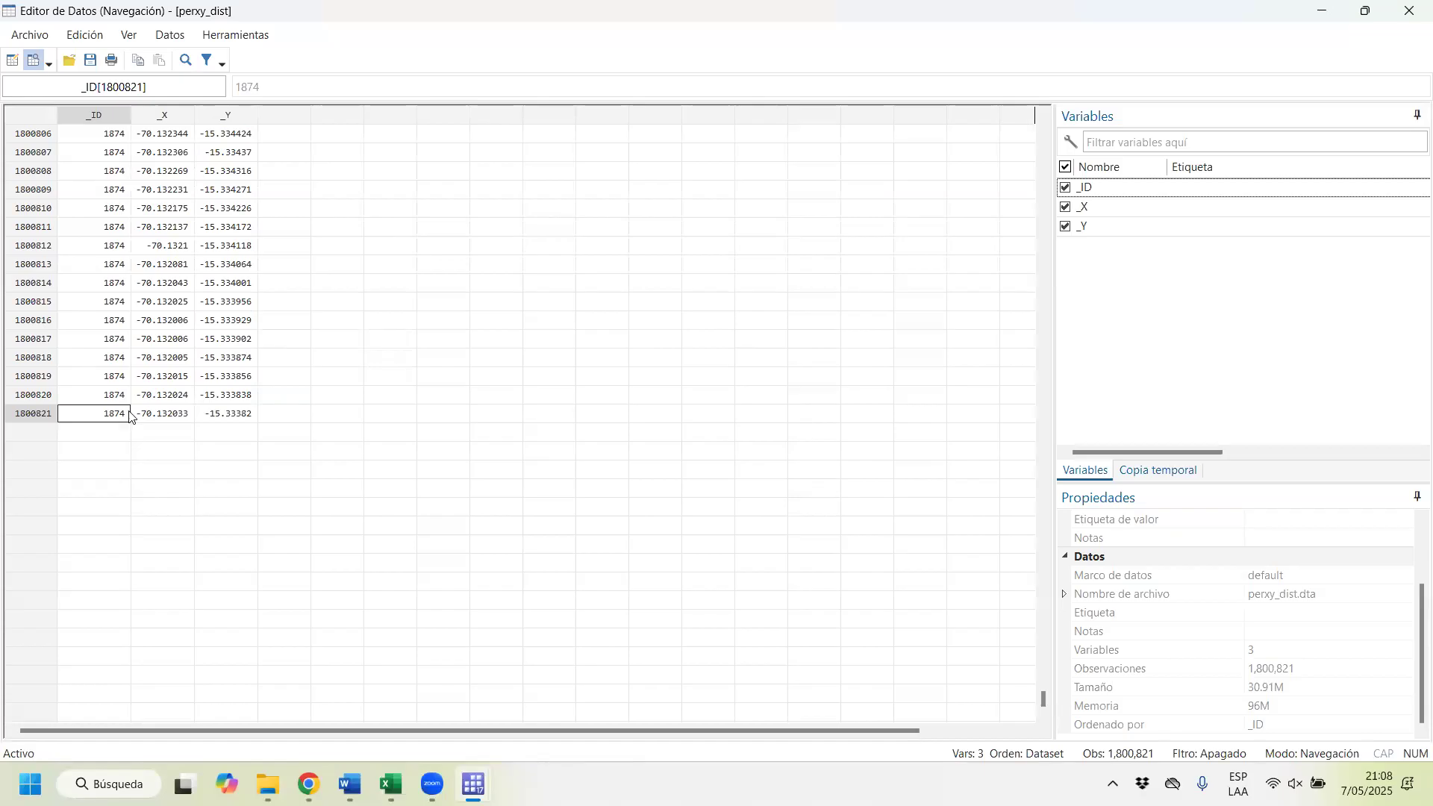
left_click(40, 416)
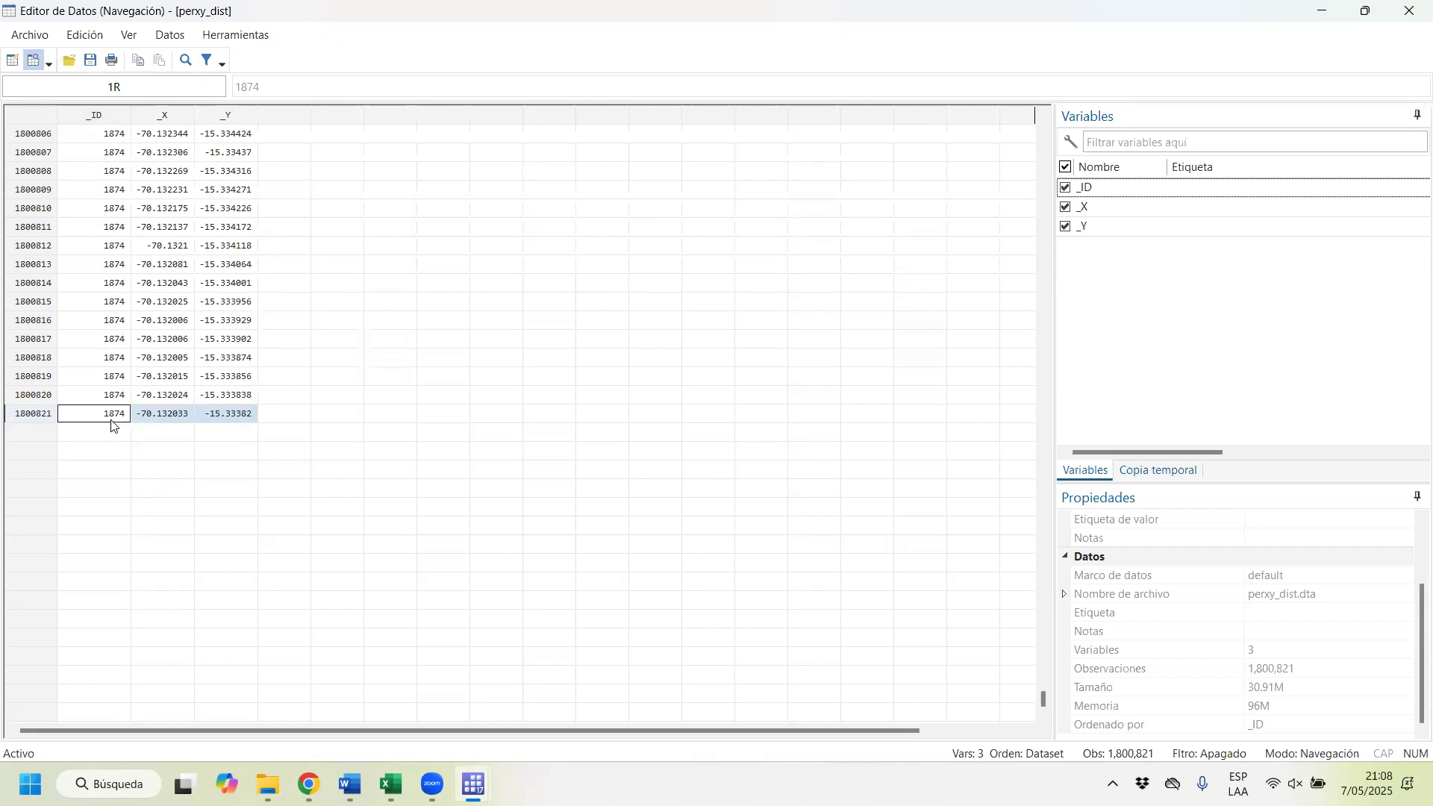
Step: Close the perxy_dist data and open perushp_dist from the Sesión 14 folder in an enlarged second Stata window
left_click(1409, 10)
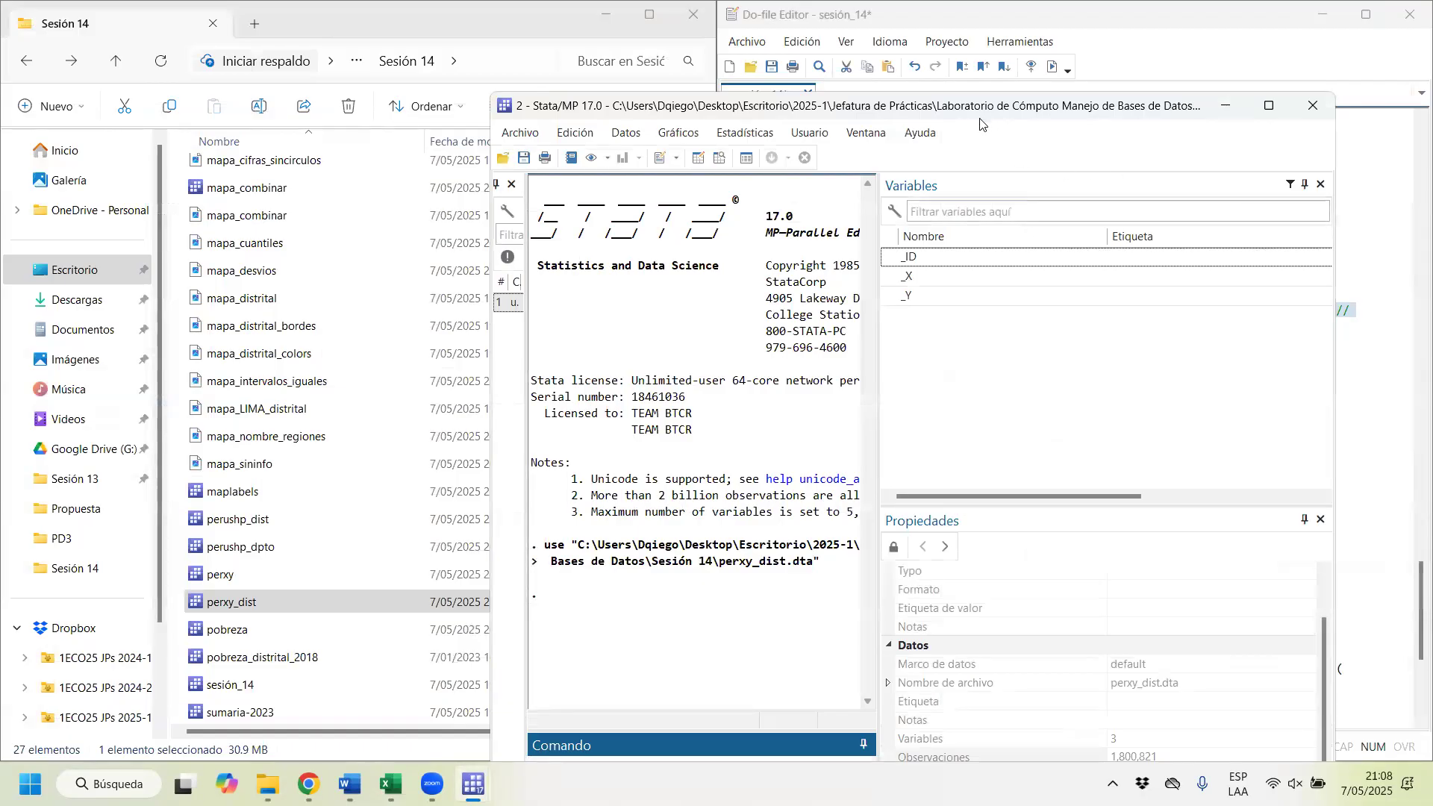
left_click(473, 784)
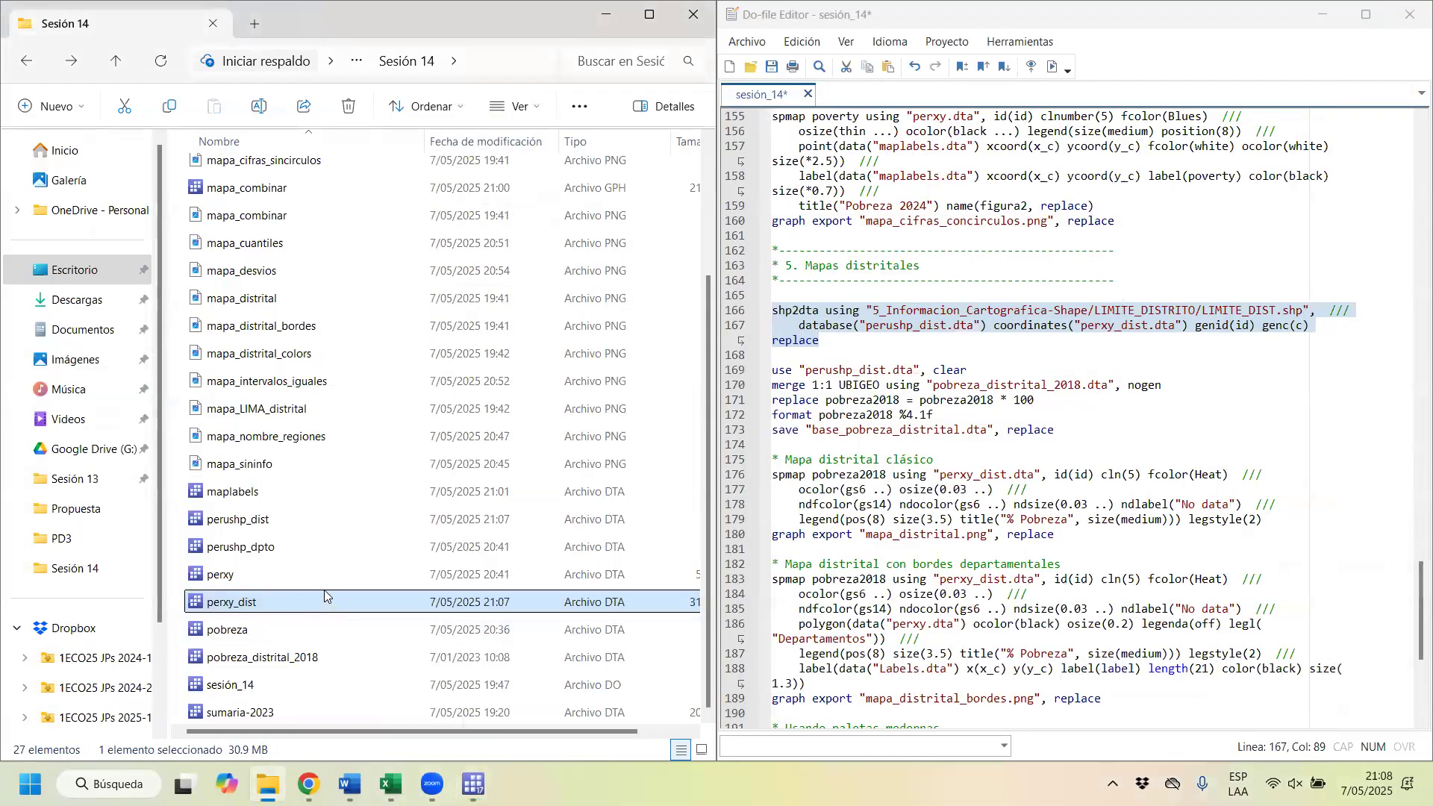
left_click(238, 522)
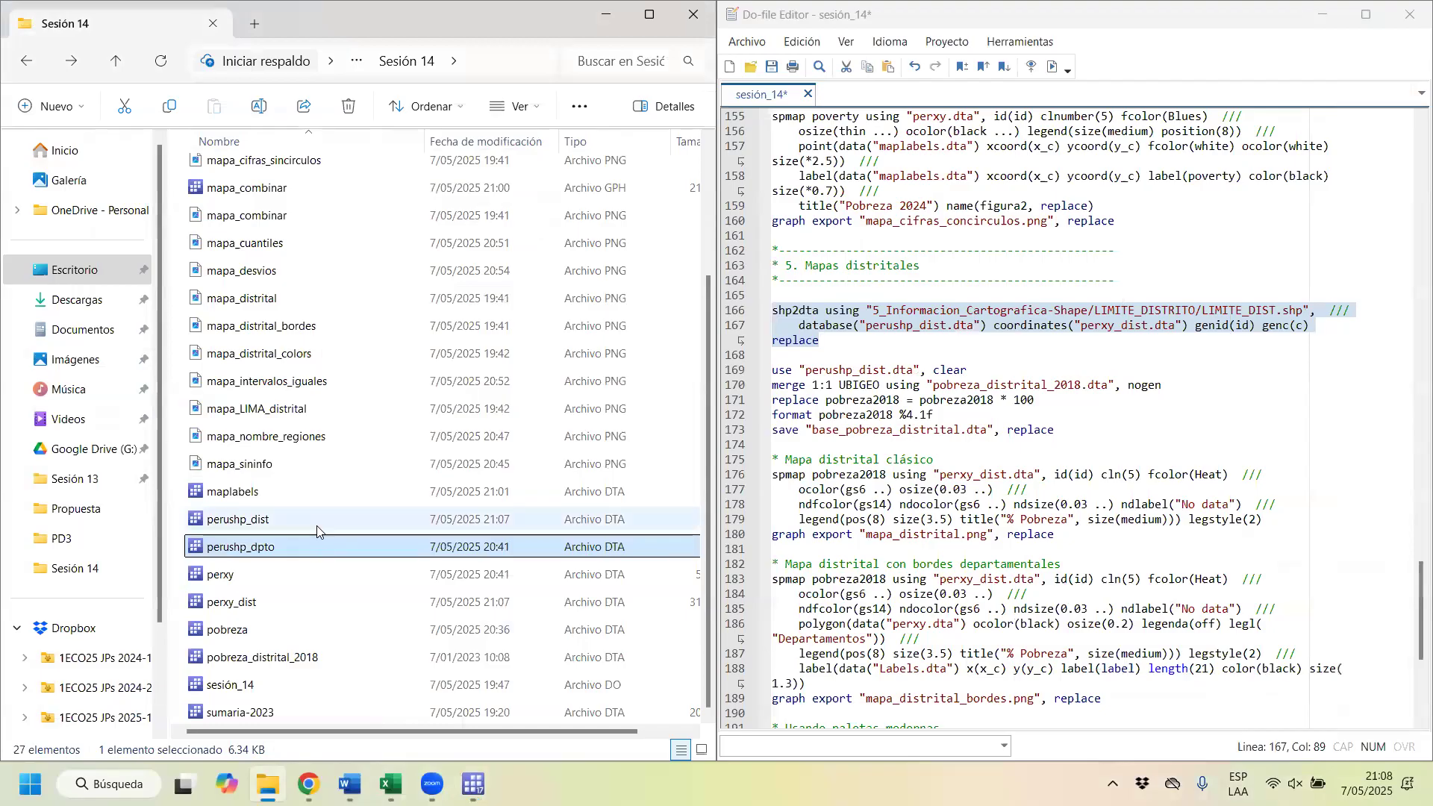
double_click(253, 524)
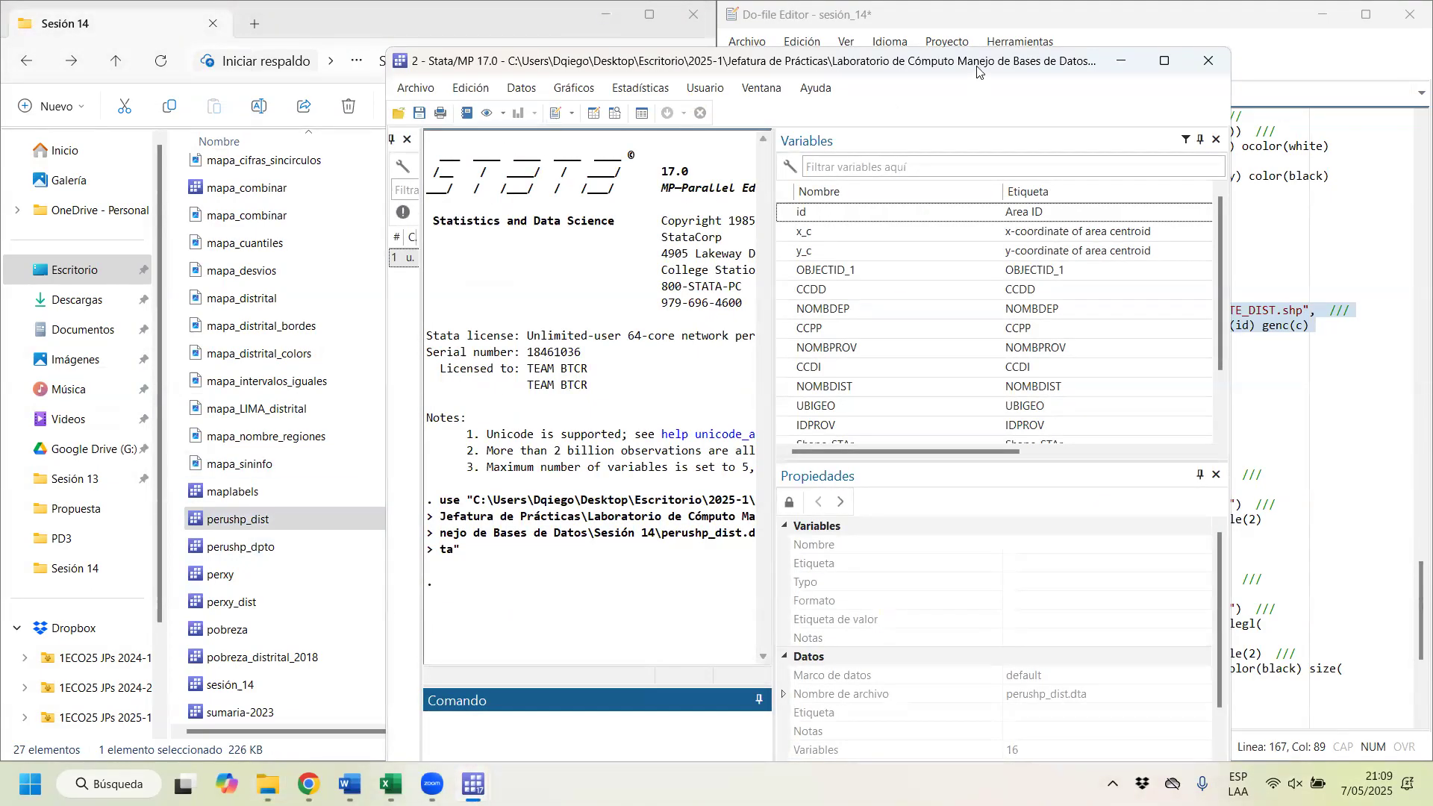
left_click_drag(977, 70, 966, 115)
double_click(965, 115)
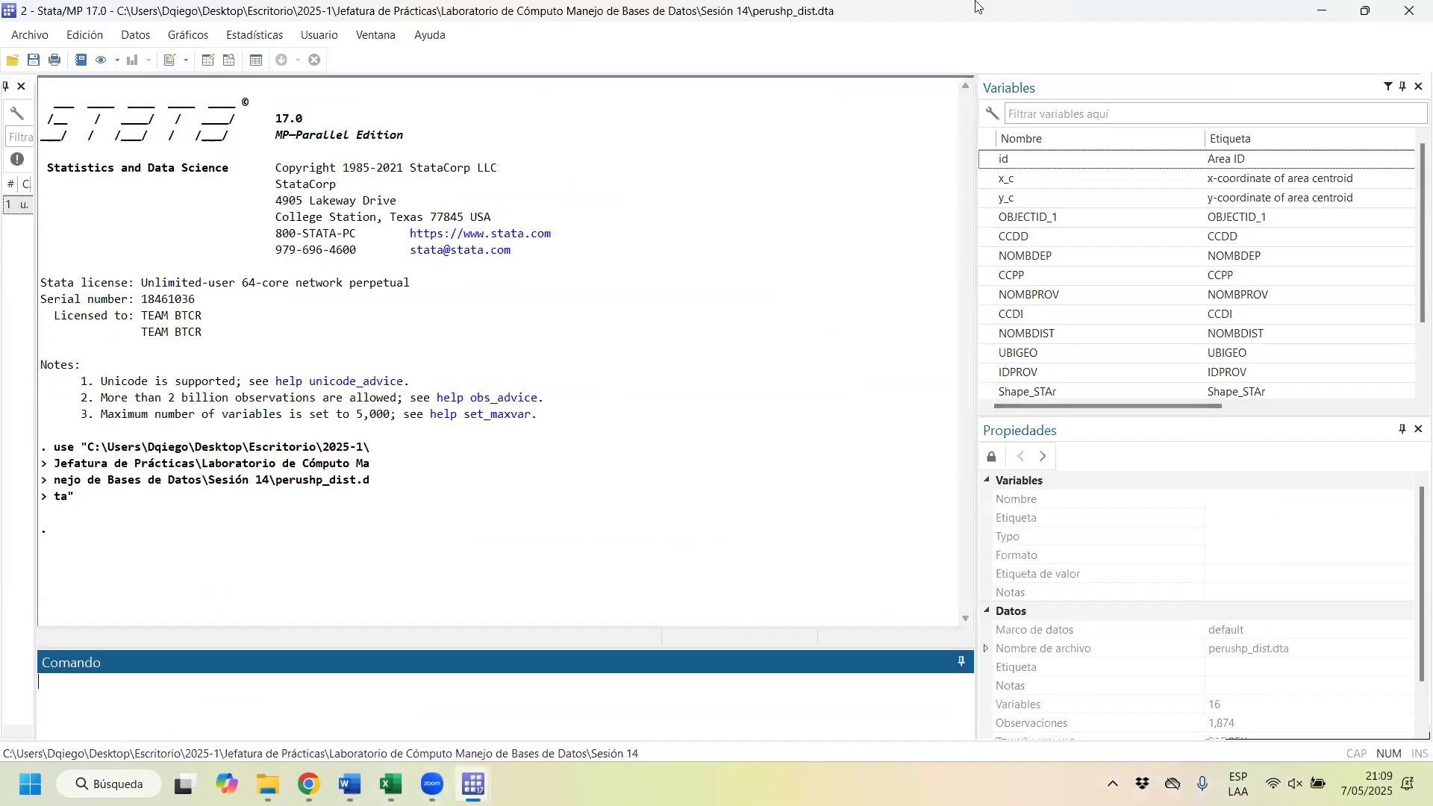
Step: Browse the perushp_dist records in the data editor and examine the NOMBDEP and NOMBPROV columns
double_click(977, 7)
left_click_drag(1062, 38, 1027, 110)
left_click(741, 158)
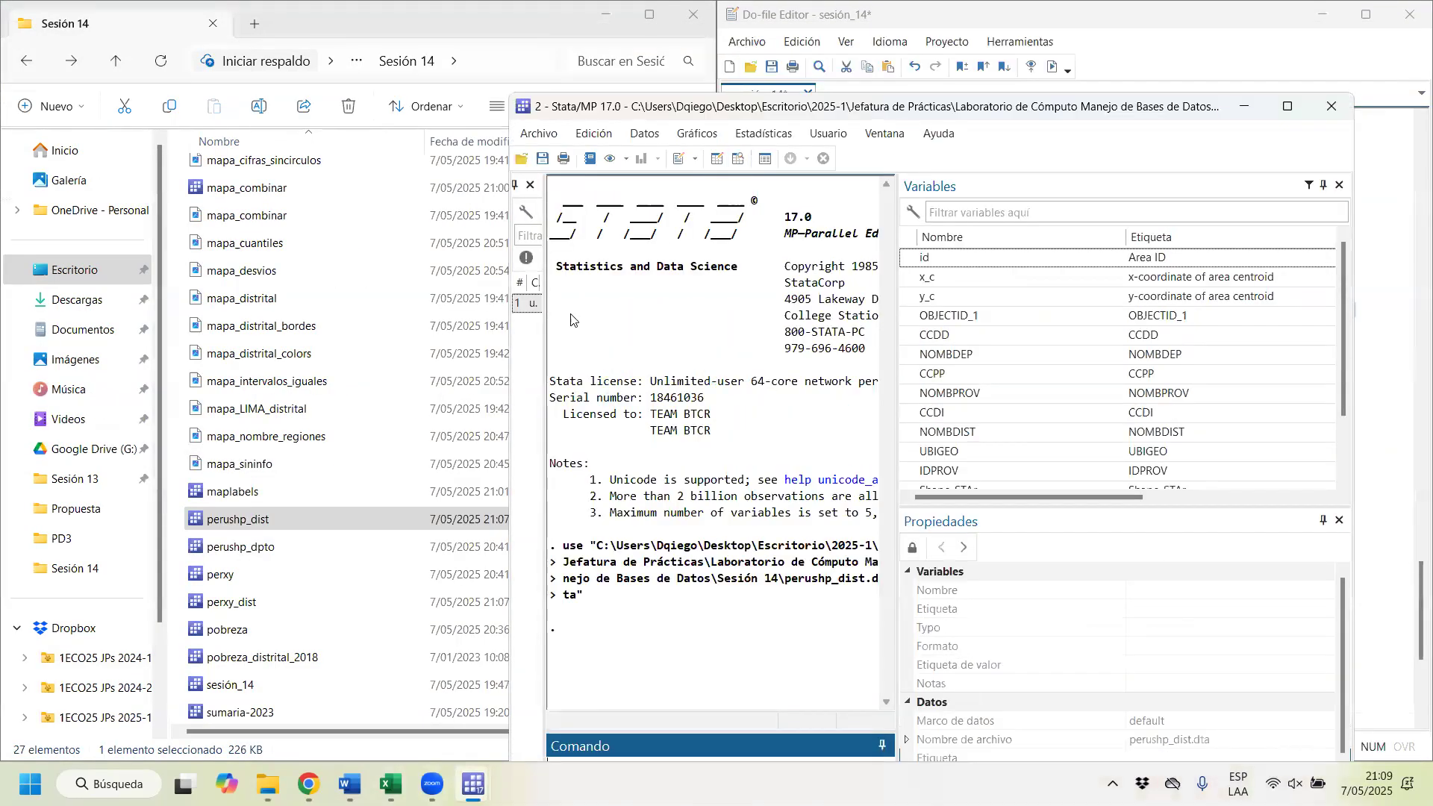
left_click(33, 209)
scroll(73, 336, "down", 11)
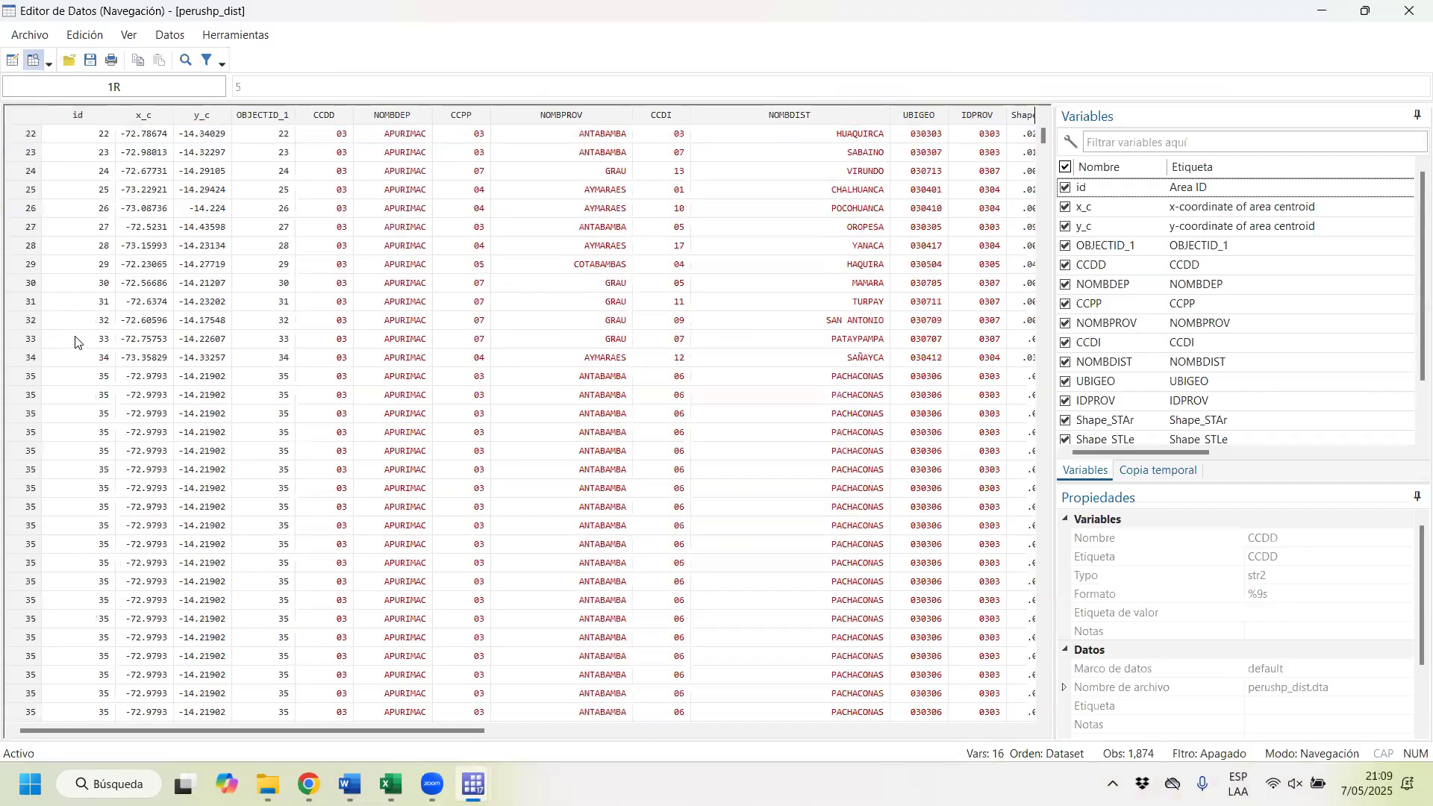
left_click_drag(1036, 141, 1087, 91)
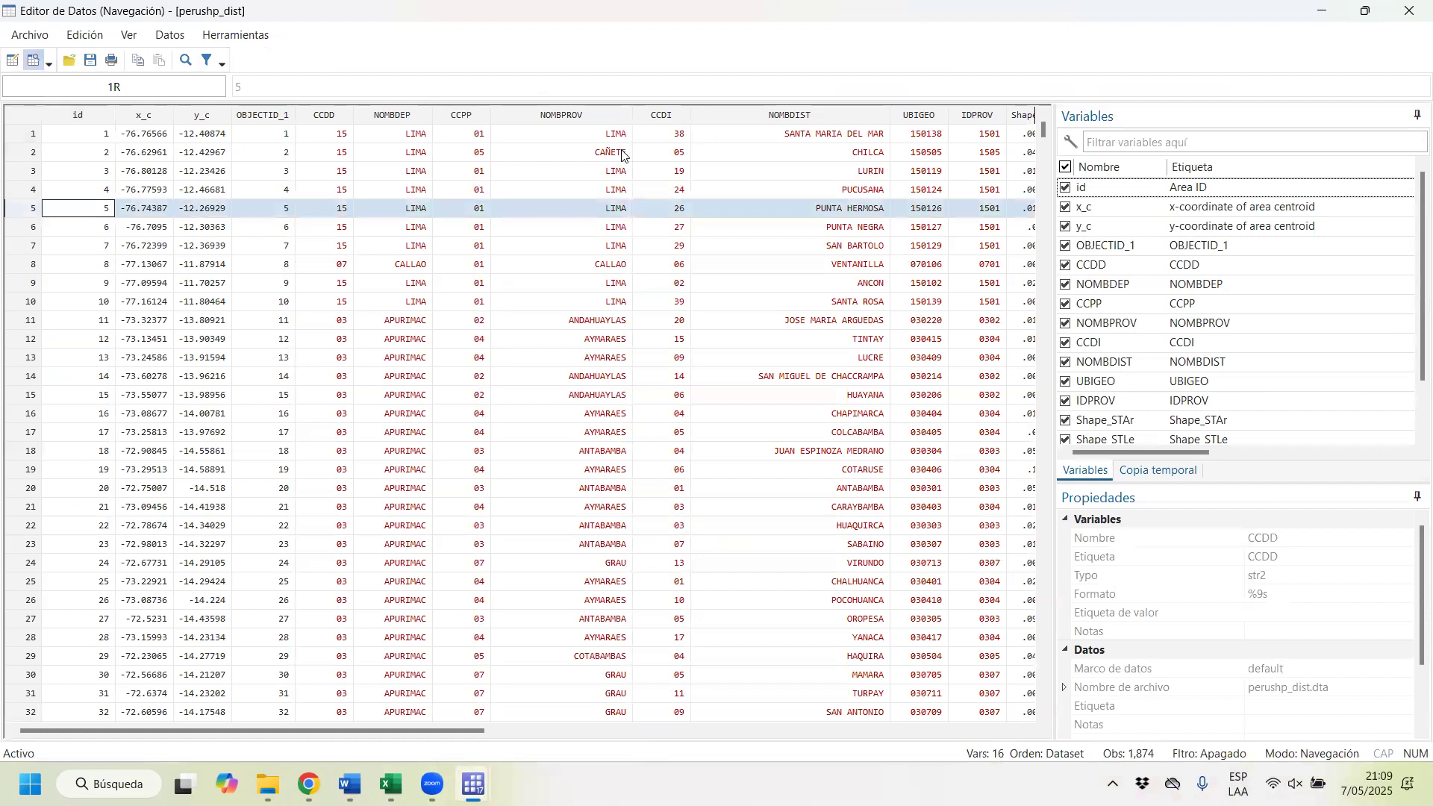
left_click(394, 117)
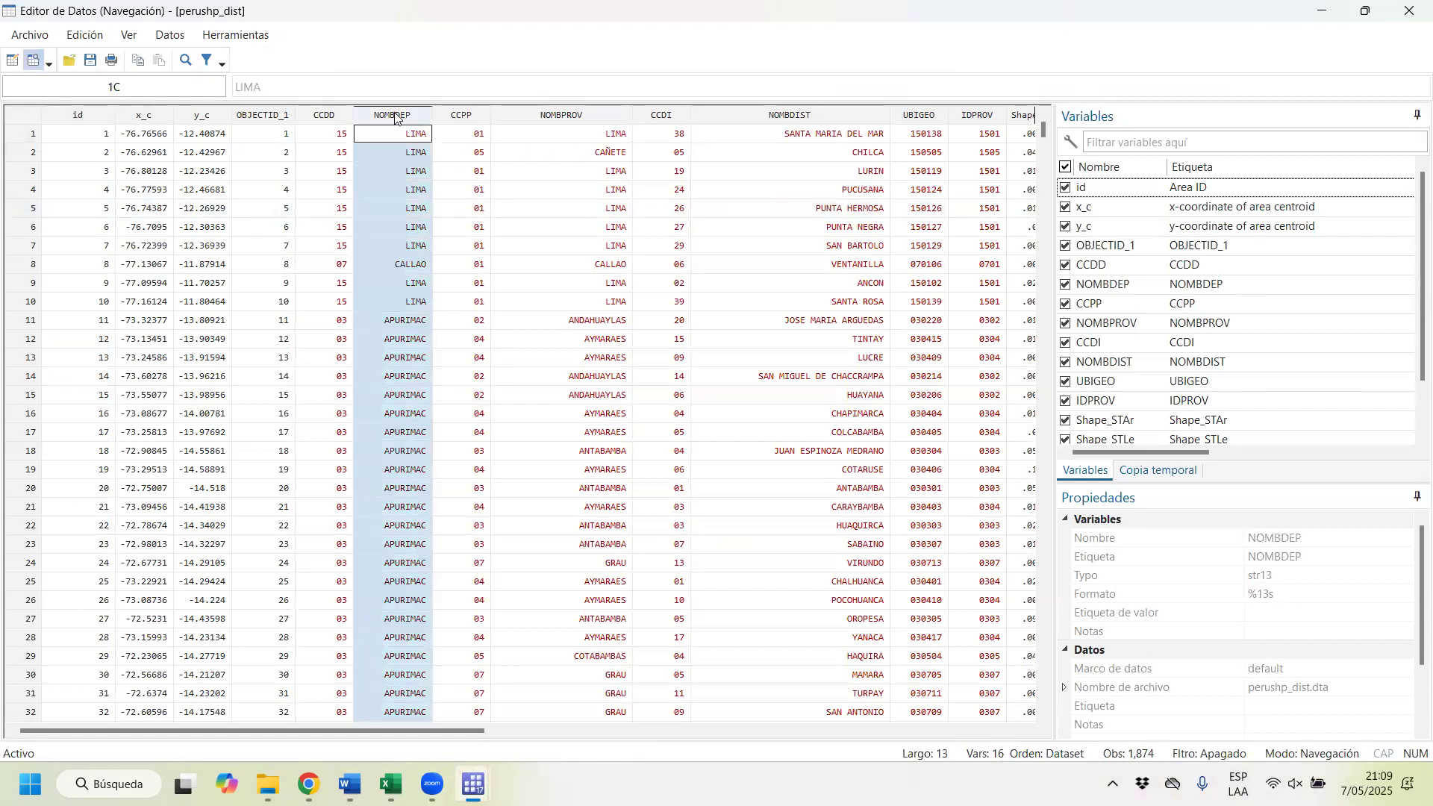
left_click(531, 119)
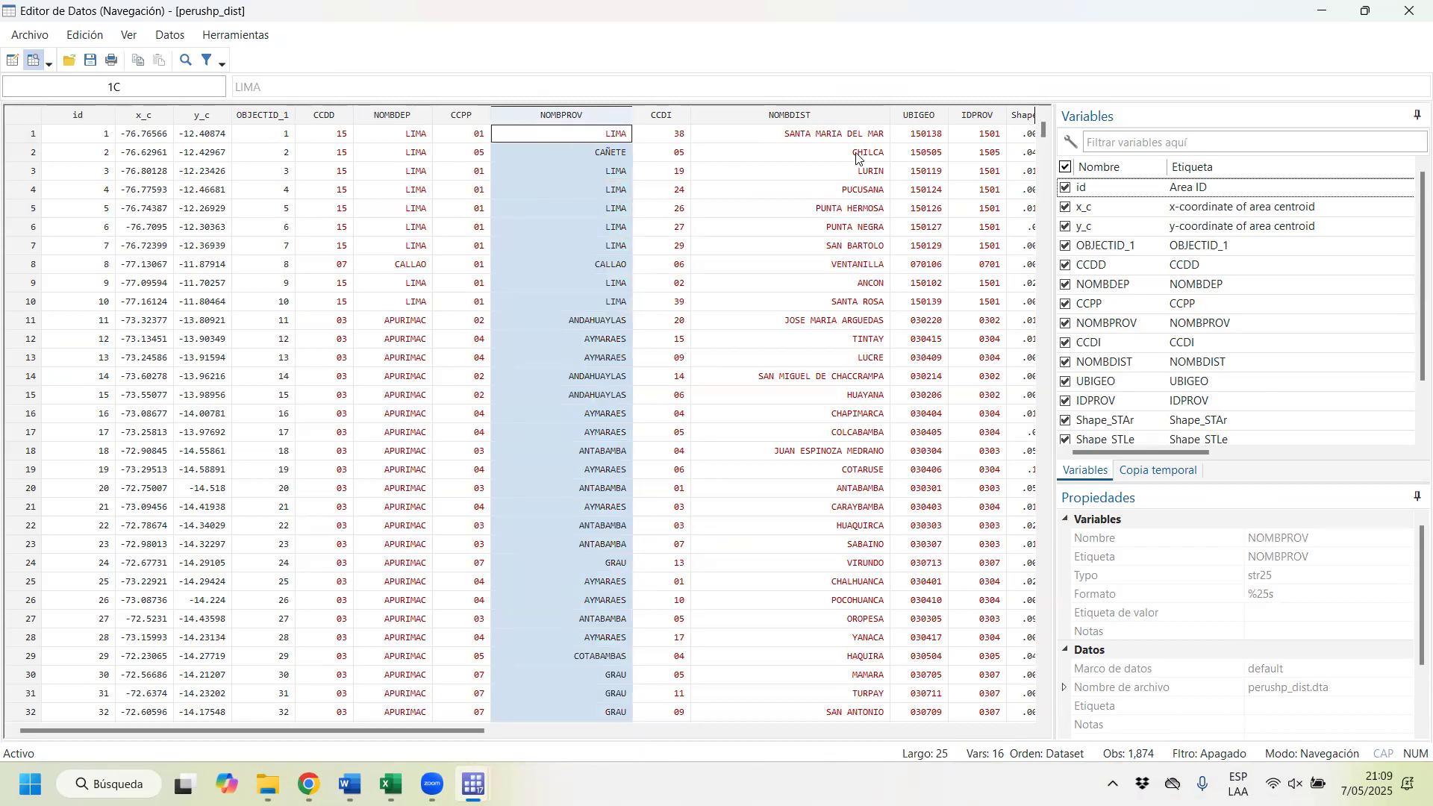
Step: Examine the NOMBDIST and UBIGEO columns of perushp_dist and the remaining columns through Shape_Area
left_click(885, 119)
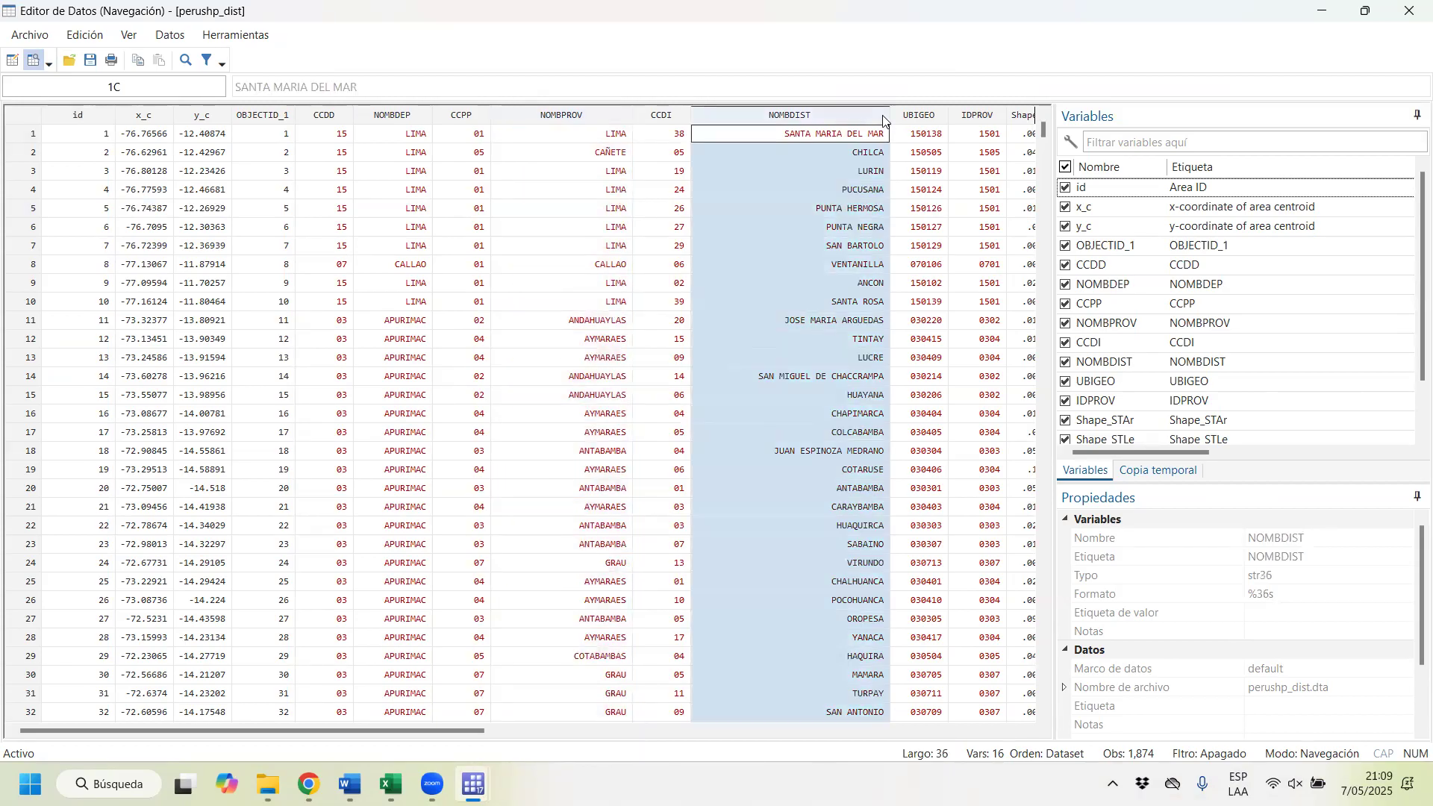
left_click(932, 119)
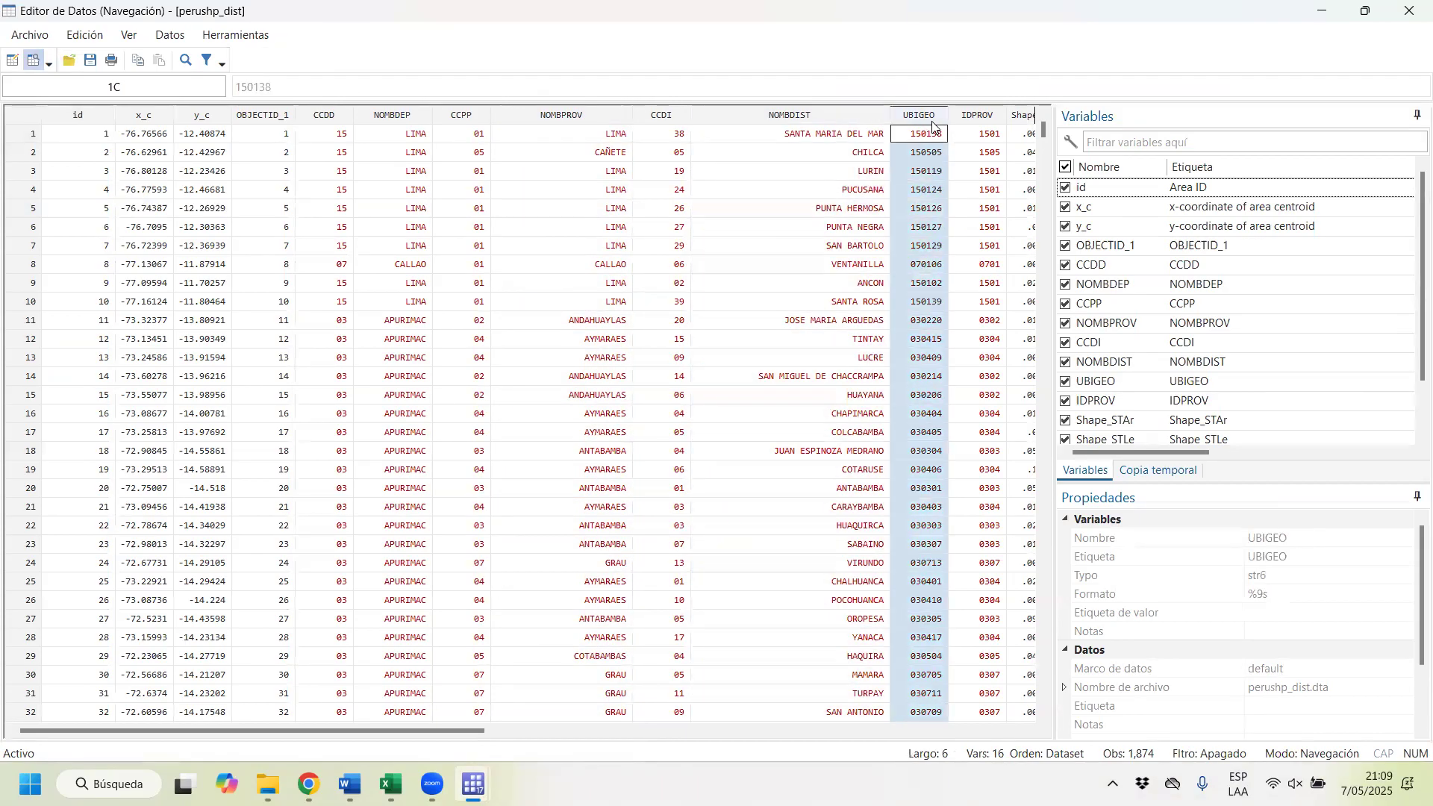
key("Right")
key("Right")
key("Right")
key("Right")
key("Right")
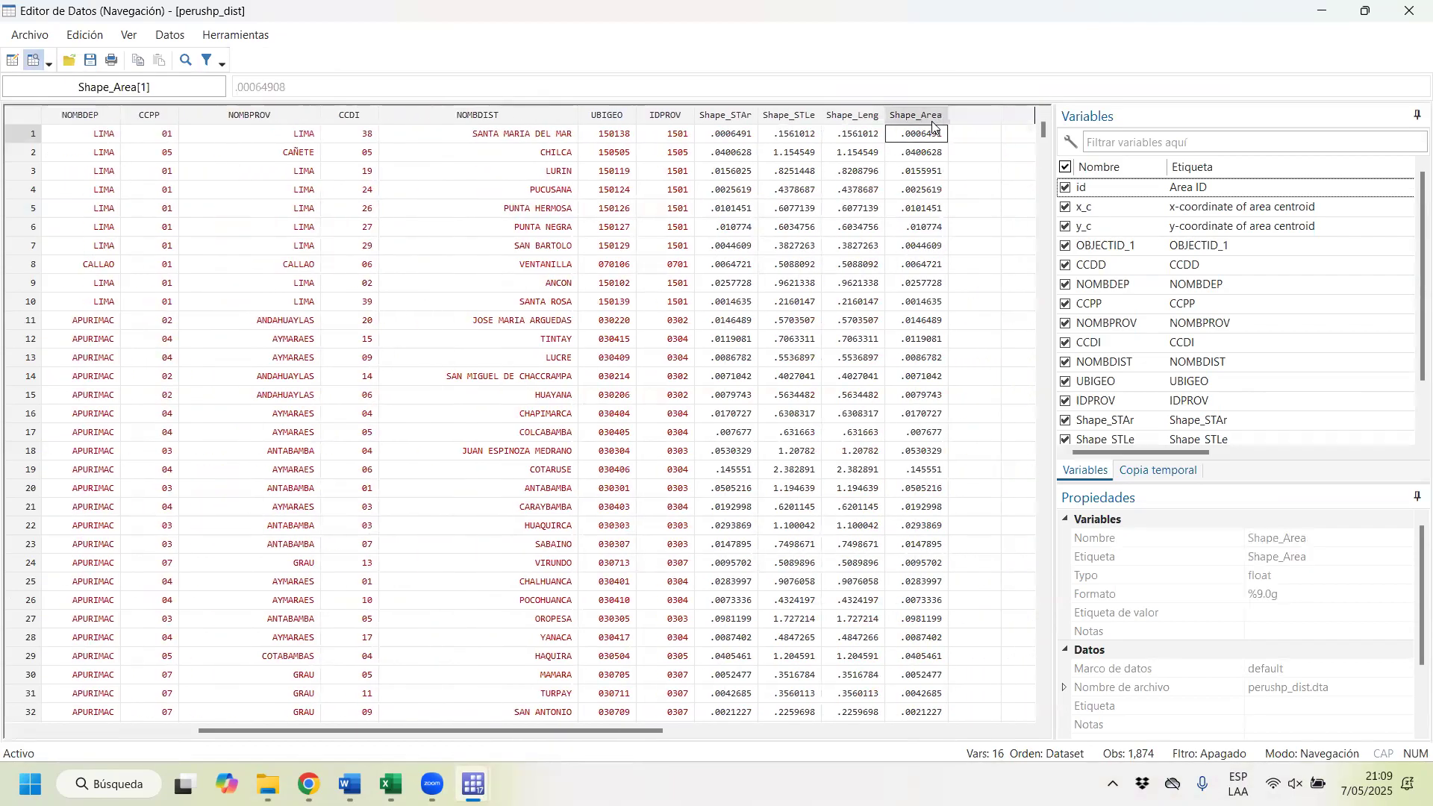
Step: Return to the first columns of perushp_dist and examine the centroid coordinates x_c and y_c
key("Left")
key("Left")
key("Left")
key("Left")
key("Left")
key("Left")
key("Left")
key("Left")
key("Left")
key("Left")
key("Left")
key("Left")
key("Left")
key("Left")
key("Left")
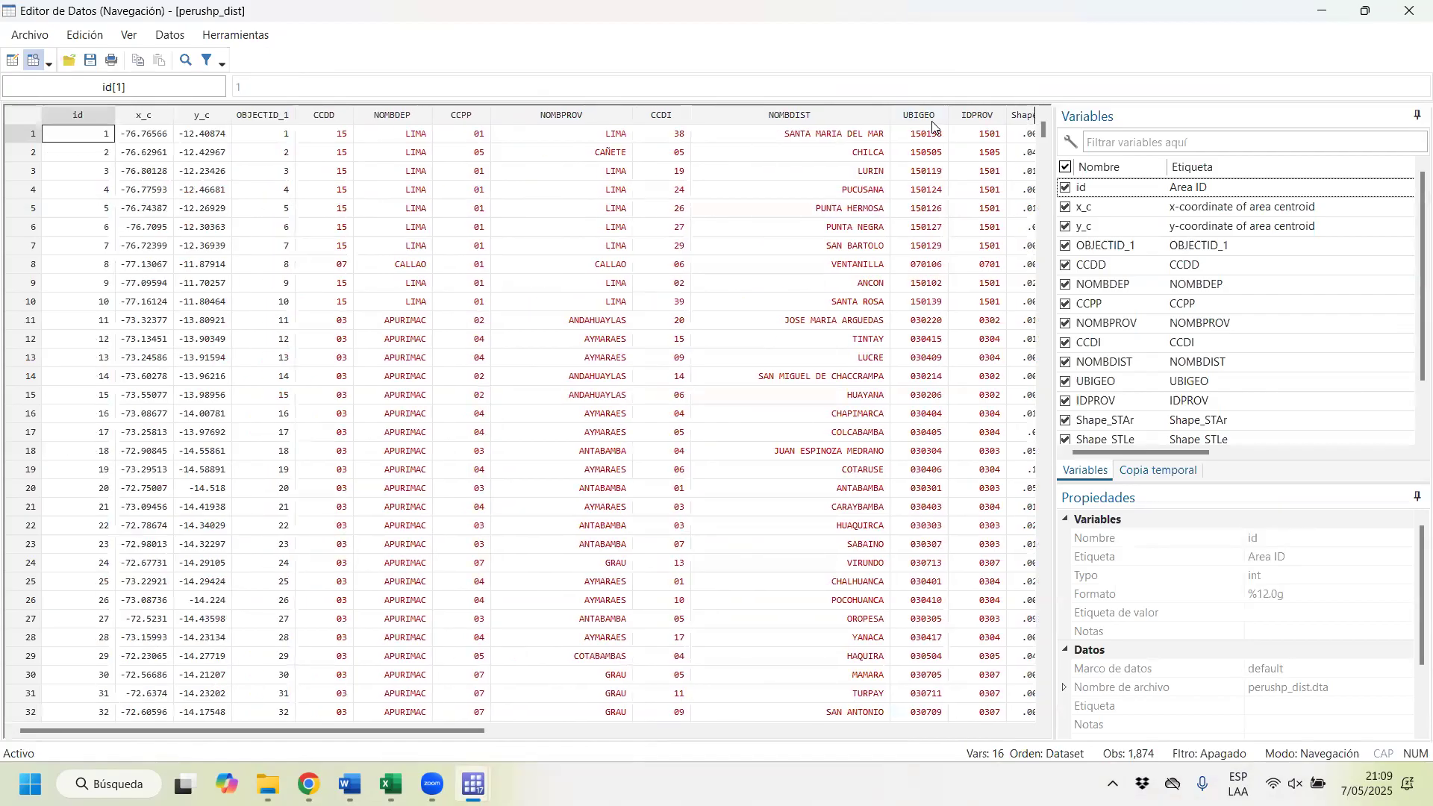
left_click(149, 115)
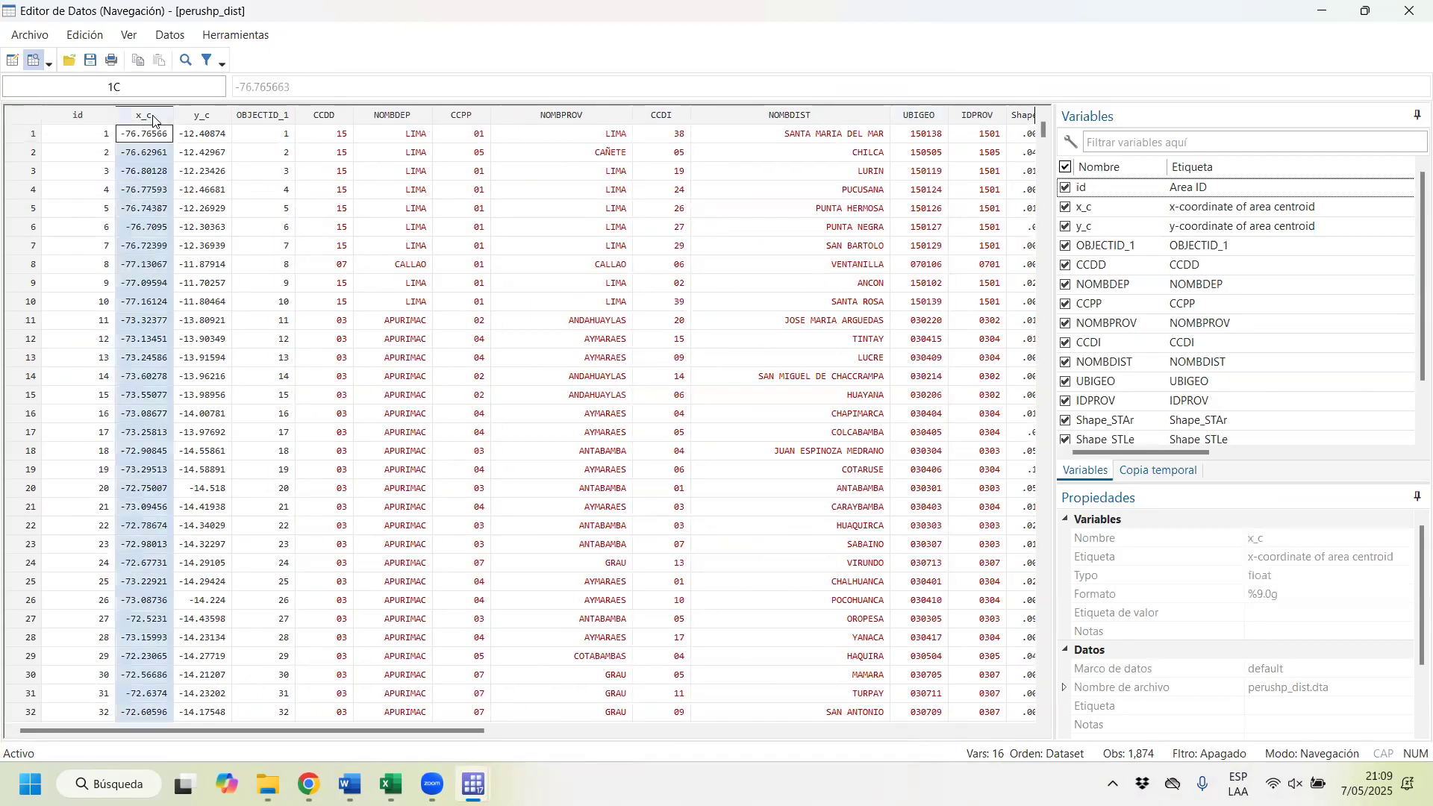
left_click(199, 115, "shift")
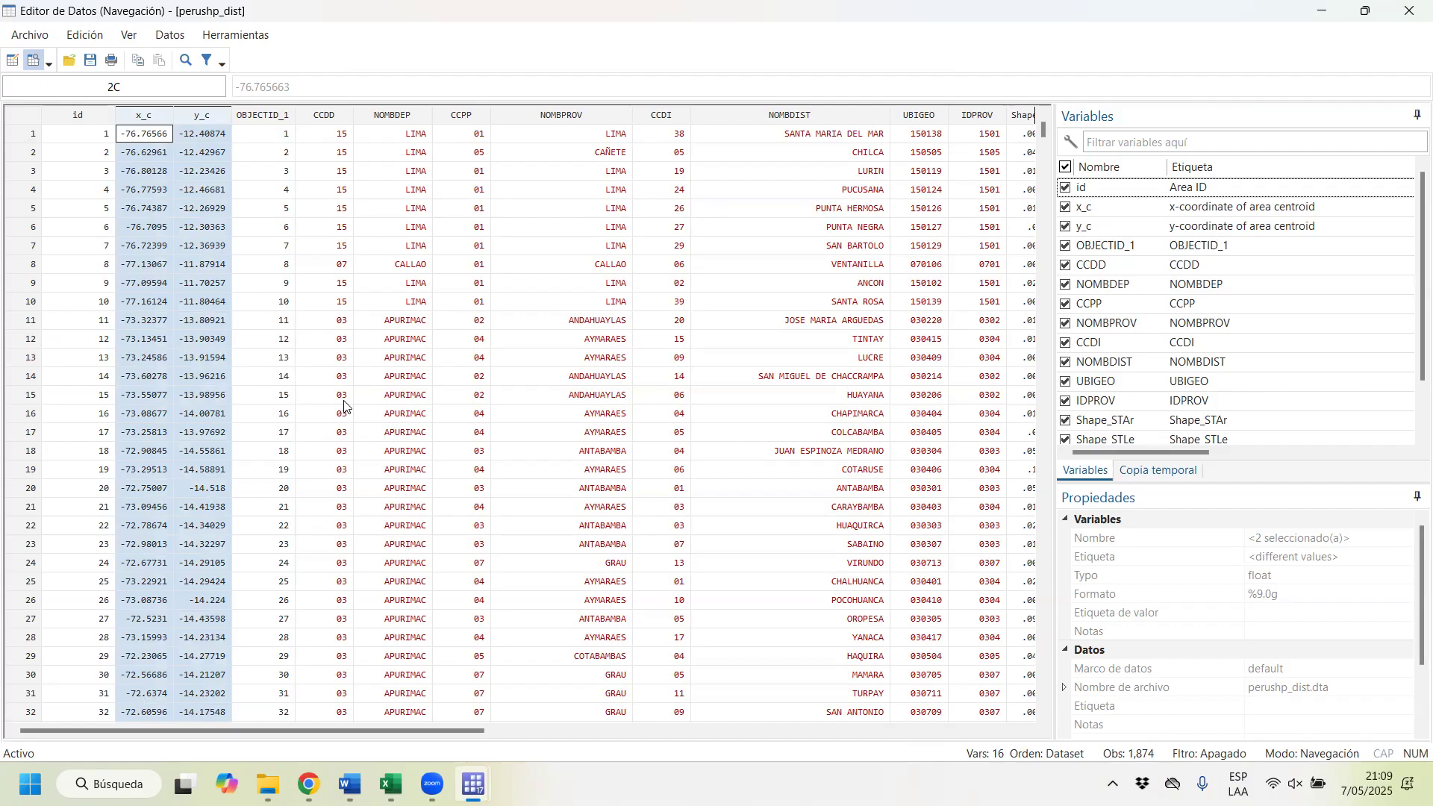
Step: Close the data editor and the second Stata window, then bring back the main Stata window and widen its results area
left_click(1410, 15)
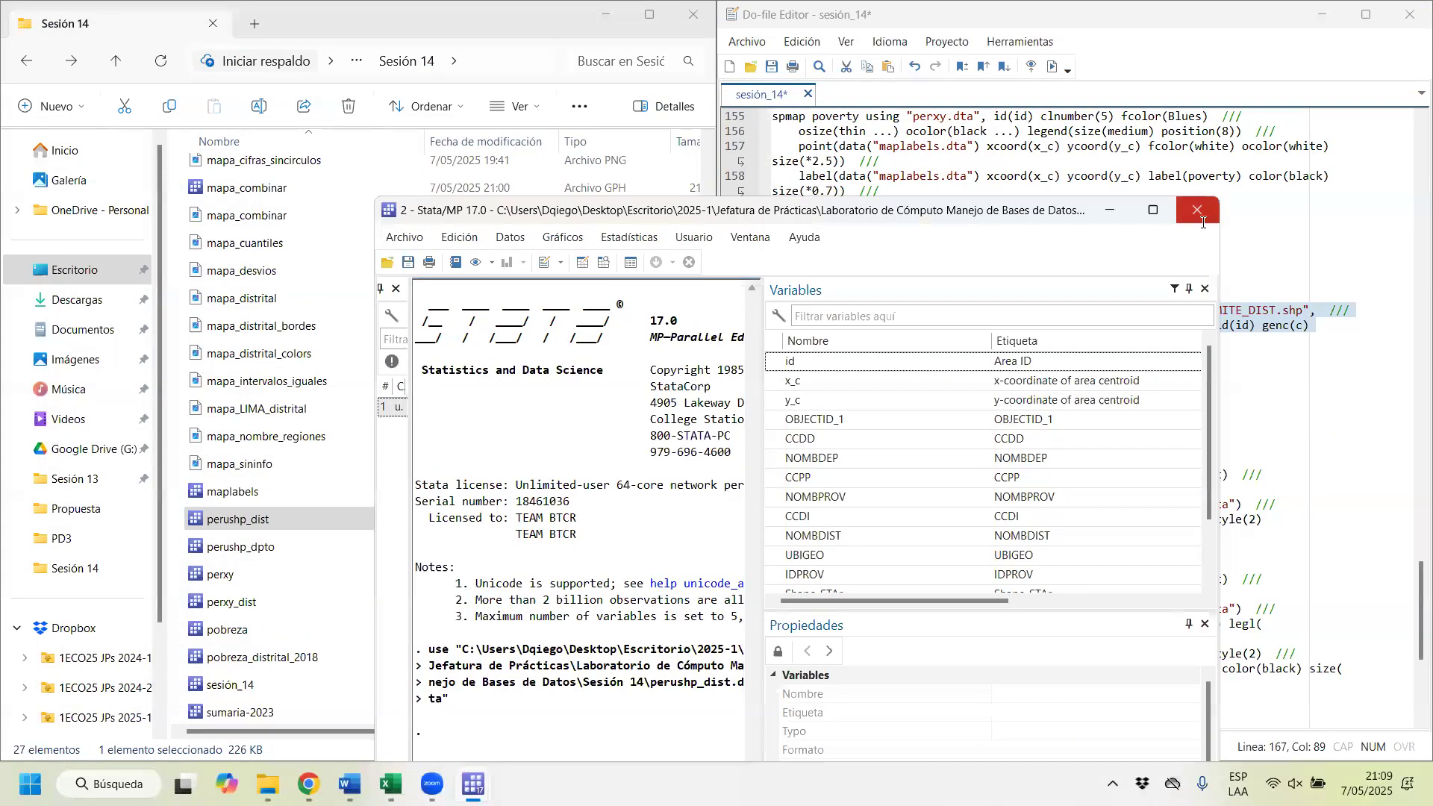
left_click(1198, 211)
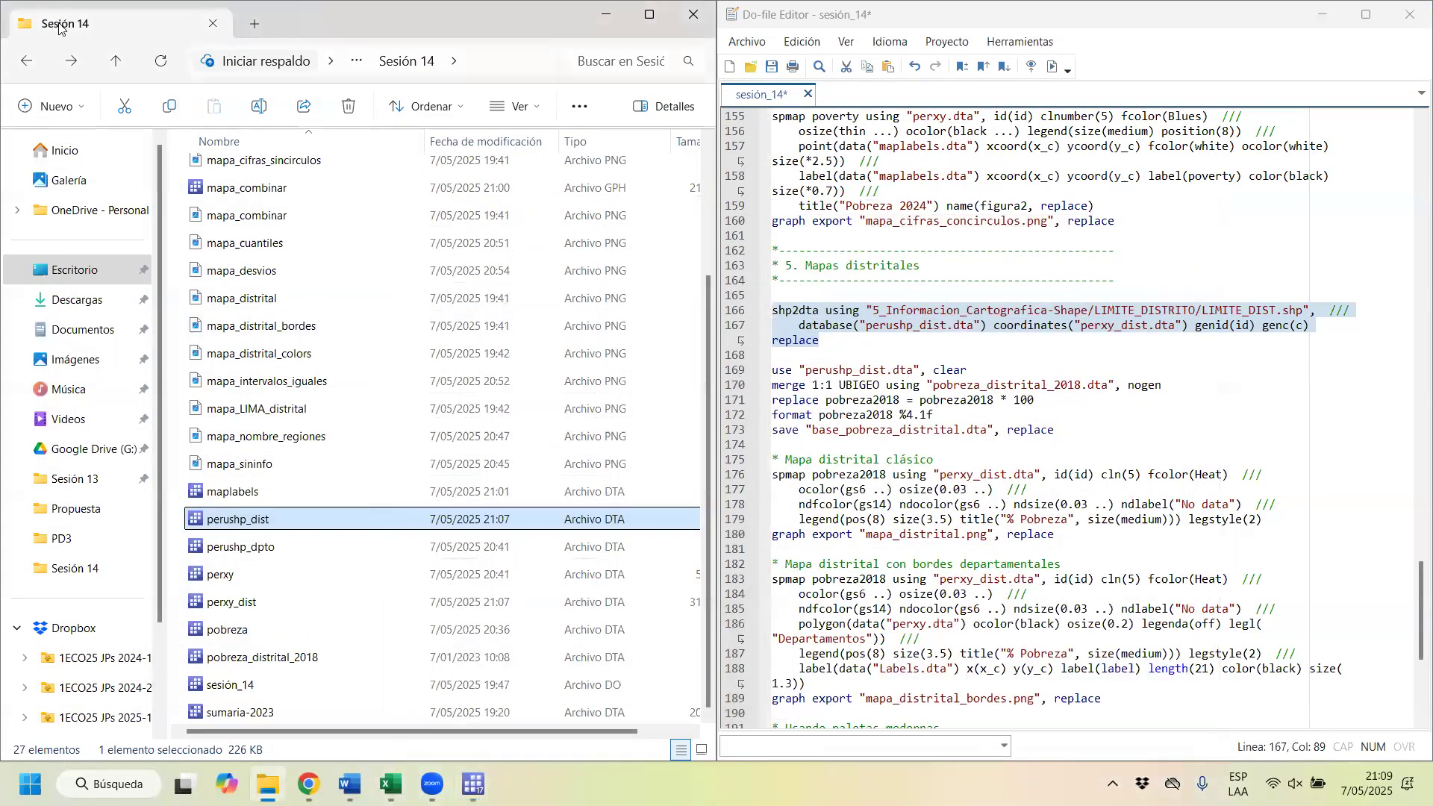
mouse_move(473, 783)
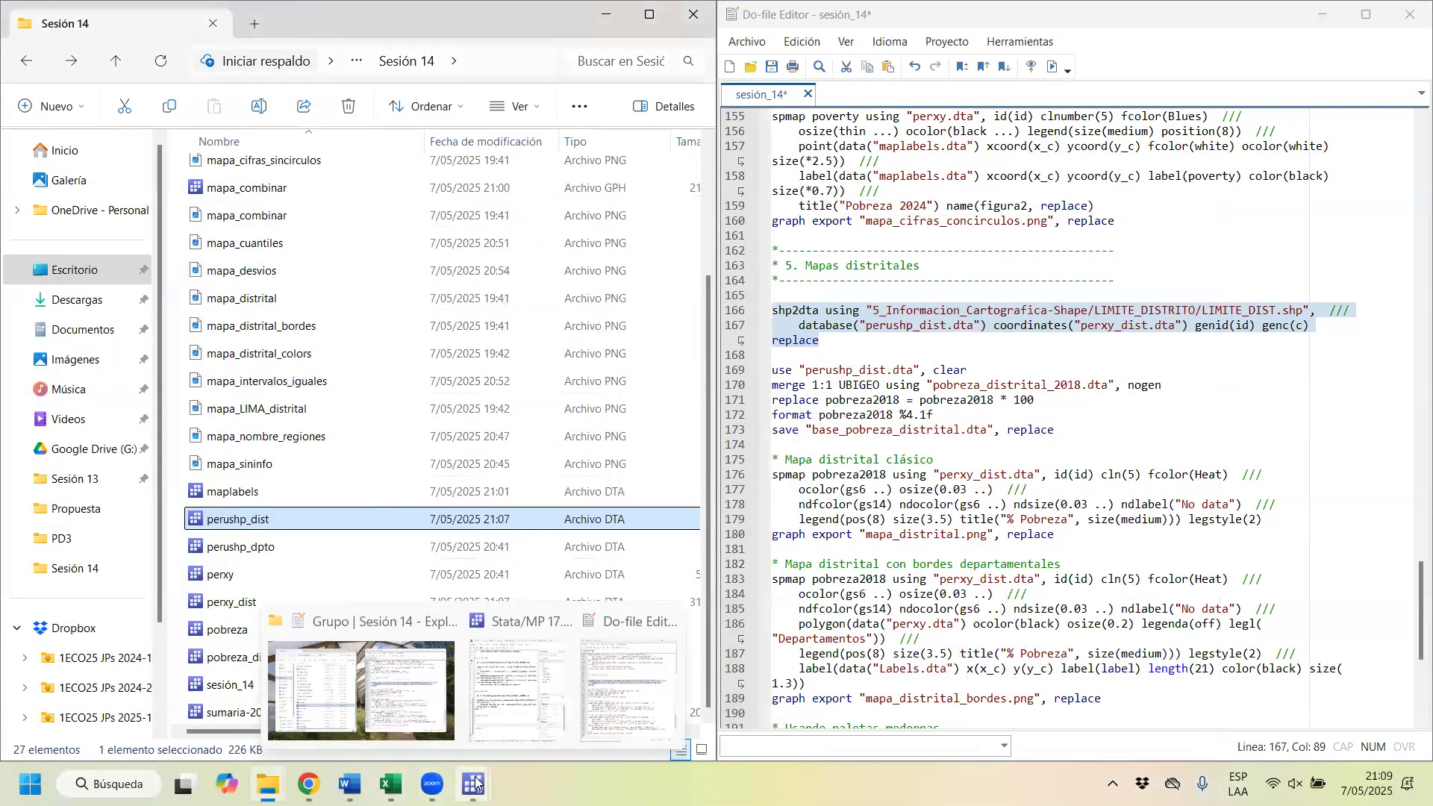
left_click(509, 703)
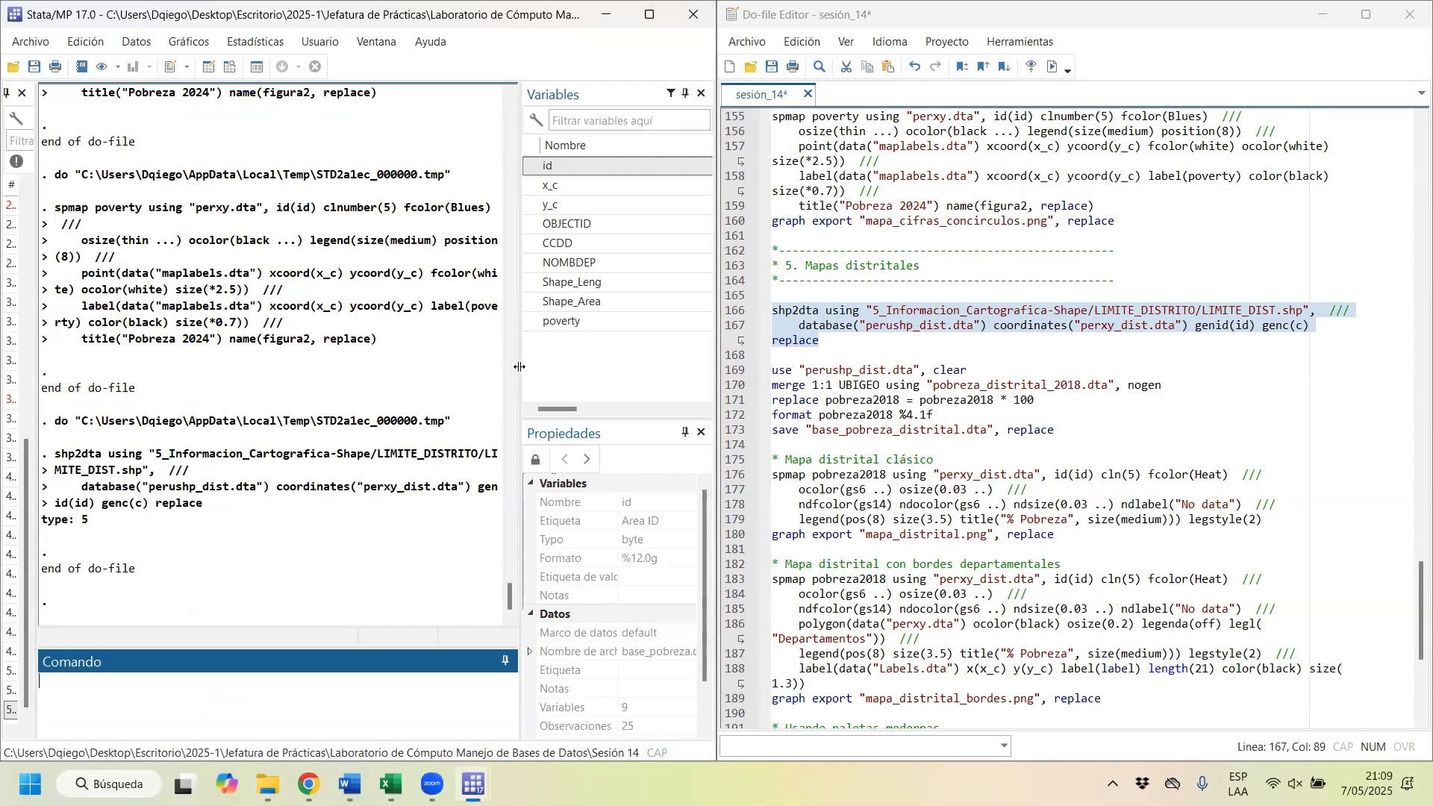
left_click_drag(521, 369, 652, 389)
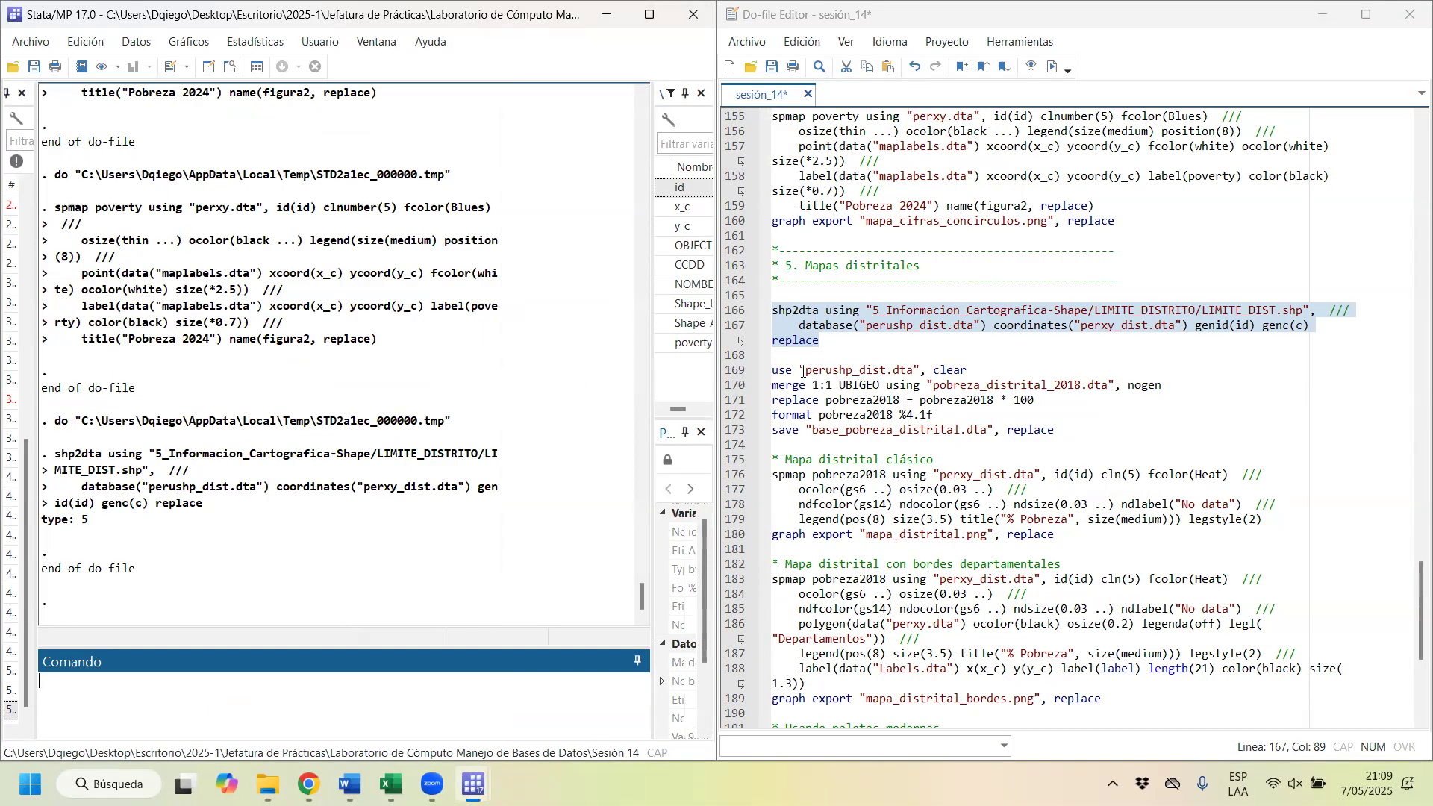
Step: Insert blank lines below the district shp2dta command and start an spmap command there
left_click_drag(791, 370, 920, 371)
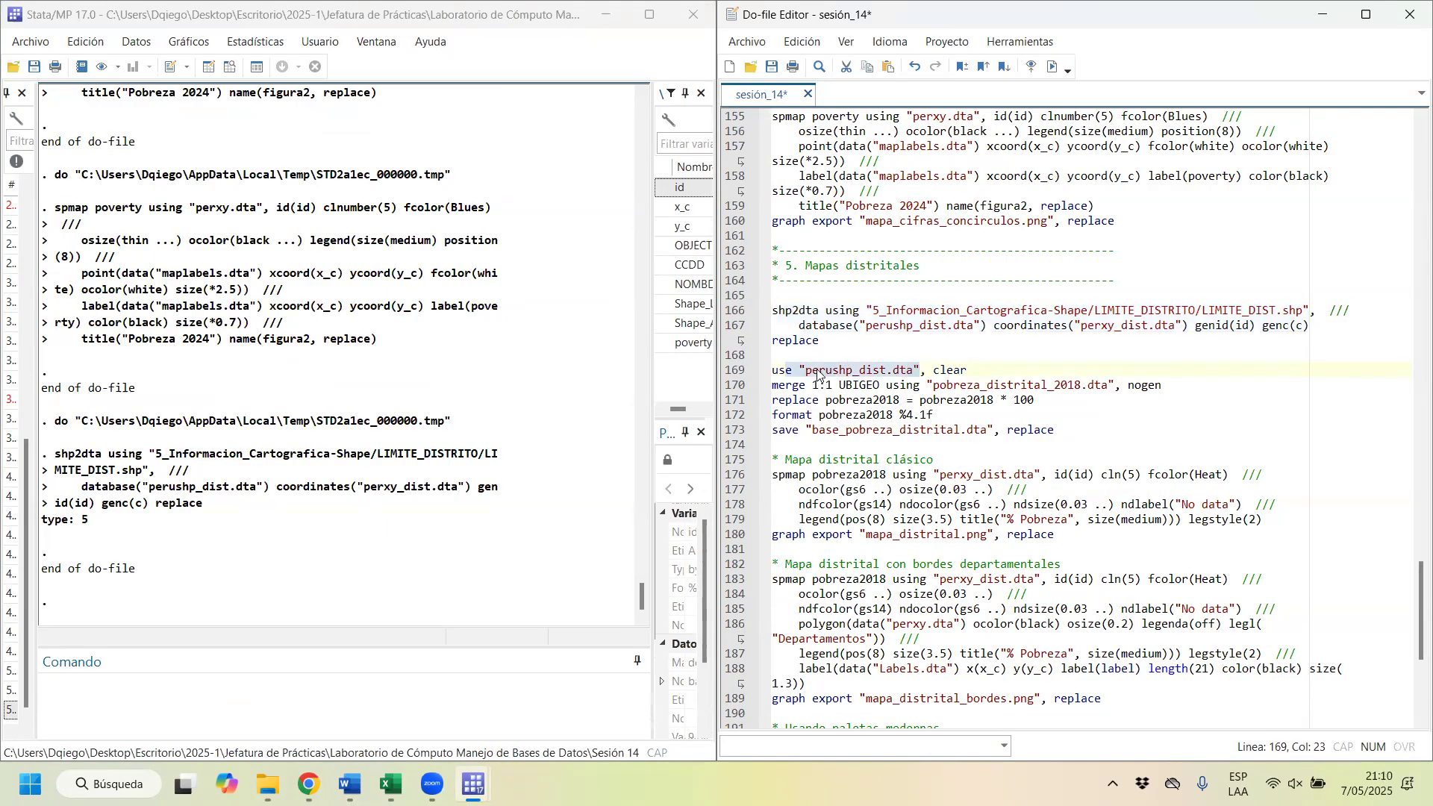
left_click(848, 366)
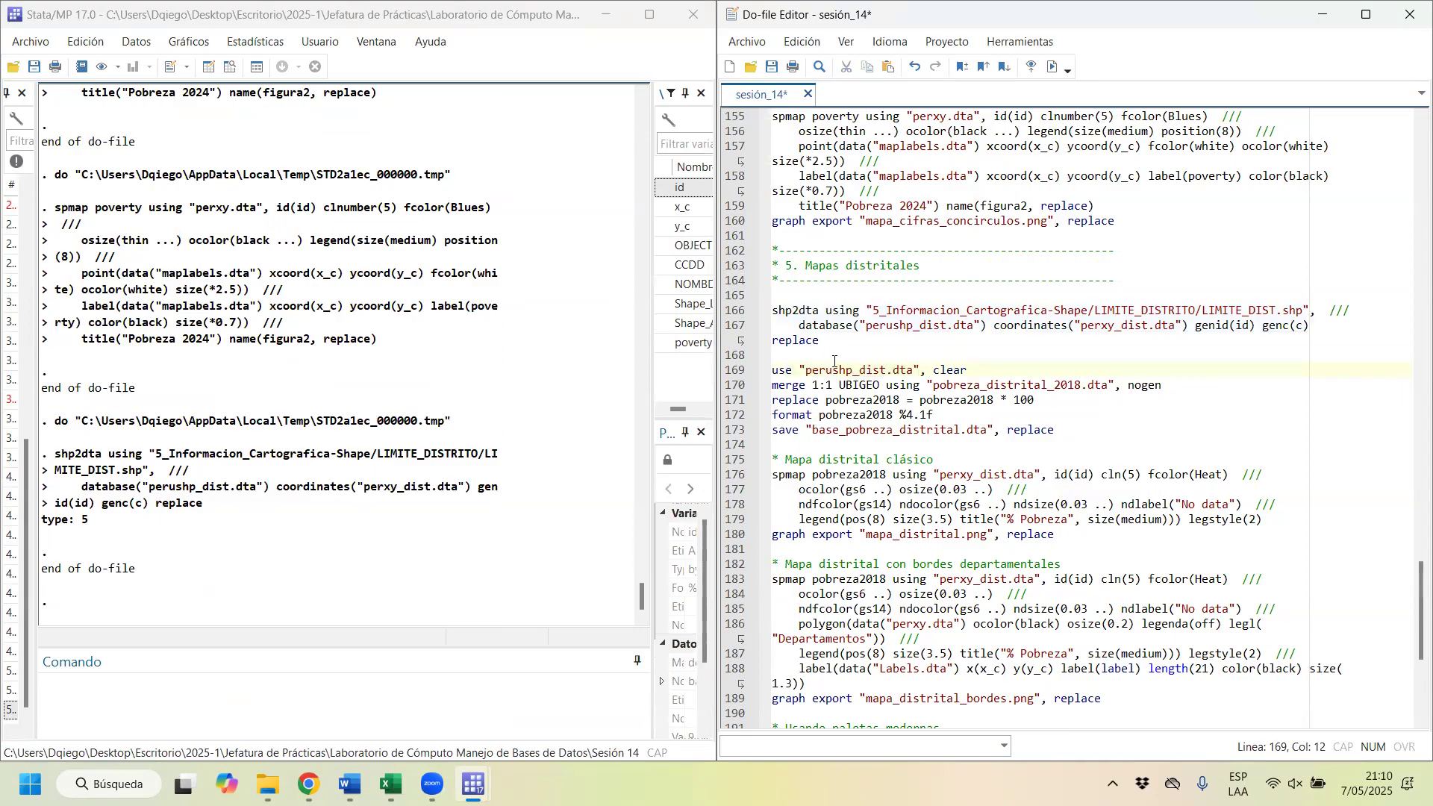
left_click(879, 342)
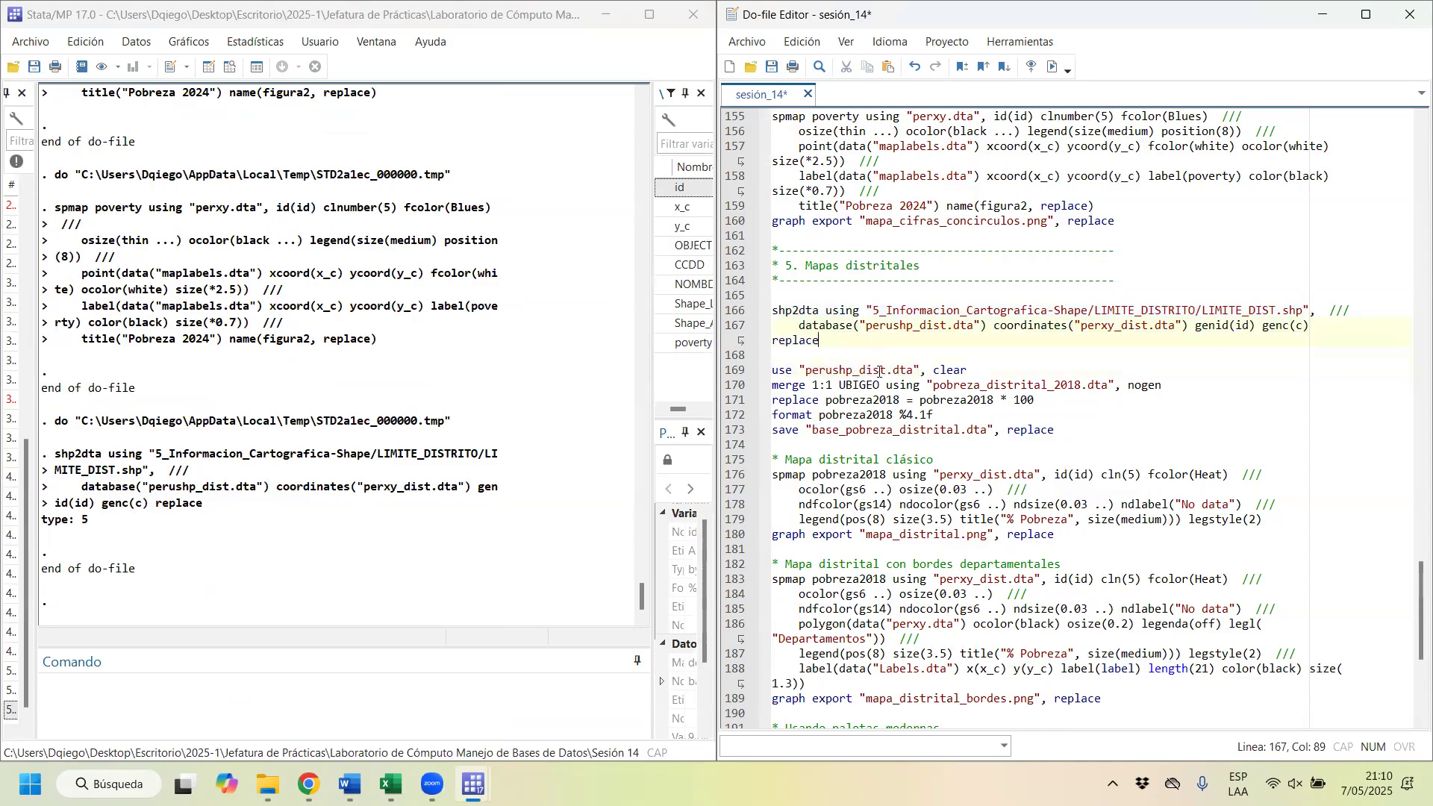
key("Return")
key("Return")
key("Return")
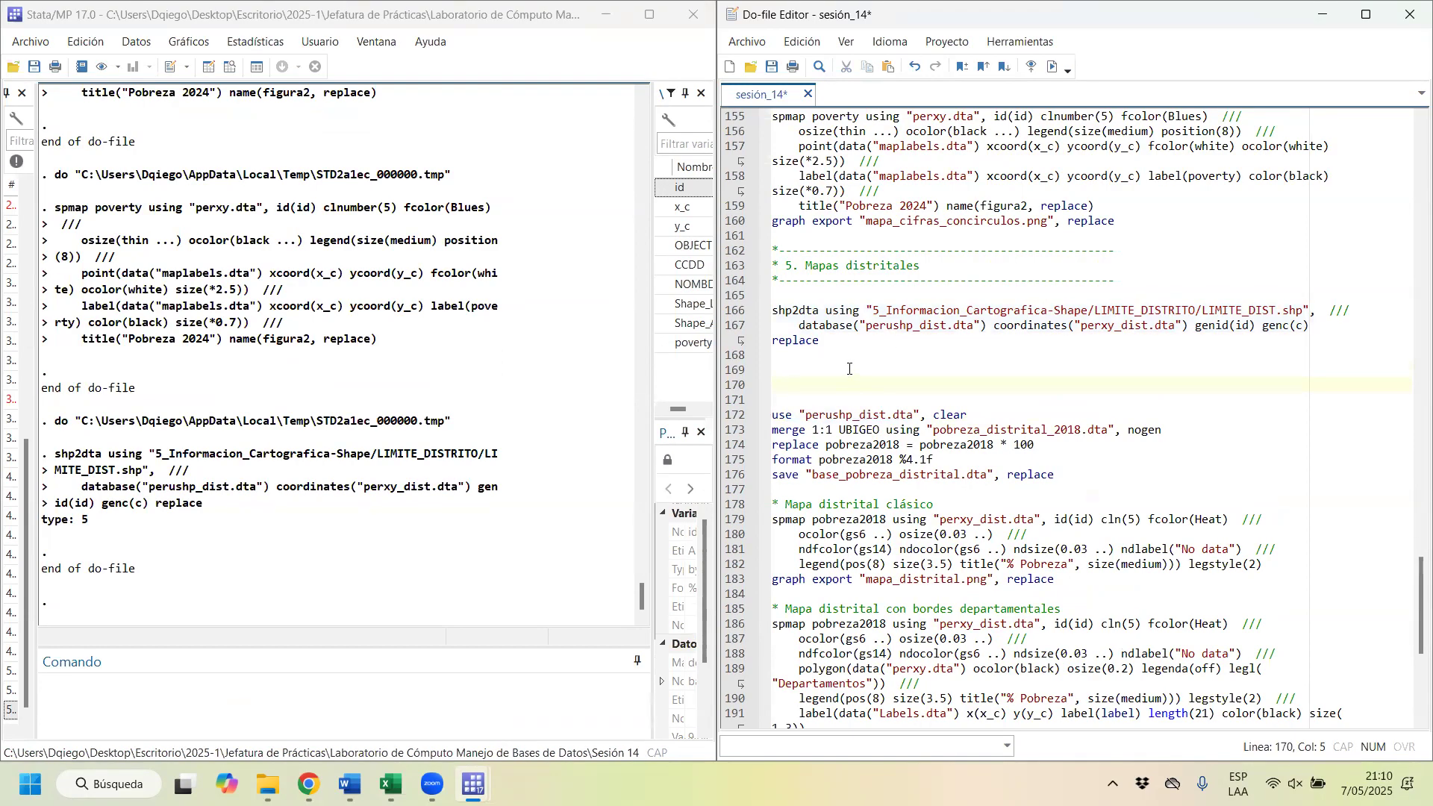
type("spma")
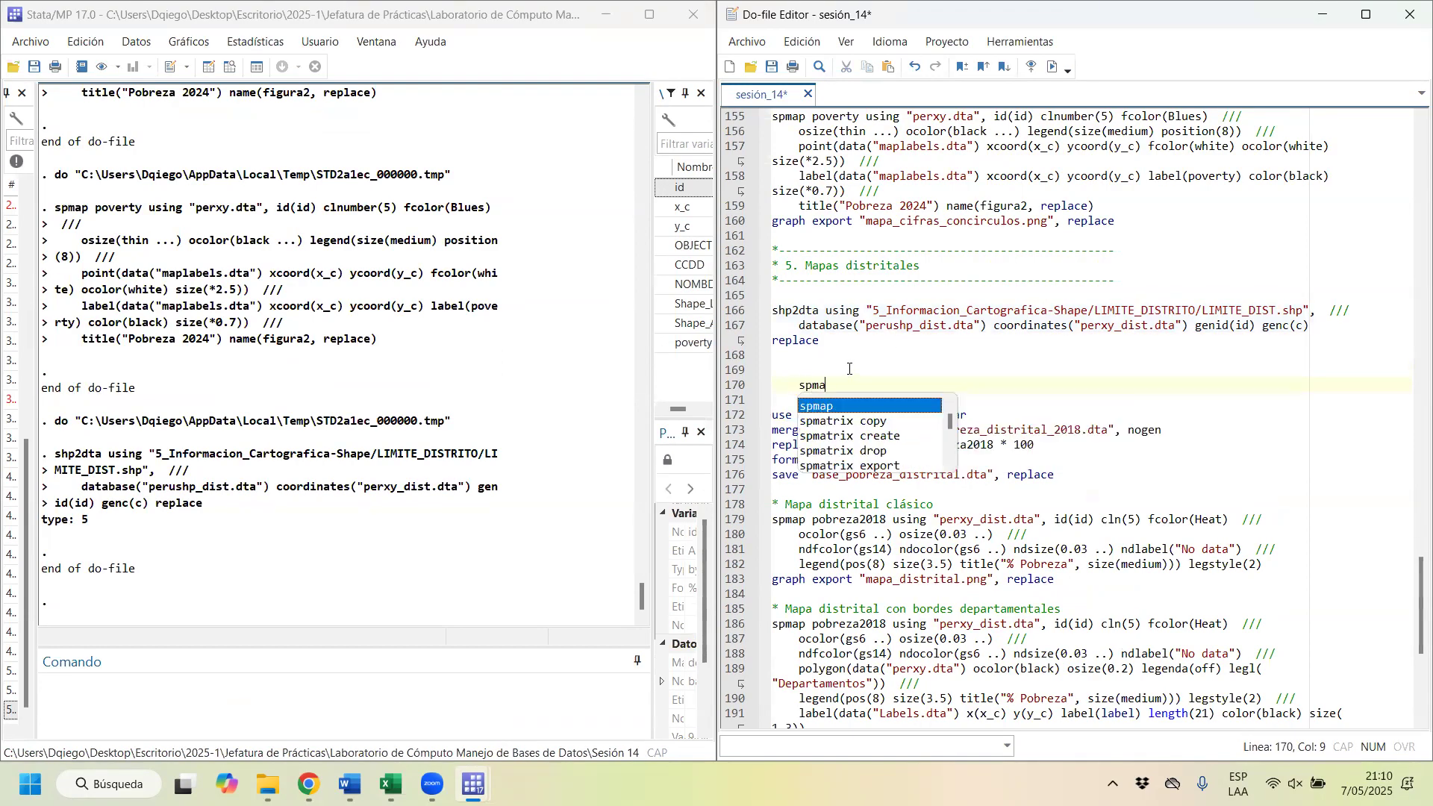
type("p")
key("BackSpace")
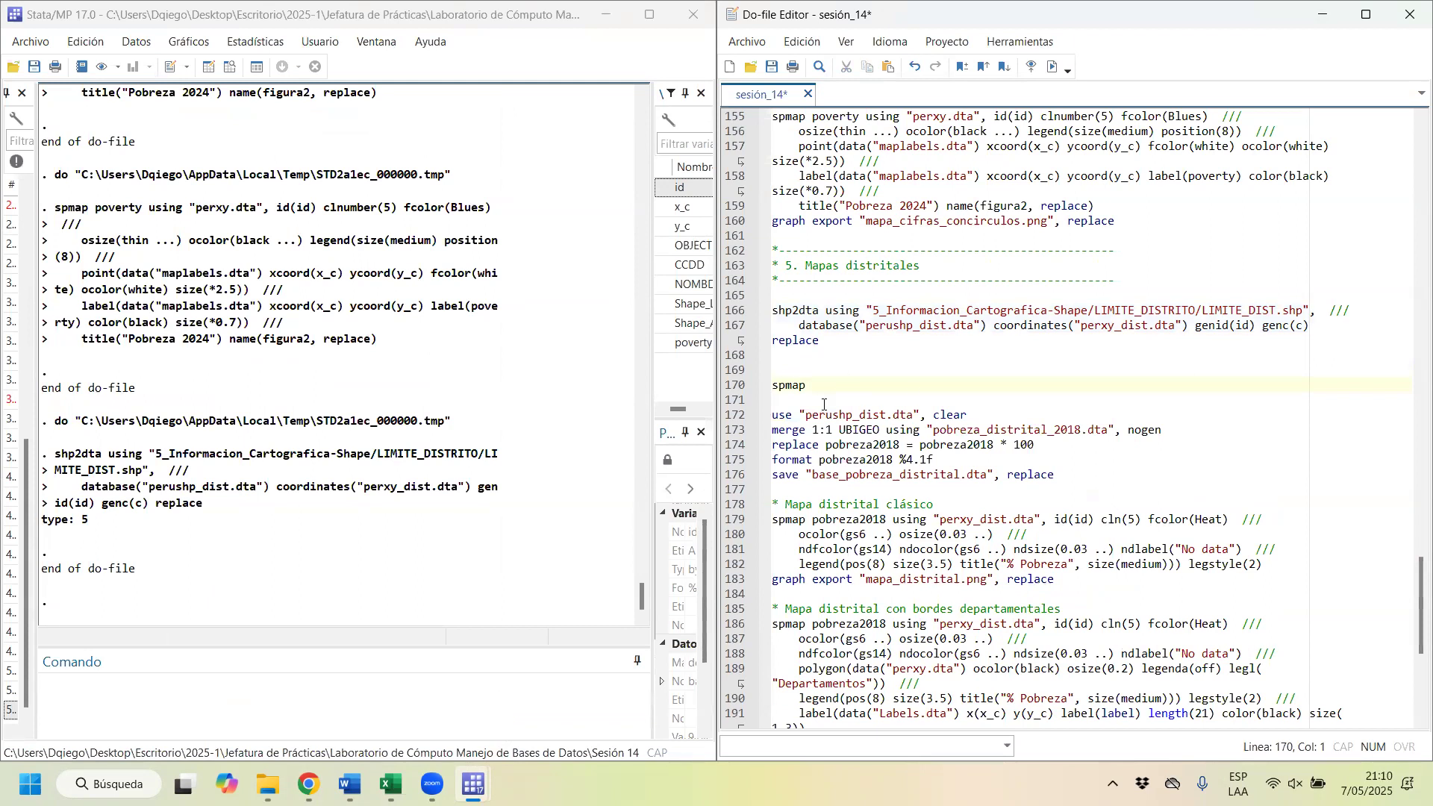
Step: Extend the new spmap command with using "perxy_dist.dta", copying the file name from the classic district map command
left_click(879, 373)
type("using")
left_click_drag(1040, 520, 937, 516)
key("ctrl+c")
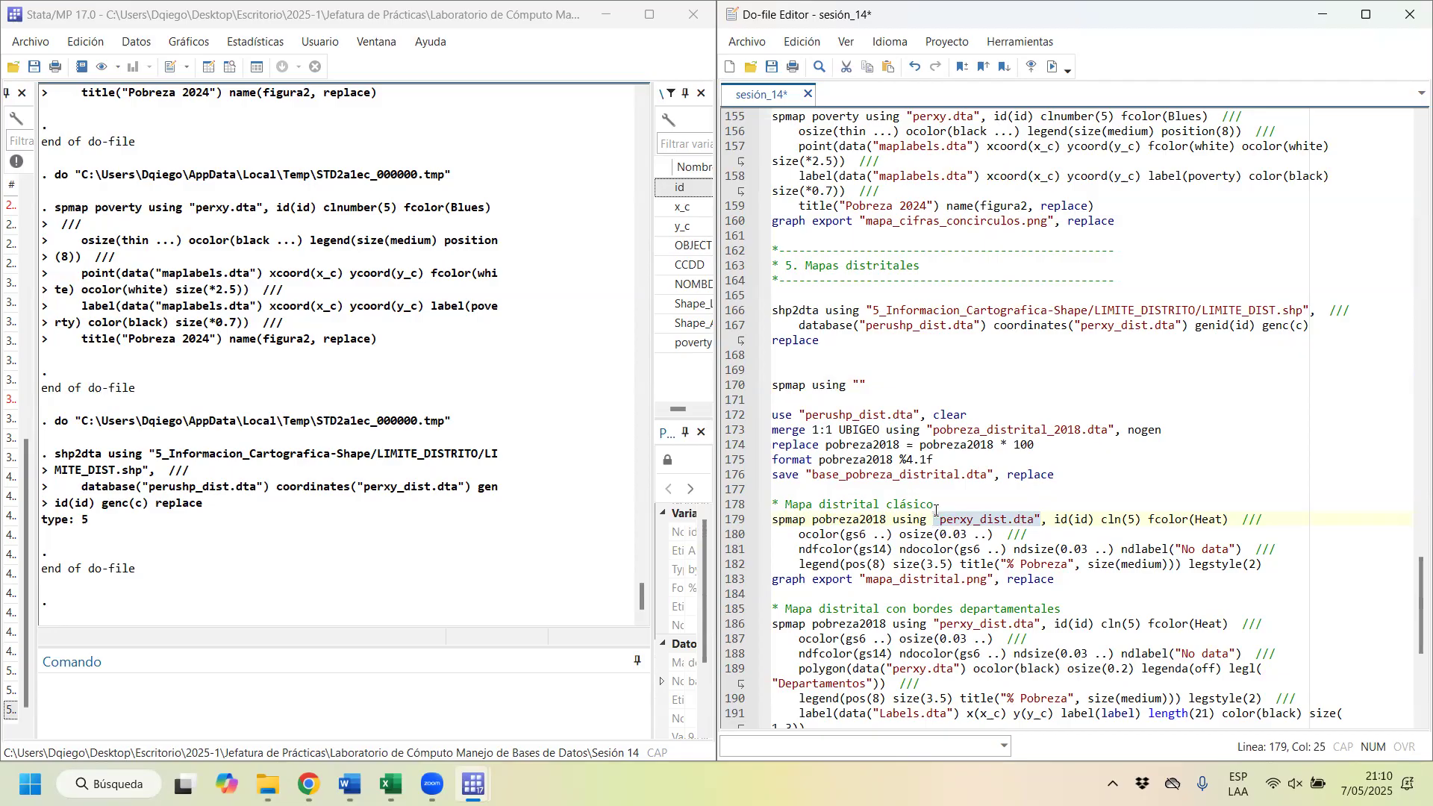
left_click(856, 384)
key("ctrl+v")
key("End")
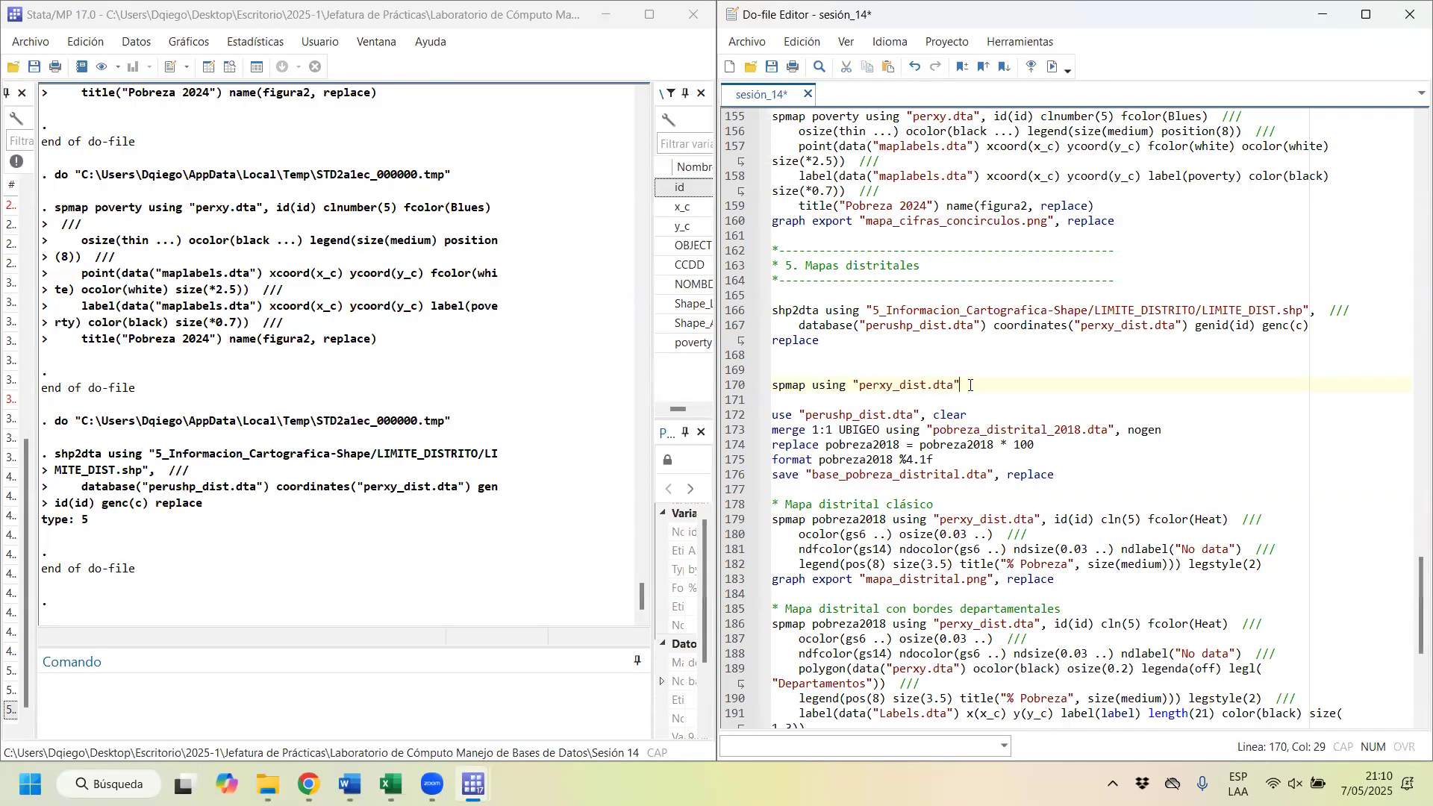
Step: Add the id(id) option to the new spmap command, run it, and view the map enlarged before closing it
type(", id")
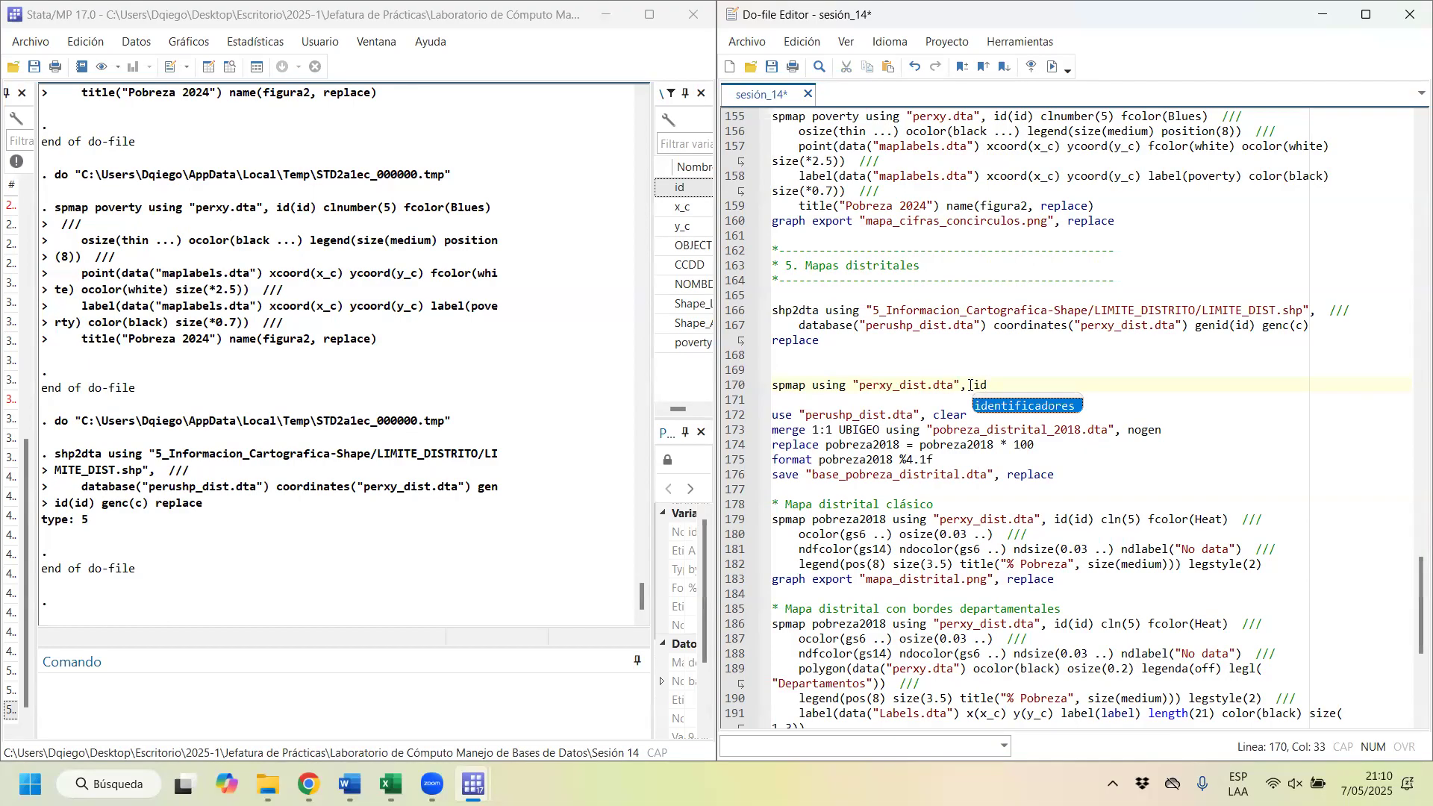
type("()")
type("id")
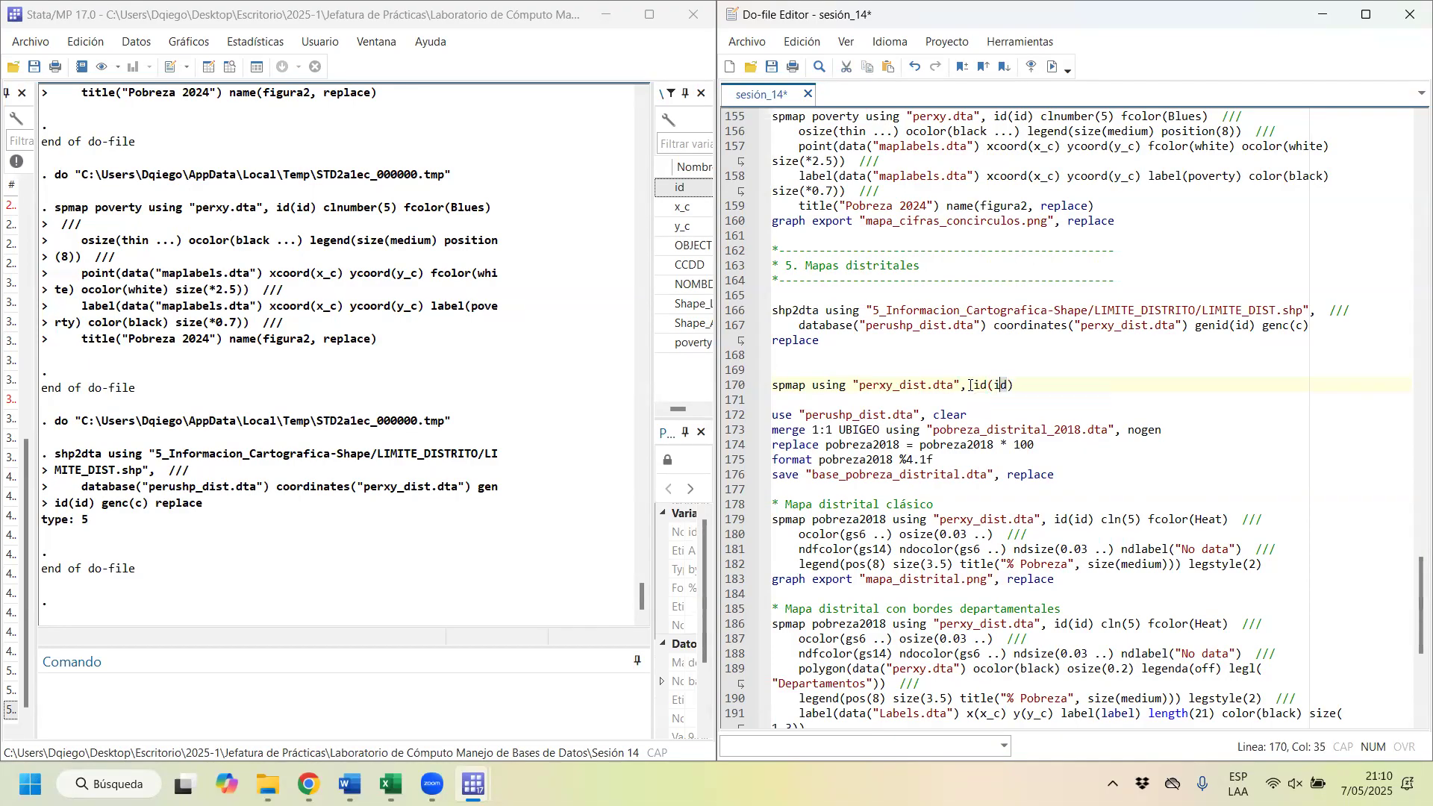
key("ctrl+d")
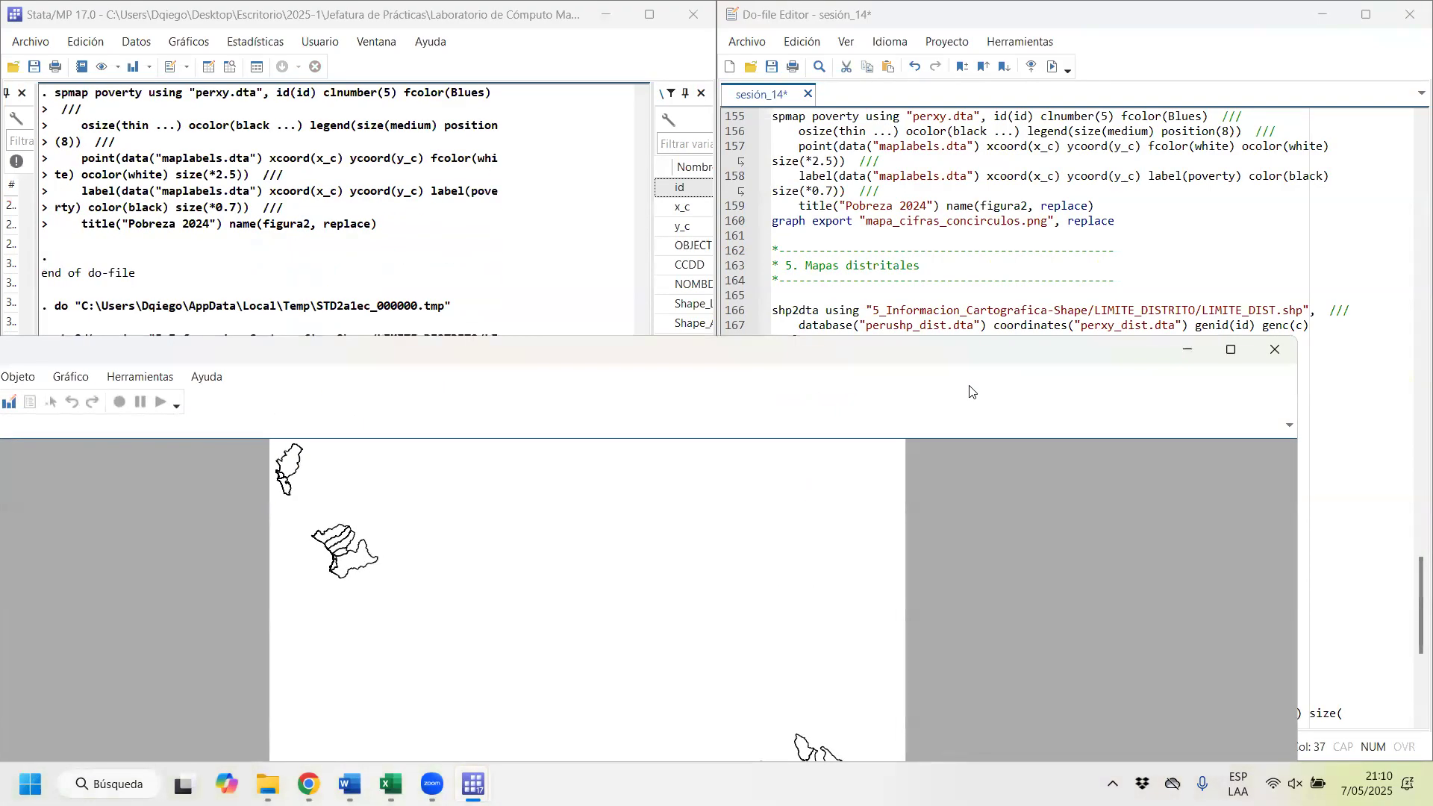
left_click(1231, 349)
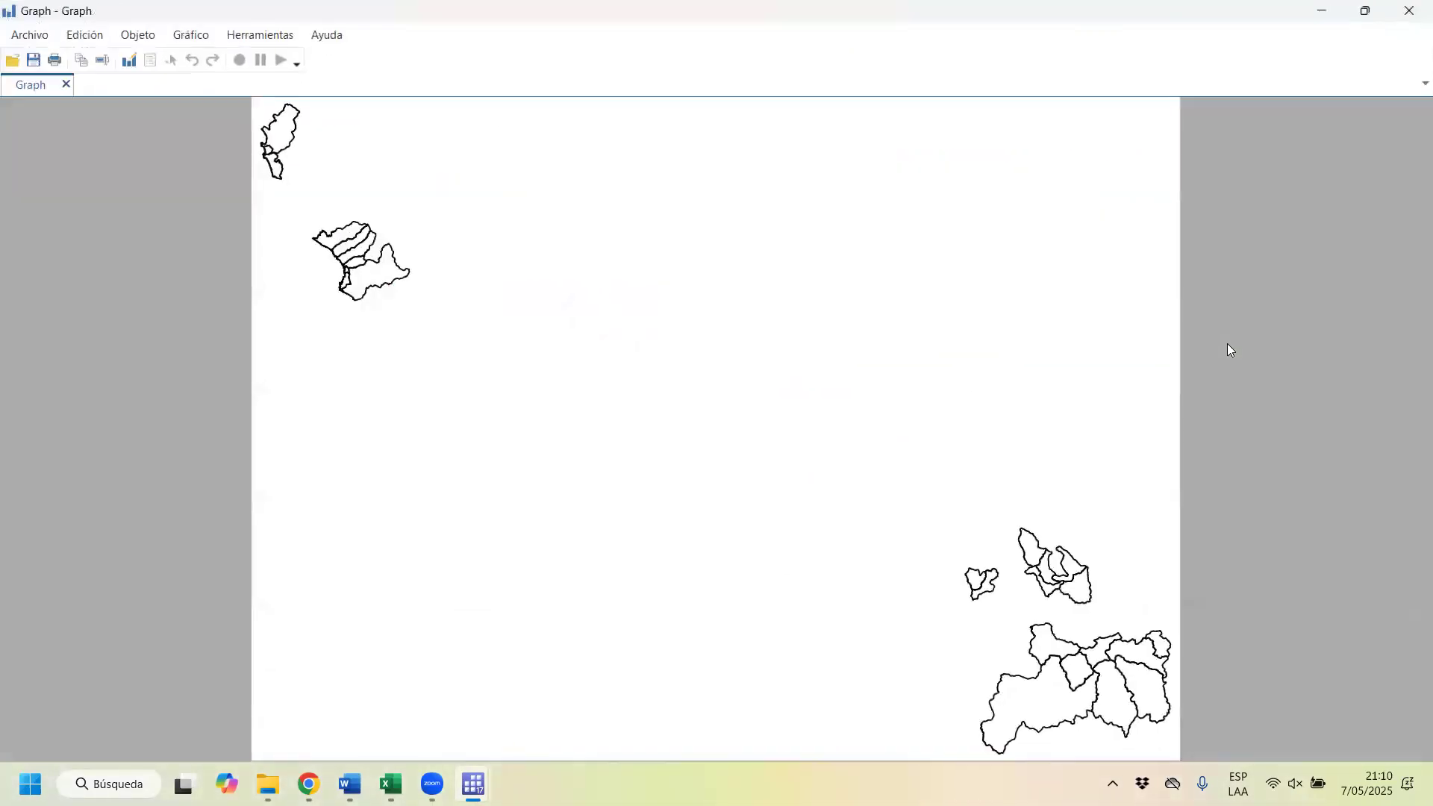
left_click(1409, 10)
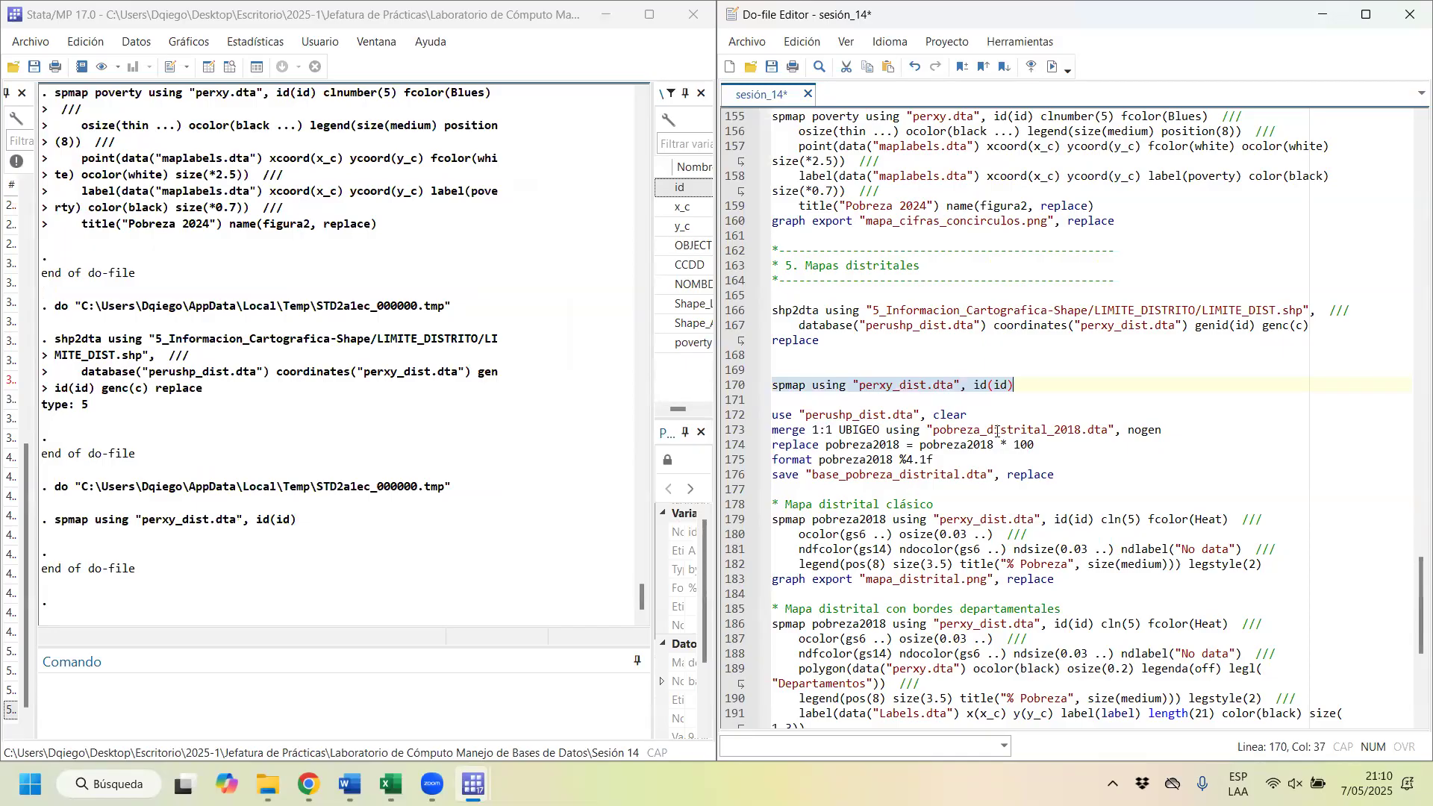
Step: Copy the line use "perushp_dist.dta", clear to the line directly above the new spmap command
left_click(846, 387)
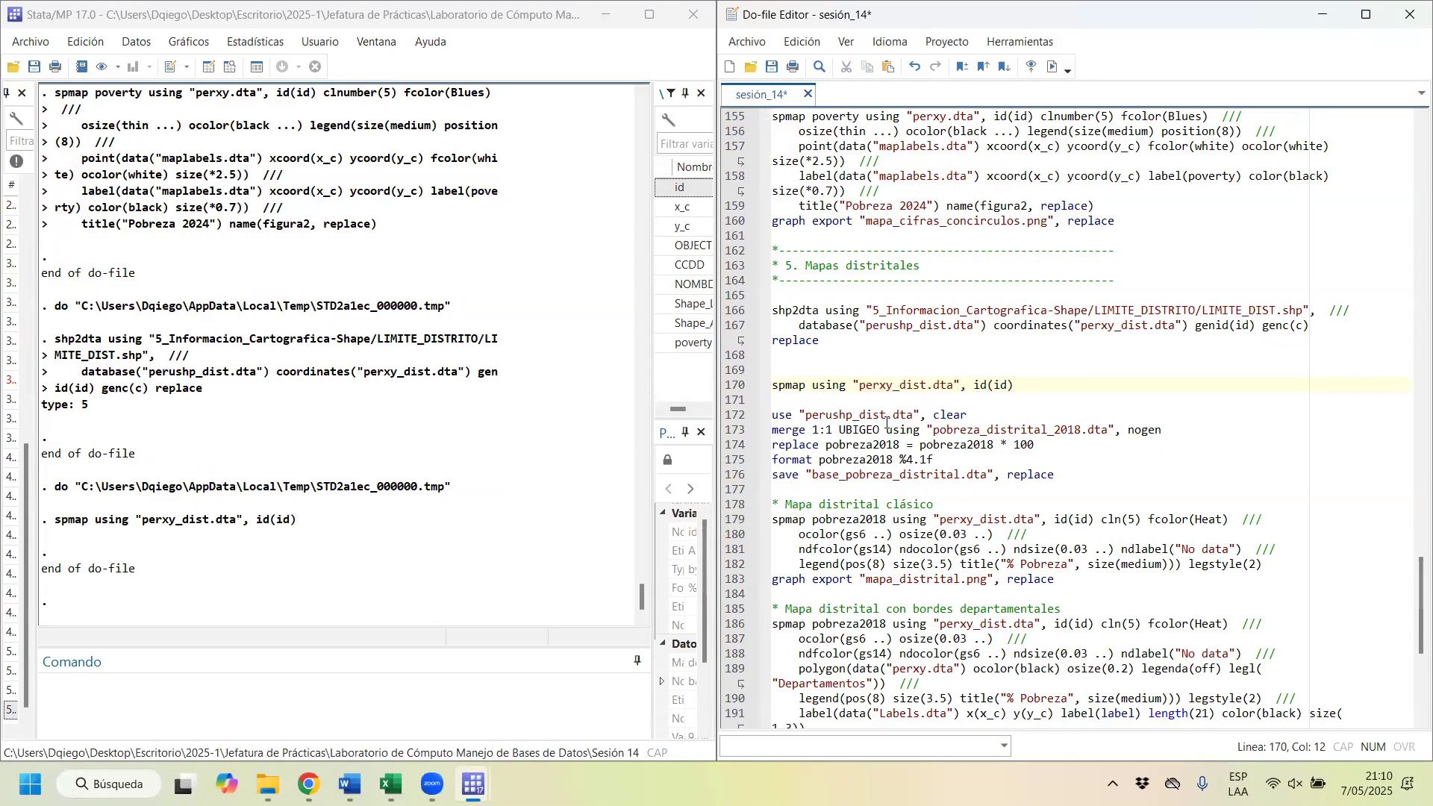
left_click_drag(980, 412, 757, 416)
key("ctrl+c")
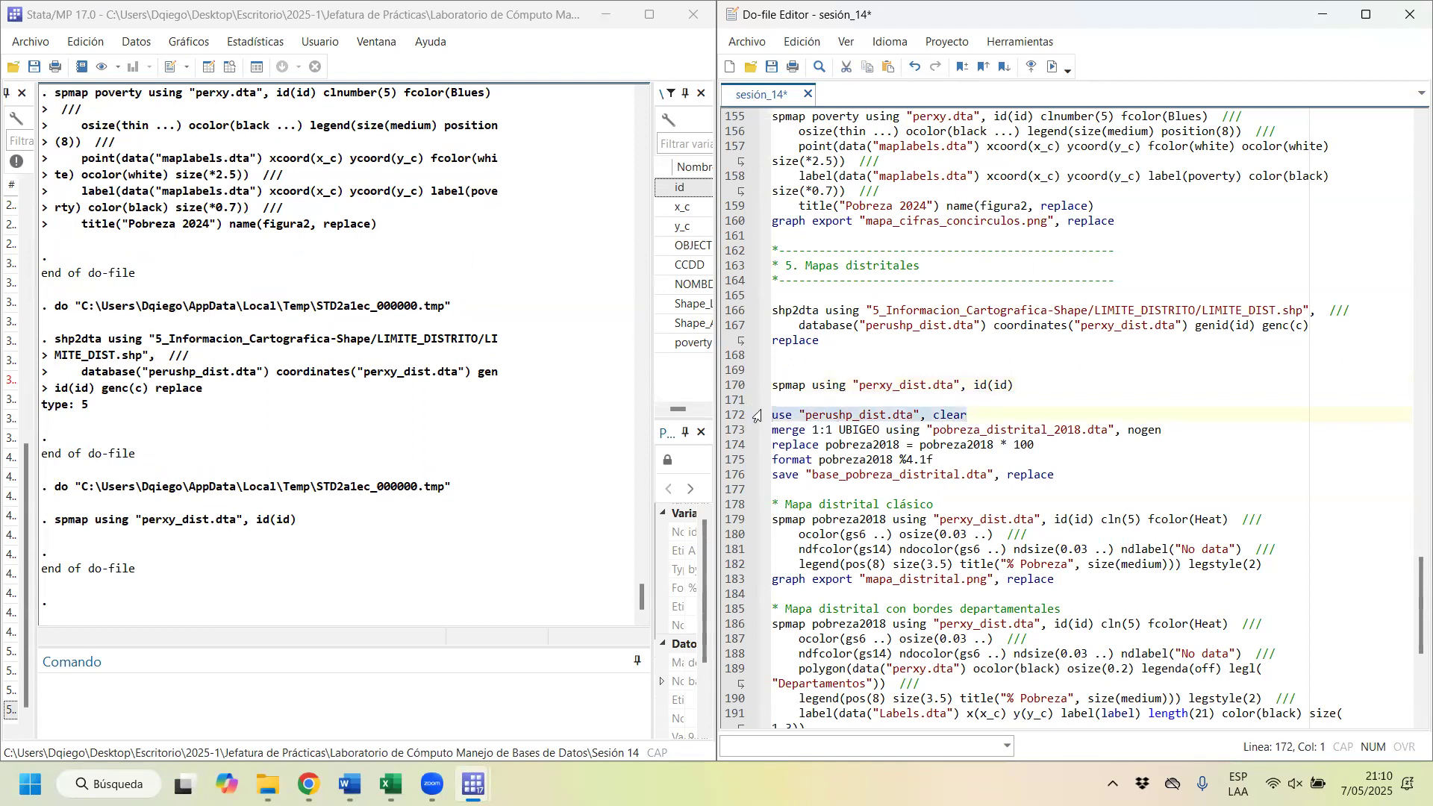
left_click(812, 371)
key("ctrl+v")
key("Home")
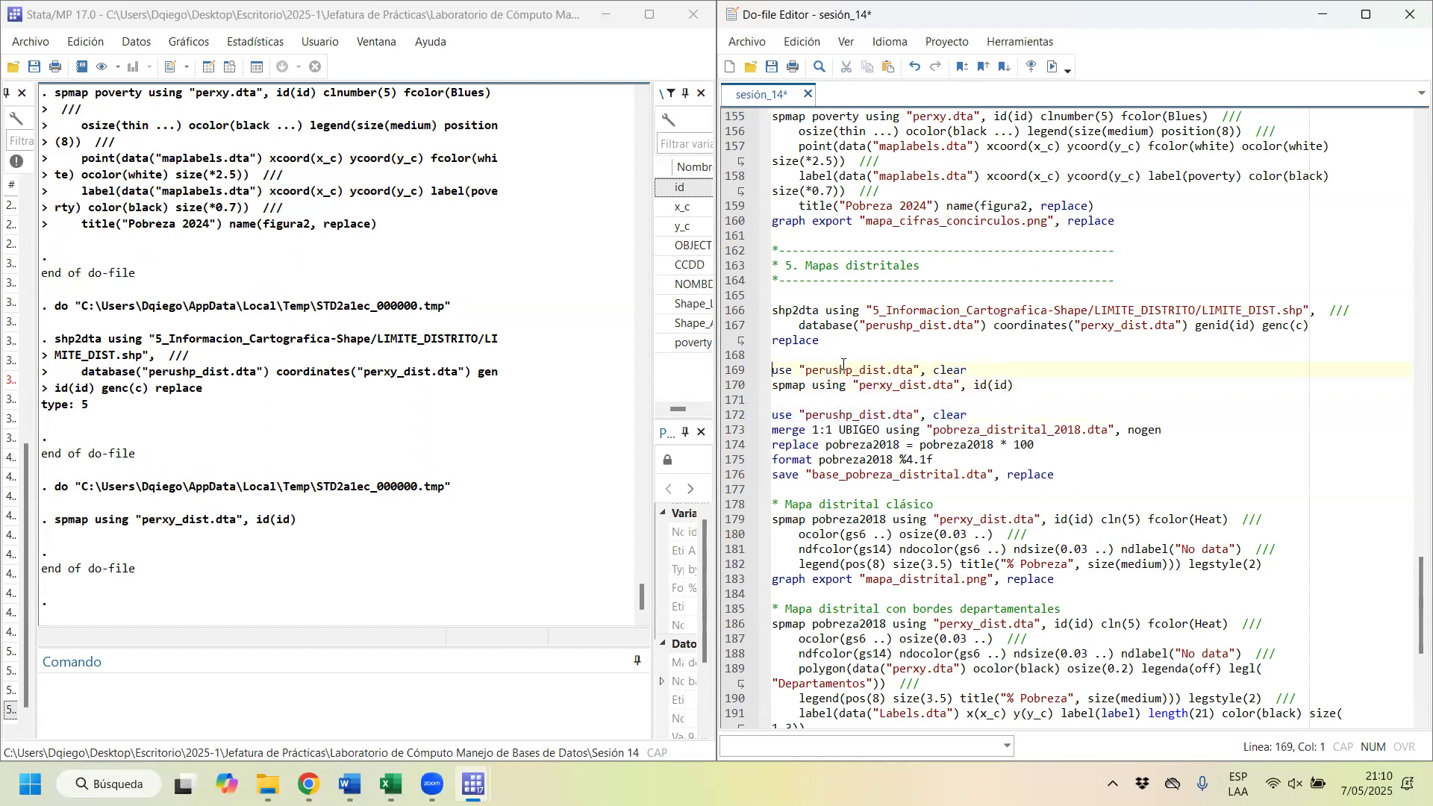
Step: Run the use and spmap lines together to draw the district map of Peru, and close the graph after viewing it
key("shift+Down")
key("shift+End")
key("ctrl+d")
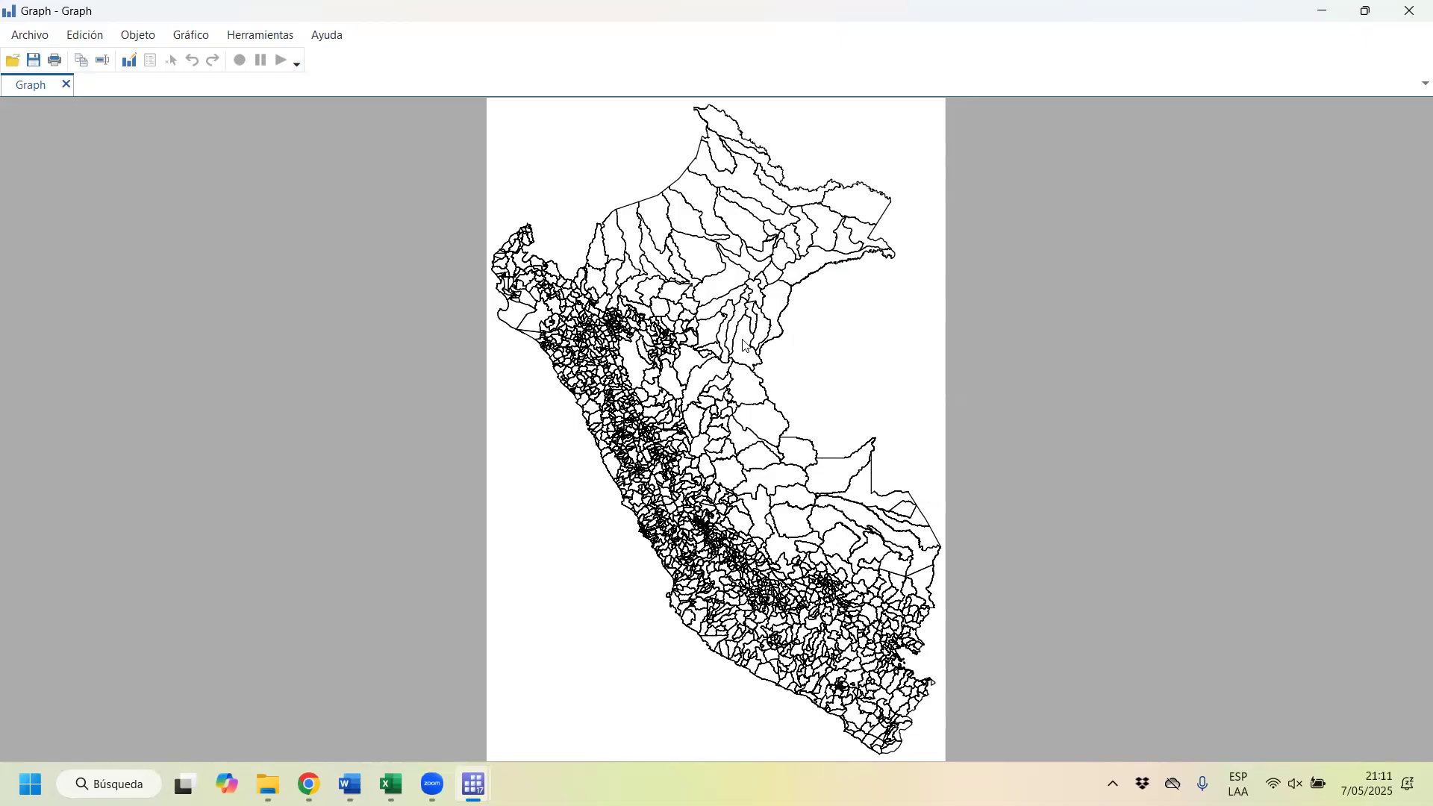
left_click(1410, 8)
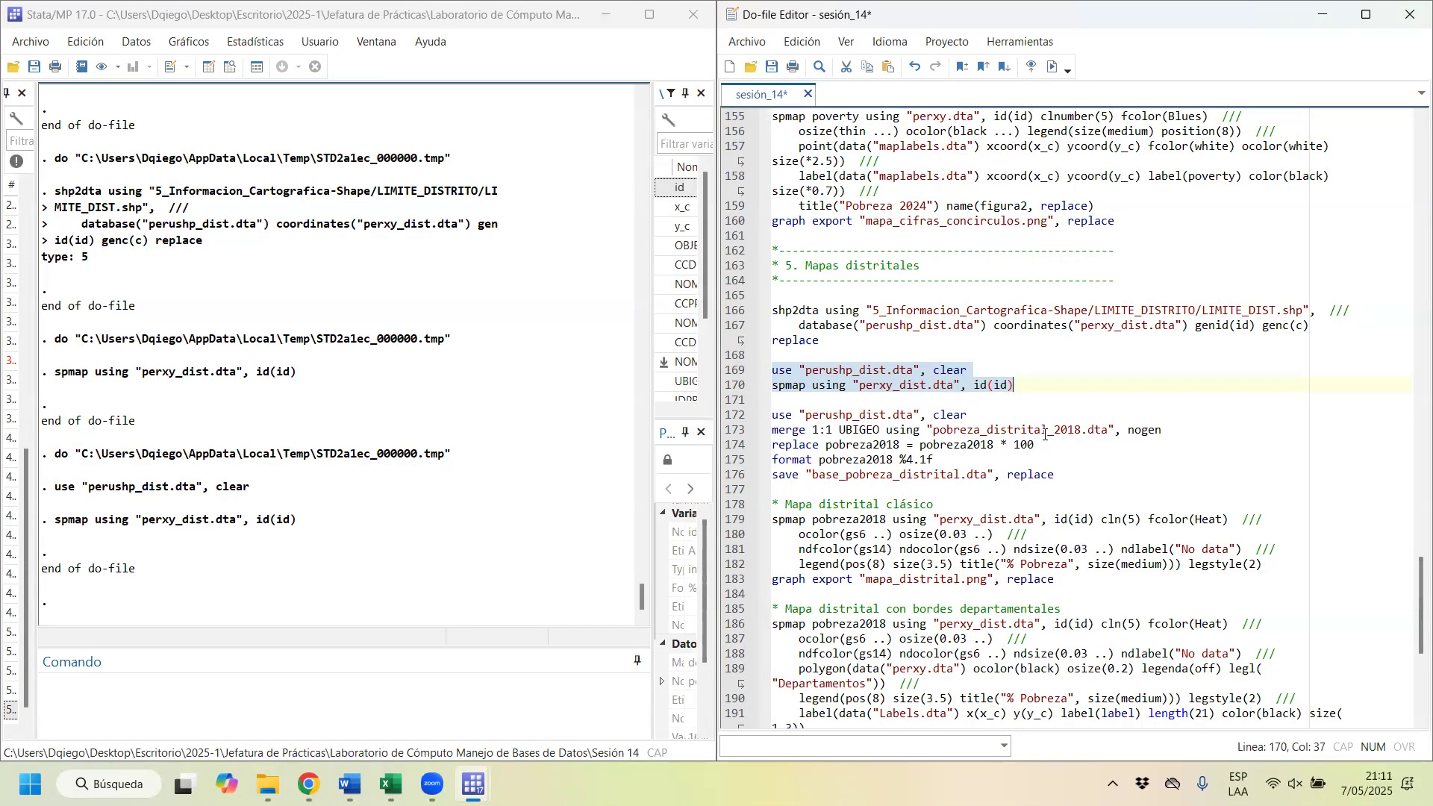
Step: Highlight pobreza_distrital_2018 in the merge command and open that data file from the Sesión 14 folder
left_click_drag(932, 430, 1051, 429)
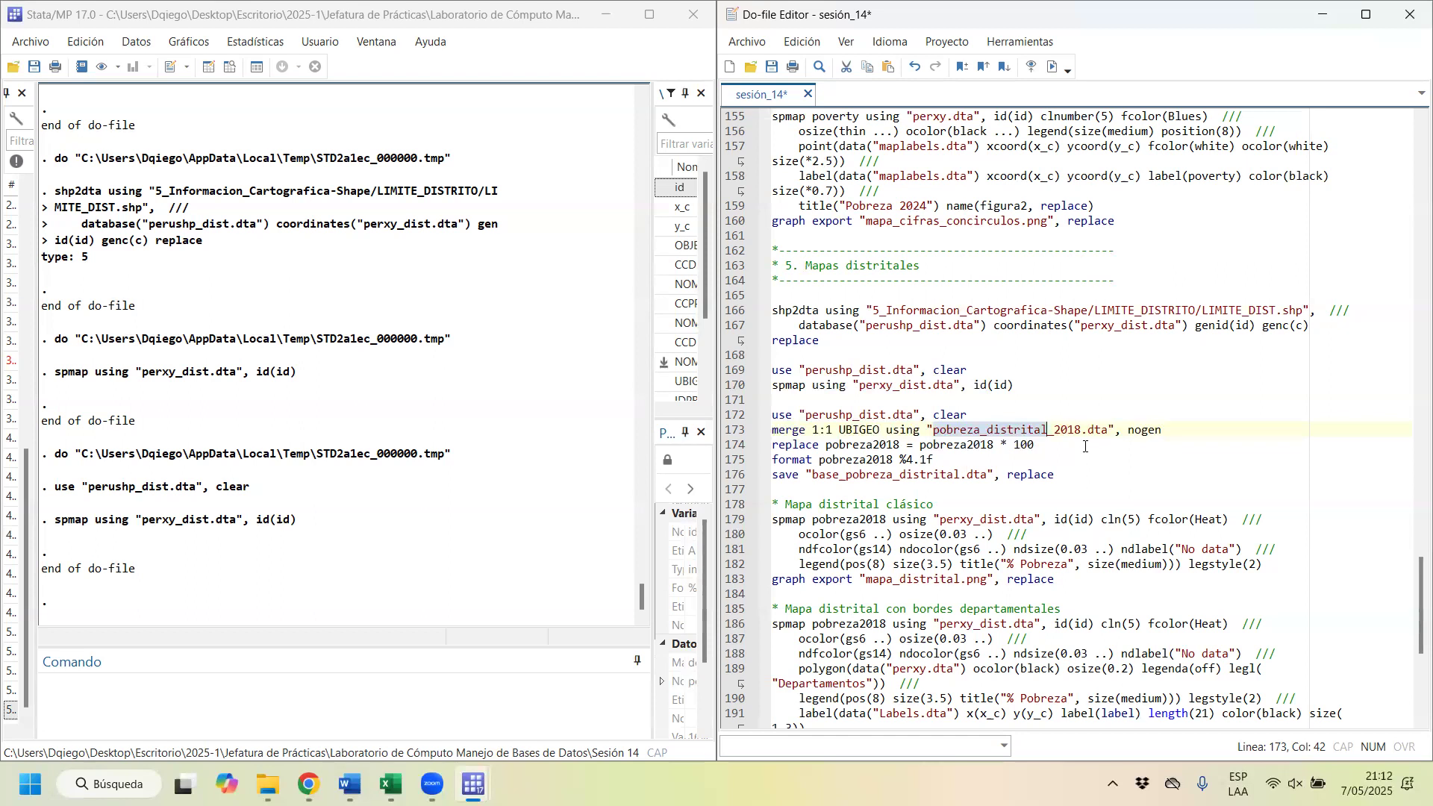
left_click_drag(1077, 431, 935, 427)
mouse_move(265, 783)
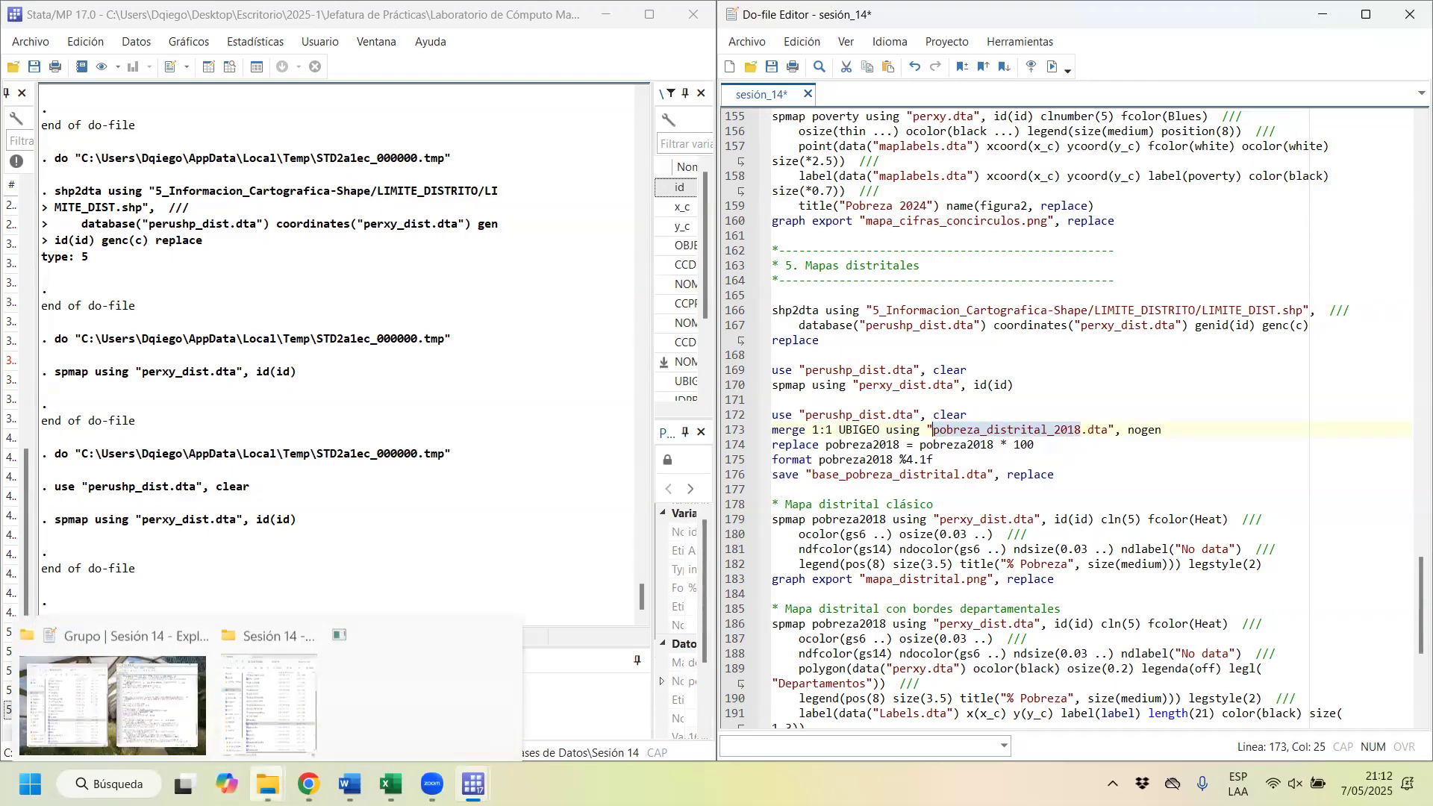
left_click(304, 686)
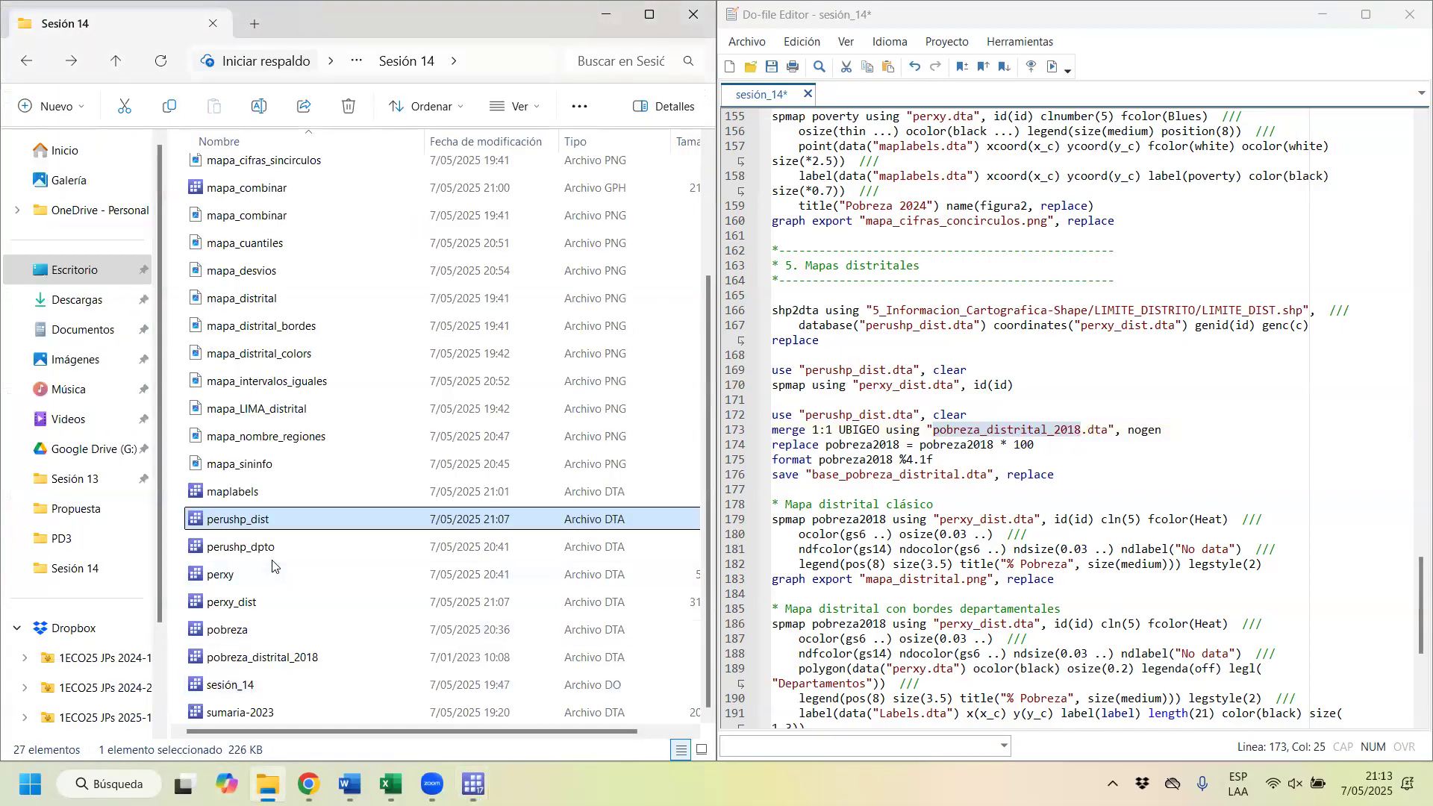
scroll(314, 627, "up", 3)
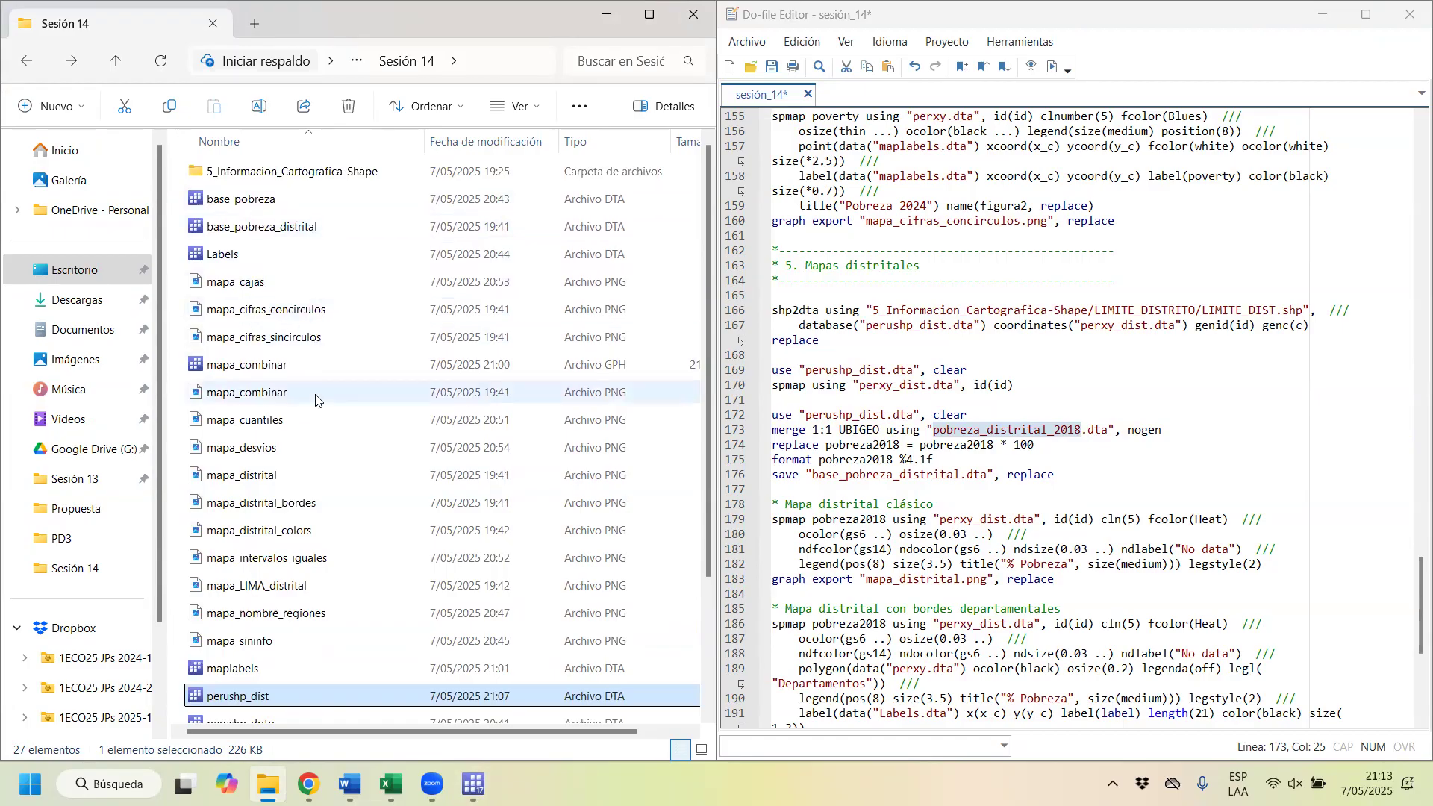
scroll(314, 401, "down", 2)
left_click(304, 664)
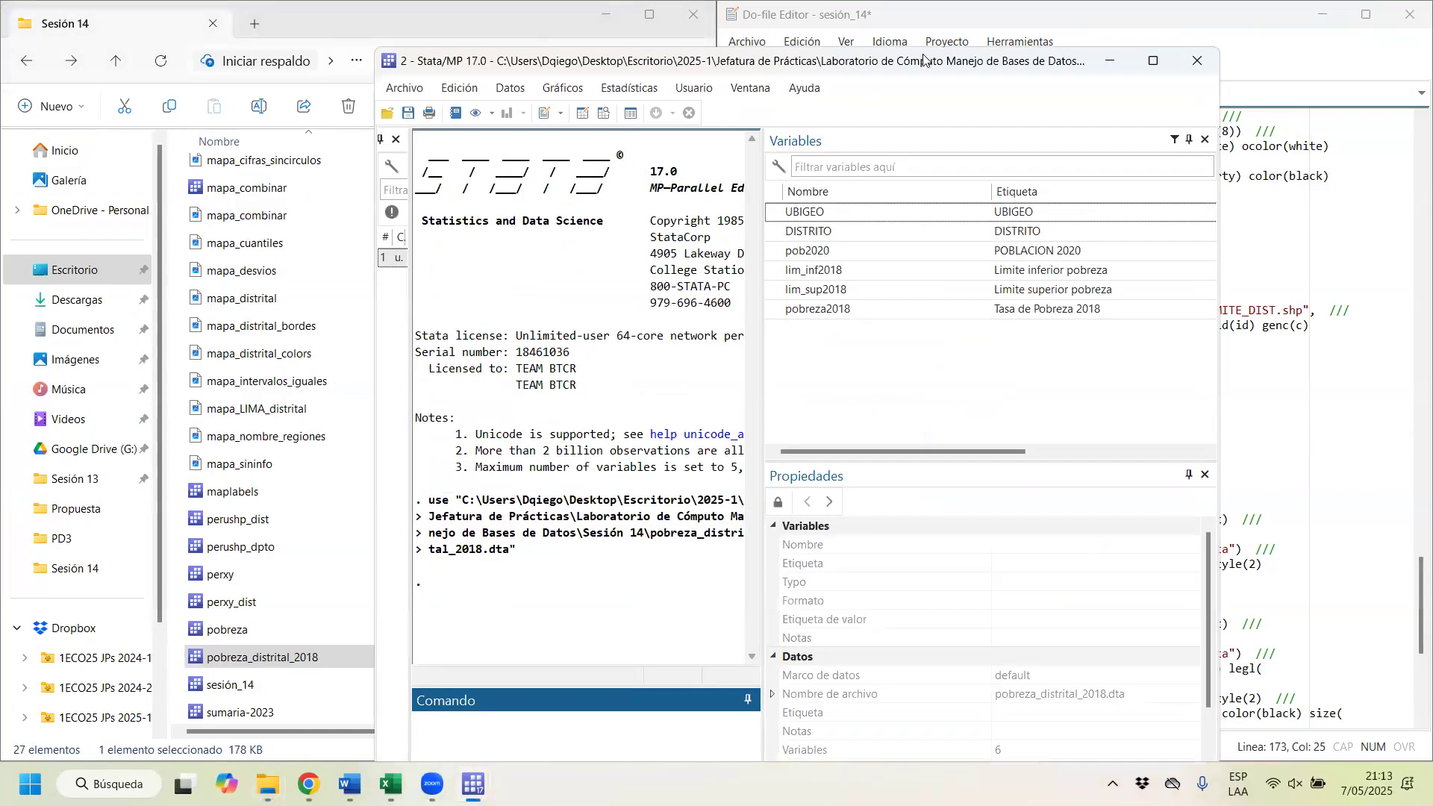
Step: Browse the pobreza_distrital_2018 records in the data editor and examine the pobreza2018 column
left_click(572, 176)
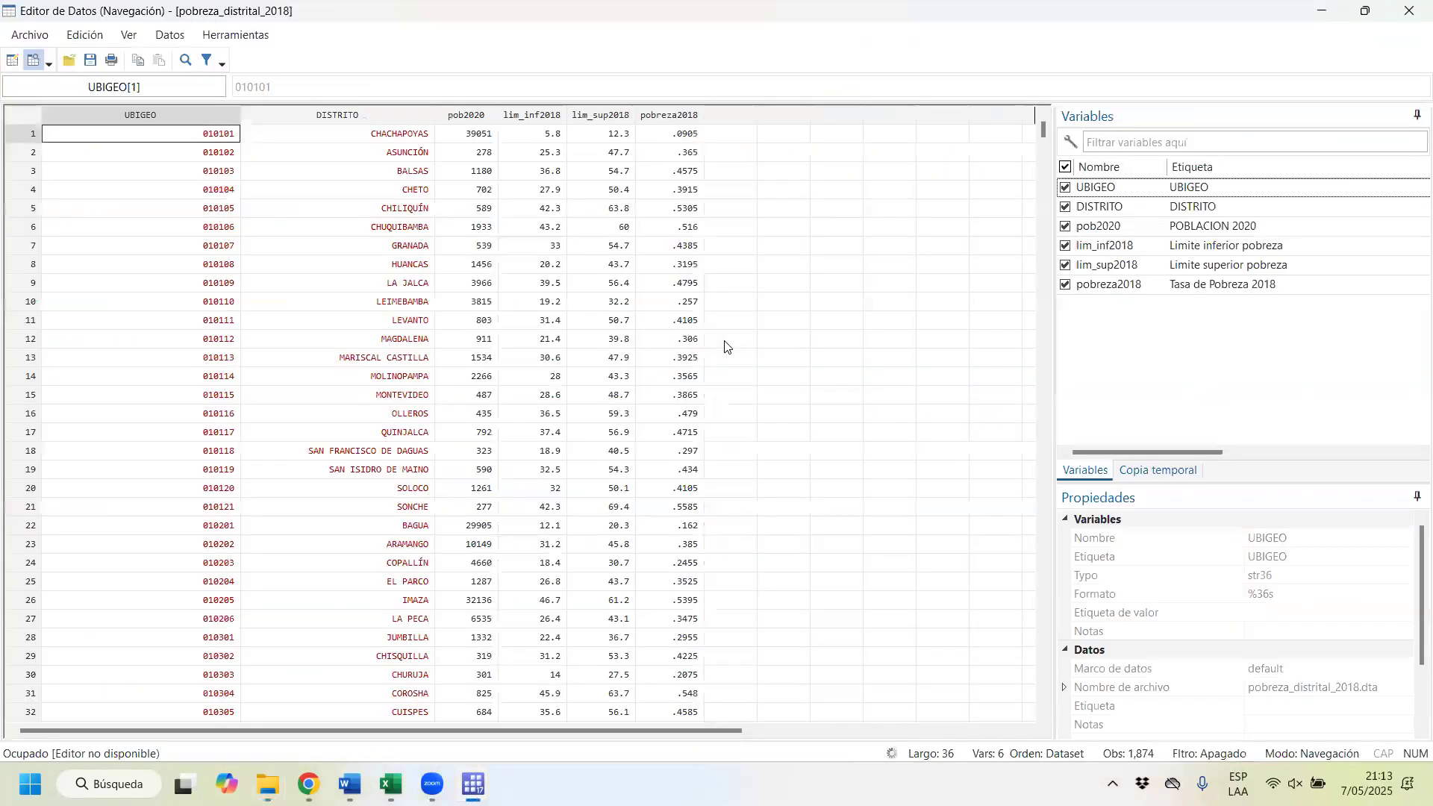
scroll(647, 272, "down", 3)
scroll(550, 189, "up", 3)
left_click(690, 191)
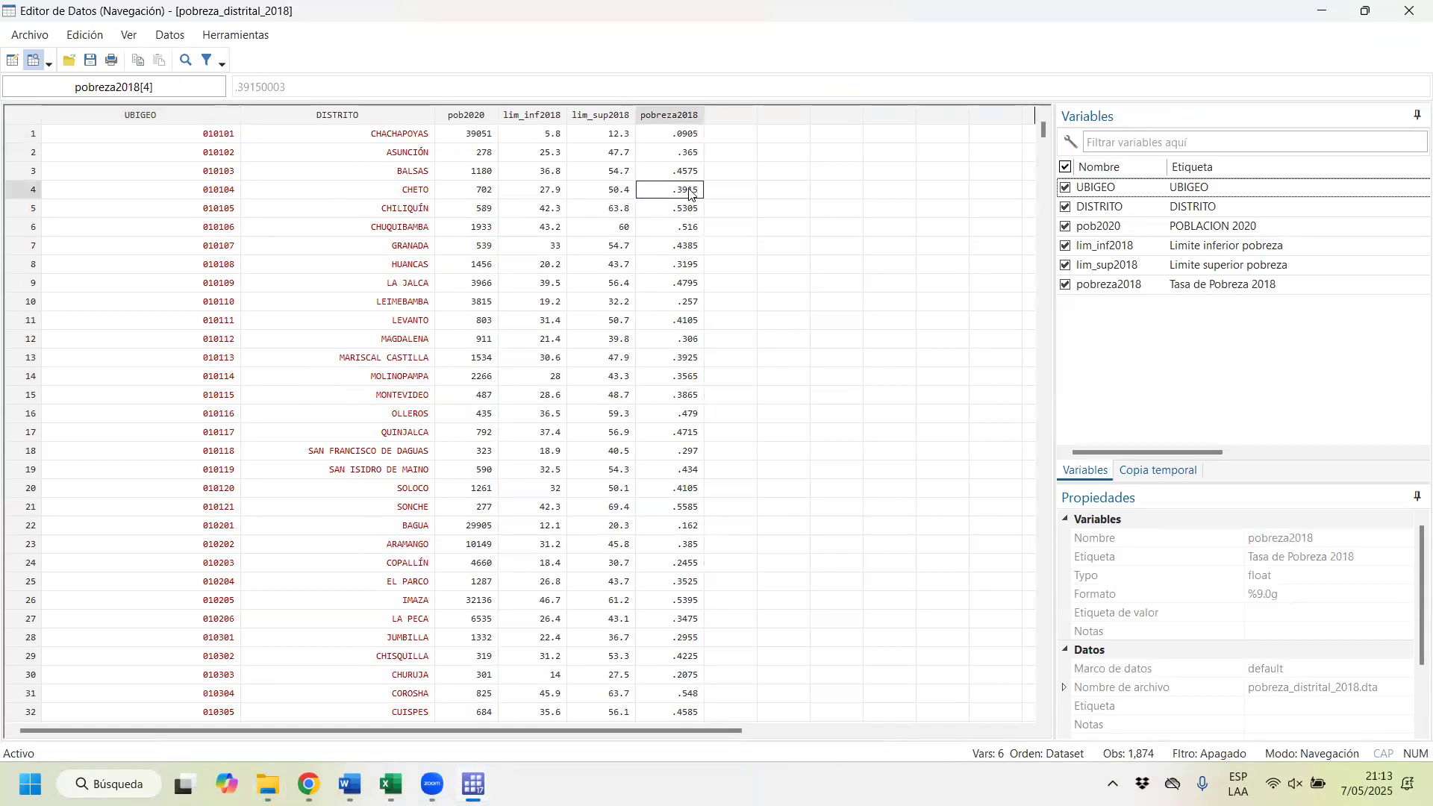
Step: Look further down the district records in pobreza_distrital_2018, comparing the pobreza2018 values across districts
scroll(690, 191, "down", 20)
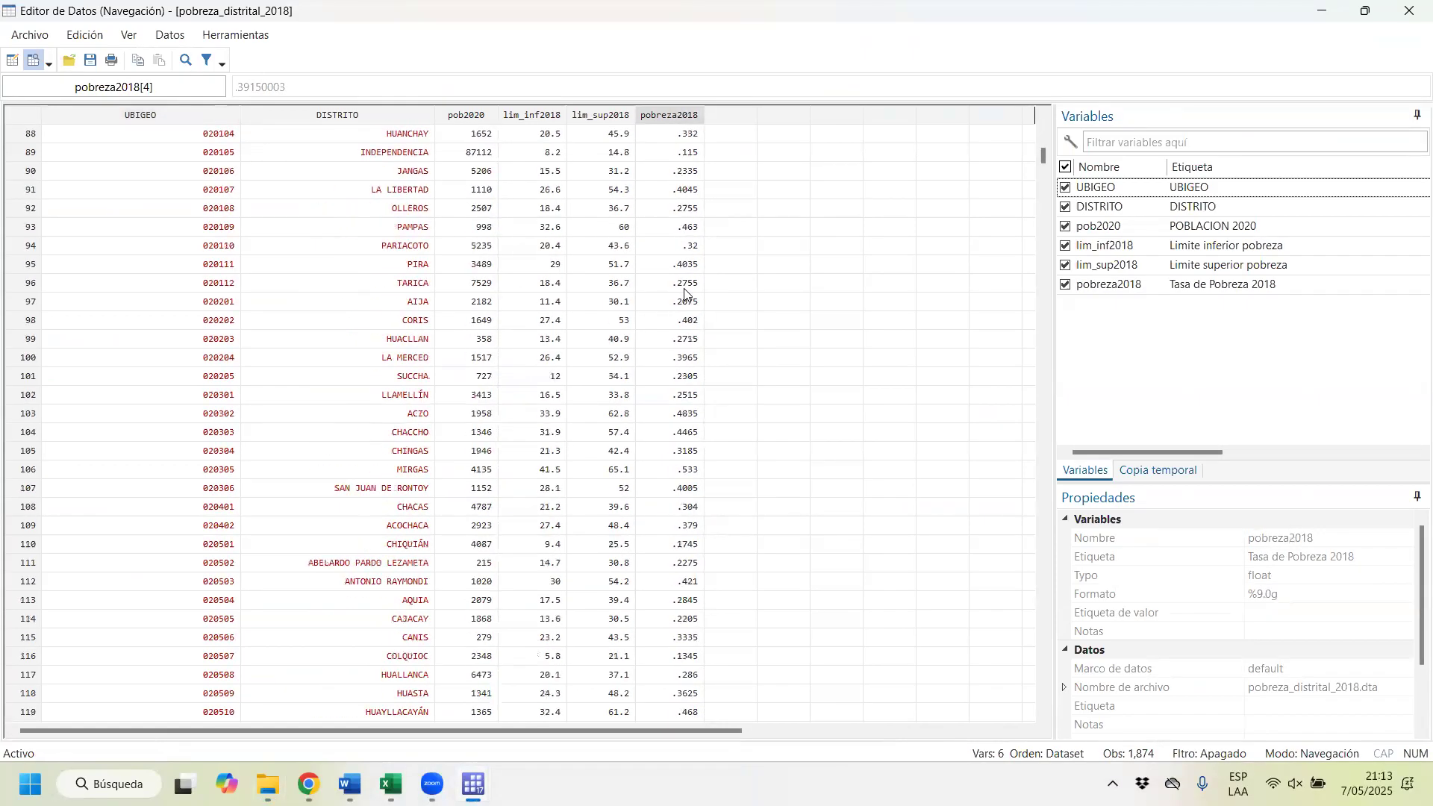
scroll(685, 322, "down", 20)
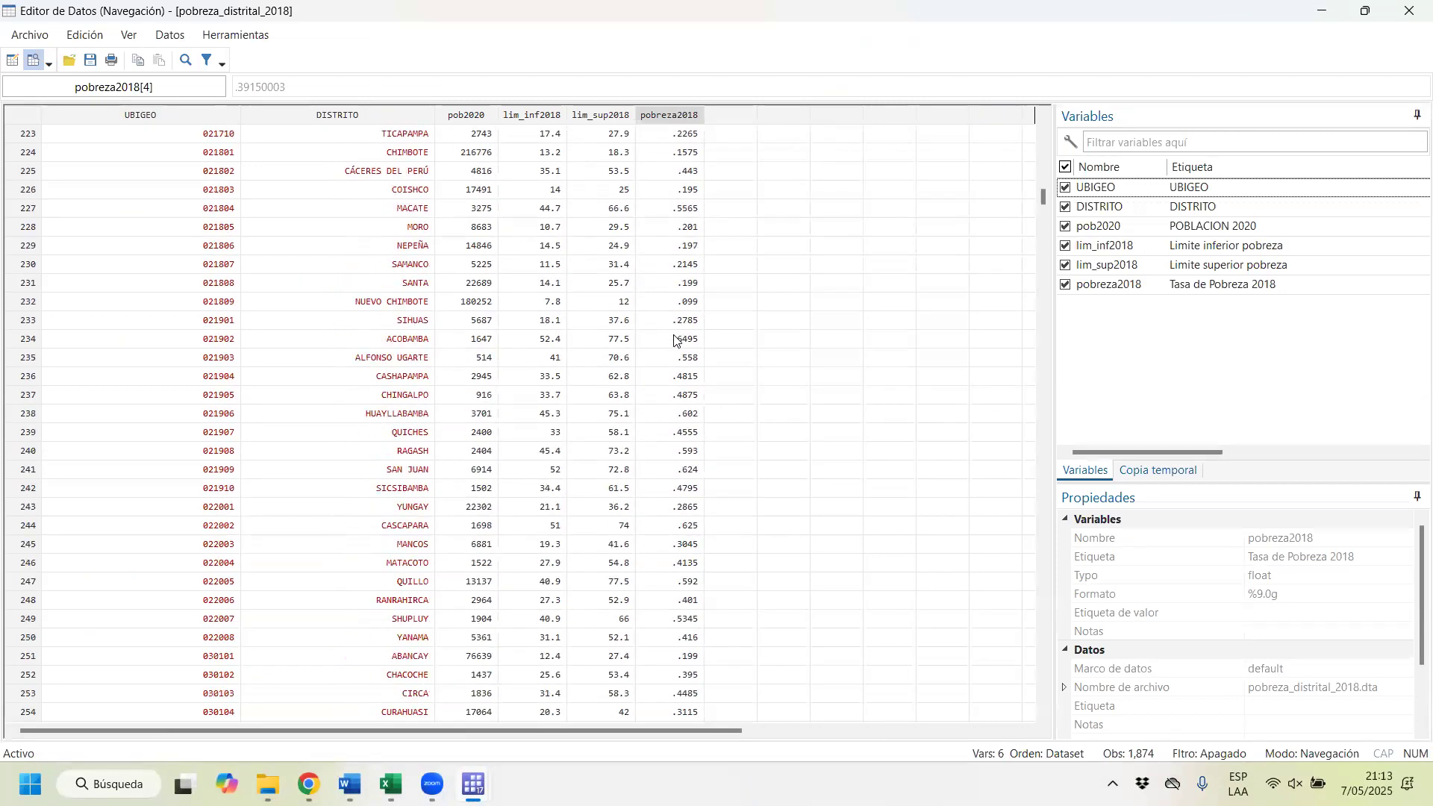
scroll(683, 399, "down", 20)
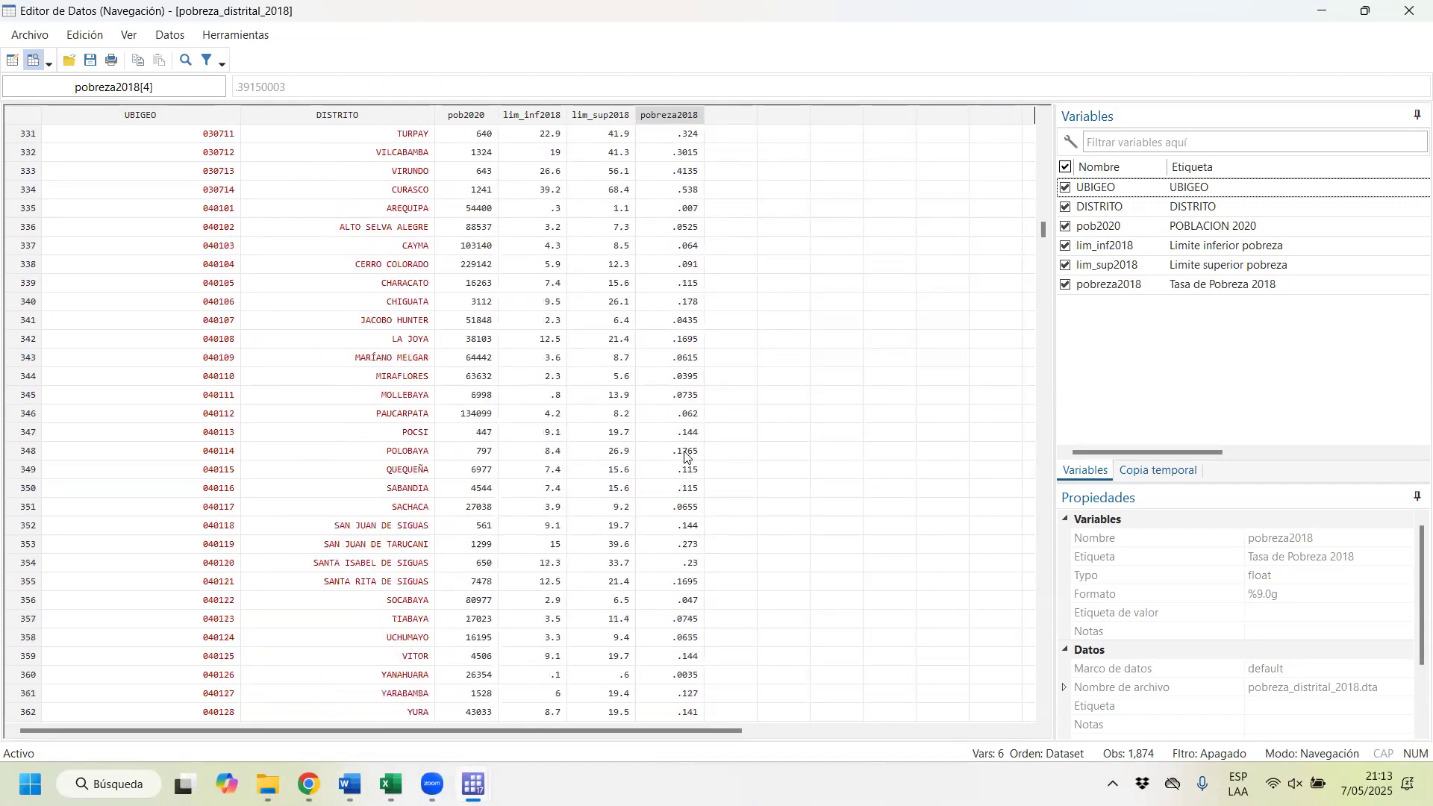
scroll(690, 452, "down", 20)
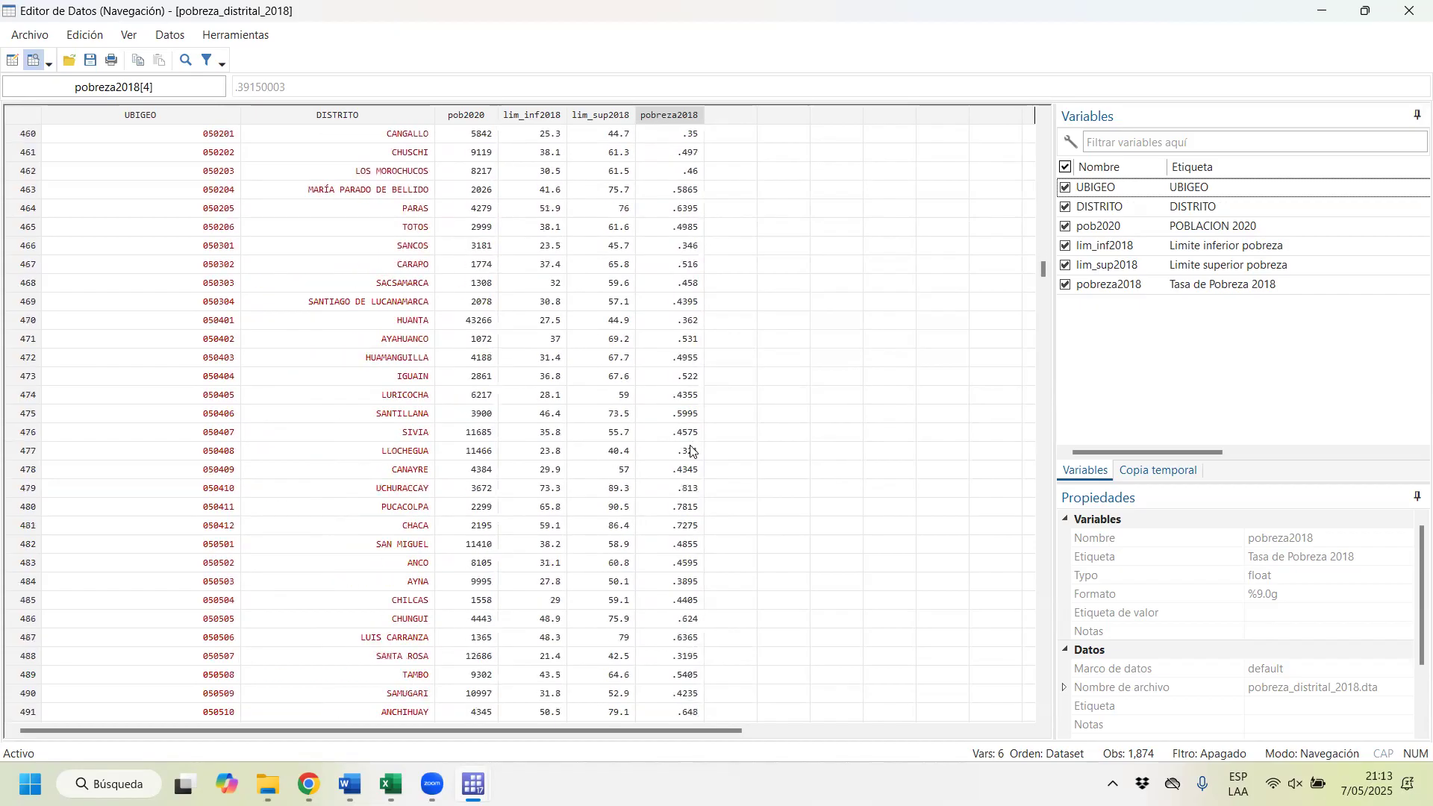
scroll(700, 448, "down", 20)
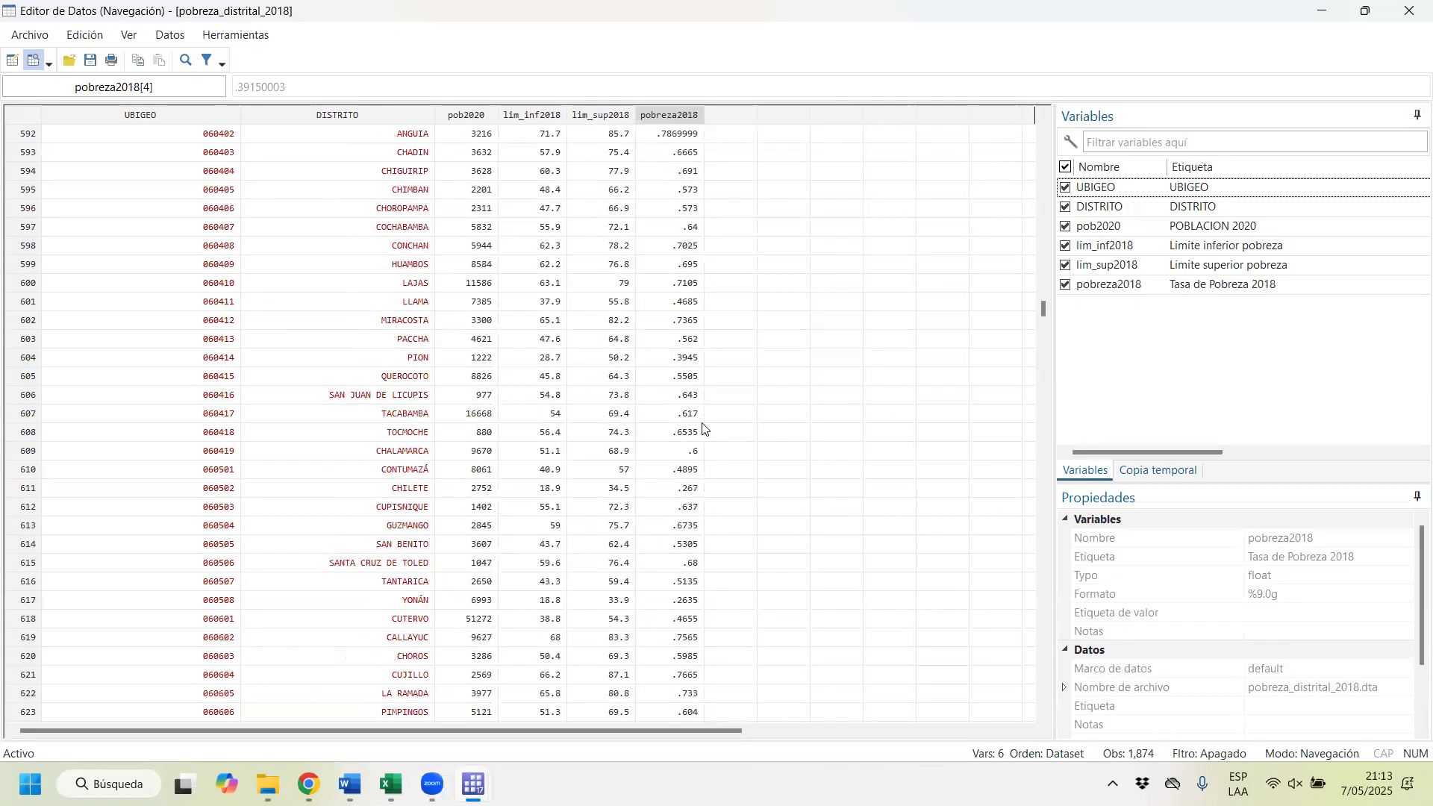
scroll(702, 427, "down", 20)
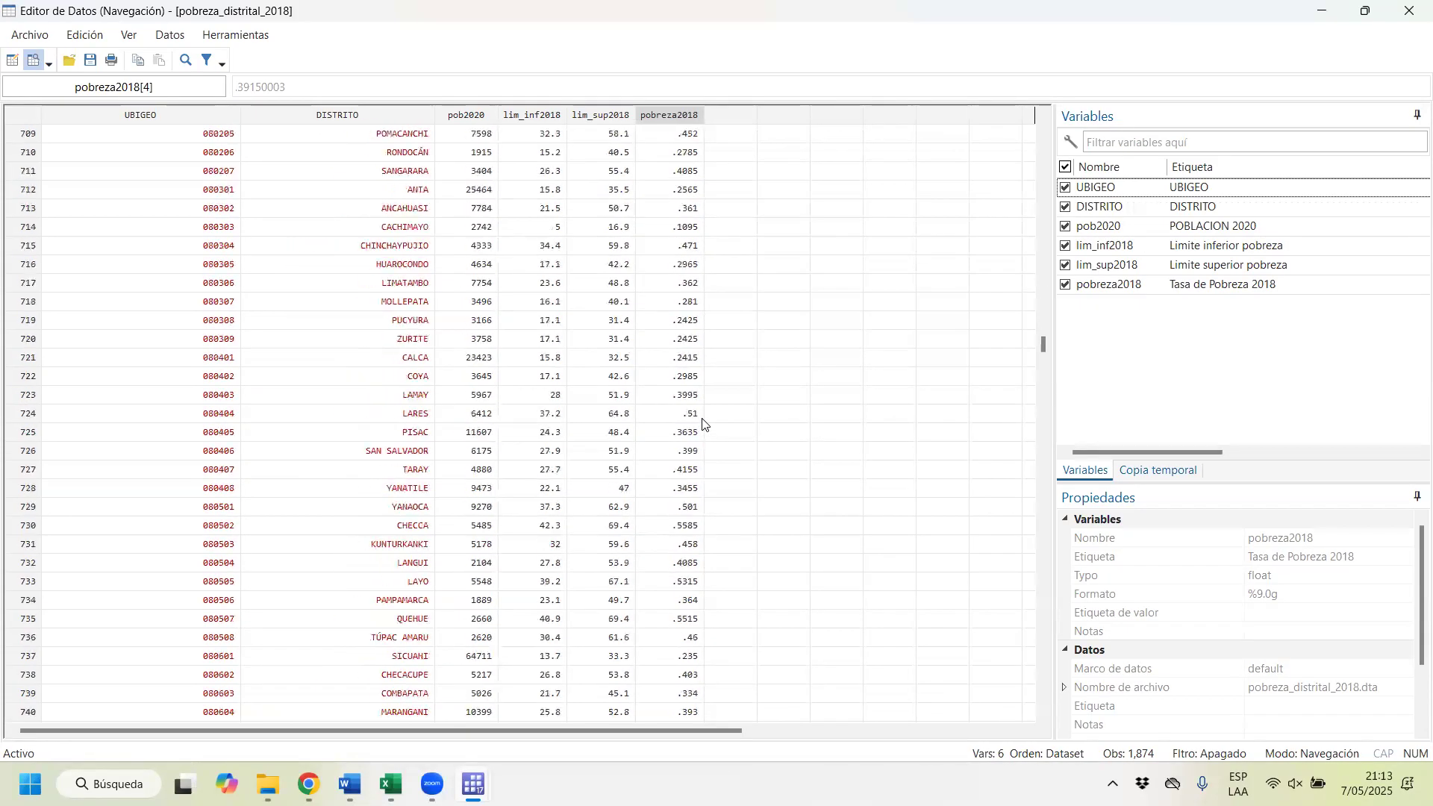
Step: Close the pobreza_distrital_2018 data editor and its separate Stata window, and minimize the Sesión 14 folder to return to the do-file
double_click(1018, 10)
left_click_drag(999, 31, 737, 242)
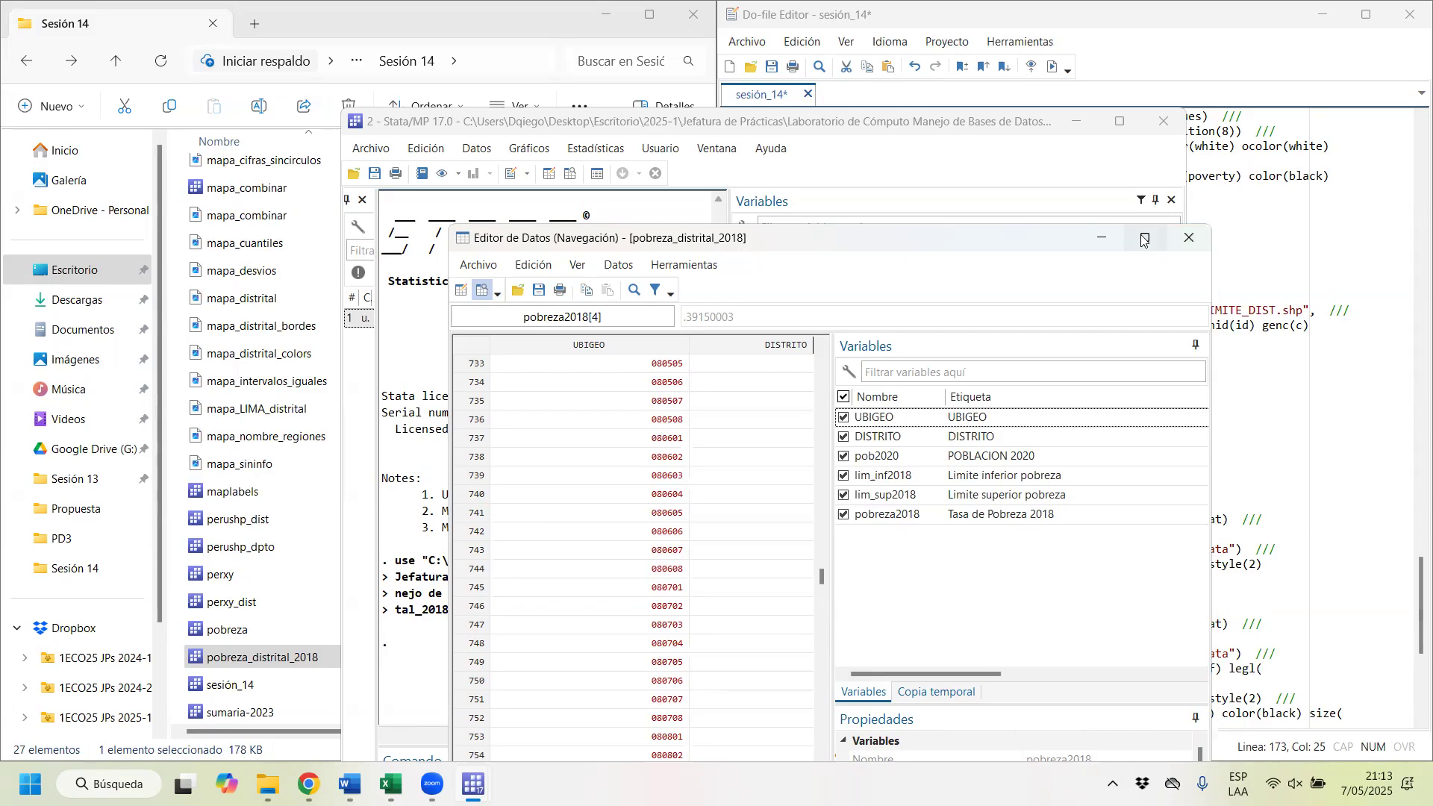
mouse_move(1144, 240)
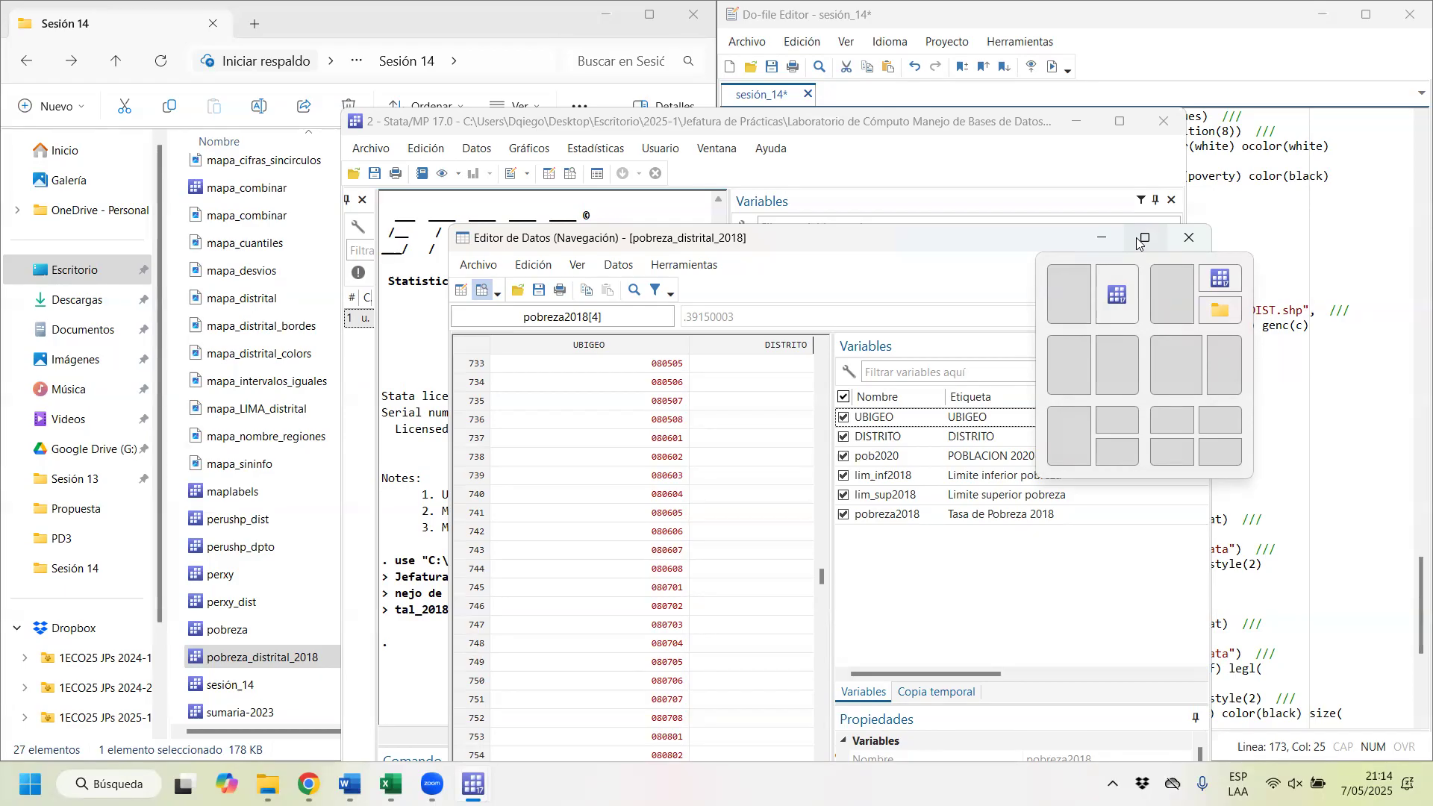
left_click(1194, 246)
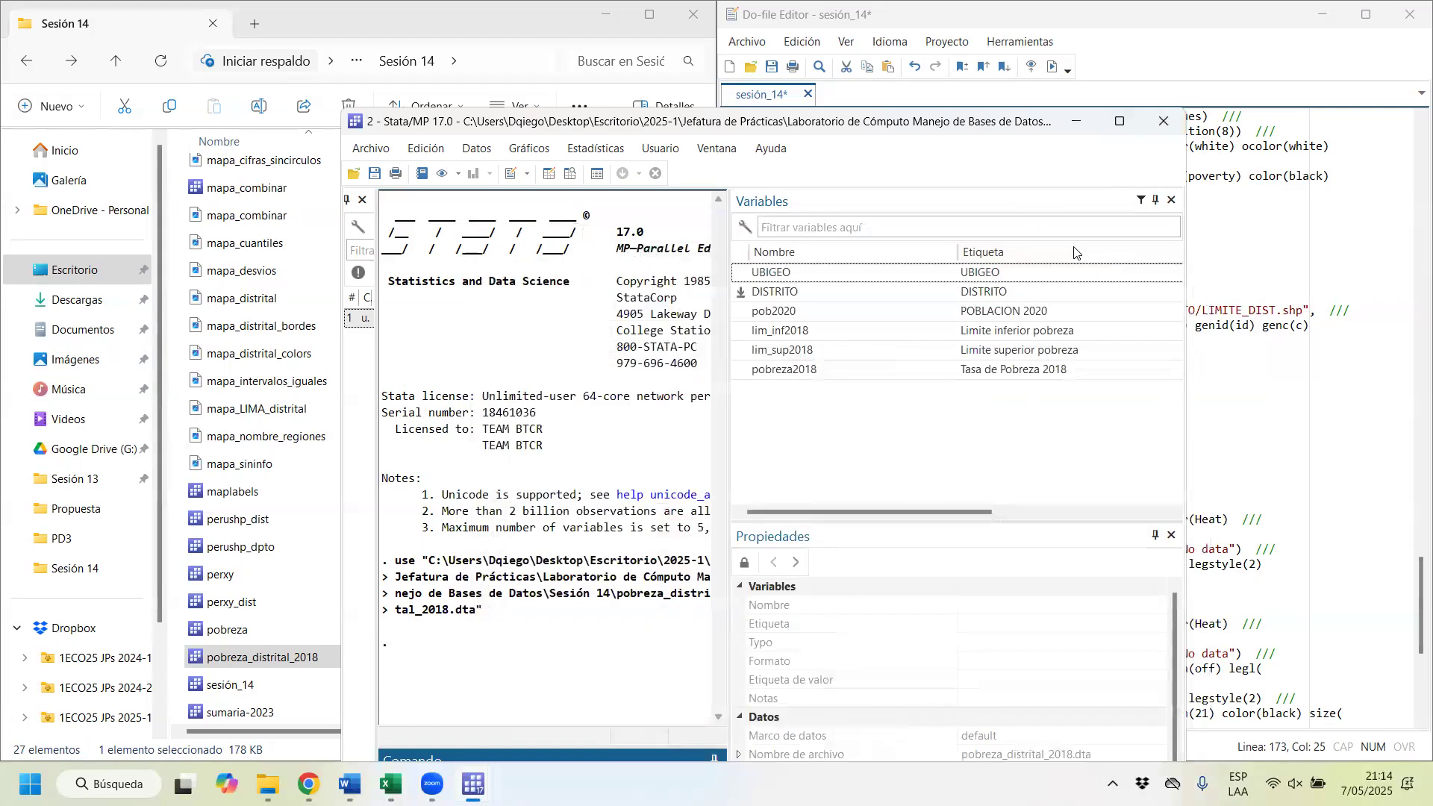
left_click(1165, 123)
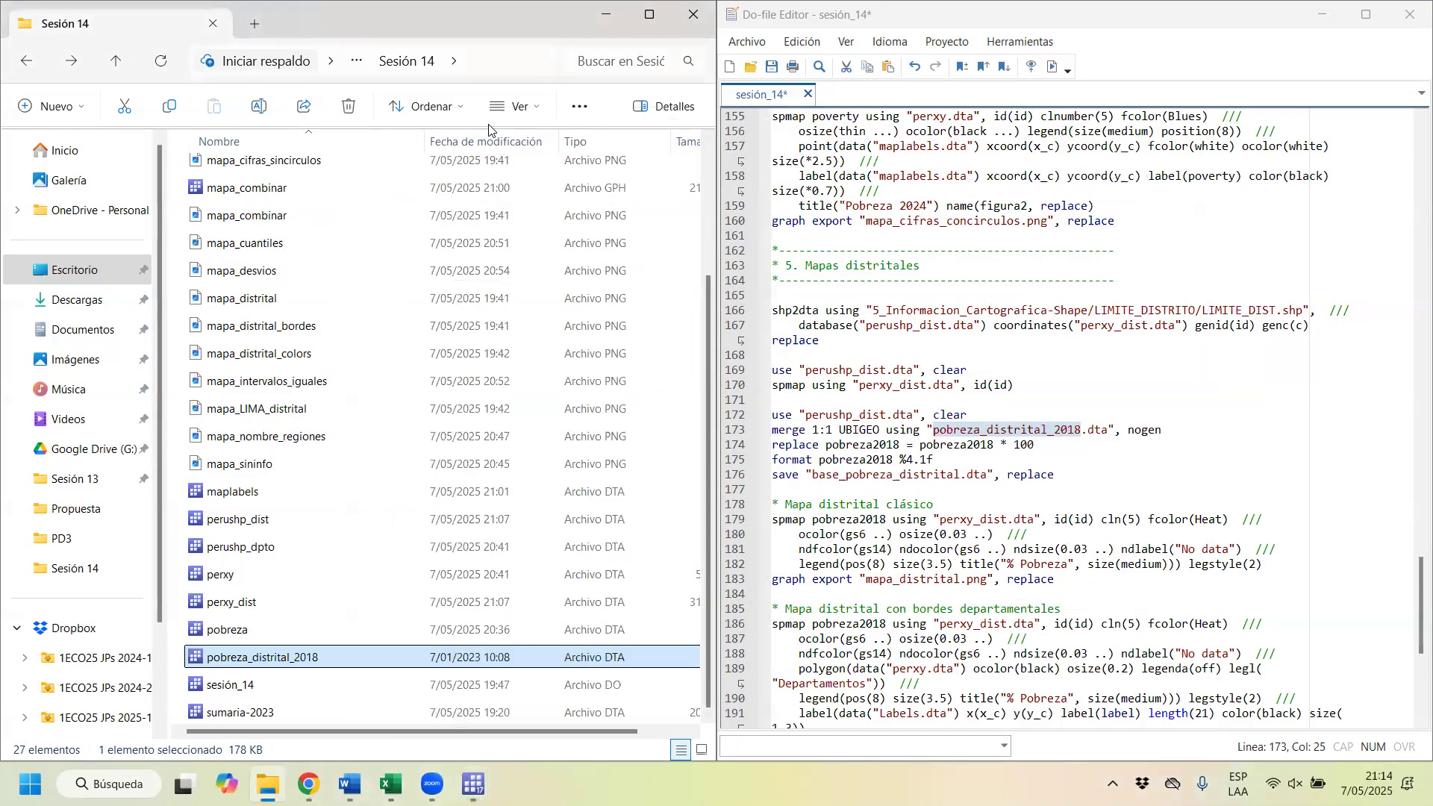
double_click(29, 38)
left_click(597, 61)
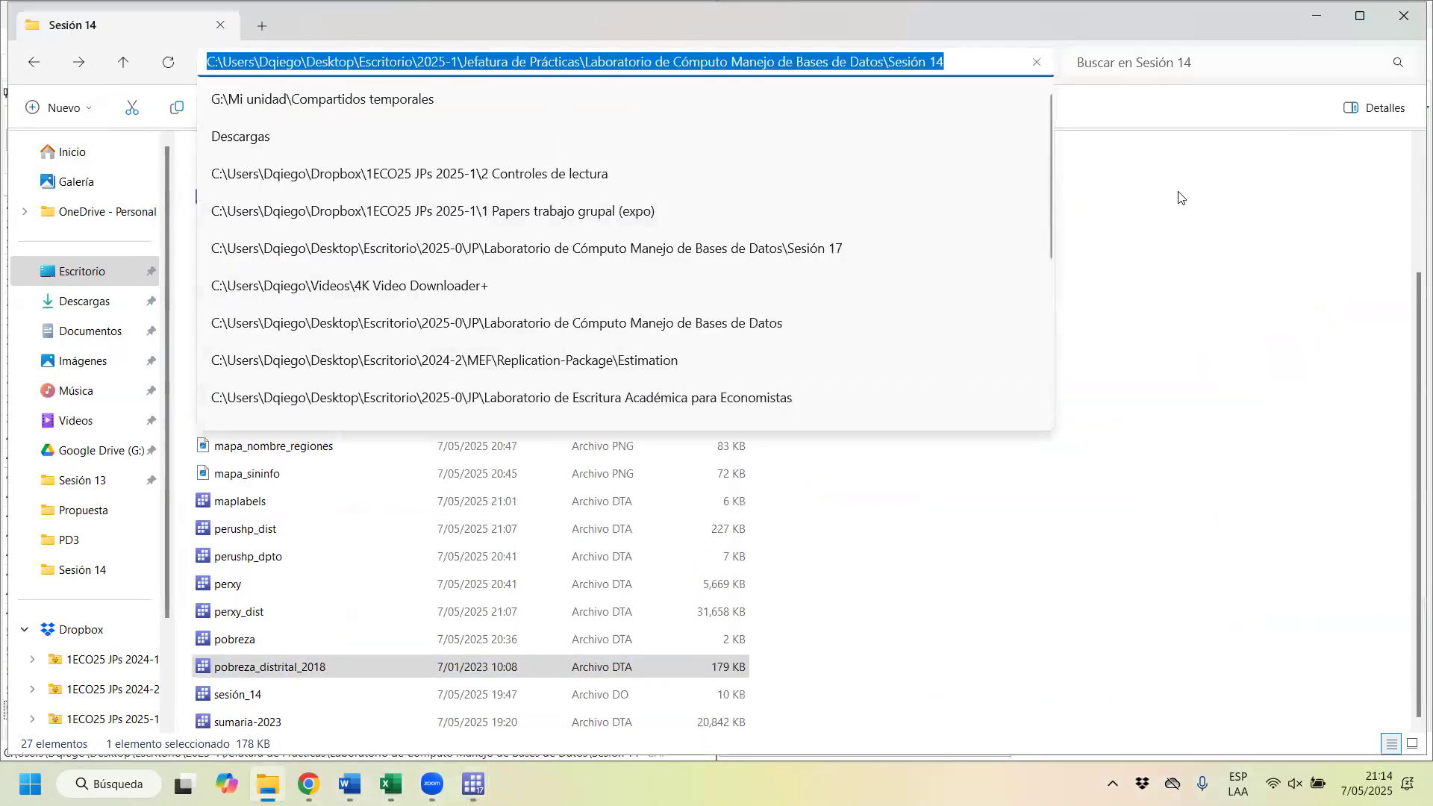
left_click(1302, 15)
Step: Load perushp_dist.dta and merge it 1:1 on UBIGEO with pobreza_distrital_2018.dta by running those two do-file lines
left_click(781, 415)
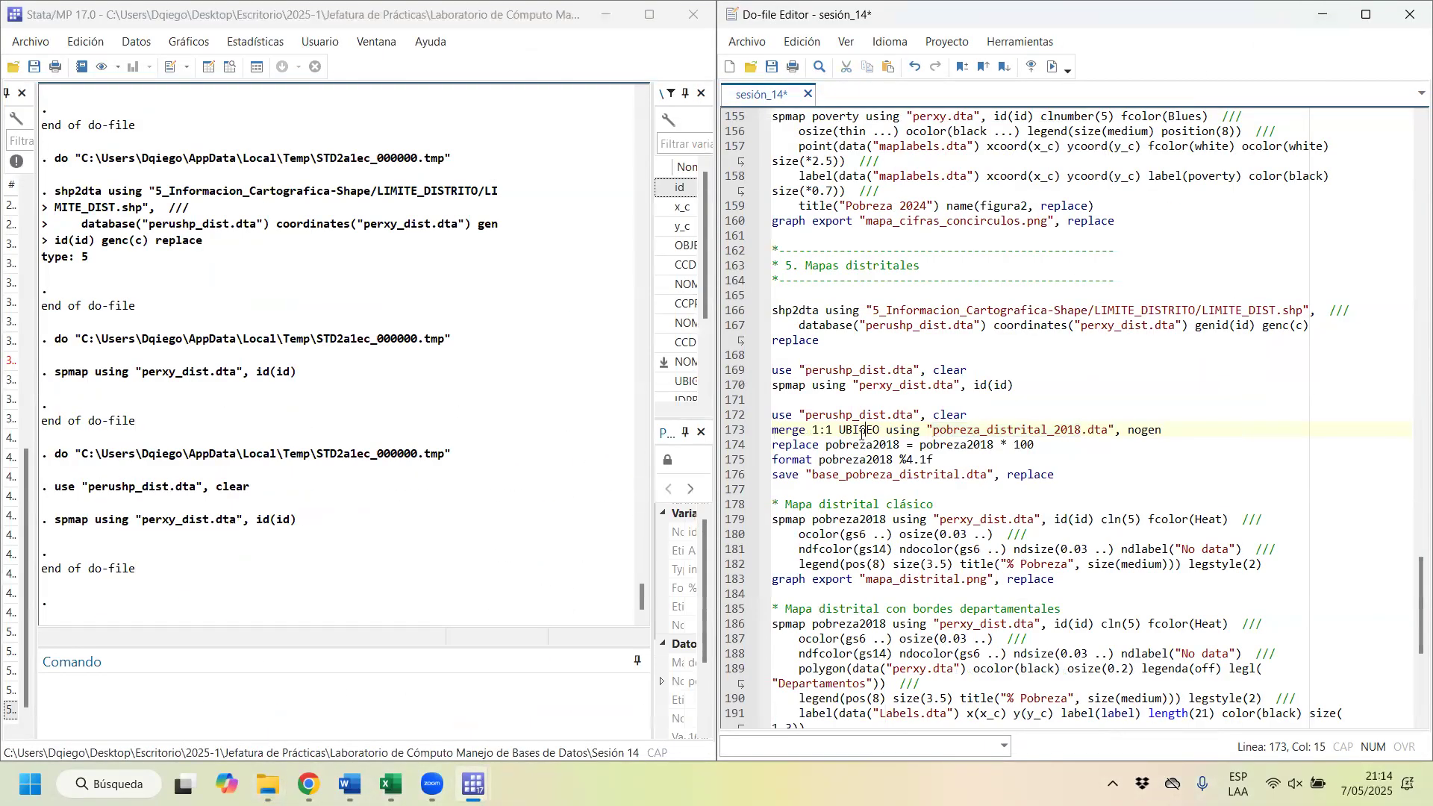
left_click_drag(780, 415, 934, 415)
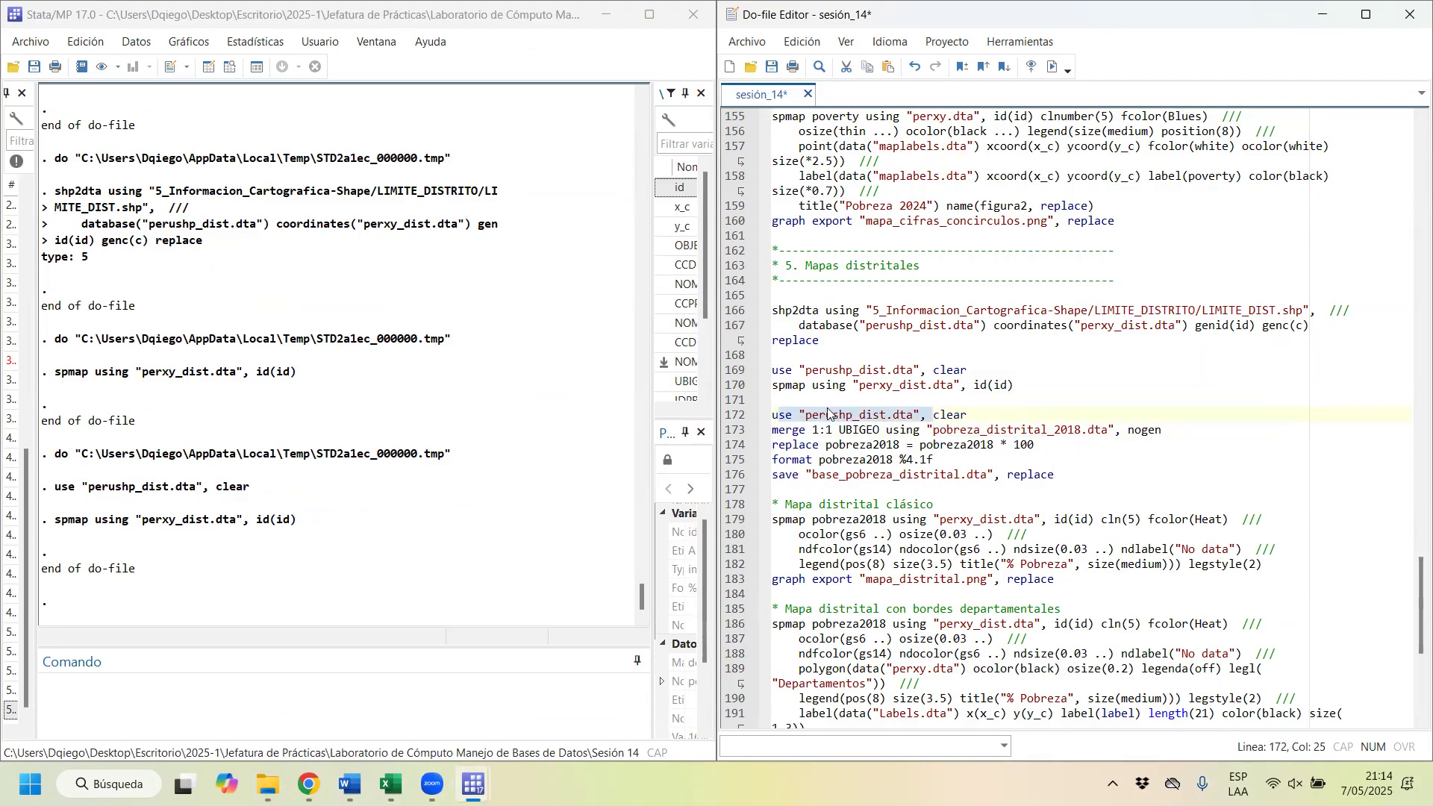
key("shift+End")
key("ctrl+d")
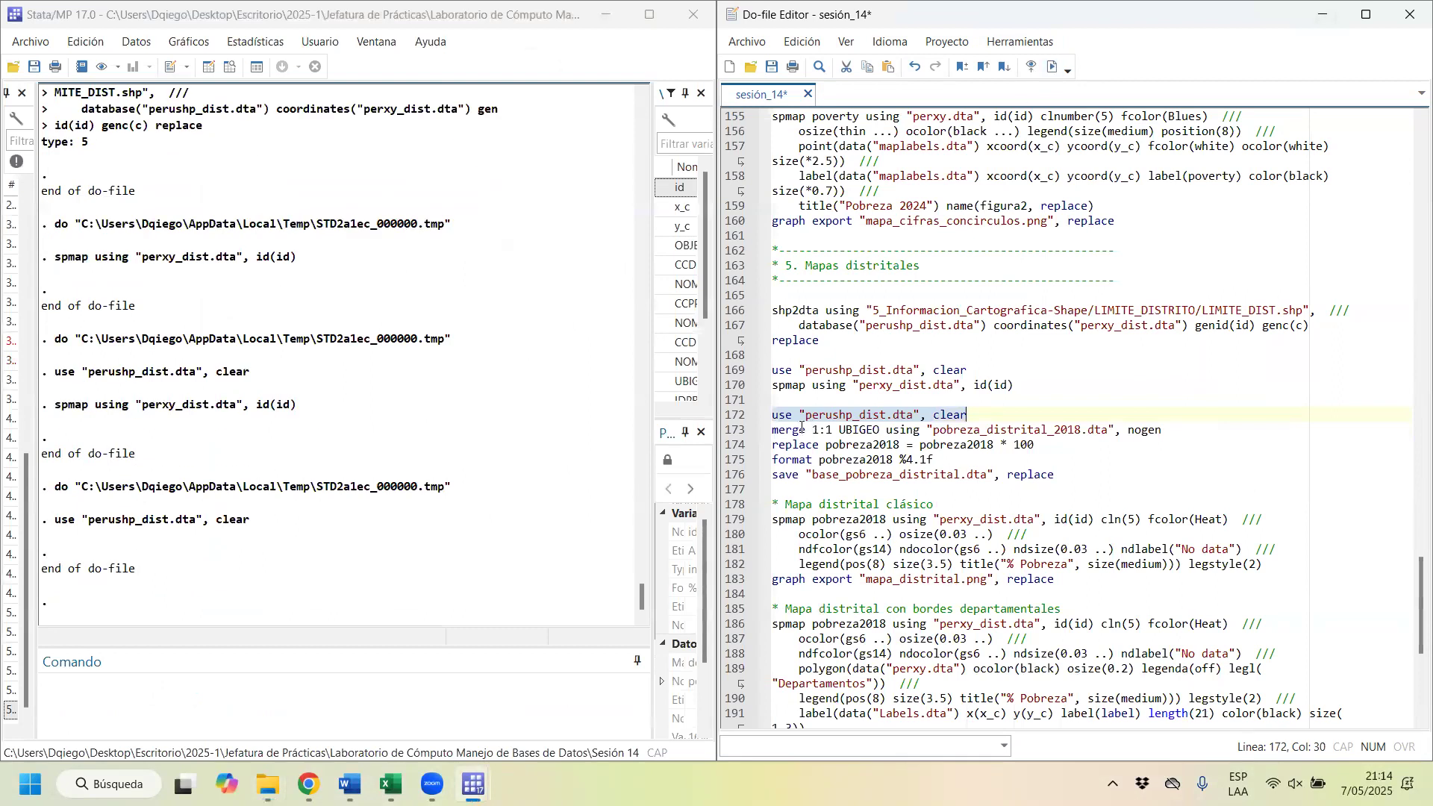
left_click_drag(788, 430, 1067, 433)
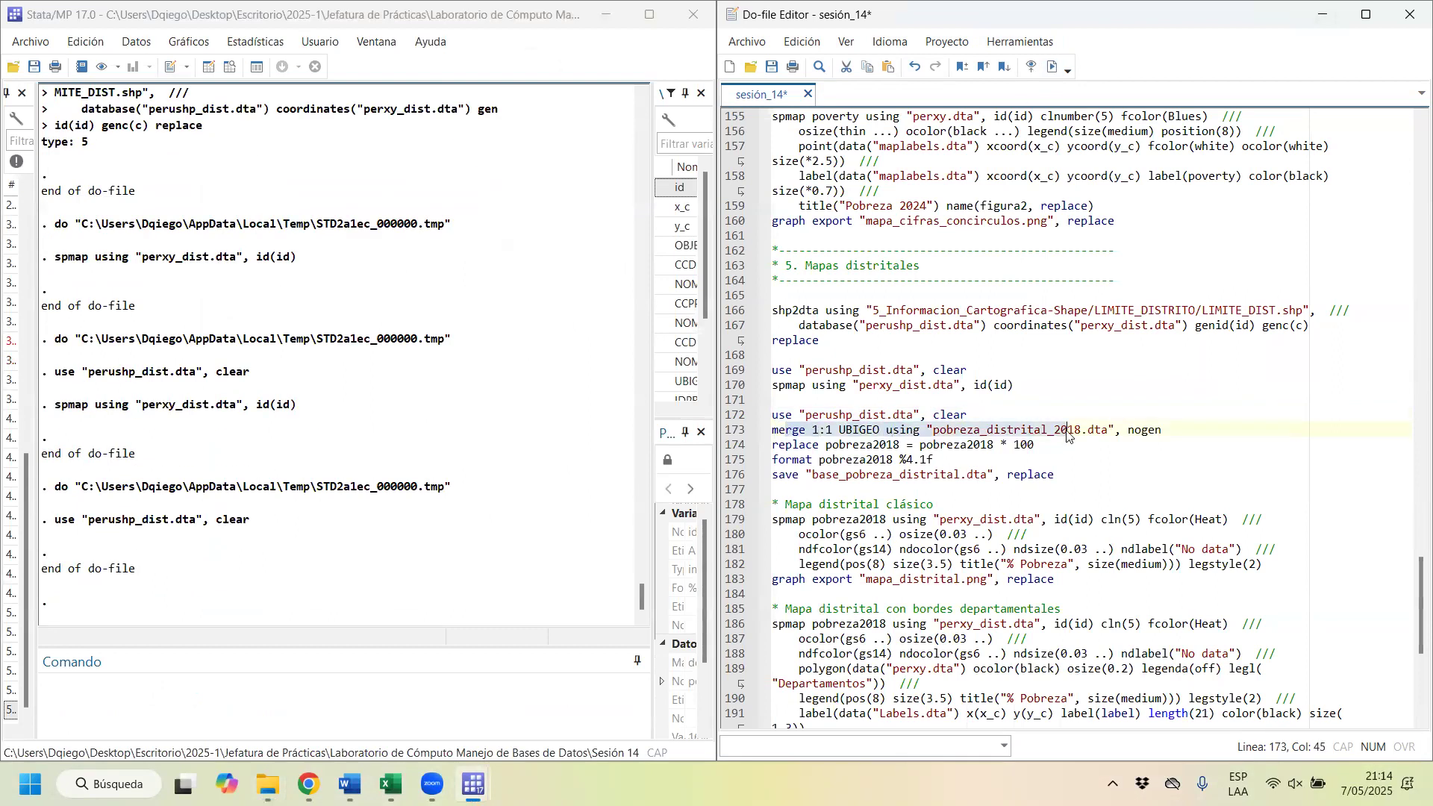
left_click(1049, 67)
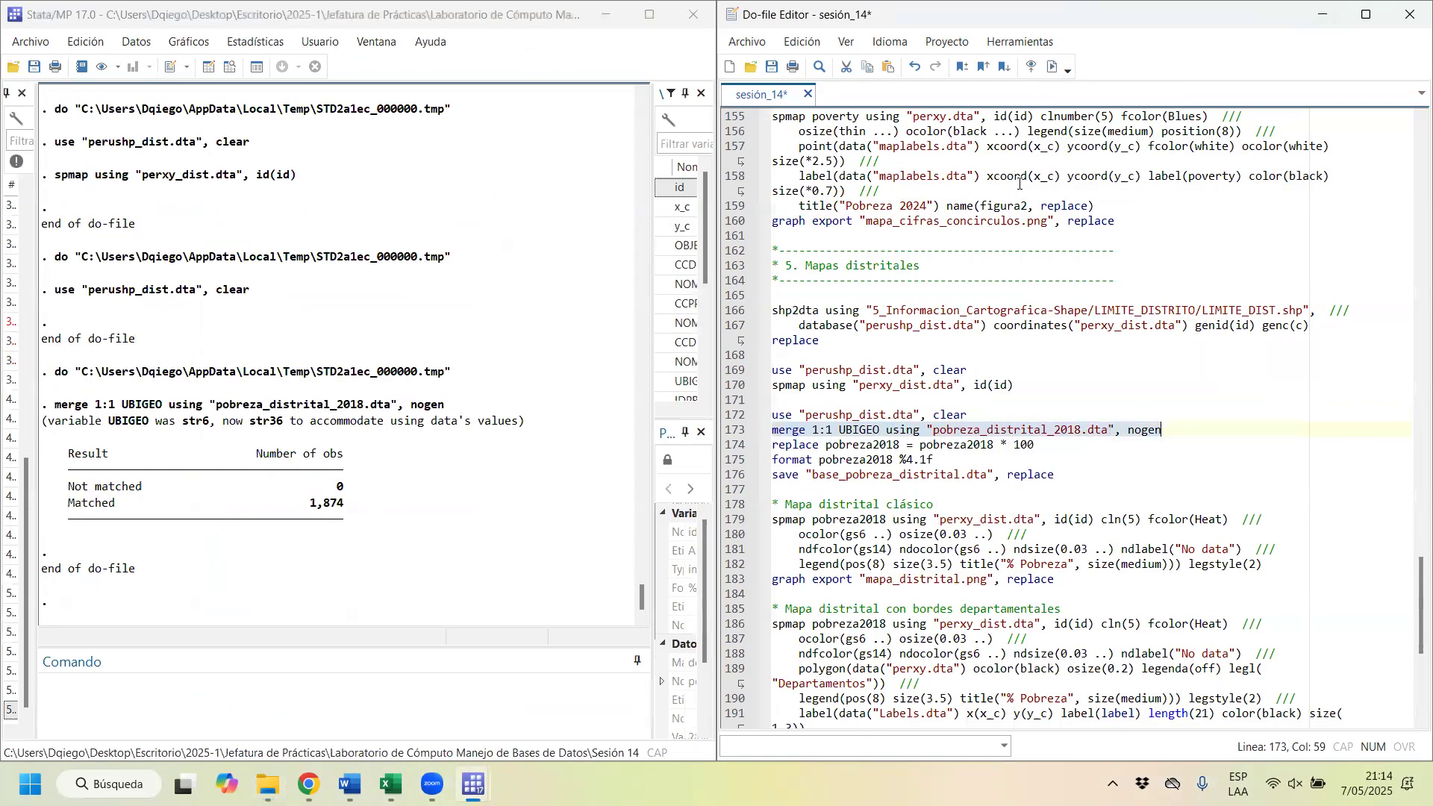
Step: Run the lines that multiply pobreza2018 by 100 and format it as %4.1f
left_click_drag(839, 445, 968, 448)
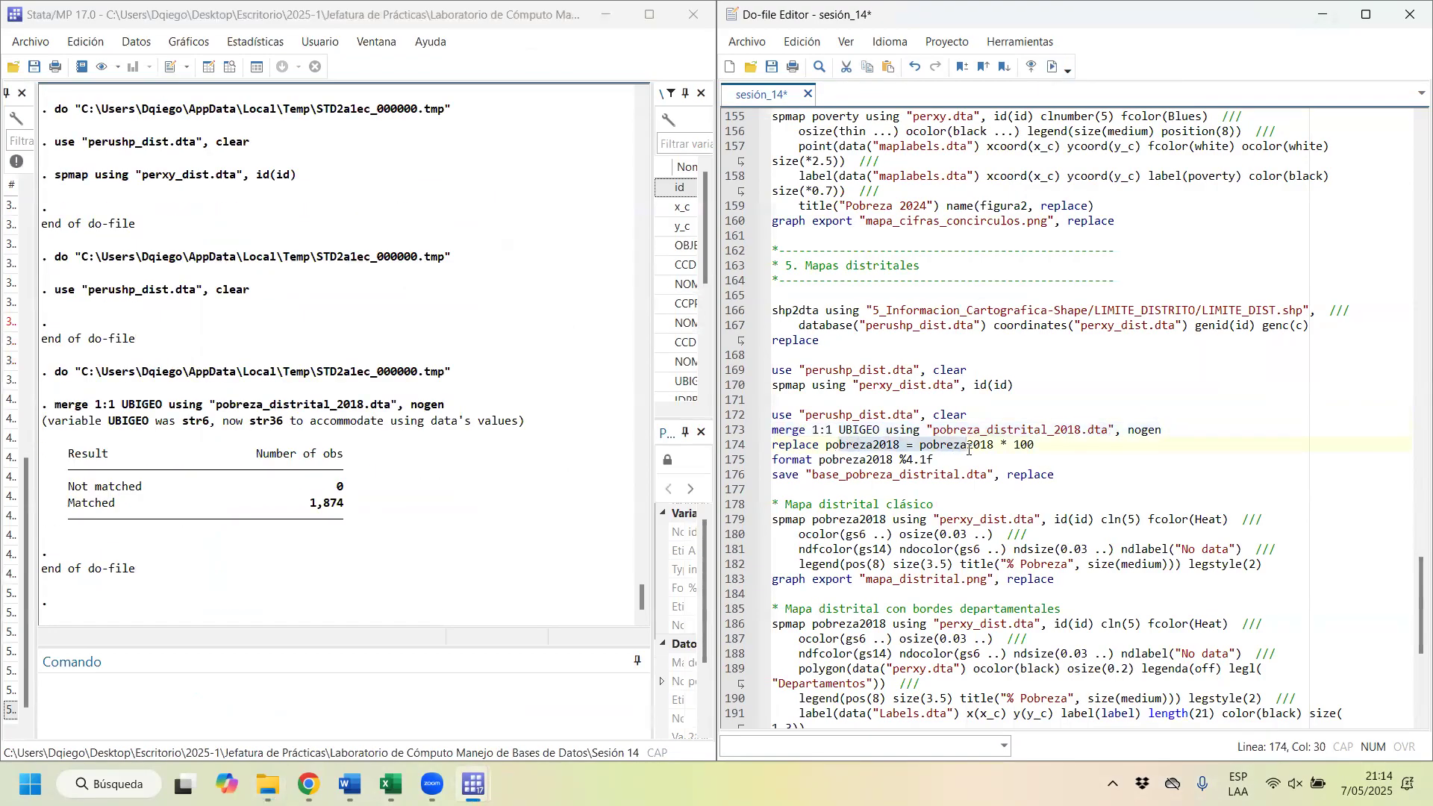
left_click(1056, 69)
left_click_drag(934, 460, 765, 464)
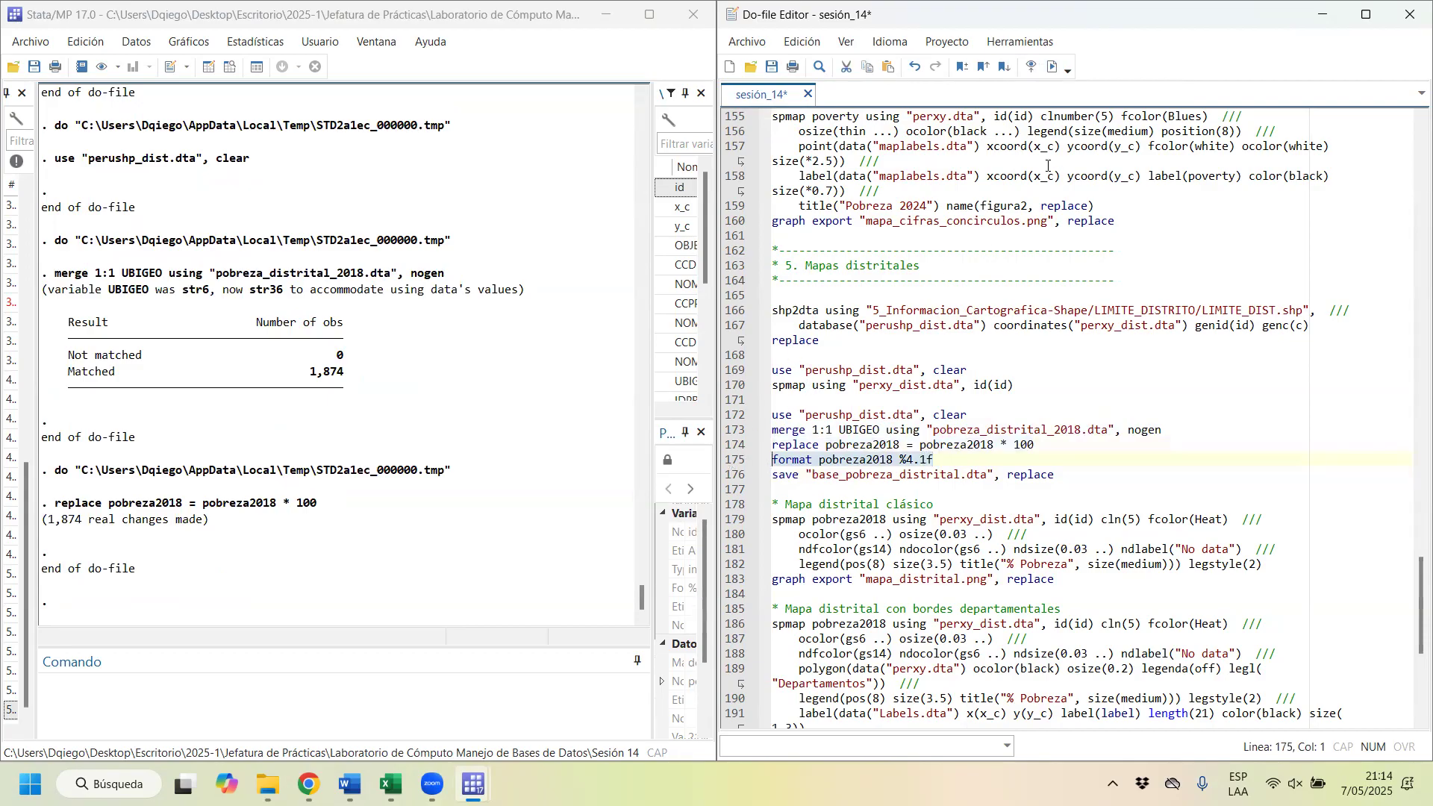
left_click(1053, 68)
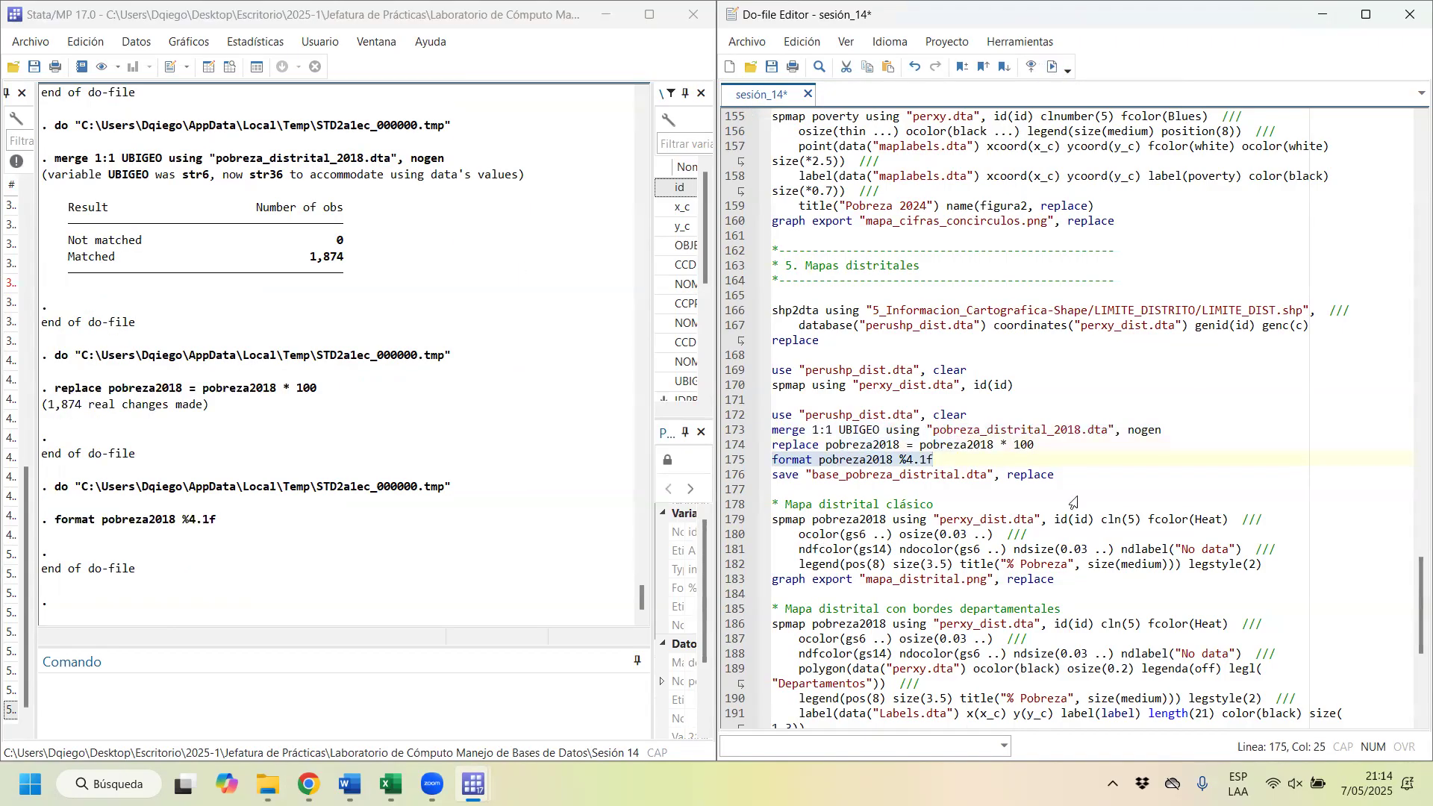
Step: Run the save line to store the merged data as base_pobreza_distrital.dta with the replace option
left_click(1061, 476)
left_click_drag(1061, 476, 722, 477)
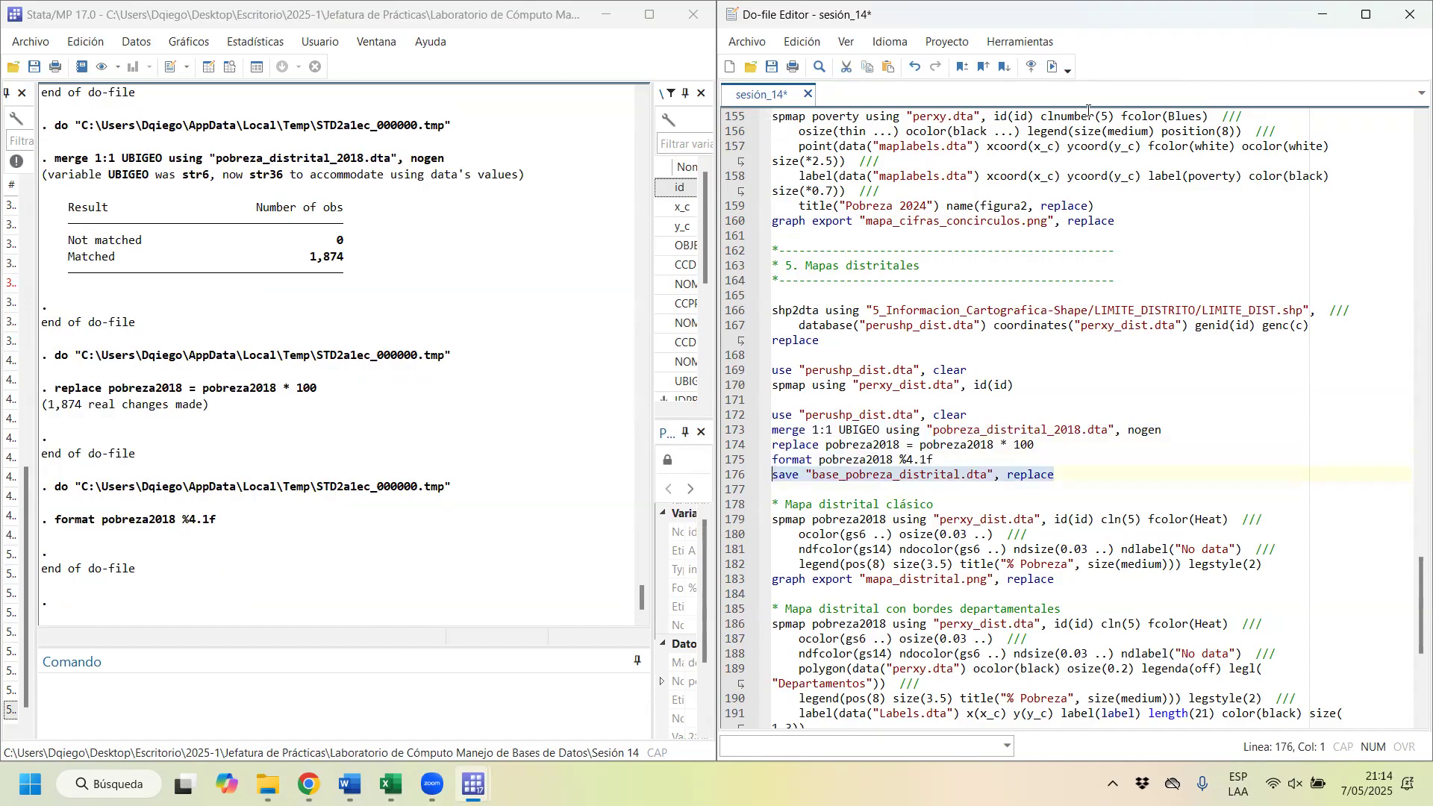
left_click(1052, 67)
Step: Highlight pobreza2018 in the classic district map command and widen the variables list to locate that variable
scroll(833, 350, "down", 5)
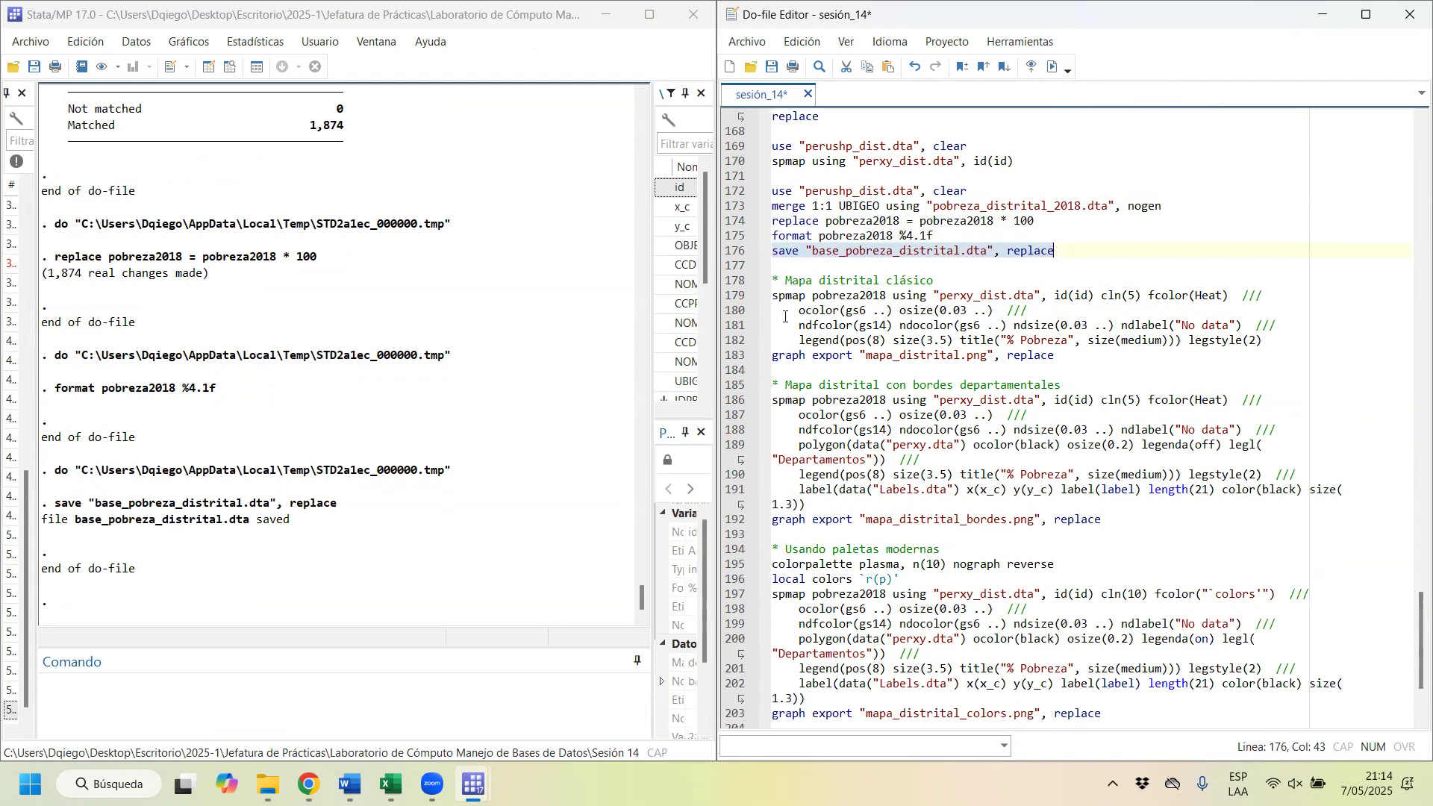
left_click_drag(770, 296, 811, 297)
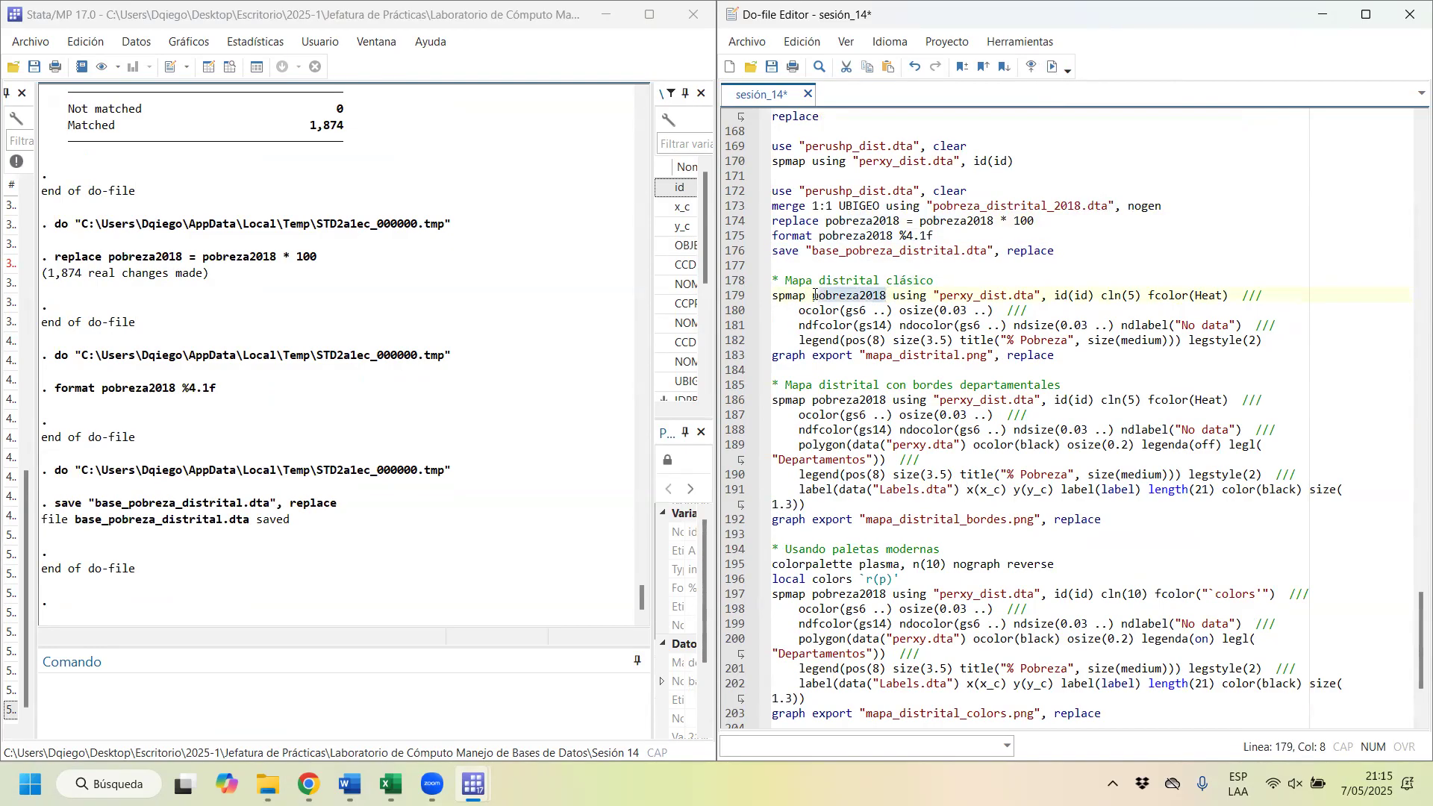
scroll(683, 321, "down", 2)
left_click_drag(652, 334, 540, 333)
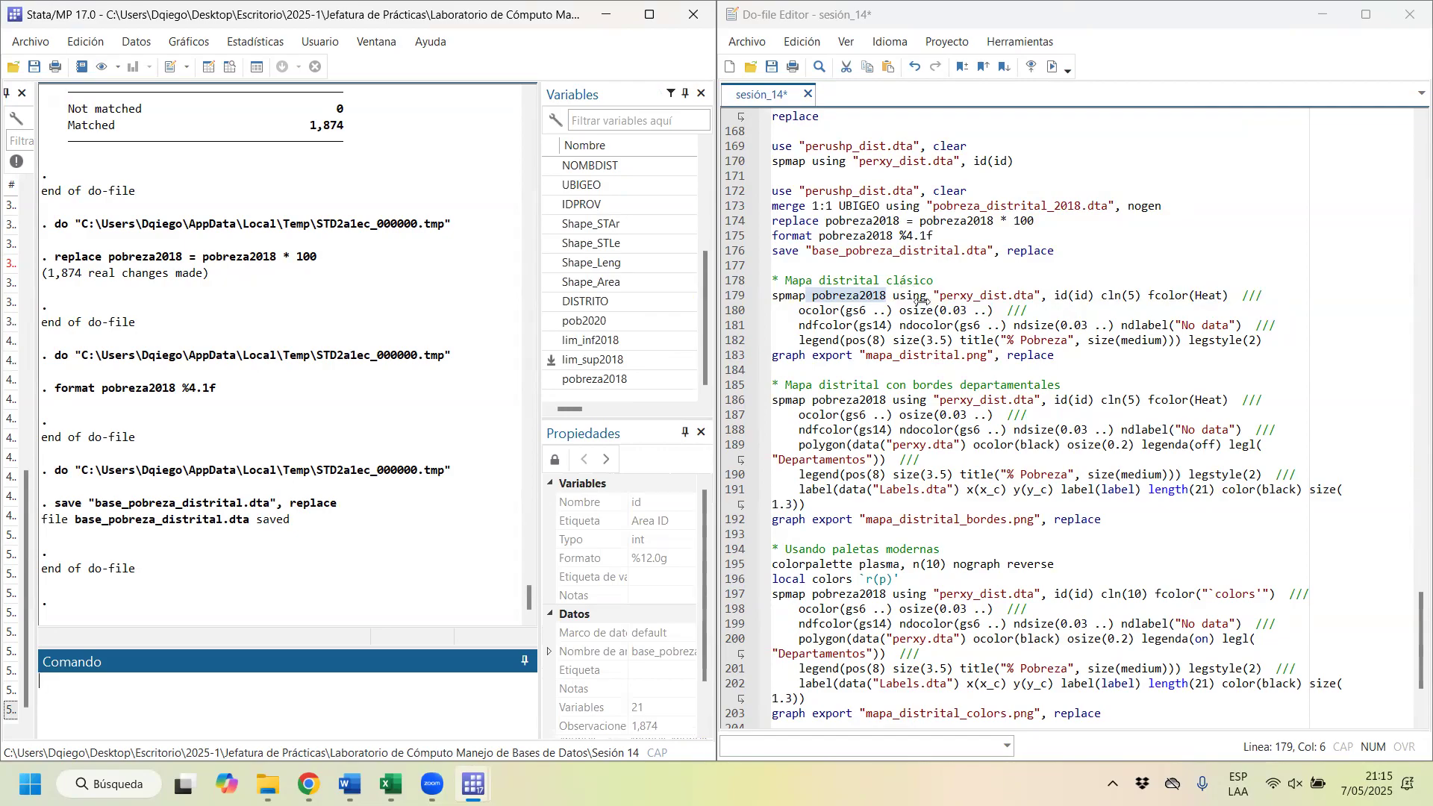
Step: Examine the classic district map's spmap arguments: perxy_dist.dta, id(id), cln(5), fcolor(Heat), ocolor(gs6 ..) and osize(0.03 ..)
left_click(945, 294)
left_click_drag(939, 296, 1035, 296)
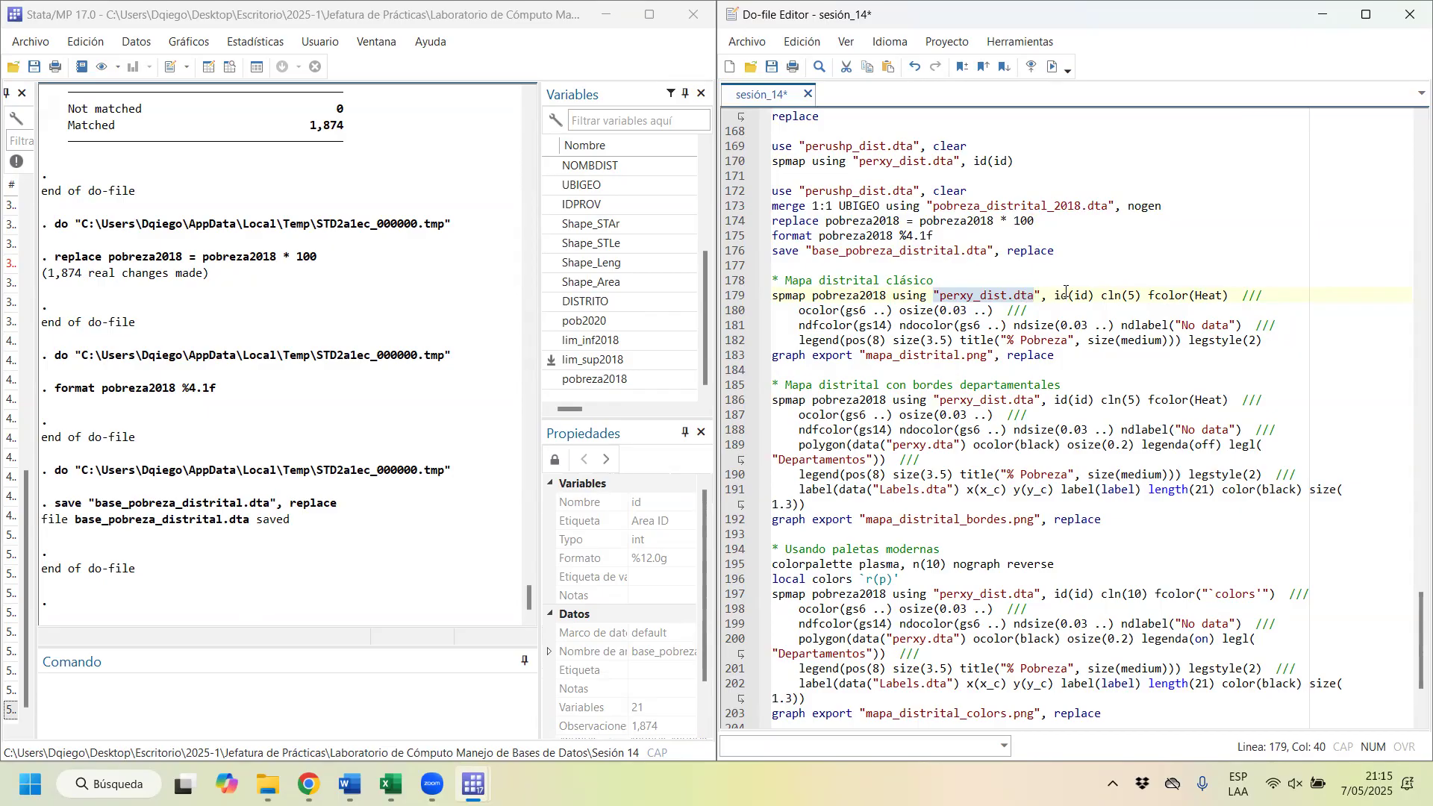
left_click_drag(1099, 296, 1053, 297)
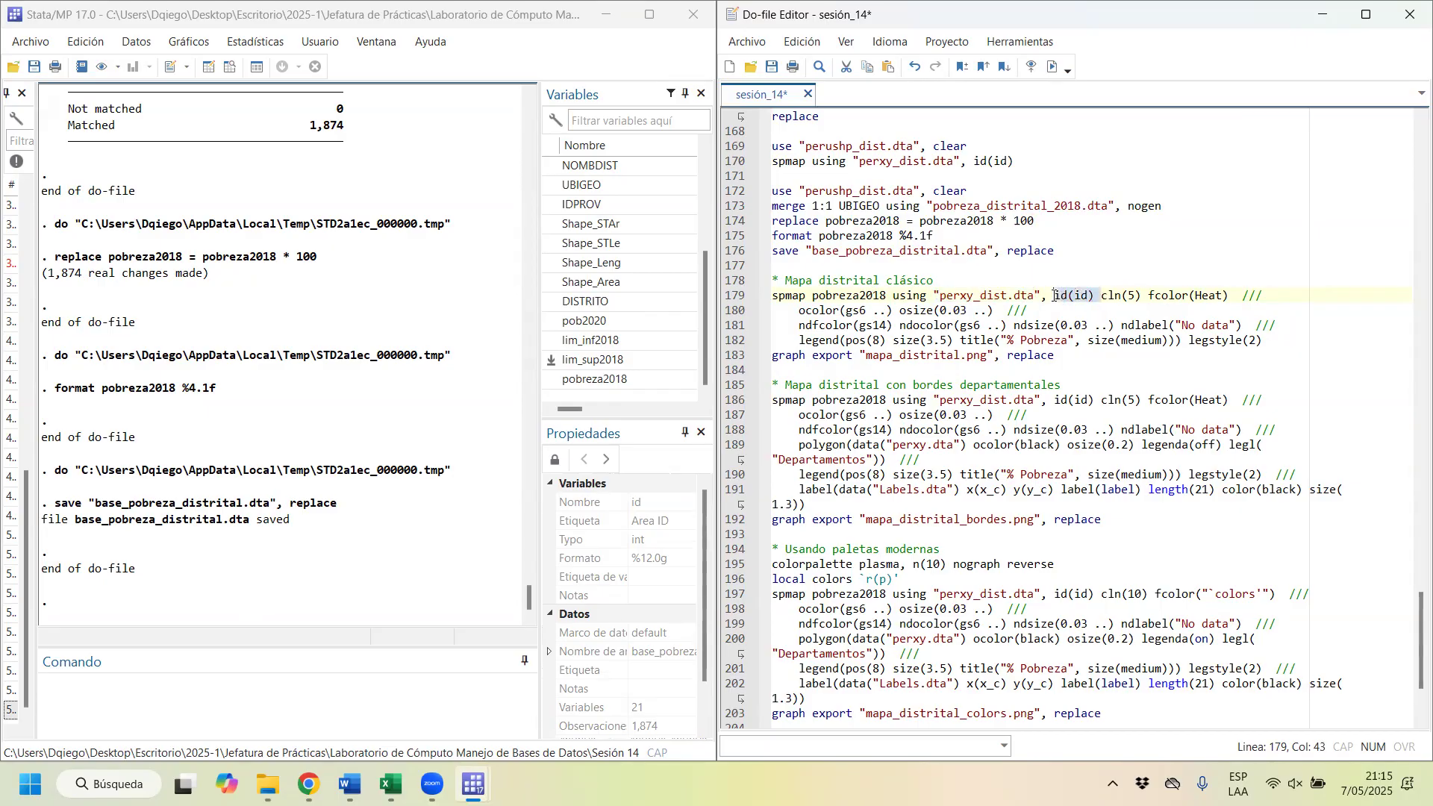
left_click_drag(1140, 296, 1103, 297)
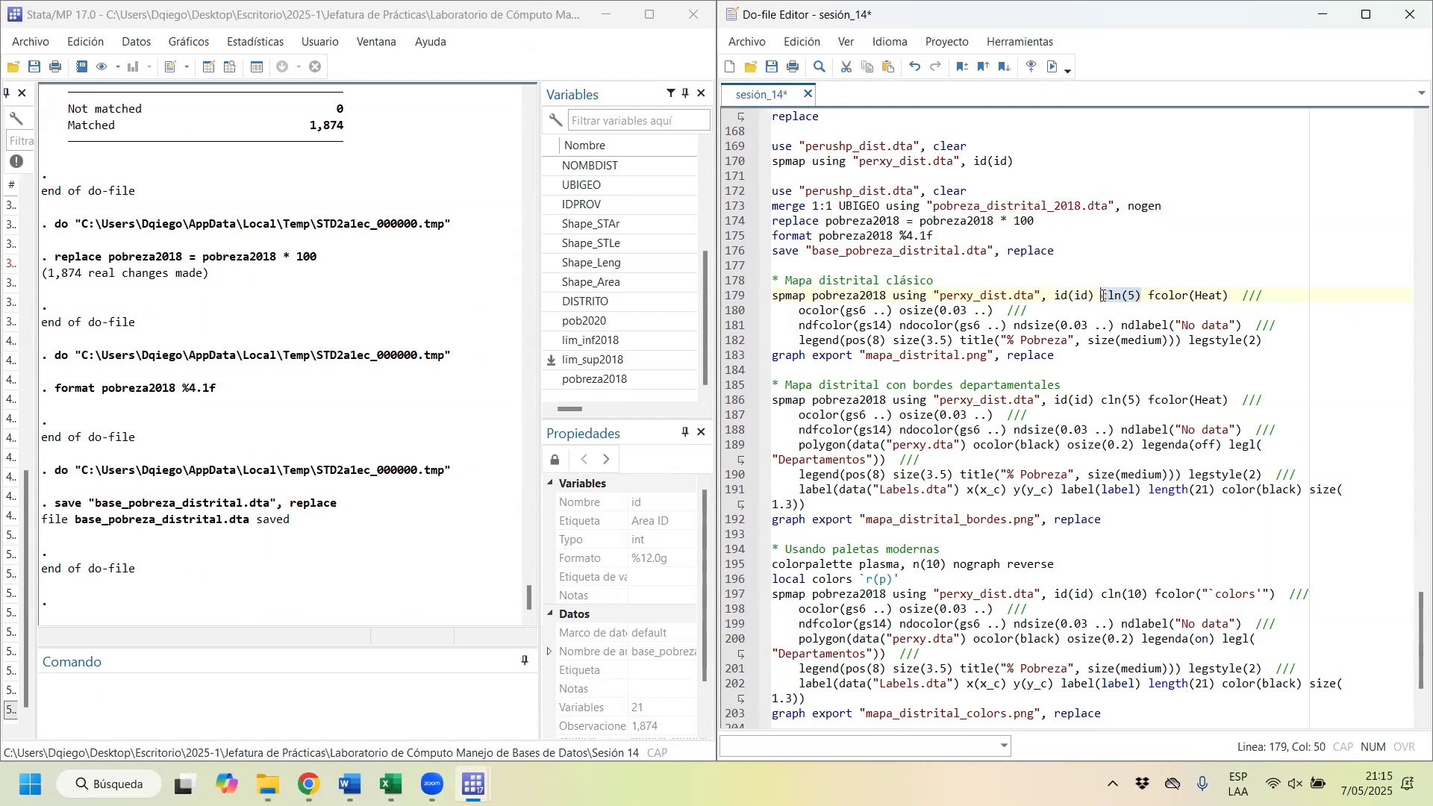
left_click_drag(1235, 296, 1147, 296)
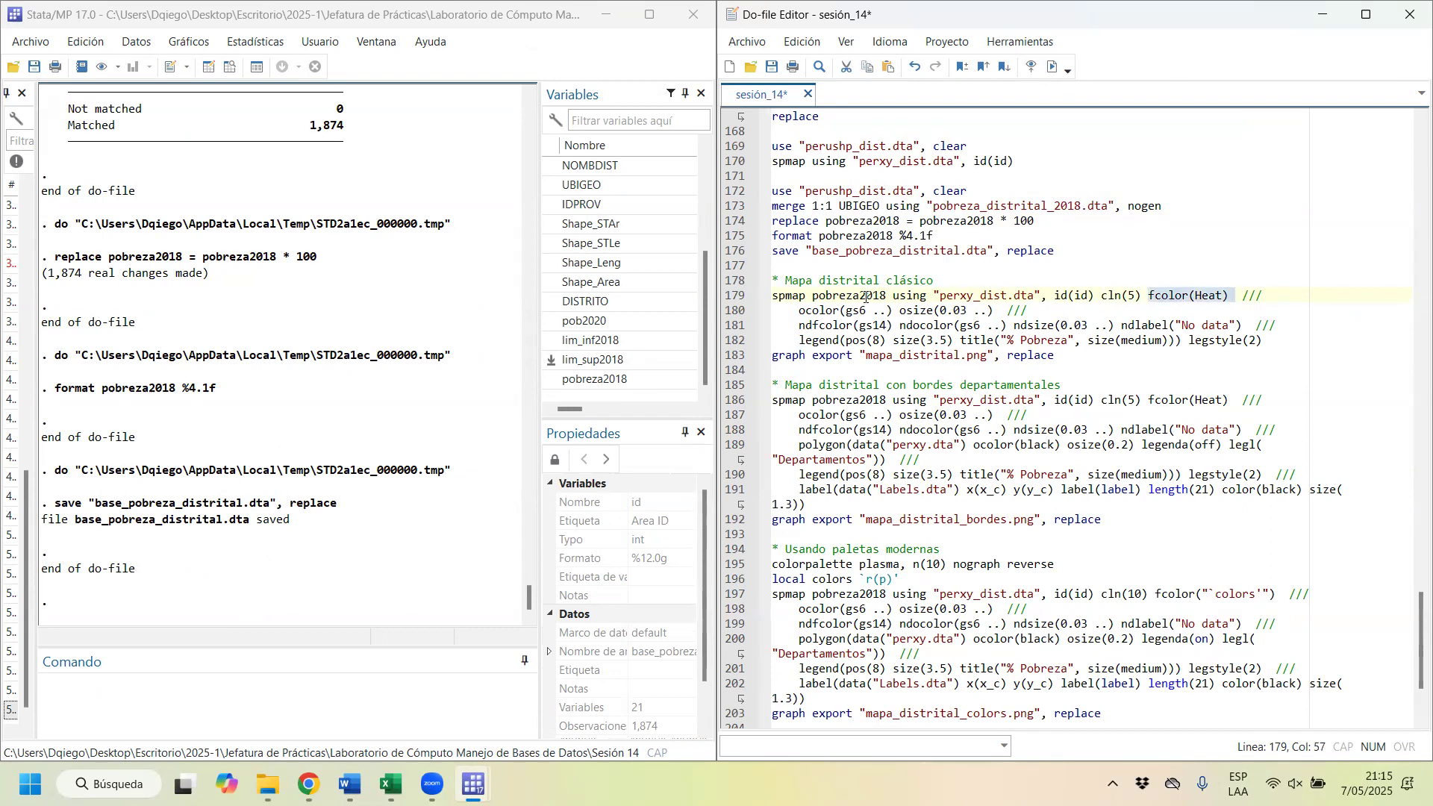
left_click_drag(797, 310, 1116, 325)
left_click(834, 312)
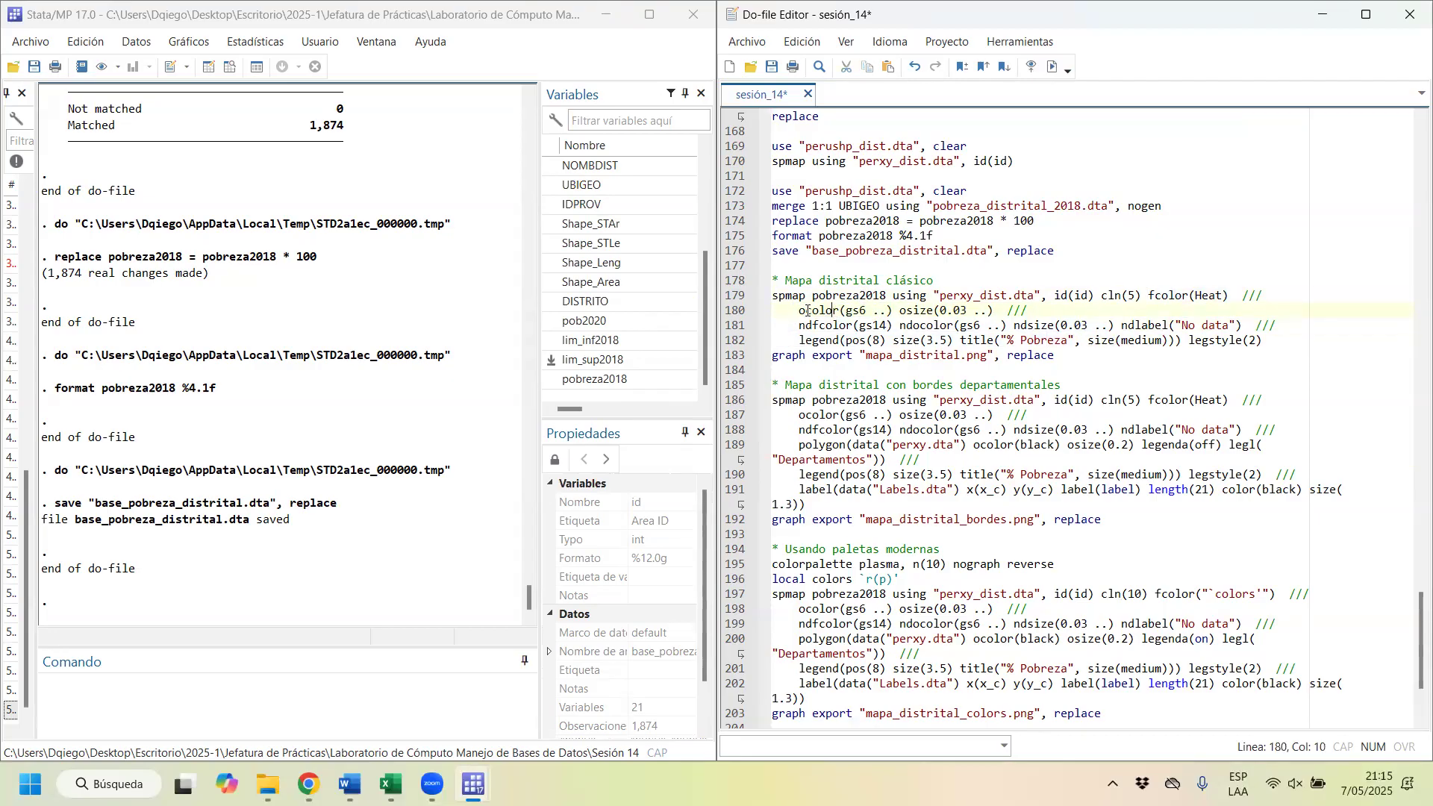
left_click_drag(799, 310, 890, 311)
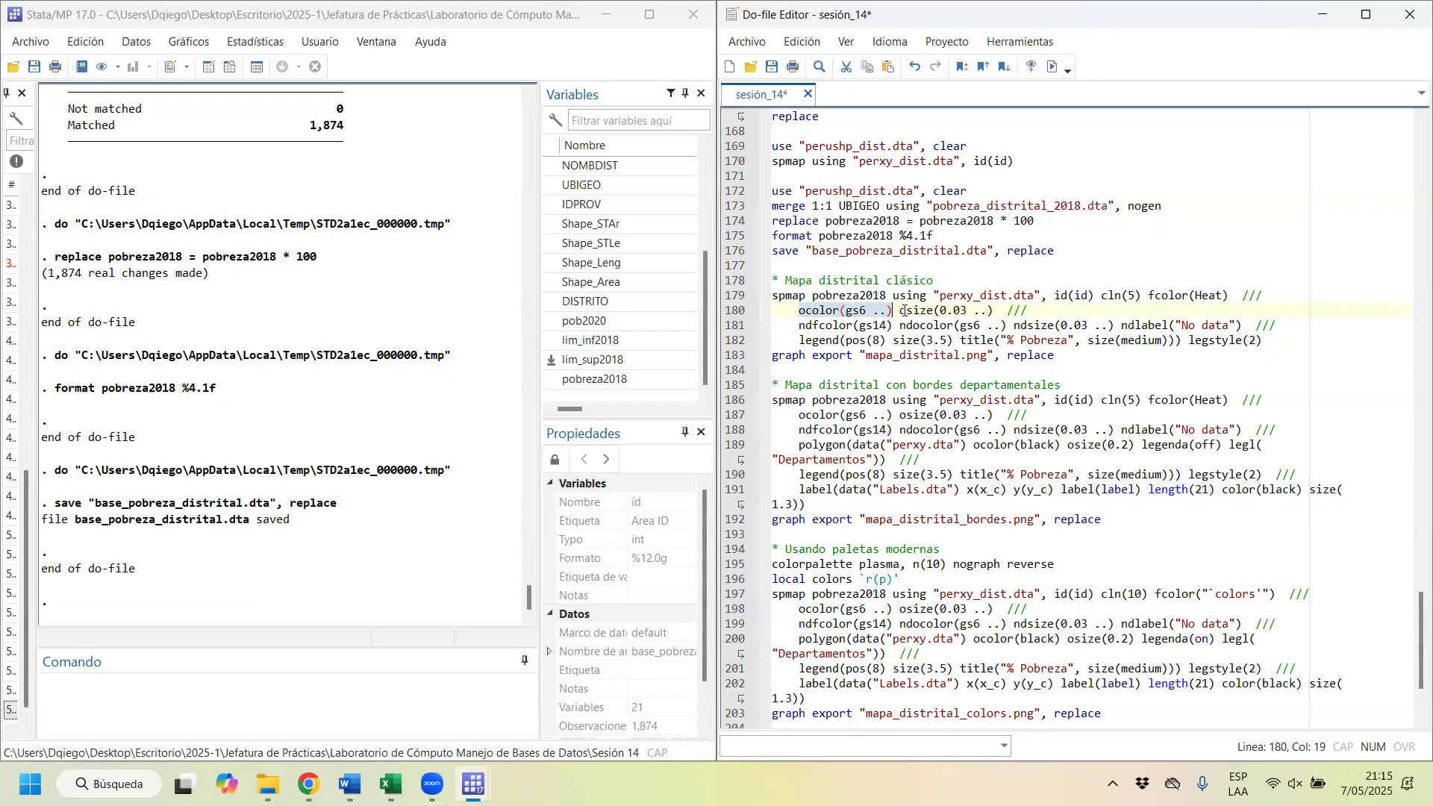
left_click(904, 311)
double_click(930, 311)
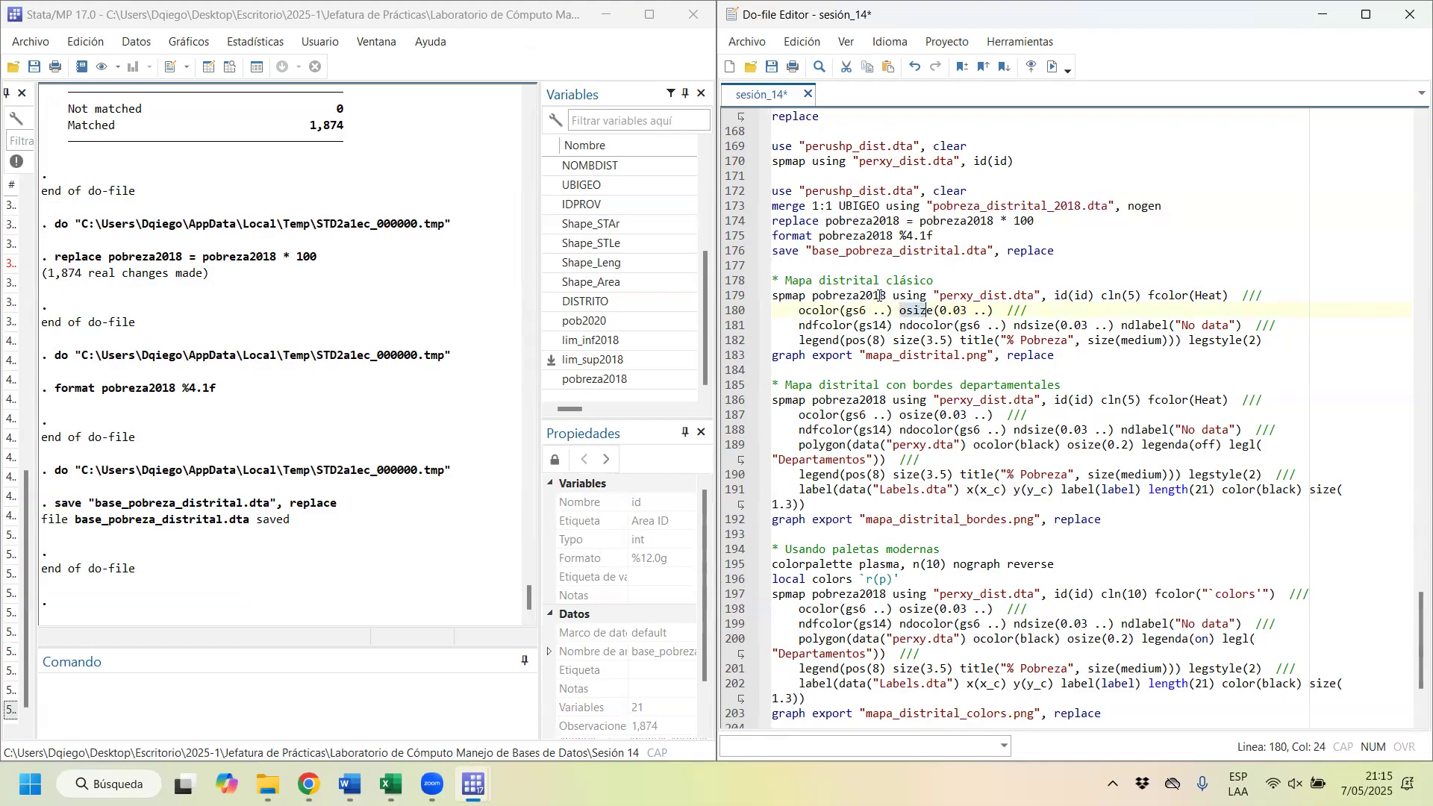
Step: Run the spmap command under Mapa distrital clásico to draw the district poverty map, and close the graph after viewing it
left_click_drag(862, 295, 892, 340)
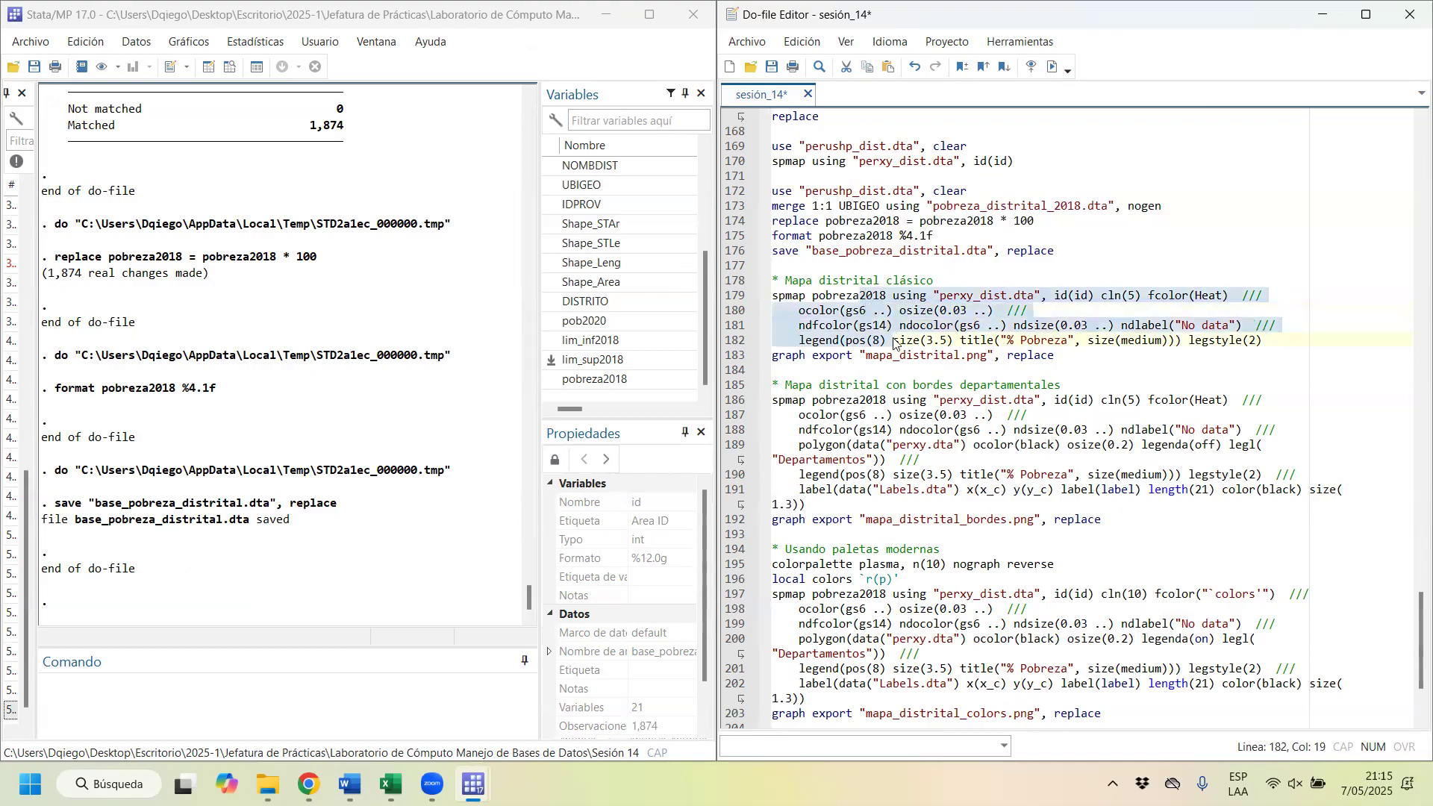
left_click(1052, 67)
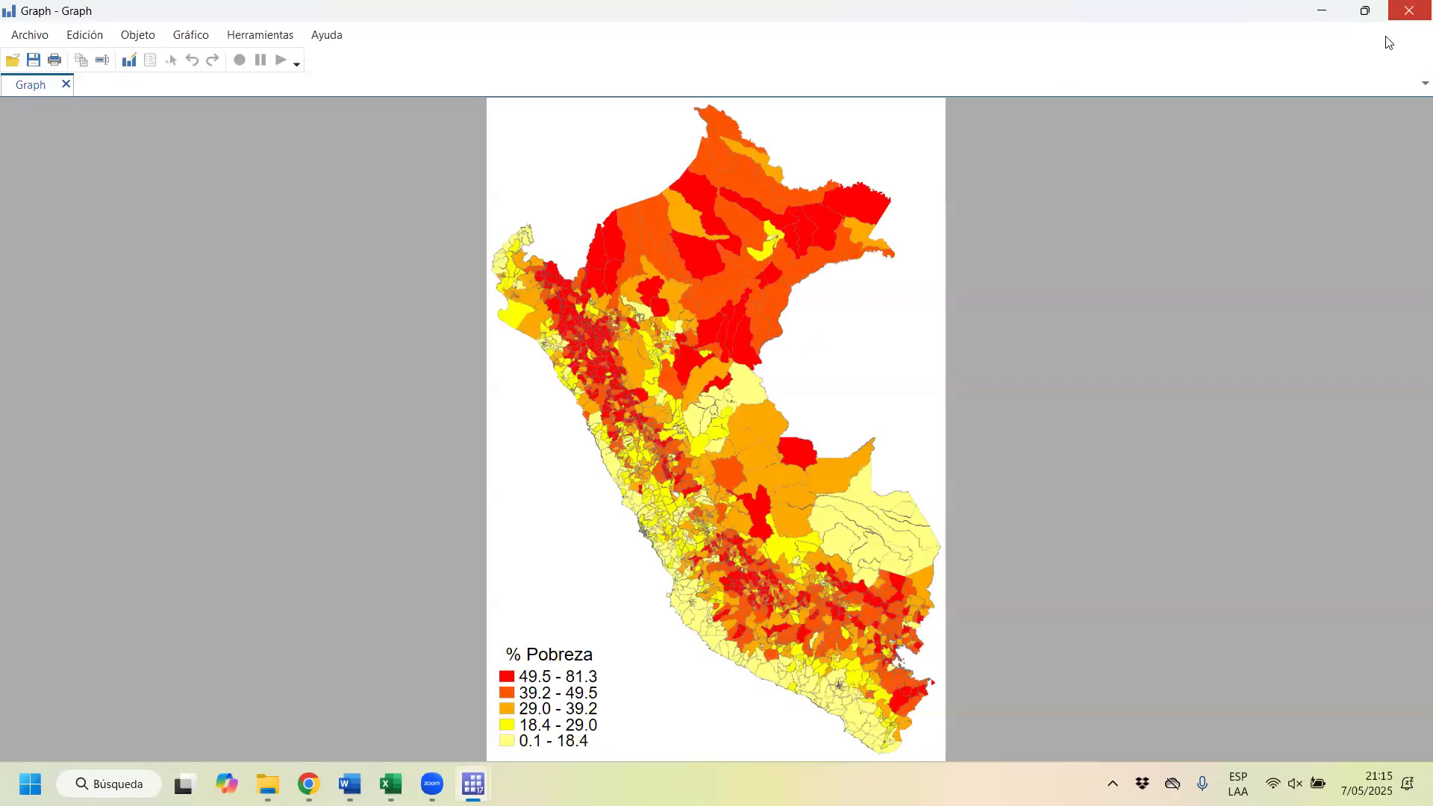
left_click(1409, 11)
Step: Rerun the whole spmap command under Mapa distrital clásico, including its No data and legend options, and place the graph beside the do-file
left_click(800, 326)
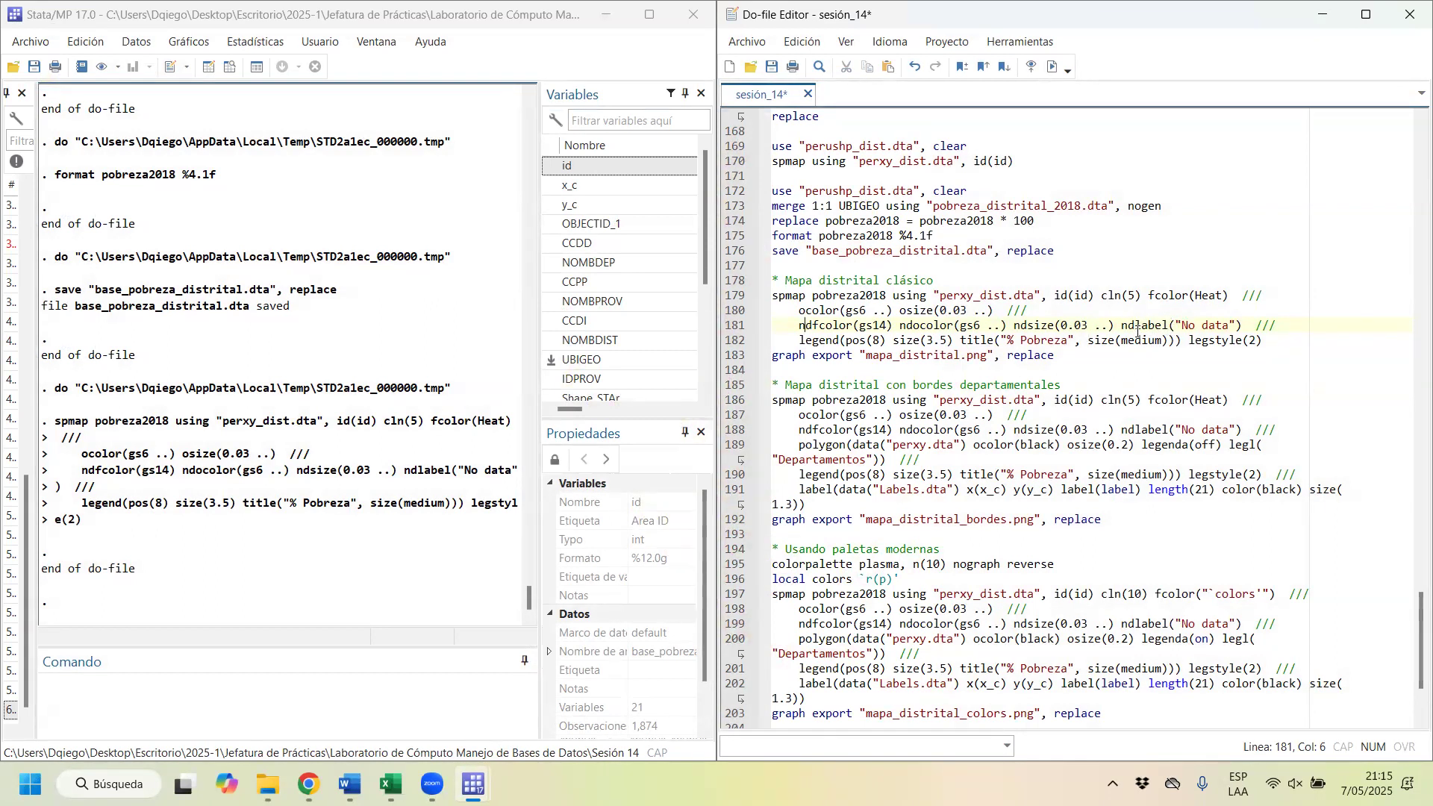
left_click_drag(800, 341, 1028, 337)
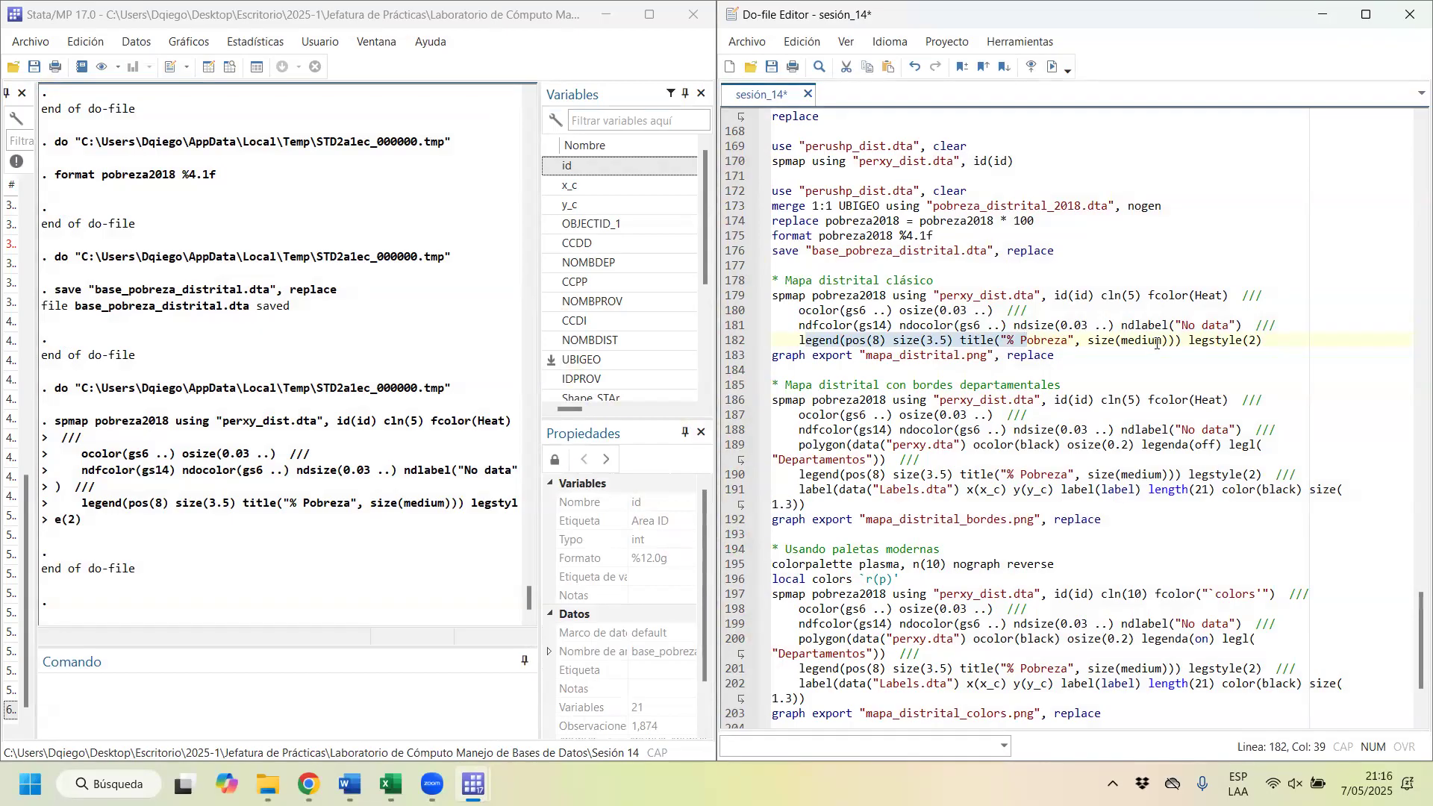
left_click_drag(773, 295, 1262, 341)
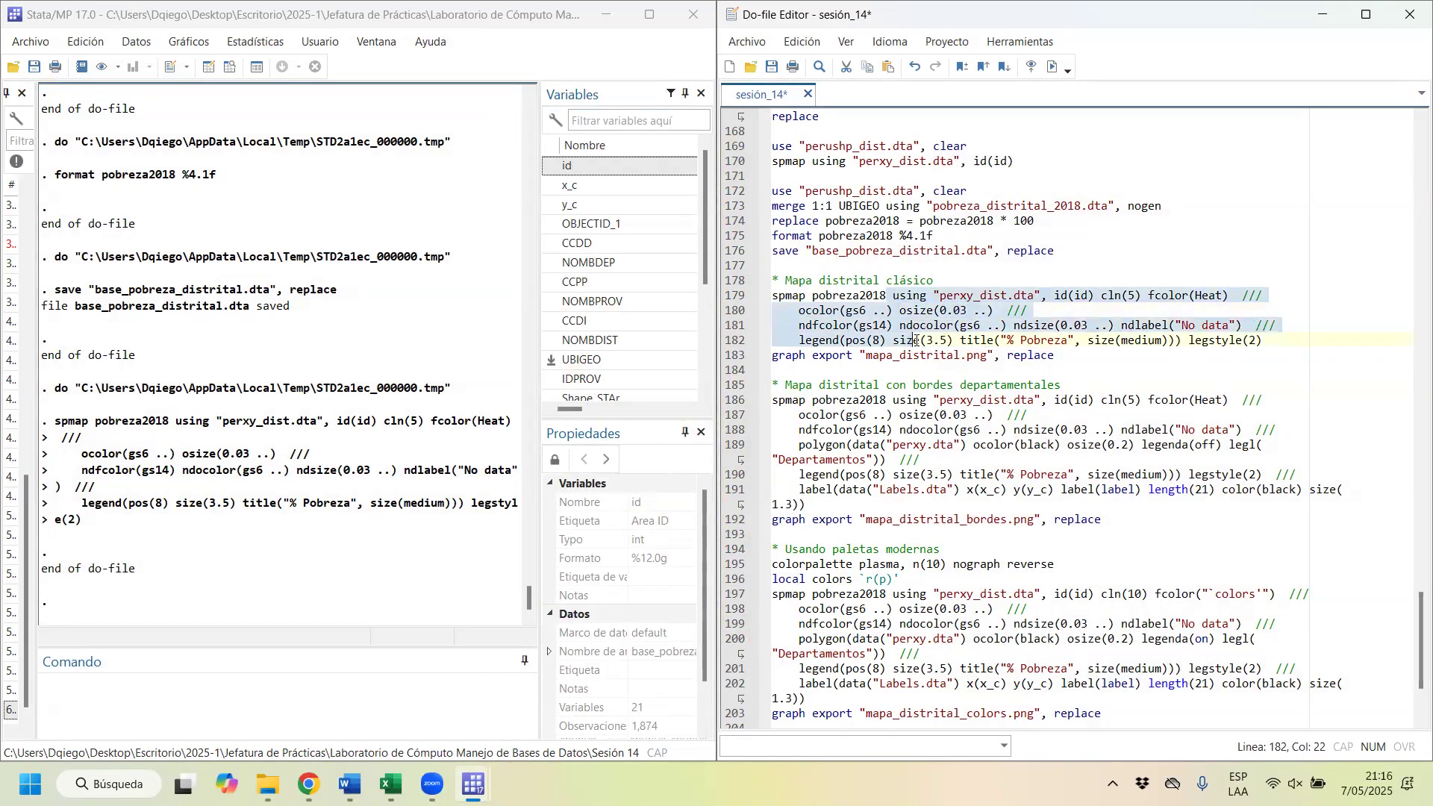
left_click(1050, 67)
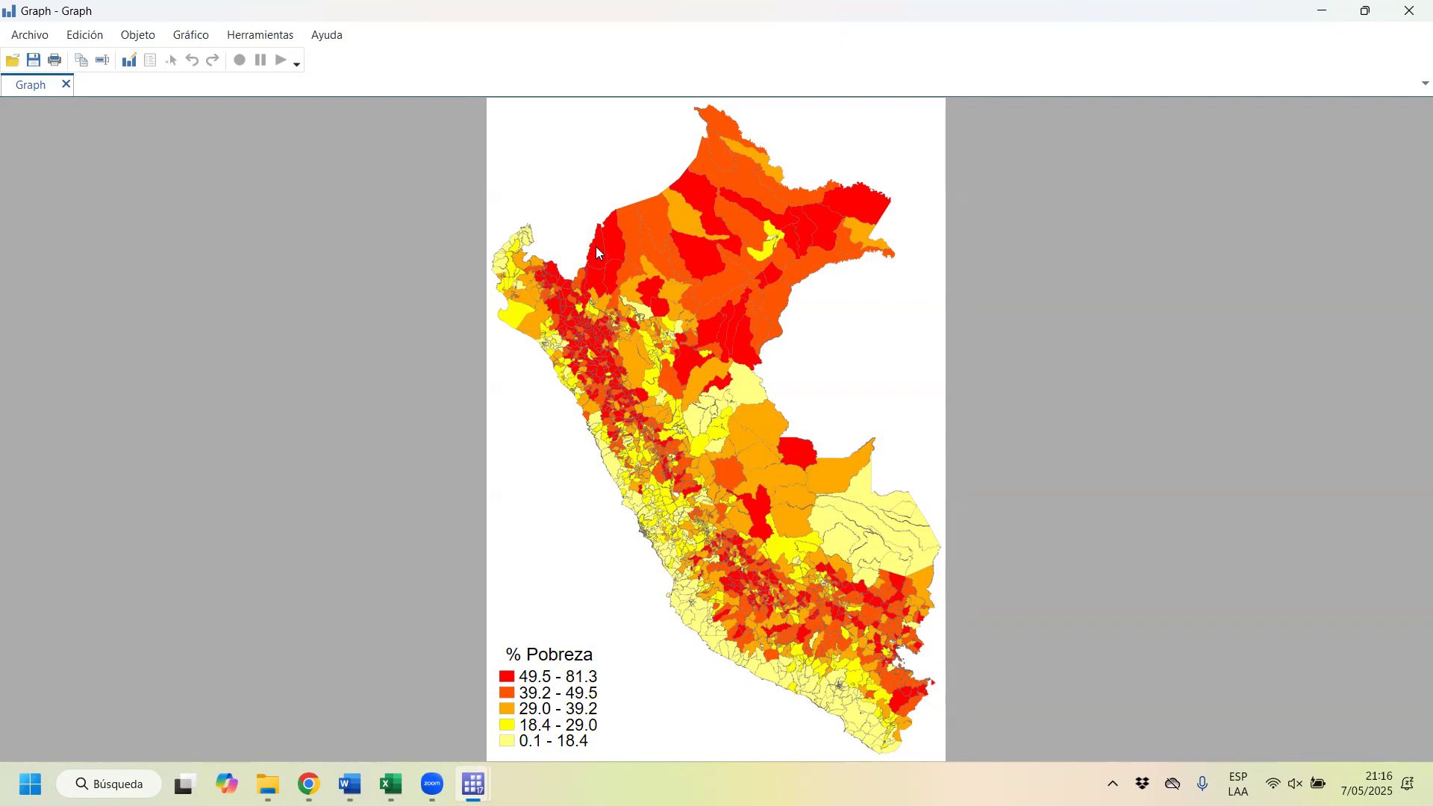
double_click(1019, 21)
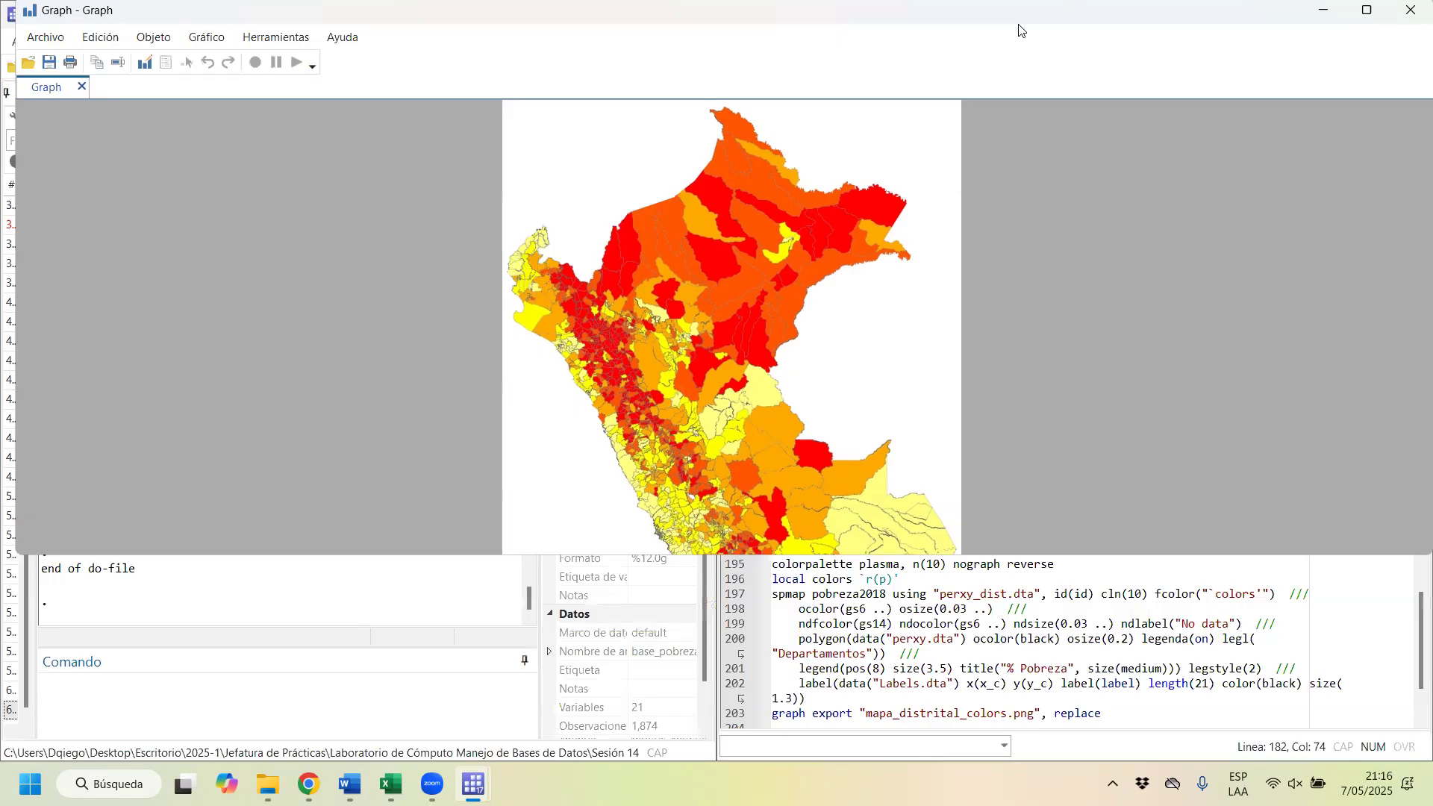
key("super+Left")
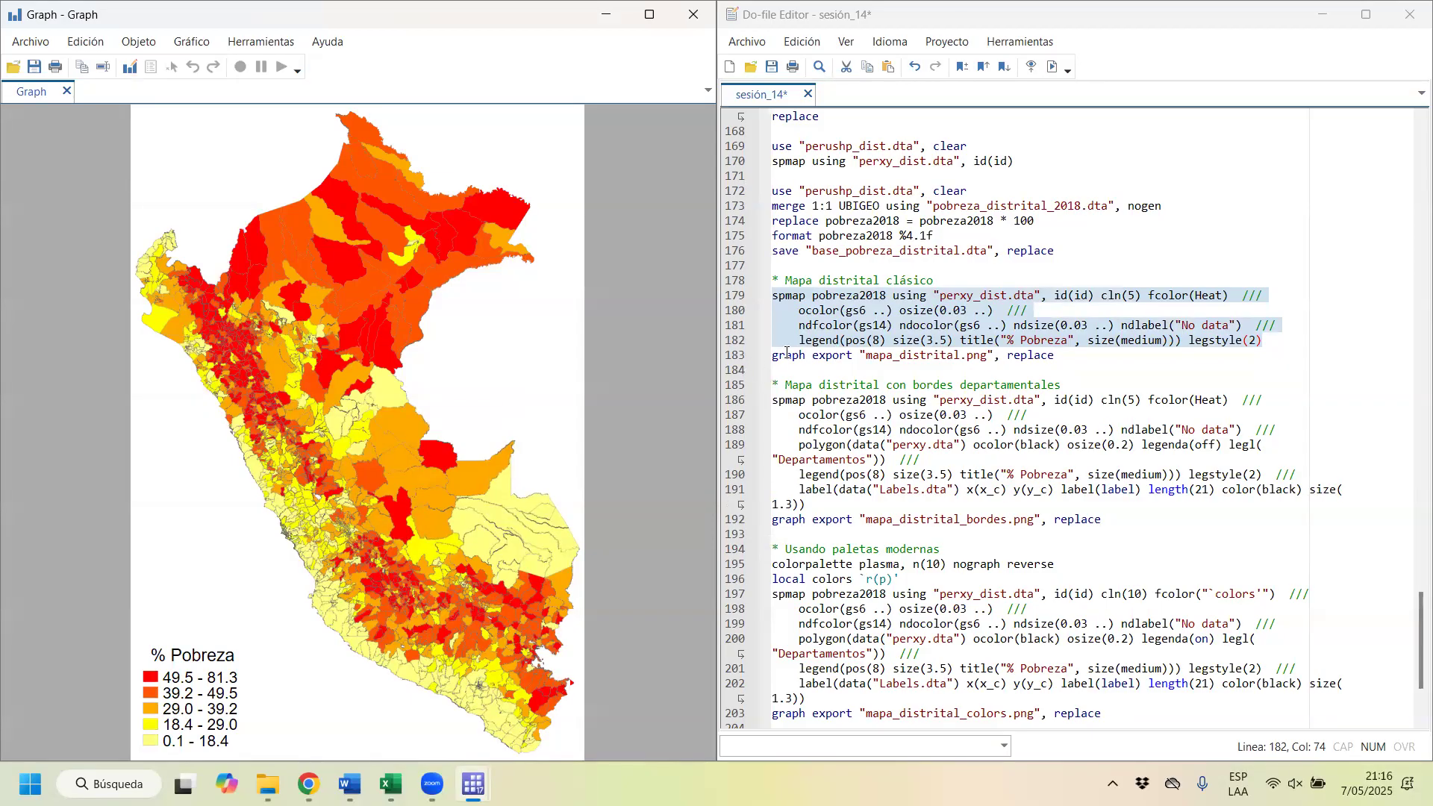
Step: Run the graph export line to save the classic district map as mapa_distrital.png with the replace option
left_click_drag(786, 354, 973, 360)
key("shift+End")
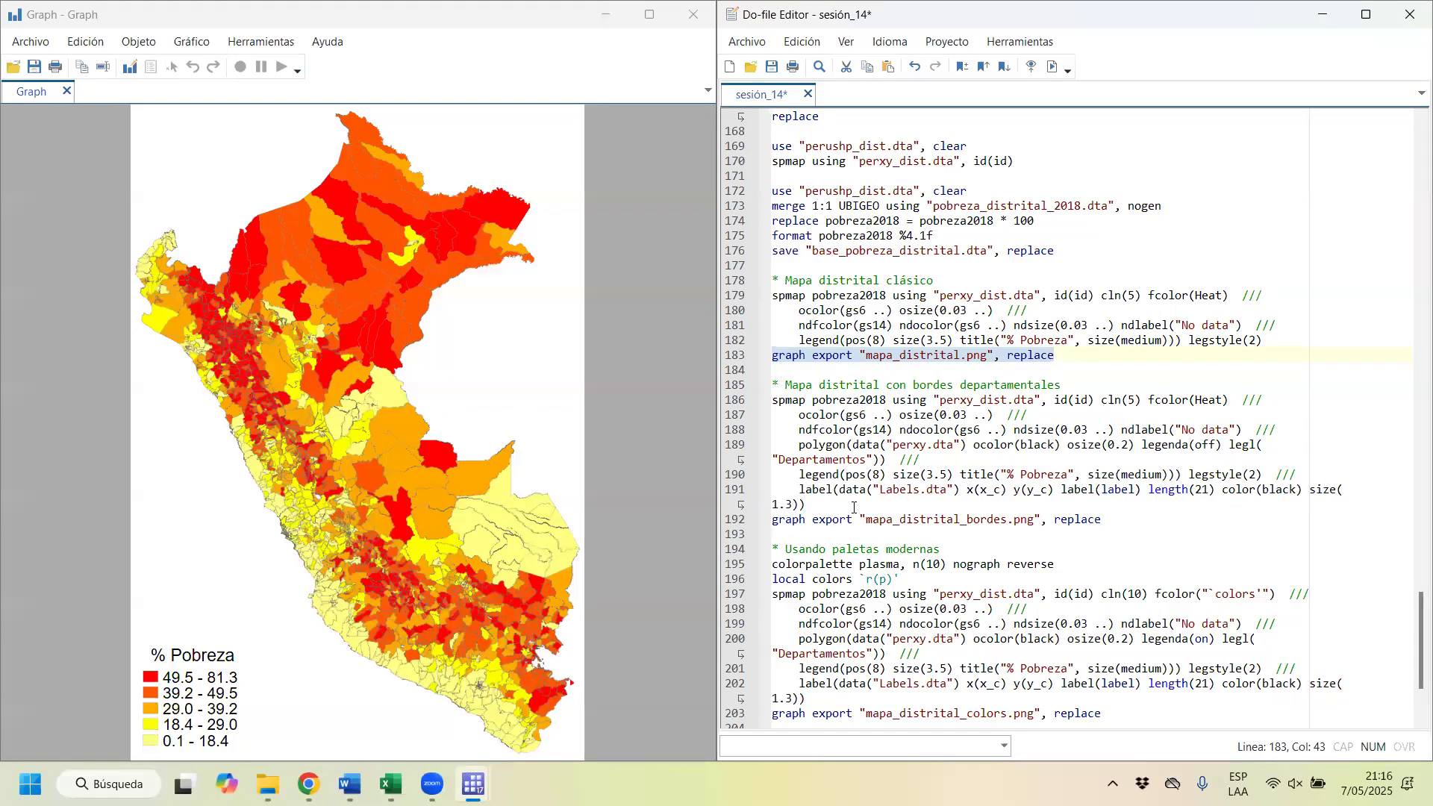
Step: Run the spmap command under Mapa distrital con bordes departamentales, view the map at full size, and close the graph
left_click_drag(853, 505, 748, 401)
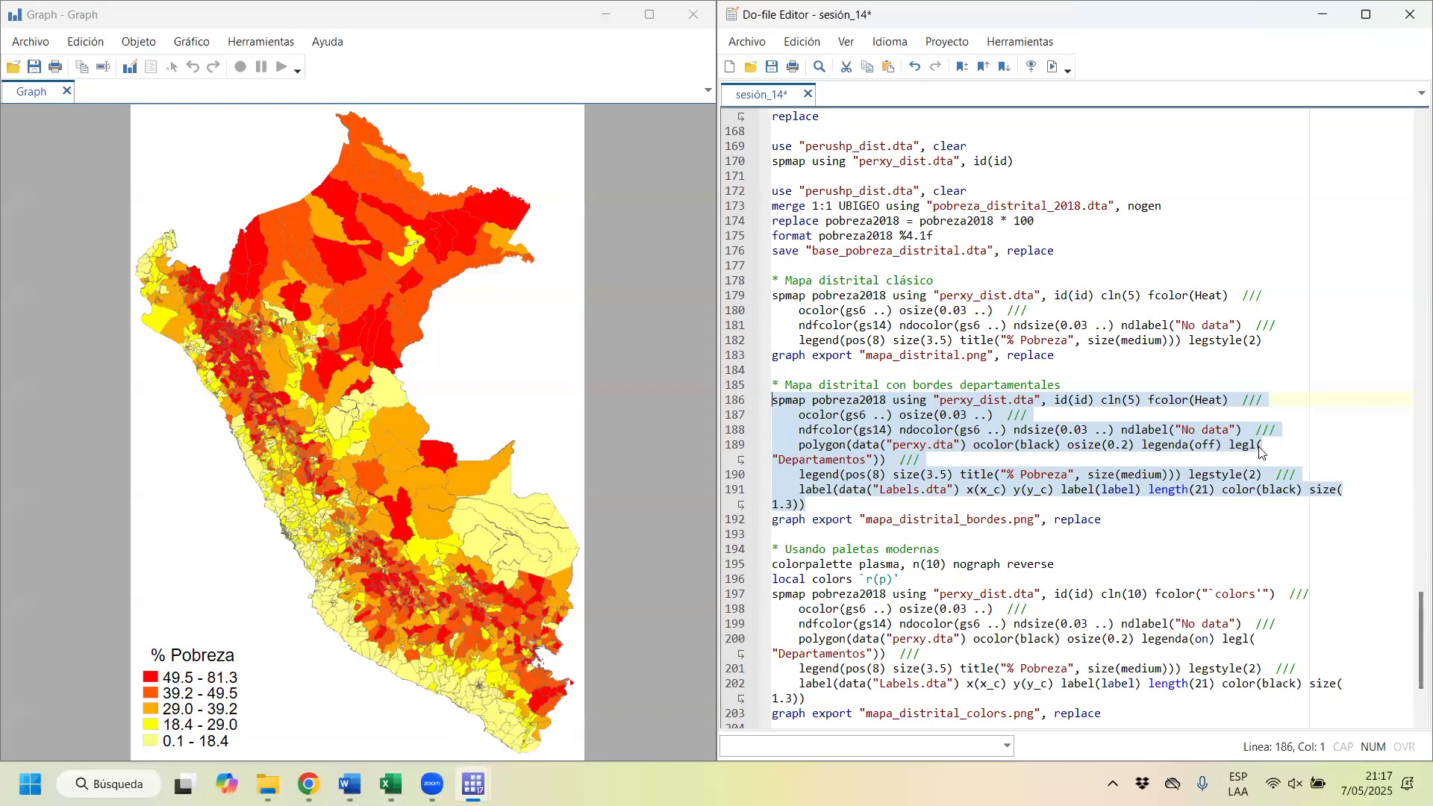
left_click(1220, 457)
left_click_drag(1231, 444, 886, 461)
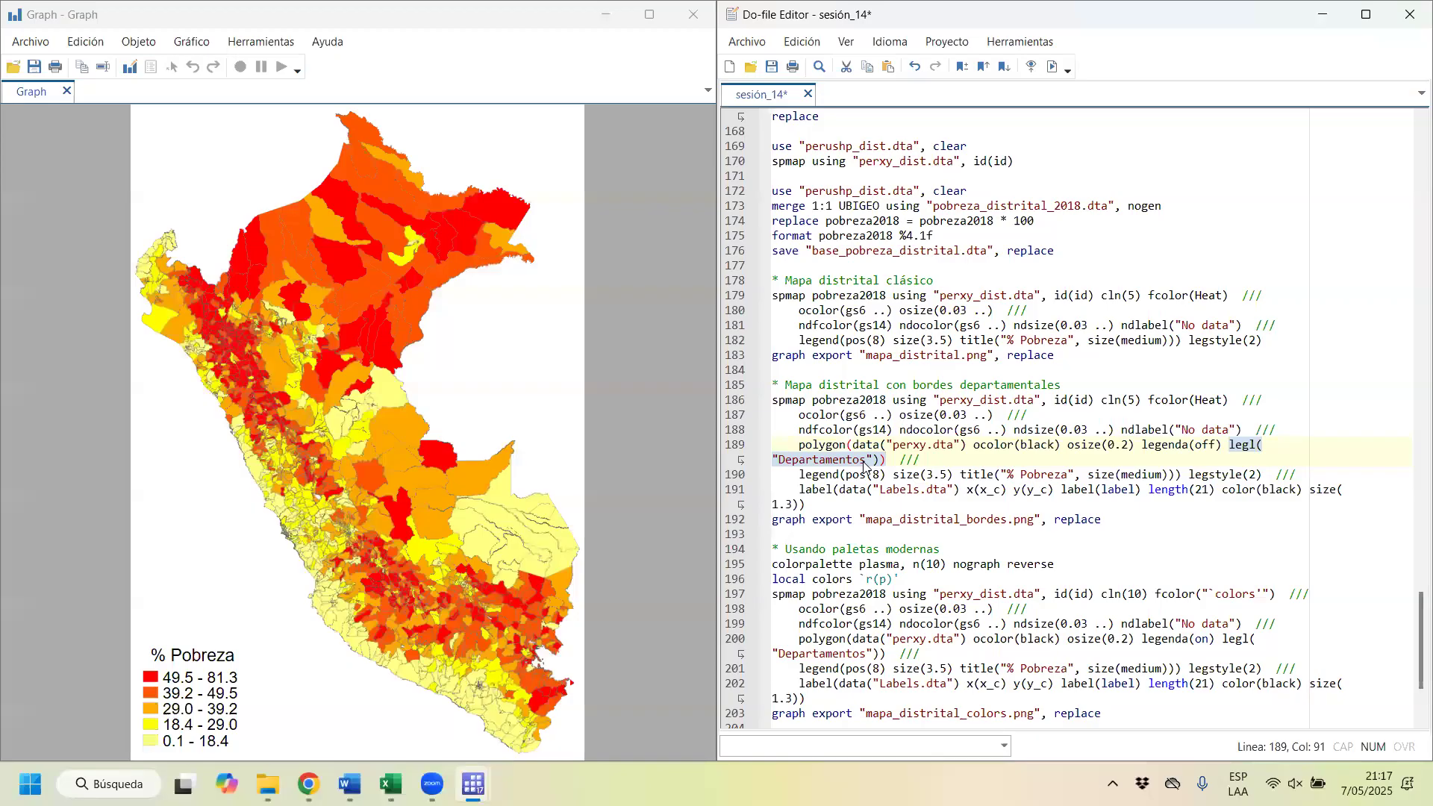
left_click_drag(887, 400, 814, 400)
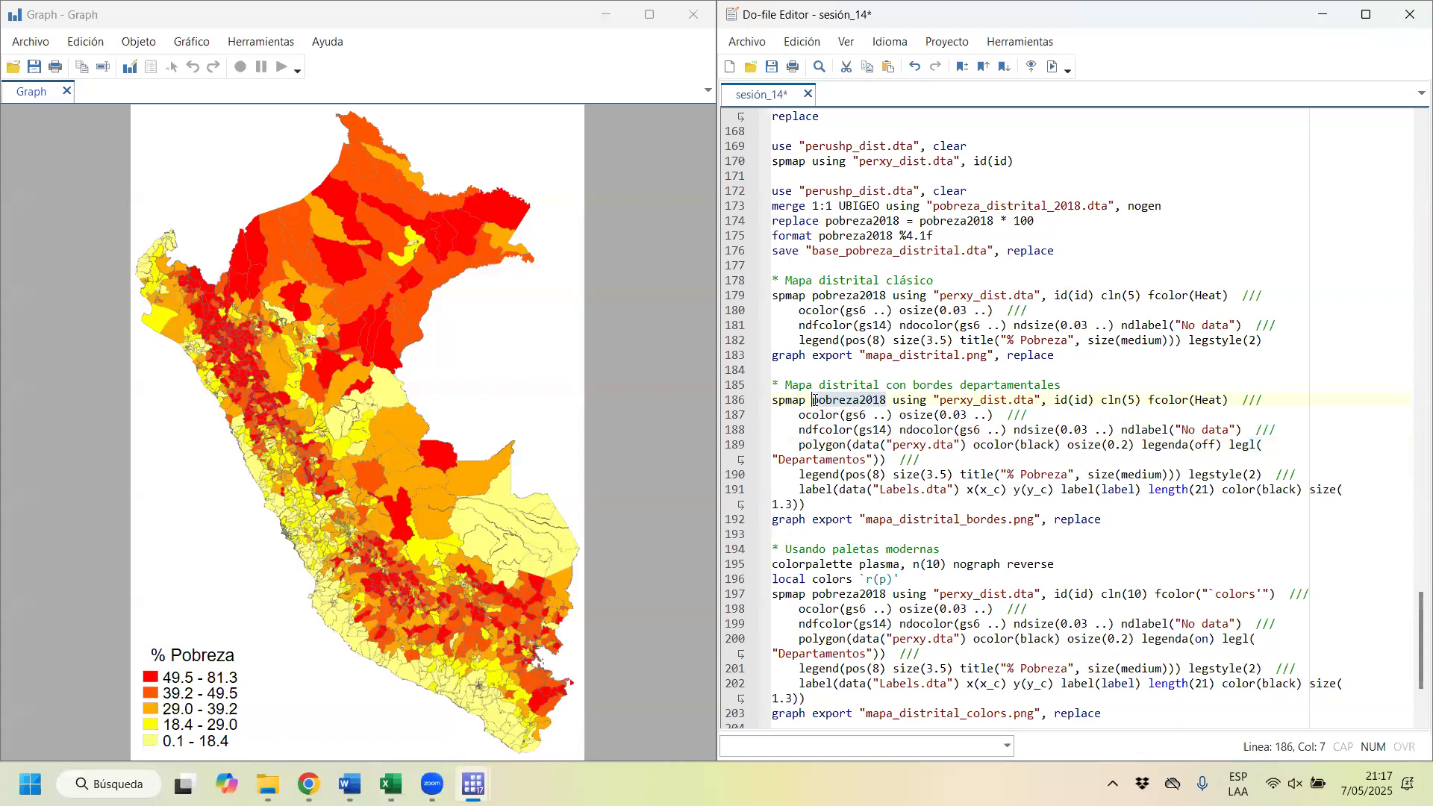
left_click_drag(939, 400, 1034, 401)
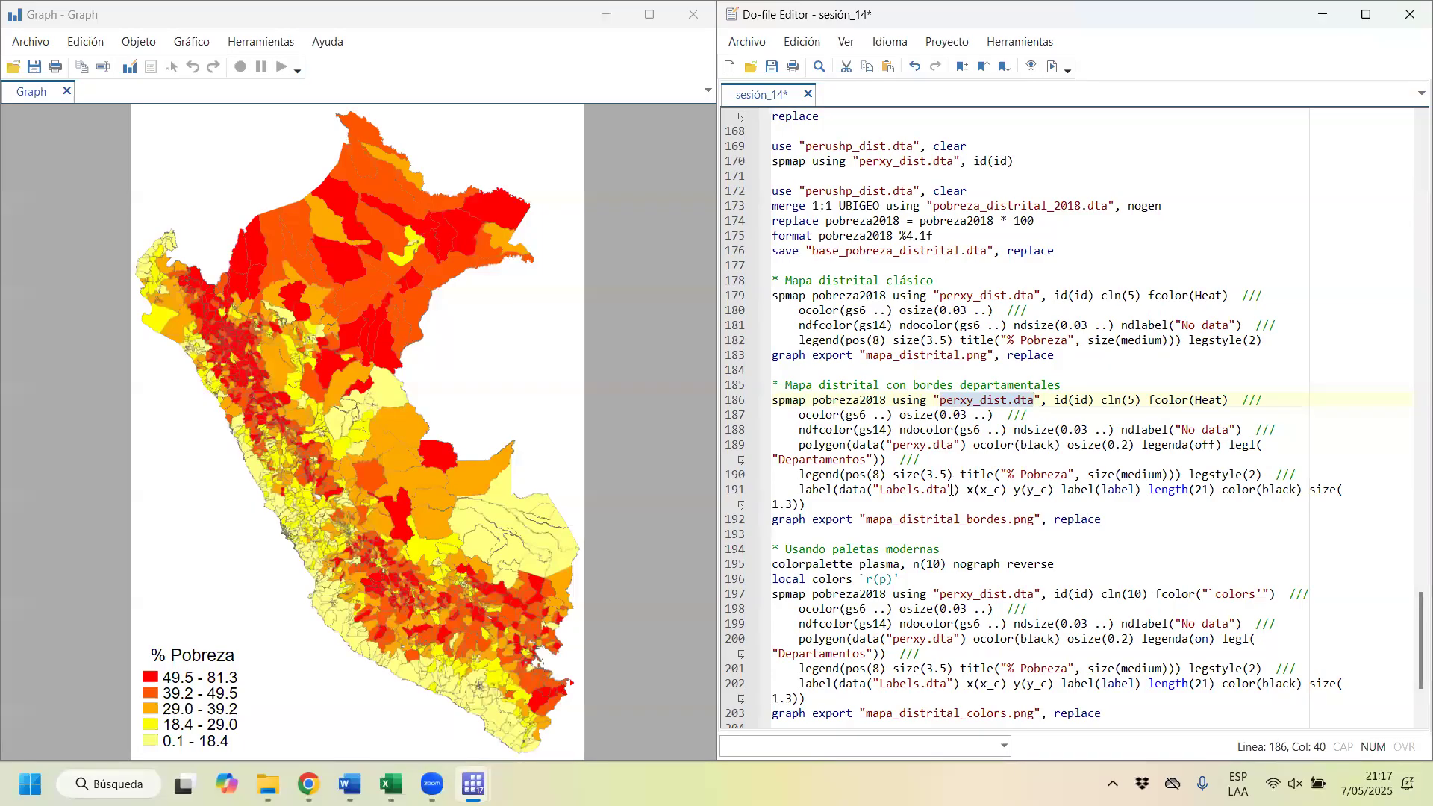
left_click_drag(867, 505, 773, 400)
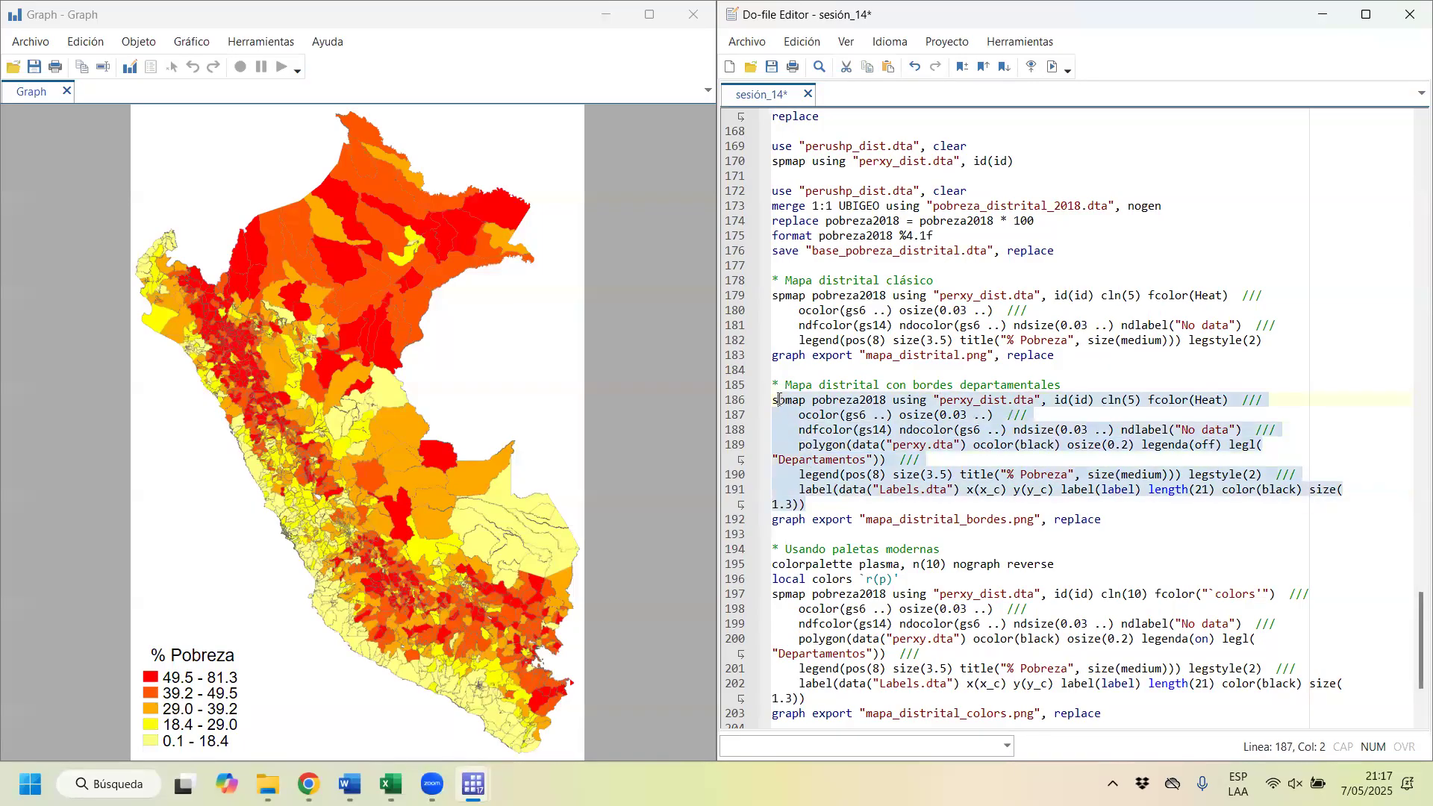
left_click(1052, 67)
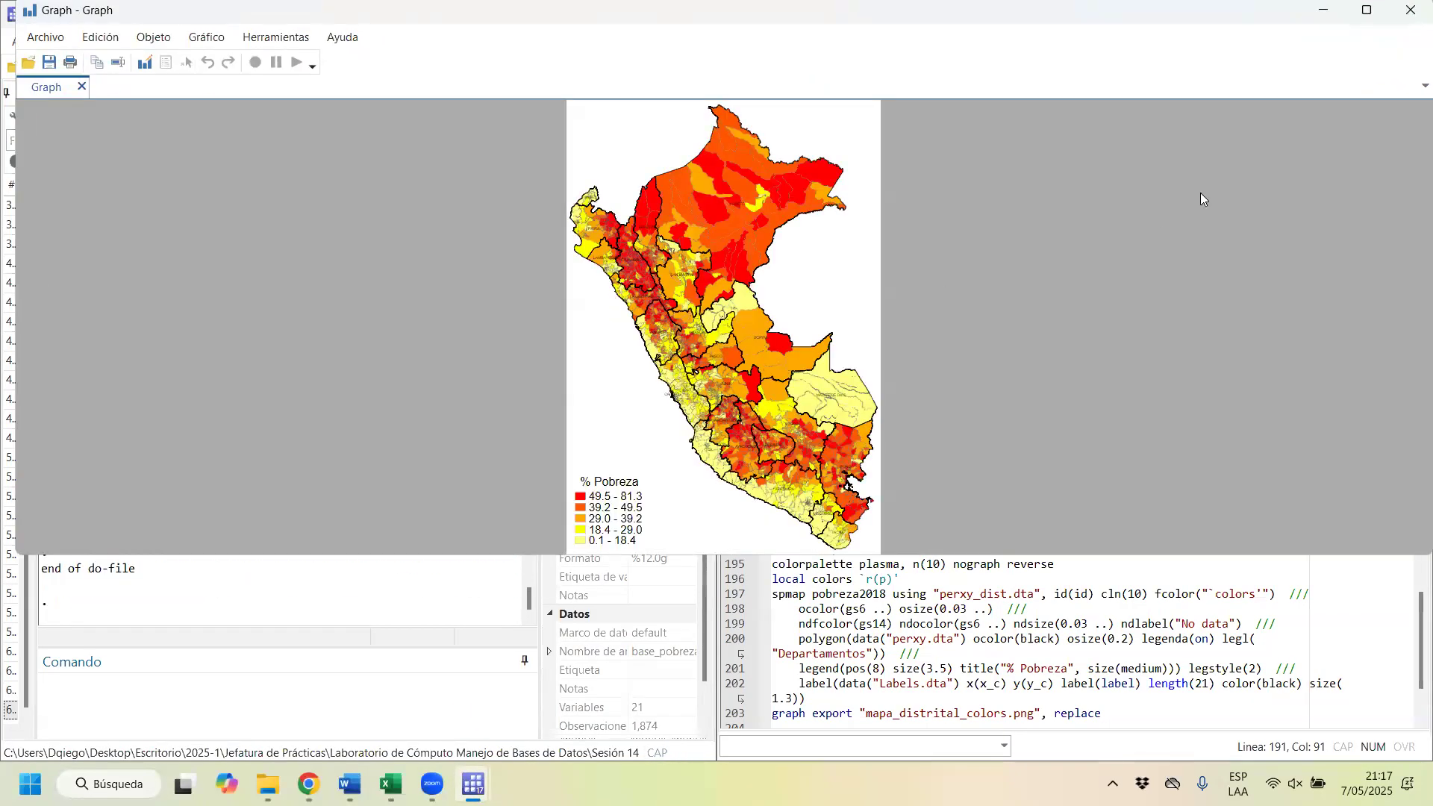
left_click(1366, 9)
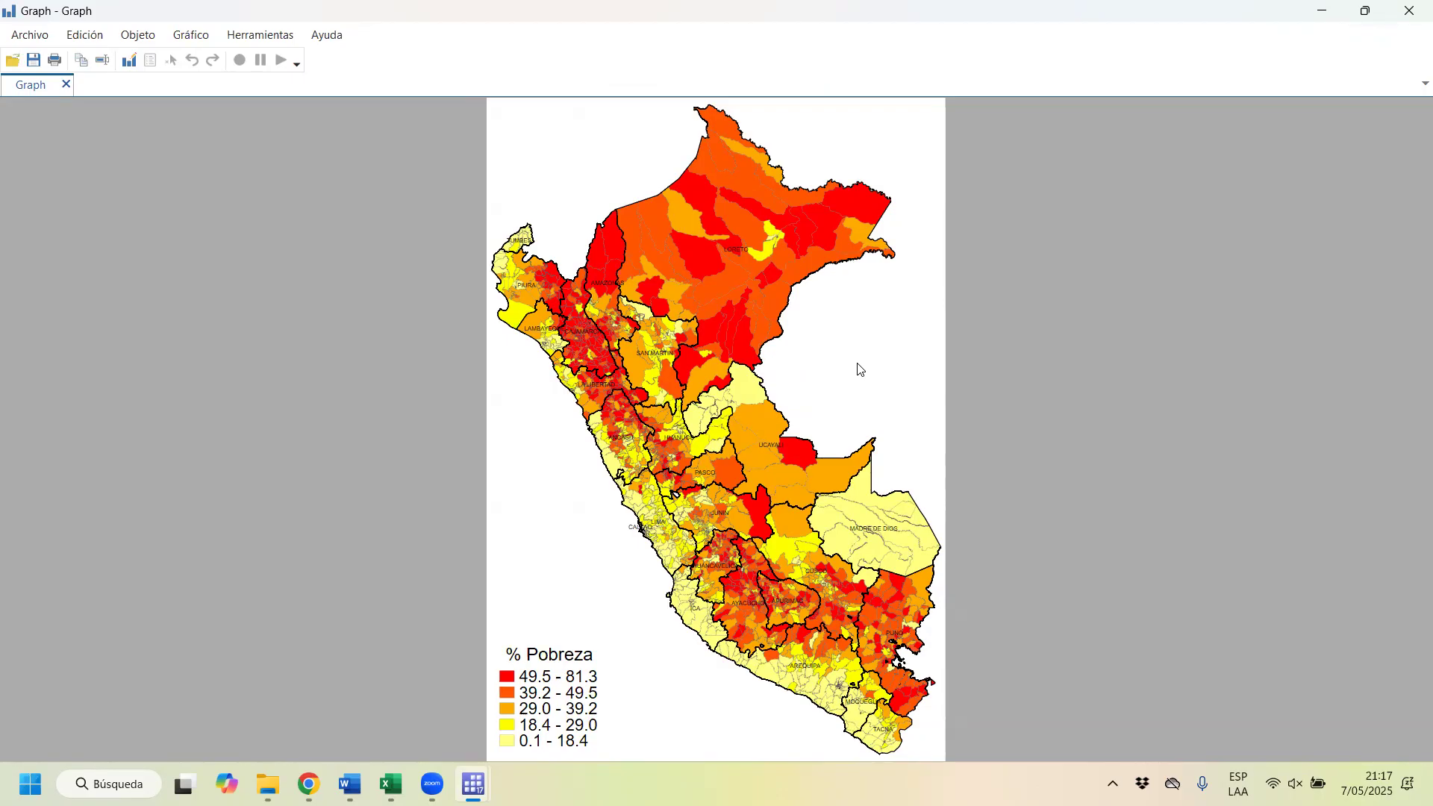
left_click(1410, 8)
left_click(1410, 9)
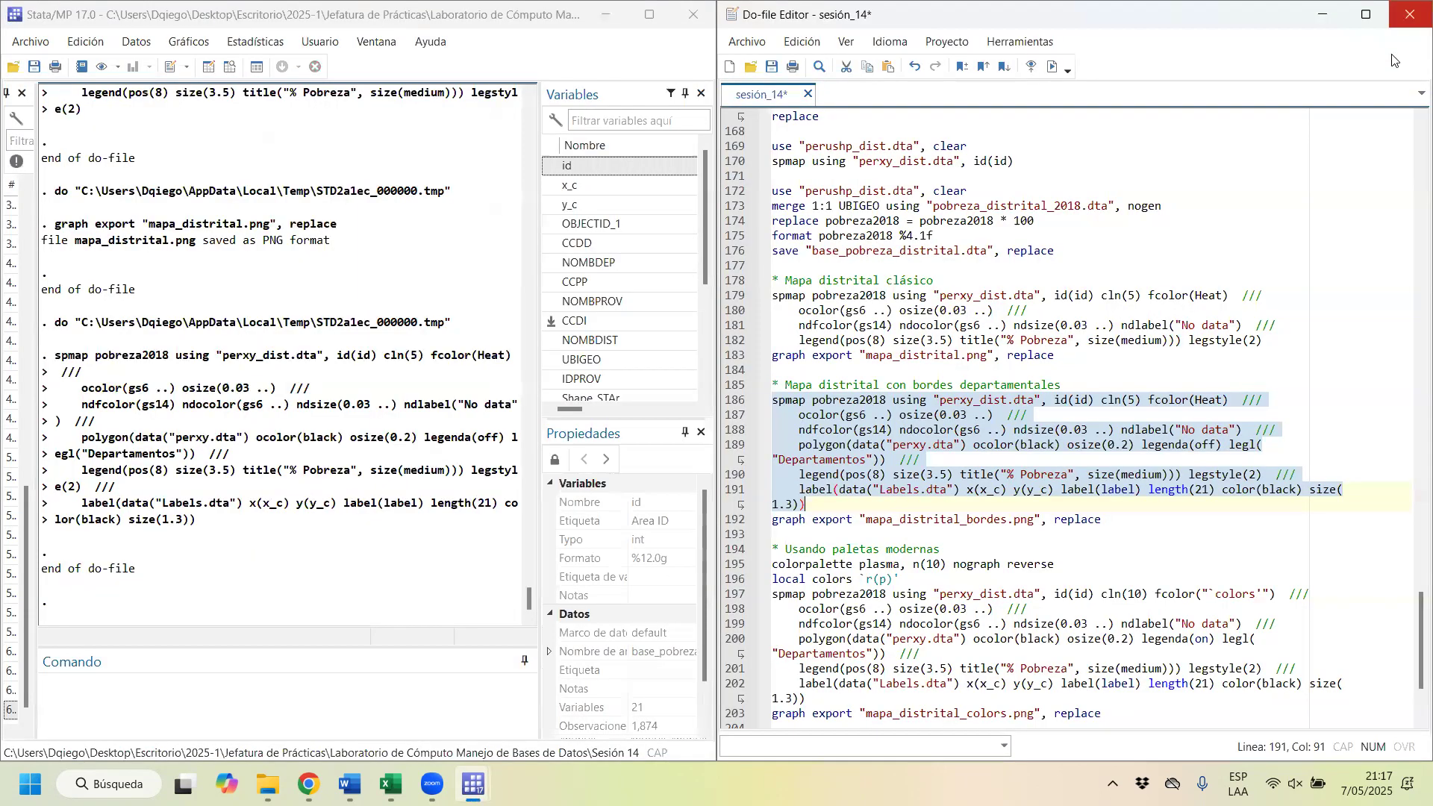
scroll(1243, 324, "down", 3)
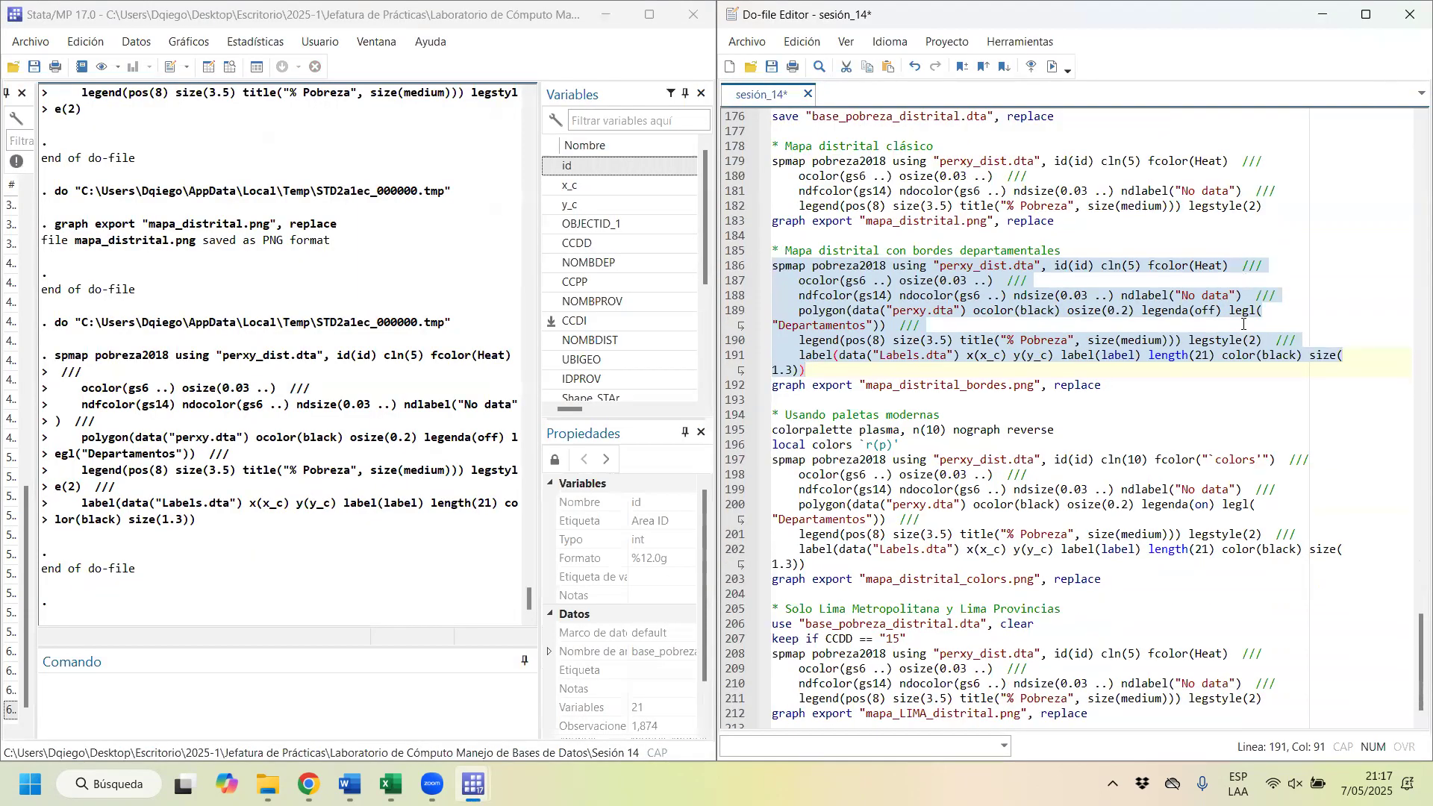
scroll(1243, 323, "down", 1)
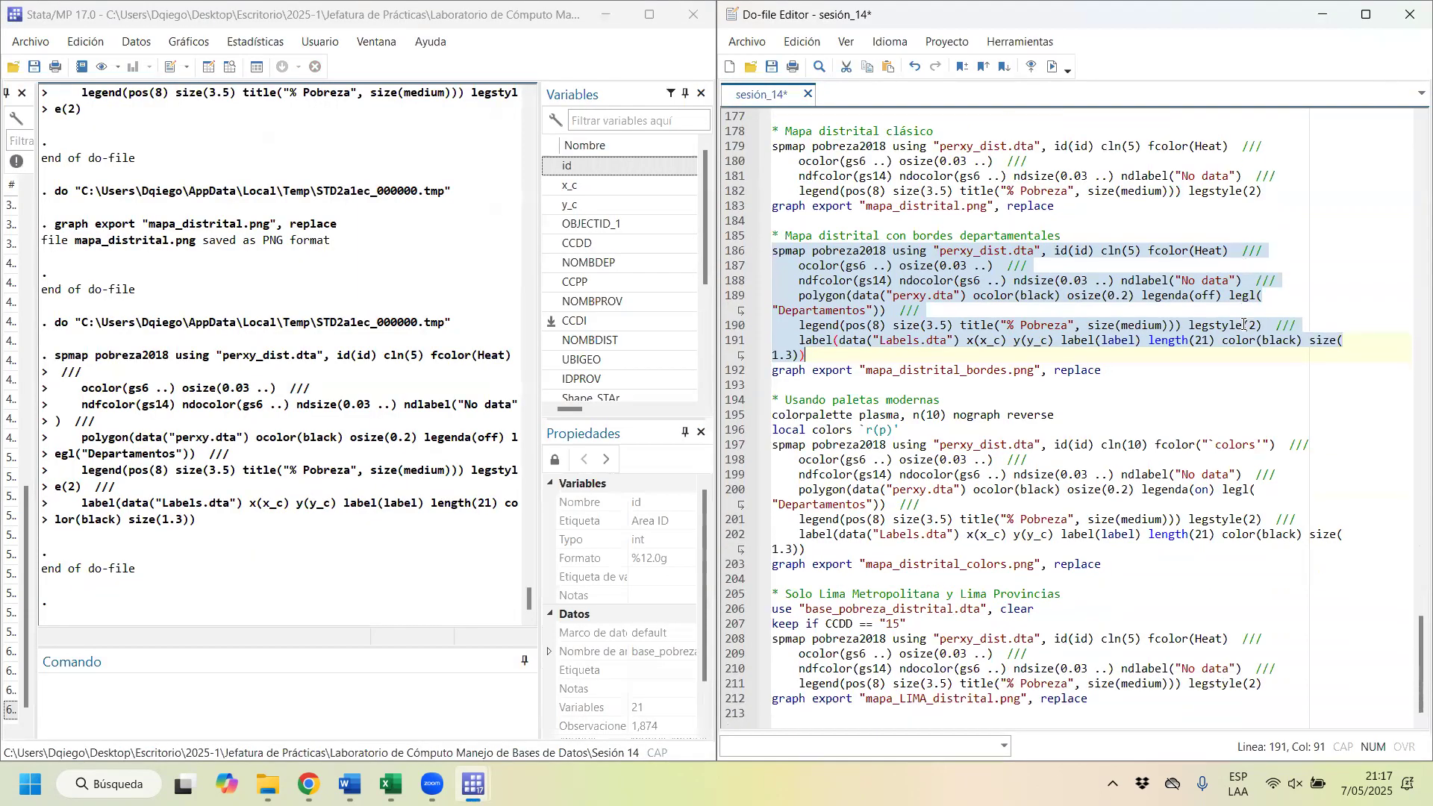
left_click(949, 397)
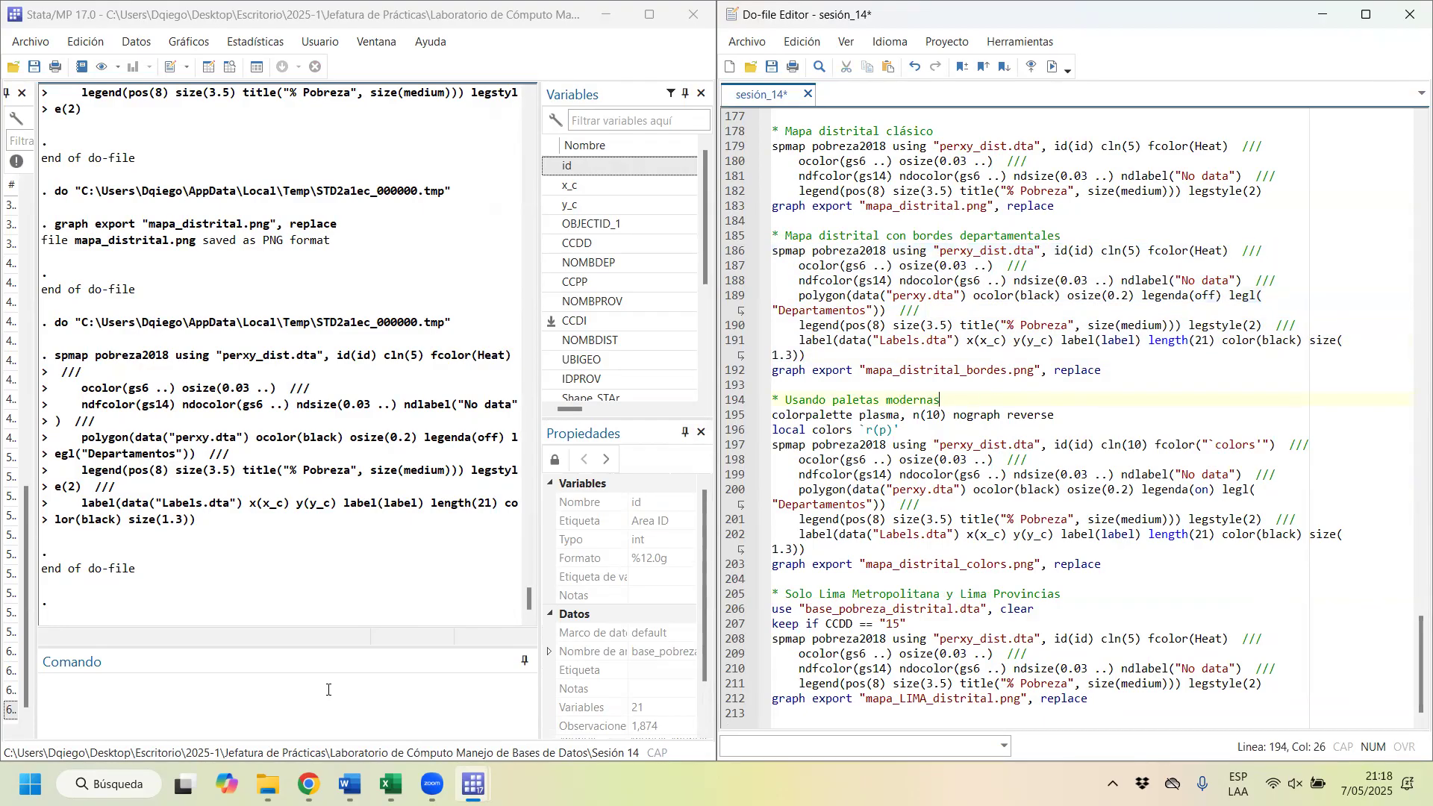
Step: Switch to Chrome and search Google for "mapa de pobreza" in a new tab
mouse_move(309, 784)
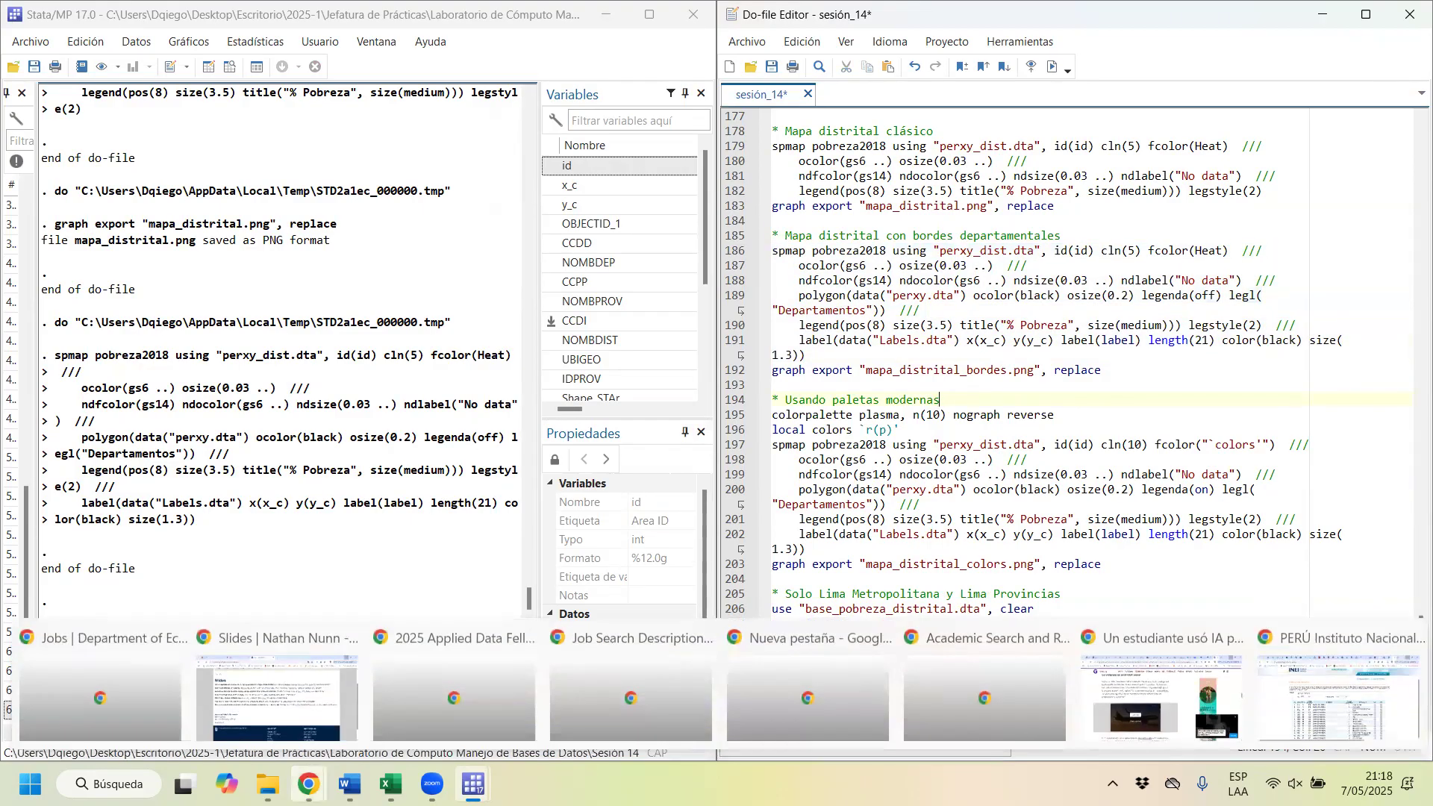
left_click(1373, 725)
left_click(1244, 18)
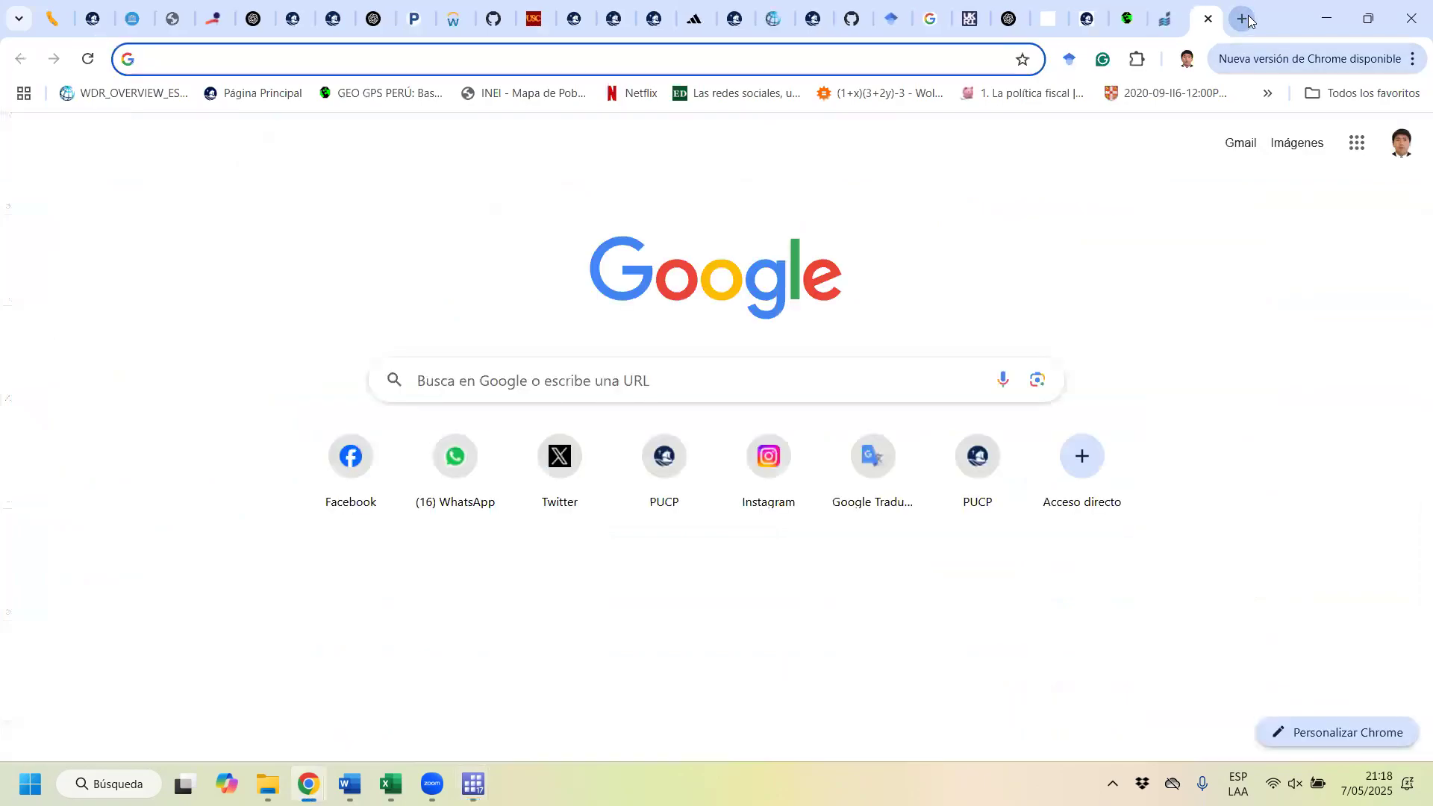
type("maa")
key("BackSpace")
type("pa ")
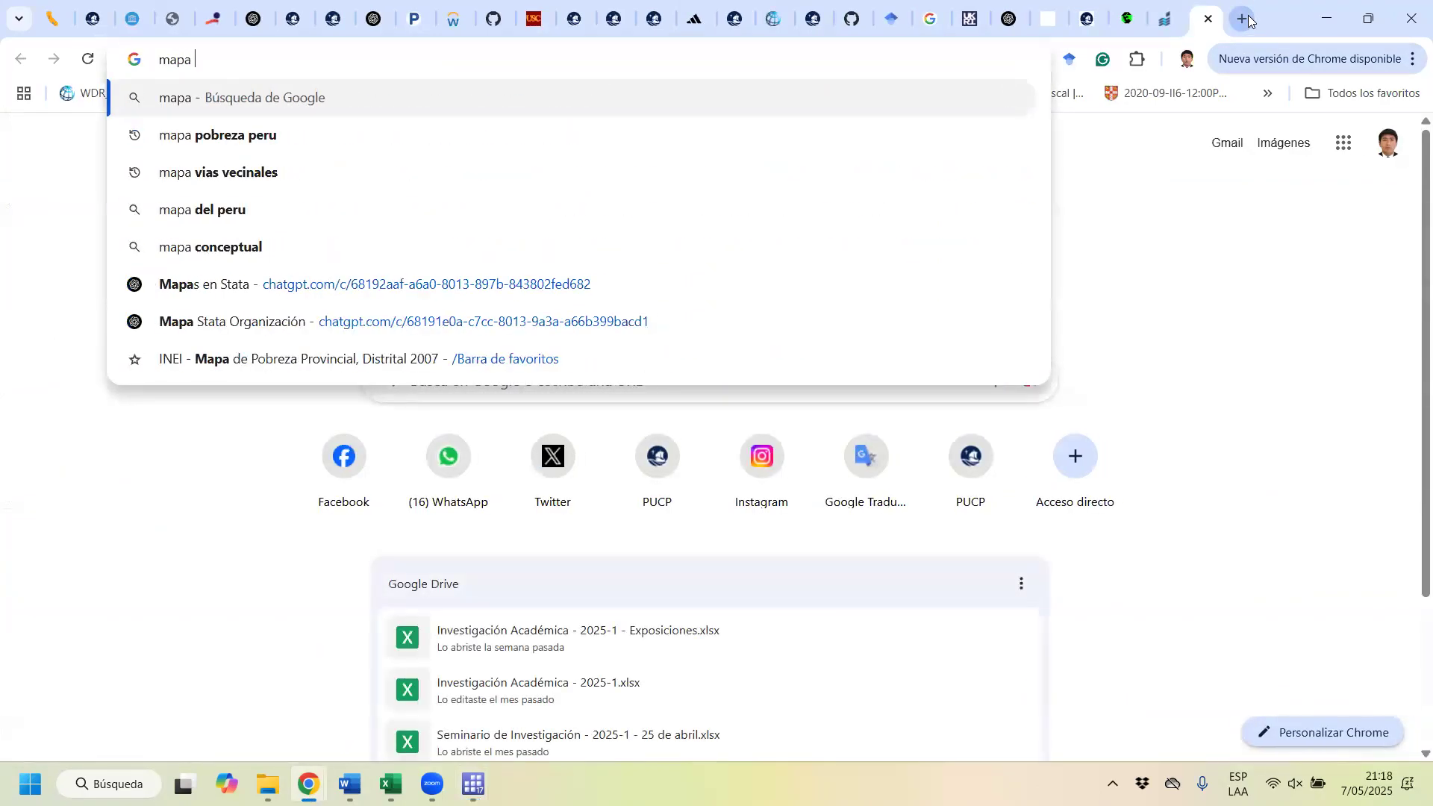
type("de pobreza")
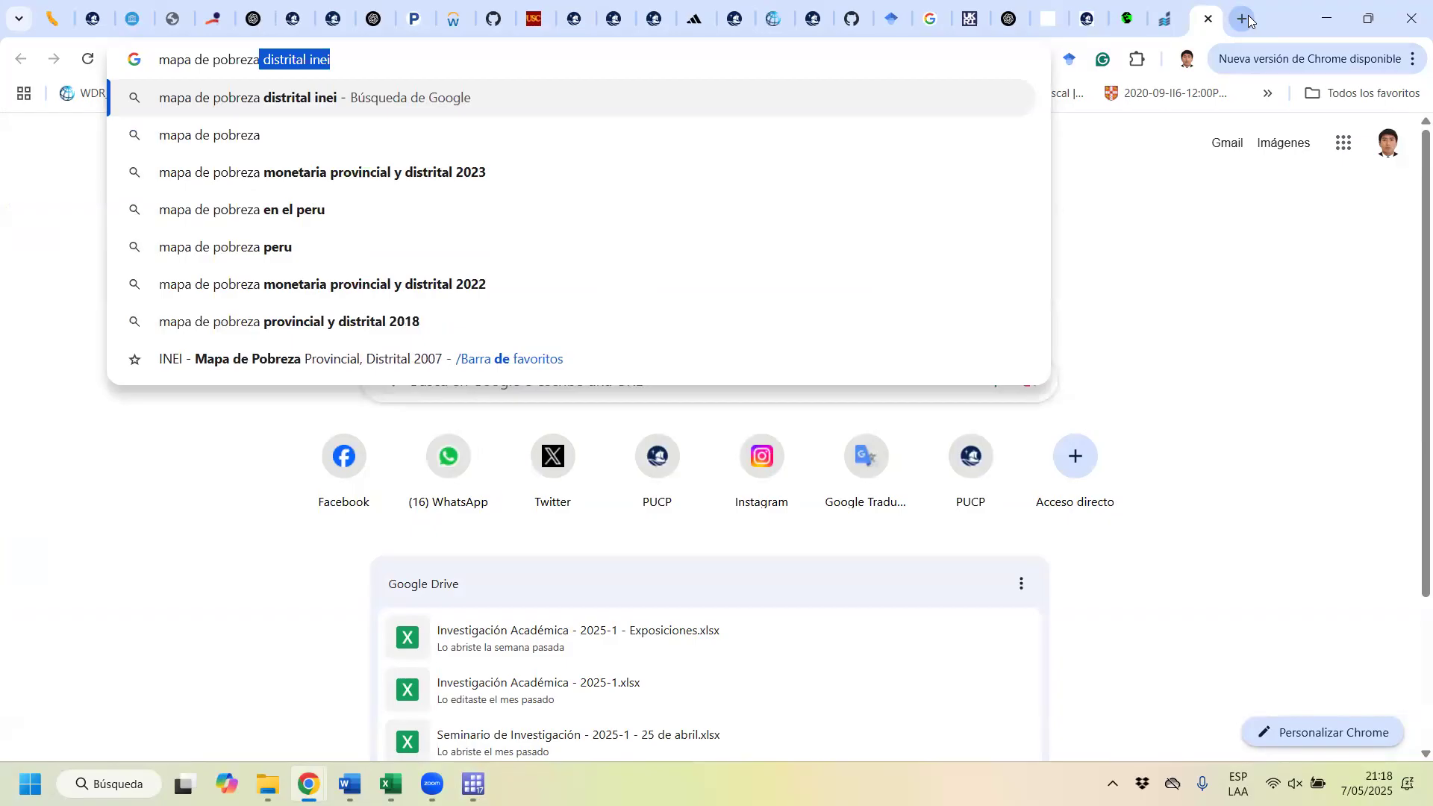
key("BackSpace")
key("Return")
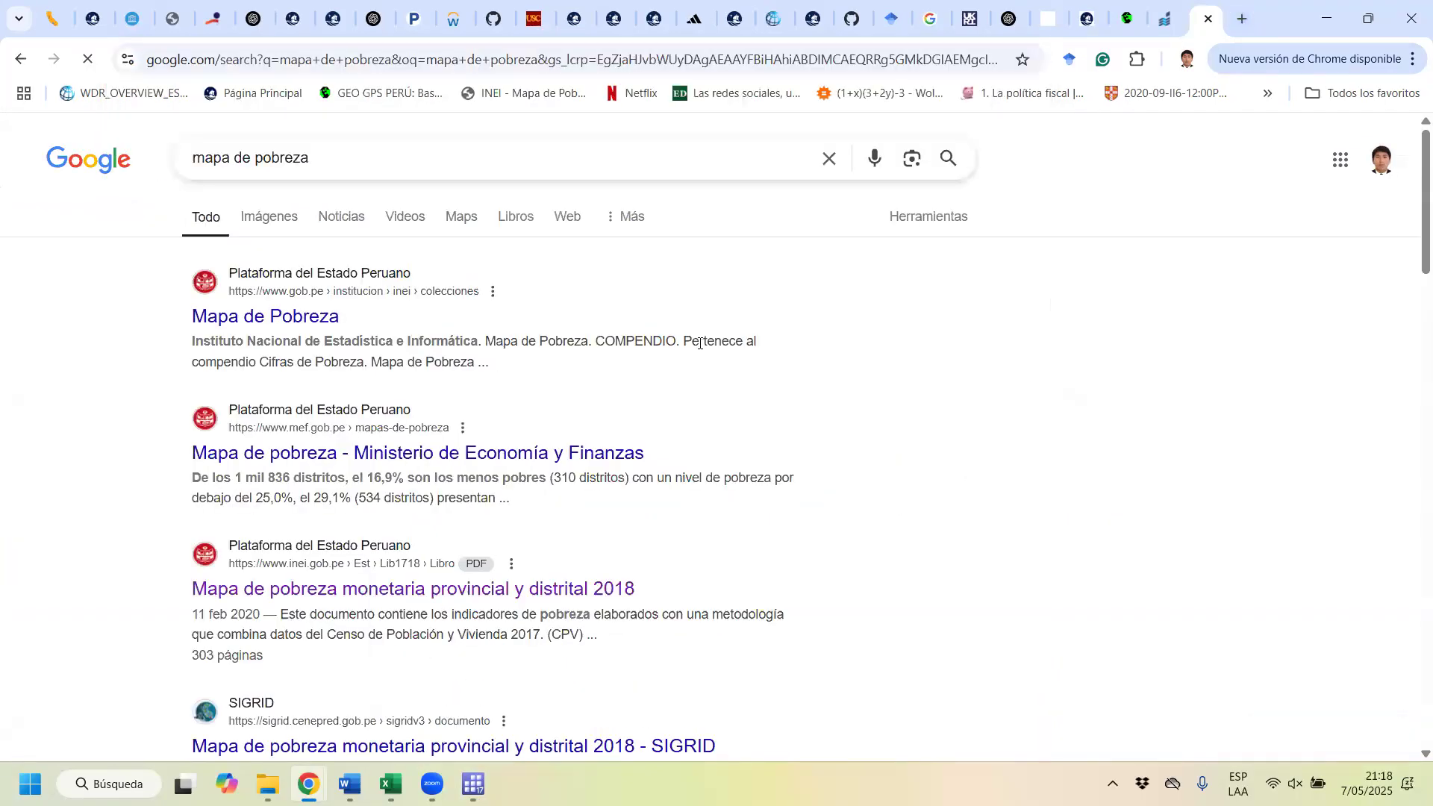
left_click(193, 317)
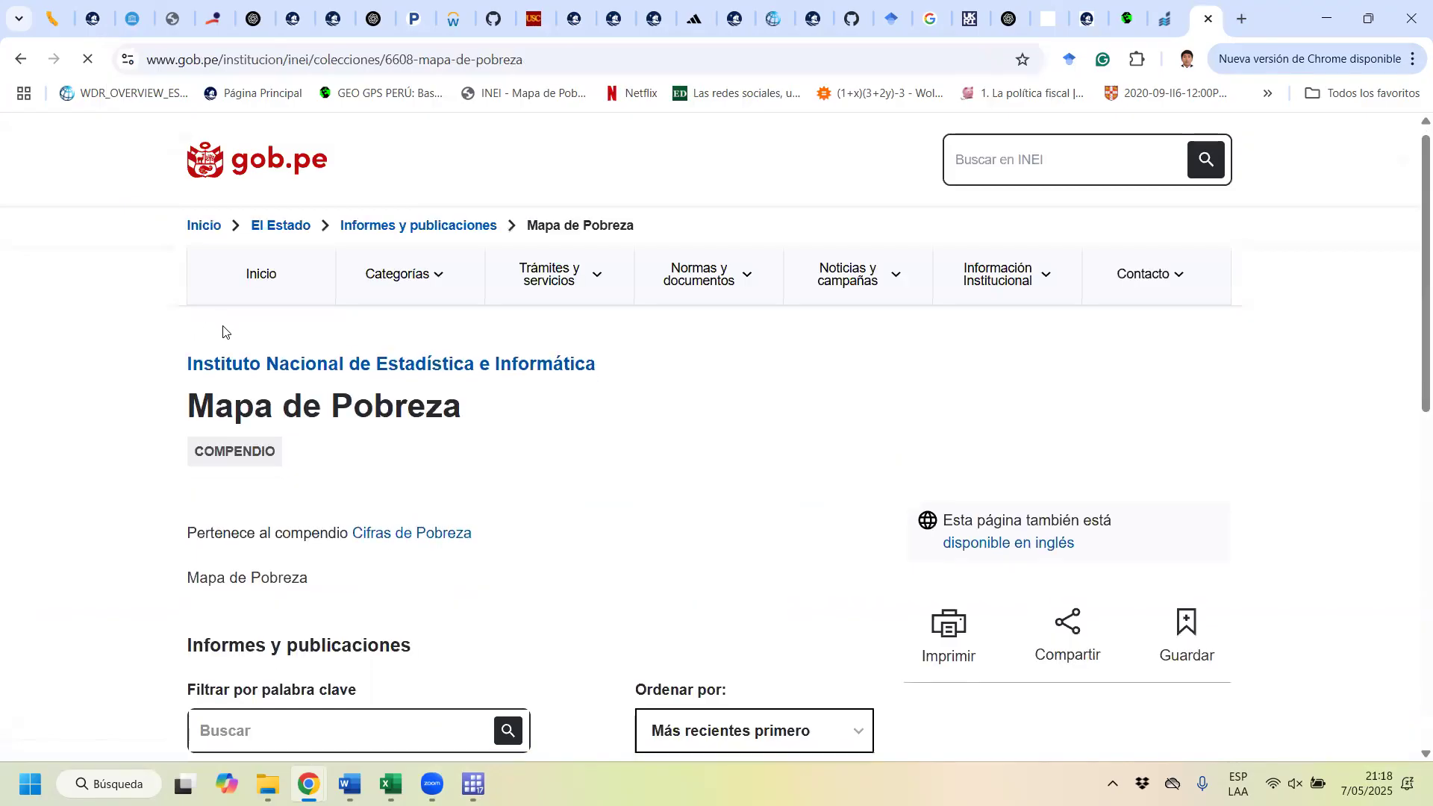
scroll(354, 431, "down", 6)
scroll(358, 448, "up", 6)
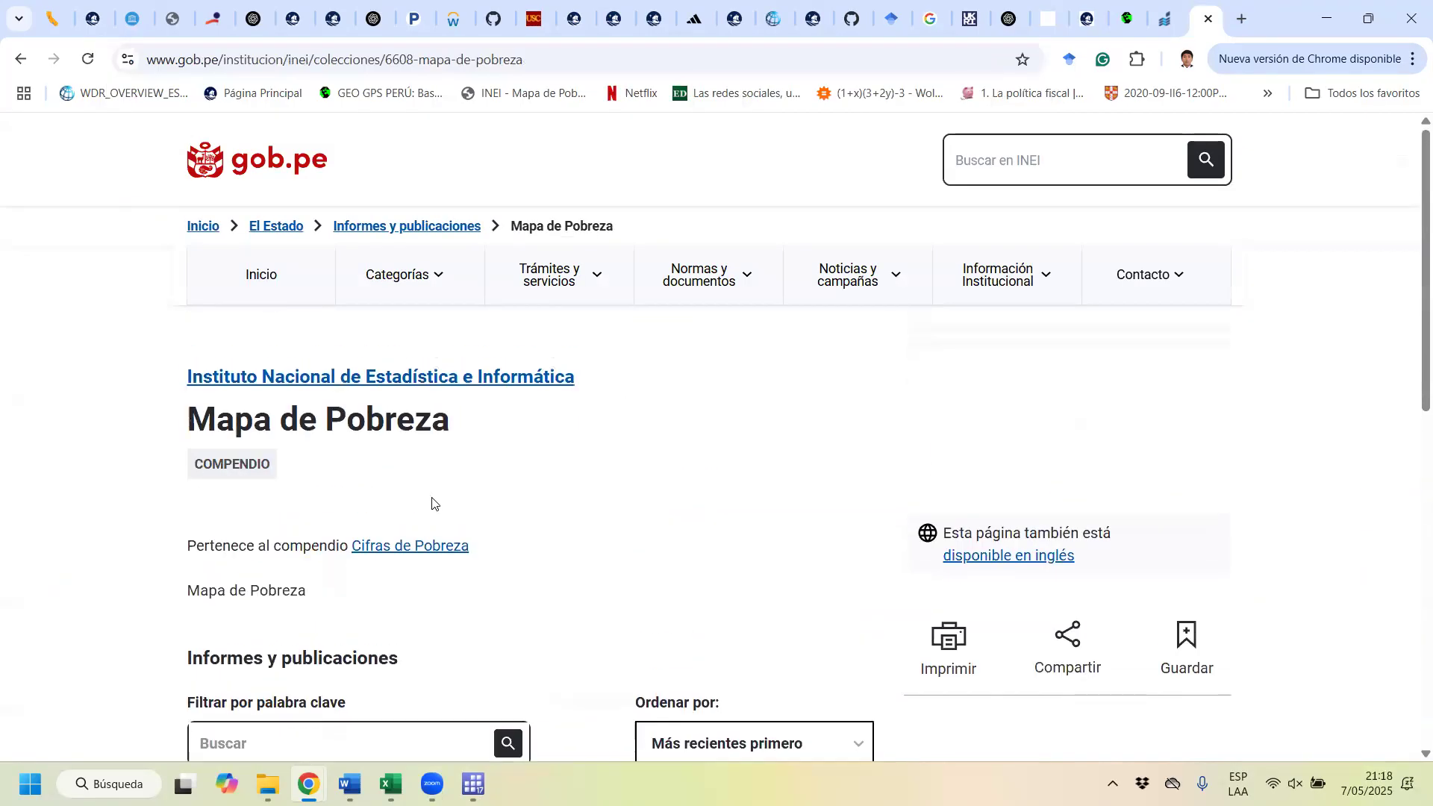
left_click(20, 59)
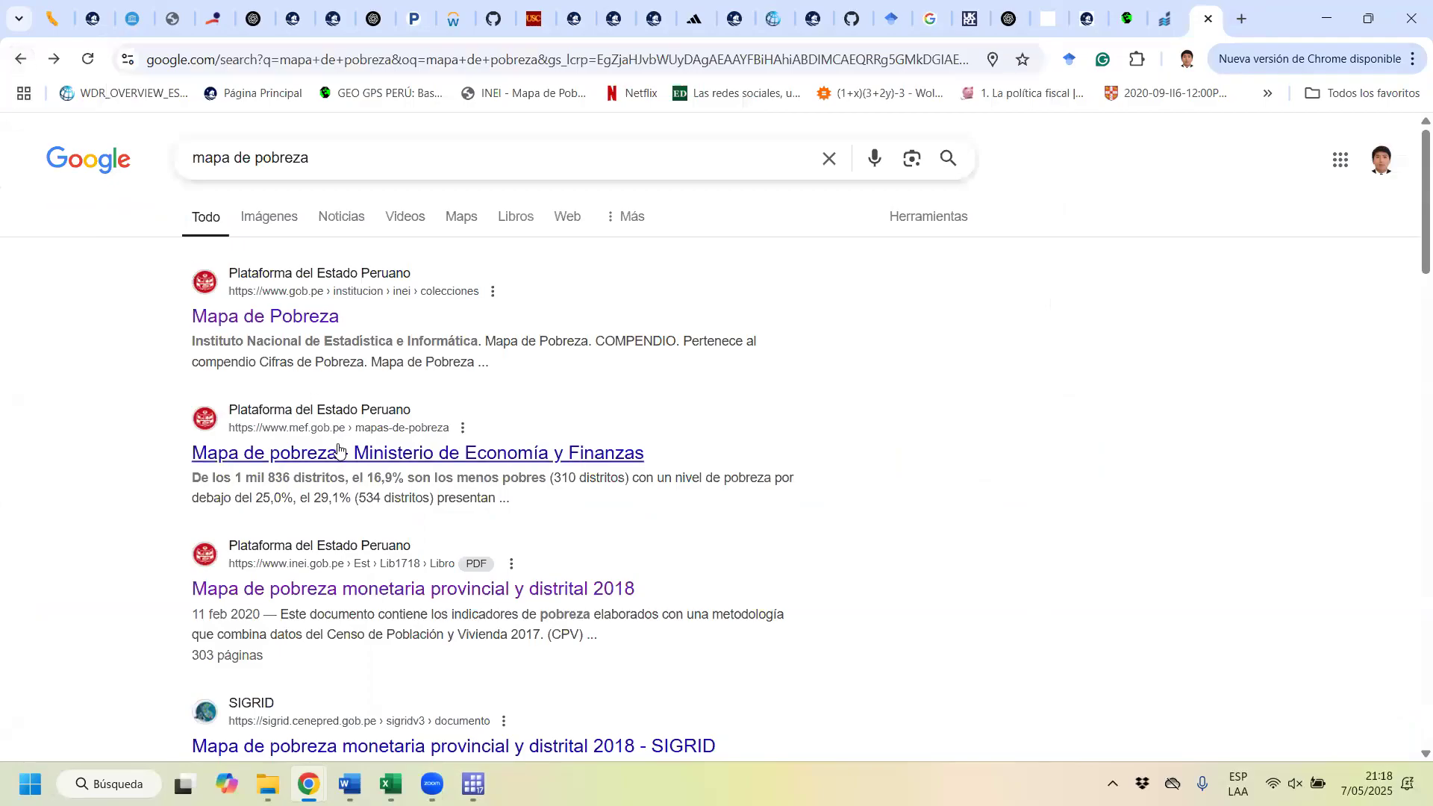
Step: Open the INEI report Mapa de pobreza monetaria provincial y distrital 2018 from the search results and view its cover map
left_click(416, 600)
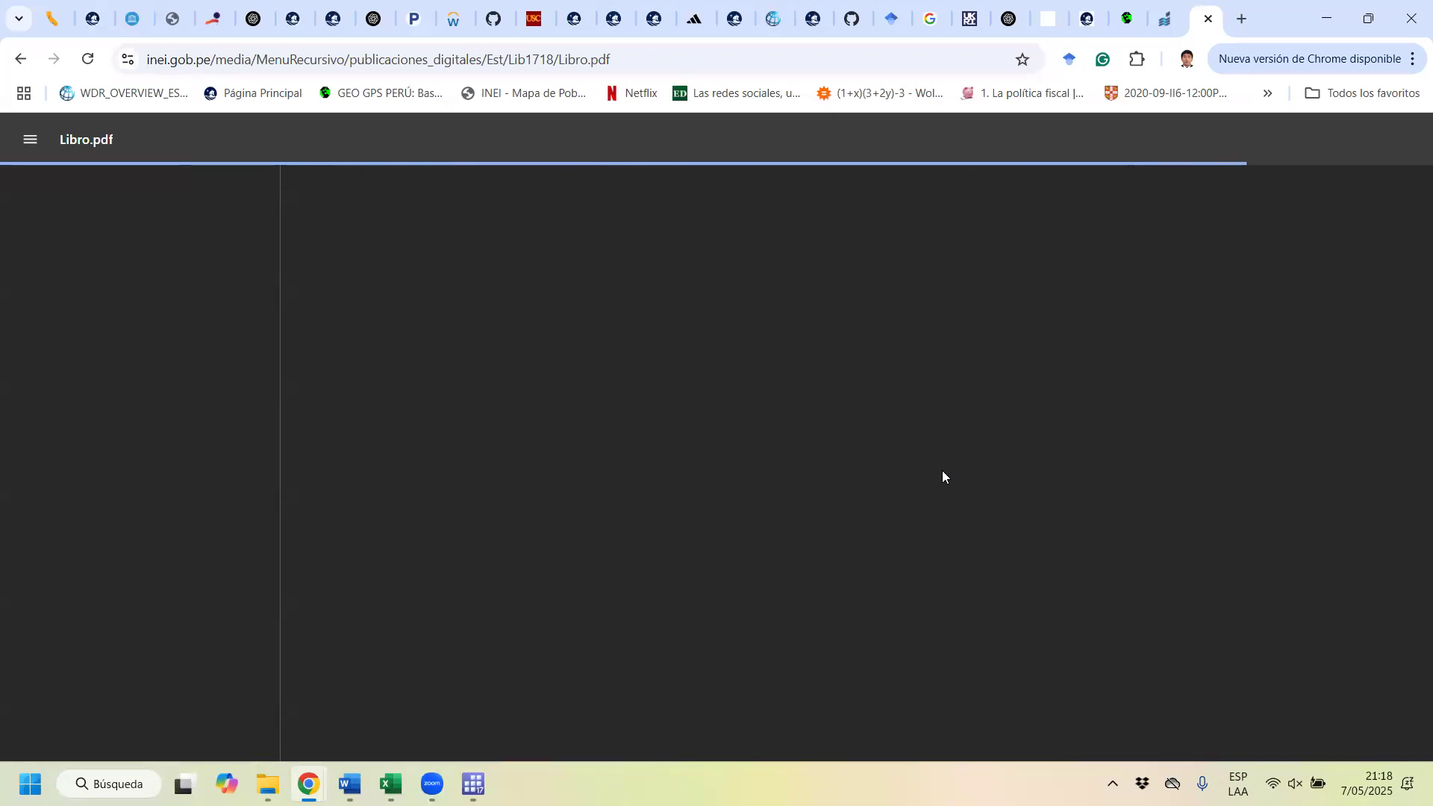
scroll(892, 448, "down", 8)
scroll(888, 441, "up", 3)
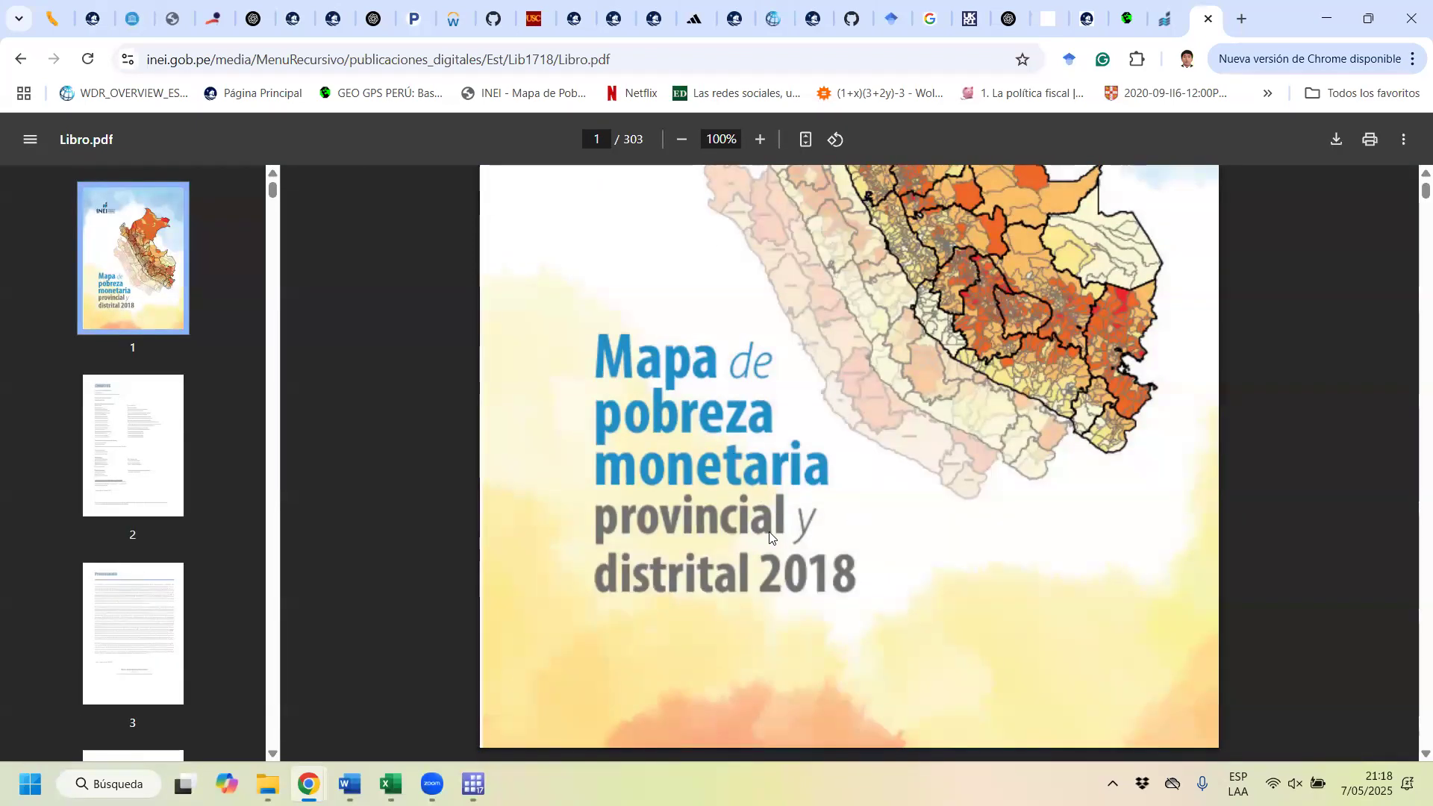
scroll(973, 384, "up", 5)
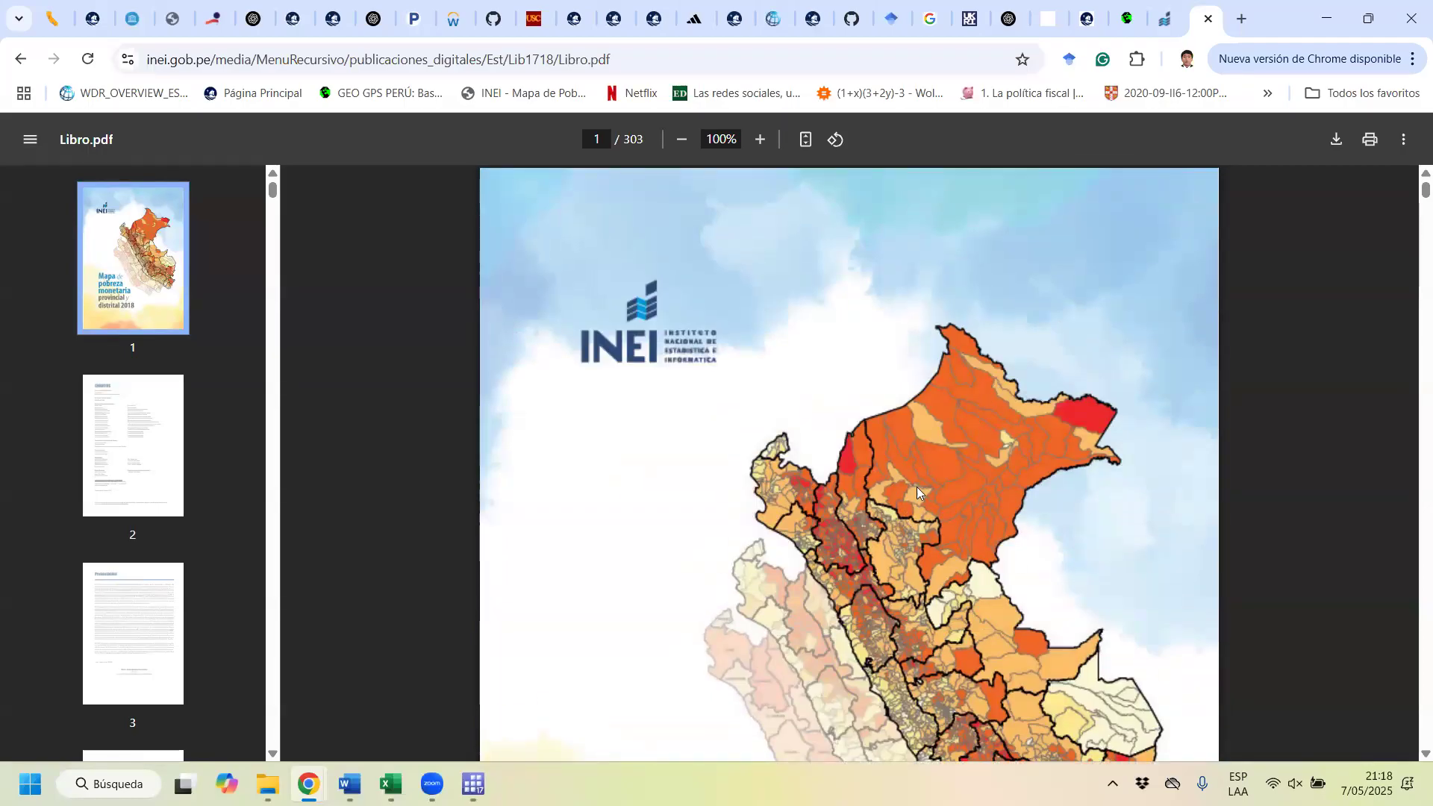
Step: Skim the report from the Resumen Ejecutivo to the Anexo N° 1 district poverty tables, and return to the cover
scroll(917, 487, "down", 5)
scroll(855, 404, "down", 15)
scroll(1016, 442, "down", 20)
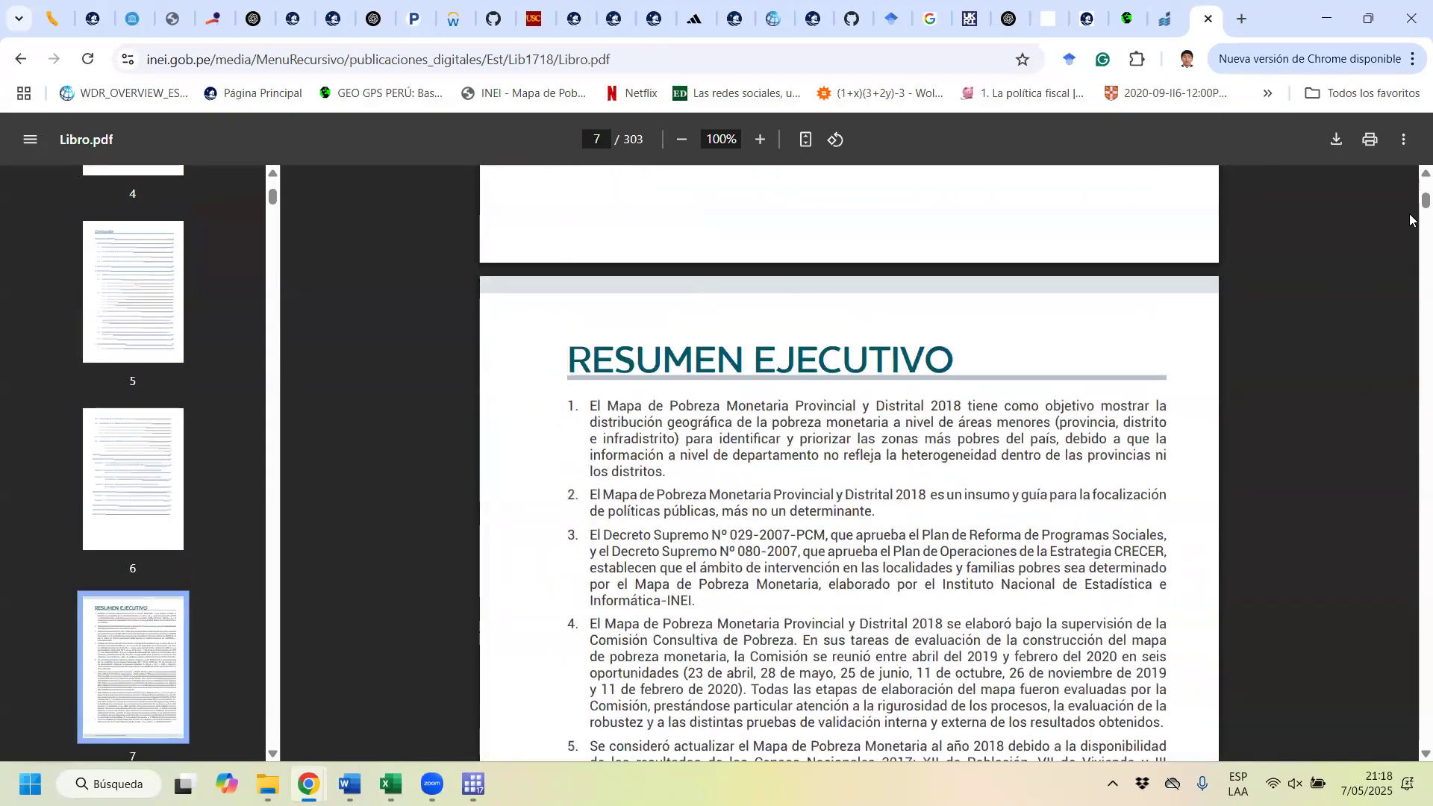
left_click_drag(1411, 200, 1410, 316)
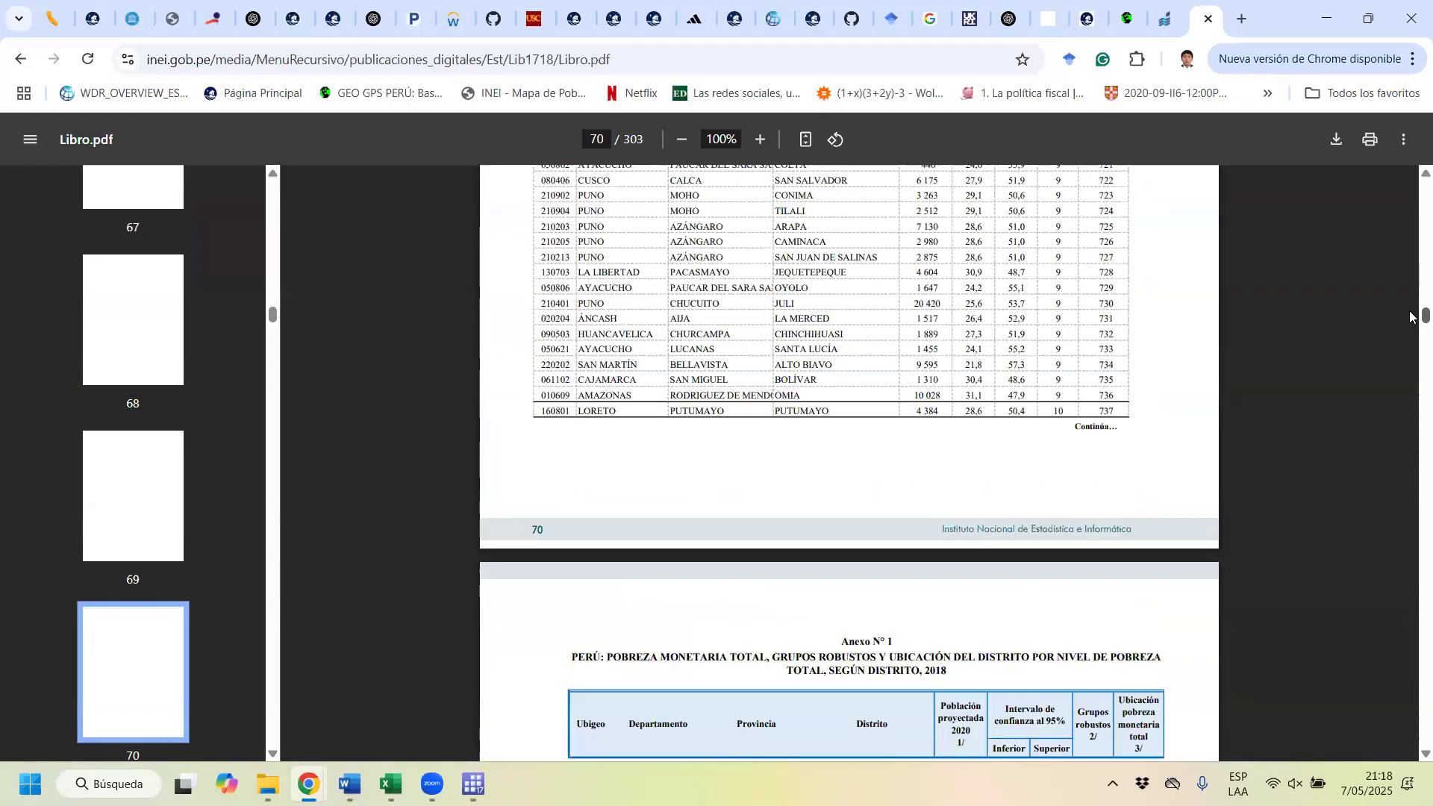
left_click_drag(1409, 326, 1414, 183)
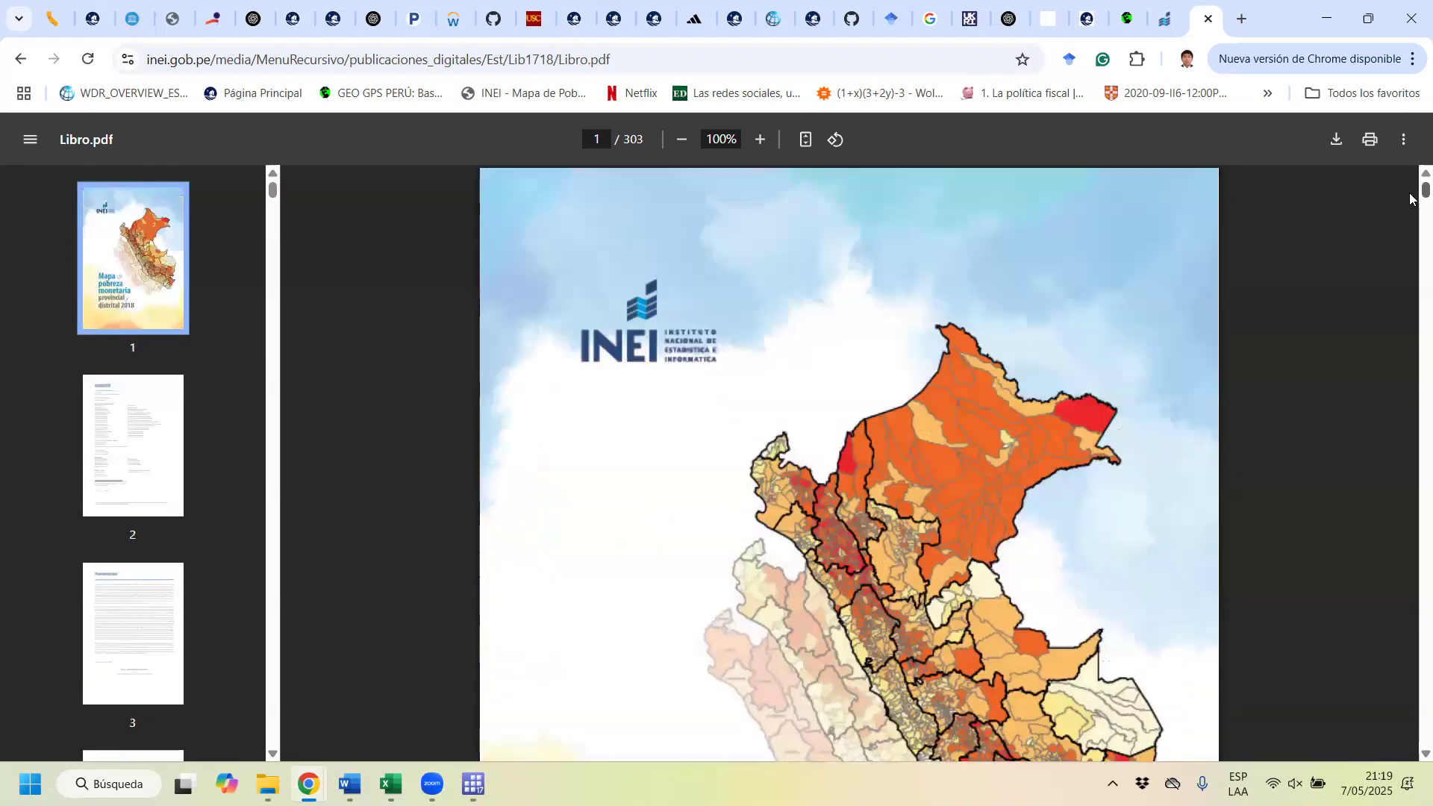
Step: Check the report's Contenido pages for the results sections and the Anexos Estadísticos listing
scroll(1010, 495, "down", 20)
scroll(981, 536, "down", 20)
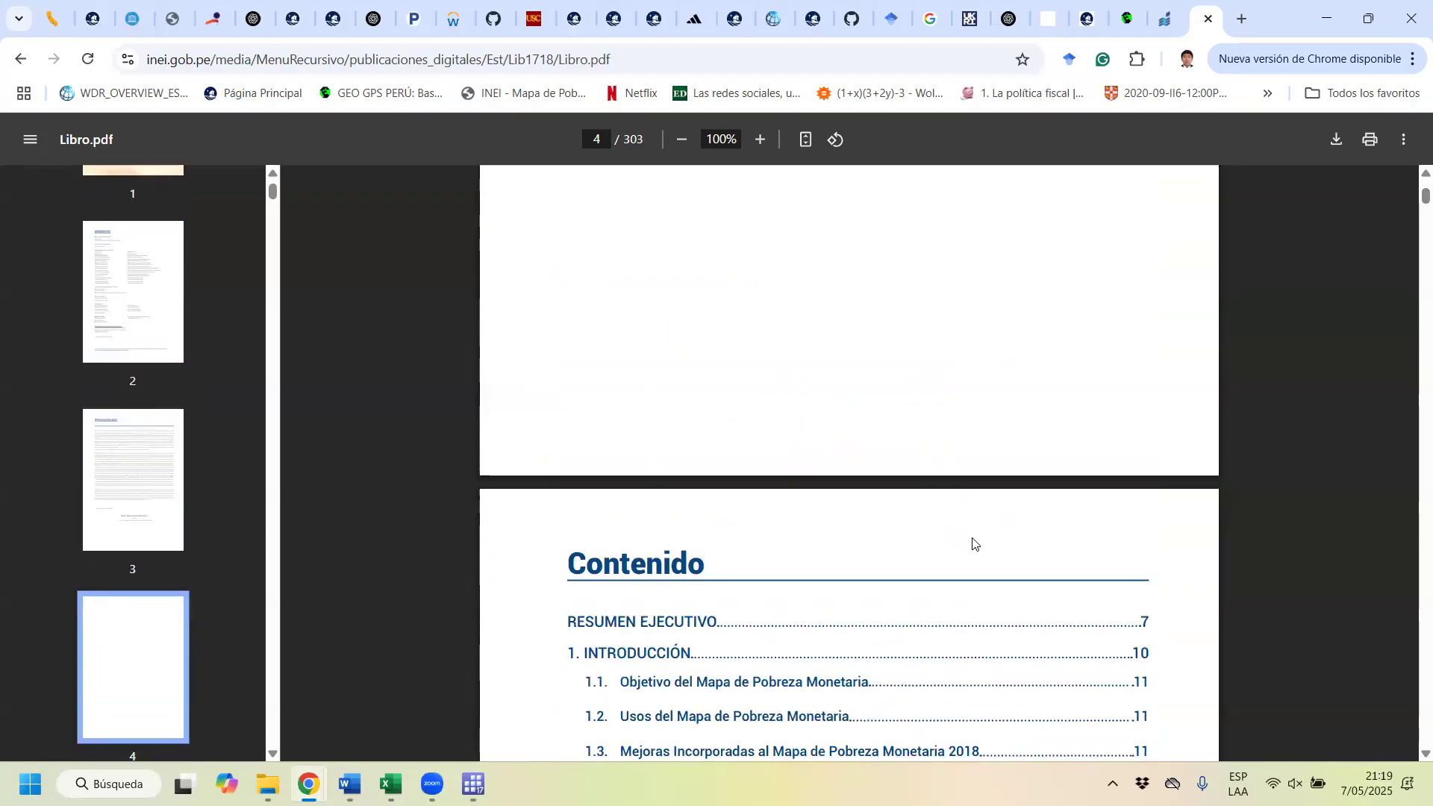
scroll(690, 307, "up", 5)
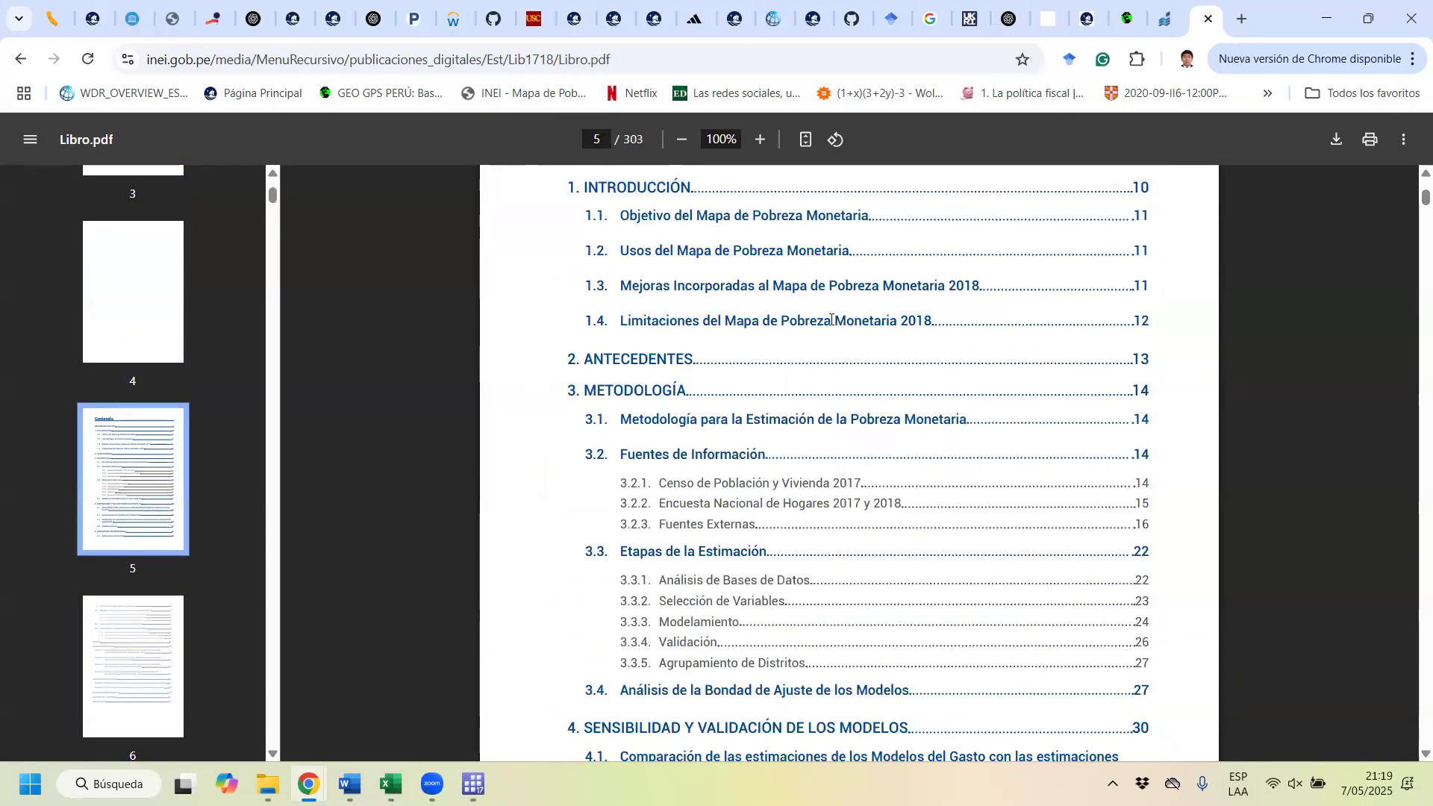
scroll(687, 487, "down", 5)
scroll(679, 539, "down", 7)
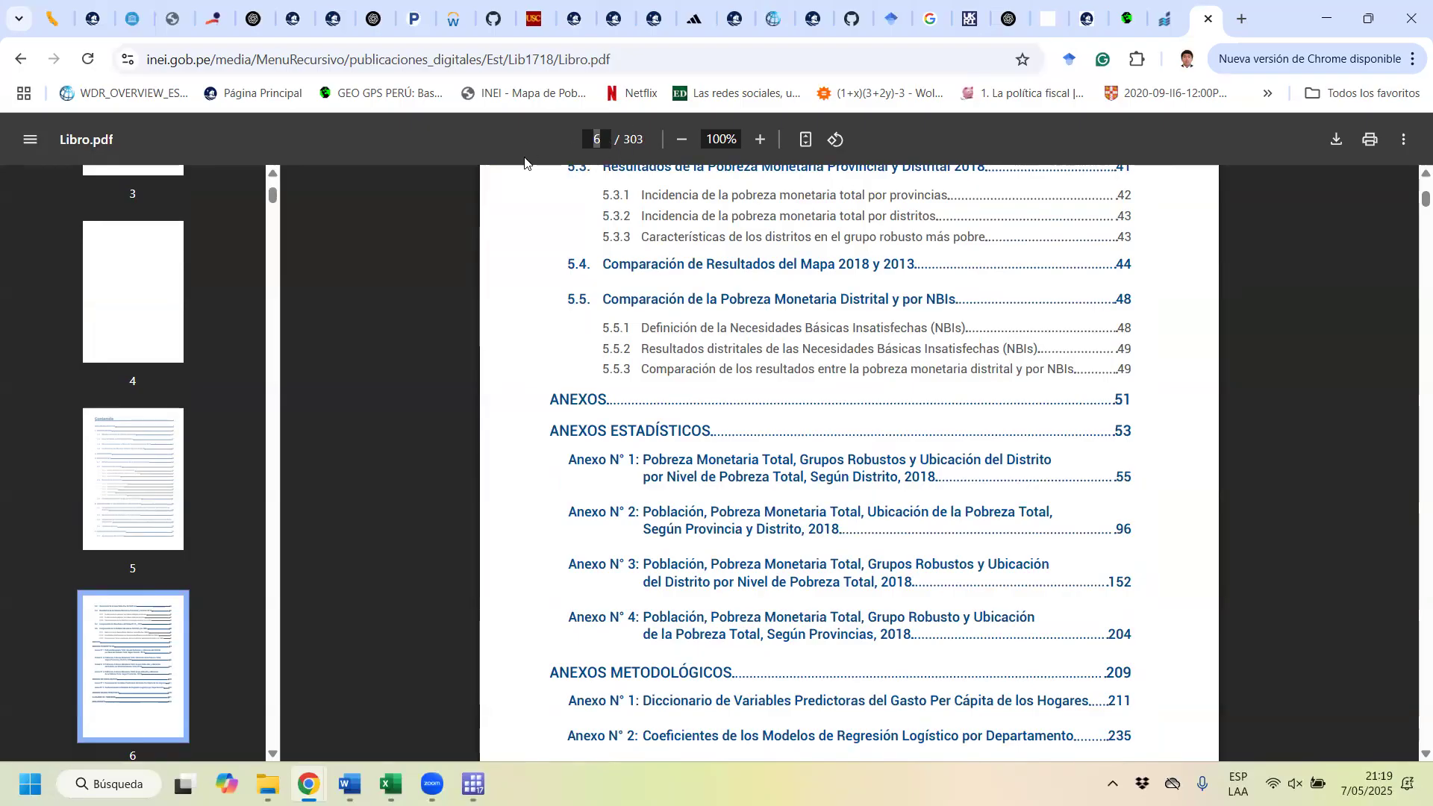
Step: Jump to the report's section 5 results and review the district poverty tables and the 2013 to 2018 comparison
key("Return")
scroll(989, 384, "down", 10)
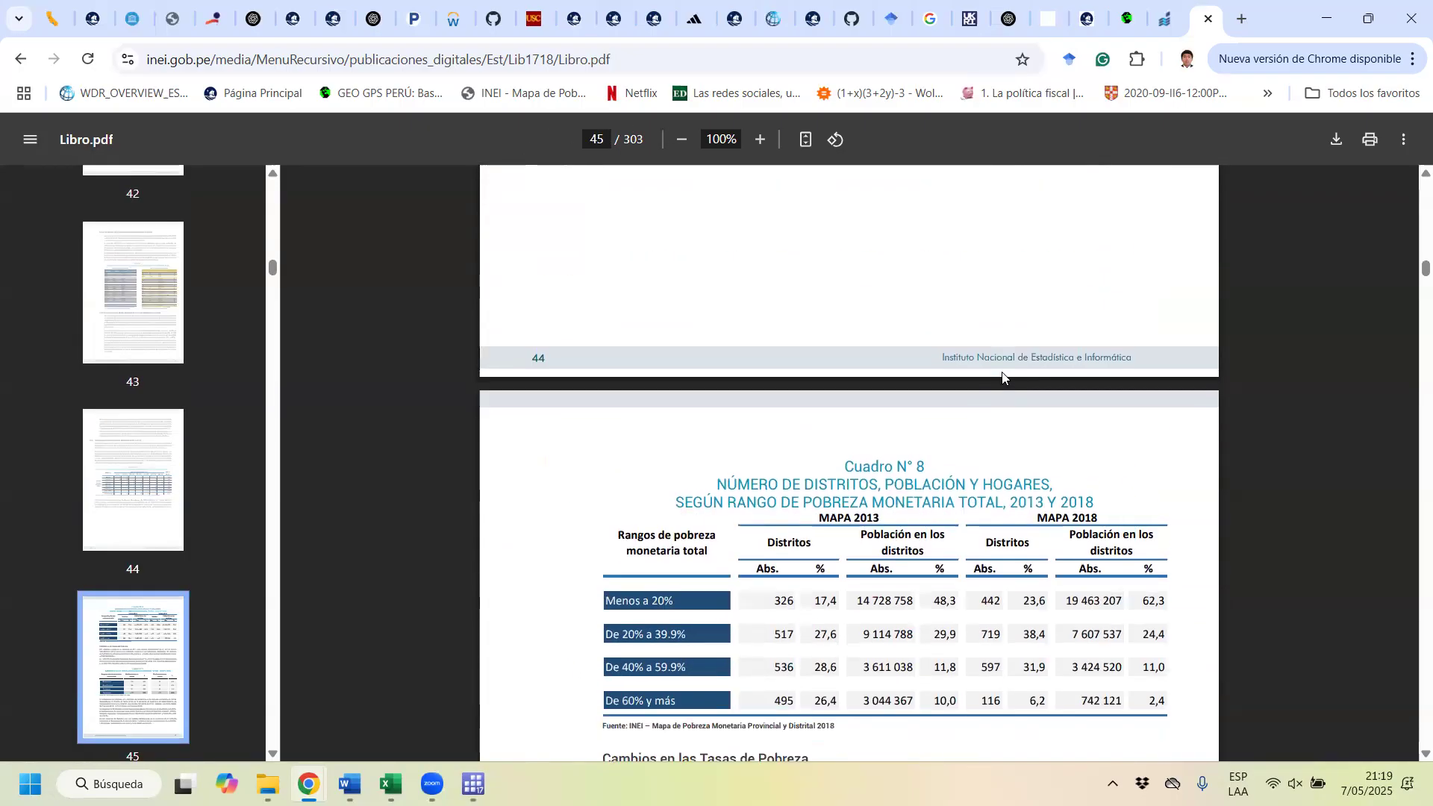
scroll(989, 383, "down", 8)
scroll(1000, 403, "up", 20)
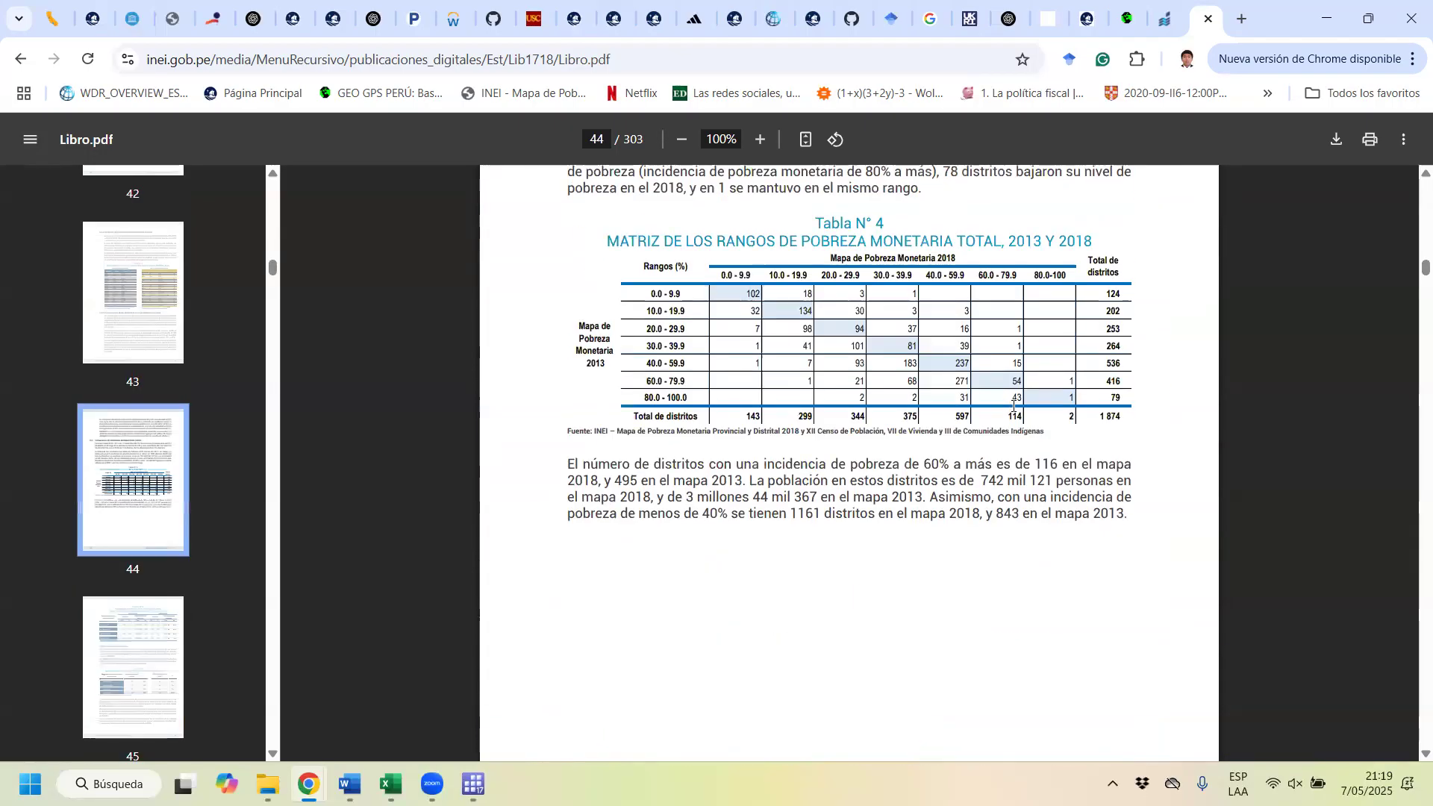
scroll(1003, 417, "up", 20)
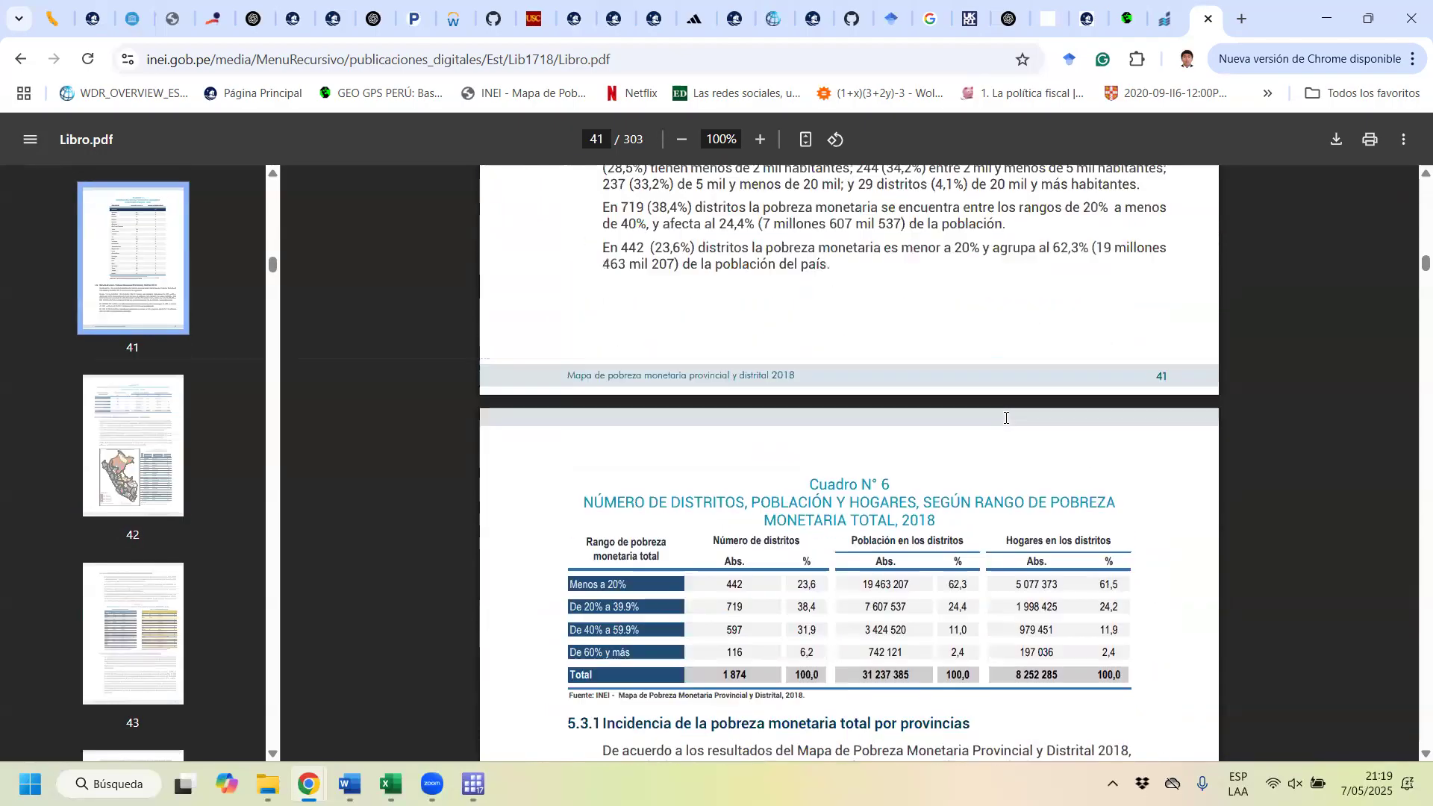
scroll(1005, 417, "up", 20)
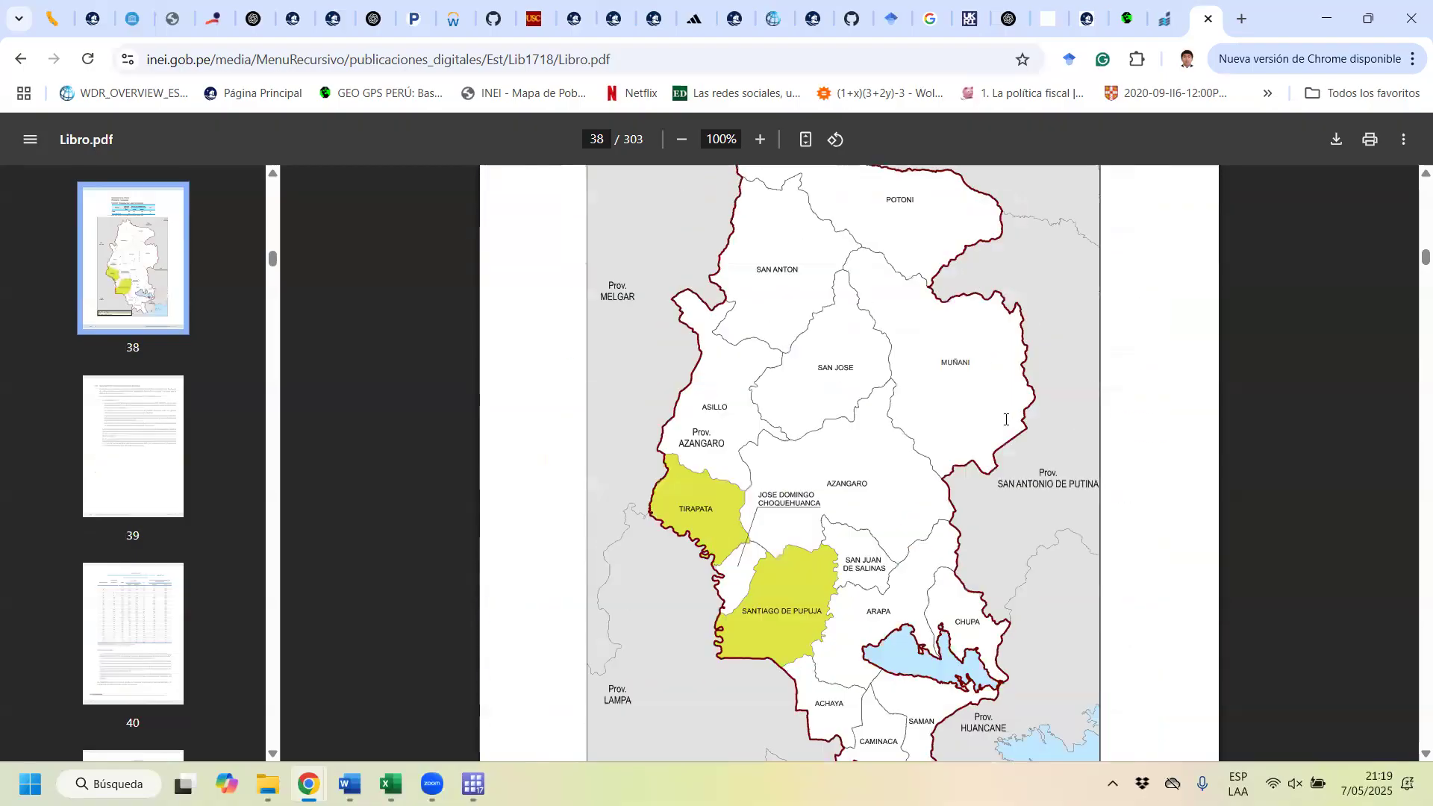
scroll(1006, 432, "down", 20)
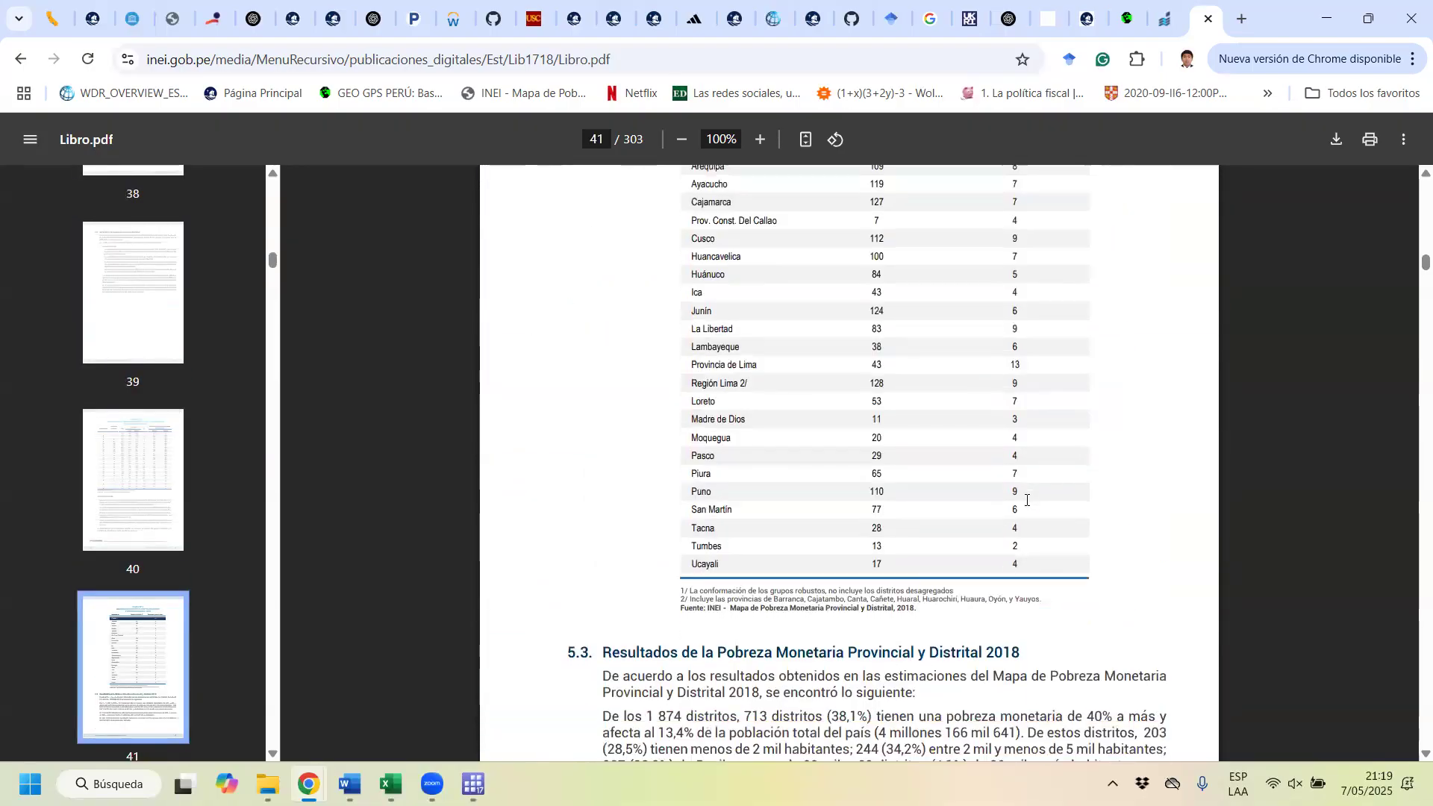
scroll(1027, 500, "down", 20)
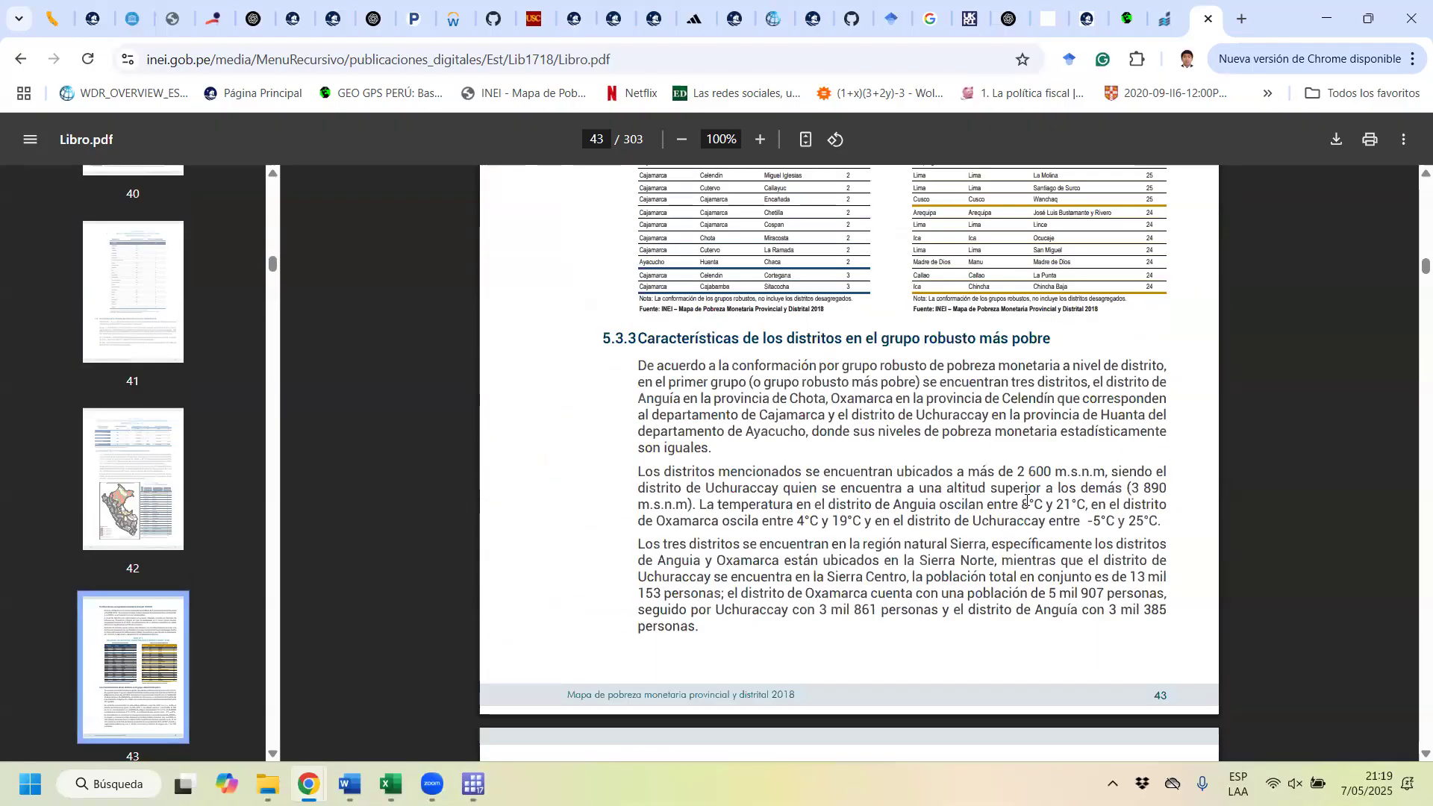
scroll(1027, 501, "down", 15)
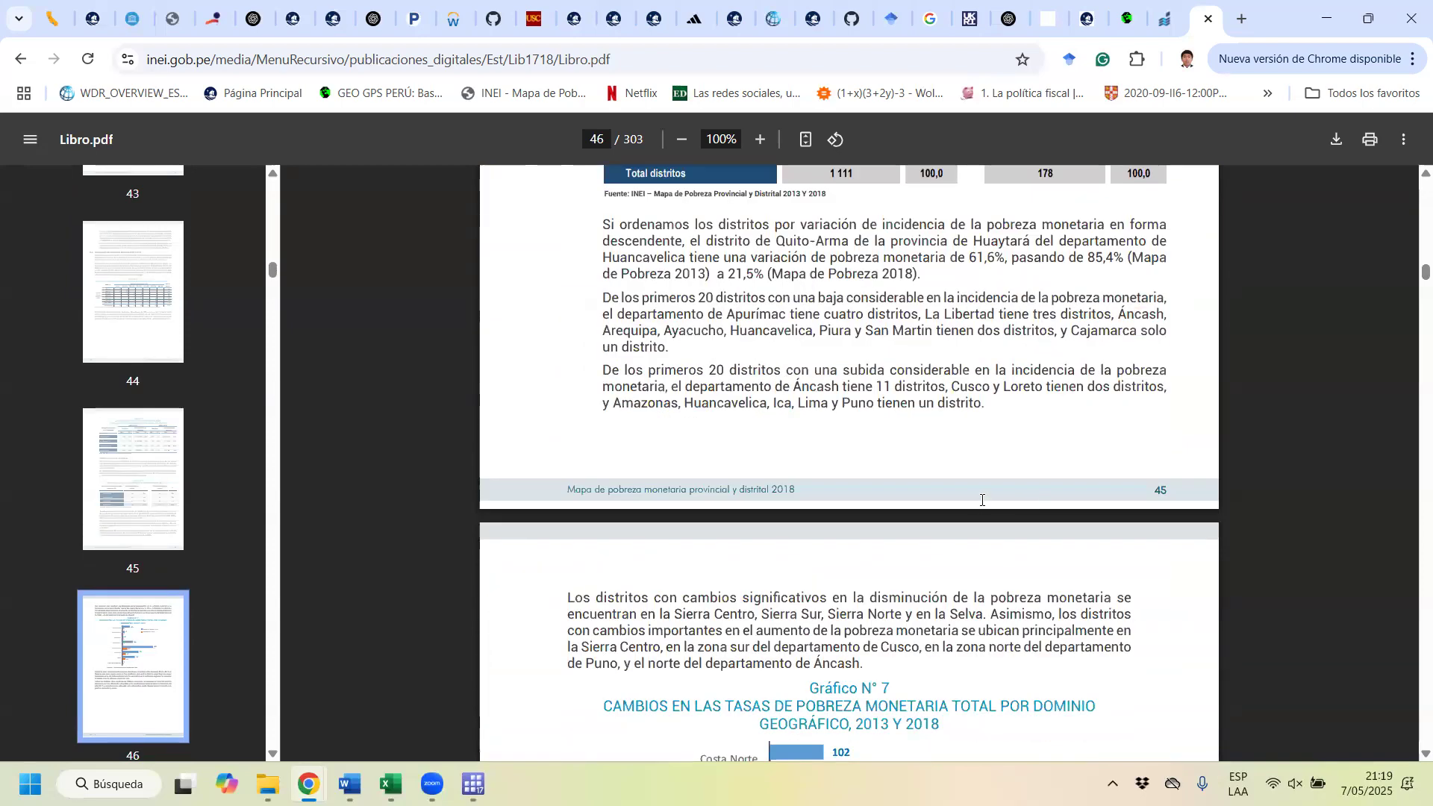
scroll(1084, 583, "down", 20)
Step: Examine the page 47 map of changes in district monetary poverty rates between 2013 and 2018, with its legend, at 90% zoom
scroll(1104, 585, "up", 15)
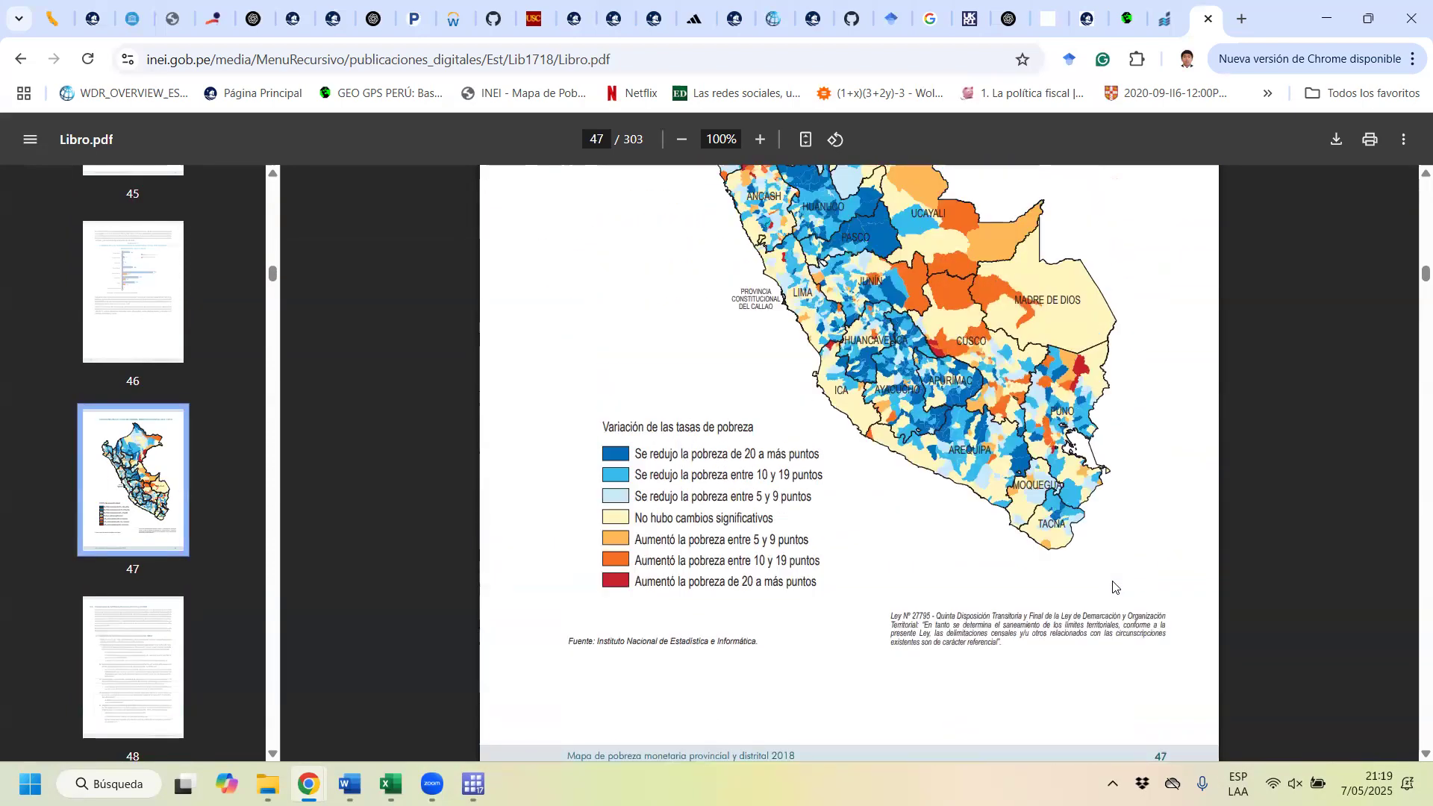
scroll(1103, 582, "down", 4)
scroll(1102, 582, "up", 4)
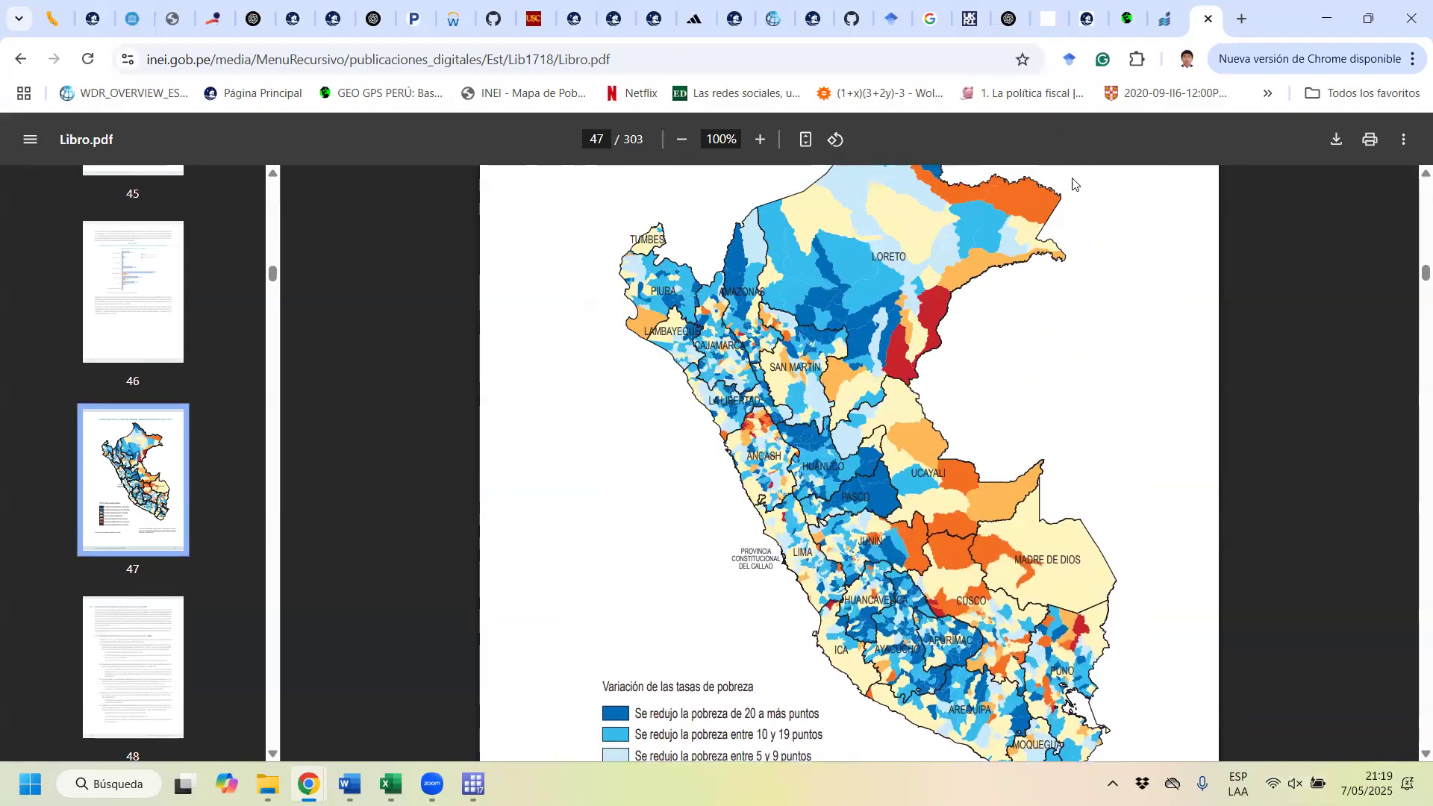
scroll(929, 392, "down", 1)
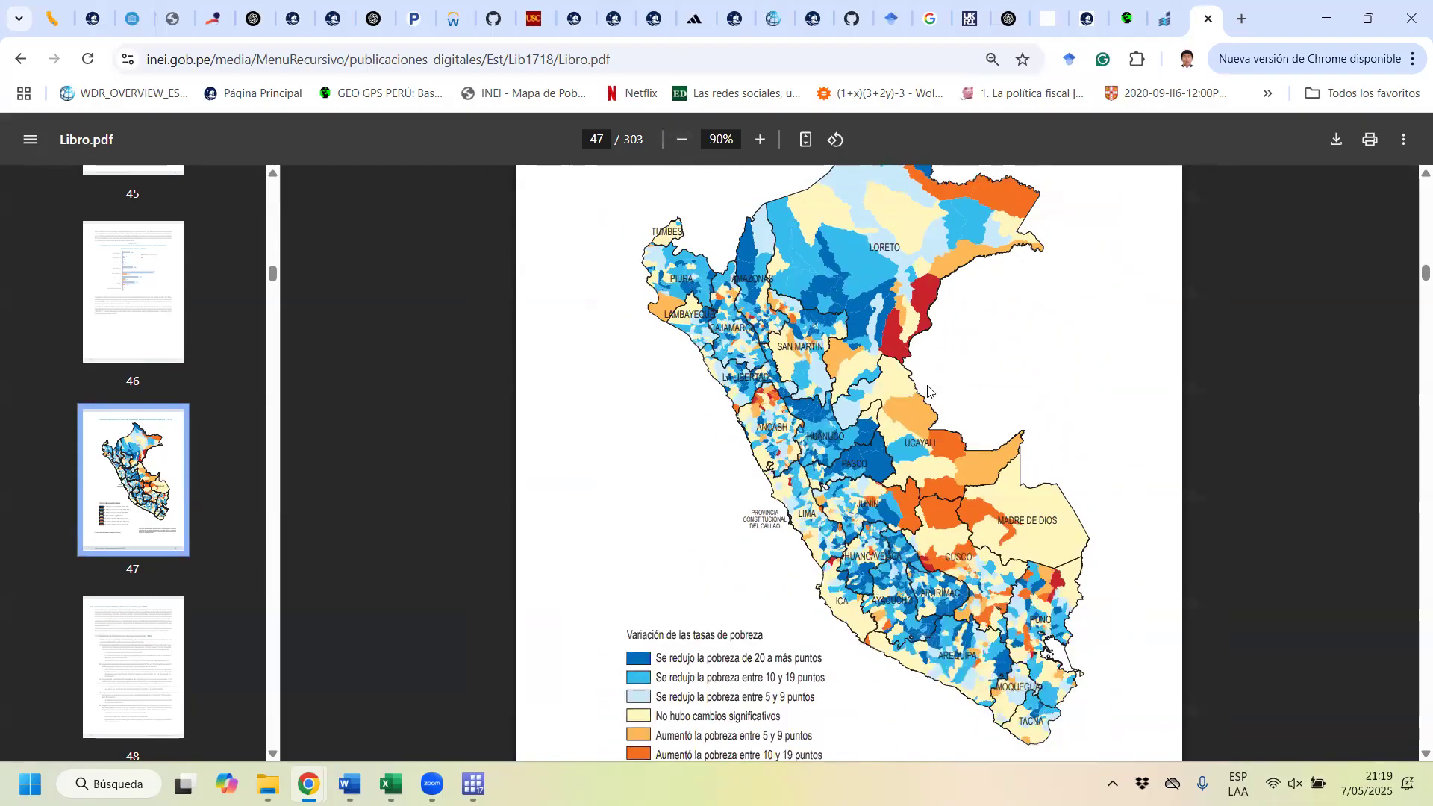
scroll(937, 377, "up", 1)
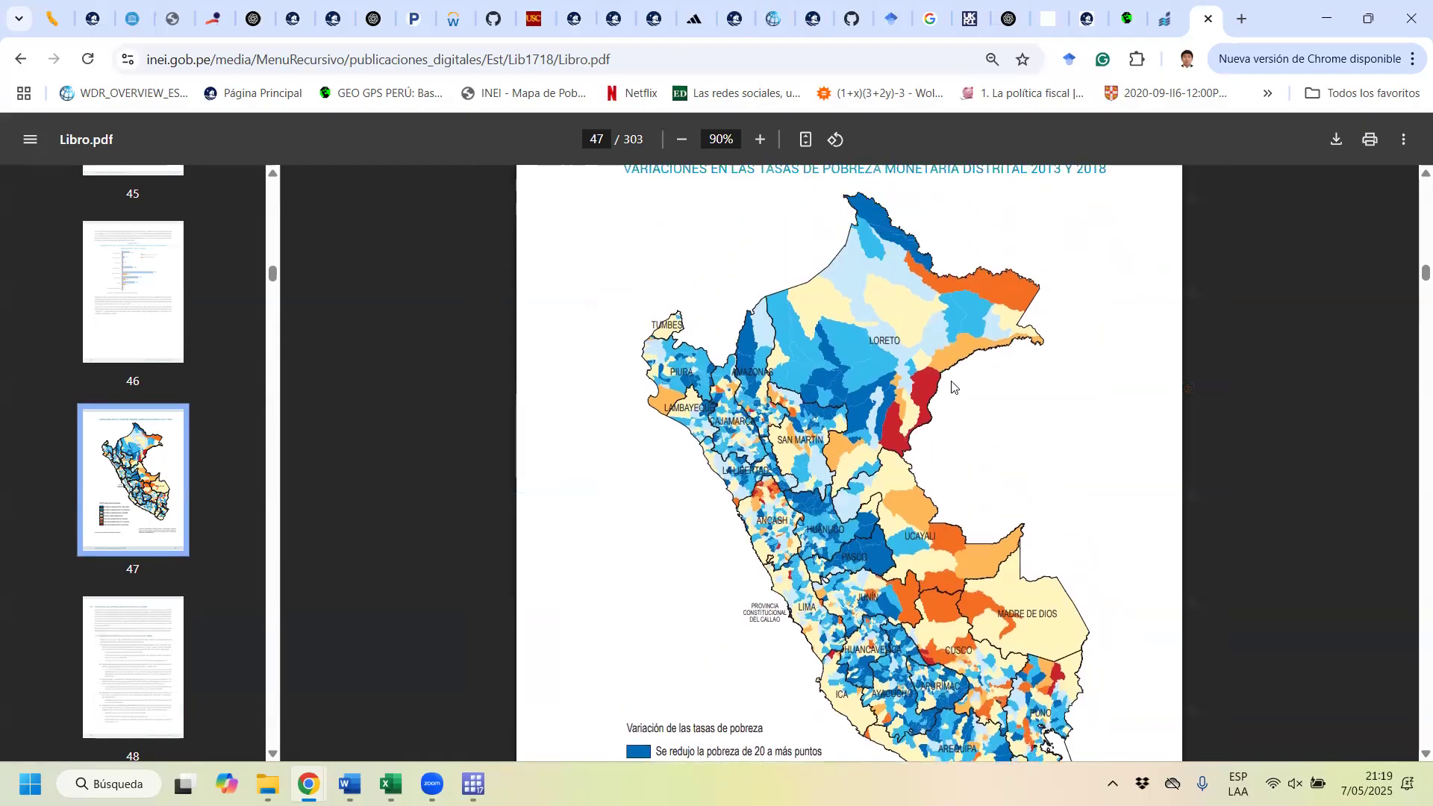
scroll(954, 393, "down", 7)
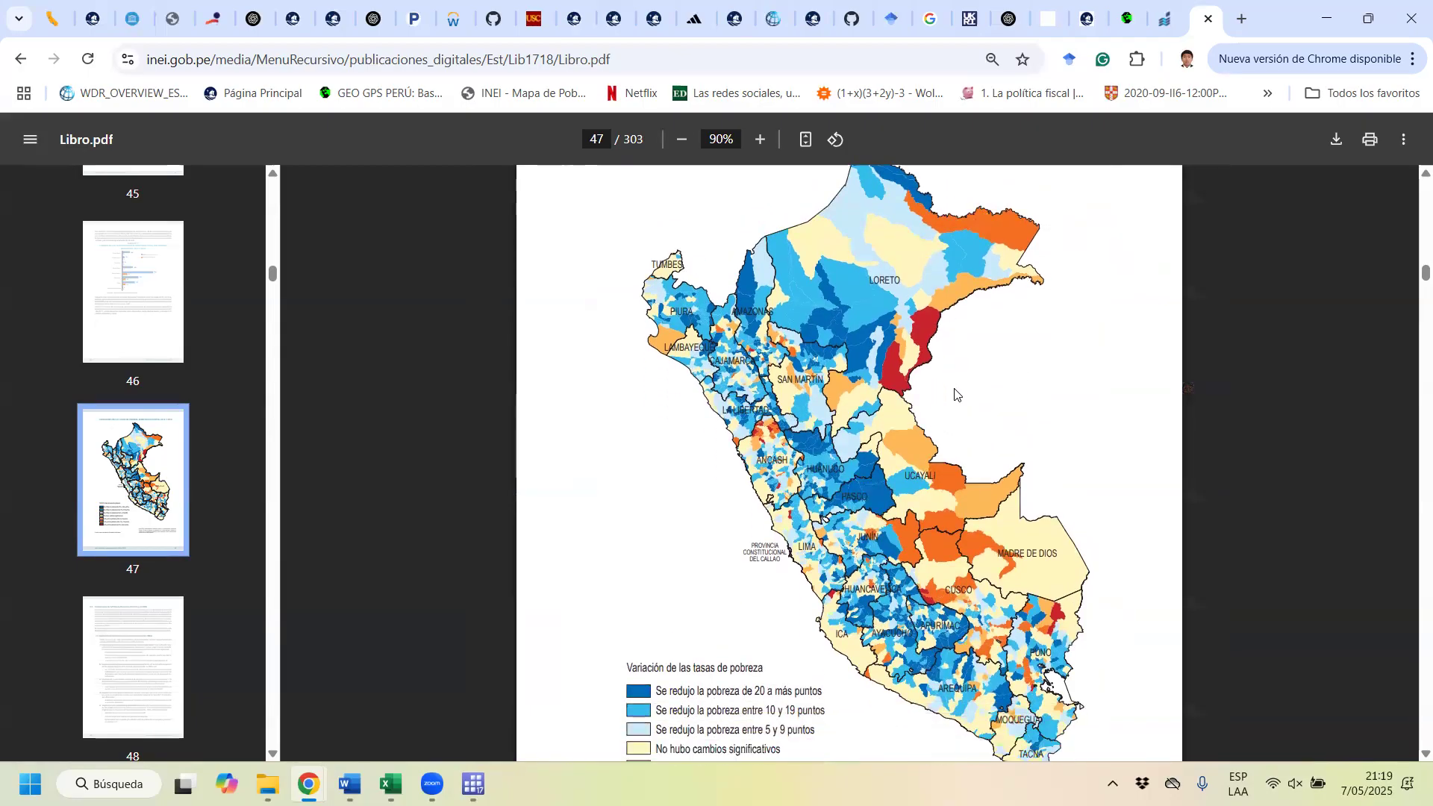
scroll(959, 366, "up", 5)
scroll(961, 337, "down", 14)
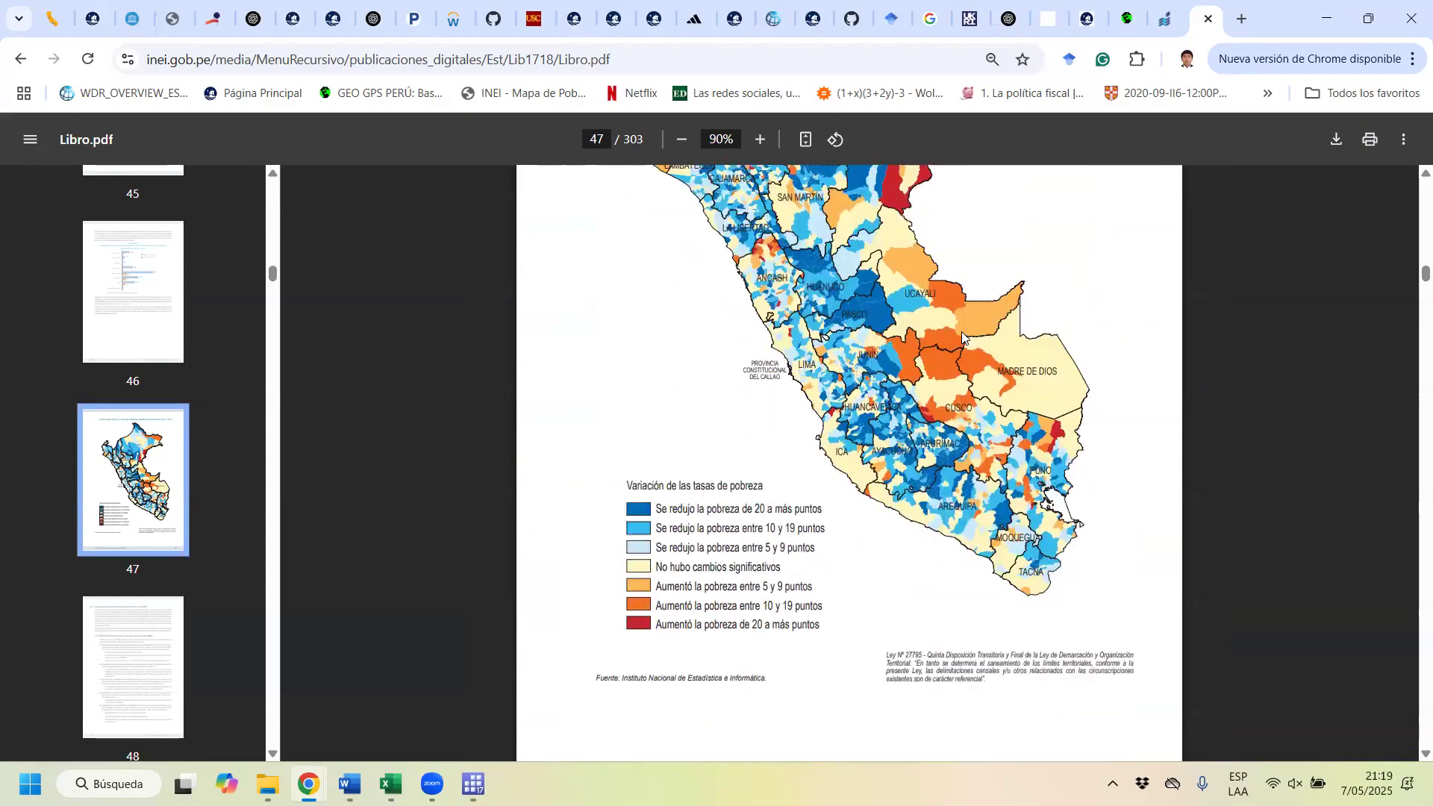
Step: Skim on to the district table on page 55, return to the report's cover, and switch back to the Stata do-file
scroll(1049, 475, "down", 20)
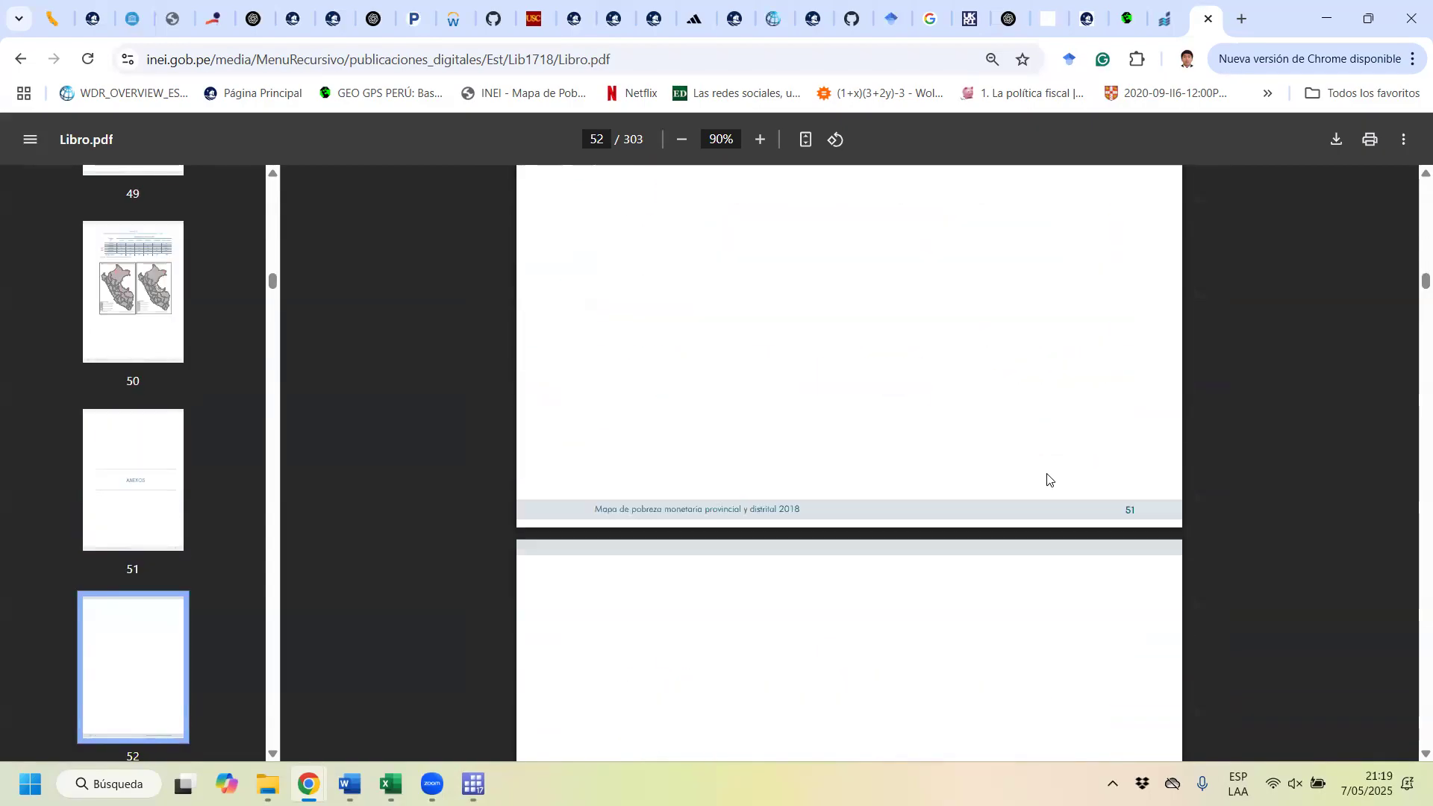
scroll(1049, 475, "down", 20)
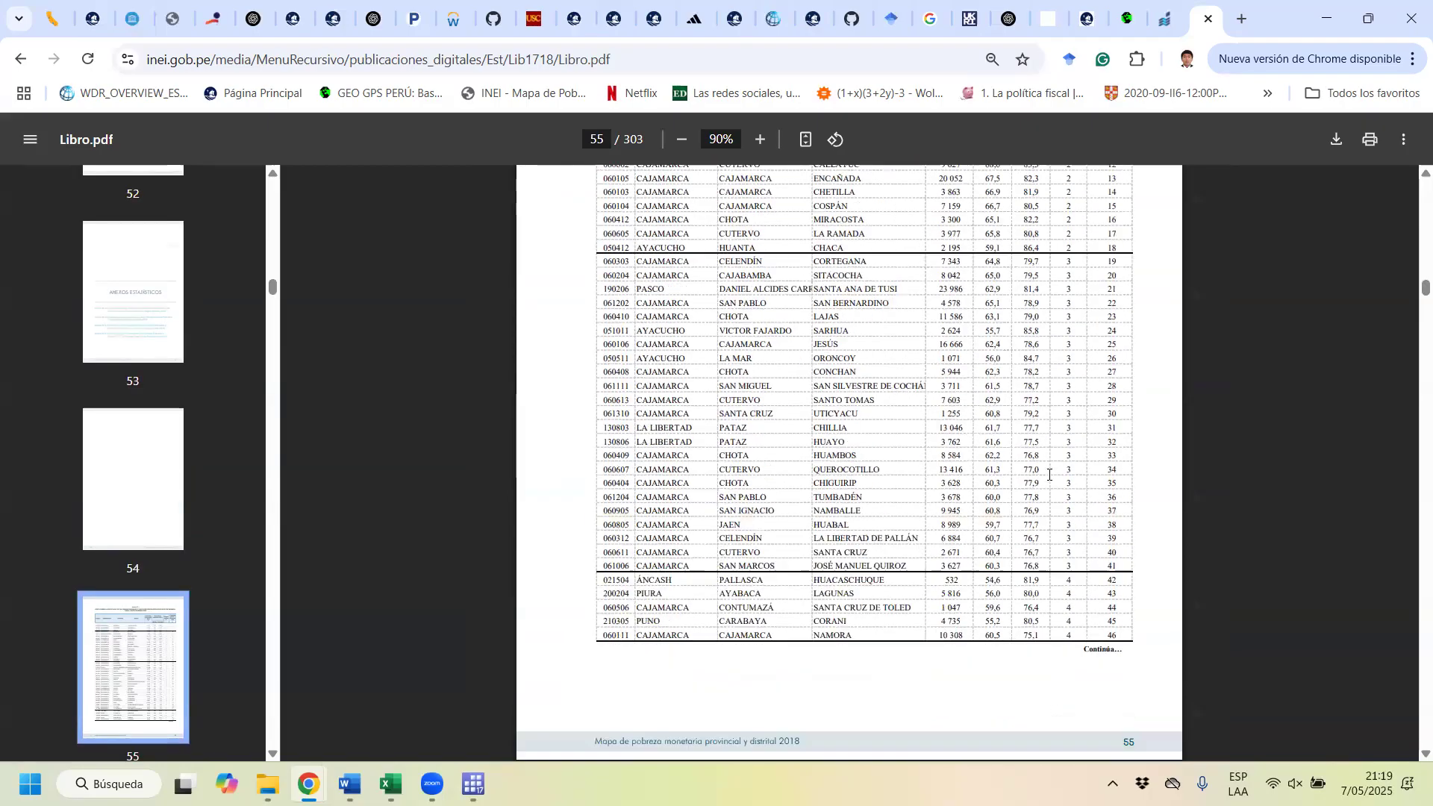
left_click_drag(1409, 297, 1410, 157)
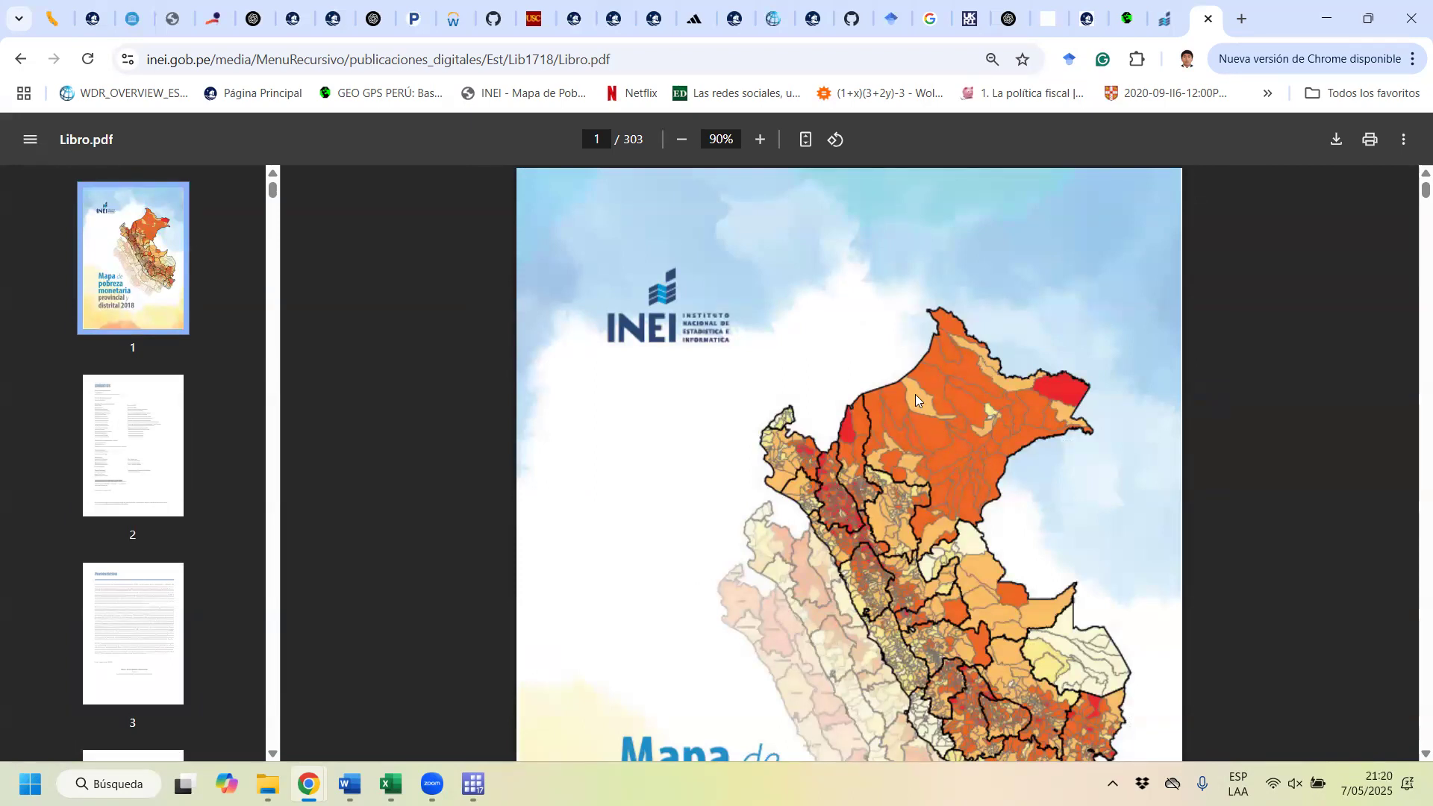
left_click(1315, 7)
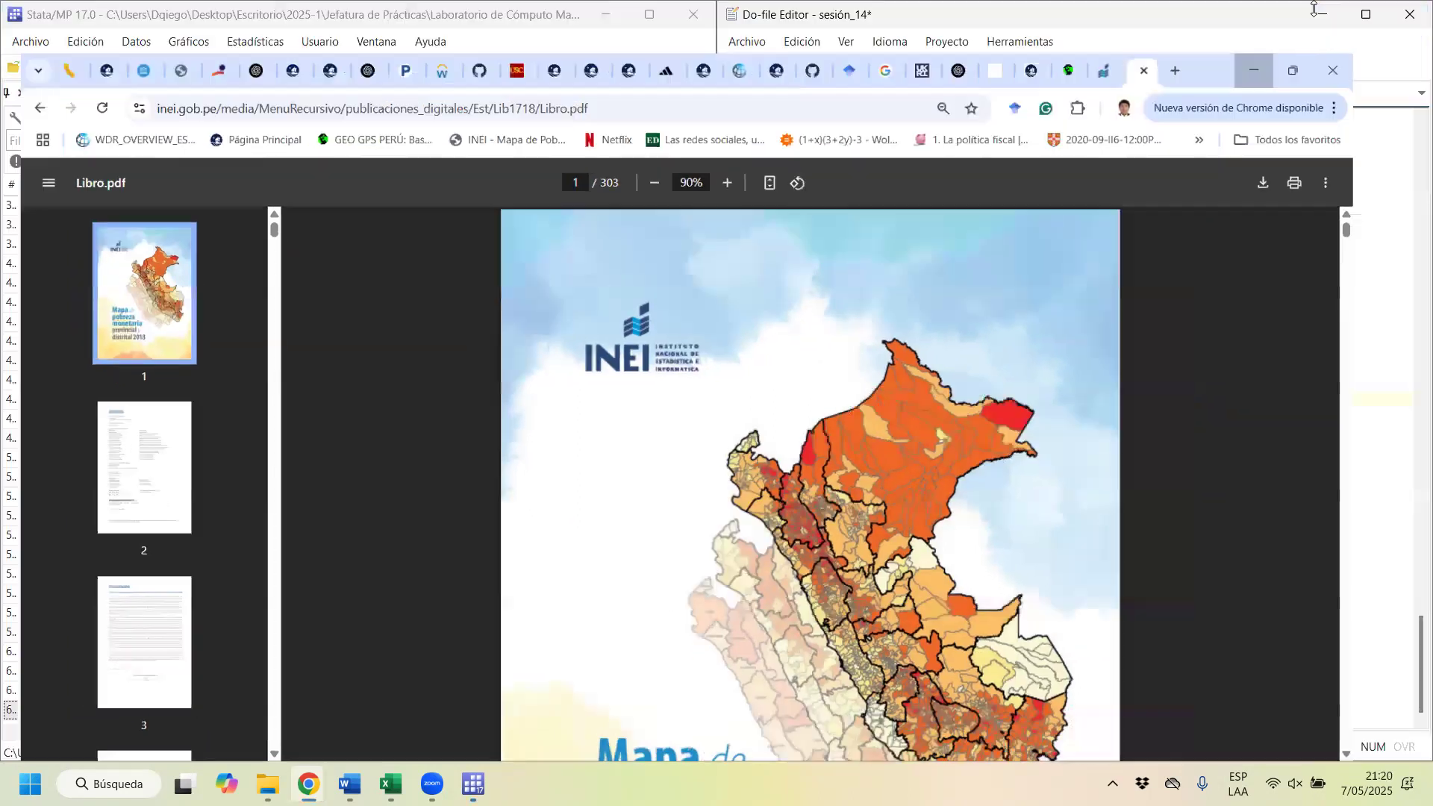
scroll(991, 332, "up", 6)
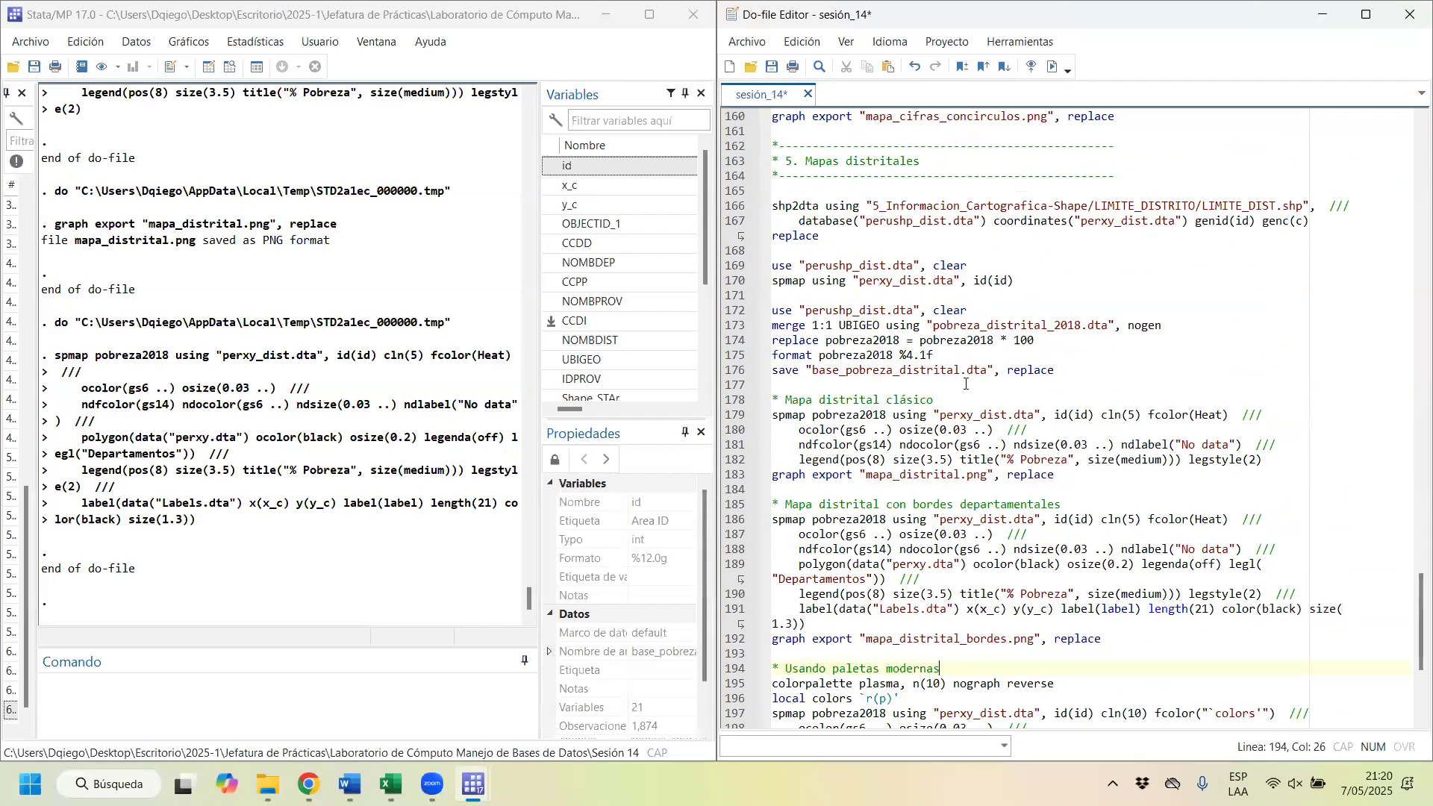
Step: Try the fill color scheme Orange in the "Mapa distrital clásico" spmap command and run the block through its graph export
double_click(1220, 416)
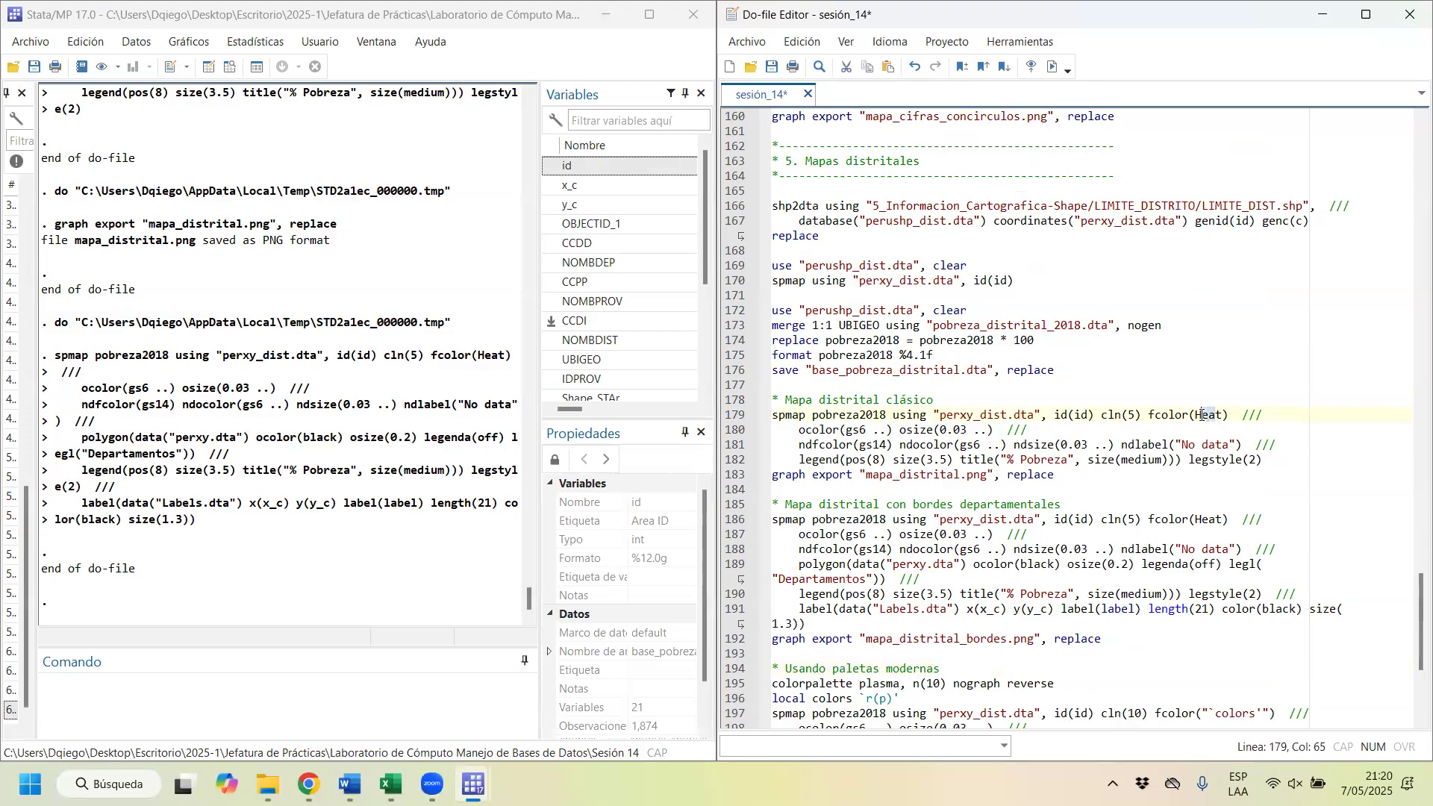
key("BackSpace")
key("Caps_Lock")
type("O")
key("Caps_Lock")
type("ren")
key("BackSpace")
key("BackSpace")
type("ange")
left_click_drag(1056, 417, 1053, 482)
key("ctrl+d")
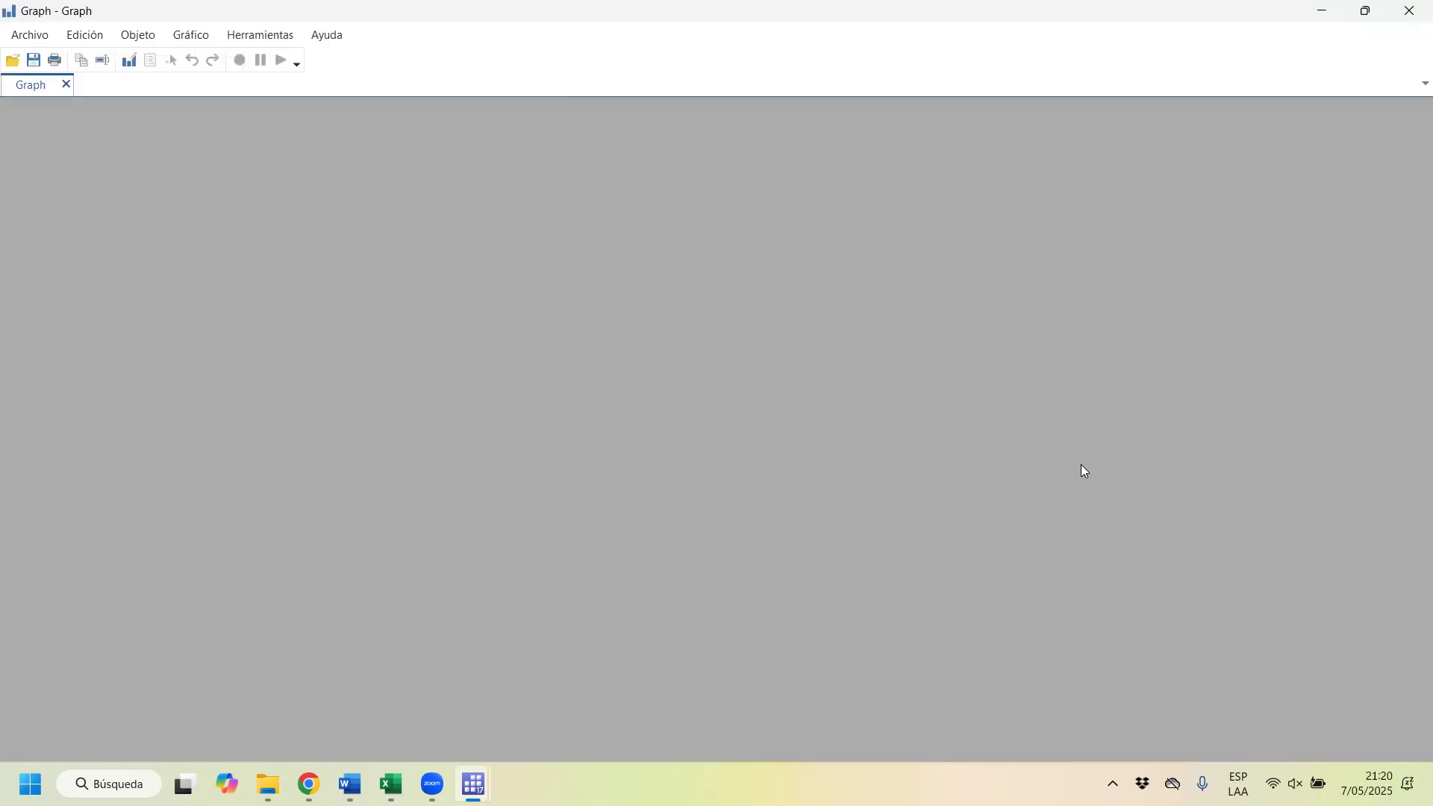
left_click(1409, 11)
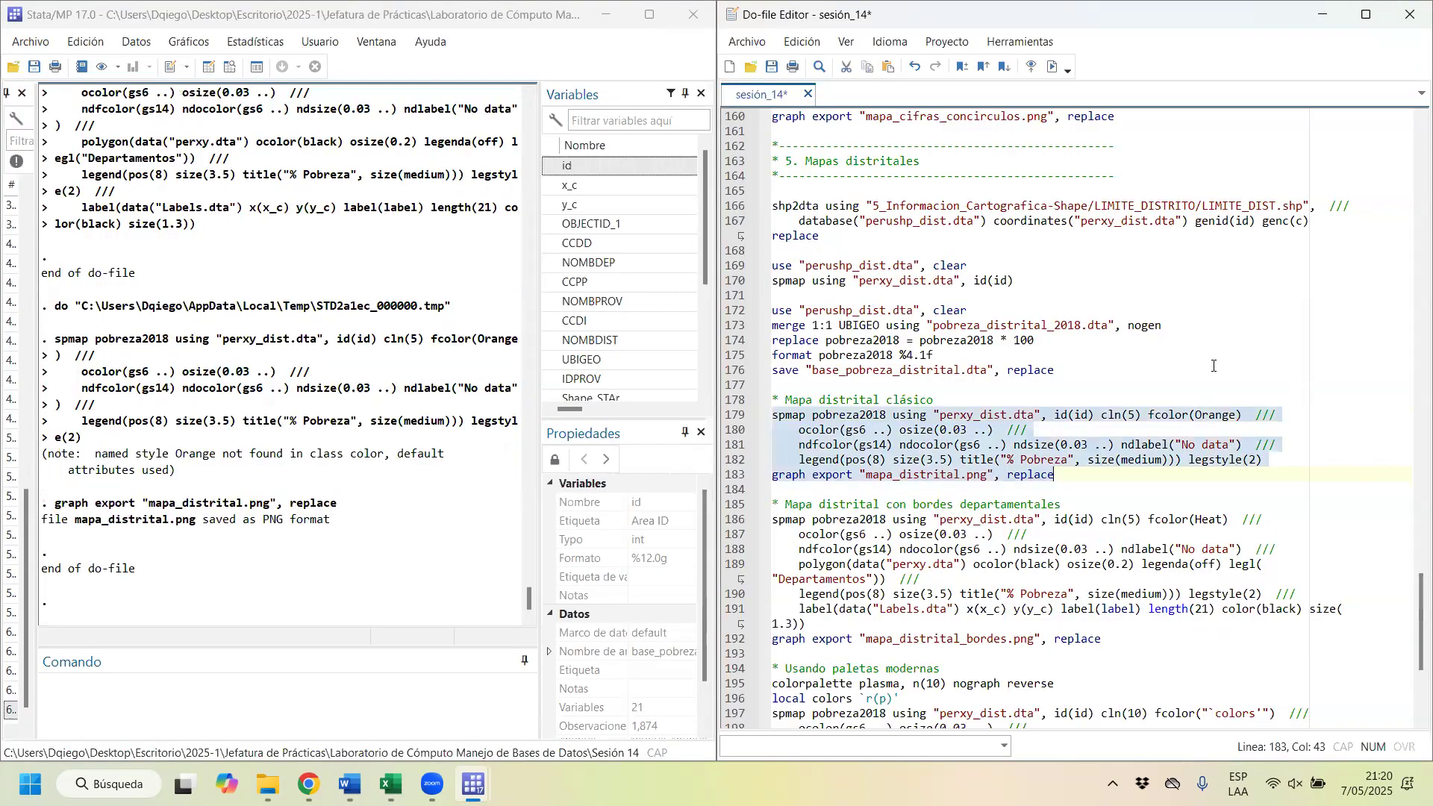
Step: Change the classic district map's fill color scheme to Oranges, rerun the block, and close the graph after viewing it
left_click(1240, 417)
type("s")
left_click_drag(934, 415, 948, 477)
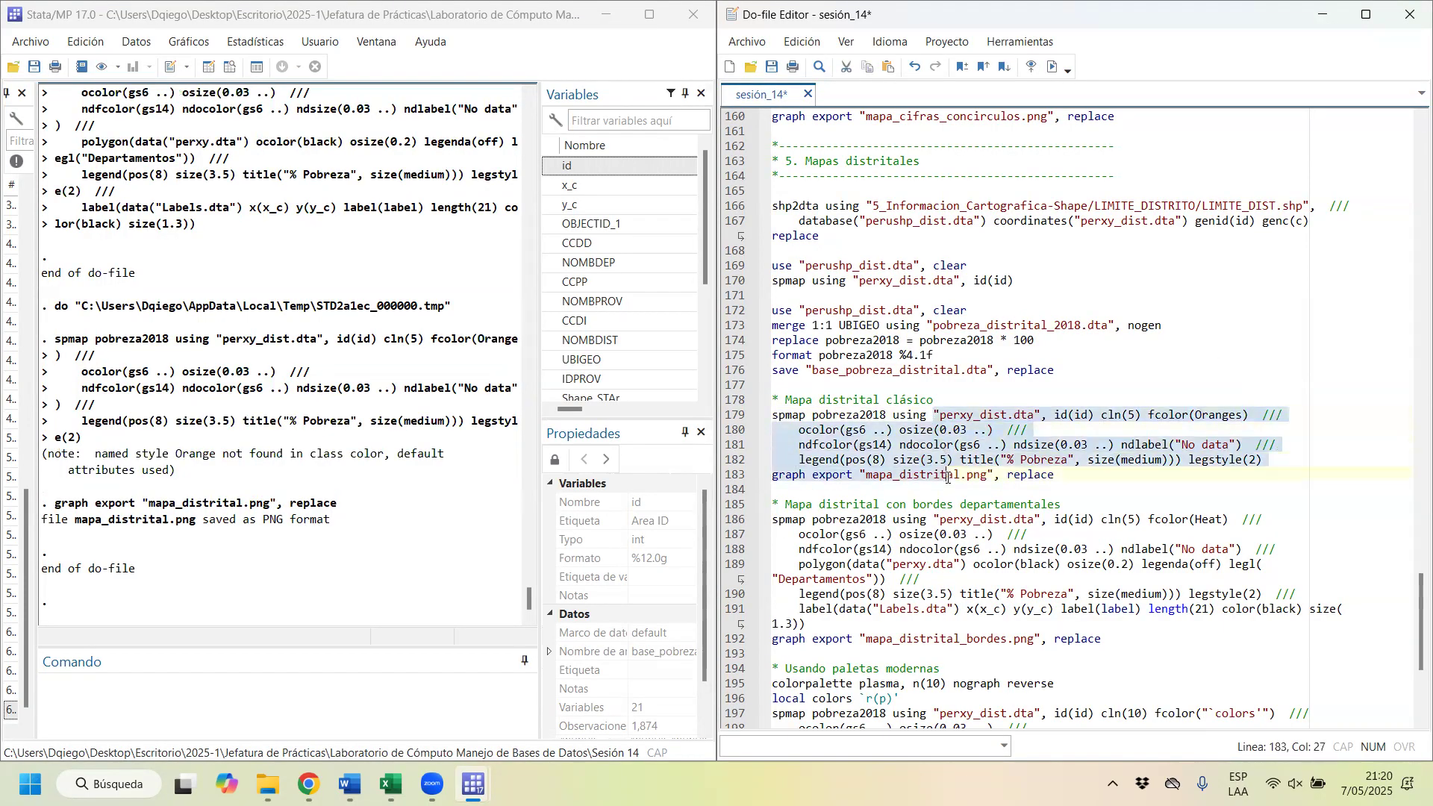
key("ctrl+d")
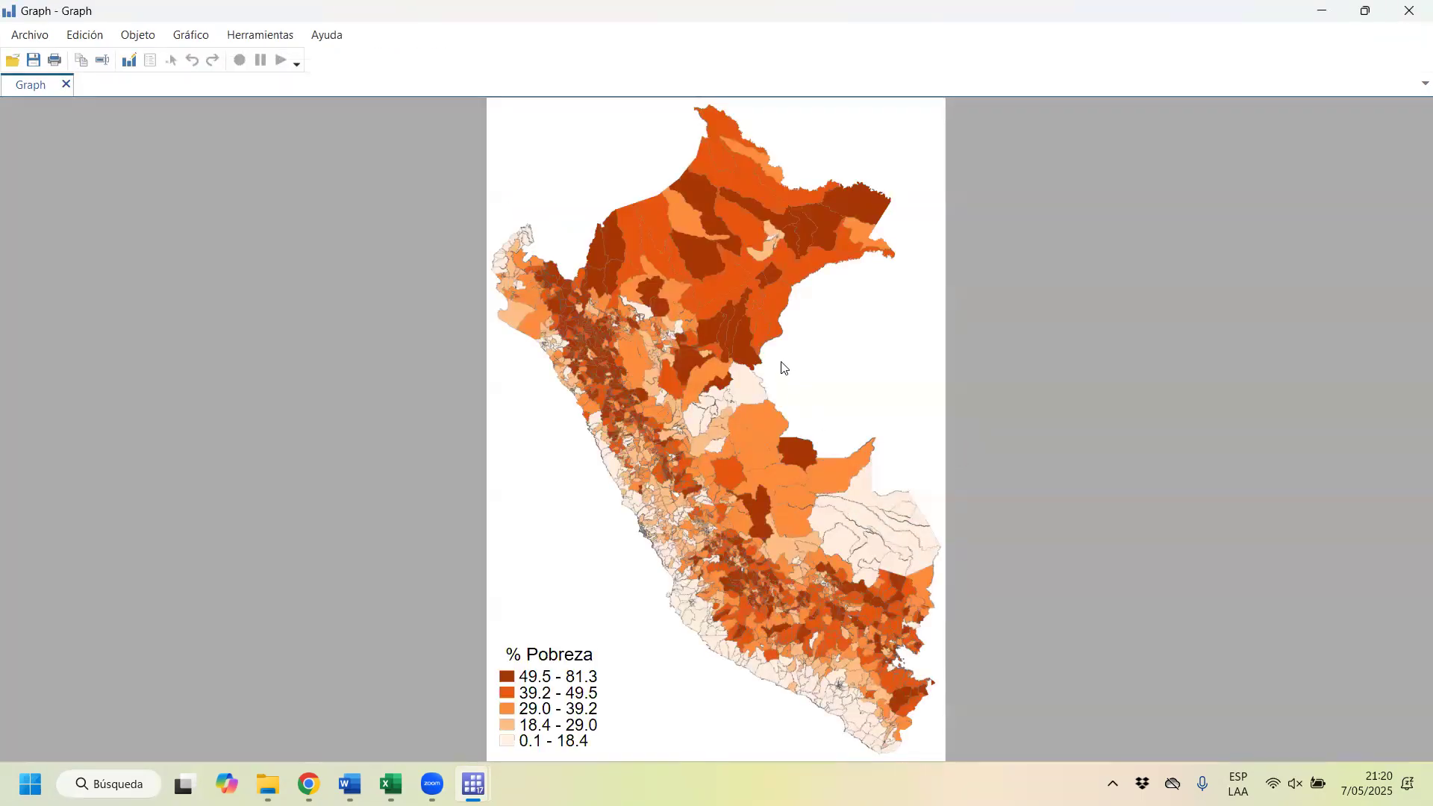
left_click(1409, 11)
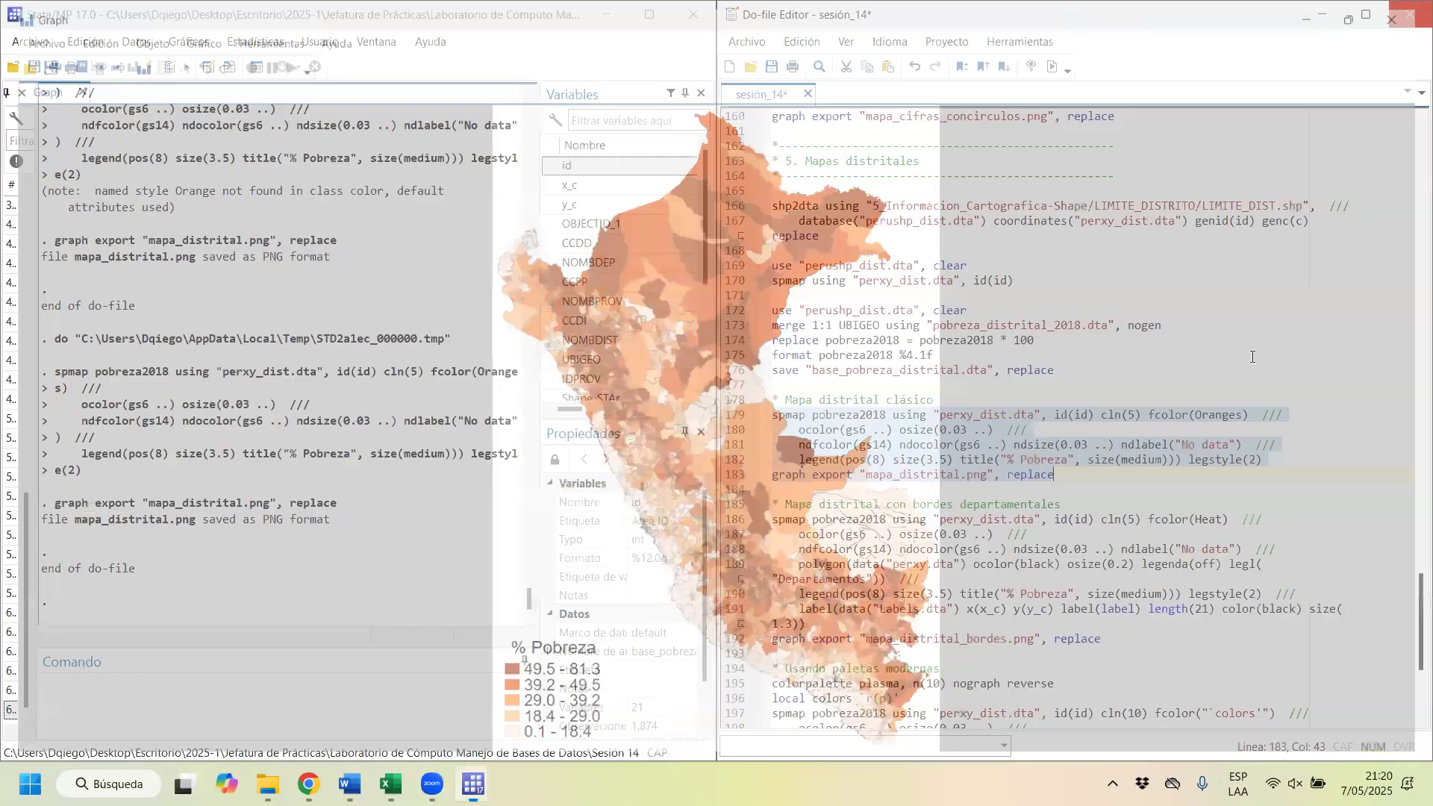
Step: Try the fill color scheme Oranges2 in the classic district map by rerunning its spmap and export block
left_click(1244, 416)
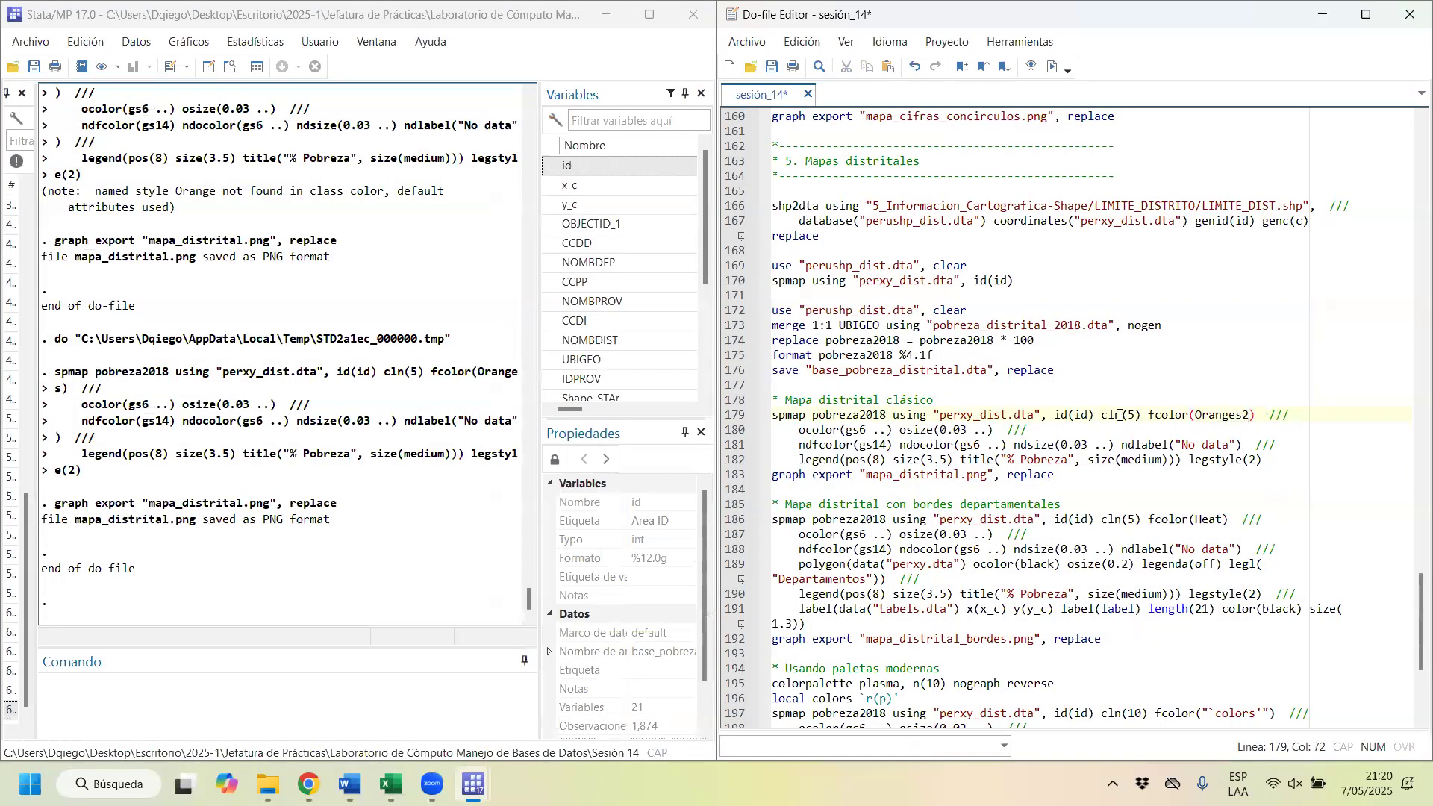
left_click_drag(1119, 416, 1107, 482)
key("ctrl+d")
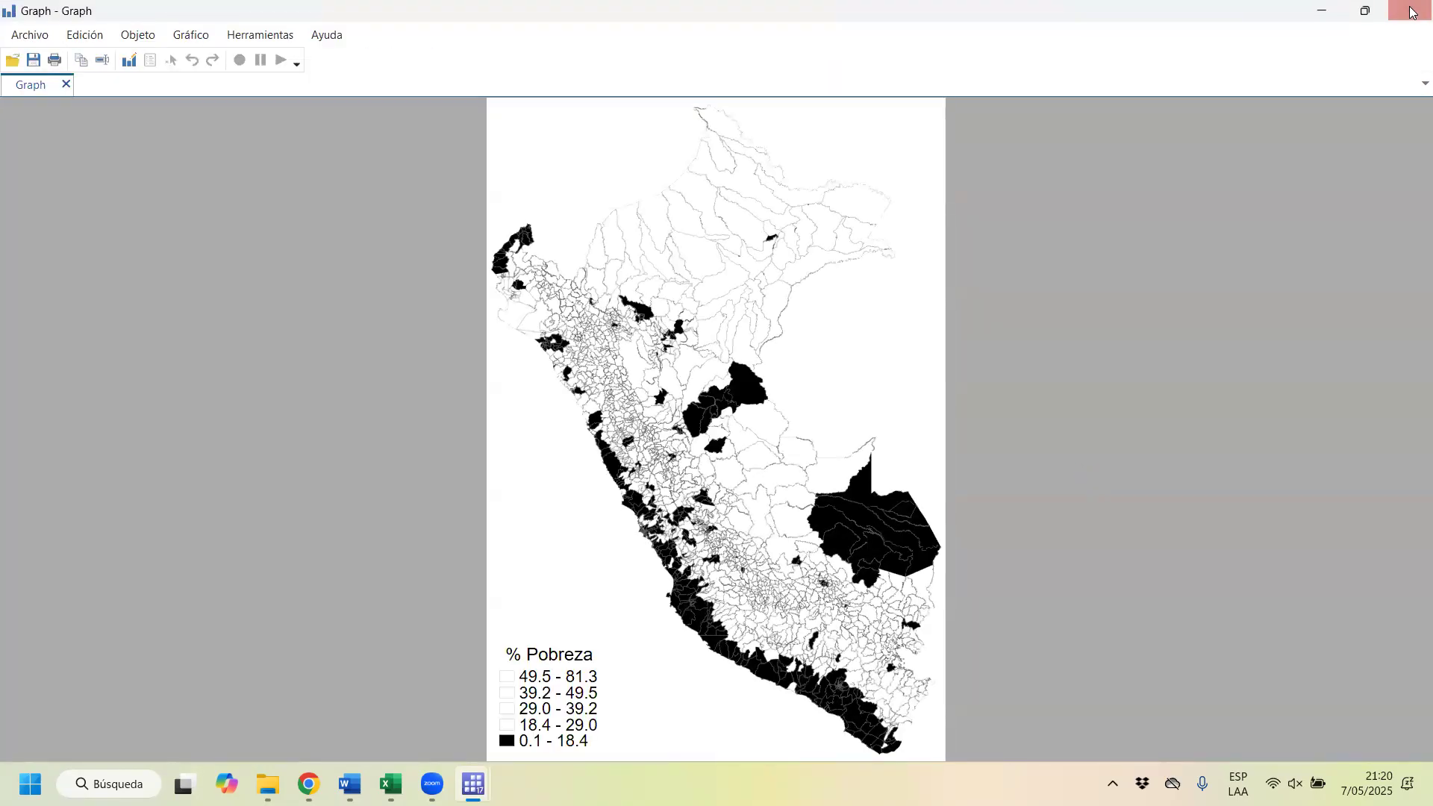
left_click(1412, 12)
Step: Clear the color scheme name from the fcolor option of the classic district map
left_click(1249, 416)
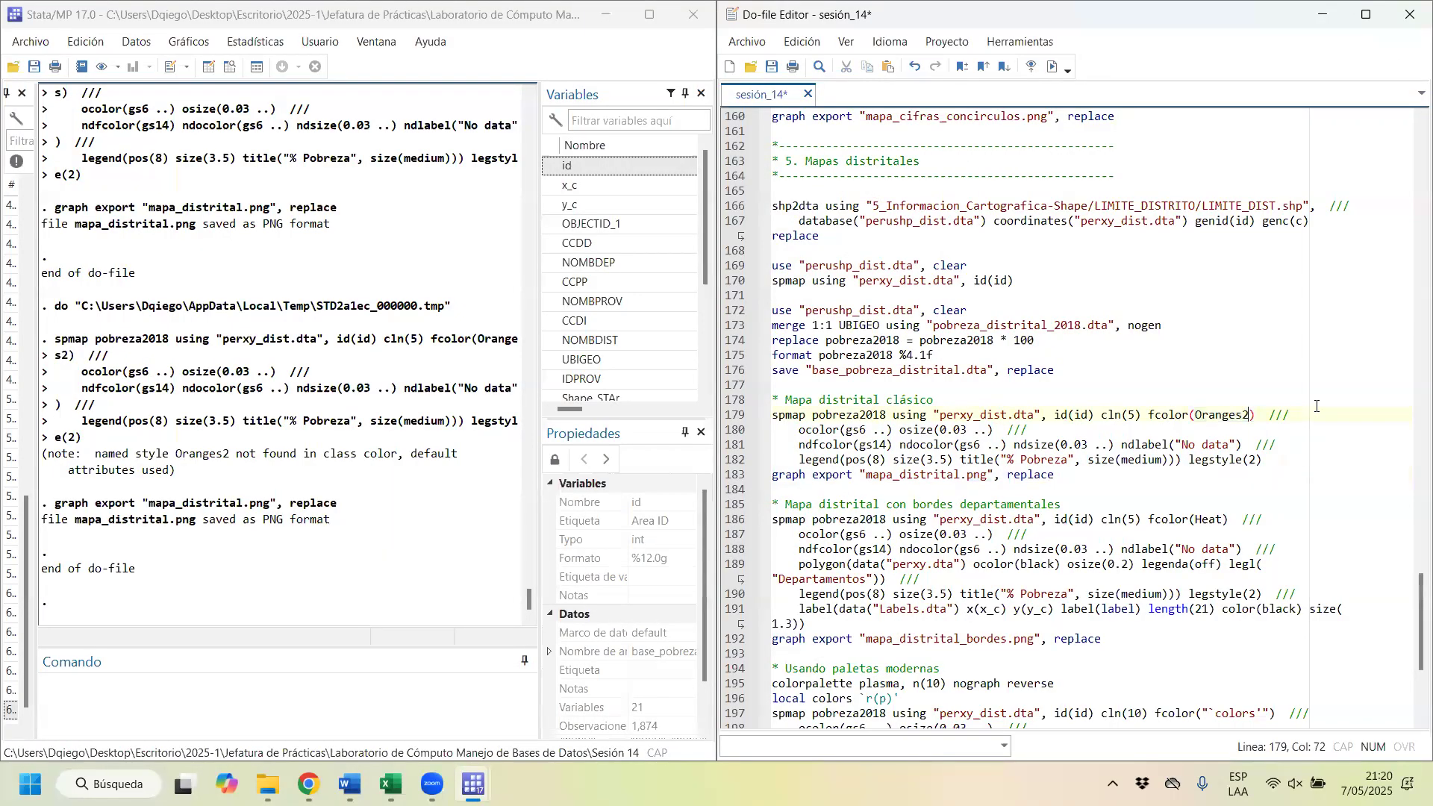
key("BackSpace")
key("BackSpace")
key("BackSpace")
key("BackSpace")
Step: Open the spmap help and go to the color list reference for the fcolor option
left_click(332, 732)
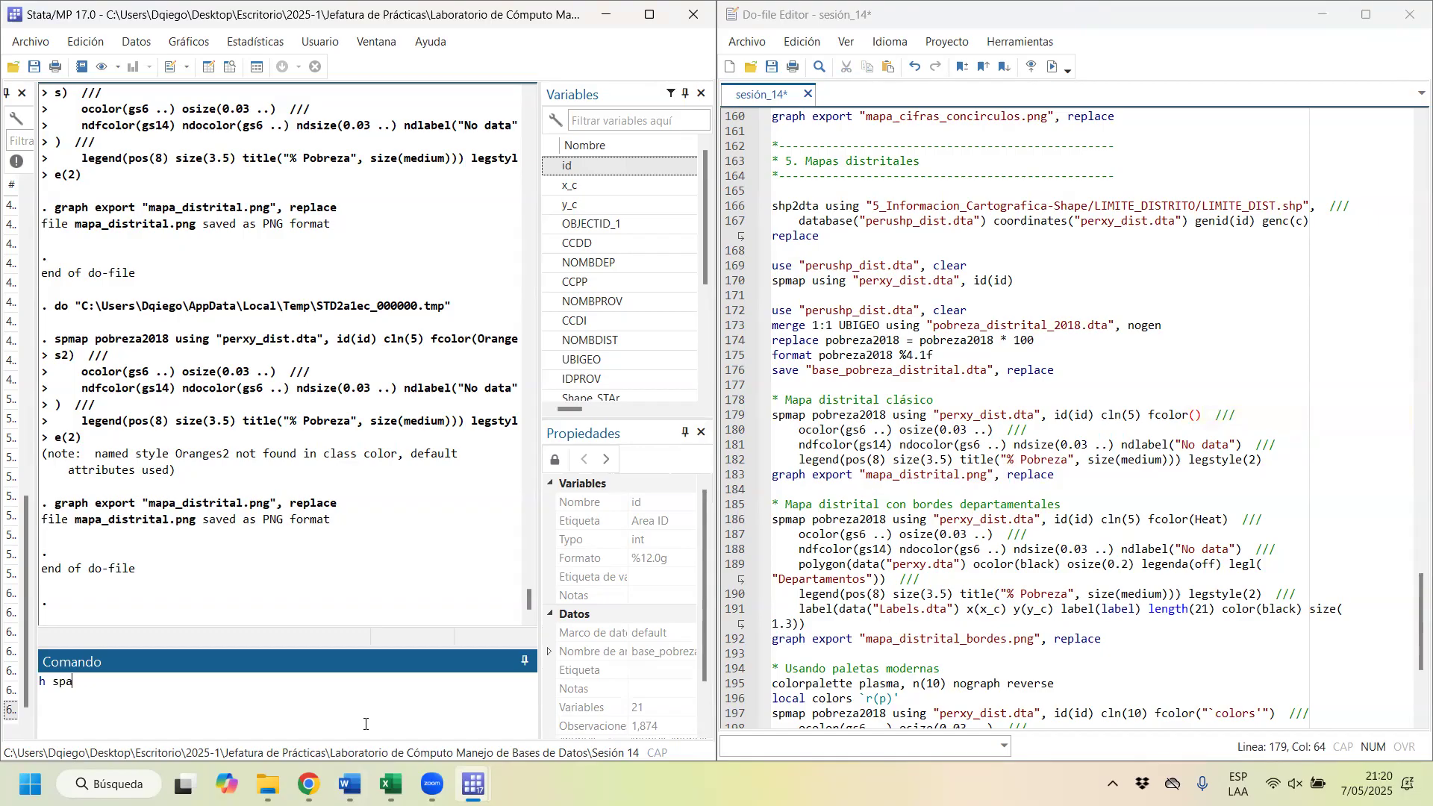
key("Return")
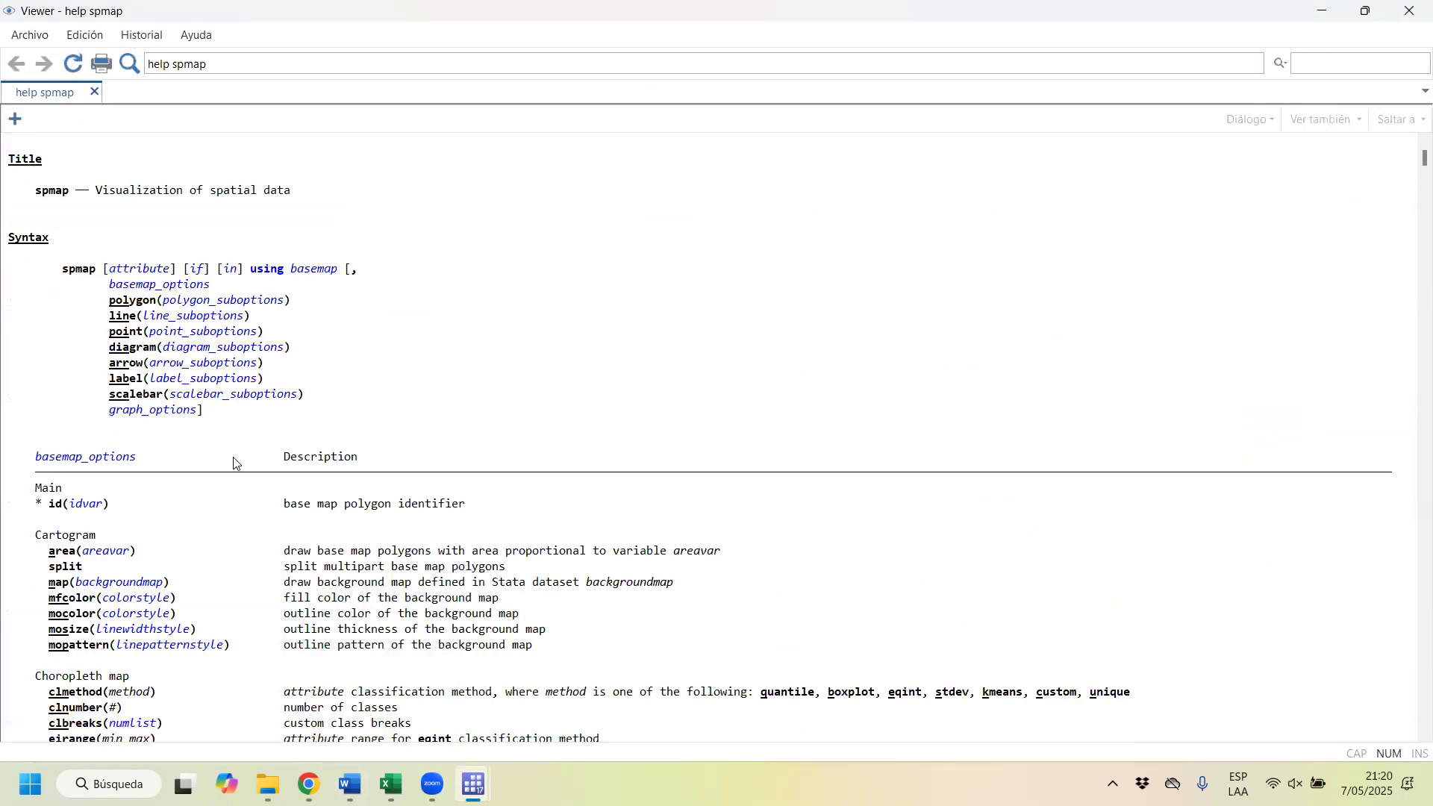
scroll(234, 464, "down", 1)
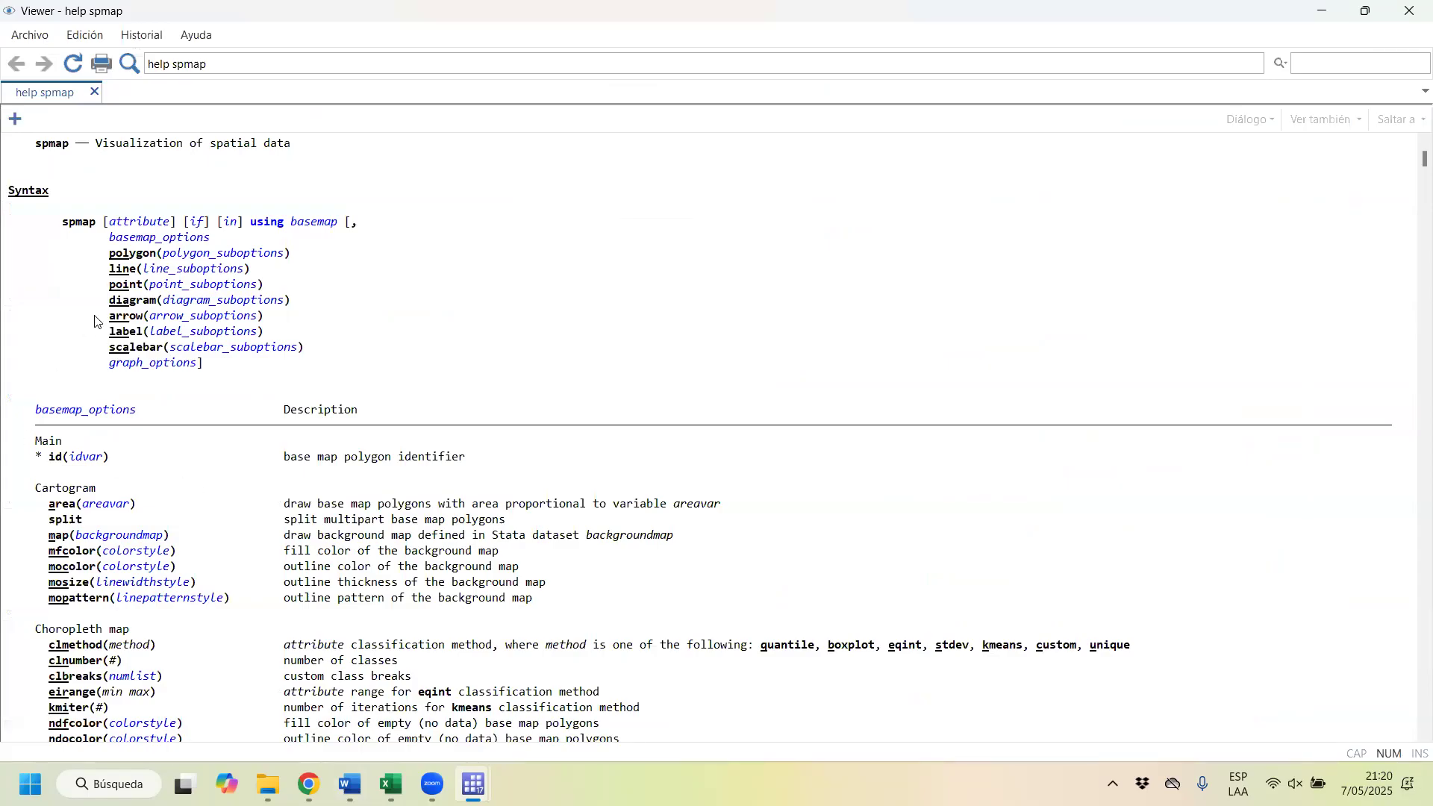
scroll(144, 505, "down", 2)
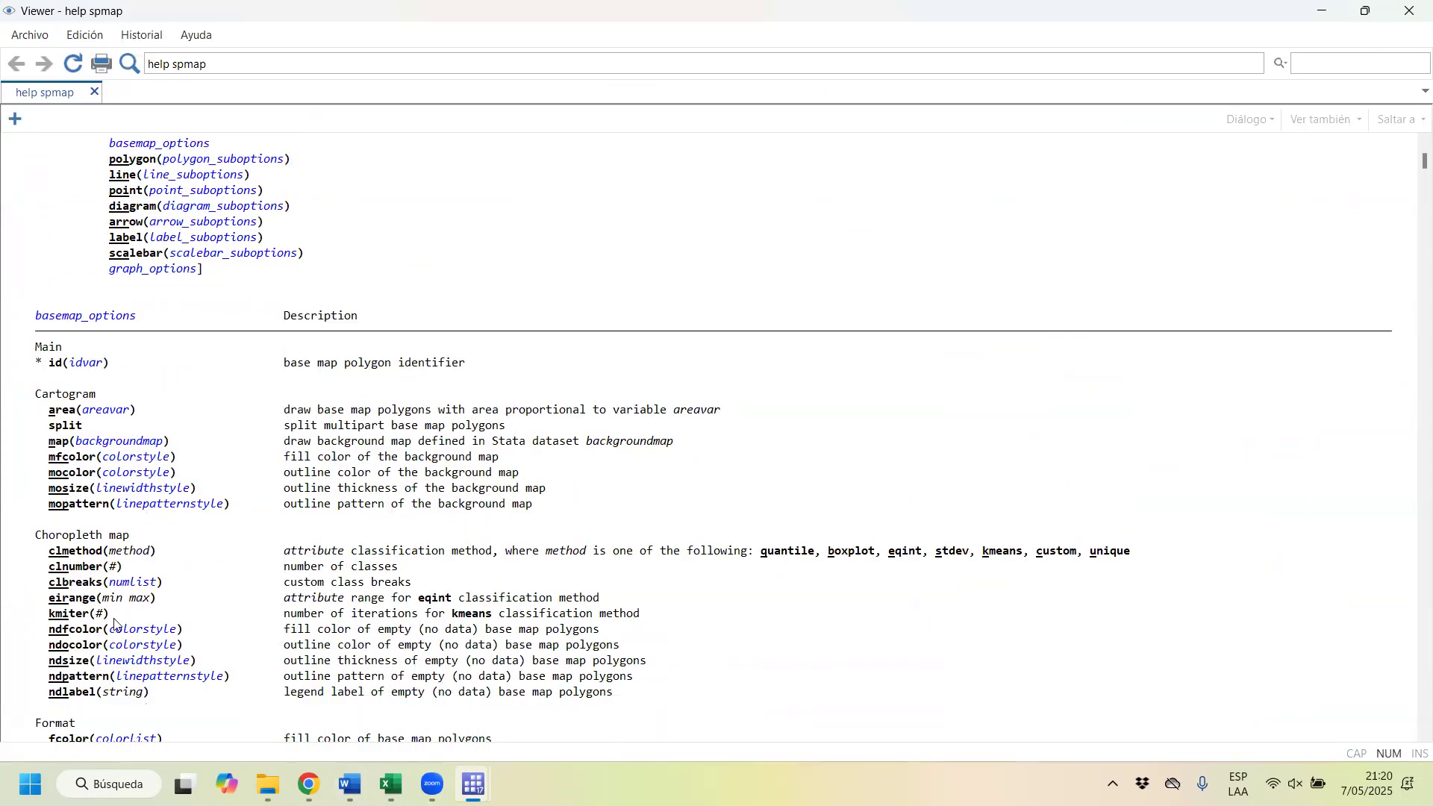
scroll(111, 623, "down", 3)
scroll(95, 603, "down", 1)
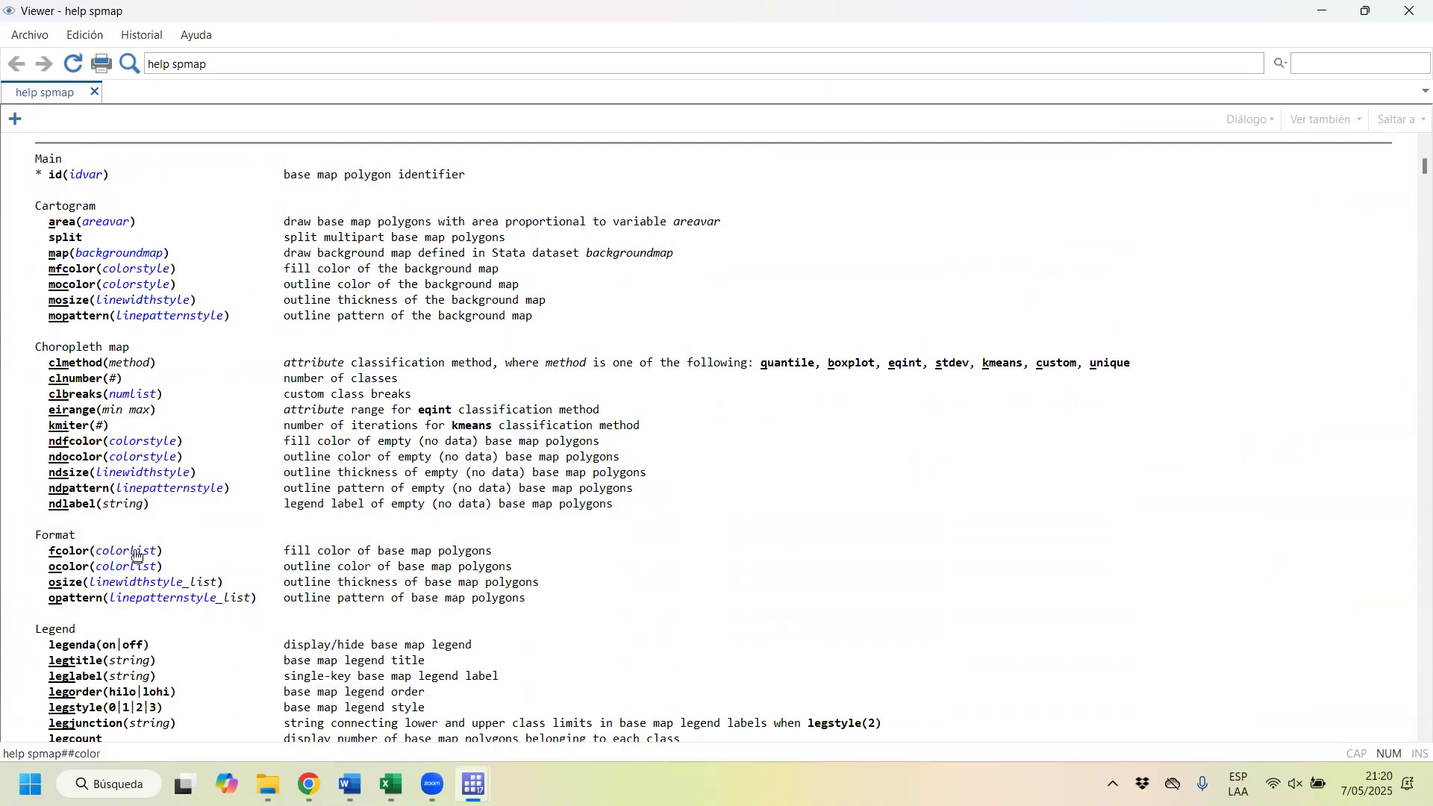
left_click(140, 557)
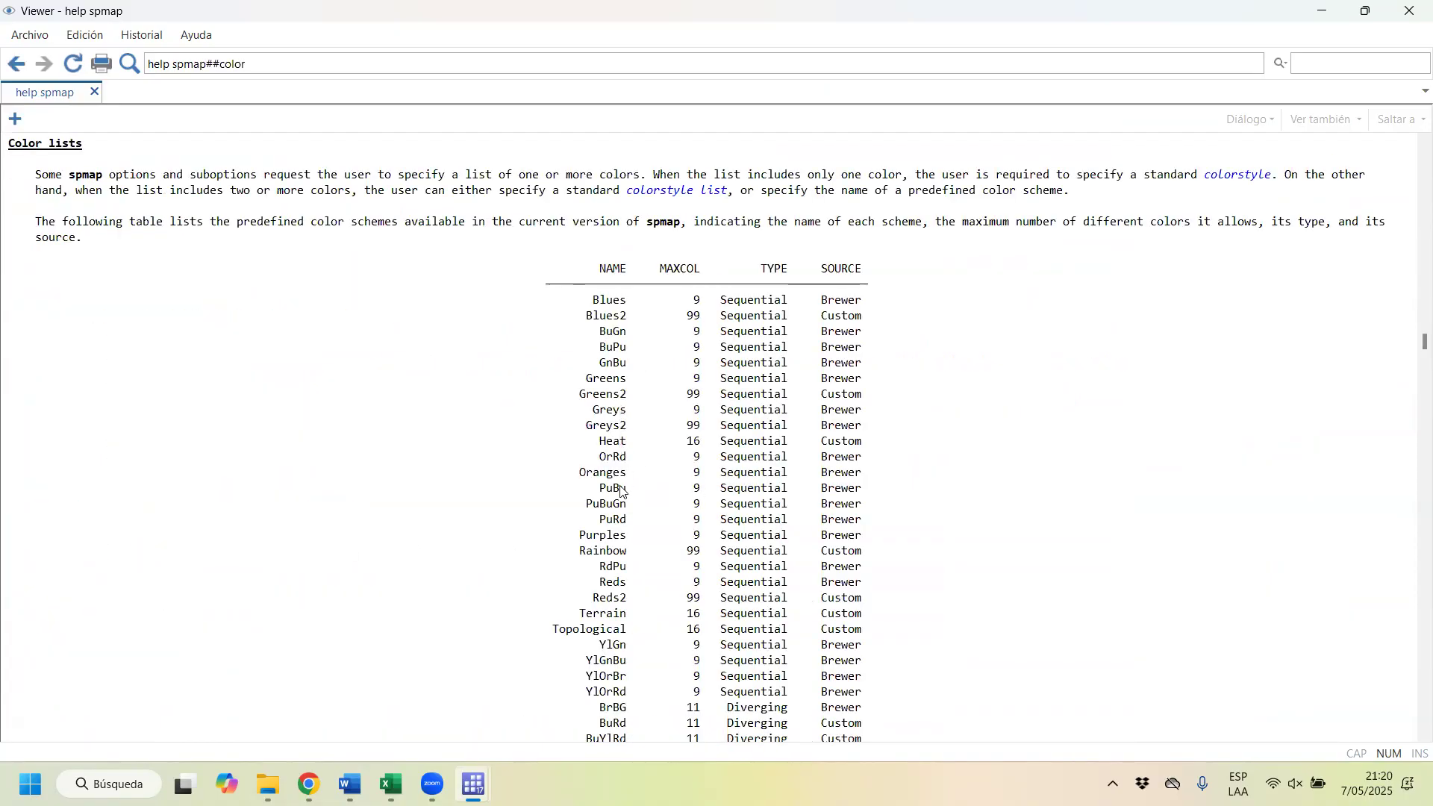
Step: Review the table of predefined spmap color schemes, checking the Oranges entry and the other sequential and diverging names
scroll(624, 509, "down", 6)
scroll(630, 558, "up", 6)
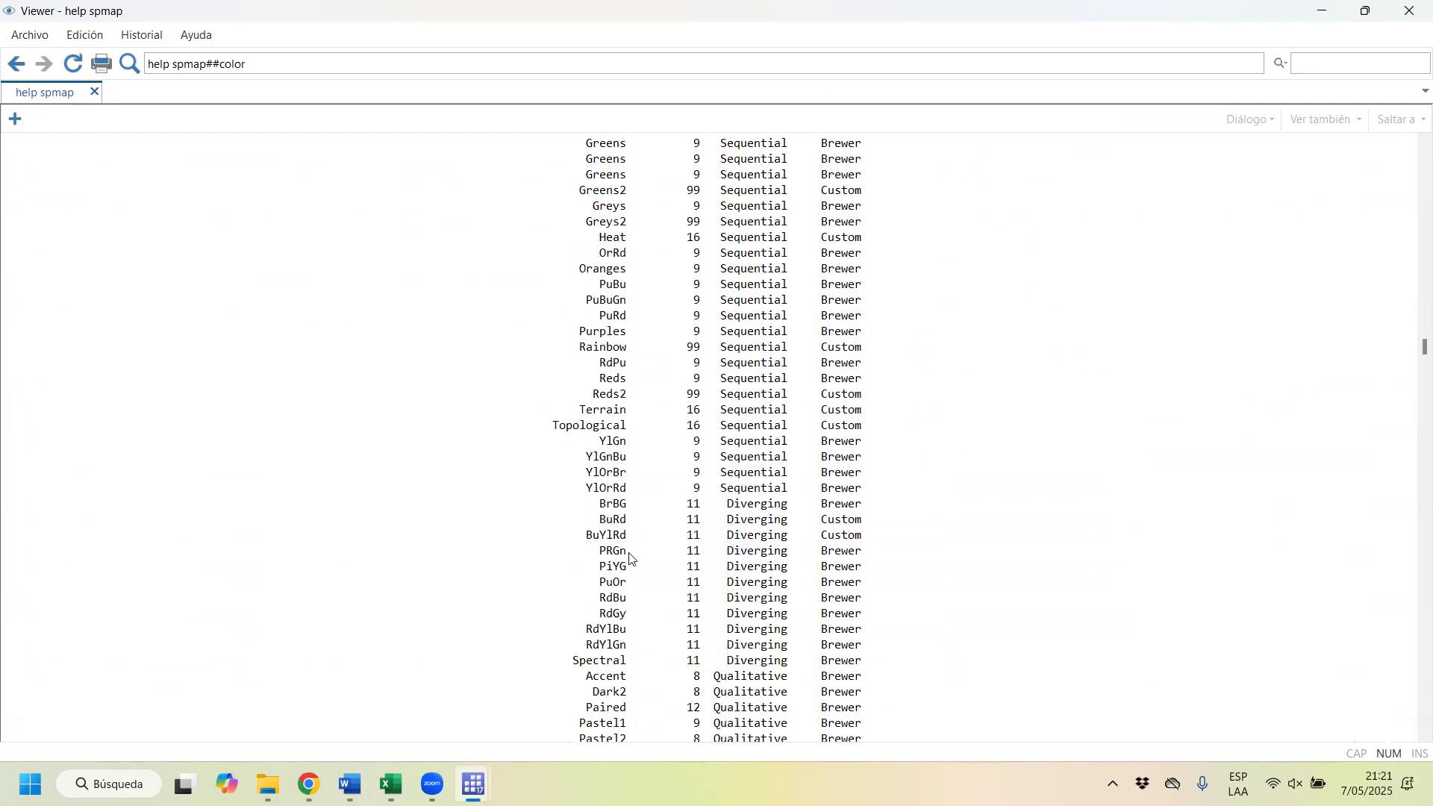
left_click_drag(579, 478, 624, 481)
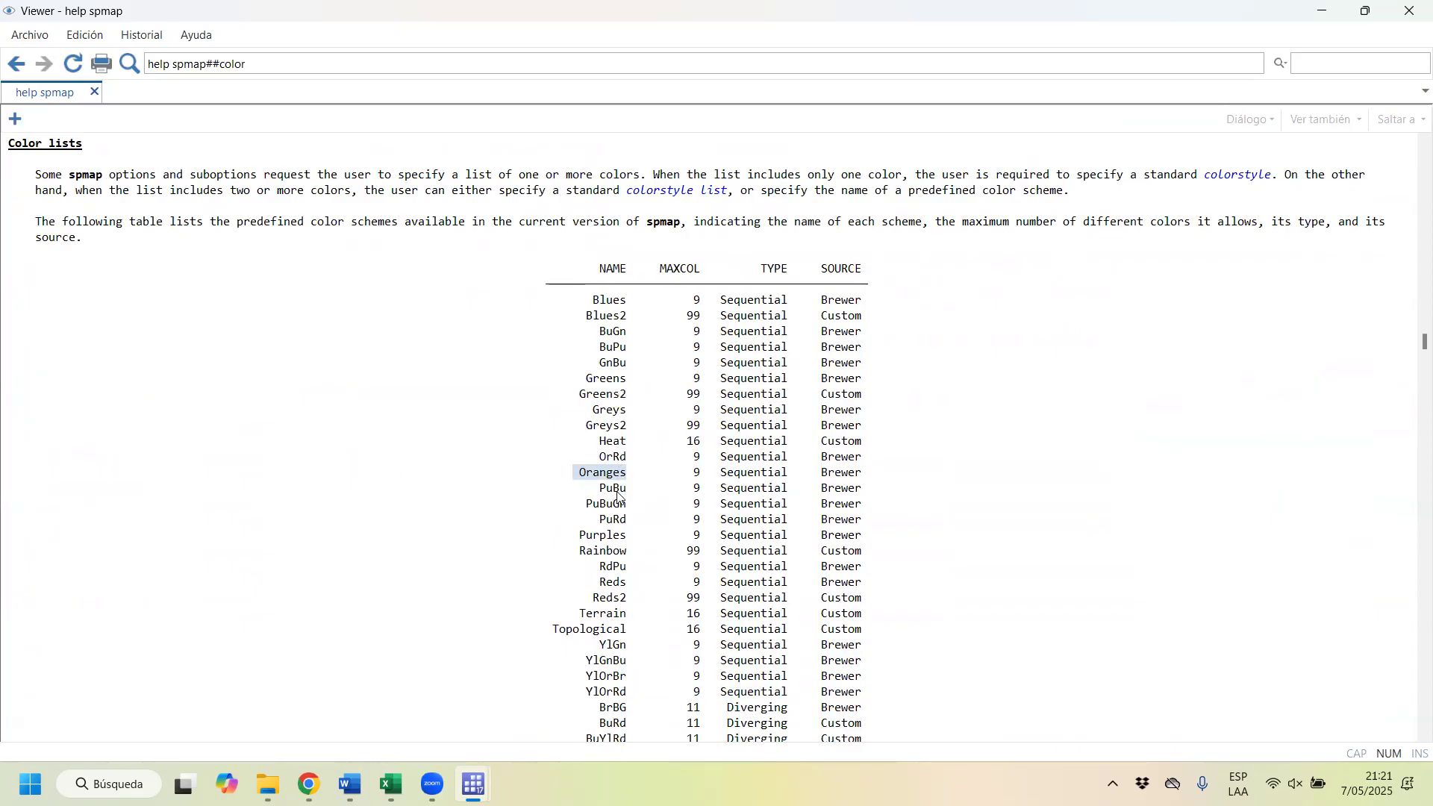
left_click(625, 478)
scroll(626, 600, "down", 1)
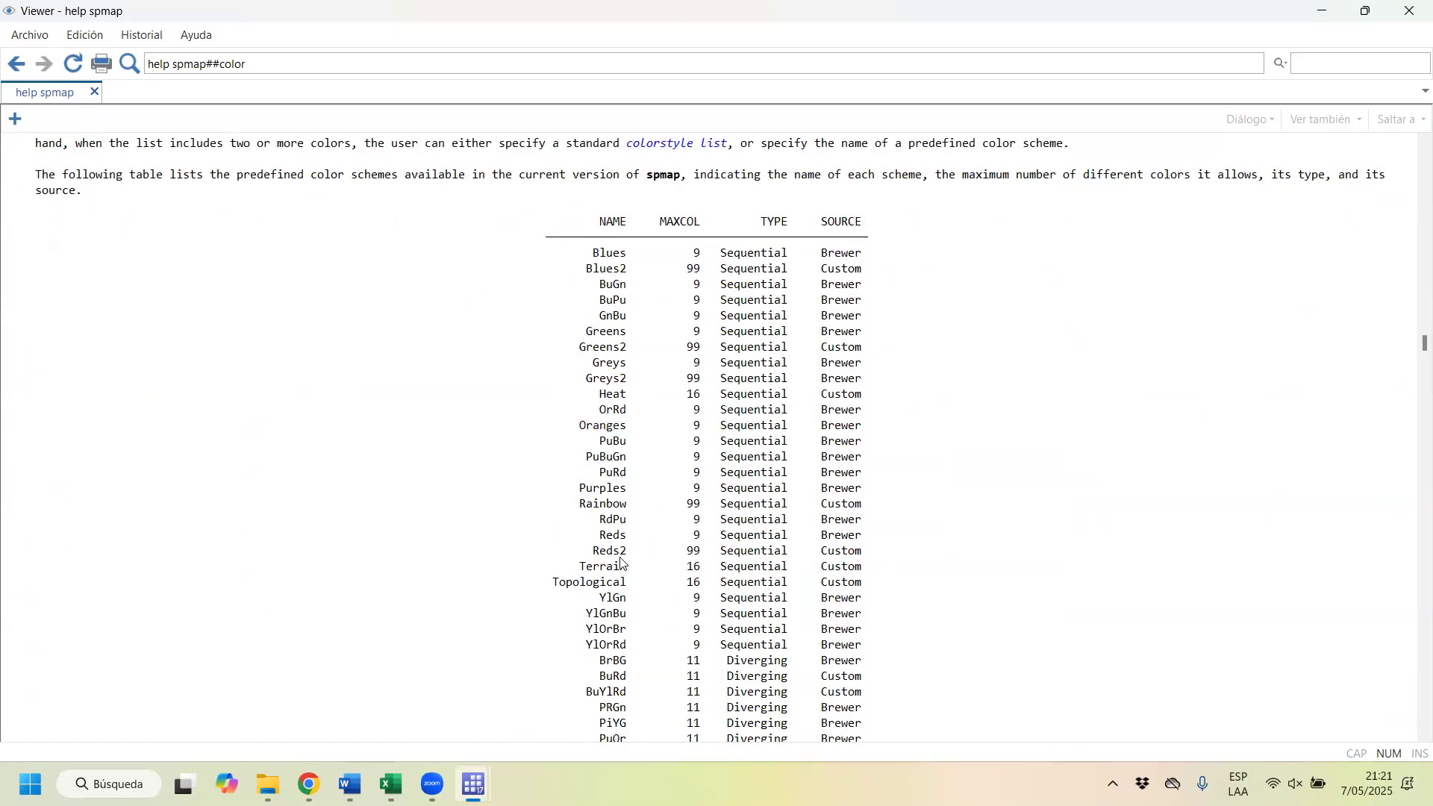
Step: Try the Terrain scheme from the spmap help table as the classic district map's fcolor and rerun its spmap block
left_click_drag(629, 573, 587, 577)
key("ctrl+c")
left_click(1322, 12)
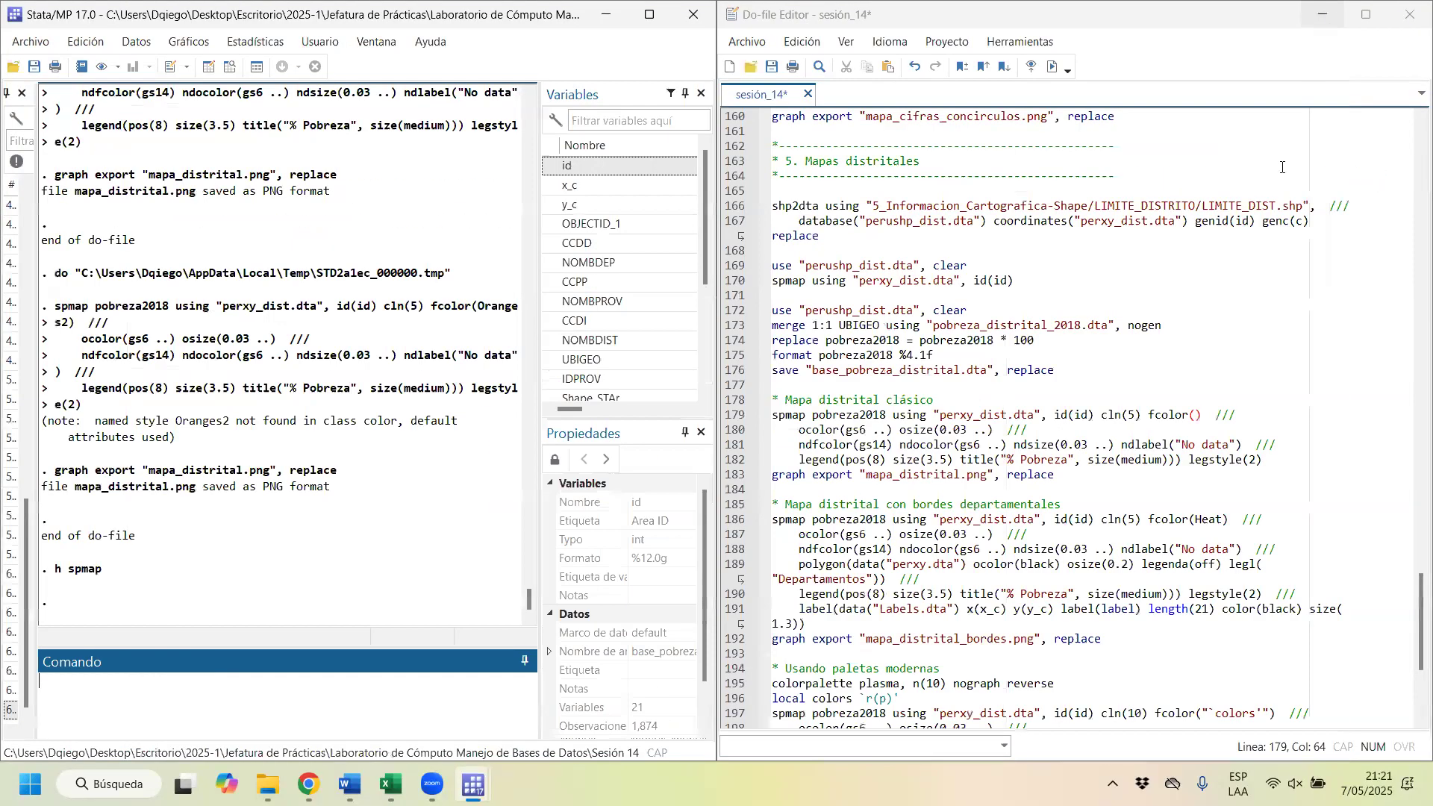
left_click(1199, 415)
key("ctrl+v")
left_click(837, 419)
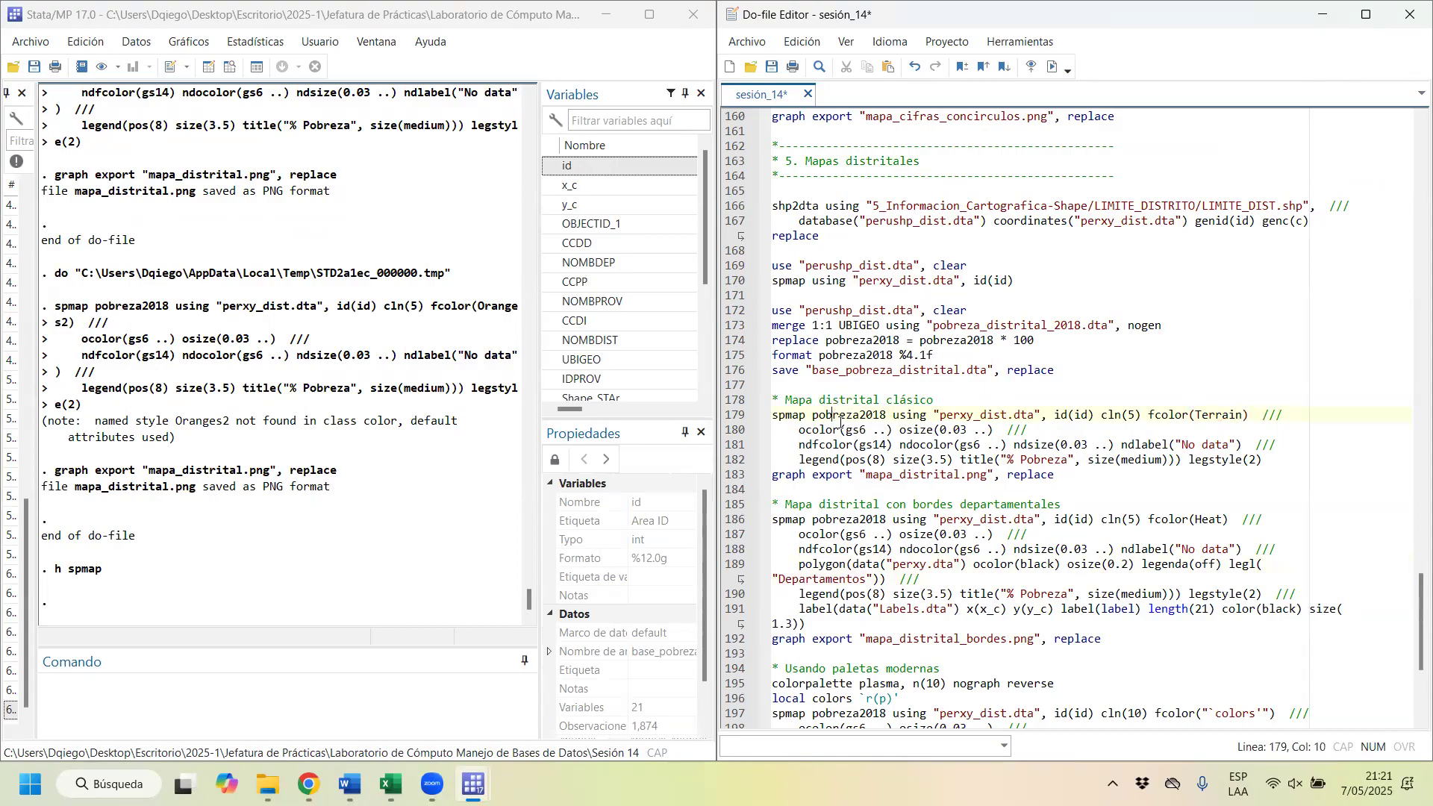
key("ctrl+d")
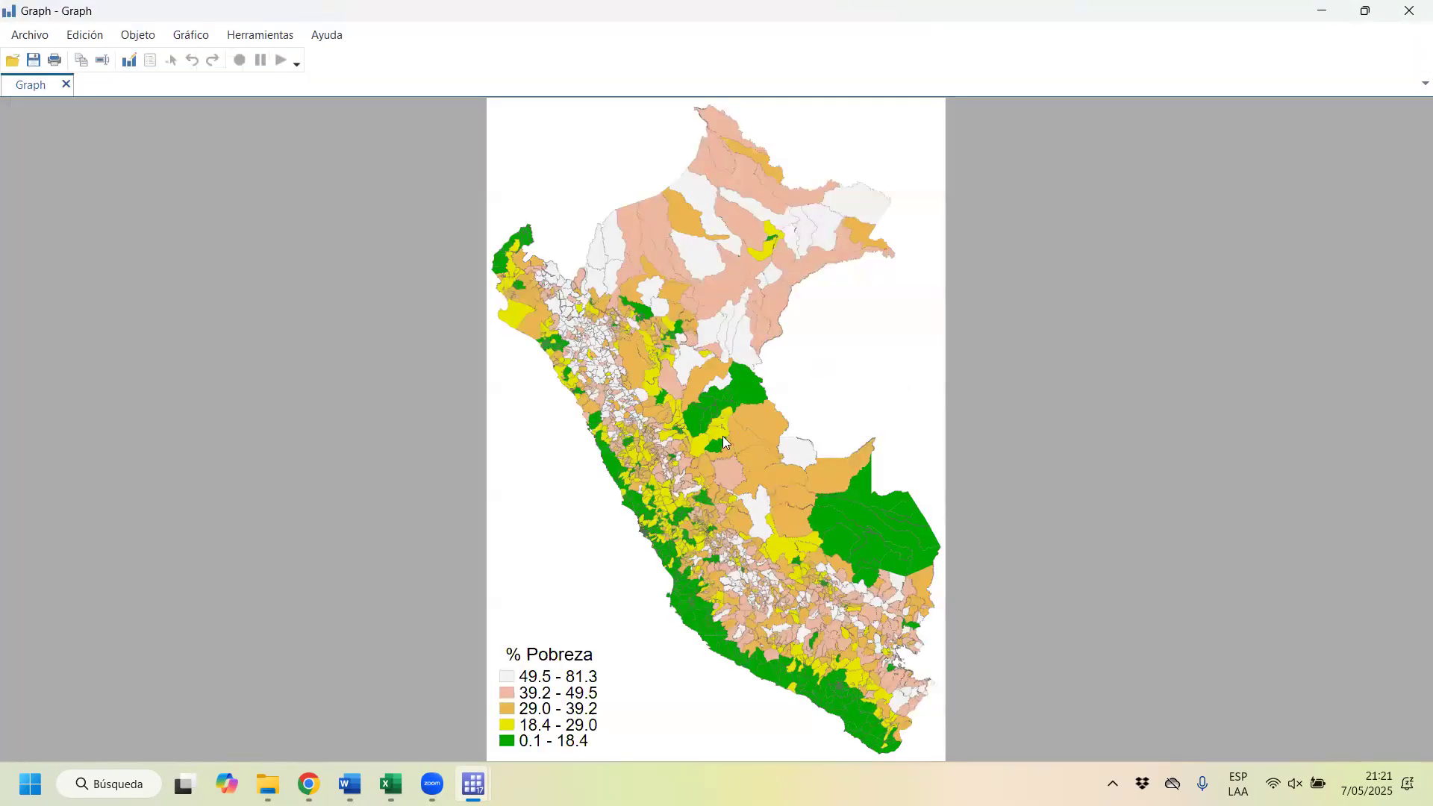
Step: Return to the spmap help, review the sequential, diverging and qualitative scheme names, and copy the name OrRd
mouse_move(488, 764)
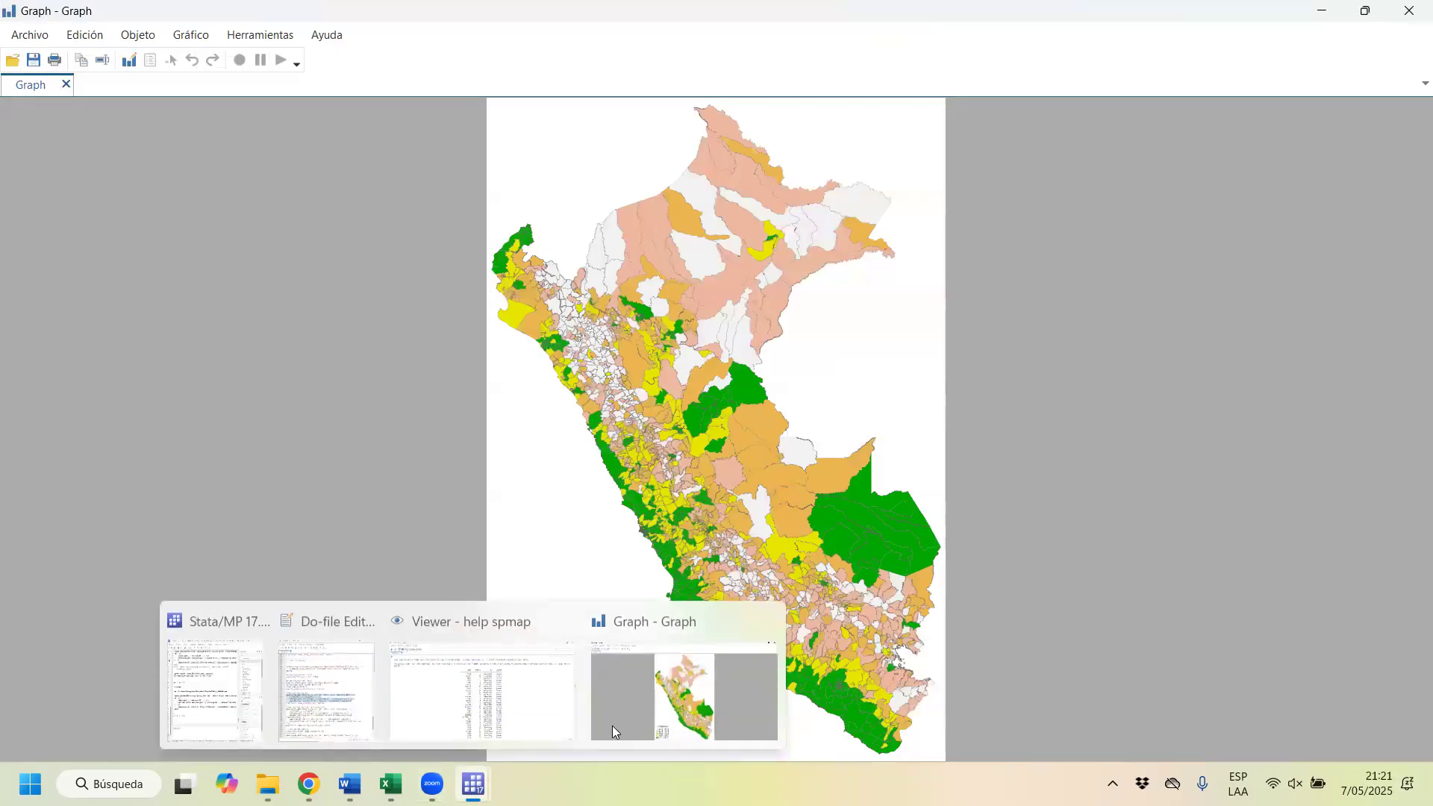
left_click(425, 697)
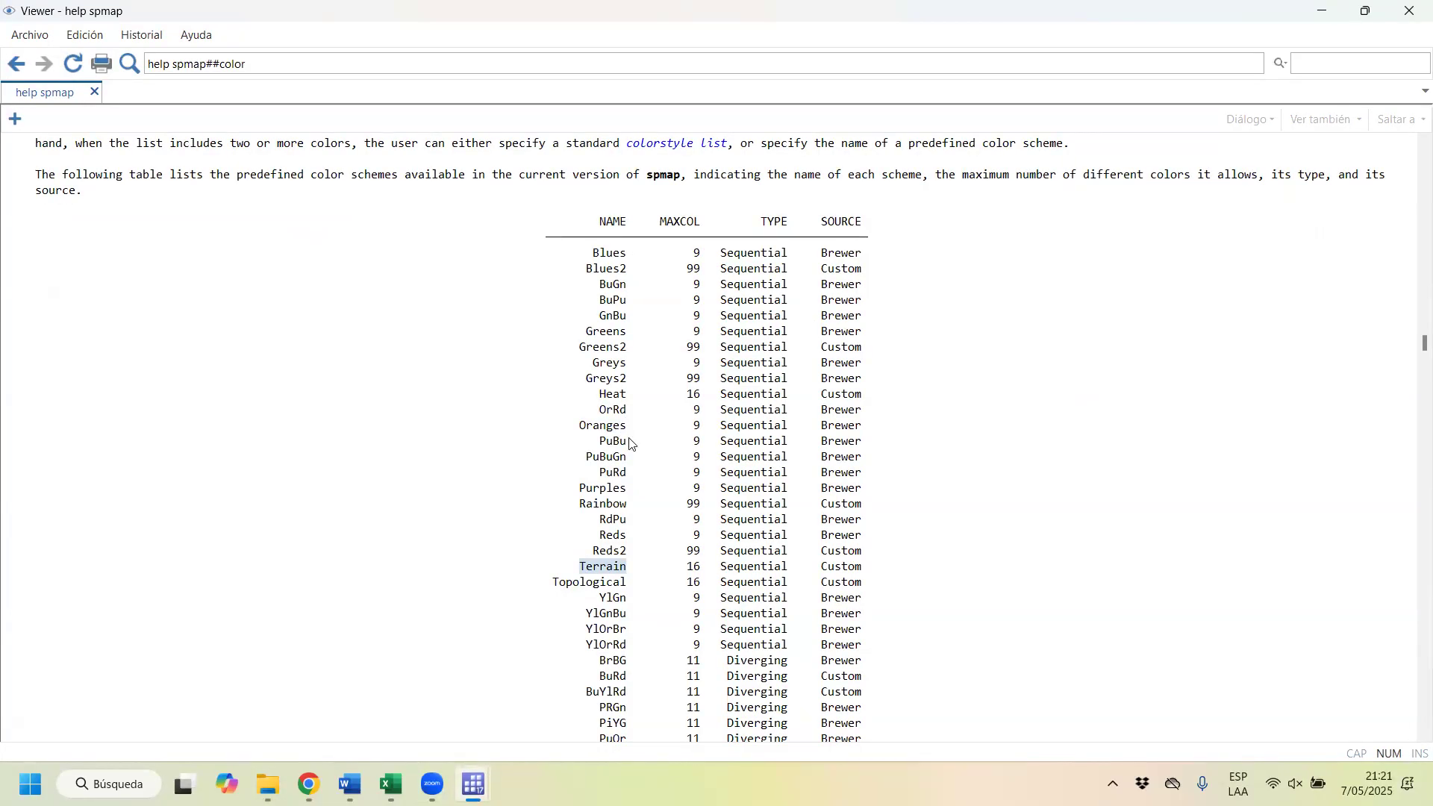
scroll(627, 444, "down", 3)
scroll(625, 620, "down", 3)
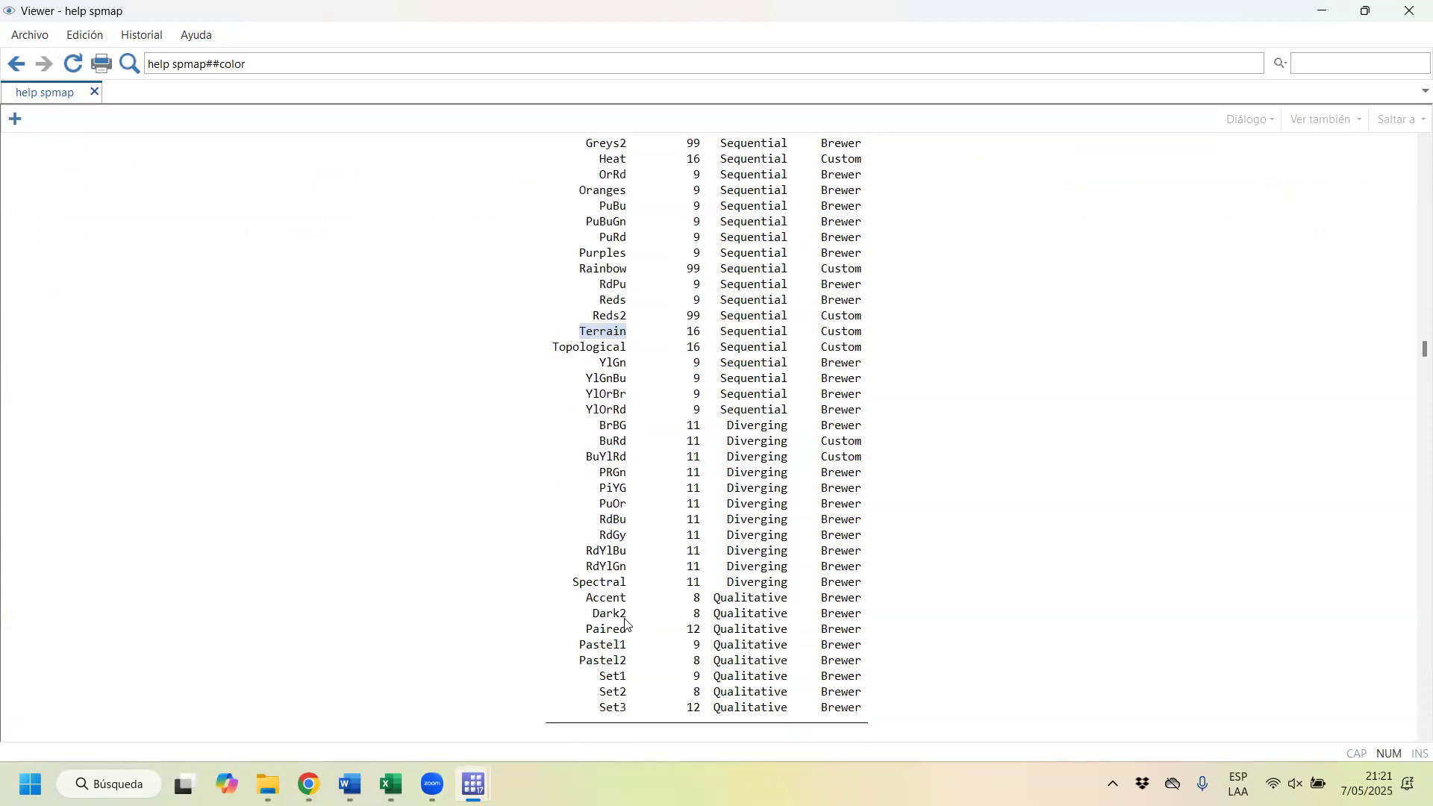
scroll(620, 529, "up", 1)
scroll(619, 529, "up", 3)
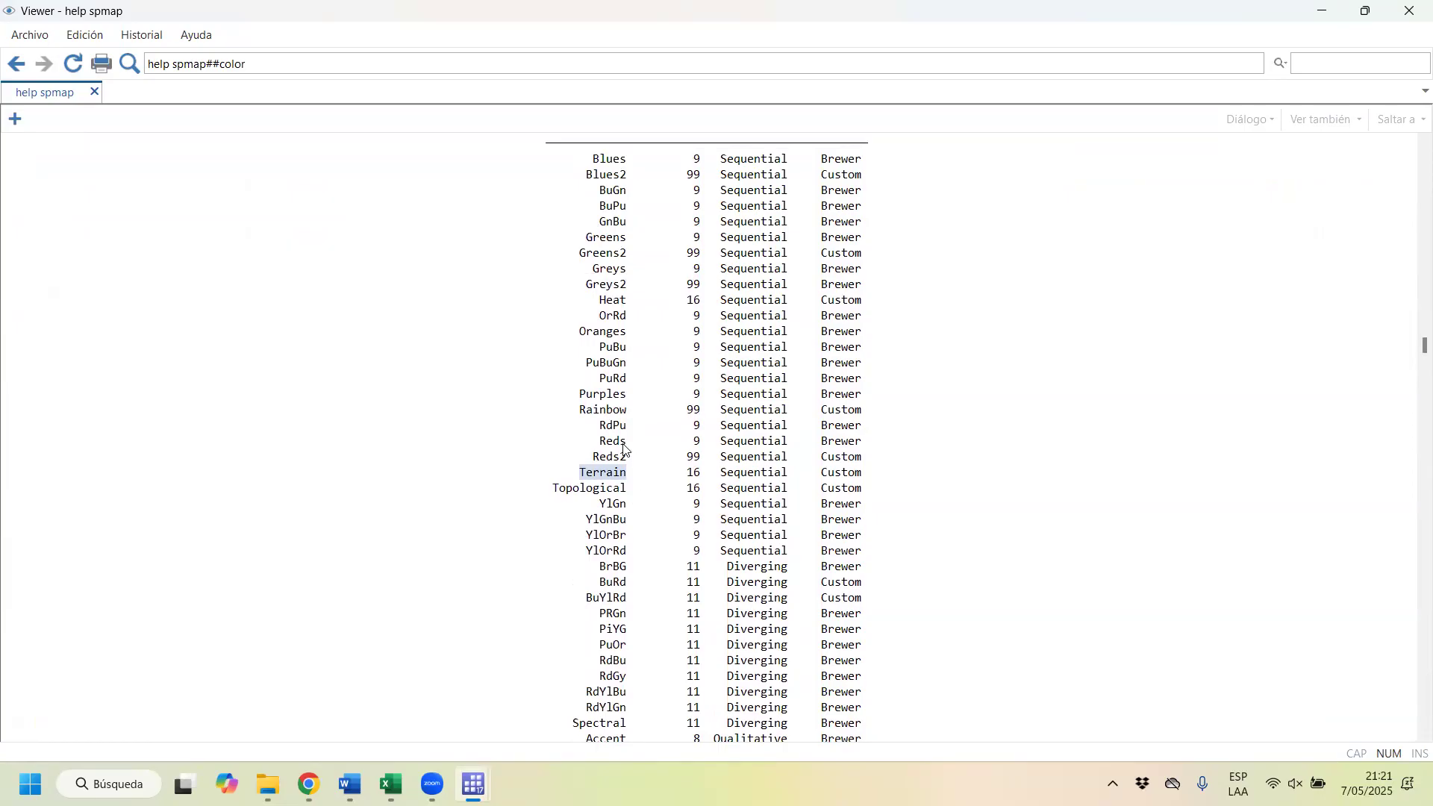
scroll(624, 448, "up", 1)
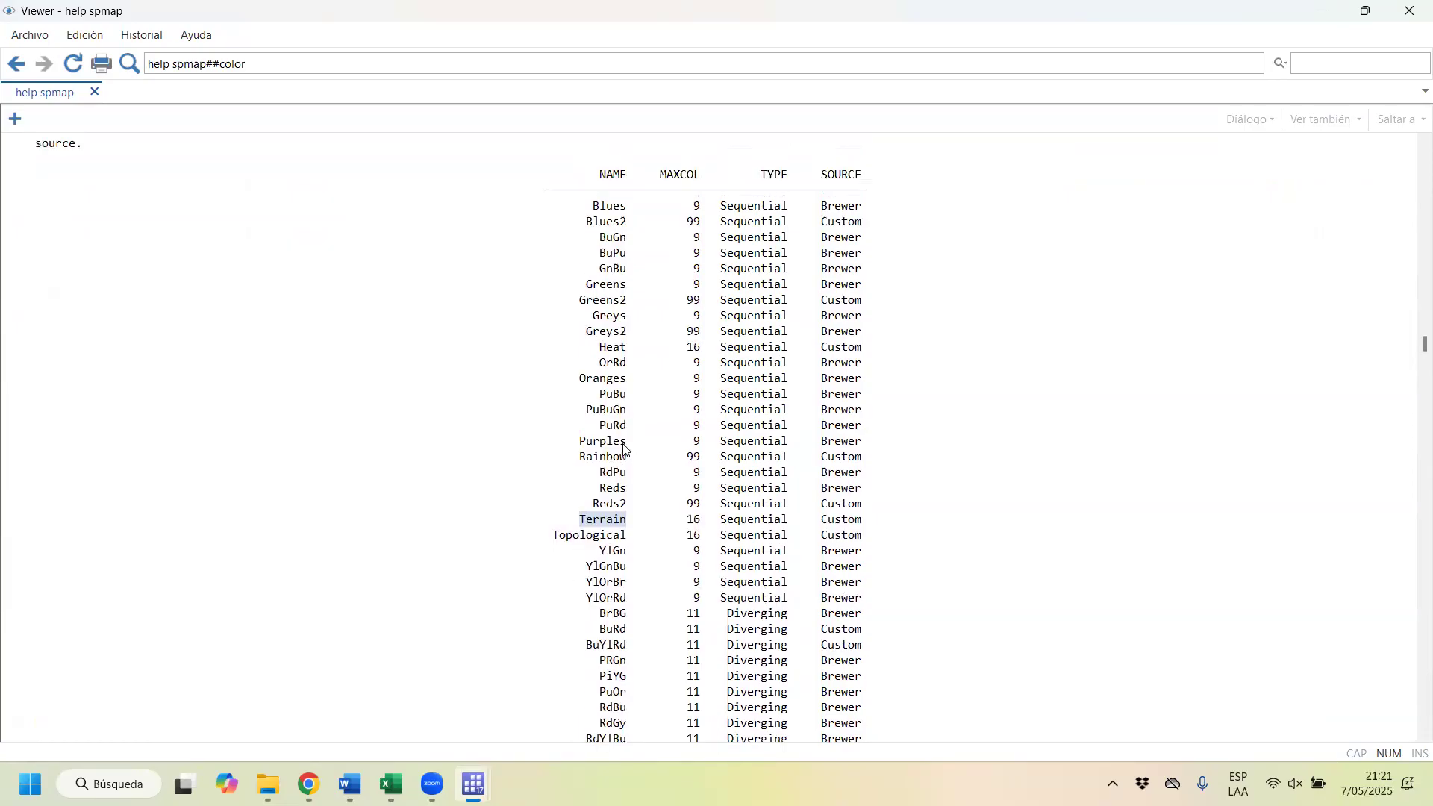
double_click(619, 364)
key("ctrl+c")
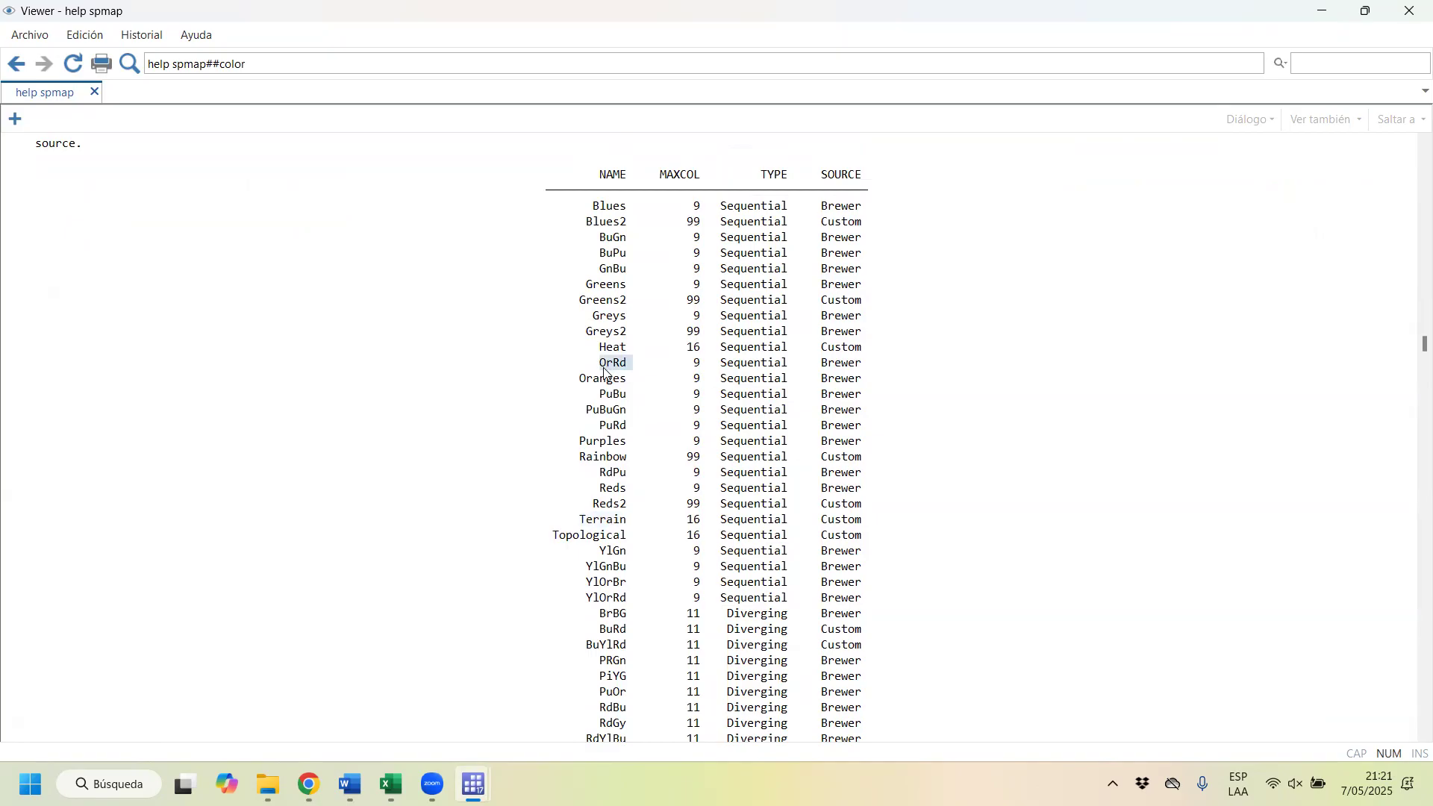
Step: Try OrRd as the fcolor scheme of the classic district map by rerunning its spmap and export block
left_click(1319, 9)
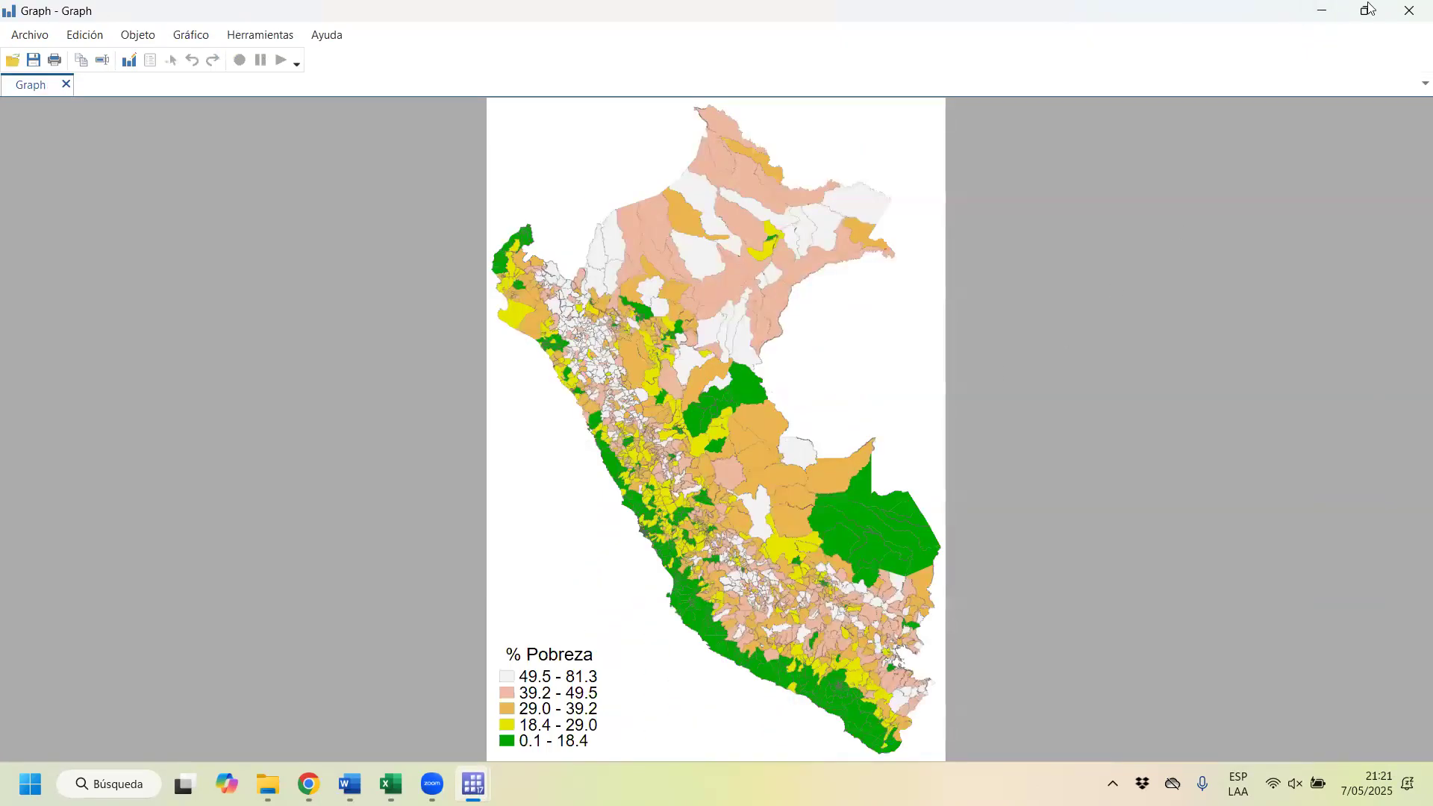
left_click(1323, 9)
left_click(1021, 398)
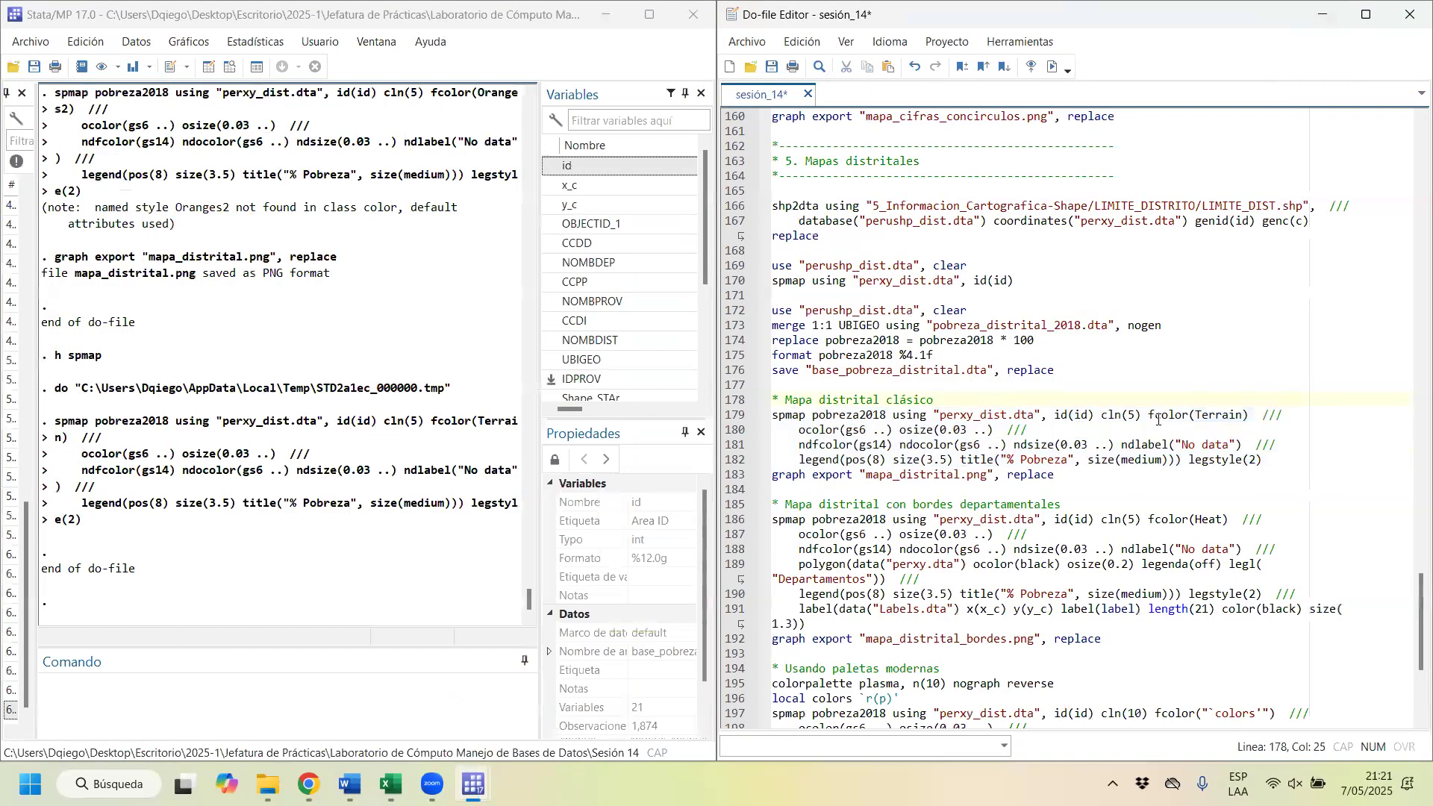
double_click(1242, 411)
key("ctrl+v")
key("BackSpace")
left_click_drag(888, 417, 885, 479)
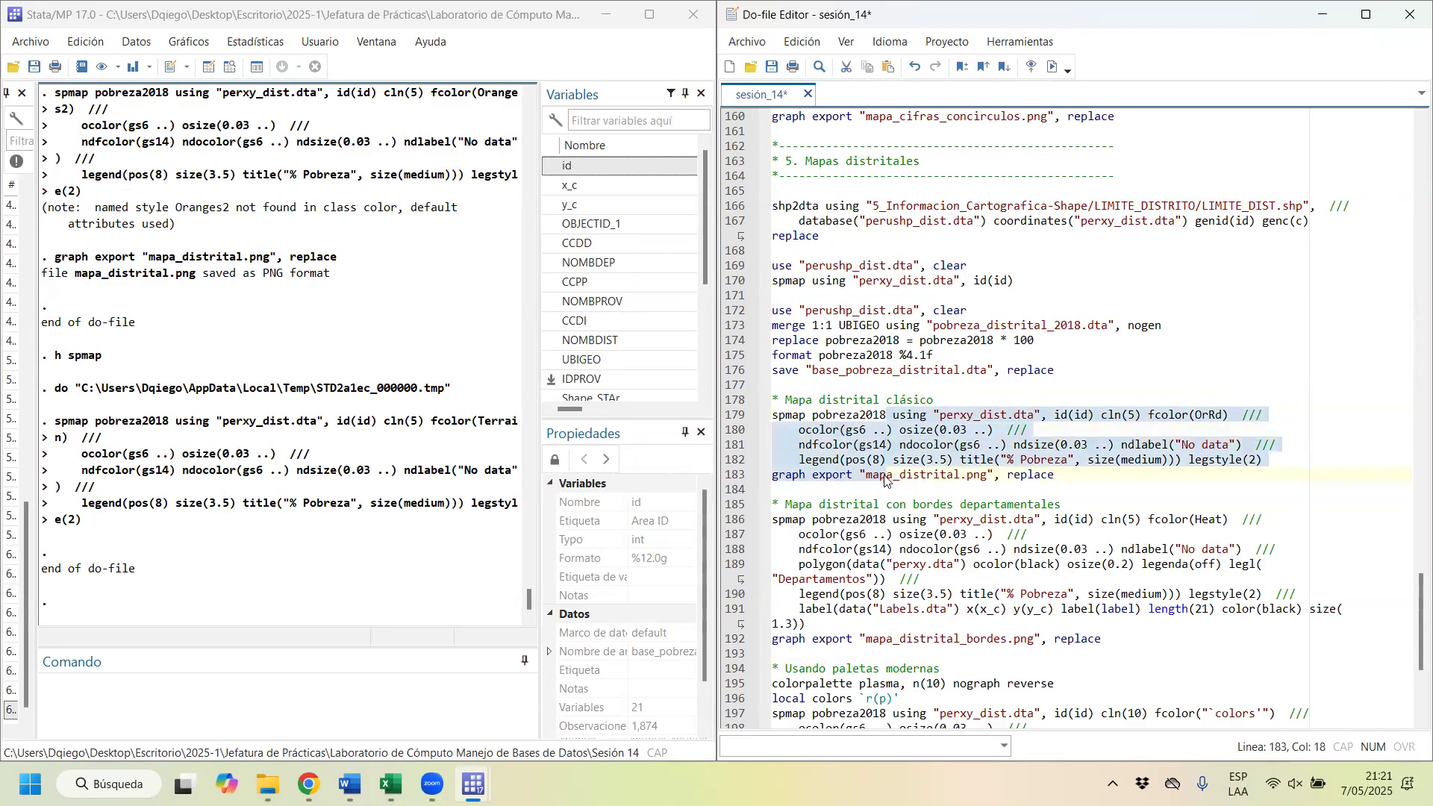
key("ctrl+d")
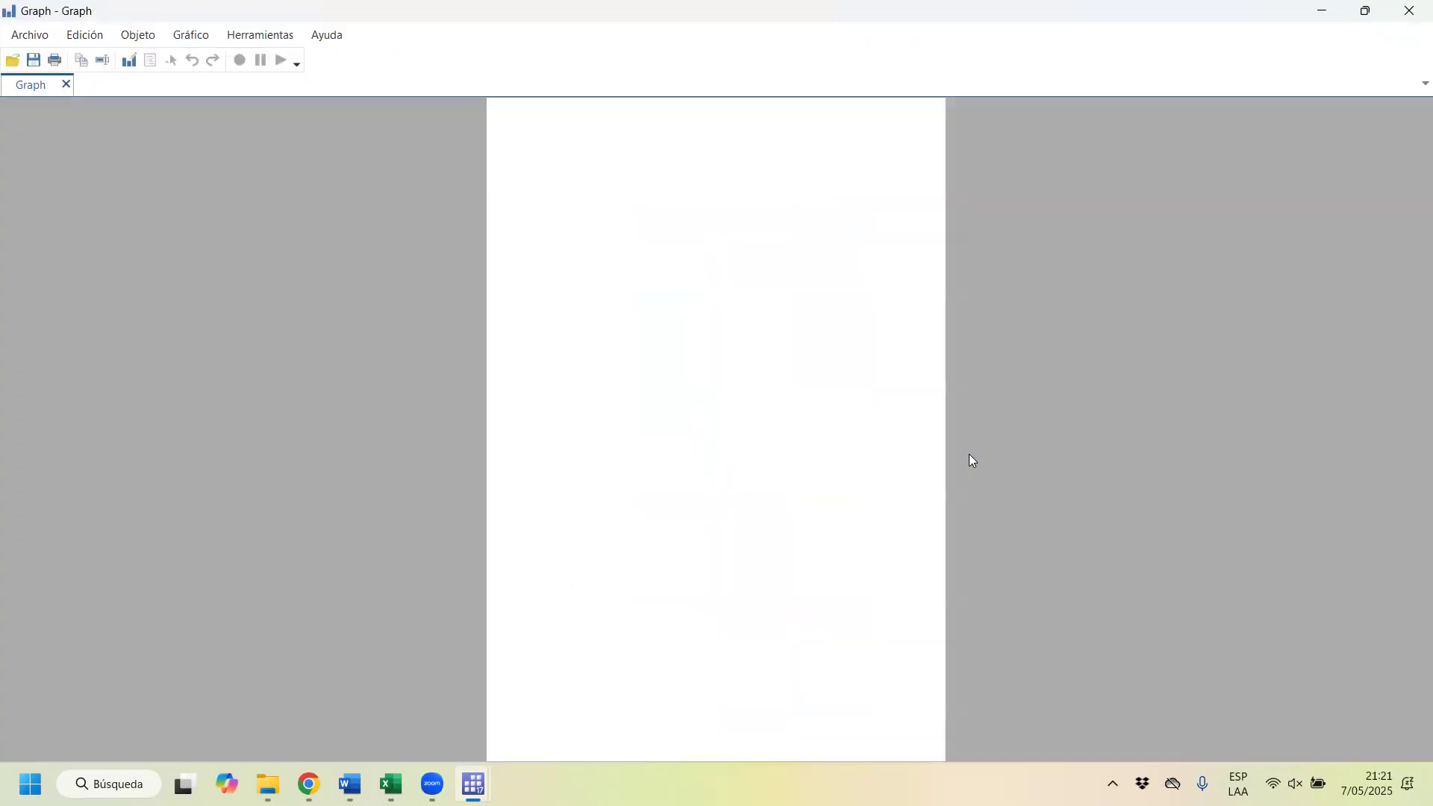
left_click(1418, 11)
Step: Try the fcolor name Orange in the classic district map and rerun its spmap command
left_click(1220, 414)
key("Right")
key("Right")
key("BackSpace")
key("BackSpace")
type("ange")
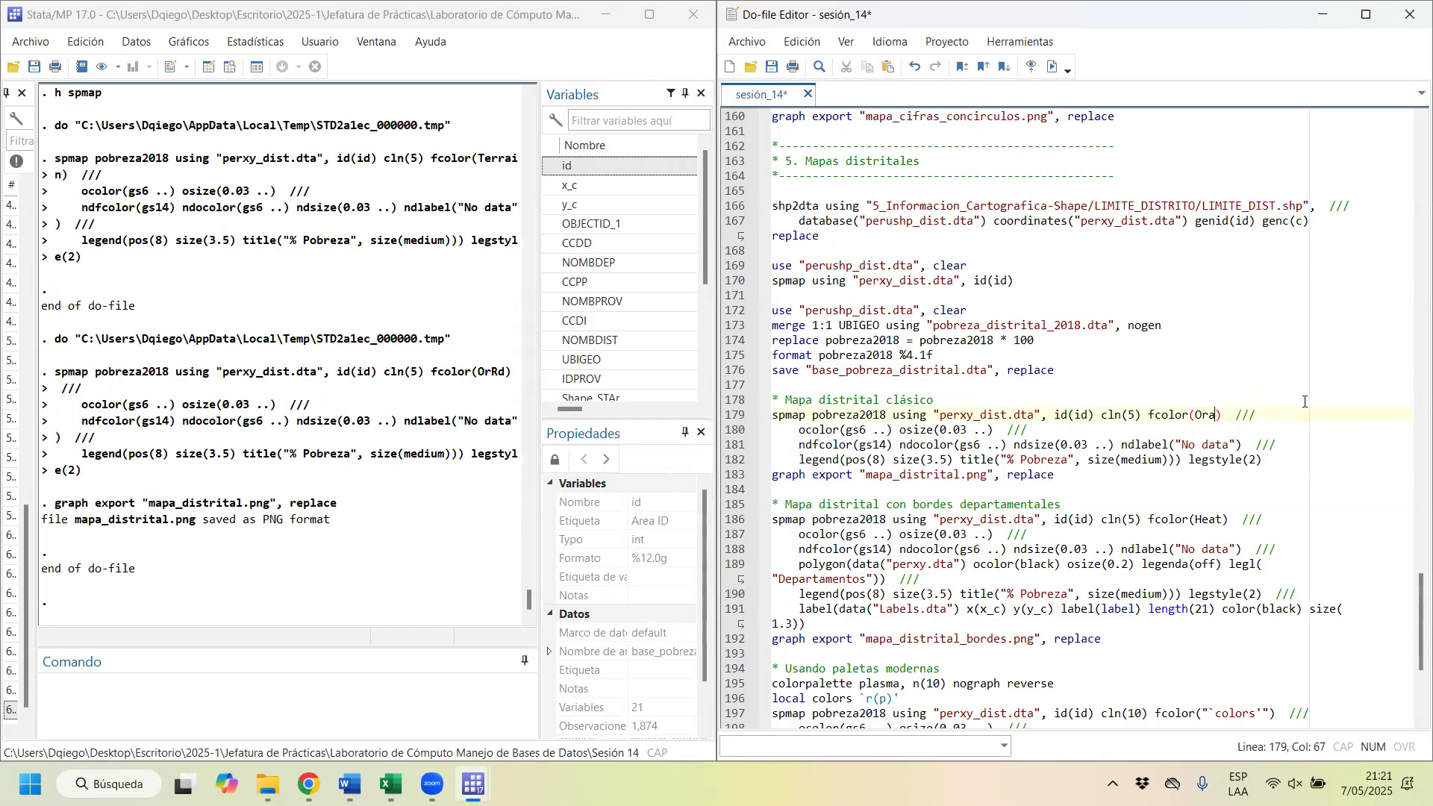
left_click_drag(772, 415, 862, 464)
key("ctrl+d")
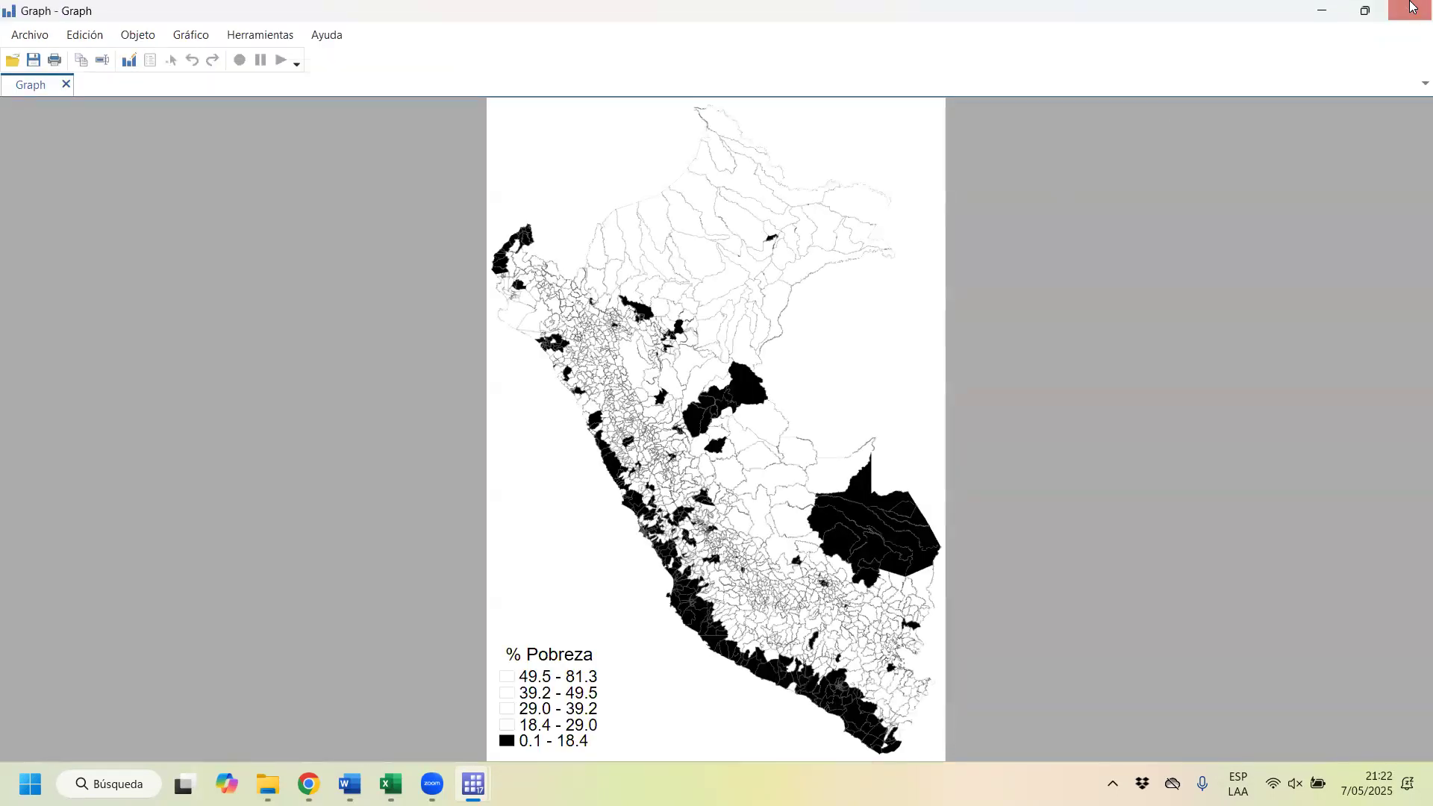
left_click(1412, 7)
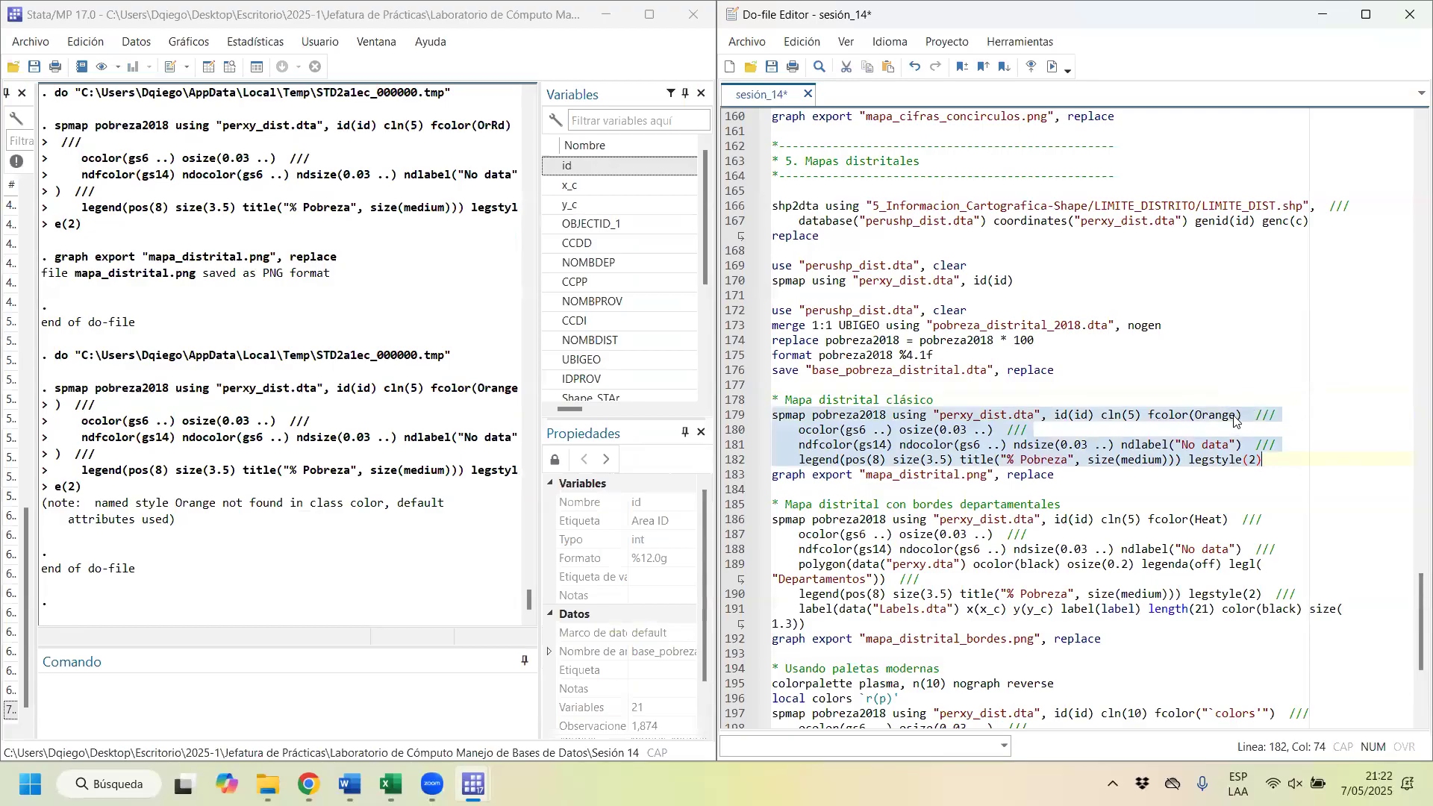
Step: Set the classic district map's fcolor back to Heat, then redraw the map and export it as mapa_distrital.png
left_click(1237, 417)
key("BackSpace")
key("BackSpace")
key("BackSpace")
key("BackSpace")
key("BackSpace")
key("BackSpace")
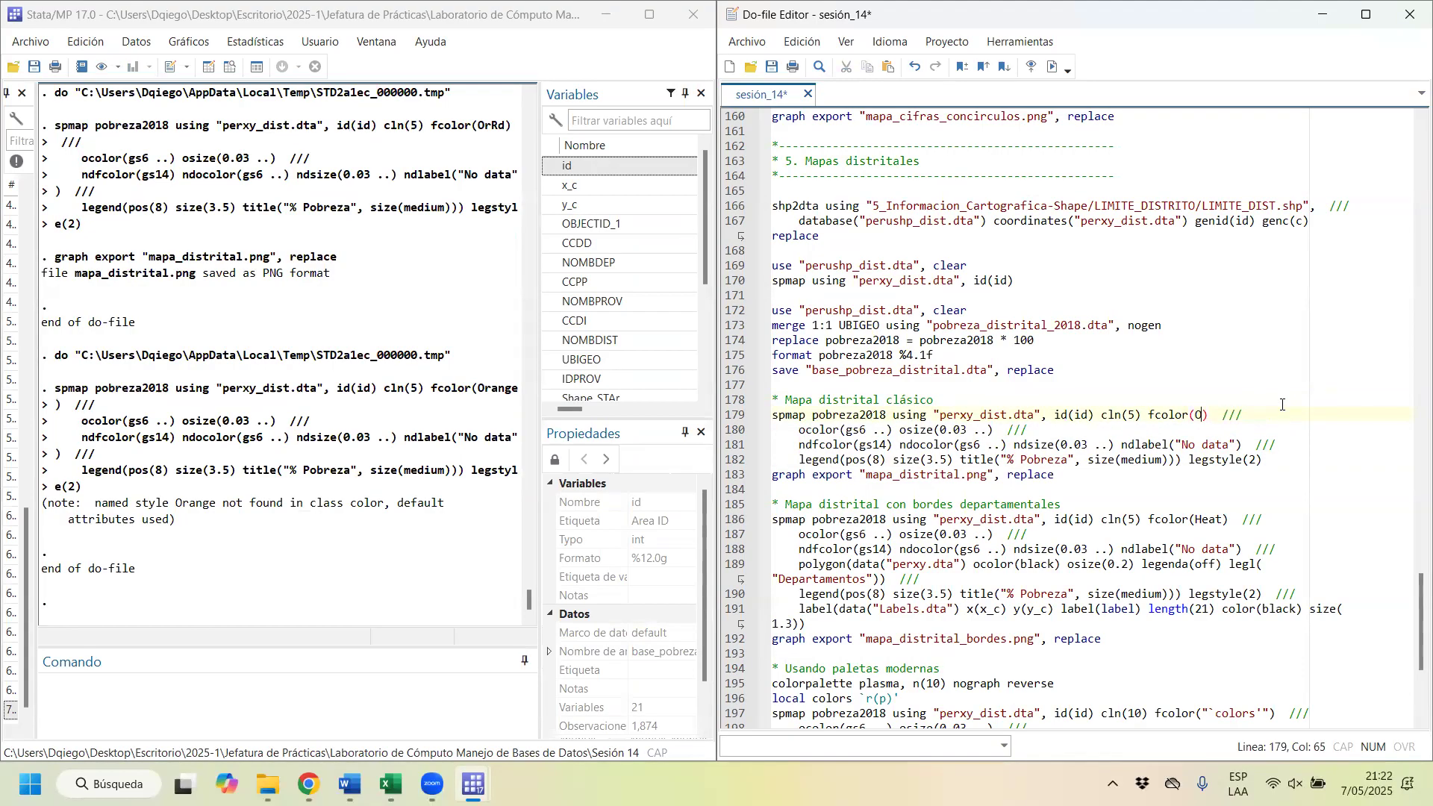
key("Caps_Lock")
type("H")
key("Caps_Lock")
type("eat")
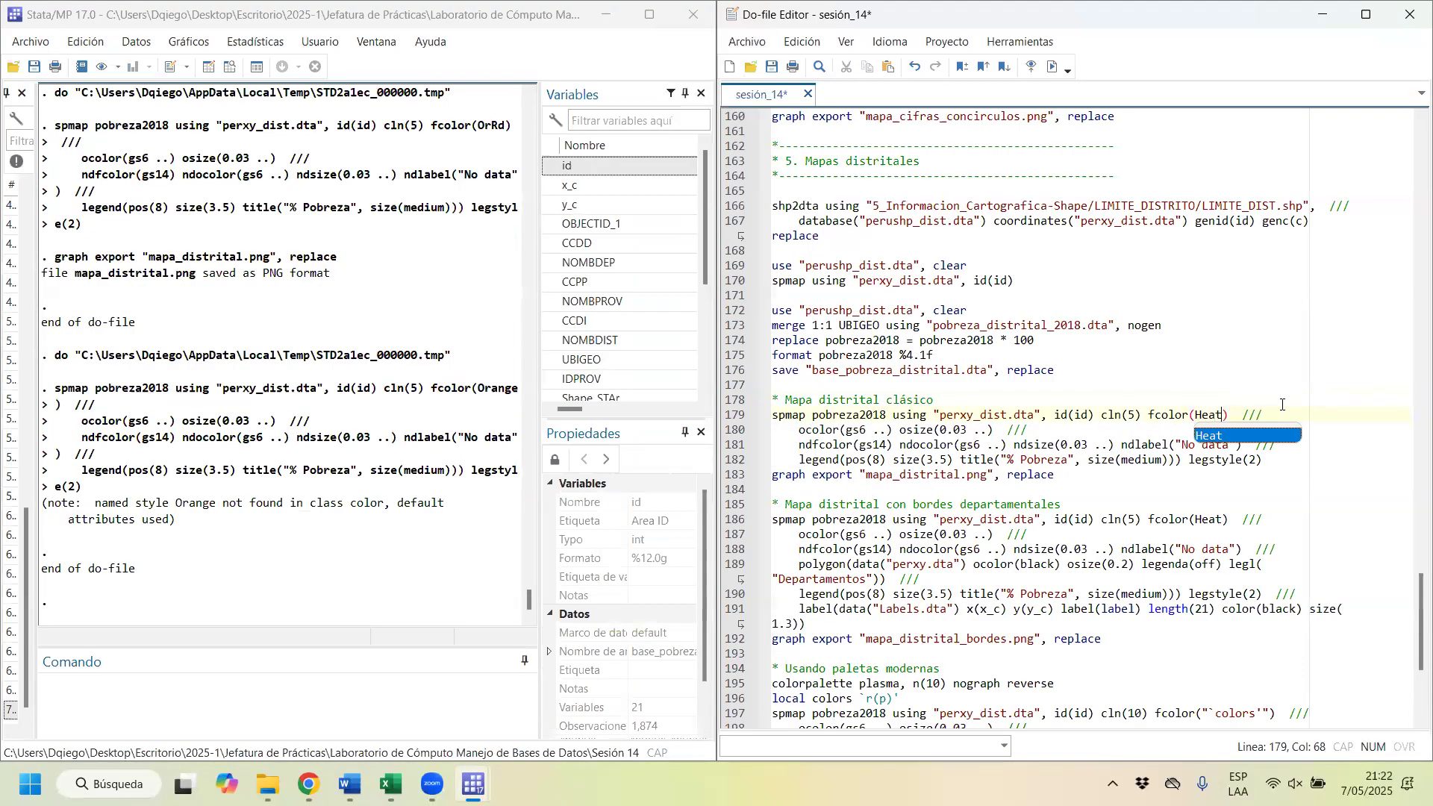
left_click_drag(987, 423, 982, 481)
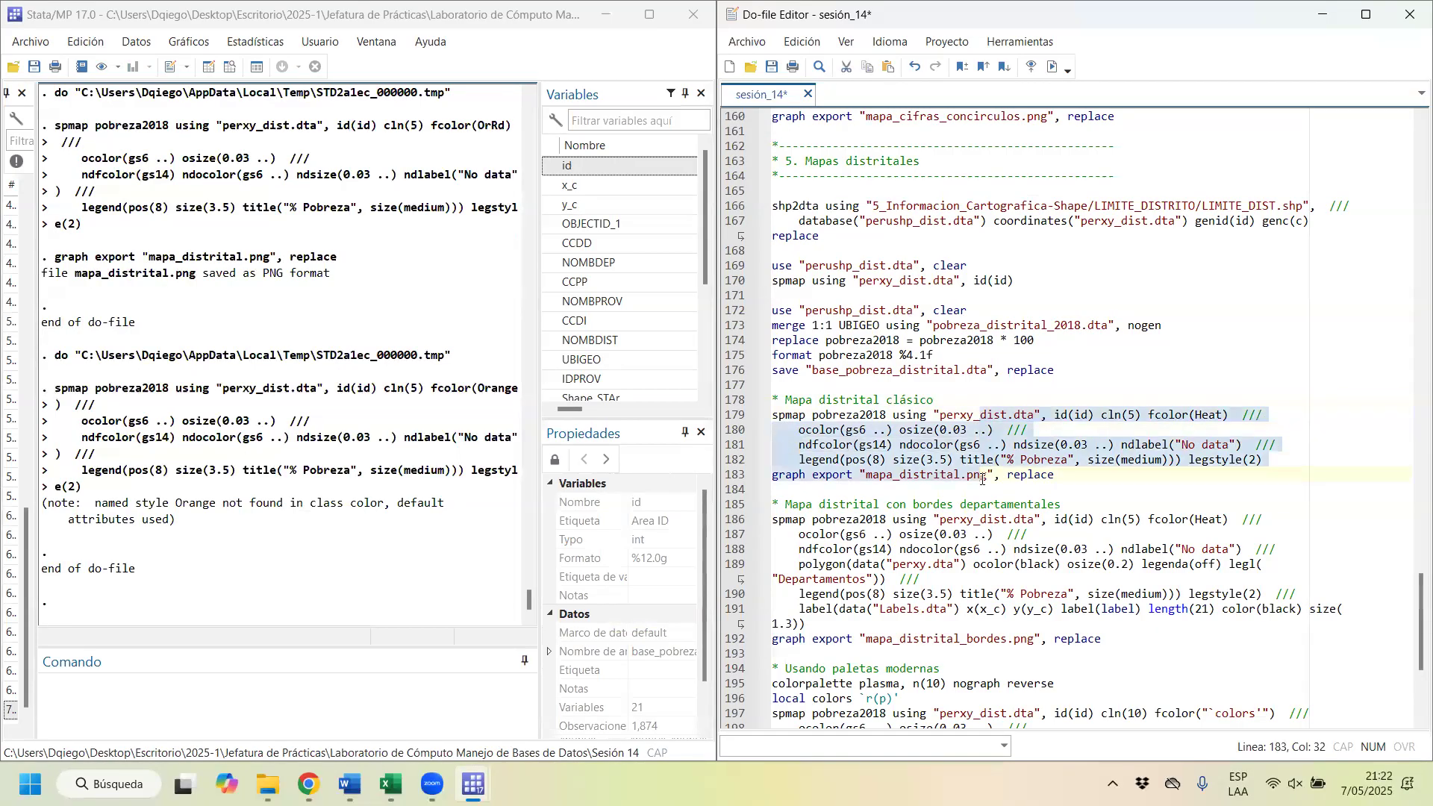
key("ctrl+d")
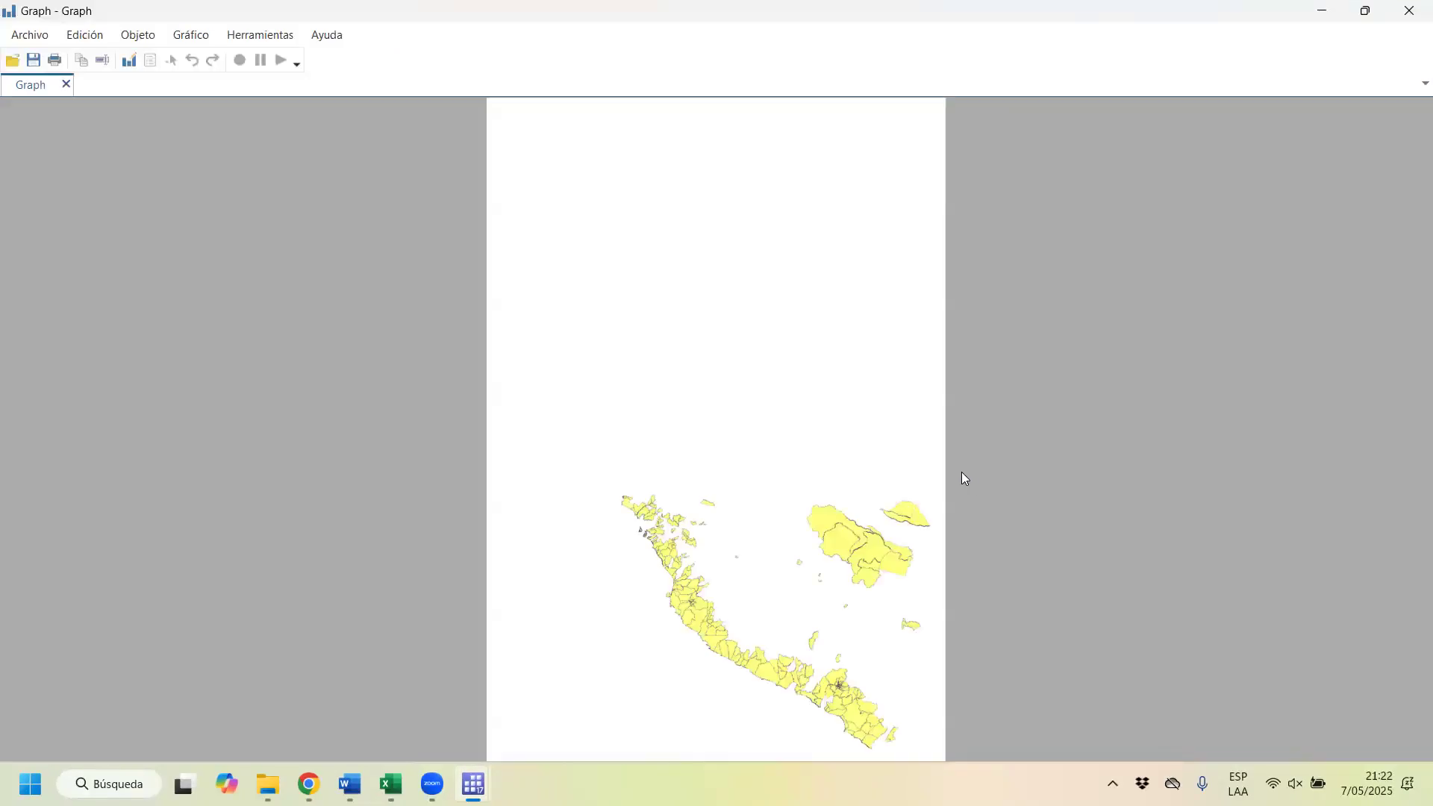
Step: Switch to Chrome and compare the Heat map side by side with the cover map of INEI's 2018 poverty PDF
double_click(1056, 15)
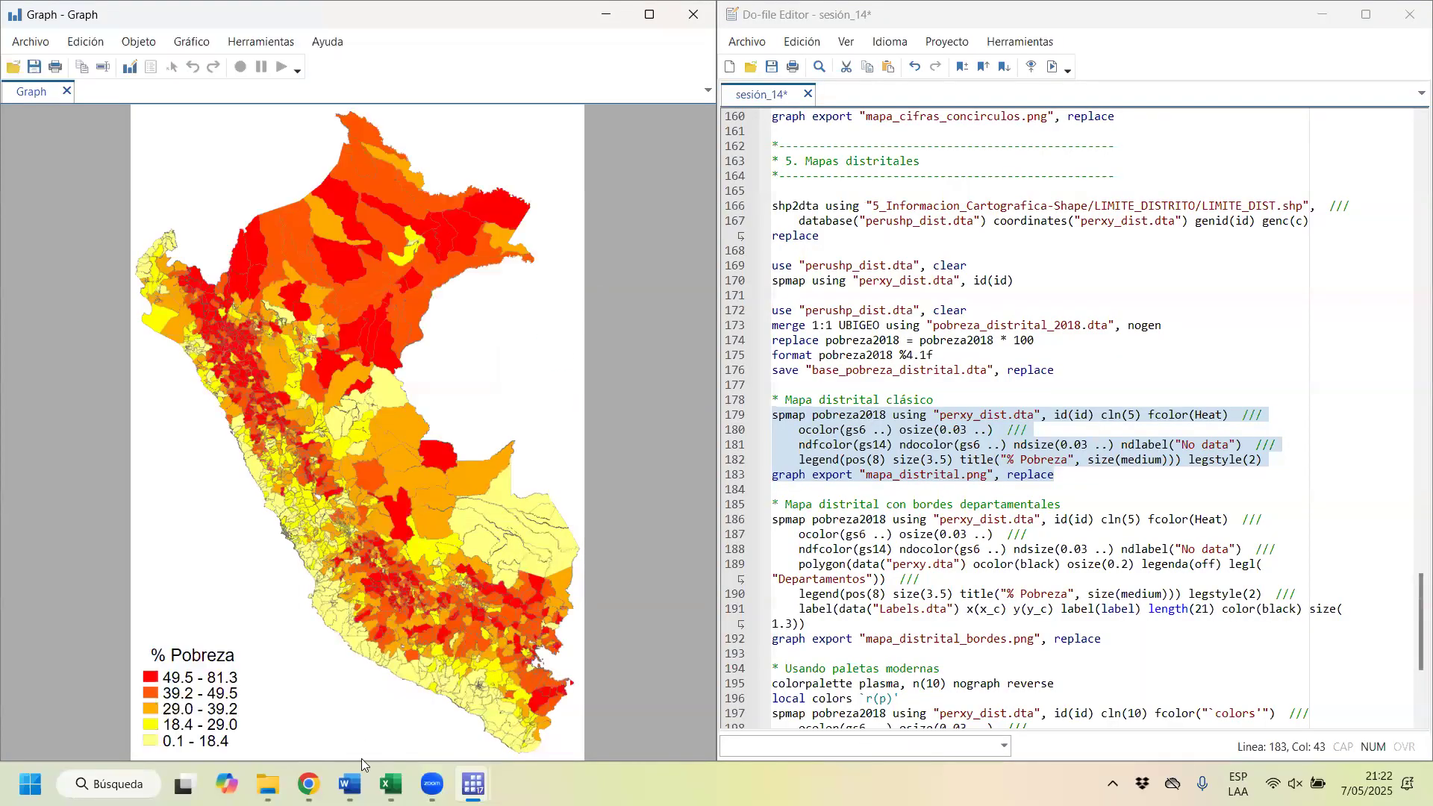
mouse_move(310, 785)
left_click(1354, 707)
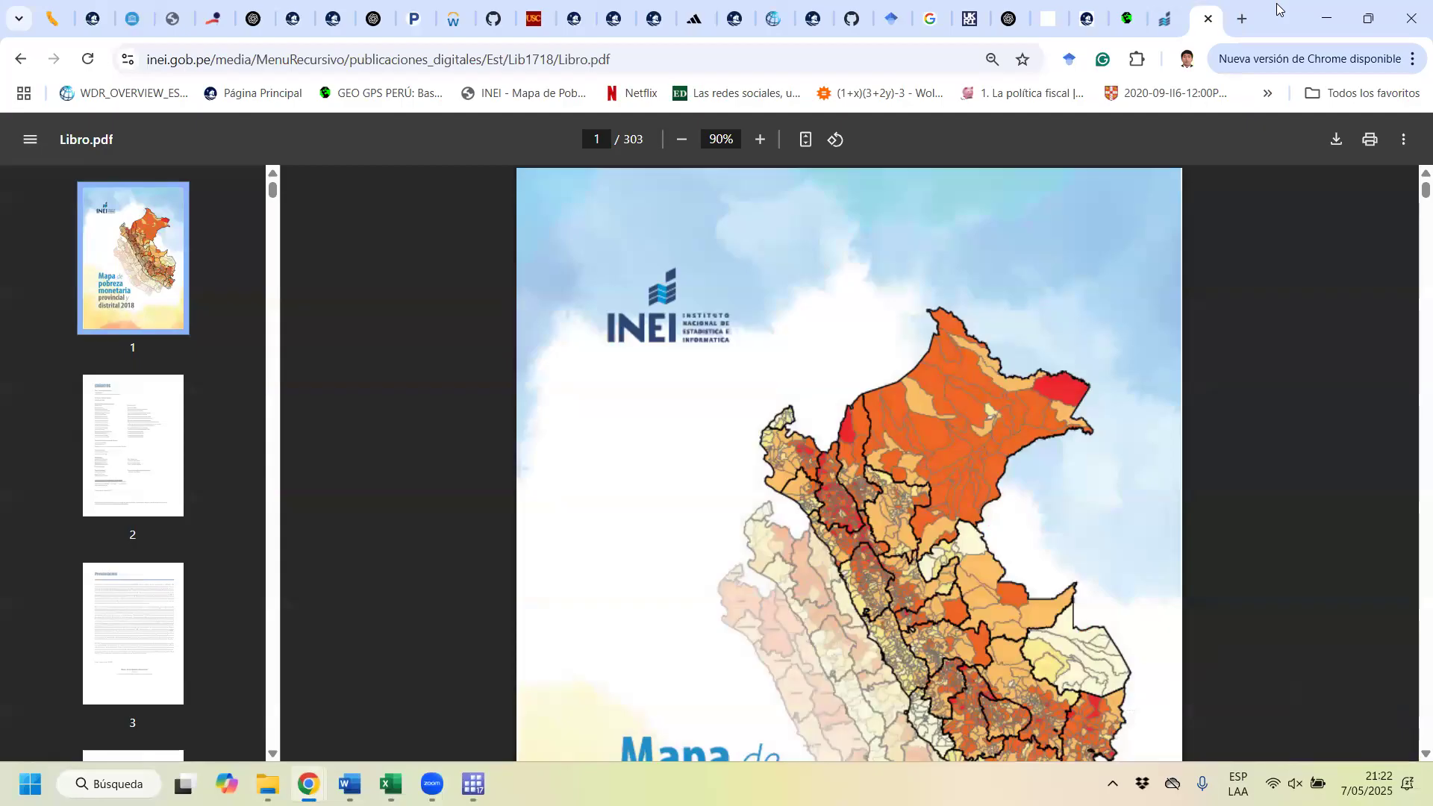
key("super+Right")
left_click_drag(1260, 755, 1405, 754)
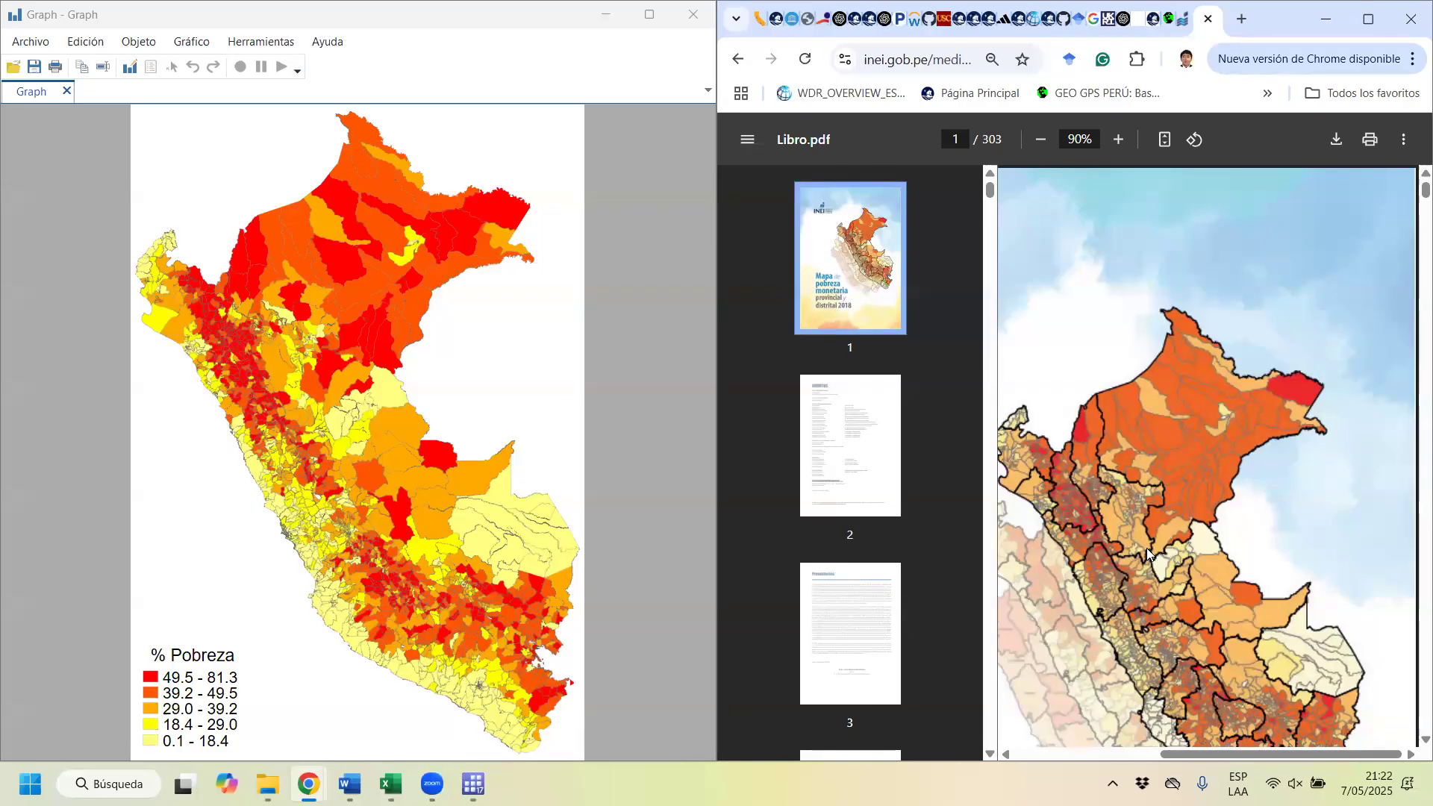
scroll(1118, 513, "down", 3)
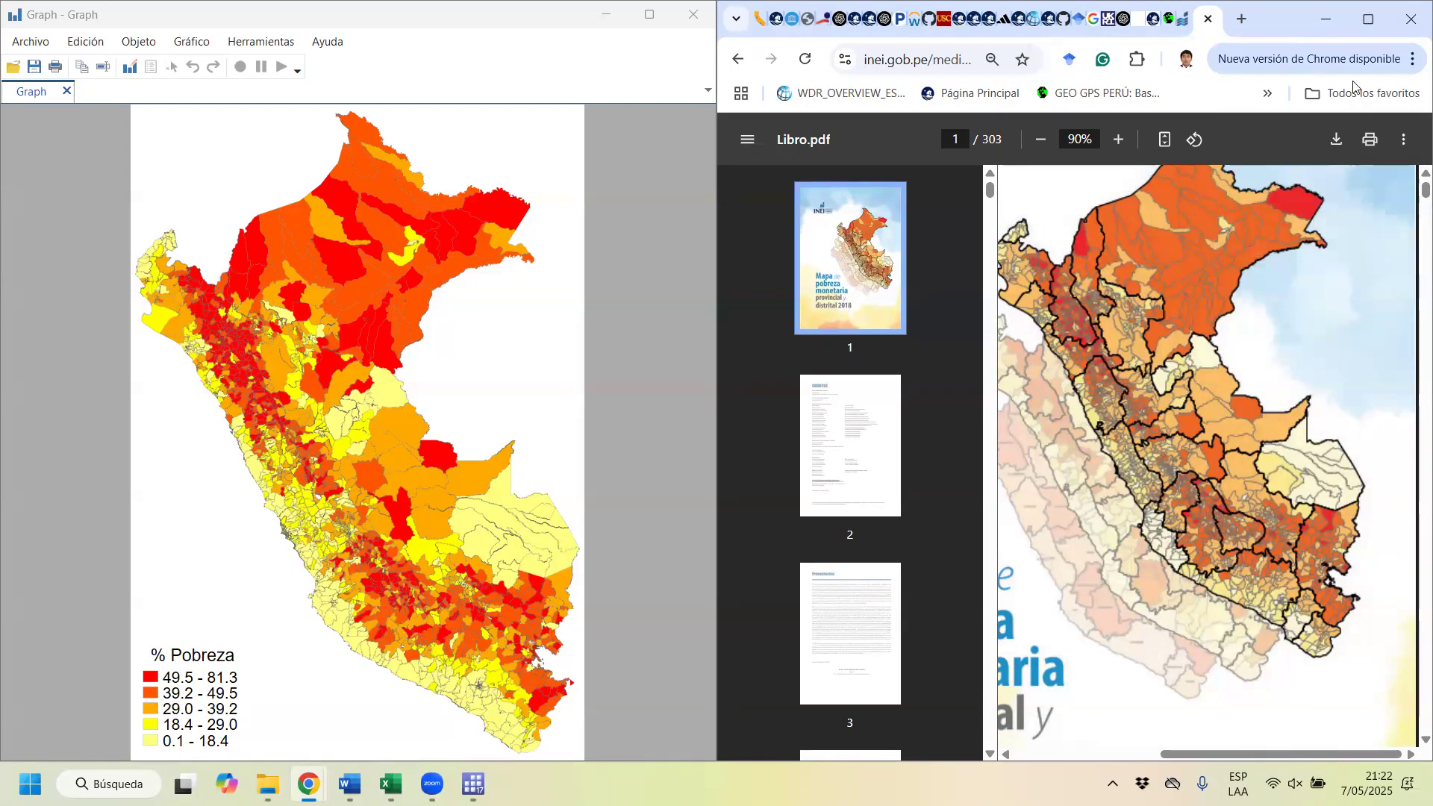
left_click(1327, 19)
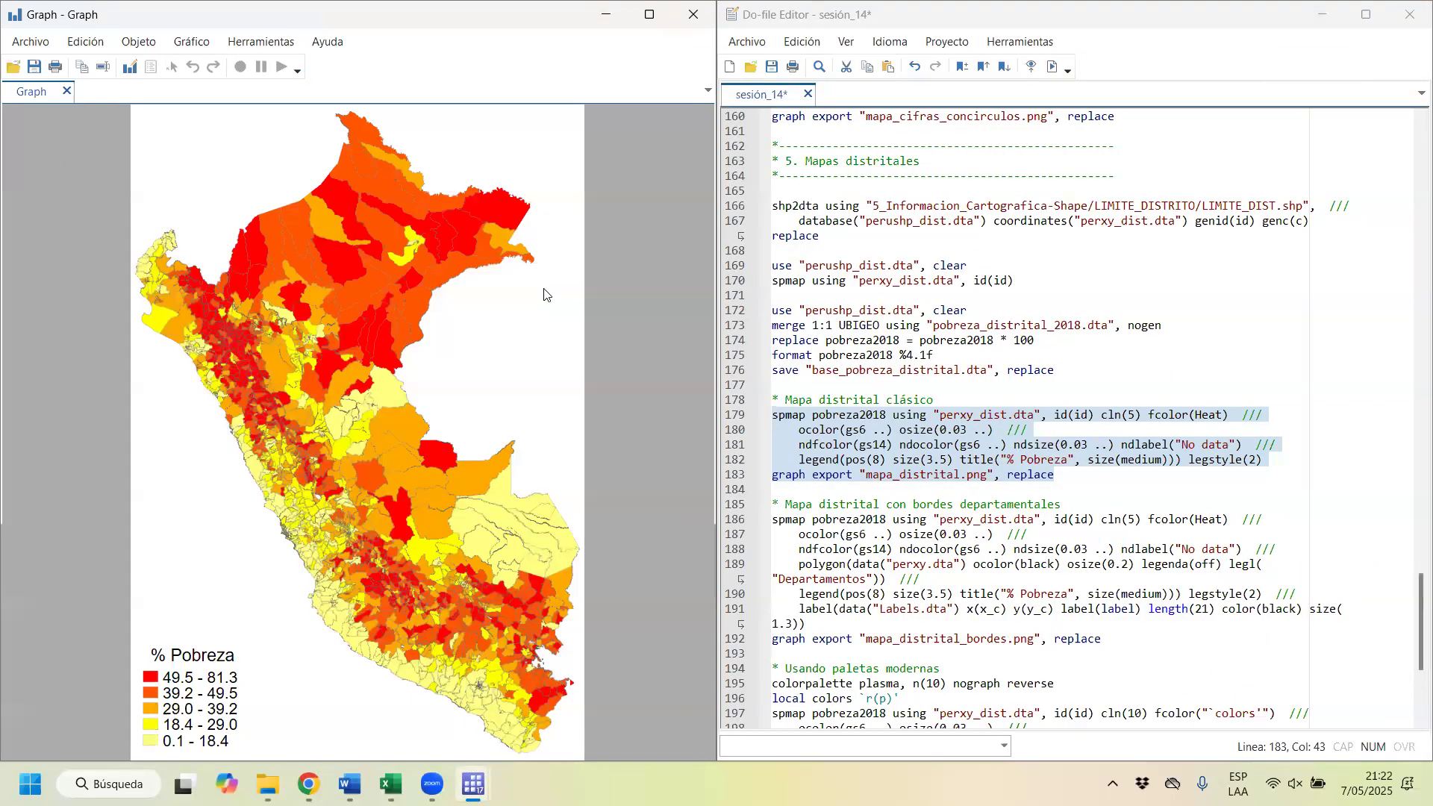
Step: Run the colorpalette plasma line with n(10), nograph and reverse from the modern palettes section of the do-file
scroll(948, 511, "down", 2)
scroll(948, 511, "down", 3)
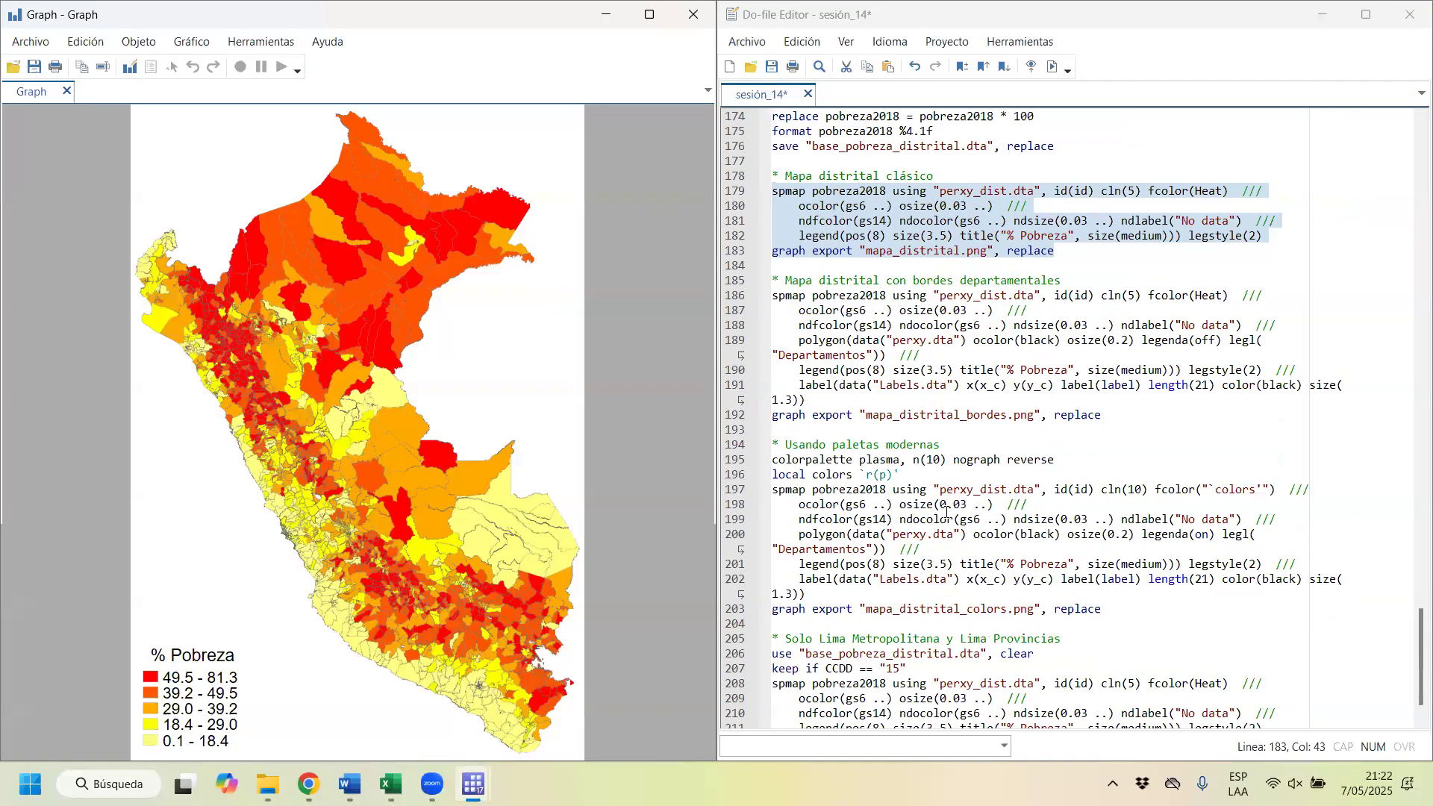
left_click(1075, 458)
left_click(744, 458)
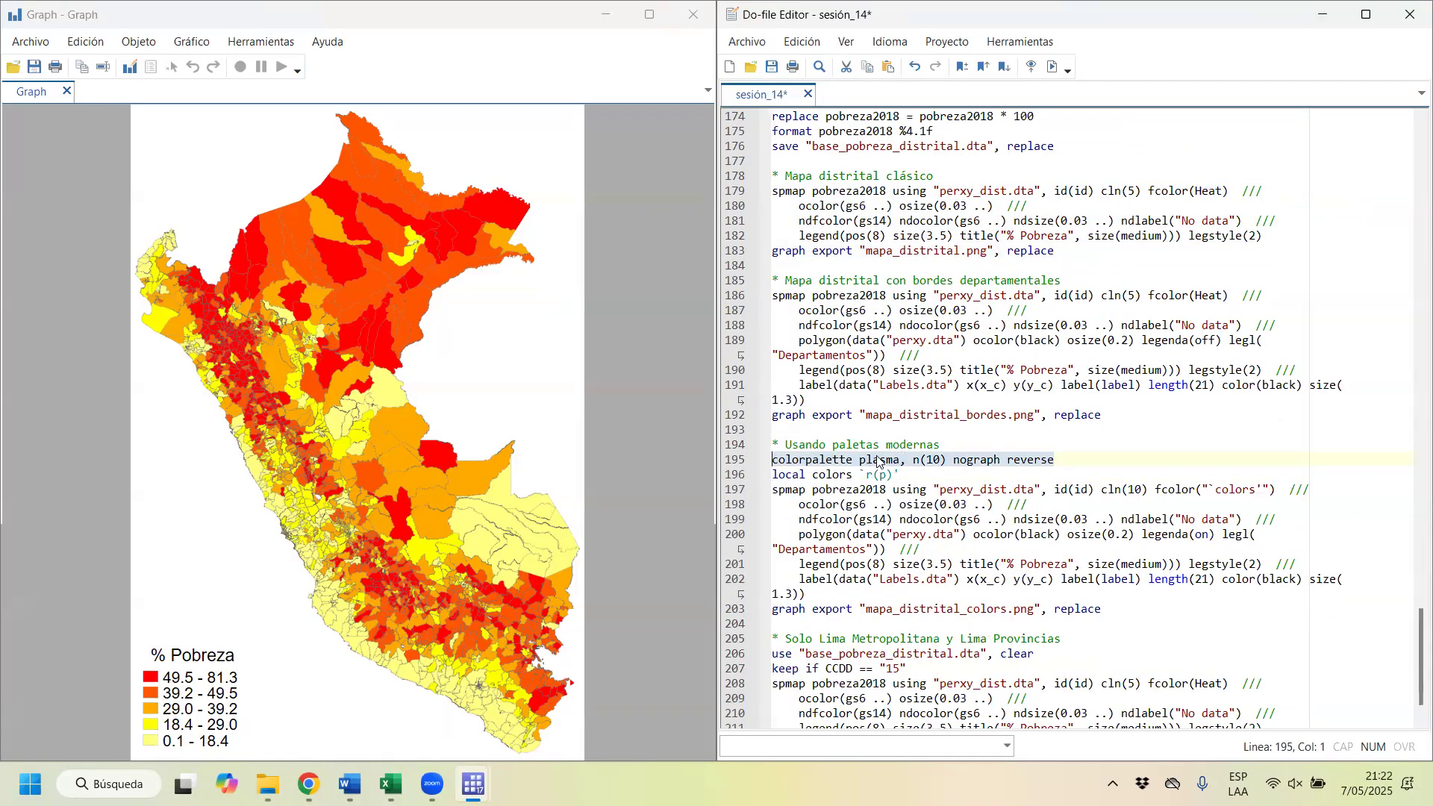
left_click(55, 13)
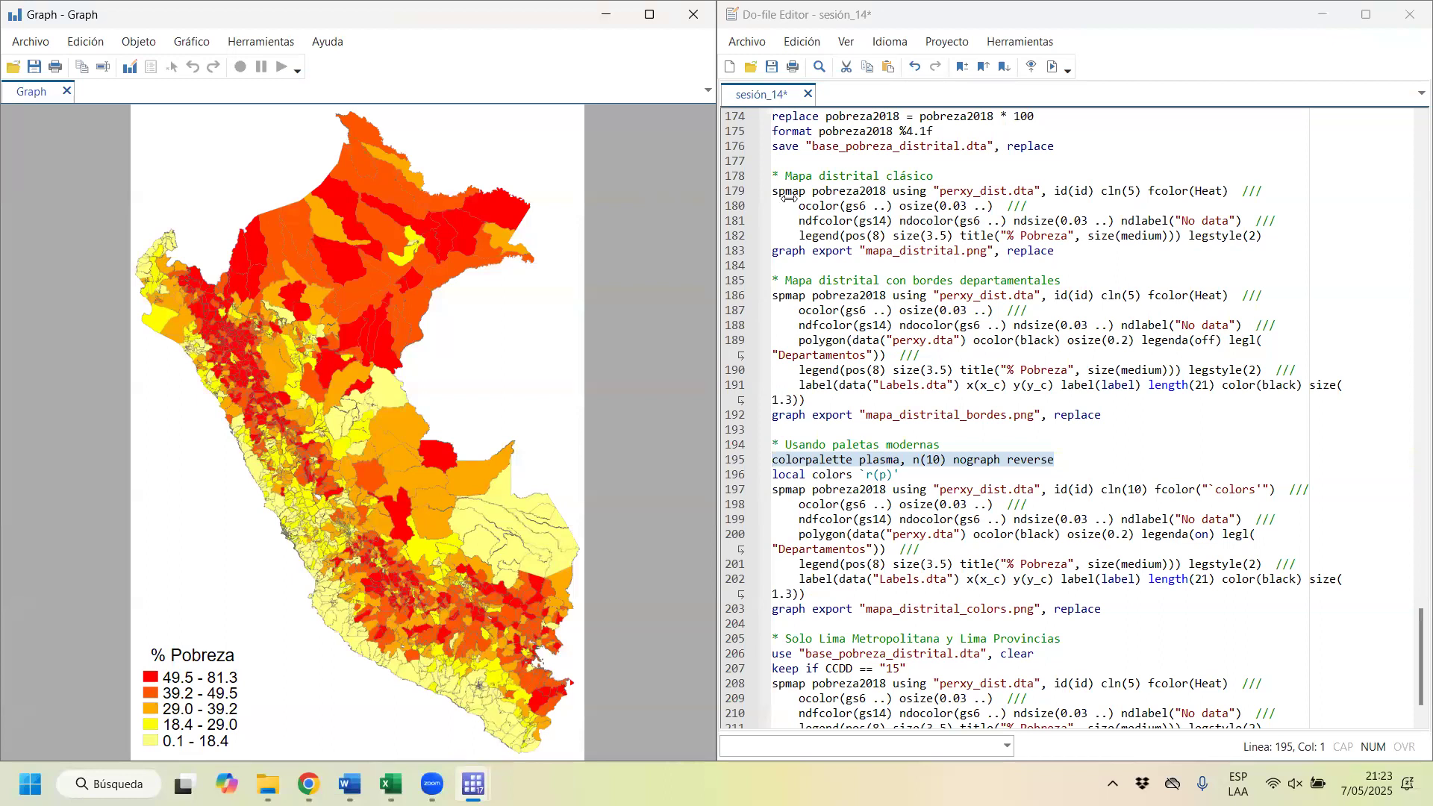
mouse_move(473, 783)
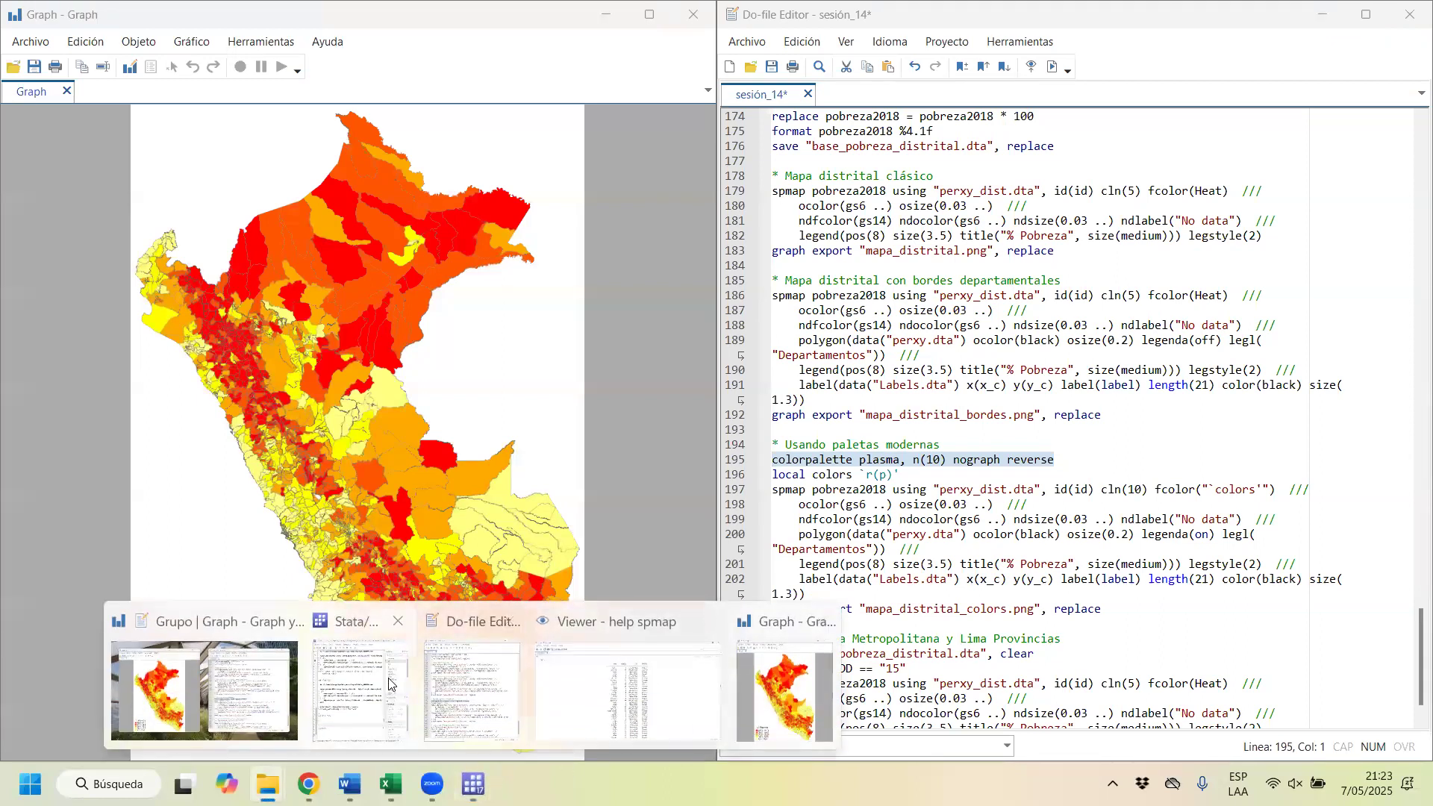
left_click(384, 703)
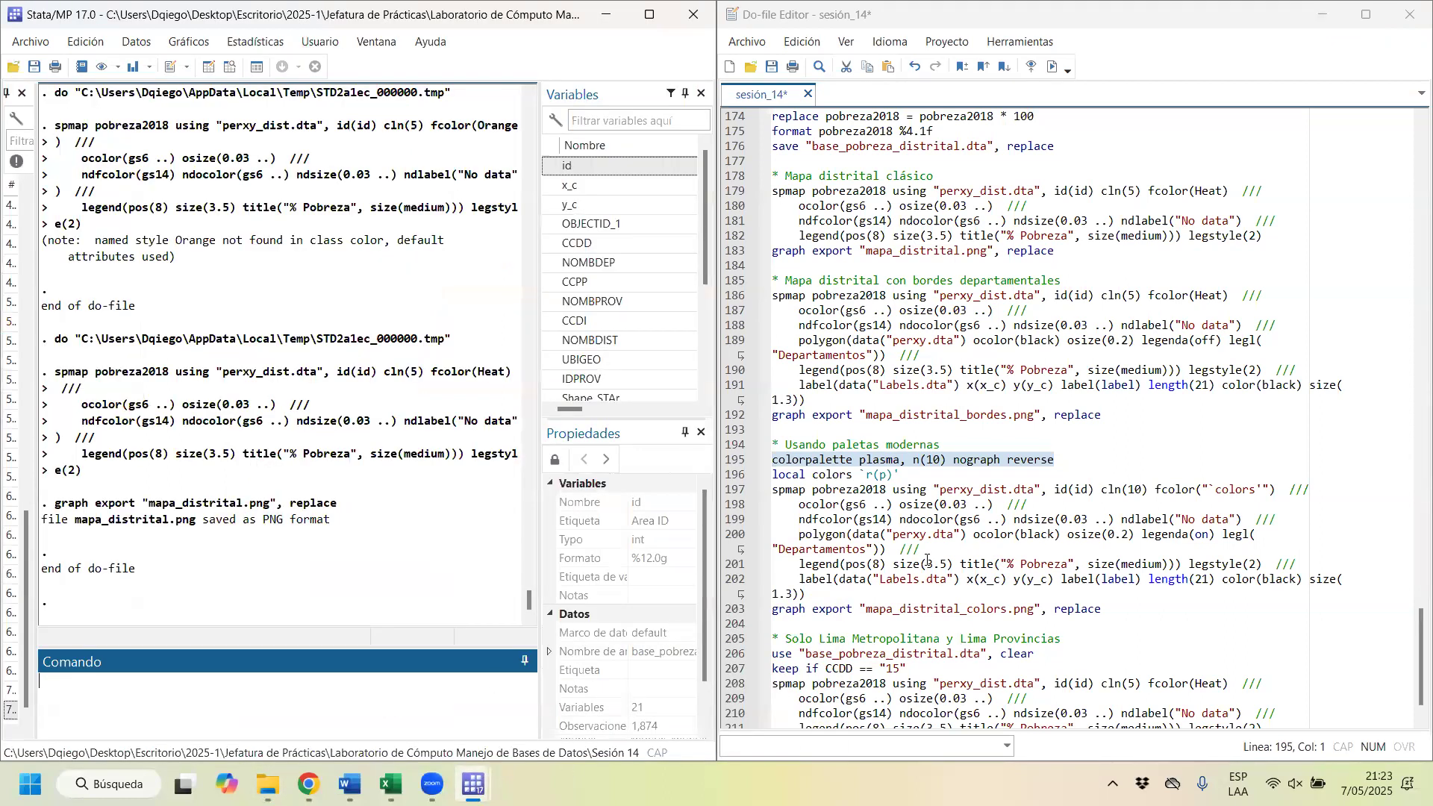
left_click(867, 464)
left_click_drag(797, 459, 933, 457)
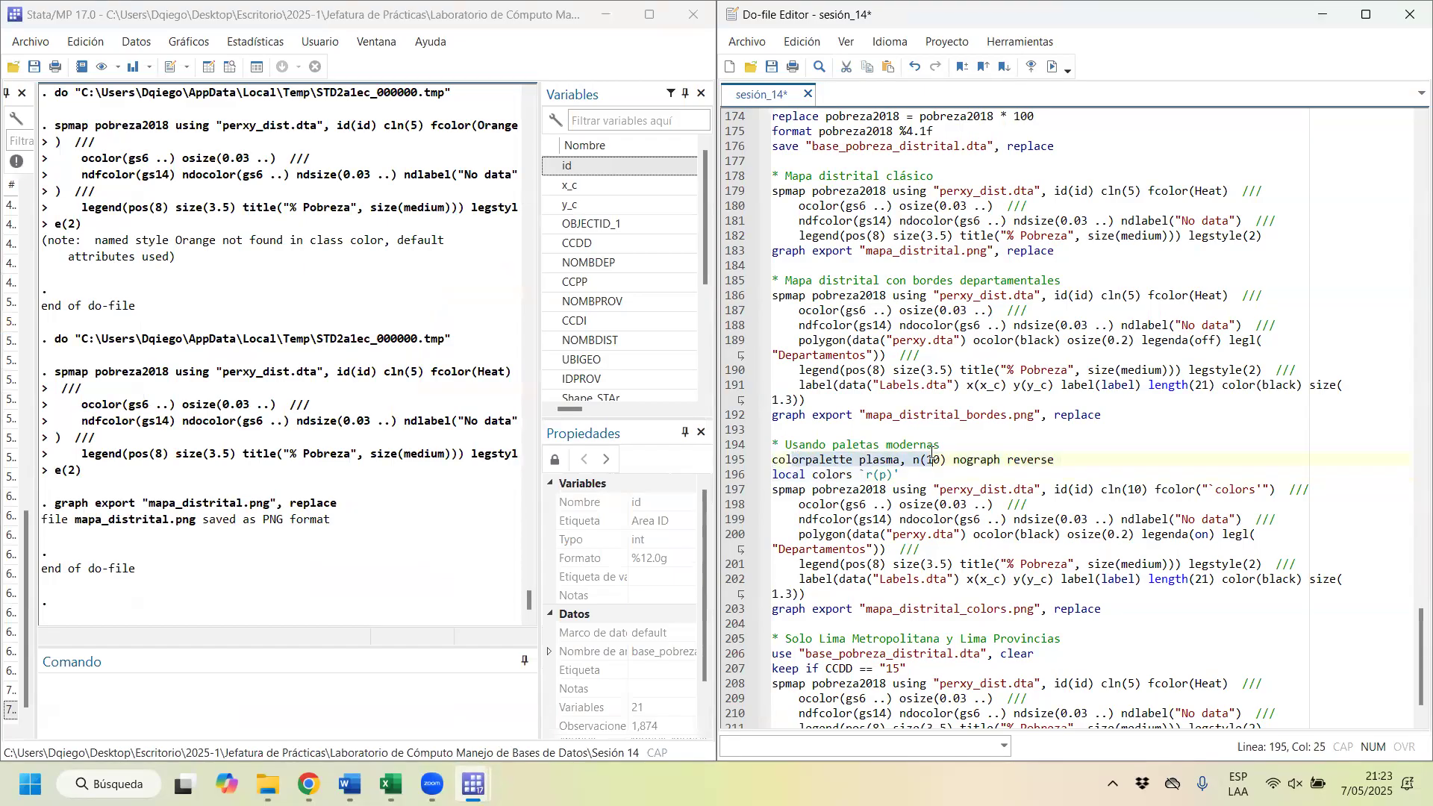
key("ctrl+d")
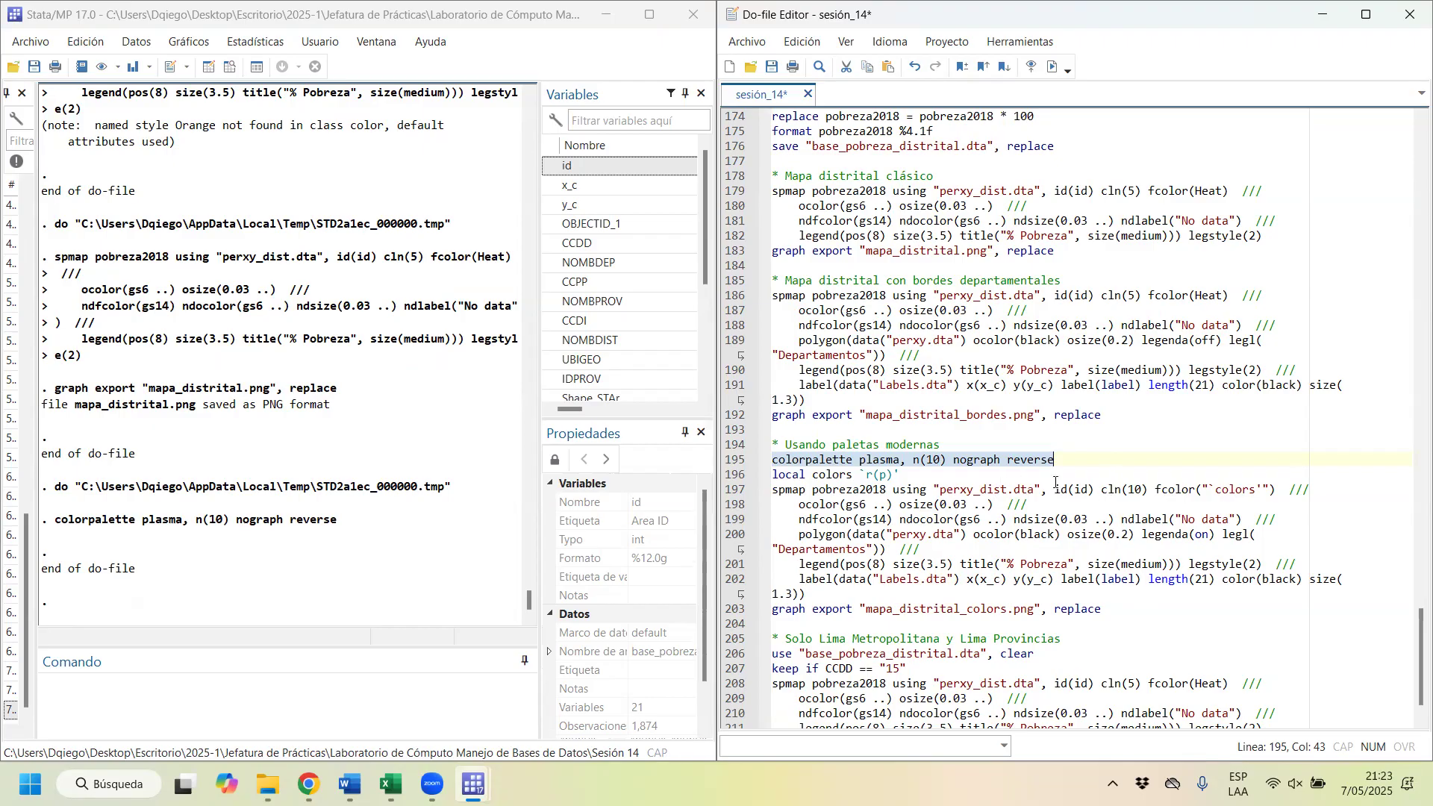
Step: Run the modern palettes spmap block with cln(10) and the colors local, exporting mapa_distrital_colors.png, and close the graph
left_click_drag(1269, 490, 1204, 490)
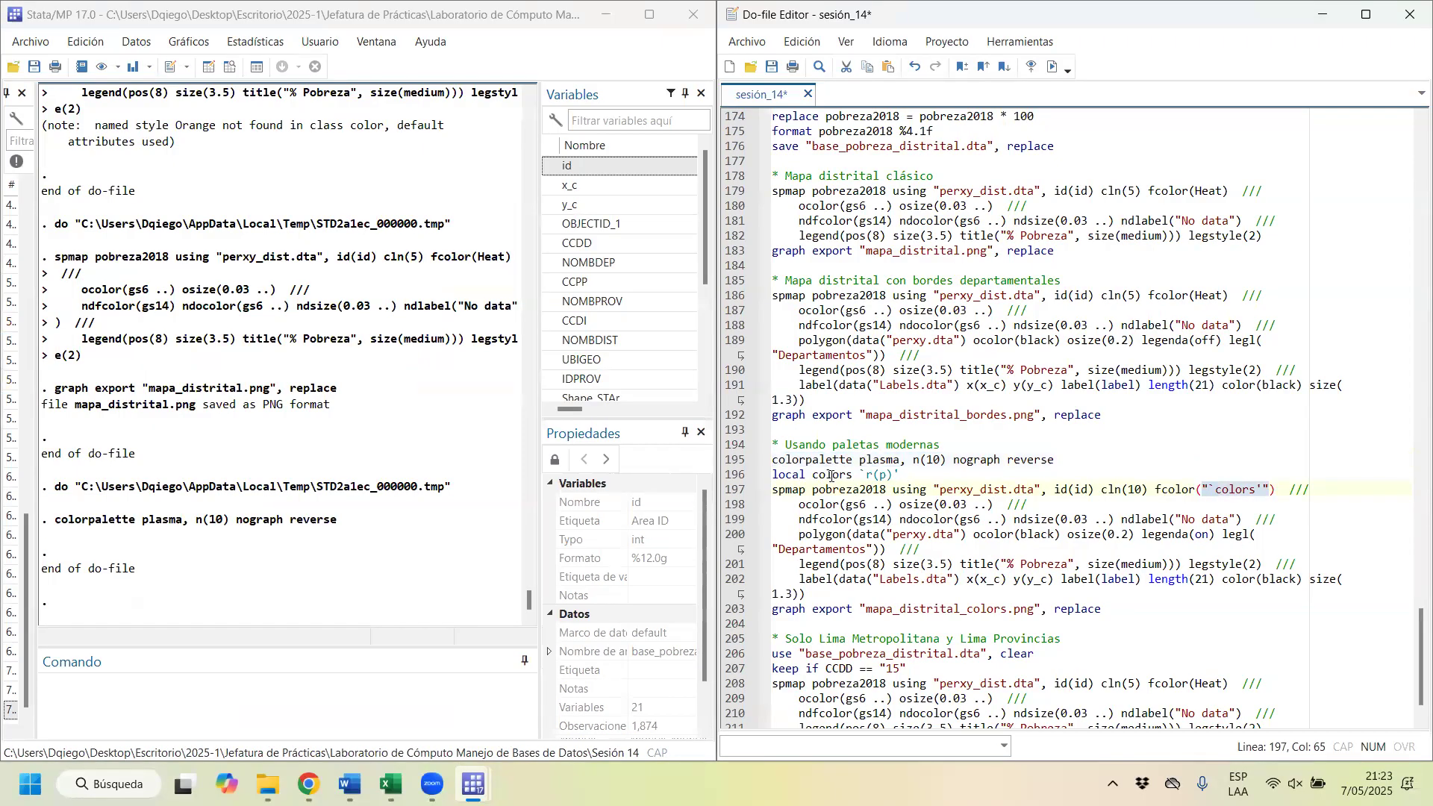
left_click_drag(772, 490, 832, 607)
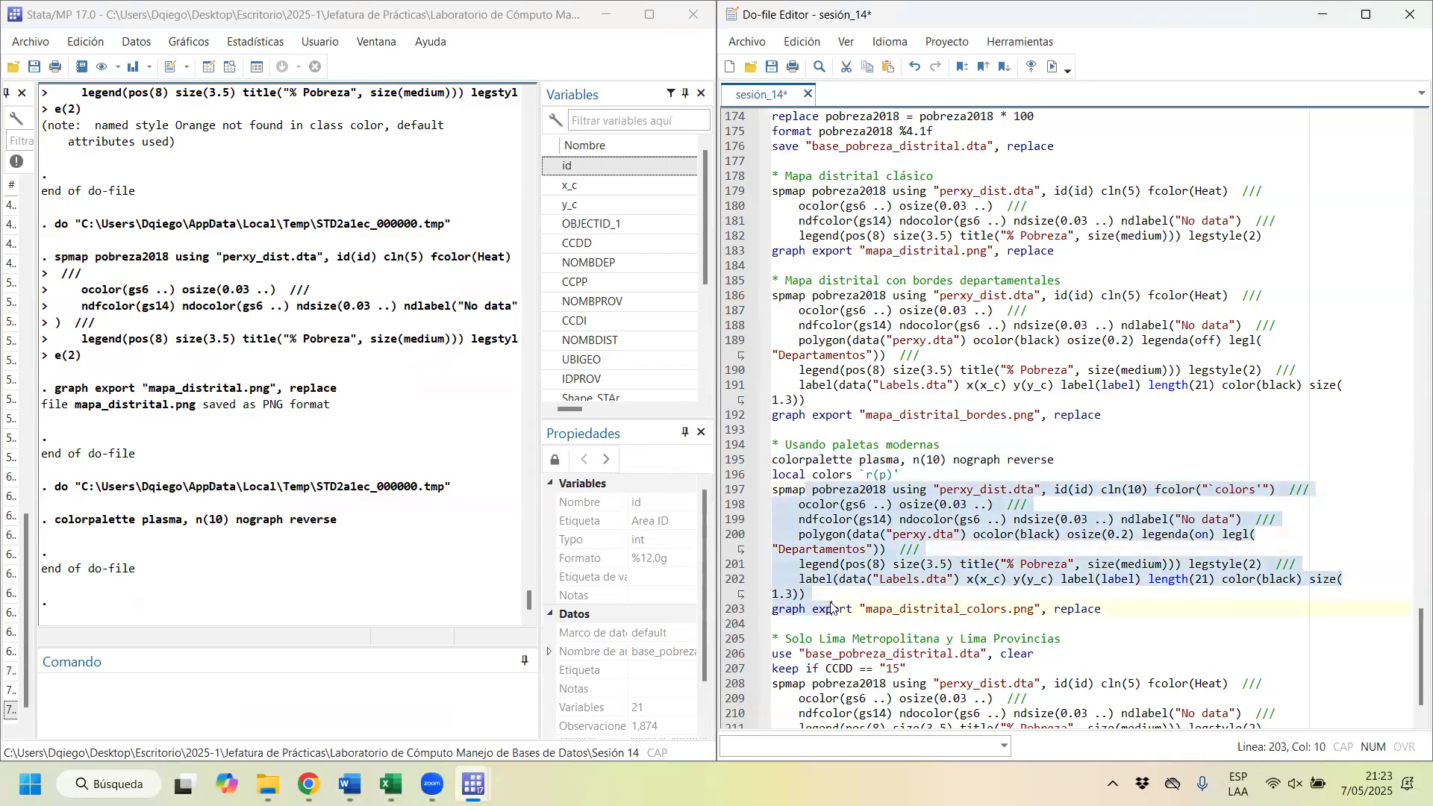
key("shift+End")
key("ctrl+d")
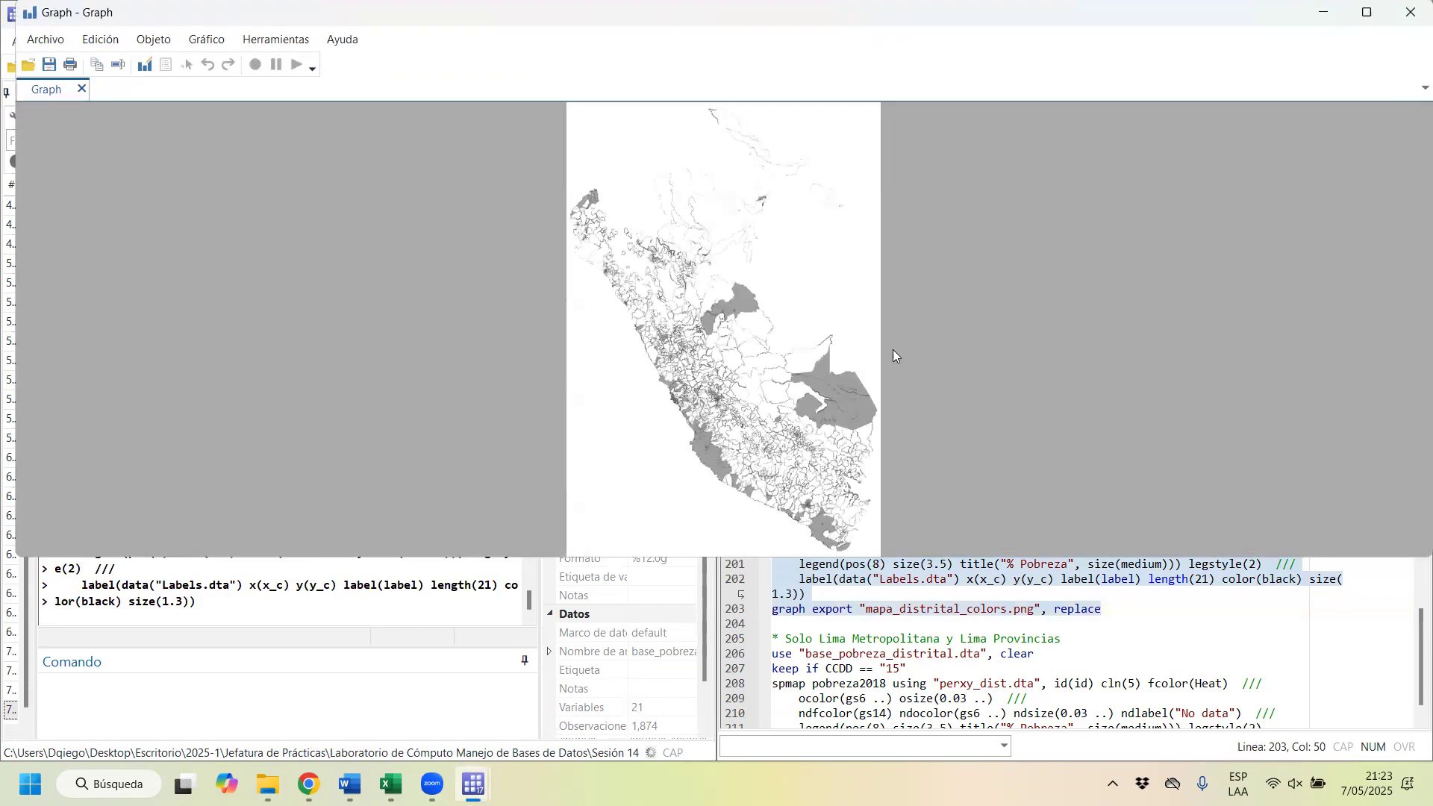
left_click(1409, 12)
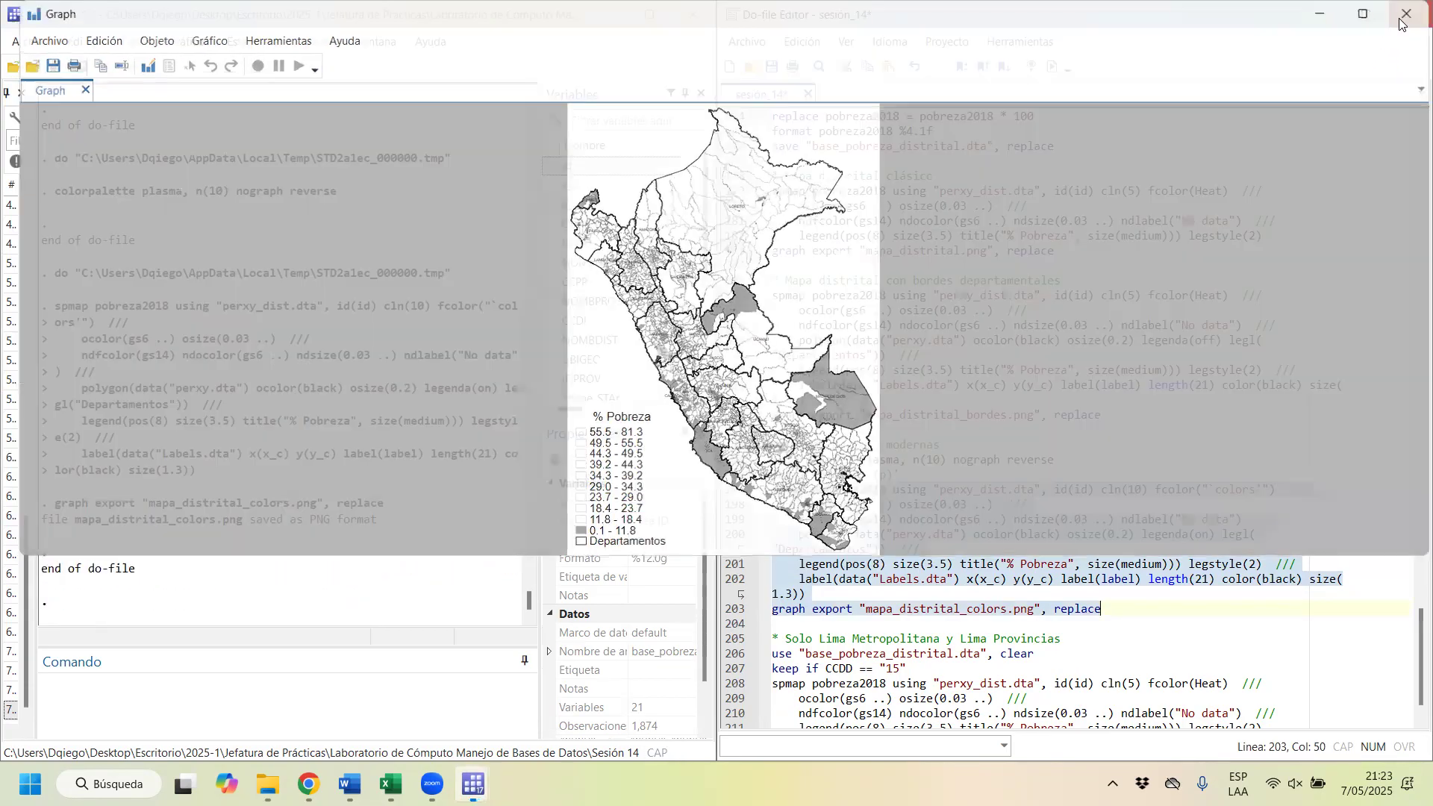
Step: Run the colorpalette plasma line, the colors local and the modern palettes spmap command together, view the map full screen, and close it
left_click_drag(773, 460, 1134, 599)
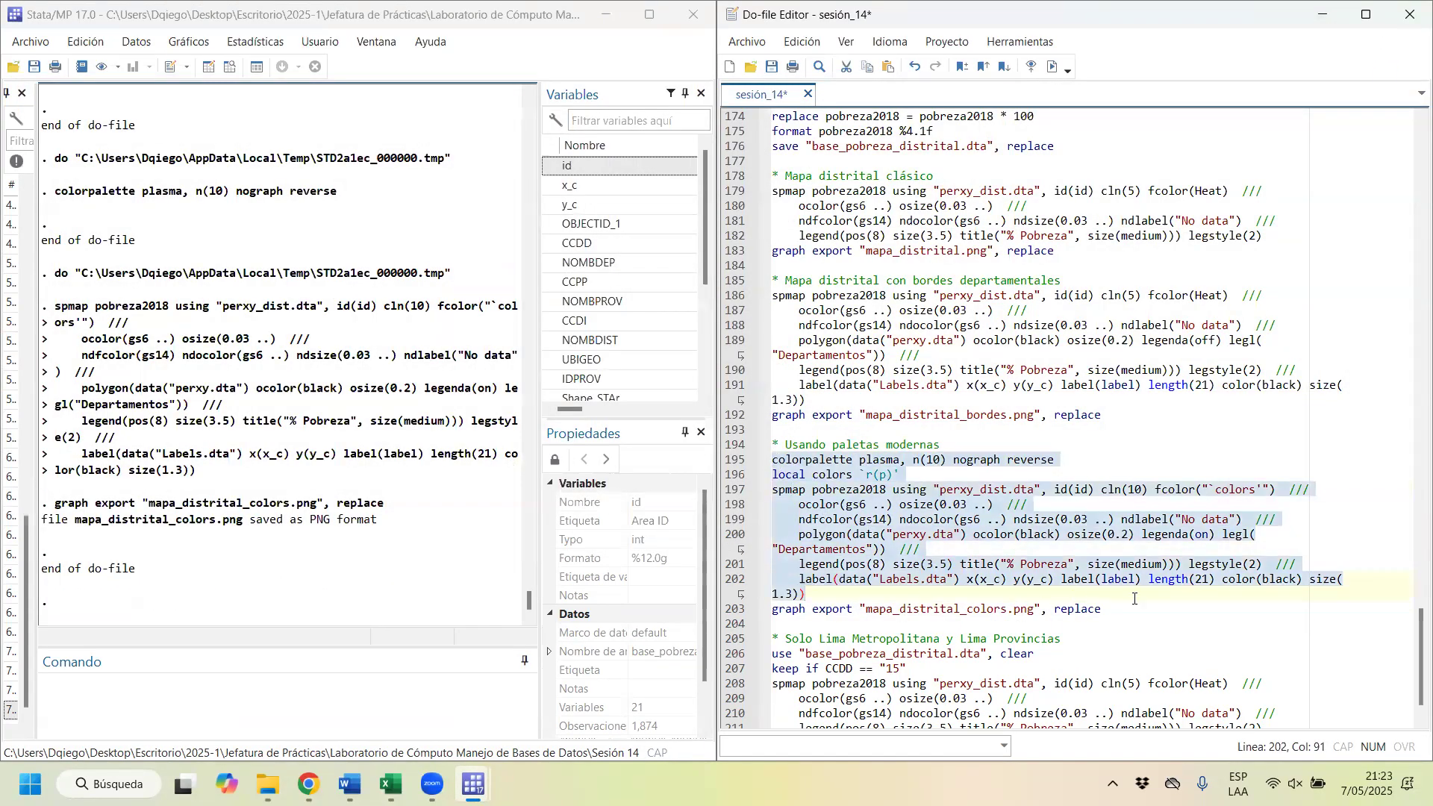
key("ctrl+d")
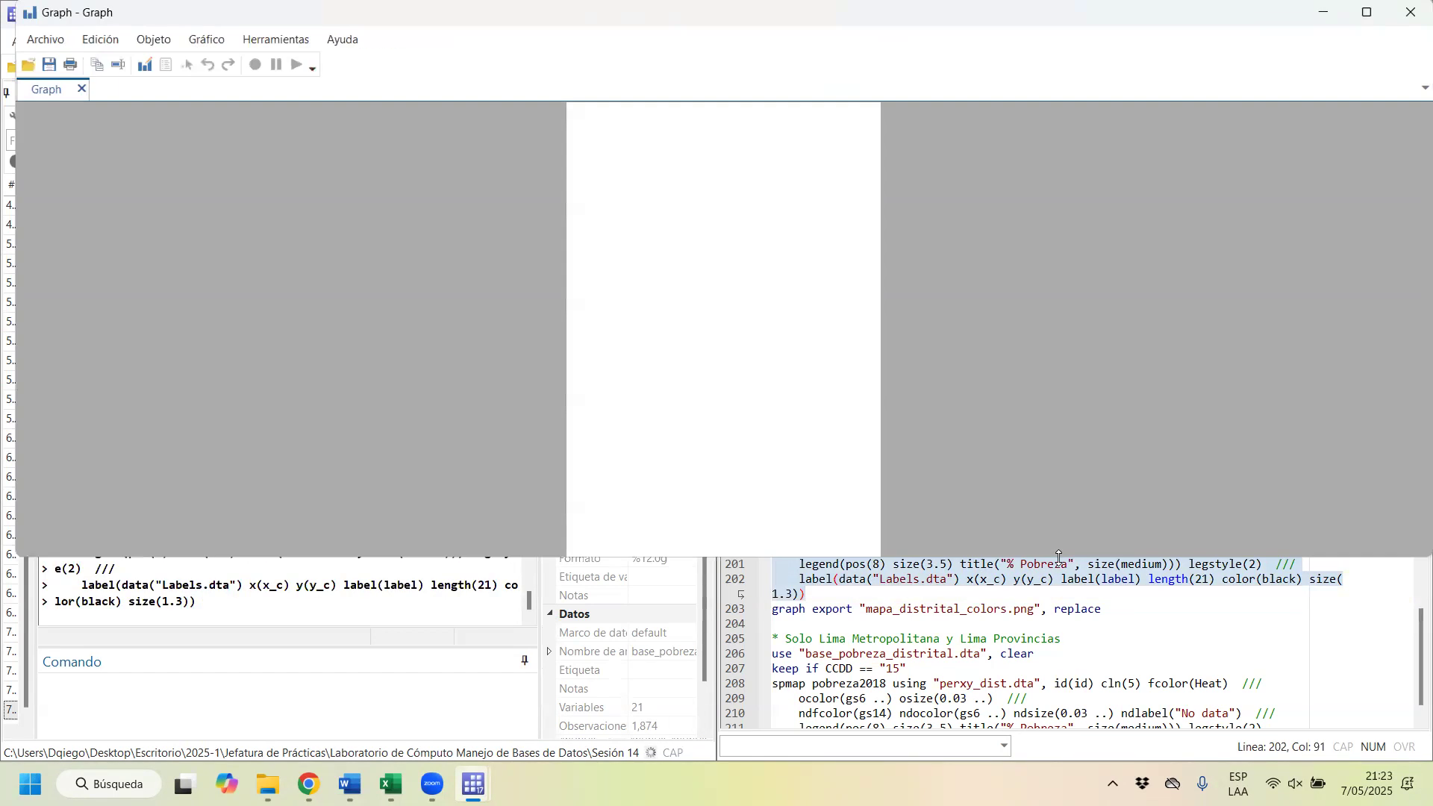
left_click(1377, 17)
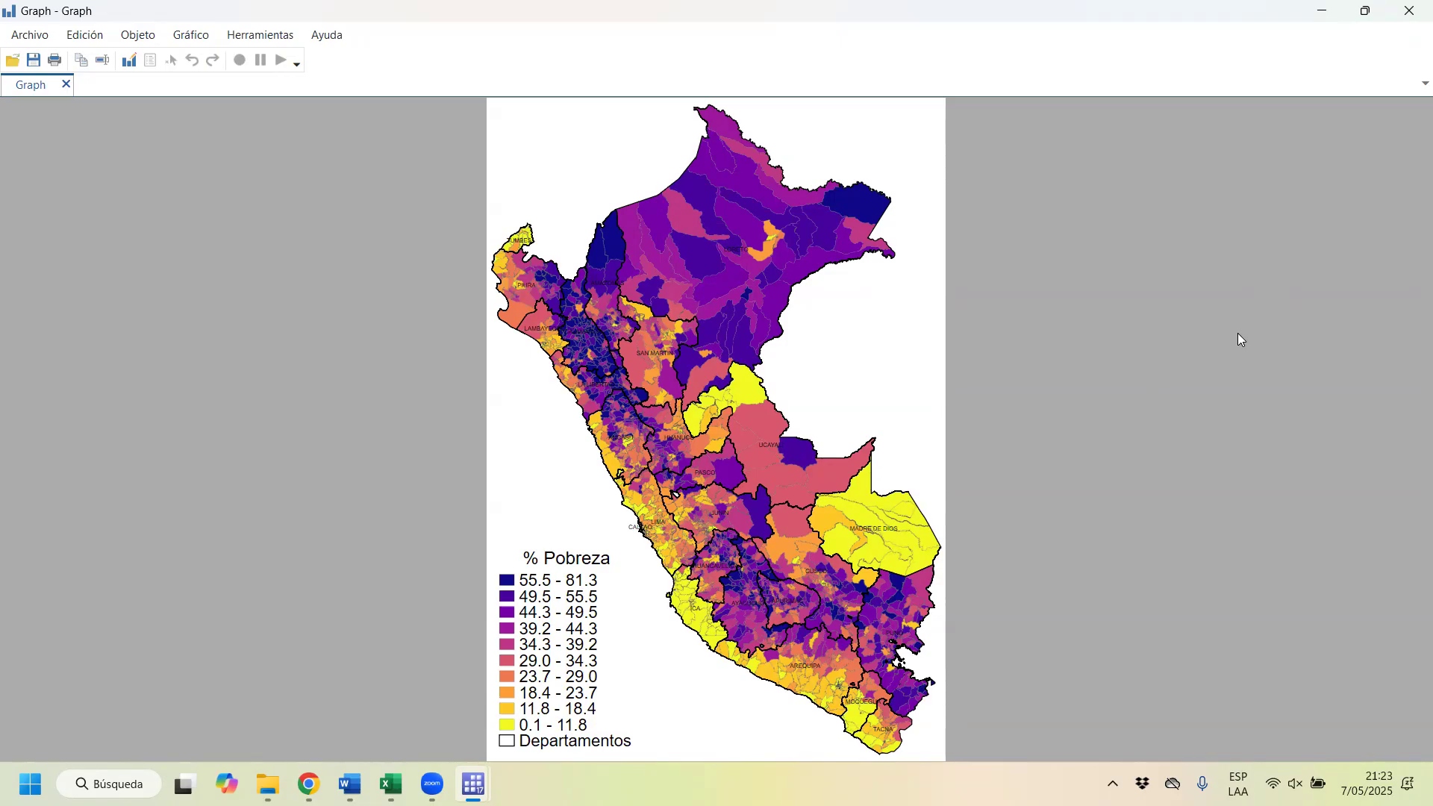
left_click(1410, 8)
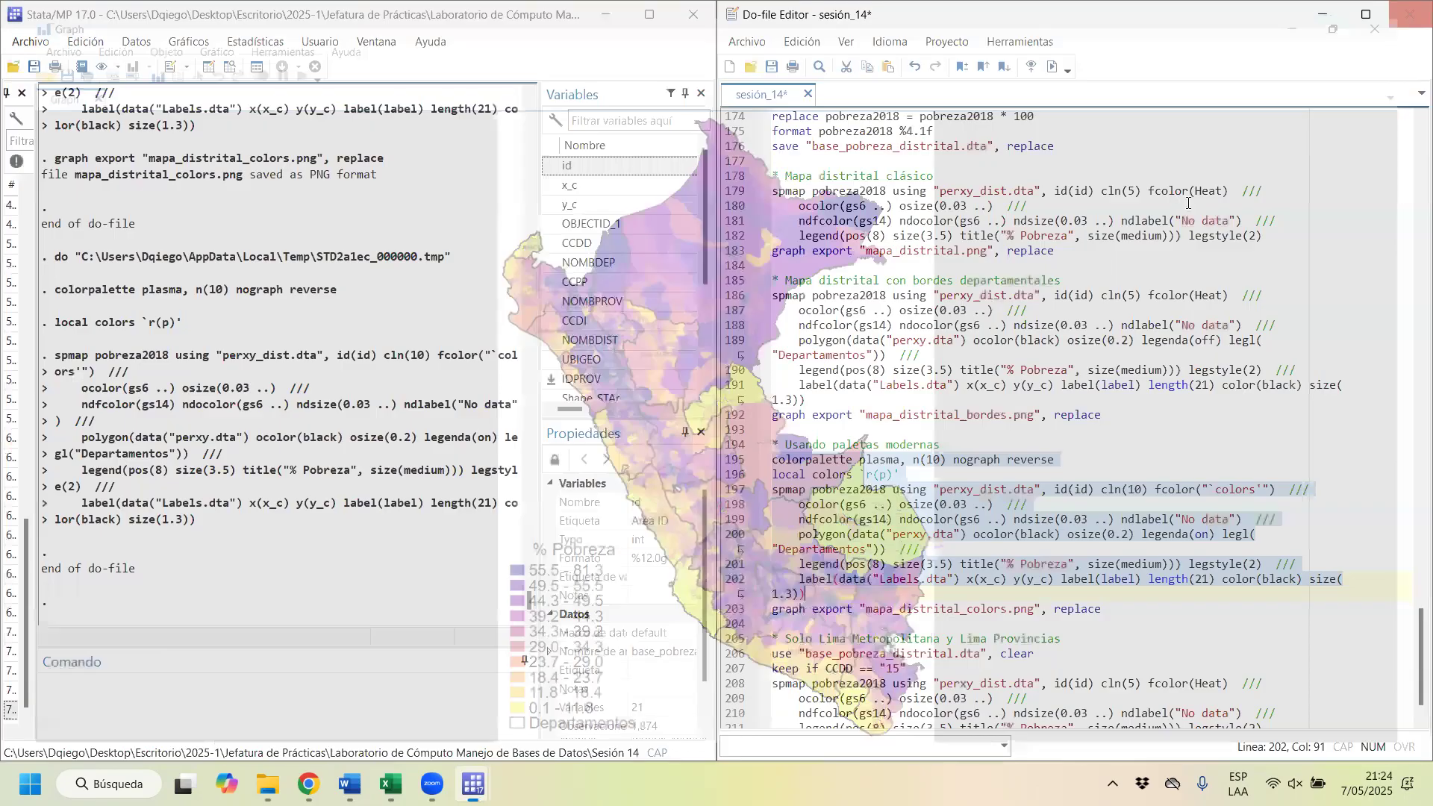
Step: Run the first lines of the Lima section to load base_pobreza_distrital.dta and keep only observations with CCDD == "15"
scroll(909, 574, "down", 1)
left_click_drag(795, 594, 901, 594)
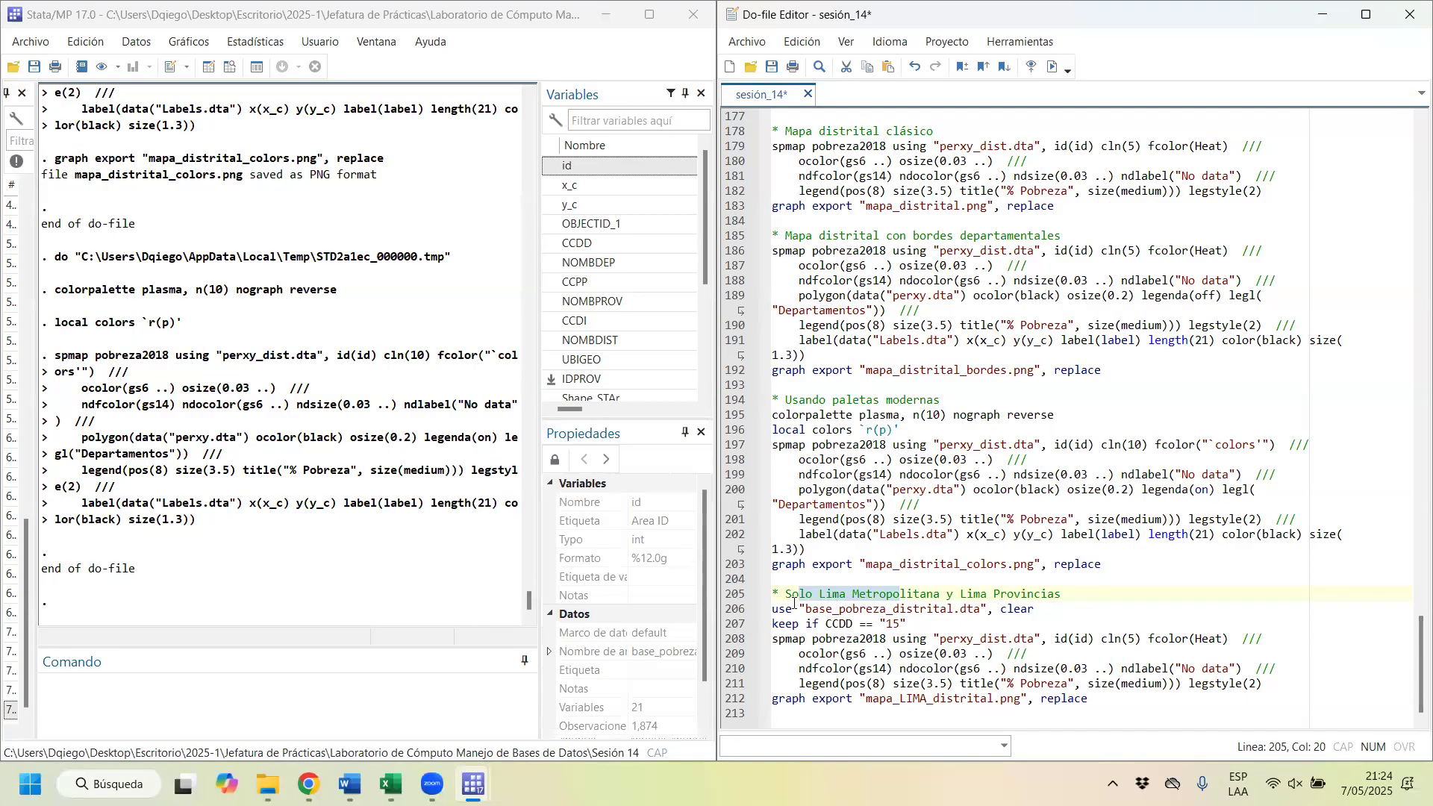
mouse_move(773, 609)
left_mouse_down()
mouse_move(909, 624)
mouse_move(921, 610)
mouse_move(747, 613)
left_mouse_up()
left_click(1052, 67)
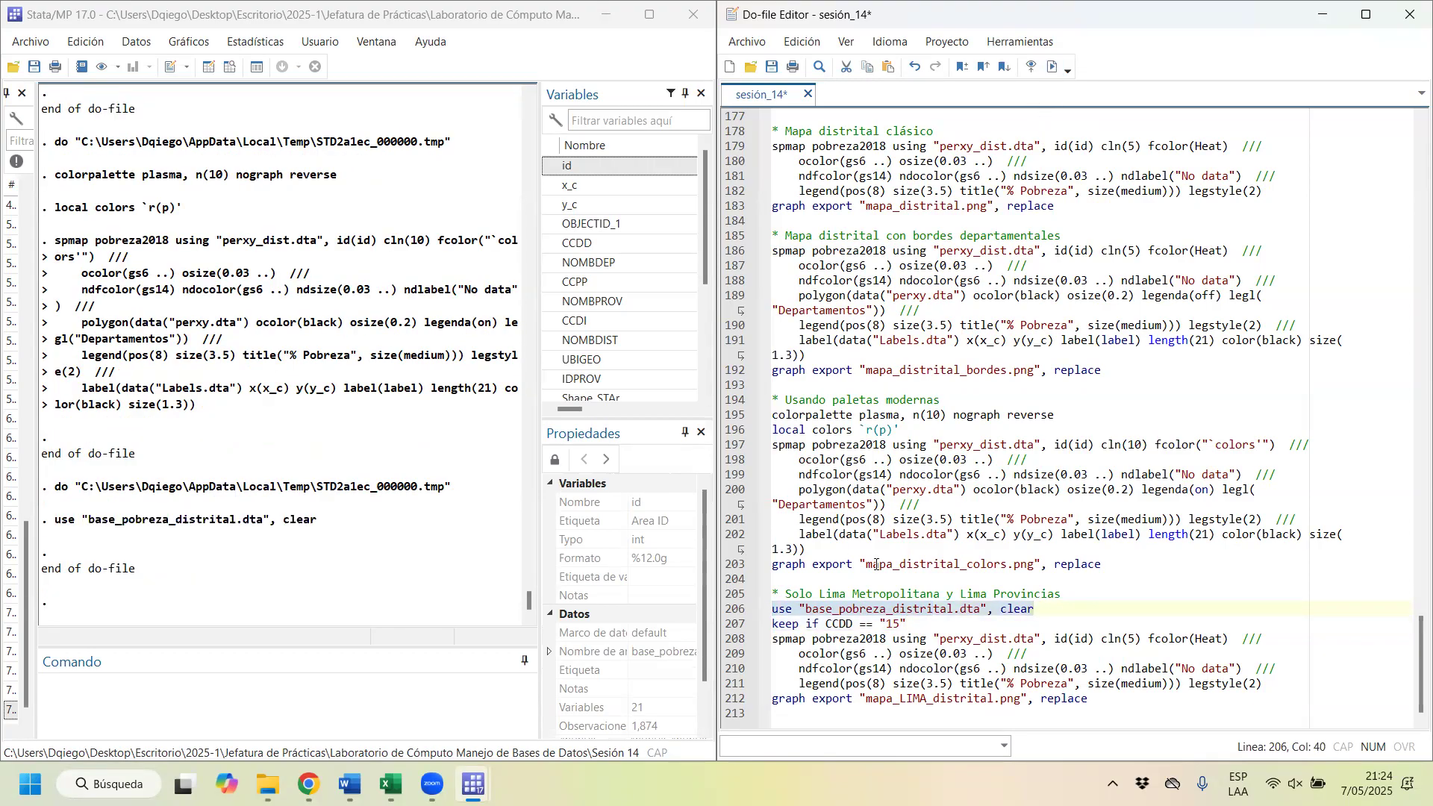
left_click_drag(911, 623, 767, 622)
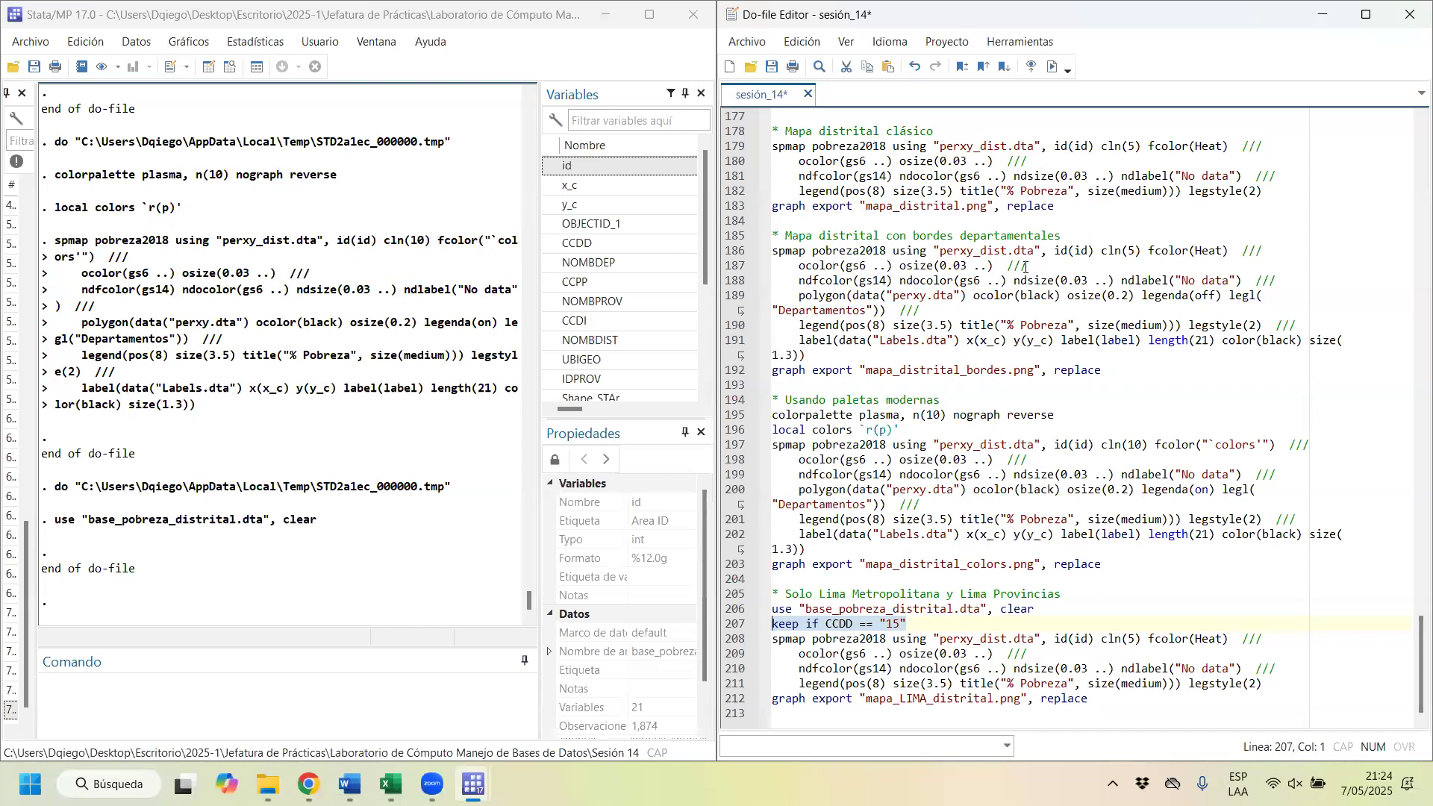
left_click(1052, 66)
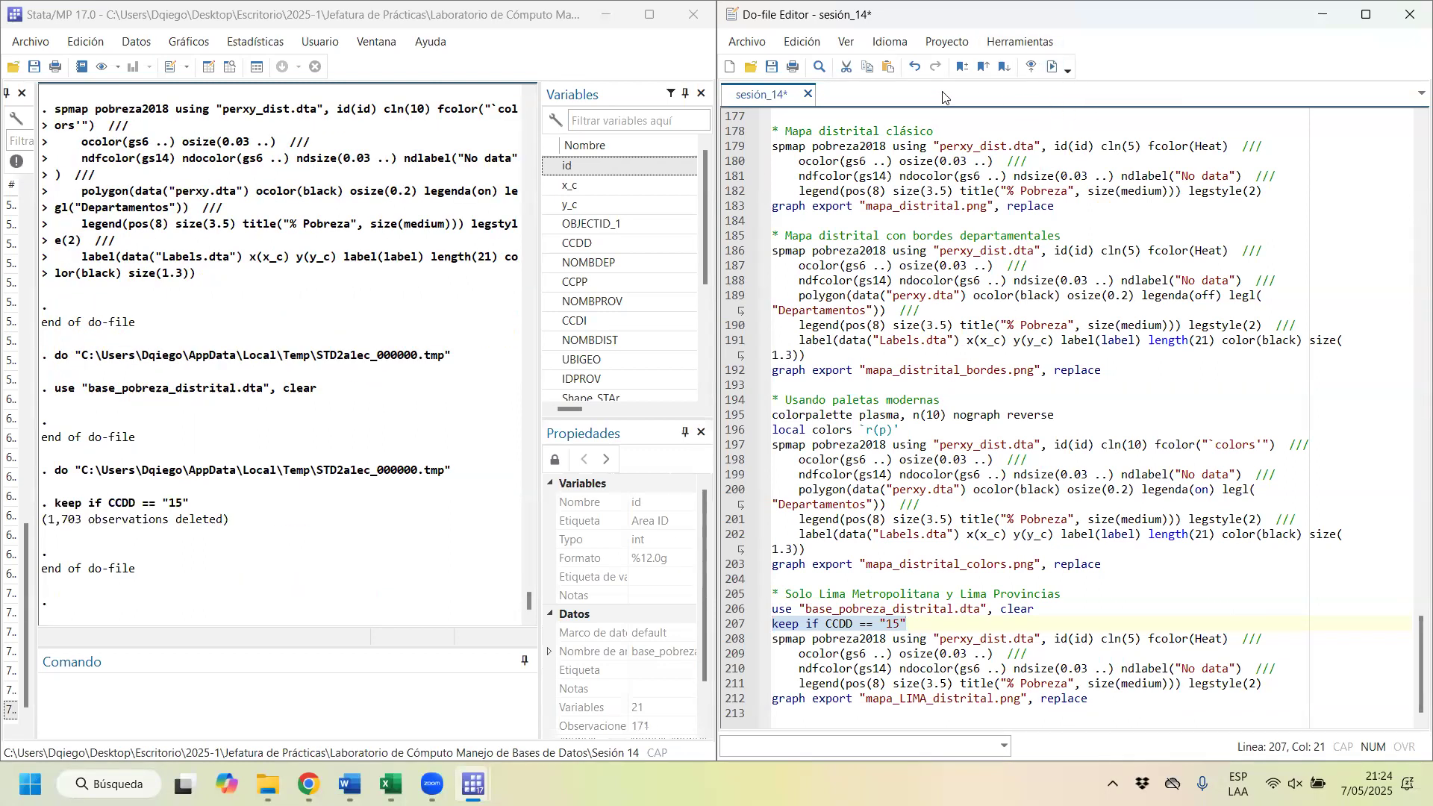
Step: Browse the filtered dataset, check the NOMBDEP column through the last row, and close the data view
left_click(207, 102)
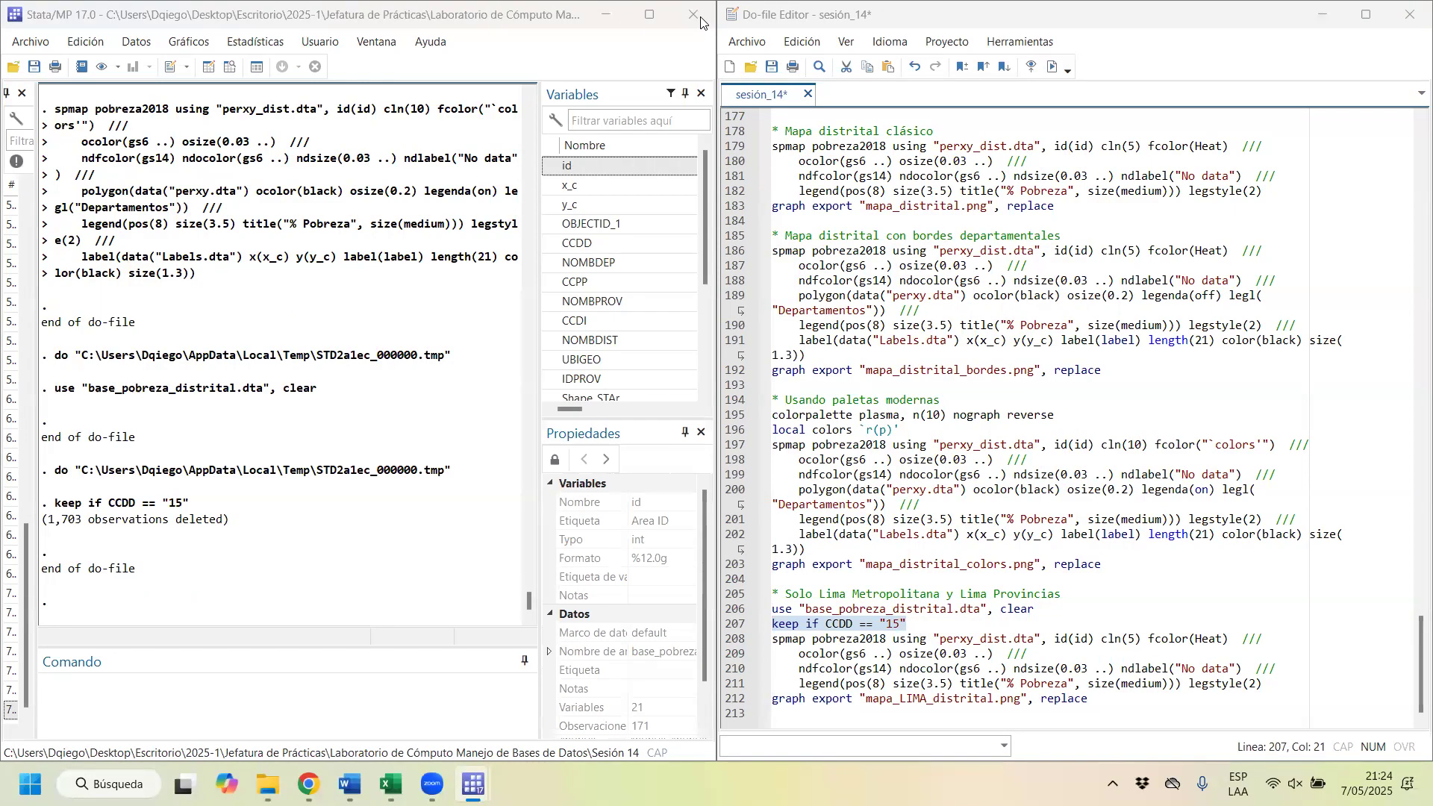
left_click(230, 67)
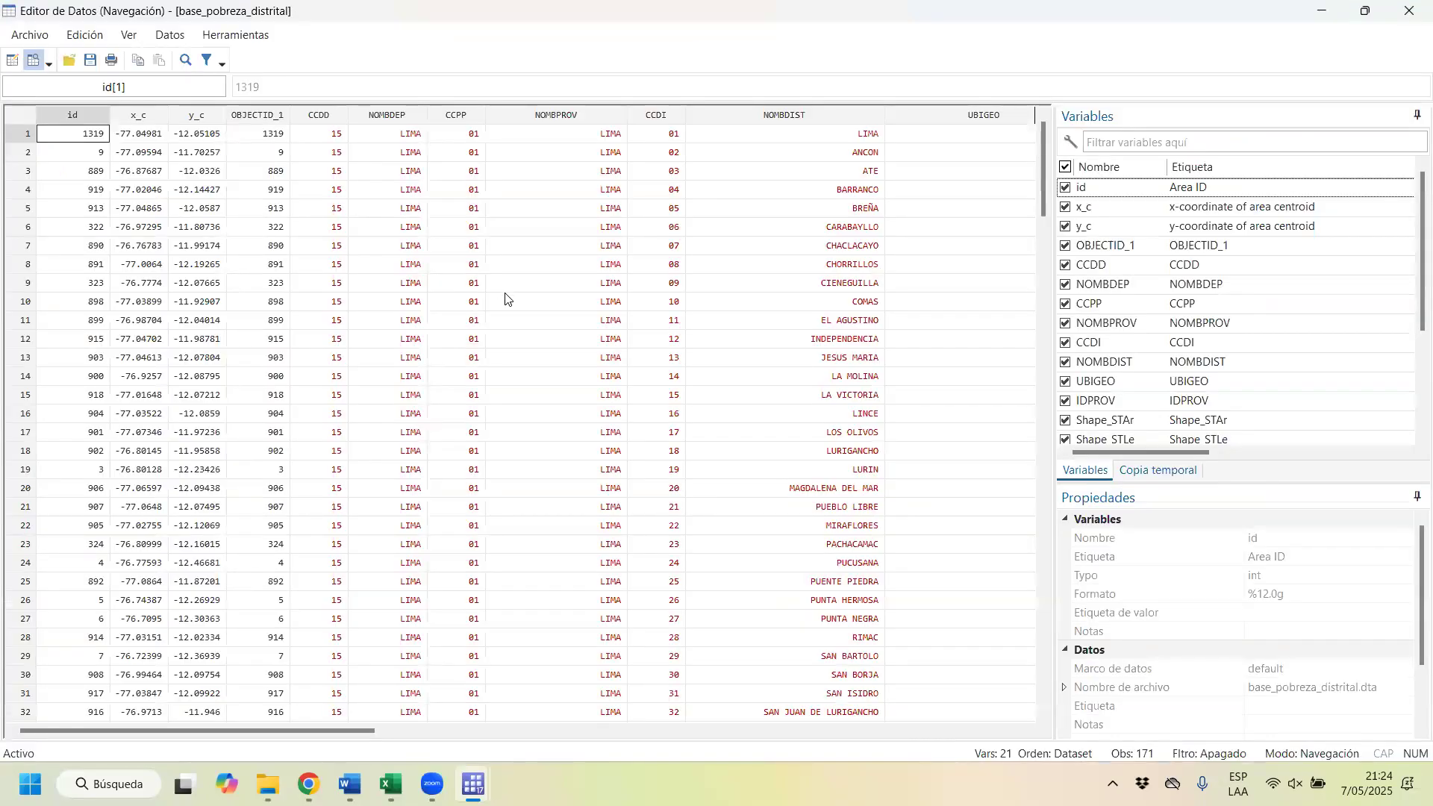
left_click_drag(385, 142, 386, 738)
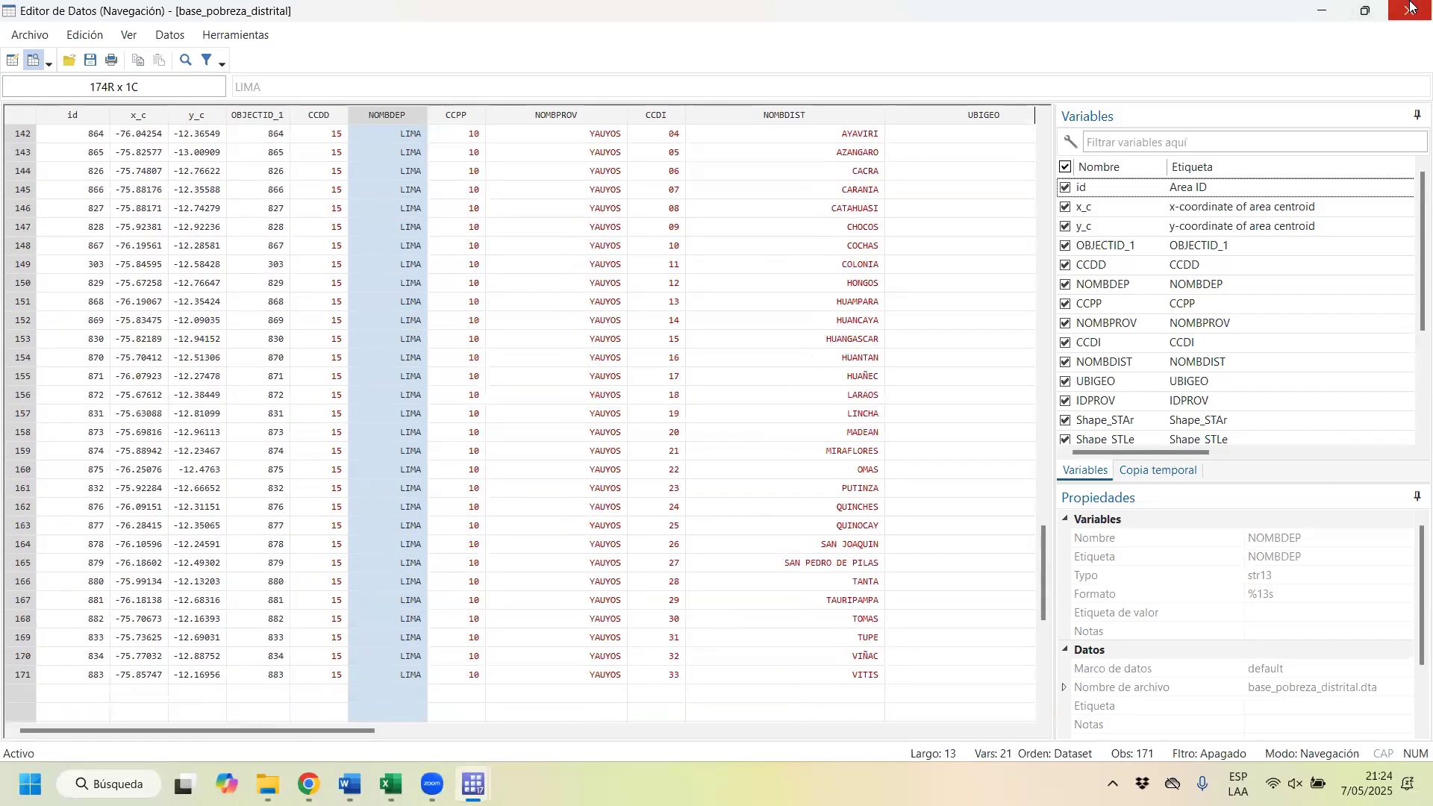
left_click(1409, 11)
Step: Run the Lima spmap block with cln(5) and fcolor(Heat), export the map as mapa_LIMA_distrital.png, and close the graph
left_click_drag(773, 639, 1052, 699)
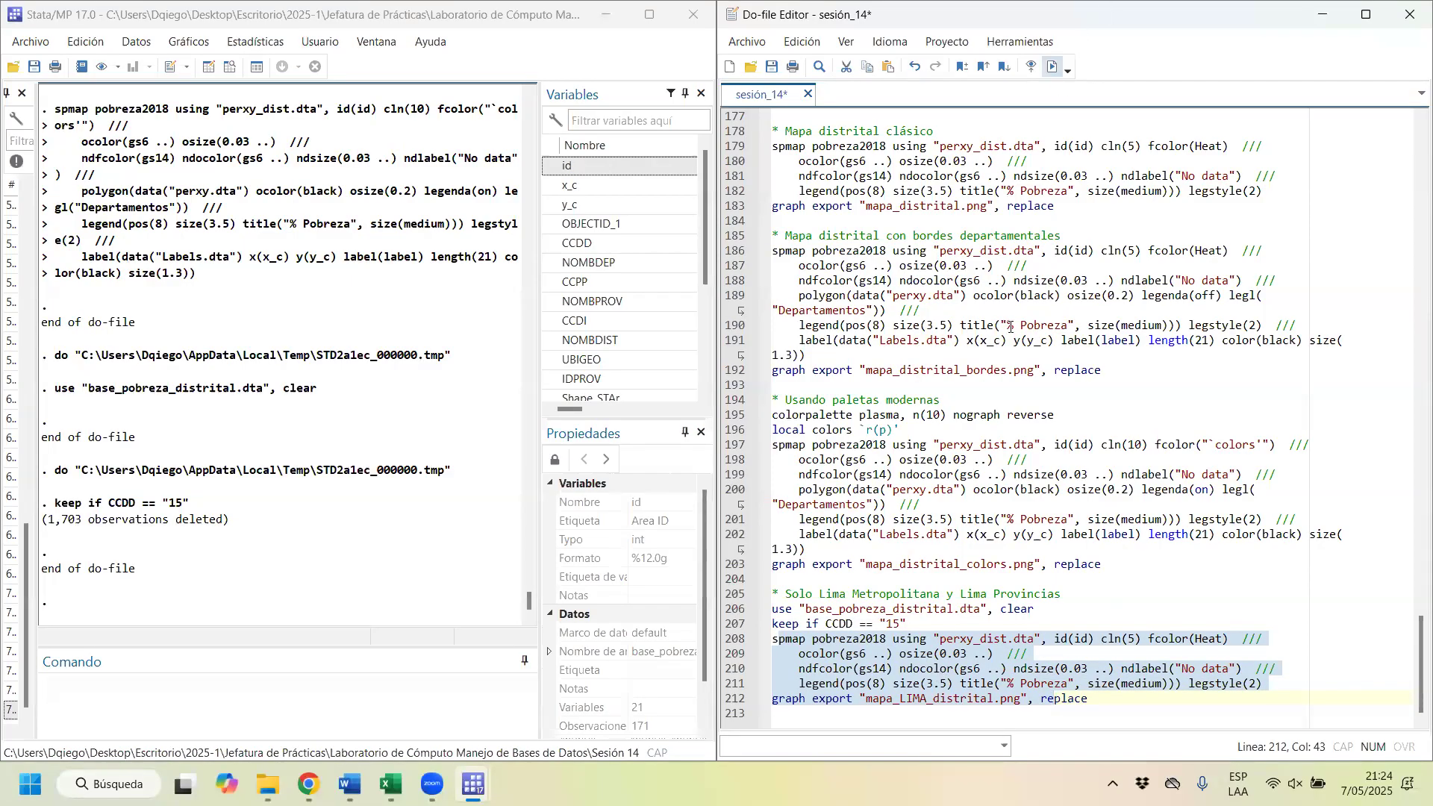
left_click(1050, 66)
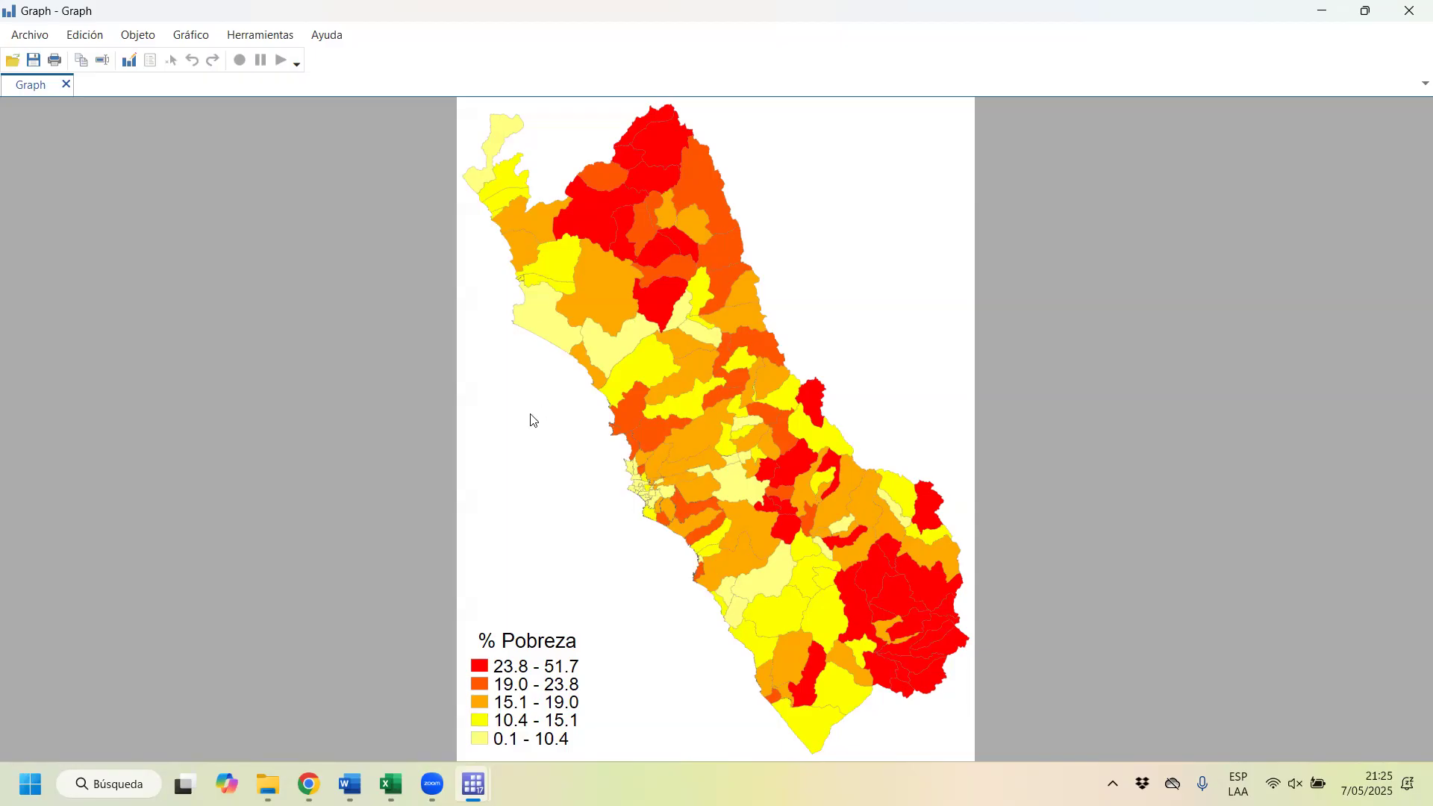
left_click(1409, 10)
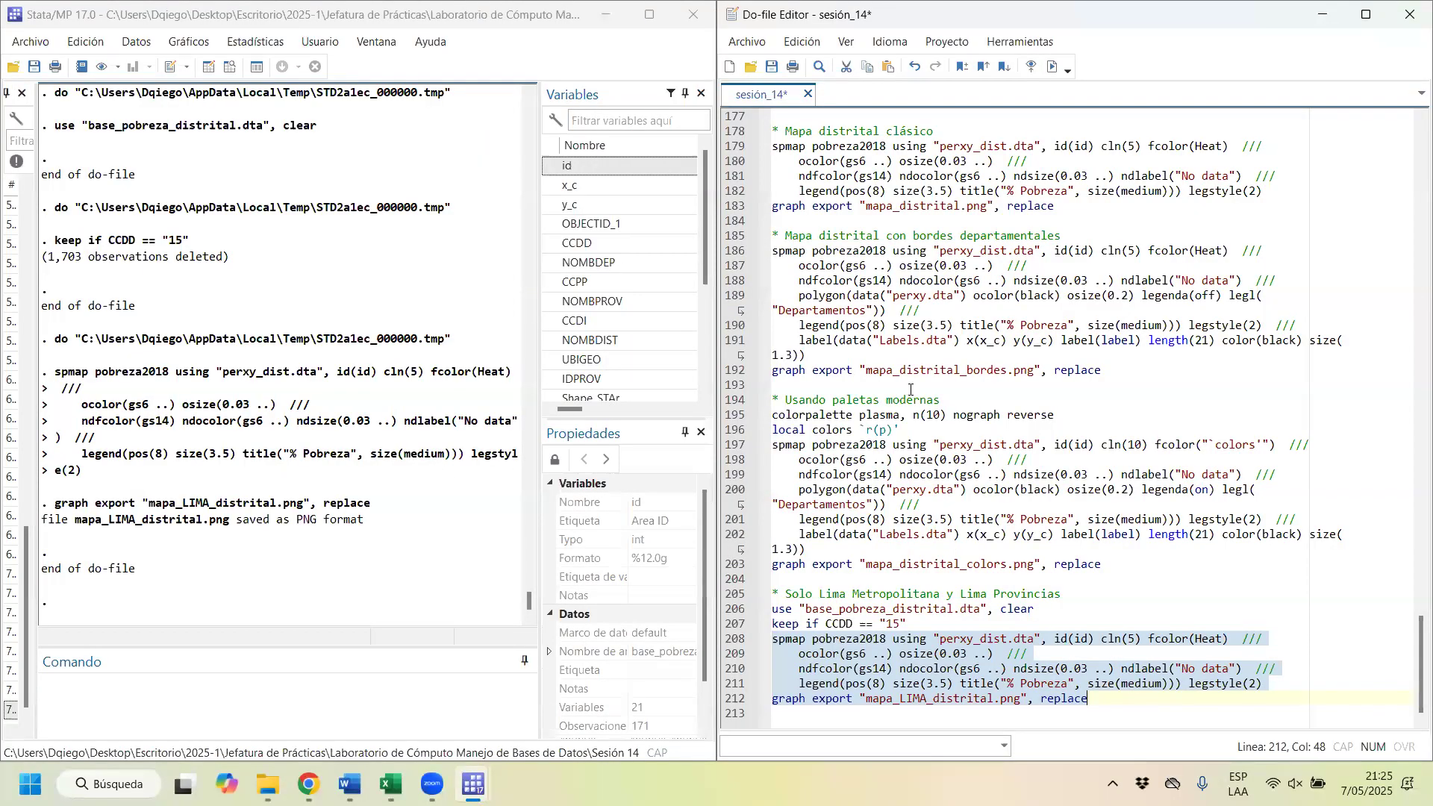
scroll(909, 390, "up", 7)
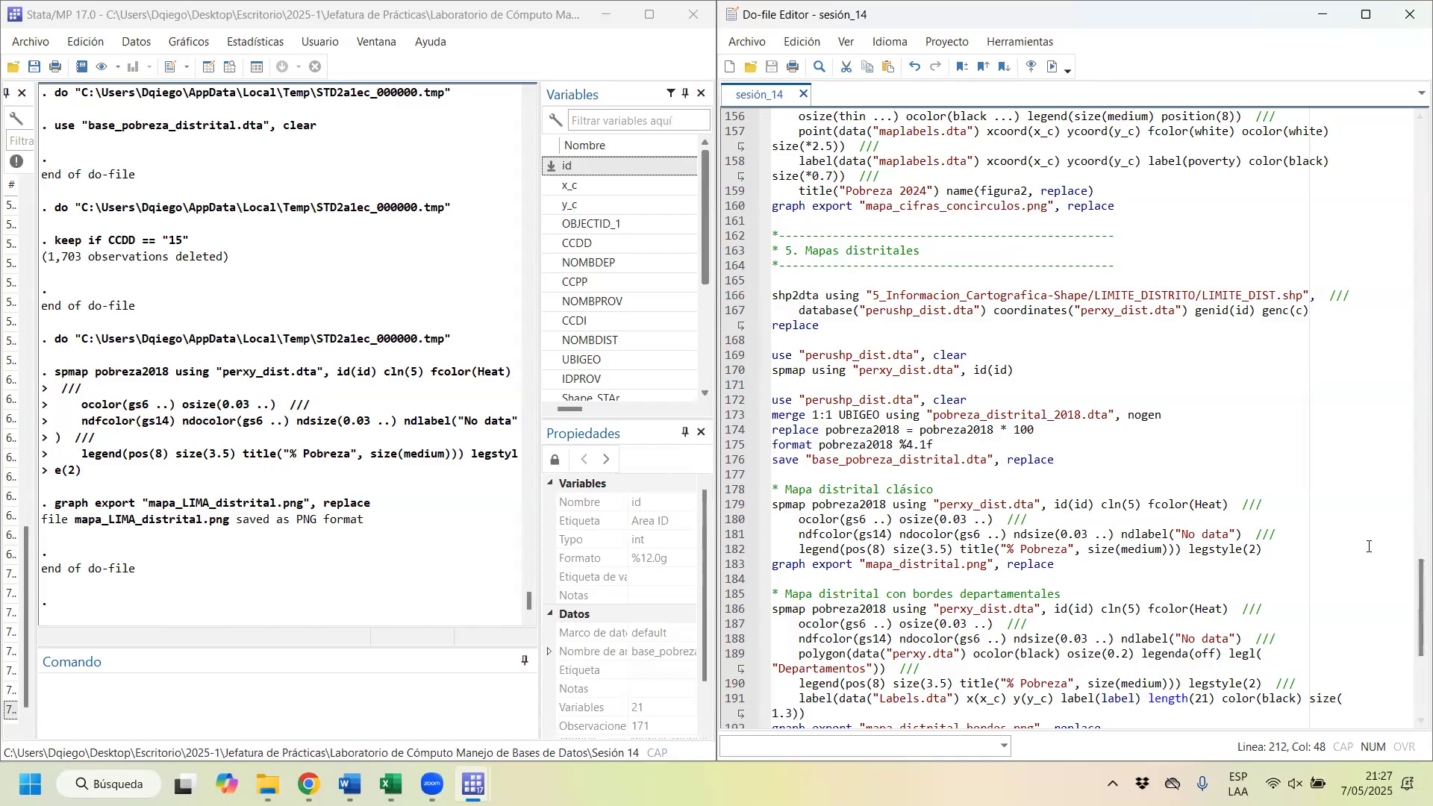
left_click_drag(1410, 561, 1410, 159)
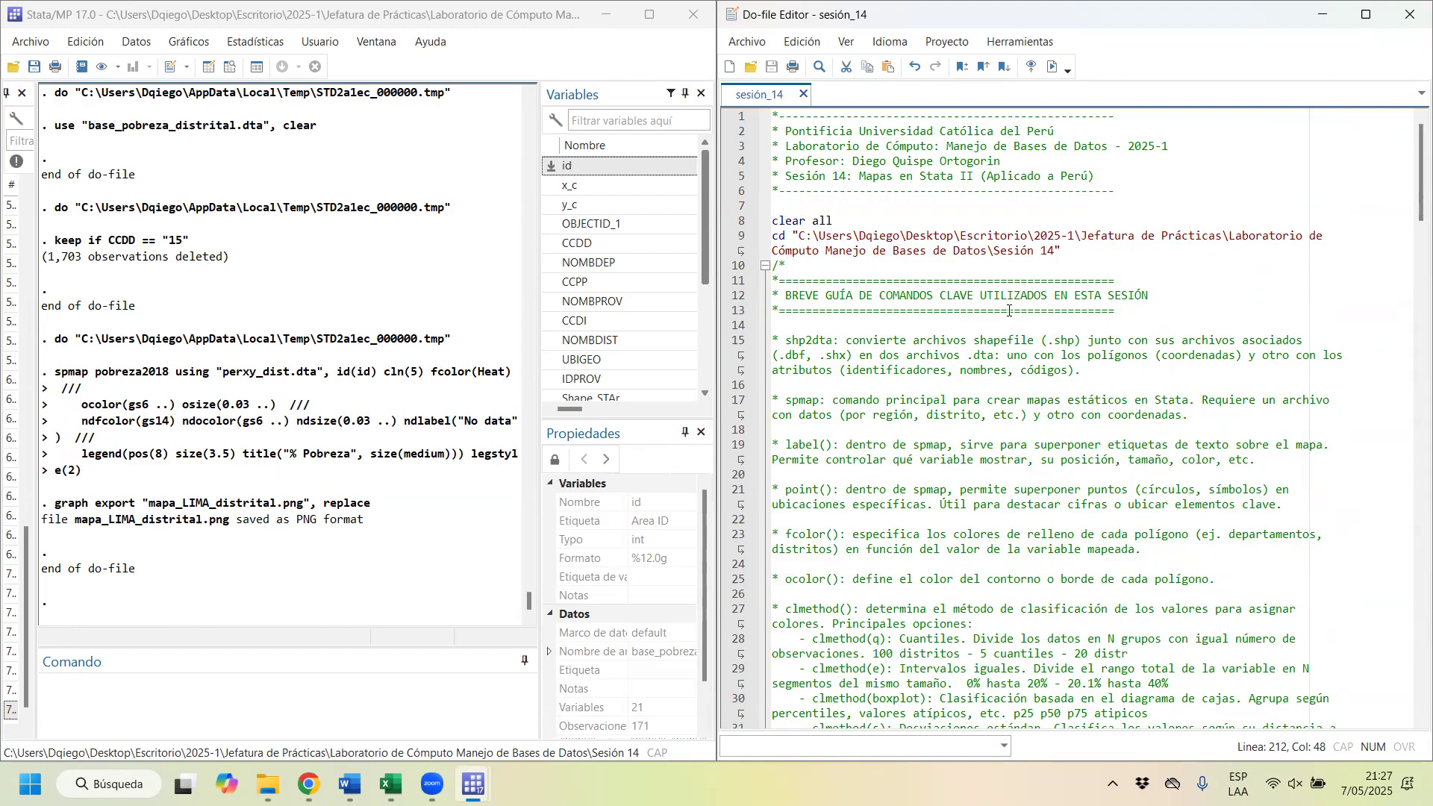
left_click(1343, 763)
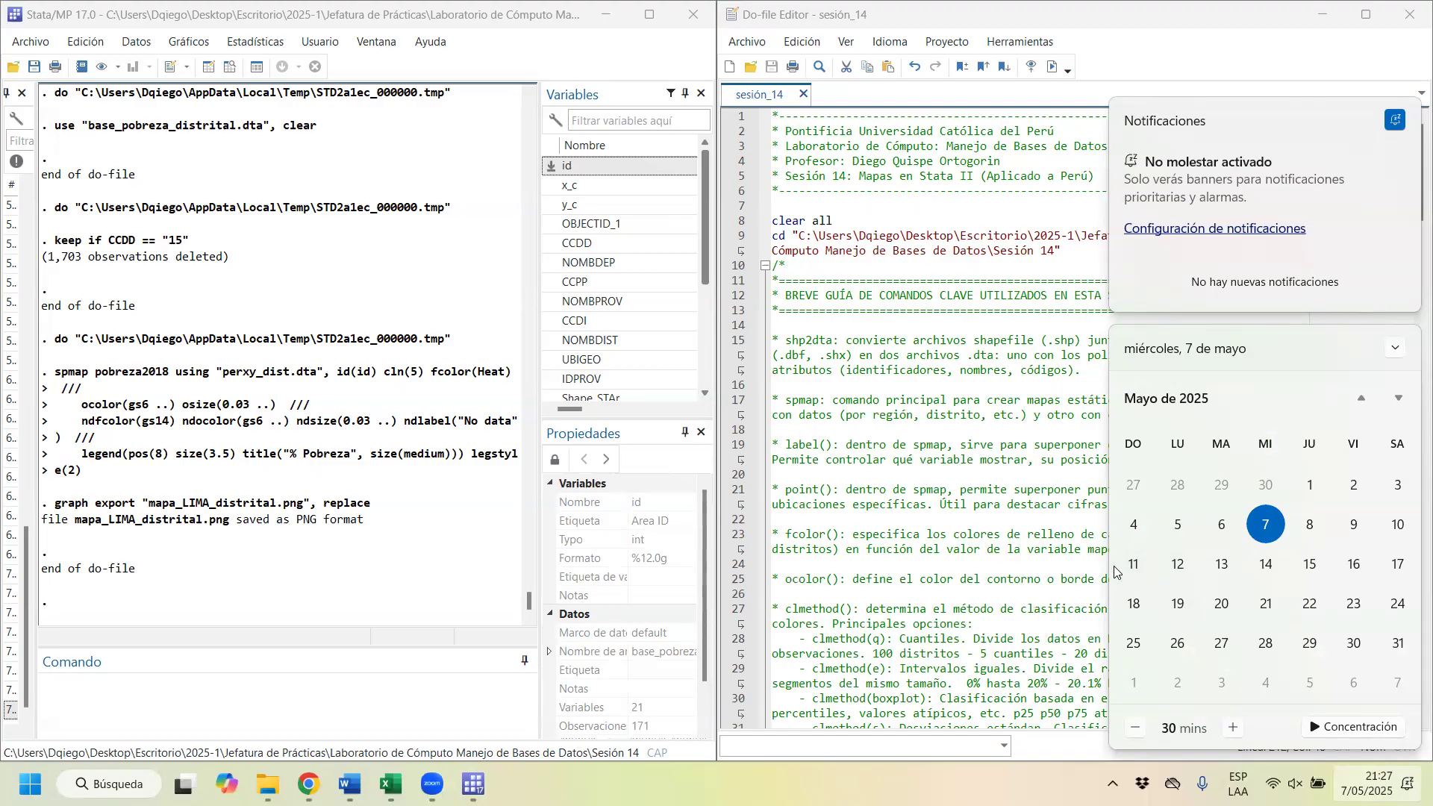
left_click(83, 19)
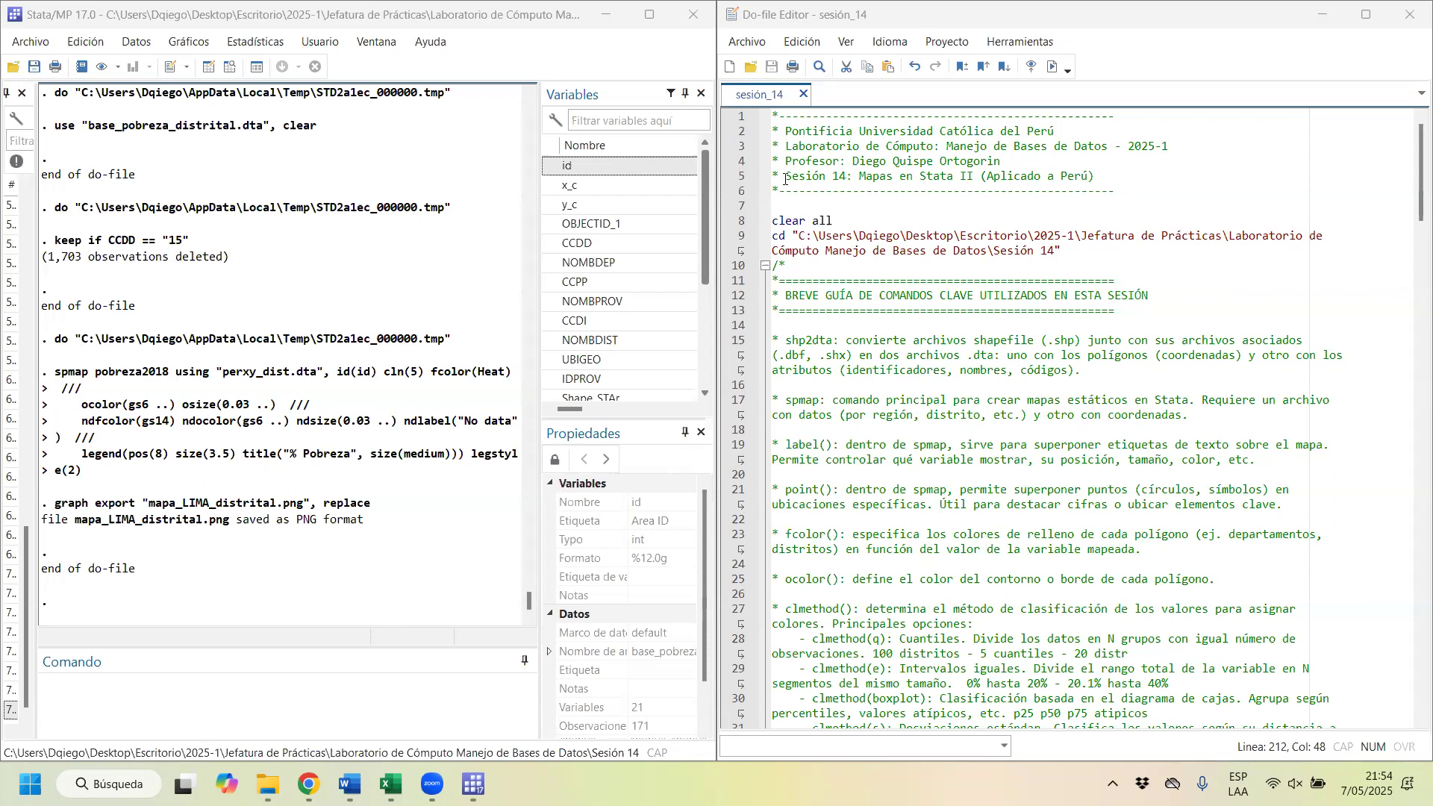
right_click(786, 179)
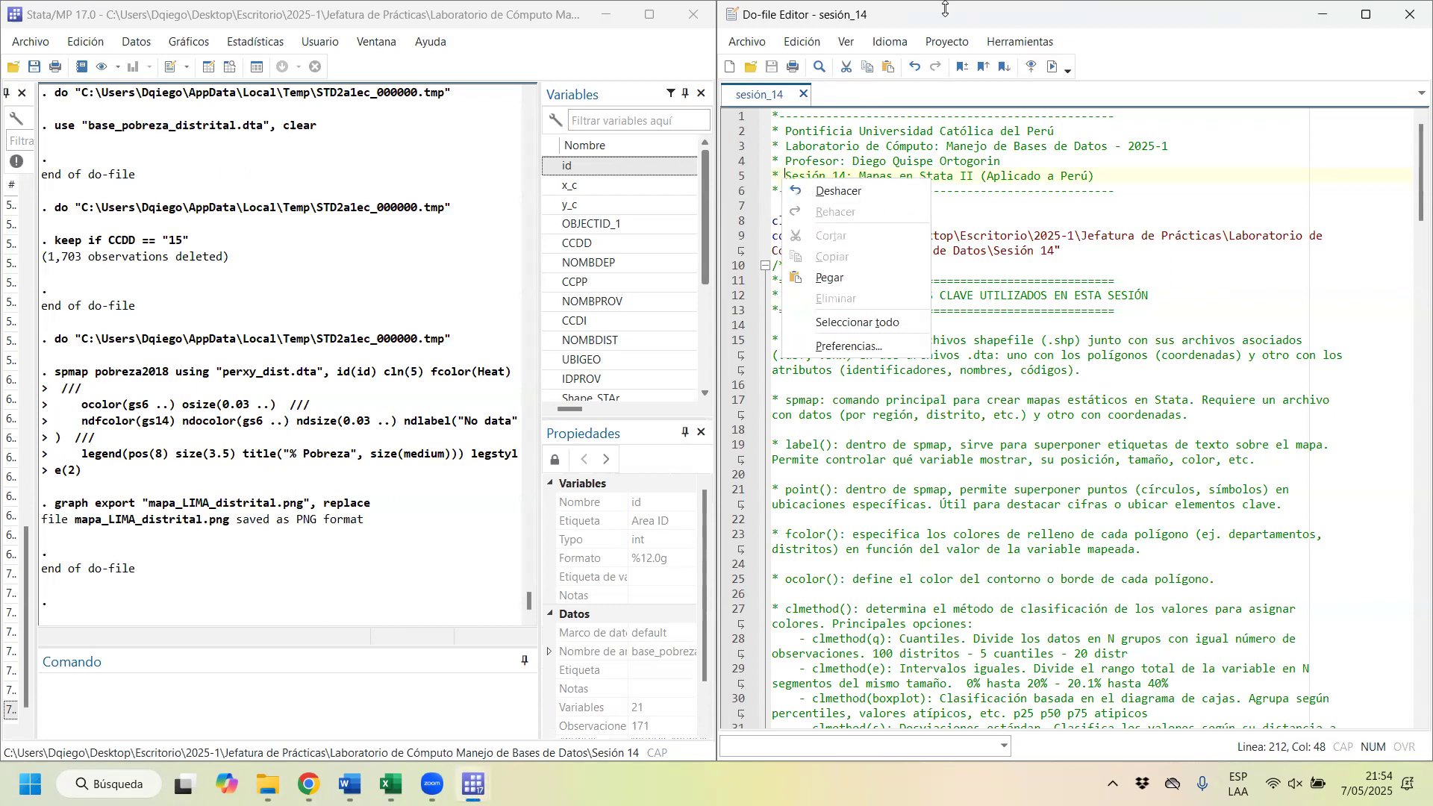
left_click(945, 7)
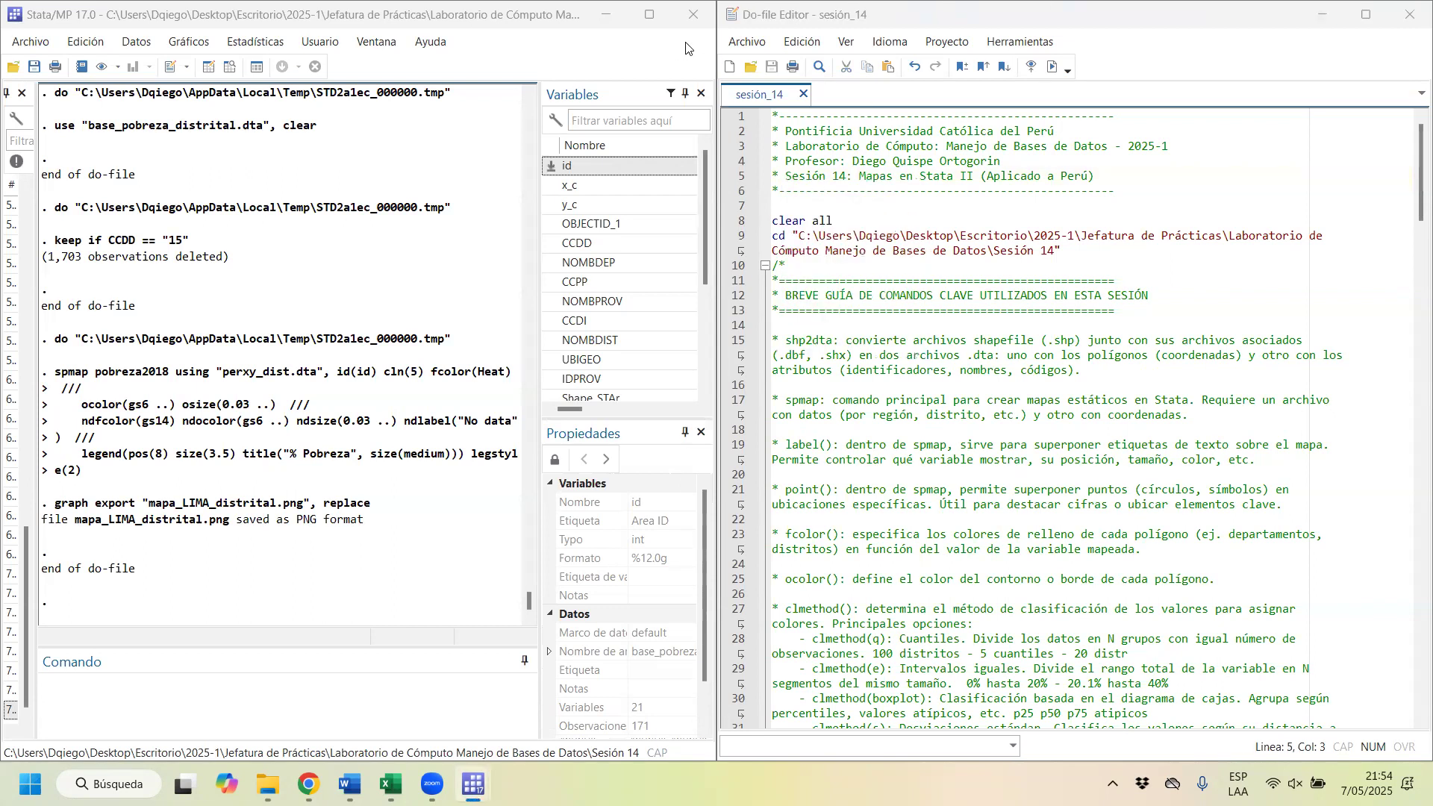